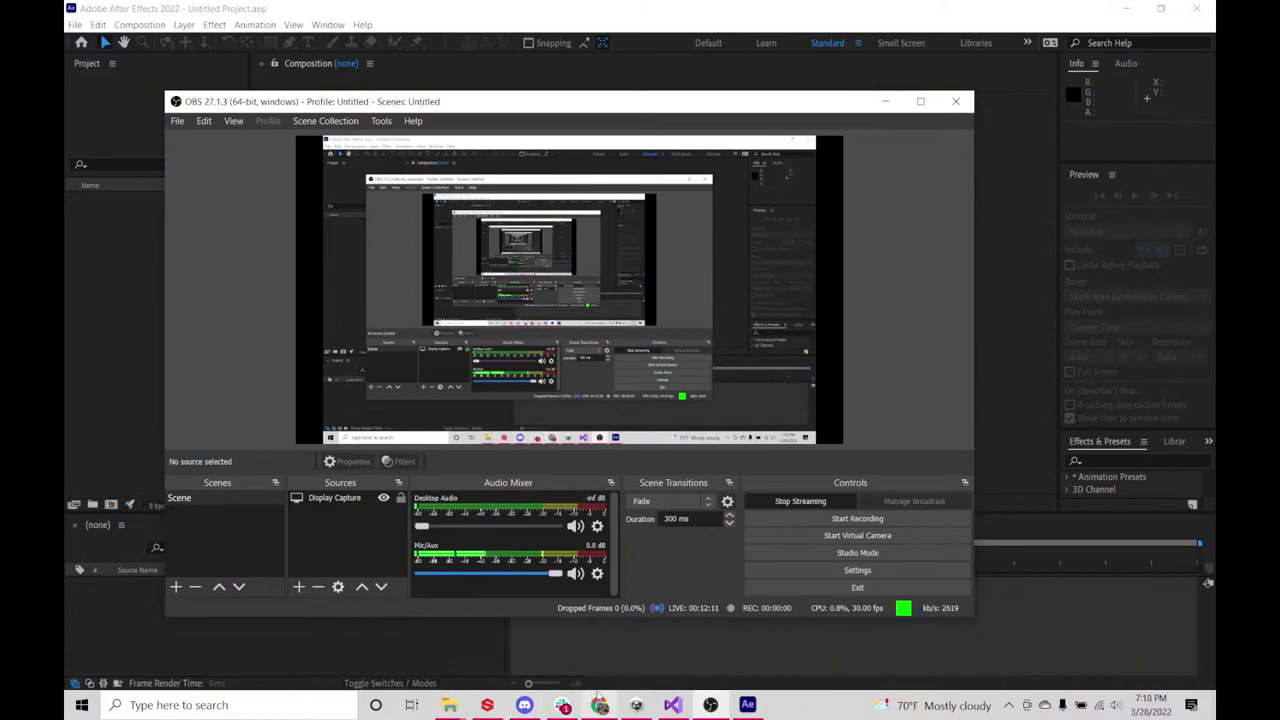
pyautogui.click(562, 705)
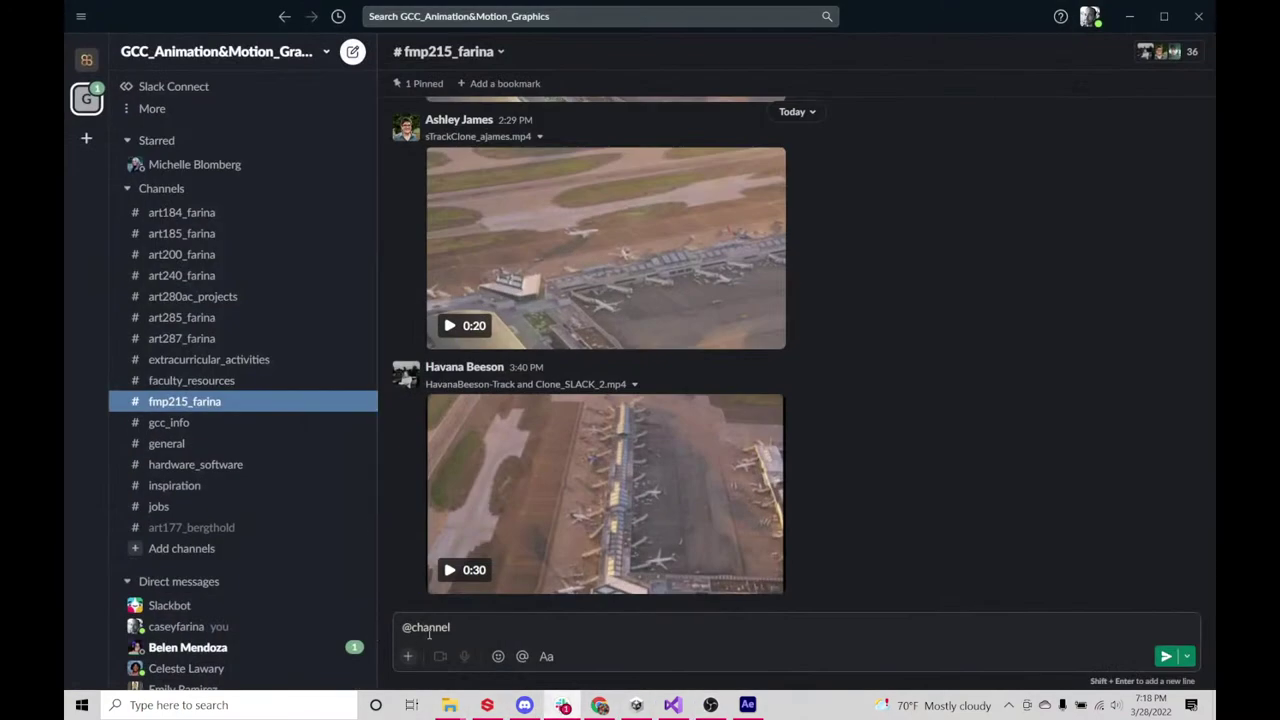
pyautogui.click(476, 627)
pyautogui.write('gro')
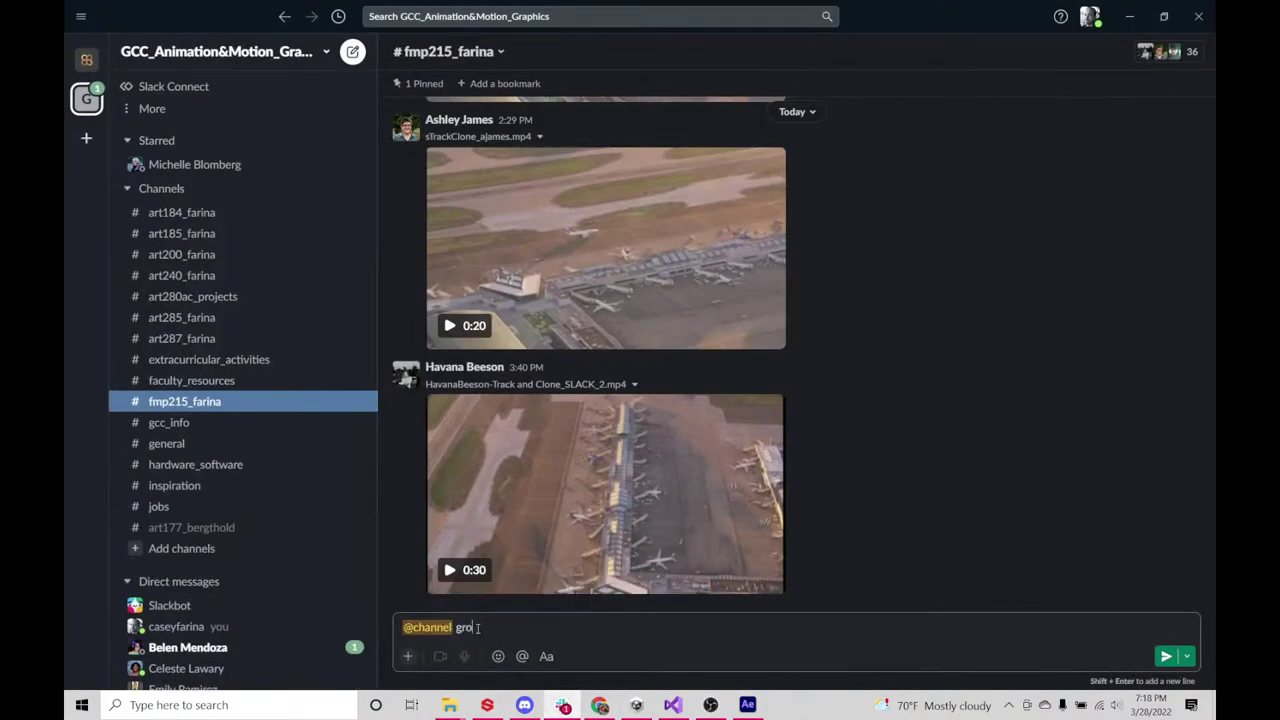
pyautogui.write('gu stopmotion ')
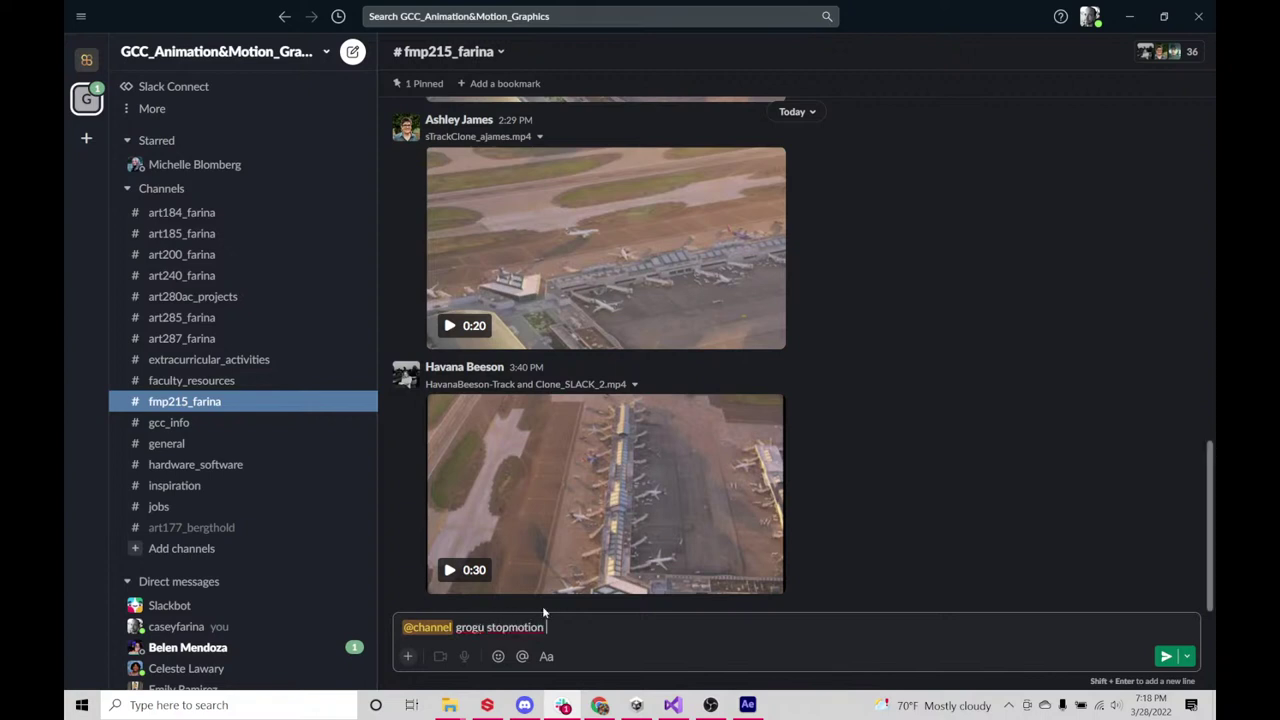
pyautogui.write('background')
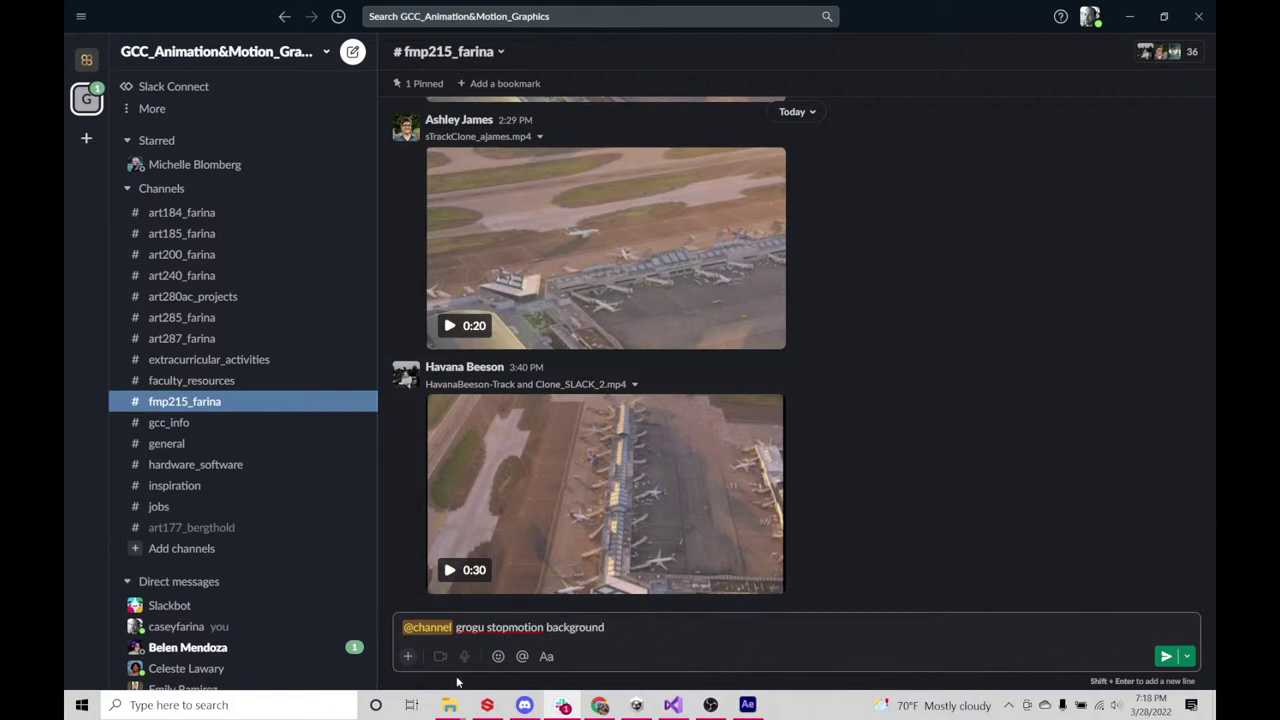
pyautogui.click(1187, 657)
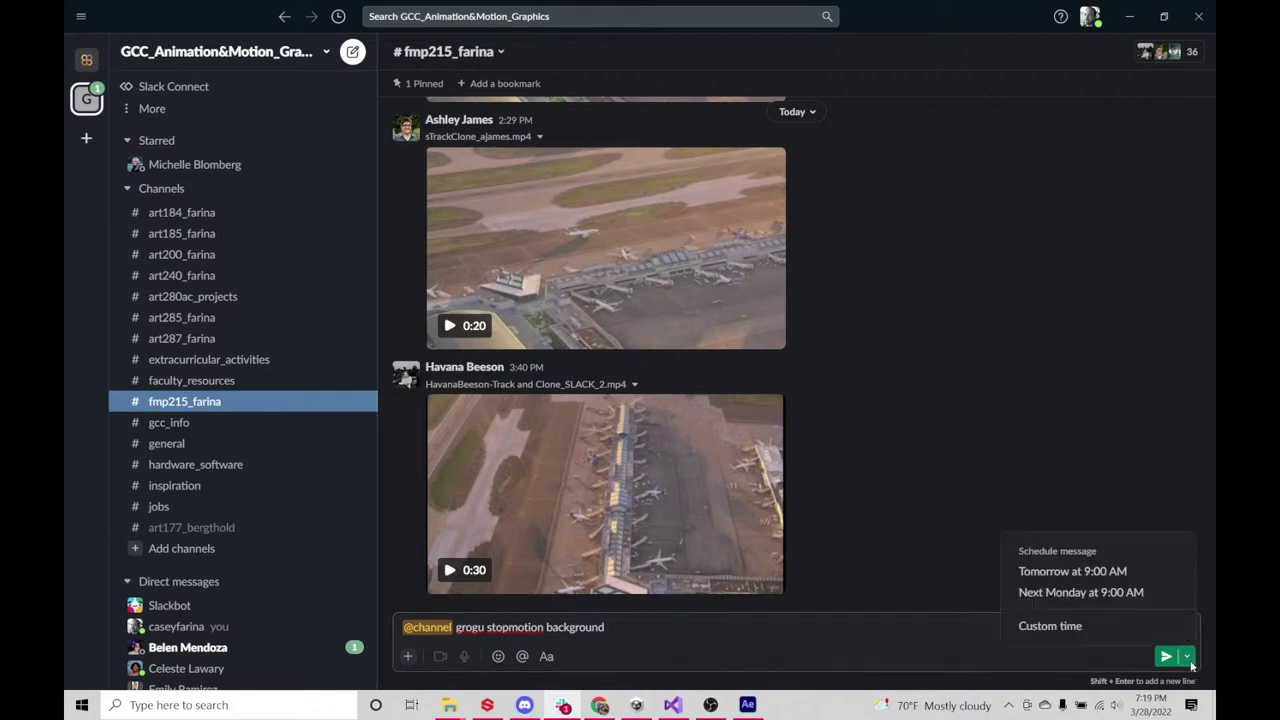
pyautogui.click(932, 642)
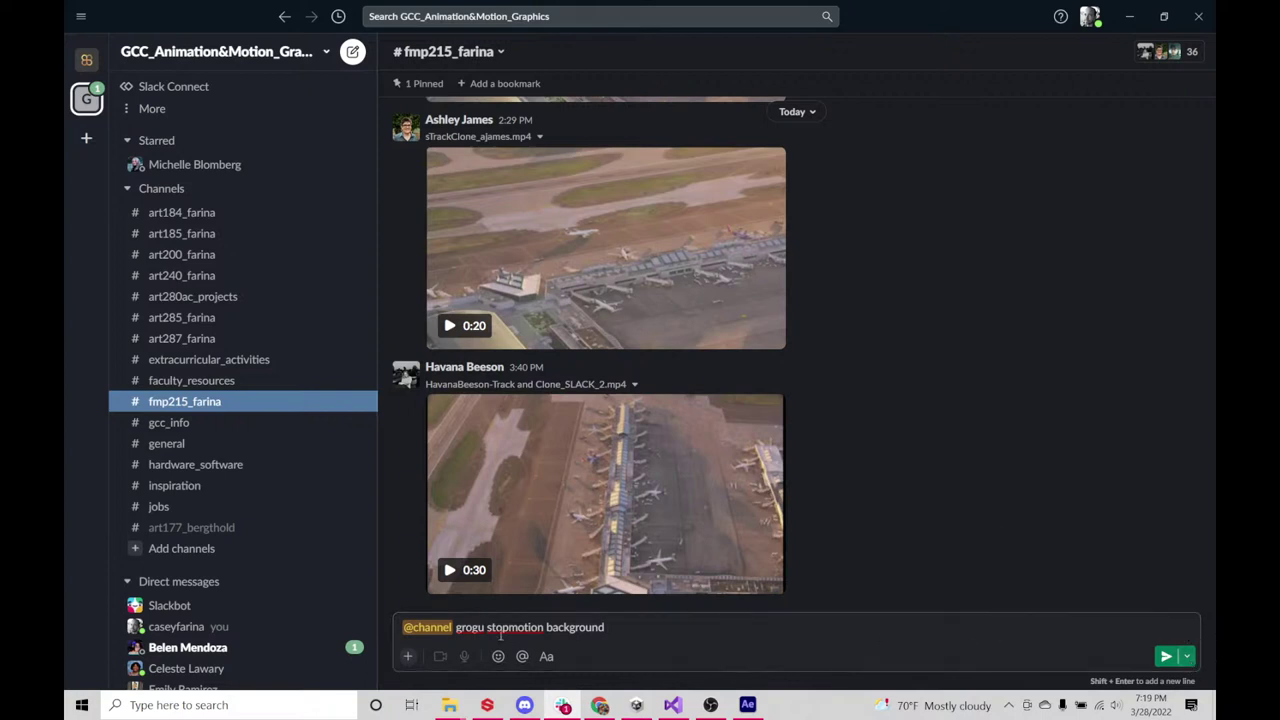
# - Attach the JPG photos 20220328_191515, 20220328_191518 and 20220328_191507 from the computer's Downloads folder to the message
pyautogui.click(407, 656)
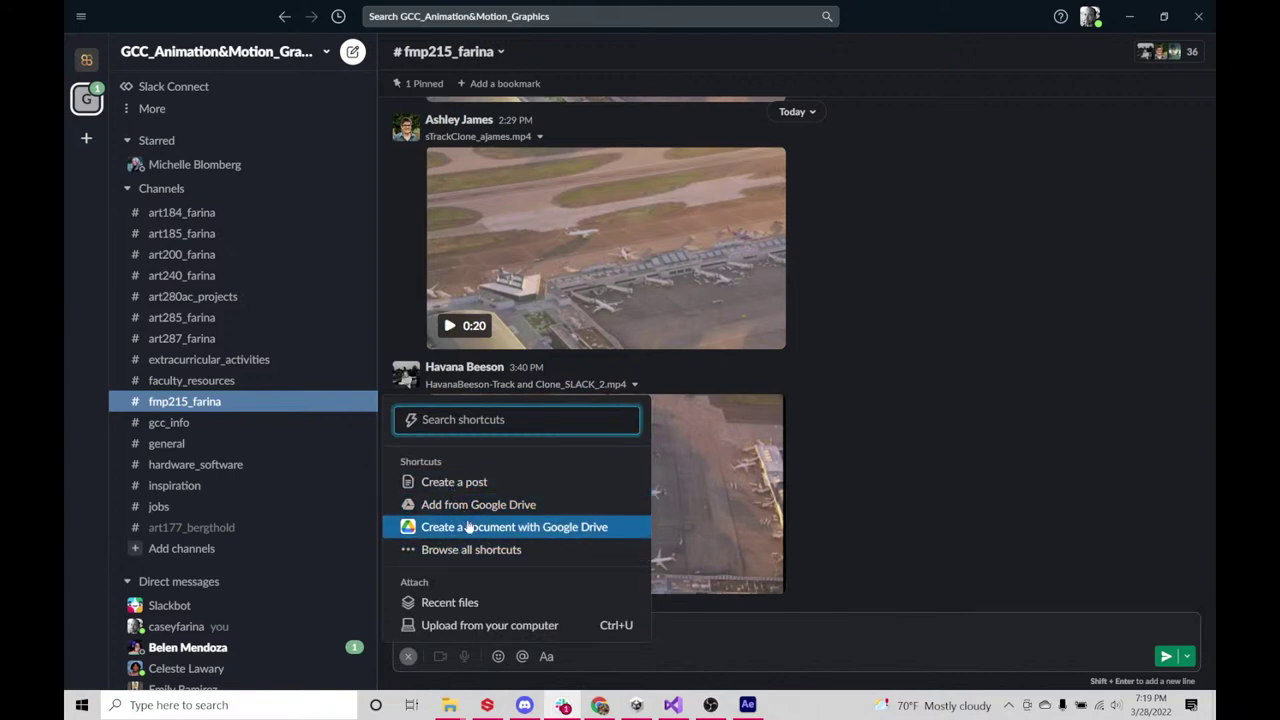
pyautogui.click(490, 626)
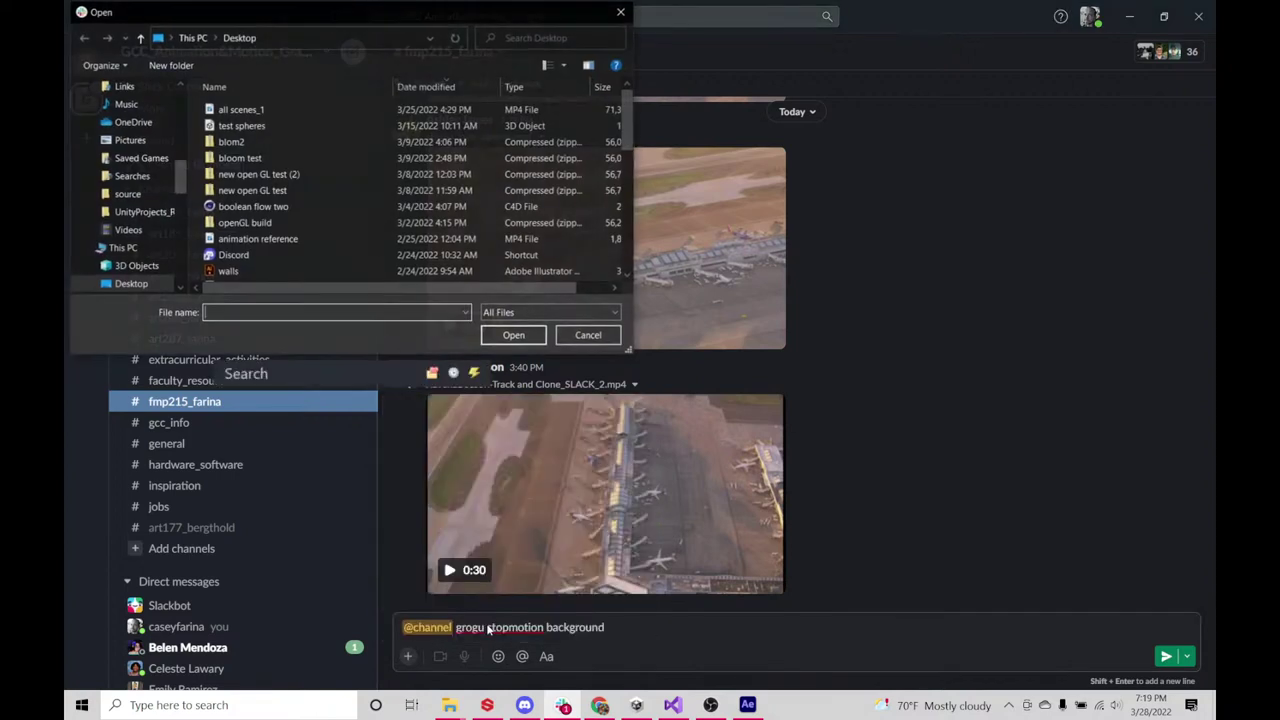
pyautogui.scroll(3, 138, 180)
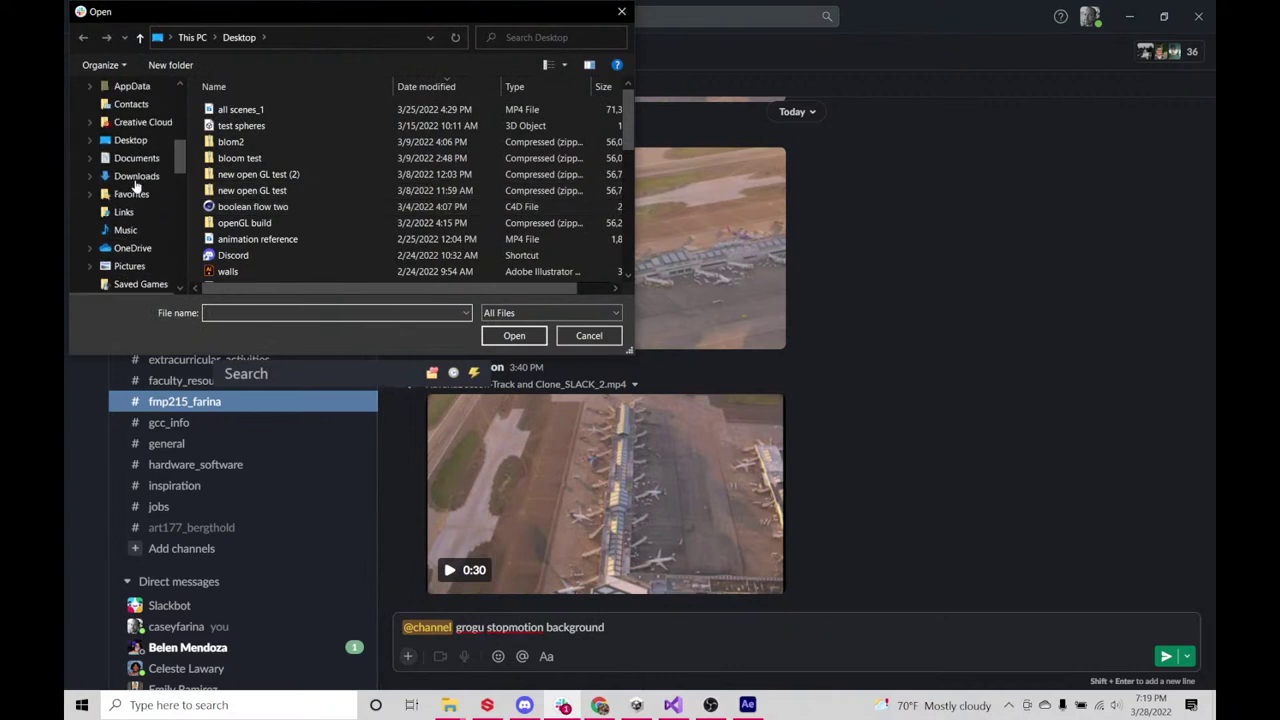
pyautogui.click(138, 194)
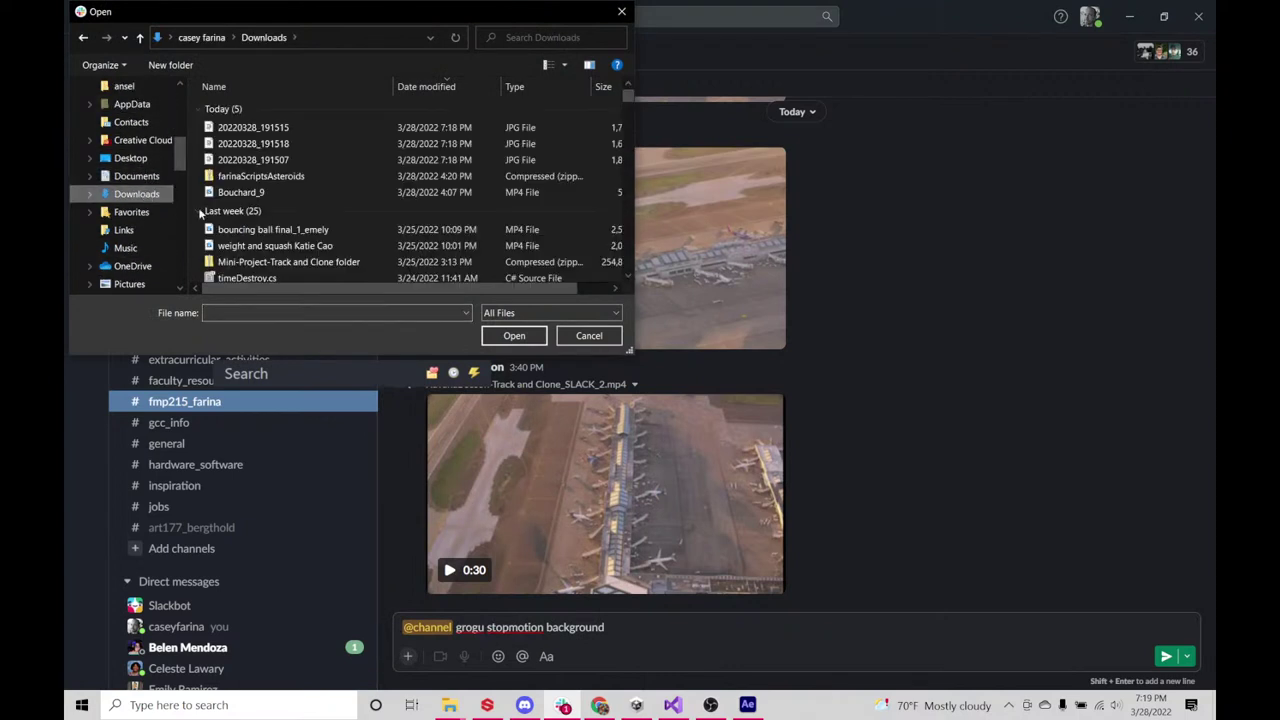
pyautogui.click(252, 159)
pyautogui.keyDown('shift'); pyautogui.click(255, 133); pyautogui.keyUp('shift')
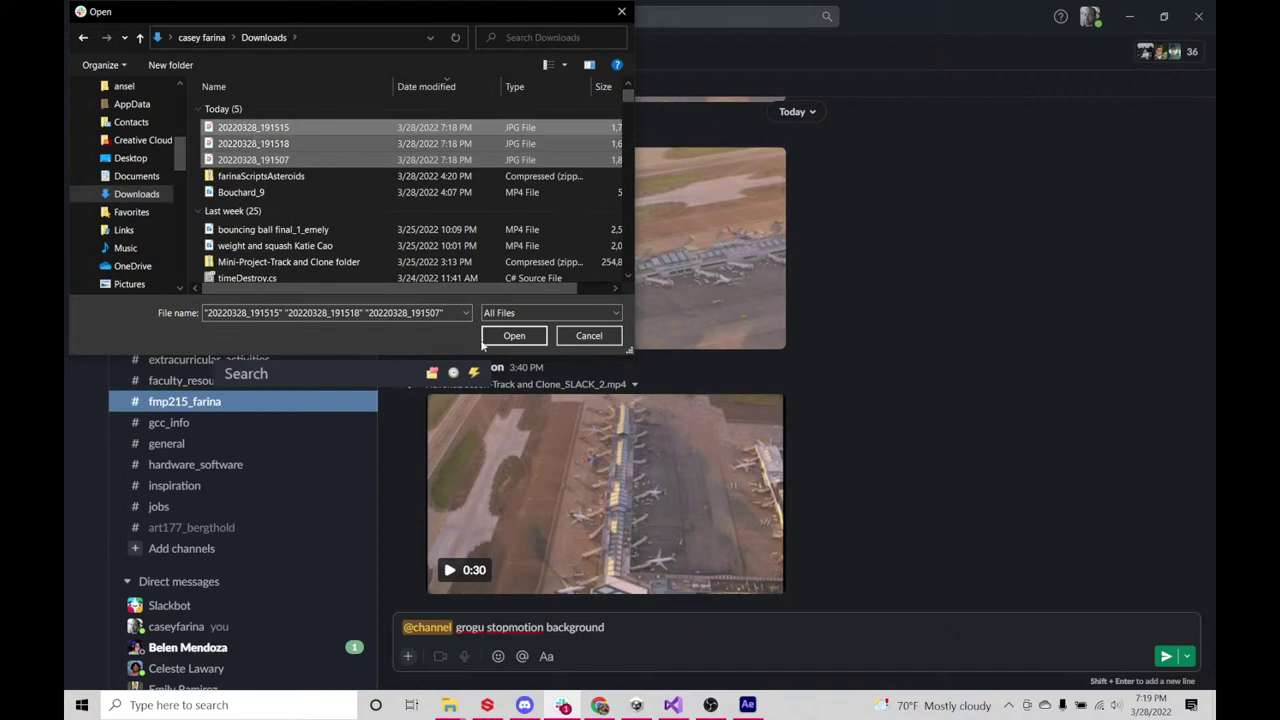
pyautogui.click(513, 336)
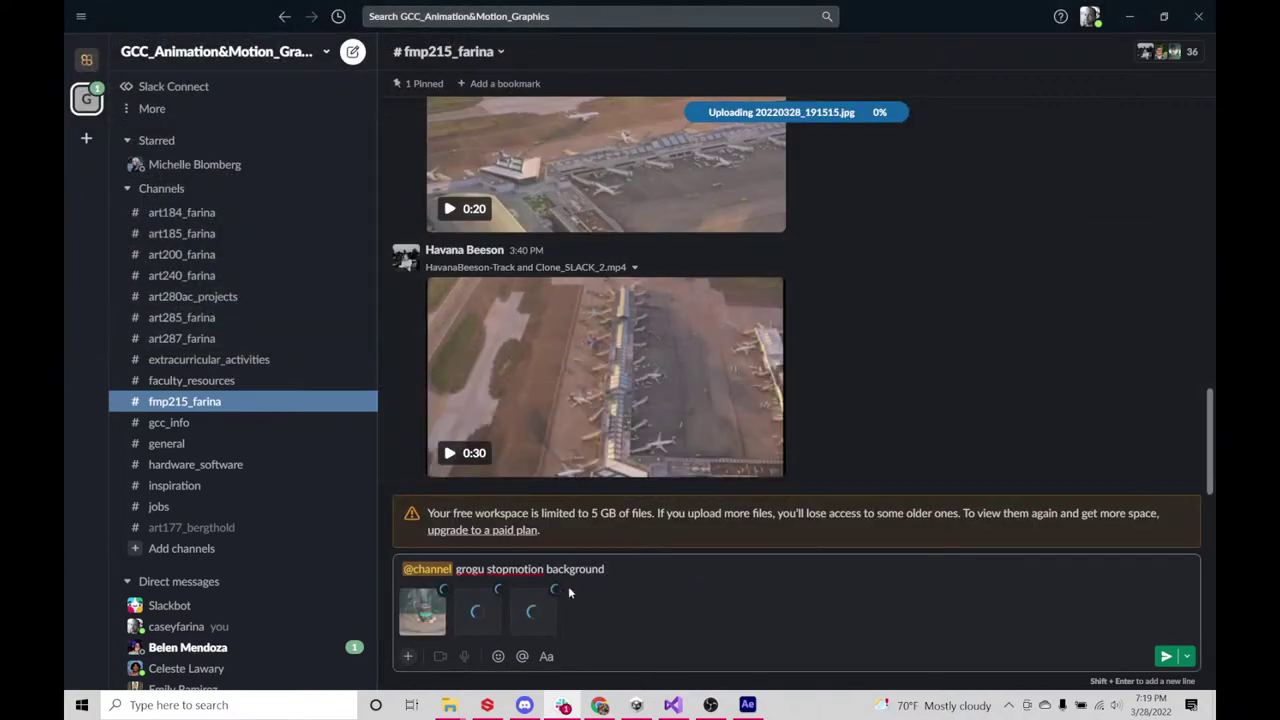
# - Send the message with its photos, approve notifying the whole channel, and minimize Slack
pyautogui.click(1166, 656)
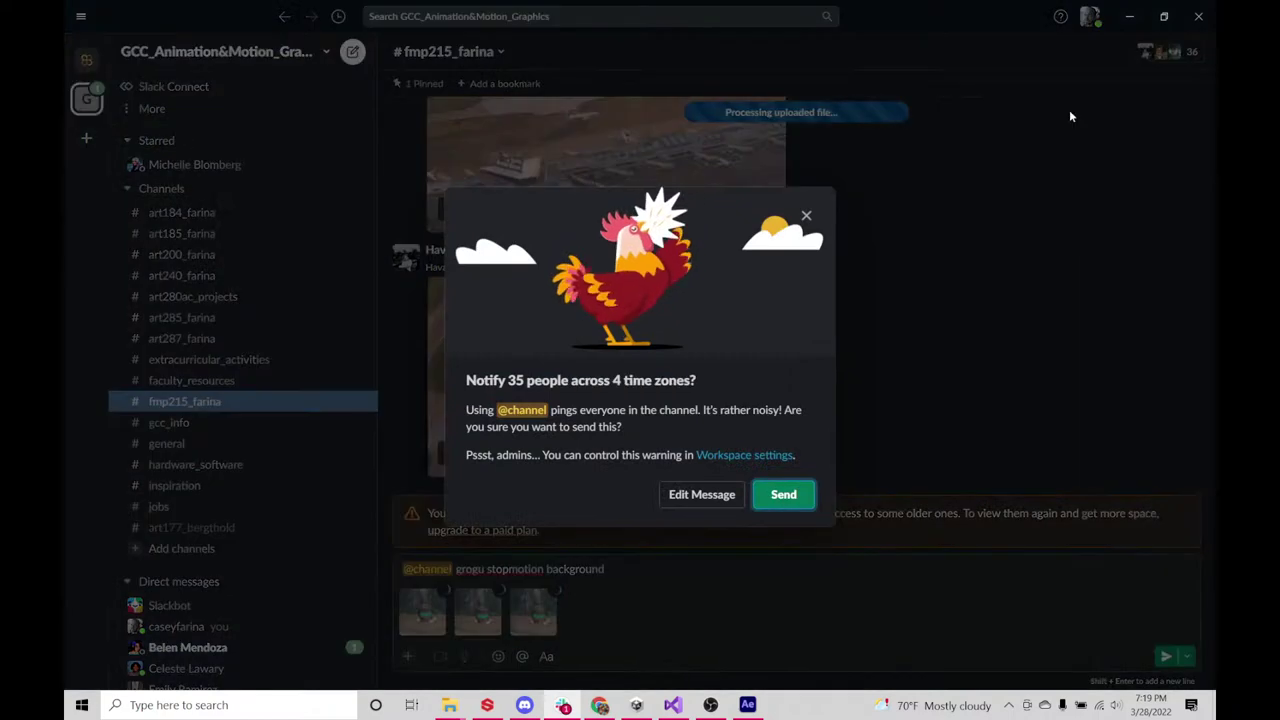
pyautogui.click(783, 494)
pyautogui.click(1140, 14)
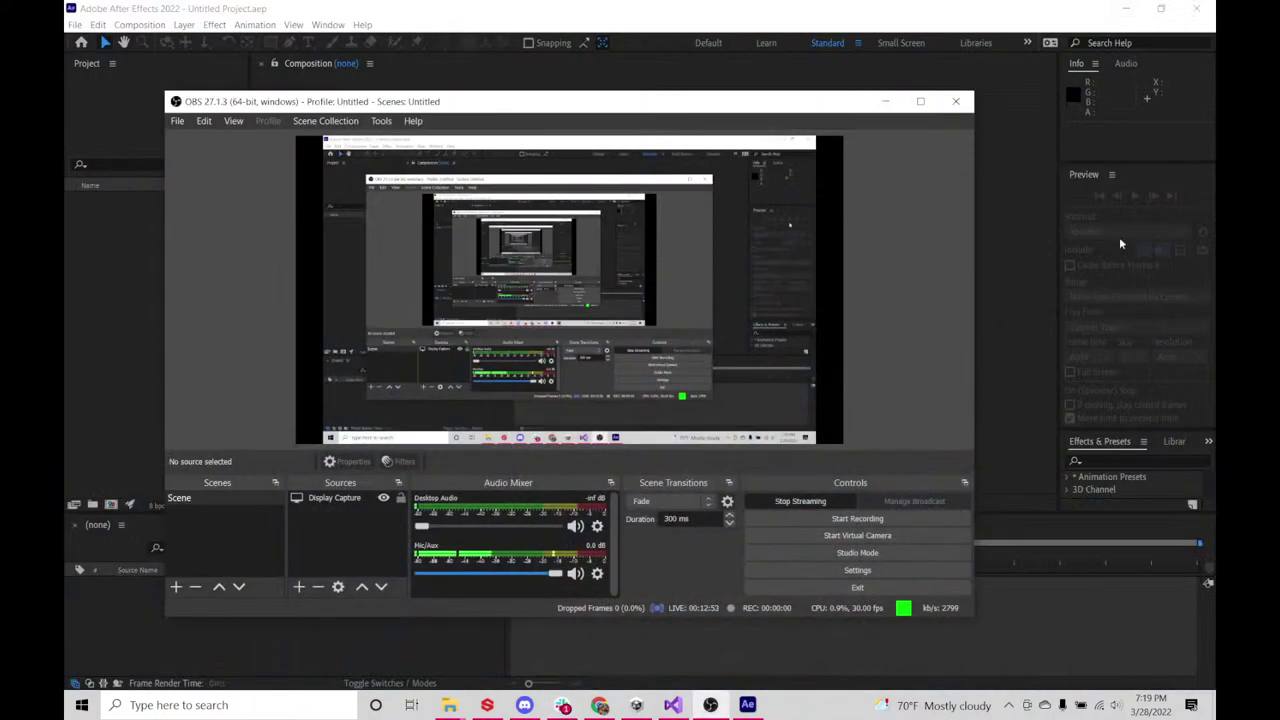
# - Bring After Effects forward and open the Downloads folder in File Explorer over it
pyautogui.click(1009, 202)
pyautogui.click(194, 323)
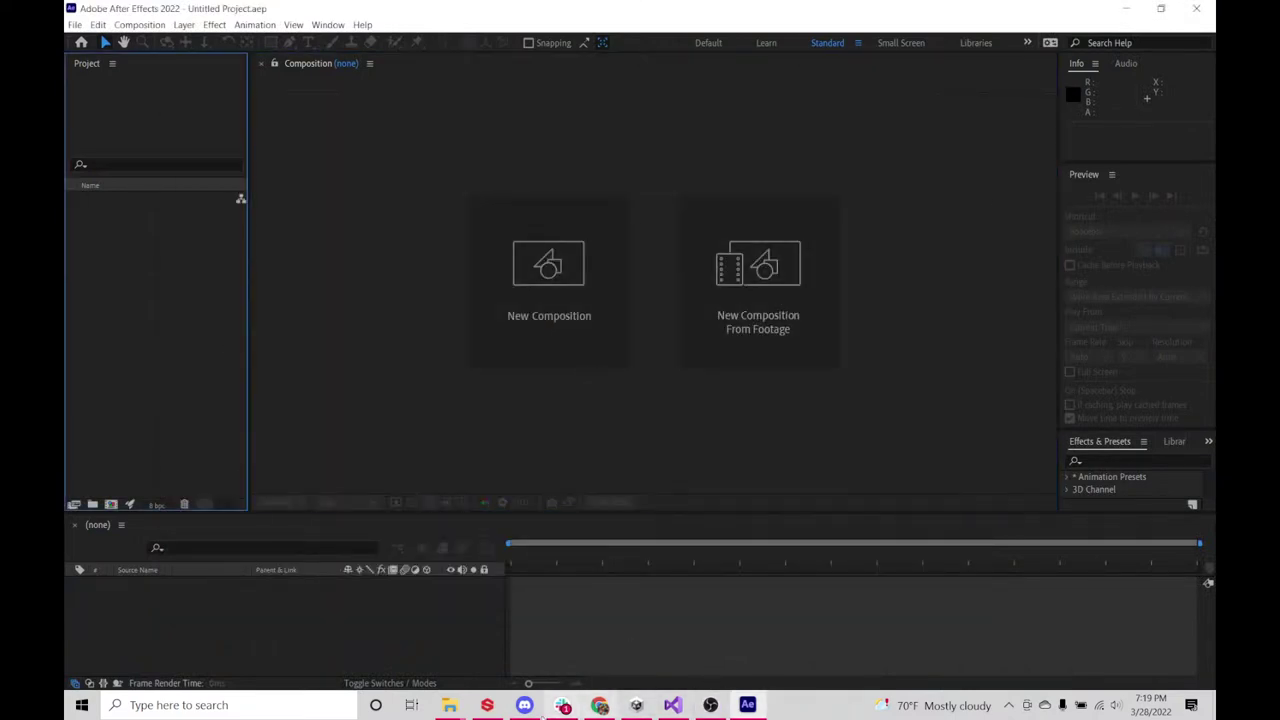
pyautogui.click(450, 705)
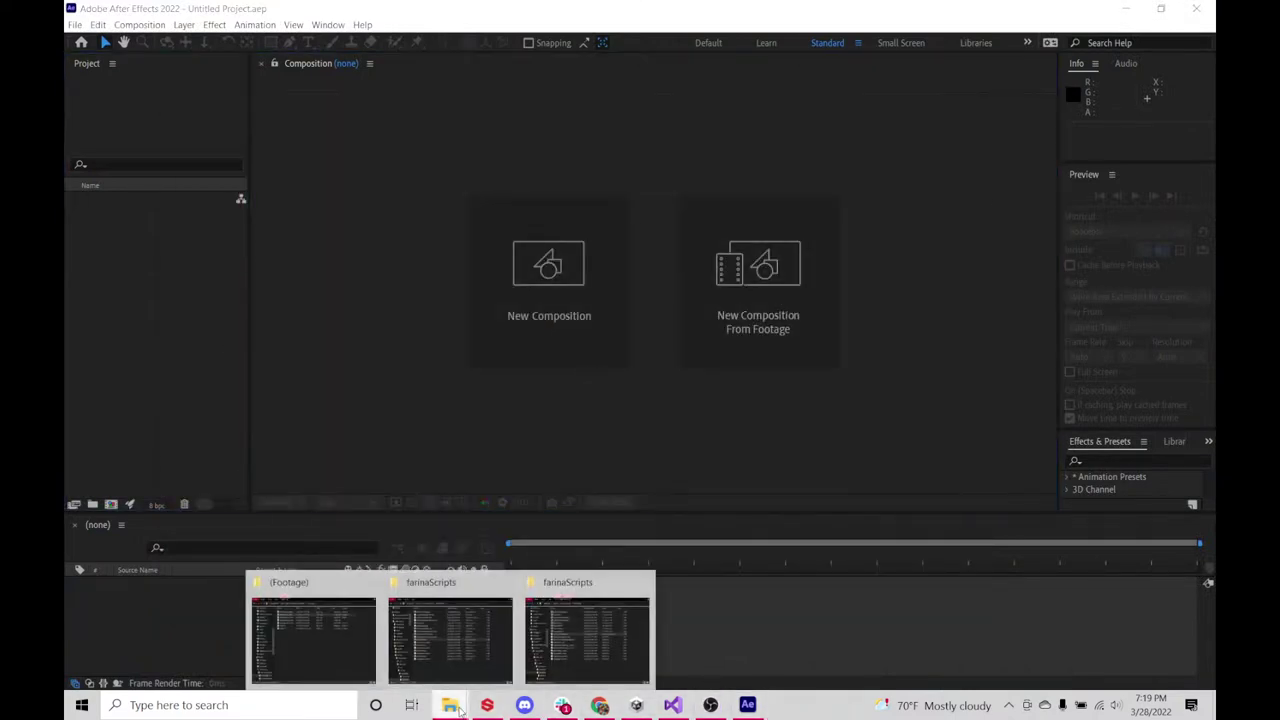
pyautogui.click(563, 623)
pyautogui.scroll(5, 596, 242)
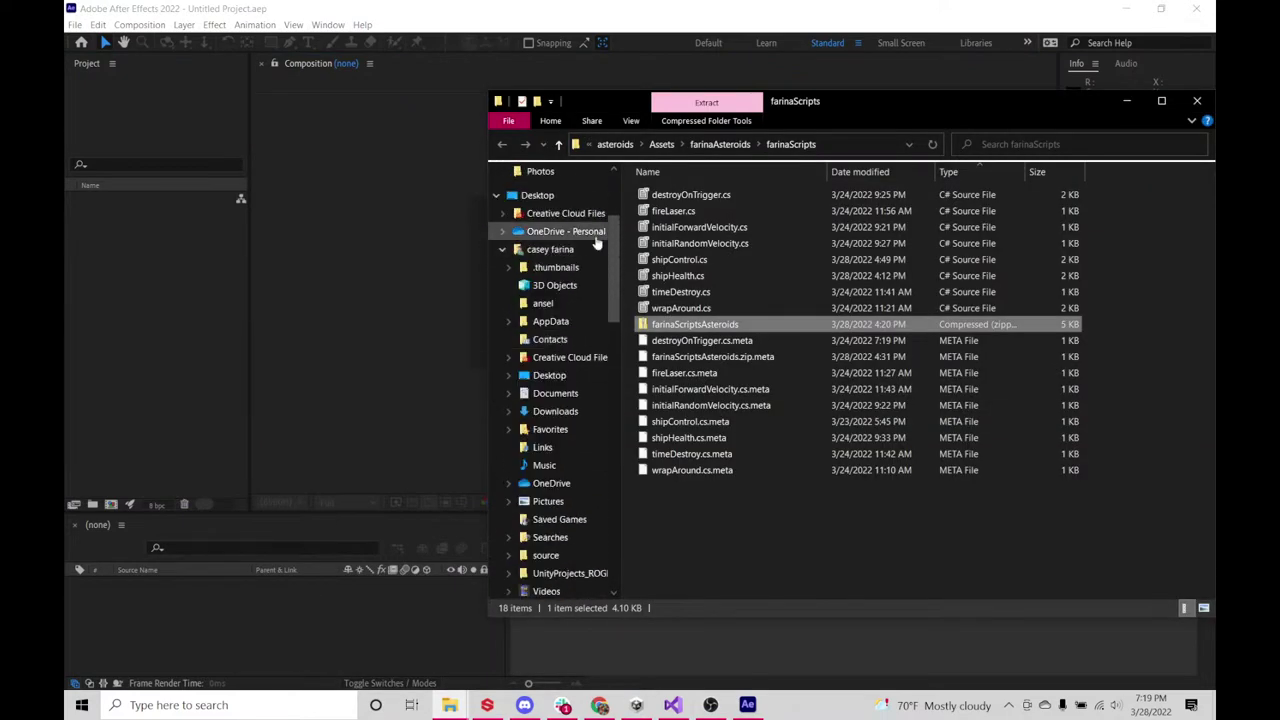
pyautogui.scroll(5, 596, 242)
pyautogui.click(575, 212)
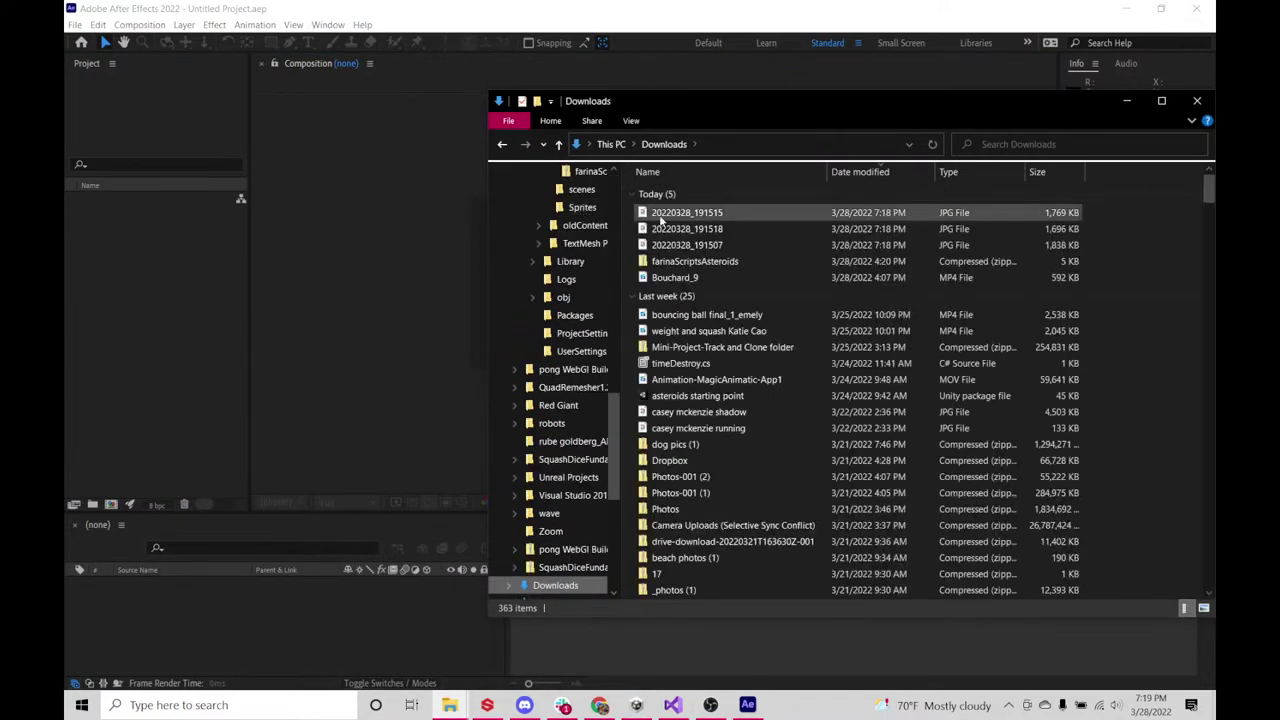
# - Import the photos 20220328_191515, 20220328_191518 and 20220328_191507 into the After Effects project and preview them
pyautogui.click(660, 214)
pyautogui.keyDown('shift'); pyautogui.click(655, 244); pyautogui.keyUp('shift')
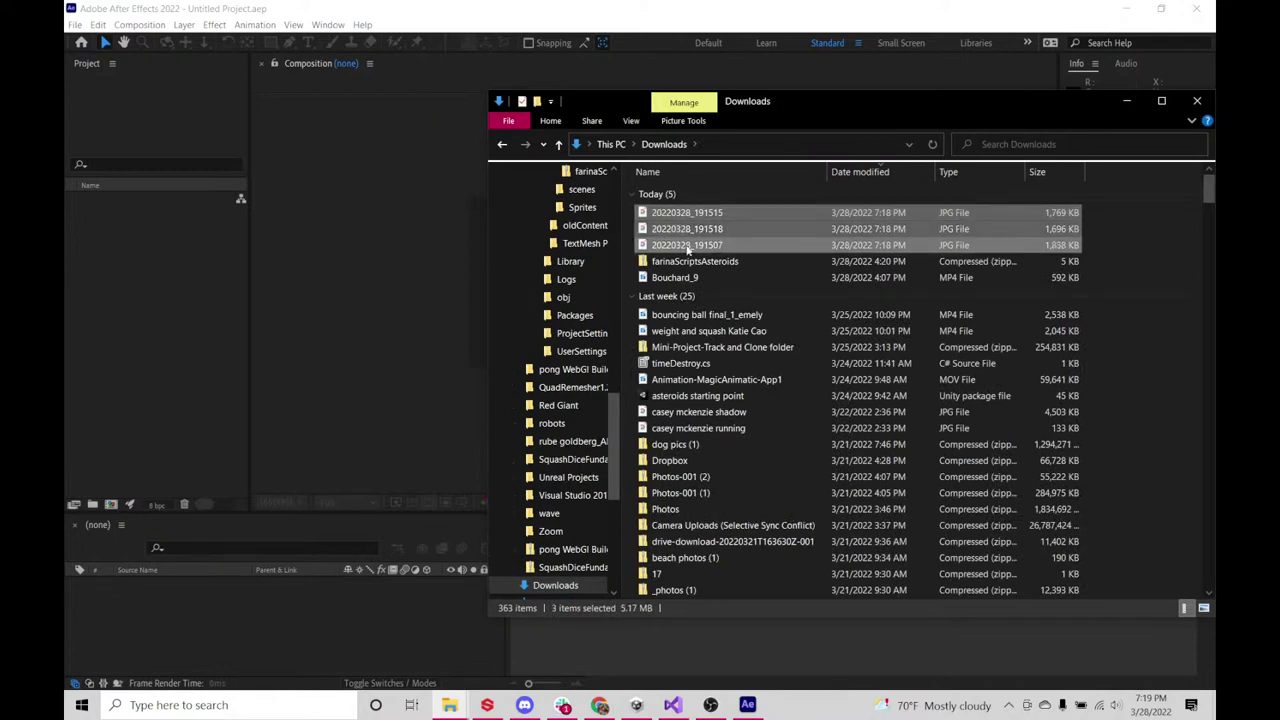
pyautogui.moveTo(686, 246); pyautogui.dragTo(134, 274)
pyautogui.click(143, 292)
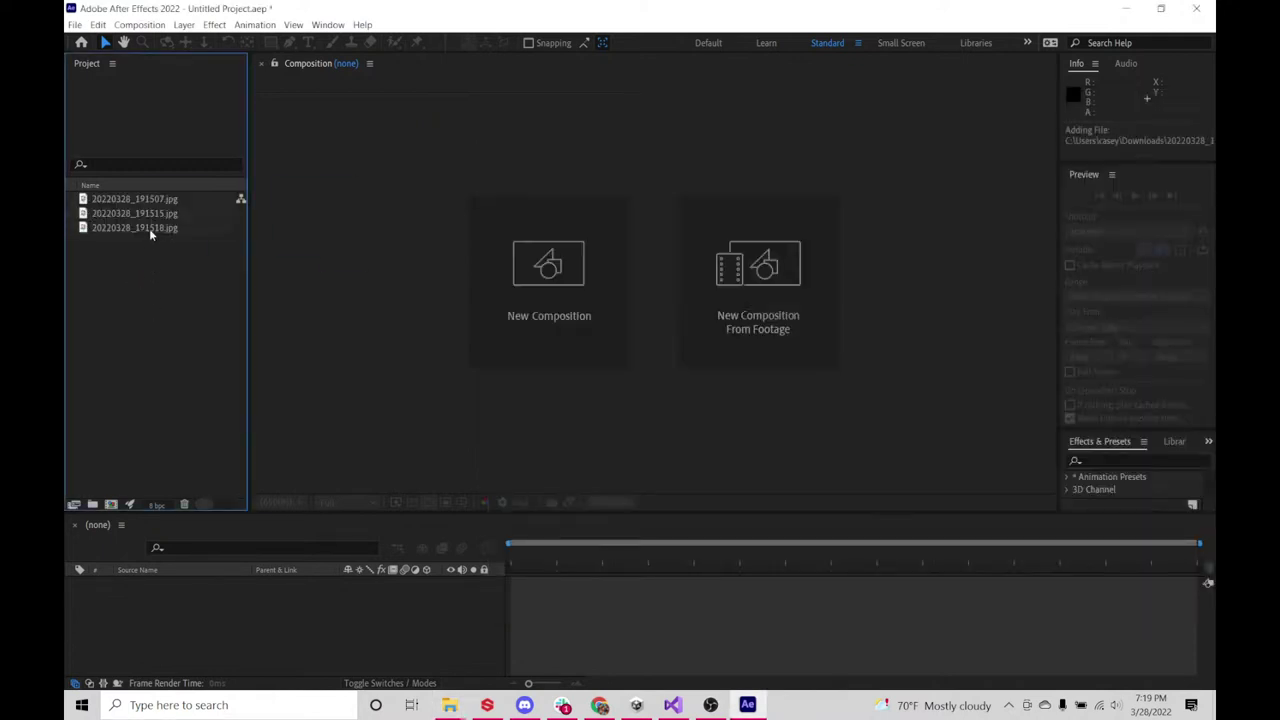
pyautogui.click(149, 228)
pyautogui.click(150, 213)
pyautogui.click(150, 200)
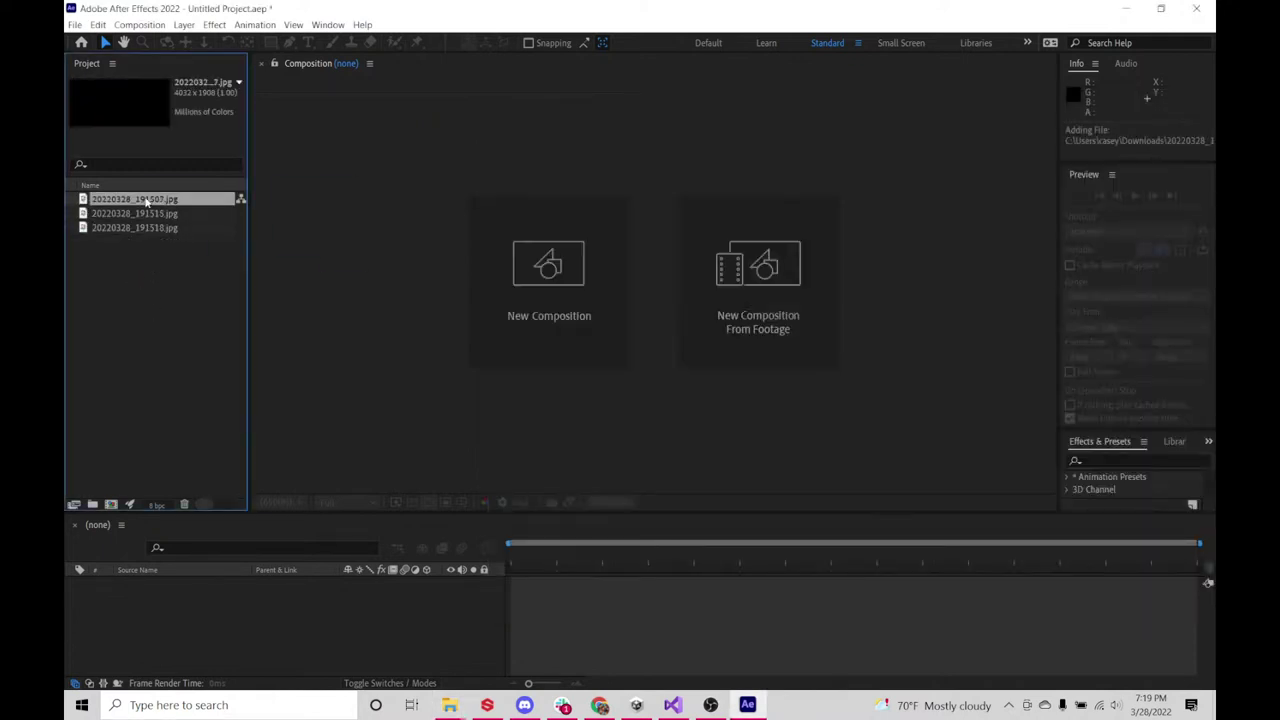
pyautogui.click(174, 601)
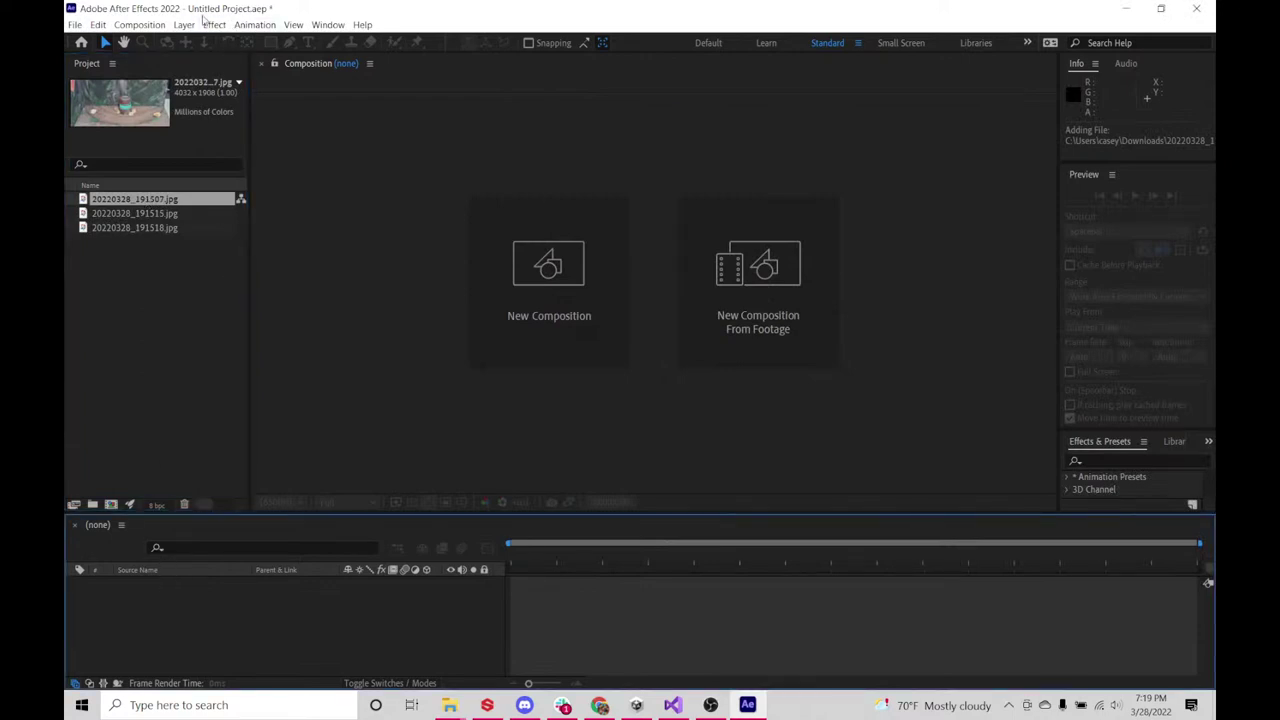
# - Start a new composition and set its width to 1920 px
pyautogui.click(140, 24)
pyautogui.click(166, 42)
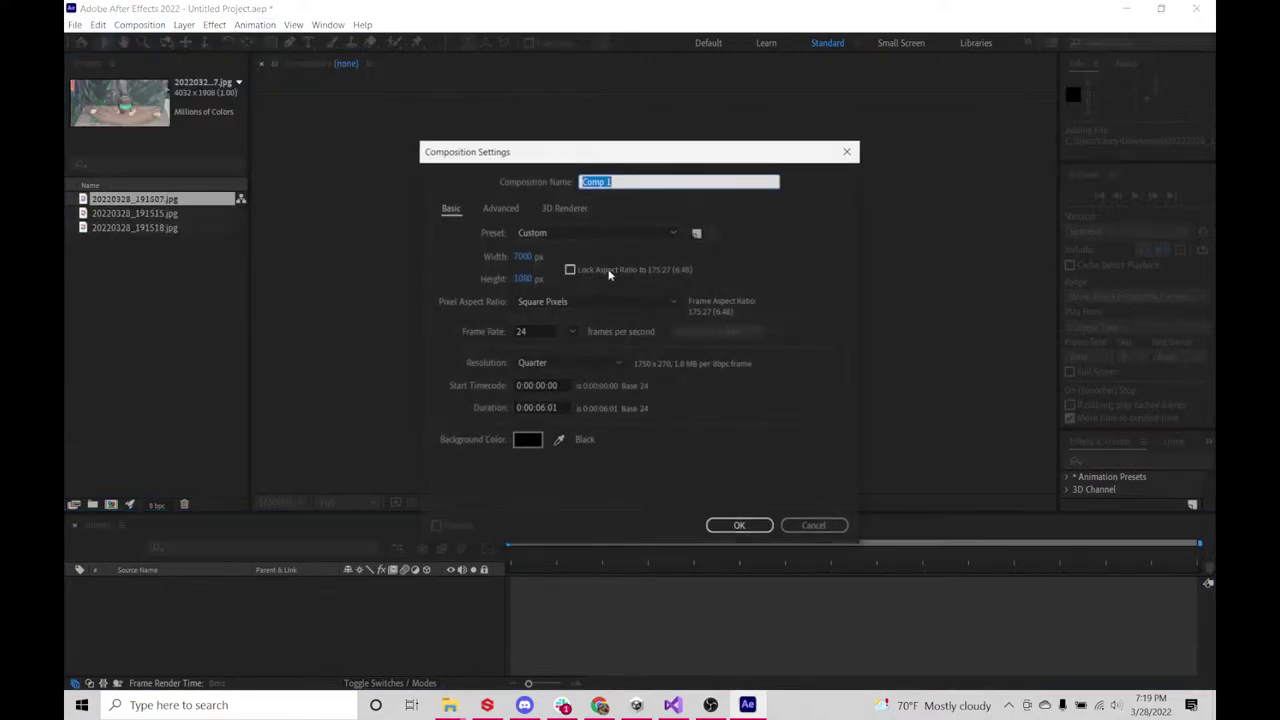
pyautogui.click(525, 256)
pyautogui.write('1920')
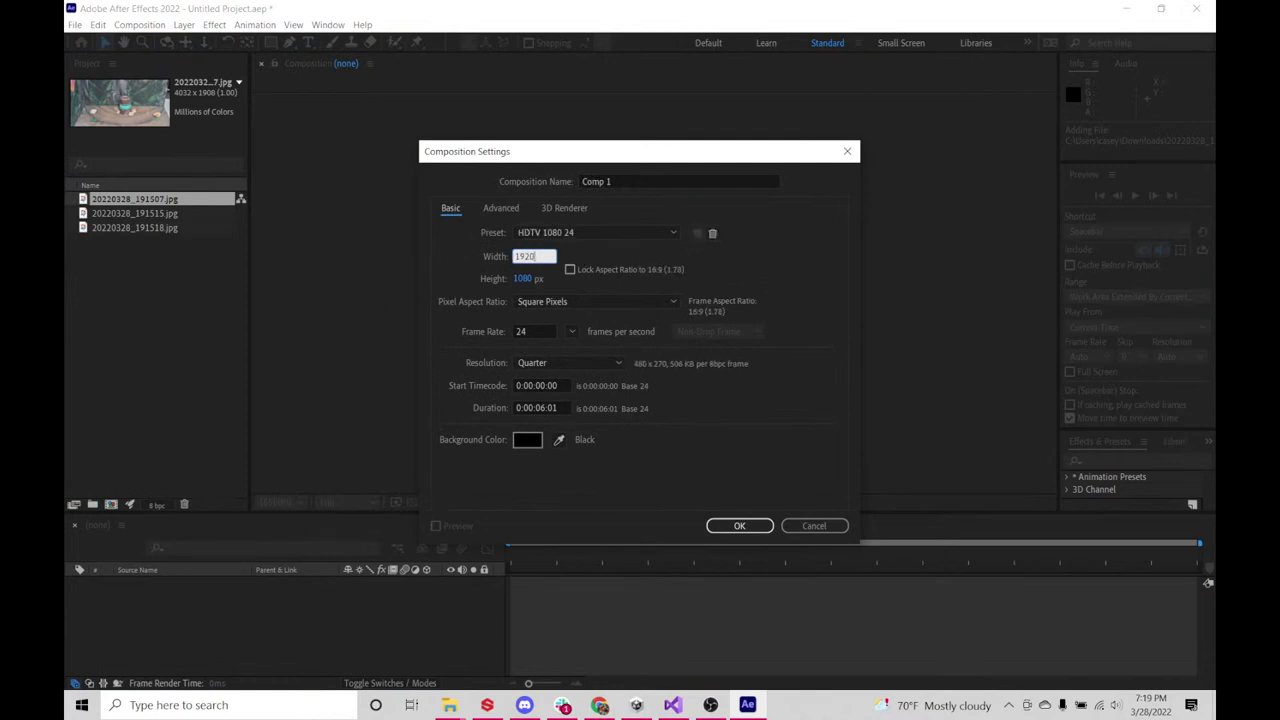
pyautogui.press('Tab')
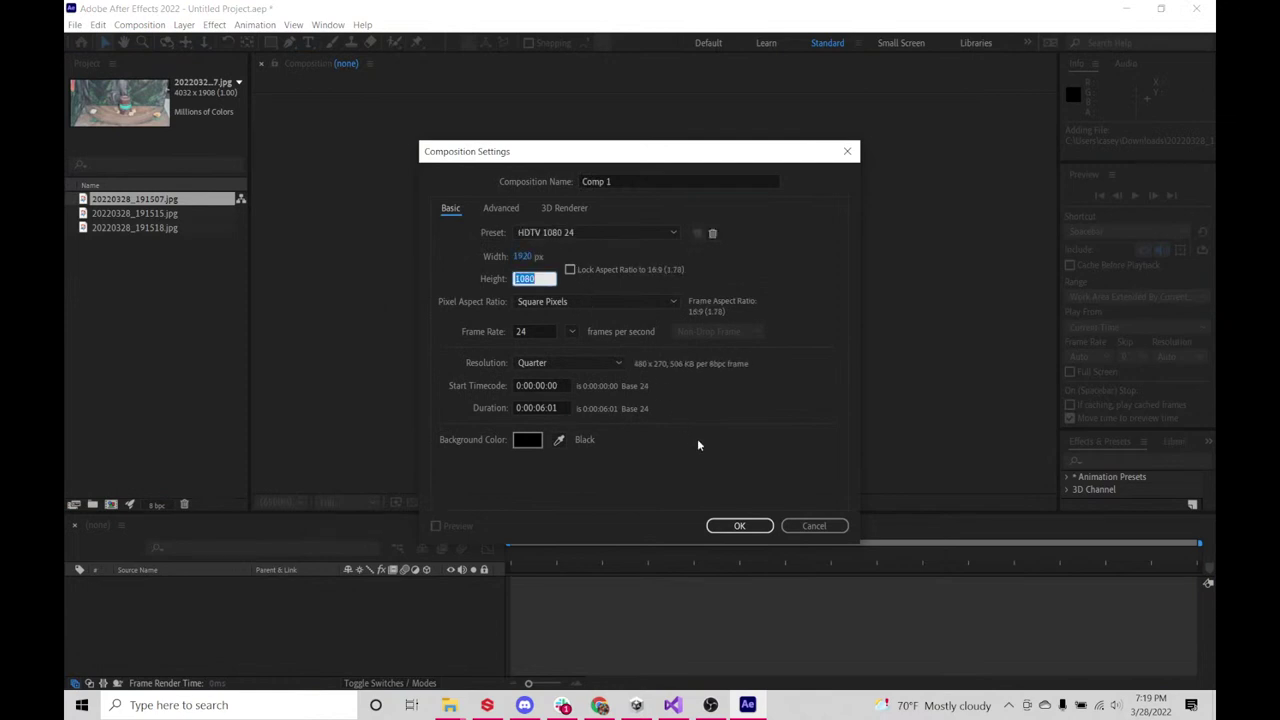
pyautogui.click(671, 397)
# - Set the new composition's resolution to Full, name it "grogu" and create it
pyautogui.click(610, 366)
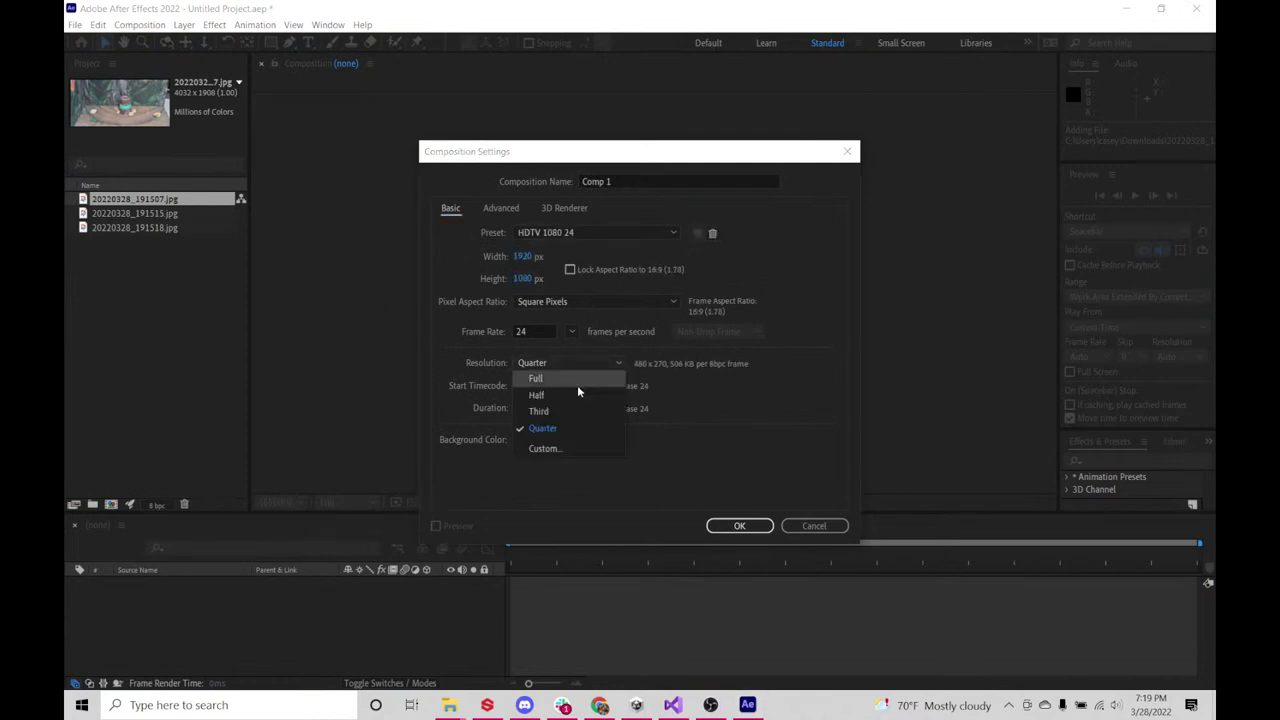
pyautogui.click(577, 380)
pyautogui.moveTo(625, 182); pyautogui.dragTo(573, 187)
pyautogui.write('grogu')
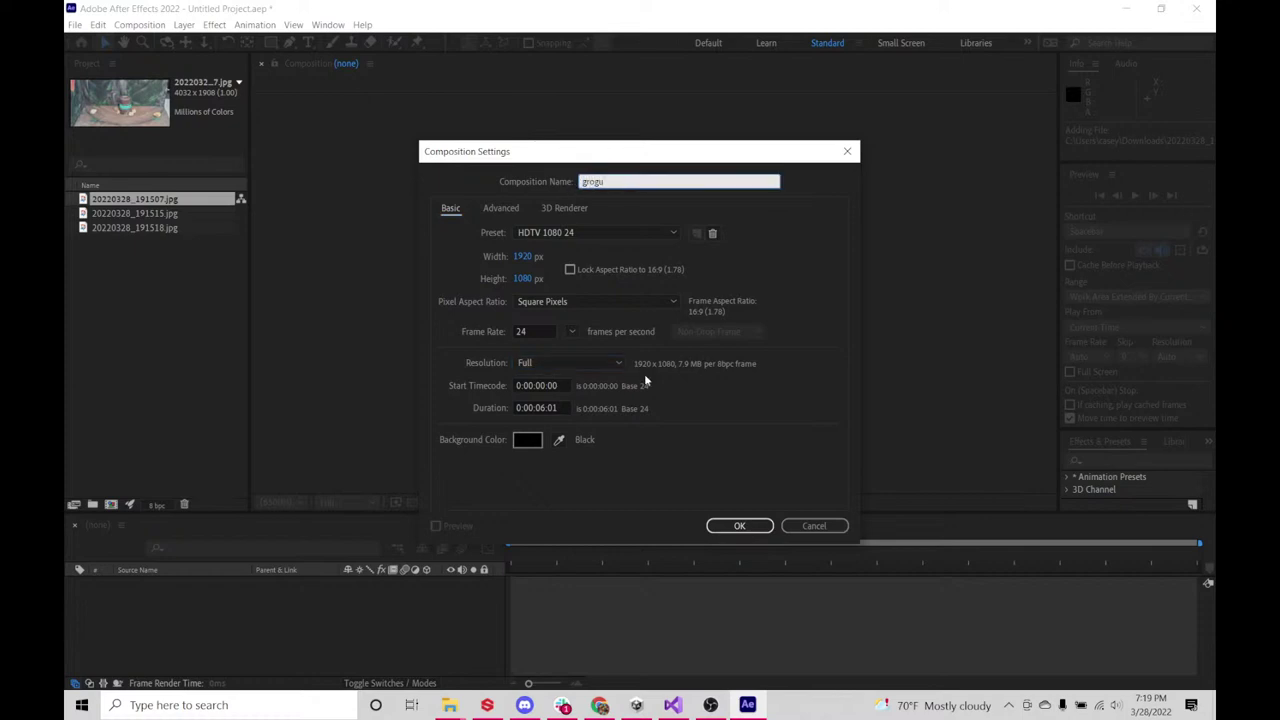
pyautogui.click(752, 525)
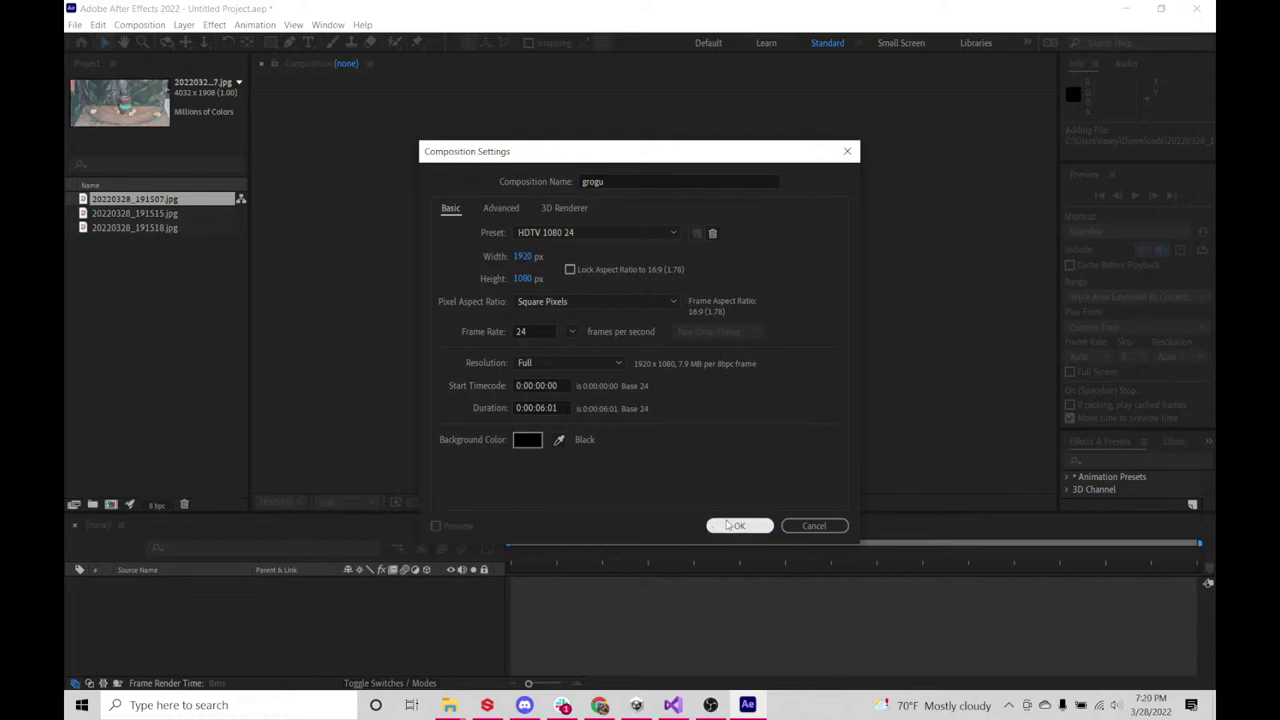
pyautogui.click(731, 525)
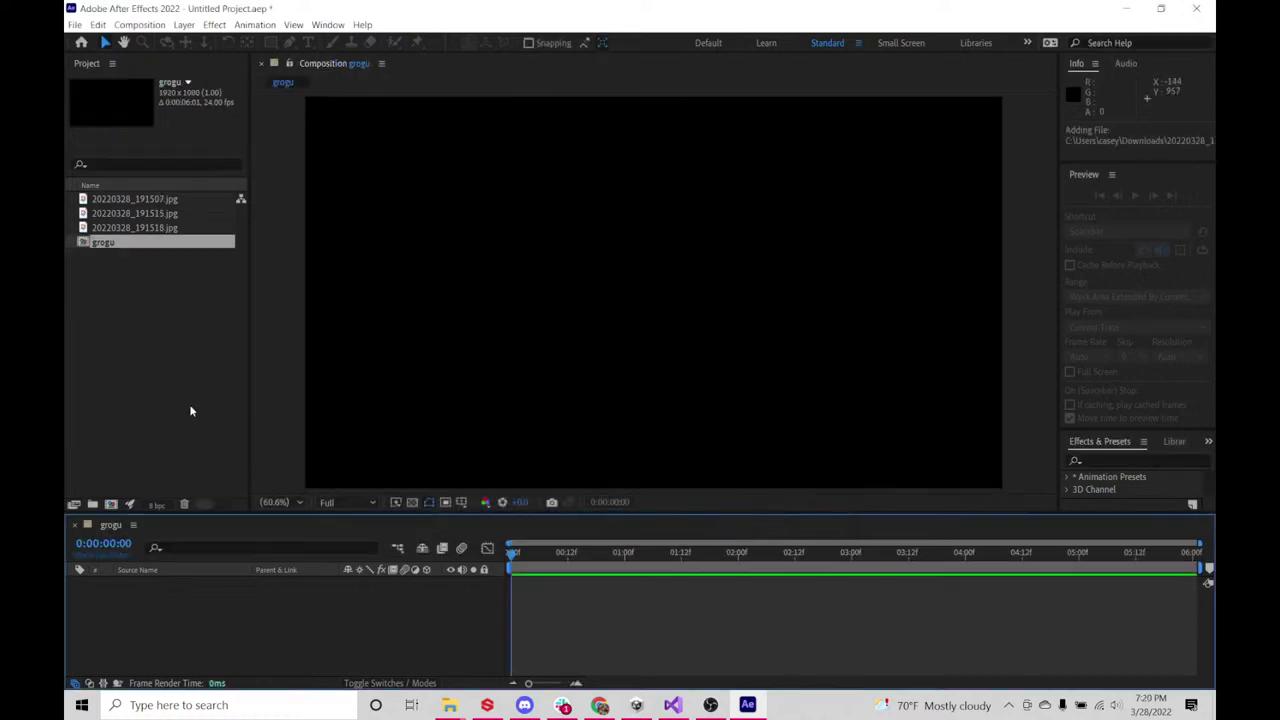
# - Add 20220328_191518.jpg and 20220328_191515.jpg to the grogu timeline, and delete the 20220328_191518.jpg layer
pyautogui.click(137, 213)
pyautogui.moveTo(140, 228); pyautogui.dragTo(207, 588)
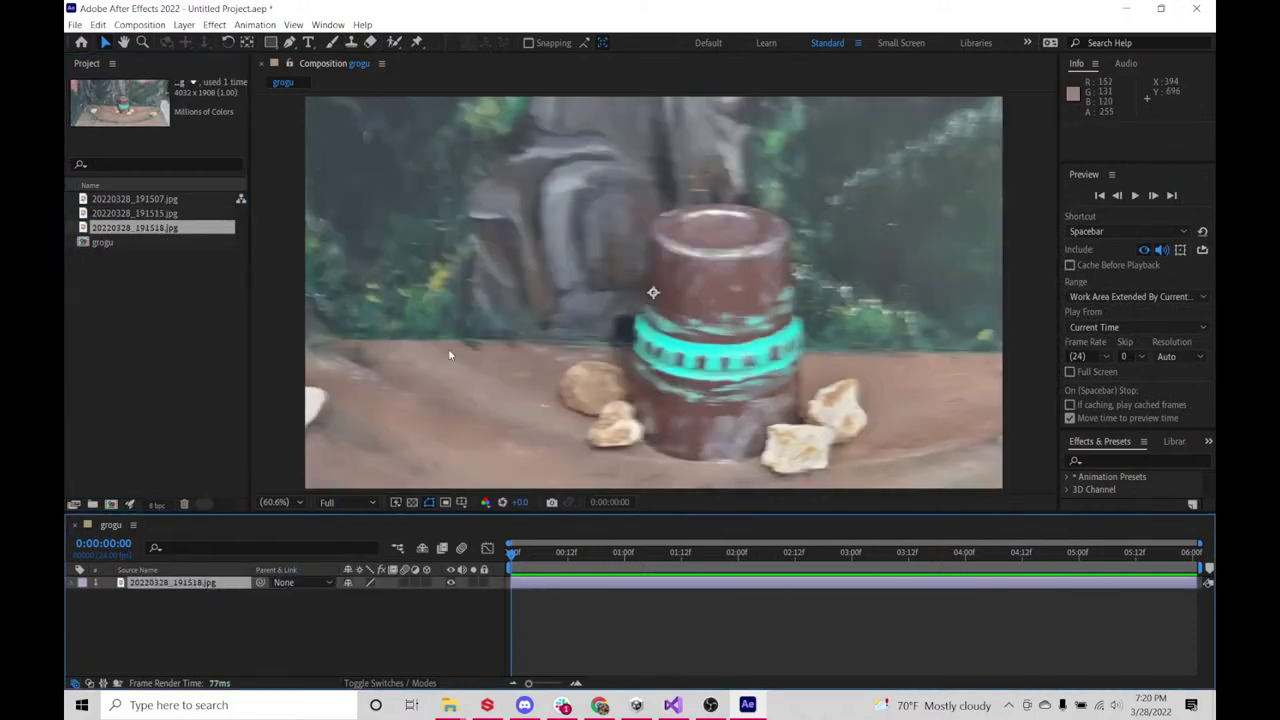
pyautogui.moveTo(170, 214); pyautogui.dragTo(228, 587)
pyautogui.click(212, 597)
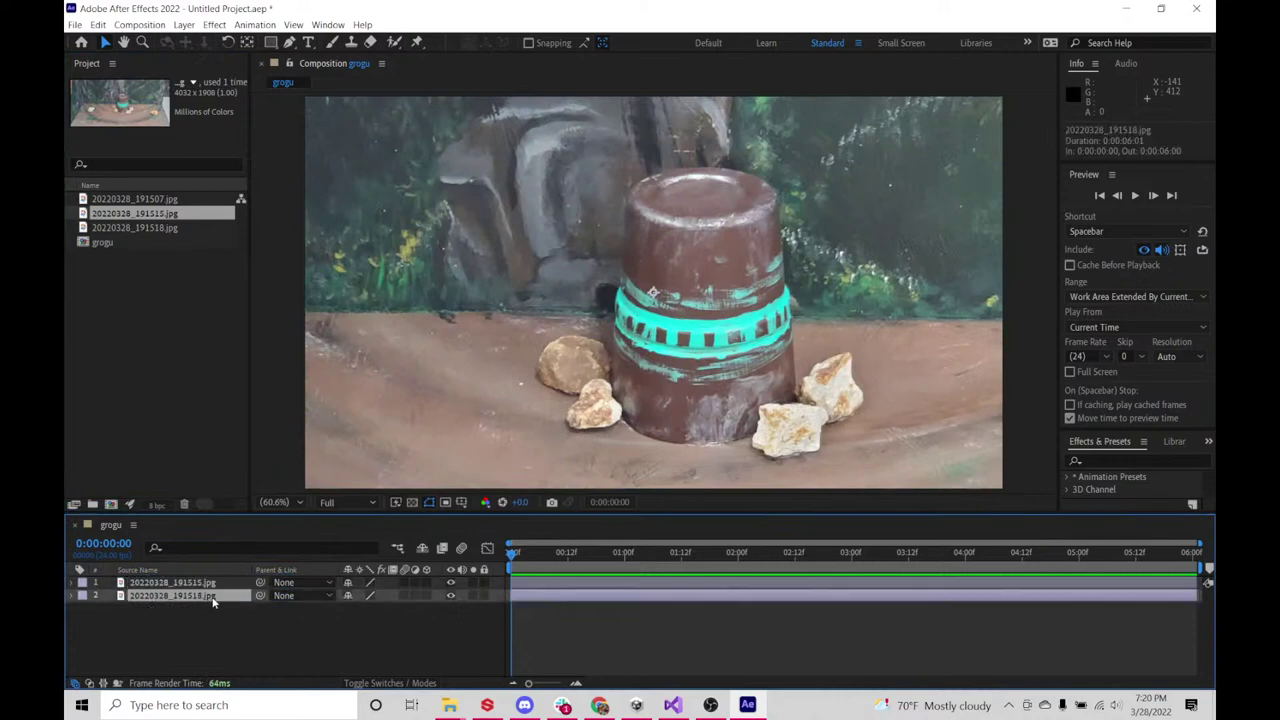
pyautogui.press('Delete')
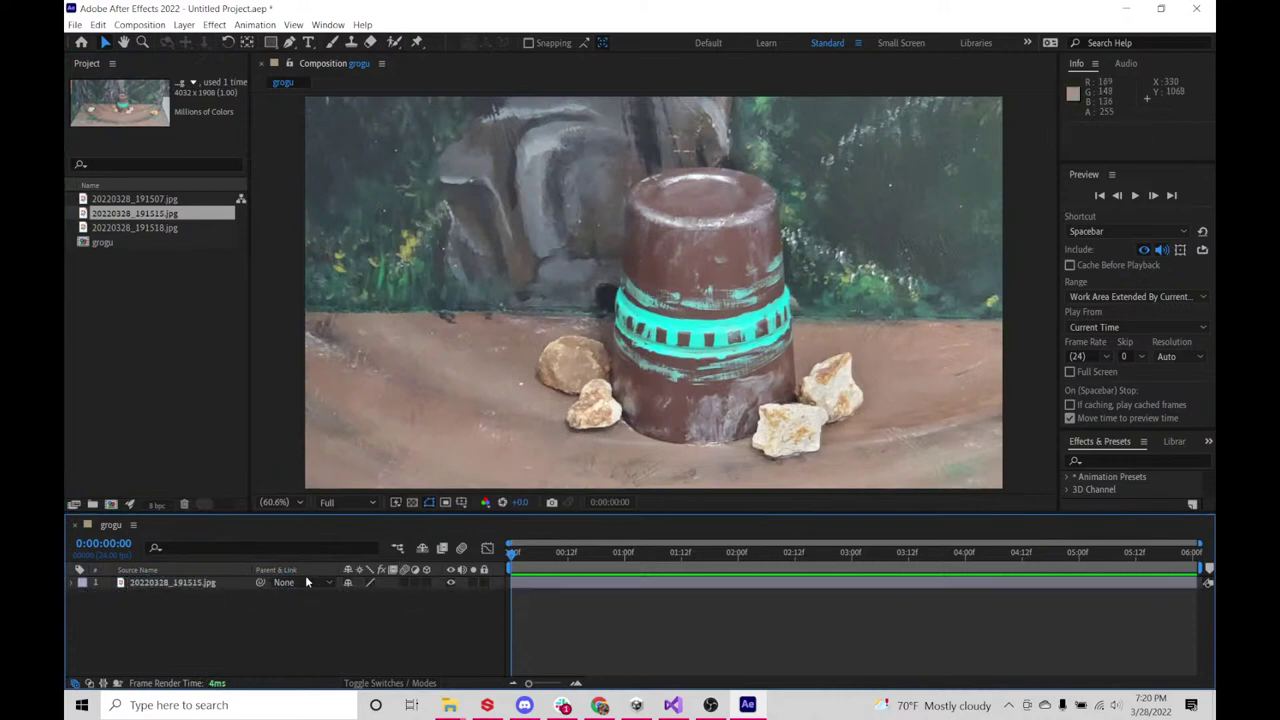
# - Scale the 20220328_191515.jpg layer to 64% and shift it slightly leftward so the set fills the composition frame
pyautogui.press('s')
pyautogui.moveTo(370, 595)
pyautogui.mouseDown()
pyautogui.moveTo(300, 600)
pyautogui.moveTo(345, 600)
pyautogui.mouseUp()
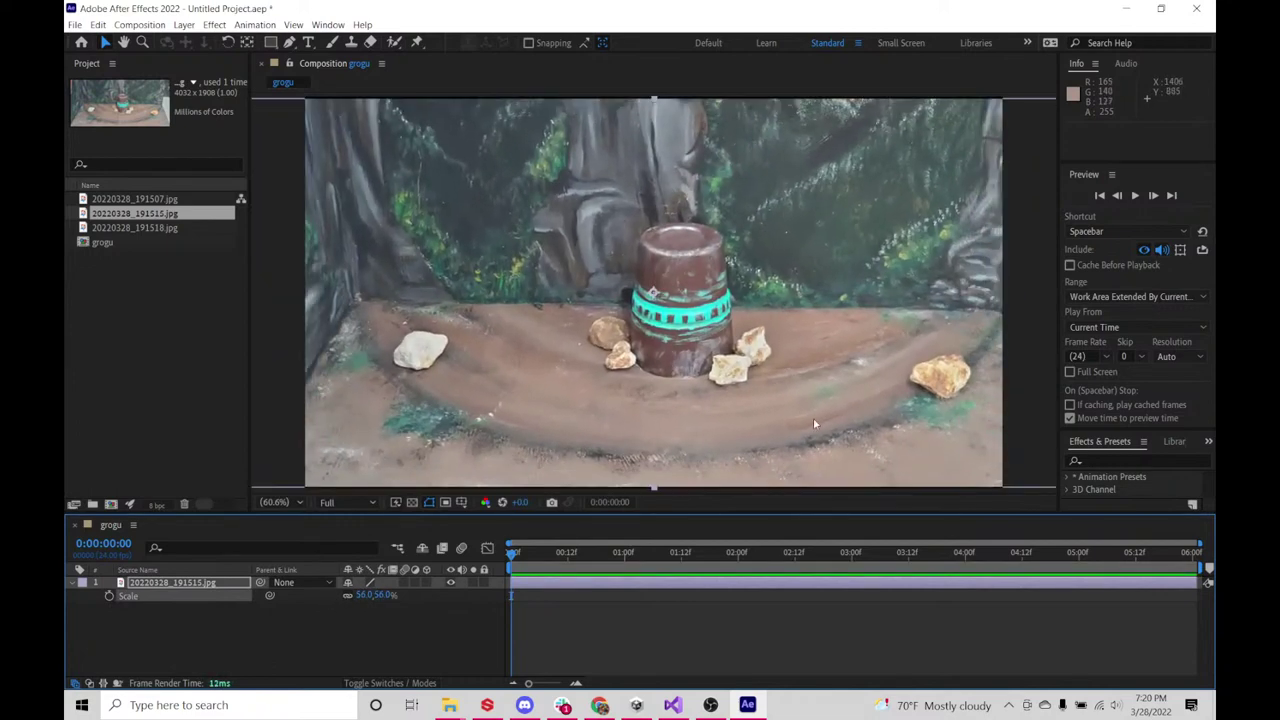
pyautogui.moveTo(831, 414)
pyautogui.mouseDown()
pyautogui.moveTo(808, 407)
pyautogui.moveTo(840, 410)
pyautogui.moveTo(811, 417)
pyautogui.mouseUp()
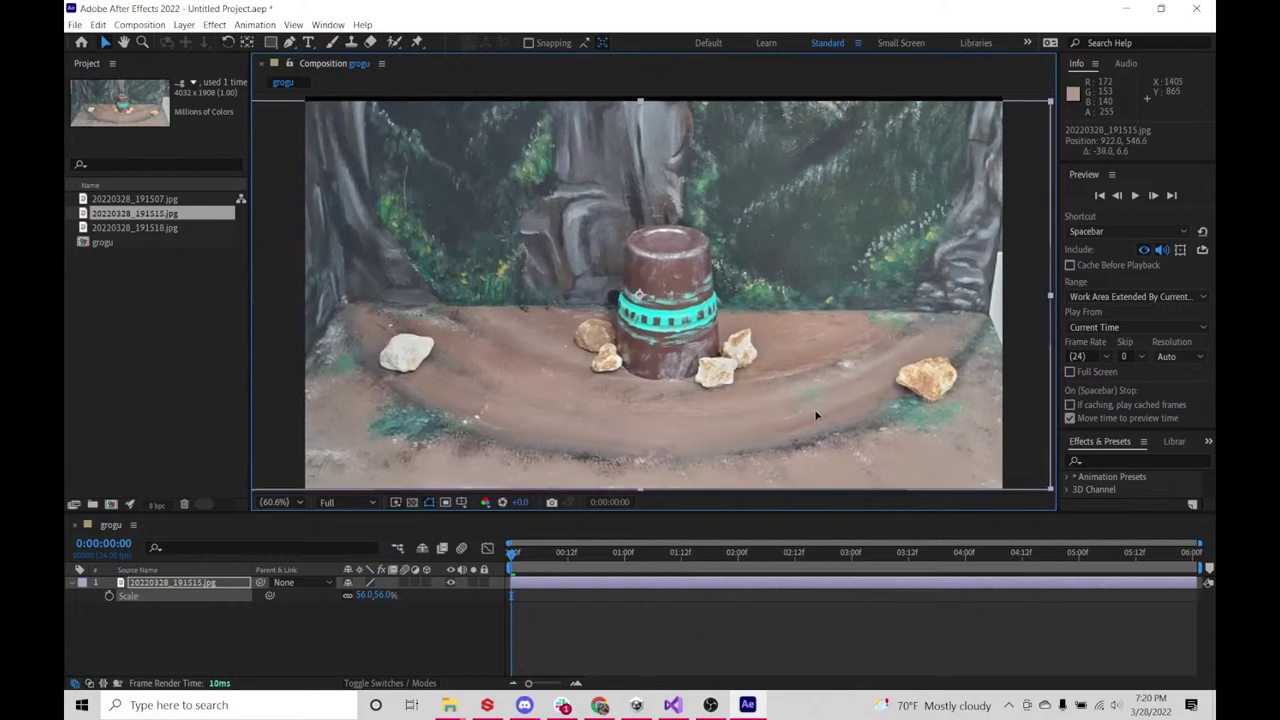
pyautogui.moveTo(366, 594); pyautogui.dragTo(374, 594)
pyautogui.moveTo(751, 372); pyautogui.dragTo(710, 370)
pyautogui.click(298, 642)
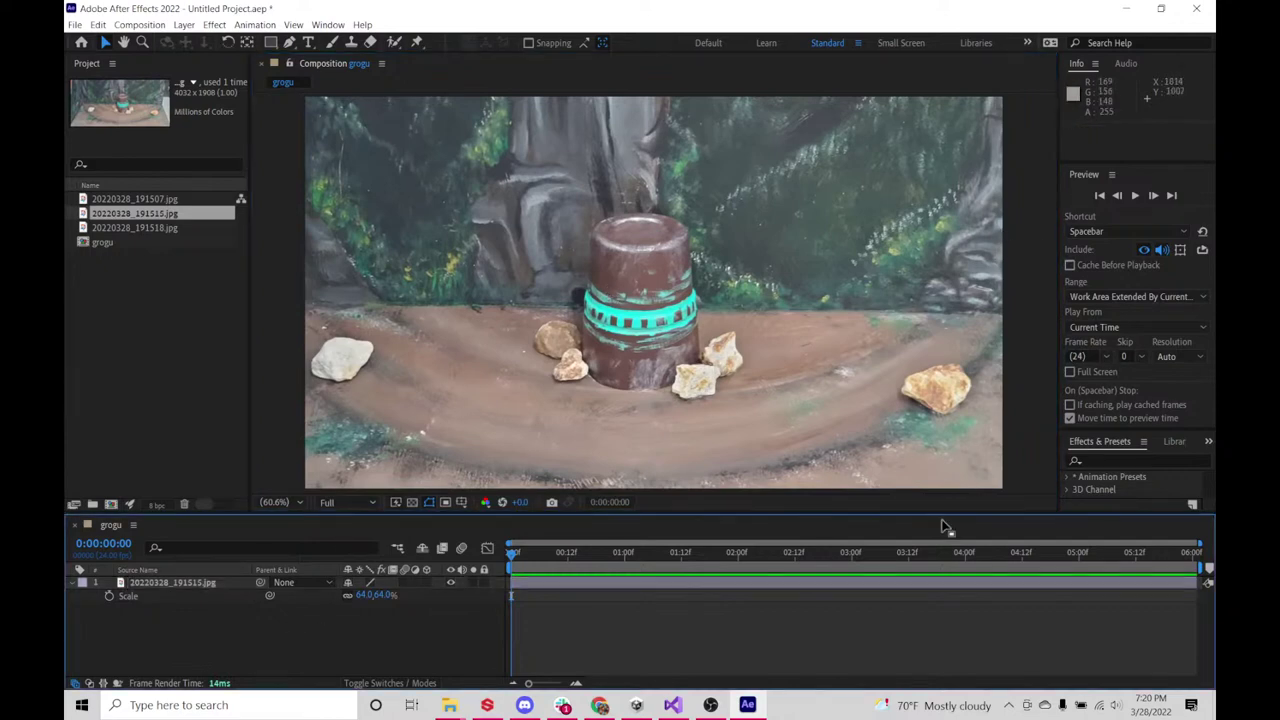
# - Rename the 20220328_191515.jpg layer in the grogu timeline as "background"
pyautogui.moveTo(943, 515); pyautogui.dragTo(943, 552)
pyautogui.scroll(-3, 403, 366)
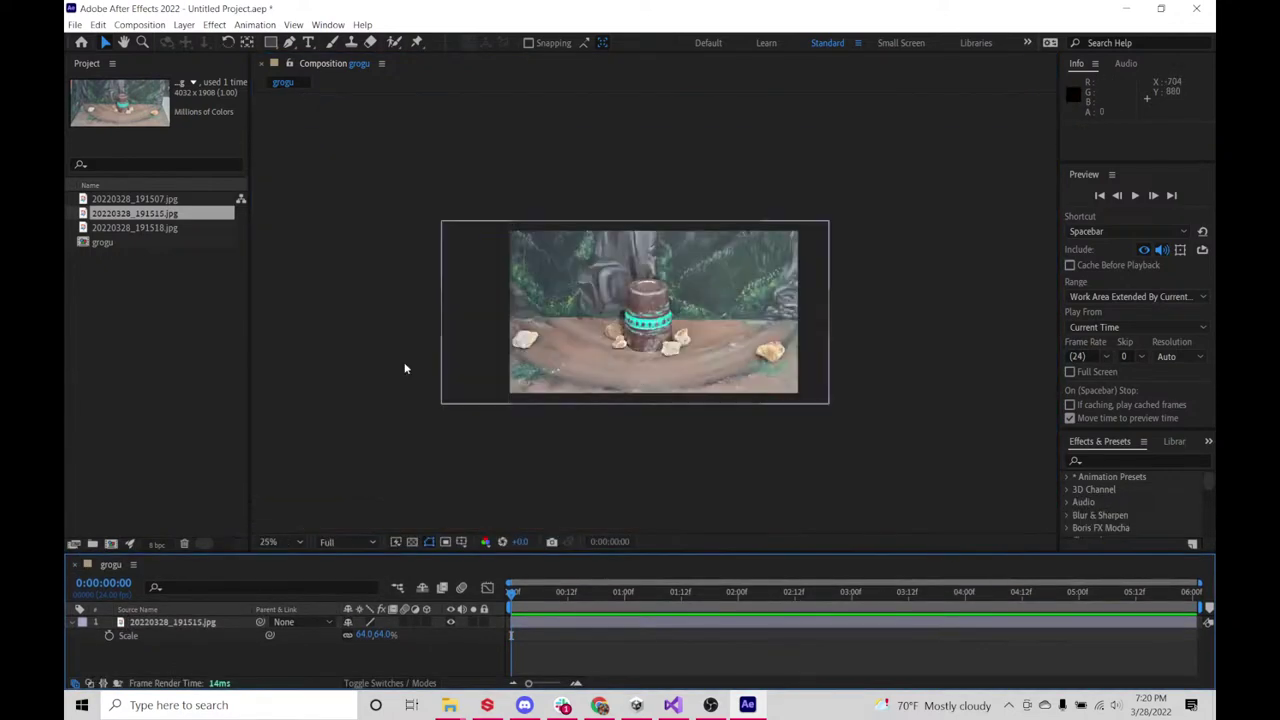
pyautogui.scroll(2, 403, 366)
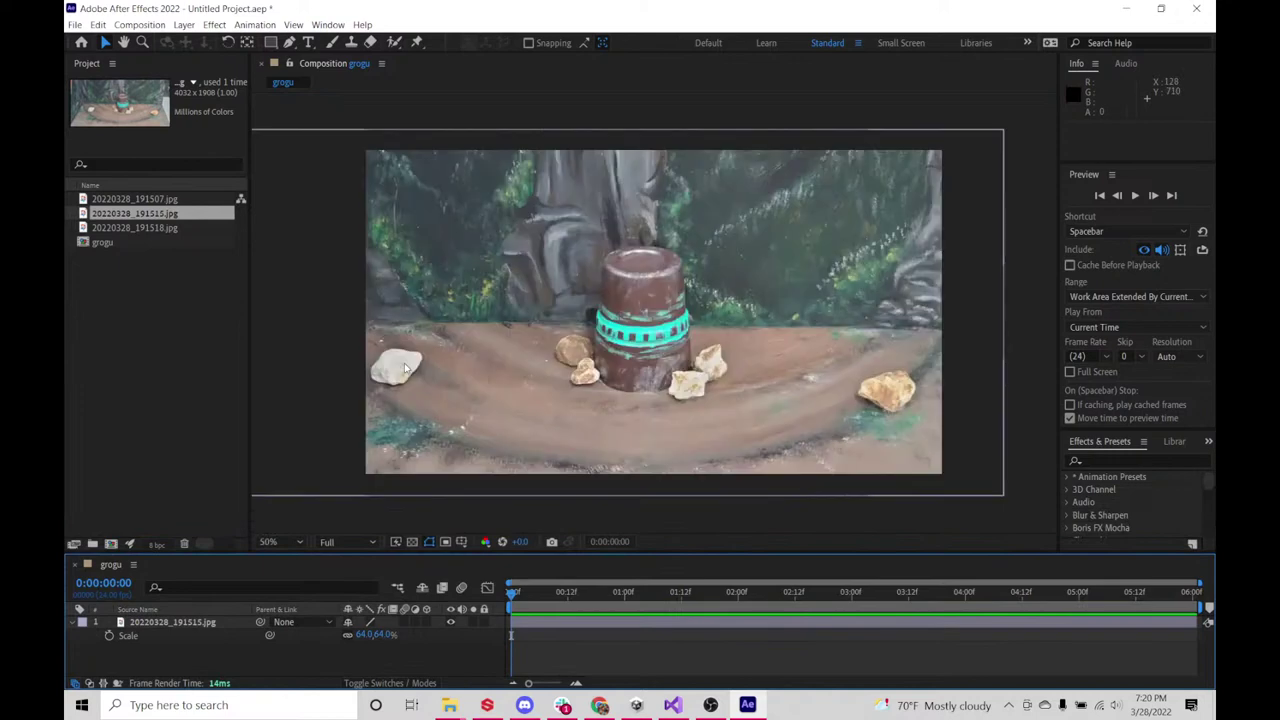
pyautogui.click(190, 622)
pyautogui.press('Return')
pyautogui.write('bac')
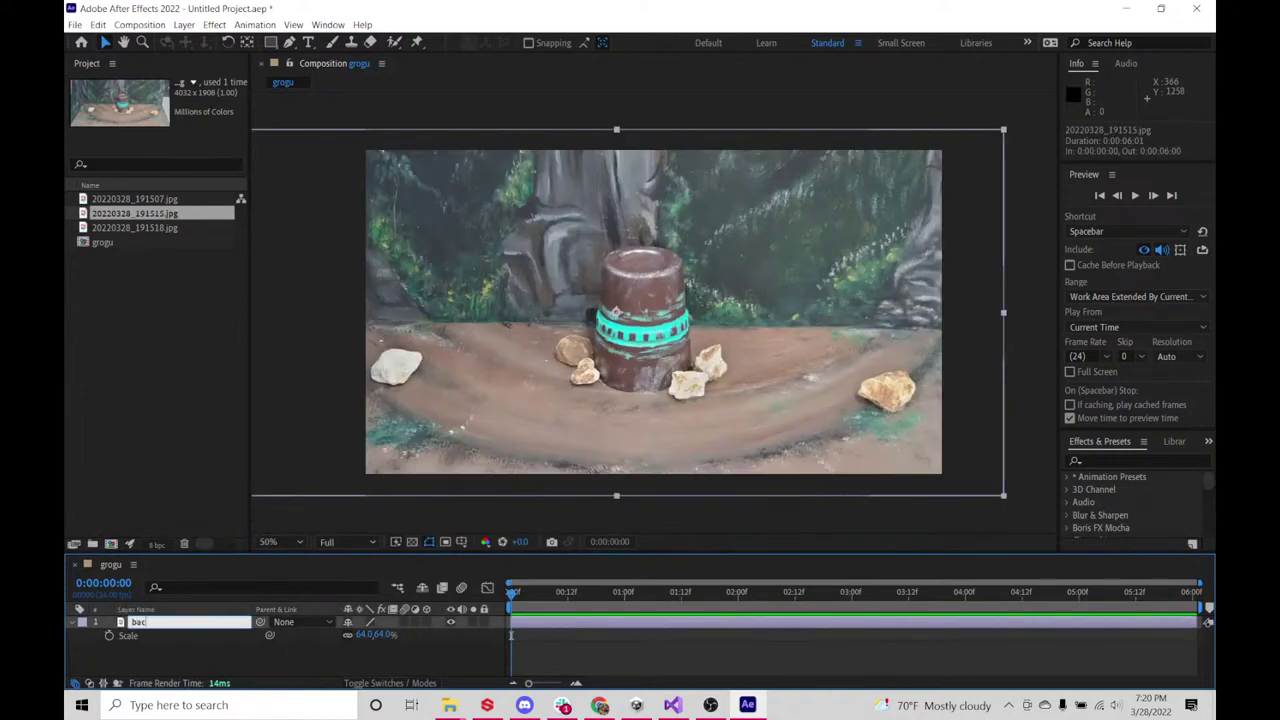
pyautogui.write('kground')
pyautogui.click(175, 659)
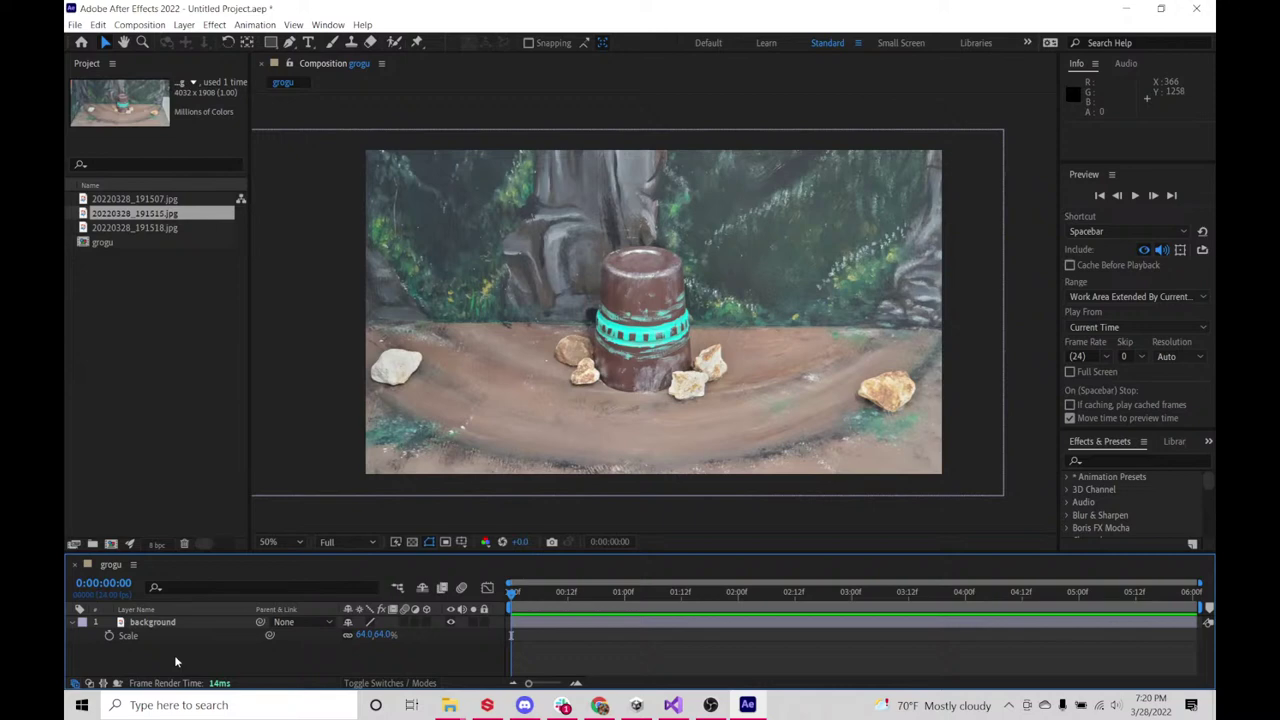
pyautogui.click(159, 630)
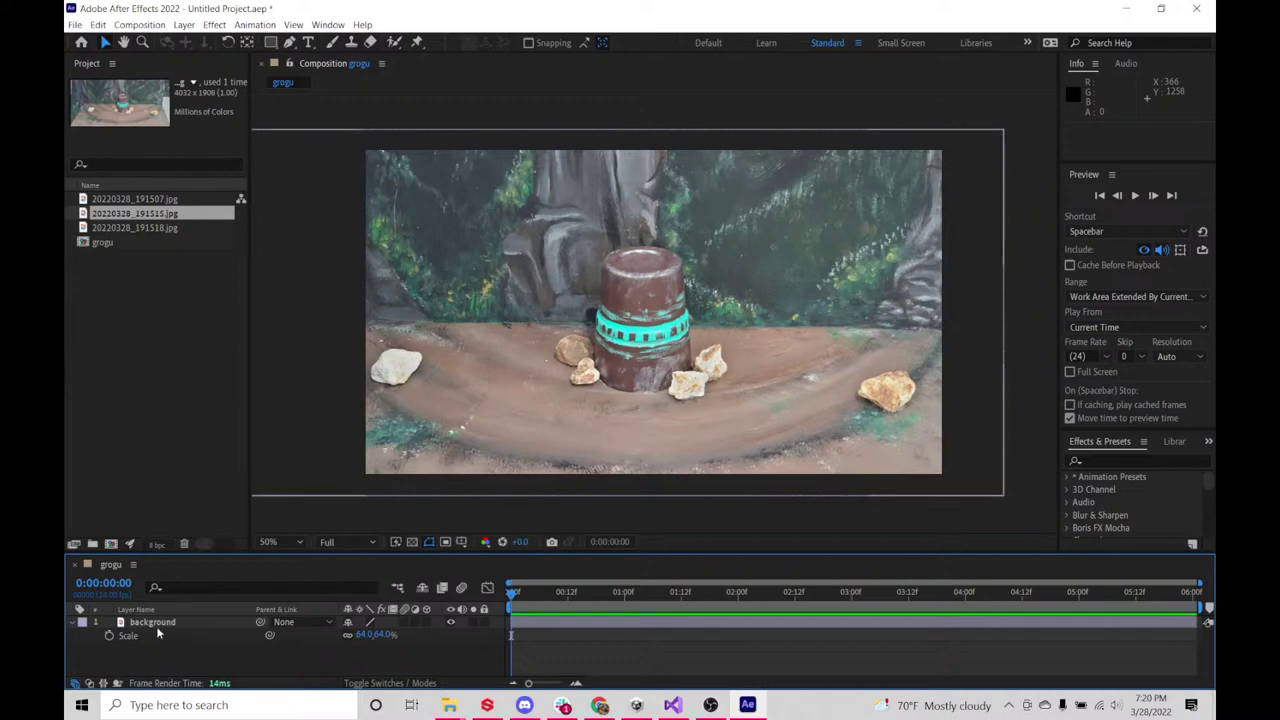
pyautogui.click(156, 654)
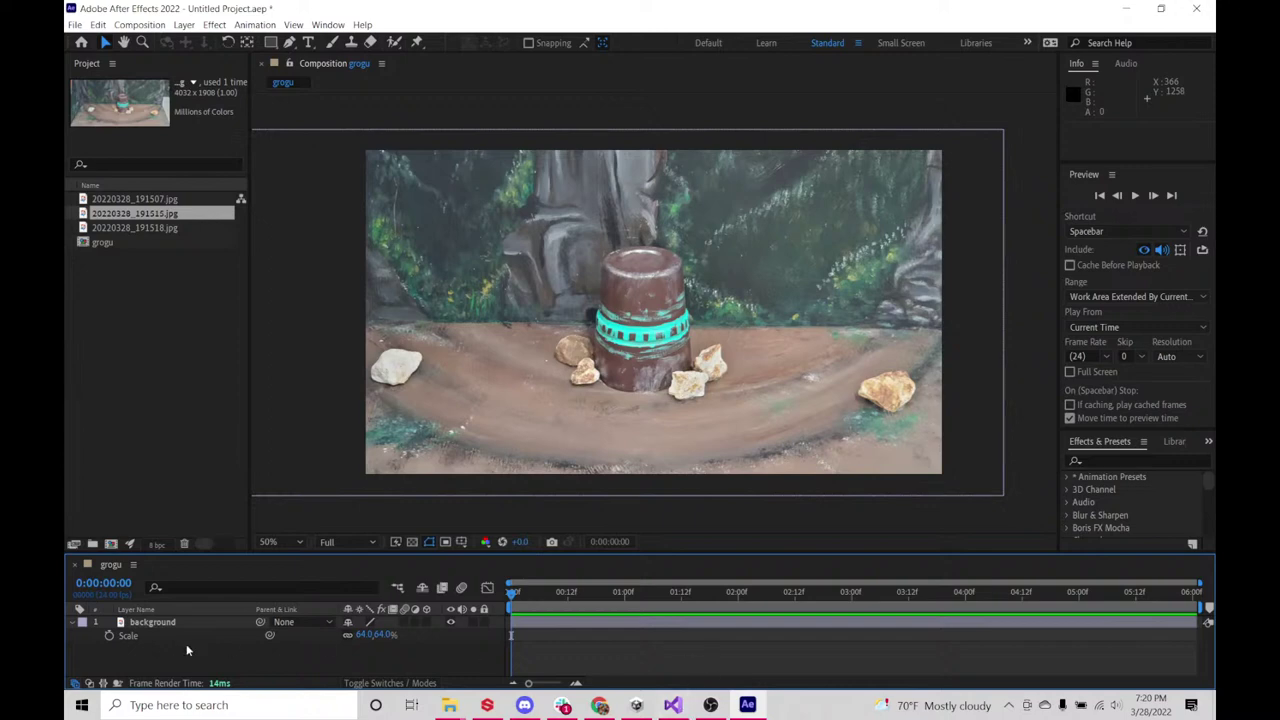
# - Open the Maxon app, look through its product list down to VFX Suite, and return to After Effects
pyautogui.click(291, 705)
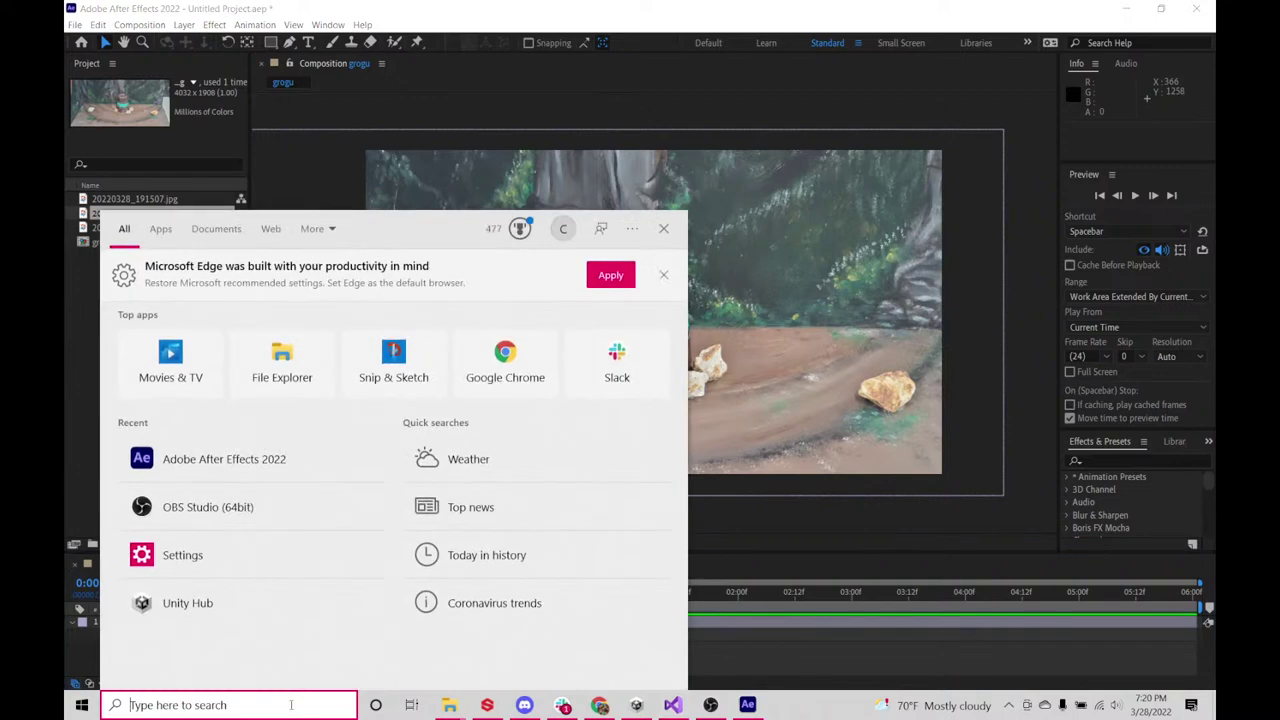
pyautogui.write('maxon')
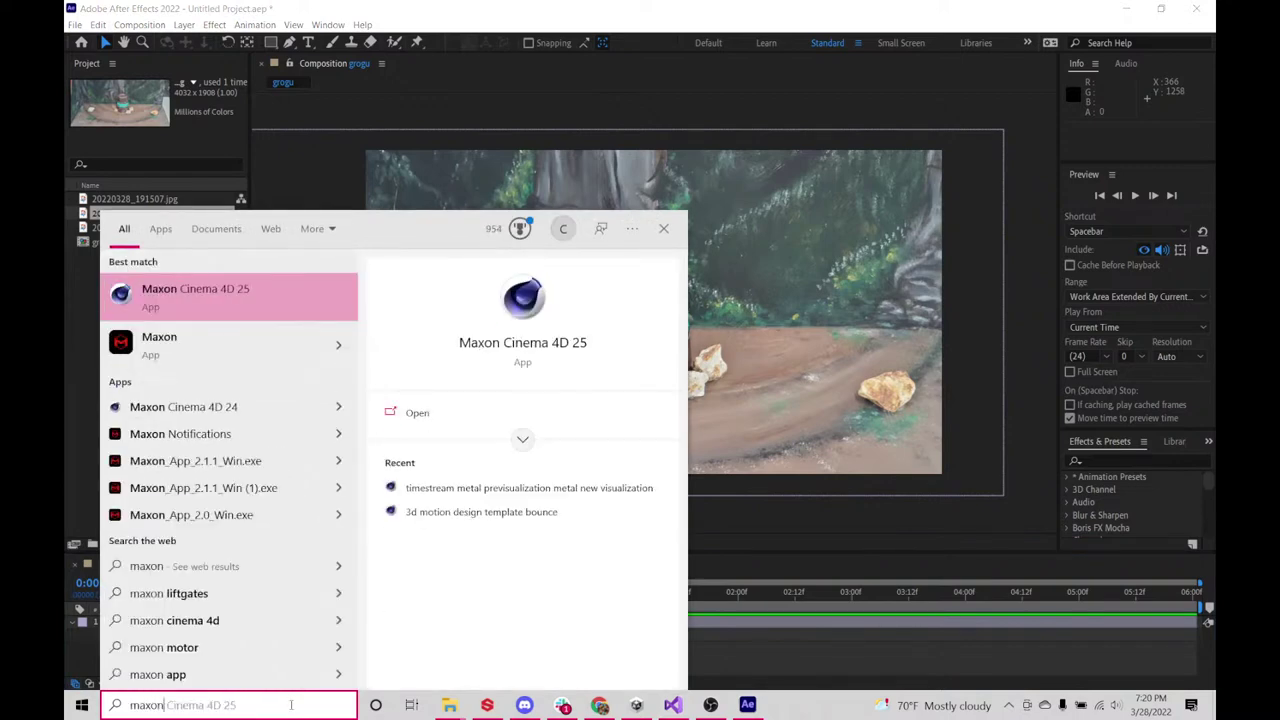
pyautogui.press('Down')
pyautogui.press('Return')
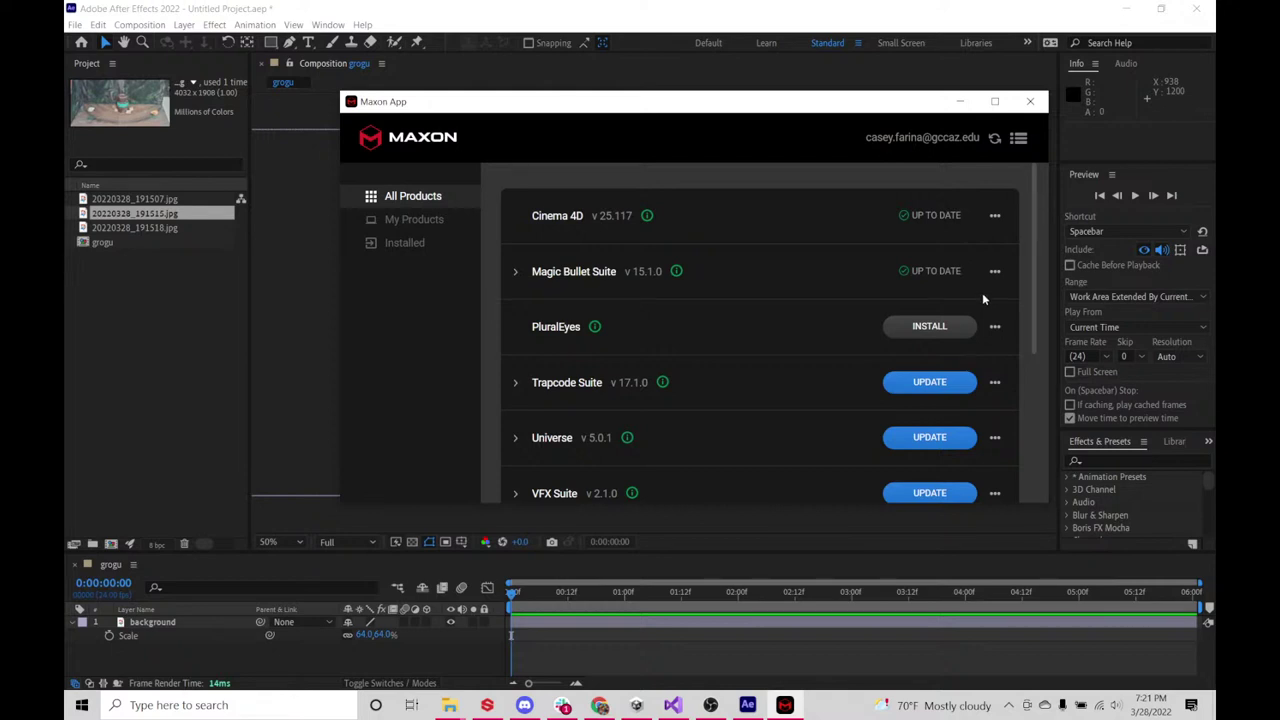
pyautogui.scroll(-3, 982, 298)
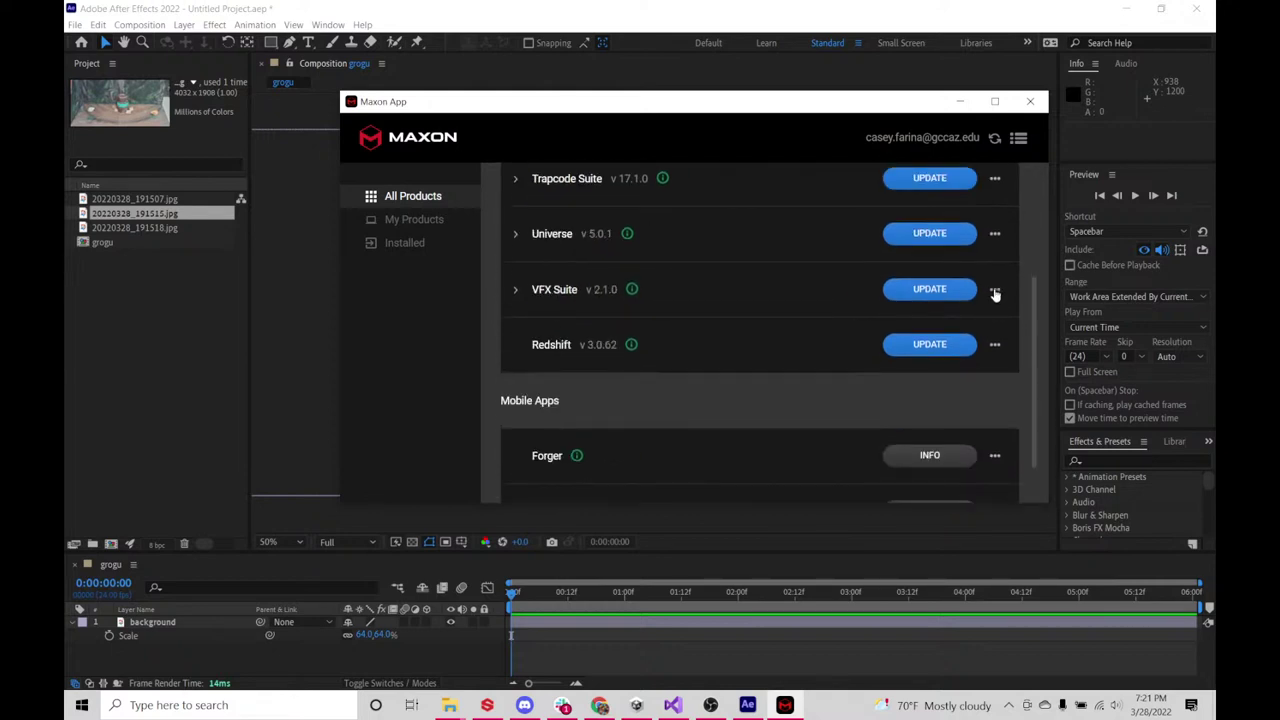
pyautogui.click(995, 293)
pyautogui.click(766, 296)
pyautogui.click(959, 101)
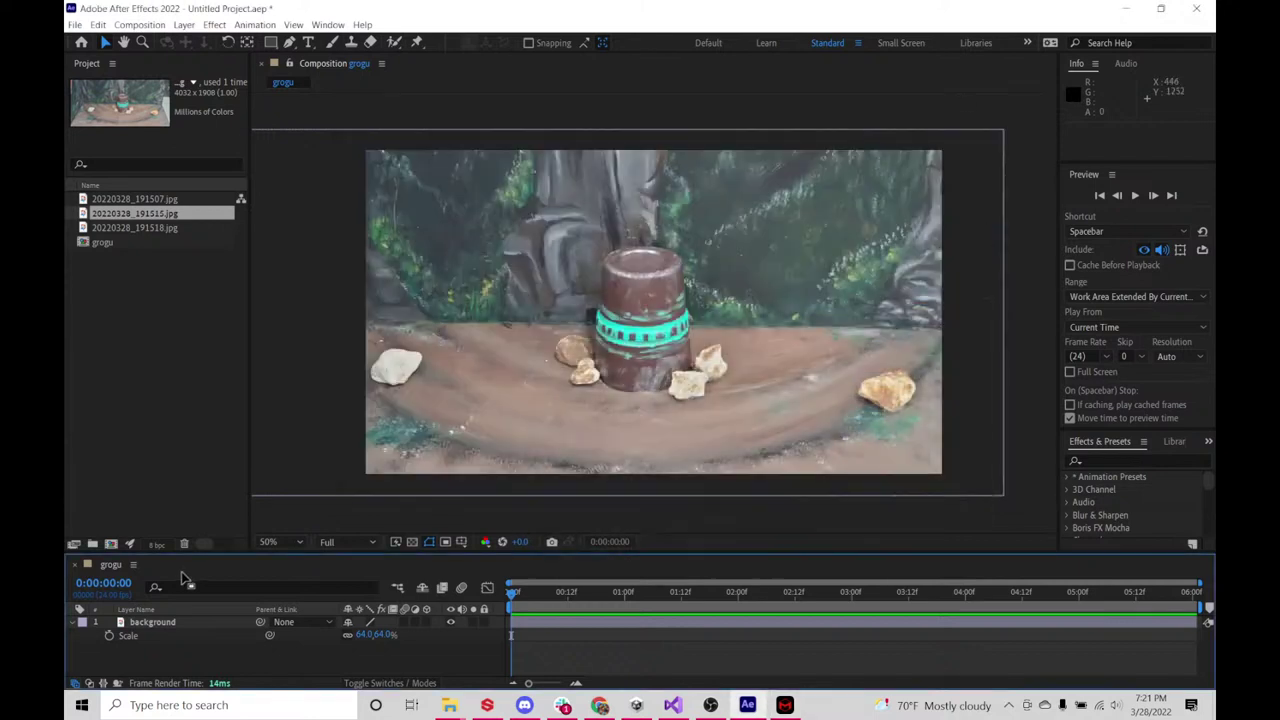
# - Add a 1920 x 1080 px light gray solid layer to the grogu composition
pyautogui.rightClick(194, 648)
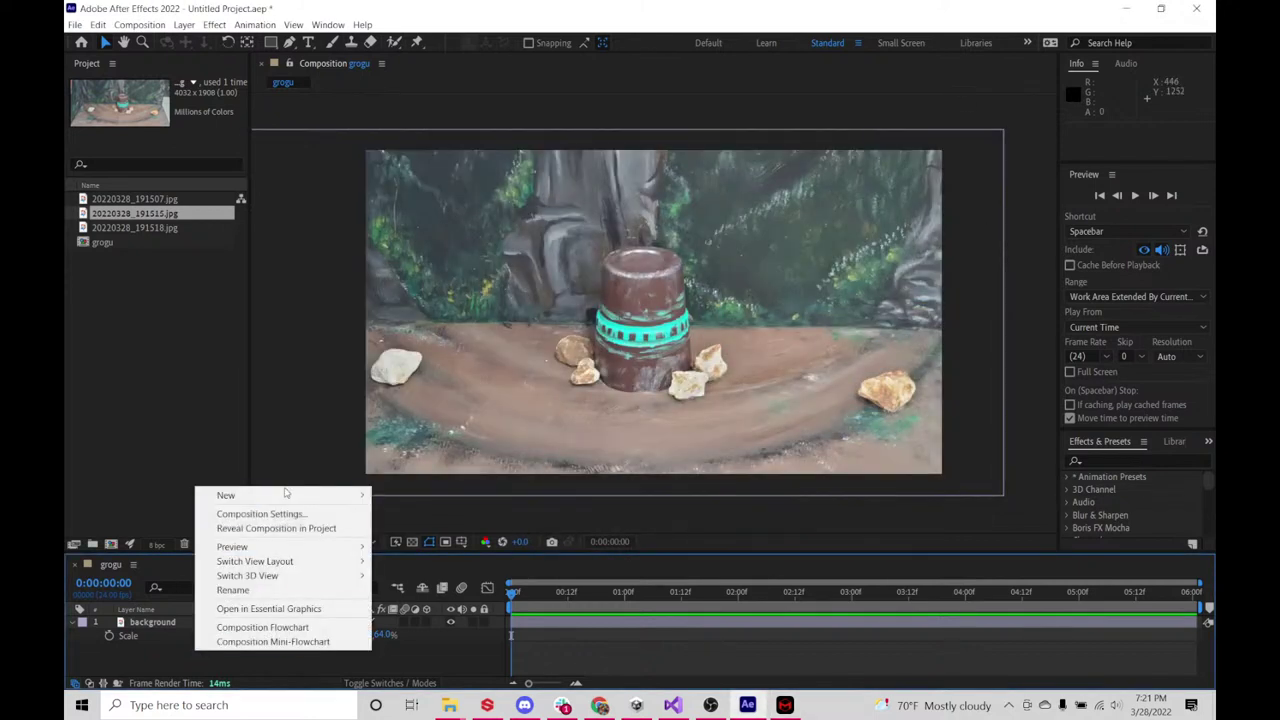
pyautogui.moveTo(288, 495)
pyautogui.click(419, 531)
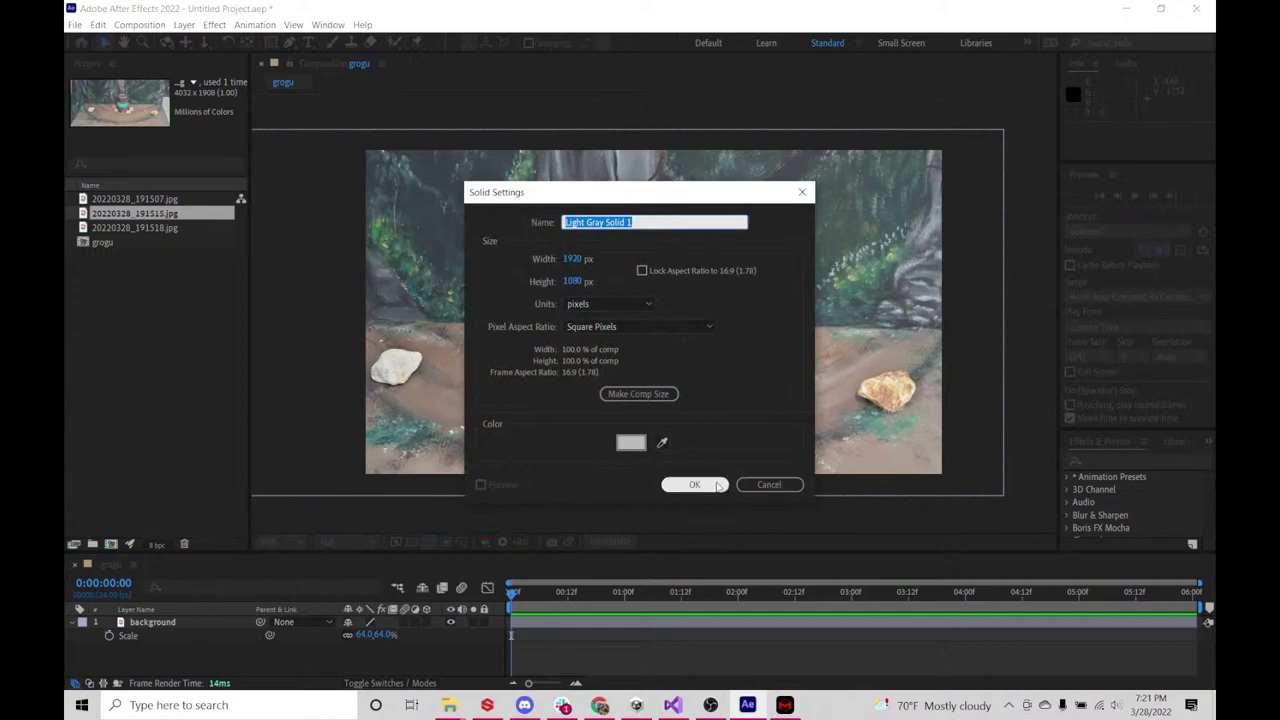
pyautogui.click(718, 485)
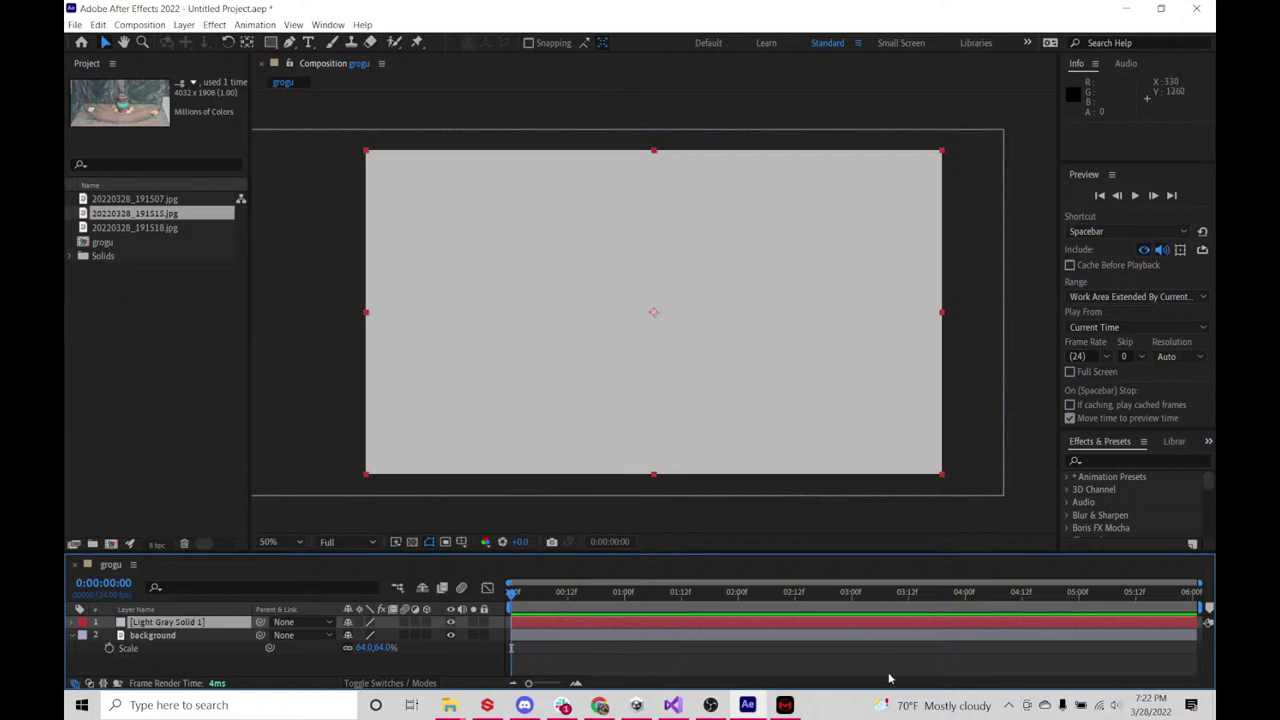
# - Switch to the YouTube live stream in Chrome and post "the grogu background picks are on slack" in its chat
pyautogui.click(599, 705)
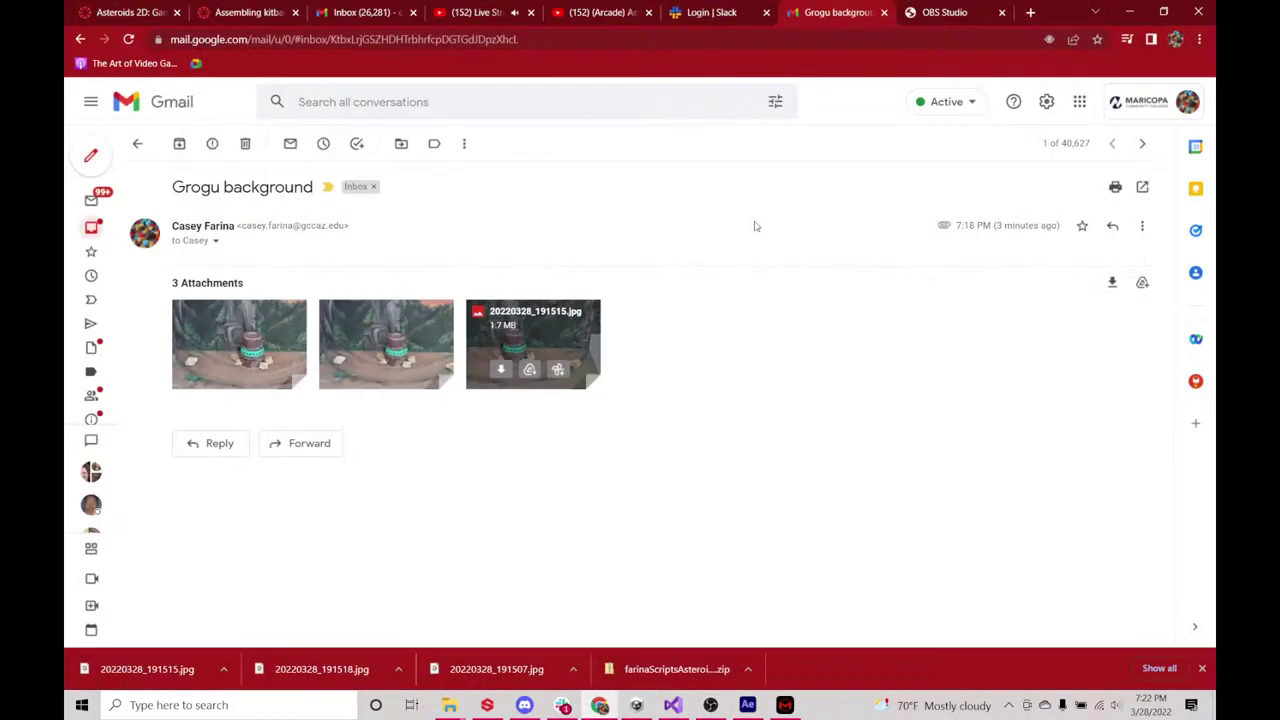
pyautogui.click(483, 14)
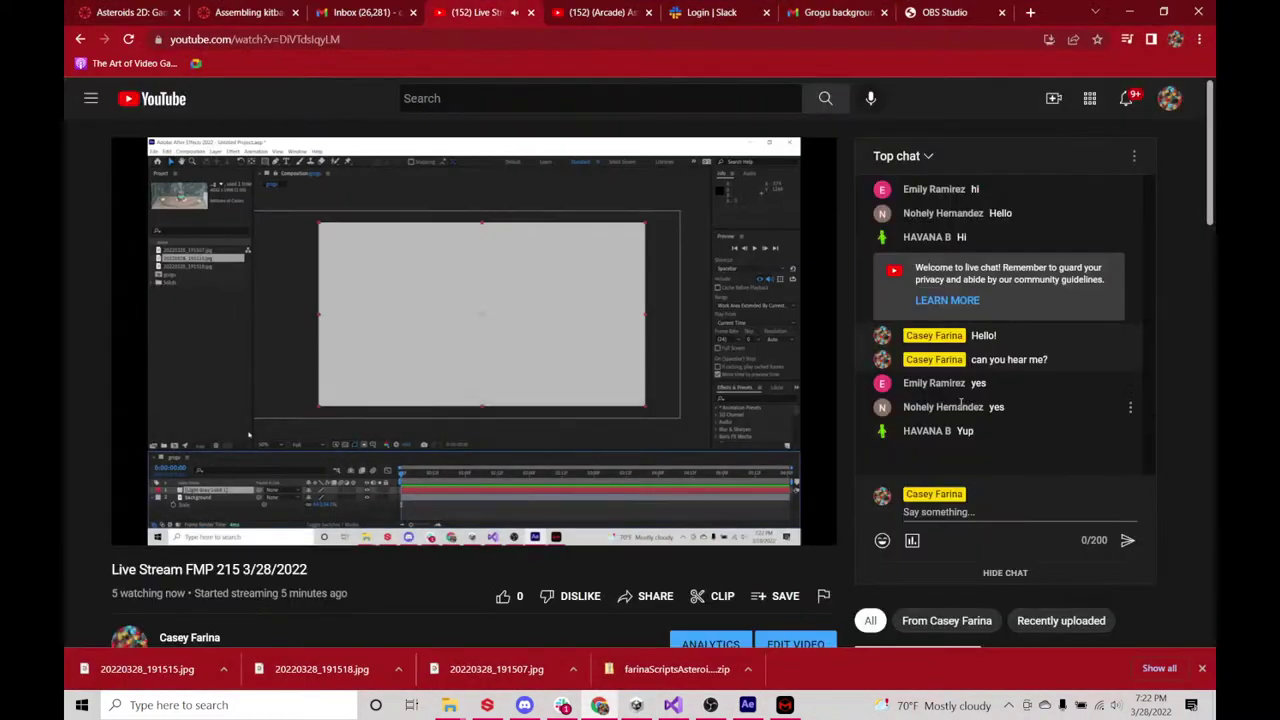
pyautogui.click(982, 510)
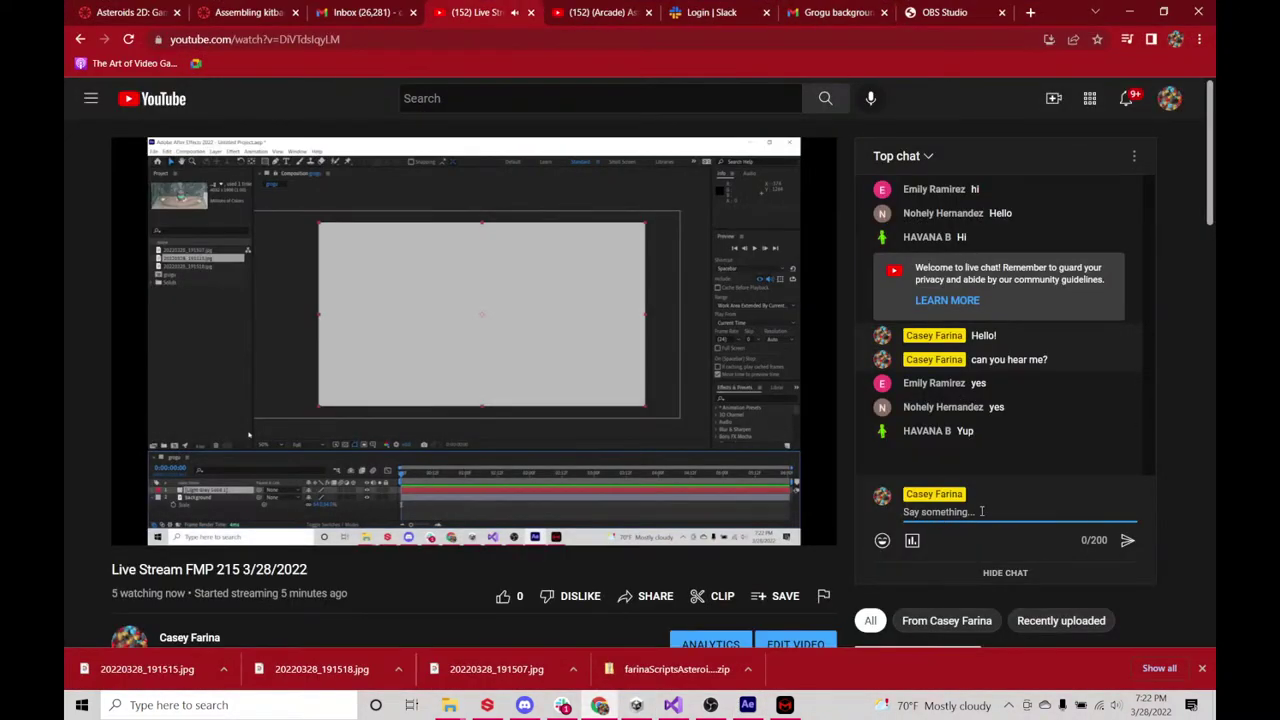
pyautogui.write('th')
pyautogui.write('e grogu backgroun')
pyautogui.write('d pick')
pyautogui.write('s are o')
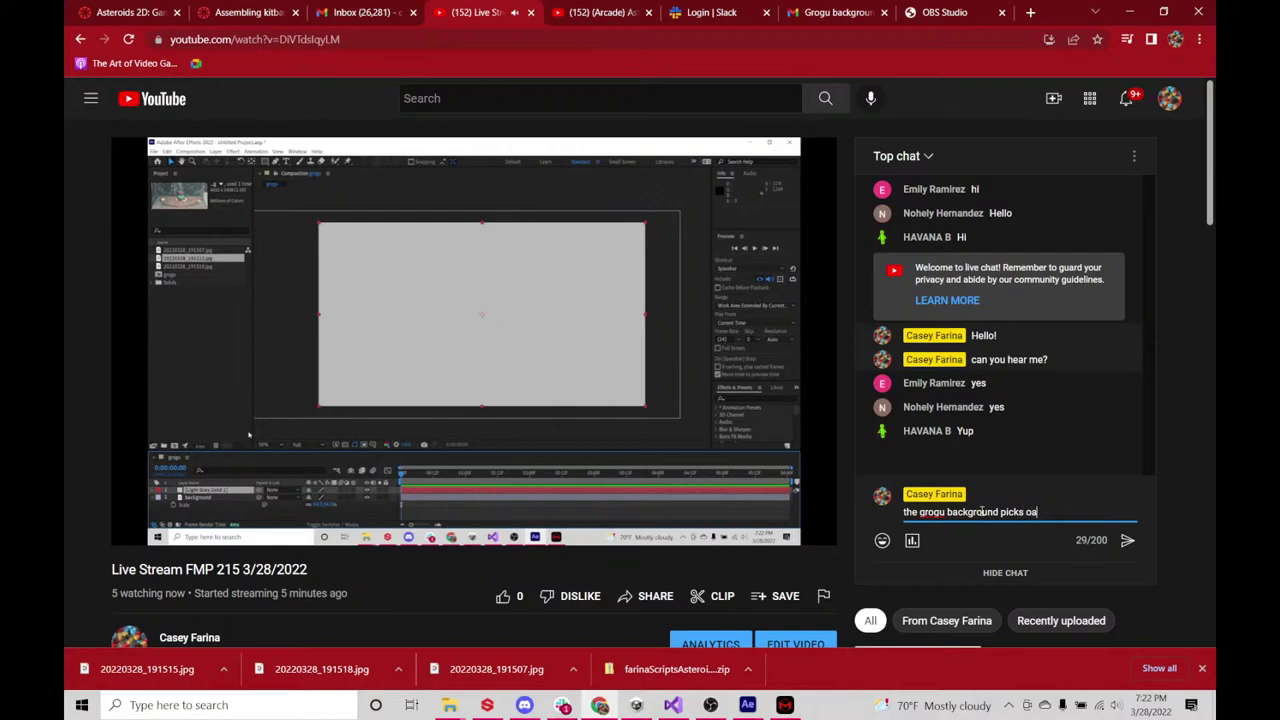
pyautogui.press('BackSpace')
pyautogui.write('are on slack')
pyautogui.press('Return')
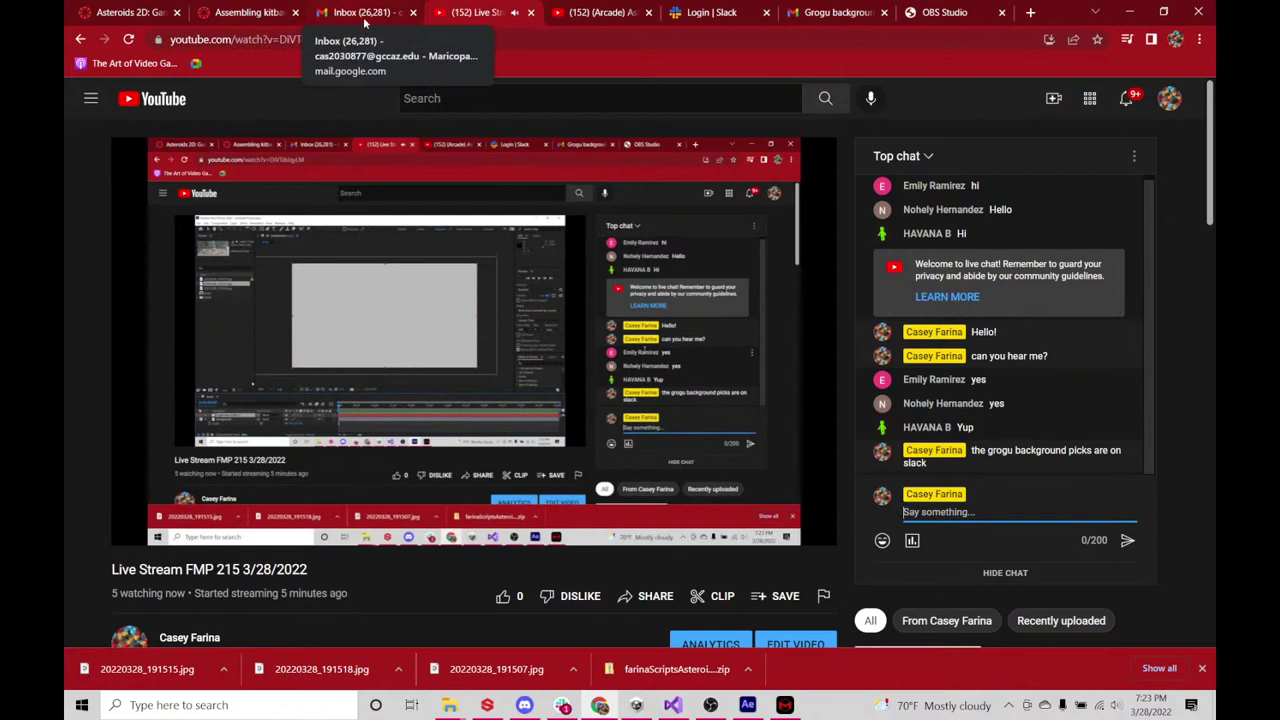
# - Search Google for "grogu meditating", reusing the finished OBS Studio authorization page
pyautogui.click(952, 14)
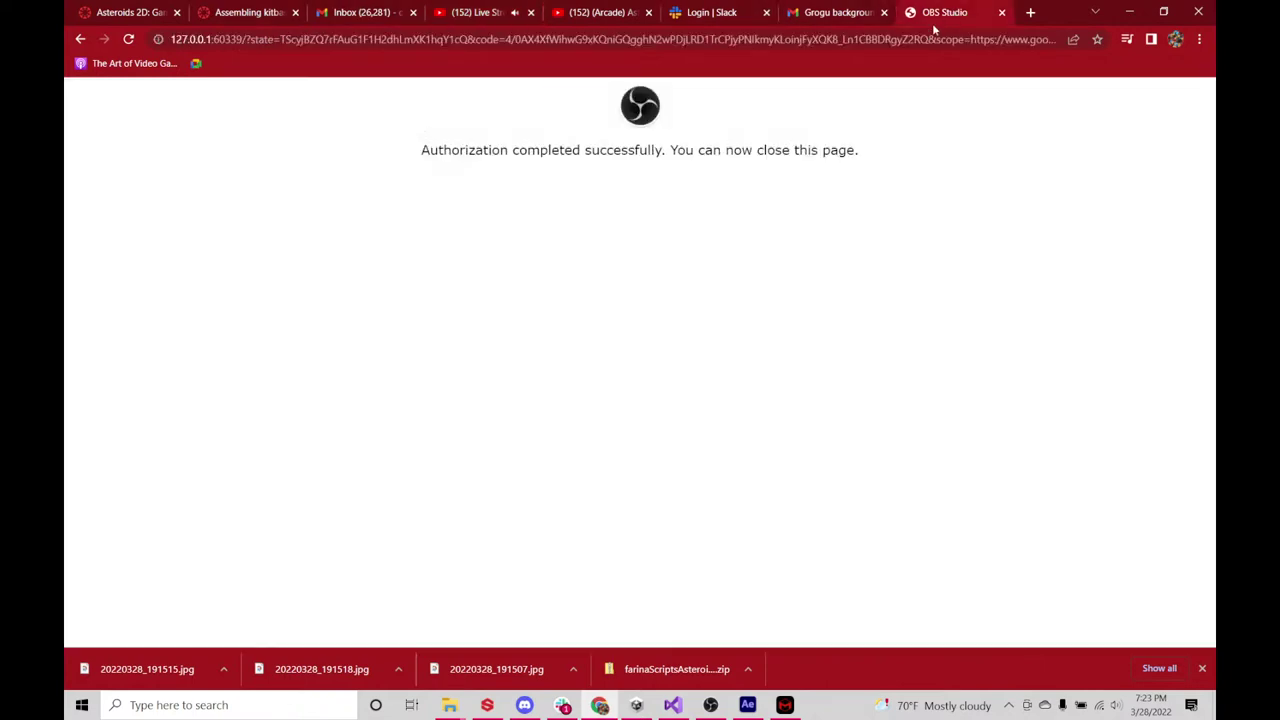
pyautogui.click(912, 40)
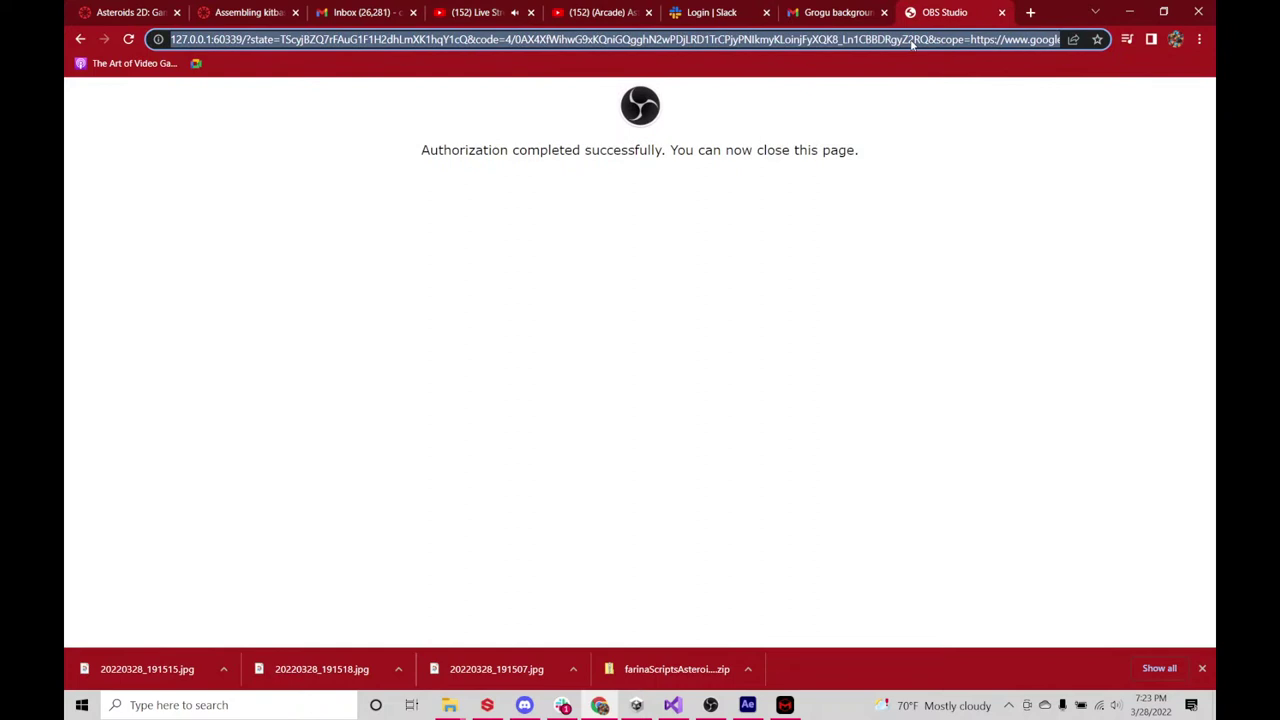
pyautogui.write('g')
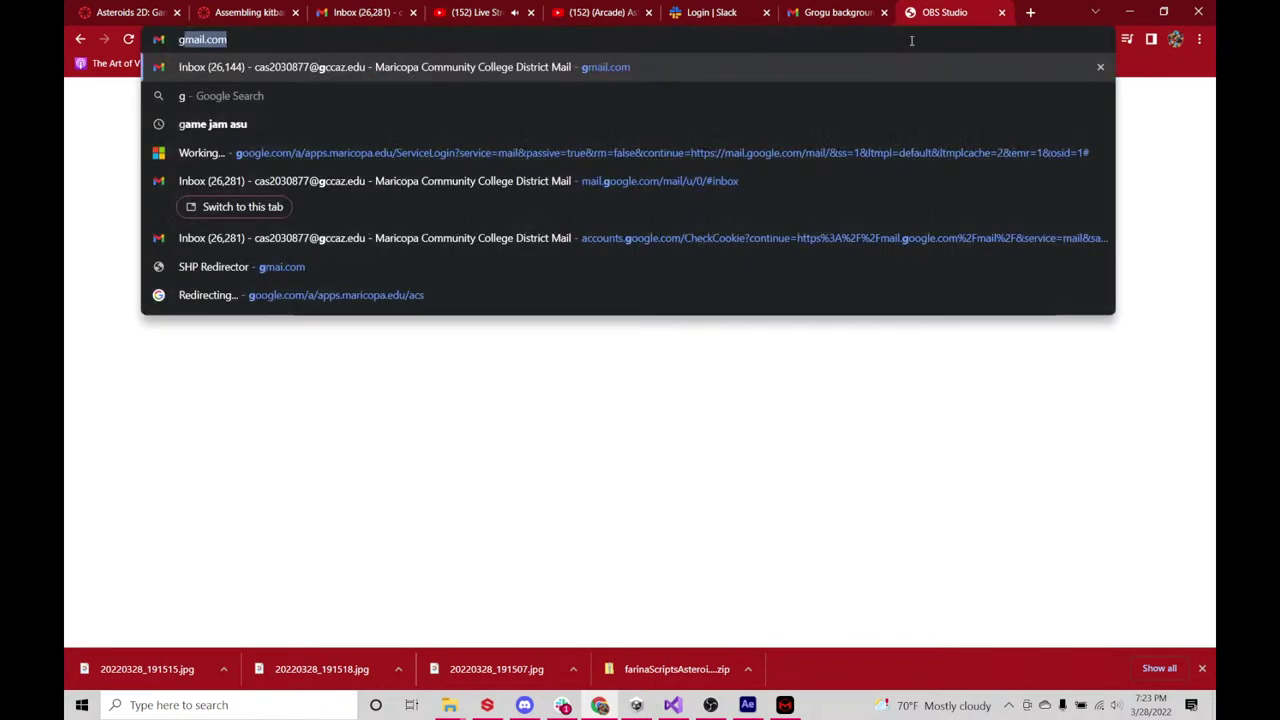
pyautogui.write('rogu meditating')
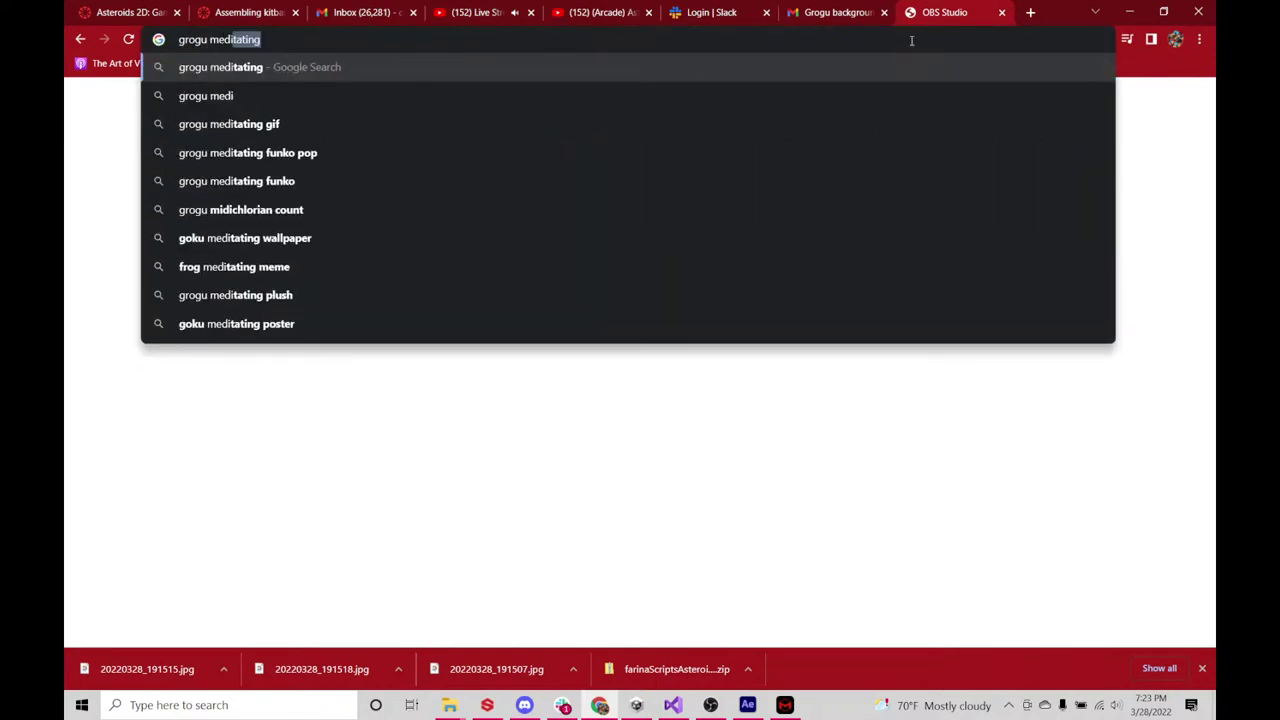
pyautogui.press('BackSpace')
pyautogui.write('g')
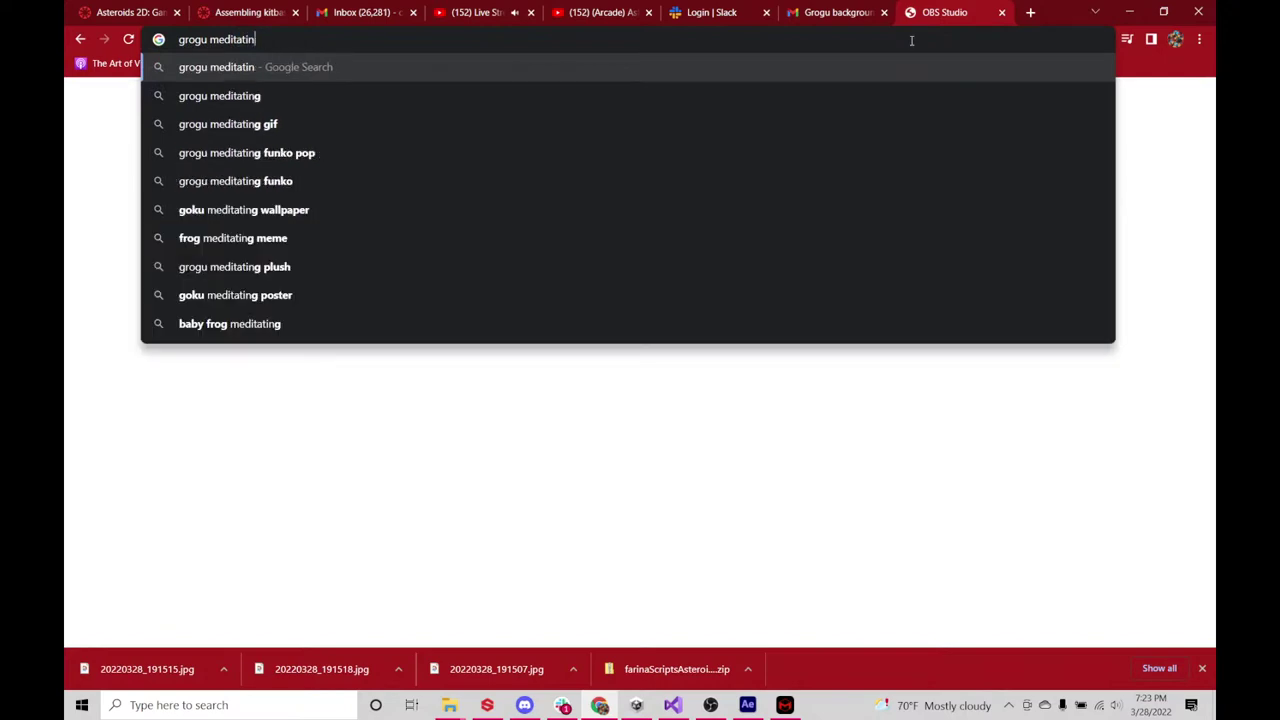
pyautogui.press('Return')
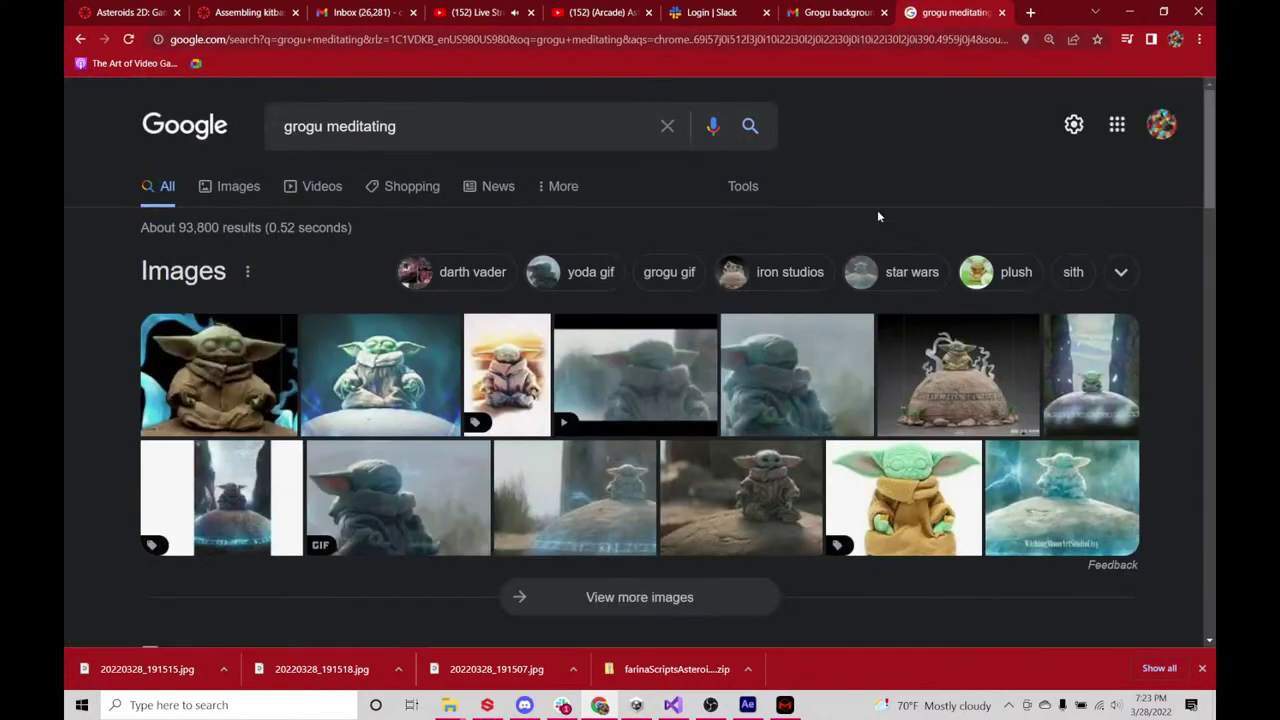
# - Watch the "Baby Yoda / Grogu meditating" video muted as reference, pause it, and return to After Effects
pyautogui.scroll(-3, 877, 210)
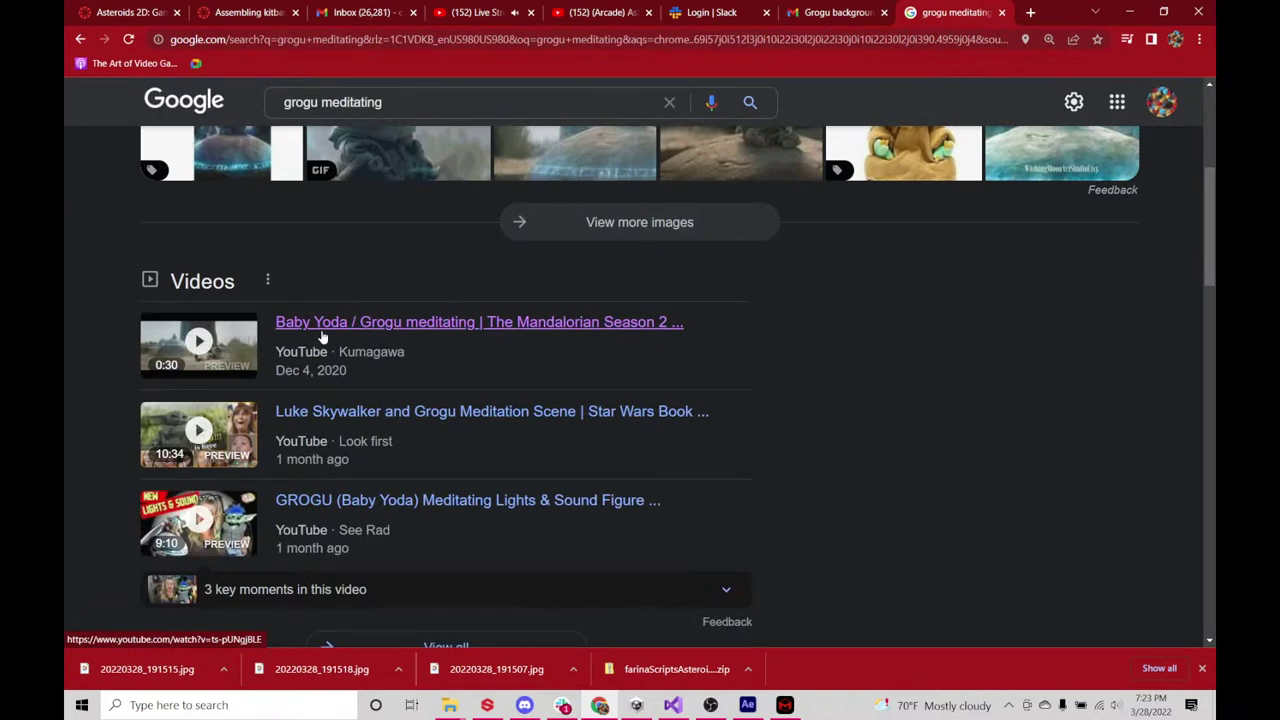
pyautogui.click(320, 332)
pyautogui.click(213, 527)
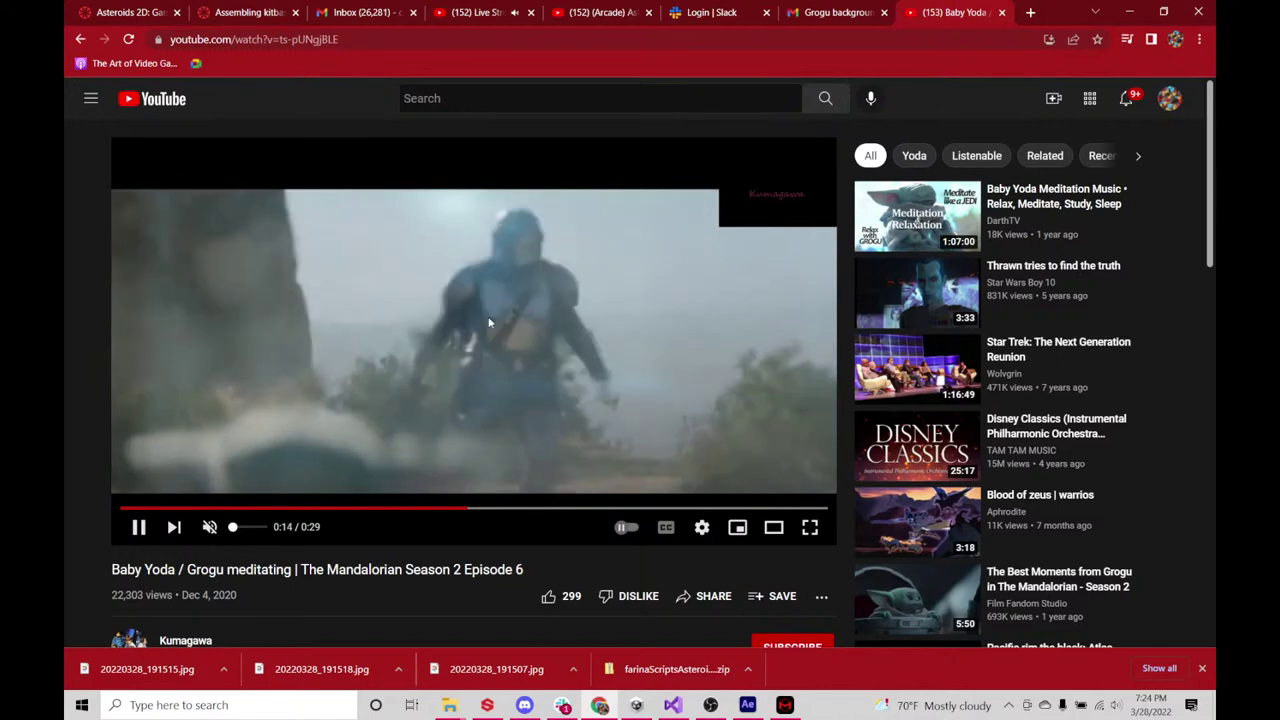
pyautogui.click(127, 535)
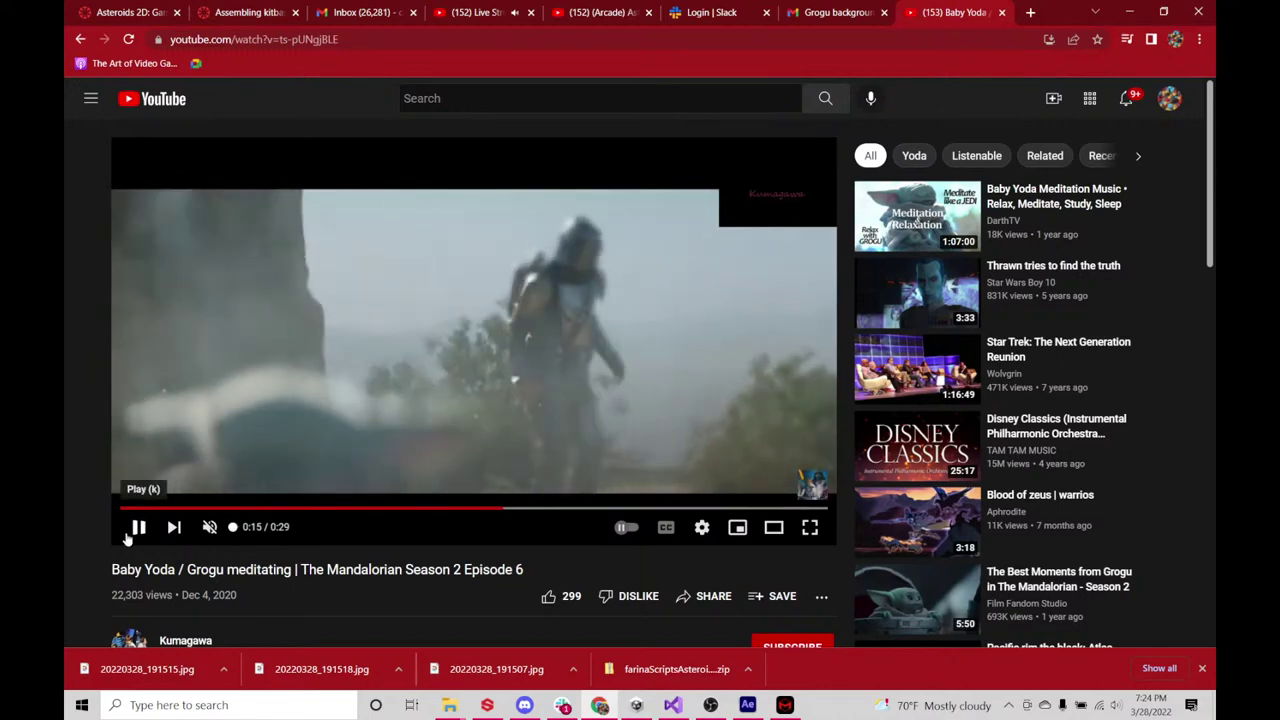
pyautogui.click(1125, 10)
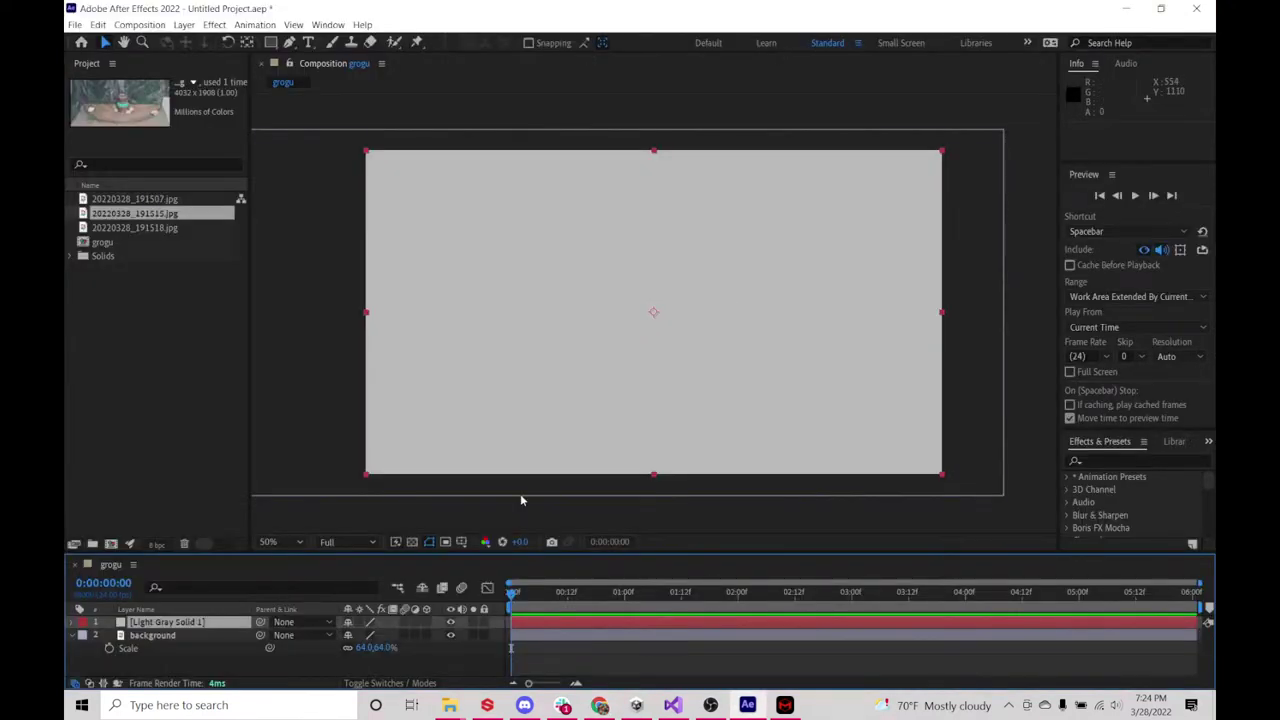
# - Enlarge the timeline area and move the visibility and lock switches column ahead of the layer names
pyautogui.moveTo(628, 592); pyautogui.dragTo(597, 597)
pyautogui.moveTo(196, 553); pyautogui.dragTo(200, 492)
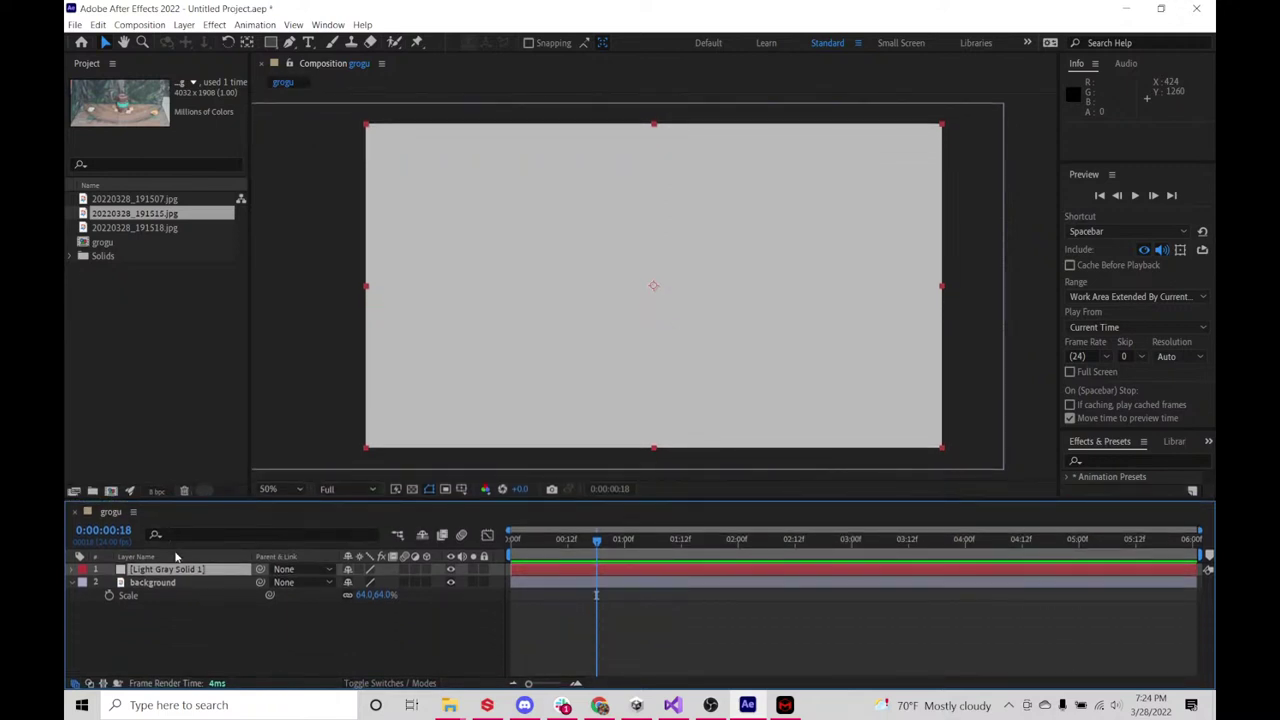
pyautogui.rightClick(178, 556)
pyautogui.click(470, 612)
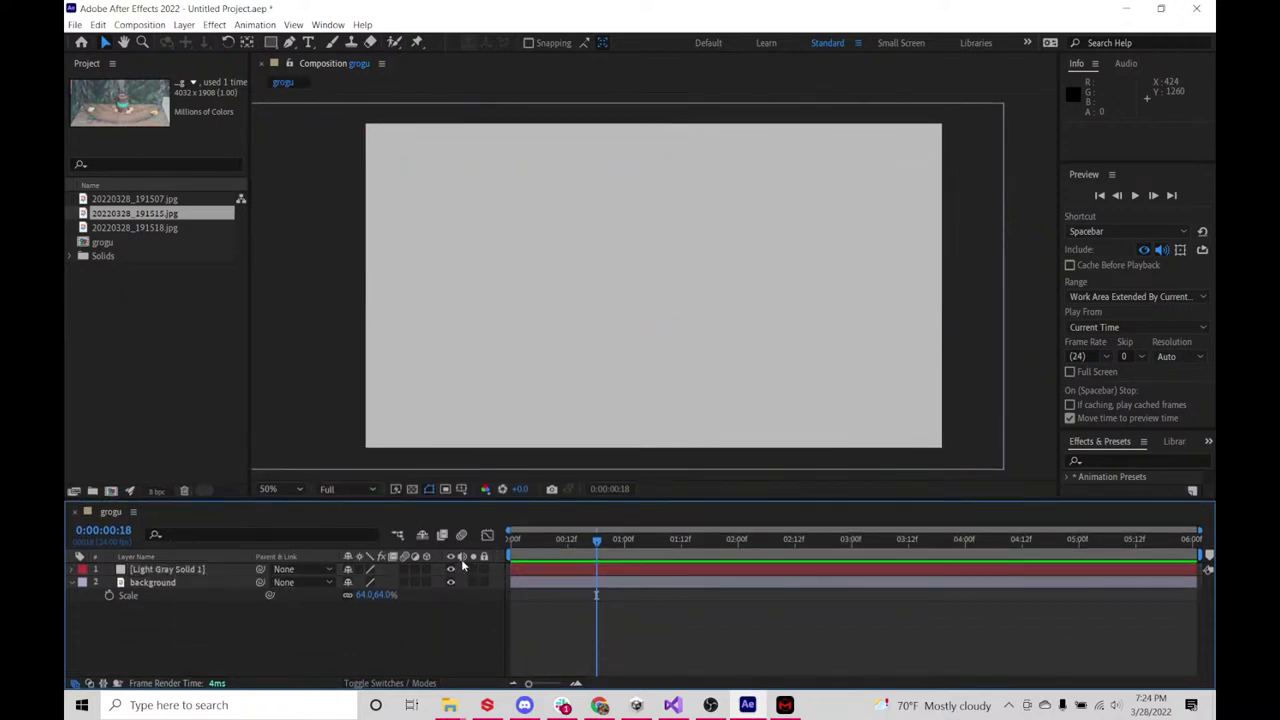
pyautogui.moveTo(424, 560); pyautogui.dragTo(78, 574)
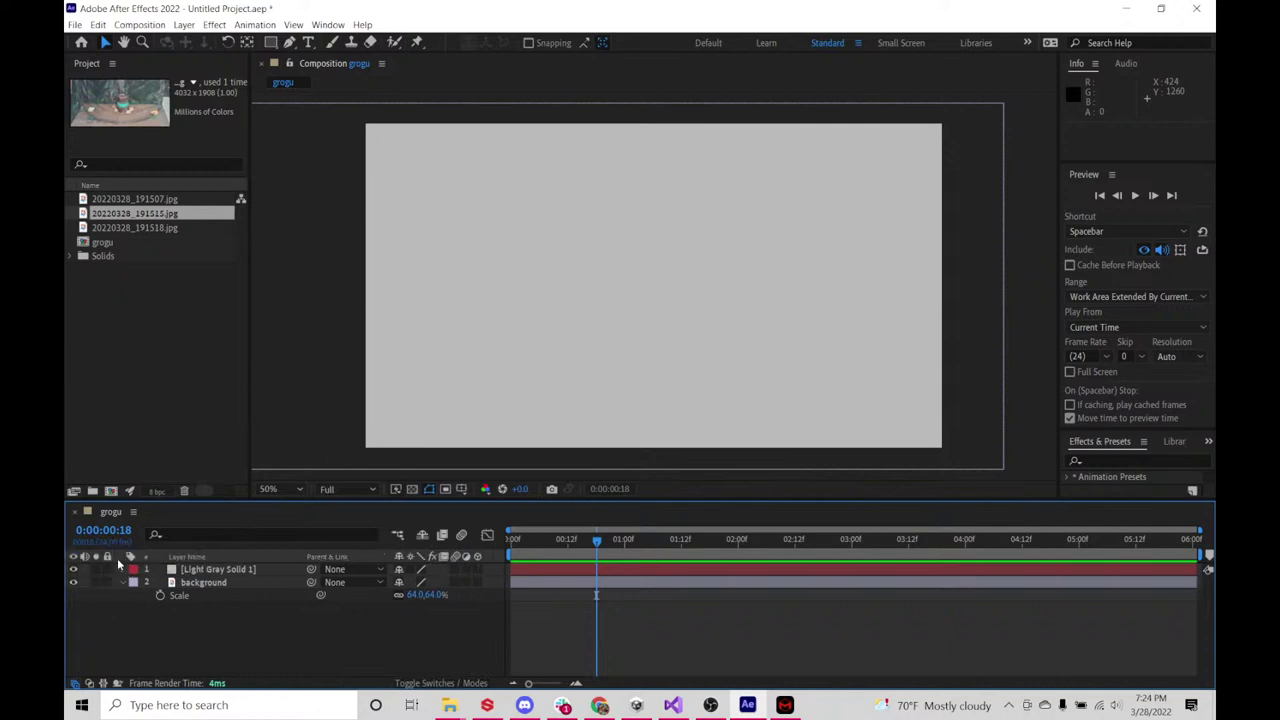
# - Hide the light gray solid layer and move the current time to 0:00:01:07
pyautogui.click(73, 571)
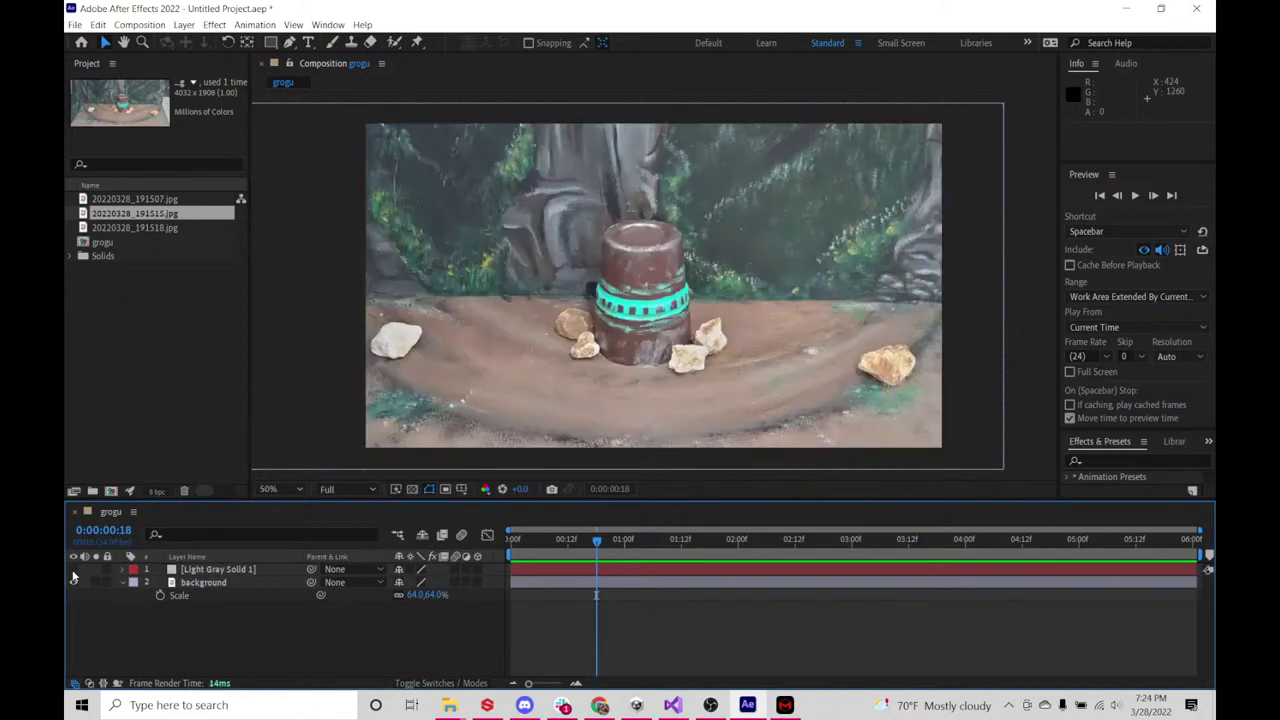
pyautogui.click(73, 571)
pyautogui.click(73, 571)
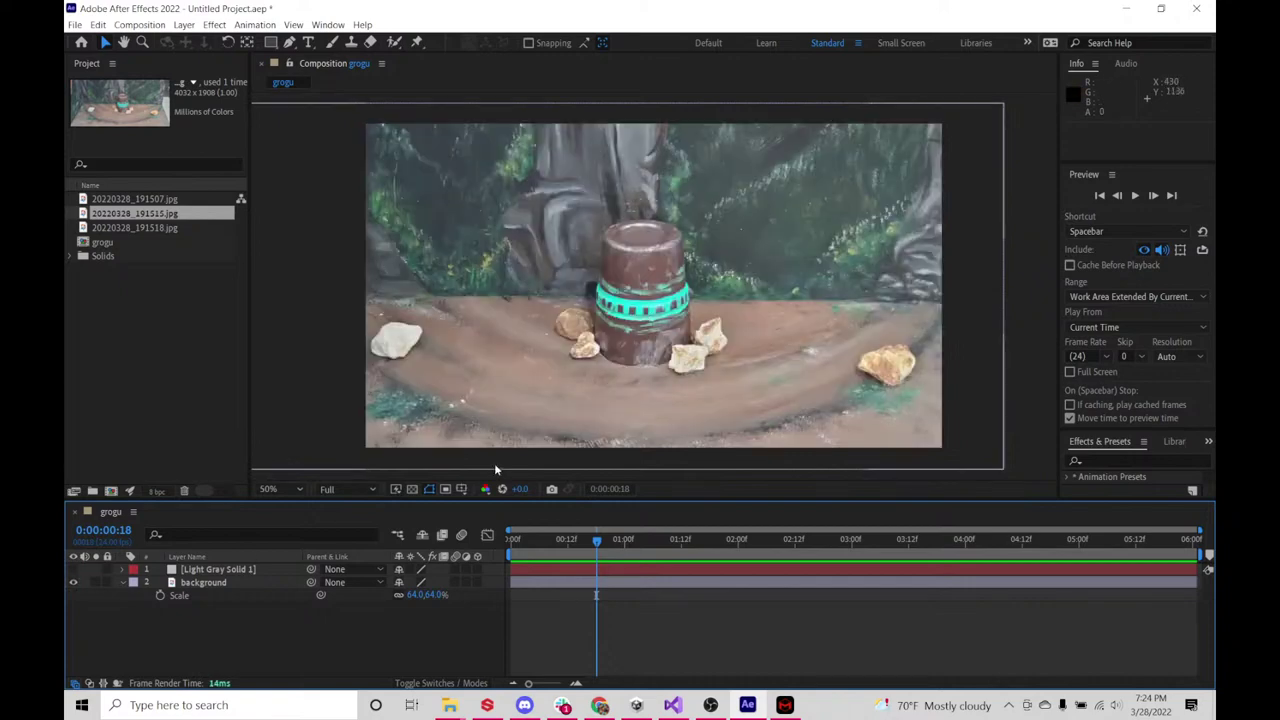
pyautogui.click(605, 540)
pyautogui.moveTo(692, 546); pyautogui.dragTo(657, 541)
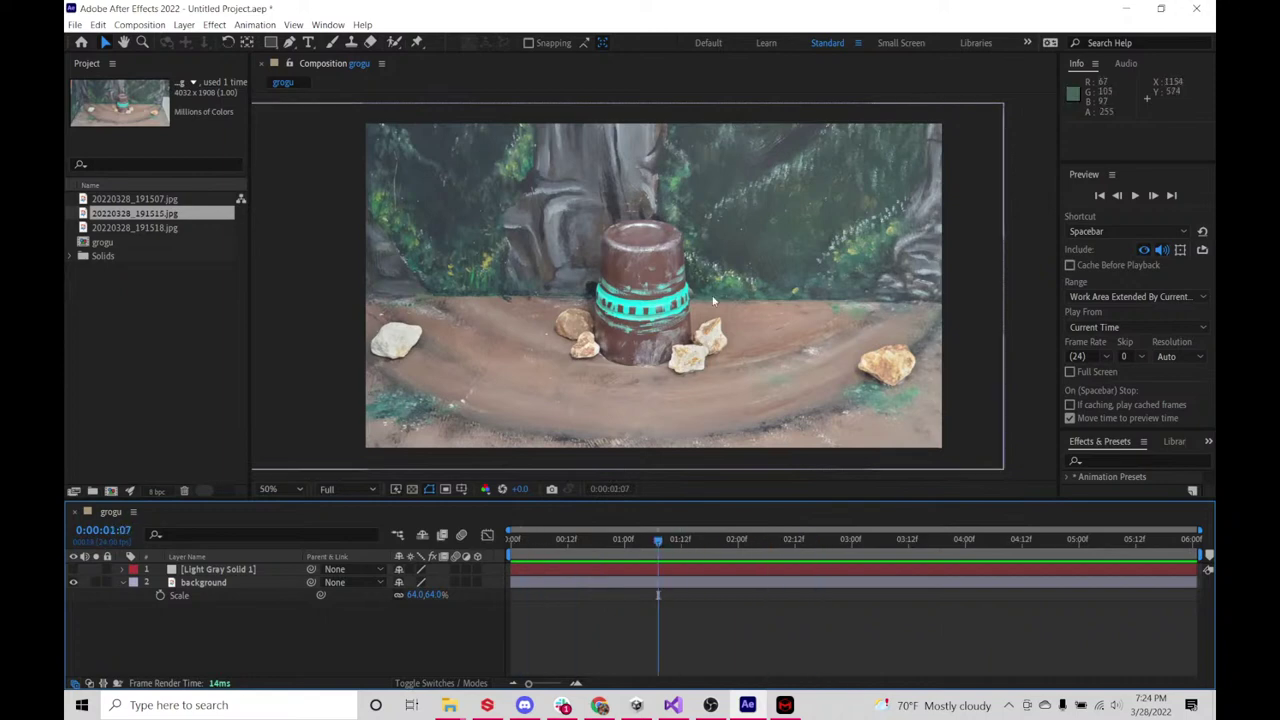
pyautogui.click(1126, 9)
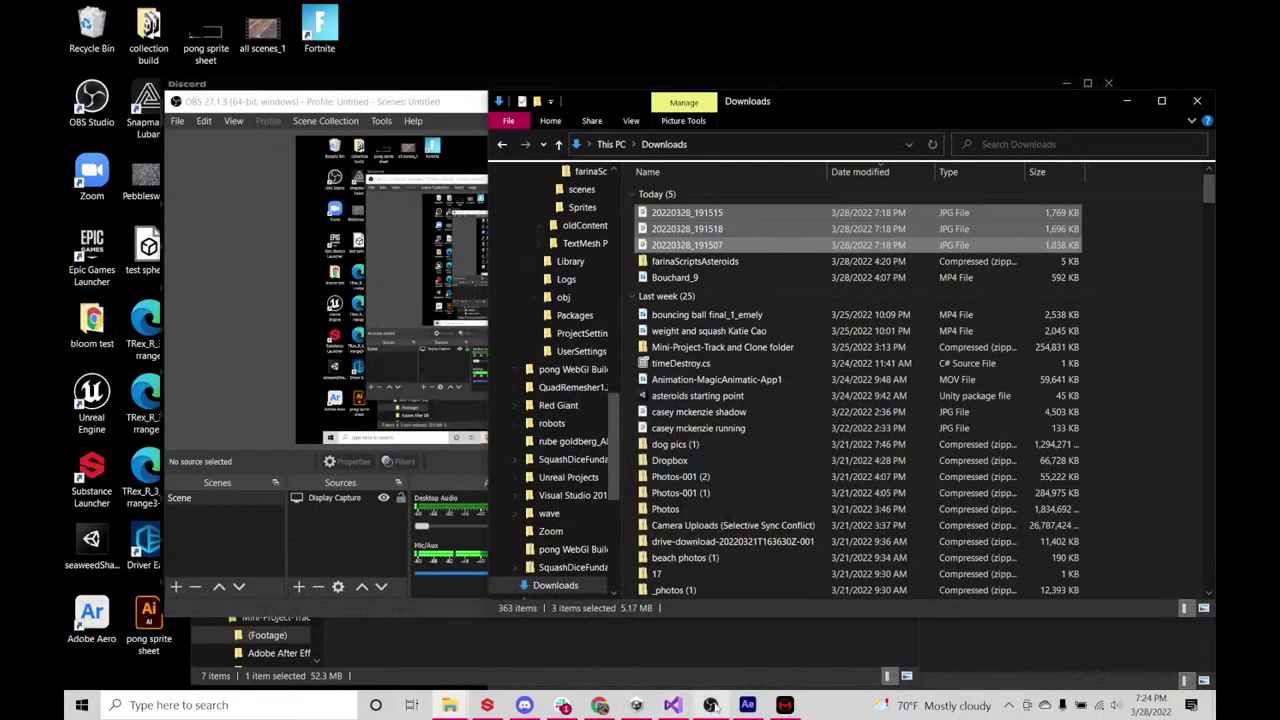
pyautogui.click(747, 705)
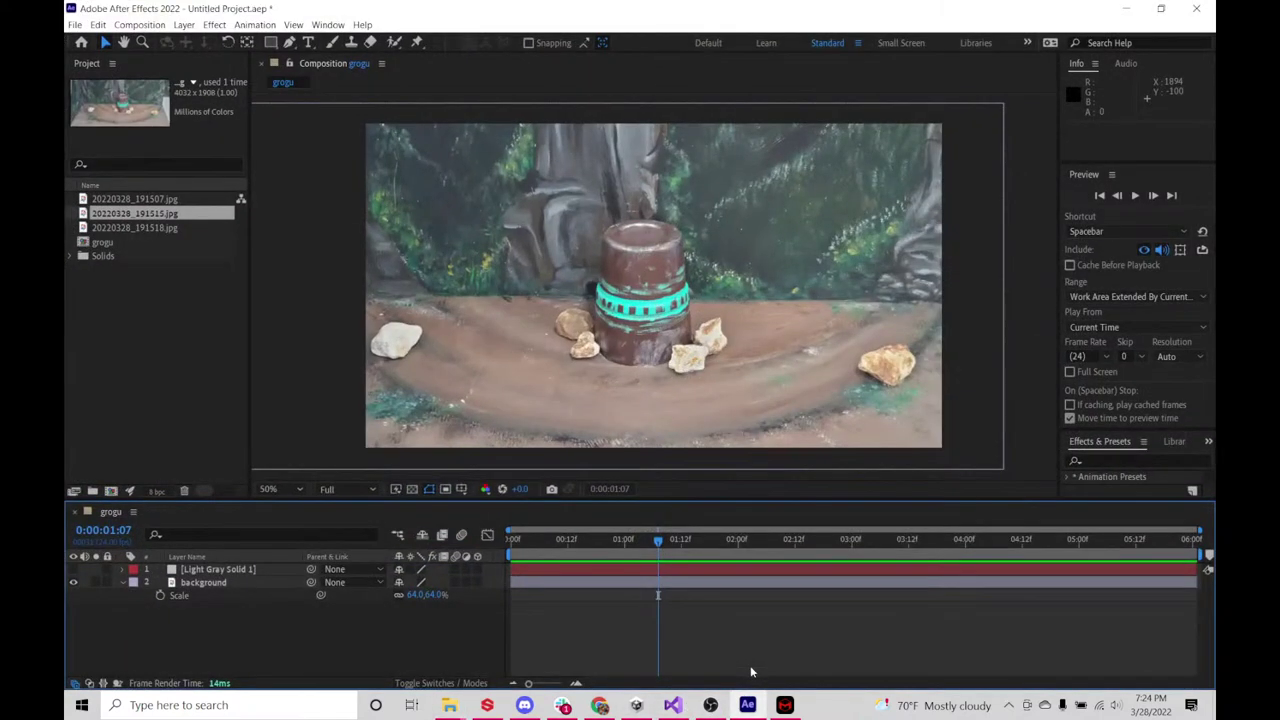
pyautogui.click(133, 214)
pyautogui.click(106, 242)
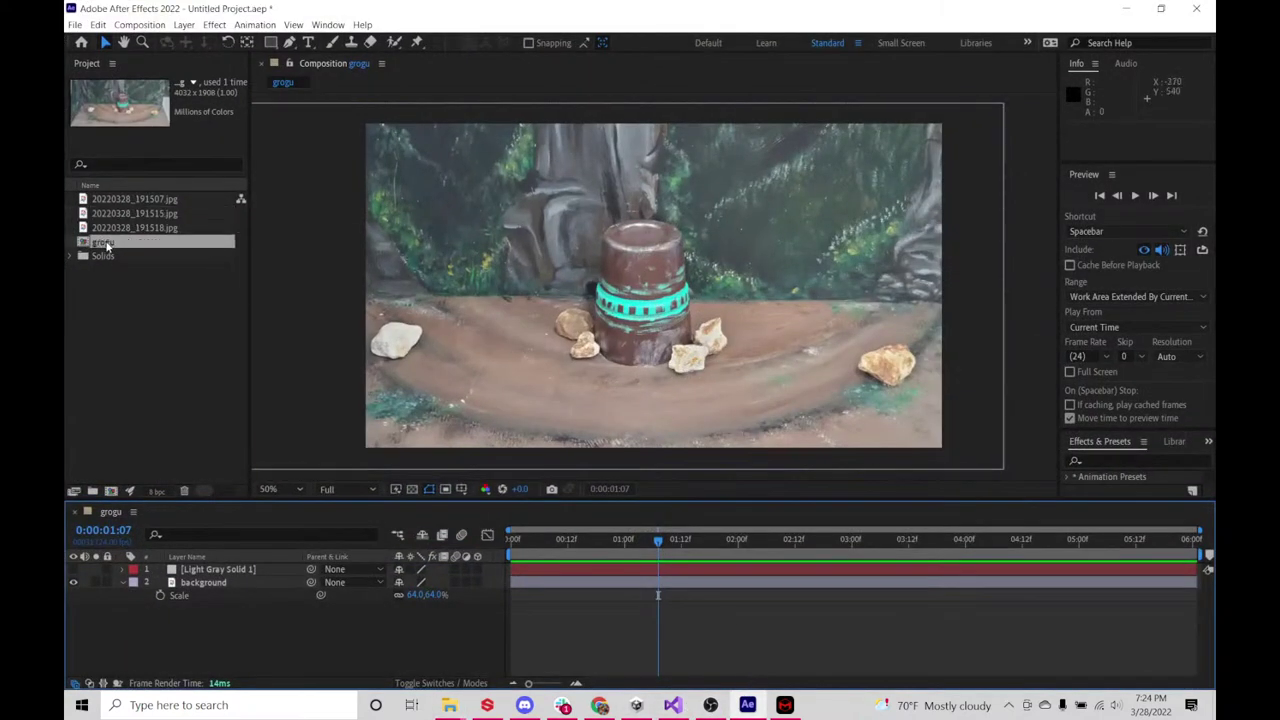
pyautogui.click(112, 229)
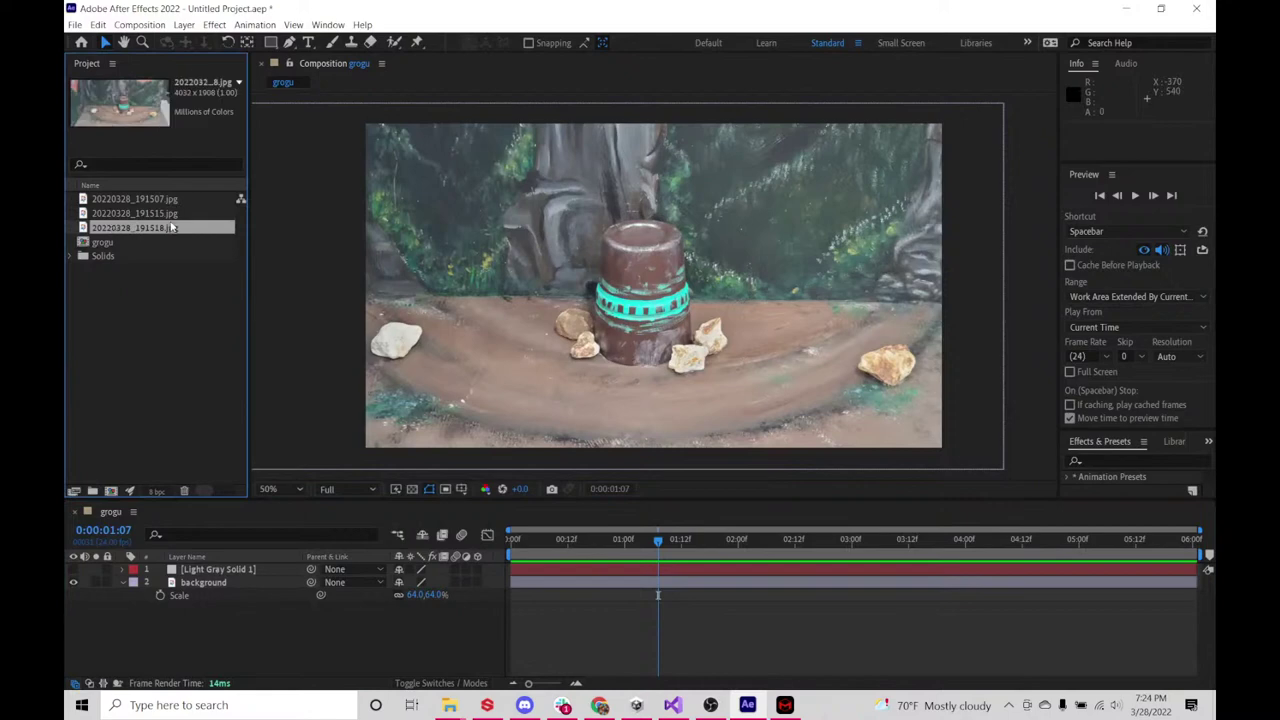
pyautogui.click(106, 247)
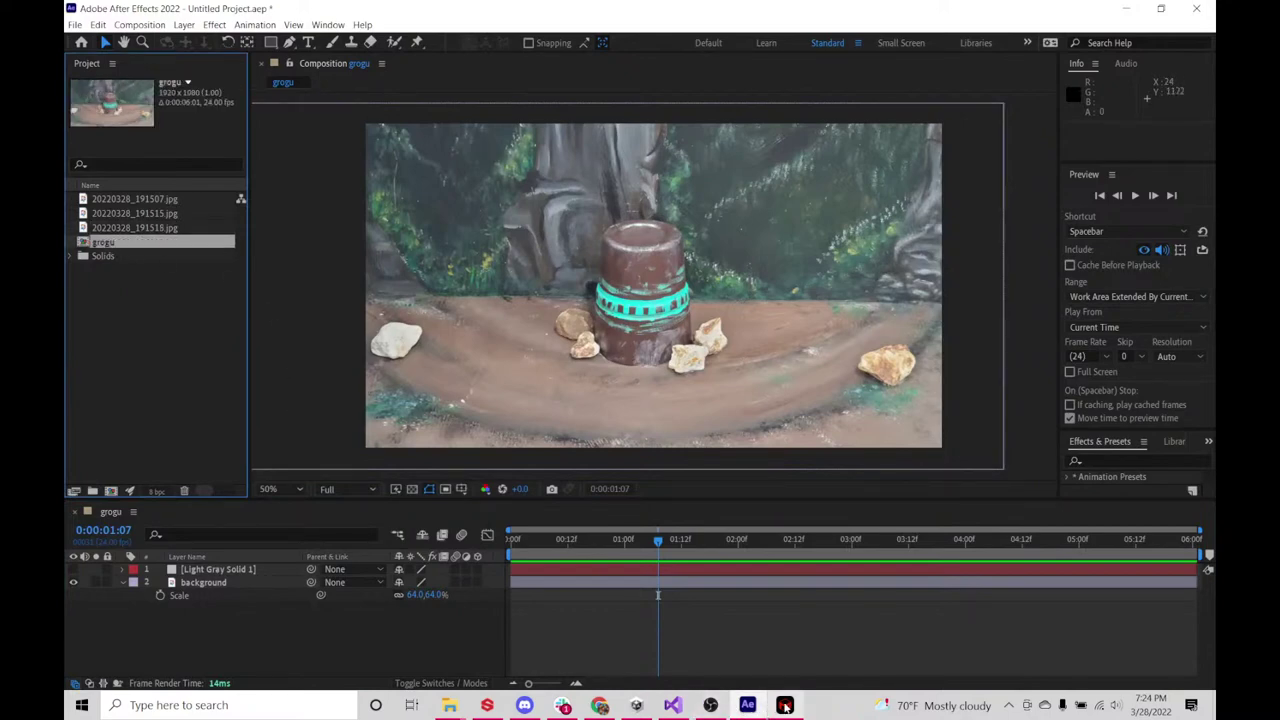
pyautogui.click(386, 649)
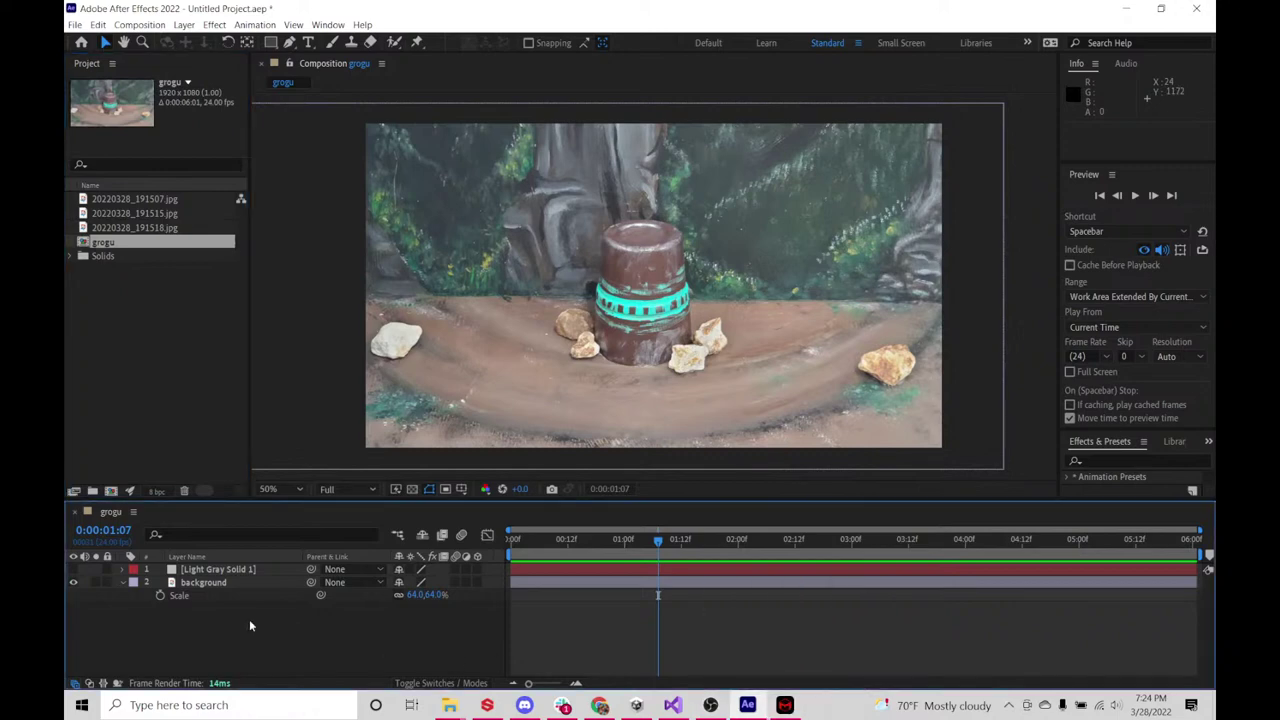
# - Select the light gray solid layer, enlarge the effects browsing area and show the effects list in it
pyautogui.click(400, 569)
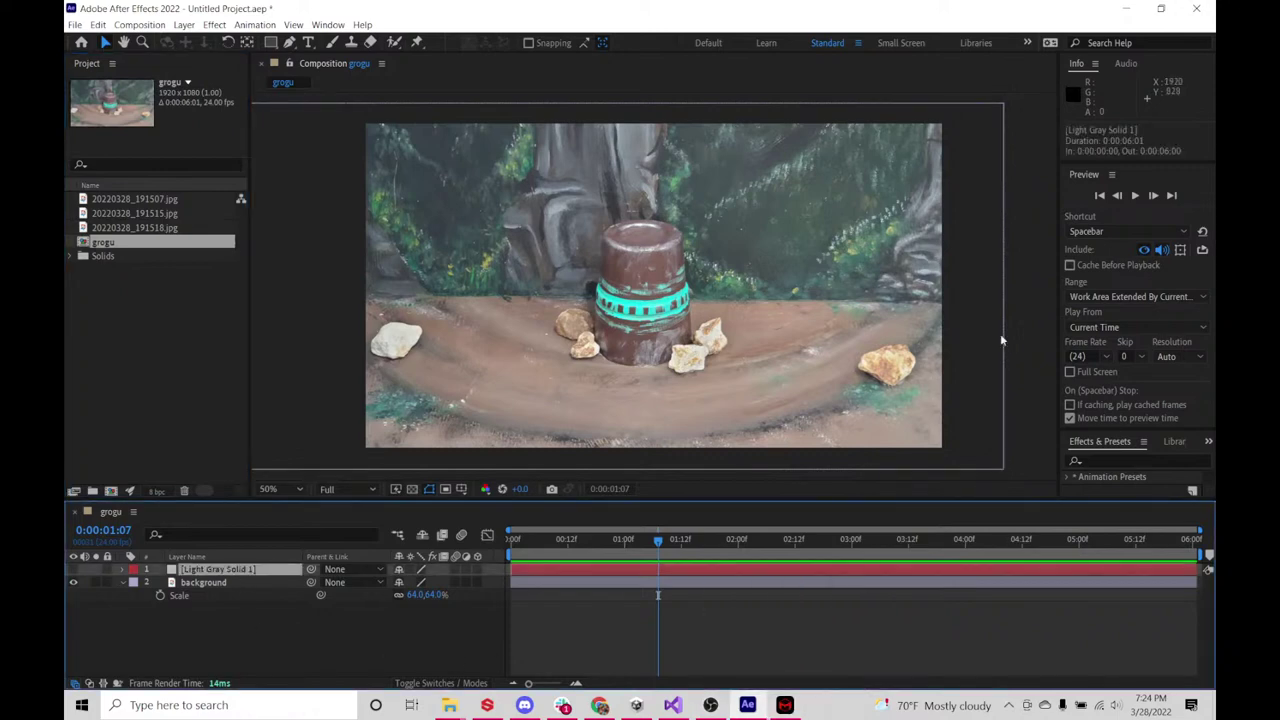
pyautogui.click(1117, 446)
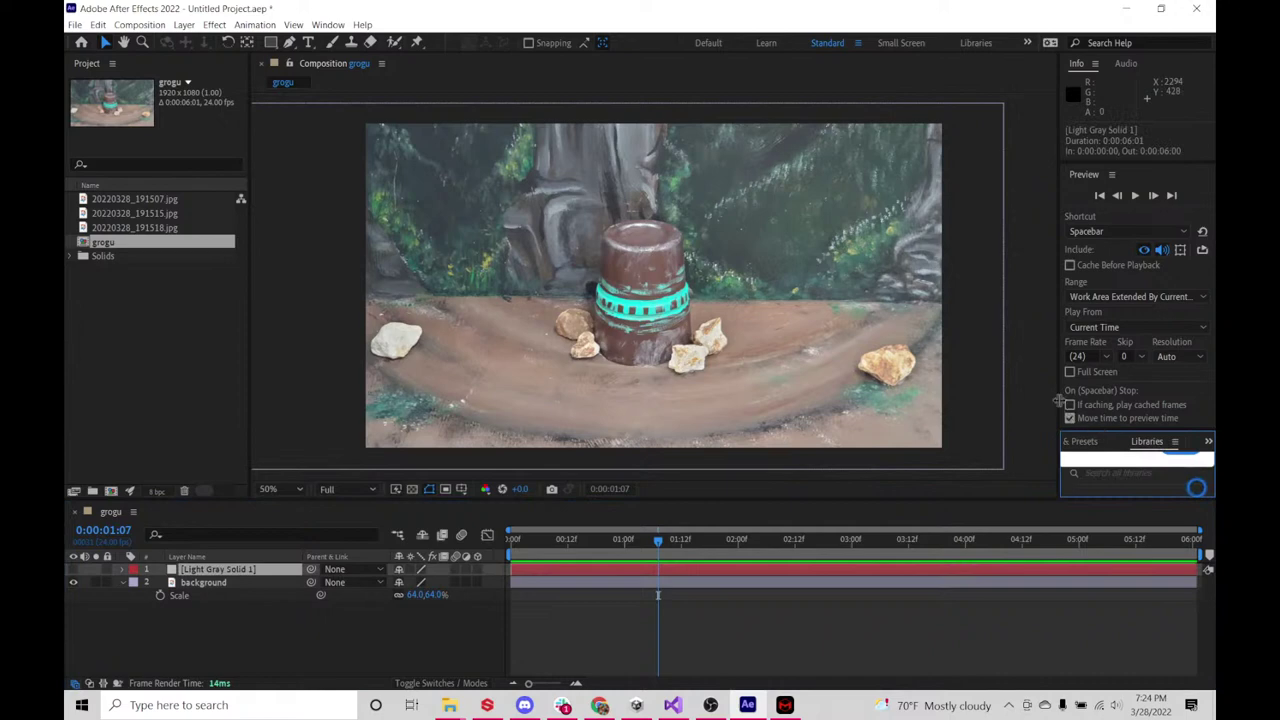
pyautogui.moveTo(1058, 400); pyautogui.dragTo(1005, 290)
pyautogui.click(1179, 445)
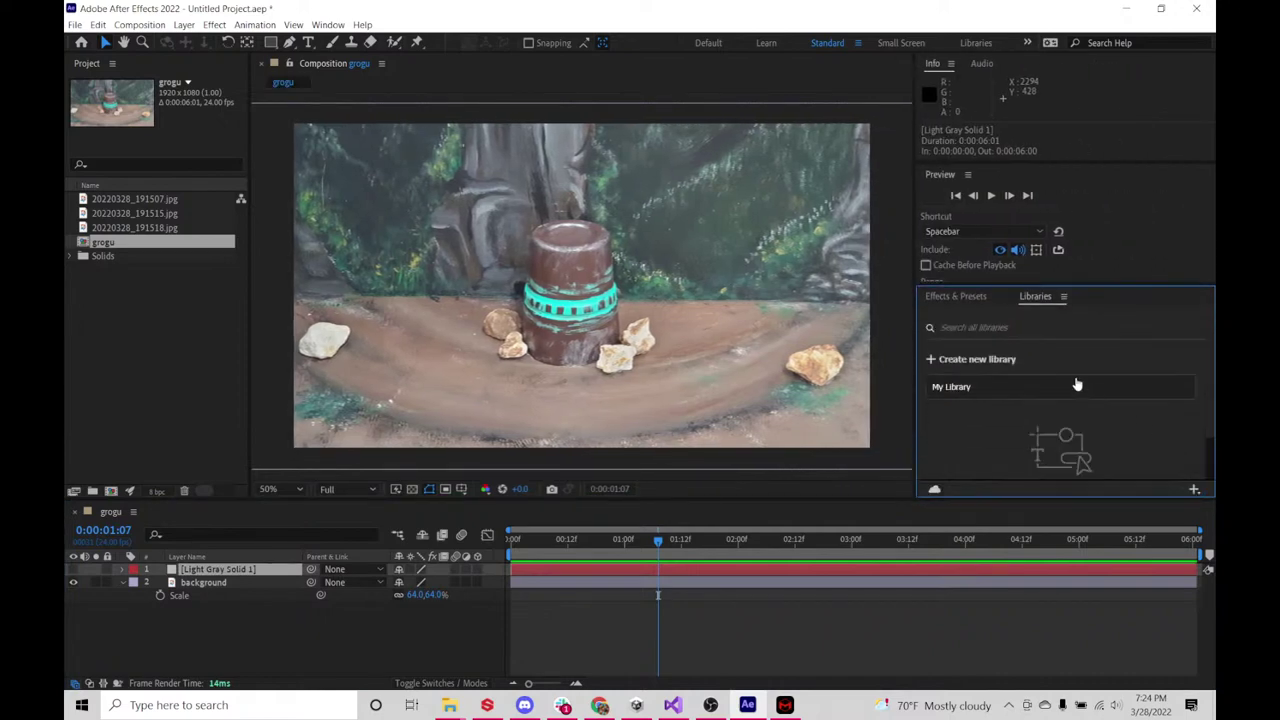
pyautogui.click(961, 300)
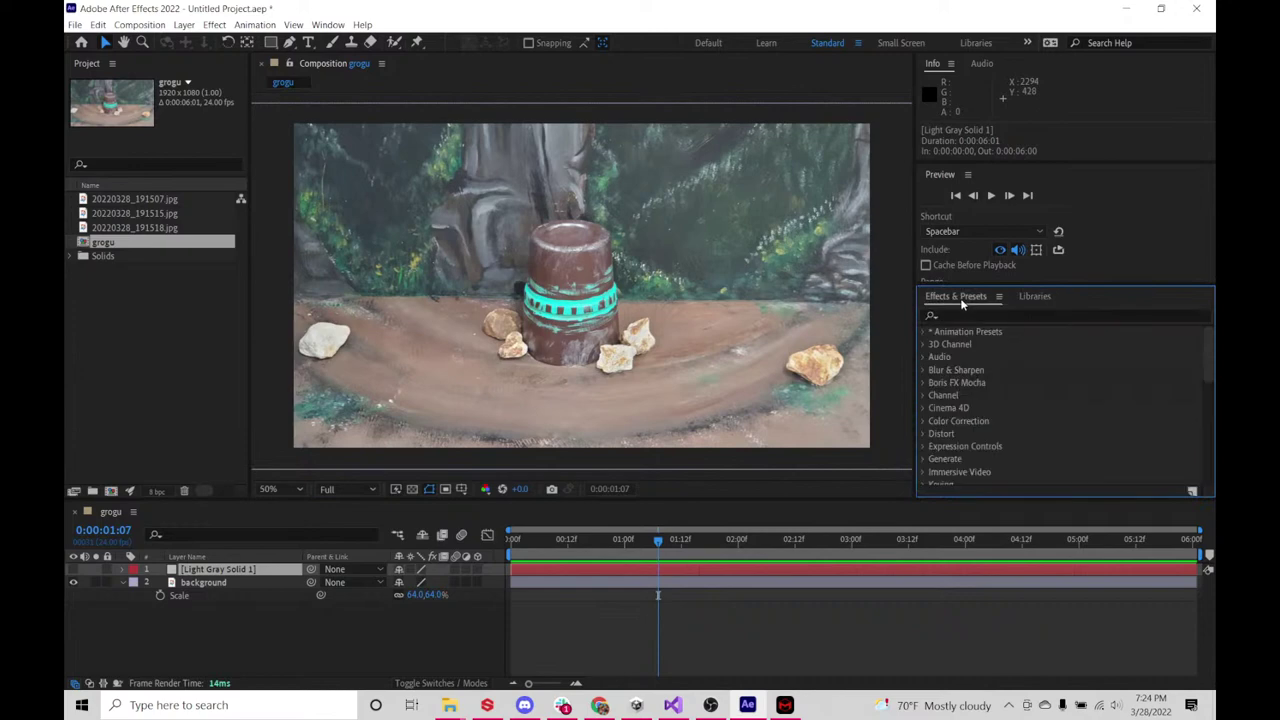
# - Search the effects for "particu" and apply the RG Trapcode Particular effect to the light gray solid
pyautogui.click(1028, 318)
pyautogui.write('parti')
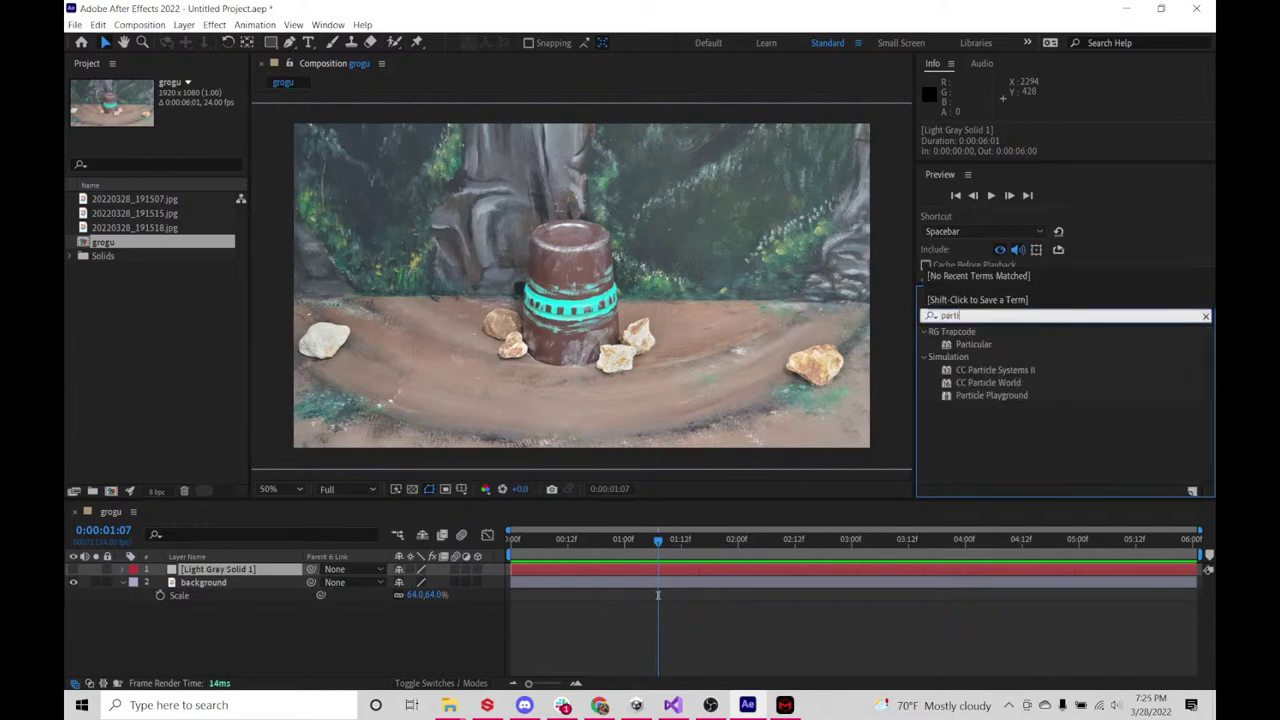
pyautogui.write('cu')
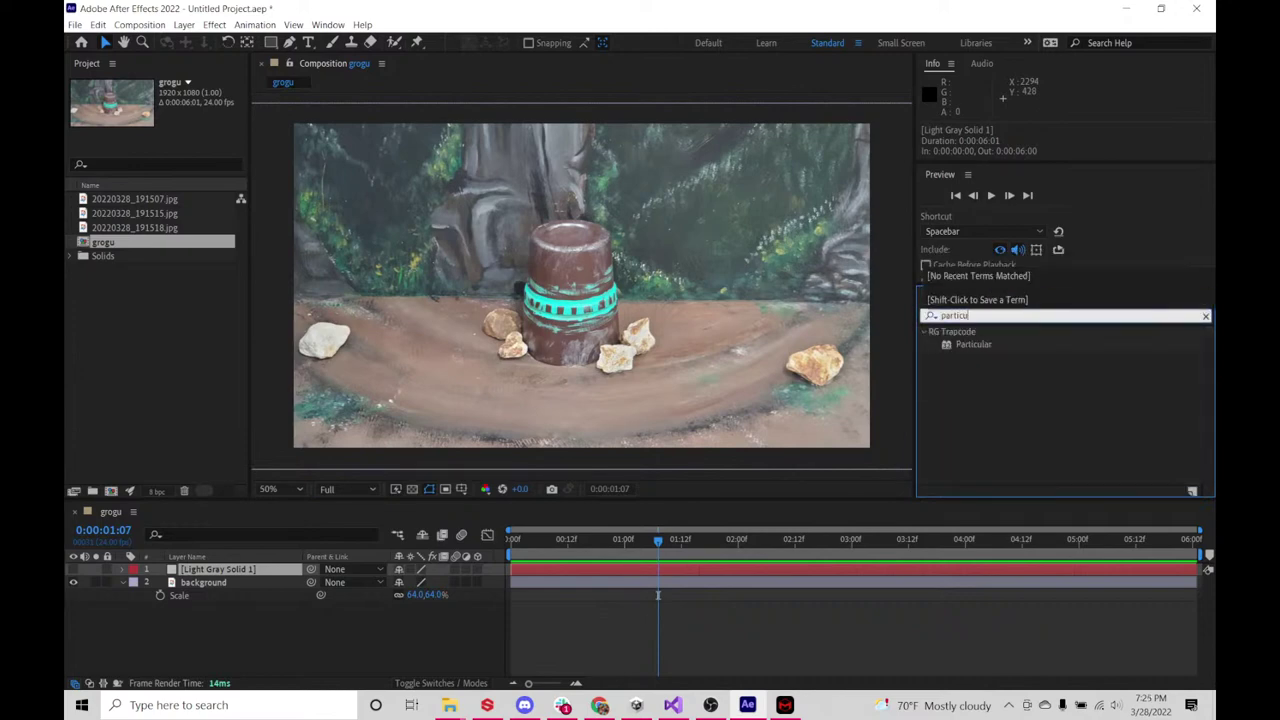
pyautogui.doubleClick(997, 343)
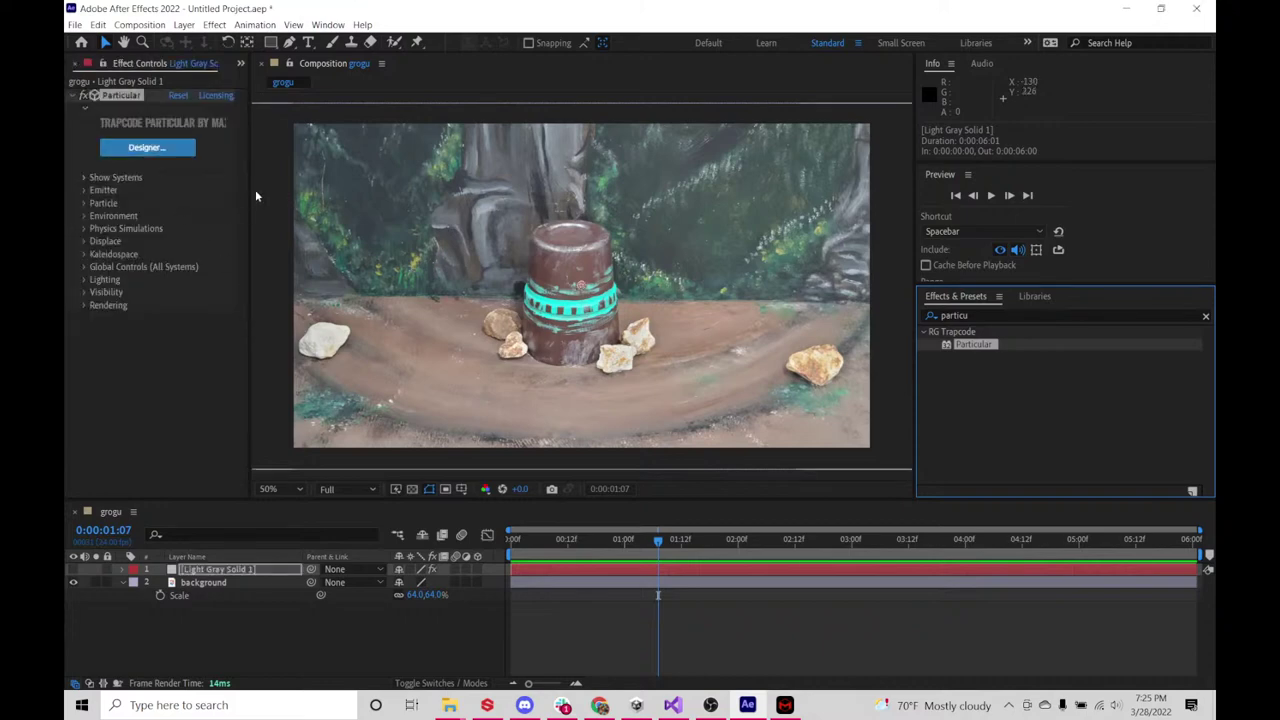
# - Widen the effect settings area and preview the composition from its first frame
pyautogui.moveTo(250, 190); pyautogui.dragTo(289, 187)
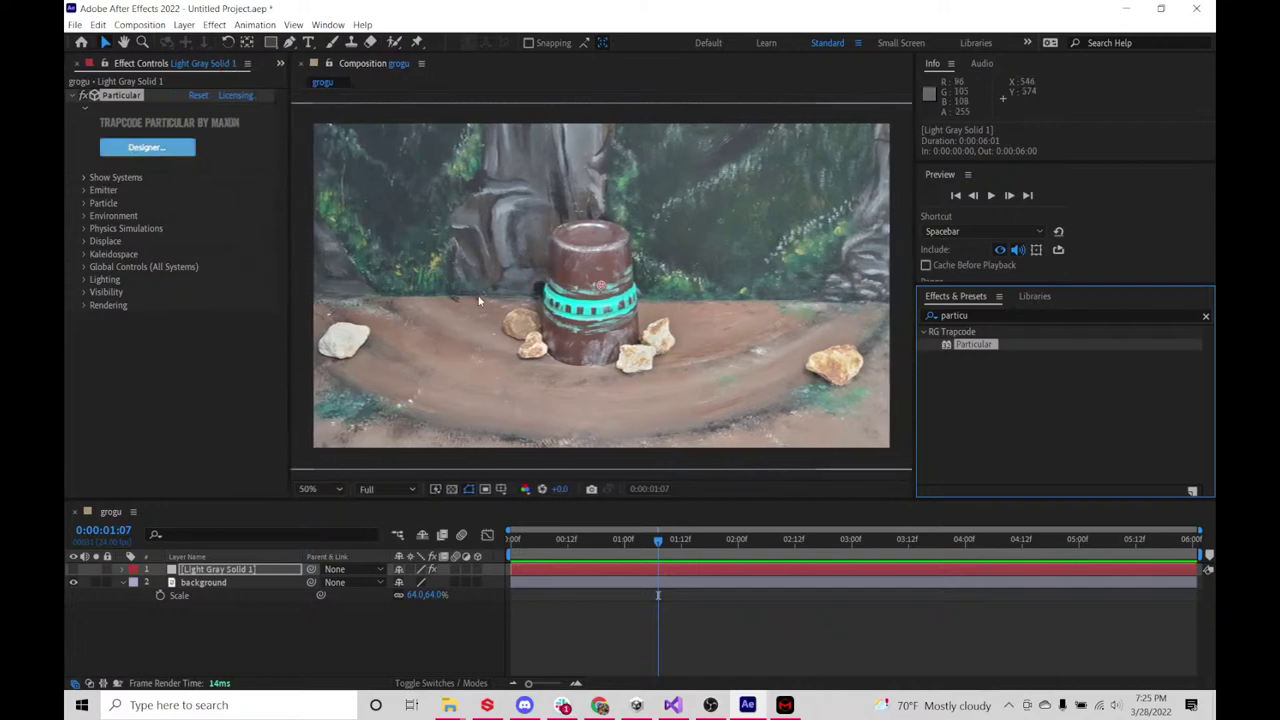
pyautogui.press(',')
pyautogui.click(535, 590)
pyautogui.press('space')
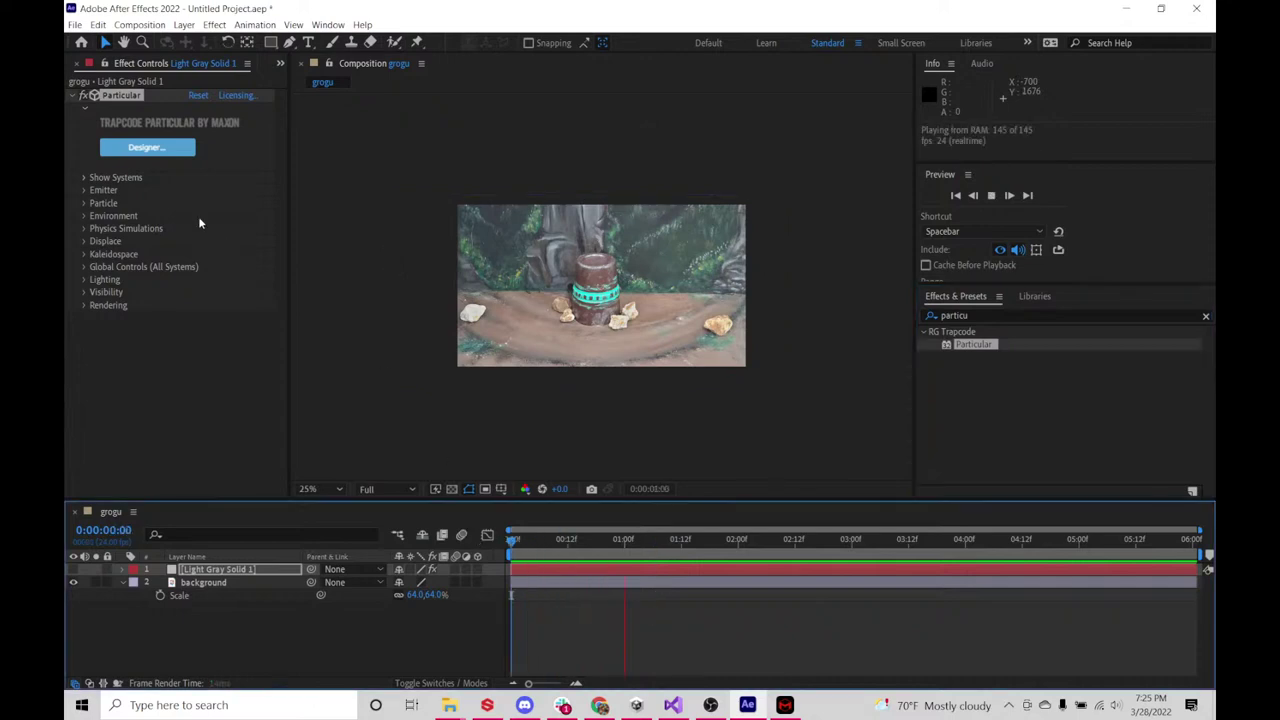
# - Open the Trapcode Particular Designer, look through its emitter blocks, and close it without applying changes
pyautogui.click(165, 168)
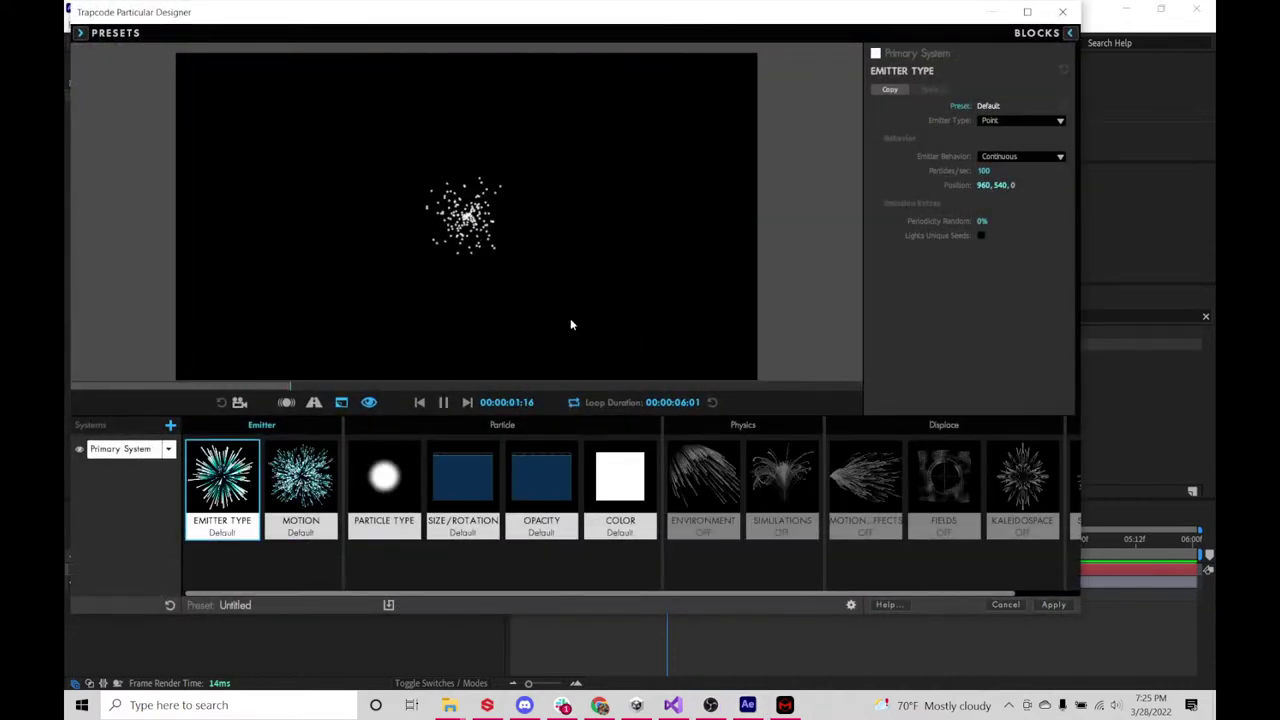
pyautogui.click(1069, 32)
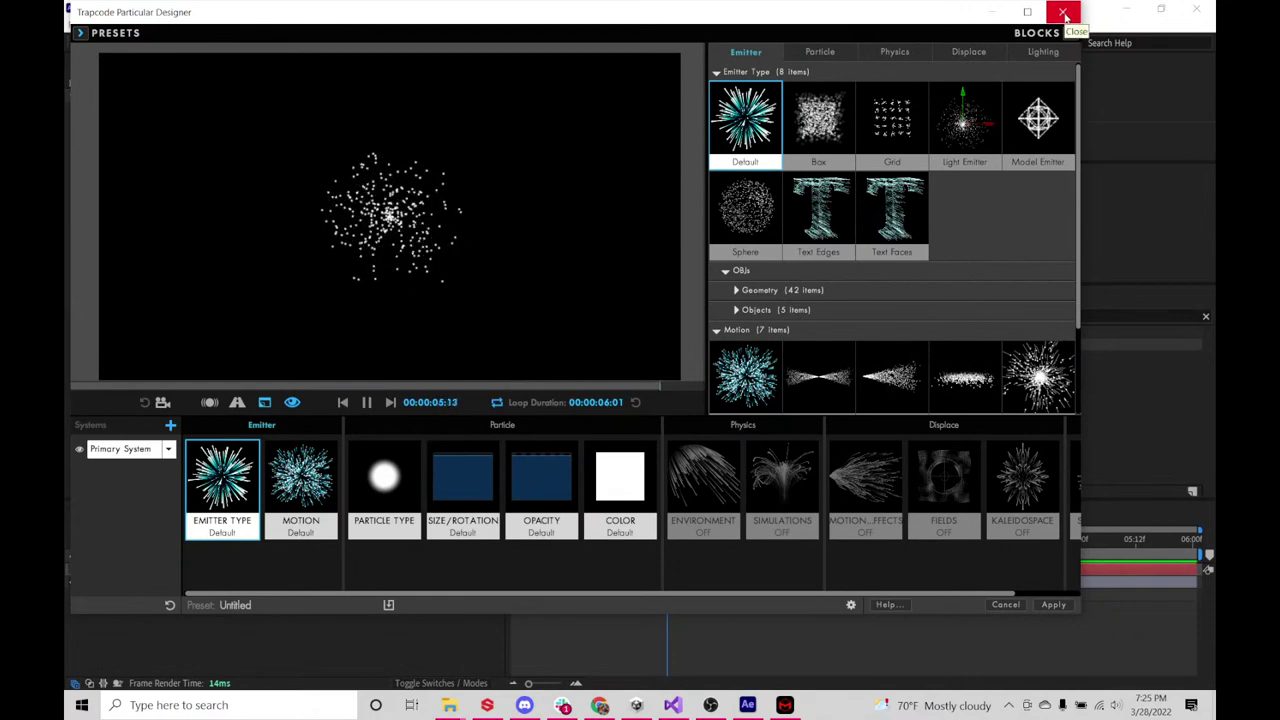
pyautogui.click(1063, 12)
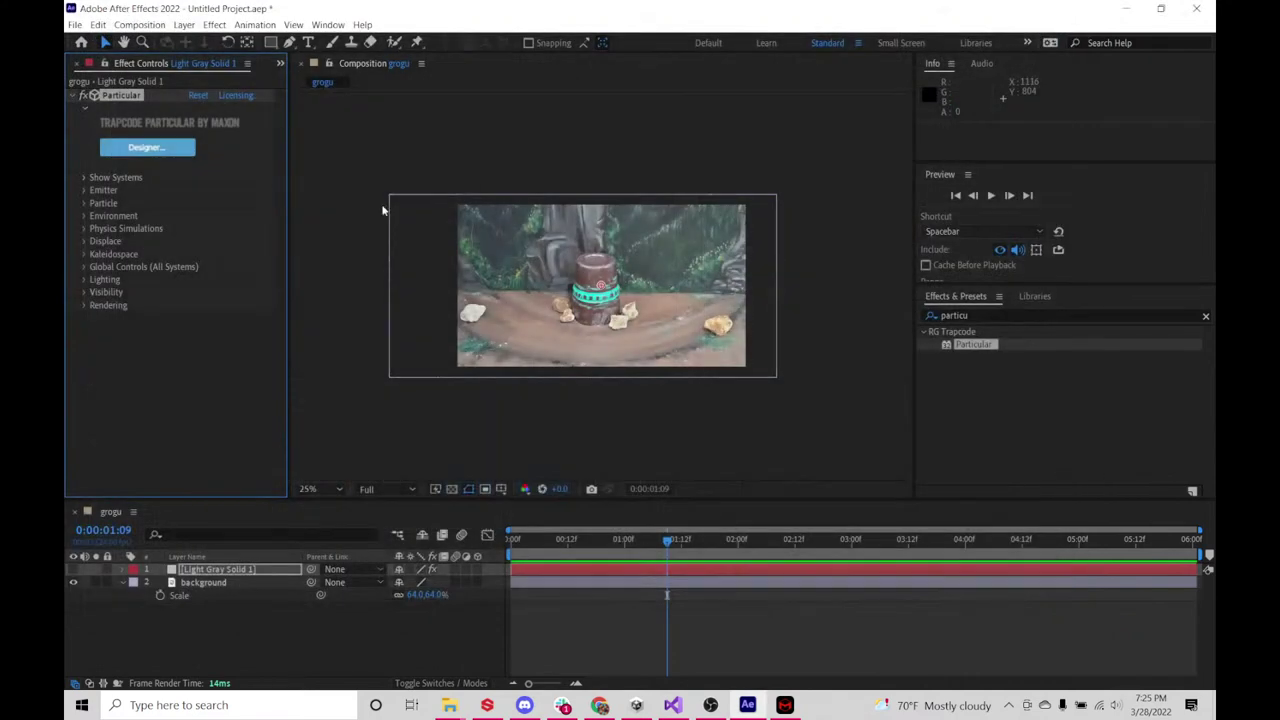
# - Remove the Particular effect from the light gray solid layer
pyautogui.click(161, 369)
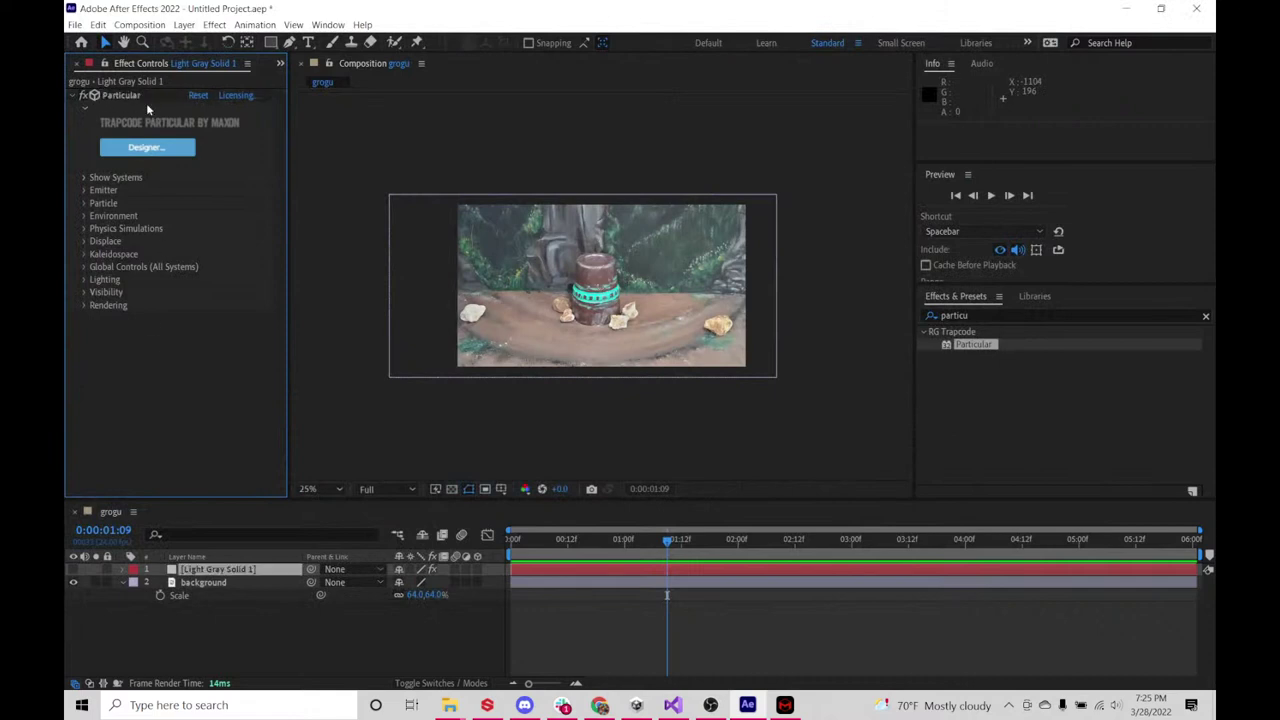
pyautogui.click(141, 99)
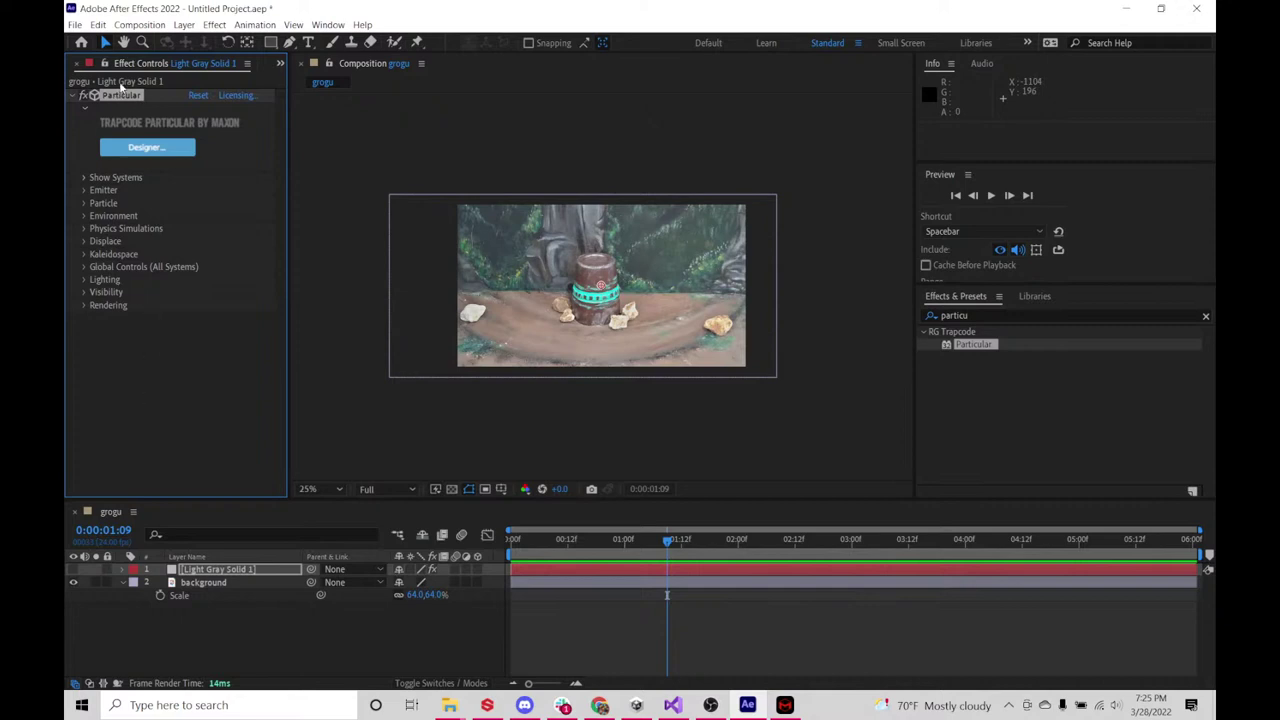
pyautogui.press('Delete')
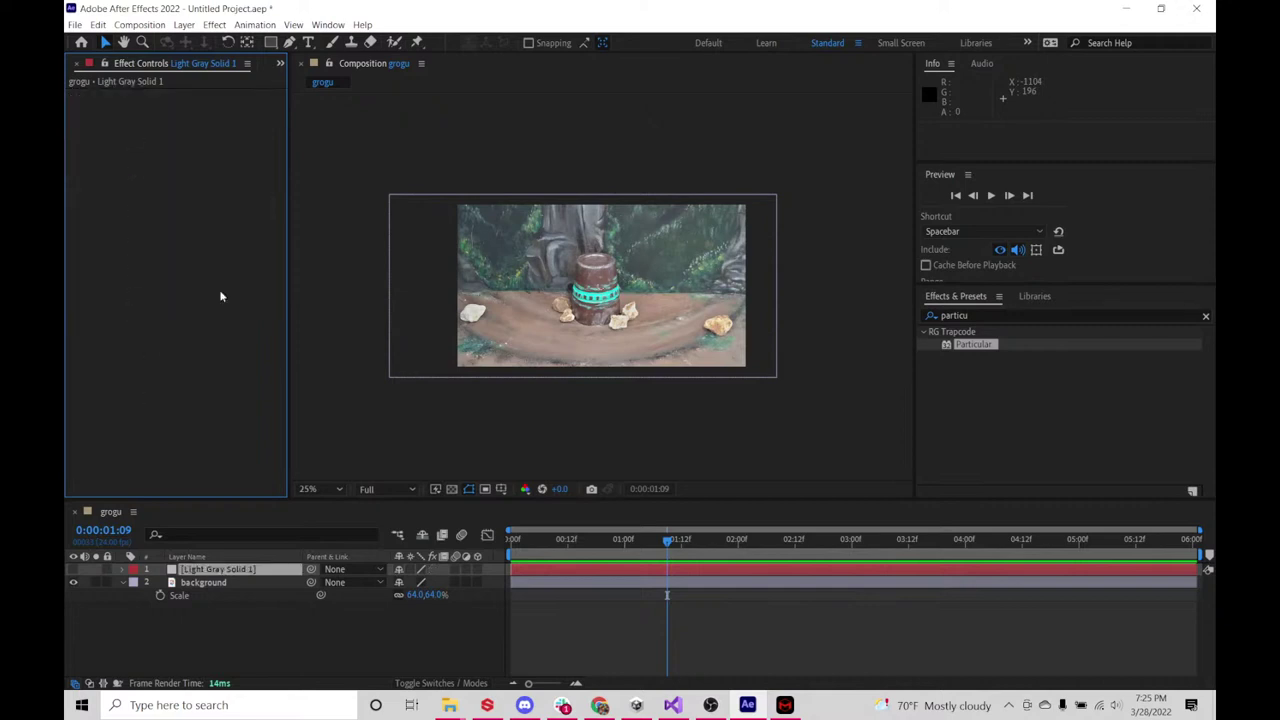
pyautogui.click(229, 589)
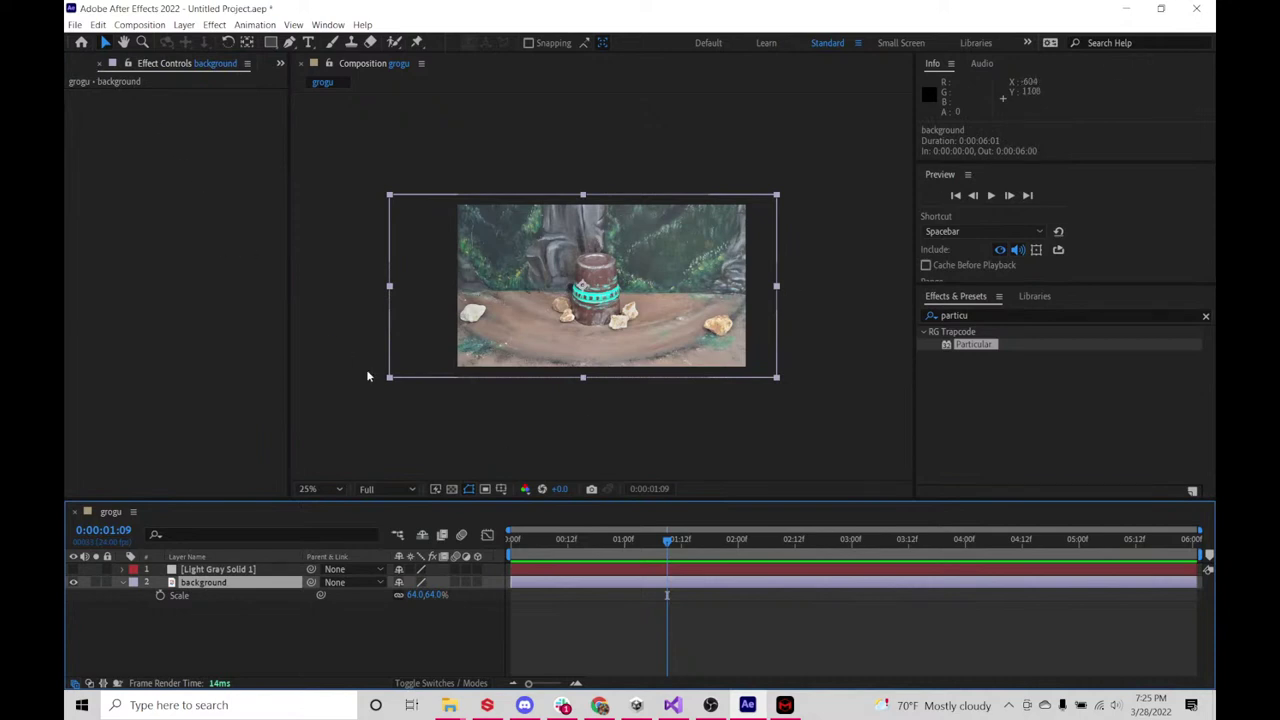
pyautogui.click(243, 571)
pyautogui.click(245, 584)
# - Begin saving the project under a new name and choose the Documents folder as the location
pyautogui.click(75, 25)
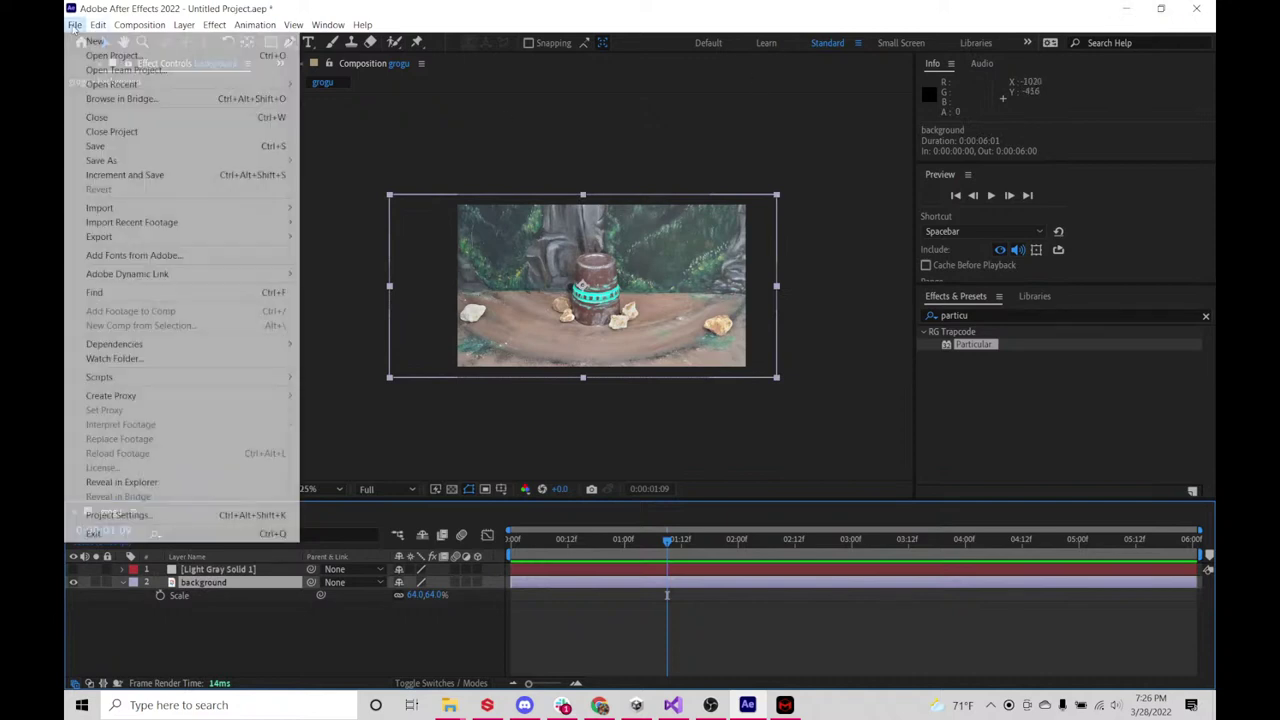
pyautogui.moveTo(129, 166)
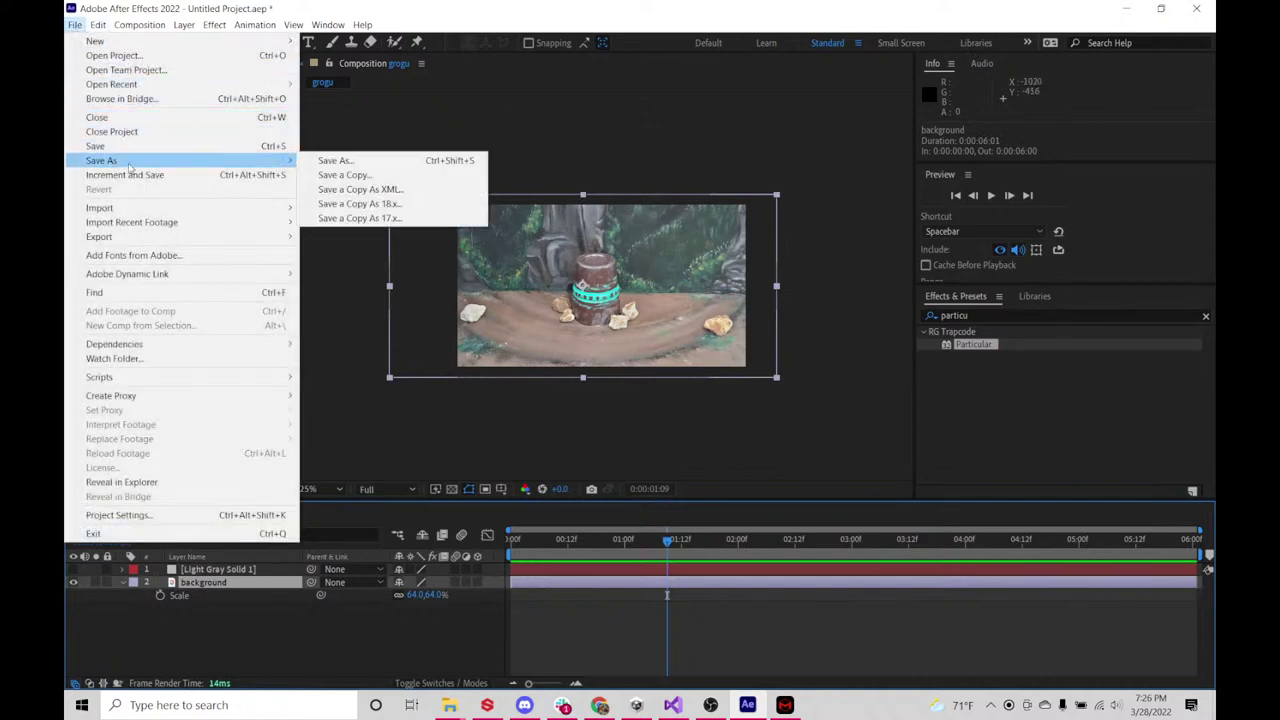
pyautogui.click(330, 160)
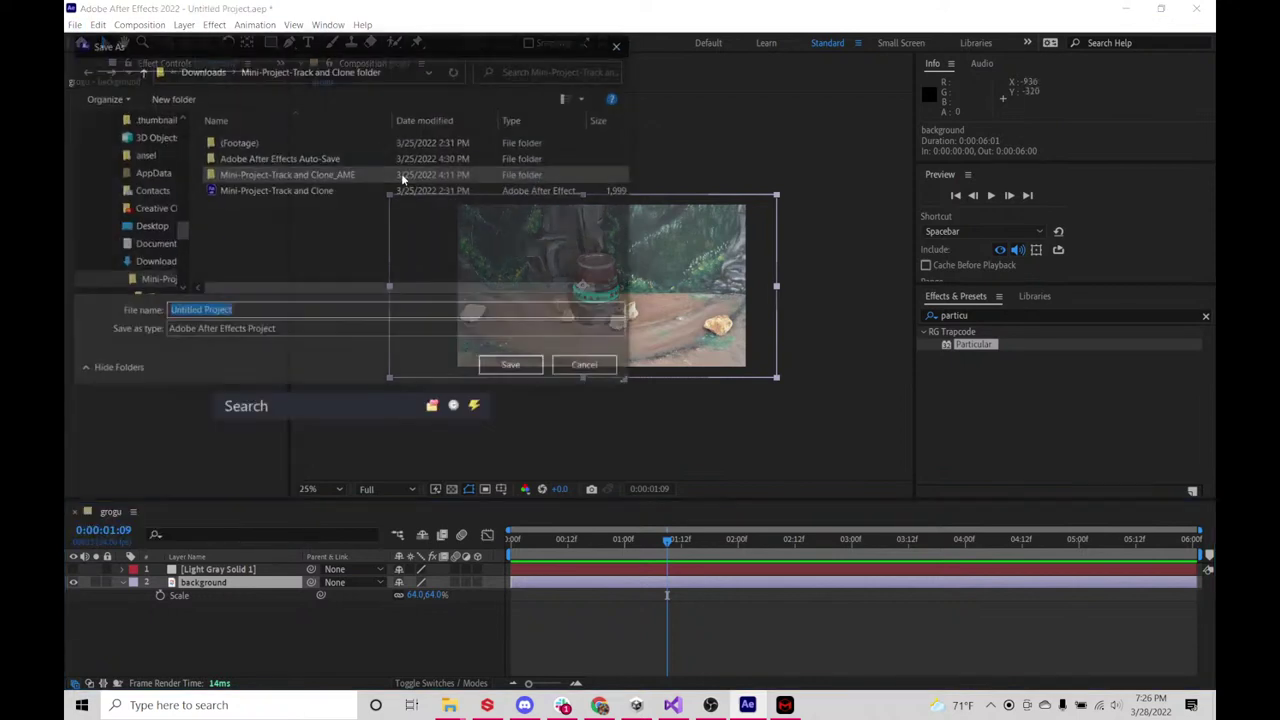
pyautogui.scroll(10, 140, 200)
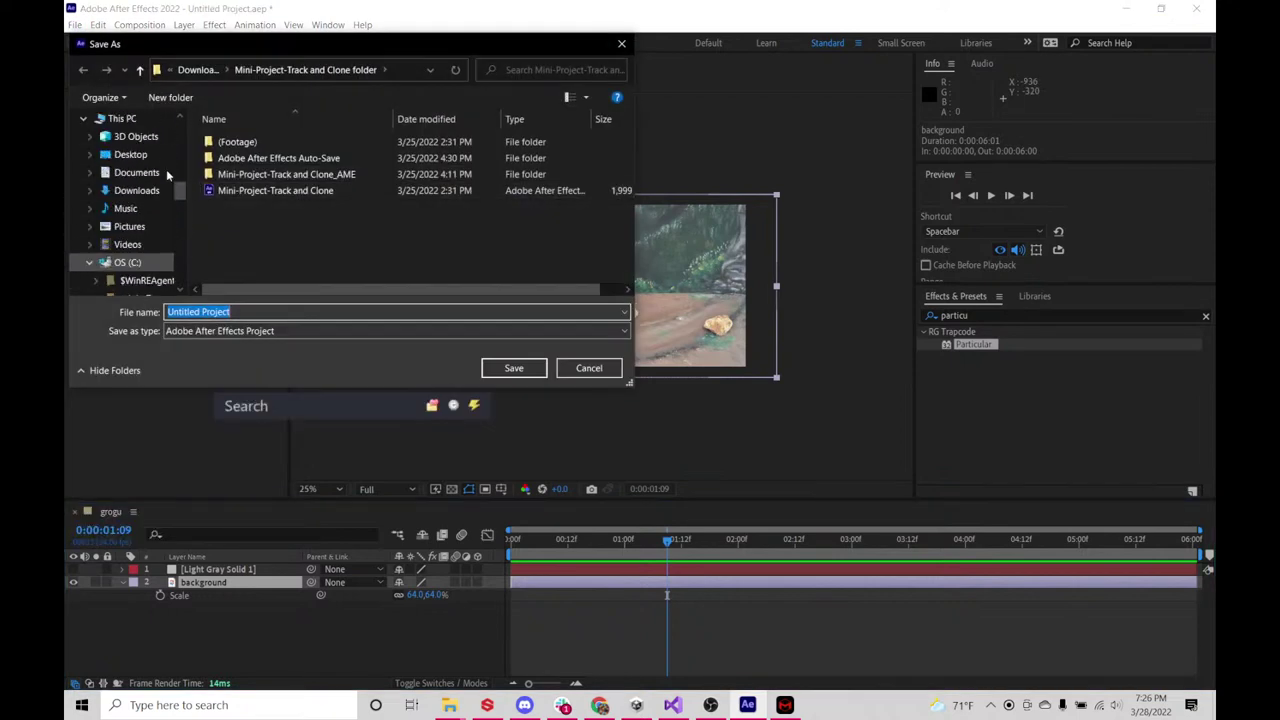
pyautogui.scroll(-10, 169, 173)
pyautogui.scroll(15, 169, 173)
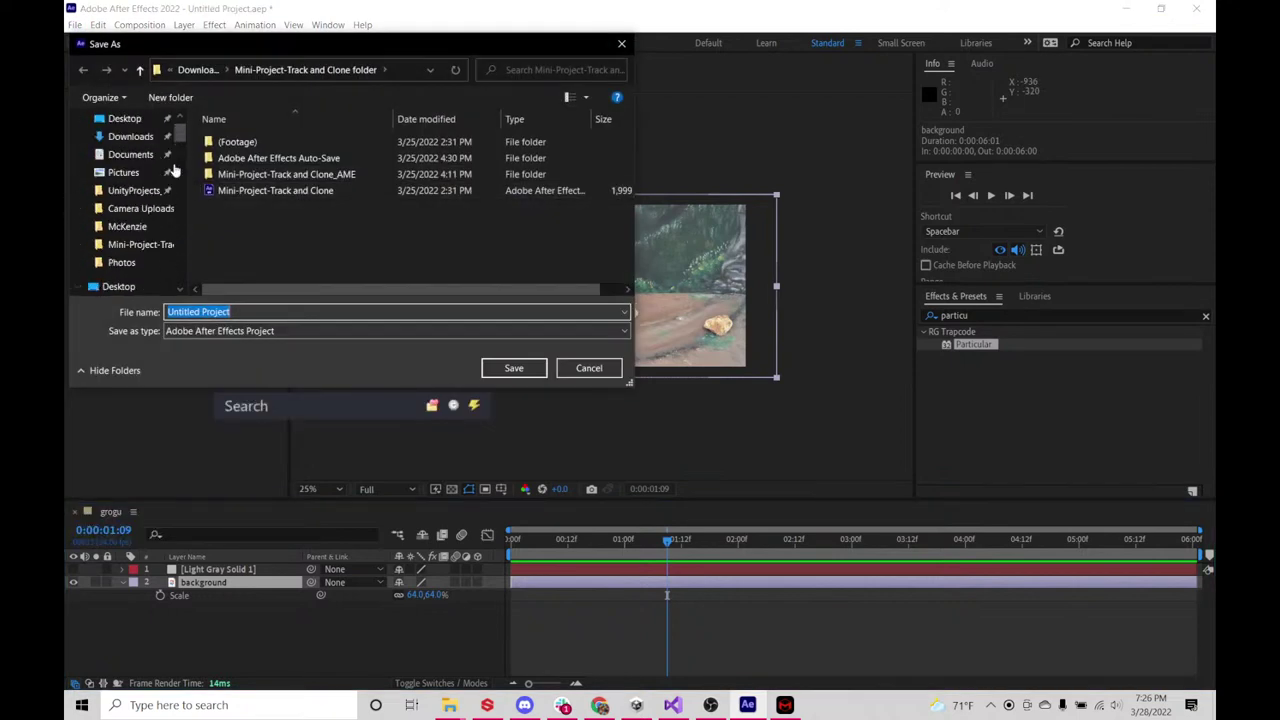
pyautogui.click(142, 178)
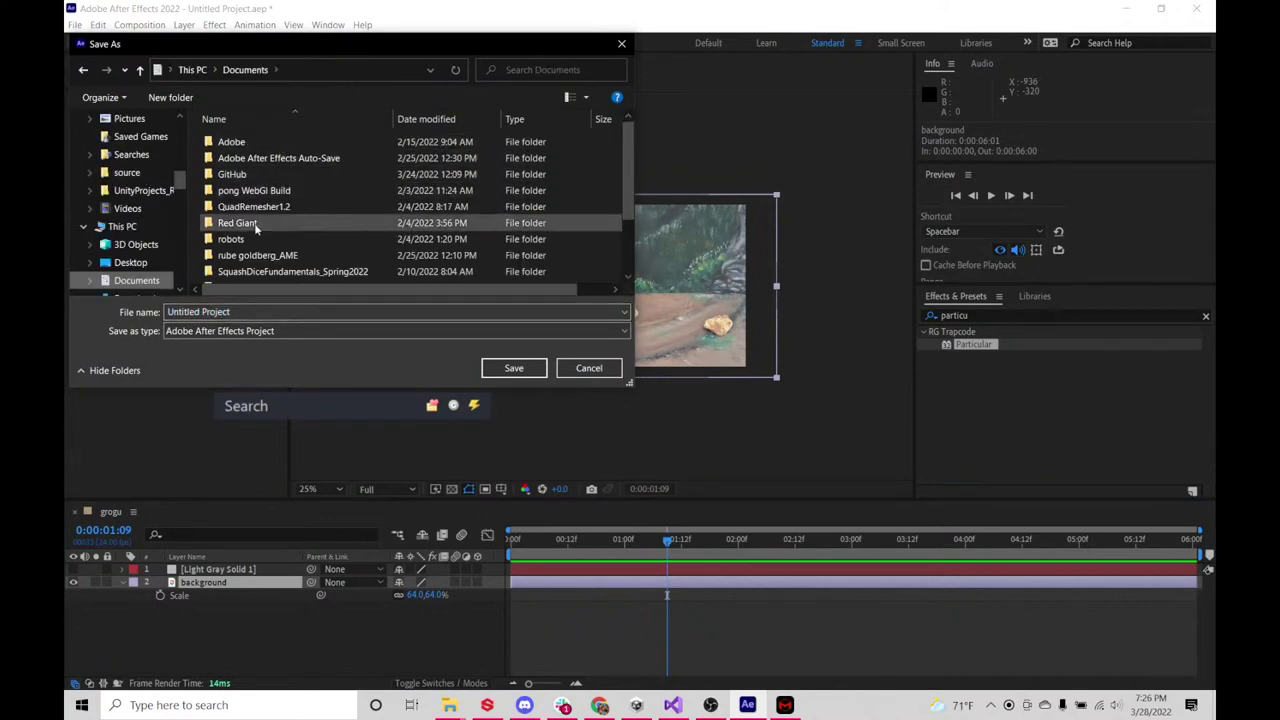
pyautogui.click(234, 311)
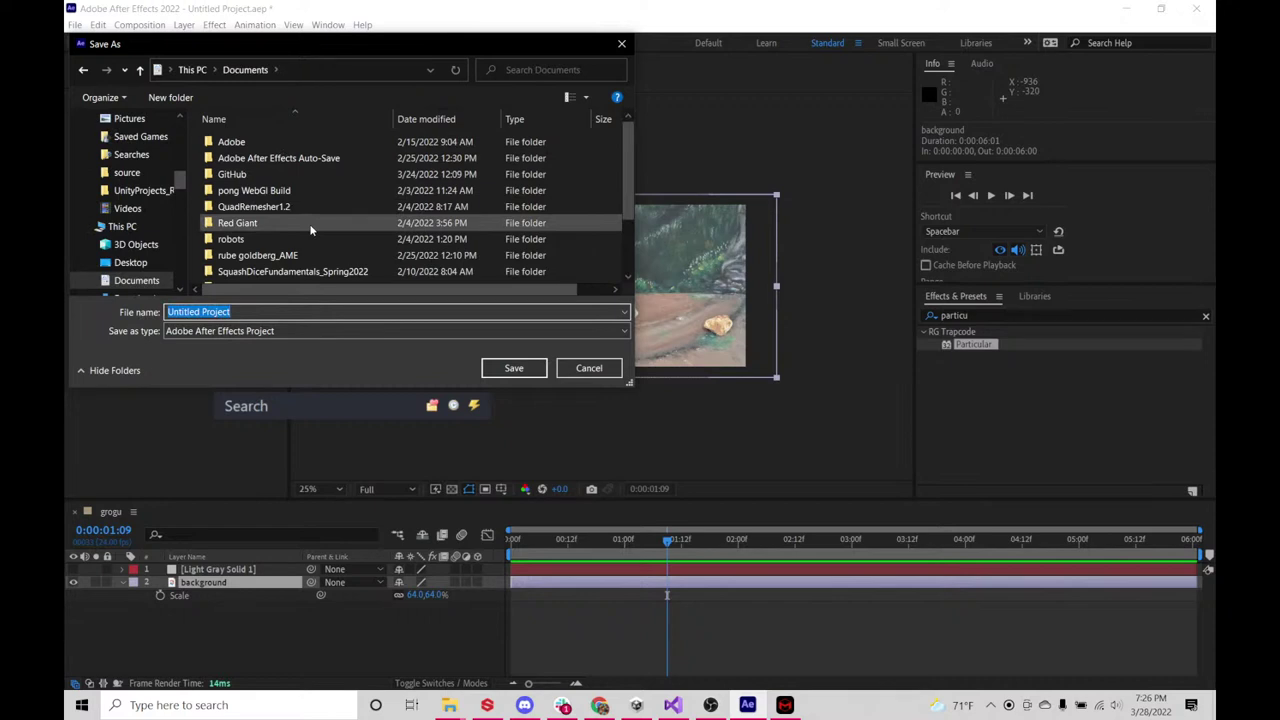
# - Create a folder named "grogu effect" in Documents and open it as the save location
pyautogui.click(170, 97)
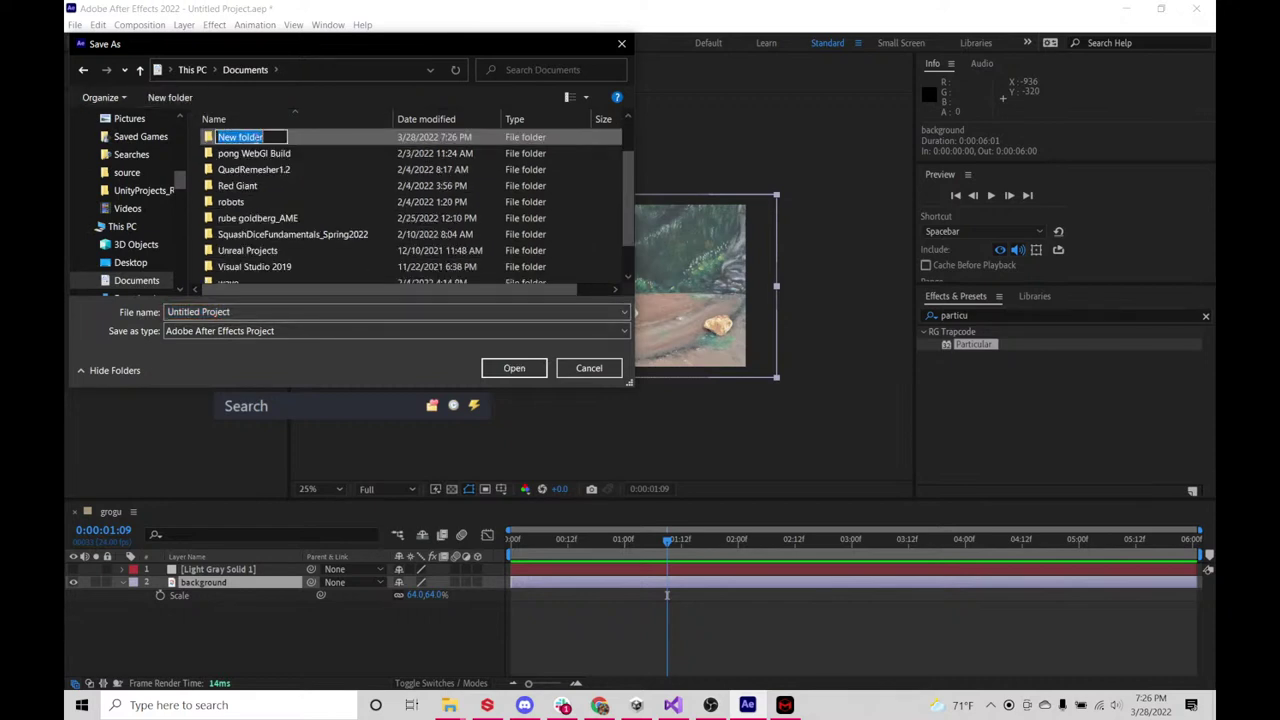
pyautogui.write('grogu')
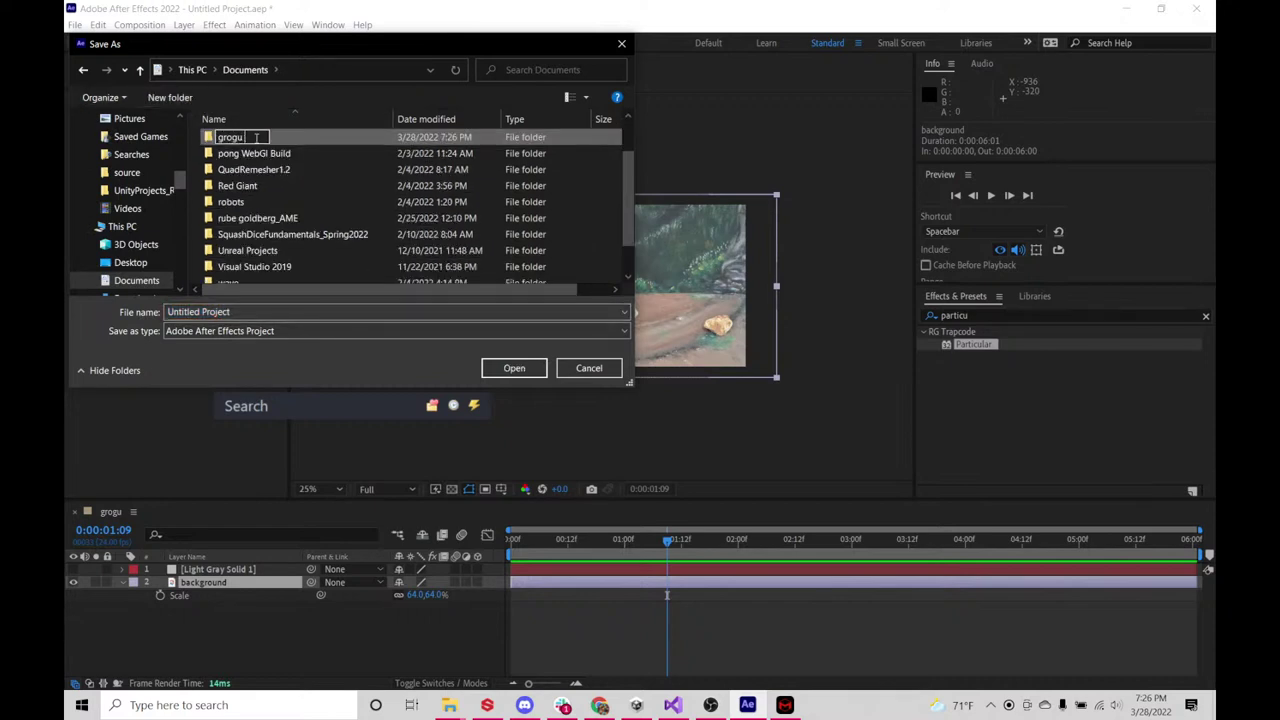
pyautogui.write(' effect')
pyautogui.press('Return')
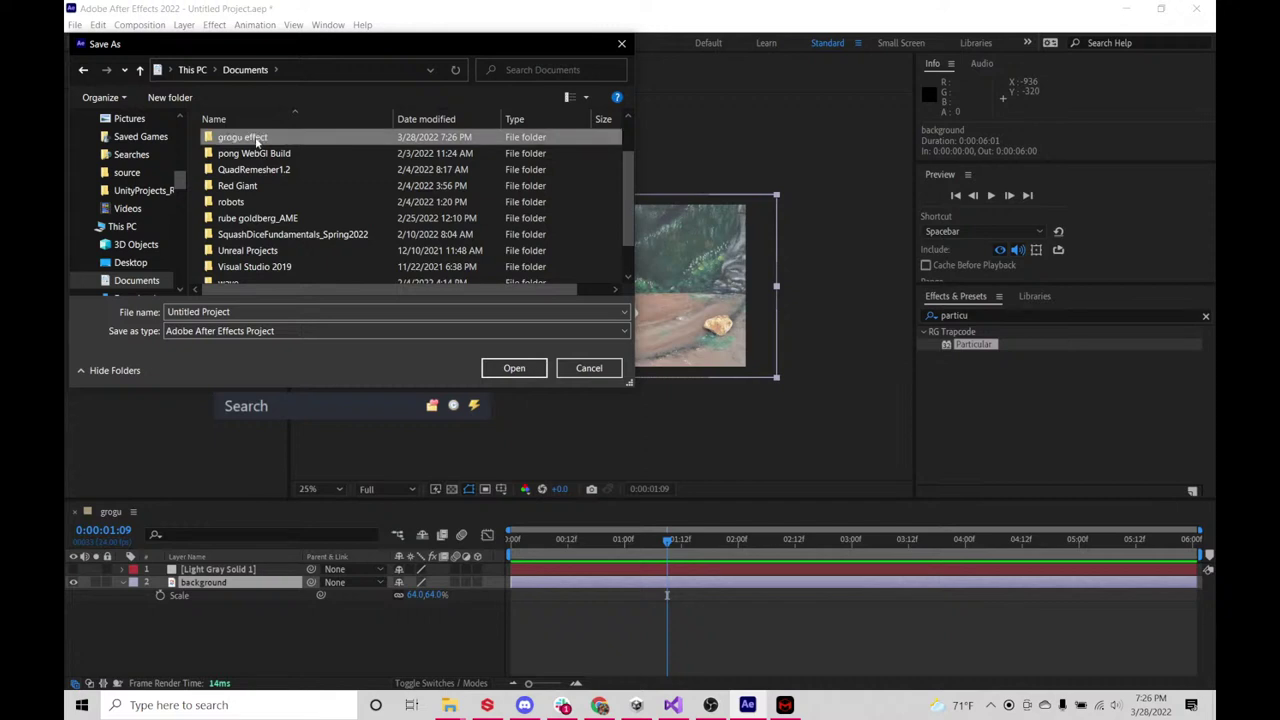
pyautogui.doubleClick(254, 141)
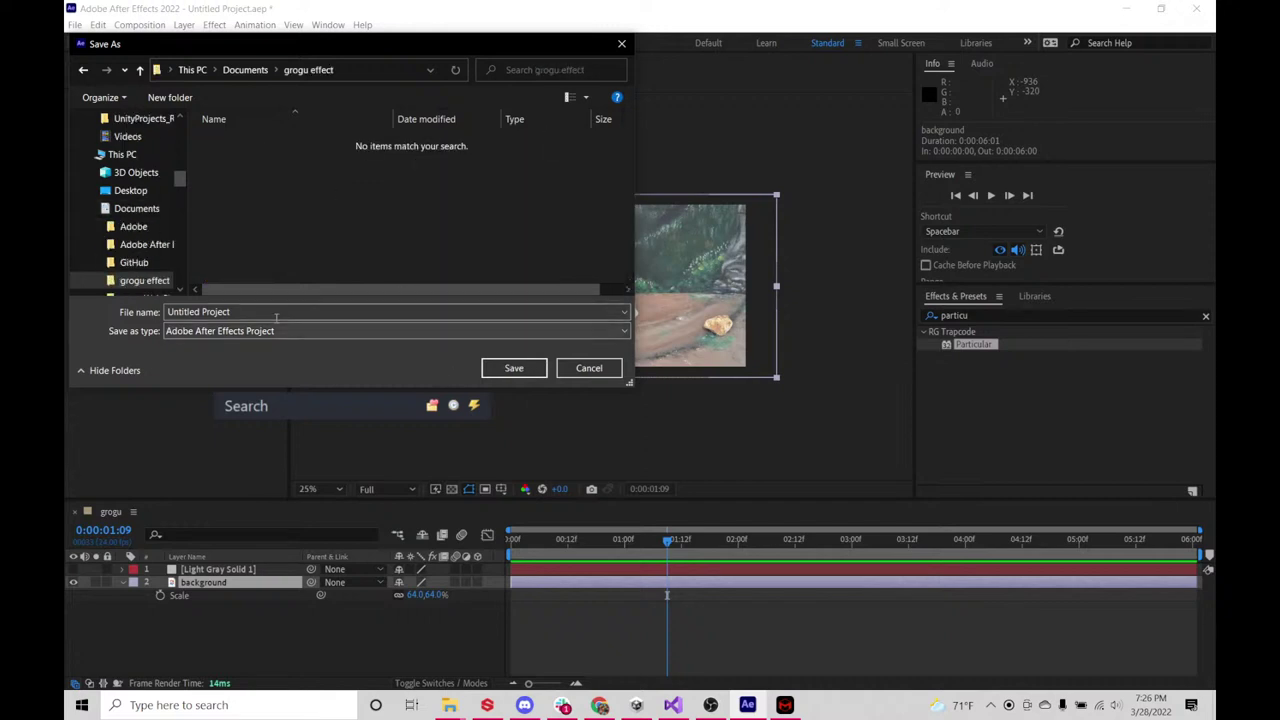
# - Name the project file "grogu" and save it in the grogu effect folder
pyautogui.moveTo(274, 314); pyautogui.dragTo(142, 316)
pyautogui.write('gro')
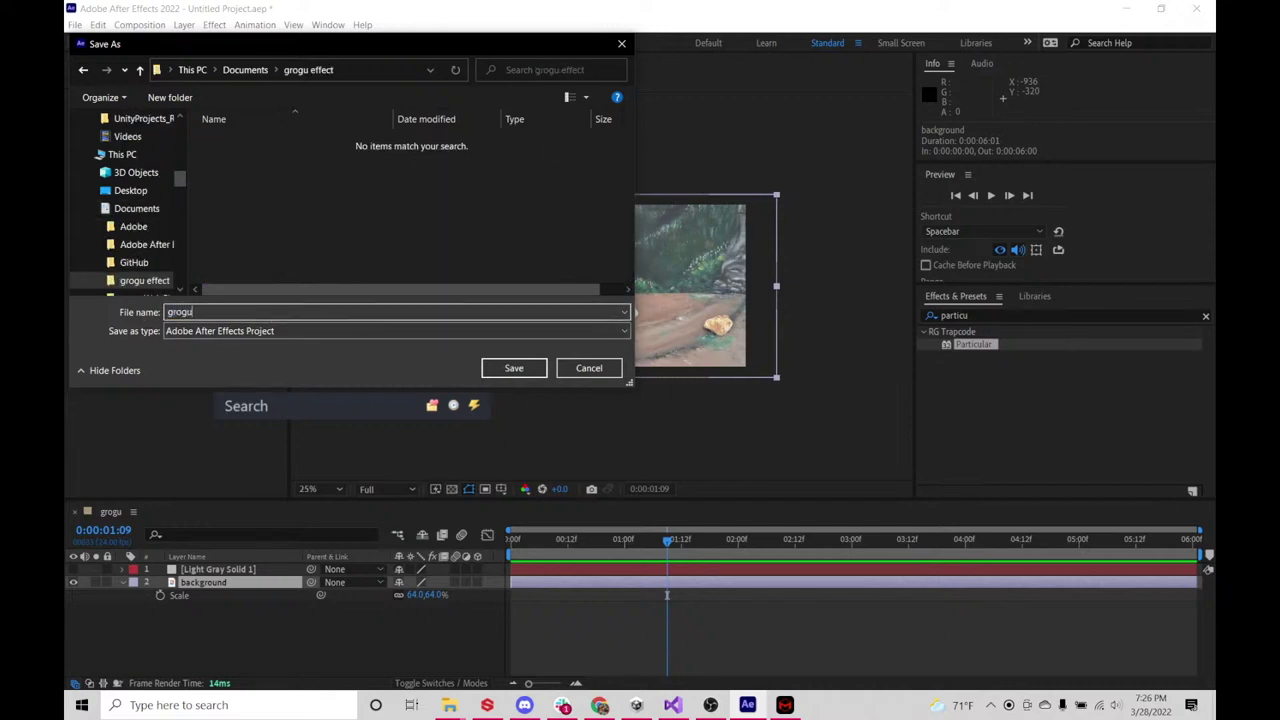
pyautogui.write('gu')
pyautogui.click(513, 368)
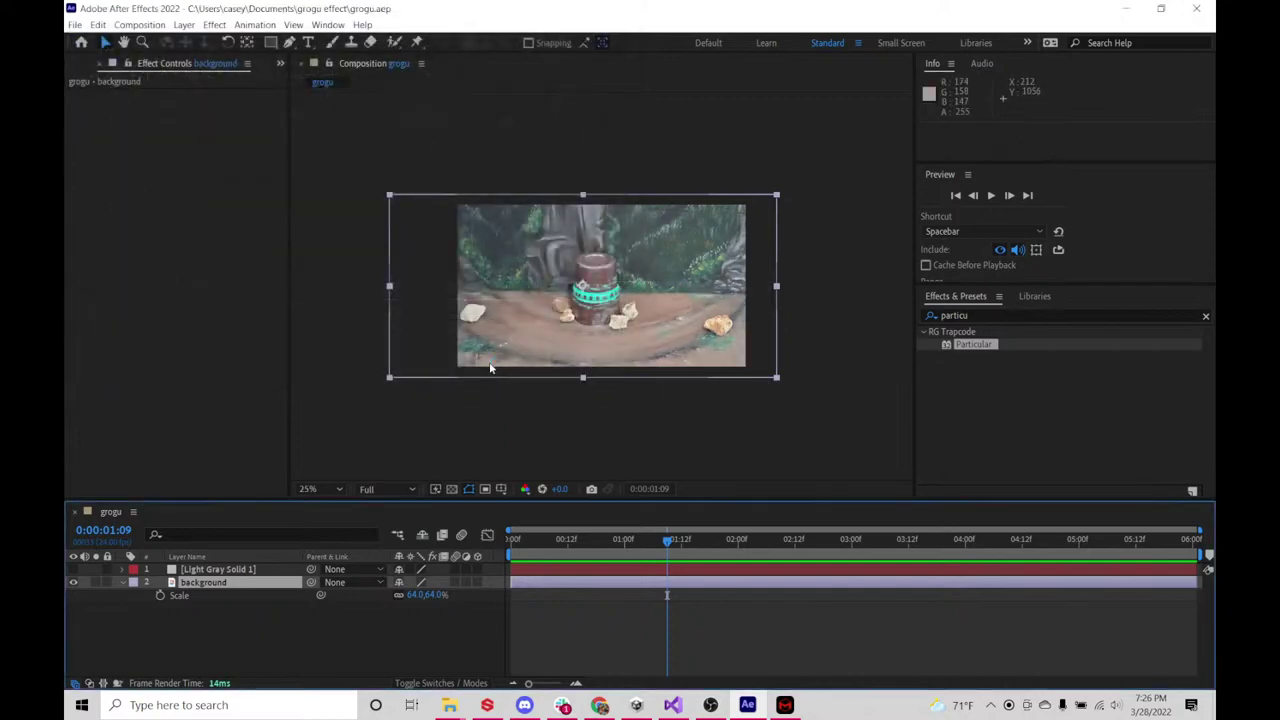
# - Check Slack briefly, close it from view, and switch to the YouTube live stream page in Chrome
pyautogui.click(563, 705)
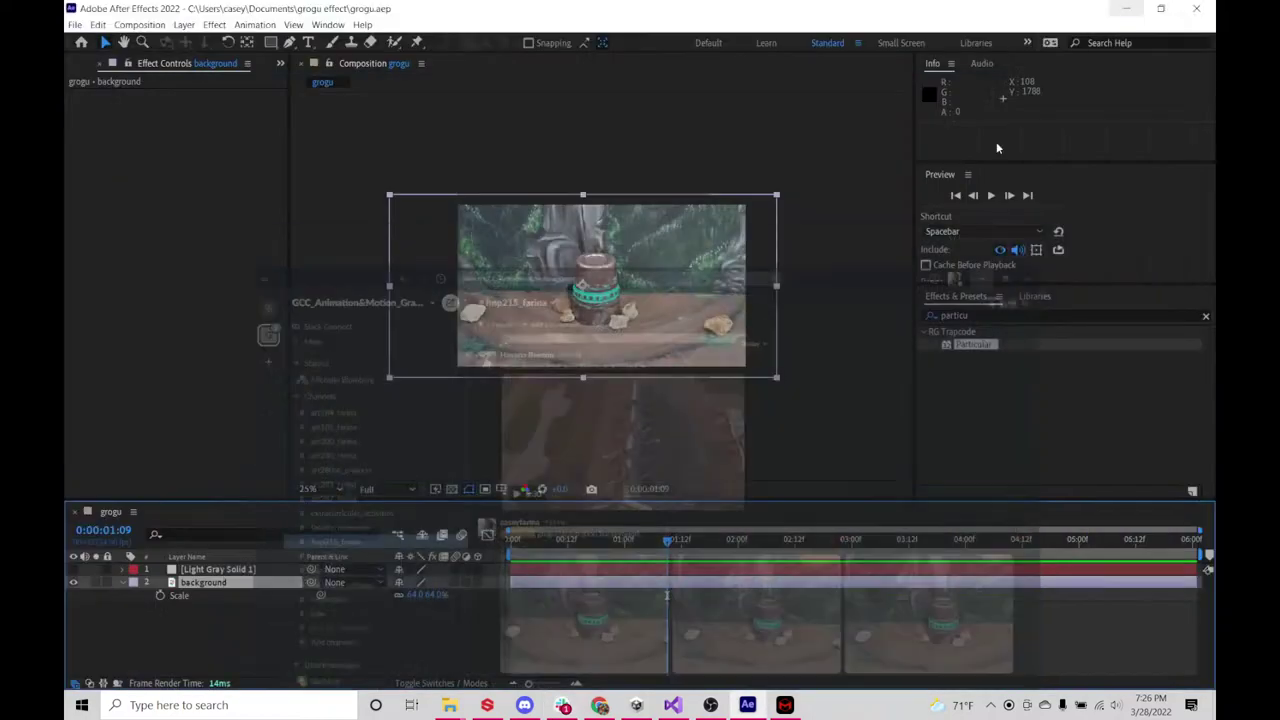
pyautogui.click(1129, 16)
pyautogui.click(600, 705)
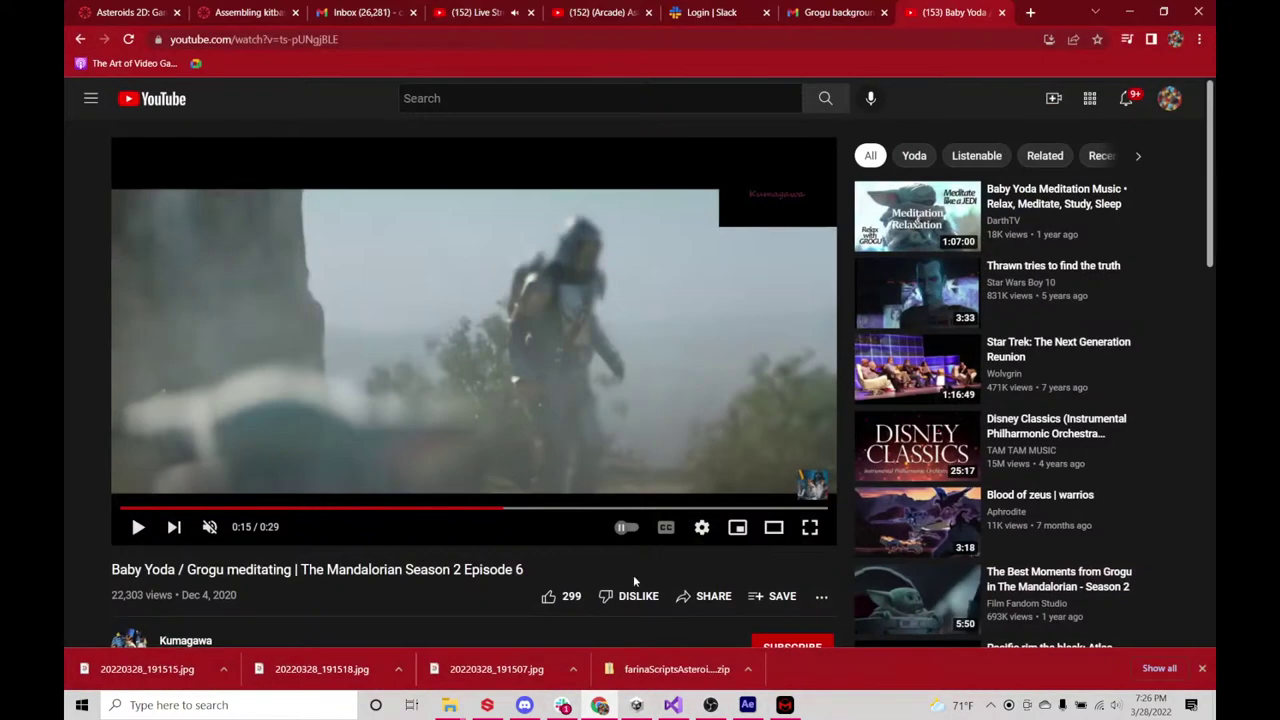
pyautogui.click(472, 12)
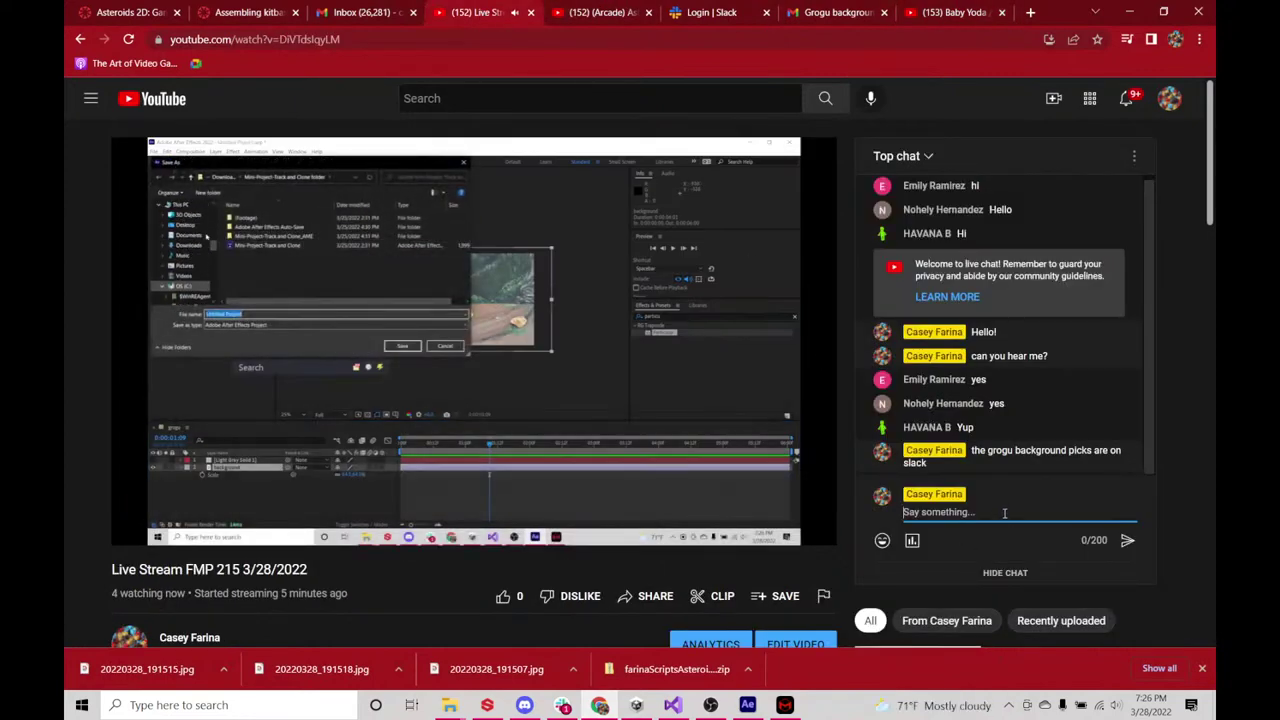
# - Post the message "Did everyone find the background pictures on slack?" in the live stream chat
pyautogui.write('Did you gu')
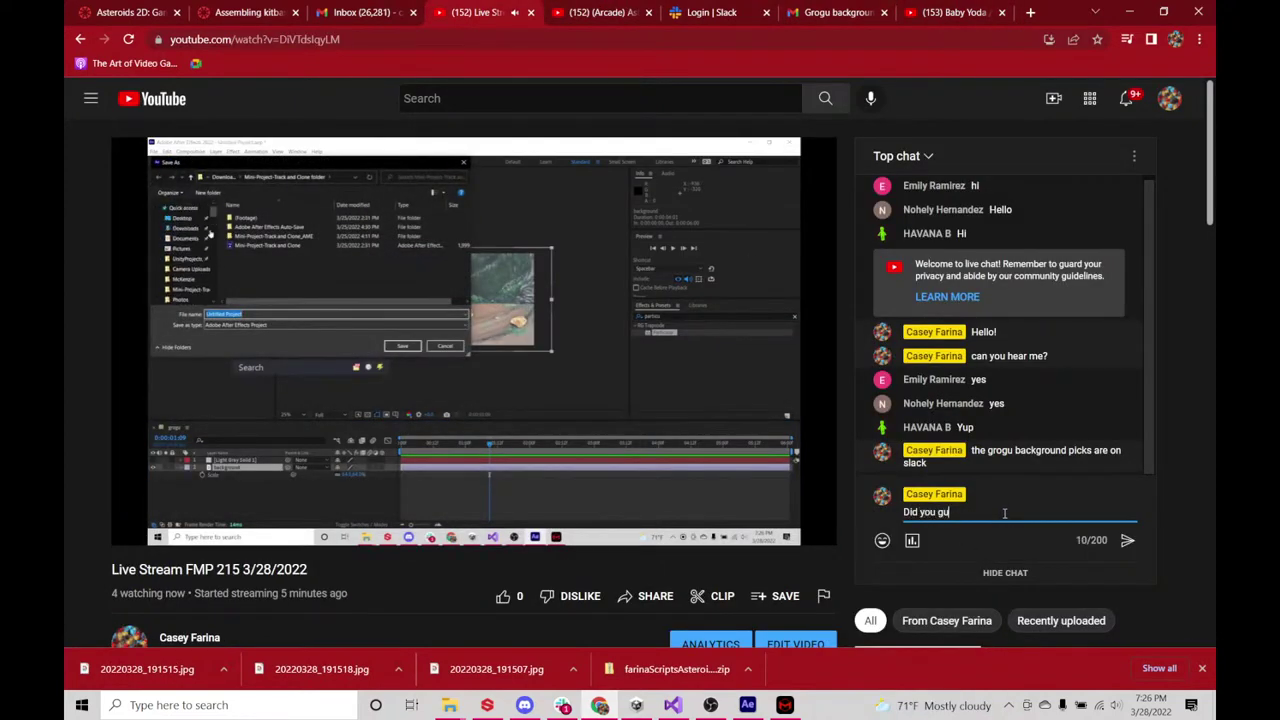
pyautogui.press('BackSpace')
pyautogui.press('BackSpace')
pyautogui.press('BackSpace')
pyautogui.press('BackSpace')
pyautogui.press('BackSpace')
pyautogui.press('BackSpace')
pyautogui.write('eve')
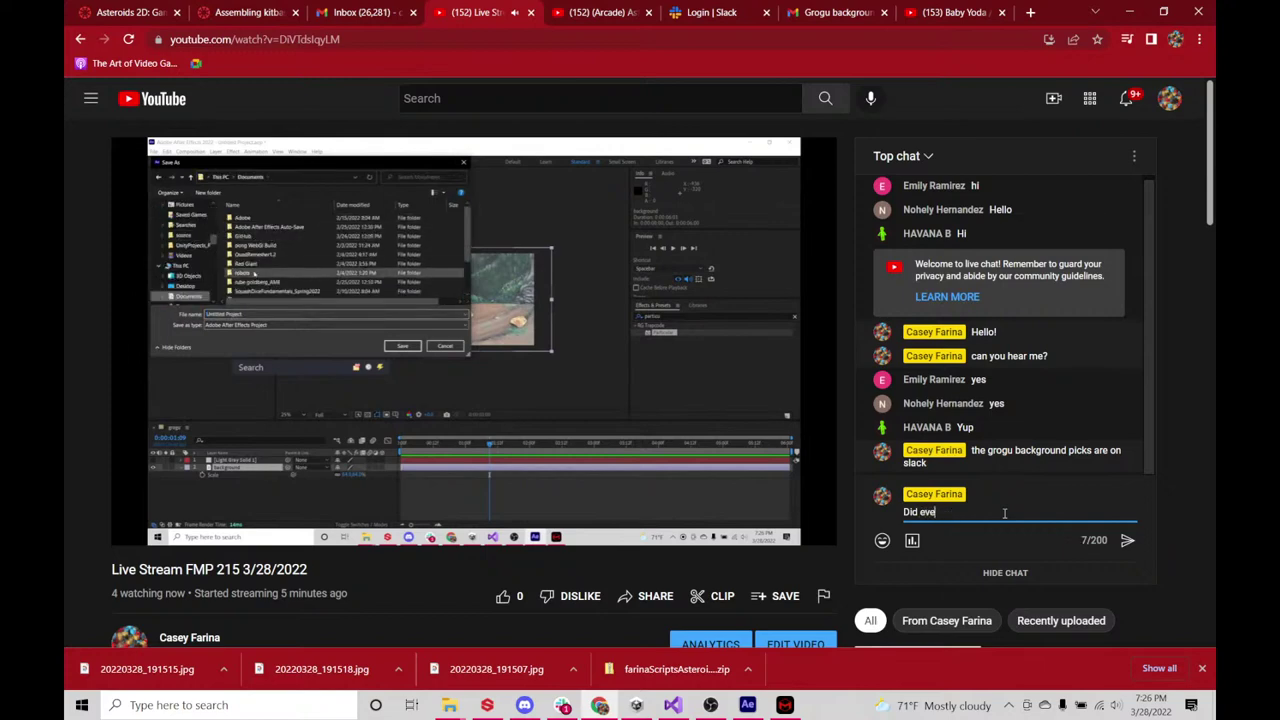
pyautogui.write('ryone find th')
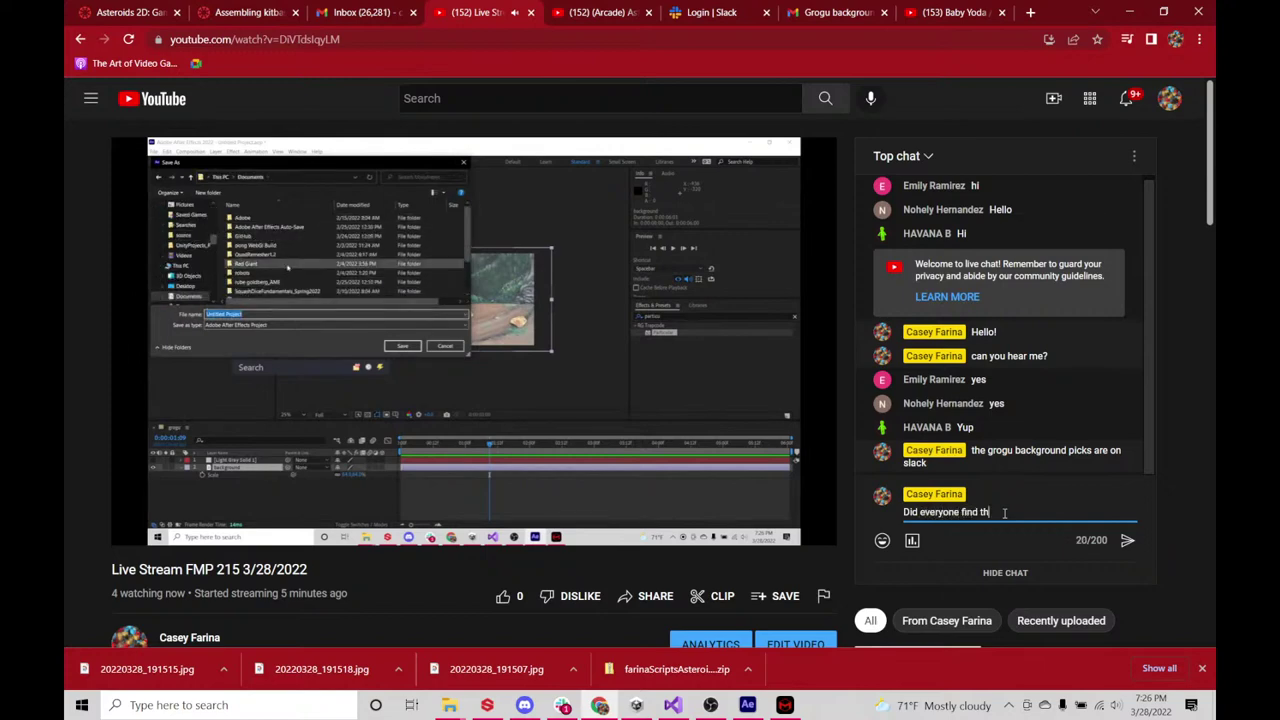
pyautogui.write('e backgroun pictures?')
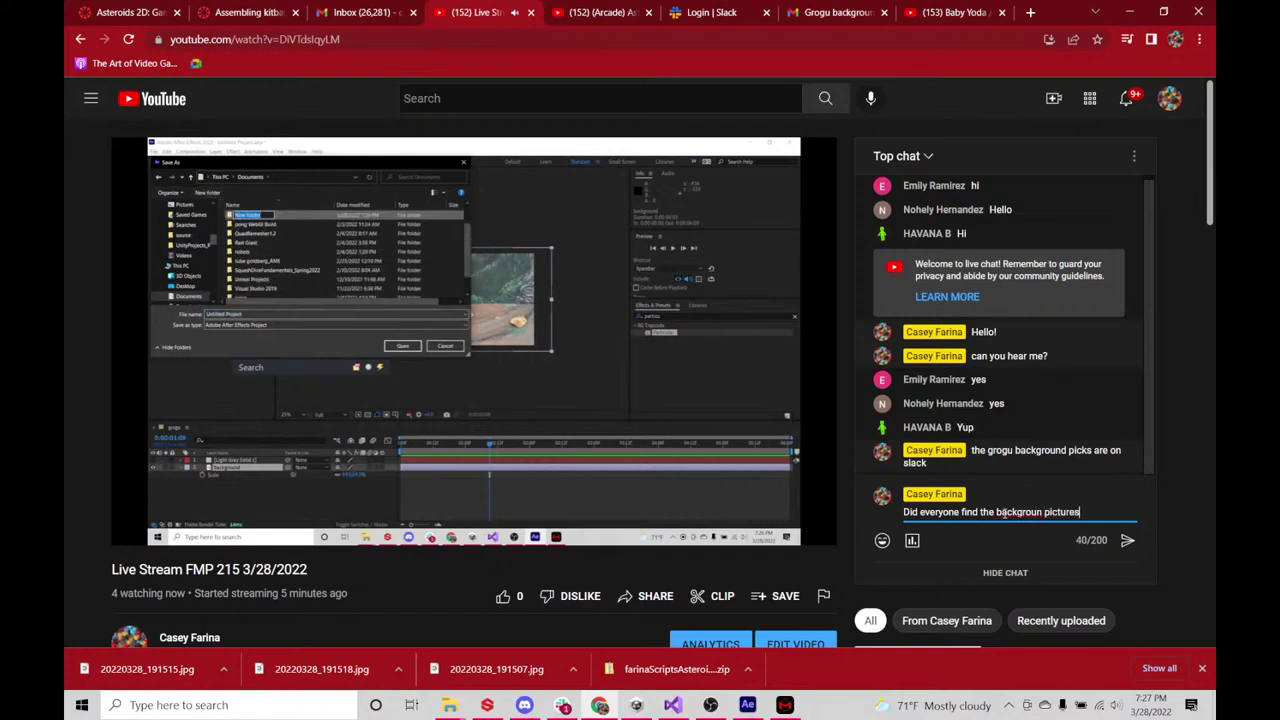
pyautogui.press('BackSpace')
pyautogui.press('BackSpace')
pyautogui.press('BackSpace')
pyautogui.press('BackSpace')
pyautogui.press('BackSpace')
pyautogui.press('BackSpace')
pyautogui.press('BackSpace')
pyautogui.press('BackSpace')
pyautogui.press('BackSpace')
pyautogui.write('d ')
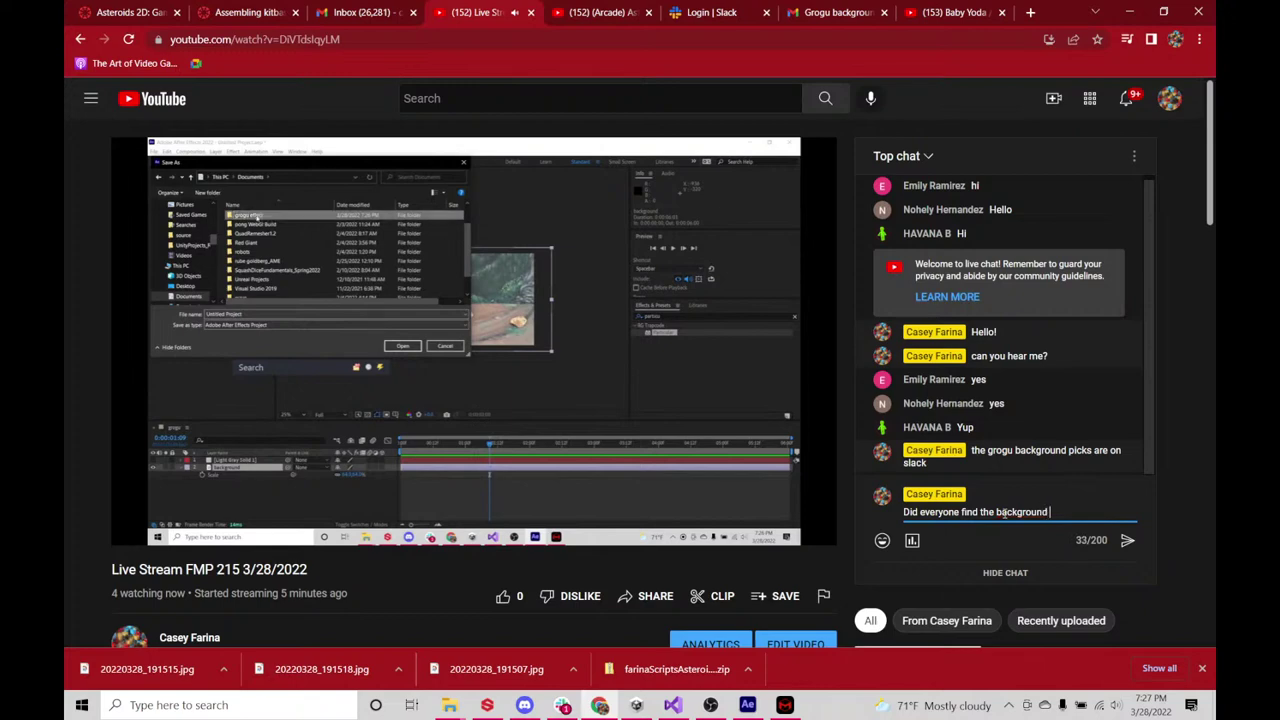
pyautogui.write('pictures on s')
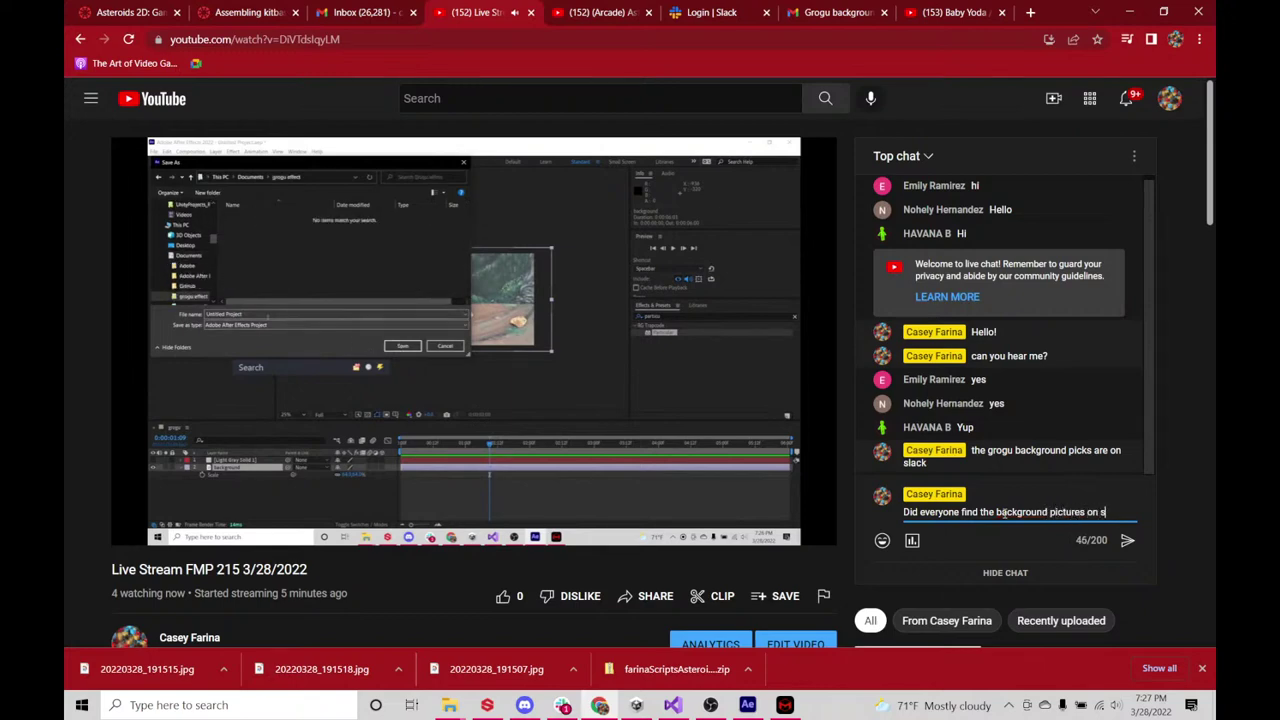
pyautogui.write('lack?')
pyautogui.press('Return')
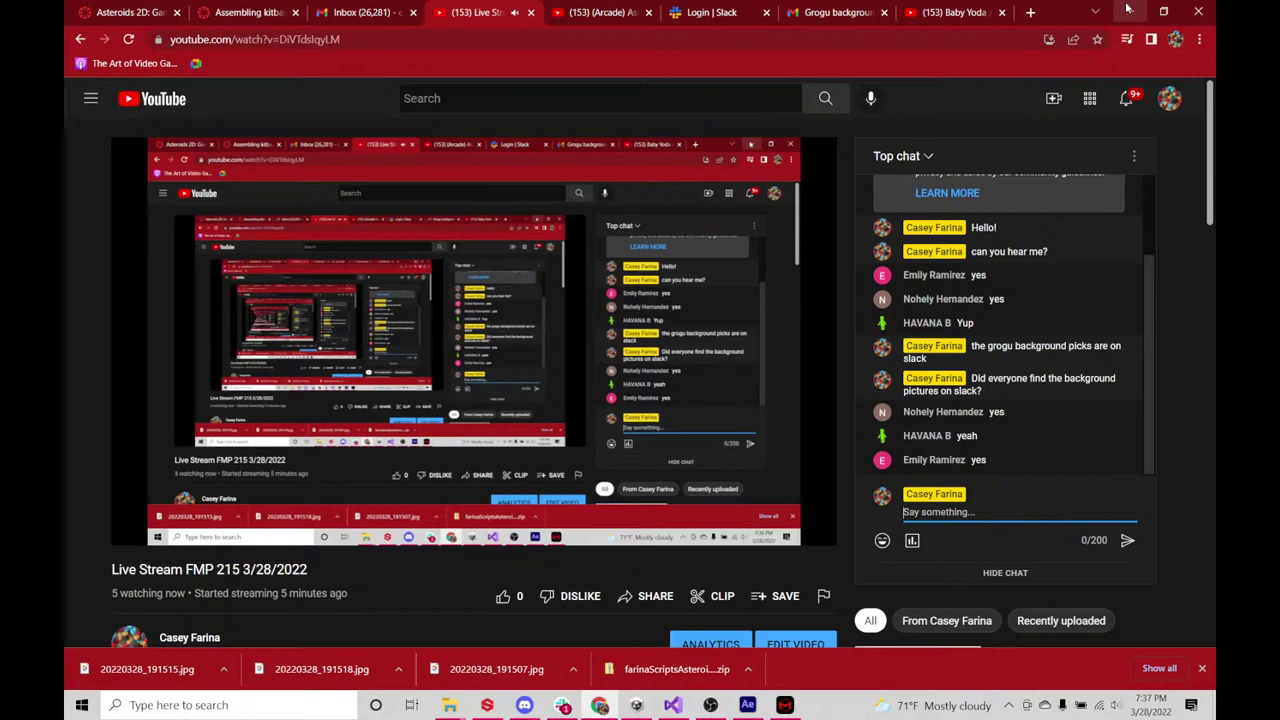
# - Return to After Effects, deselect the background layer, and show the project's list of items
pyautogui.click(1127, 9)
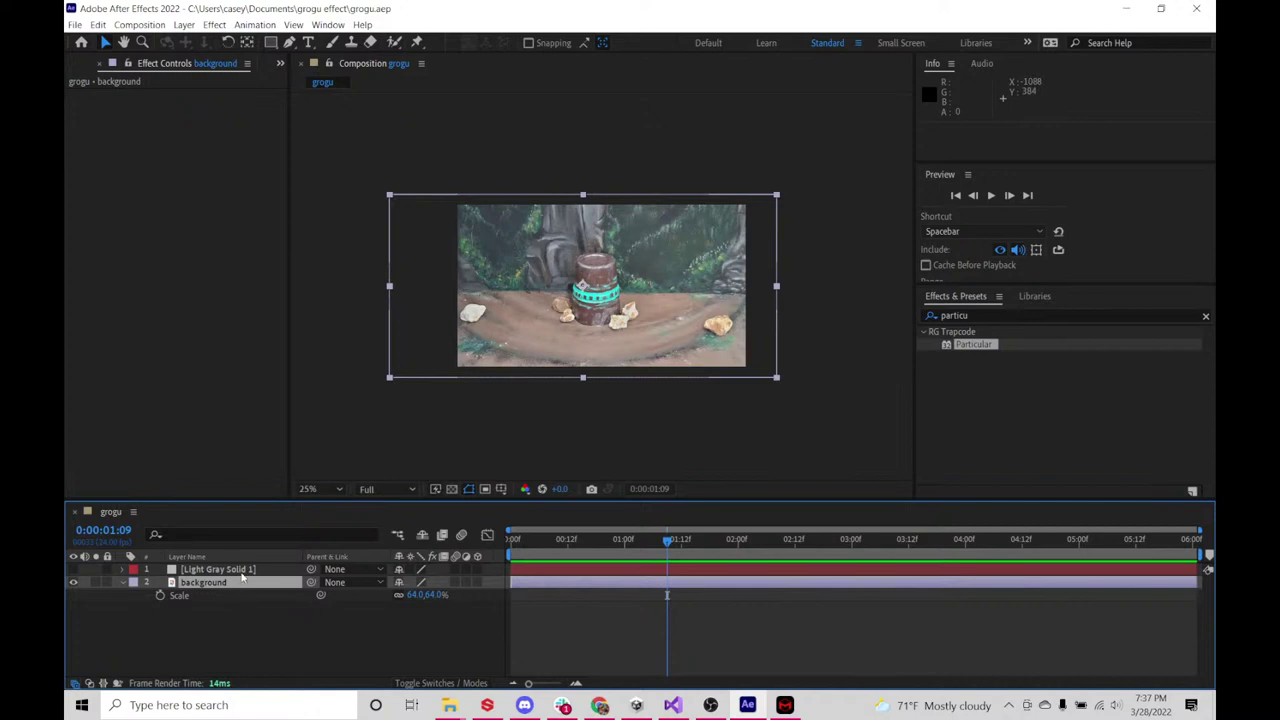
pyautogui.click(262, 619)
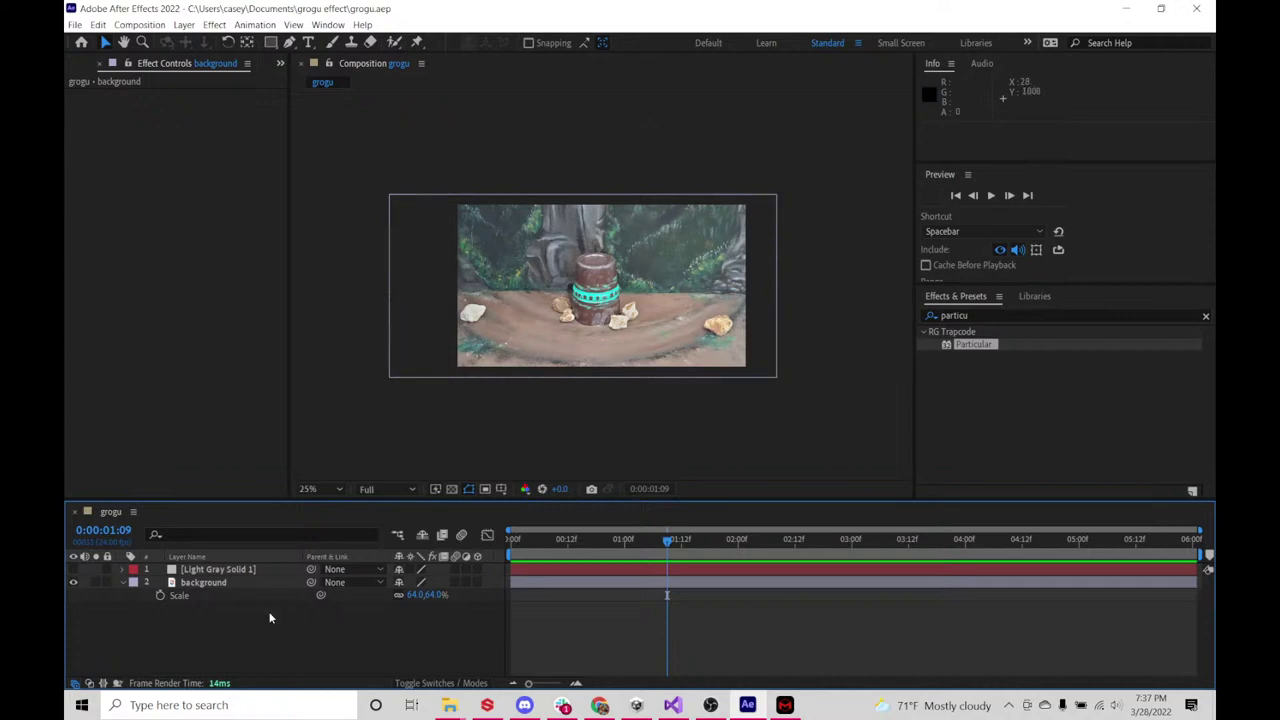
pyautogui.click(73, 66)
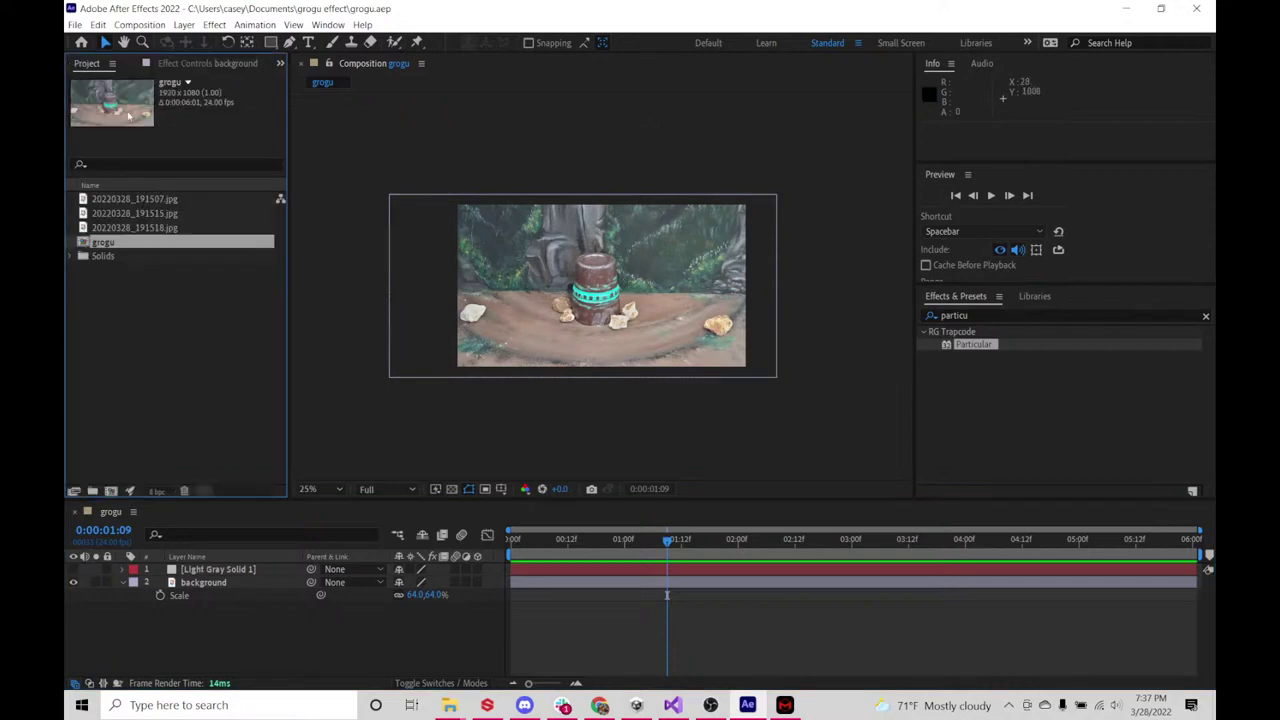
# - Start a new composition with its aspect ratio lock switched off
pyautogui.click(139, 24)
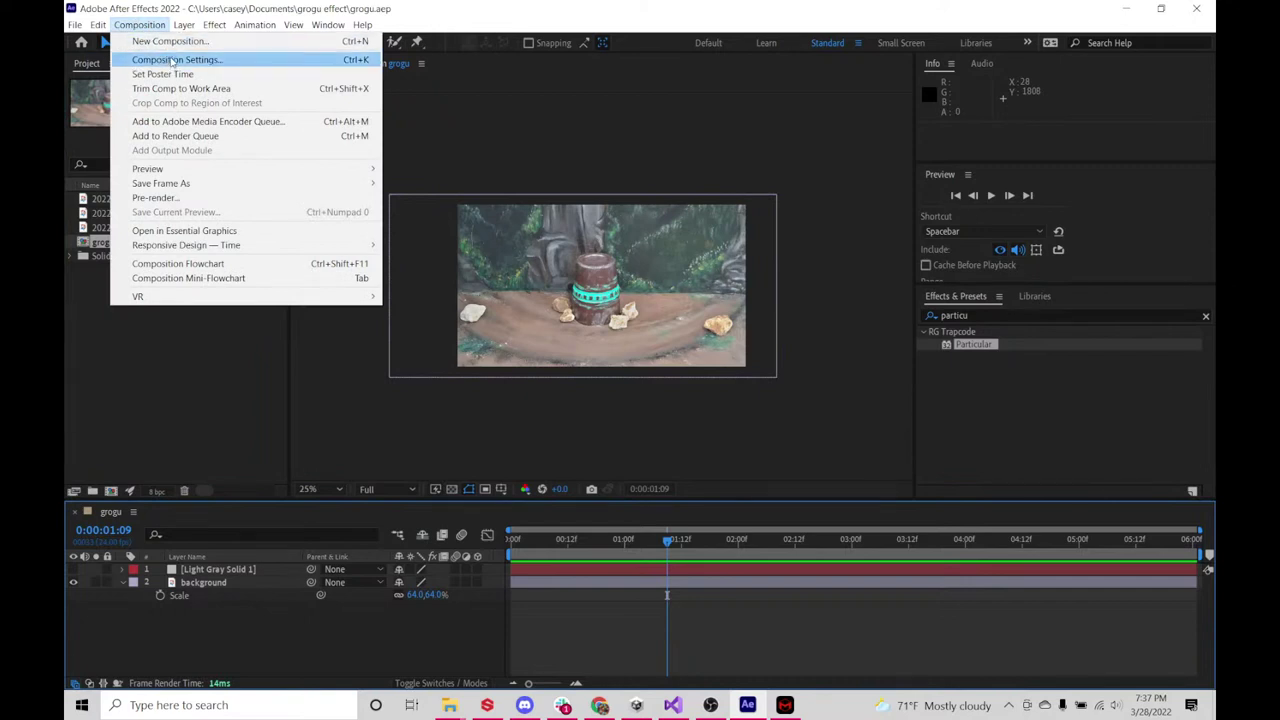
pyautogui.click(172, 45)
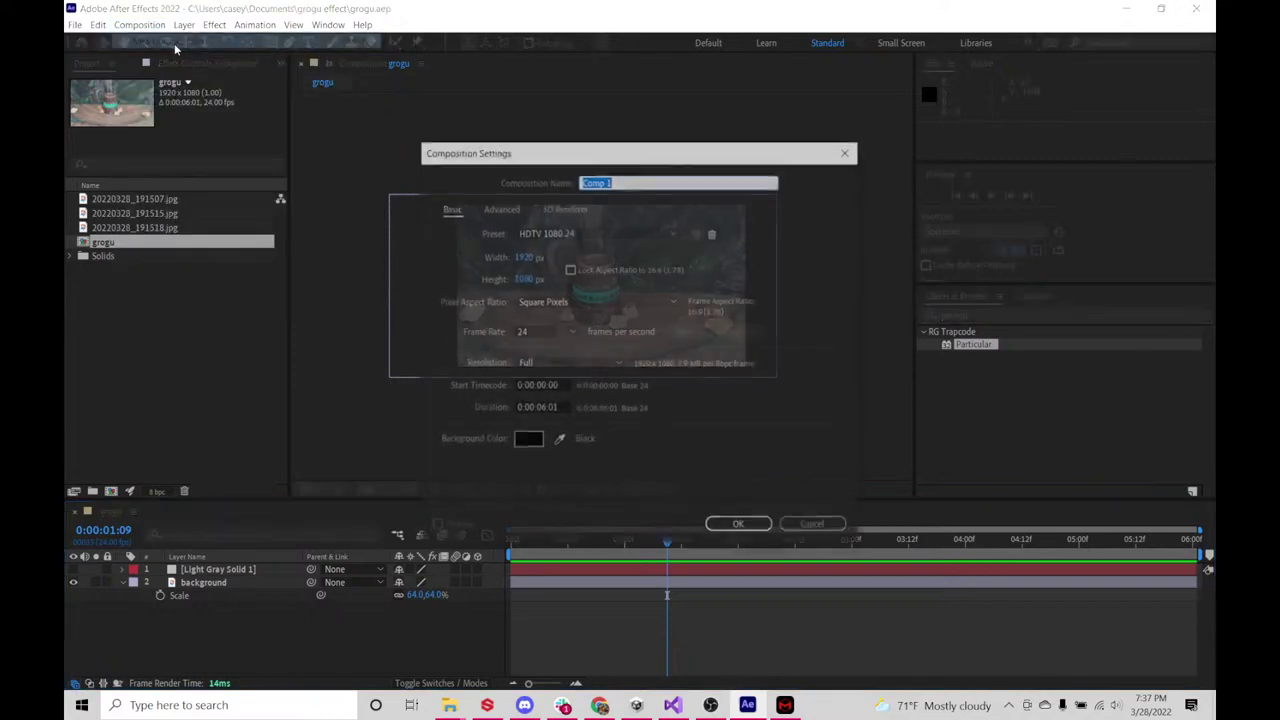
pyautogui.click(571, 269)
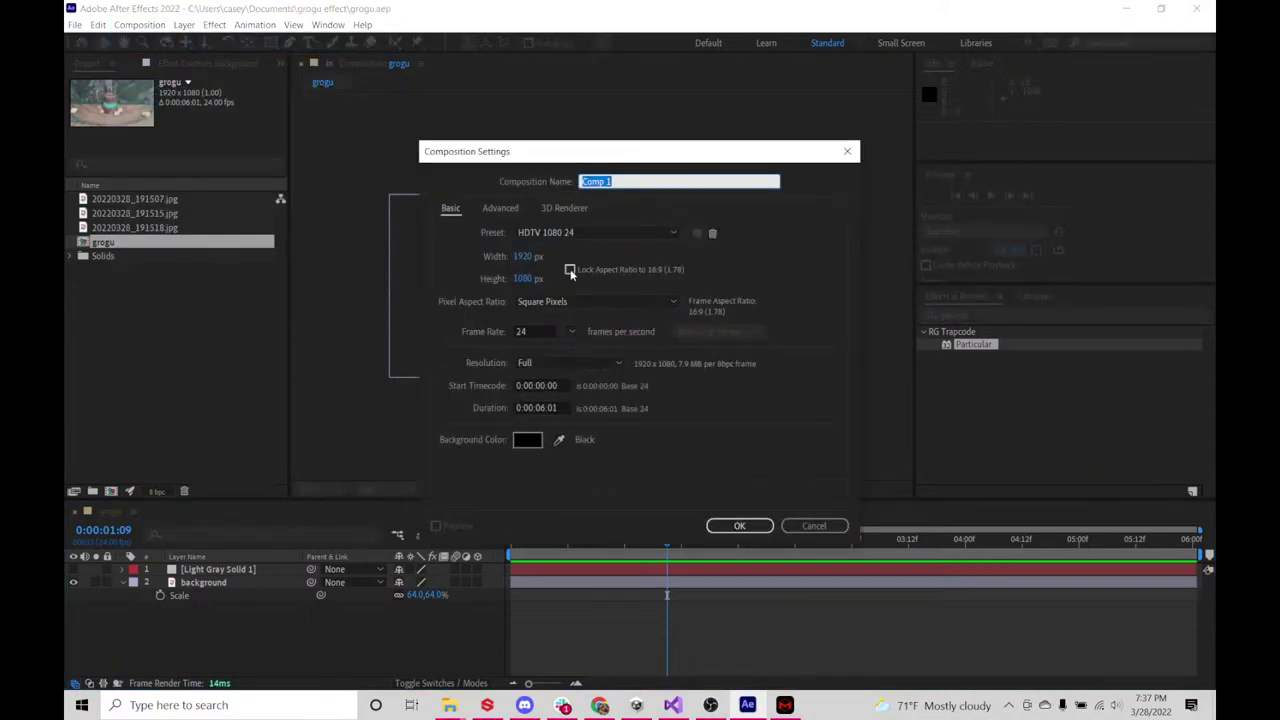
# - Set the new composition's width to 2000 px and its height to 500 px
pyautogui.click(524, 258)
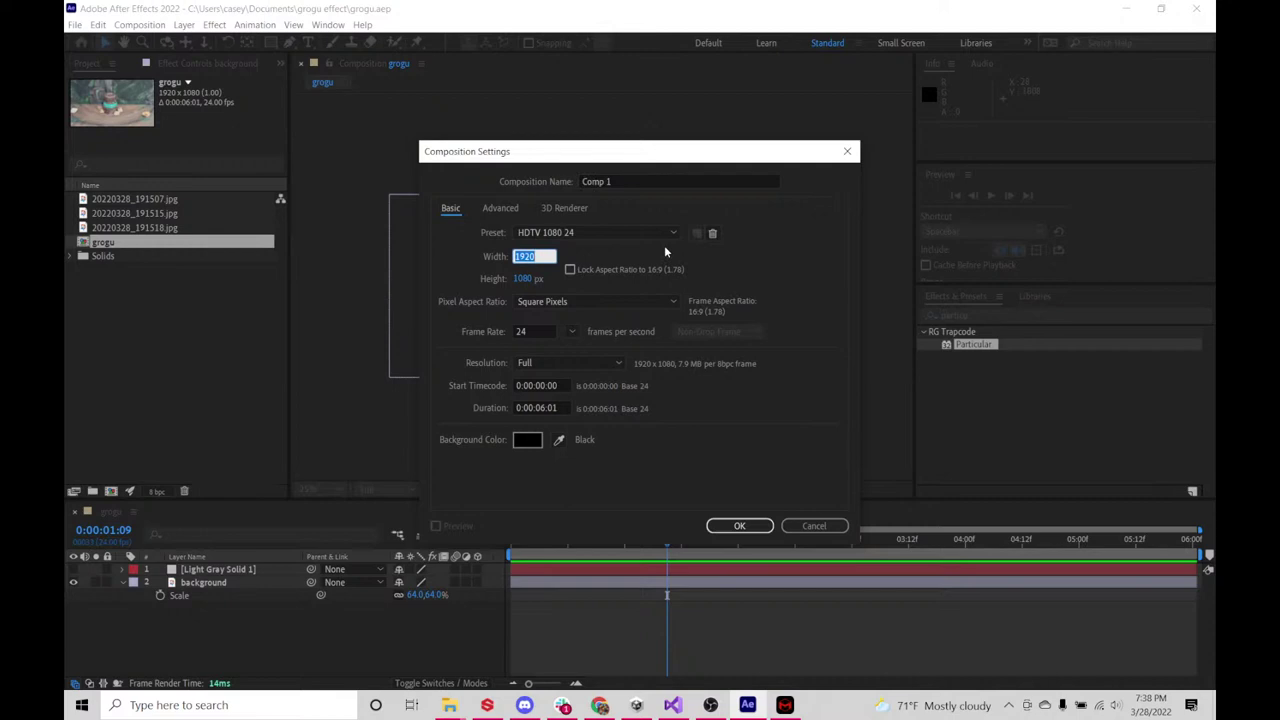
pyautogui.write('200')
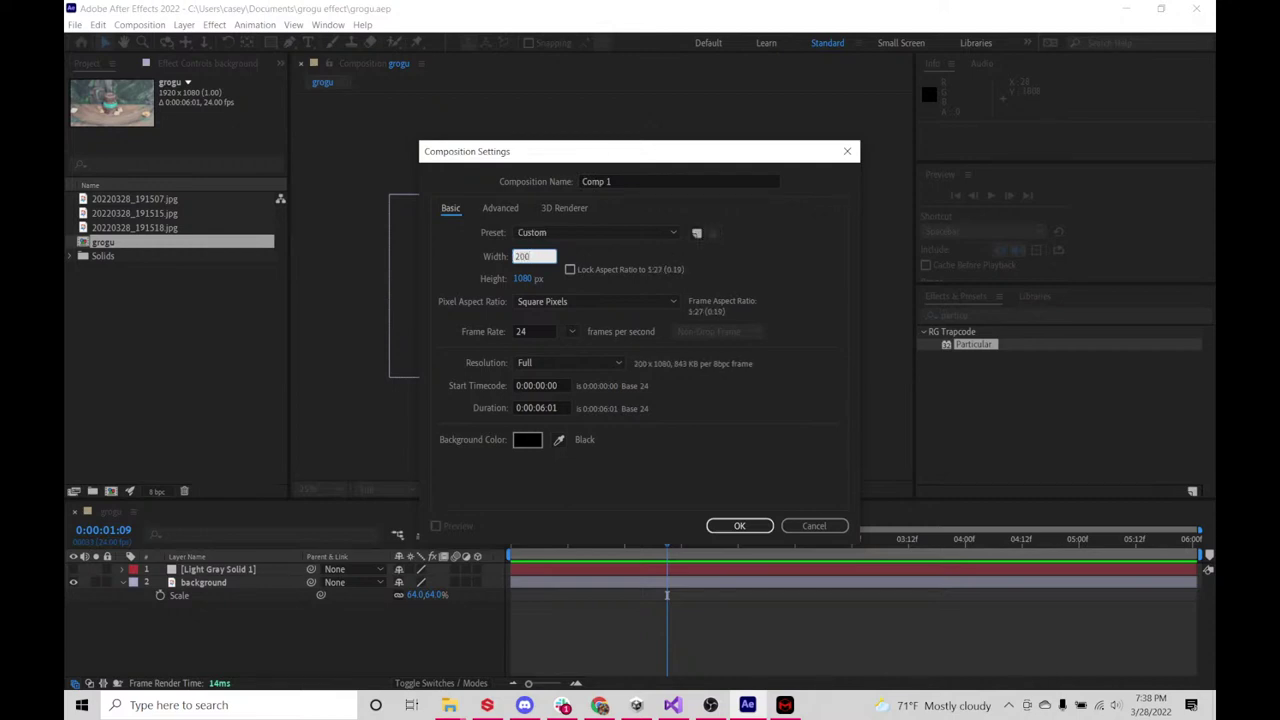
pyautogui.write('0')
pyautogui.click(524, 278)
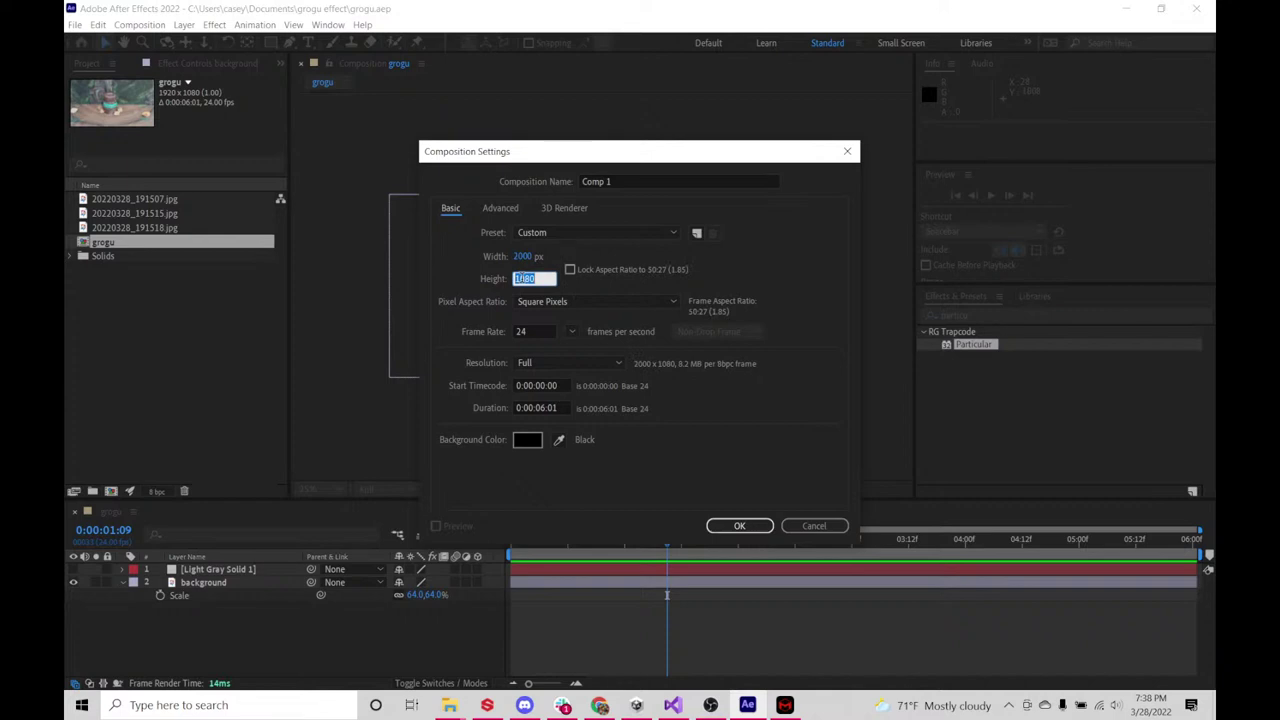
pyautogui.write('500')
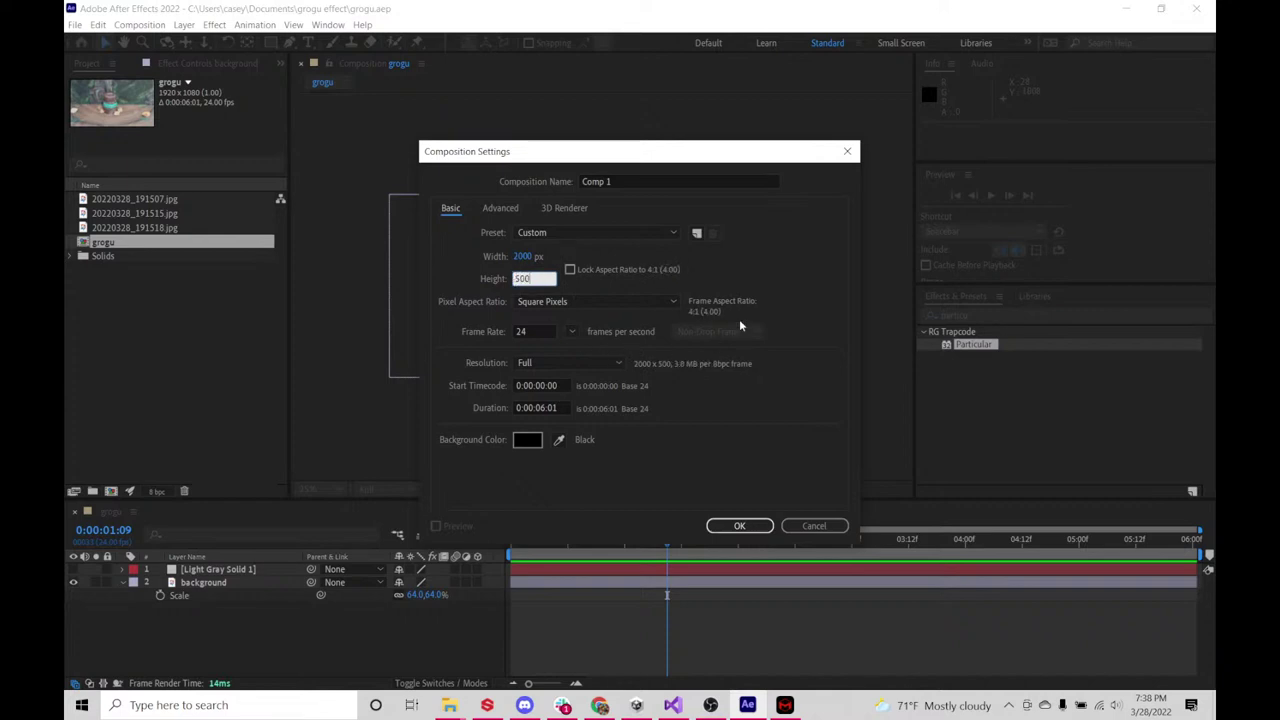
pyautogui.press('Return')
# - Set the new composition's width to 500 px and its height to 200 px
pyautogui.click(522, 256)
pyautogui.write('500')
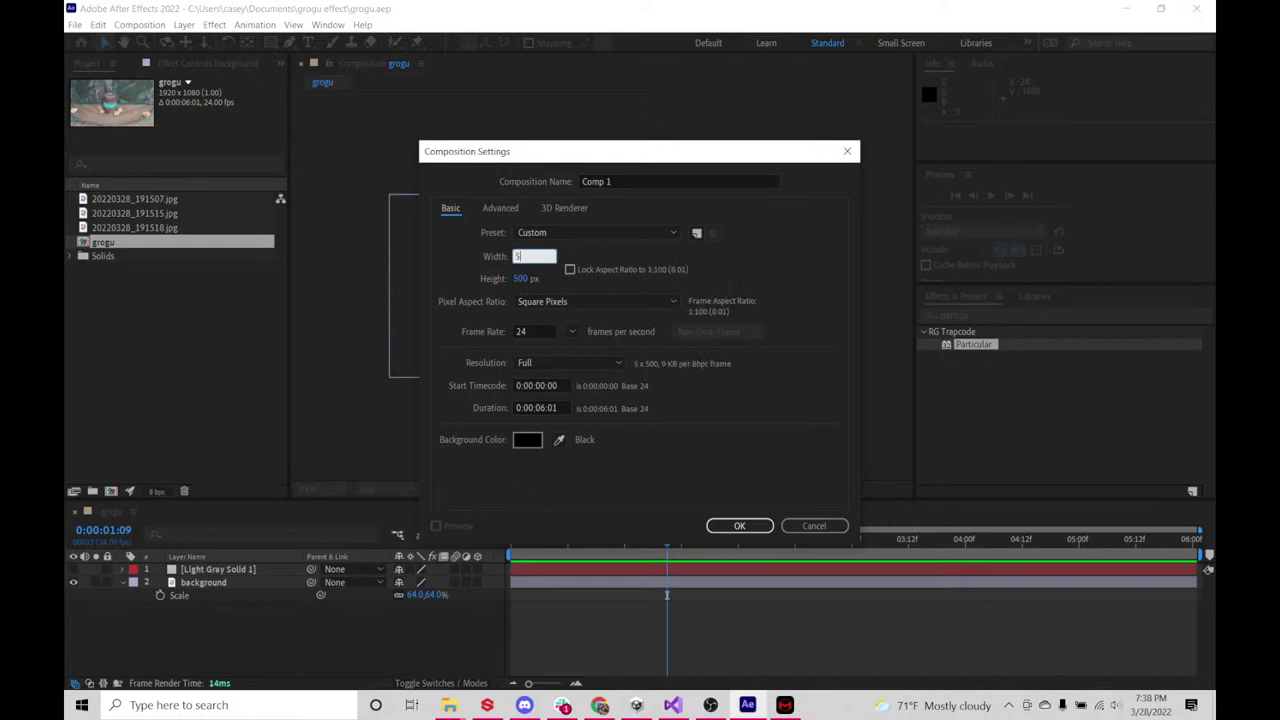
pyautogui.click(521, 274)
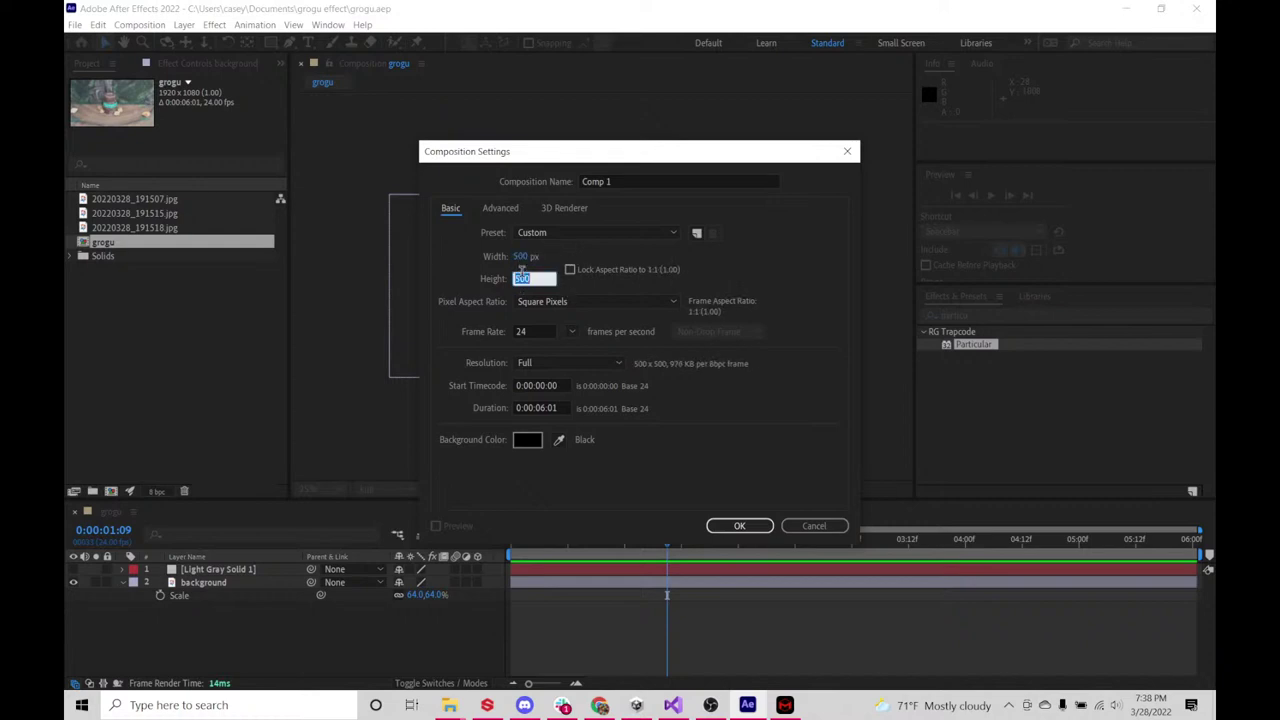
pyautogui.write('200')
# - Set the new composition's duration to 0:00:10:01, name it "blue energy", and create it
pyautogui.click(545, 408)
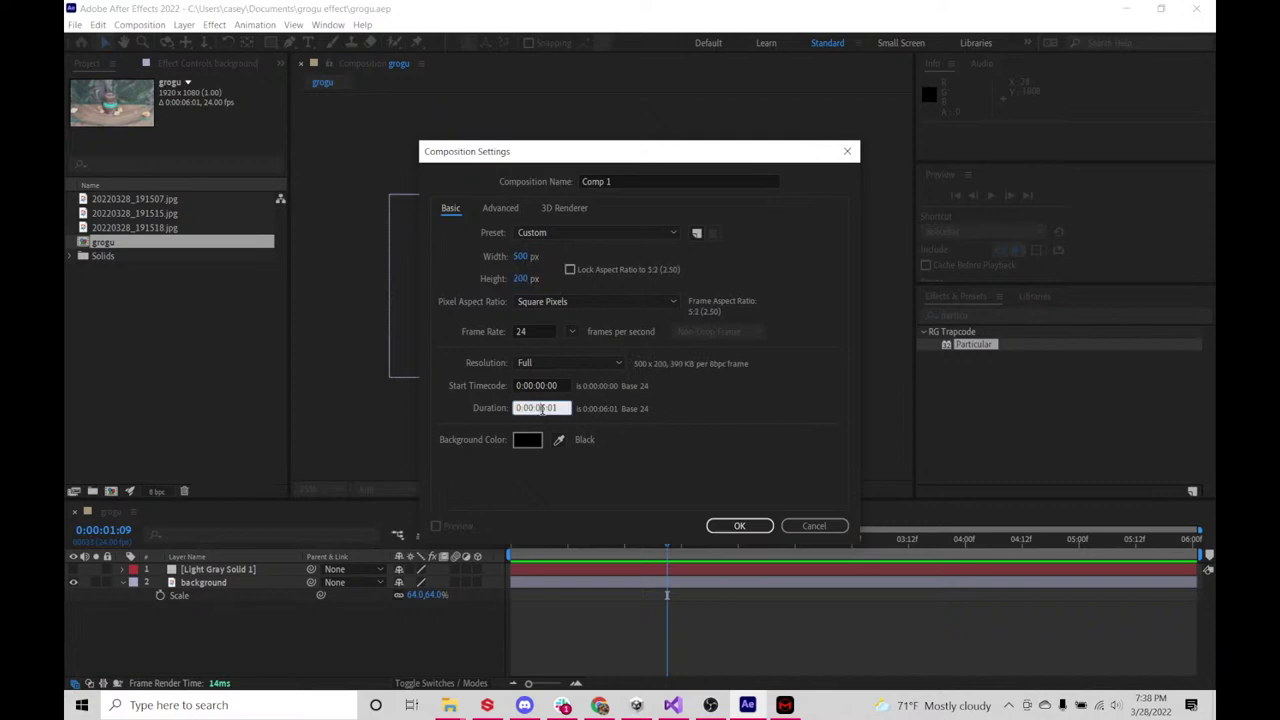
pyautogui.write('1001')
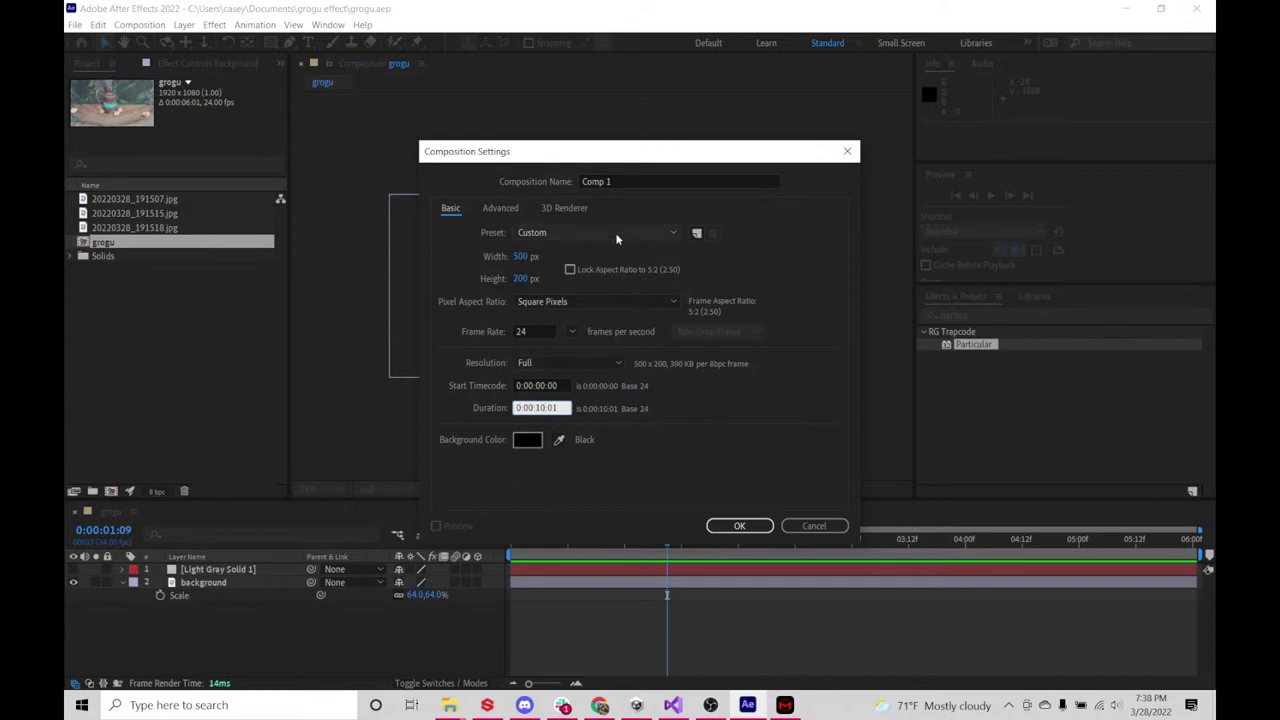
pyautogui.click(614, 182)
pyautogui.write('b')
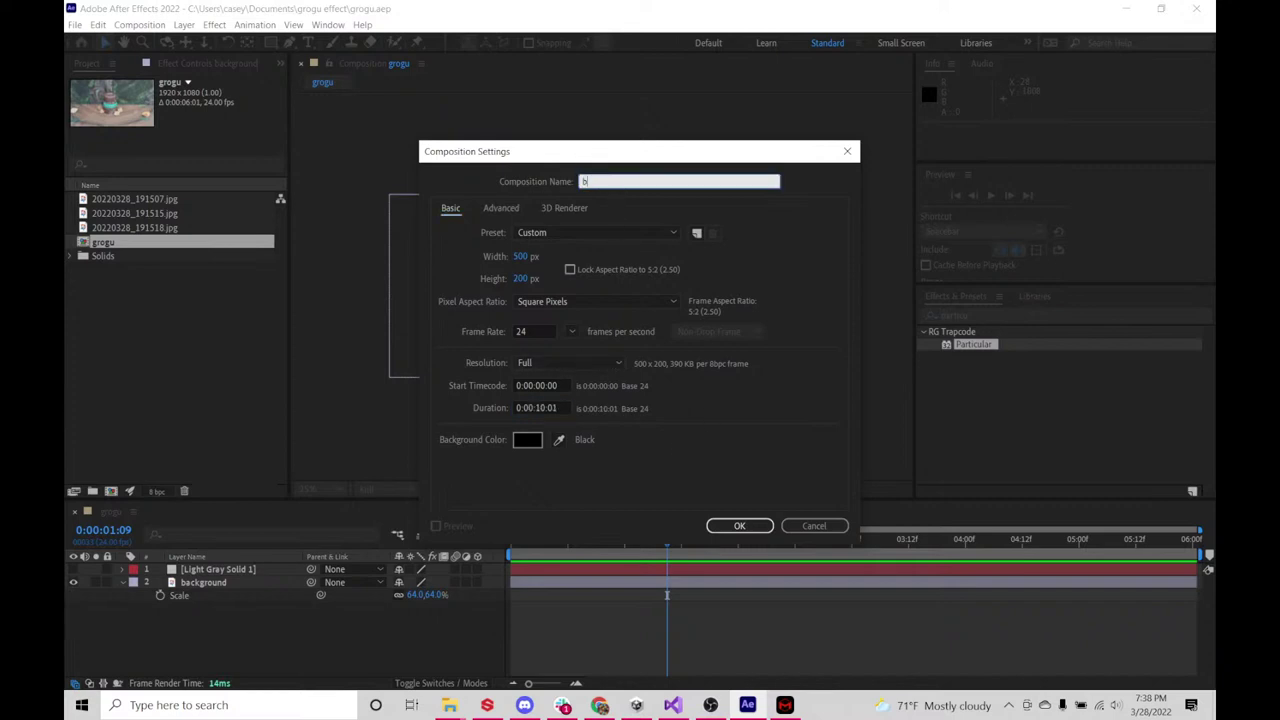
pyautogui.write('lue energy')
pyautogui.click(737, 526)
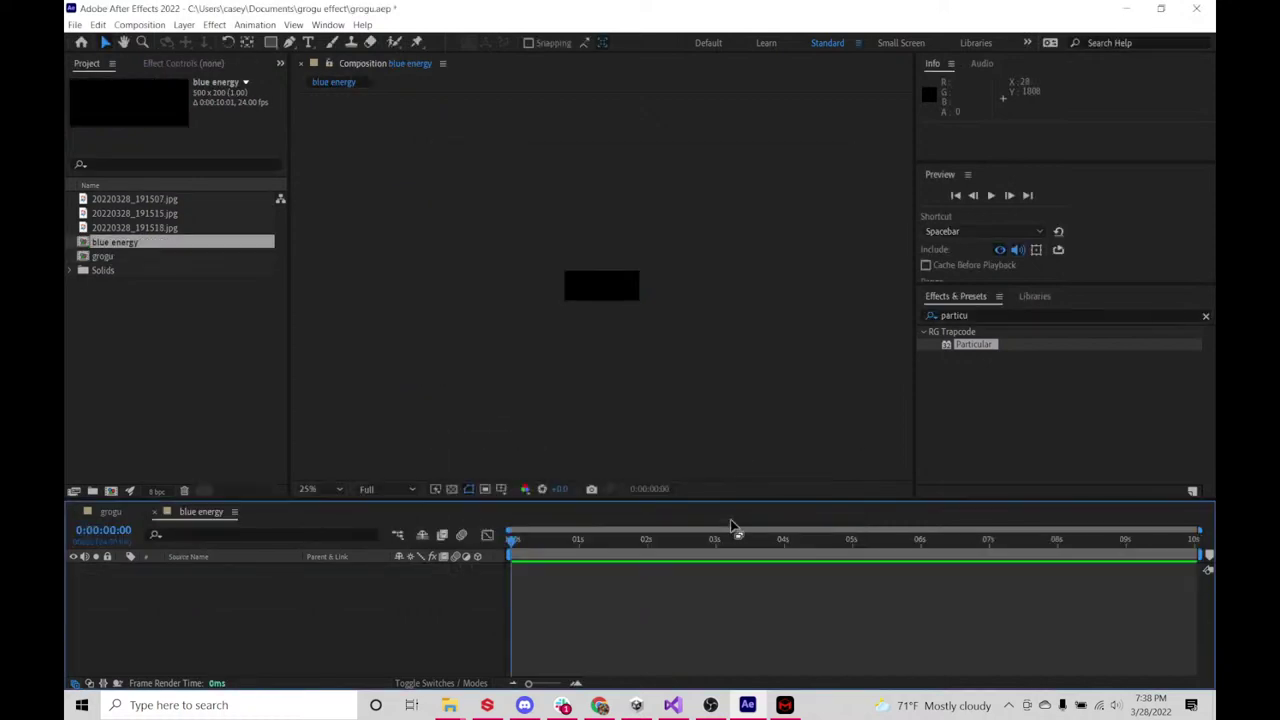
# - Change the blue energy composition's height to 2000 px in its composition settings
pyautogui.click(139, 24)
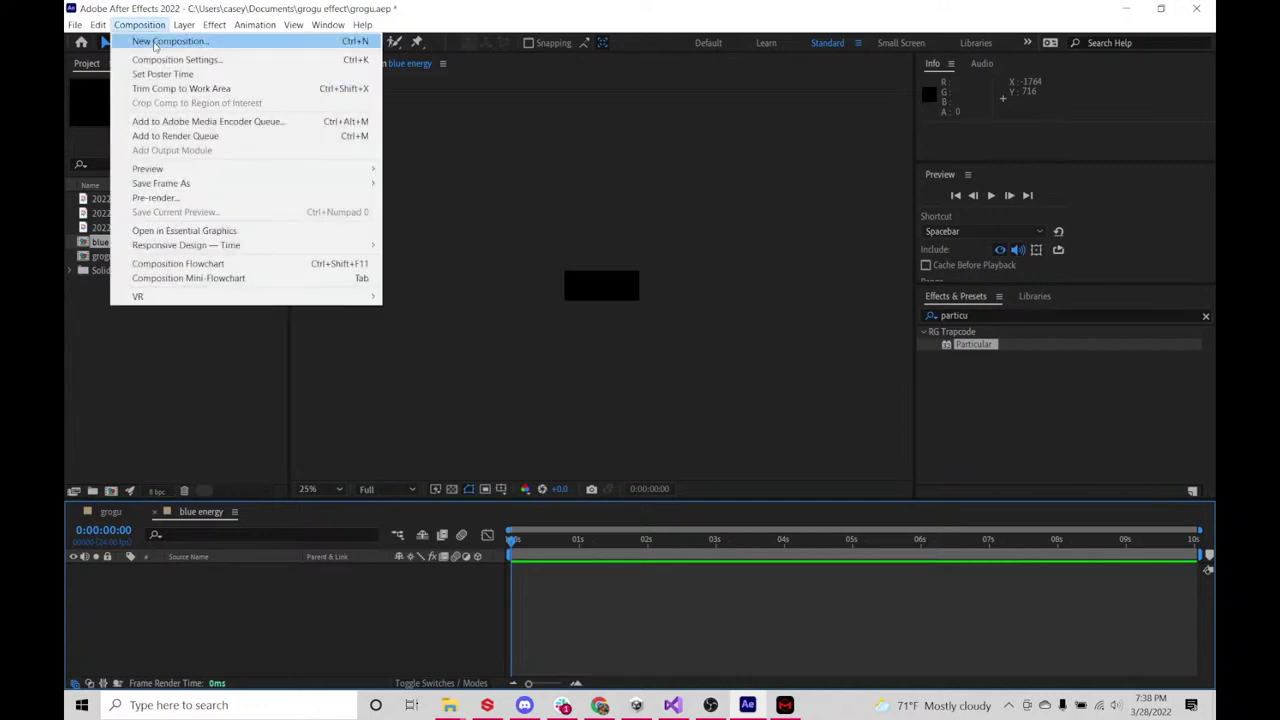
pyautogui.click(160, 58)
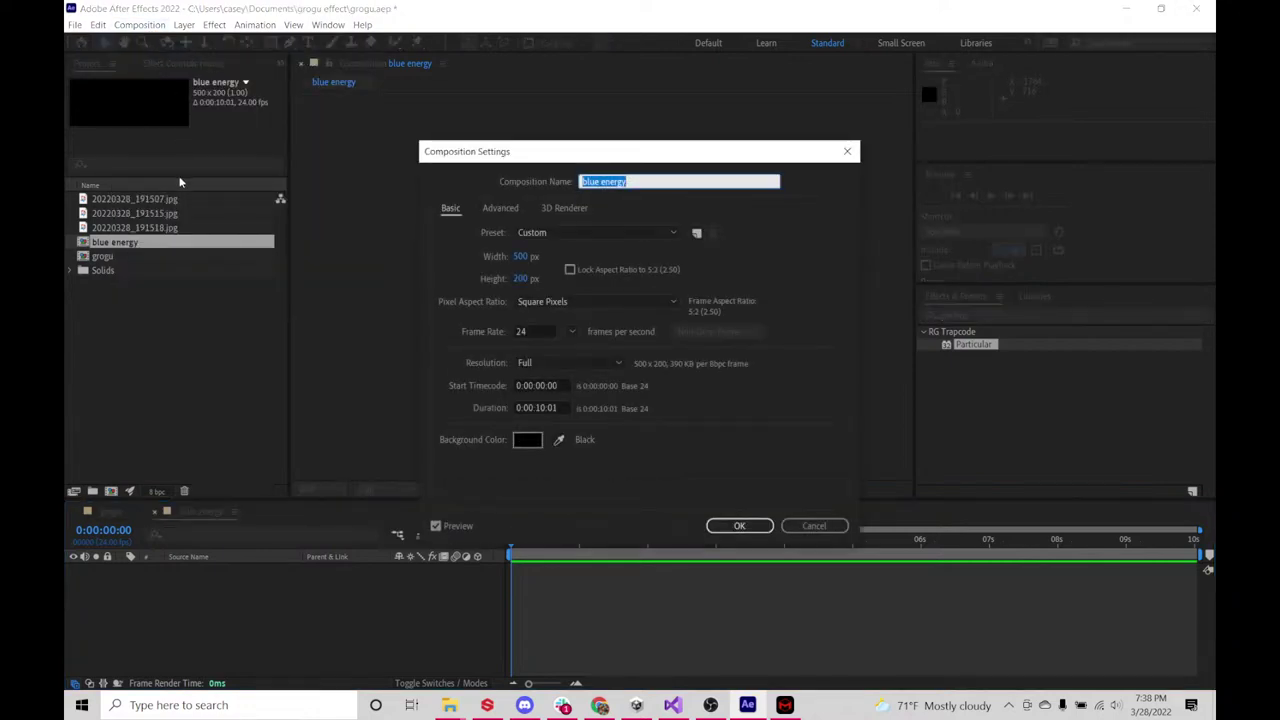
pyautogui.click(530, 278)
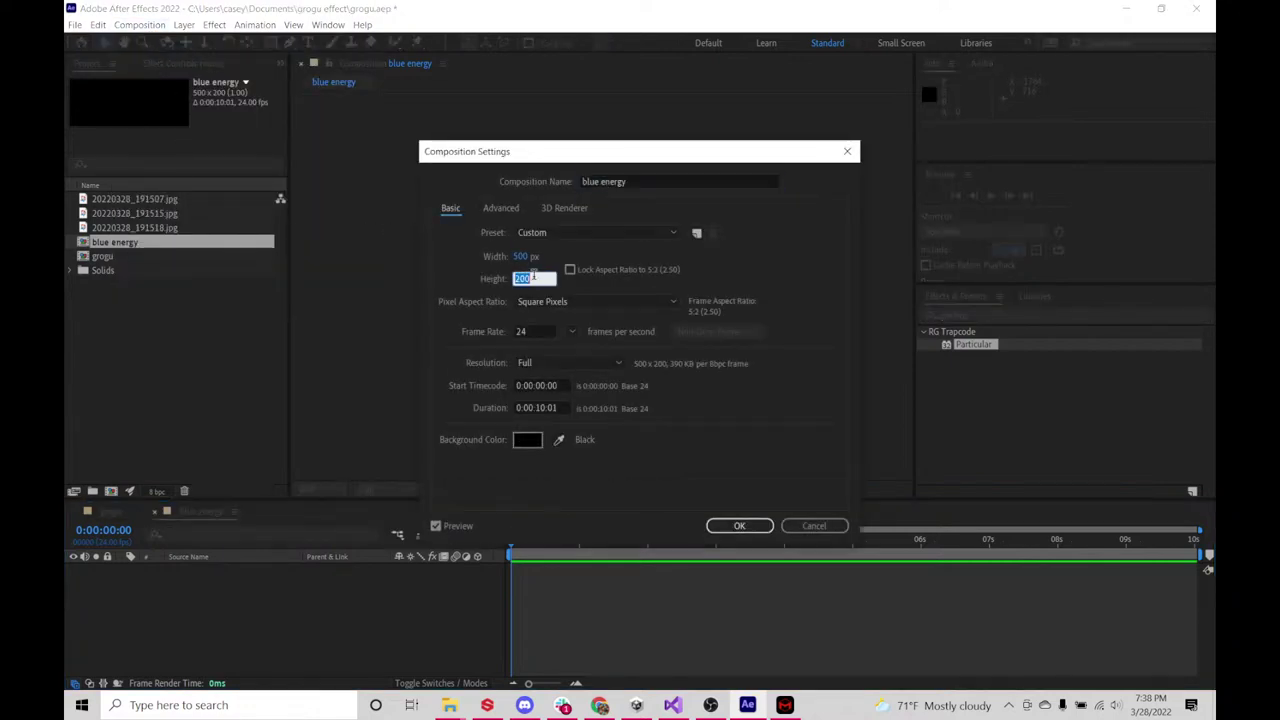
pyautogui.write('2000')
pyautogui.click(738, 526)
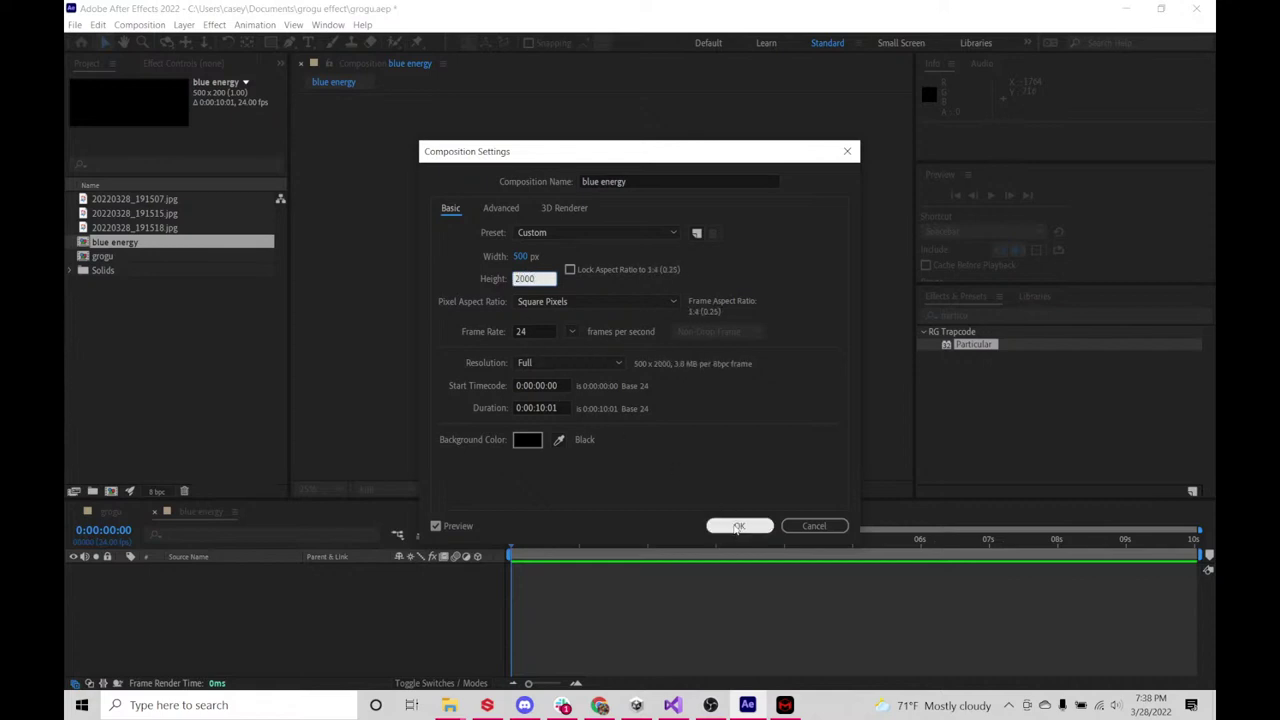
# - Set the blue energy composition's height to 1200 px in its composition settings
pyautogui.press('.')
pyautogui.press('.')
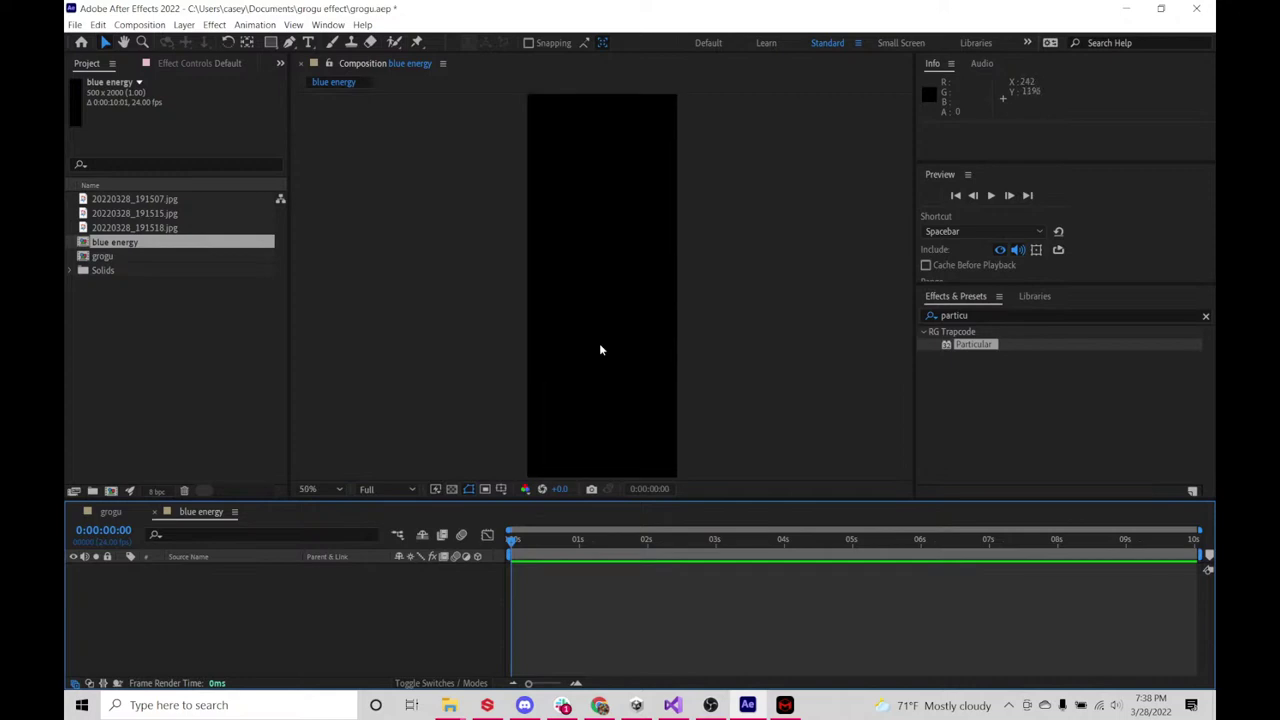
pyautogui.press(',')
pyautogui.press(',')
pyautogui.press('.')
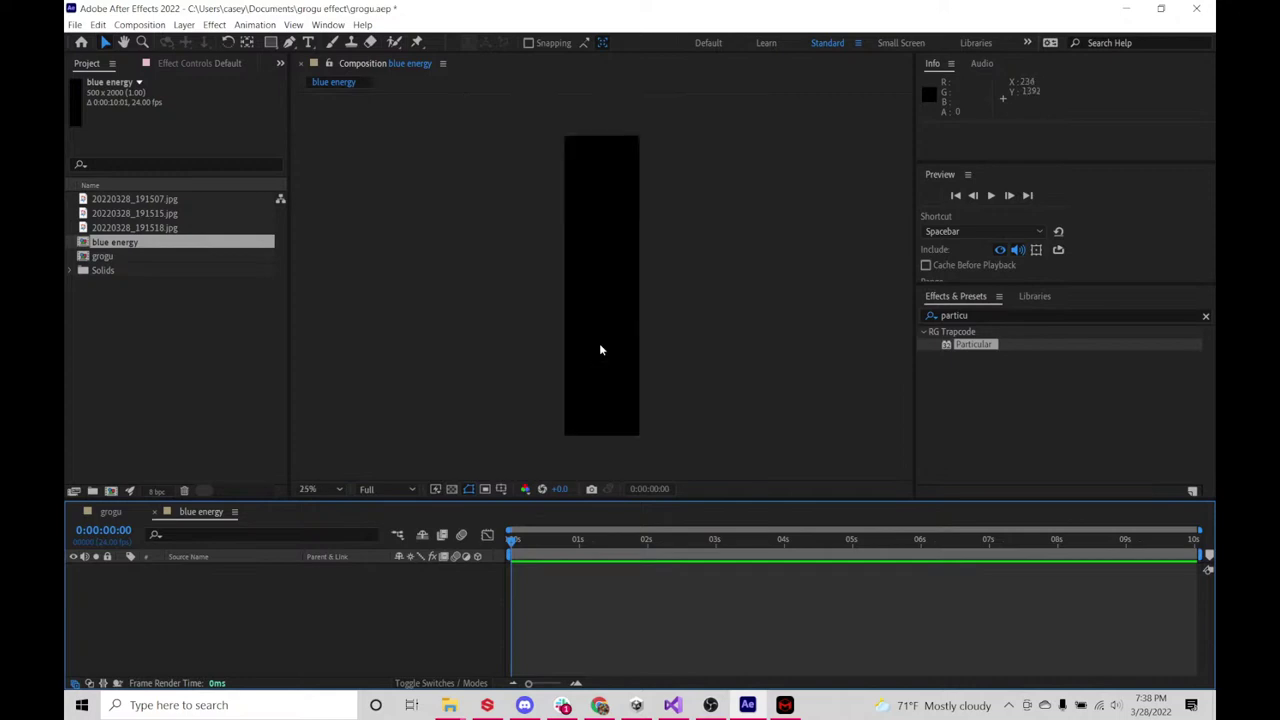
pyautogui.click(139, 24)
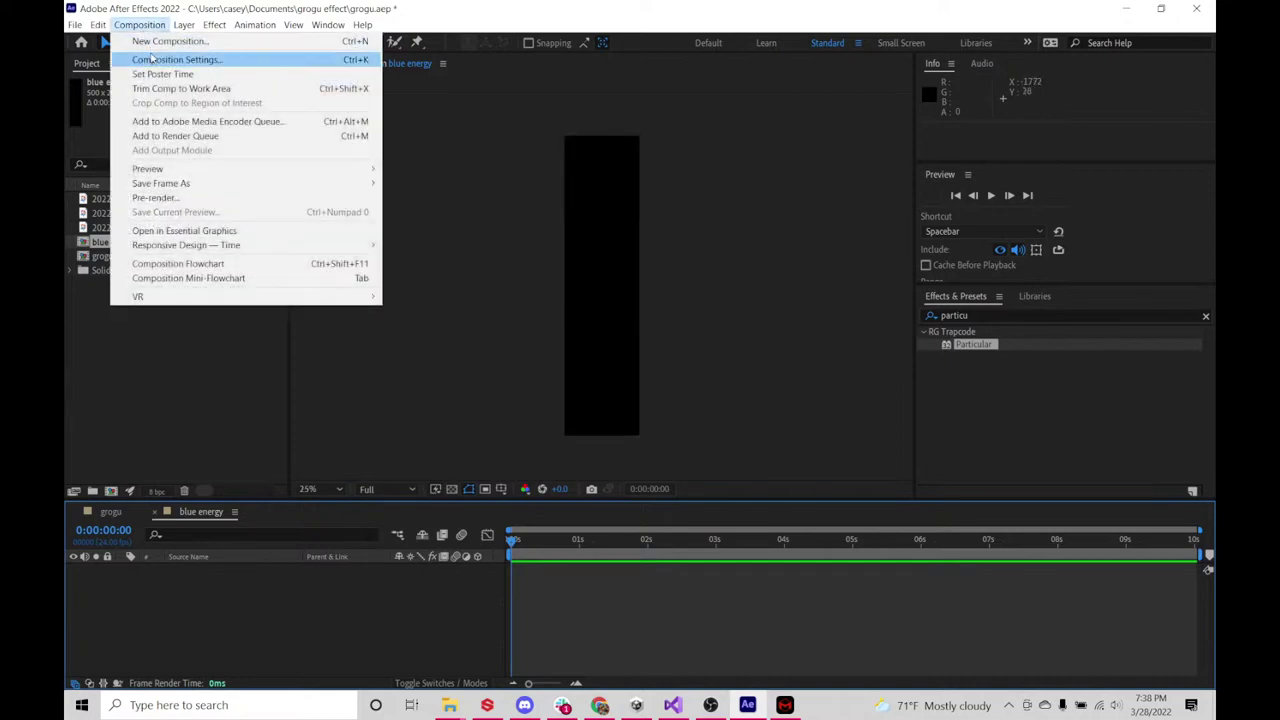
pyautogui.click(160, 59)
pyautogui.click(528, 278)
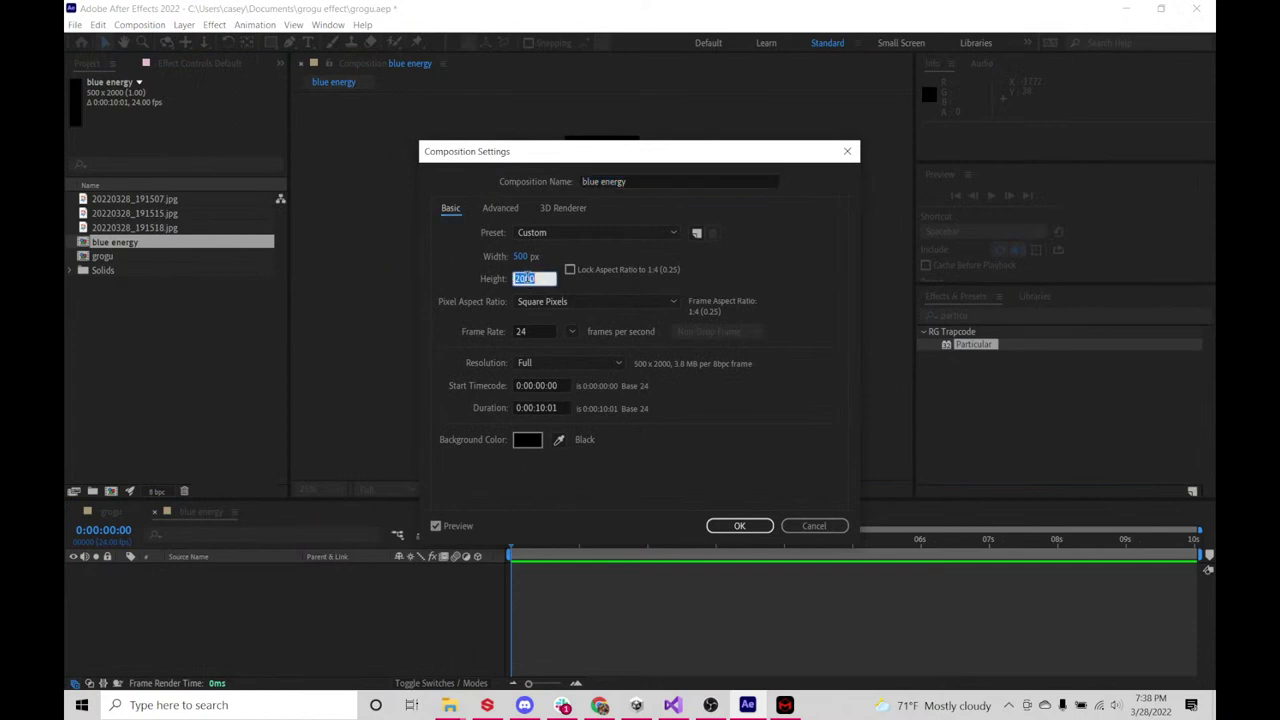
pyautogui.write('4')
pyautogui.hotkey('ctrl', 'a')
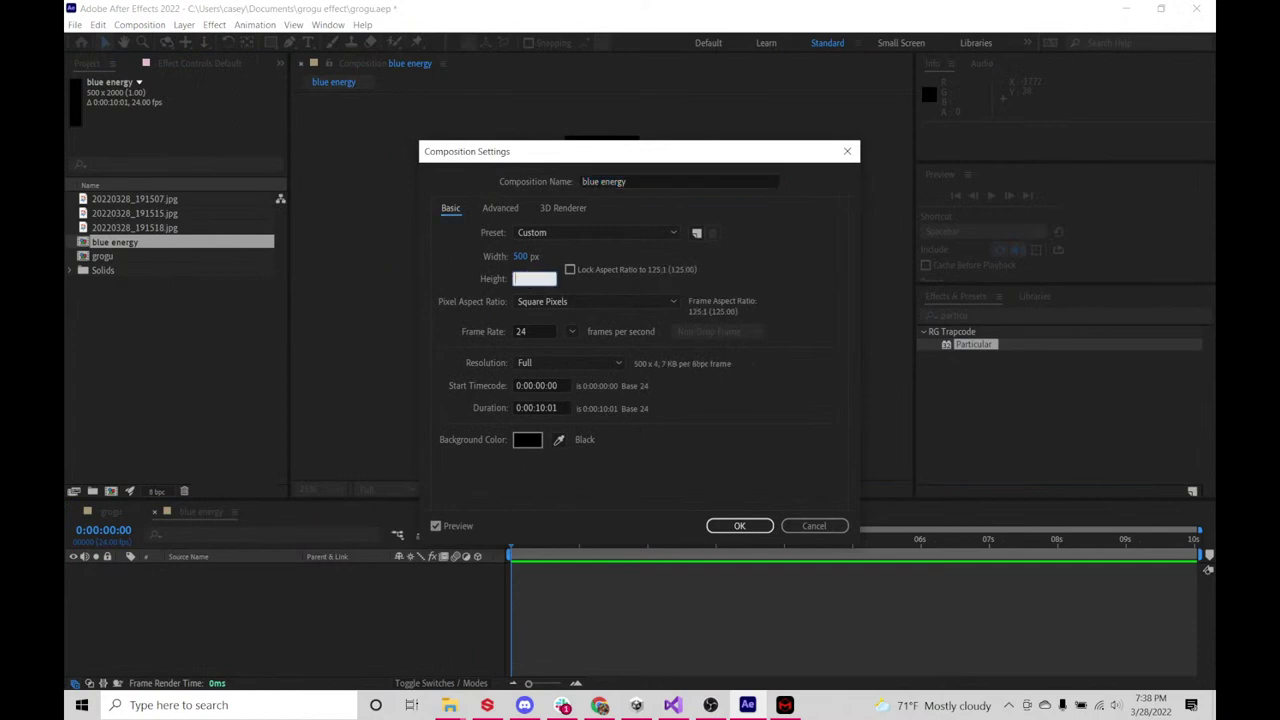
pyautogui.write('1200')
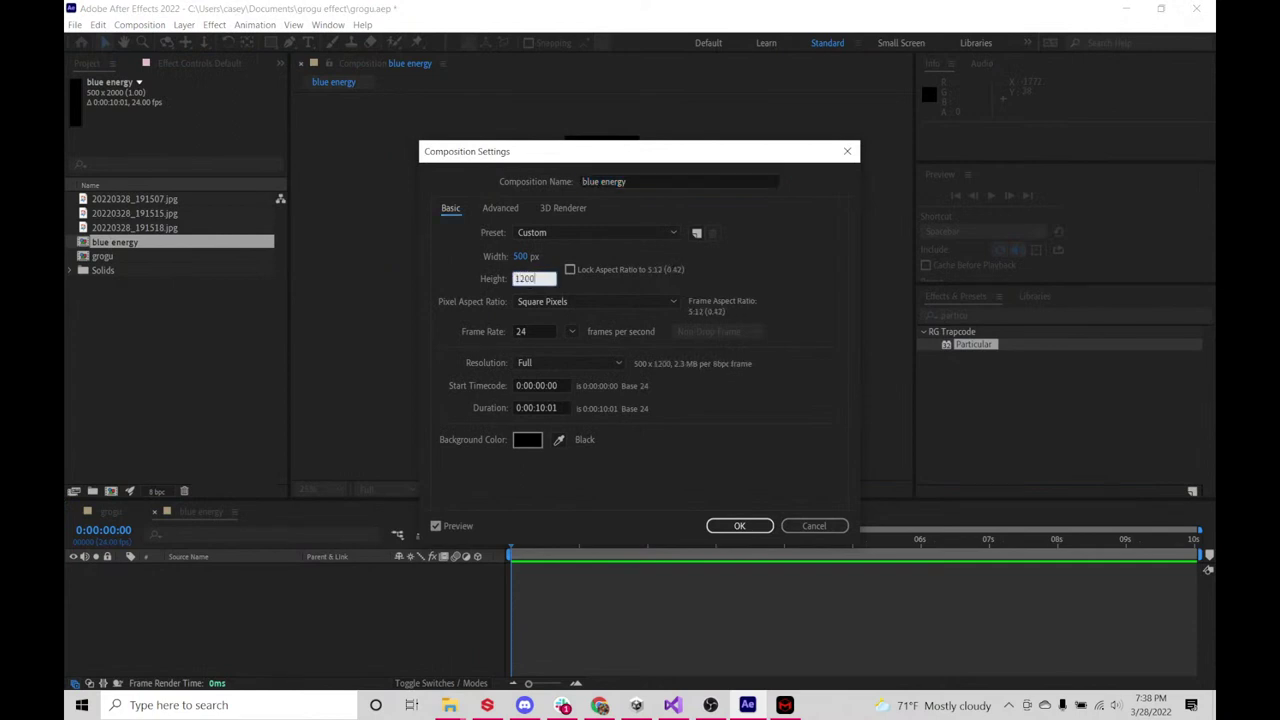
pyautogui.click(740, 526)
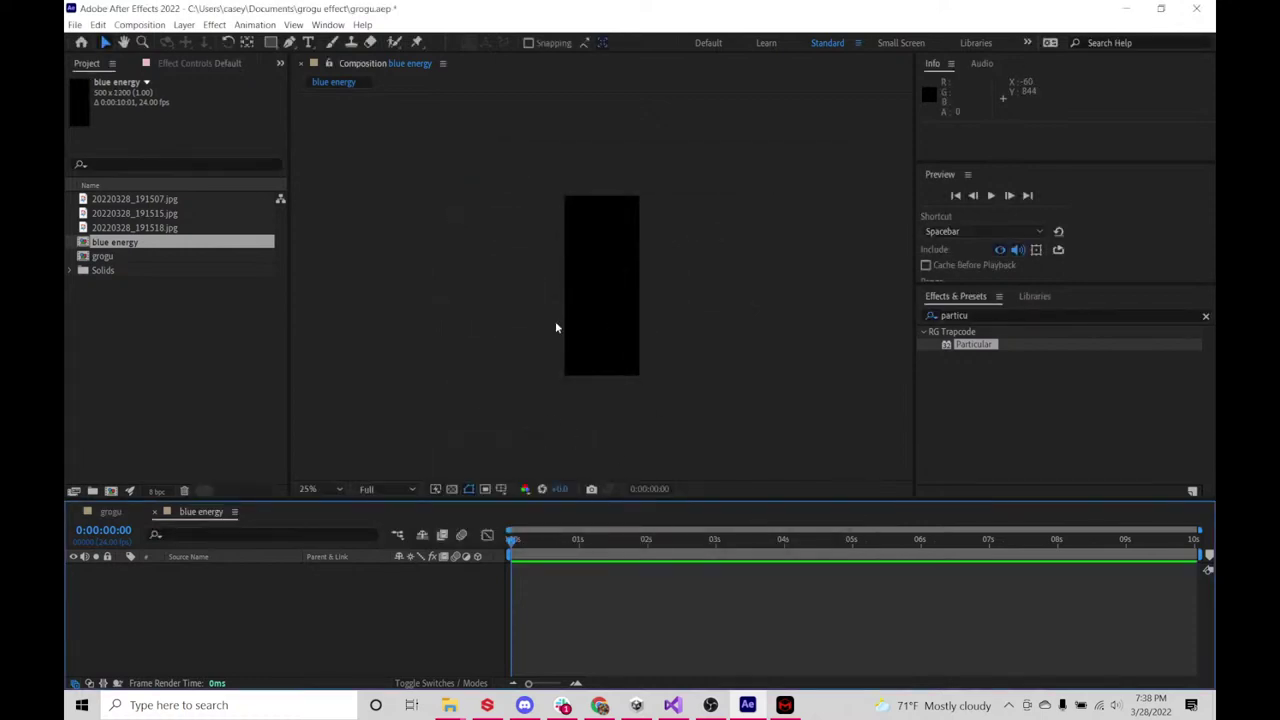
pyautogui.press('.')
pyautogui.press('.')
pyautogui.press(',')
pyautogui.press(',')
pyautogui.click(110, 512)
pyautogui.click(192, 512)
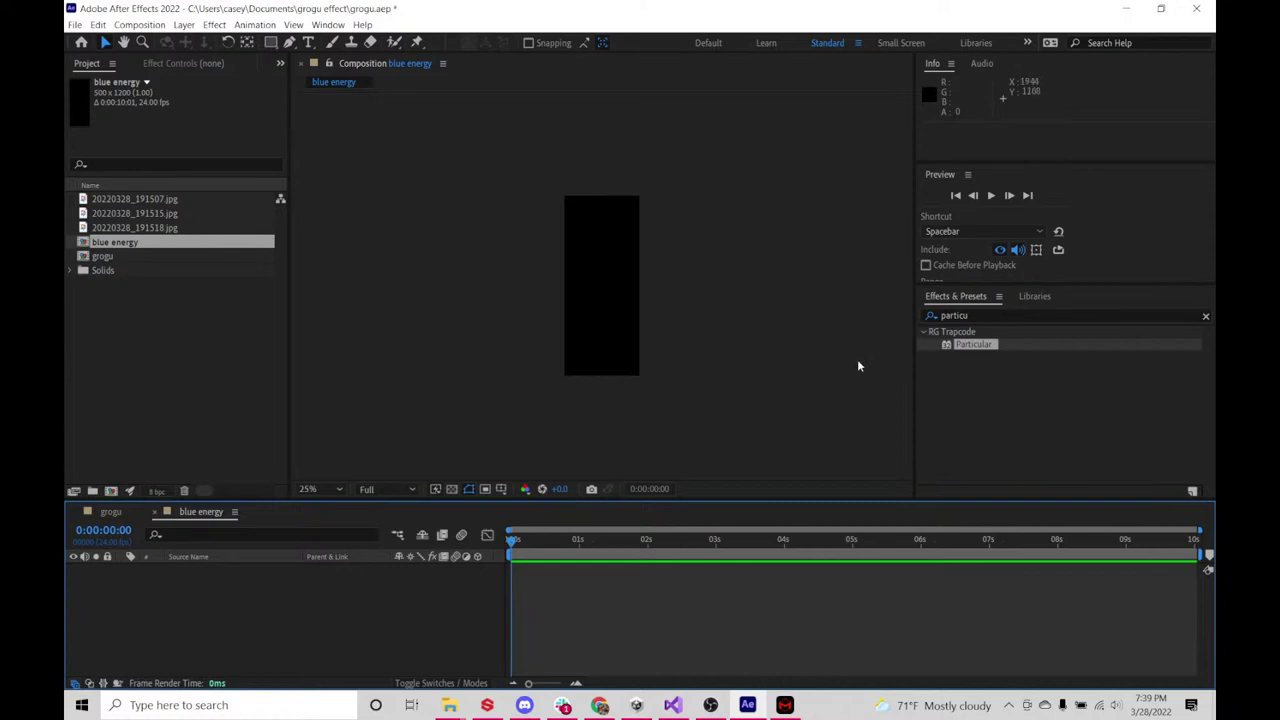
# - Clear the search term for effects and presets
pyautogui.click(957, 315)
pyautogui.press('BackSpace')
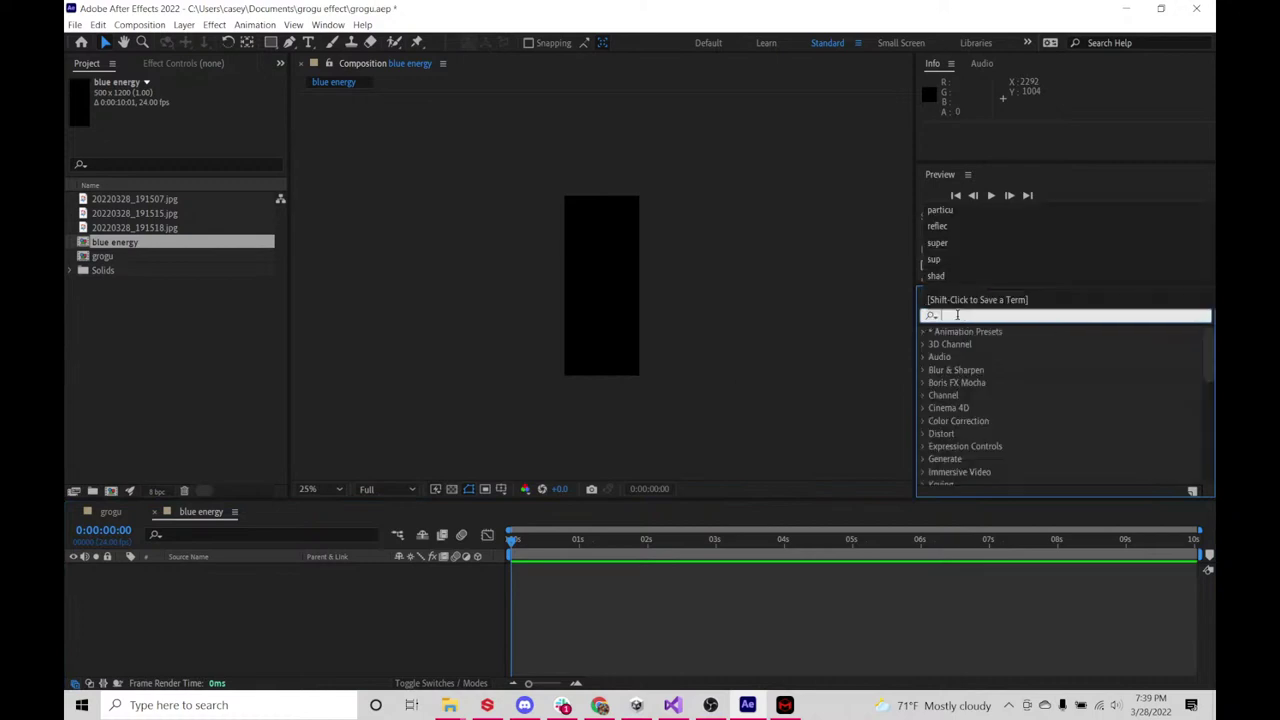
pyautogui.click(1025, 157)
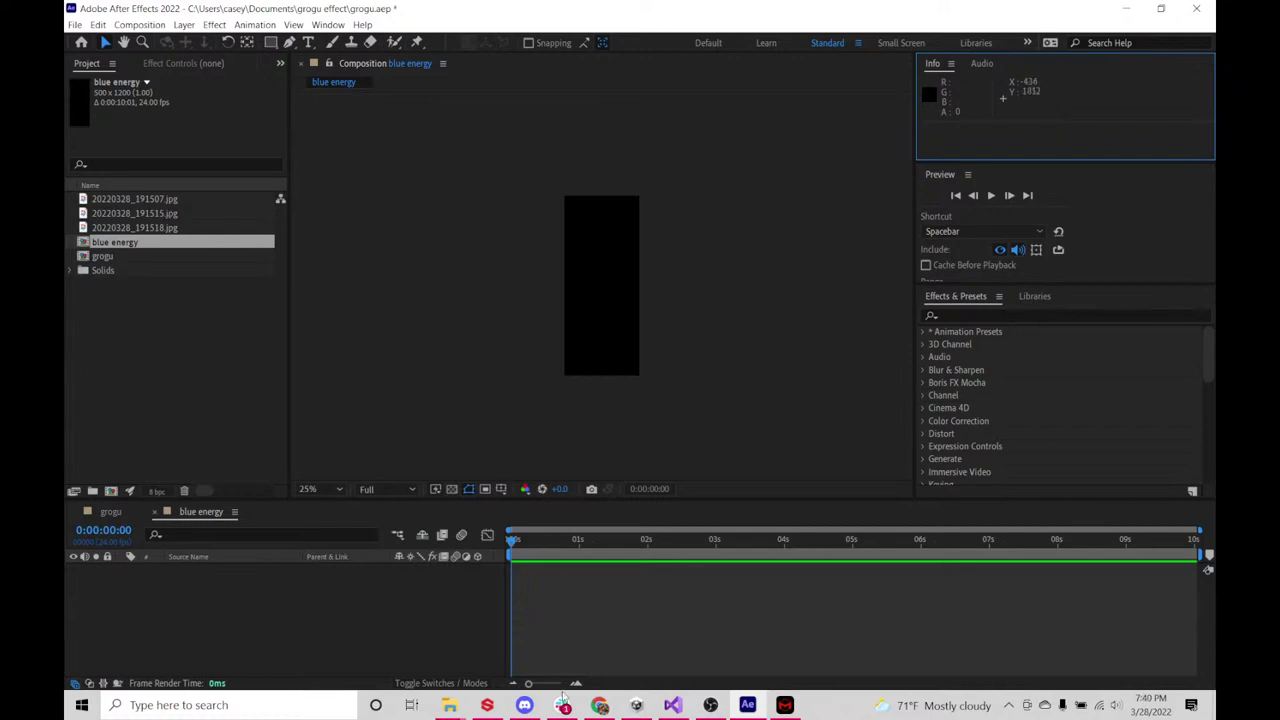
# - Check the live stream and its chat in the browser, and return to After Effects
pyautogui.moveTo(563, 705)
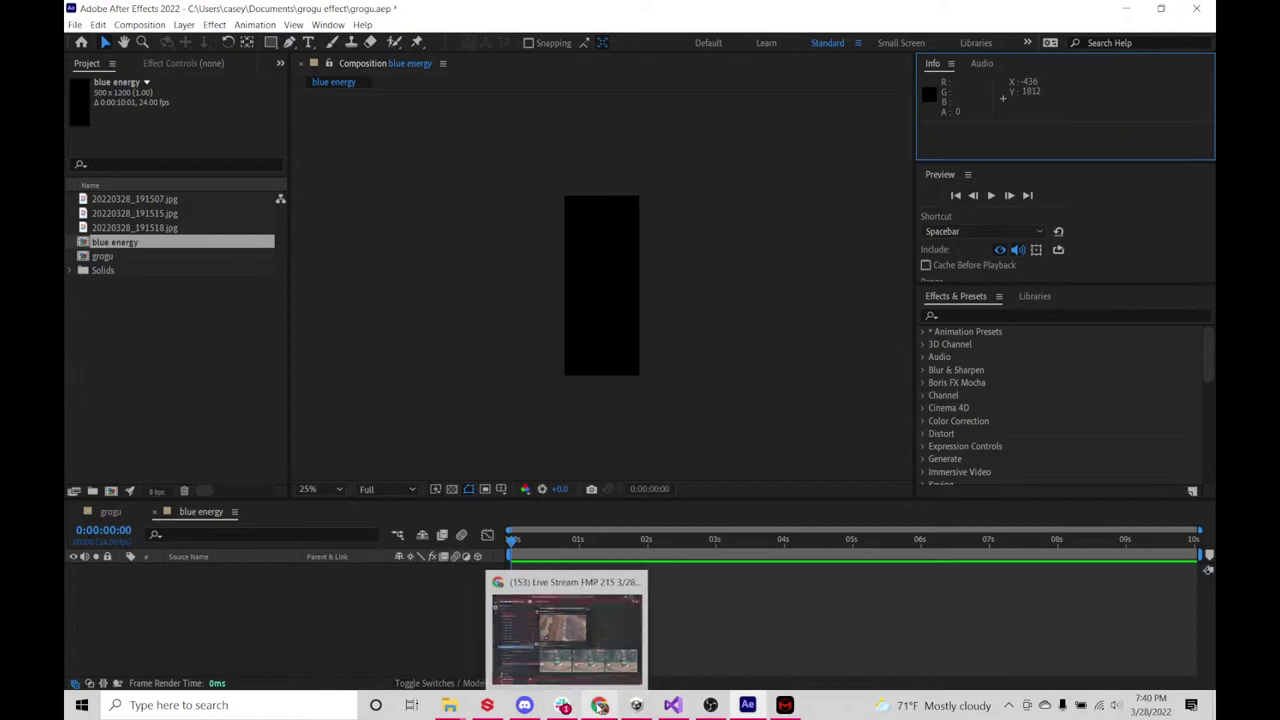
pyautogui.click(601, 671)
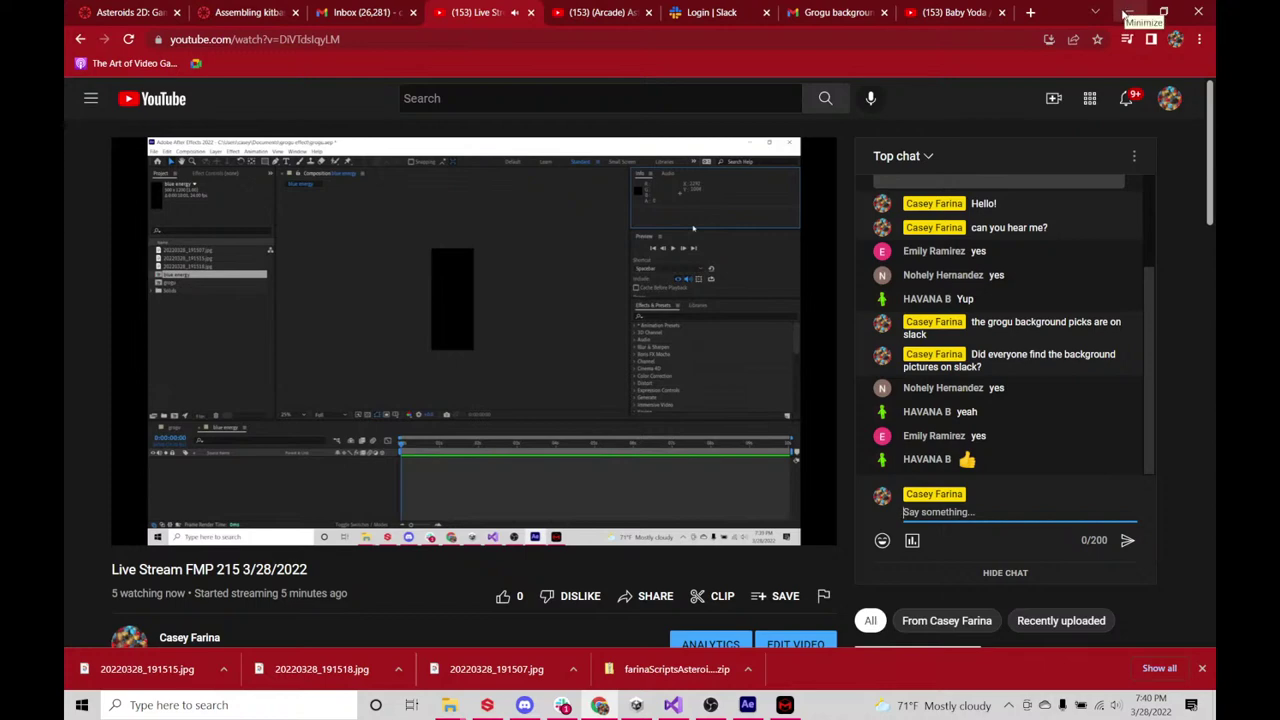
pyautogui.click(1127, 11)
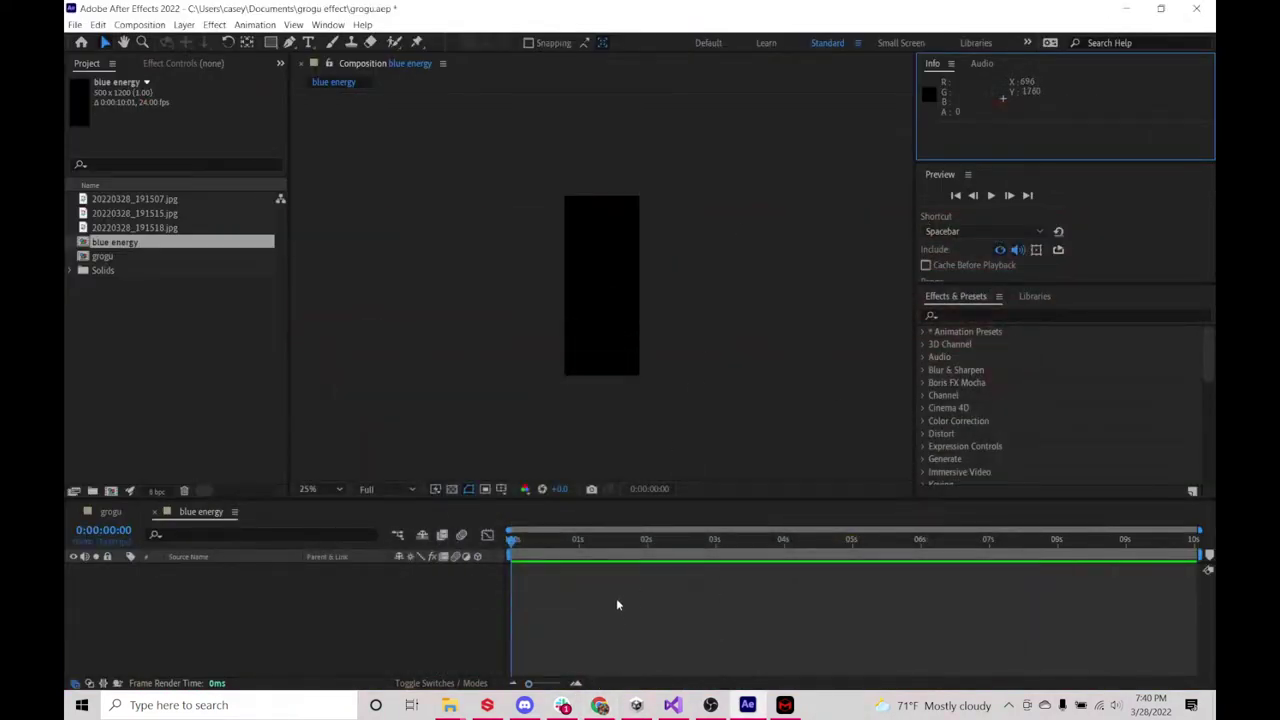
pyautogui.rightClick(362, 607)
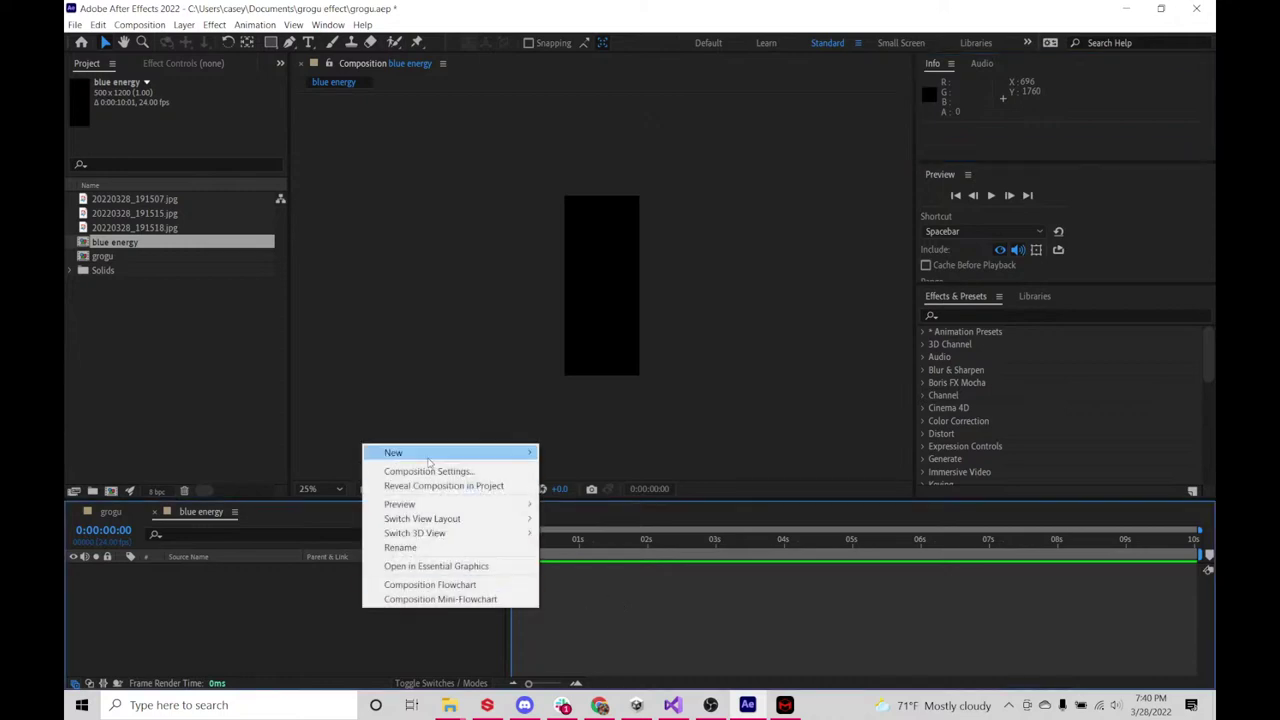
pyautogui.moveTo(450, 453)
pyautogui.click(282, 596)
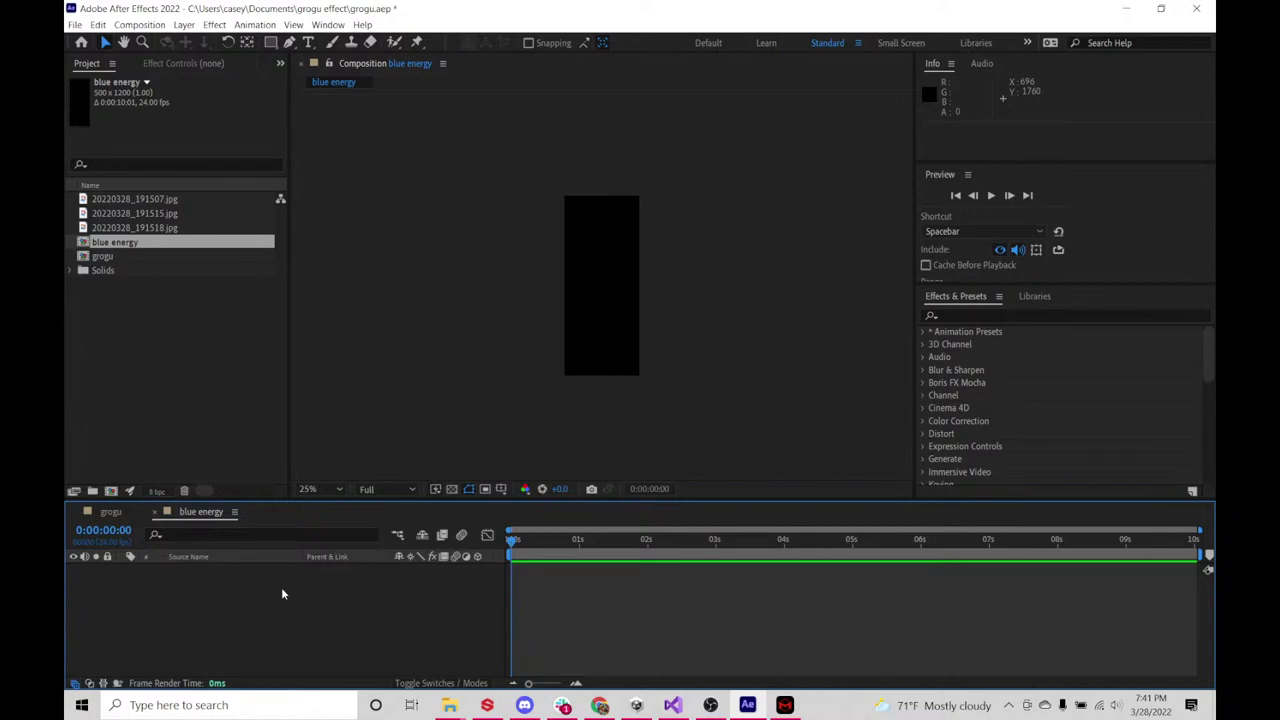
# - Search the effects and presets for "part"
pyautogui.click(984, 315)
pyautogui.write('p')
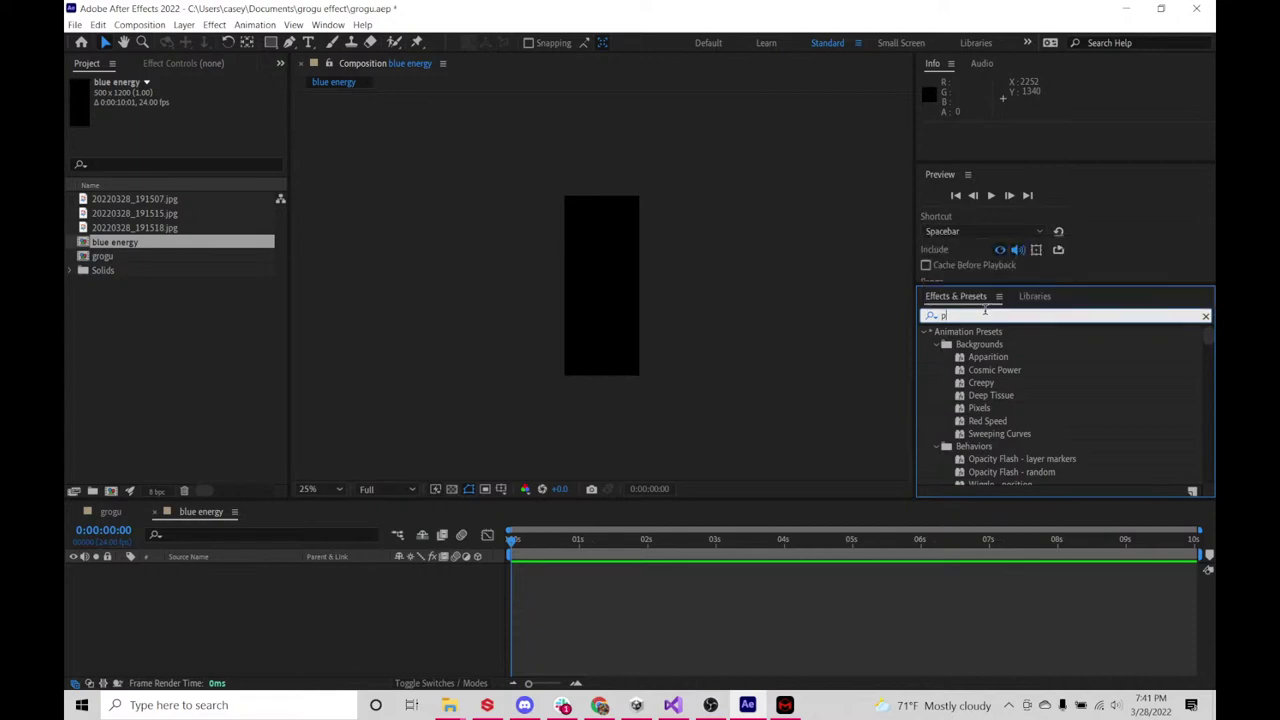
pyautogui.write('art')
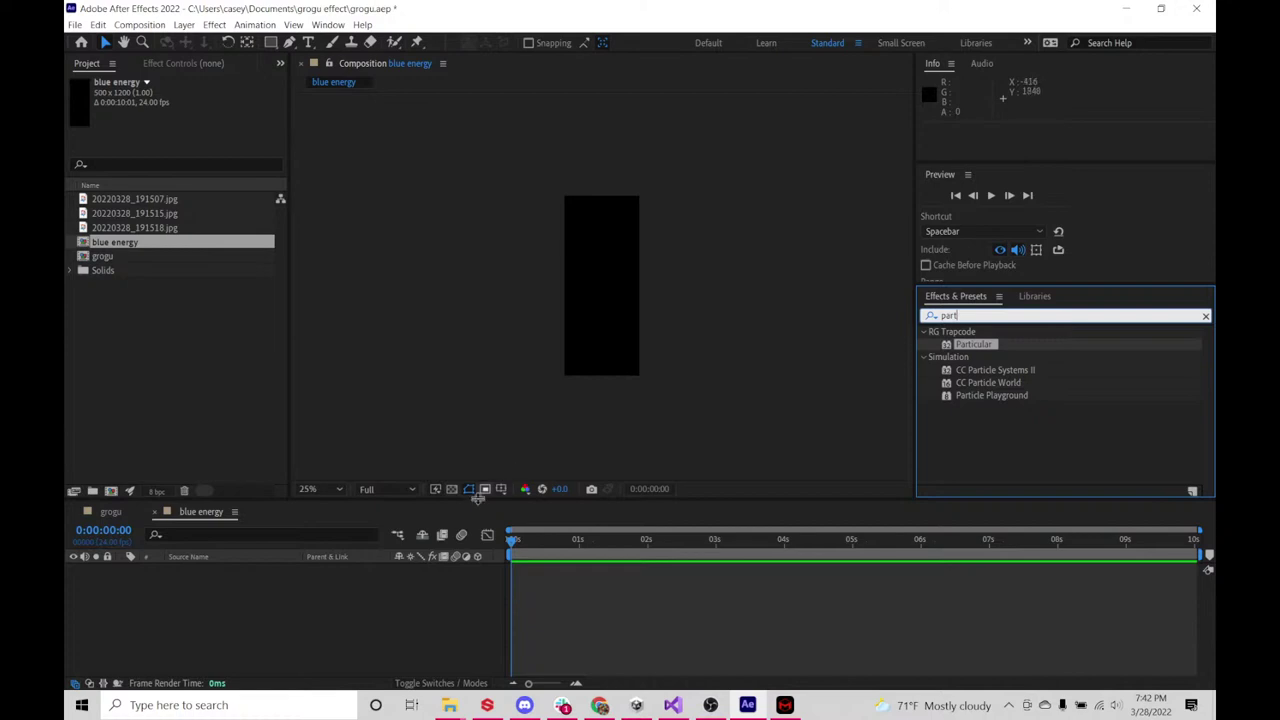
# - Create a new 500 x 1200 px light gray solid named "blue energy" in the blue energy composition
pyautogui.click(294, 597)
pyautogui.rightClick(294, 598)
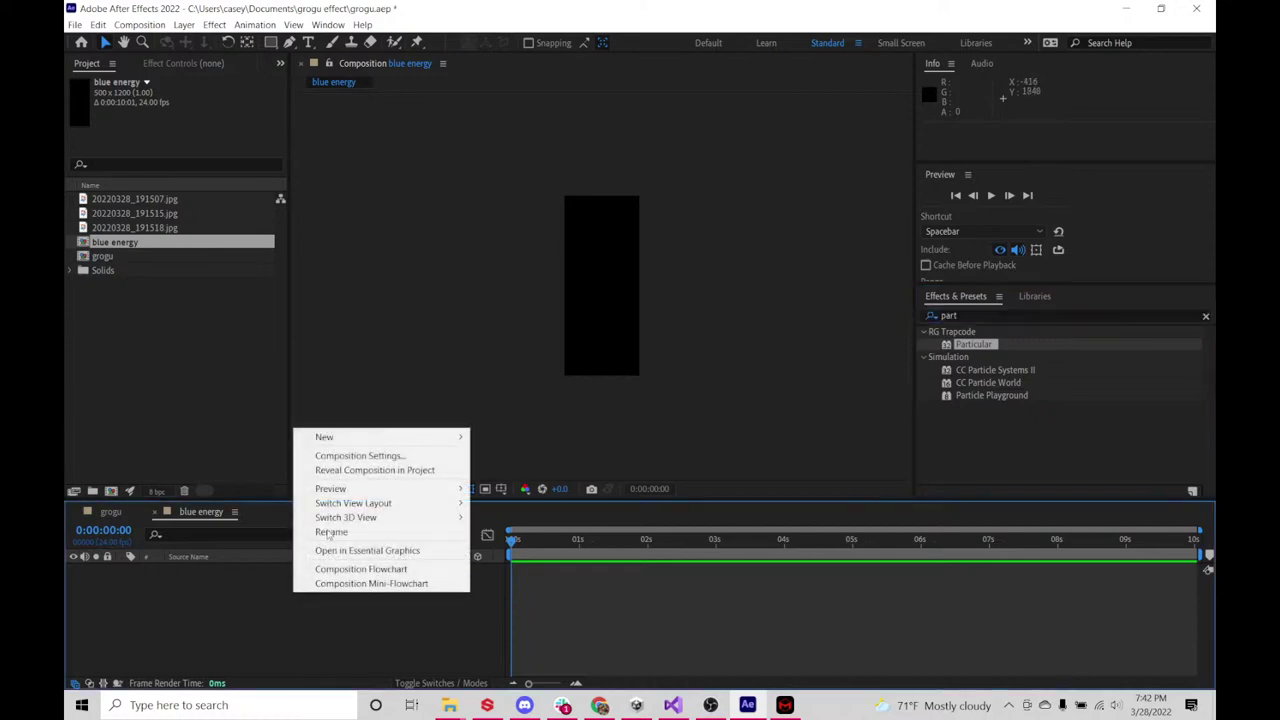
pyautogui.moveTo(339, 439)
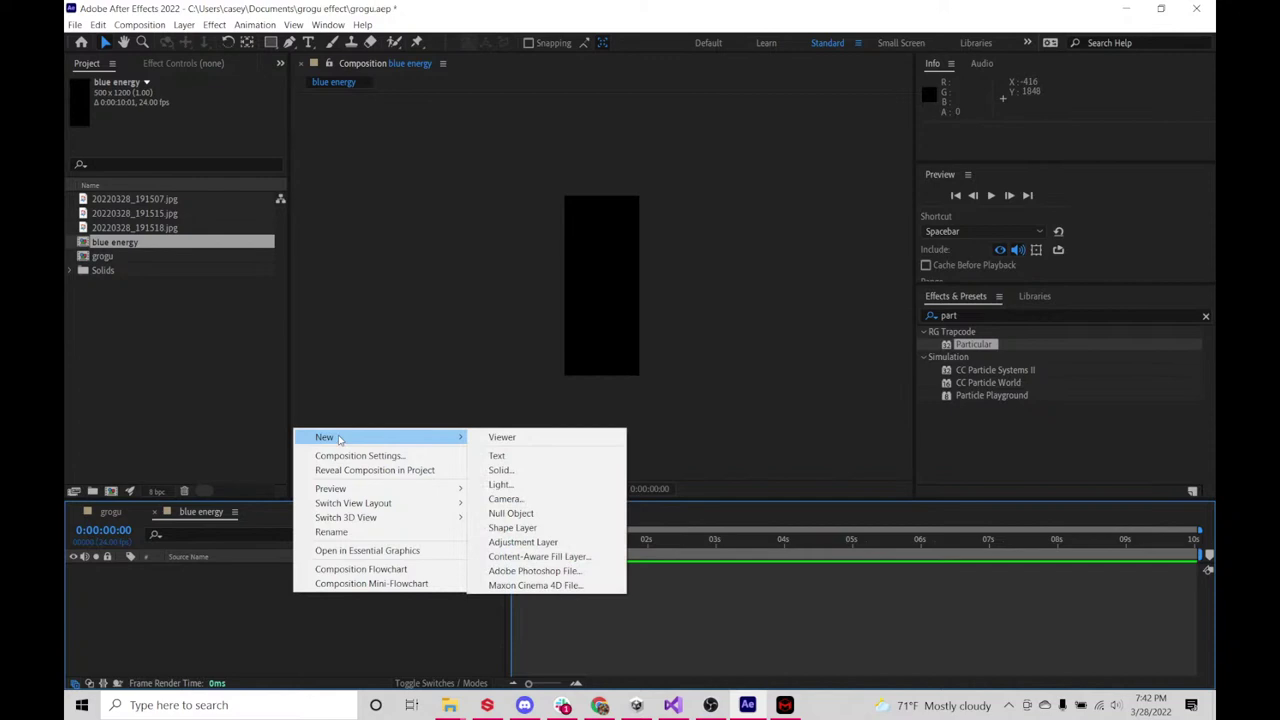
pyautogui.click(500, 469)
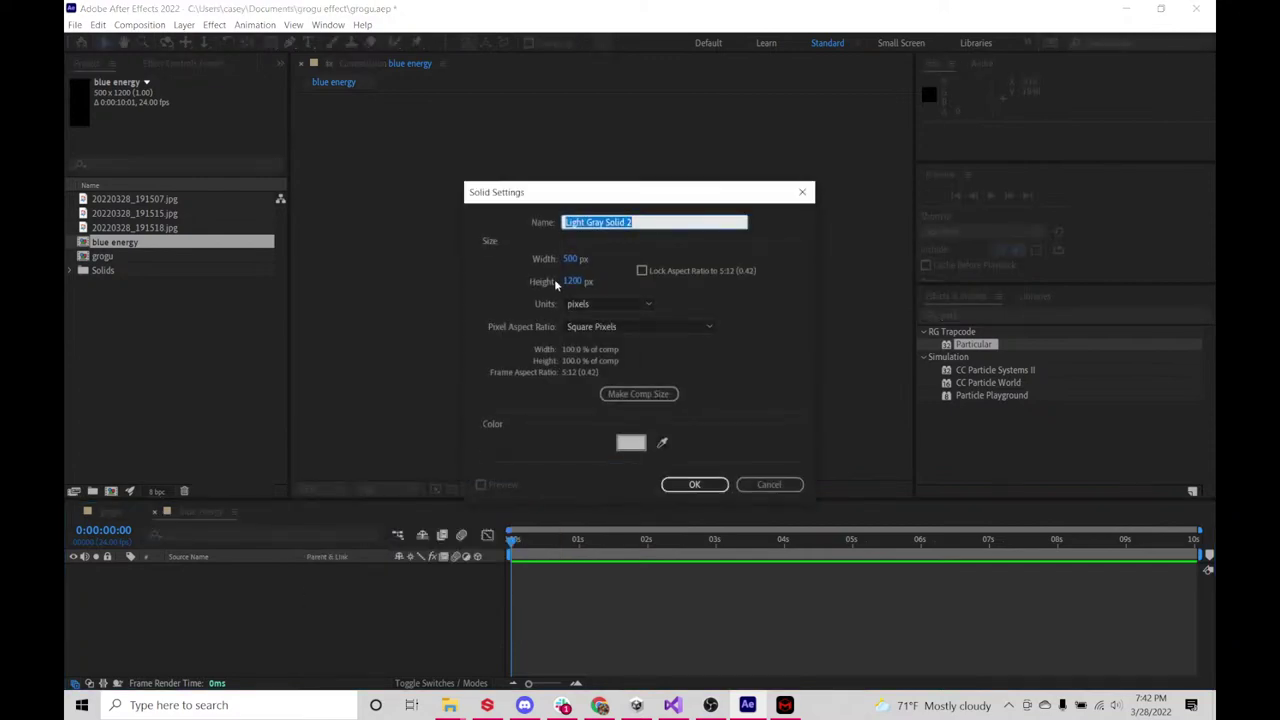
pyautogui.write('blu')
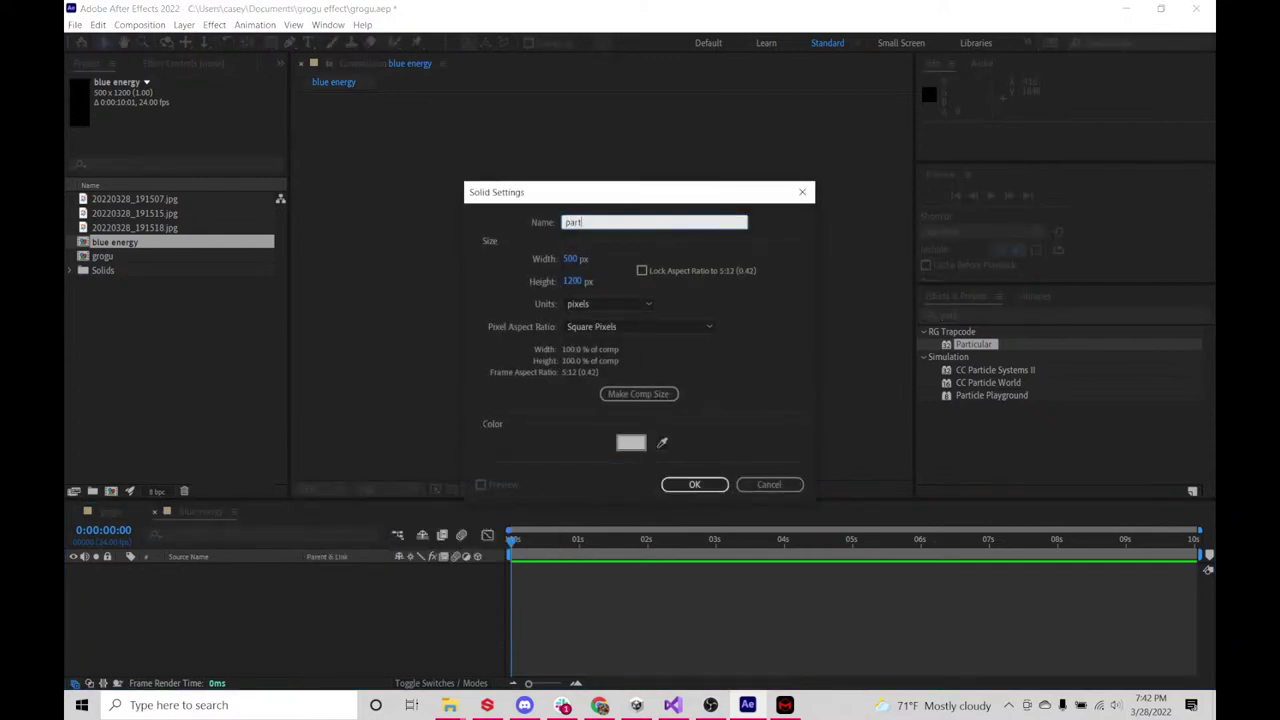
pyautogui.press('BackSpace')
pyautogui.press('BackSpace')
pyautogui.press('BackSpace')
pyautogui.write('blue energy')
pyautogui.press('Return')
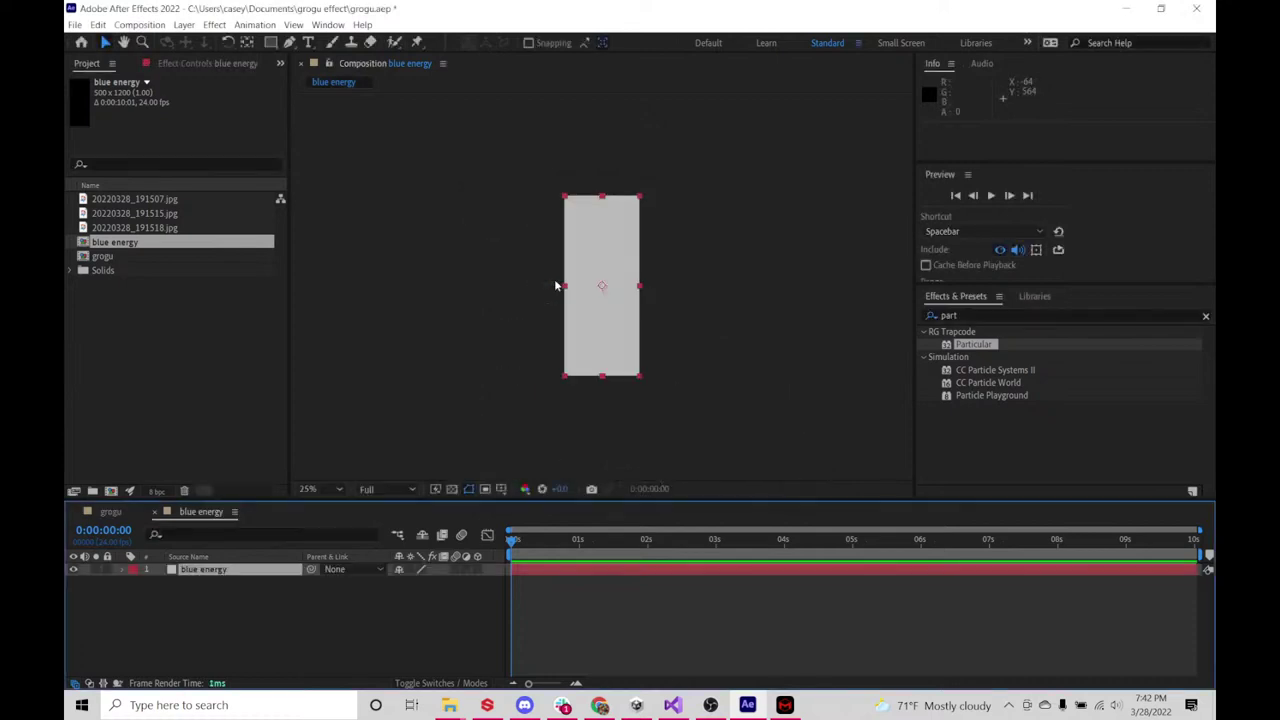
# - Apply the Particular effect to the blue energy solid and open its Designer
pyautogui.click(995, 346)
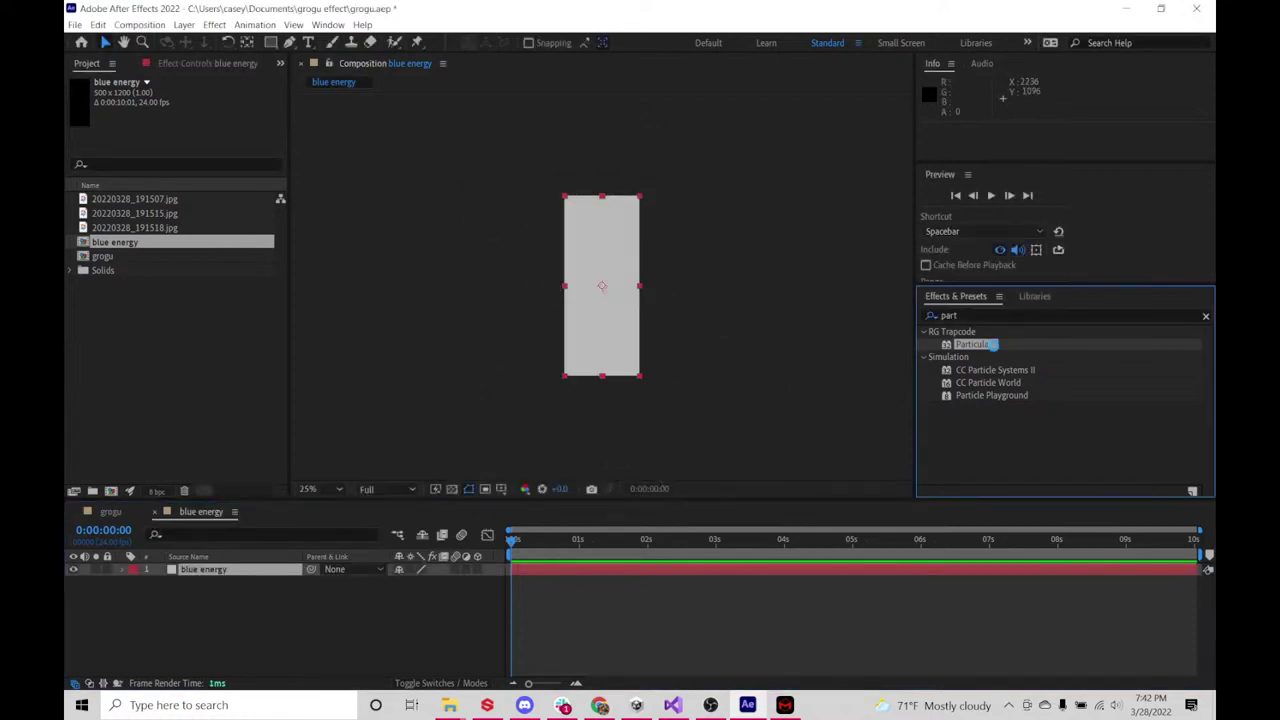
pyautogui.moveTo(995, 346); pyautogui.dragTo(256, 577)
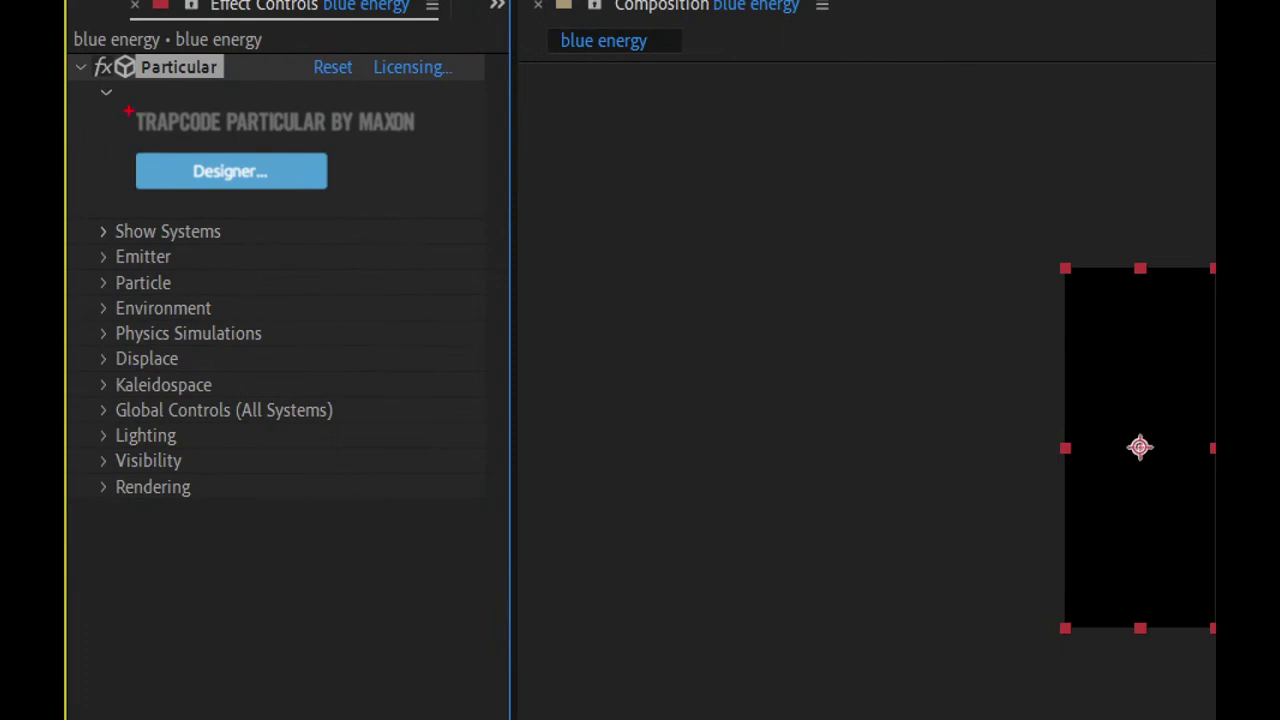
pyautogui.moveTo(114, 107)
pyautogui.mouseDown()
pyautogui.moveTo(214, 206)
pyautogui.moveTo(400, 220)
pyautogui.mouseUp()
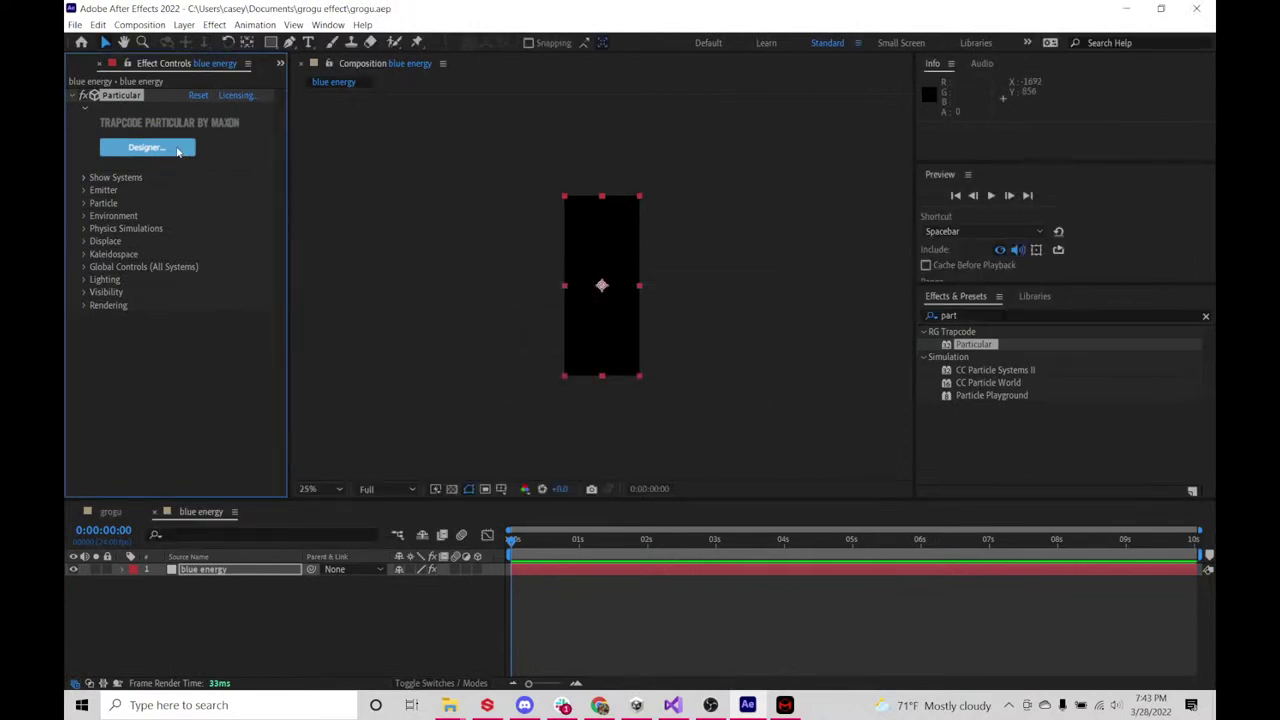
pyautogui.click(178, 150)
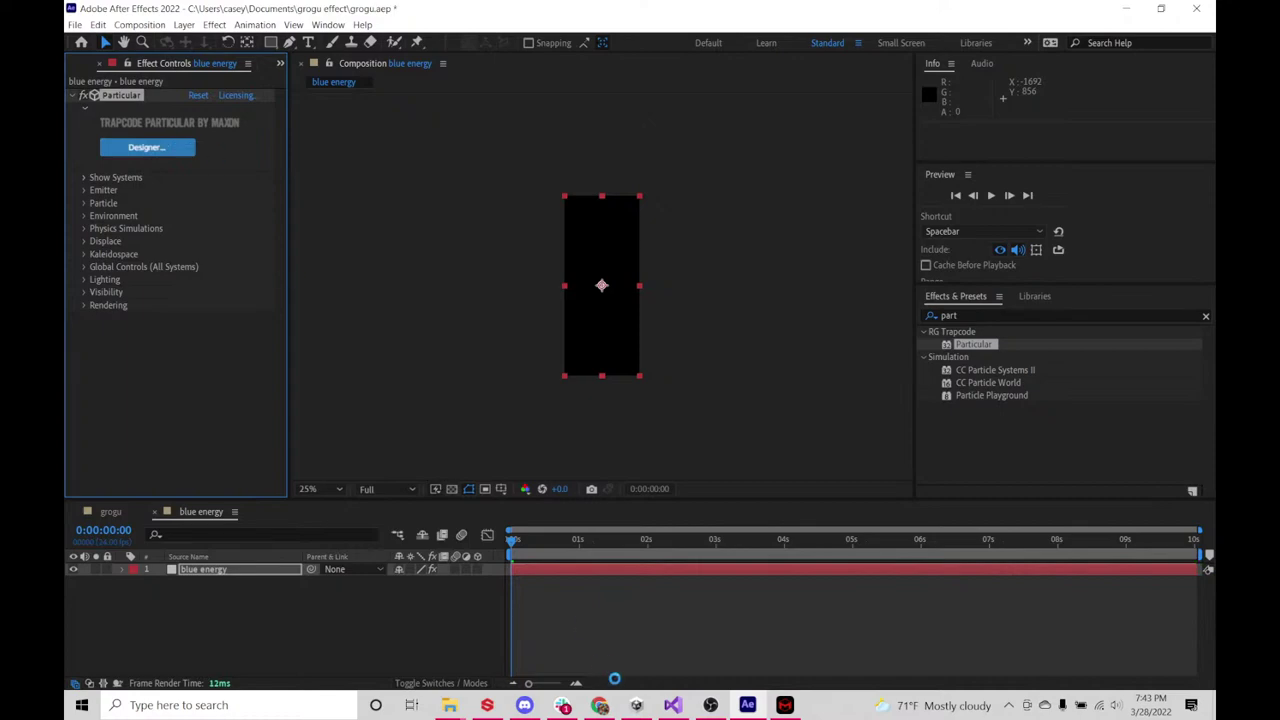
# - Check the live stream in the browser and review the Grogu meditating reference video at 0:10, returning to the Particular Designer
pyautogui.click(605, 708)
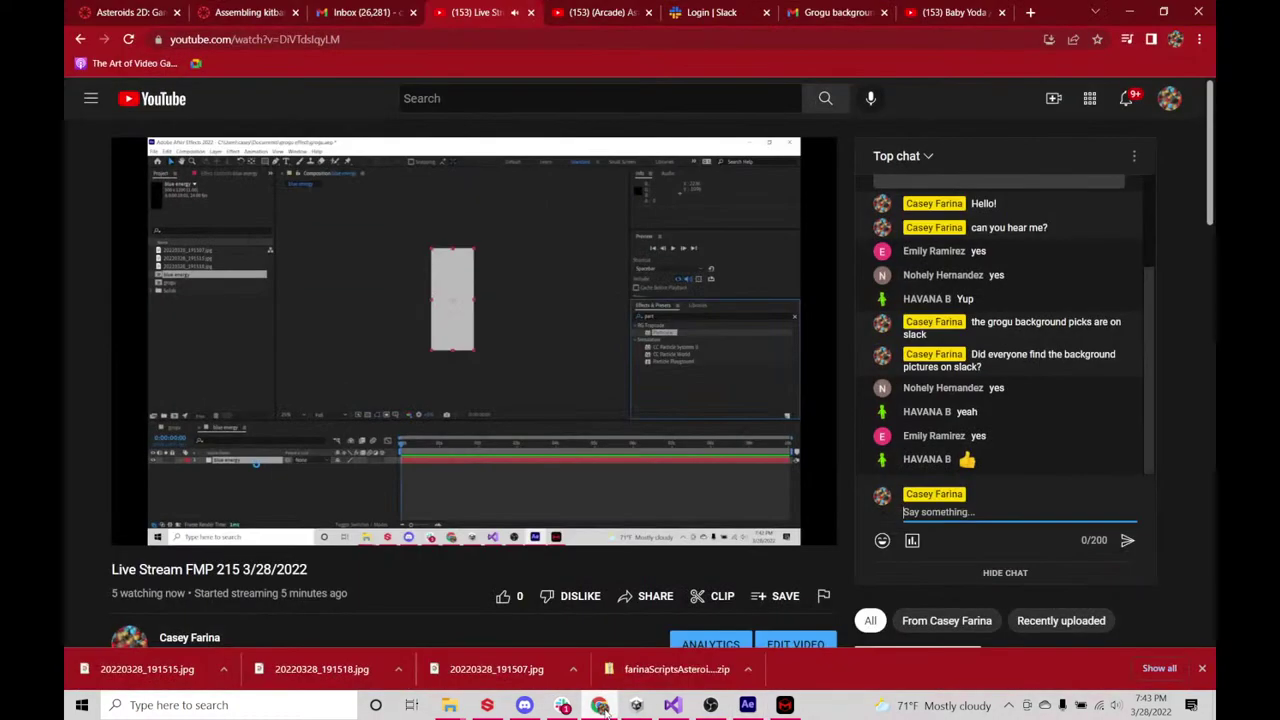
pyautogui.click(1133, 12)
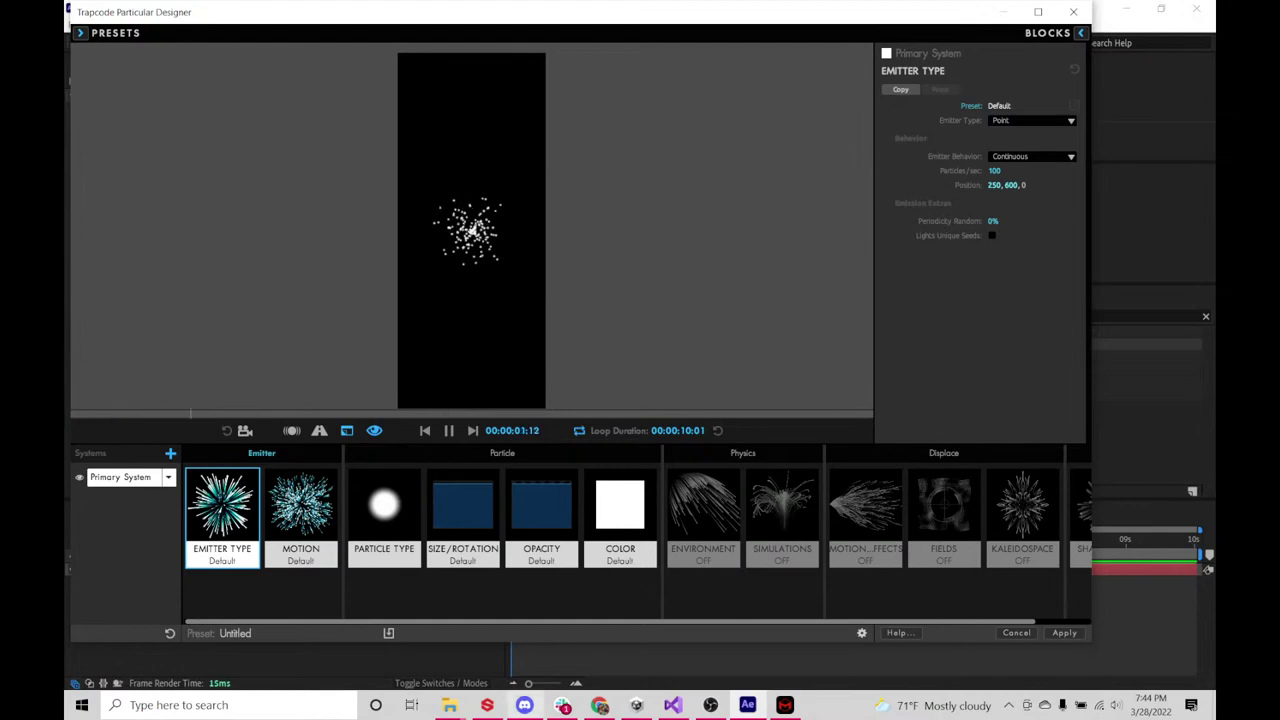
pyautogui.click(600, 705)
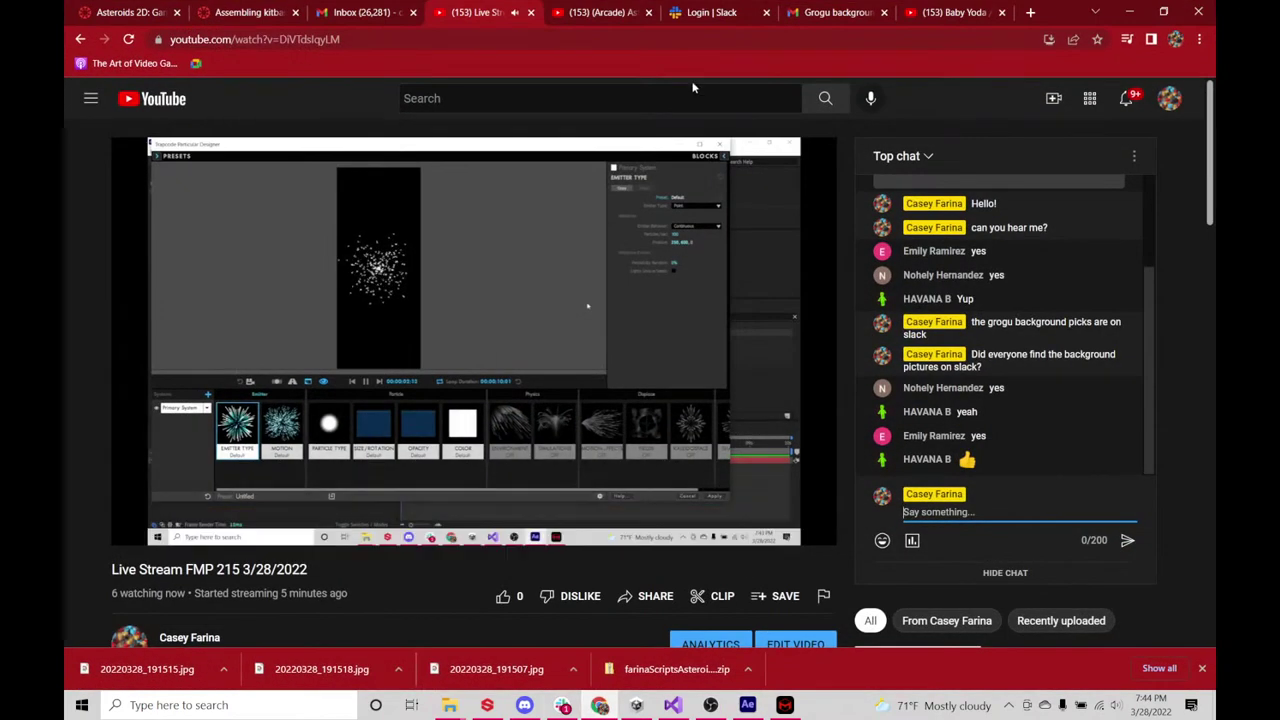
pyautogui.click(952, 12)
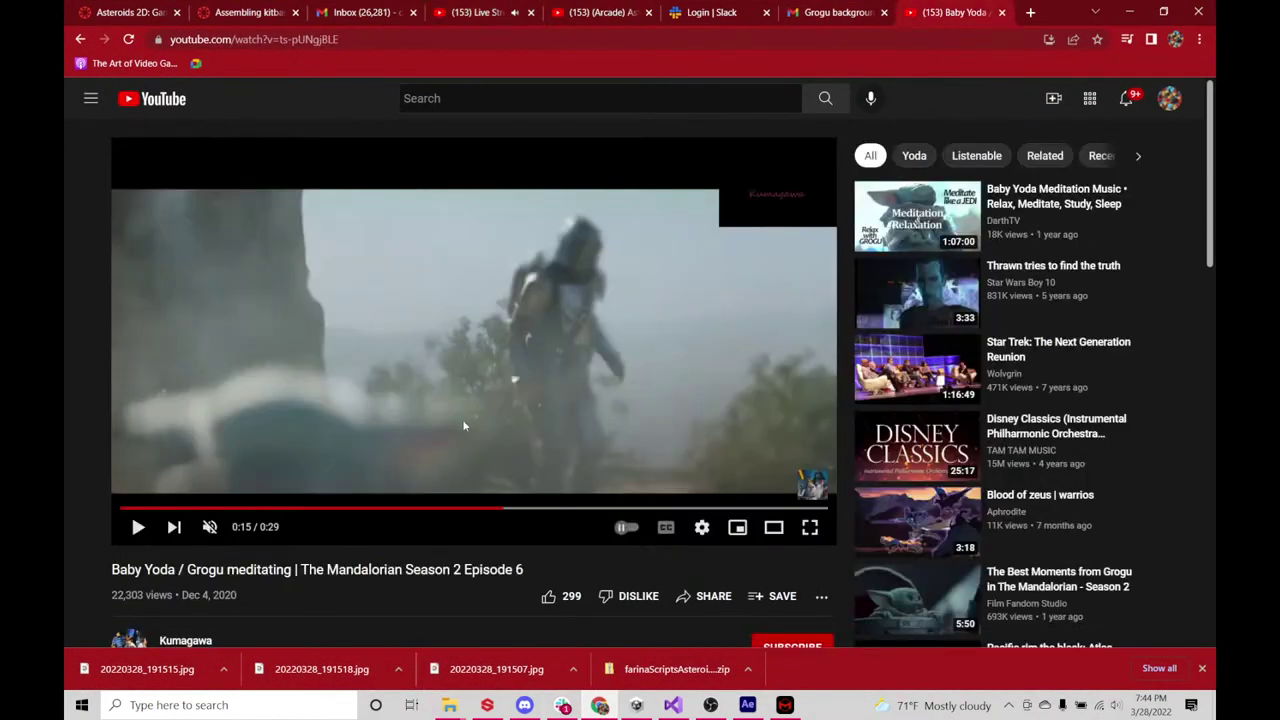
pyautogui.moveTo(477, 503); pyautogui.dragTo(370, 512)
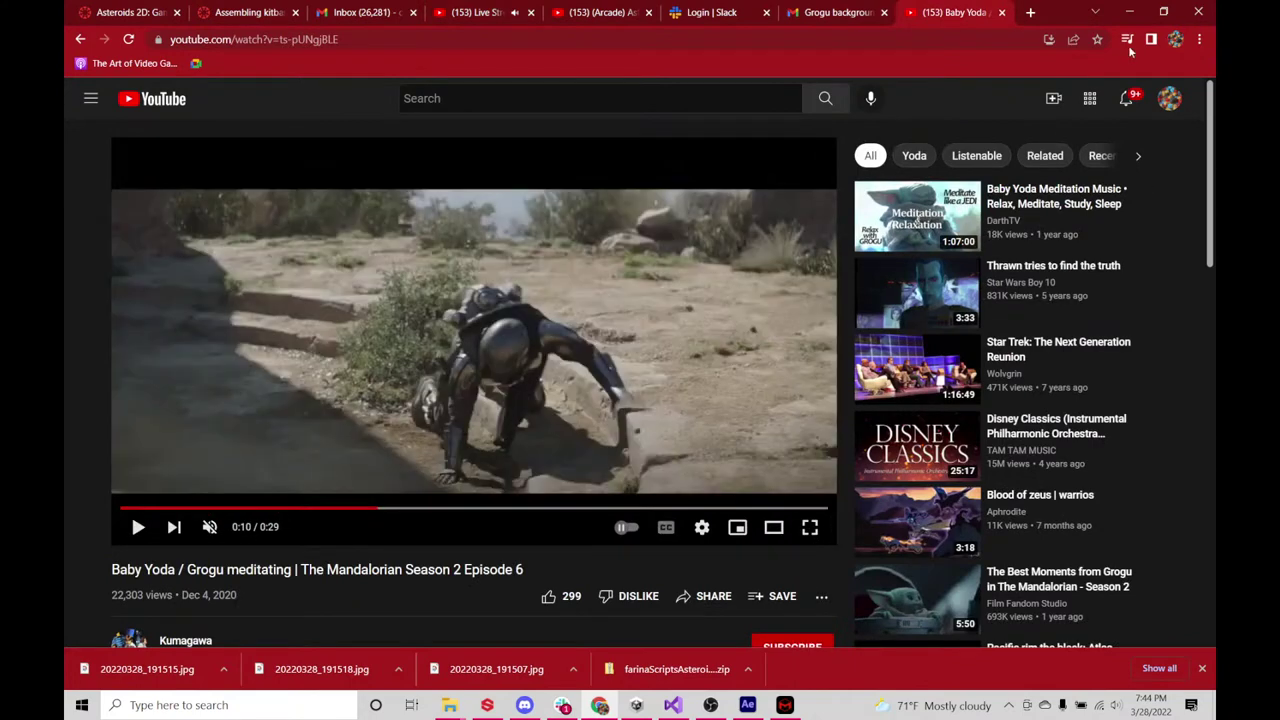
pyautogui.click(1129, 12)
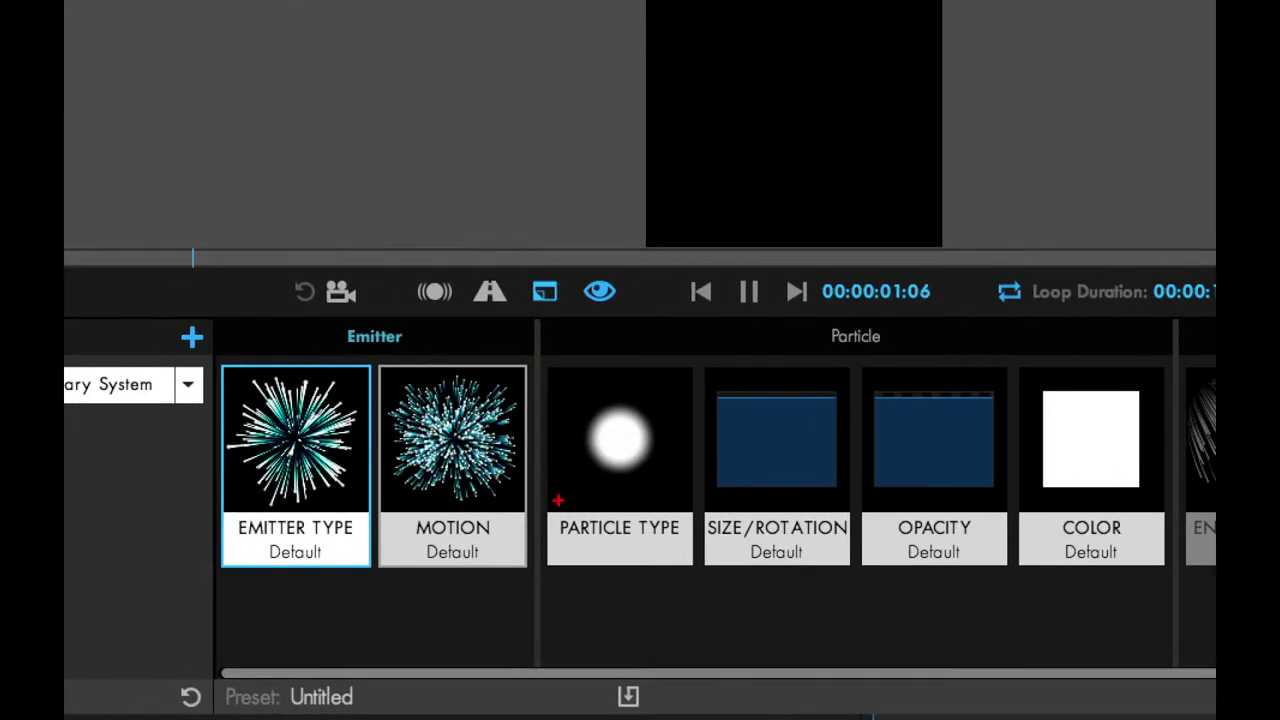
pyautogui.moveTo(306, 470); pyautogui.dragTo(318, 556)
pyautogui.moveTo(472, 475); pyautogui.dragTo(488, 570)
pyautogui.moveTo(628, 455)
pyautogui.mouseDown()
pyautogui.moveTo(645, 510)
pyautogui.moveTo(680, 545)
pyautogui.mouseUp()
pyautogui.moveTo(806, 406)
pyautogui.mouseDown()
pyautogui.moveTo(830, 500)
pyautogui.moveTo(860, 545)
pyautogui.mouseUp()
pyautogui.moveTo(962, 430); pyautogui.dragTo(1010, 562)
pyautogui.moveTo(1118, 432); pyautogui.dragTo(1136, 574)
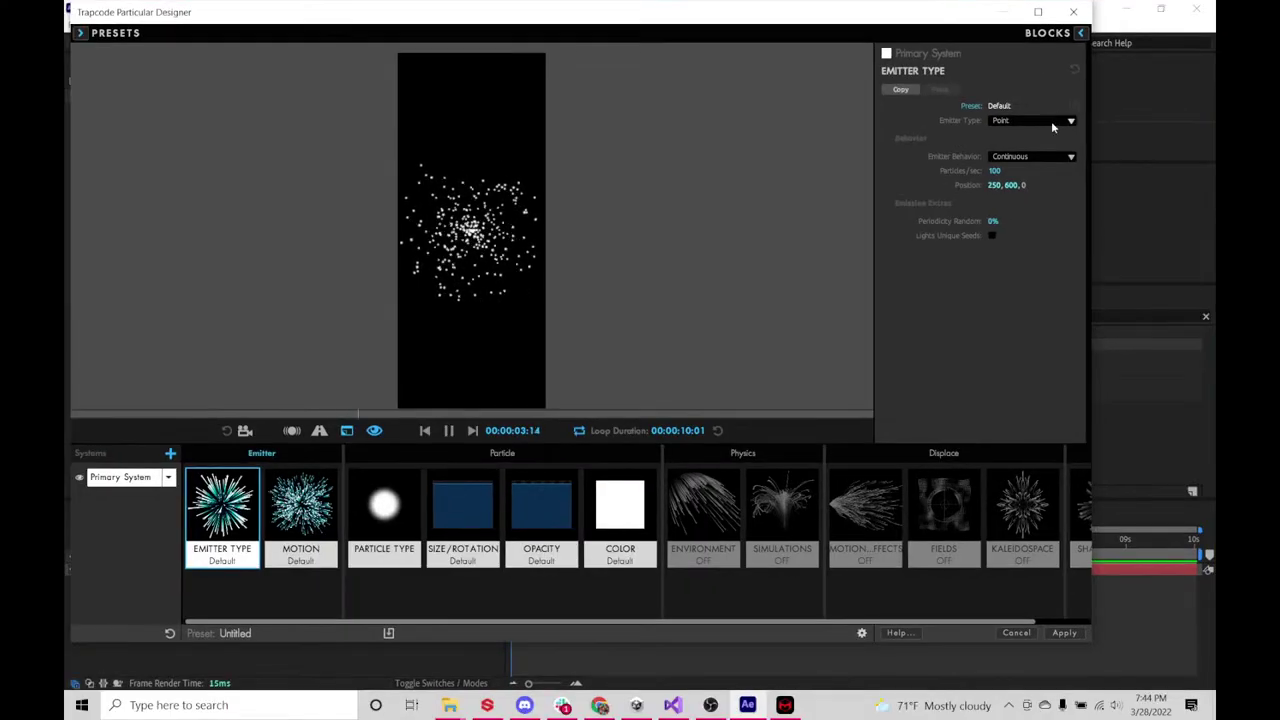
# - Set the primary system's emitter type to Box
pyautogui.click(991, 174)
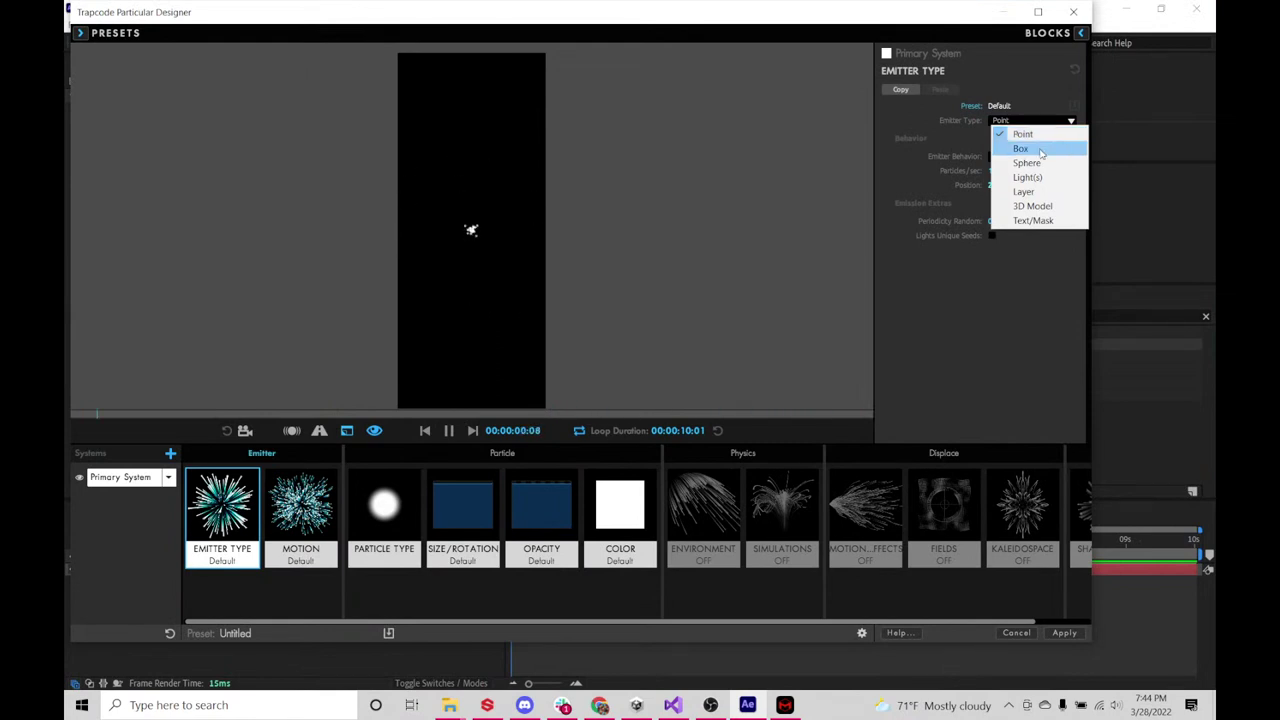
pyautogui.click(1040, 150)
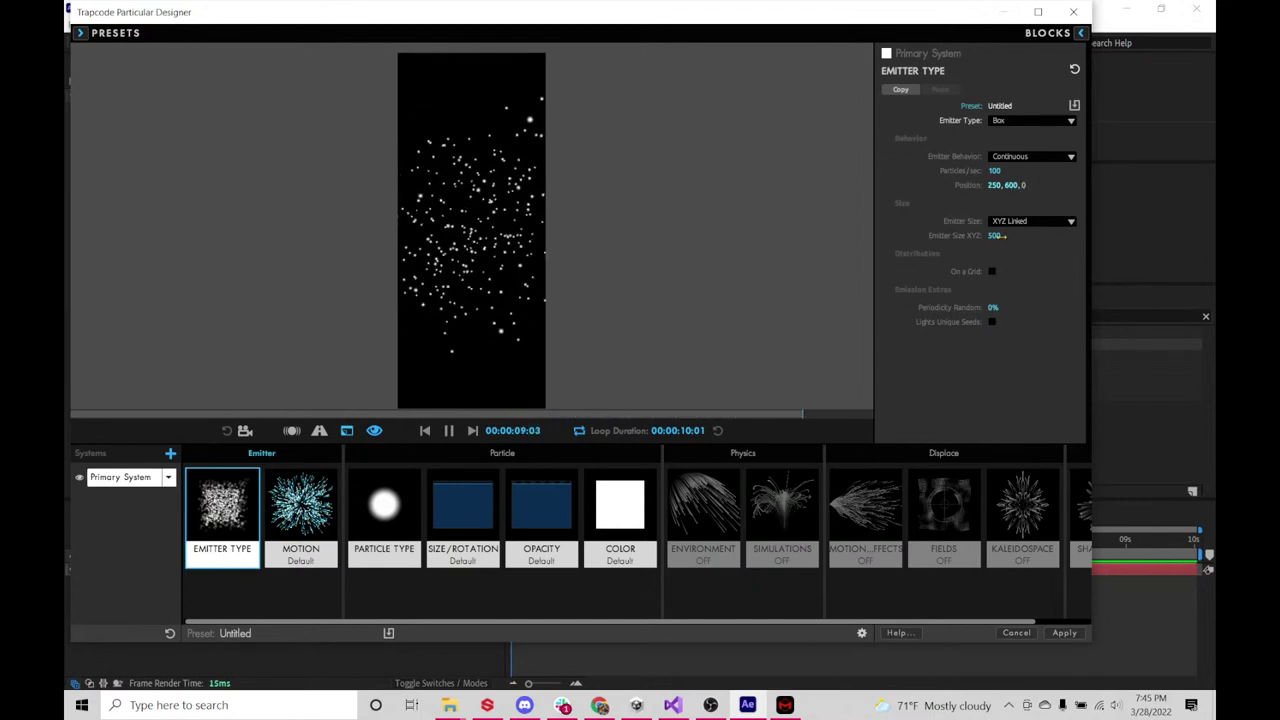
# - Set the box emitter's Y position to 964, its size mode to XYZ Individual and its Y size to 55
pyautogui.click(1008, 224)
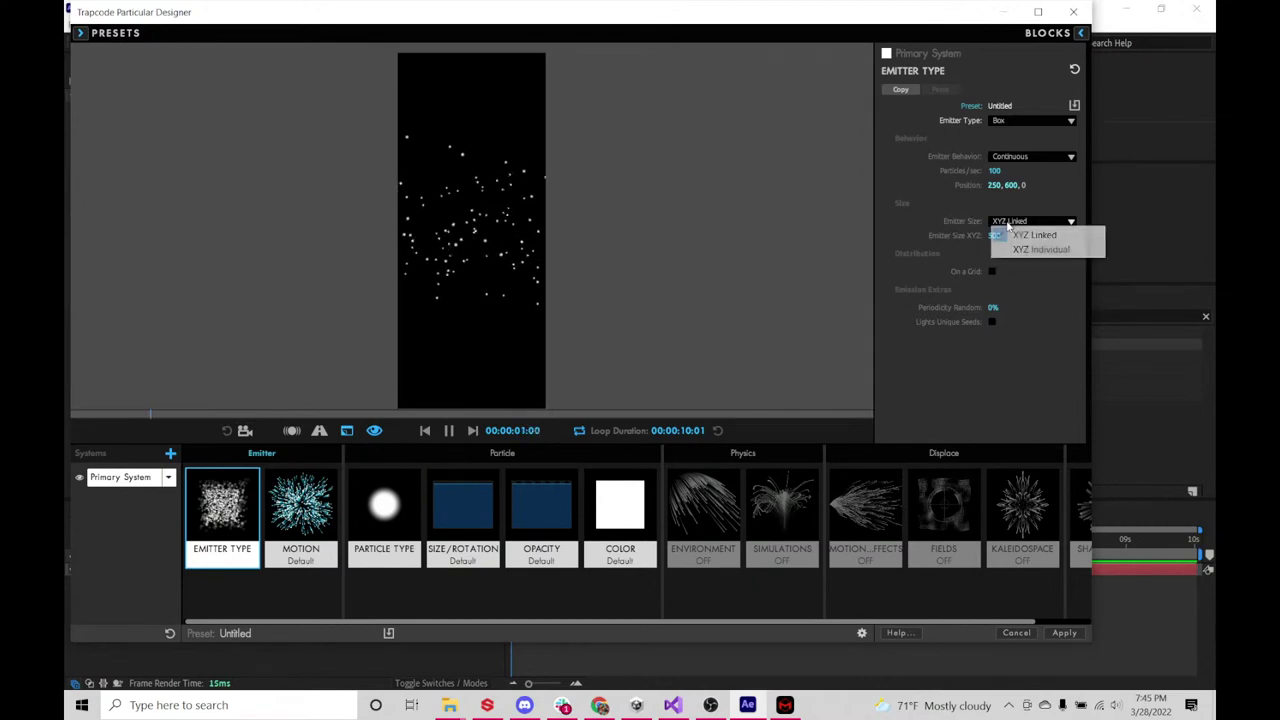
pyautogui.click(960, 222)
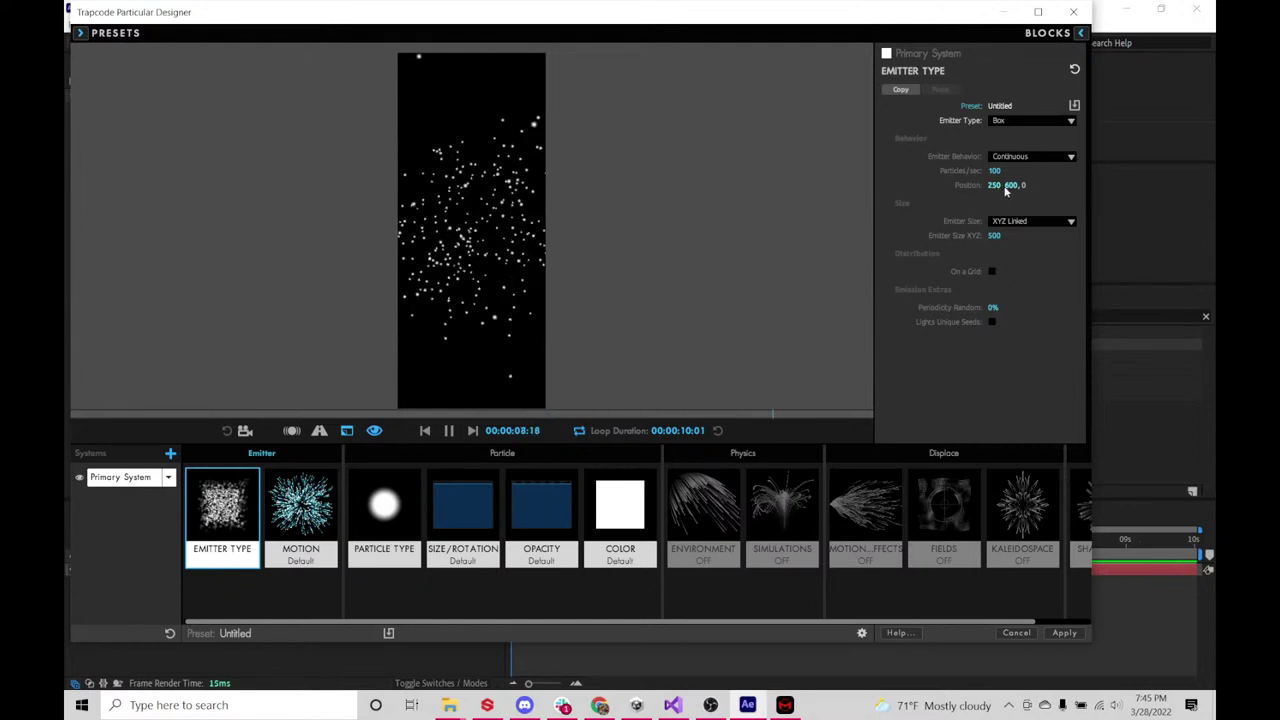
pyautogui.moveTo(1011, 185); pyautogui.dragTo(1100, 185)
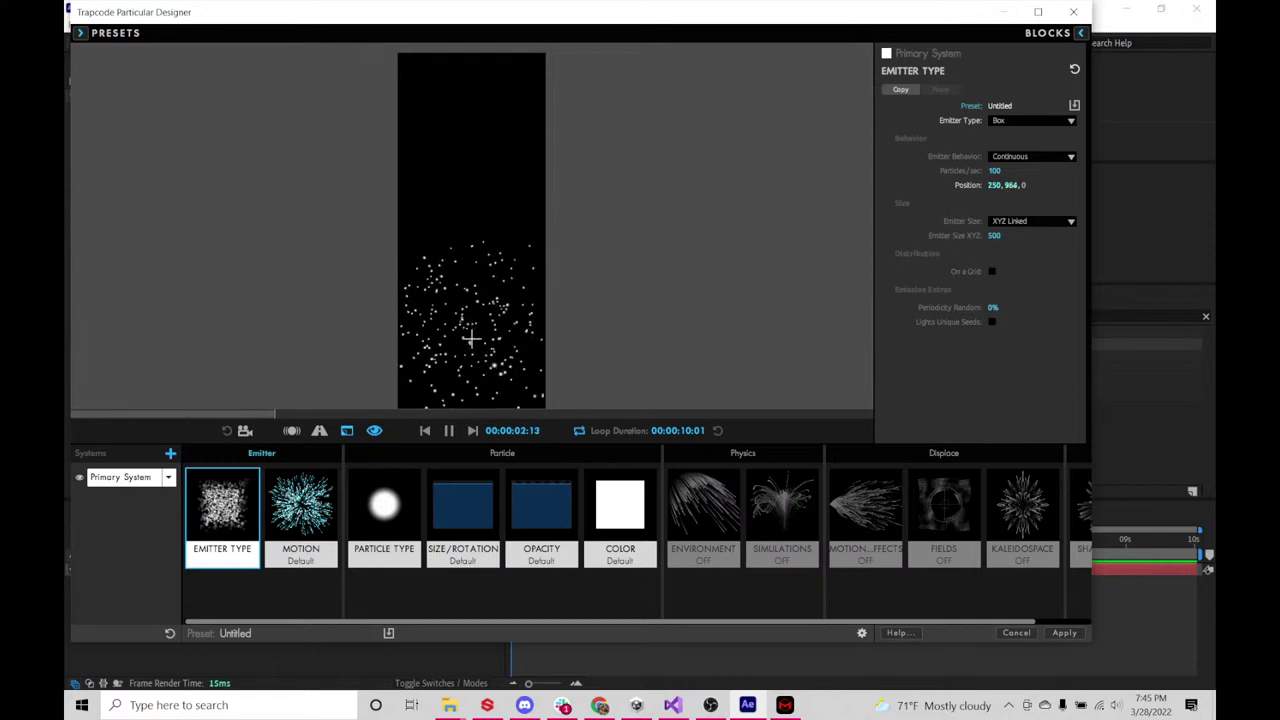
pyautogui.click(1008, 223)
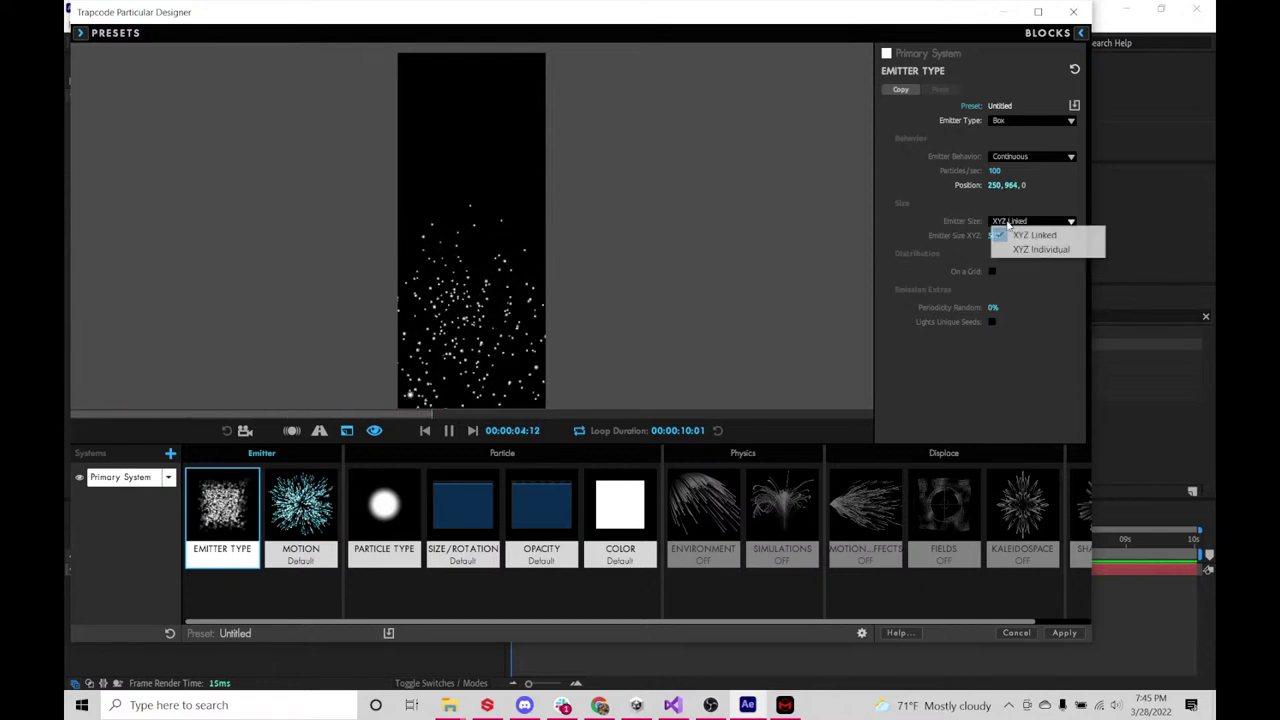
pyautogui.click(1024, 249)
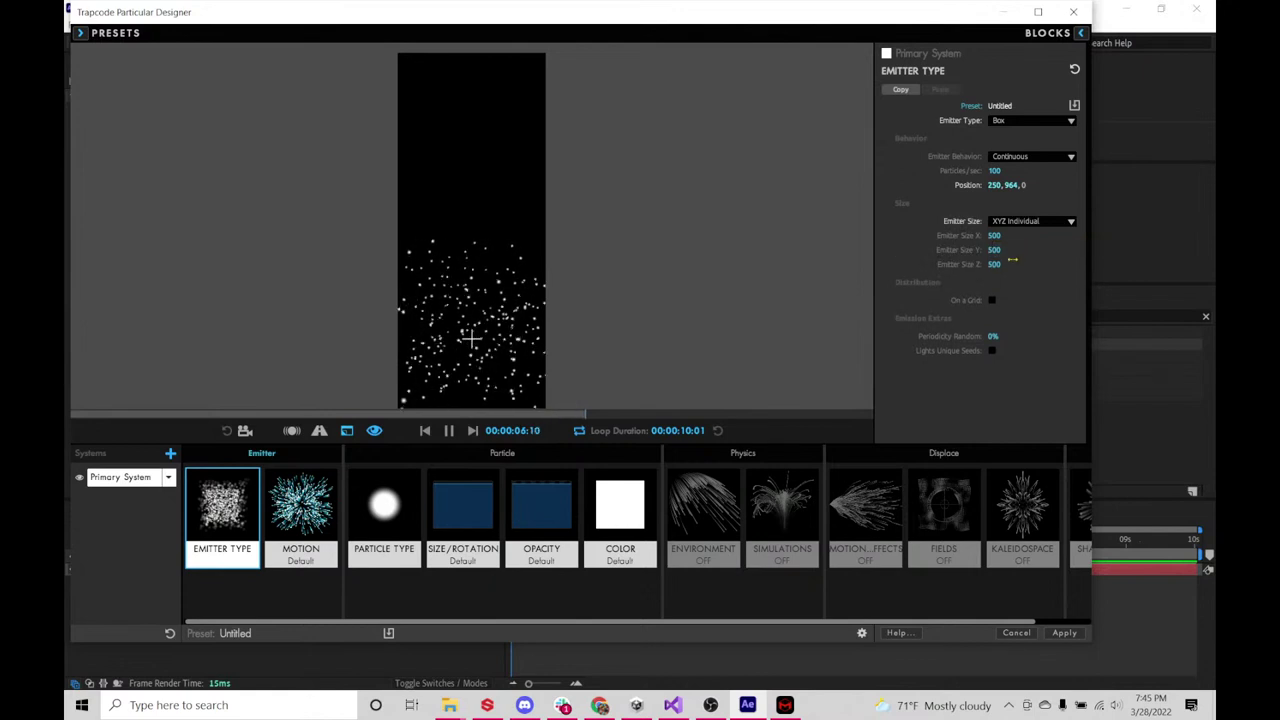
pyautogui.moveTo(994, 249); pyautogui.dragTo(836, 249)
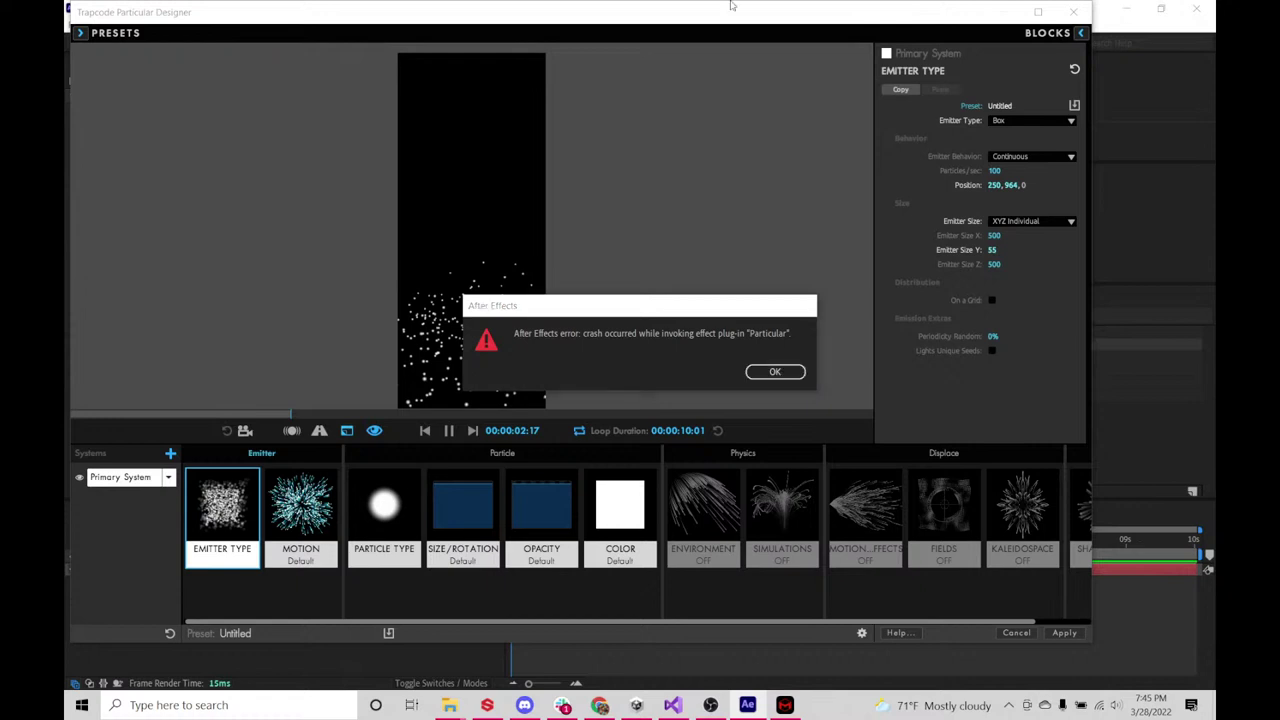
# - Force-close the crashed Adobe After Effects 2022 through the Windows Task Manager
pyautogui.hotkey('ctrl', 'shift', 'Escape')
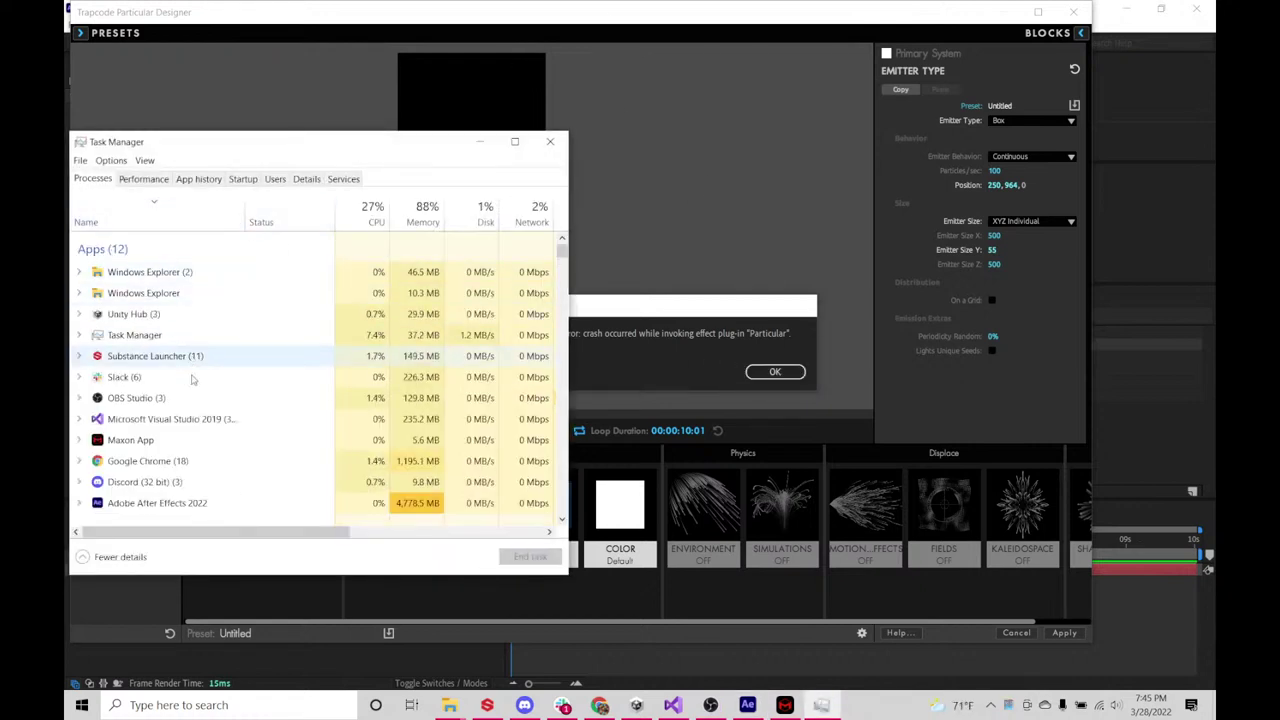
pyautogui.click(201, 504)
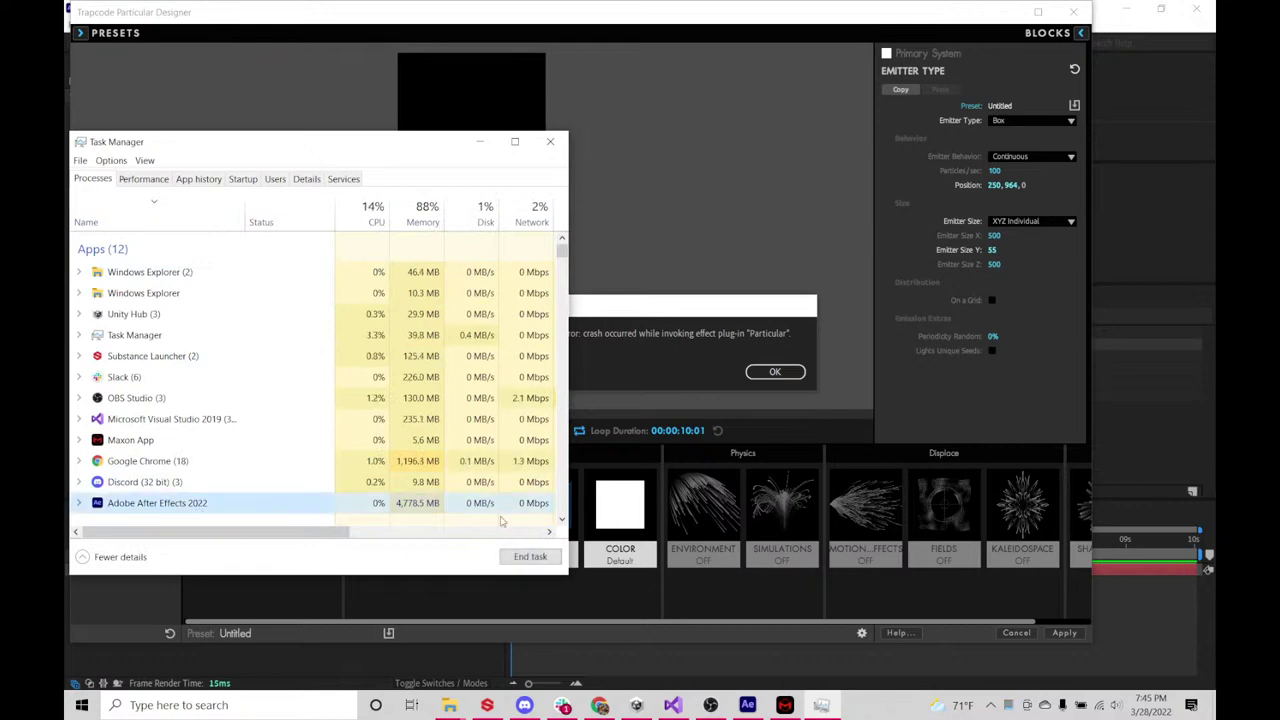
pyautogui.click(535, 556)
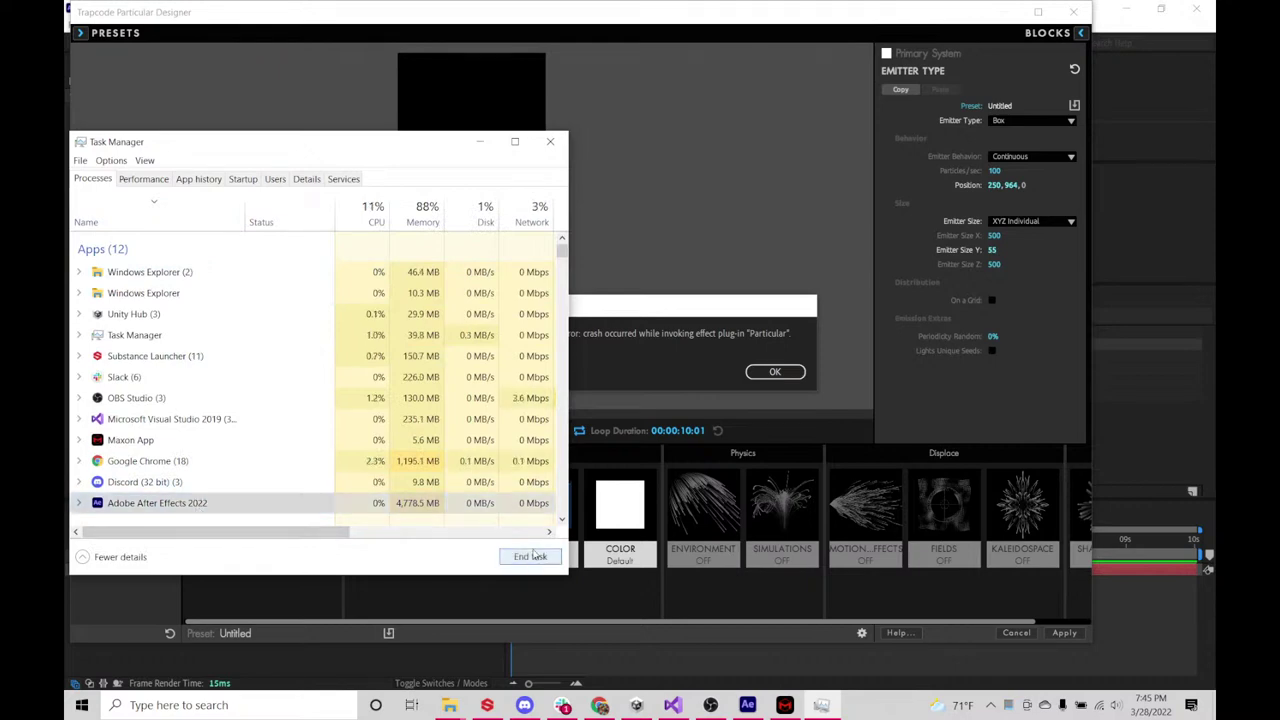
pyautogui.click(533, 557)
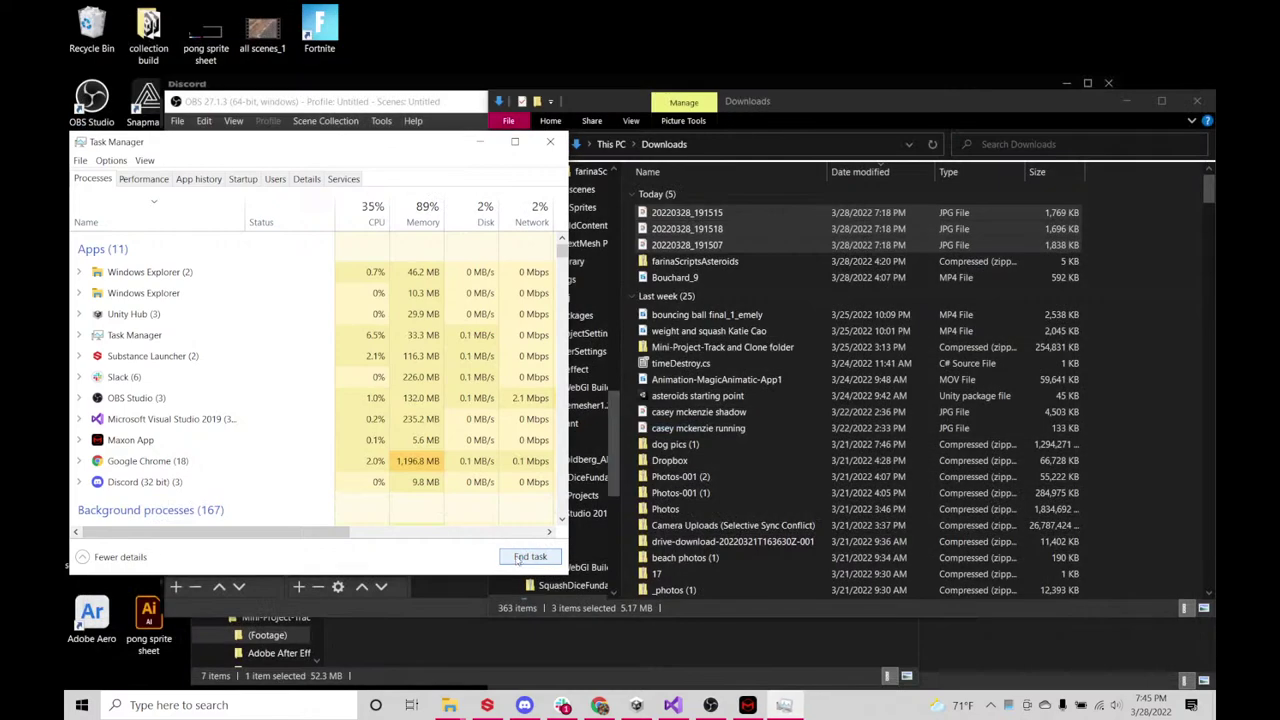
# - Switch to File Explorer and reopen grogu.aep from the grogu effect folder in Documents
pyautogui.click(783, 113)
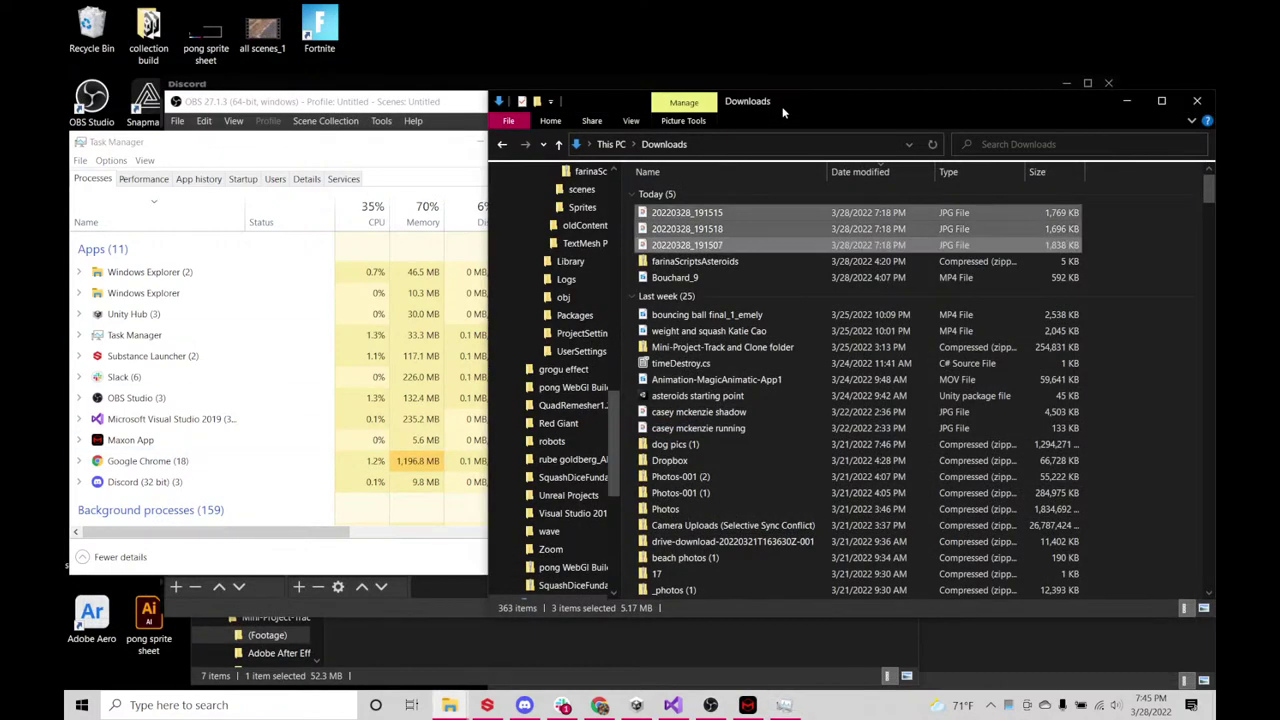
pyautogui.scroll(10, 619, 190)
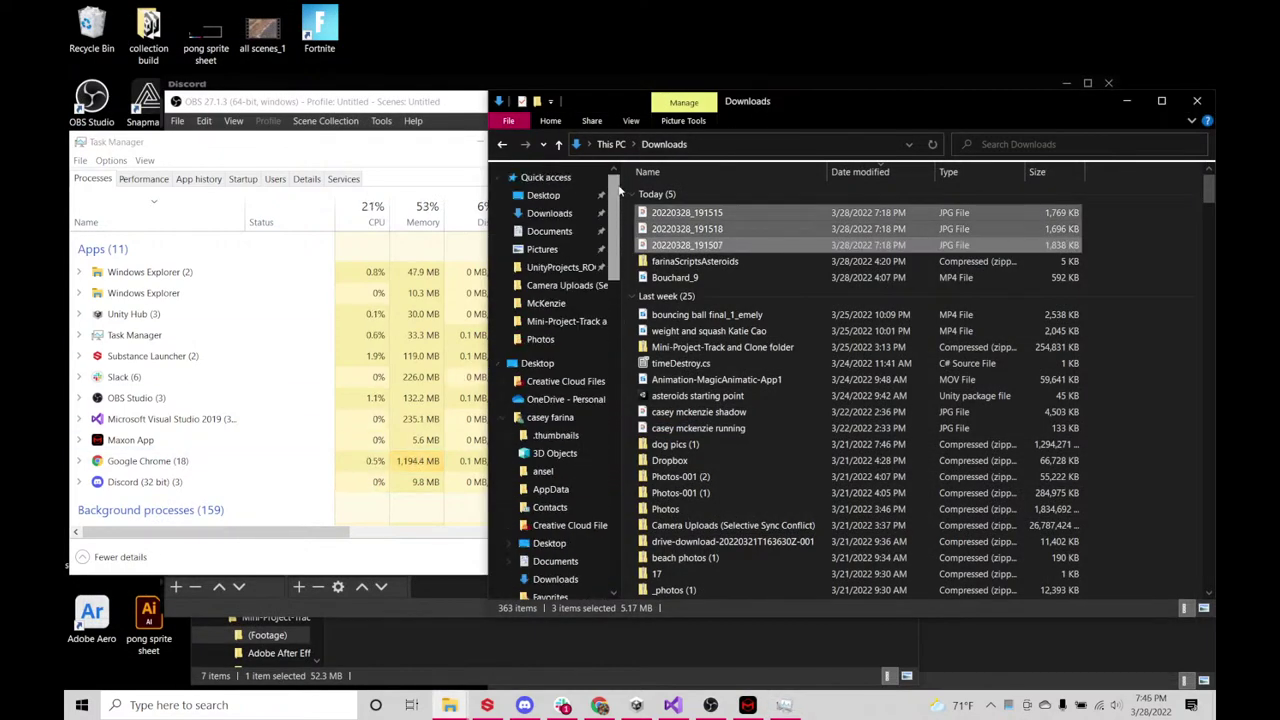
pyautogui.click(588, 231)
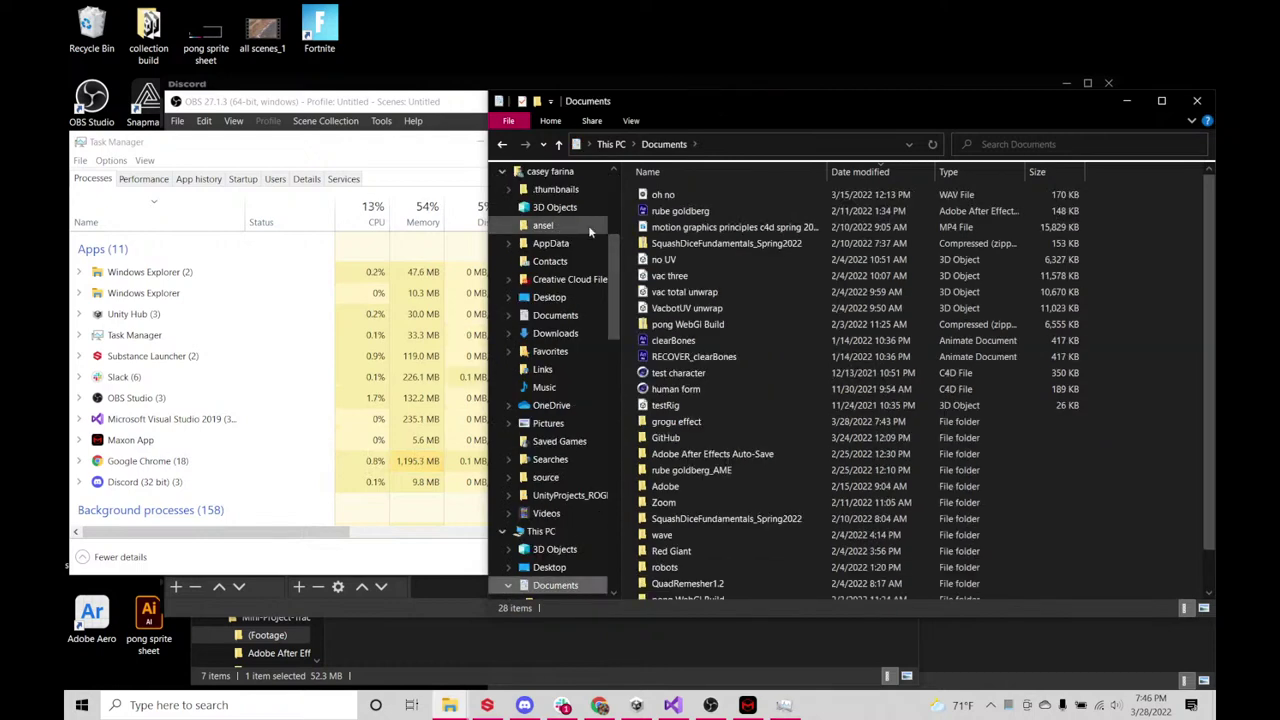
pyautogui.click(860, 172)
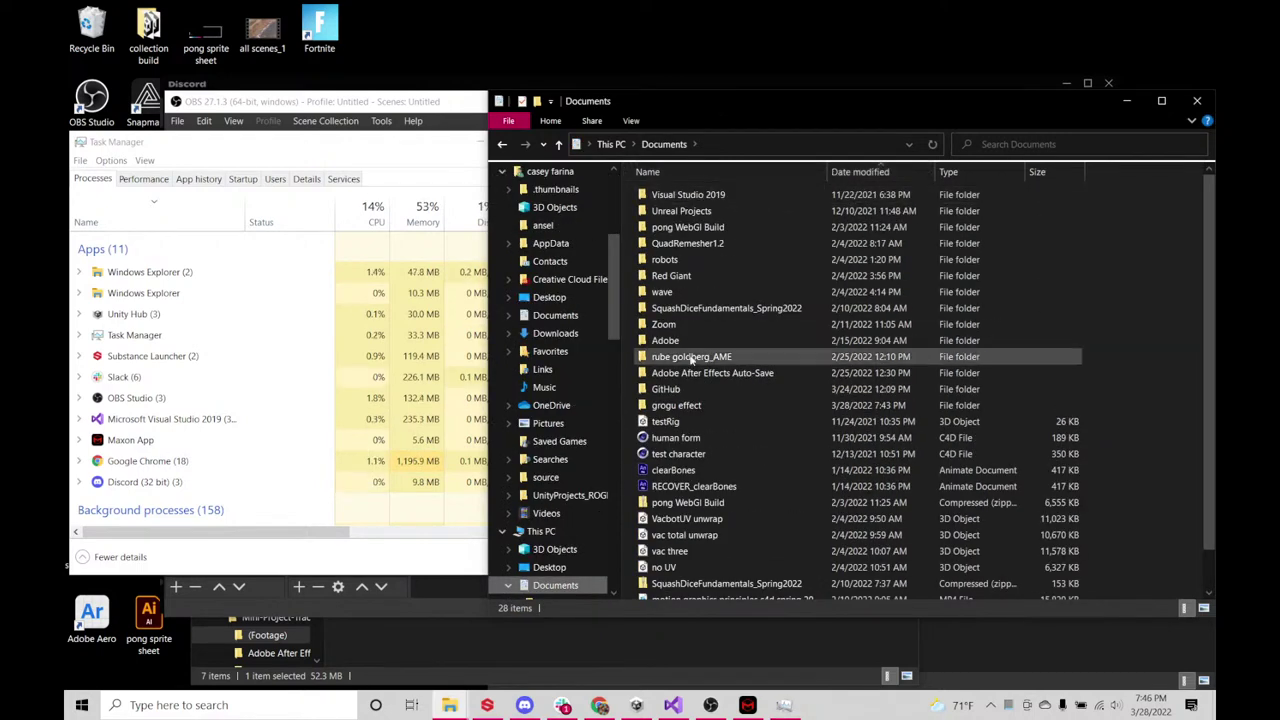
pyautogui.doubleClick(680, 405)
pyautogui.click(675, 200)
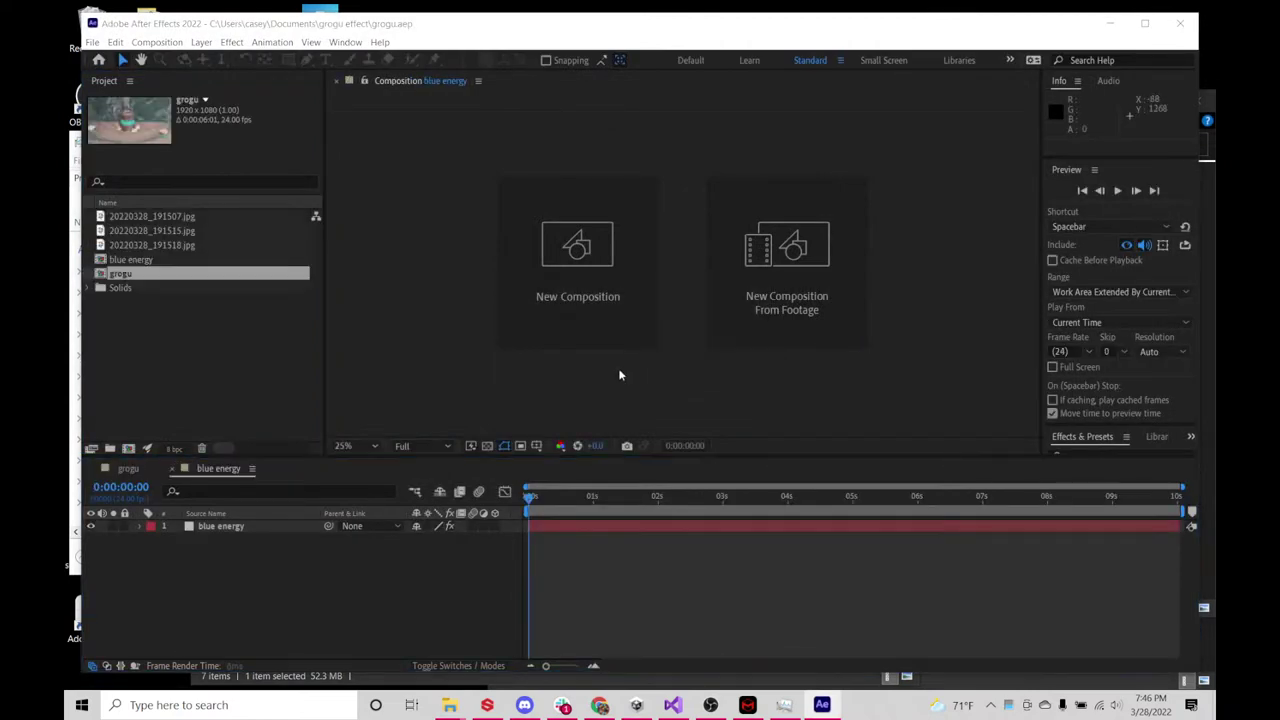
# - Show the blue energy layer's Particular effect and open its Designer
pyautogui.click(229, 530)
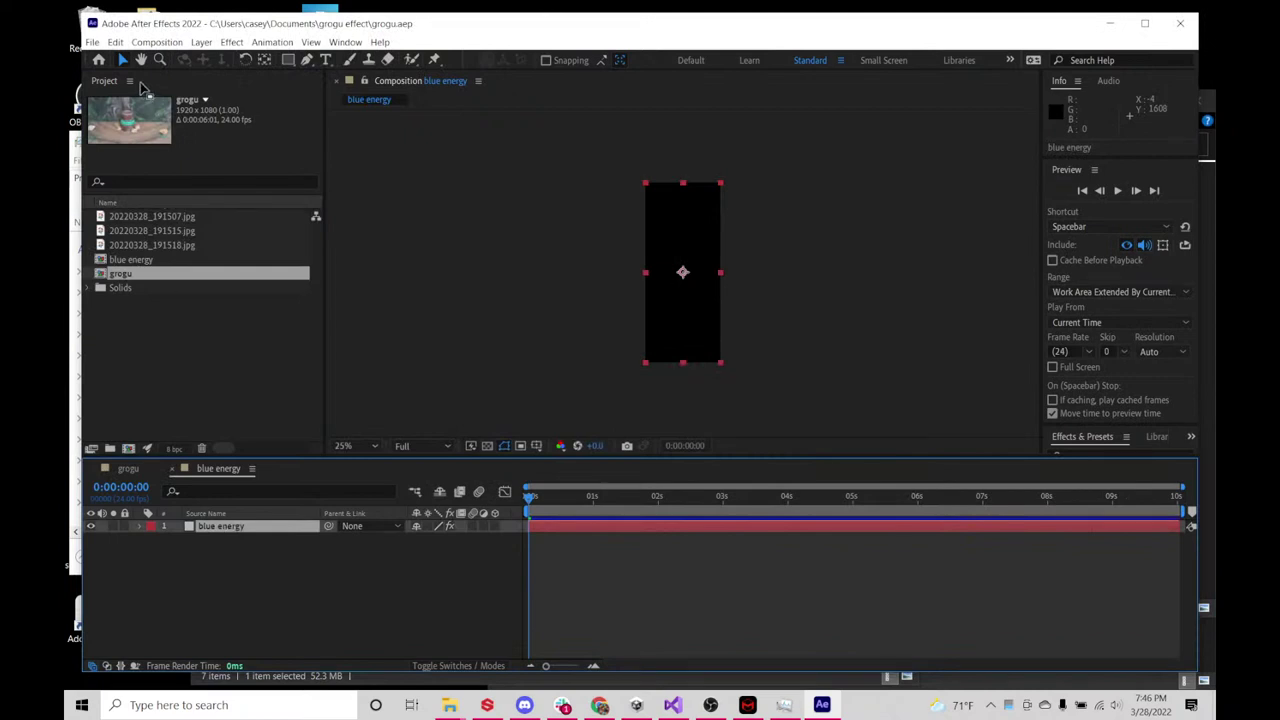
pyautogui.click(141, 527)
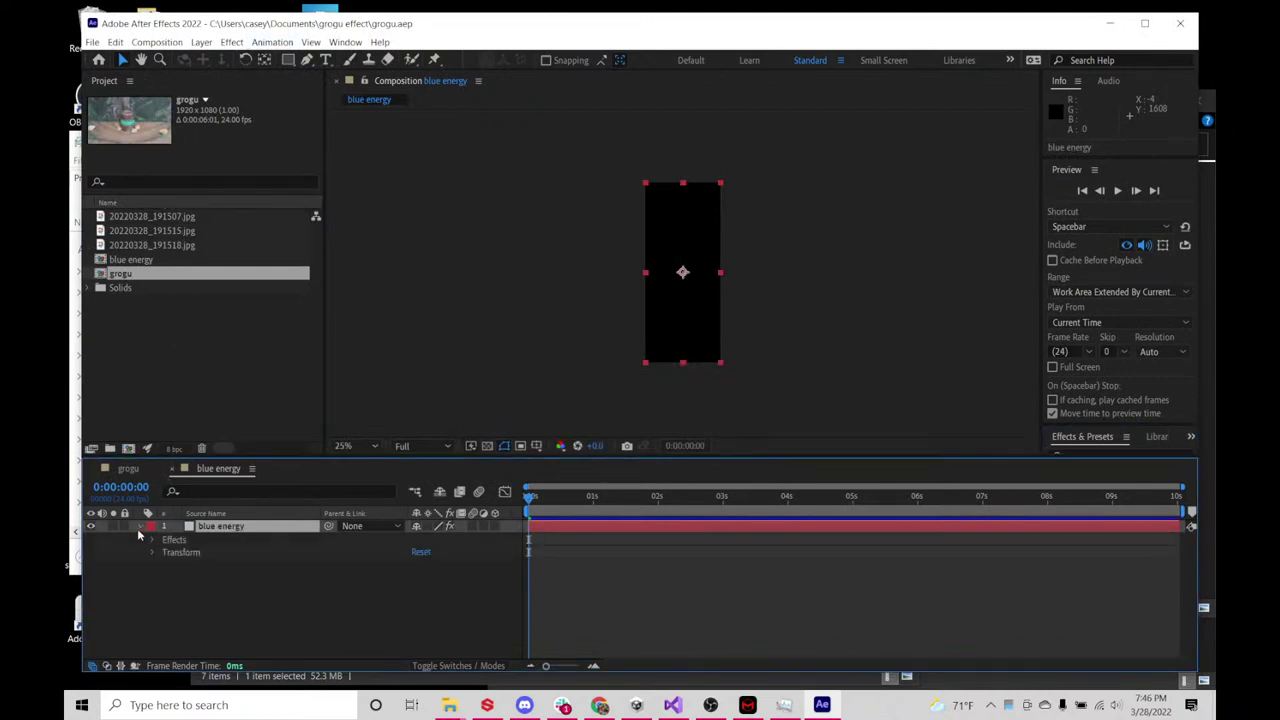
pyautogui.click(153, 540)
pyautogui.doubleClick(190, 552)
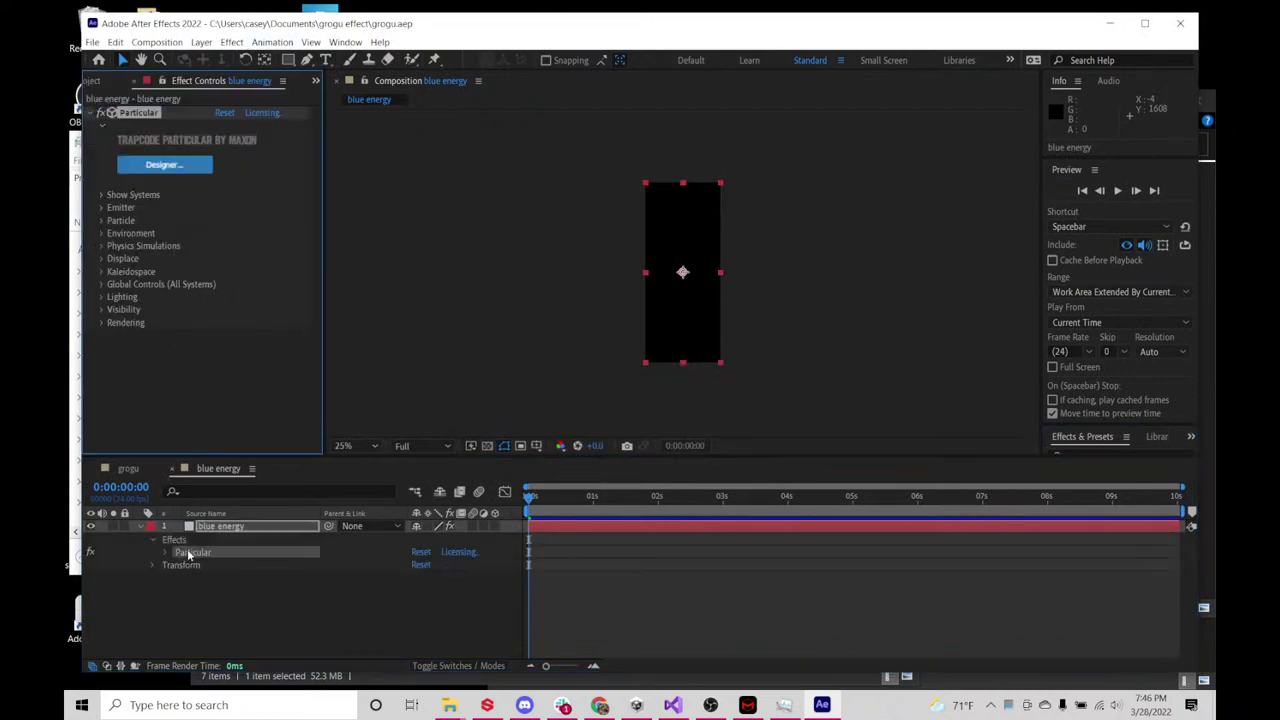
pyautogui.click(178, 165)
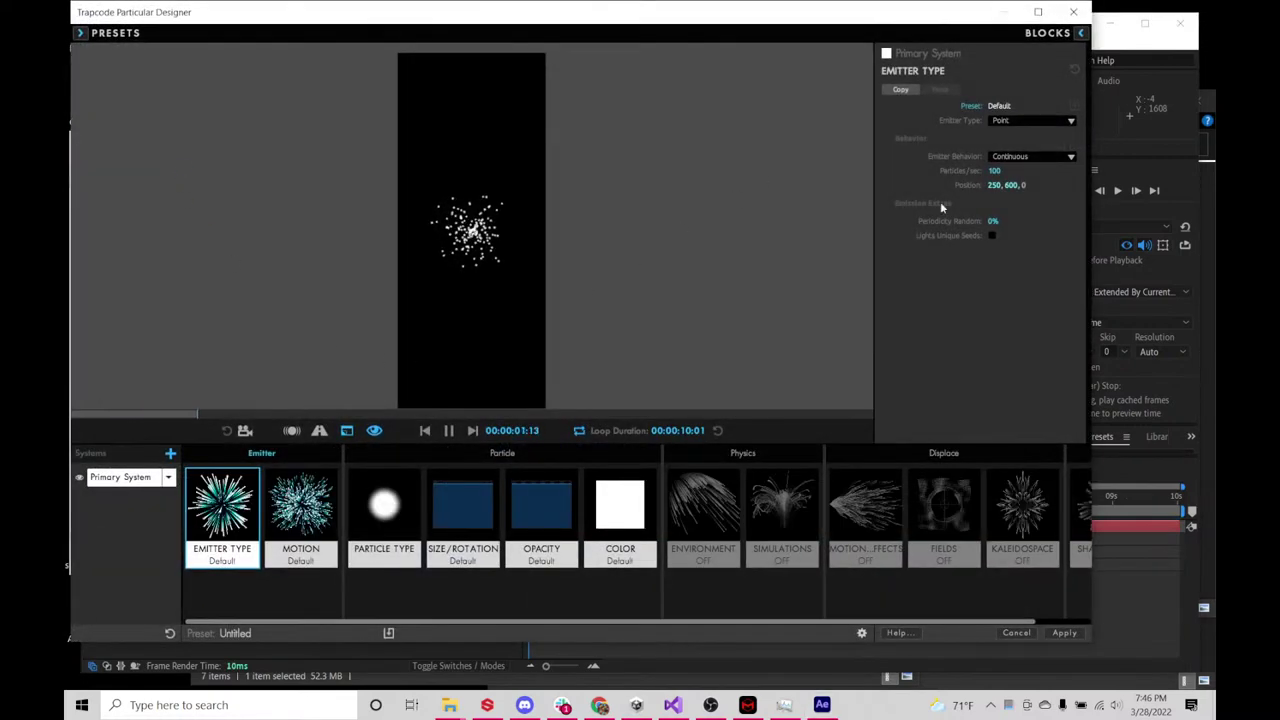
# - Set the primary system's emitter type to Box with XYZ Individual sizing and a Y size of 5
pyautogui.click(1030, 120)
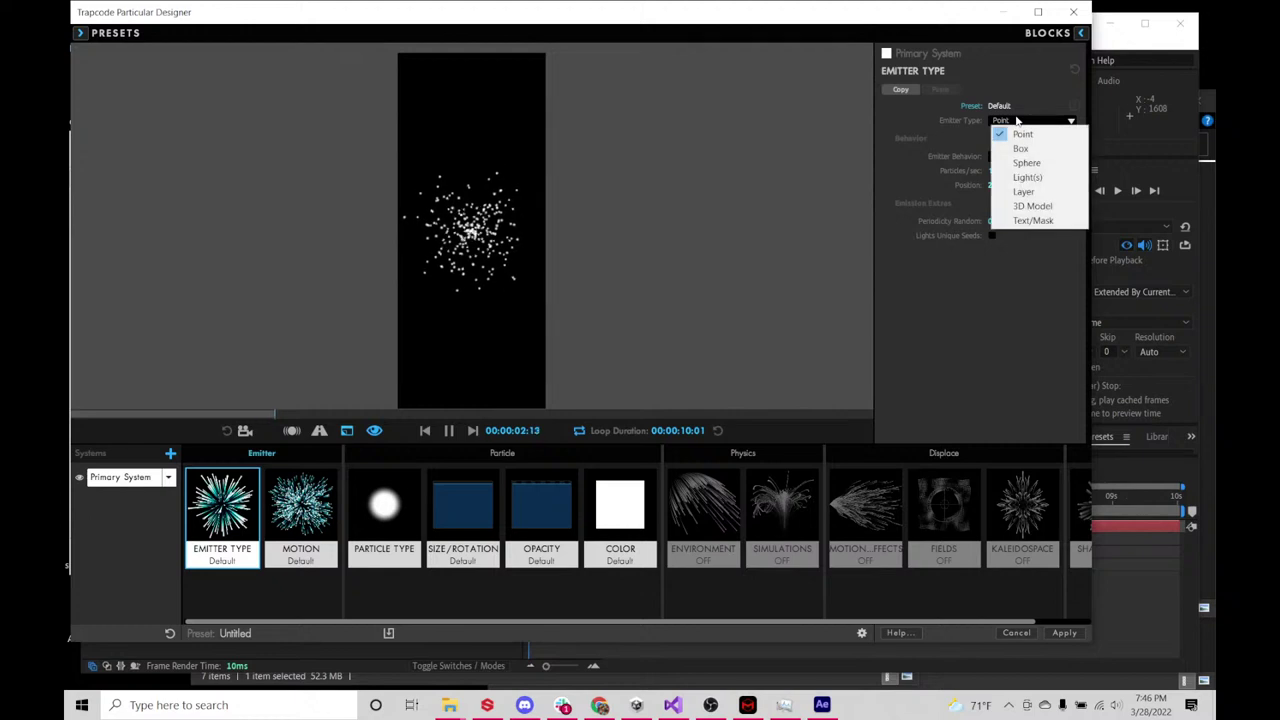
pyautogui.click(1021, 149)
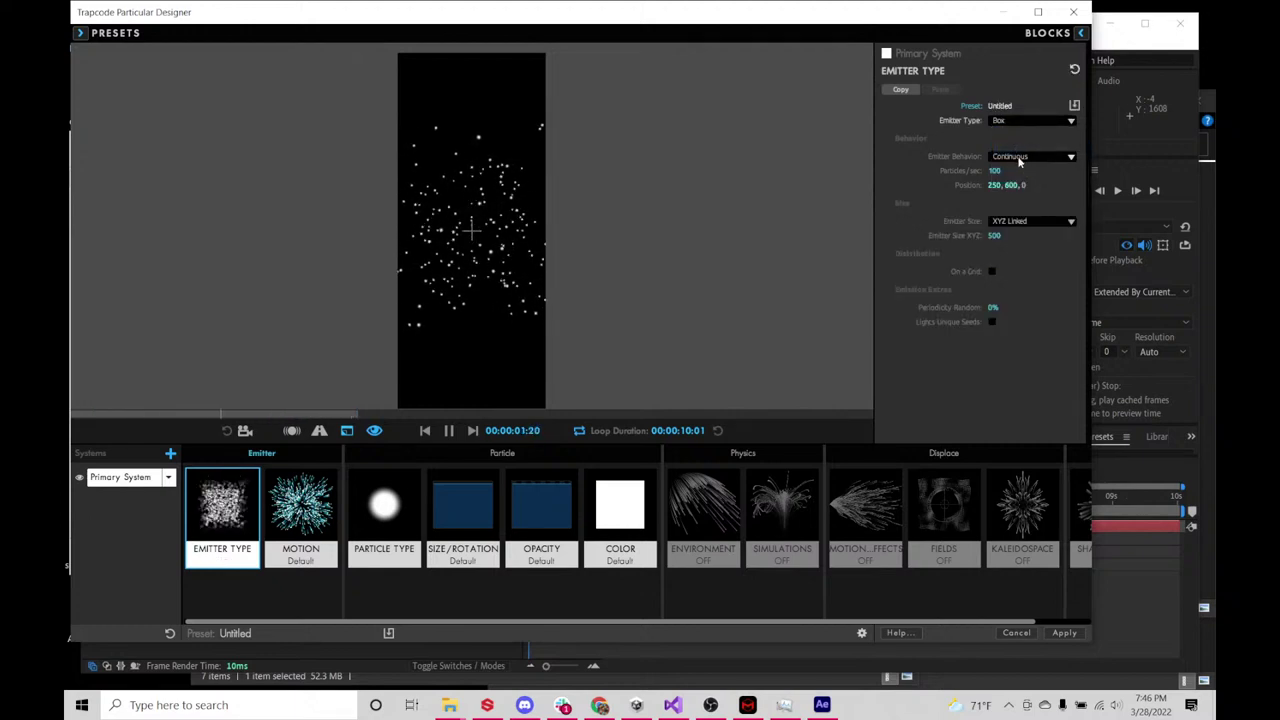
pyautogui.click(1018, 221)
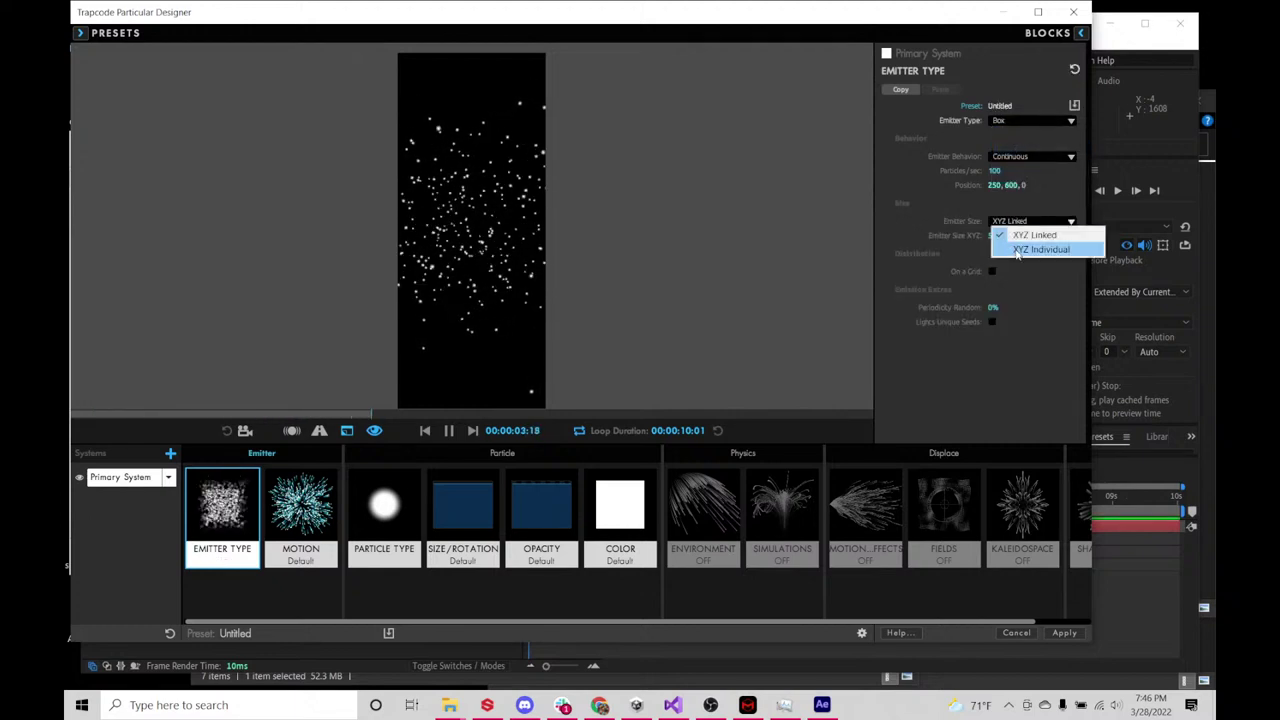
pyautogui.click(1017, 250)
pyautogui.click(1019, 249)
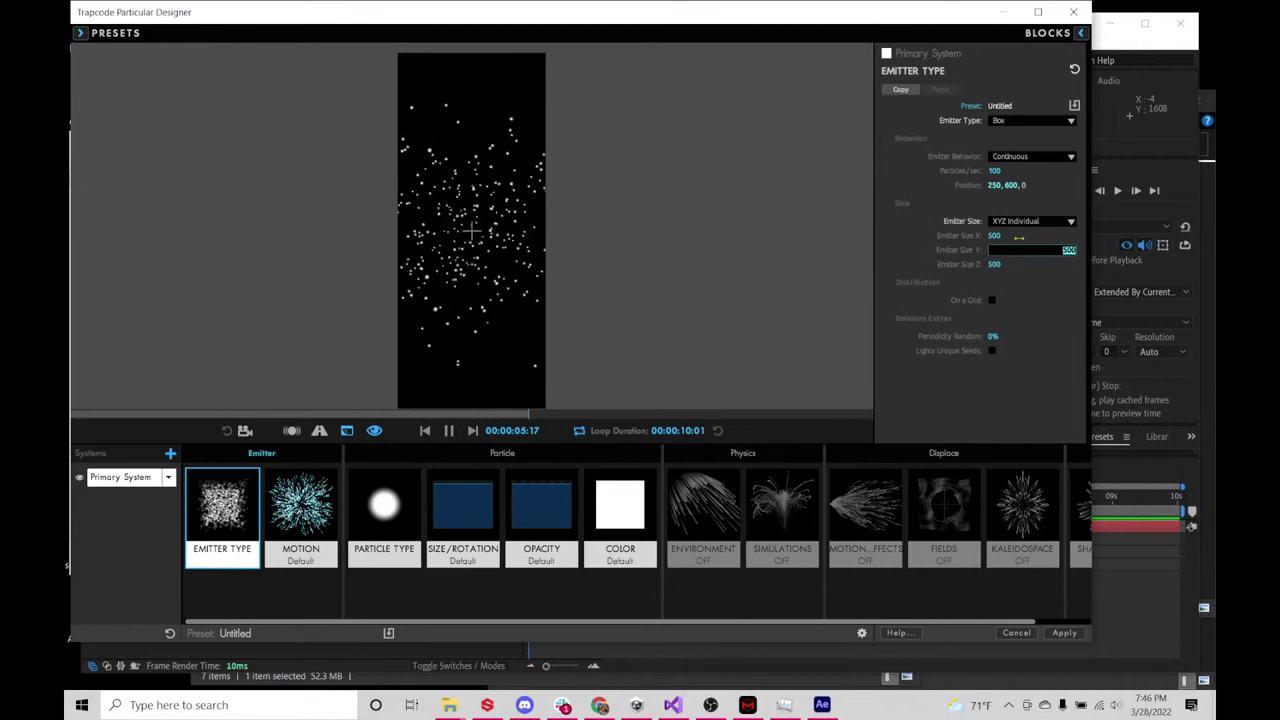
pyautogui.write('5')
pyautogui.press('Return')
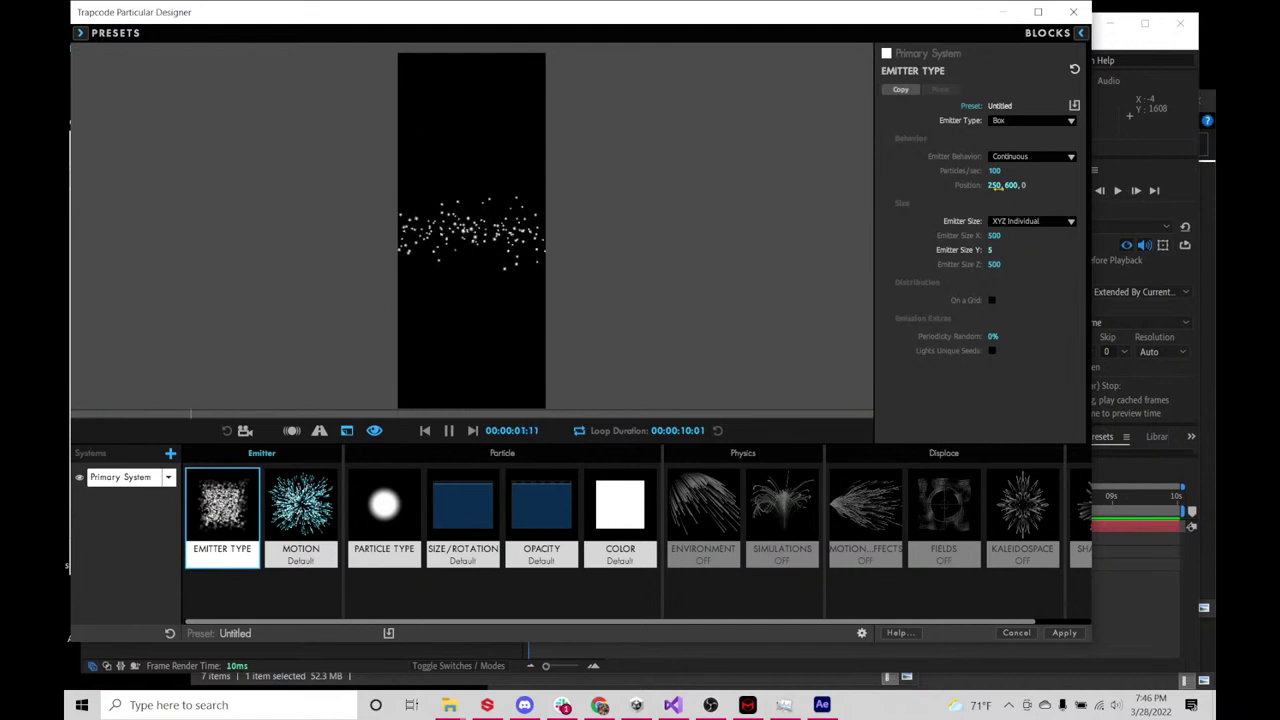
# - Try an emitter position of Y 0 and Z 1200, and return Z to 0
pyautogui.click(1026, 185)
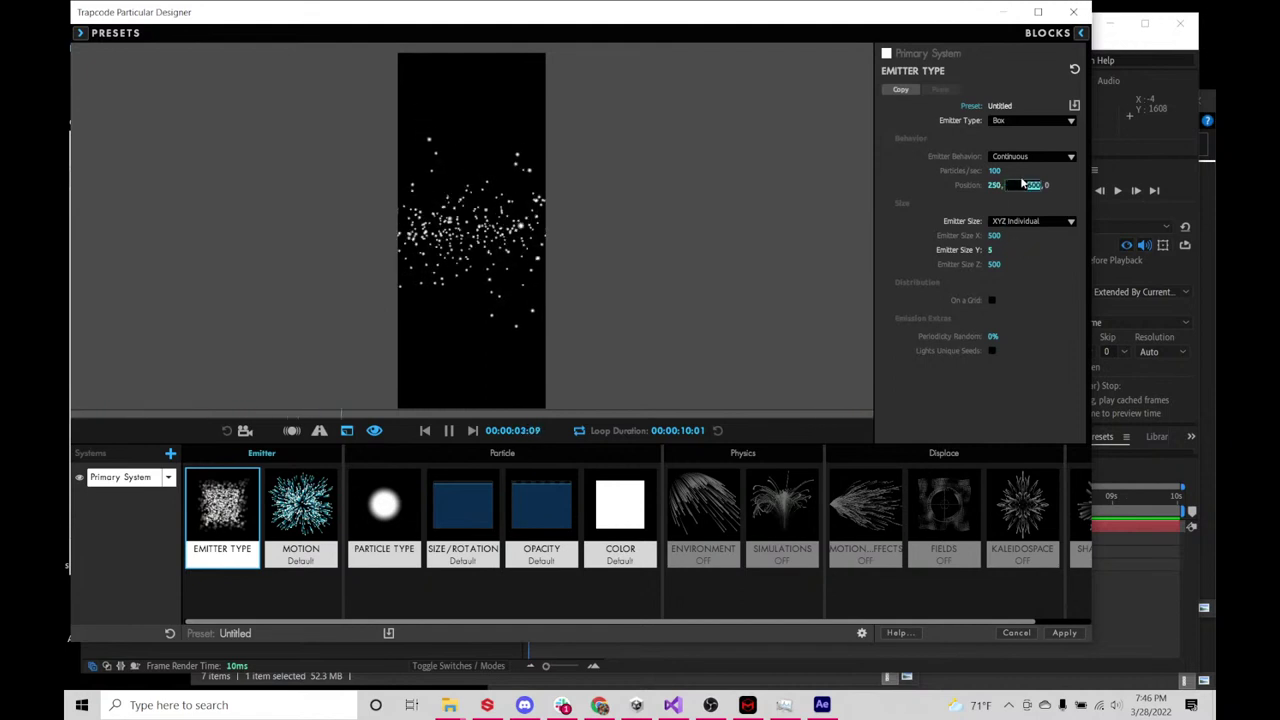
pyautogui.write('0')
pyautogui.press('Return')
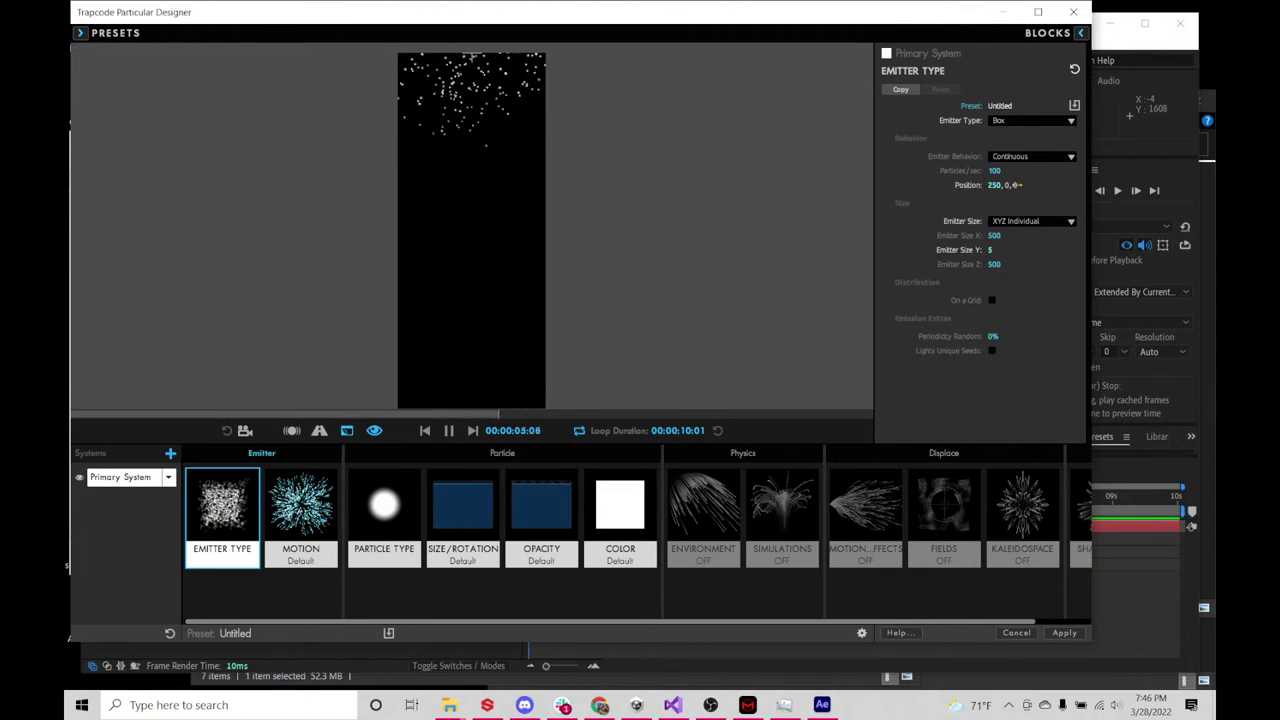
pyautogui.click(1015, 185)
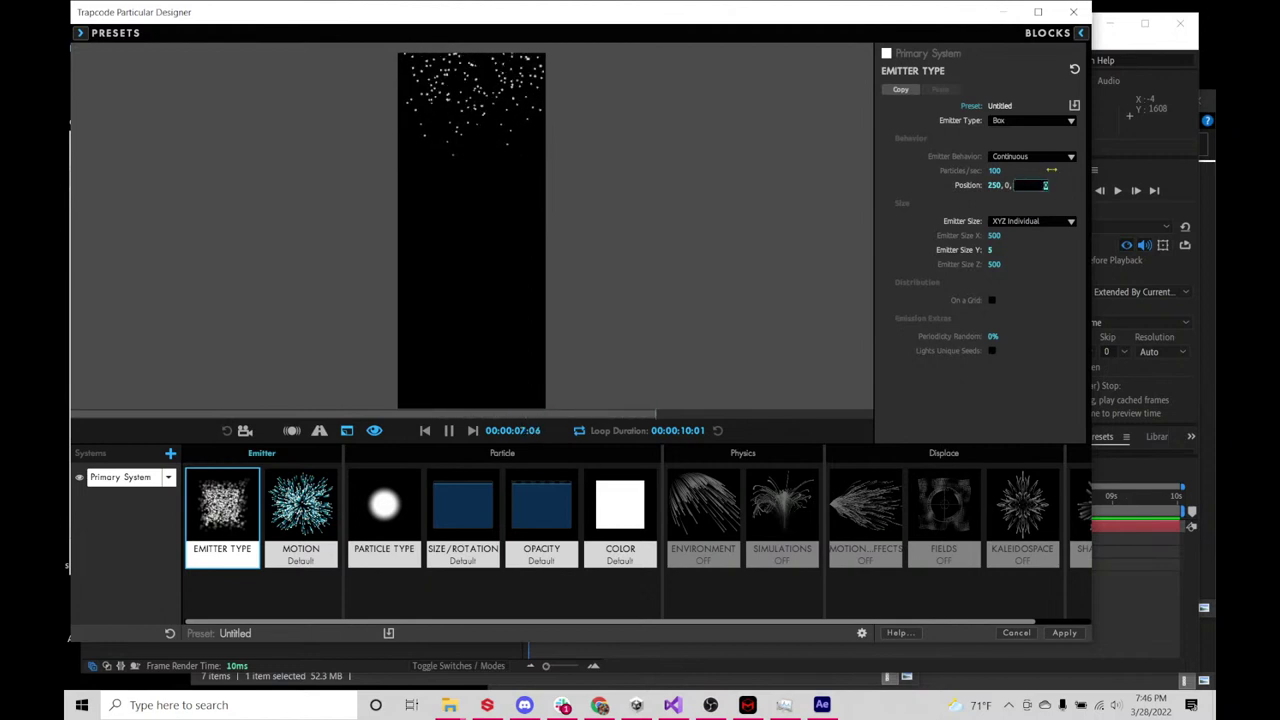
pyautogui.write('1200')
pyautogui.press('Return')
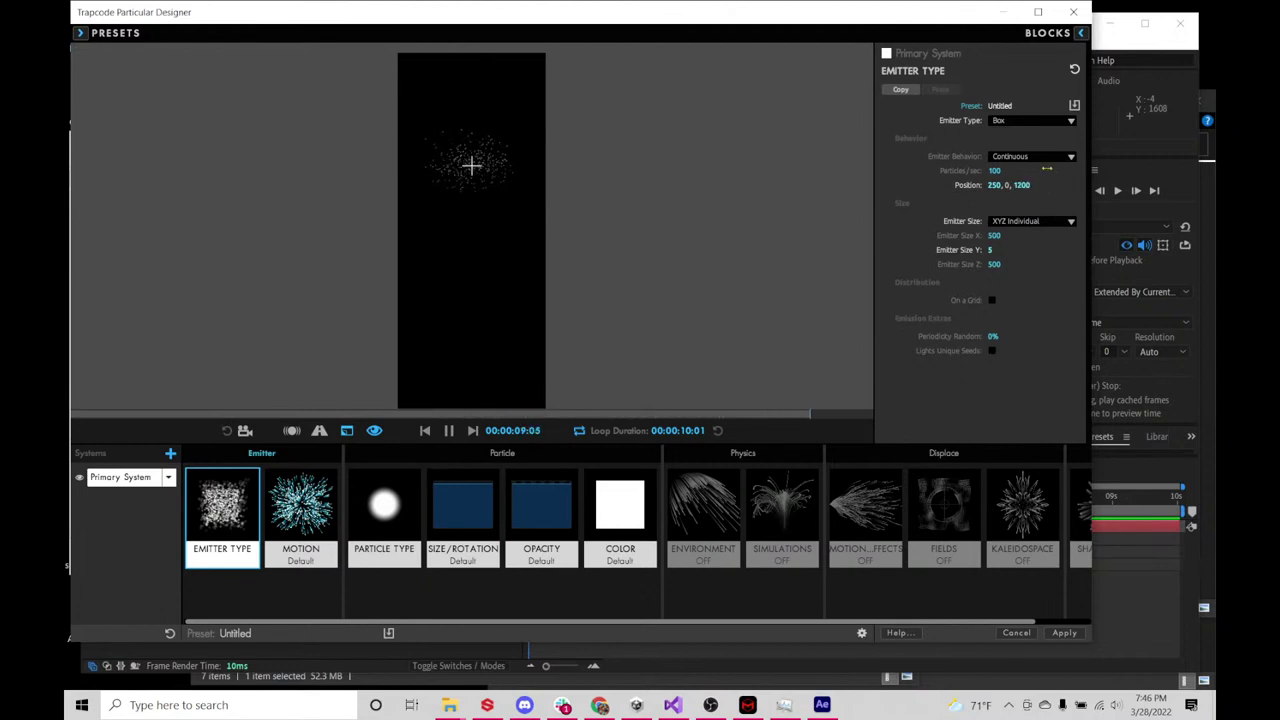
pyautogui.moveTo(1020, 185); pyautogui.dragTo(1021, 185)
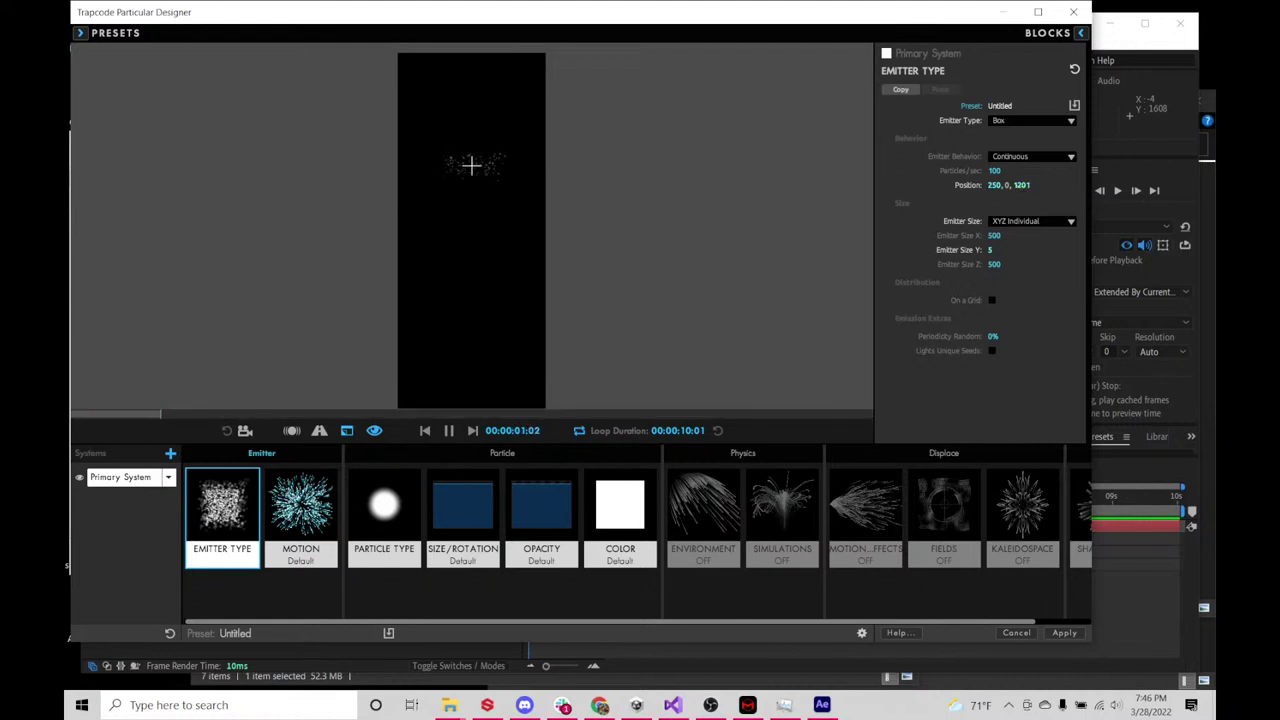
pyautogui.click(1021, 185)
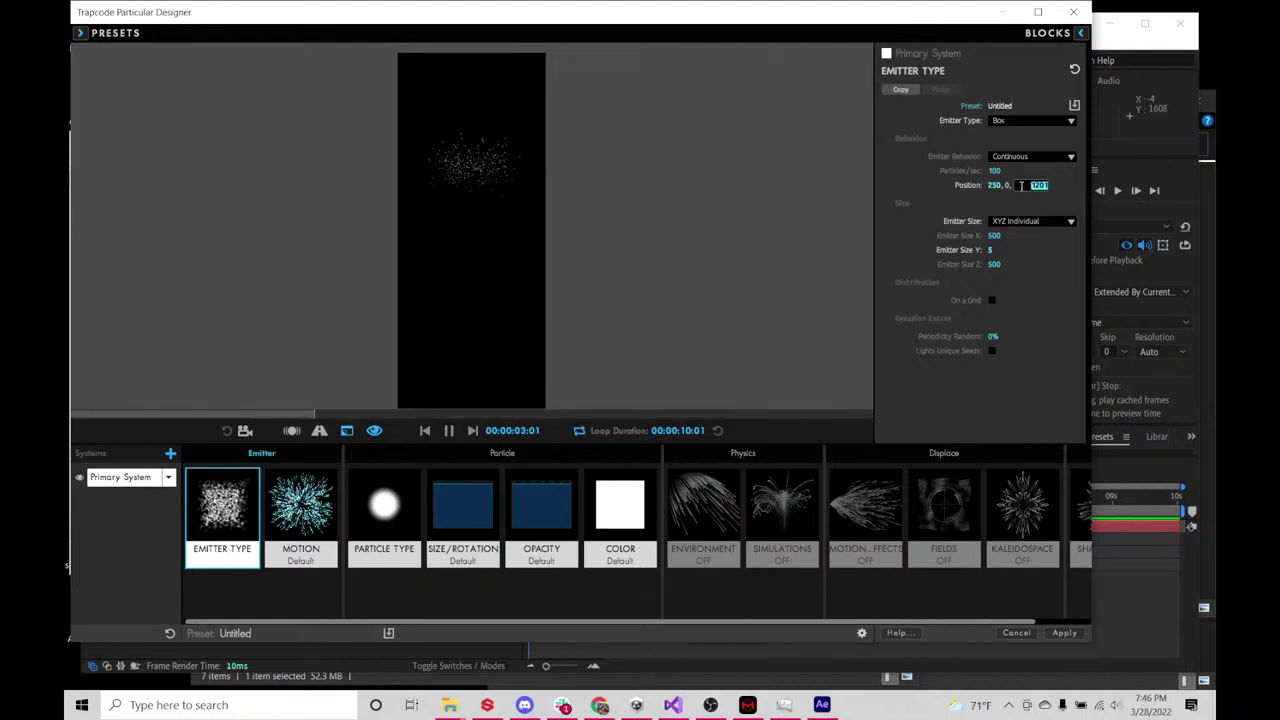
pyautogui.write('0')
pyautogui.press('Return')
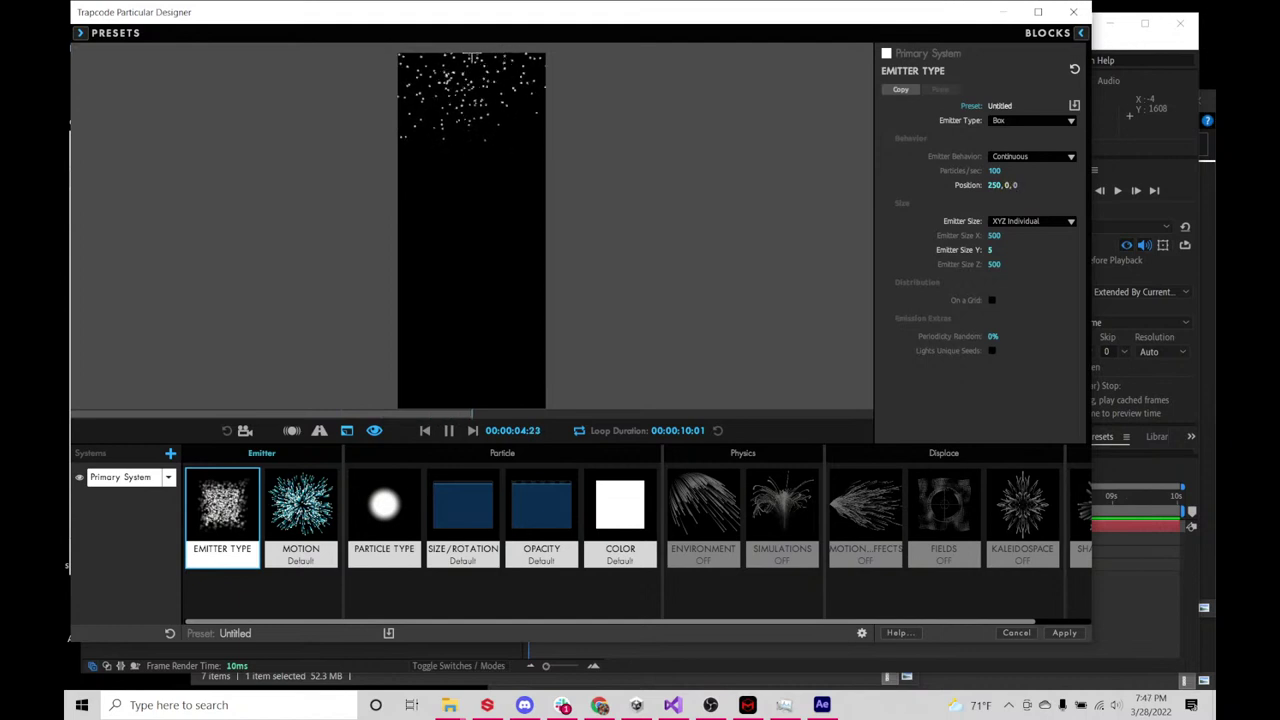
# - Set the emitter's Y position to 1200 and readjust it to 1045, near the lower edge of the frame
pyautogui.click(1012, 185)
pyautogui.write('12')
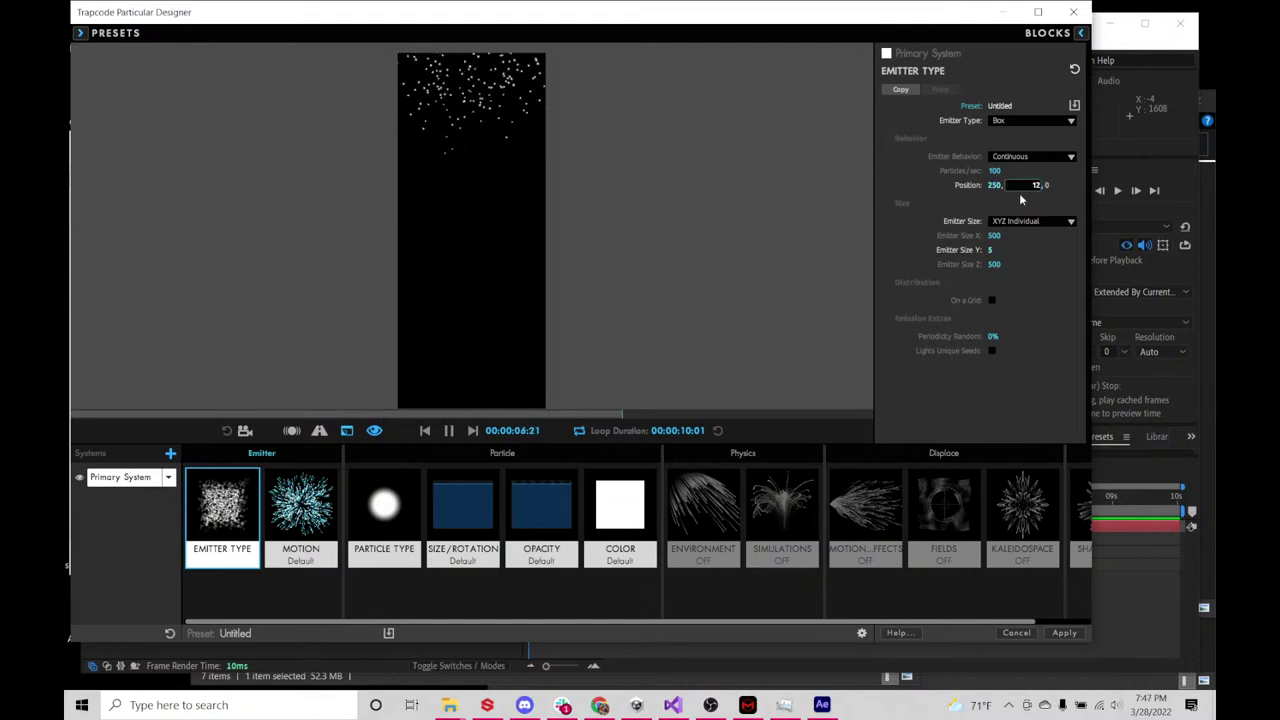
pyautogui.write('00')
pyautogui.press('Return')
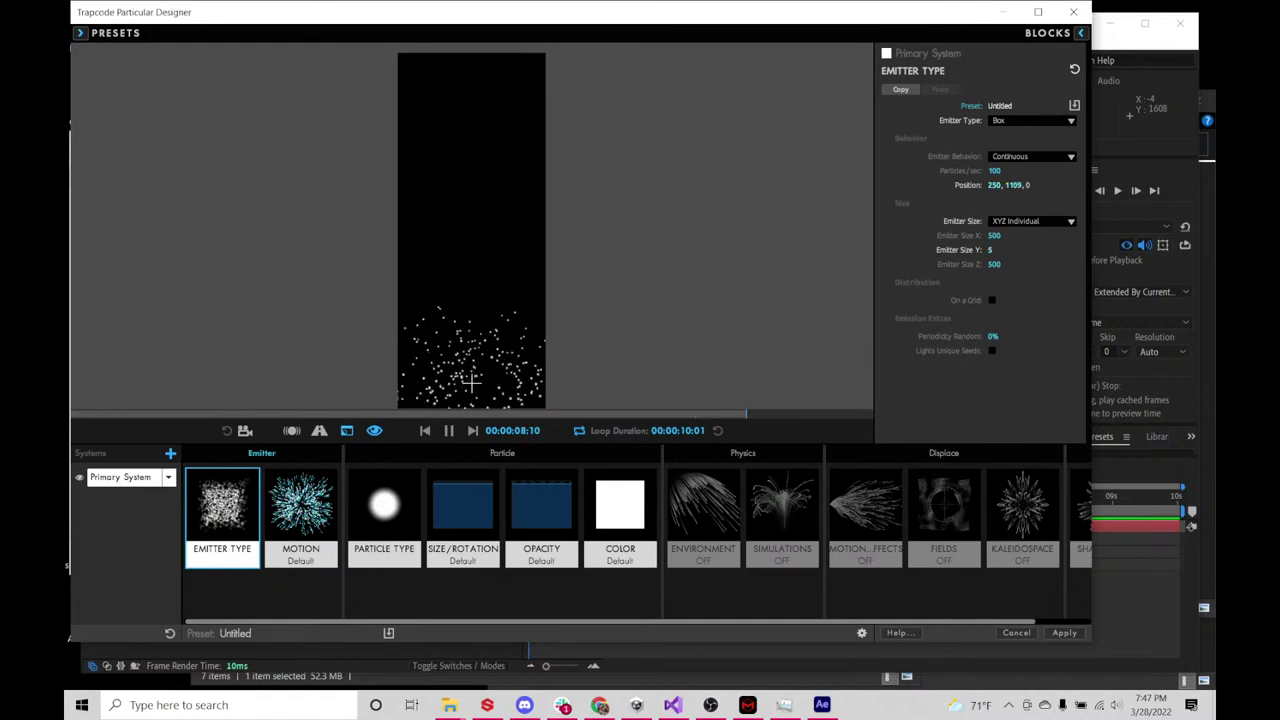
pyautogui.moveTo(470, 352); pyautogui.dragTo(470, 365)
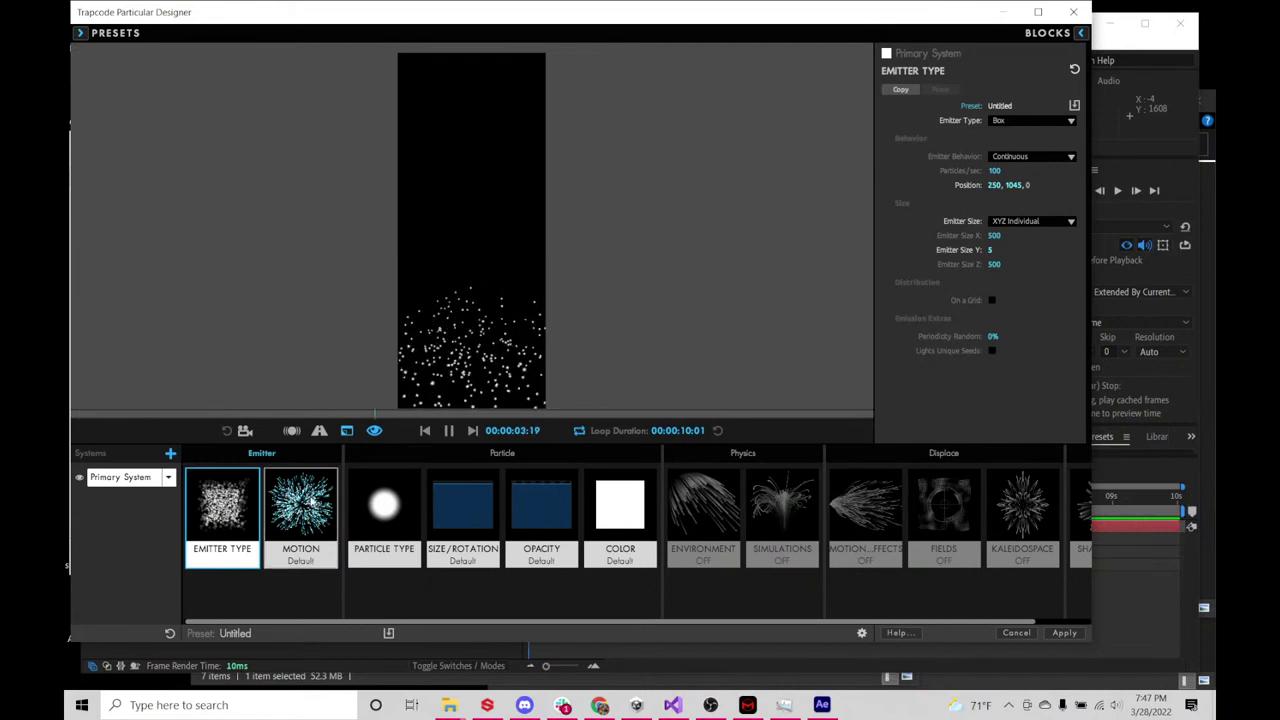
# - Switch to the browser to check the YouTube live stream's chat, and return to the Particular Designer
pyautogui.moveTo(600, 705)
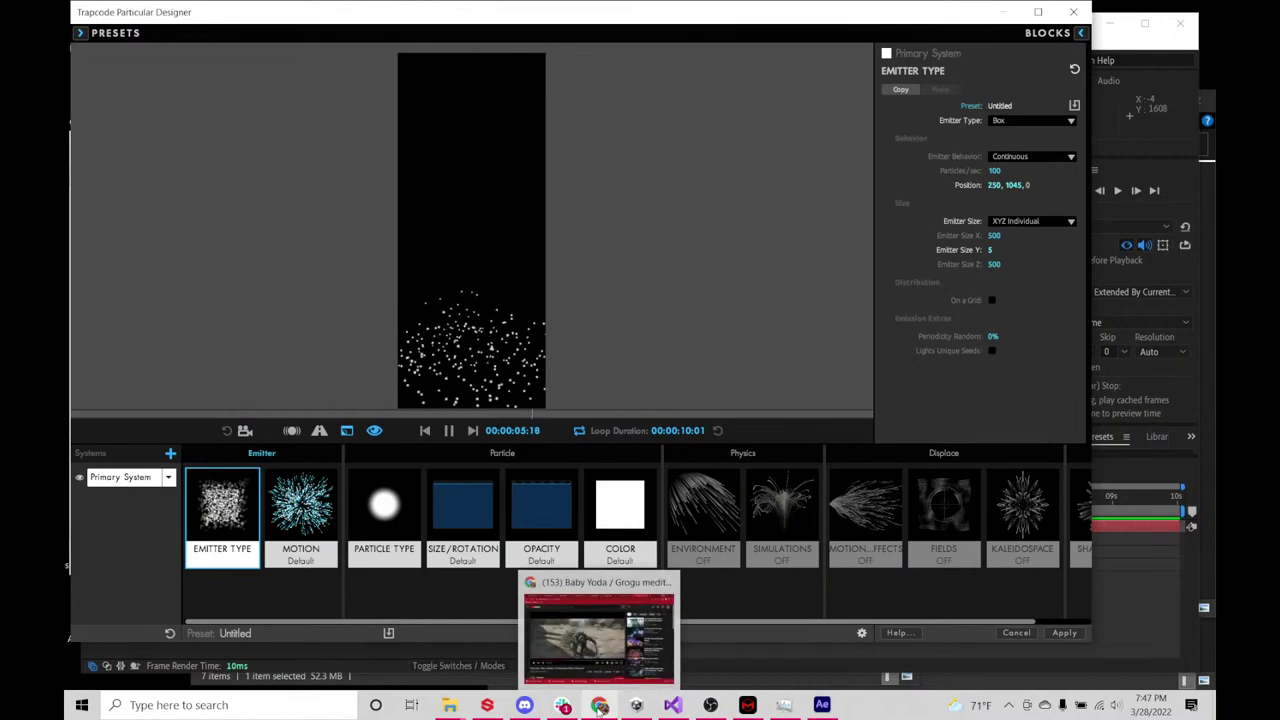
pyautogui.click(604, 655)
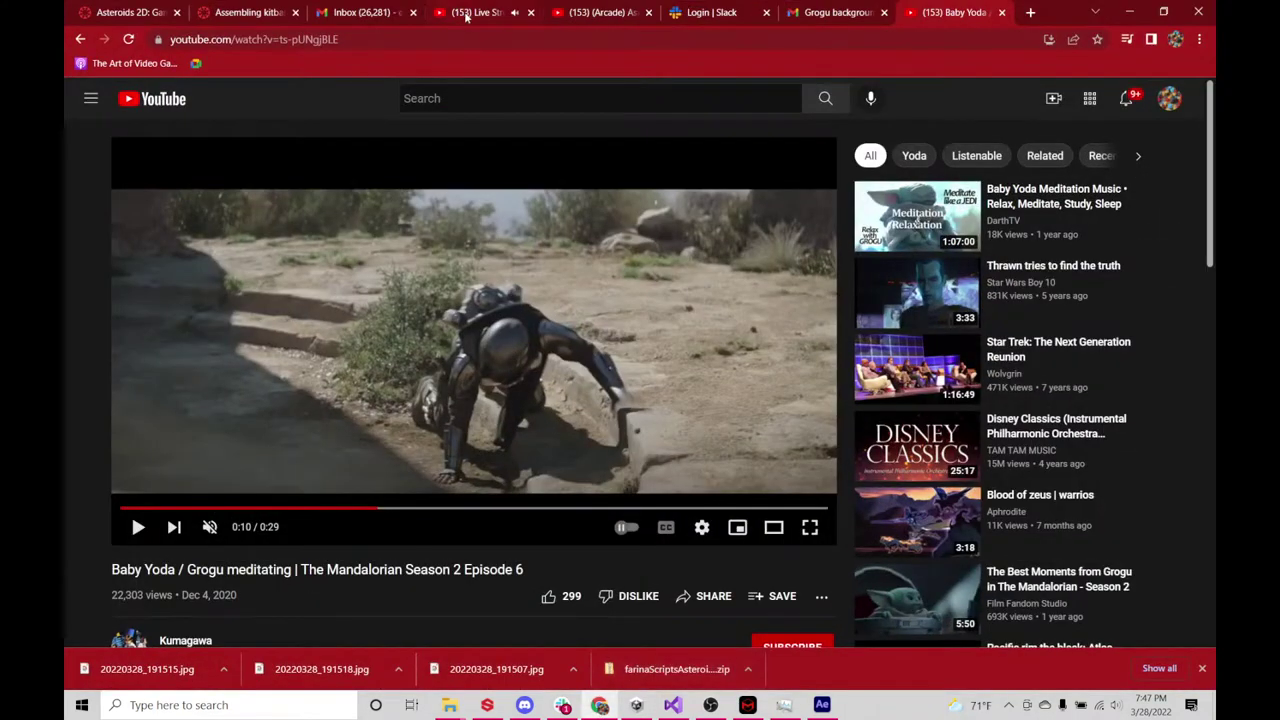
pyautogui.click(492, 20)
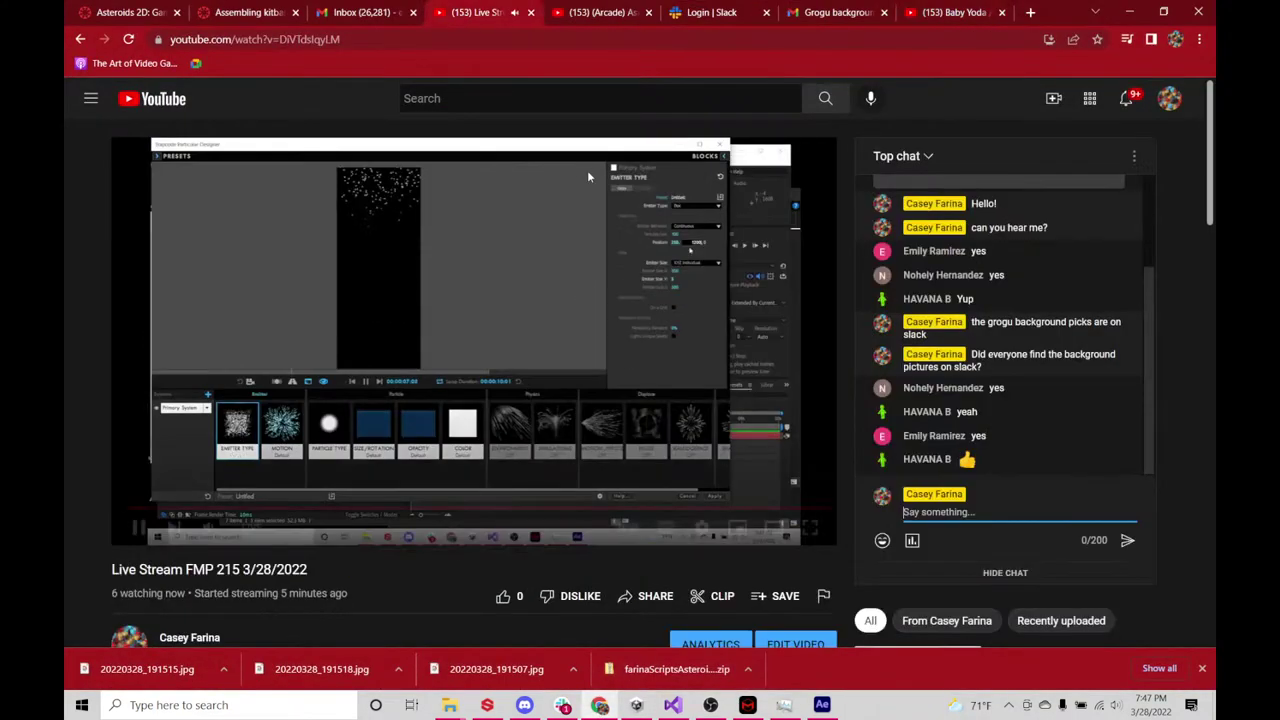
pyautogui.click(1130, 12)
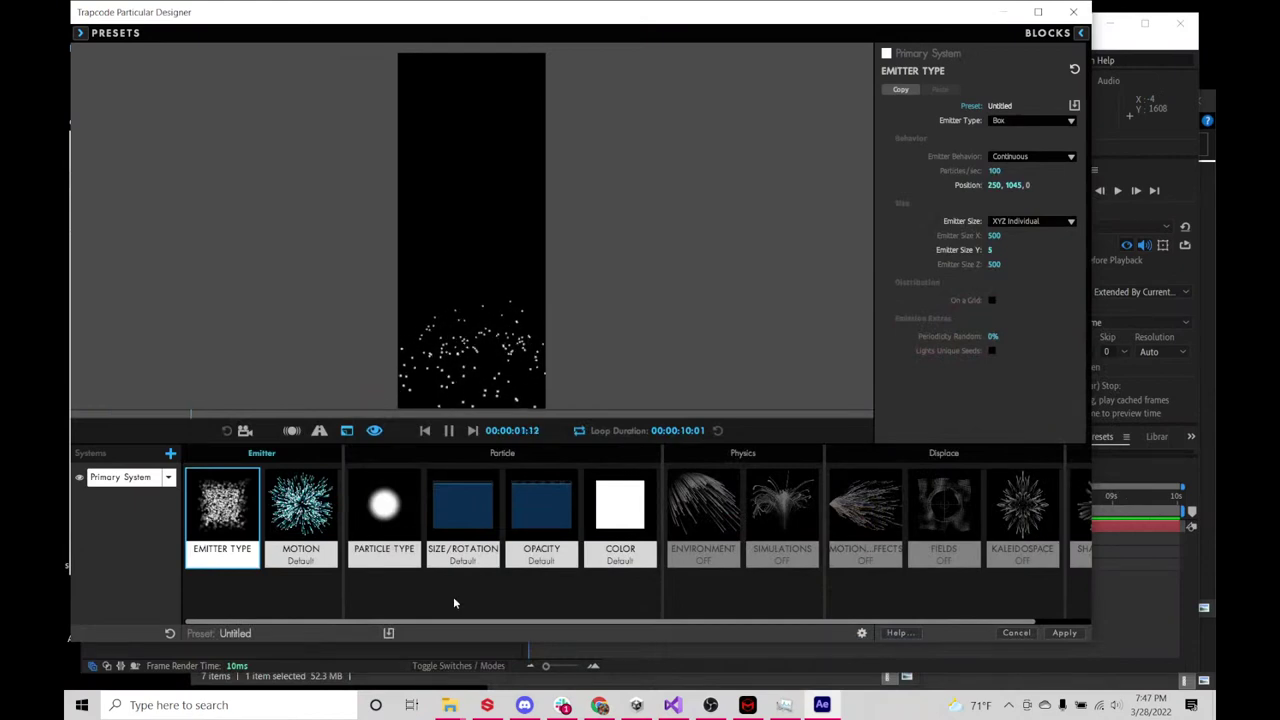
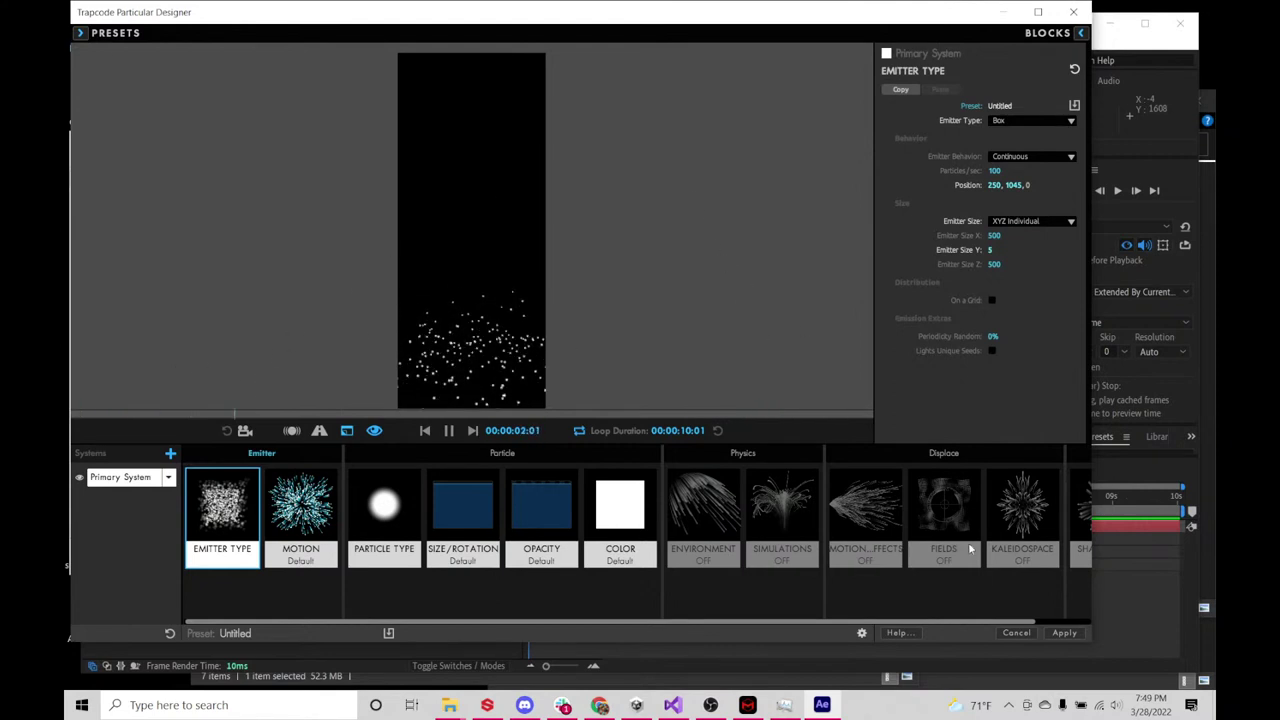
# - Apply the box emitter settings to the blue energy layer and reopen the Designer on the primary system's Motion settings
pyautogui.click(1063, 633)
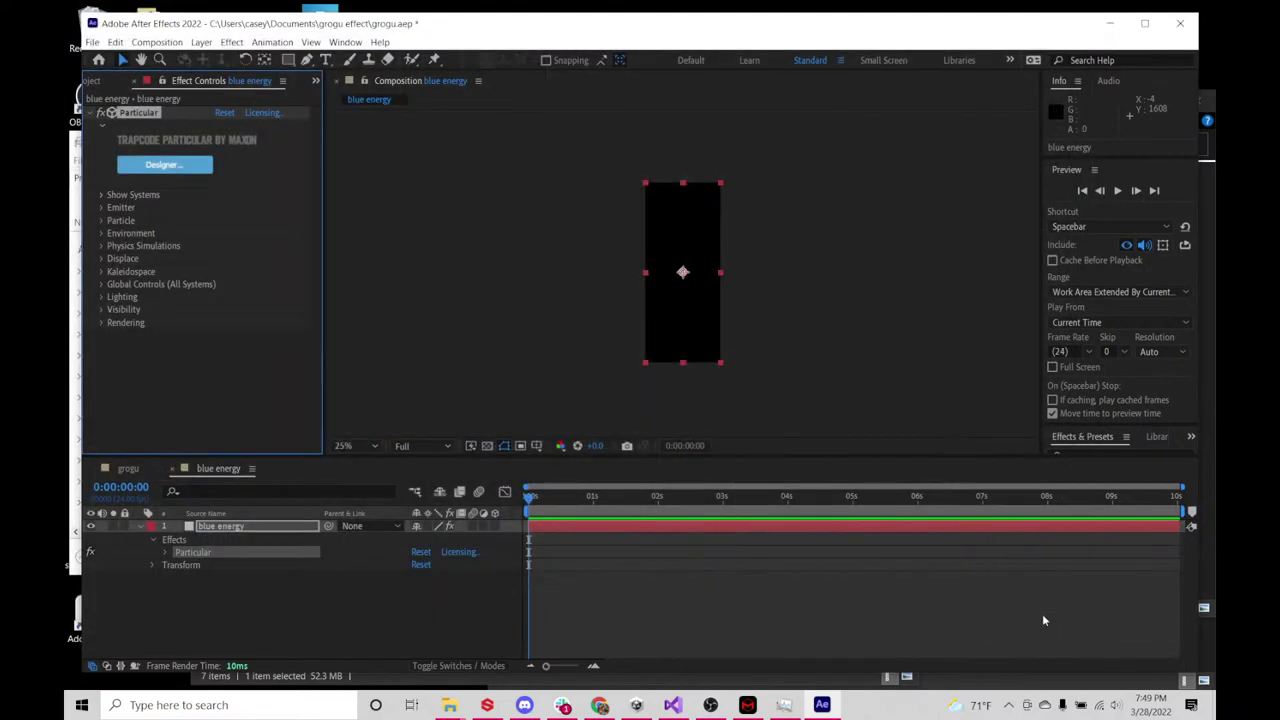
pyautogui.click(176, 164)
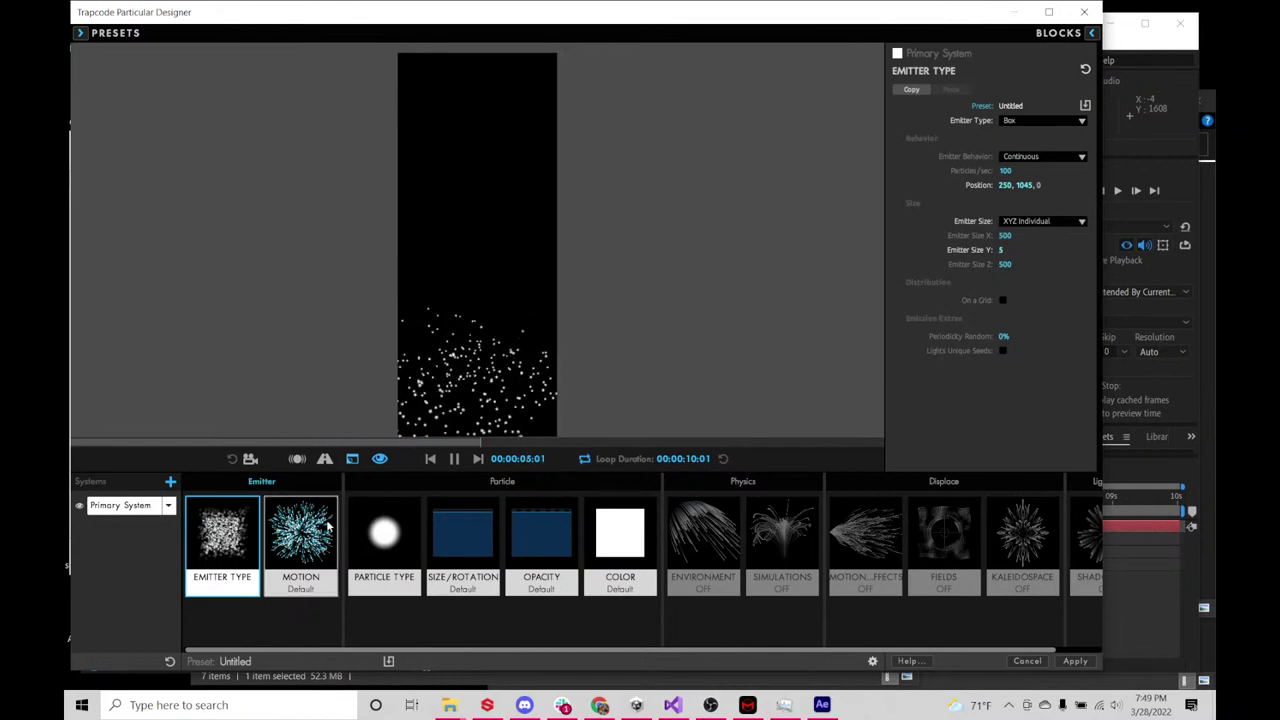
pyautogui.click(316, 561)
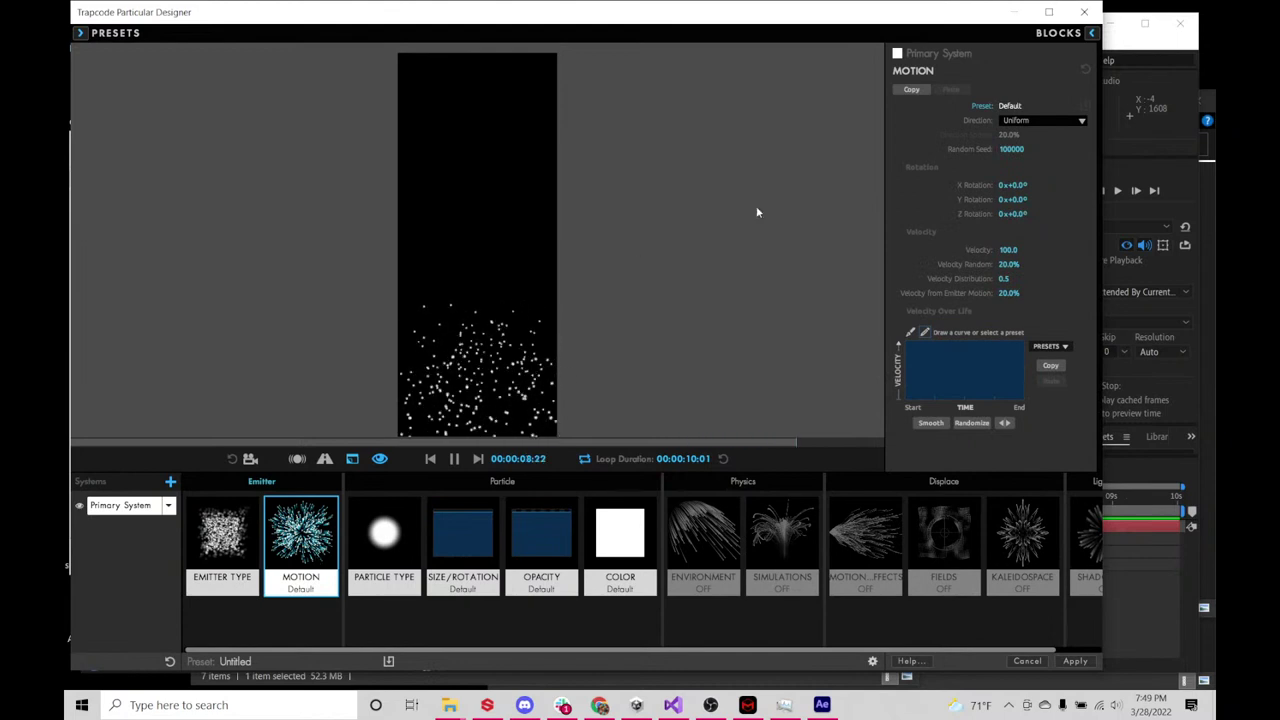
# - Look through the motion presets and try a velocity of 0 with the default uniform motion
pyautogui.click(1060, 36)
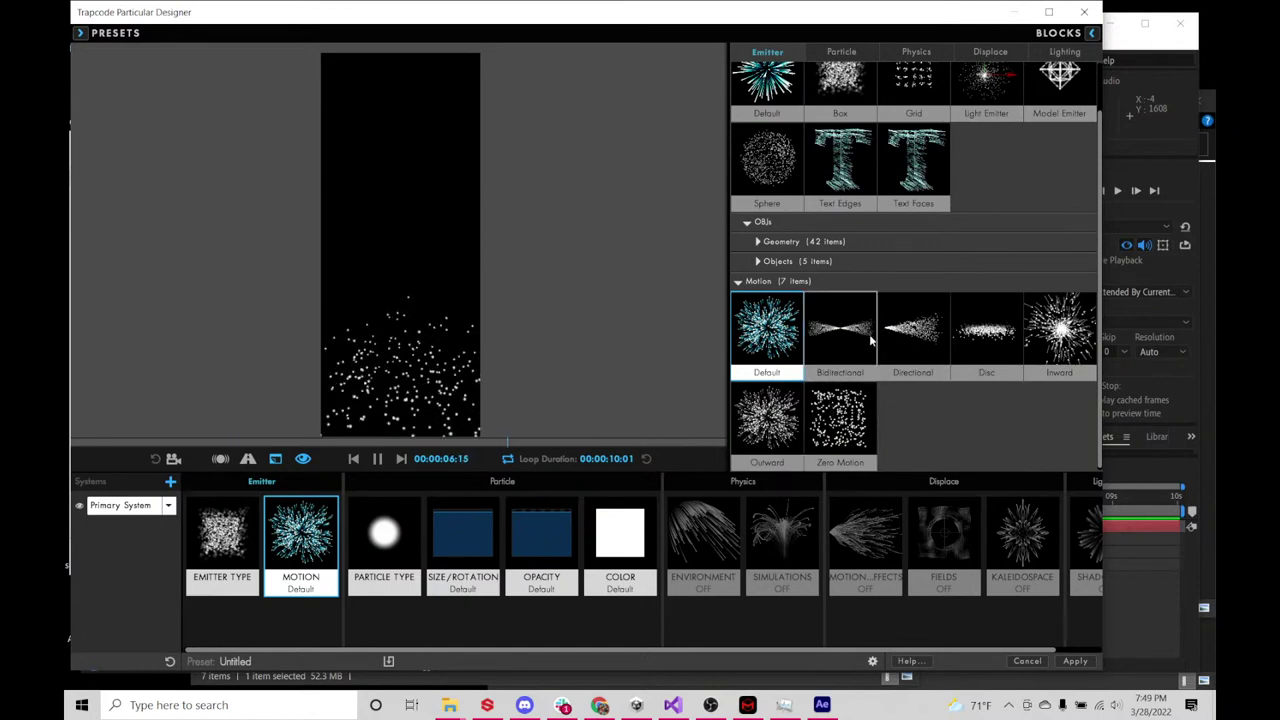
pyautogui.click(687, 252)
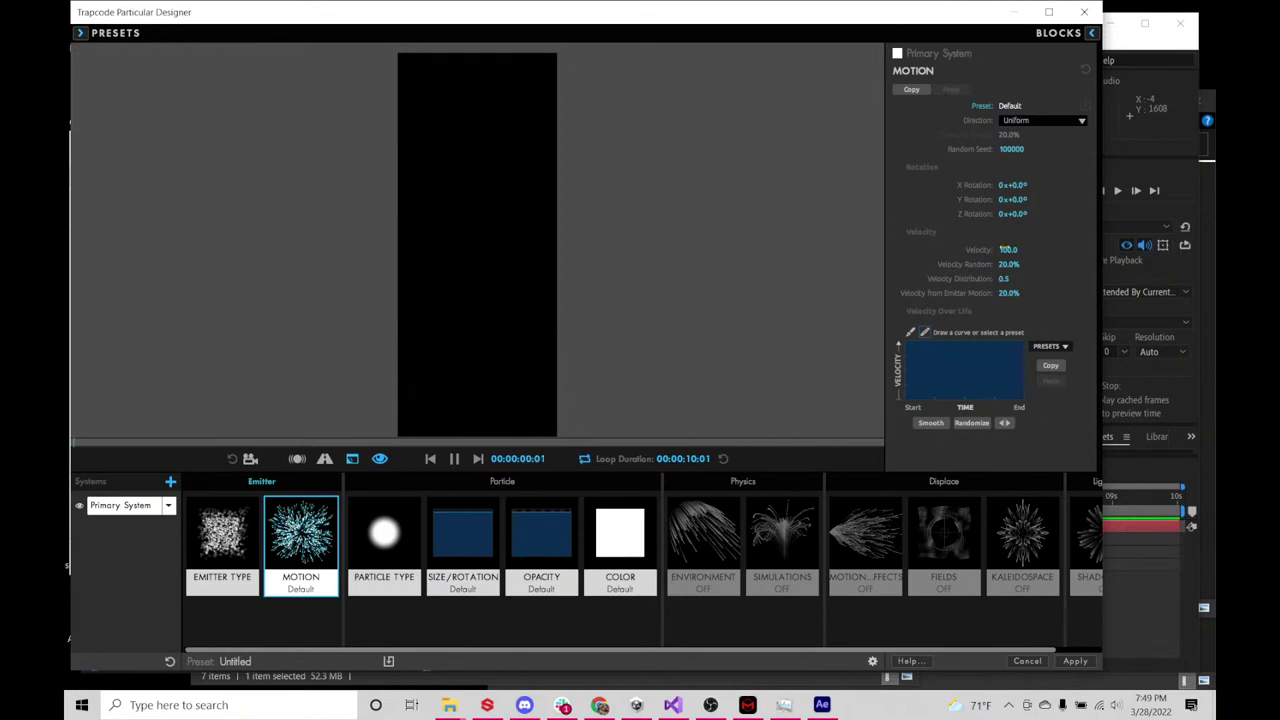
pyautogui.click(1008, 249)
pyautogui.write('0')
pyautogui.press('Return')
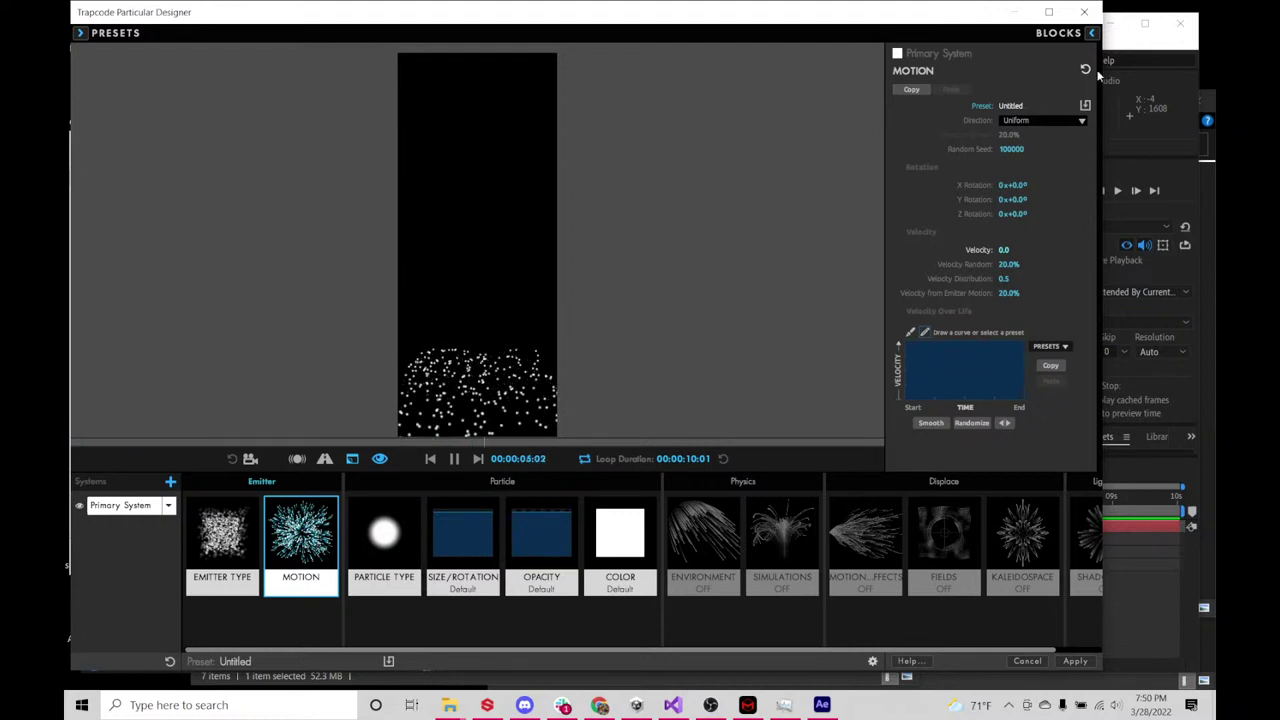
# - Apply the Directional motion preset to the primary system and set its Y rotation to 0°
pyautogui.click(1091, 33)
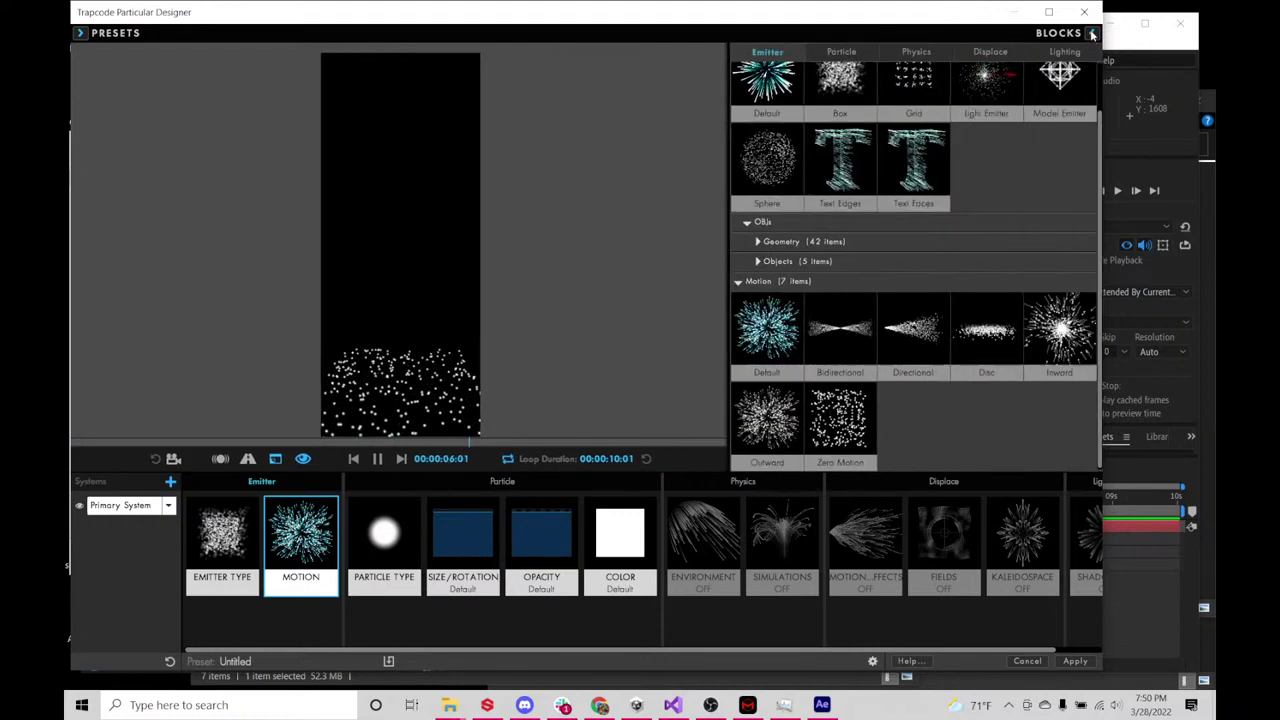
pyautogui.click(905, 346)
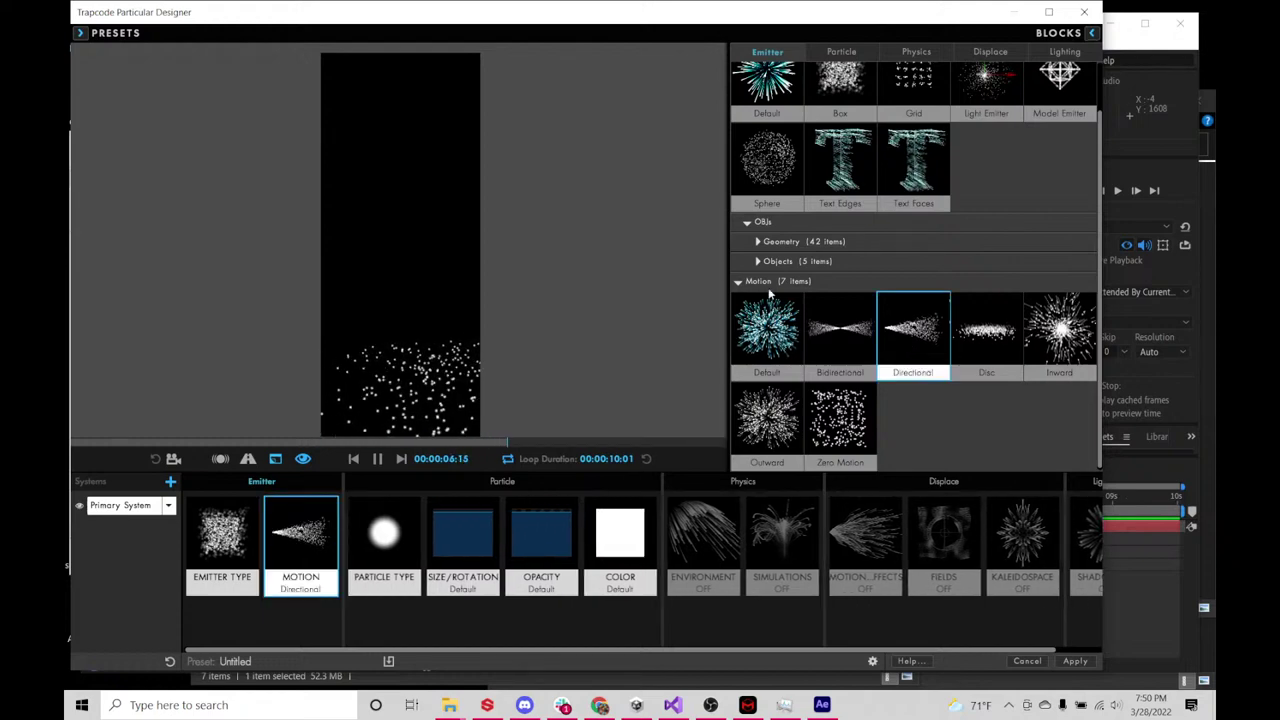
pyautogui.click(305, 525)
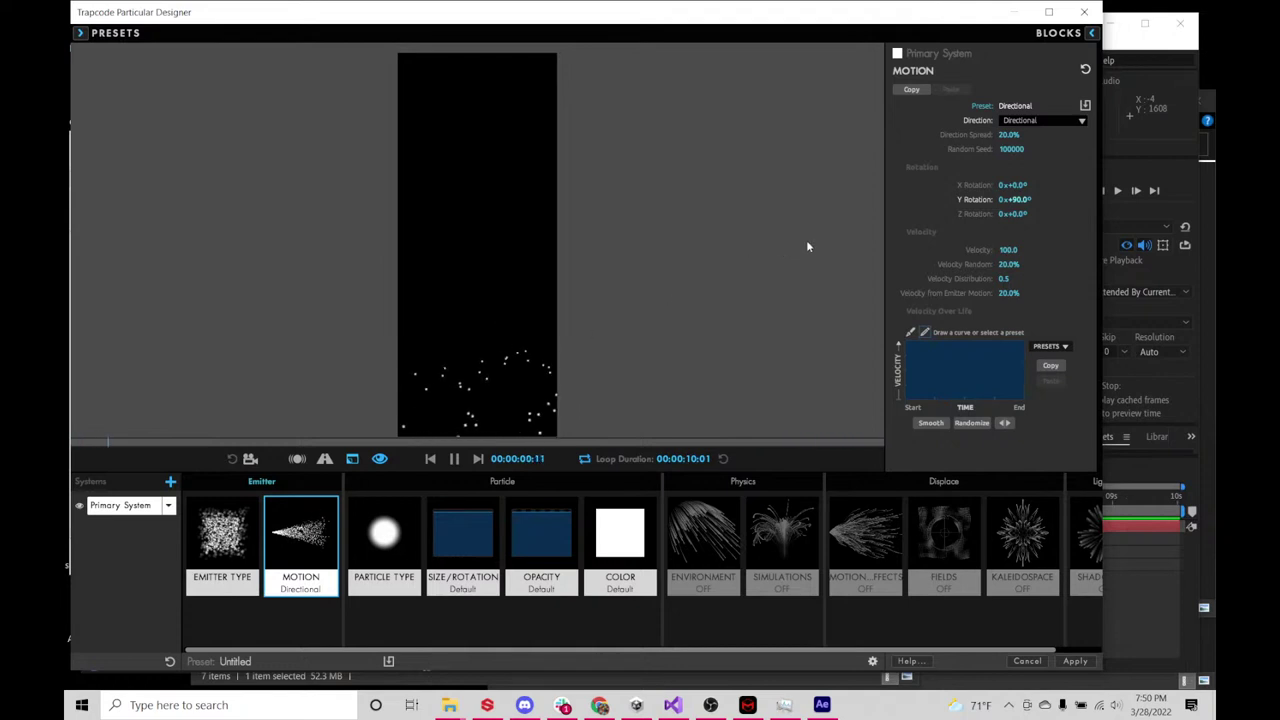
pyautogui.click(1020, 199)
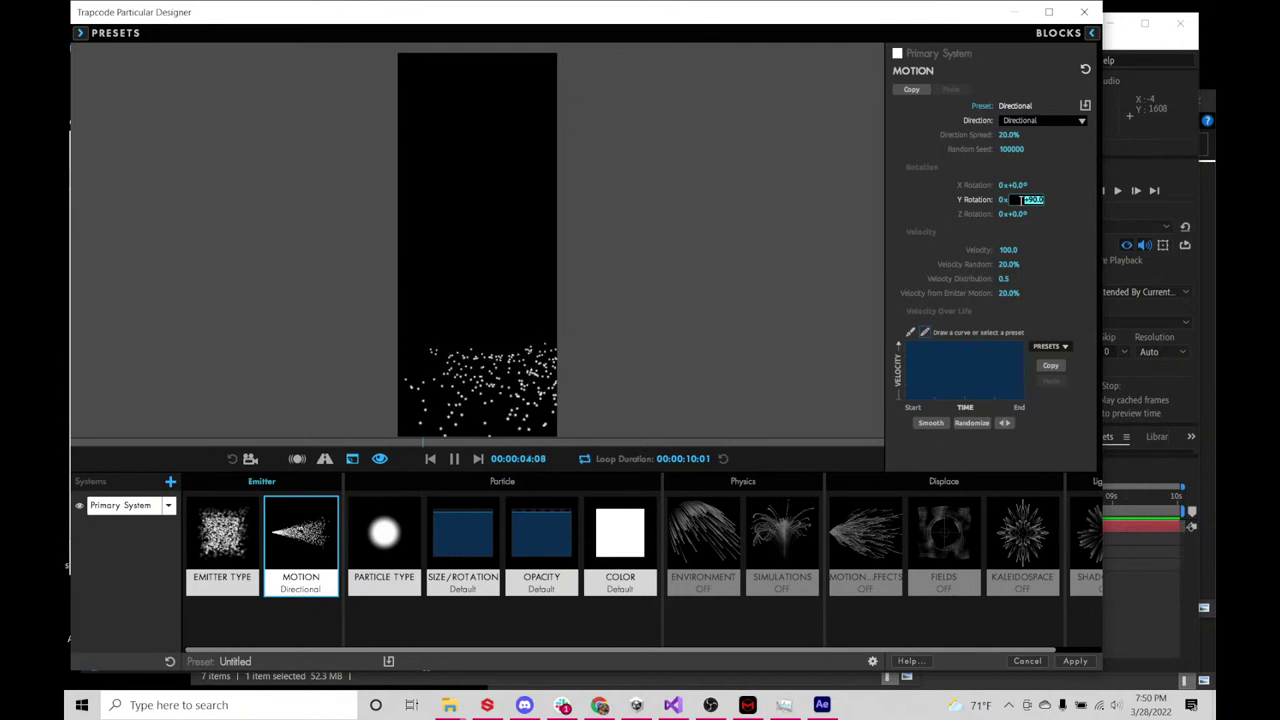
pyautogui.write('0')
pyautogui.press('Return')
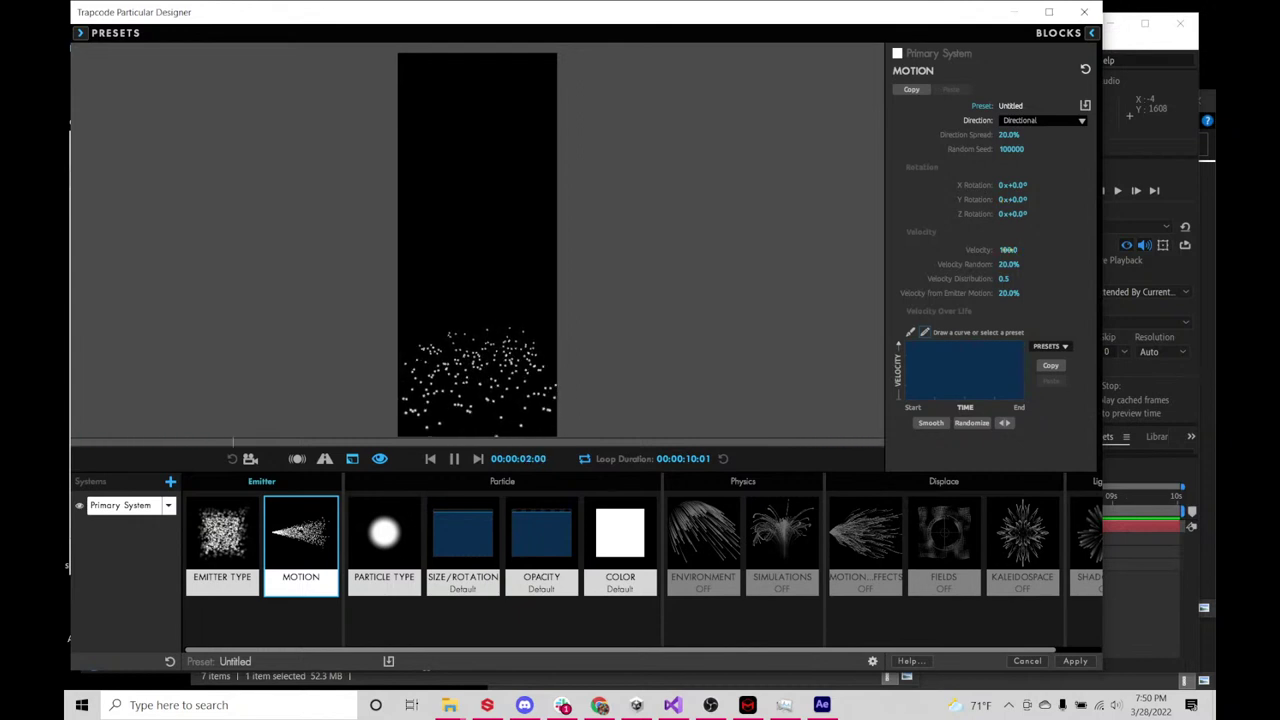
# - Try a Z rotation of -2° and an X rotation of 75°, and return the Z rotation to 0°
pyautogui.moveTo(1015, 213); pyautogui.dragTo(1030, 213)
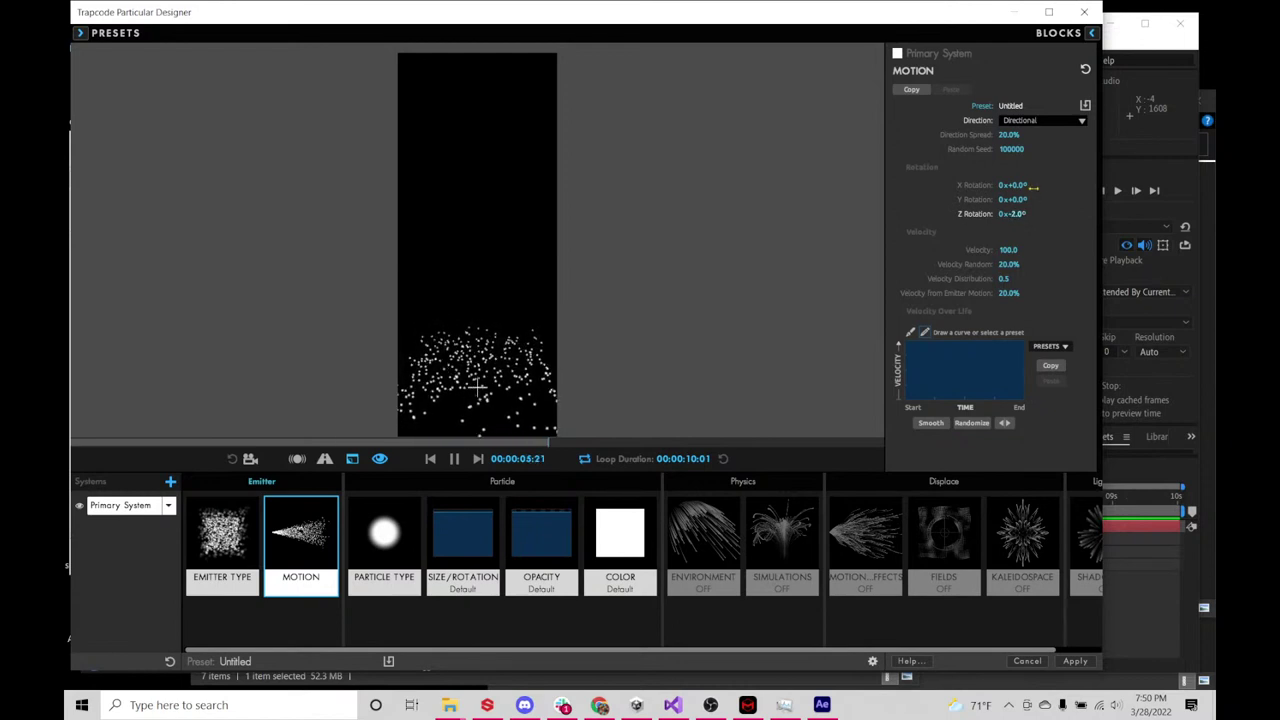
pyautogui.moveTo(1024, 185); pyautogui.dragTo(1037, 185)
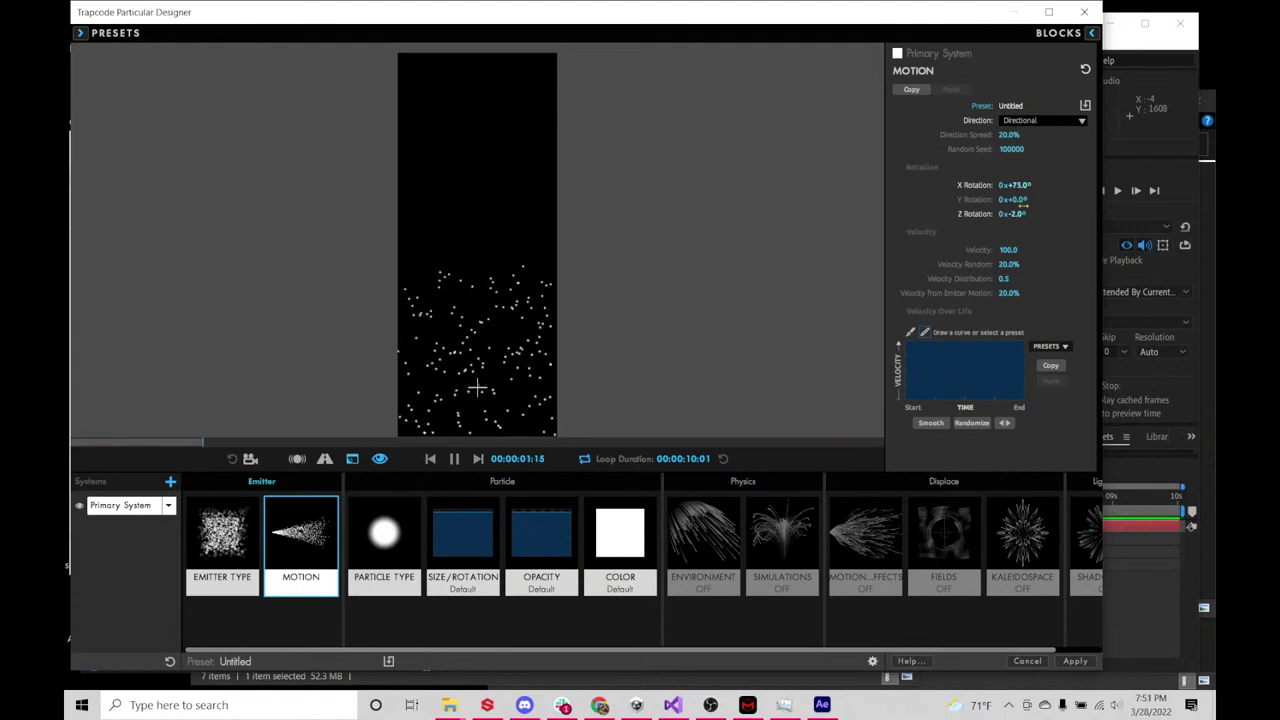
pyautogui.click(1034, 213)
pyautogui.write('0')
pyautogui.press('Return')
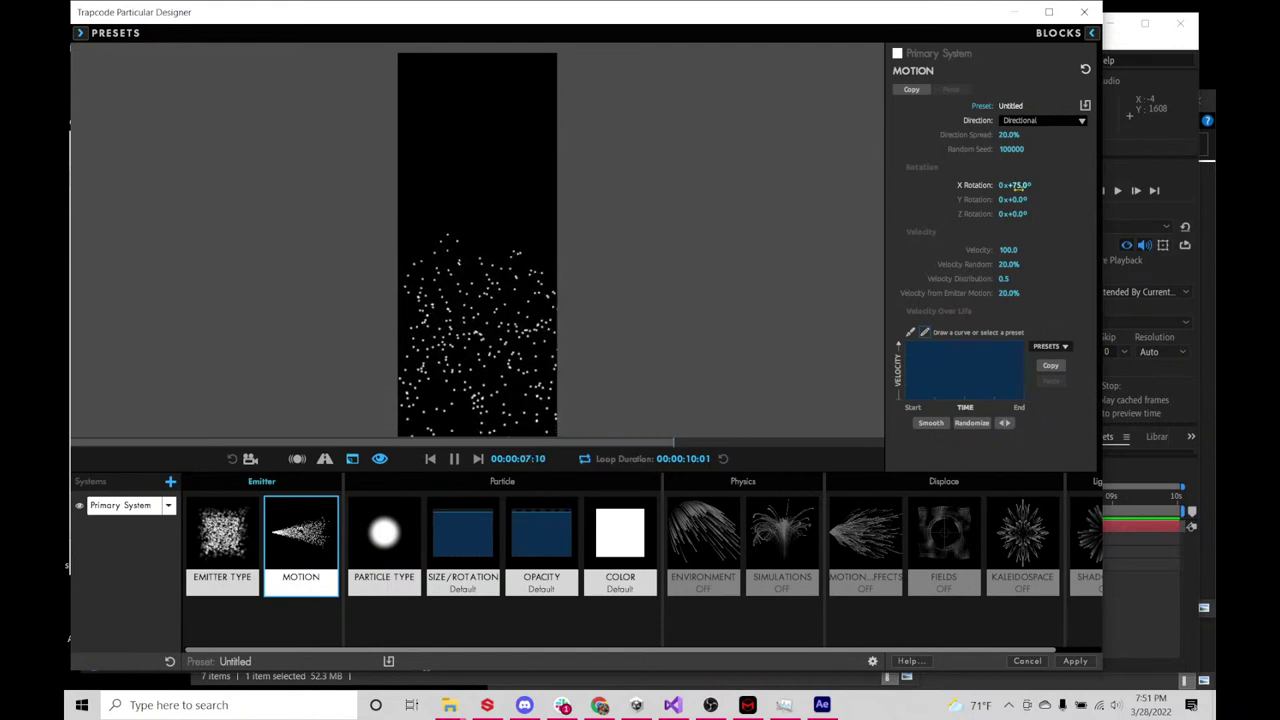
# - Set the directional motion's X rotation to 90° so the particles travel upward
pyautogui.moveTo(1018, 186); pyautogui.dragTo(1032, 186)
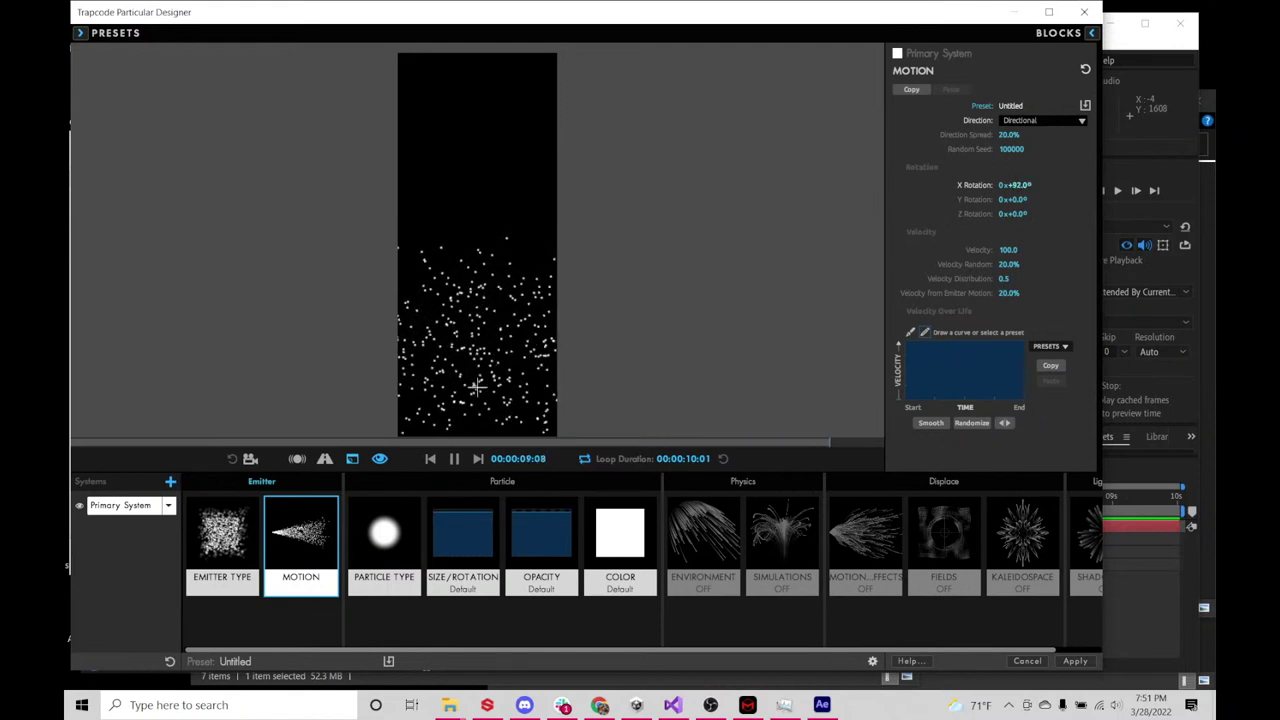
pyautogui.moveTo(1018, 185); pyautogui.dragTo(1024, 185)
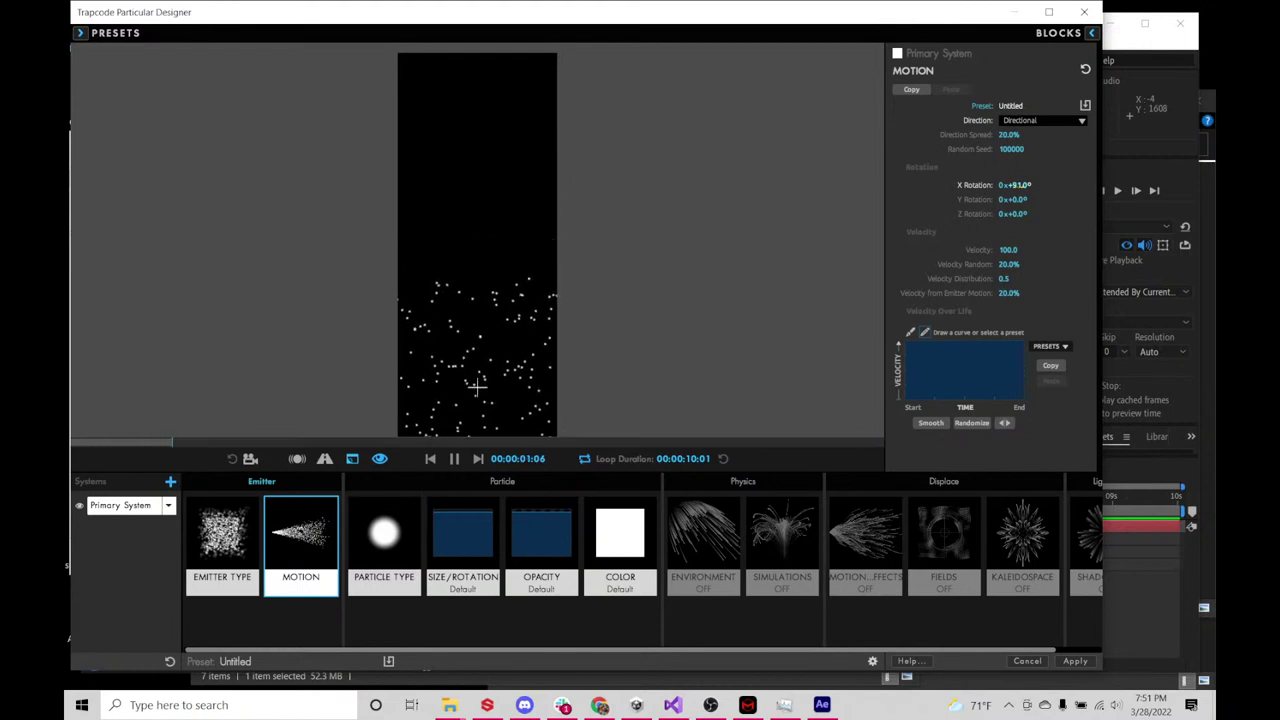
pyautogui.click(1030, 185)
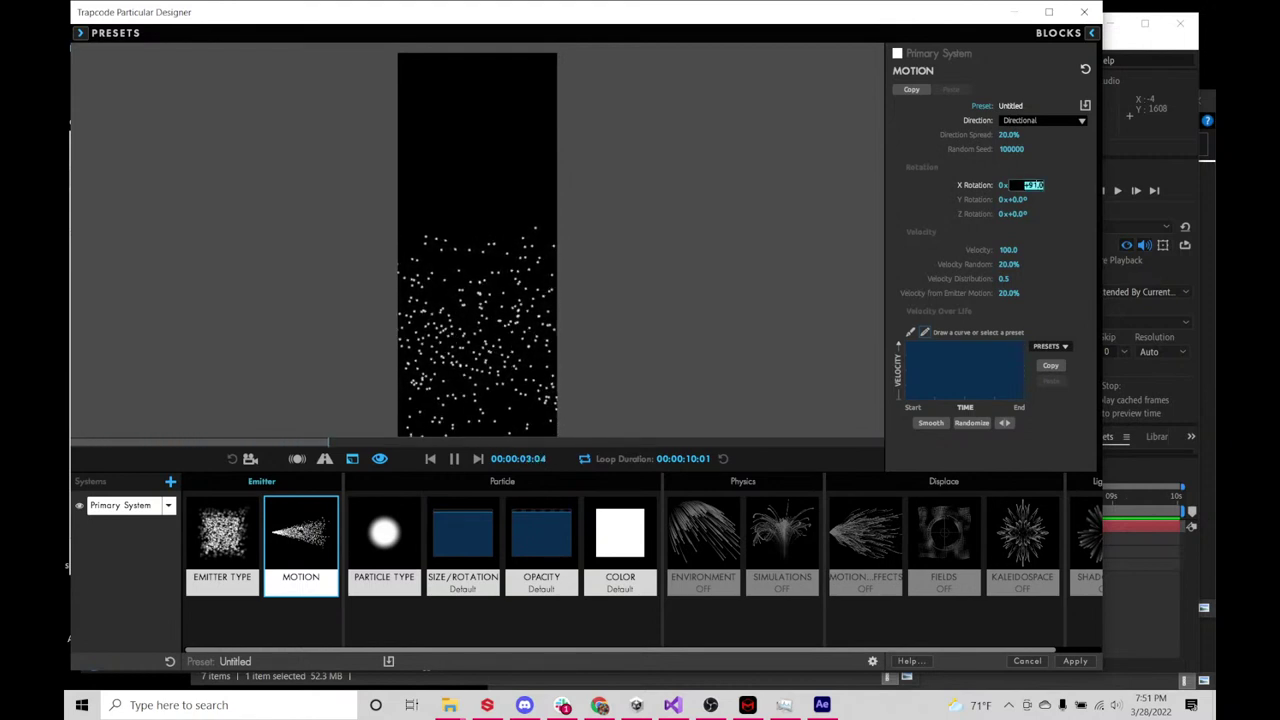
pyautogui.write('90')
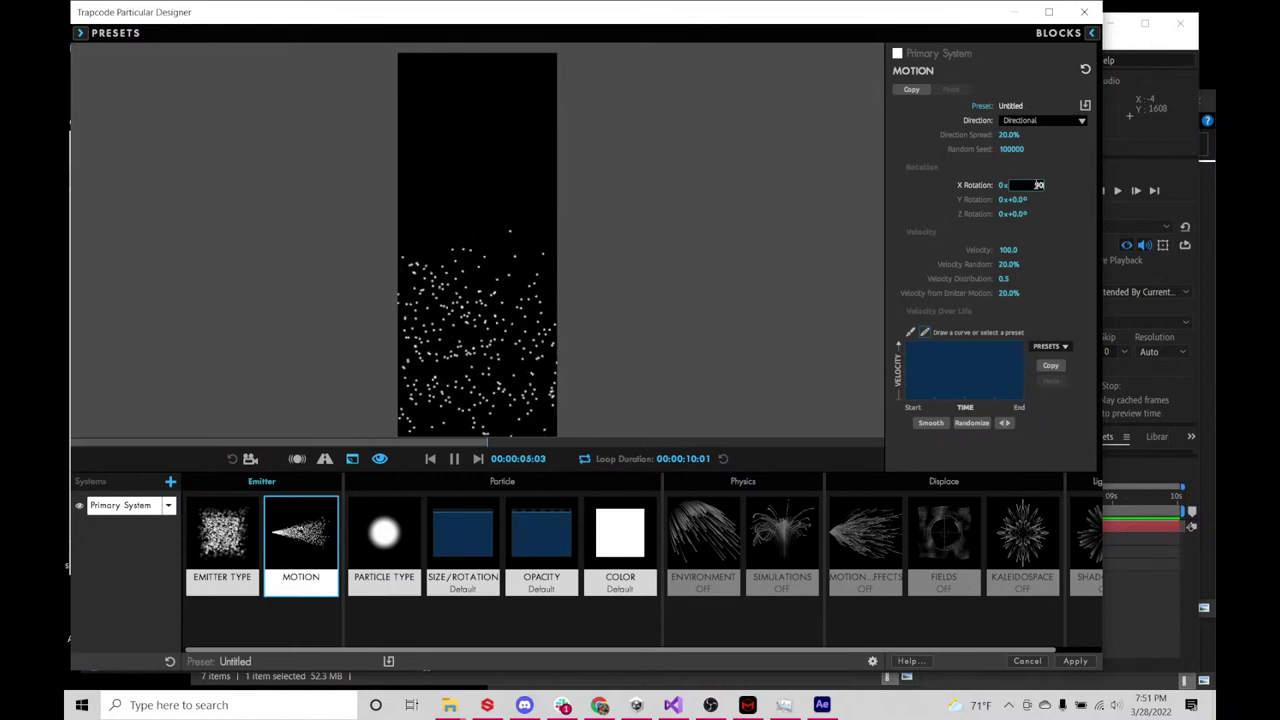
pyautogui.press('Return')
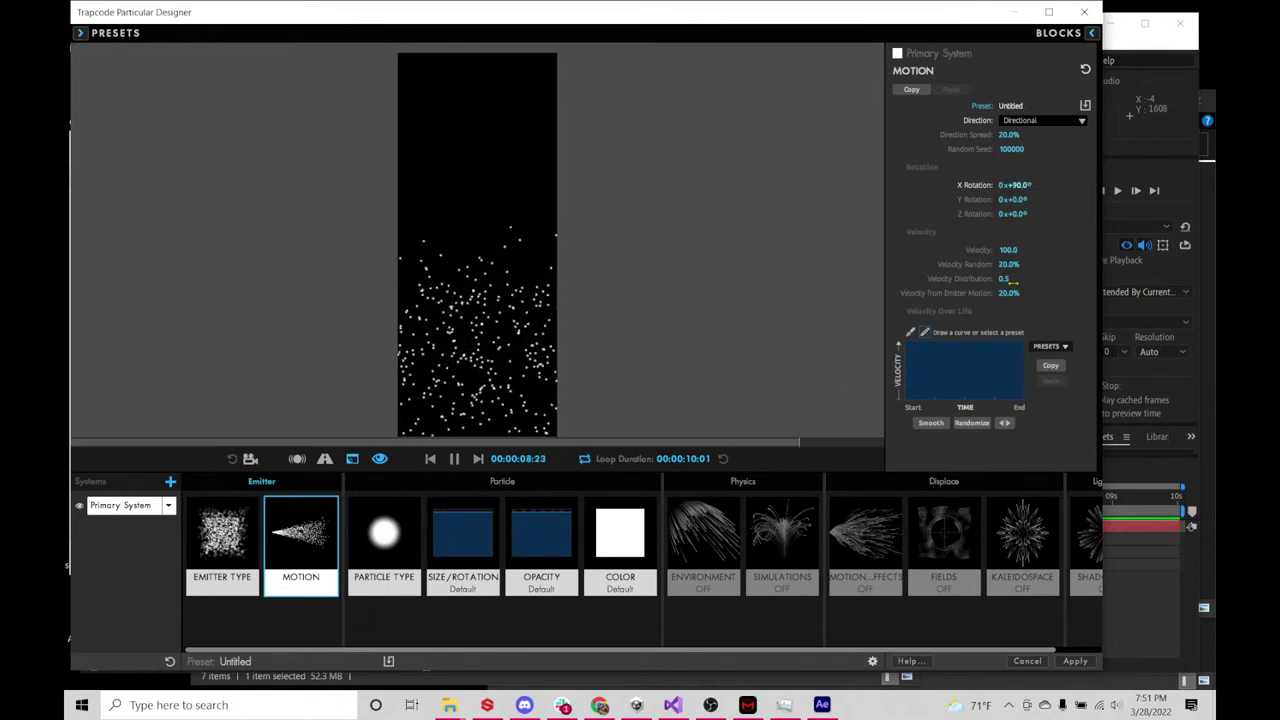
# - Set the primary system's velocity to 495 and its Velocity Random to 71%
pyautogui.click(408, 536)
pyautogui.click(300, 543)
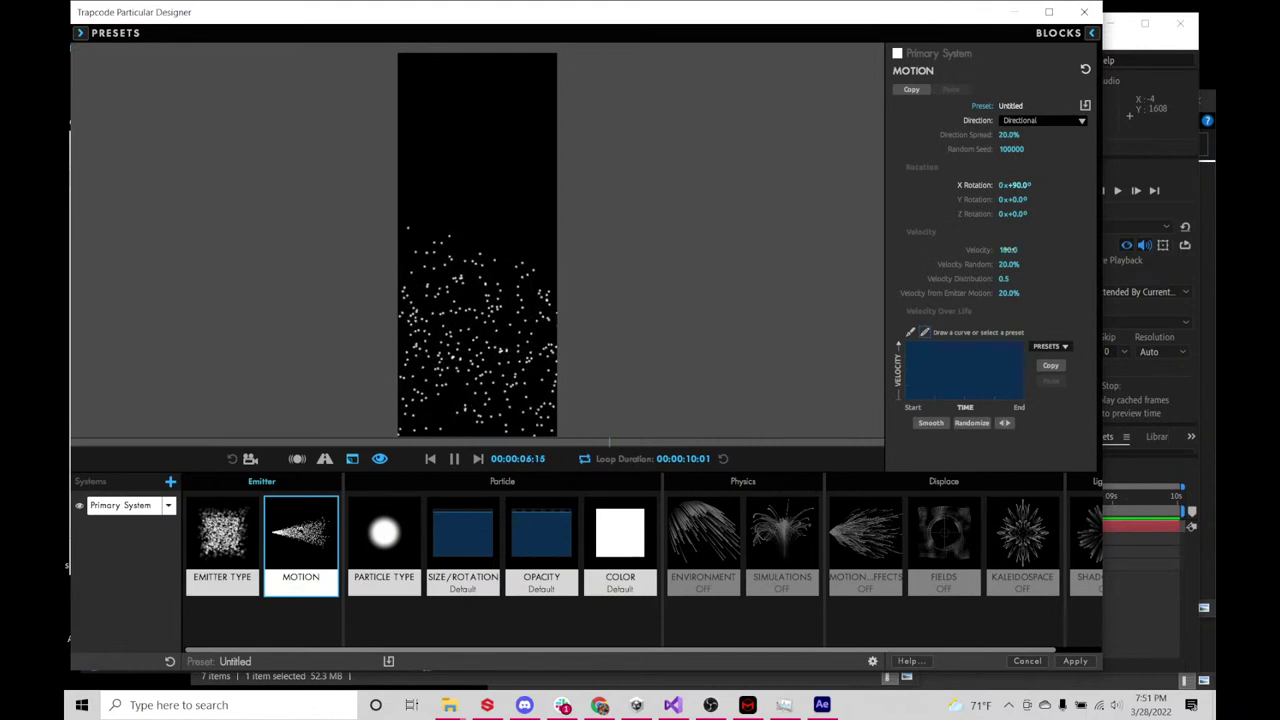
pyautogui.moveTo(1008, 249); pyautogui.dragTo(1190, 249)
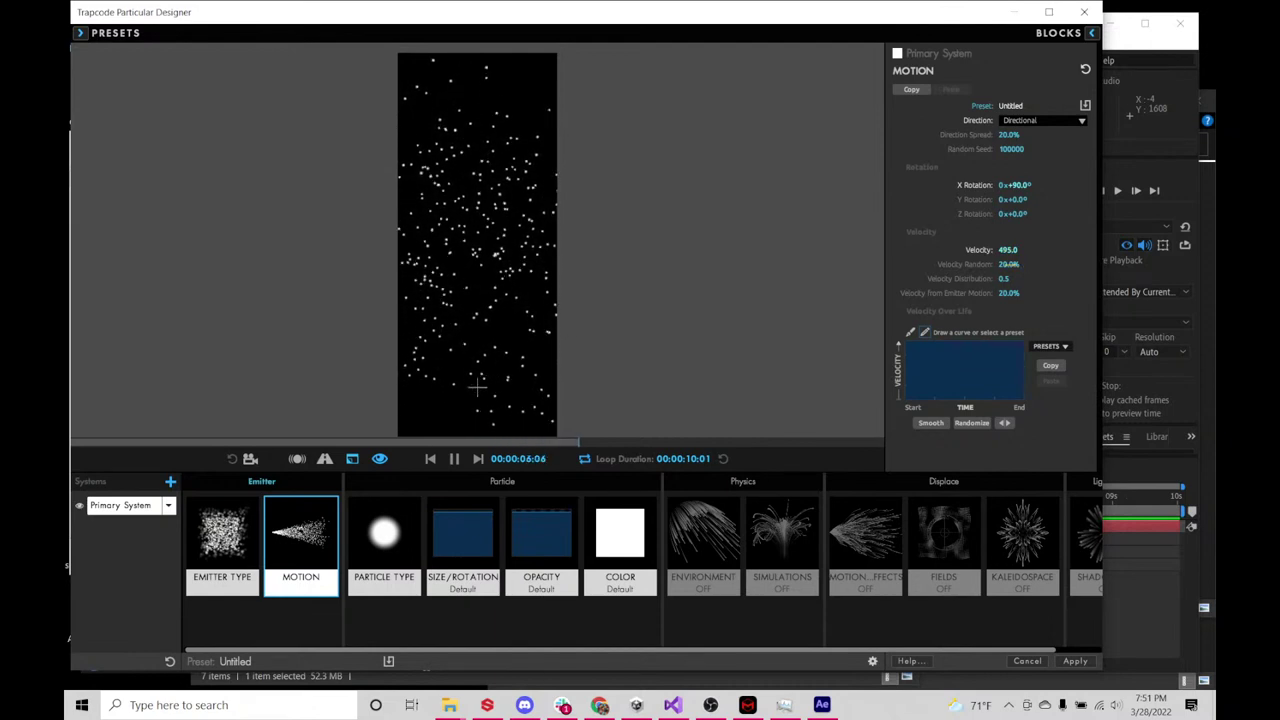
pyautogui.write('49')
pyautogui.press('Return')
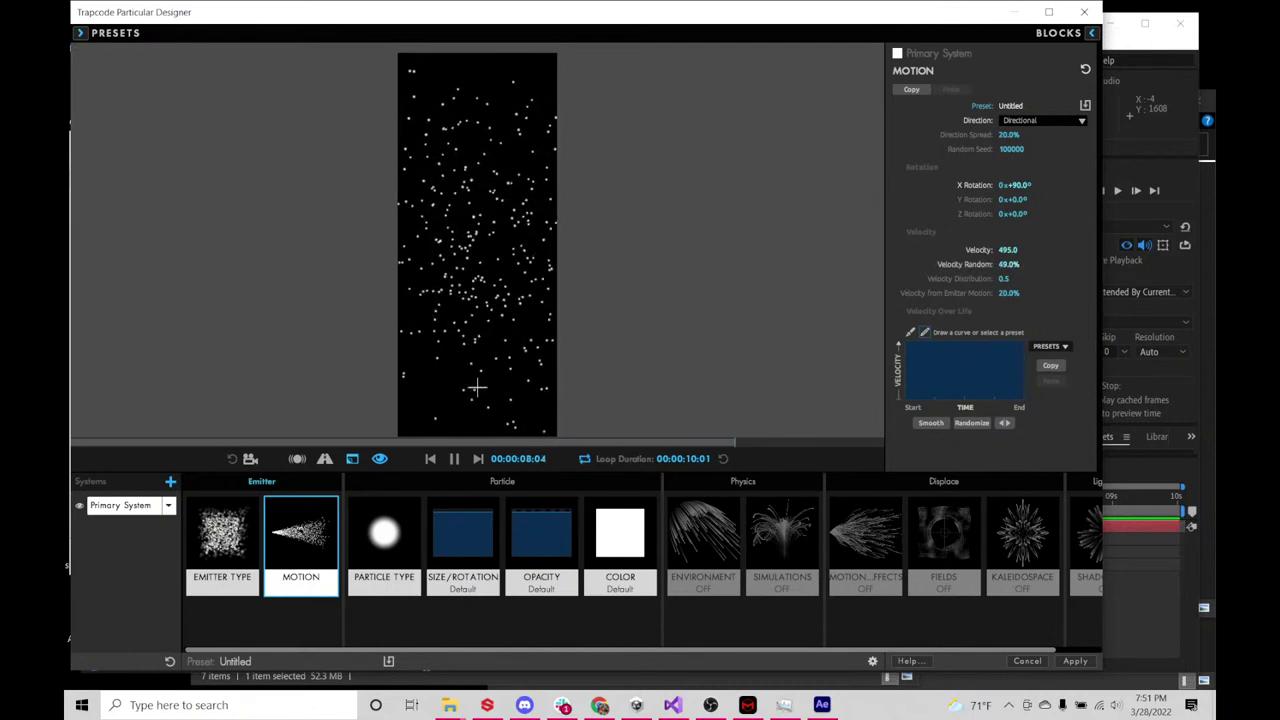
pyautogui.write('71')
pyautogui.press('Return')
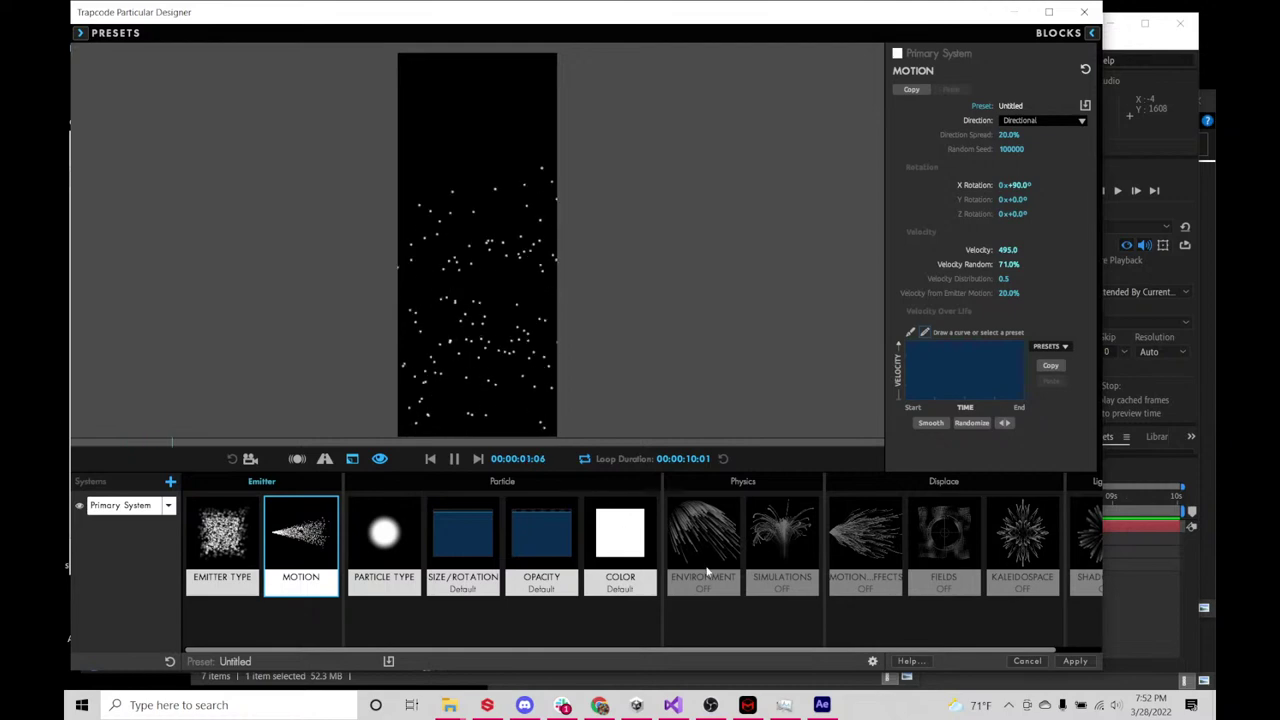
# - Apply the motion settings, preview the blue energy composition from the start, and save the project
pyautogui.click(1074, 662)
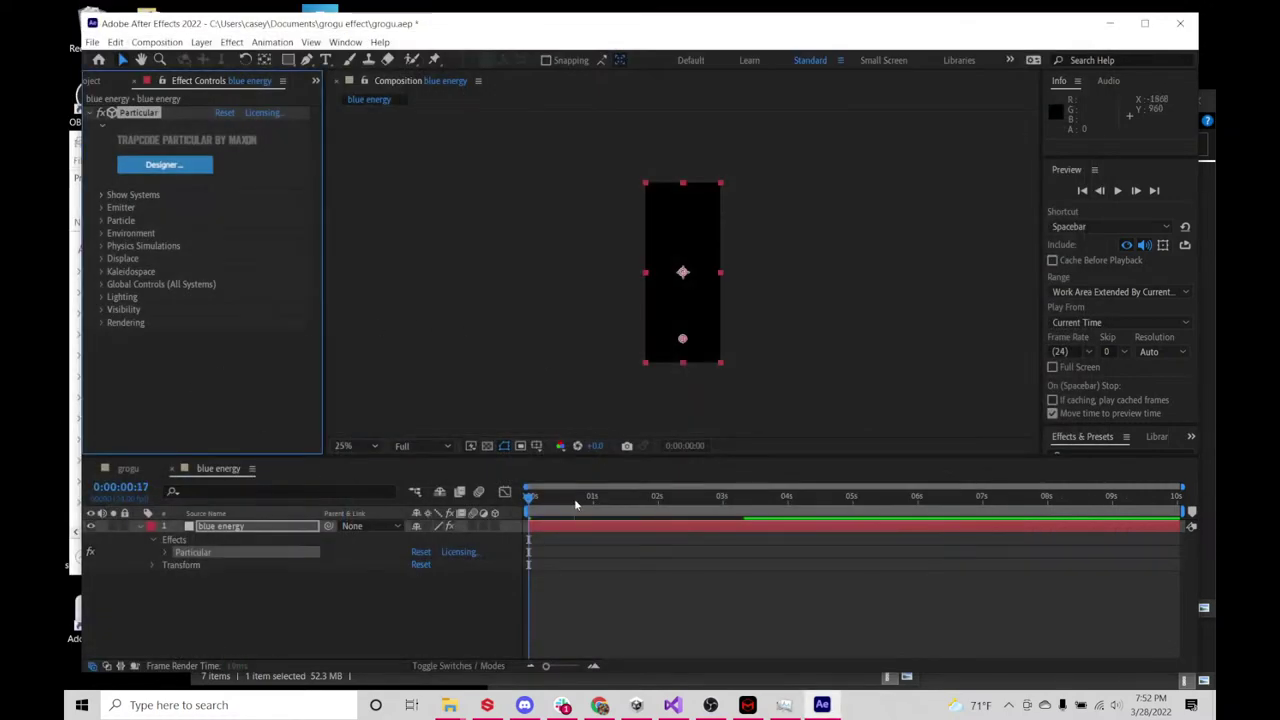
pyautogui.click(514, 500)
pyautogui.press('space')
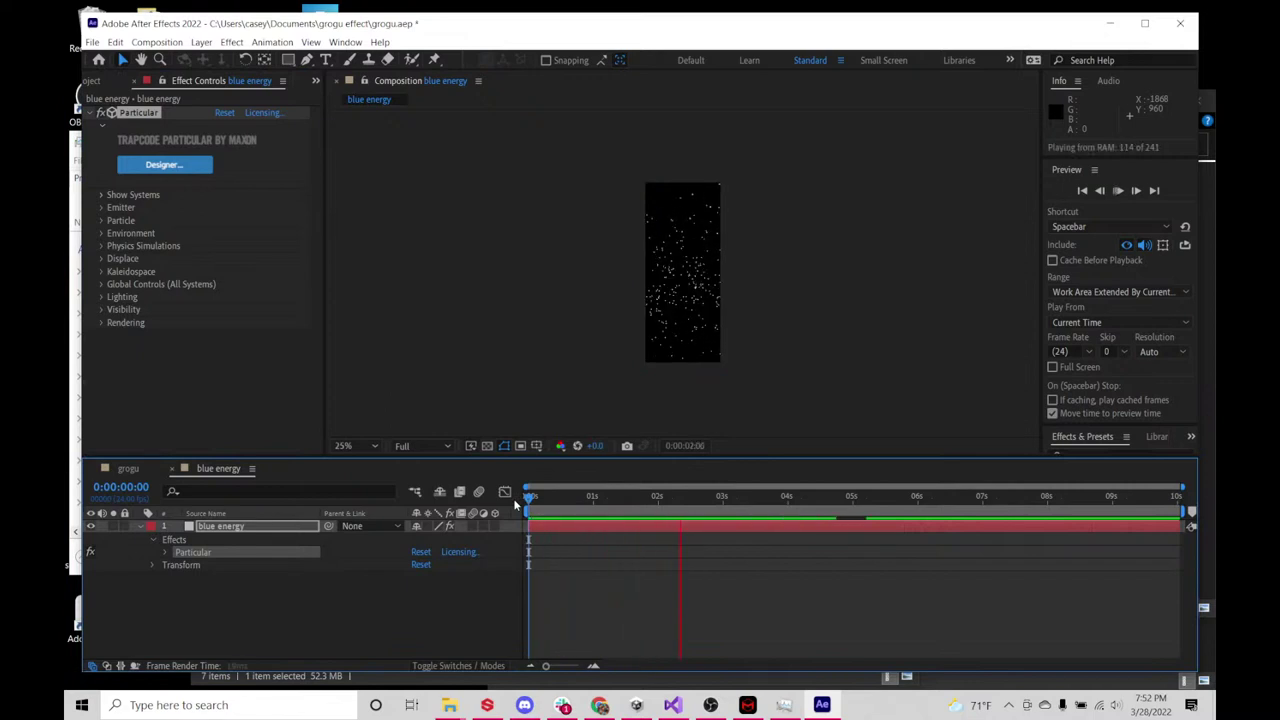
pyautogui.hotkey('ctrl', 's')
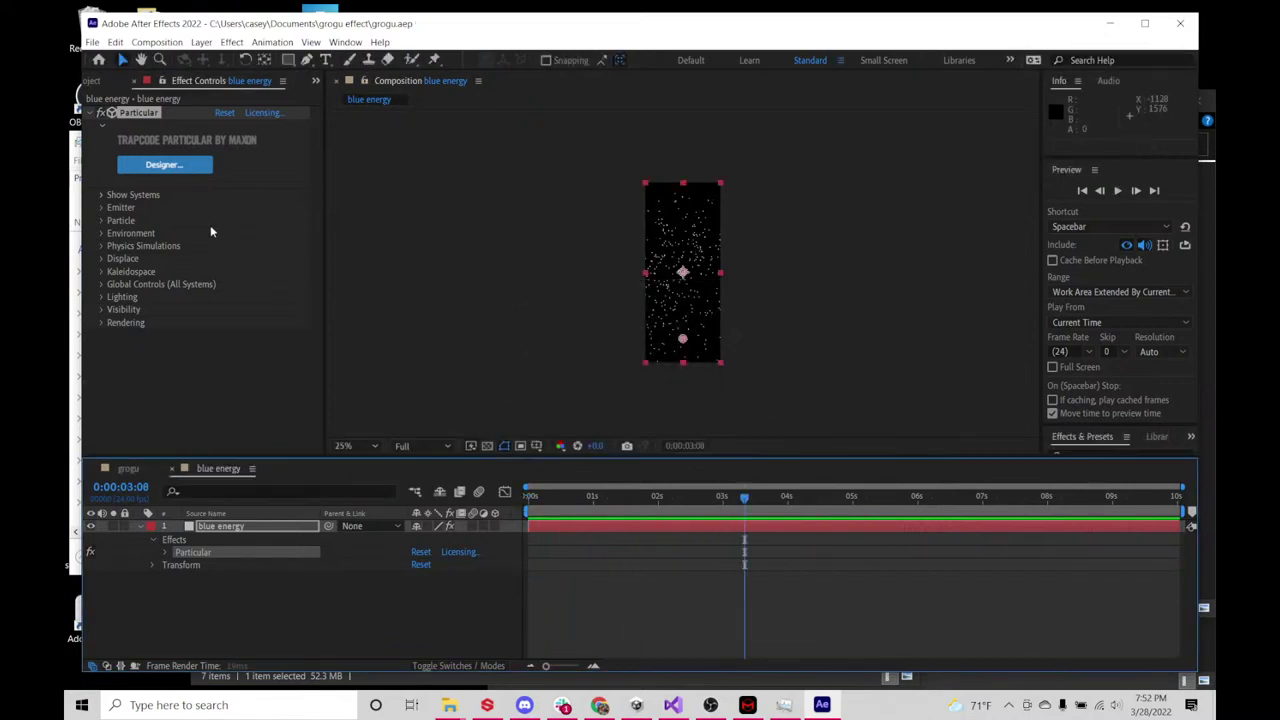
# - Reopen the Designer and review the primary system's Emitter Type and Motion settings
pyautogui.click(181, 163)
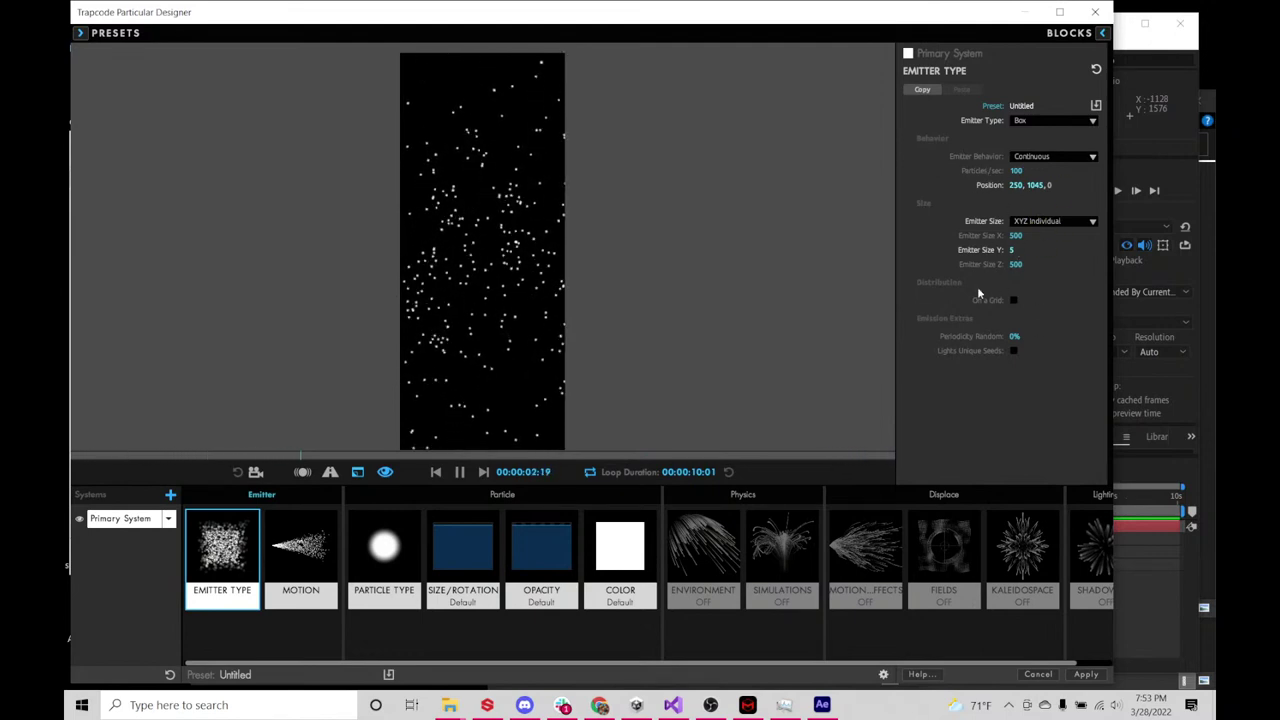
pyautogui.click(305, 557)
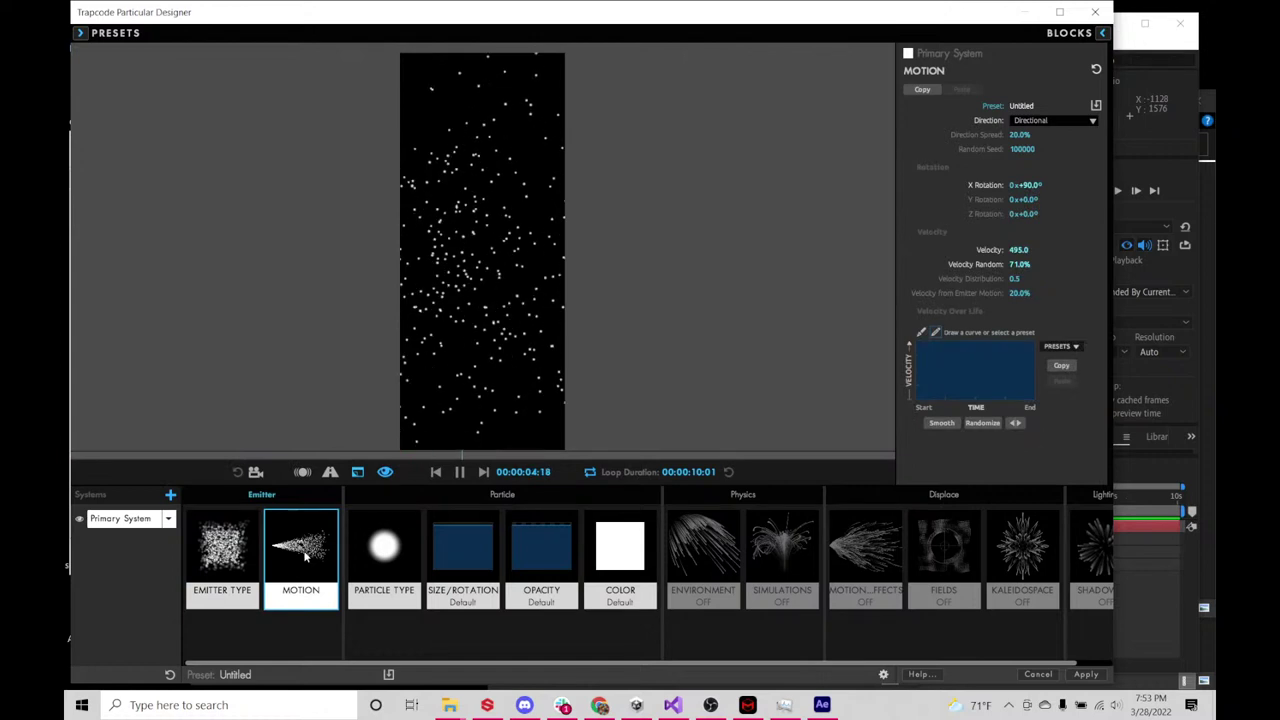
pyautogui.click(240, 566)
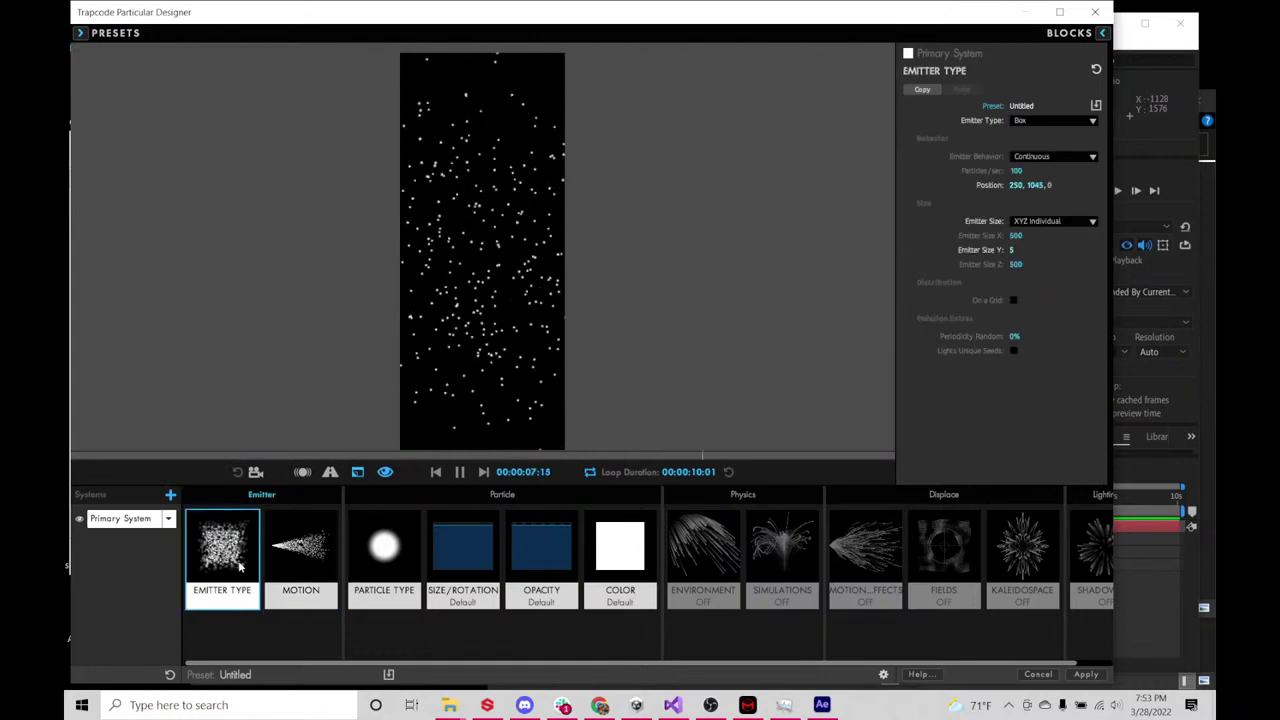
pyautogui.click(317, 564)
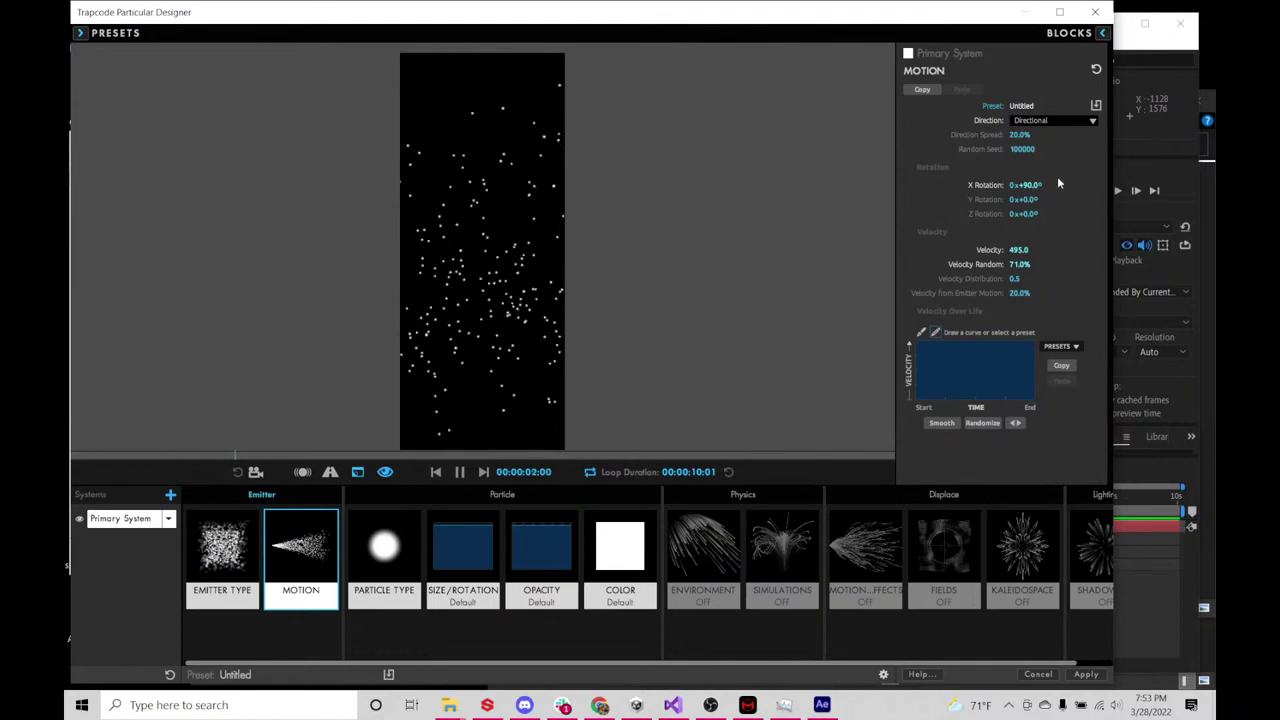
# - Show the primary system's Emitter Type settings and move the Designer window lower, clear of the title bar behind it
pyautogui.click(238, 577)
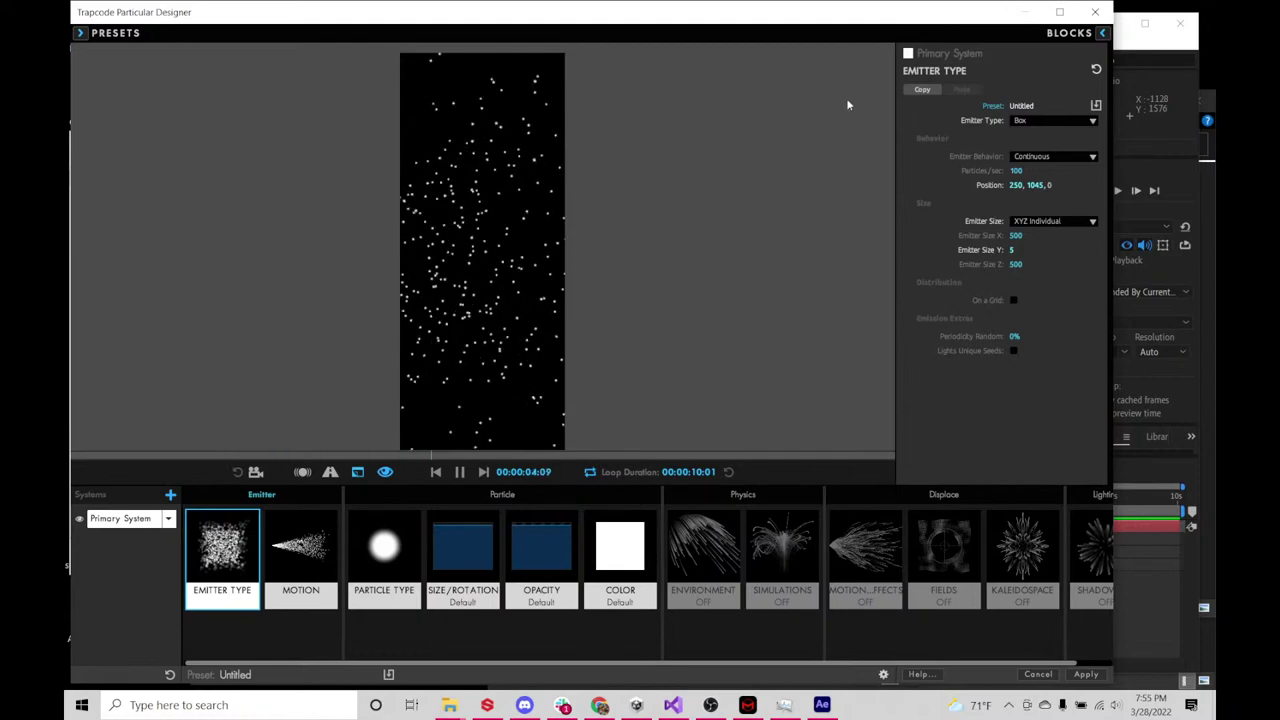
pyautogui.moveTo(818, 25); pyautogui.dragTo(814, 65)
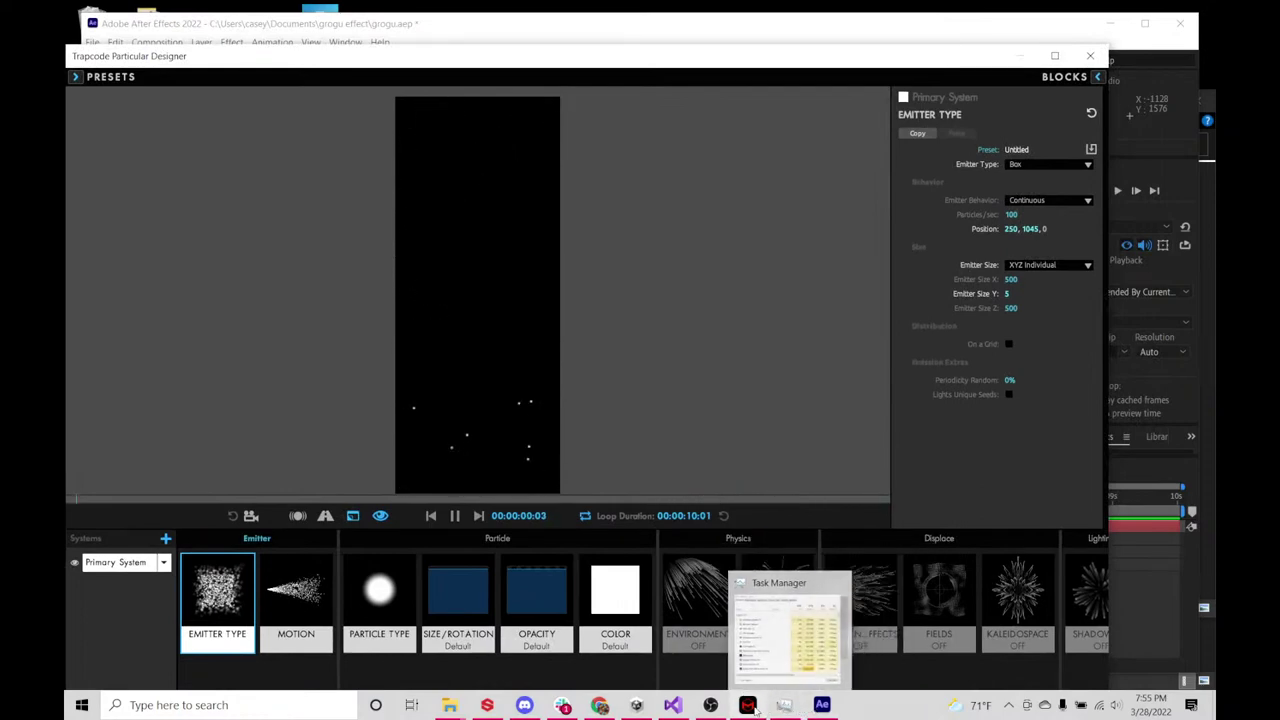
# - Switch to the YouTube live stream in Chrome, post "working for everyone?" in the chat, and return to the Particular Designer
pyautogui.click(599, 705)
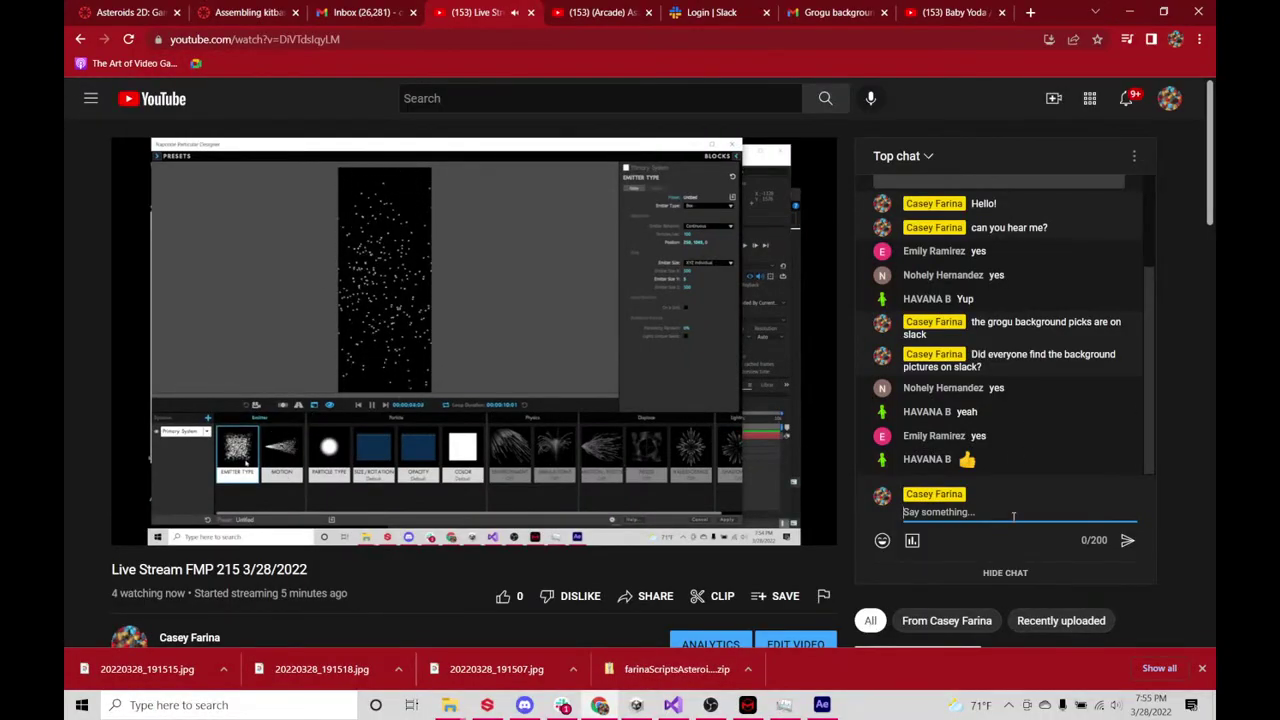
pyautogui.write('work')
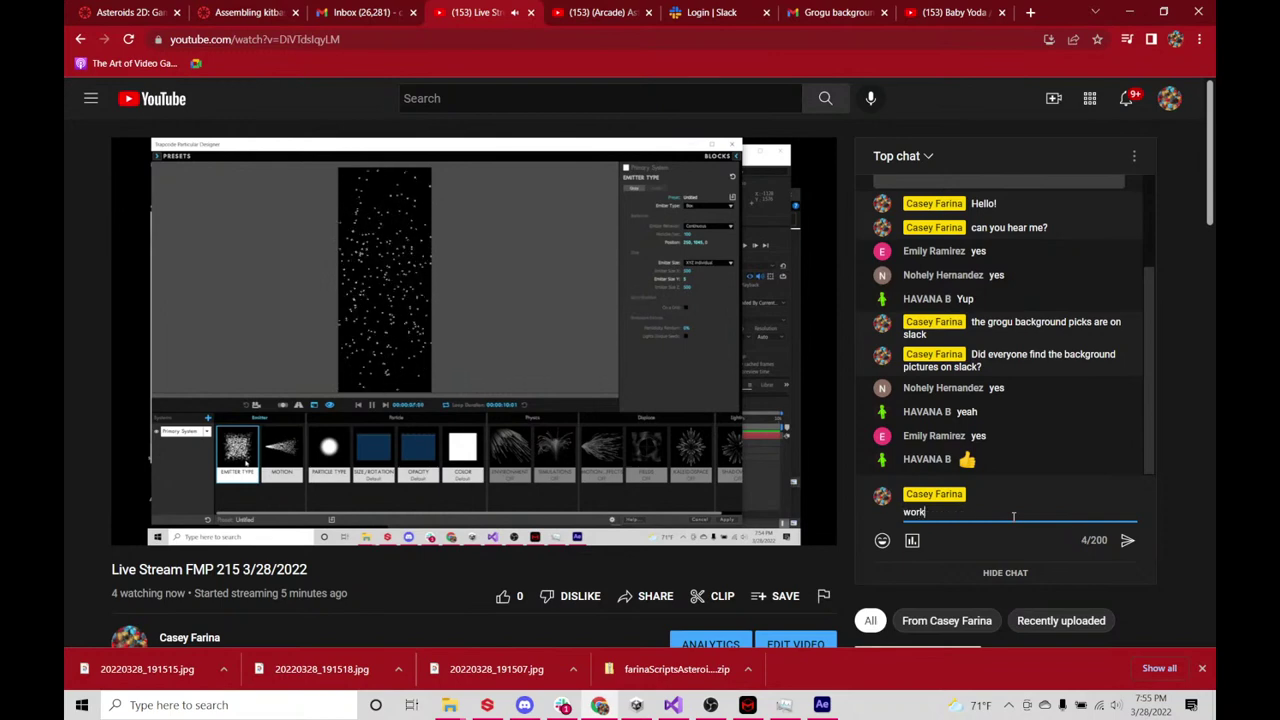
pyautogui.write('ing for everyone?')
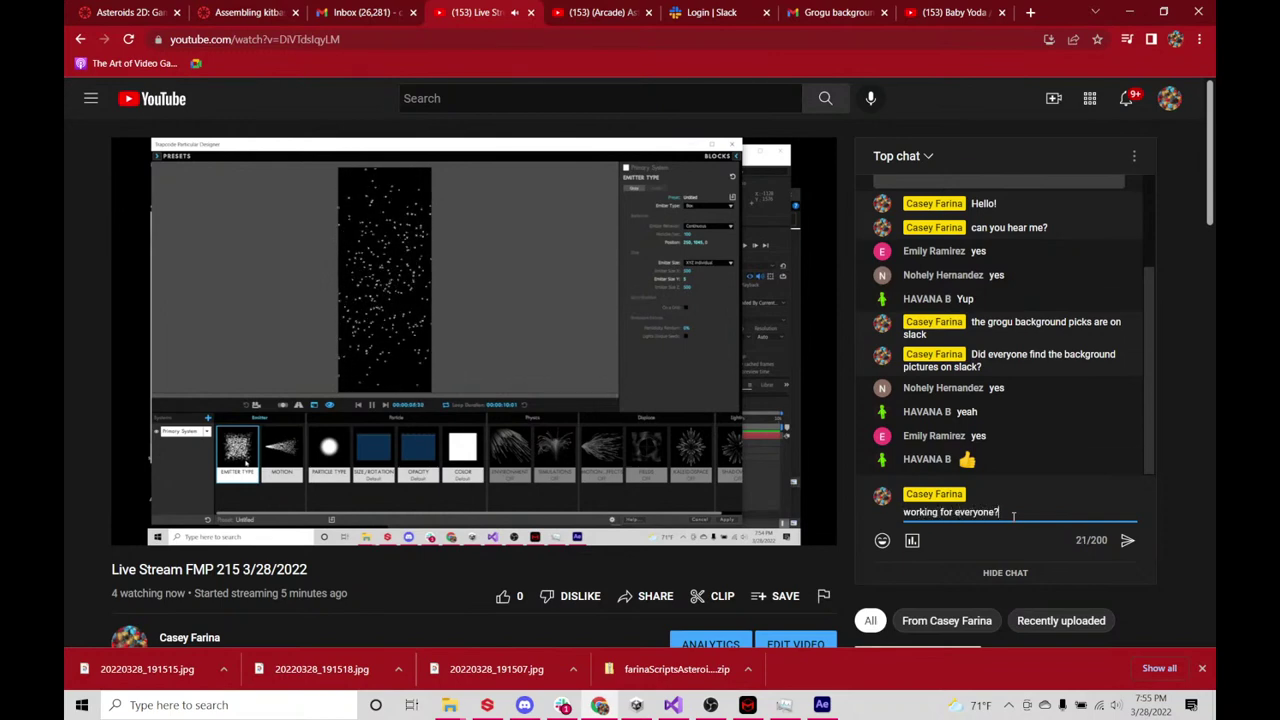
pyautogui.press('Return')
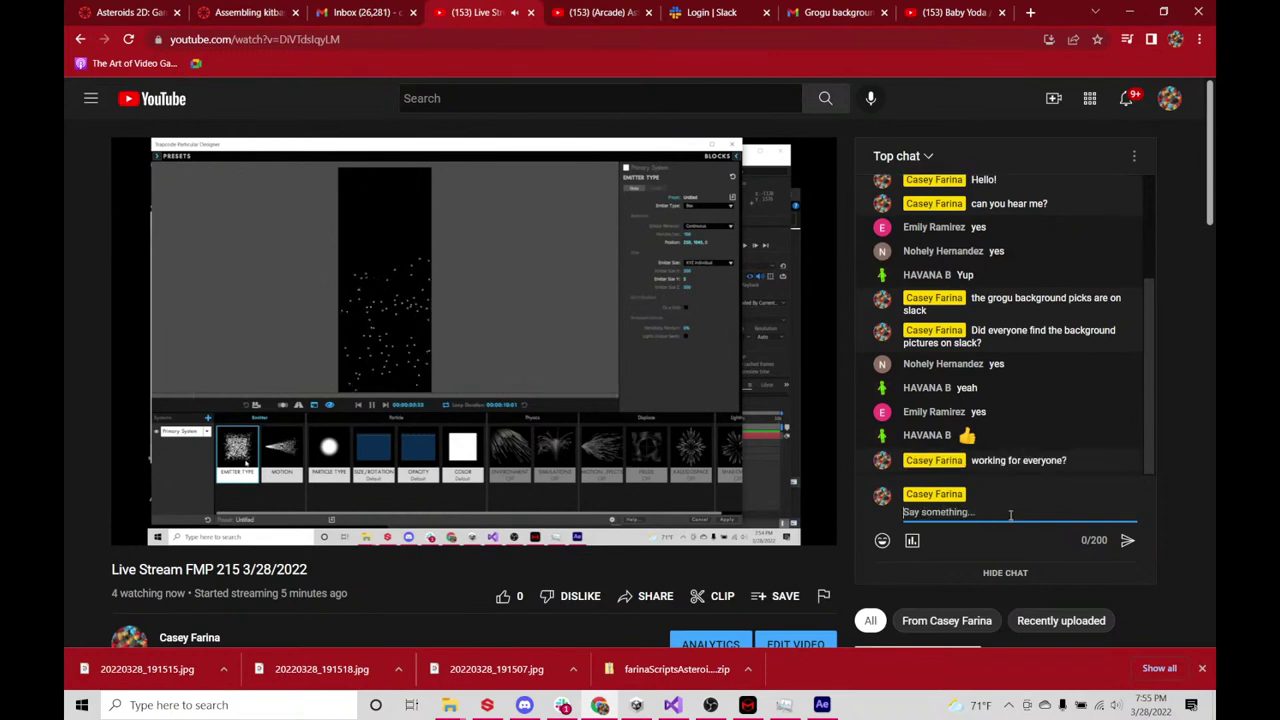
pyautogui.click(1132, 12)
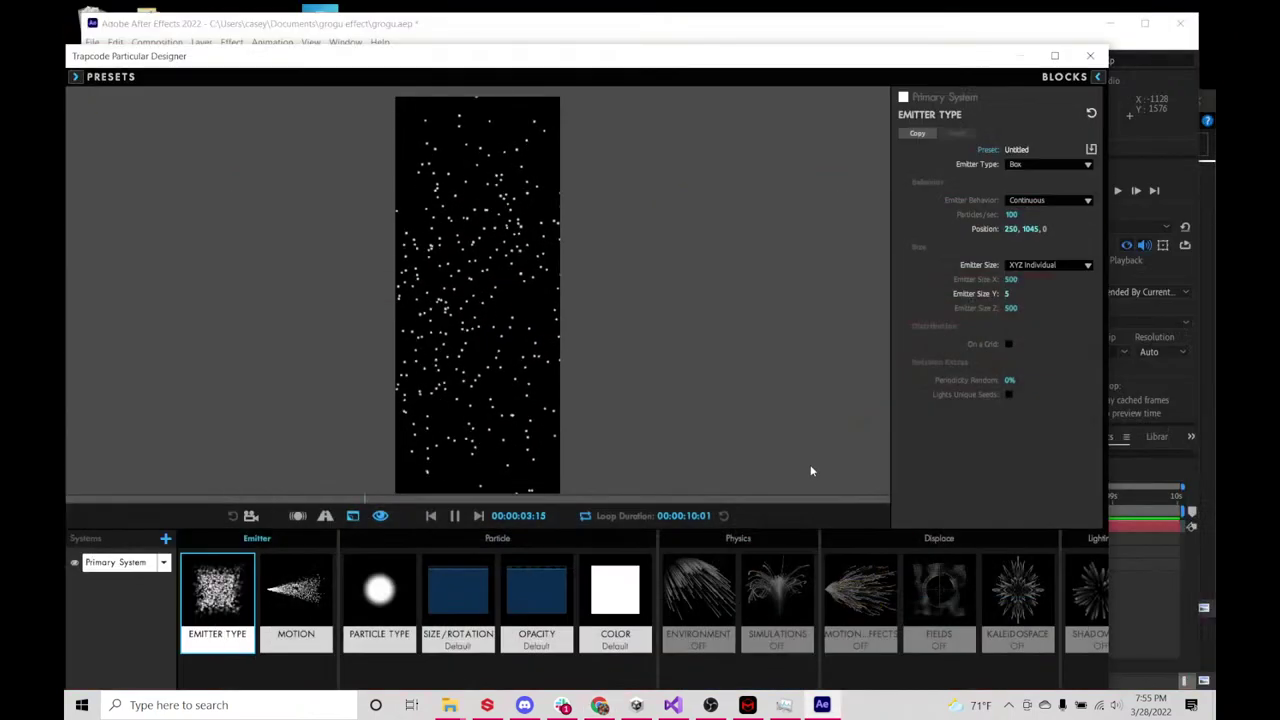
# - Look through the primary system's Particle Type, Size/Rotation, Color and Opacity settings
pyautogui.click(385, 615)
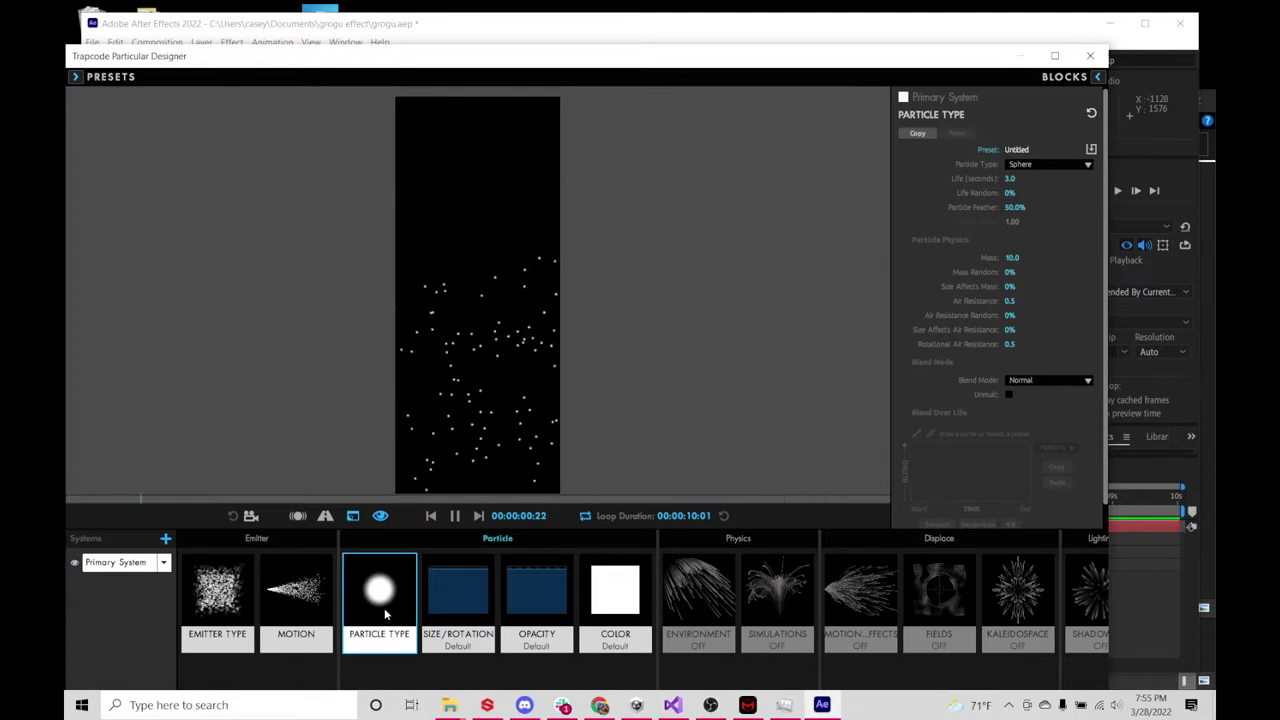
pyautogui.click(436, 611)
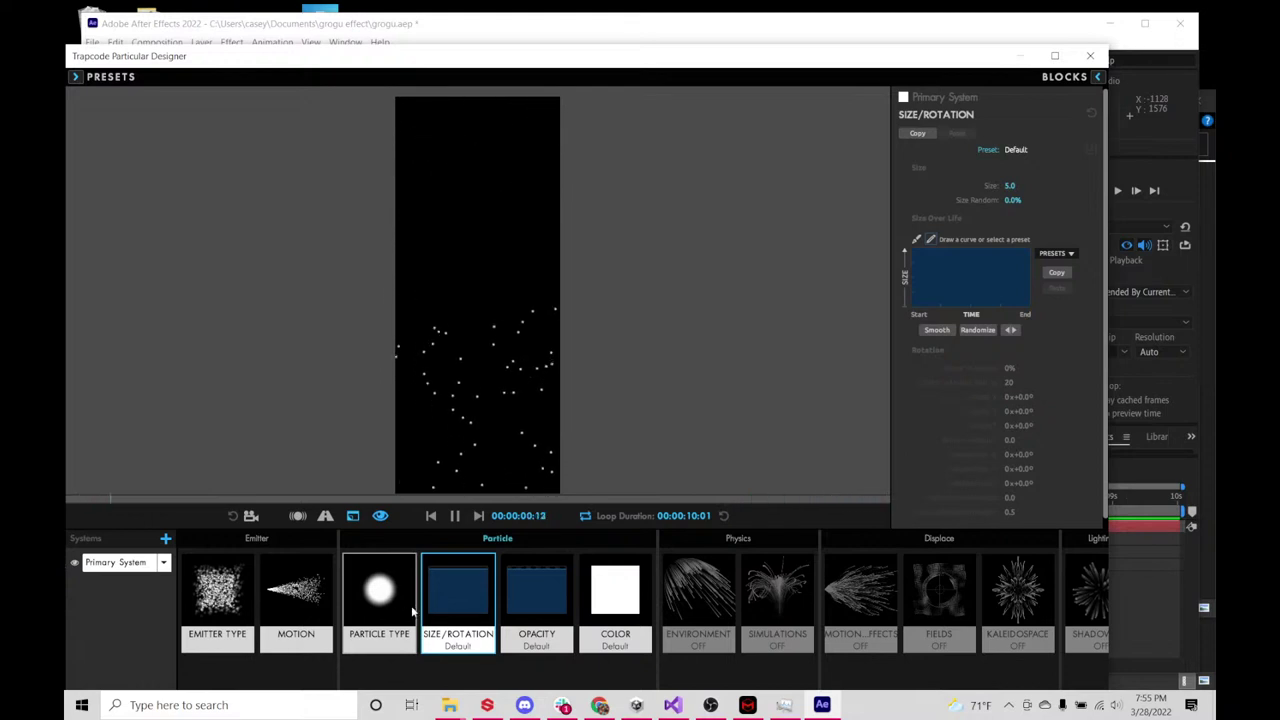
pyautogui.click(597, 604)
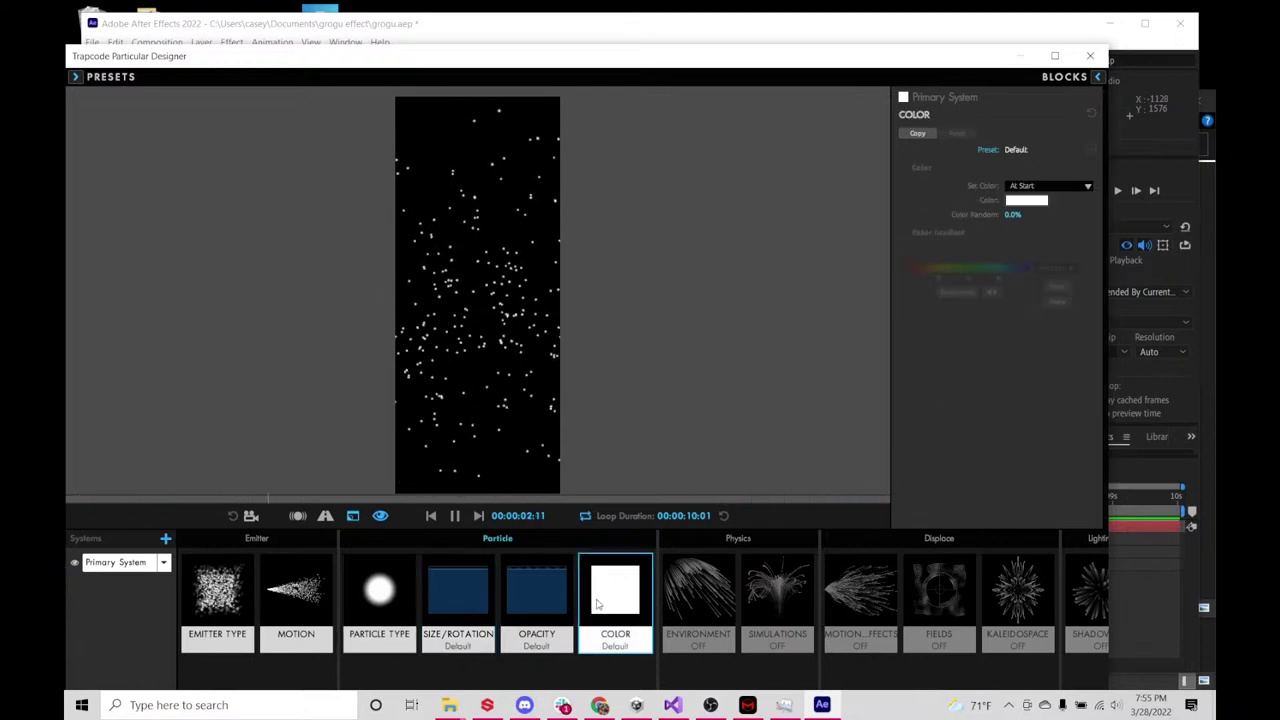
pyautogui.click(534, 600)
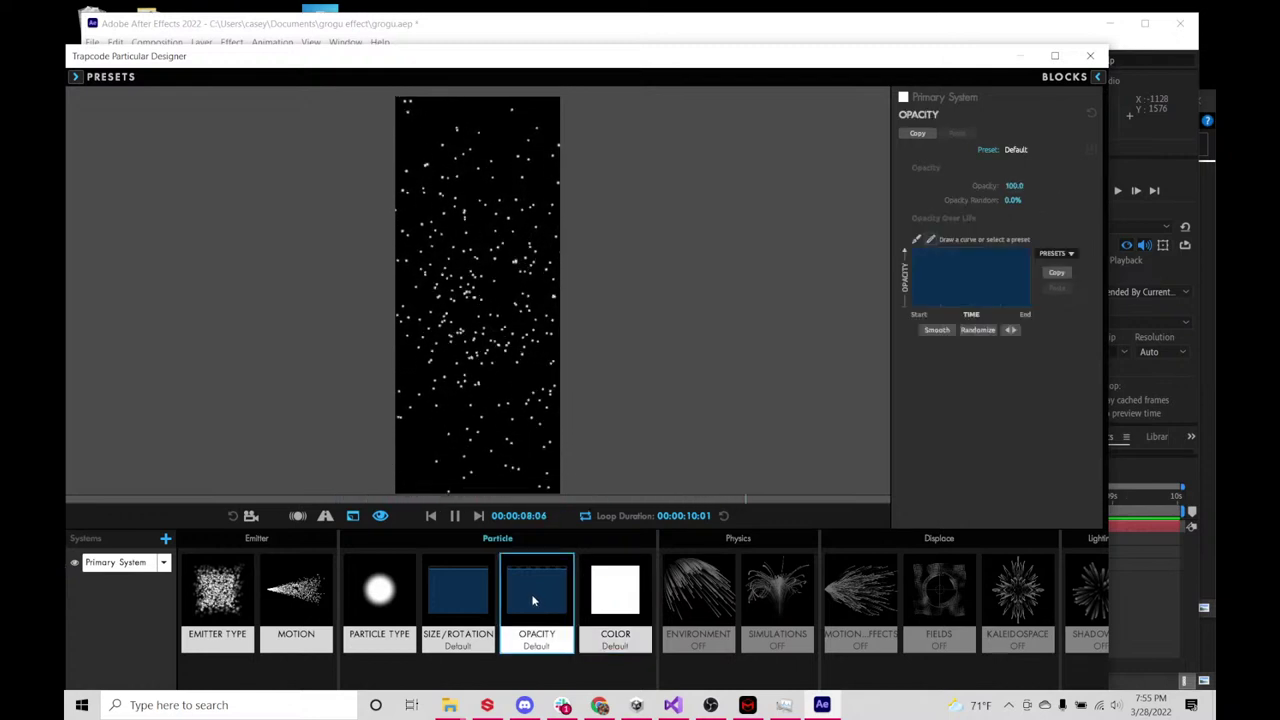
pyautogui.click(471, 598)
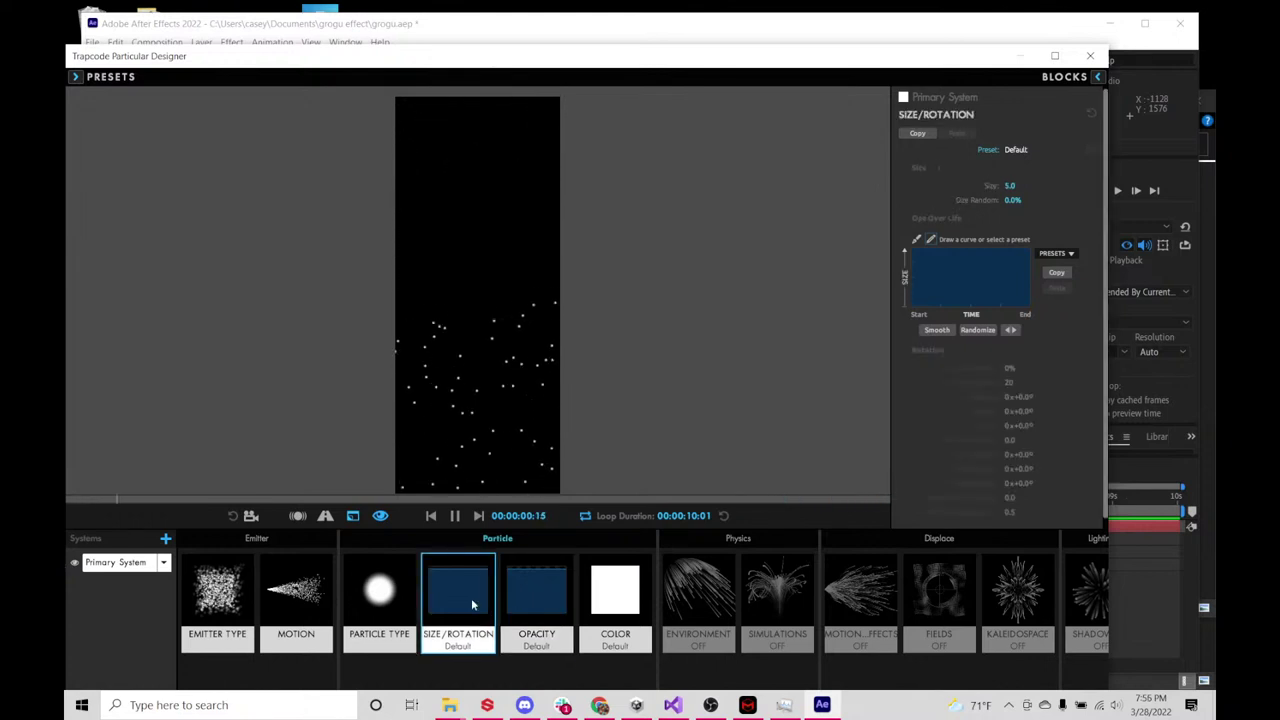
# - Set the primary system's particle Life to 5 seconds and its Life Random to 50%
pyautogui.click(405, 596)
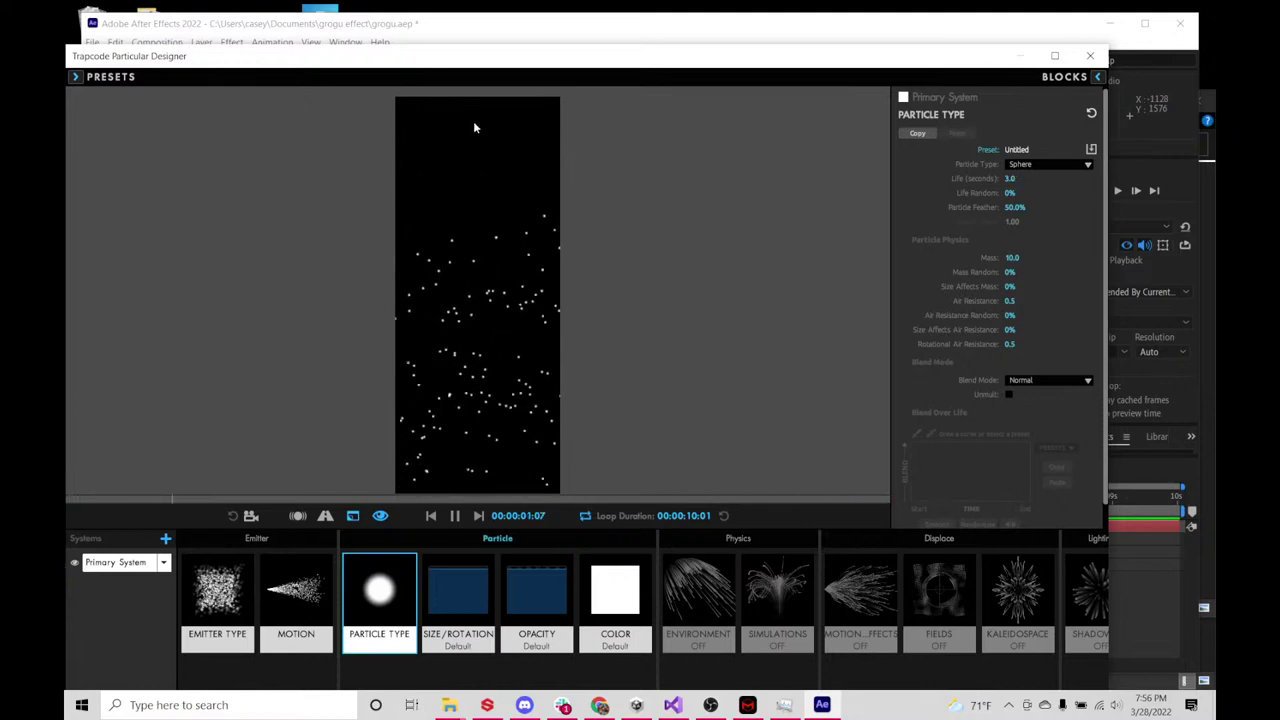
pyautogui.click(1010, 178)
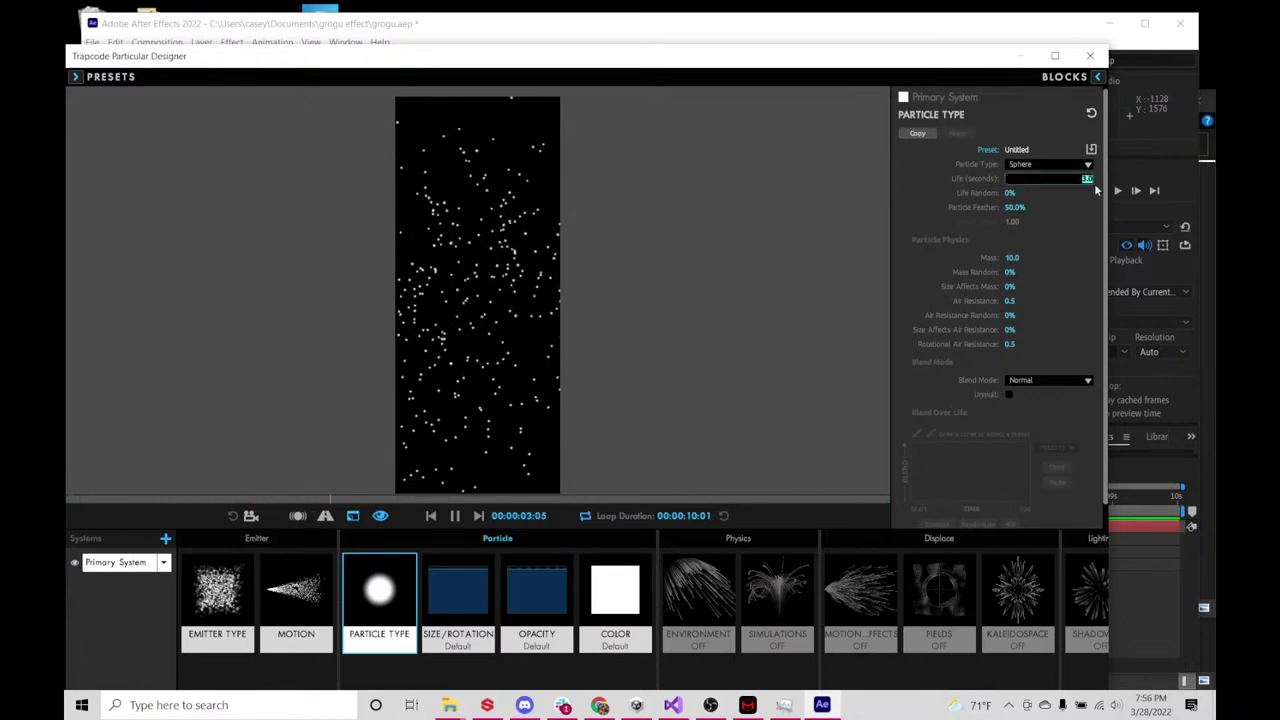
pyautogui.write('5')
pyautogui.press('Return')
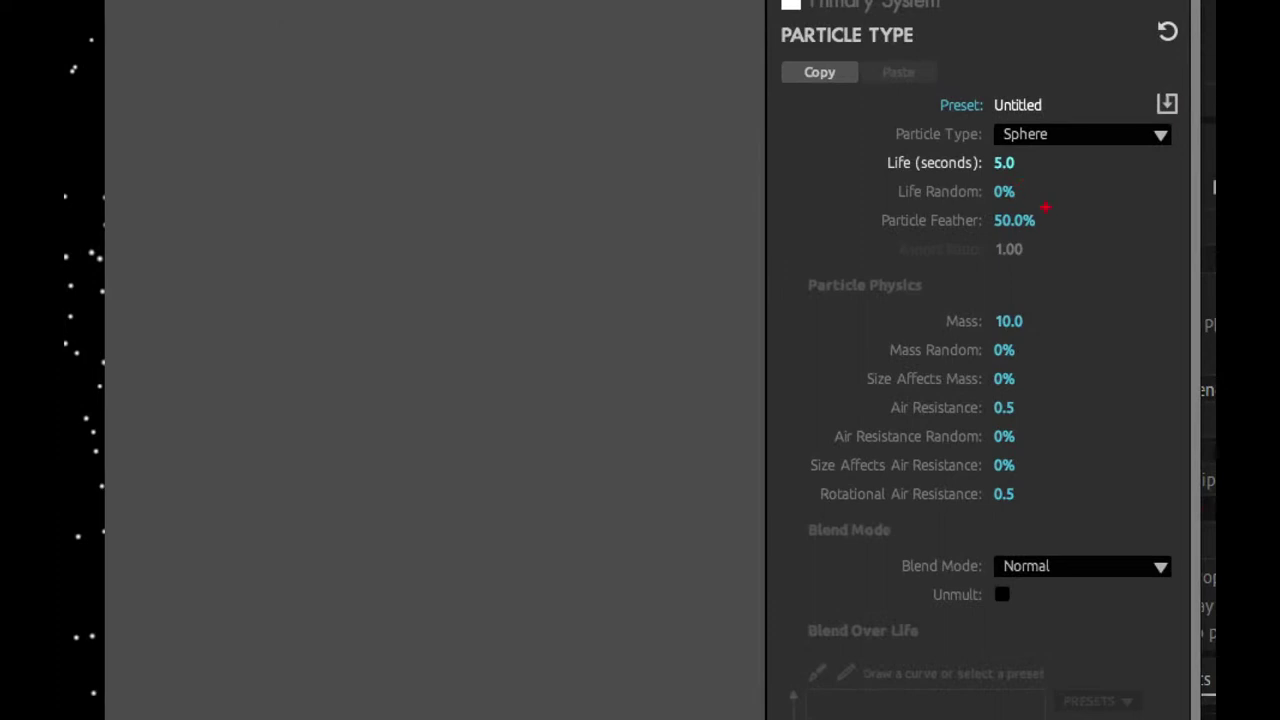
pyautogui.moveTo(1045, 208); pyautogui.dragTo(962, 166)
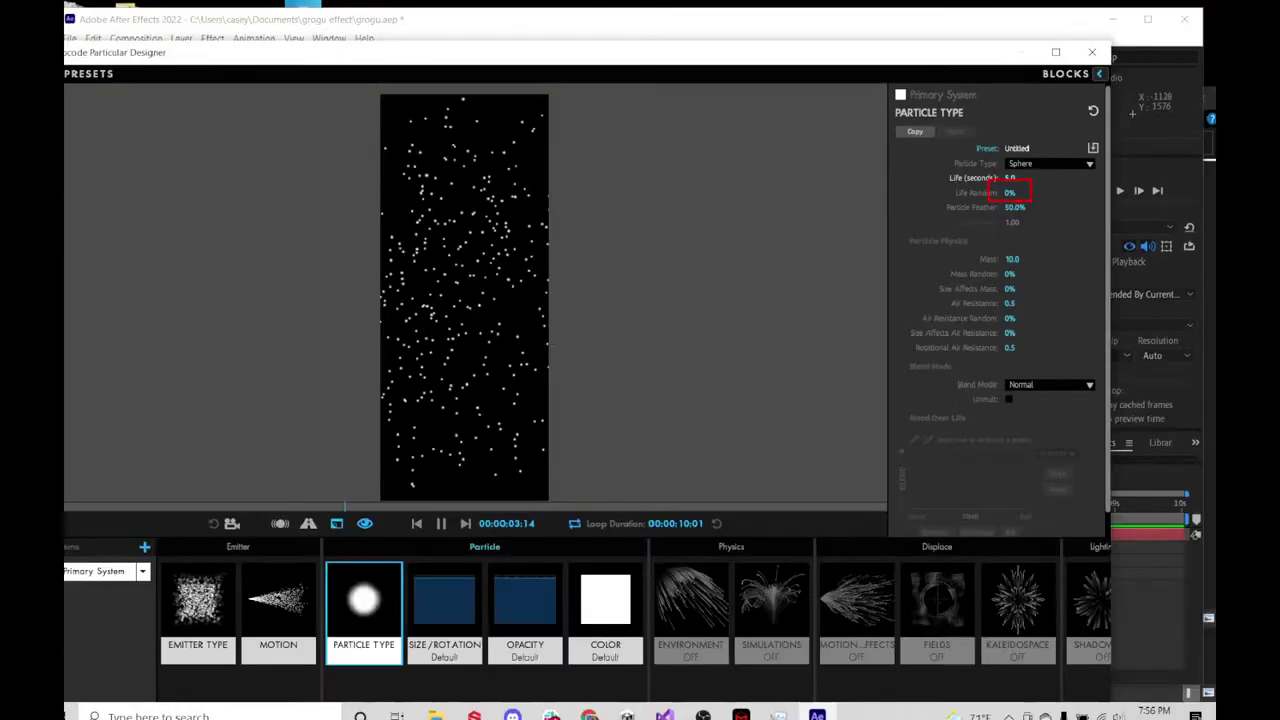
pyautogui.click(1006, 192)
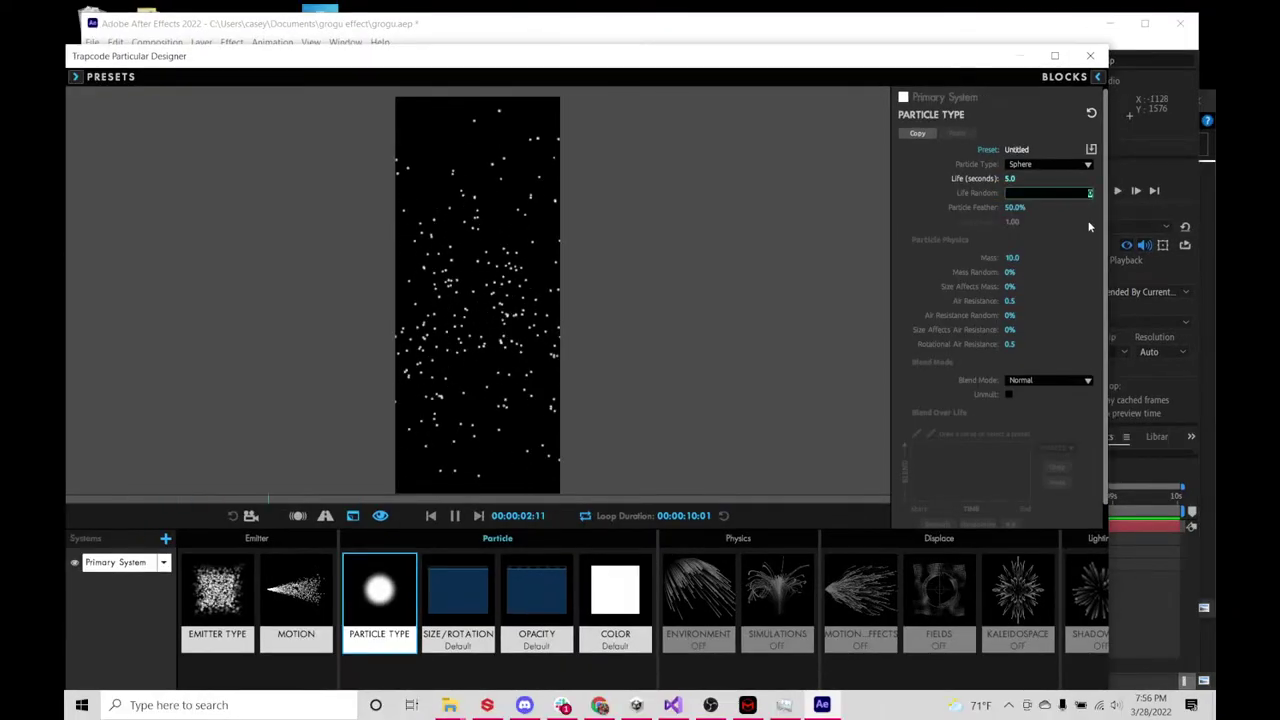
pyautogui.write('50')
pyautogui.press('Return')
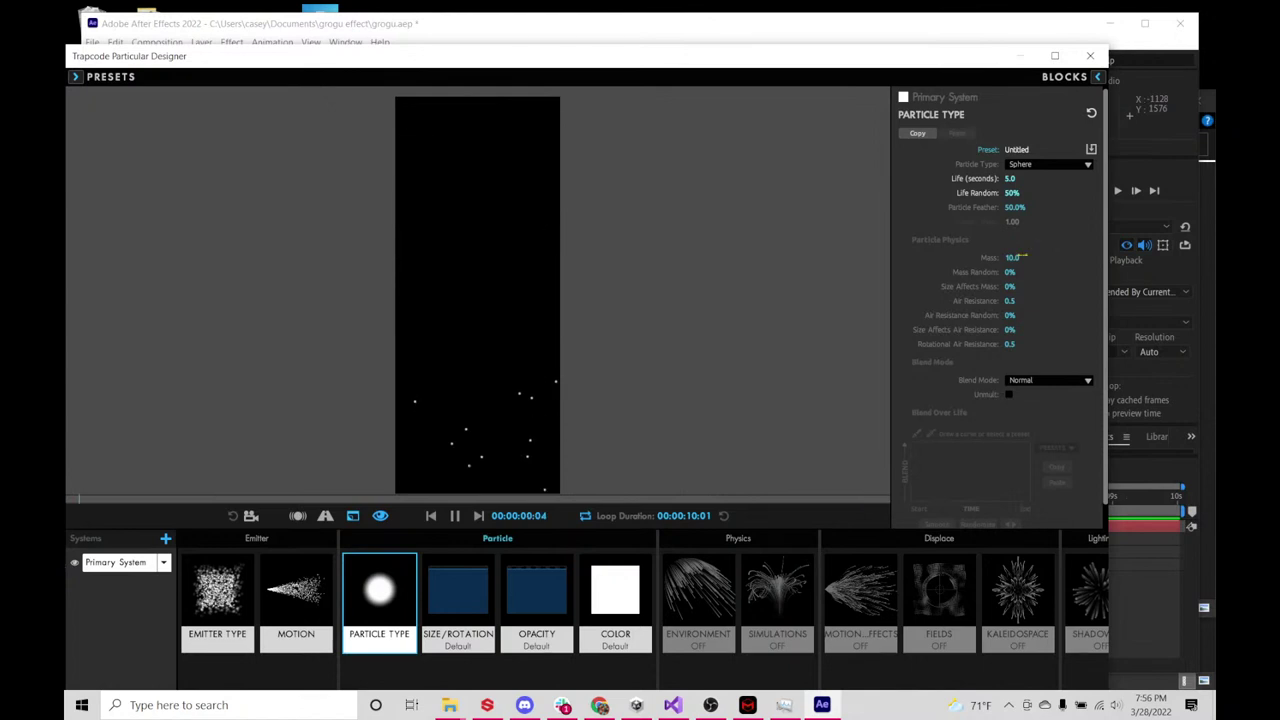
# - Set the primary system's particle Size to 16 and return to the Particle Type settings
pyautogui.click(453, 603)
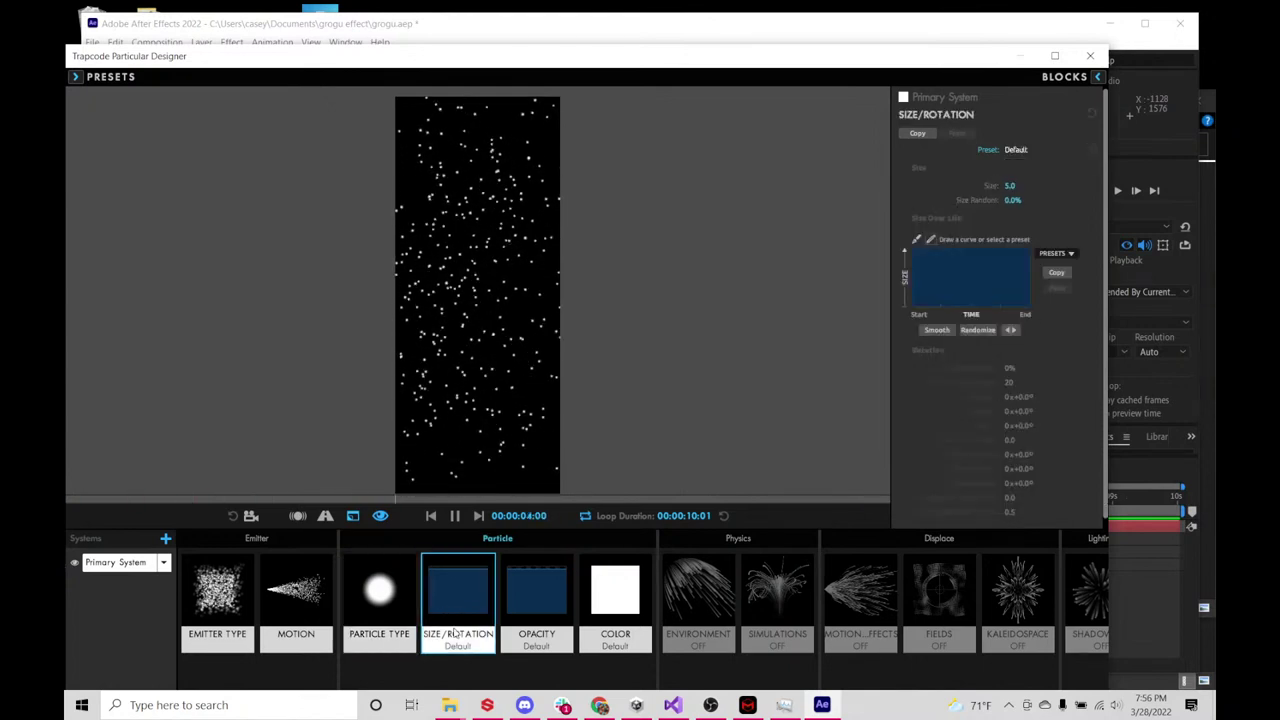
pyautogui.moveTo(1009, 186); pyautogui.dragTo(1040, 186)
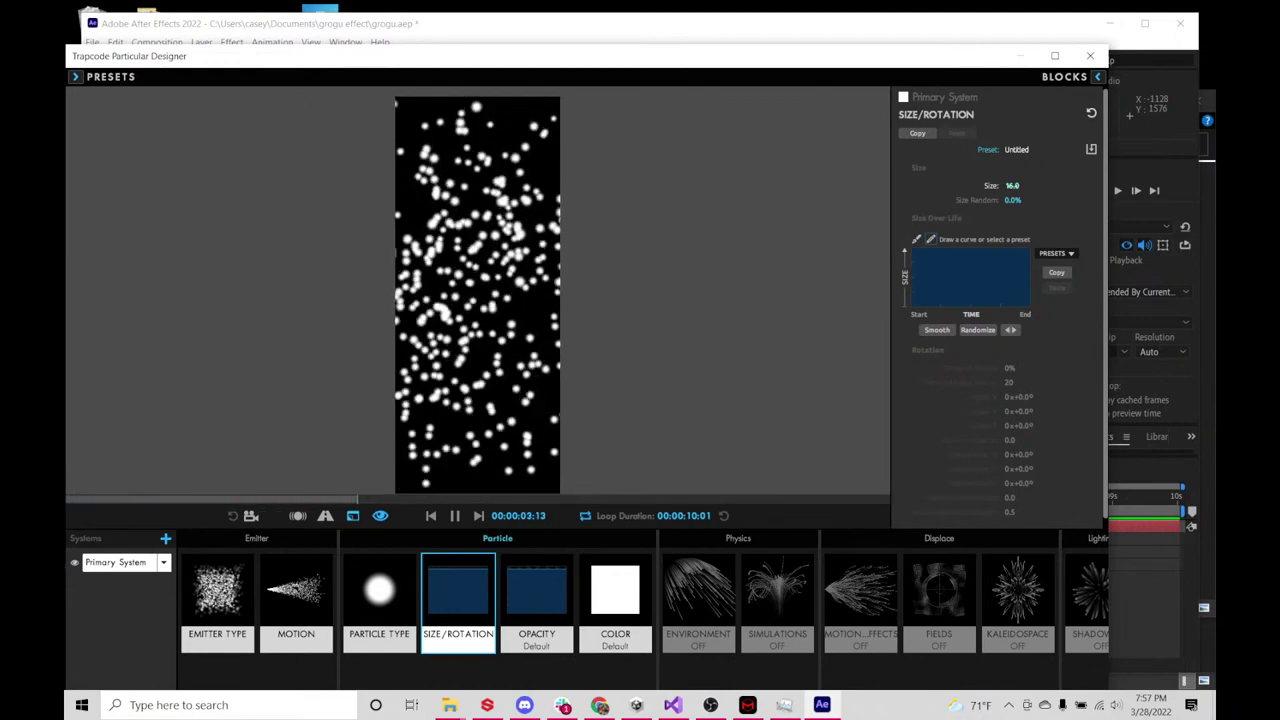
pyautogui.click(410, 597)
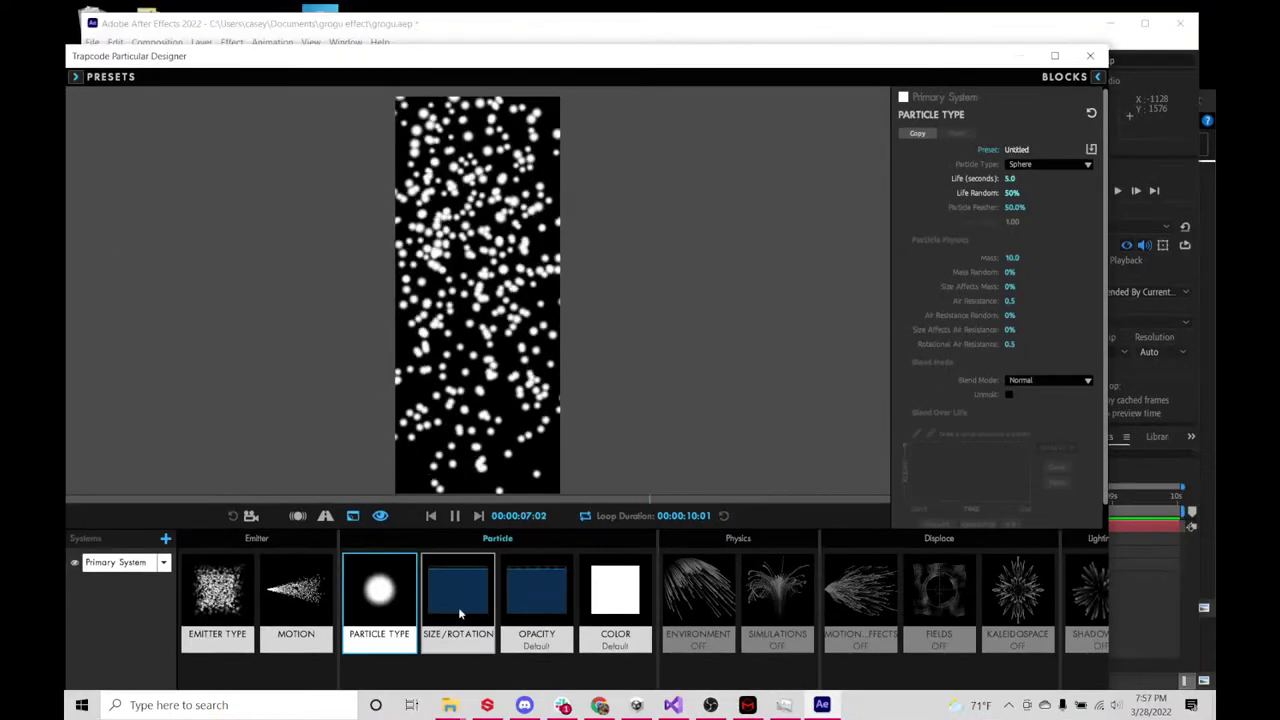
pyautogui.click(458, 600)
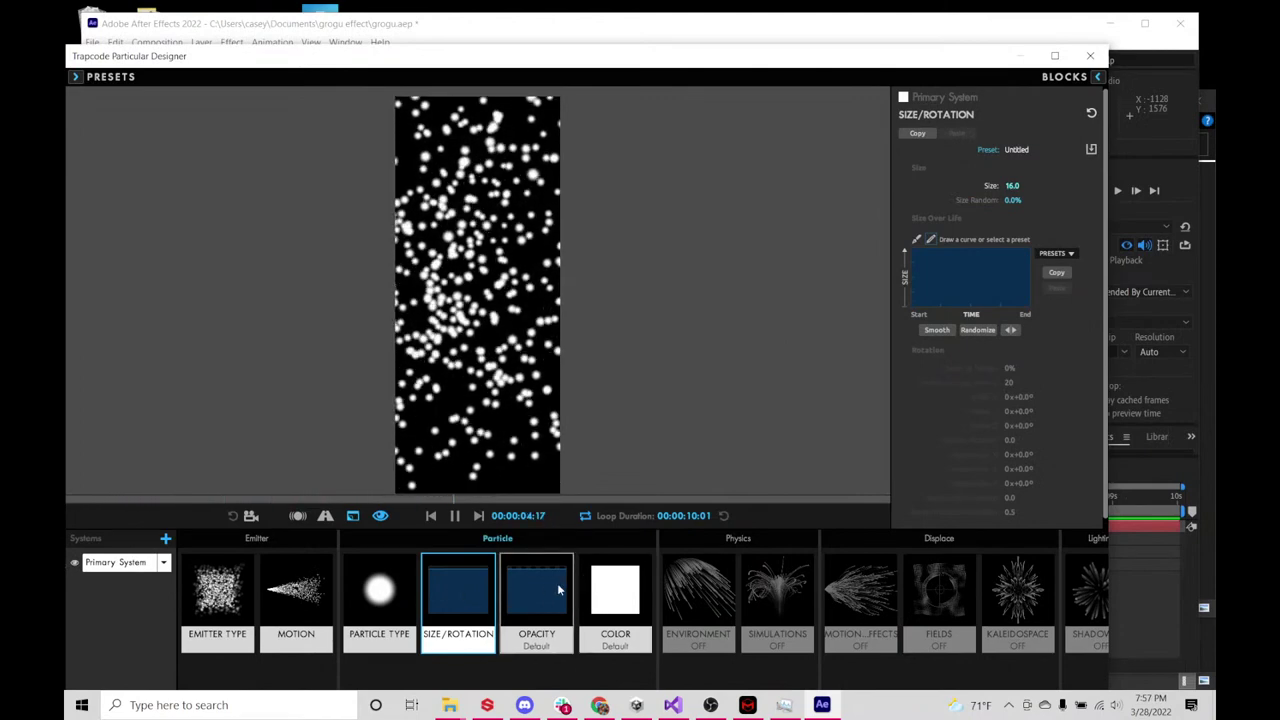
pyautogui.click(405, 590)
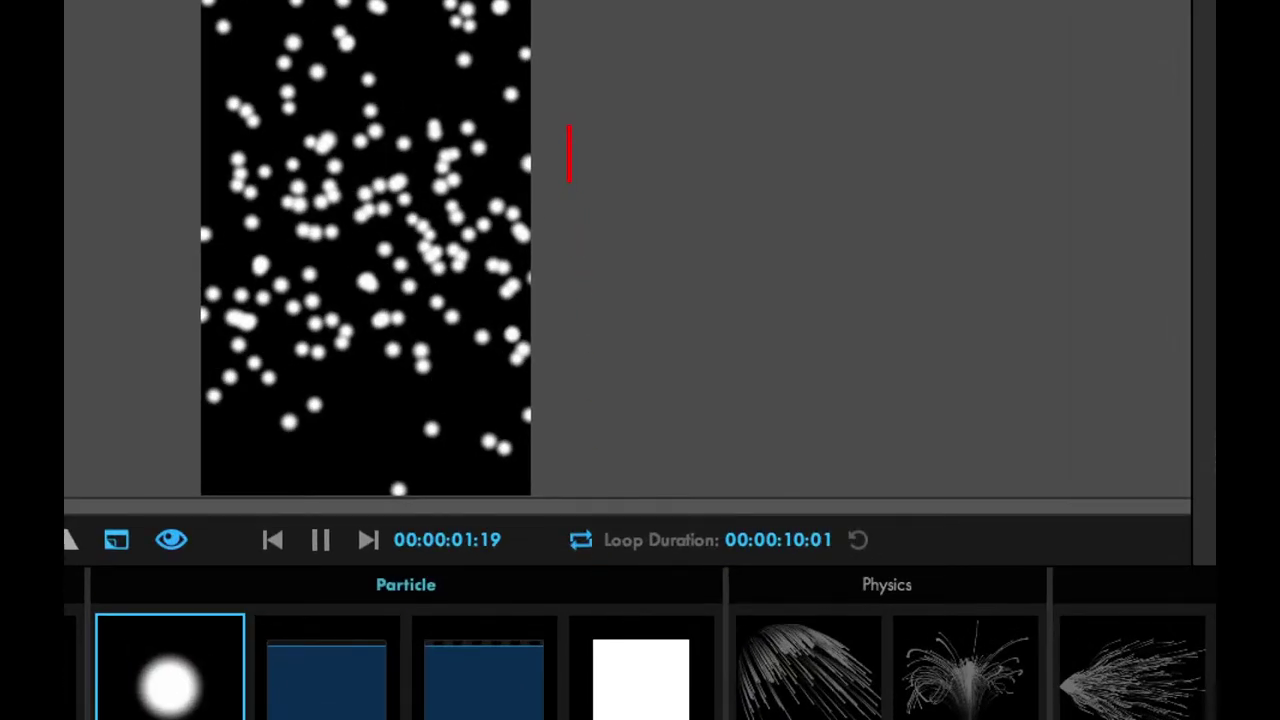
pyautogui.write('hot every')
pyautogui.press('BackSpace')
pyautogui.press('BackSpace')
pyautogui.press('BackSpace')
pyautogui.write('nergy')
pyautogui.write('blend mode =')
pyautogui.write('DD')
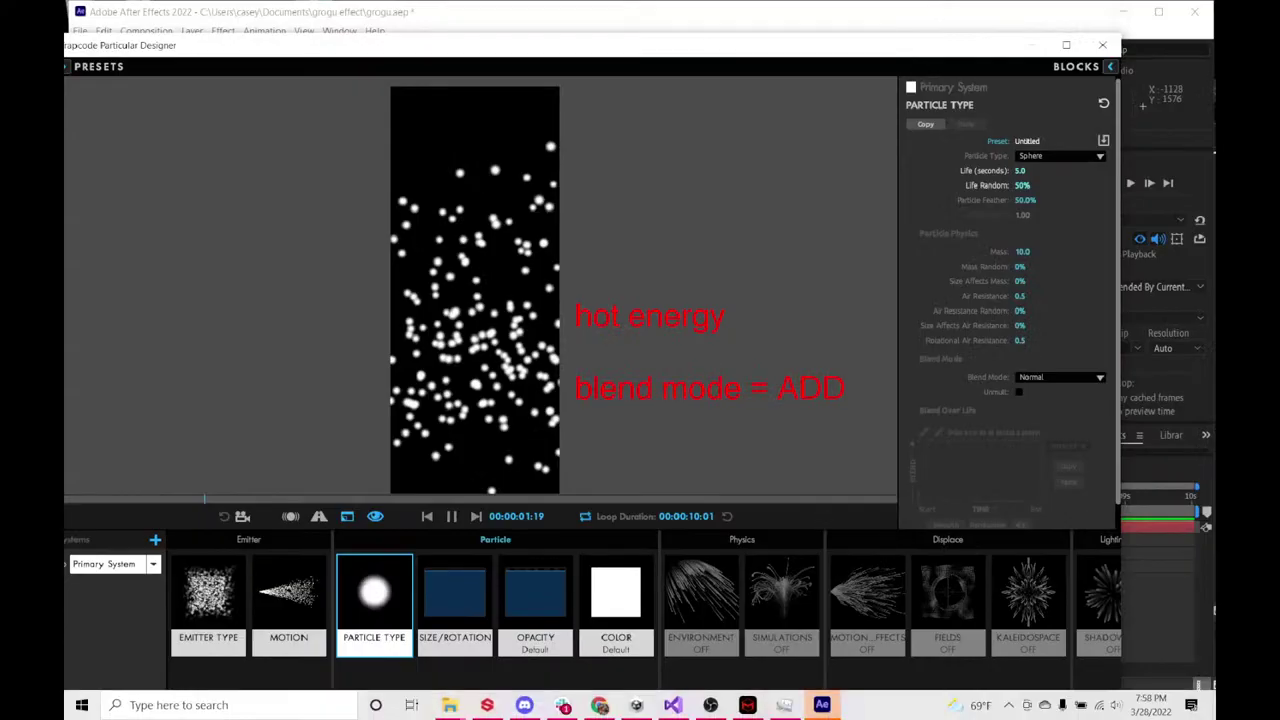
pyautogui.press('super')
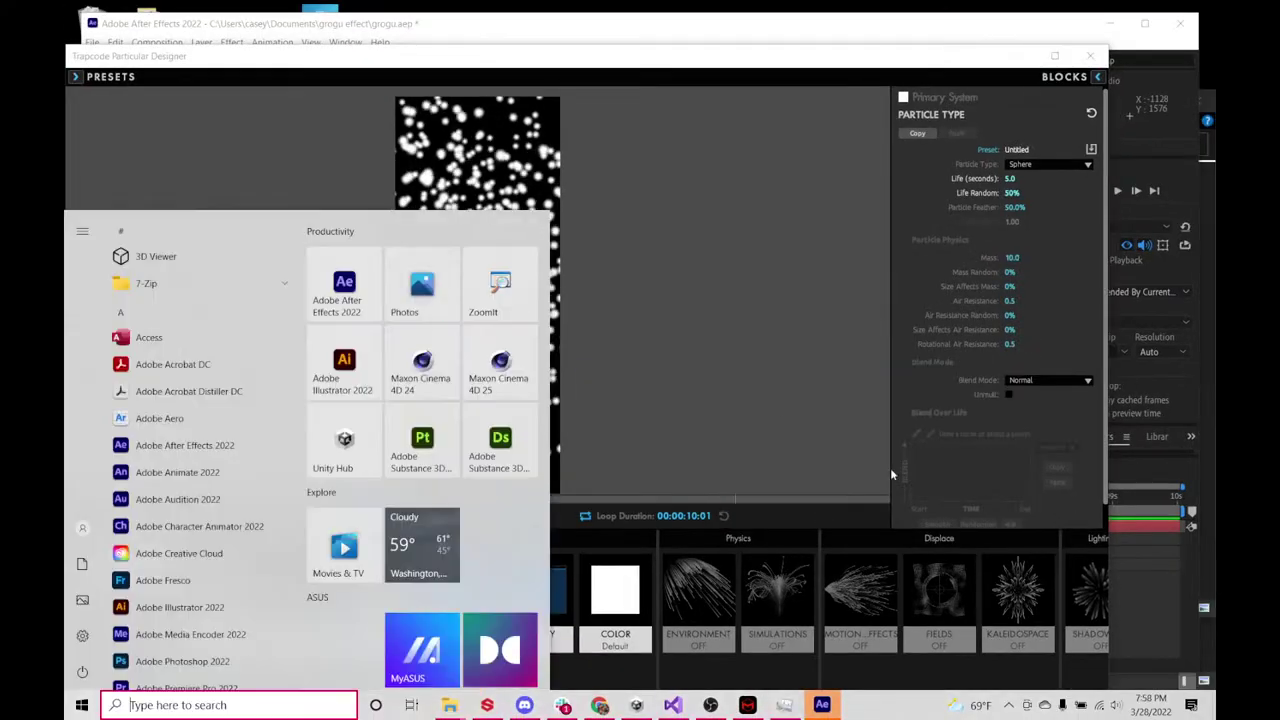
pyautogui.press('super')
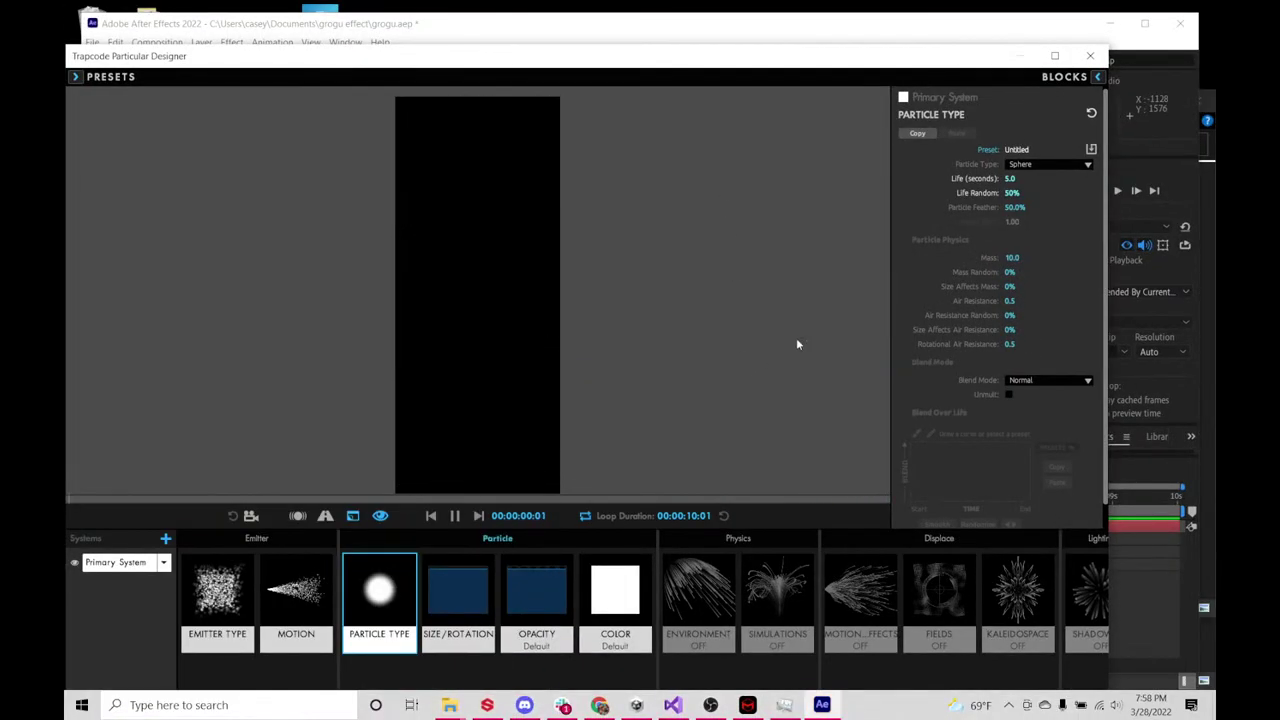
# - Set the primary system's particle Blend Mode to Add
pyautogui.click(1040, 381)
pyautogui.click(1043, 408)
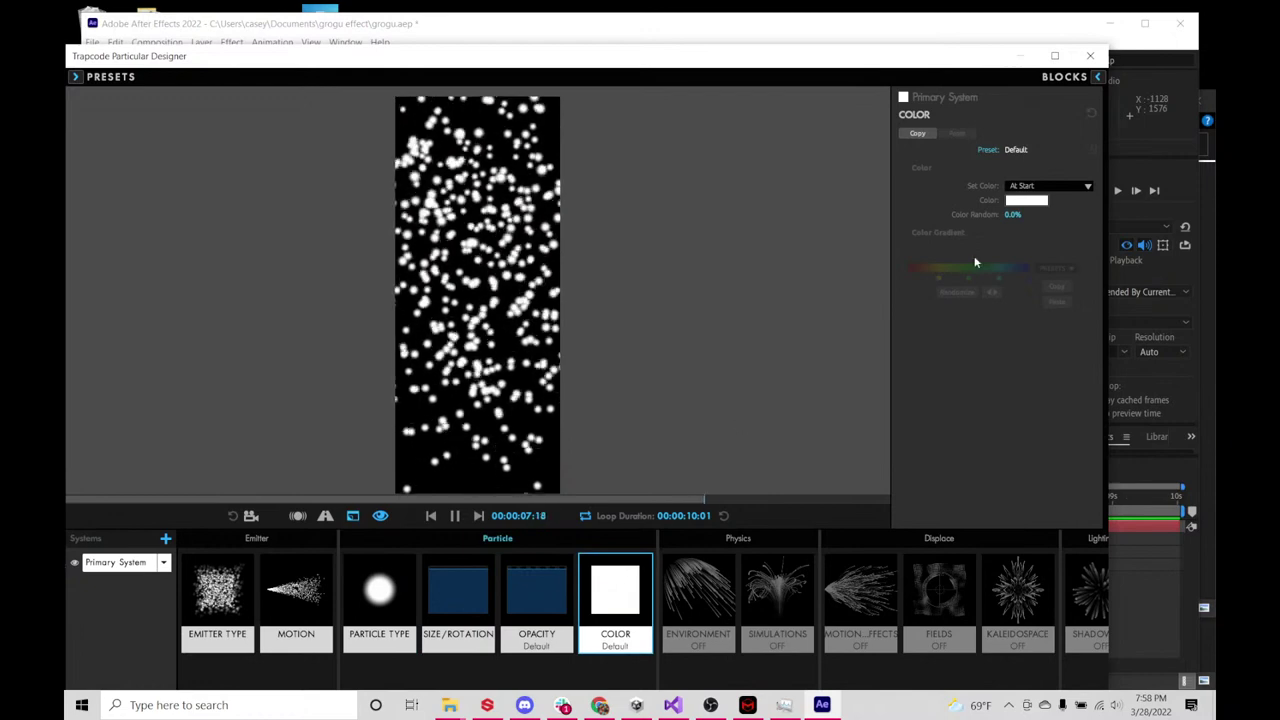
# - Compare the Electric and Blue Ramp color presets for the particles and apply Electric
pyautogui.click(1097, 76)
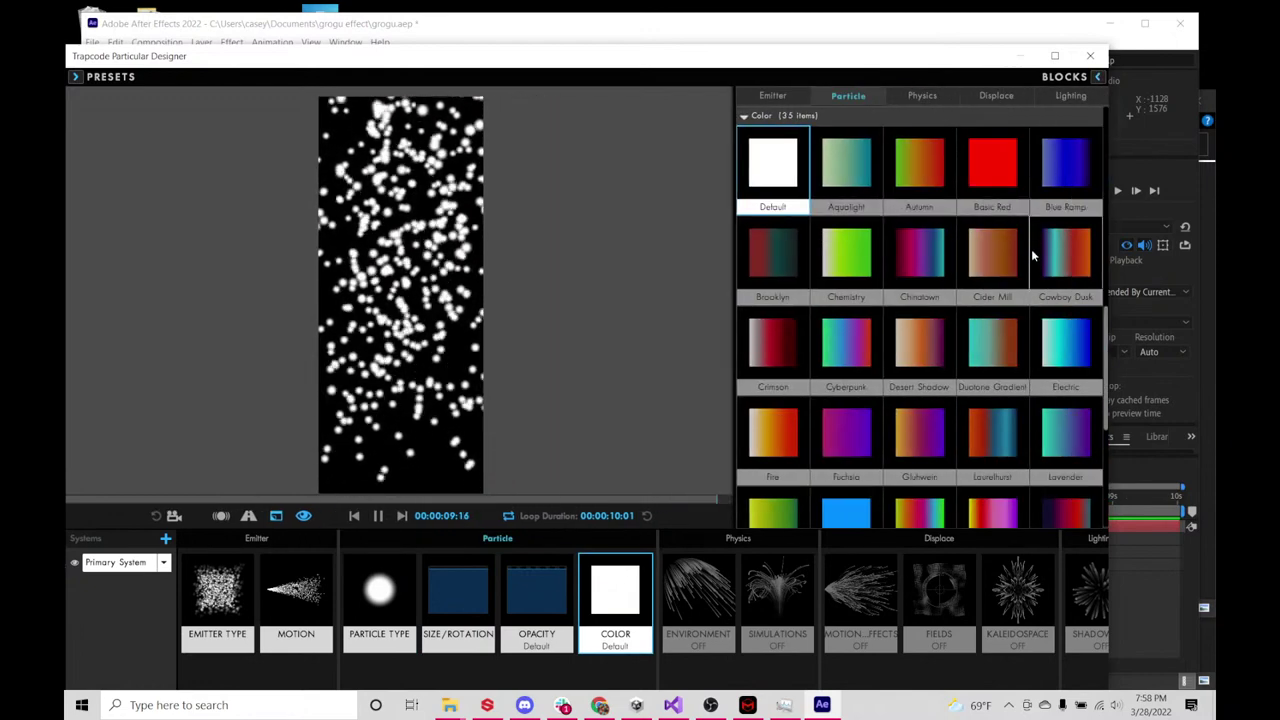
pyautogui.scroll(-1, 1031, 308)
pyautogui.scroll(-1, 1058, 440)
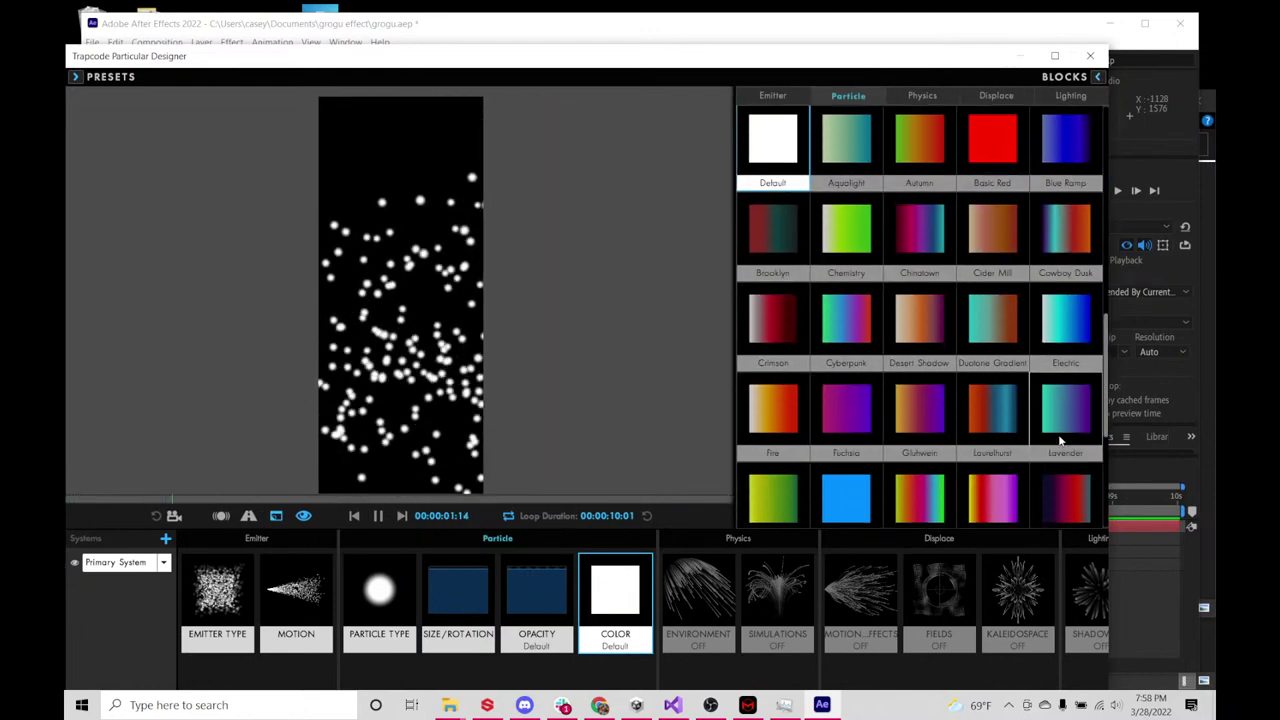
pyautogui.click(1062, 331)
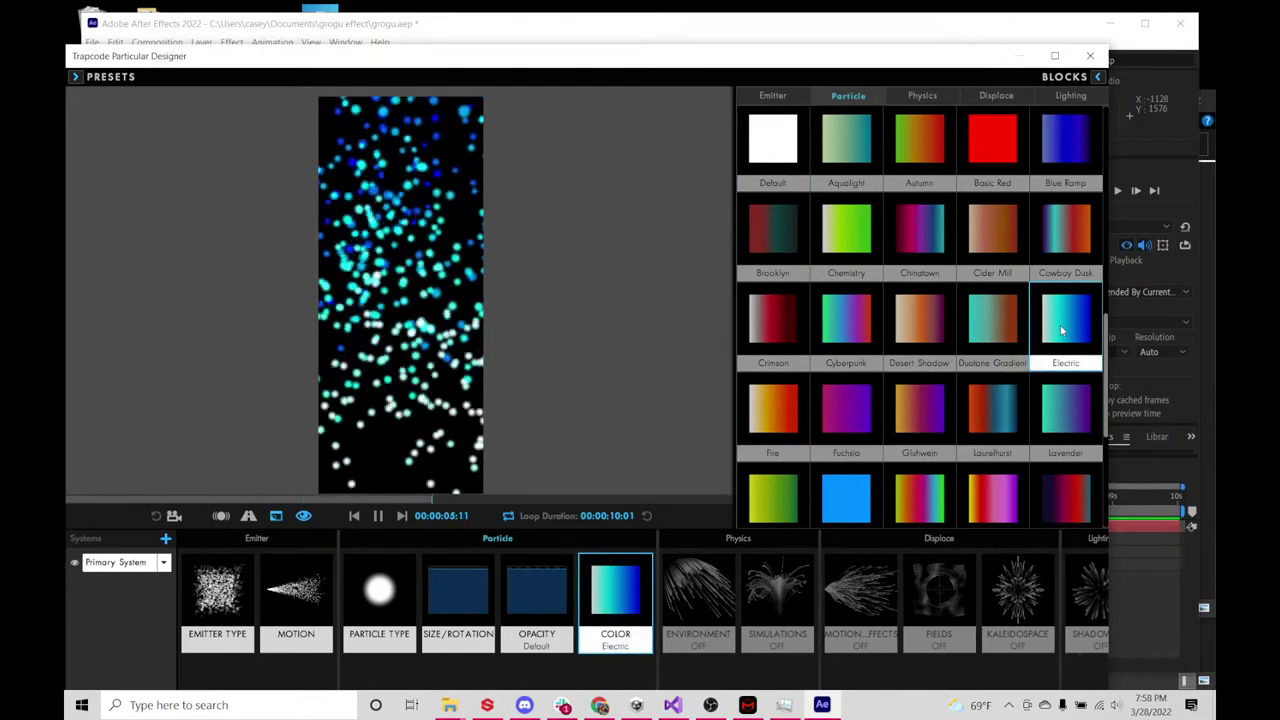
pyautogui.click(1059, 153)
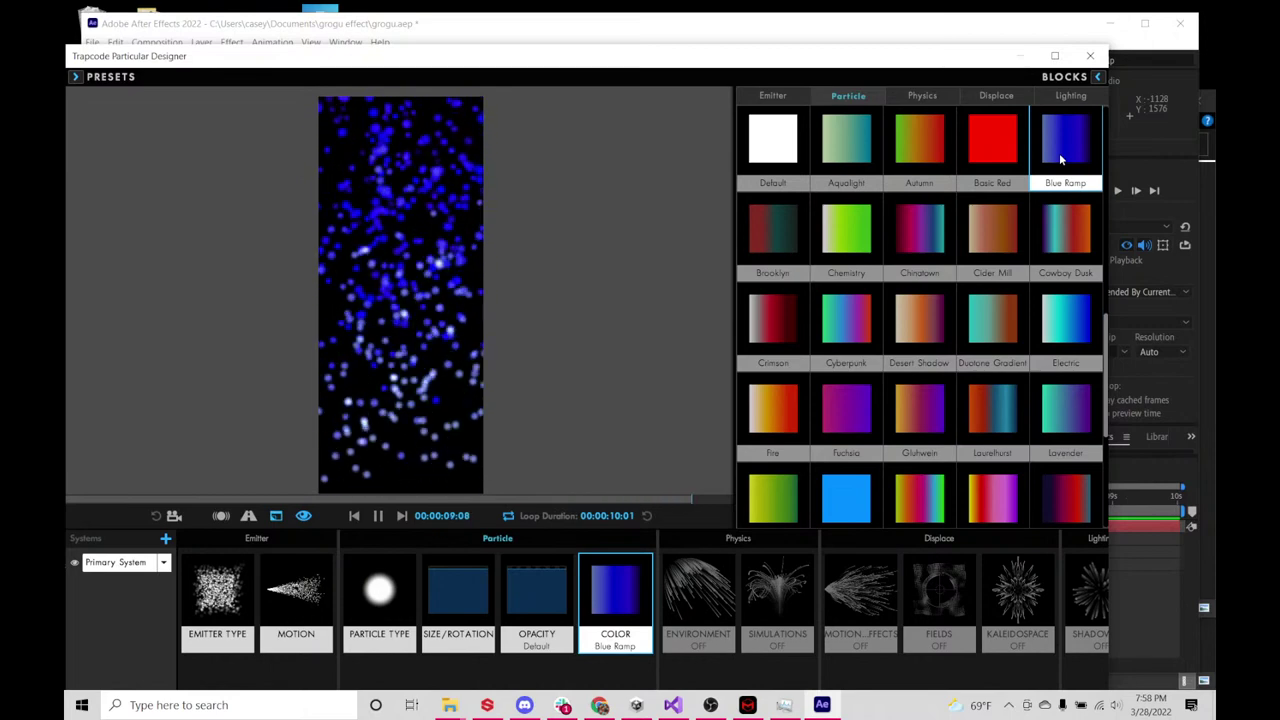
pyautogui.click(1062, 334)
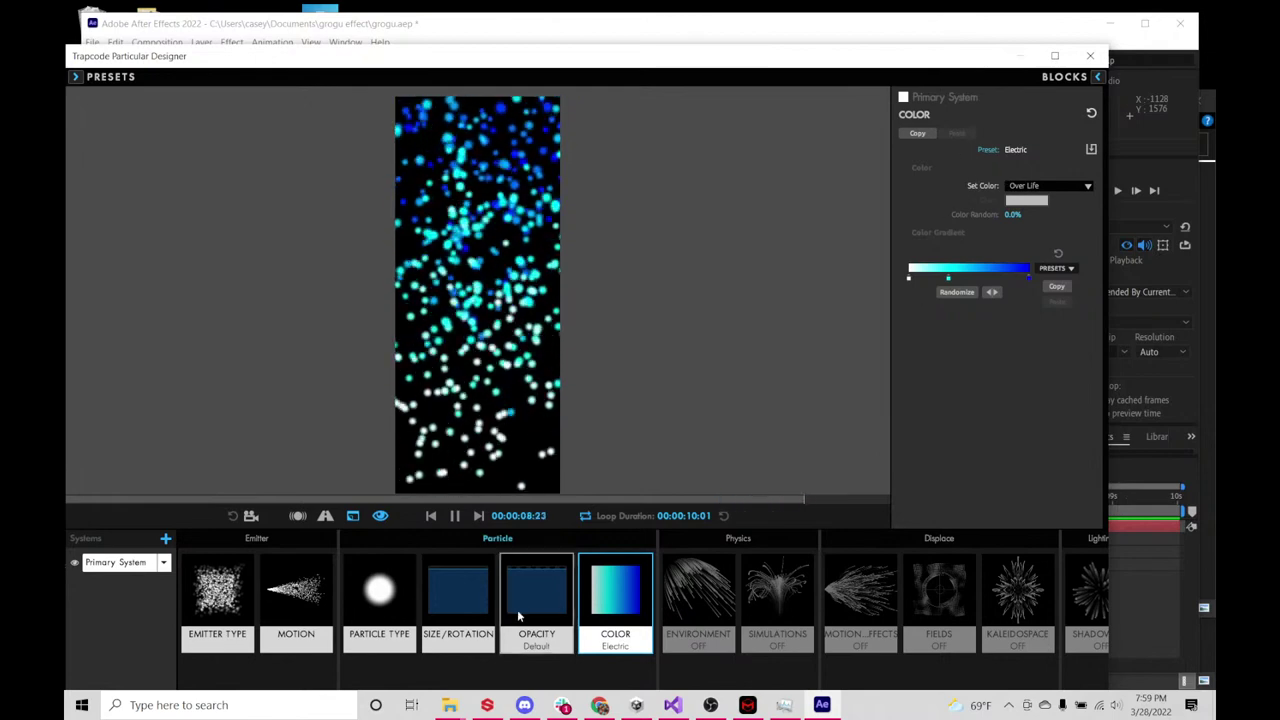
# - Set the primary system's particle Size to 43
pyautogui.click(458, 595)
pyautogui.write('45')
pyautogui.press('Return')
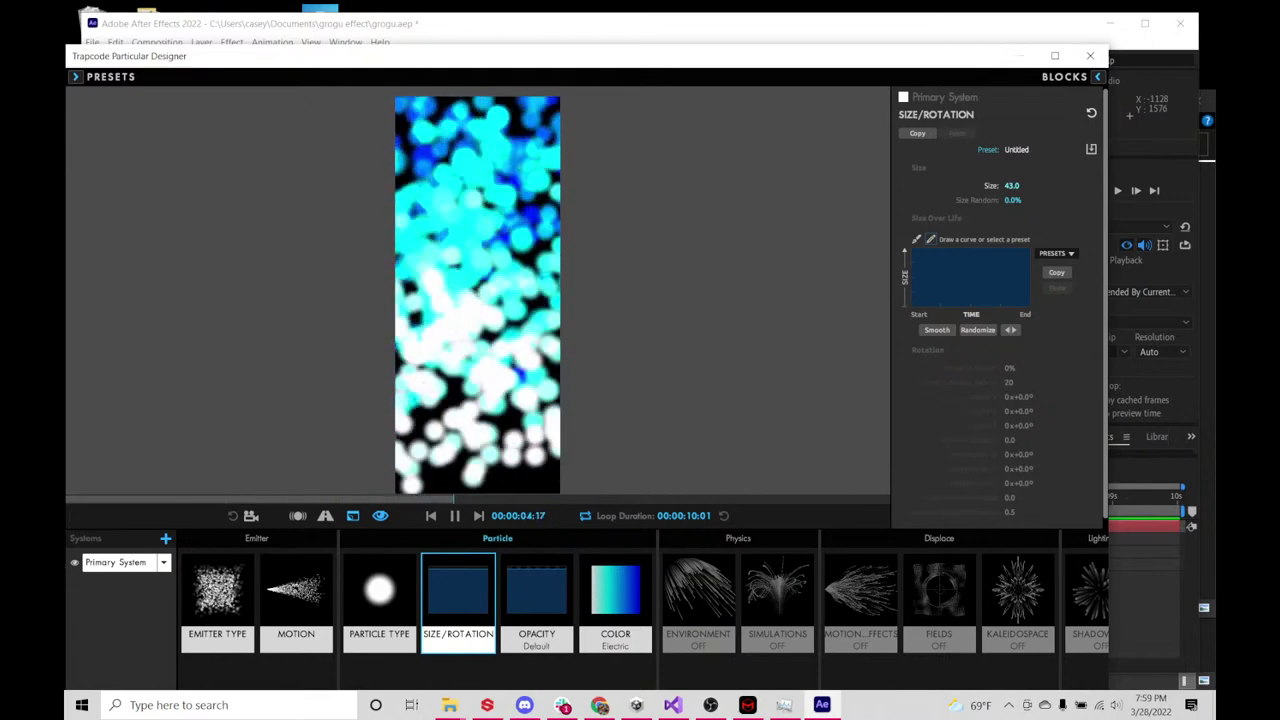
# - Move the blue stop of the particle color gradient inward and add a cyan stop near the gradient's end
pyautogui.click(638, 578)
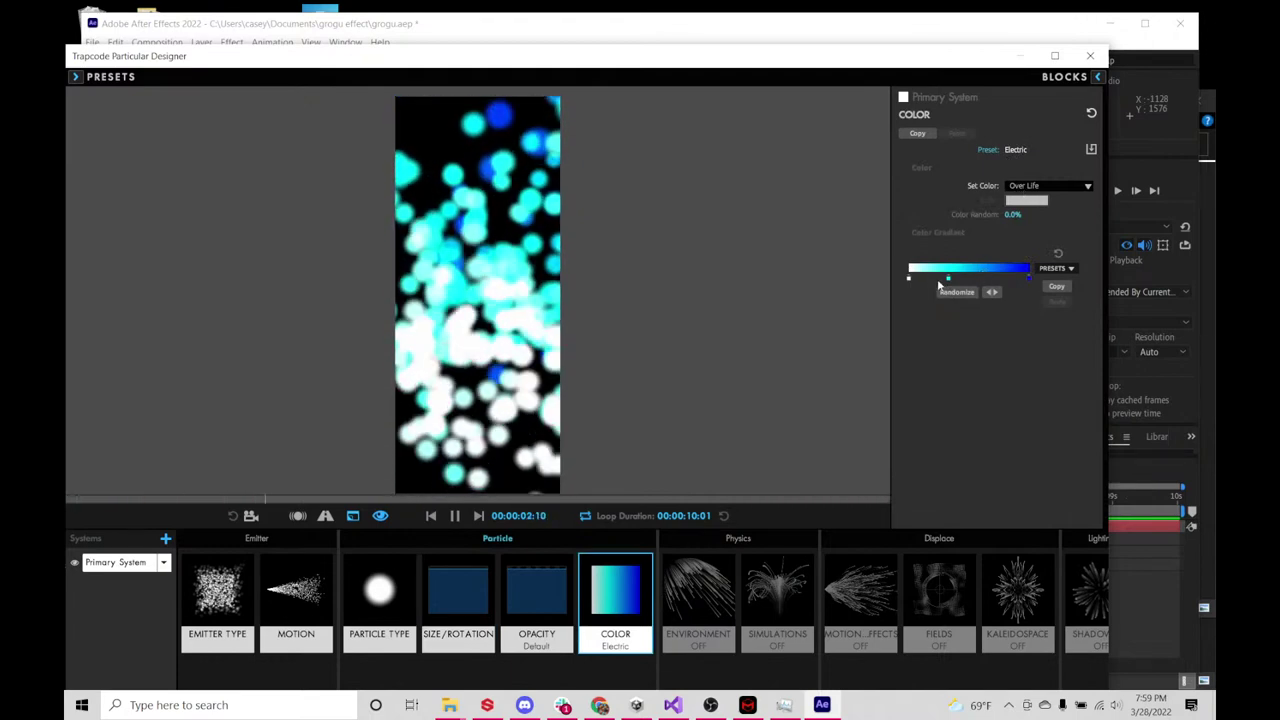
pyautogui.moveTo(936, 280); pyautogui.dragTo(908, 282)
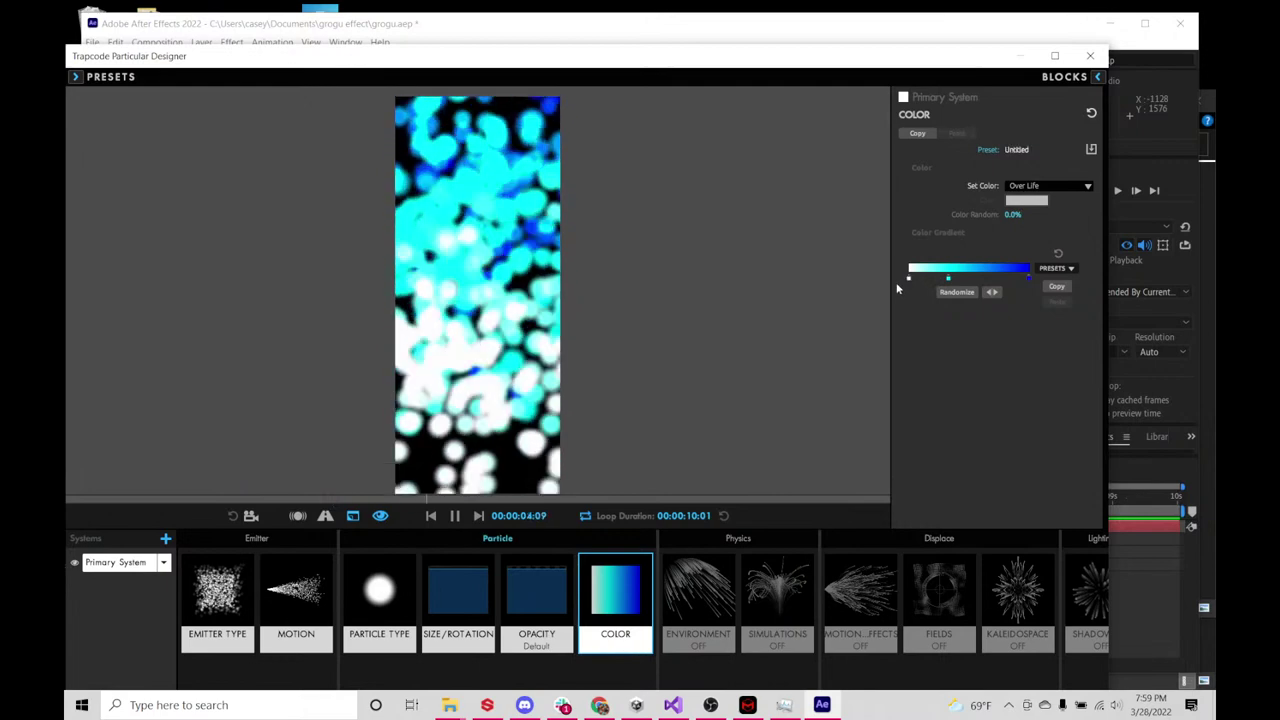
pyautogui.doubleClick(908, 281)
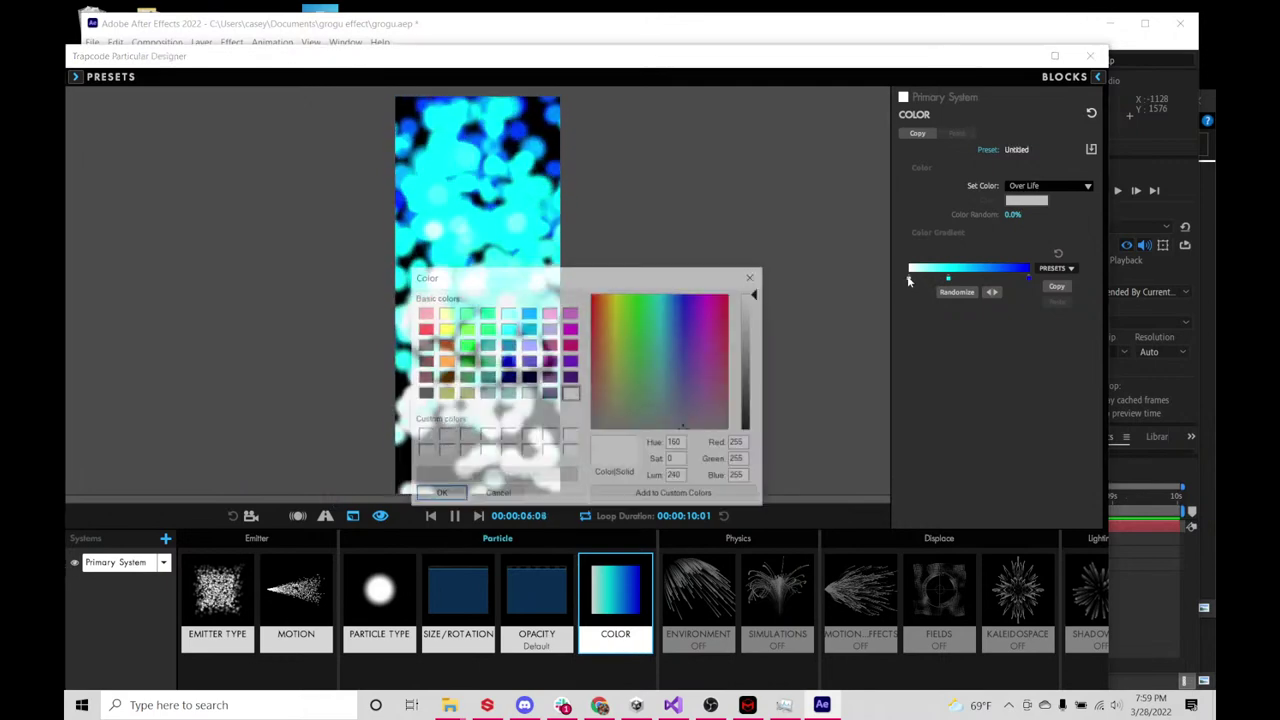
pyautogui.click(497, 495)
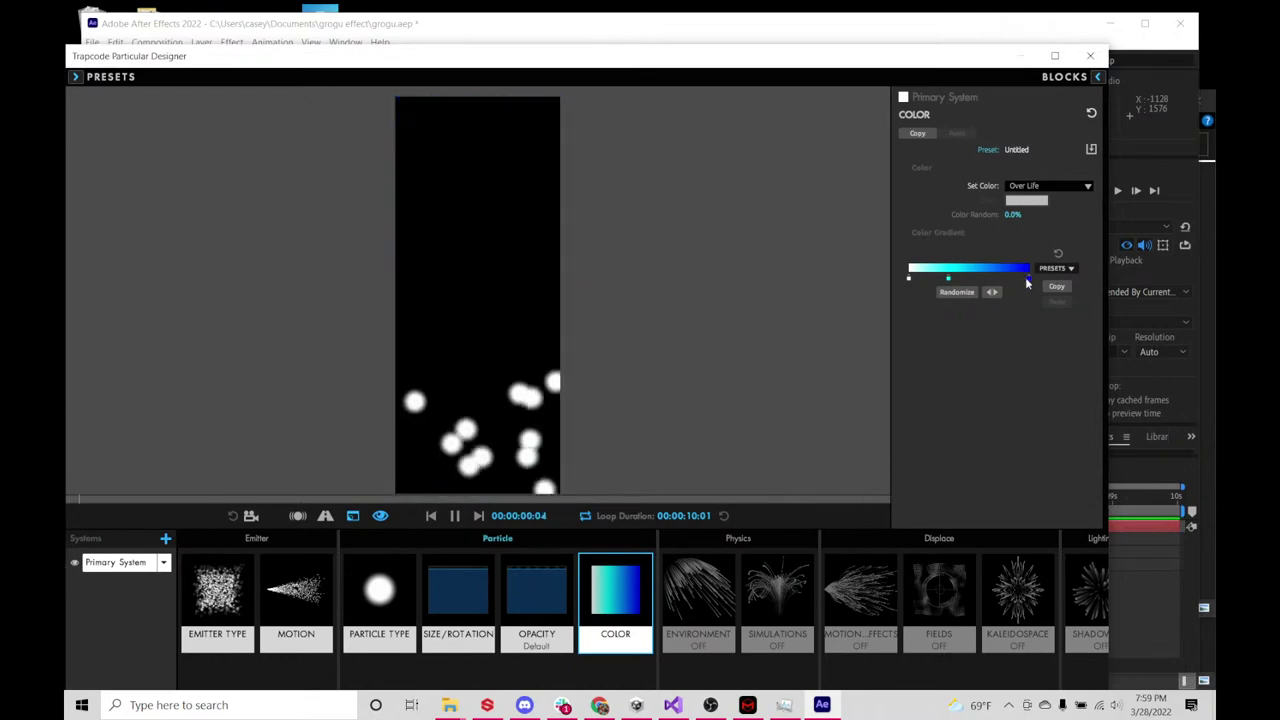
pyautogui.click(987, 281)
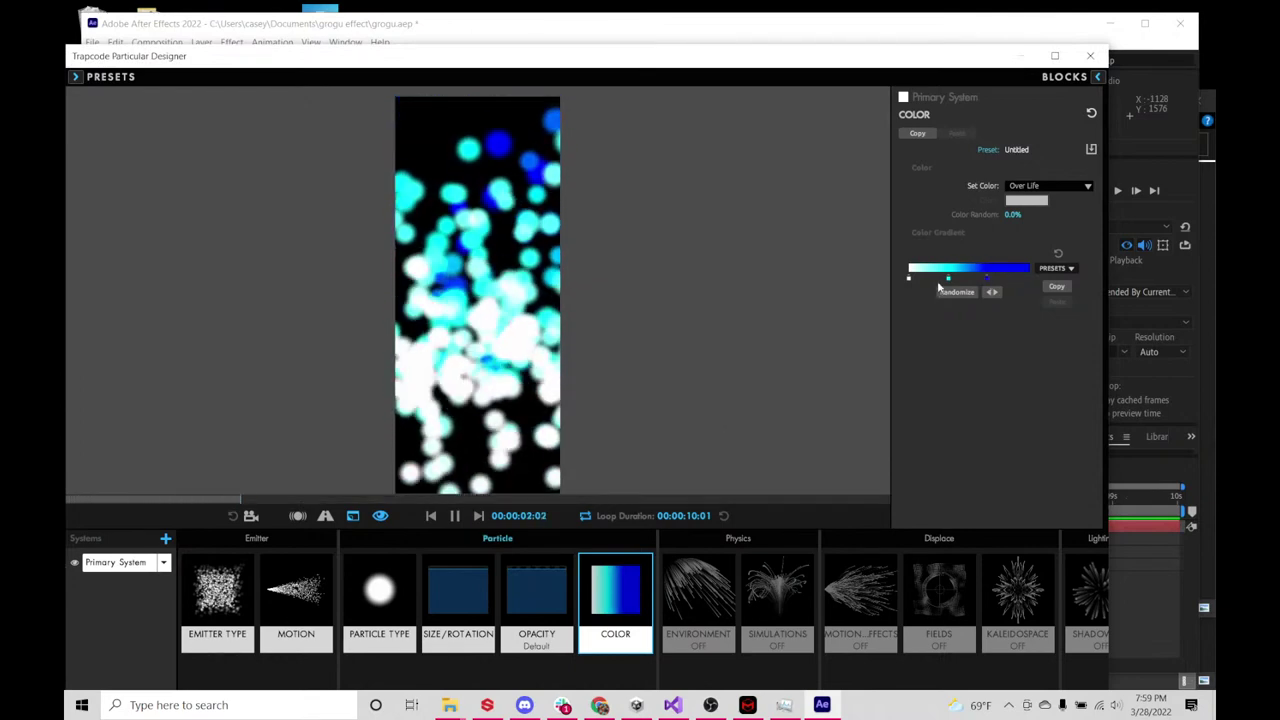
pyautogui.doubleClick(991, 279)
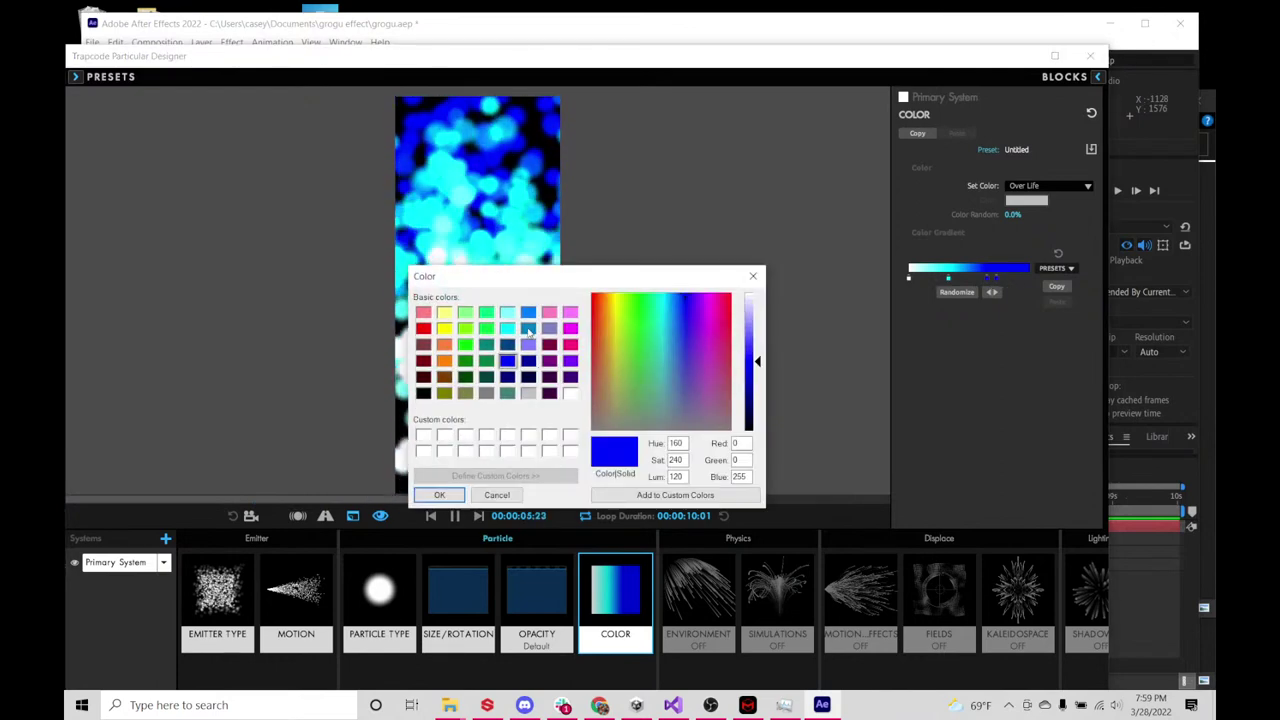
pyautogui.click(506, 331)
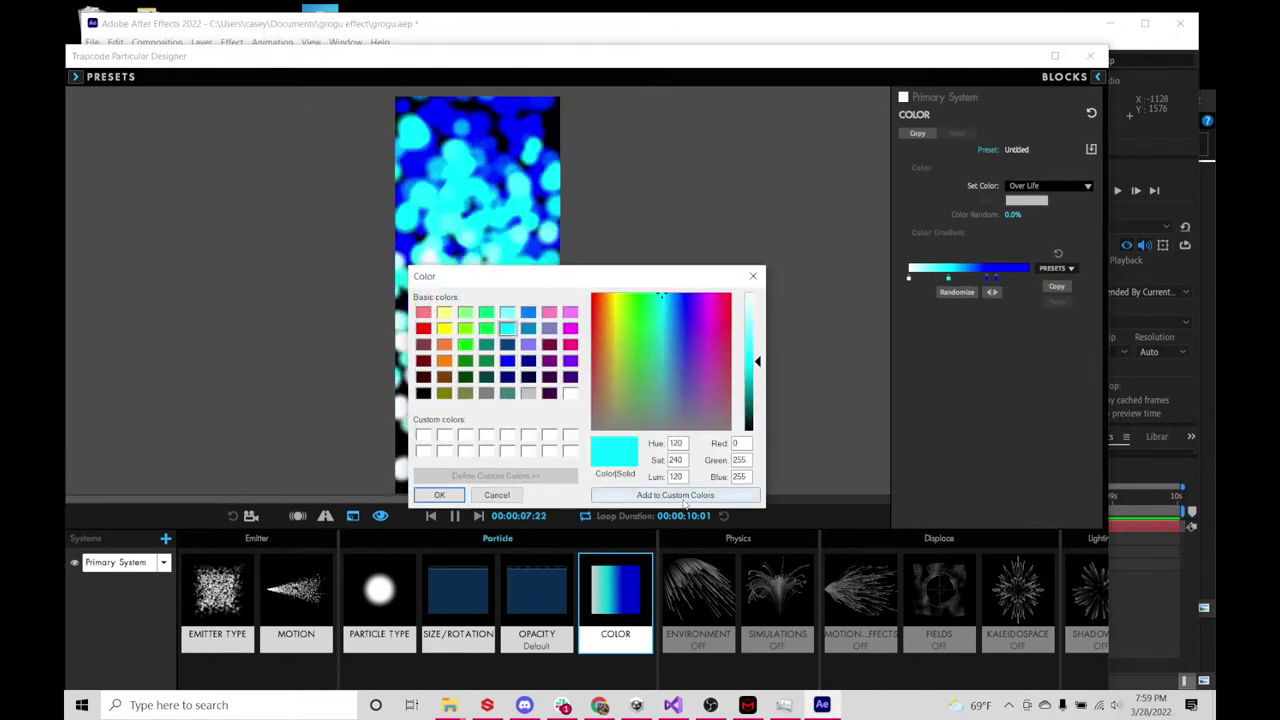
pyautogui.click(439, 496)
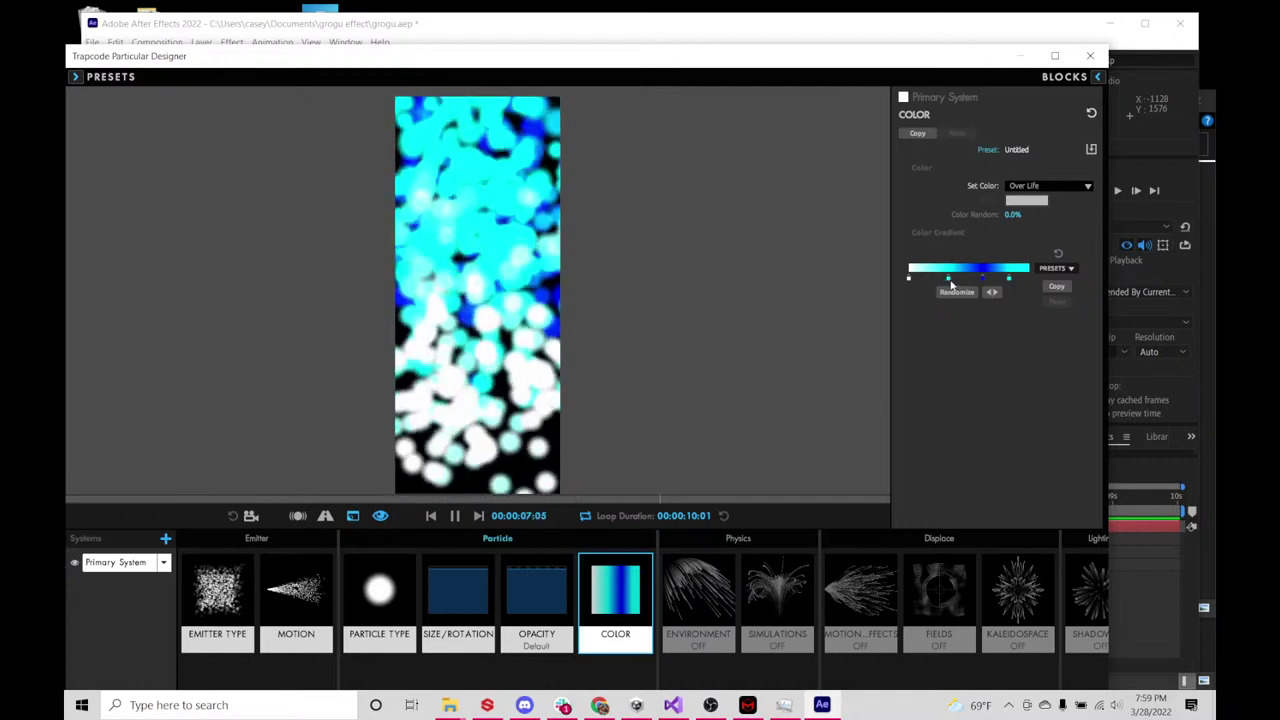
# - Rearrange the color gradient stops so the order over life is blue, cyan, white, cyan
pyautogui.moveTo(948, 280); pyautogui.dragTo(930, 280)
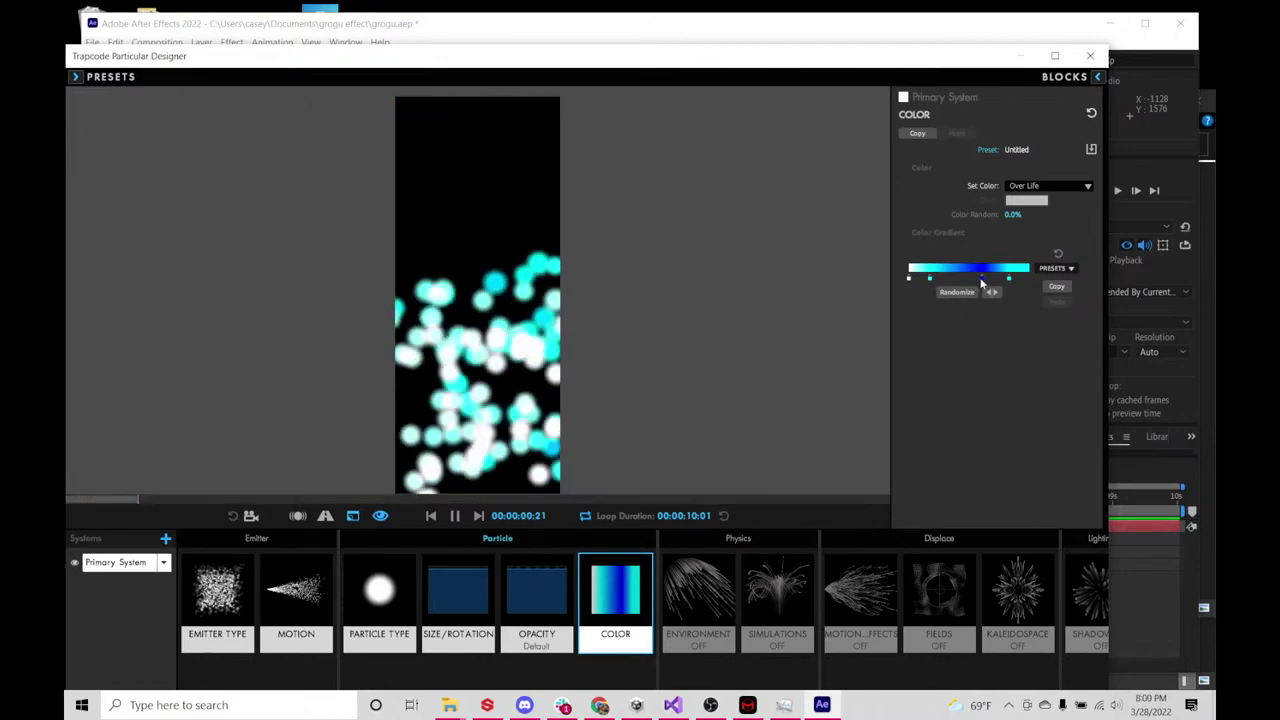
pyautogui.moveTo(984, 282); pyautogui.dragTo(925, 281)
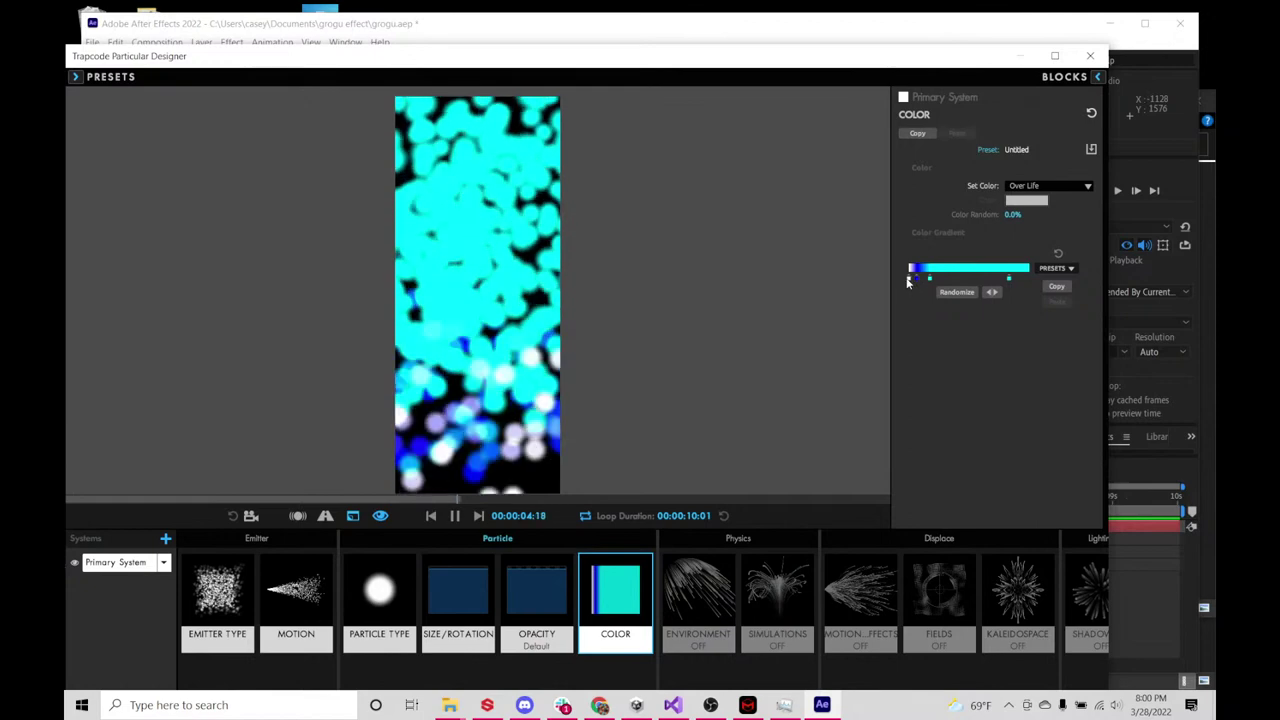
pyautogui.moveTo(954, 284); pyautogui.dragTo(967, 281)
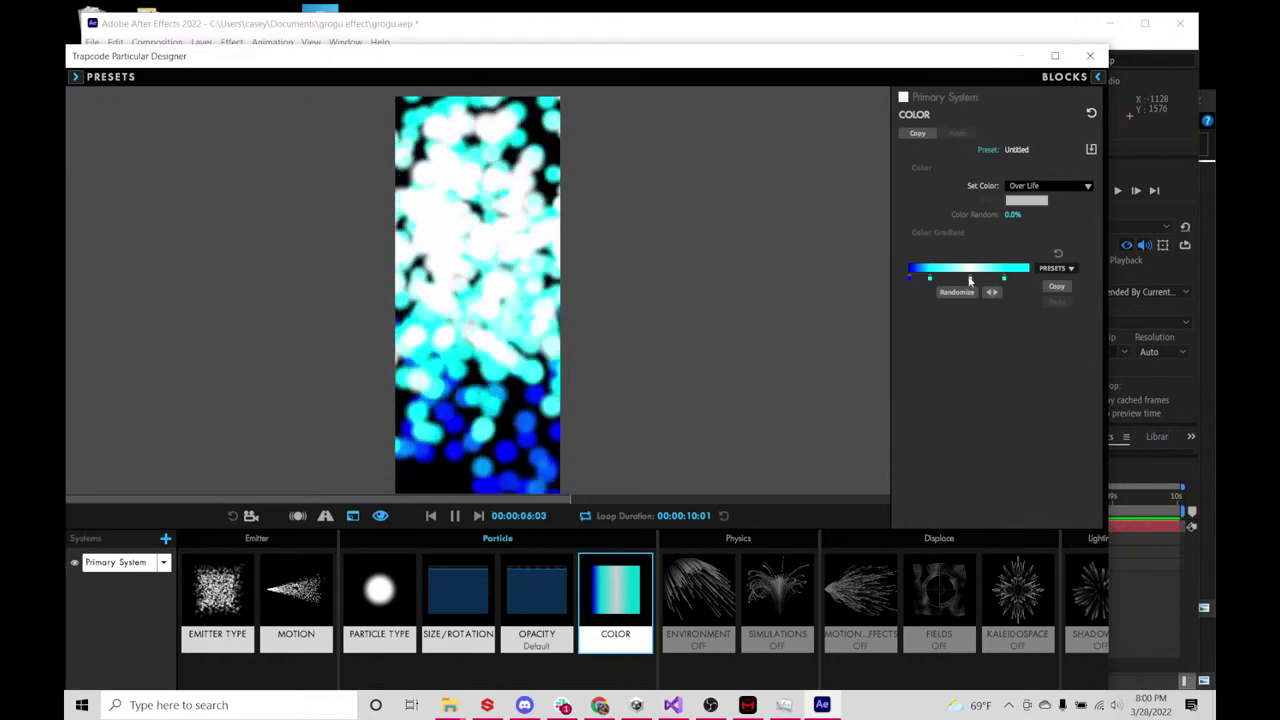
# - Set the primary system's particle Size to 32
pyautogui.click(458, 592)
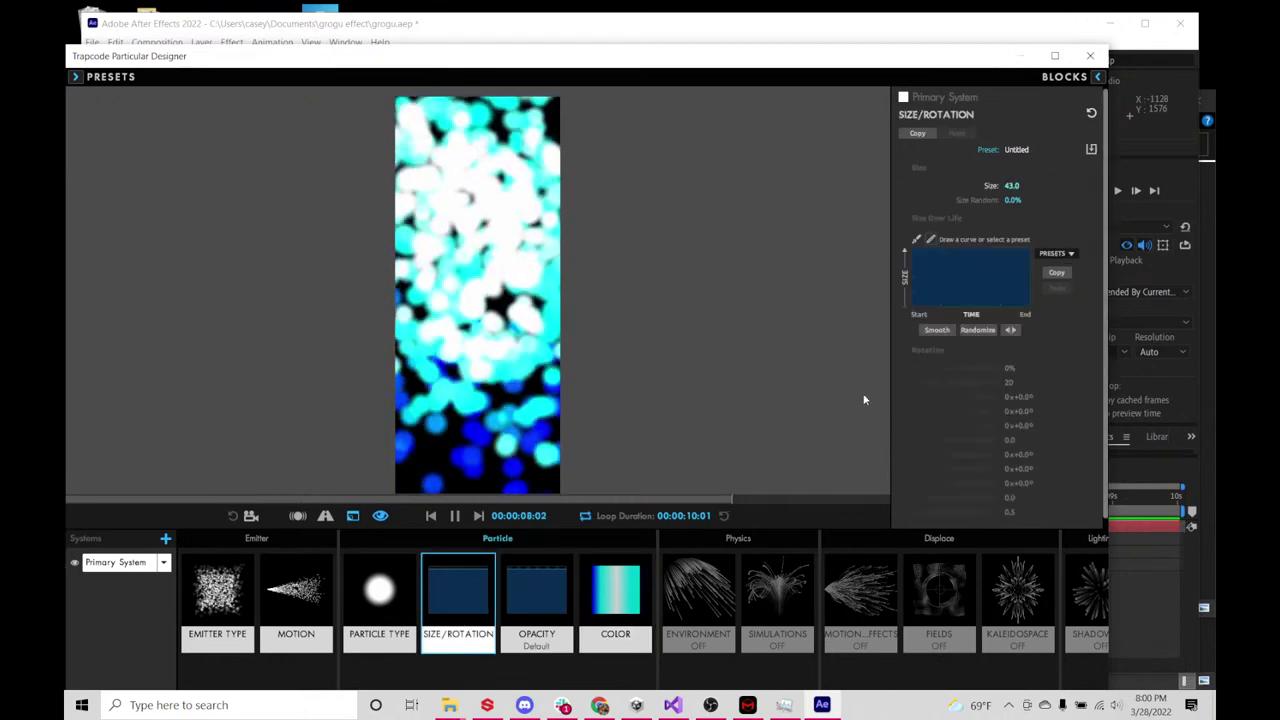
pyautogui.moveTo(1012, 185); pyautogui.dragTo(990, 185)
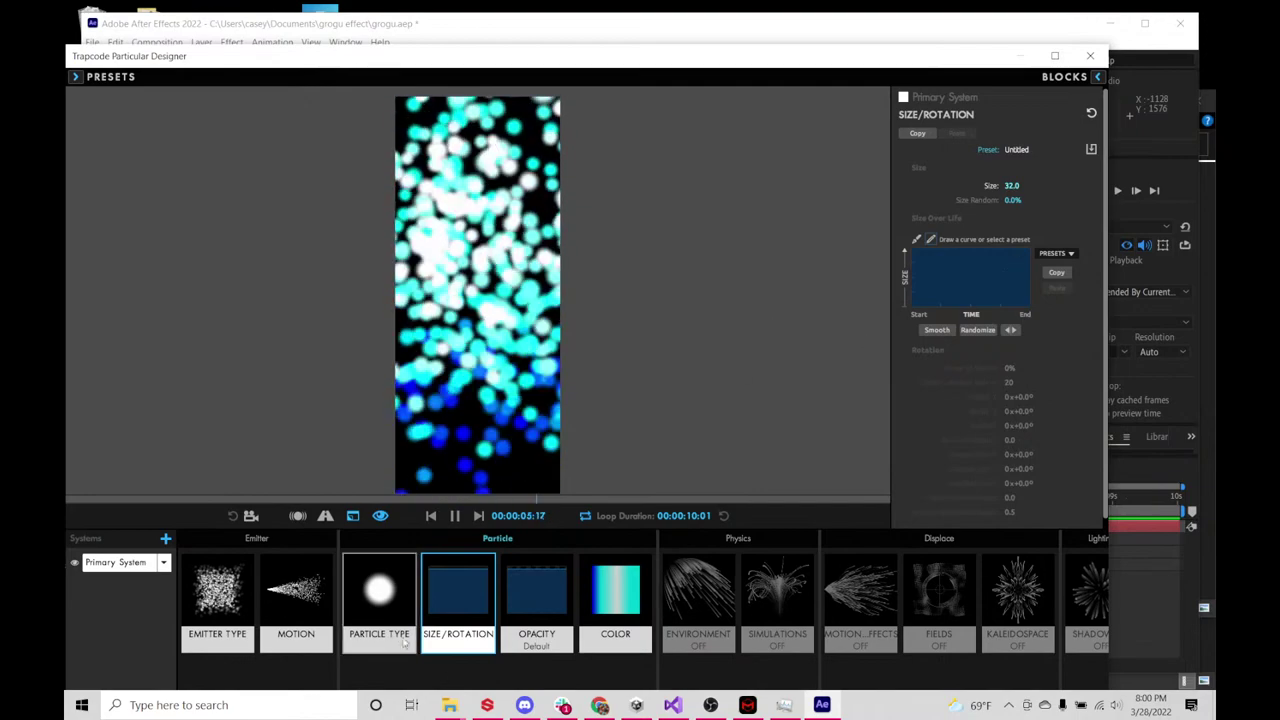
# - Compare the Screen, Normal and Add blend modes for the primary system's particles and apply Normal
pyautogui.click(379, 598)
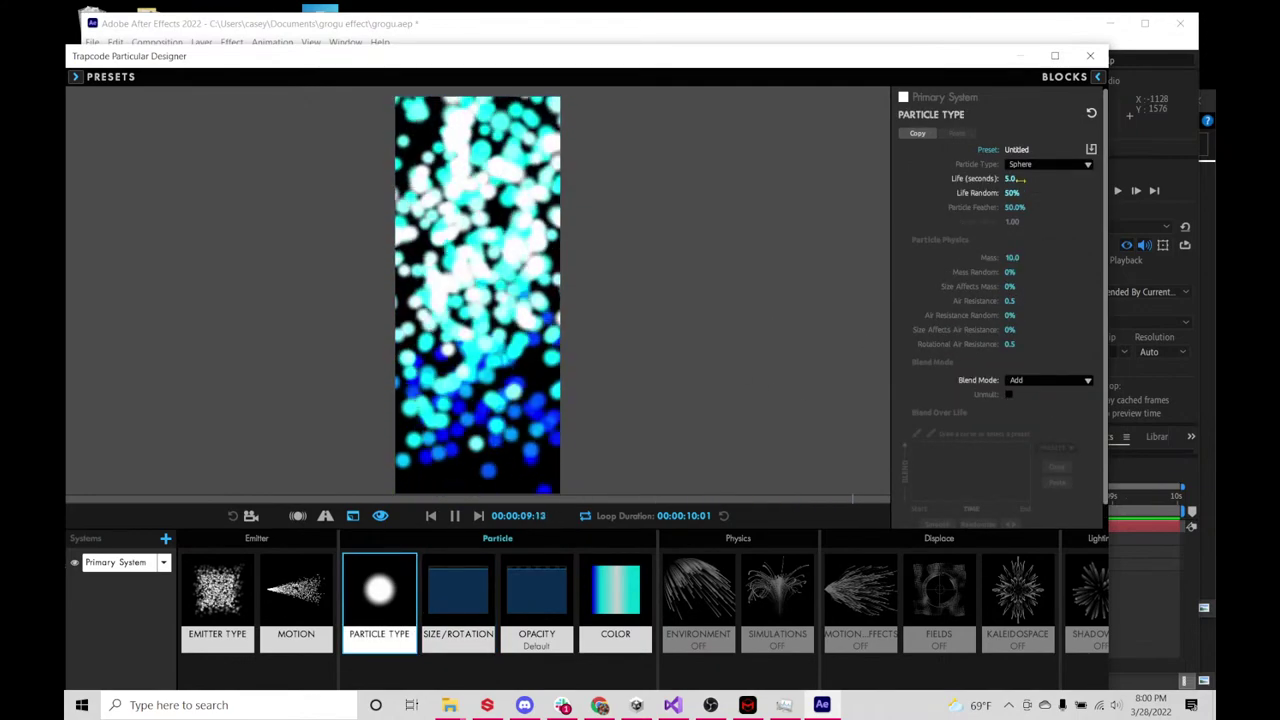
pyautogui.click(1030, 381)
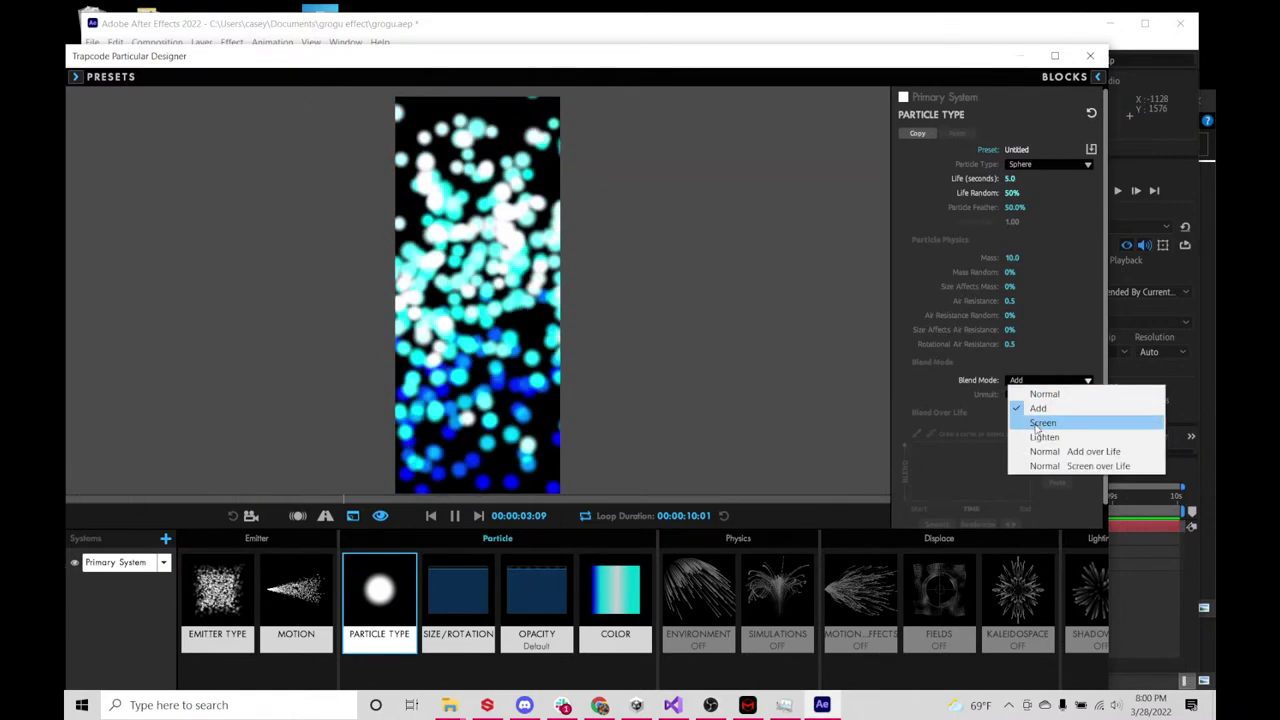
pyautogui.click(1040, 423)
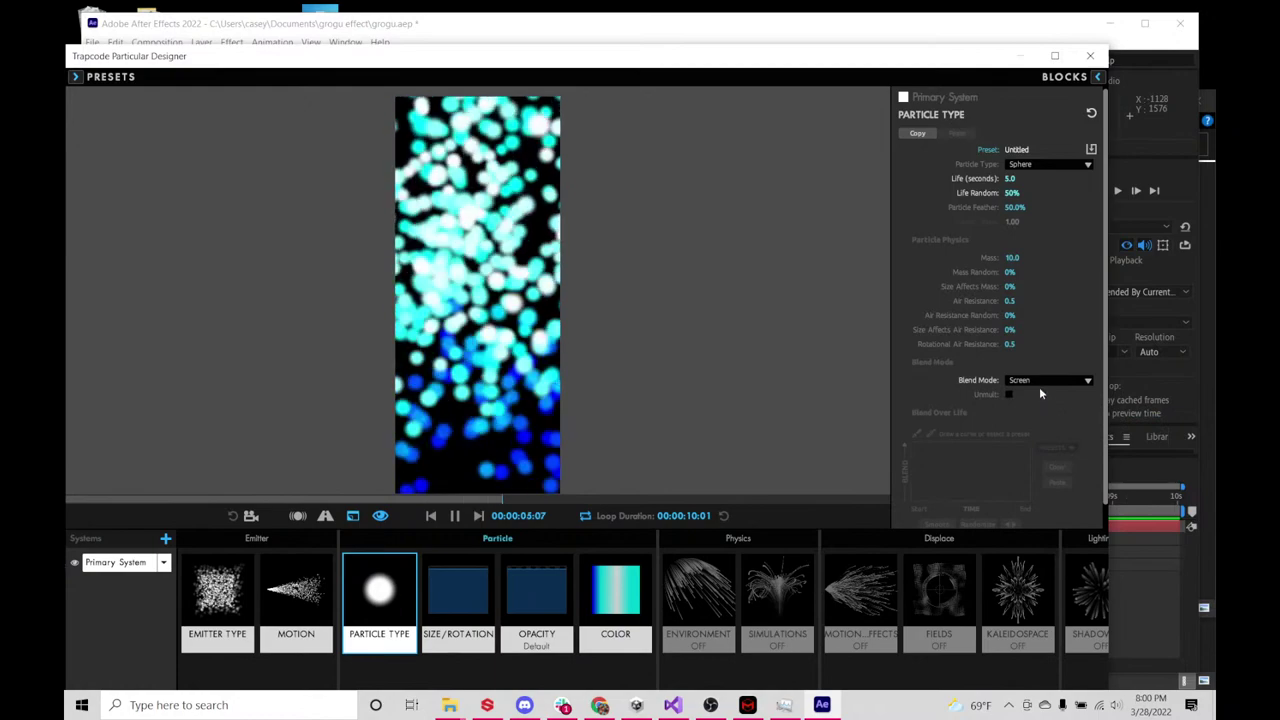
pyautogui.click(1039, 386)
pyautogui.click(1040, 394)
pyautogui.click(1027, 379)
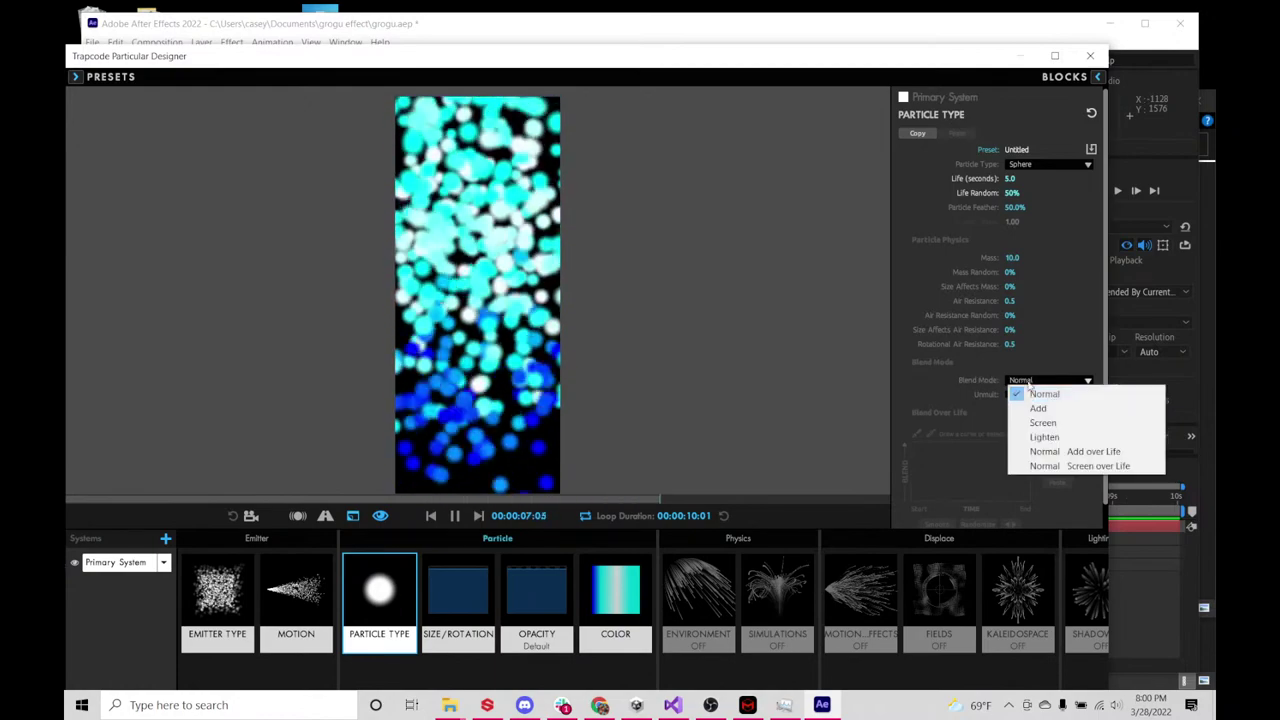
pyautogui.click(1032, 408)
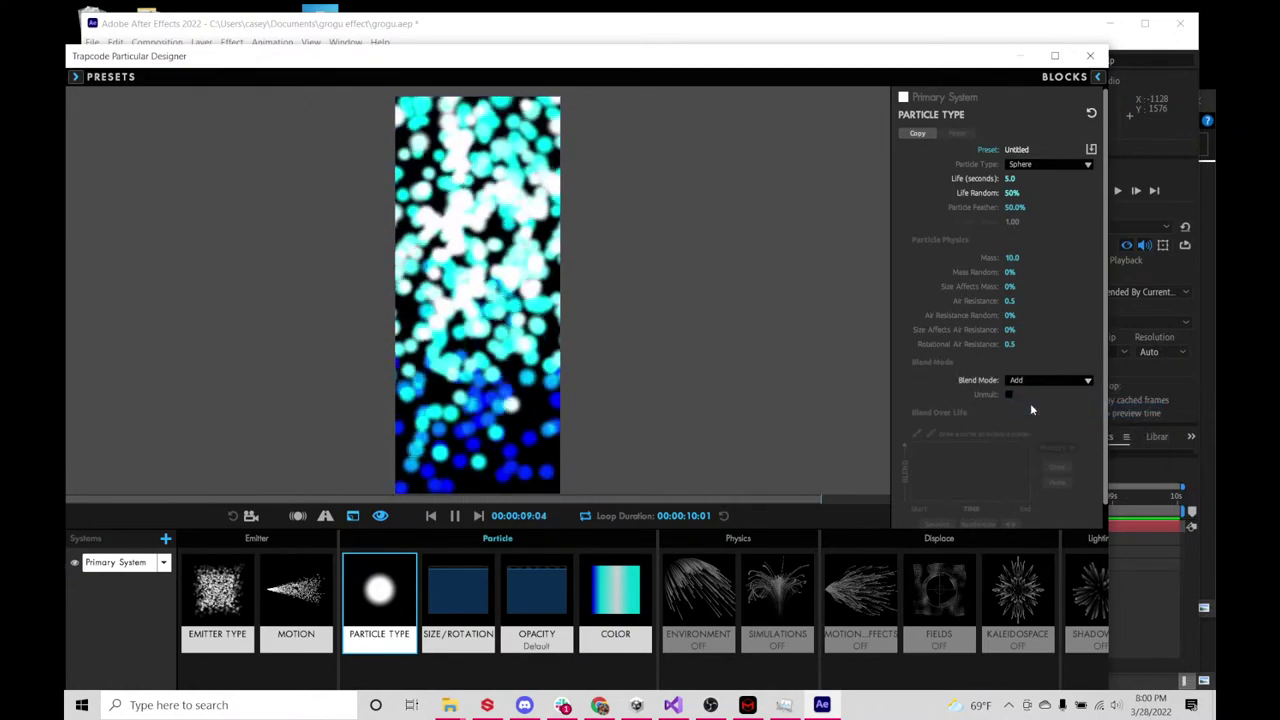
pyautogui.click(1029, 386)
pyautogui.click(1031, 394)
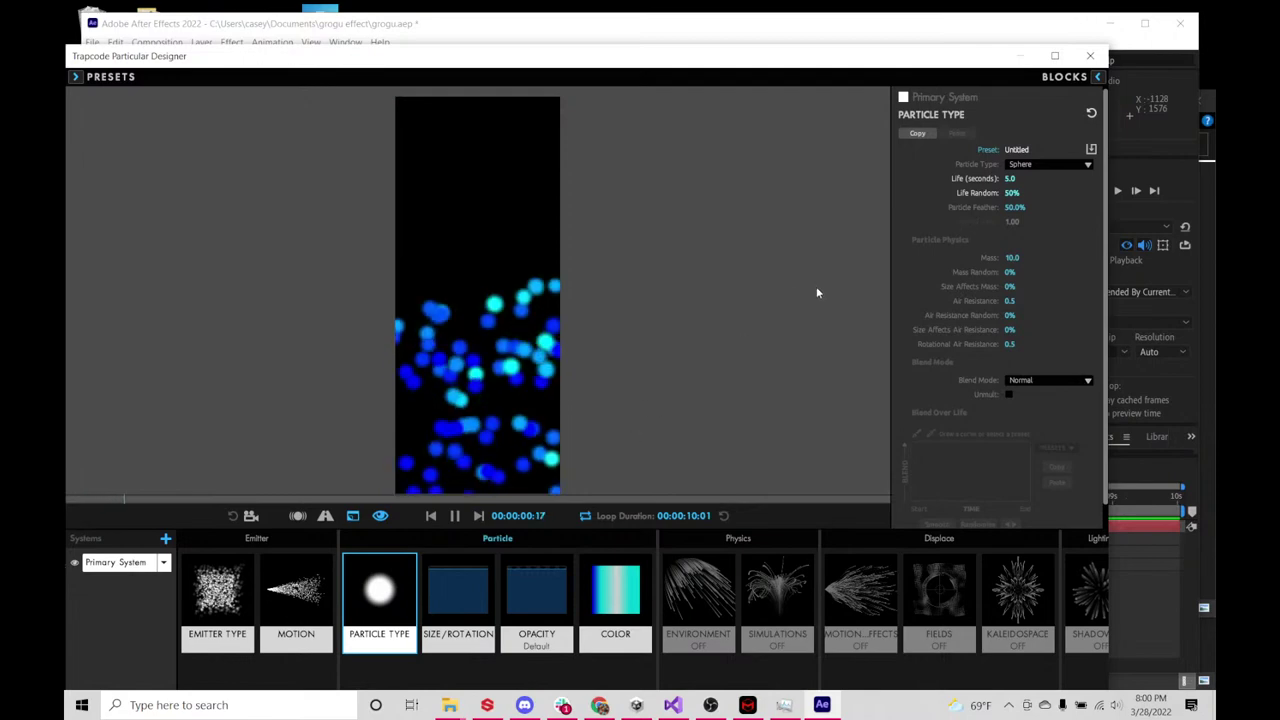
# - Set the primary system's emitter to 300 particles per second
pyautogui.click(217, 595)
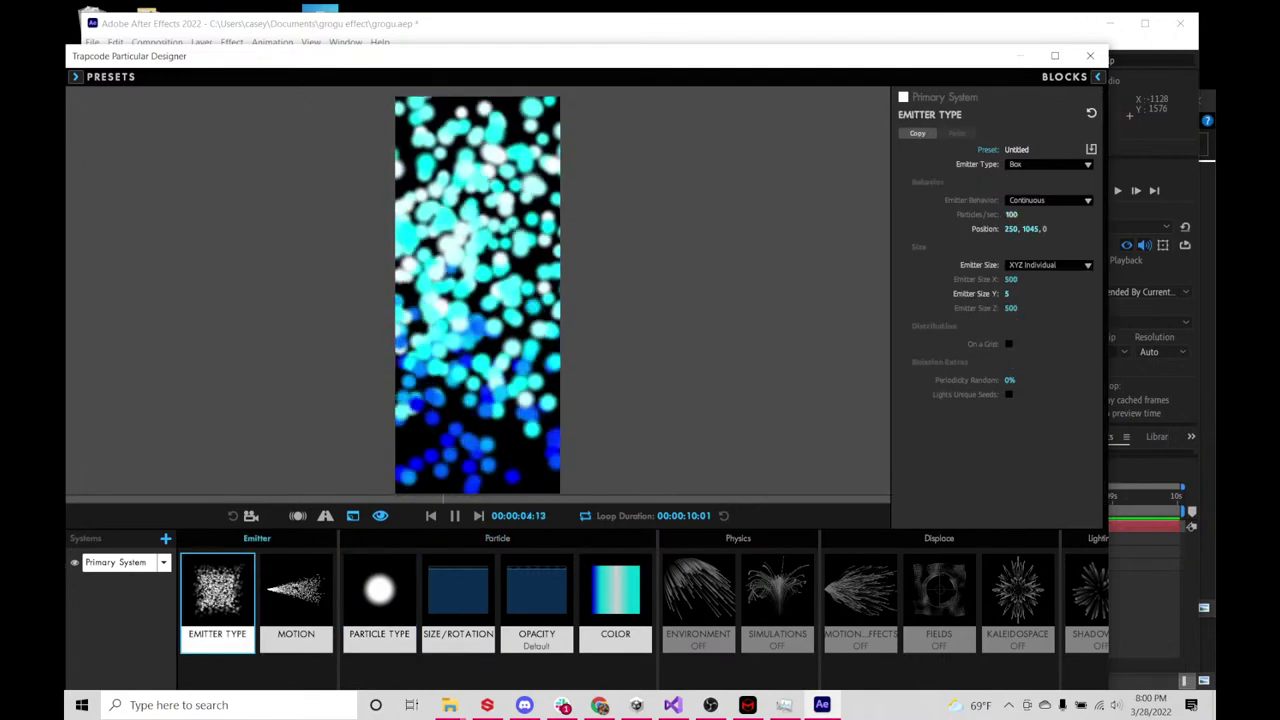
pyautogui.click(1043, 214)
pyautogui.write('300')
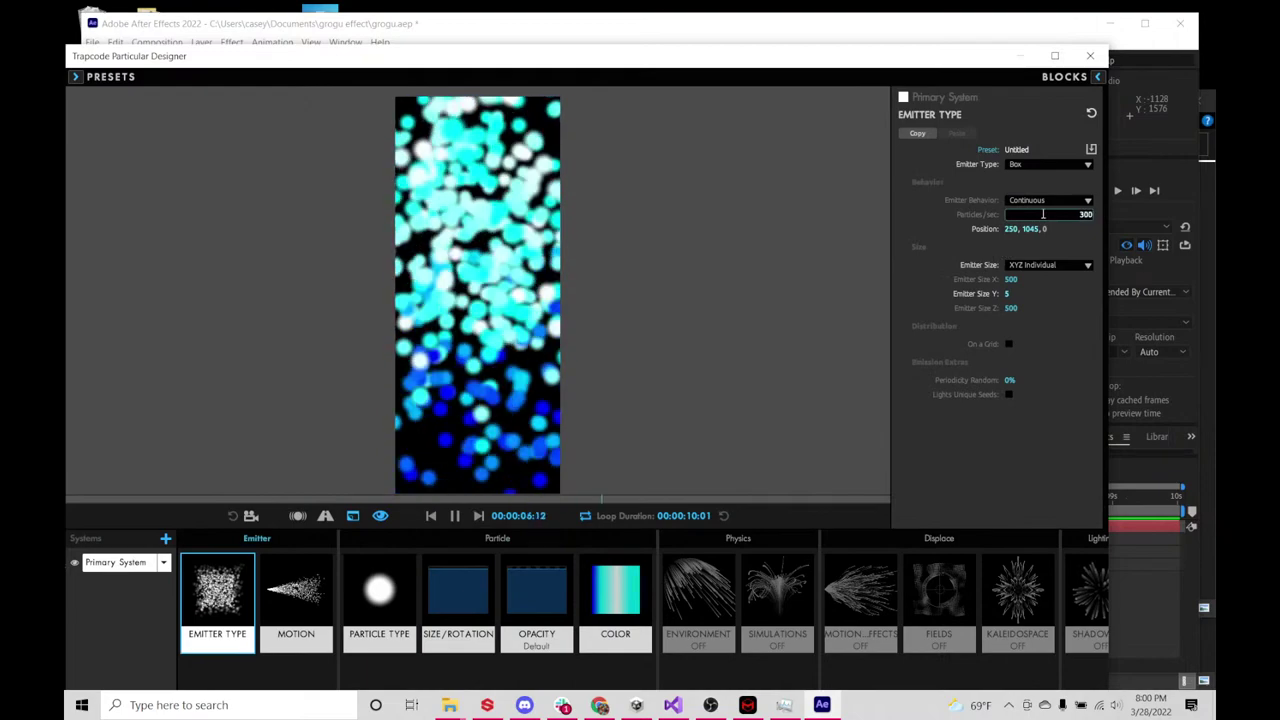
pyautogui.press('Return')
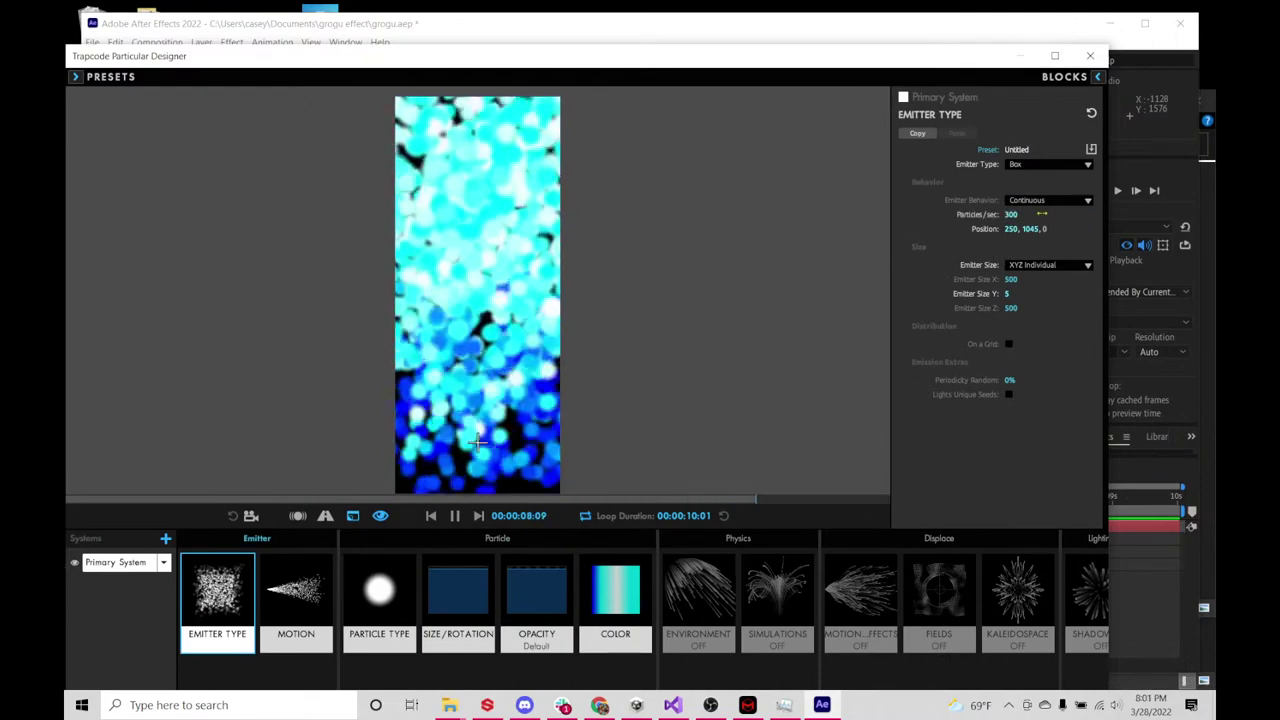
# - Compare the Add and Normal blend modes on the denser particles and set the Blend Mode to Add
pyautogui.click(405, 607)
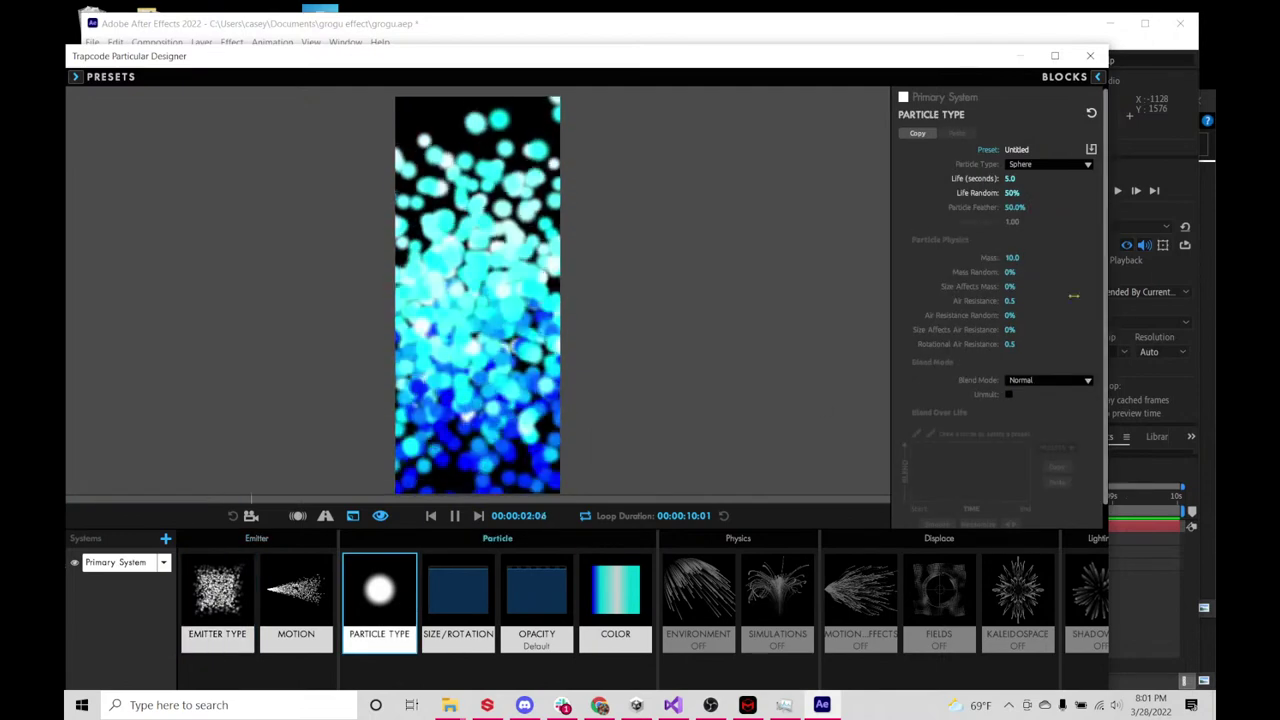
pyautogui.click(1067, 386)
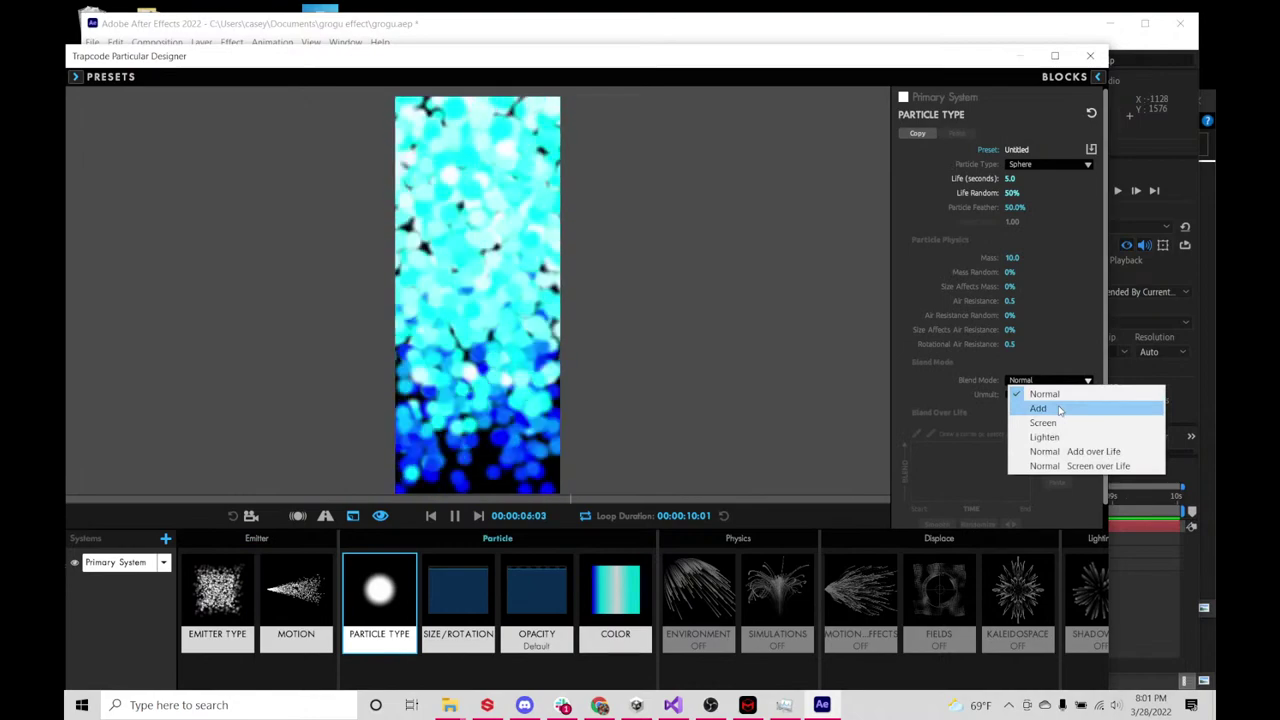
pyautogui.click(1059, 409)
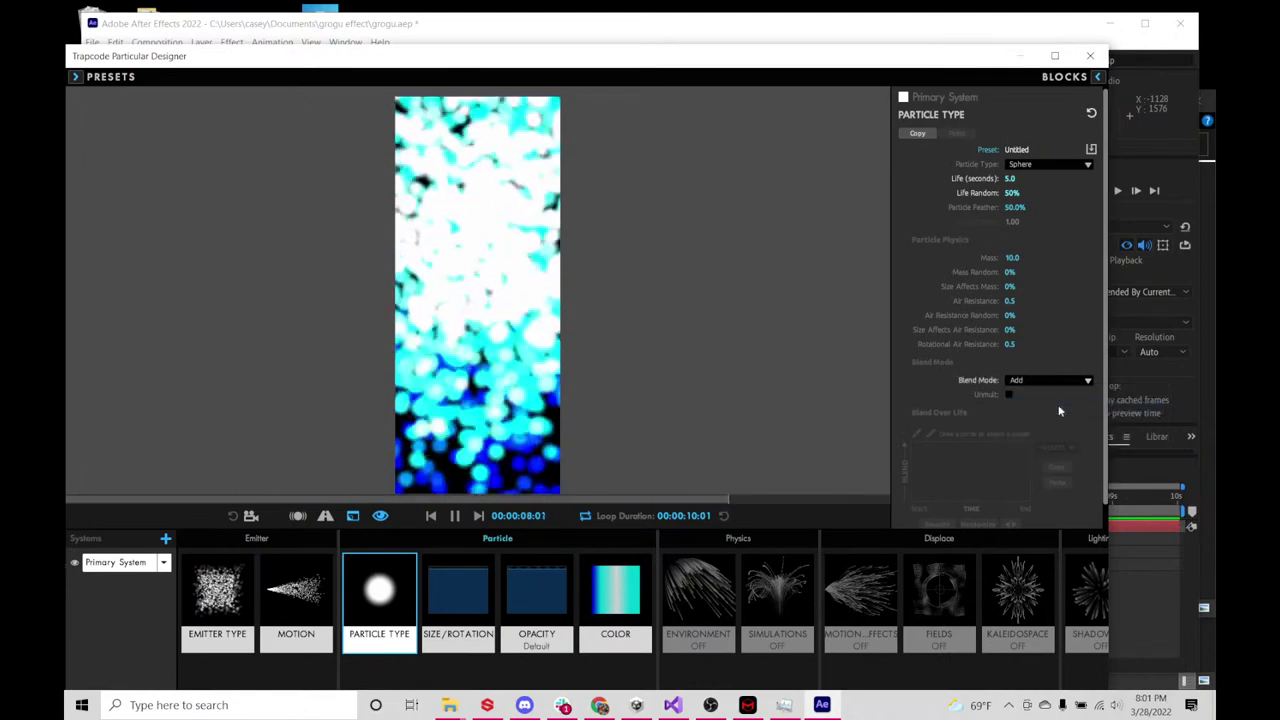
pyautogui.click(1030, 382)
pyautogui.click(1046, 390)
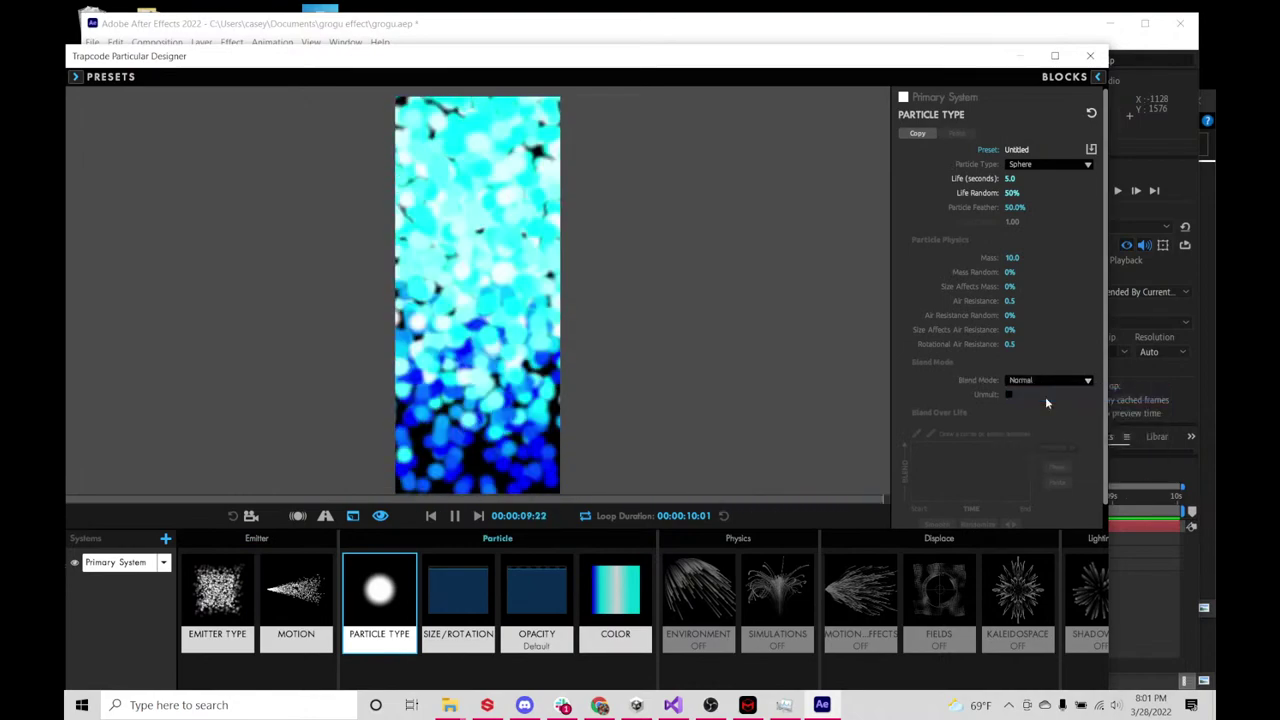
pyautogui.click(1043, 381)
pyautogui.click(1047, 408)
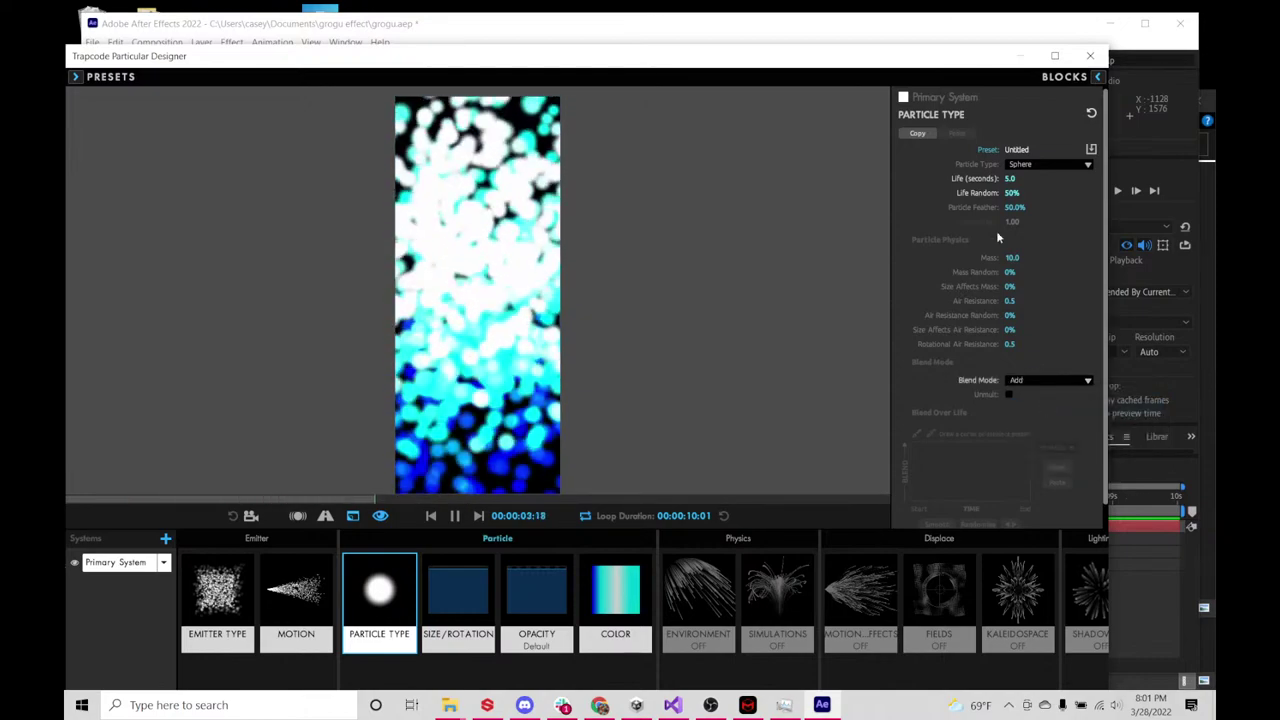
# - Set the primary system's particle Life to 4.0 seconds
pyautogui.click(1010, 179)
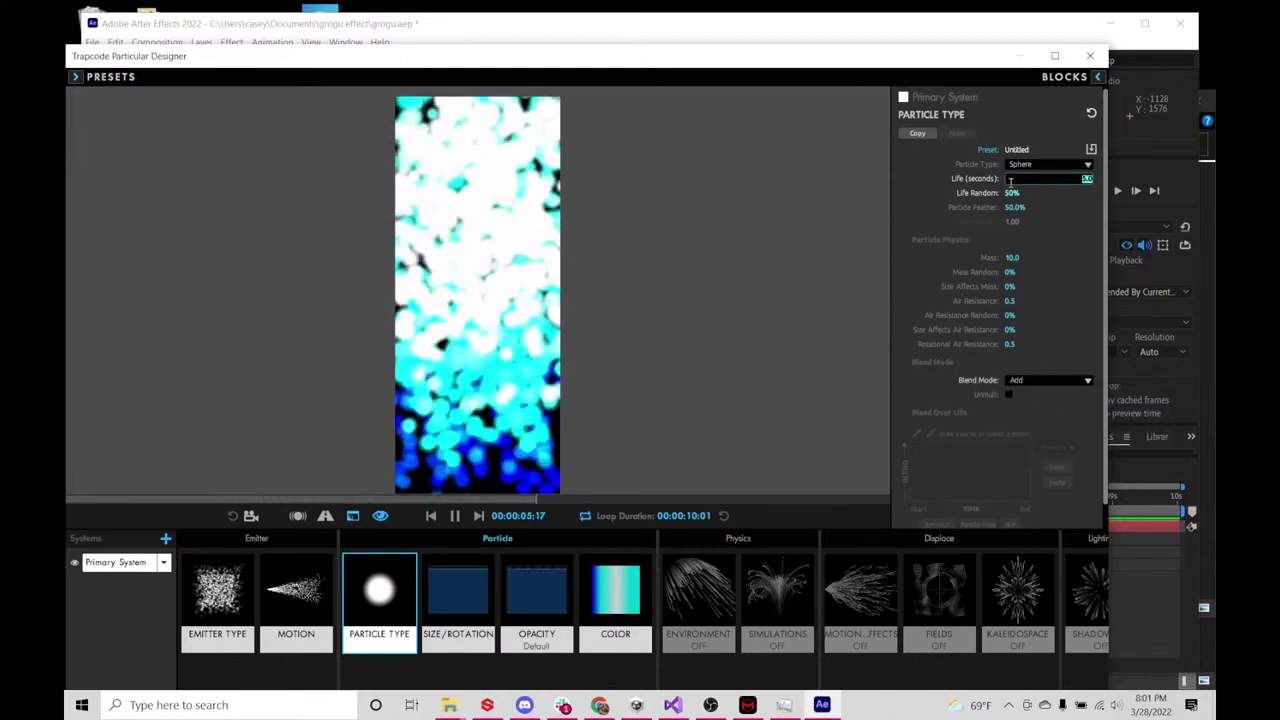
pyautogui.write('4.0')
pyautogui.press('Return')
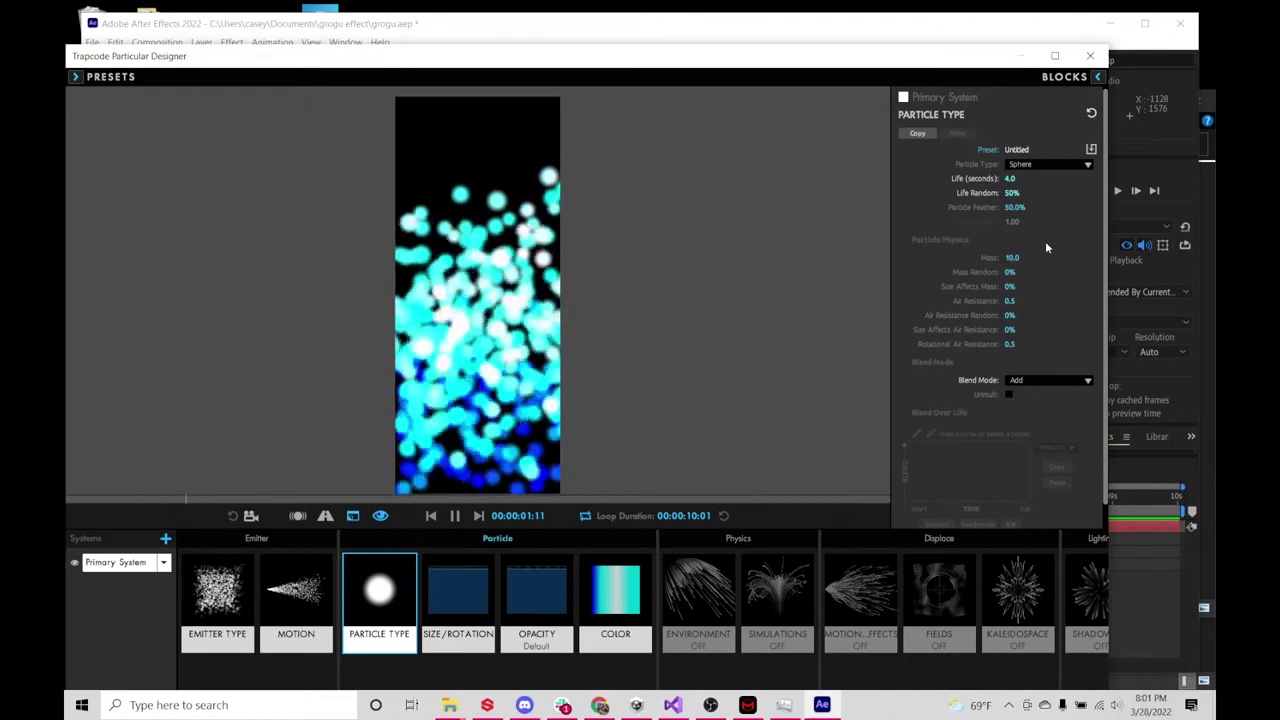
# - Set the primary system's particle Opacity to 84
pyautogui.click(538, 622)
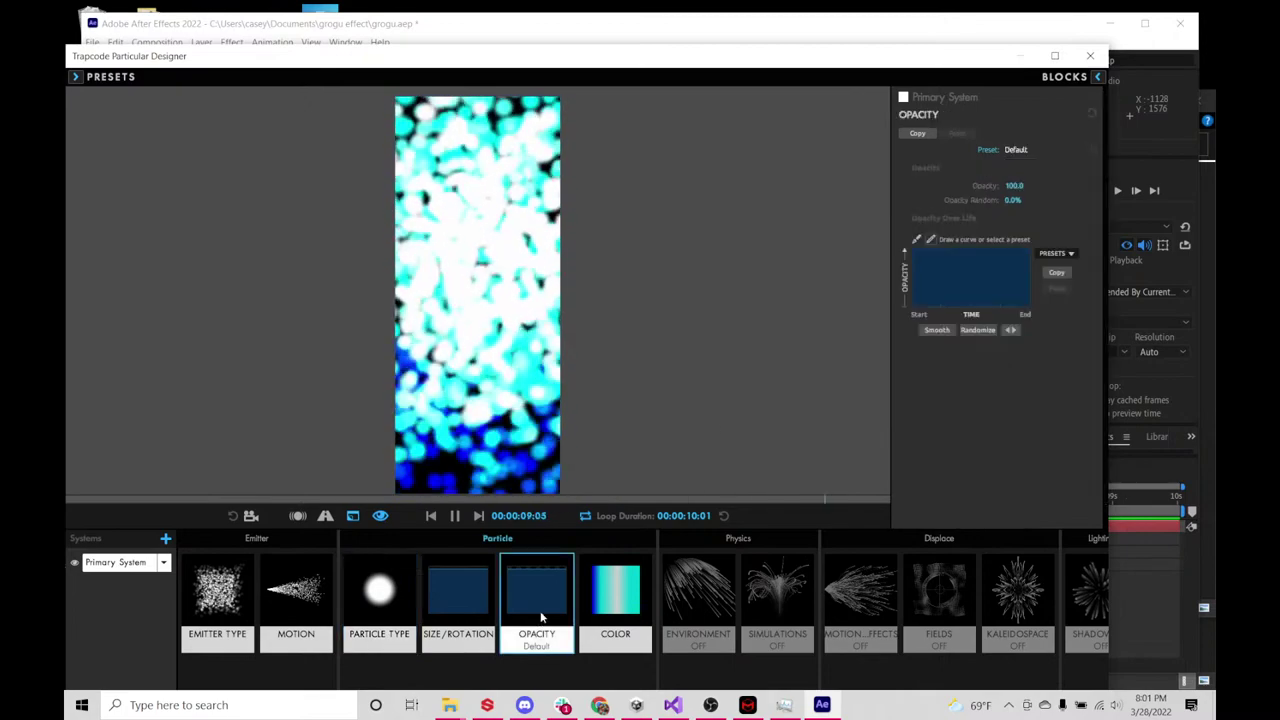
pyautogui.write('98')
pyautogui.press('Return')
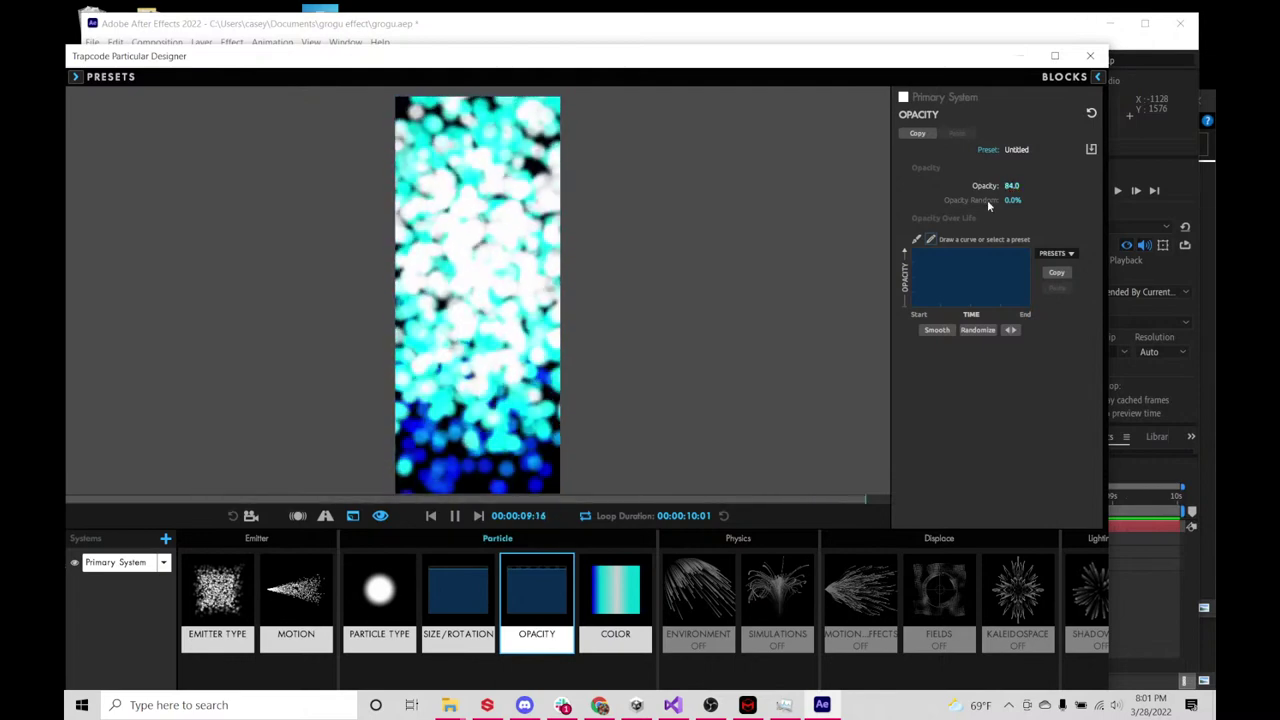
# - Preview the Blue Ramp, Electric, Lavender and Purple Haze color presets on the primary system's particles
pyautogui.click(613, 615)
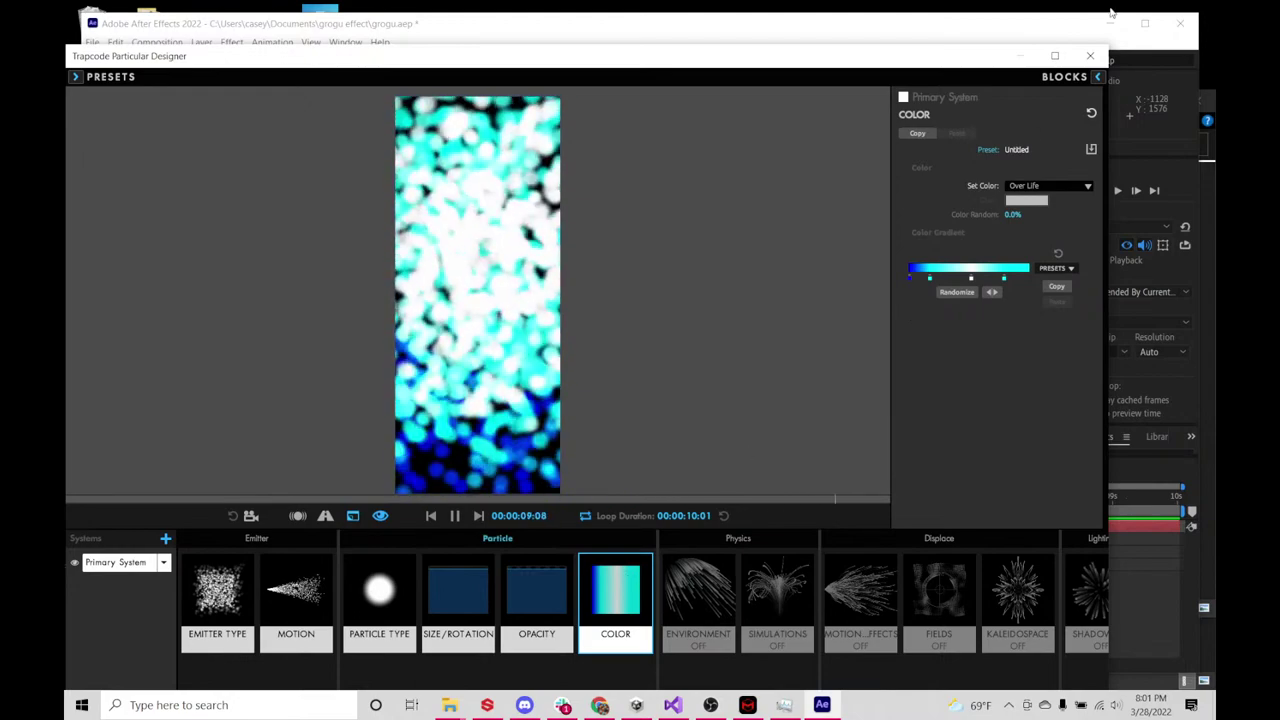
pyautogui.click(1099, 77)
pyautogui.click(1064, 163)
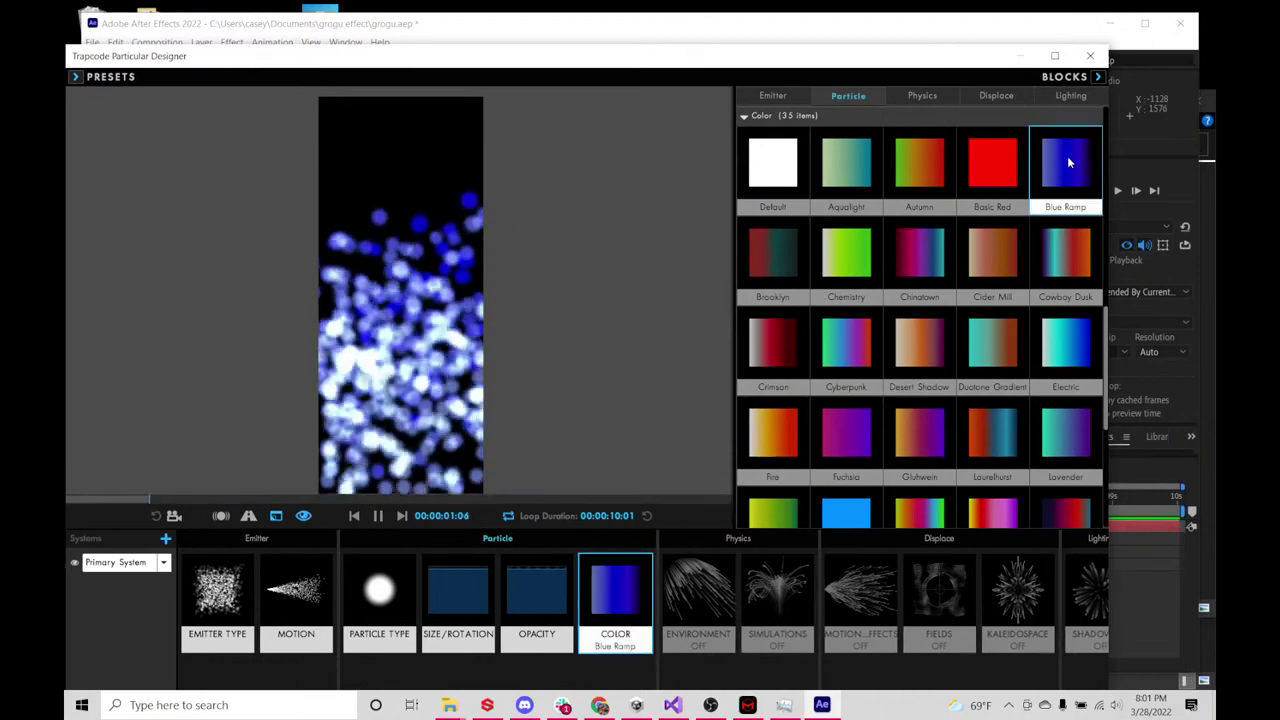
pyautogui.click(1066, 340)
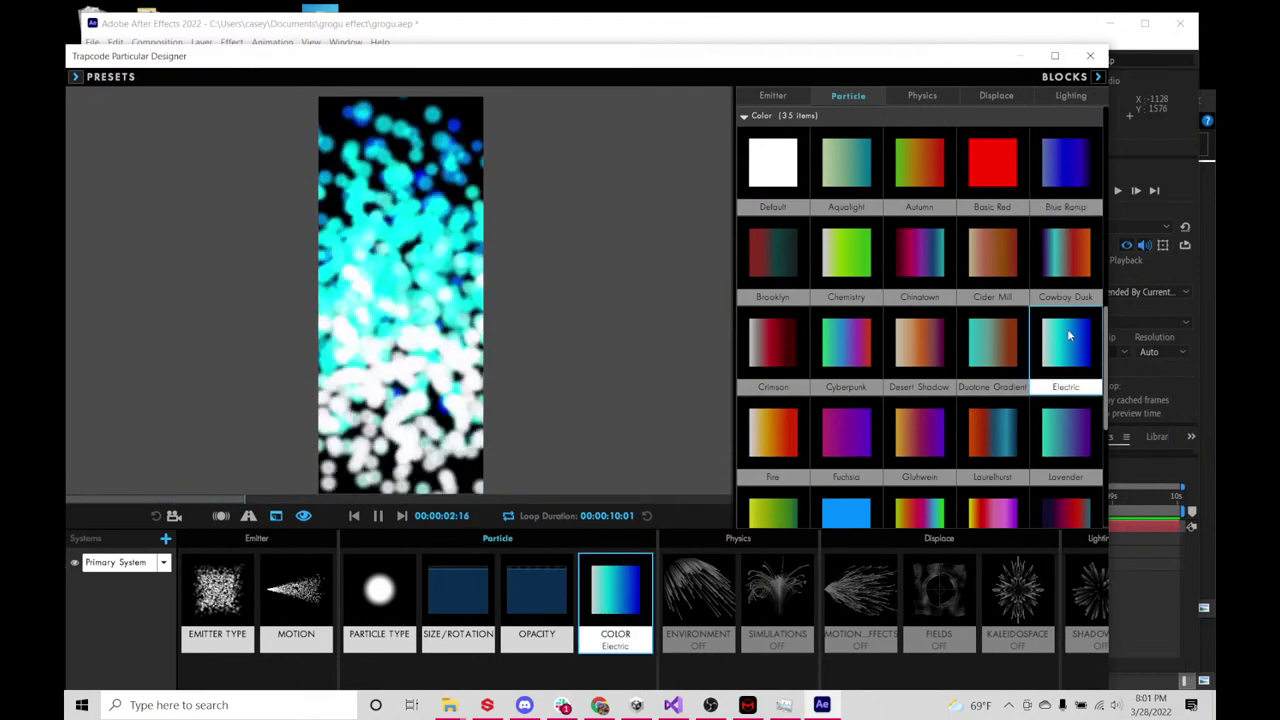
pyautogui.click(1066, 424)
pyautogui.scroll(-3, 1000, 425)
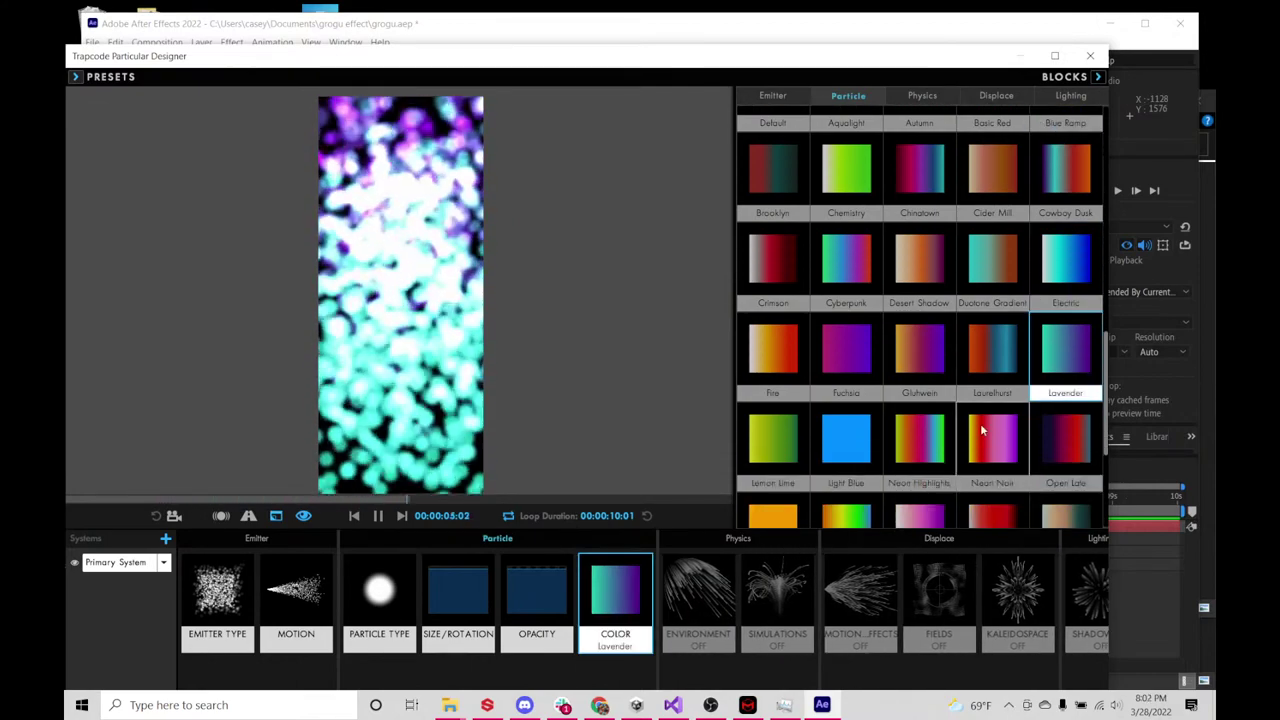
pyautogui.scroll(-2, 981, 426)
pyautogui.click(888, 392)
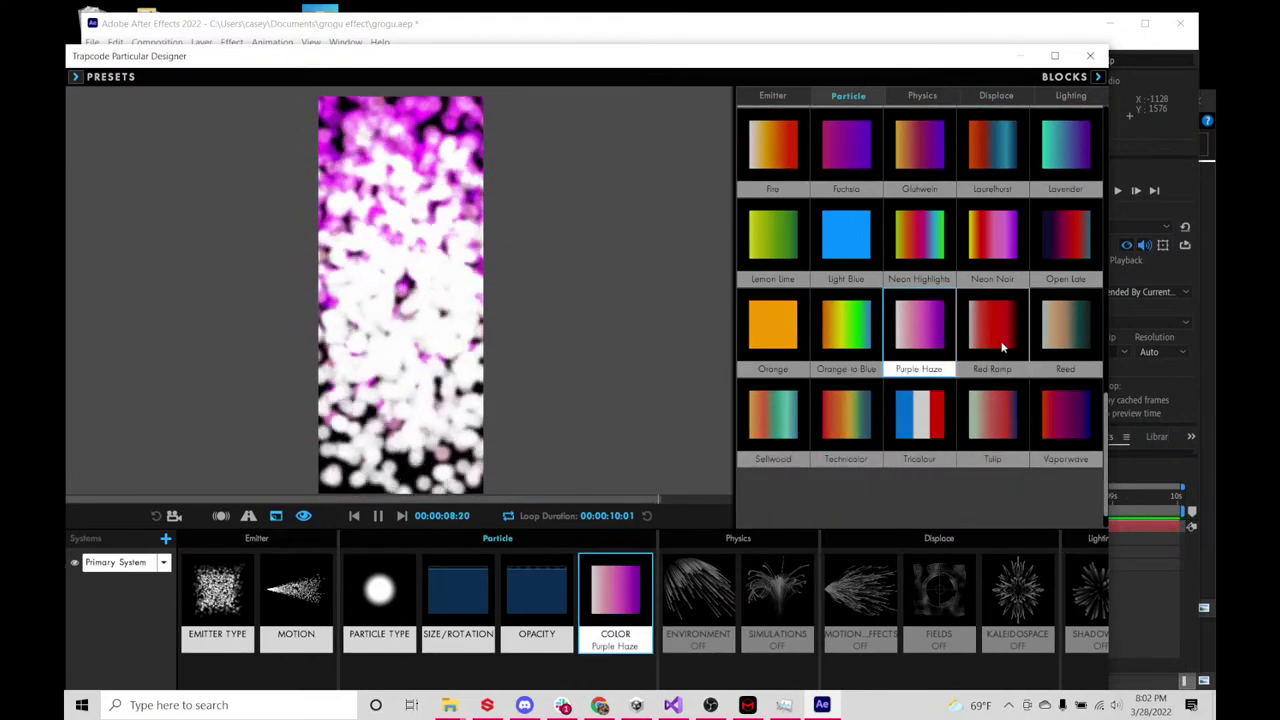
# - Preview more color presets on the particles, including Red Ramp, Reed, Neon Highlights, Open Late and Electric
pyautogui.click(995, 338)
pyautogui.click(1068, 327)
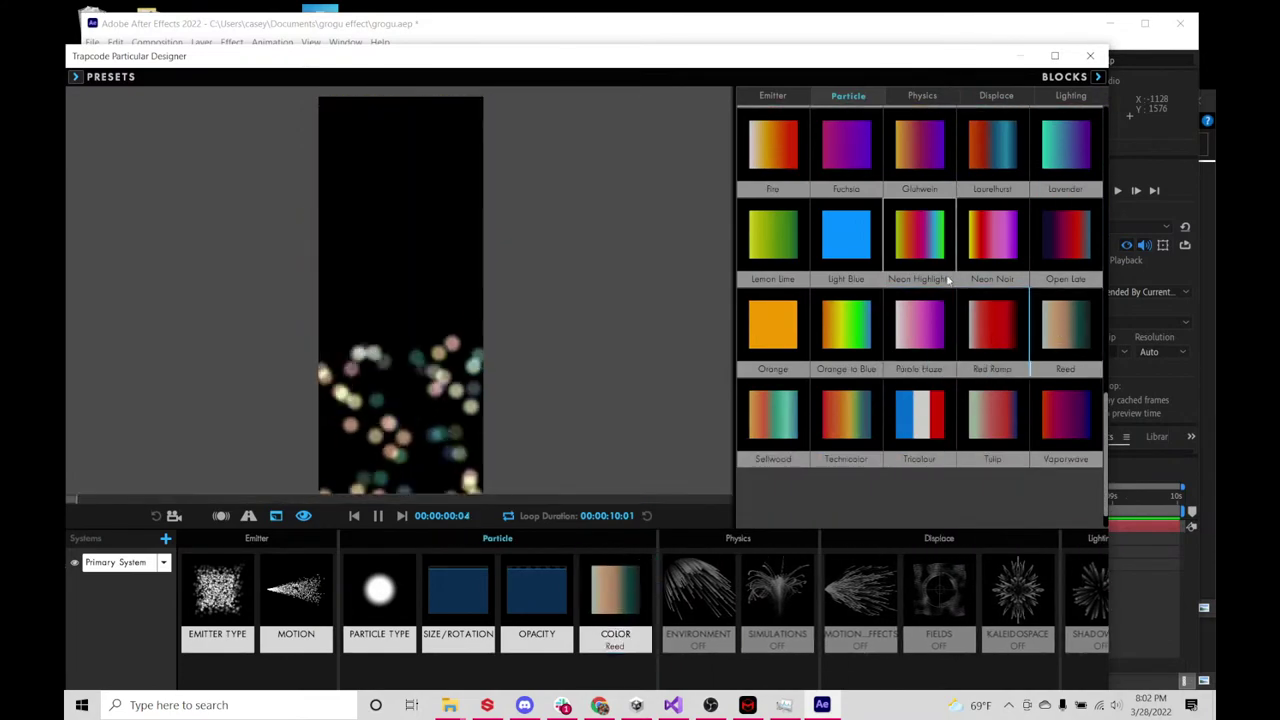
pyautogui.click(846, 238)
pyautogui.click(930, 215)
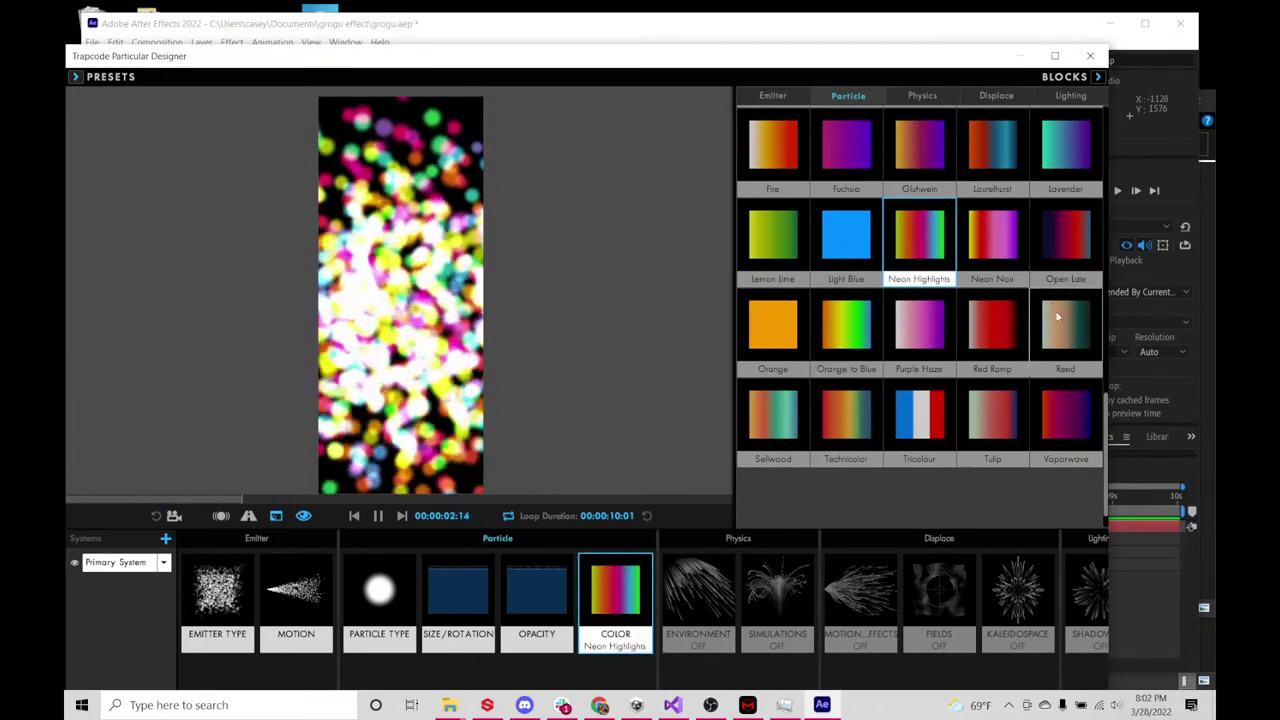
pyautogui.click(1057, 327)
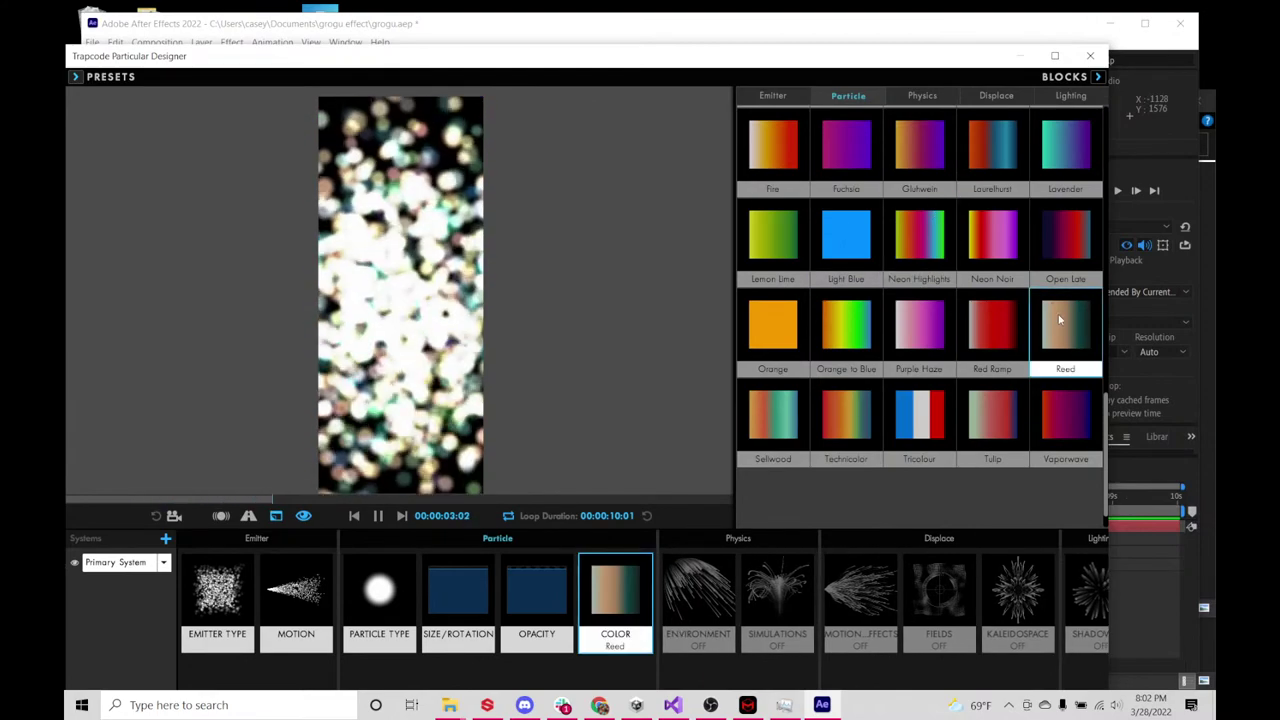
pyautogui.click(1066, 248)
pyautogui.scroll(2, 1064, 256)
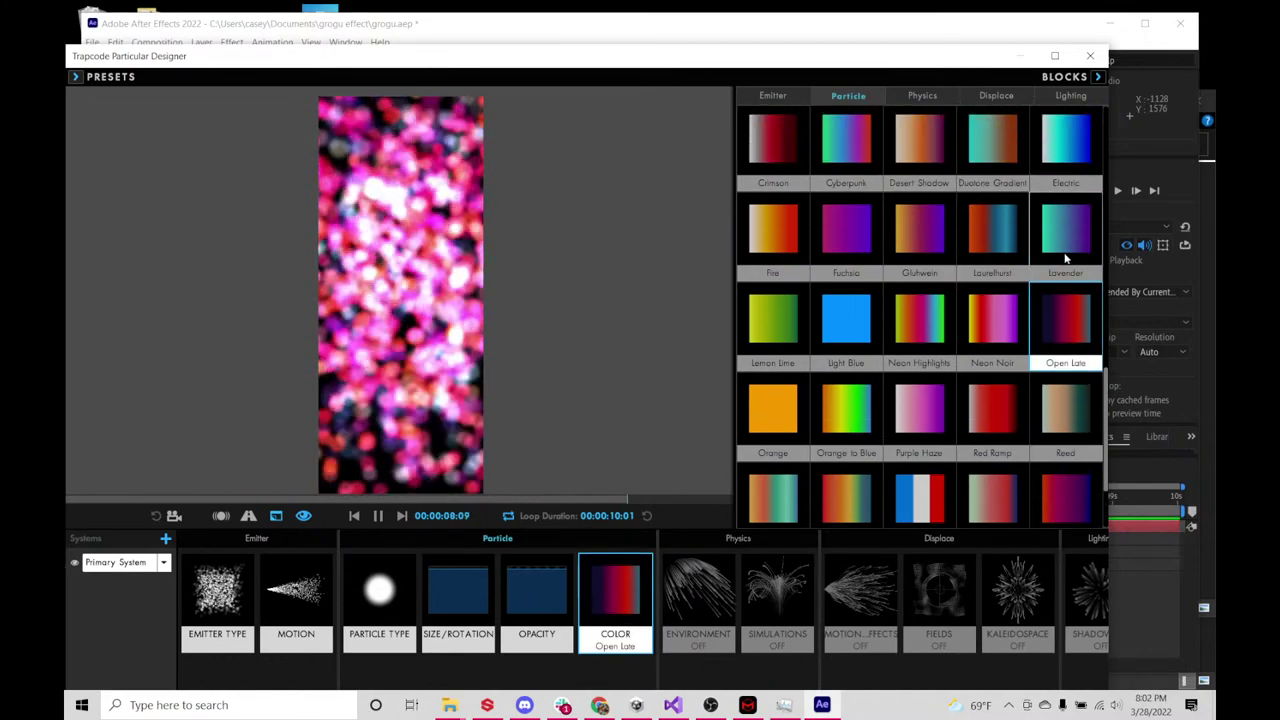
pyautogui.click(1065, 250)
pyautogui.click(1062, 153)
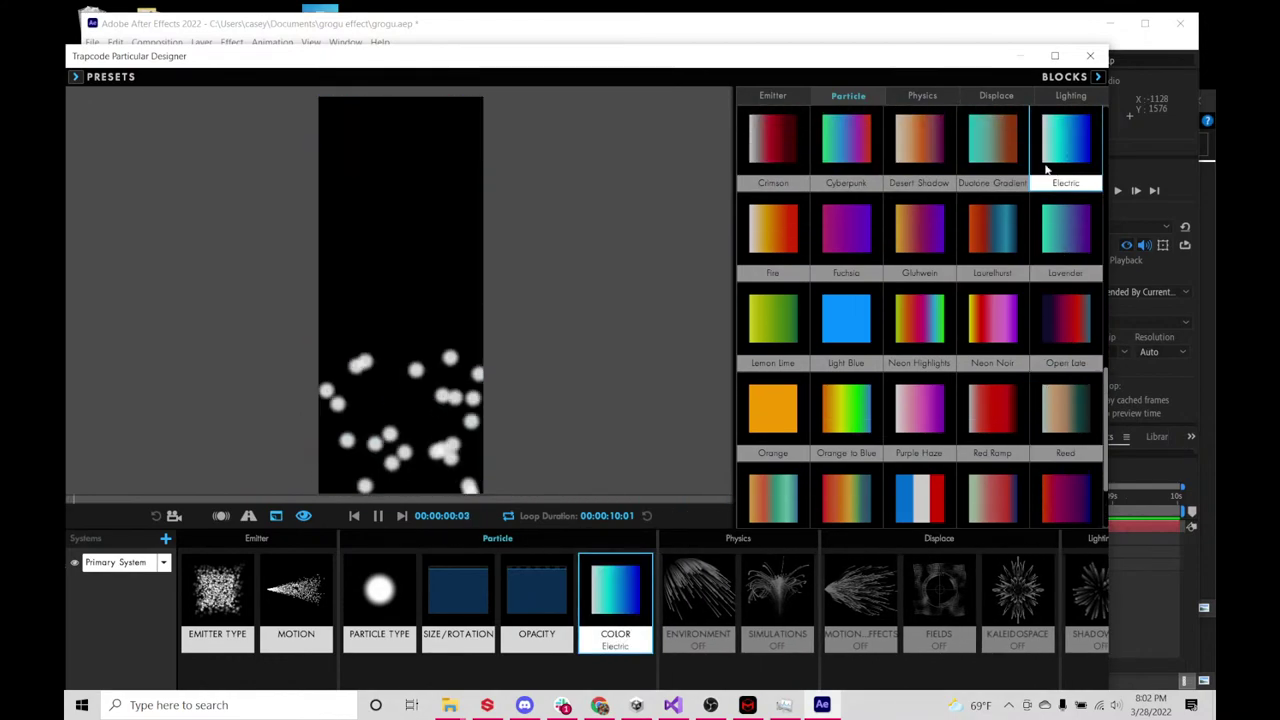
# - Apply the Blue Ramp color preset to the primary system's particles
pyautogui.scroll(2, 1068, 200)
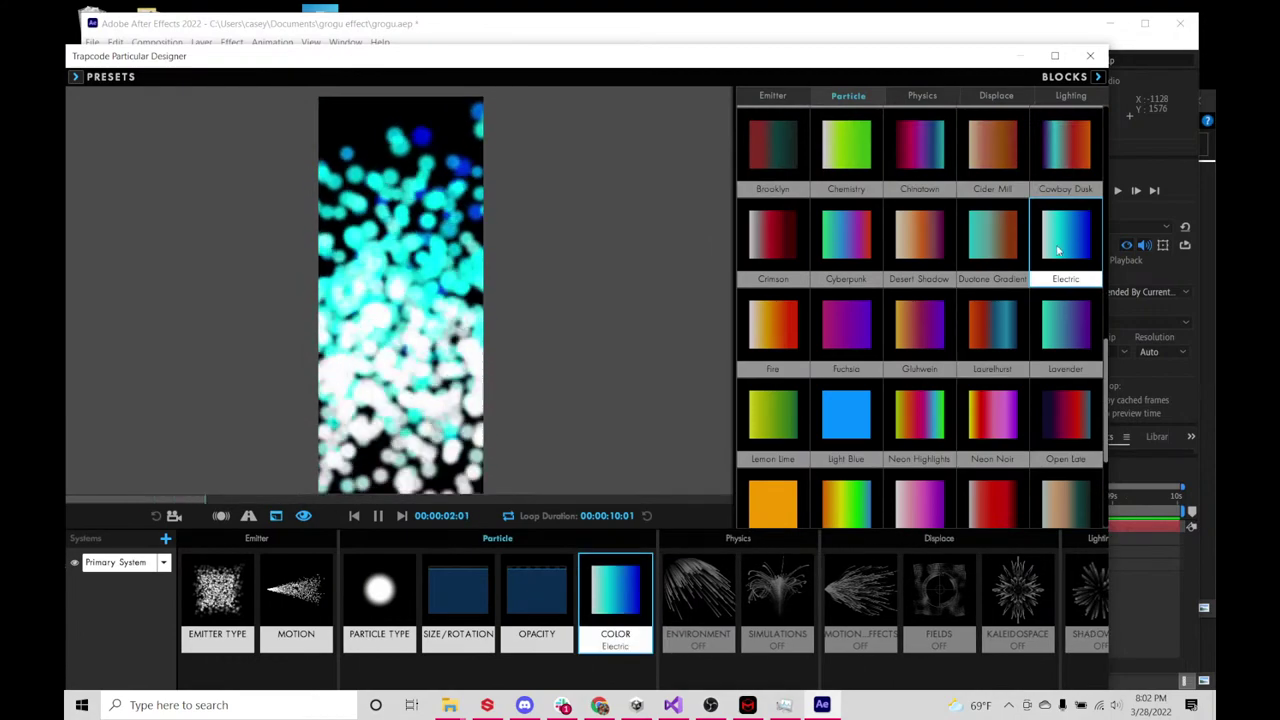
pyautogui.scroll(3, 1000, 280)
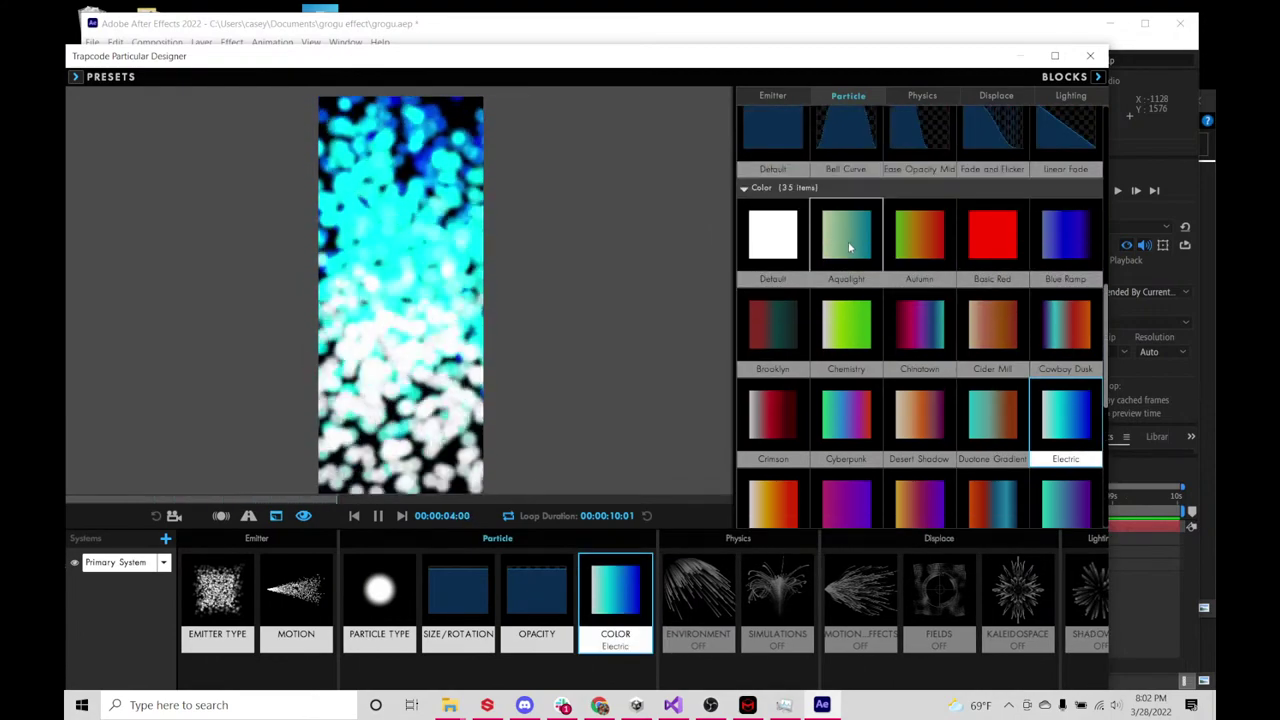
pyautogui.scroll(1, 849, 247)
pyautogui.scroll(1, 934, 340)
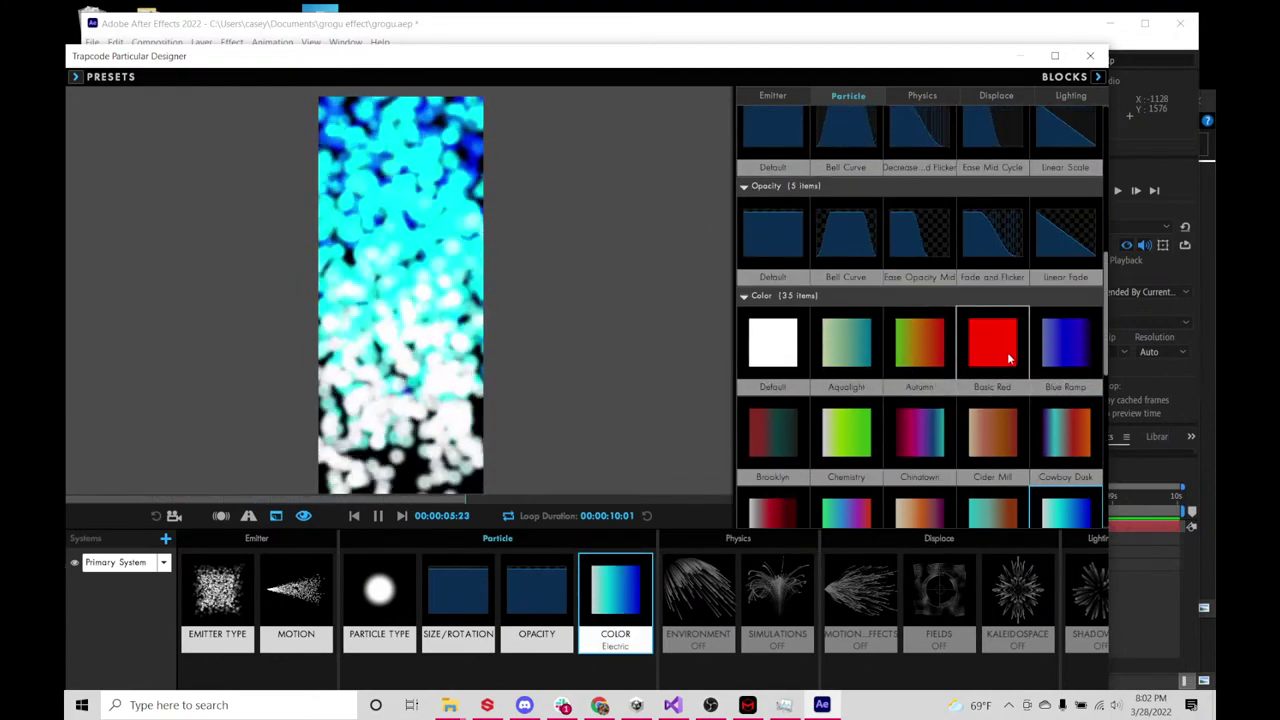
pyautogui.click(1074, 358)
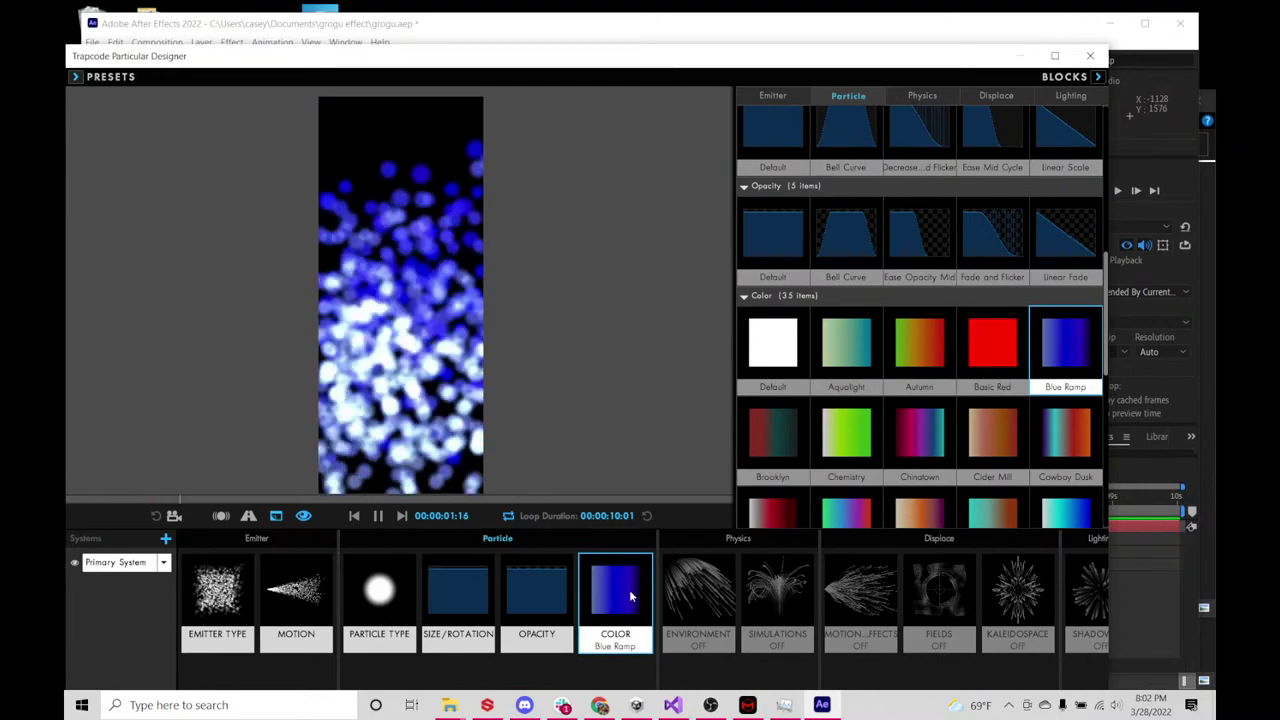
# - Remove the last two color stops from the end of the particles' Blue Ramp color gradient
pyautogui.click(1095, 78)
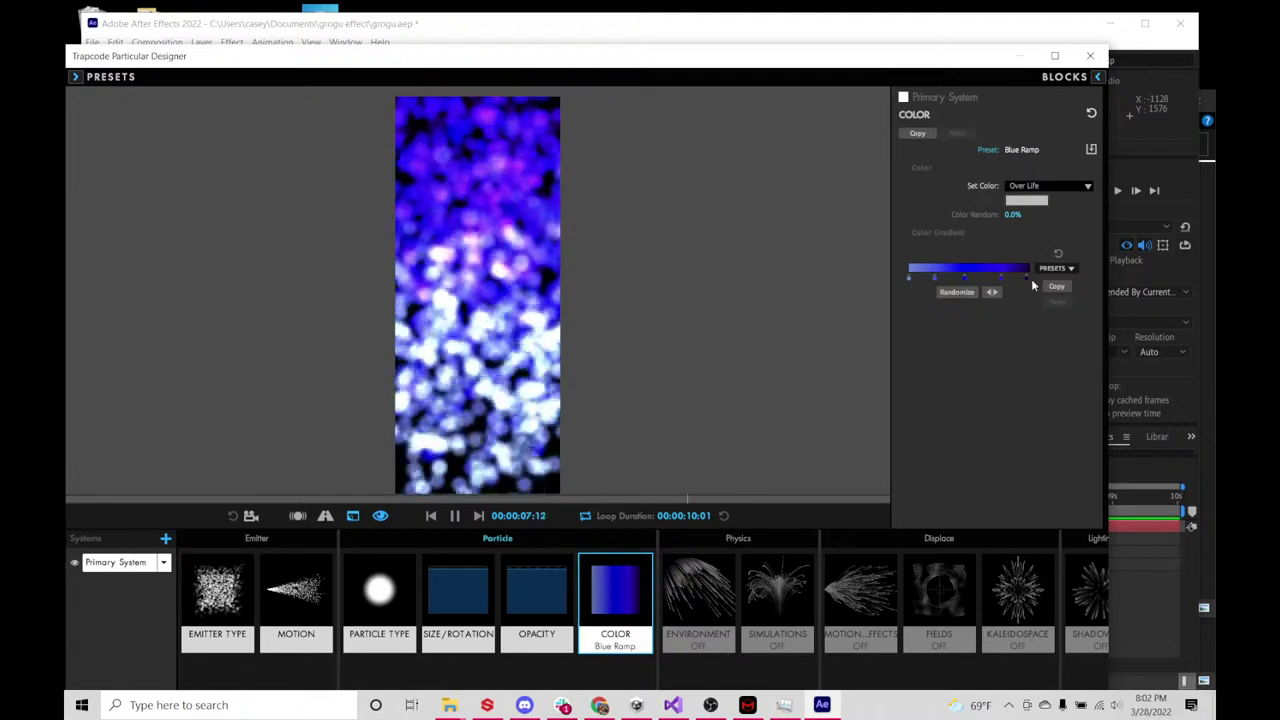
pyautogui.click(1026, 285)
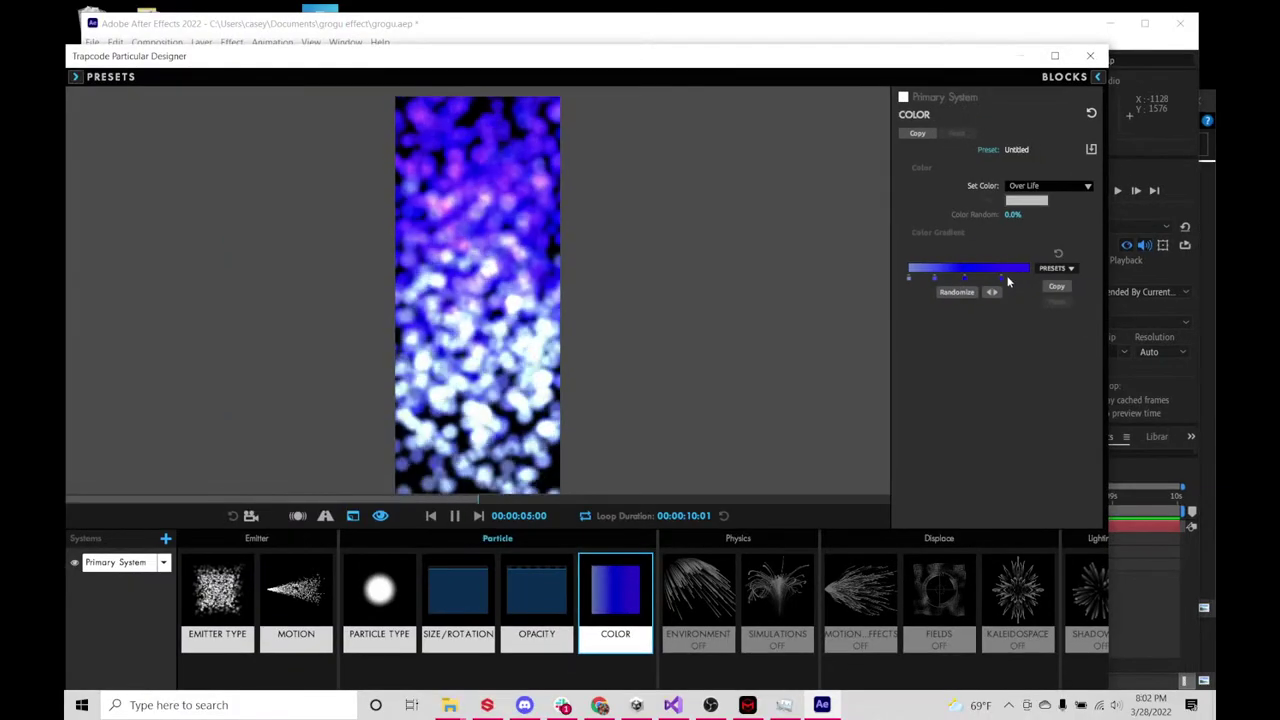
pyautogui.moveTo(1002, 280); pyautogui.dragTo(1035, 329)
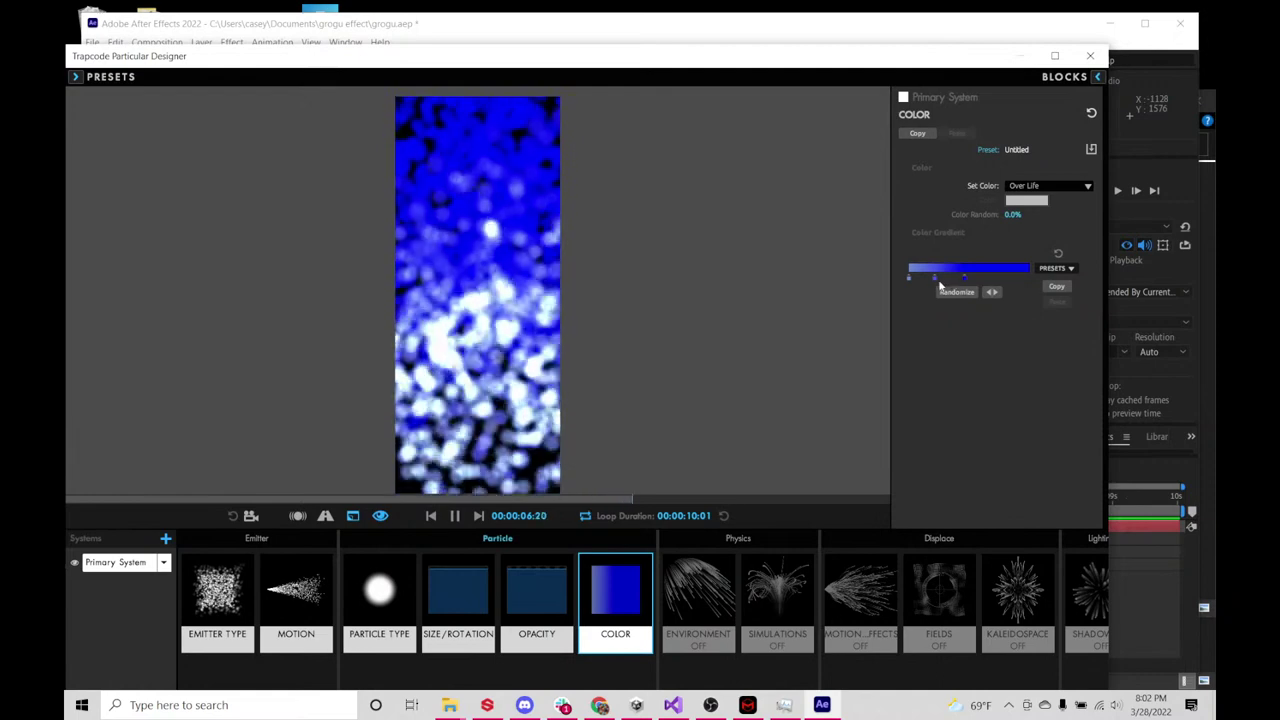
# - Add a lightened blue stop at the end of the color gradient and remove the second stop near its start
pyautogui.doubleClick(994, 283)
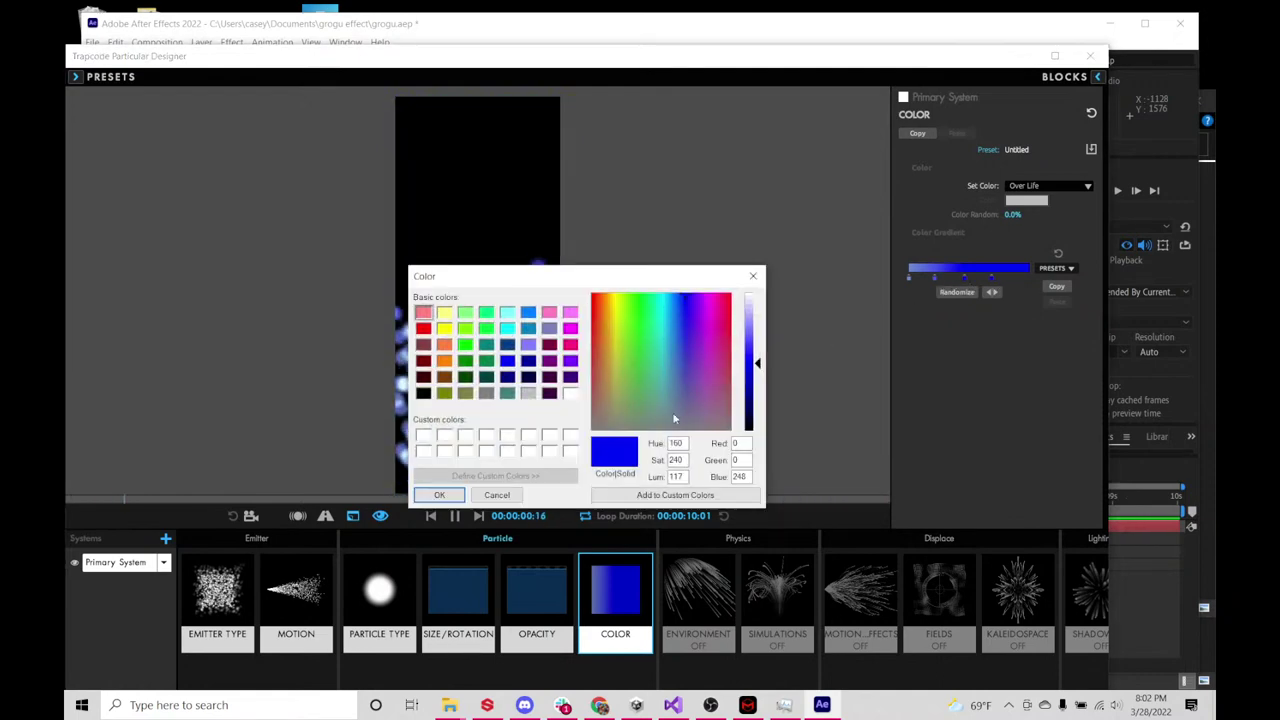
pyautogui.moveTo(757, 363); pyautogui.dragTo(758, 321)
pyautogui.click(439, 495)
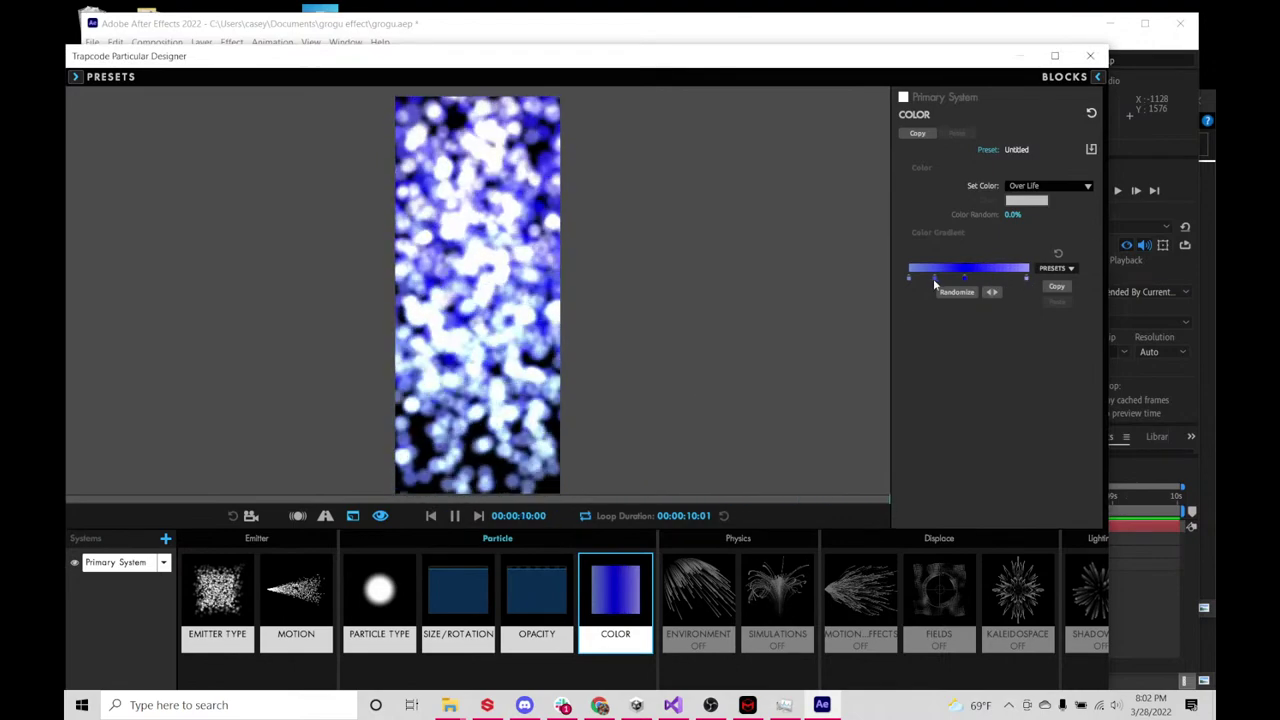
pyautogui.moveTo(933, 278); pyautogui.dragTo(929, 311)
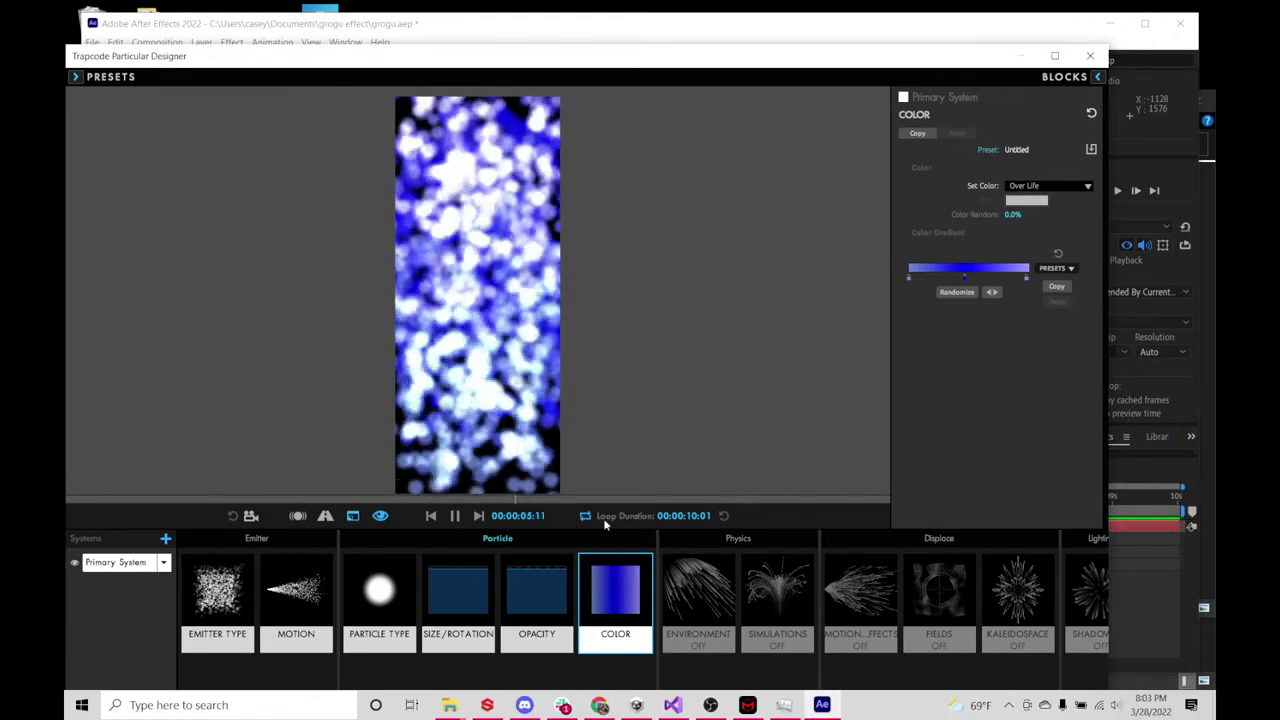
# - Compare particle Opacity values of 100, 79 and 55, and set the primary system's Opacity to about 71
pyautogui.click(530, 600)
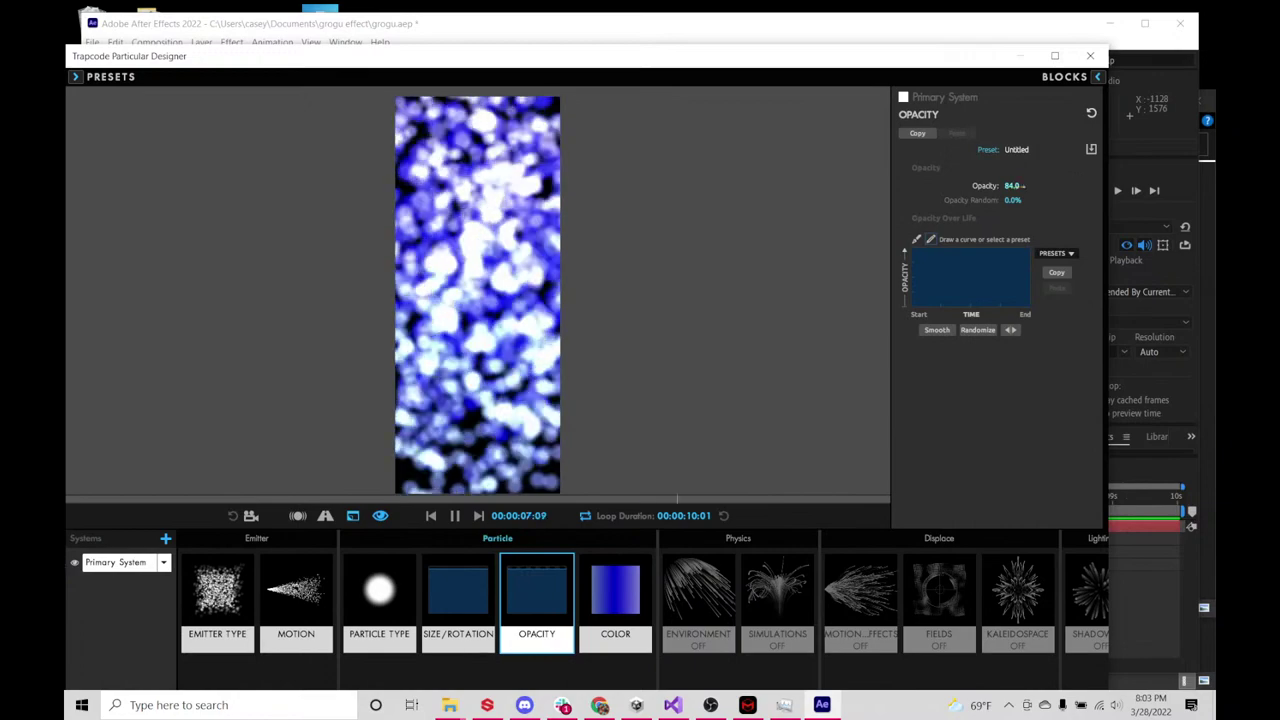
pyautogui.click(1013, 186)
pyautogui.write('100')
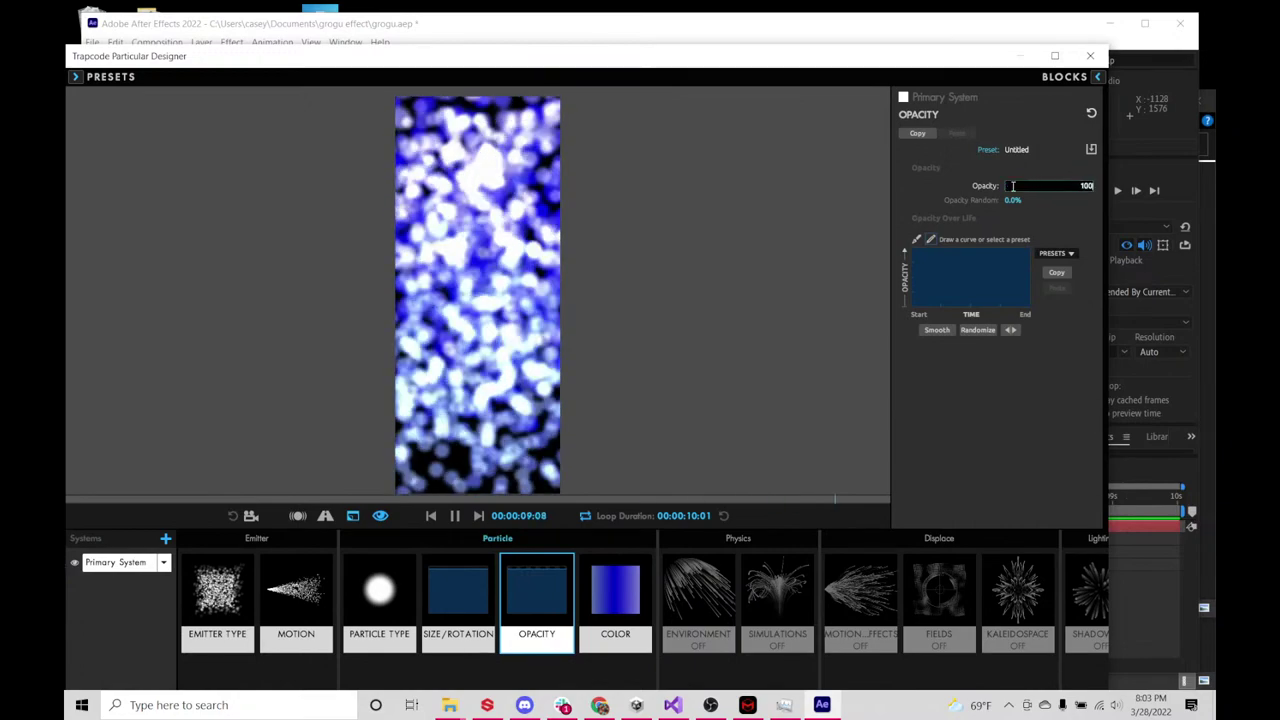
pyautogui.press('Return')
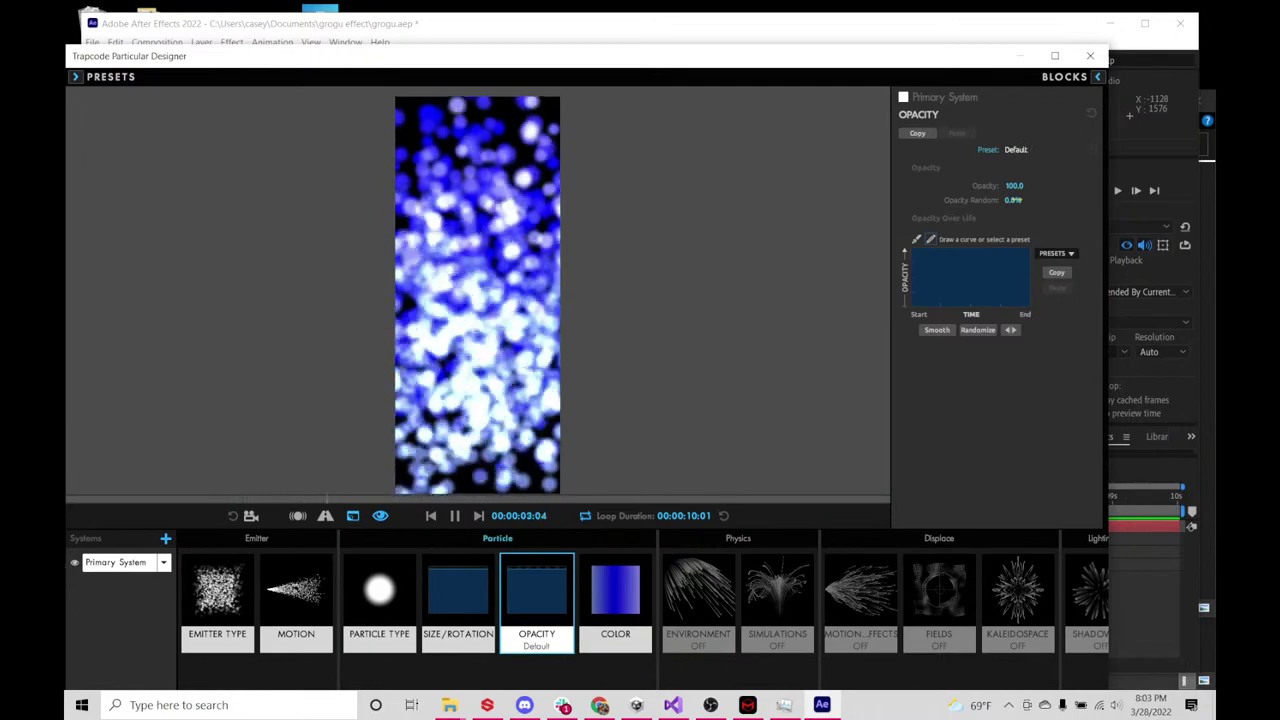
pyautogui.click(1015, 186)
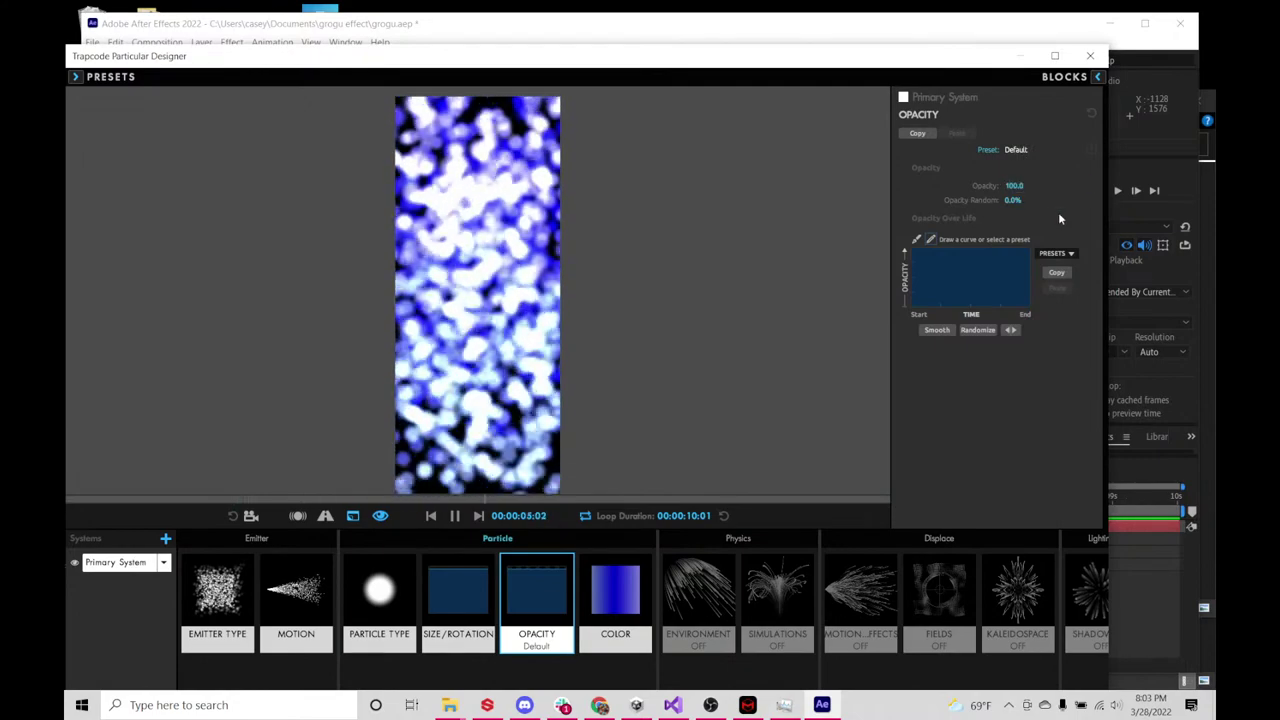
pyautogui.write('94')
pyautogui.press('Return')
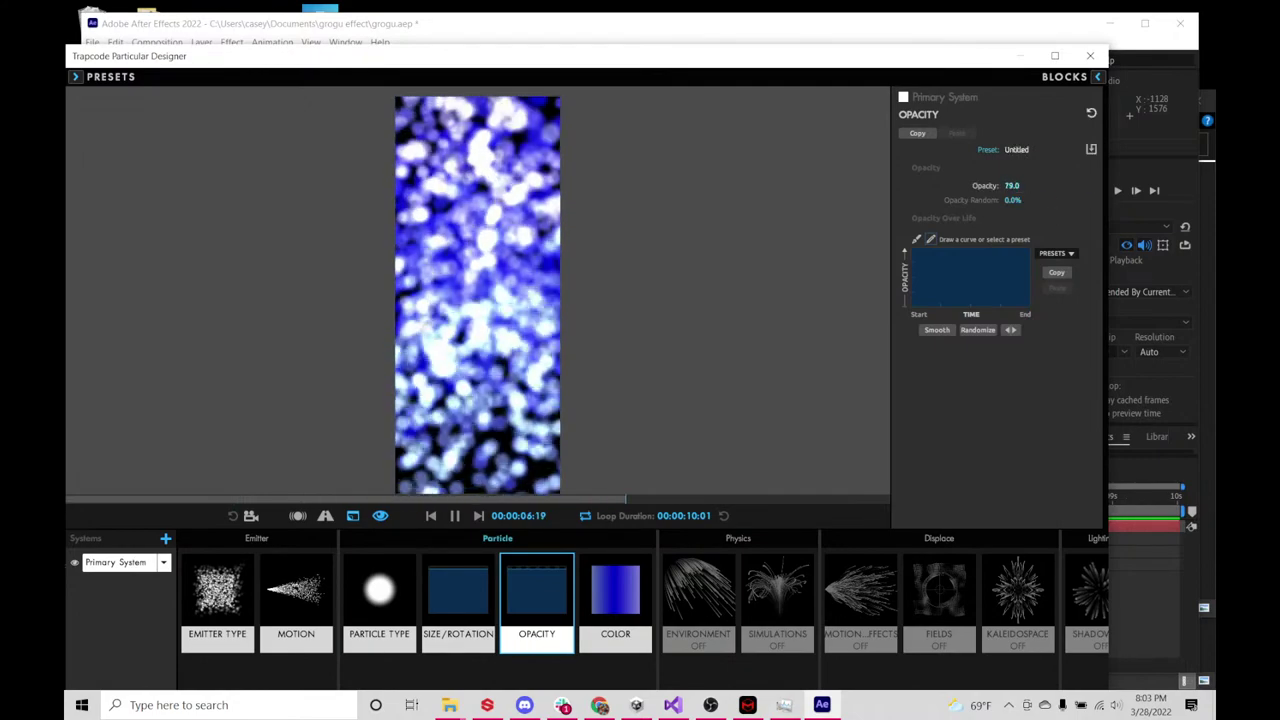
pyautogui.moveTo(1012, 186); pyautogui.dragTo(990, 186)
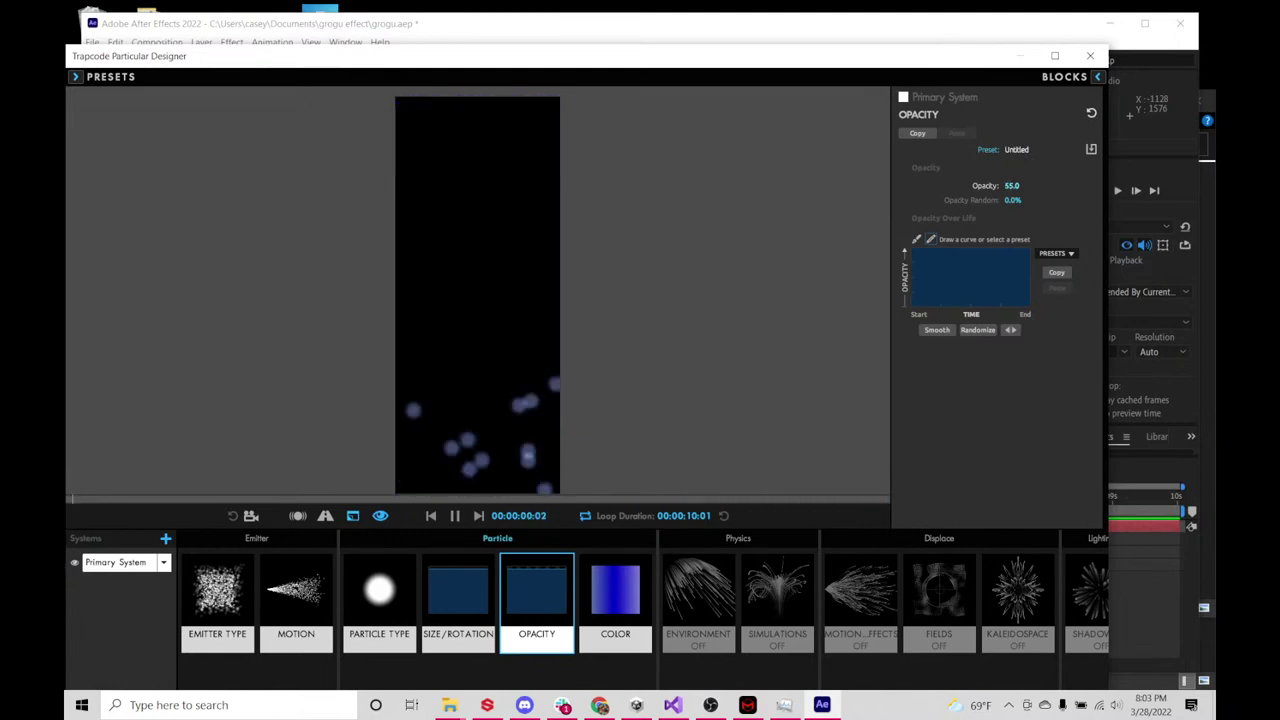
pyautogui.moveTo(1012, 186); pyautogui.dragTo(1038, 186)
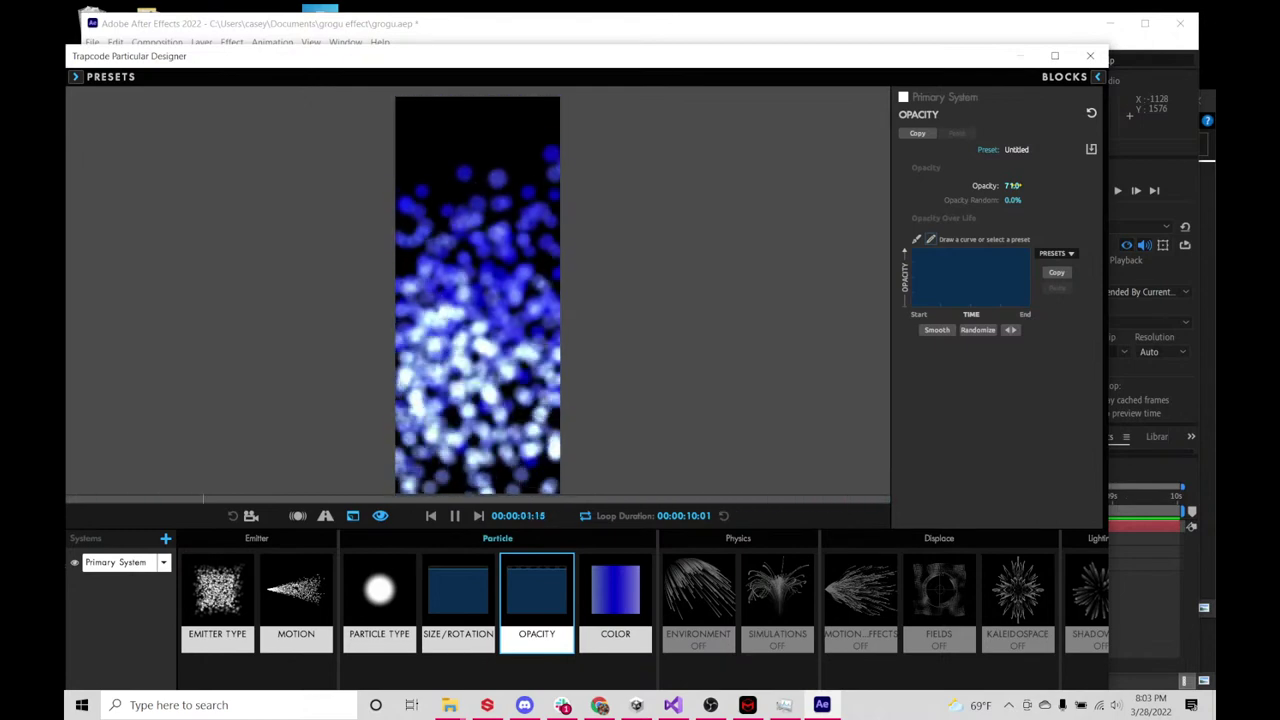
# - Set the primary system's particle Size Random to 97%
pyautogui.click(488, 612)
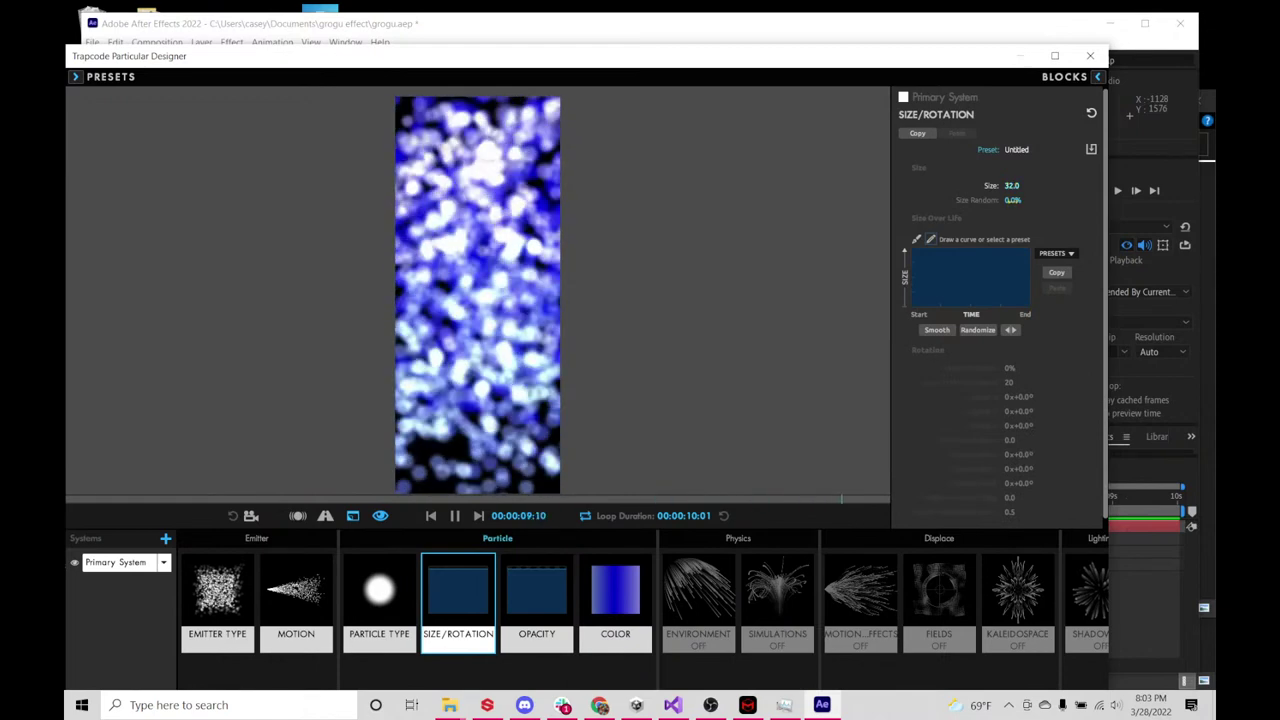
pyautogui.write('37')
pyautogui.press('Return')
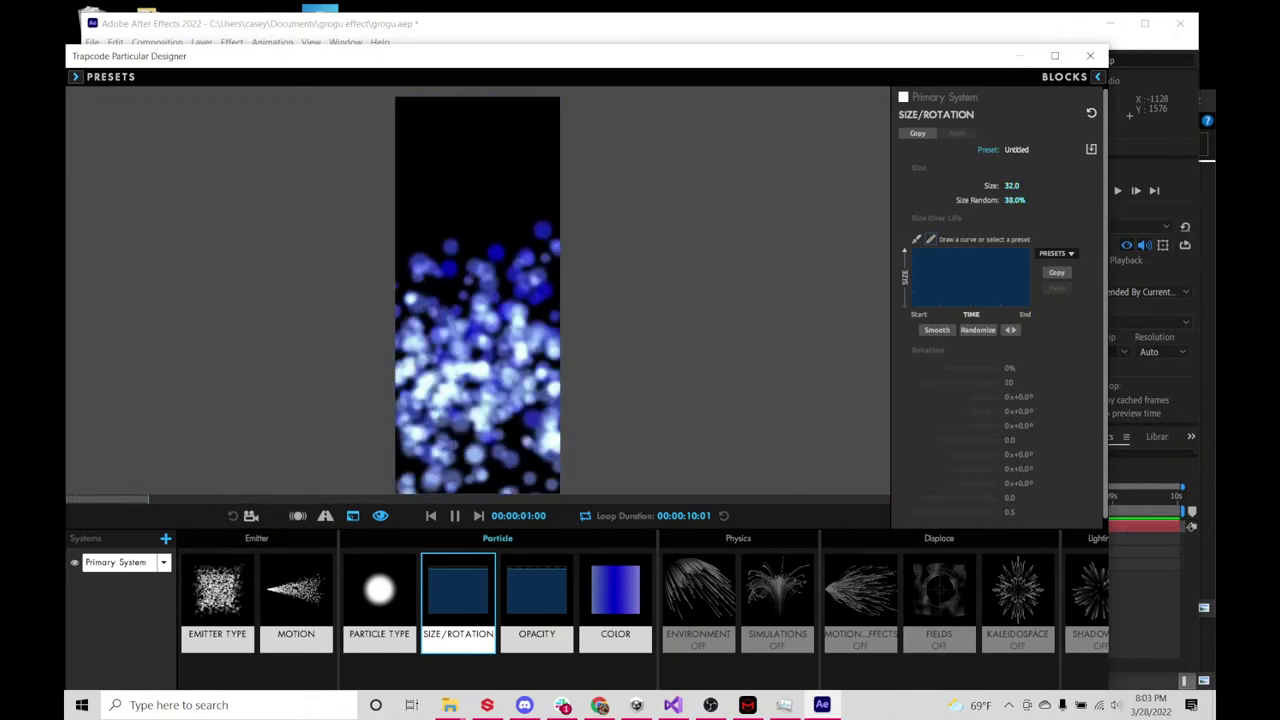
pyautogui.moveTo(1014, 200); pyautogui.dragTo(1028, 200)
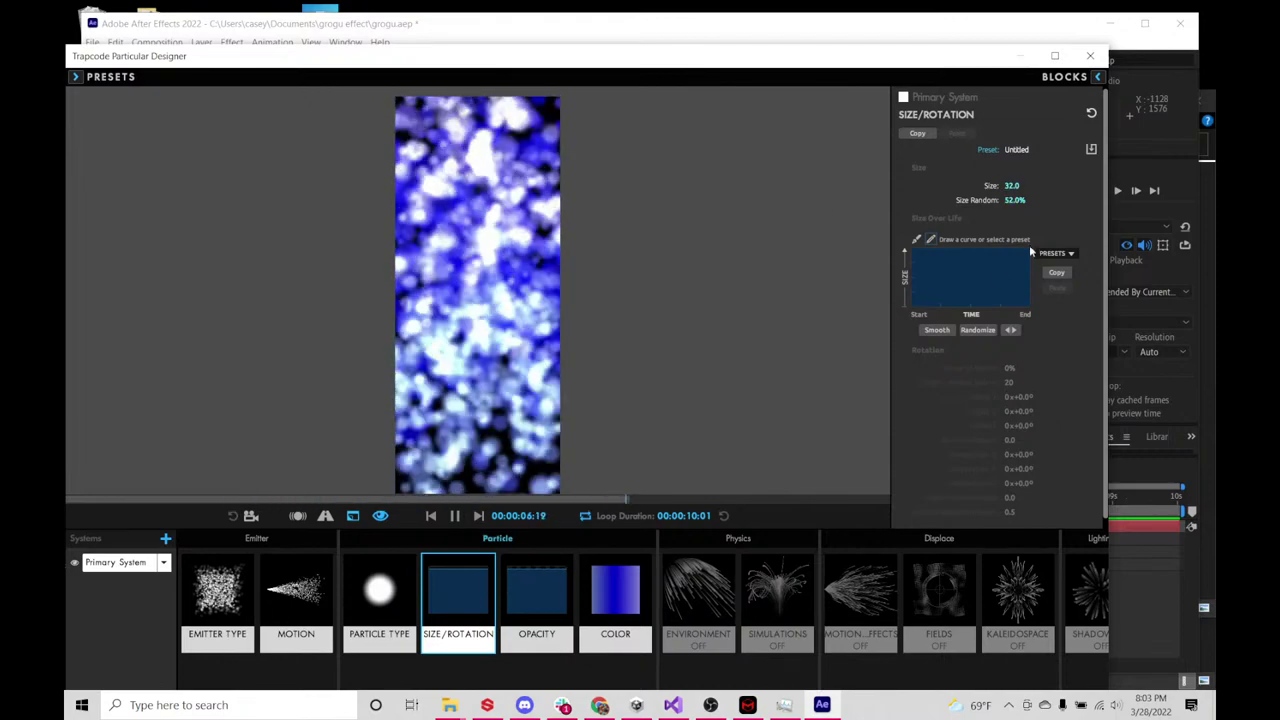
pyautogui.moveTo(1014, 200); pyautogui.dragTo(1020, 200)
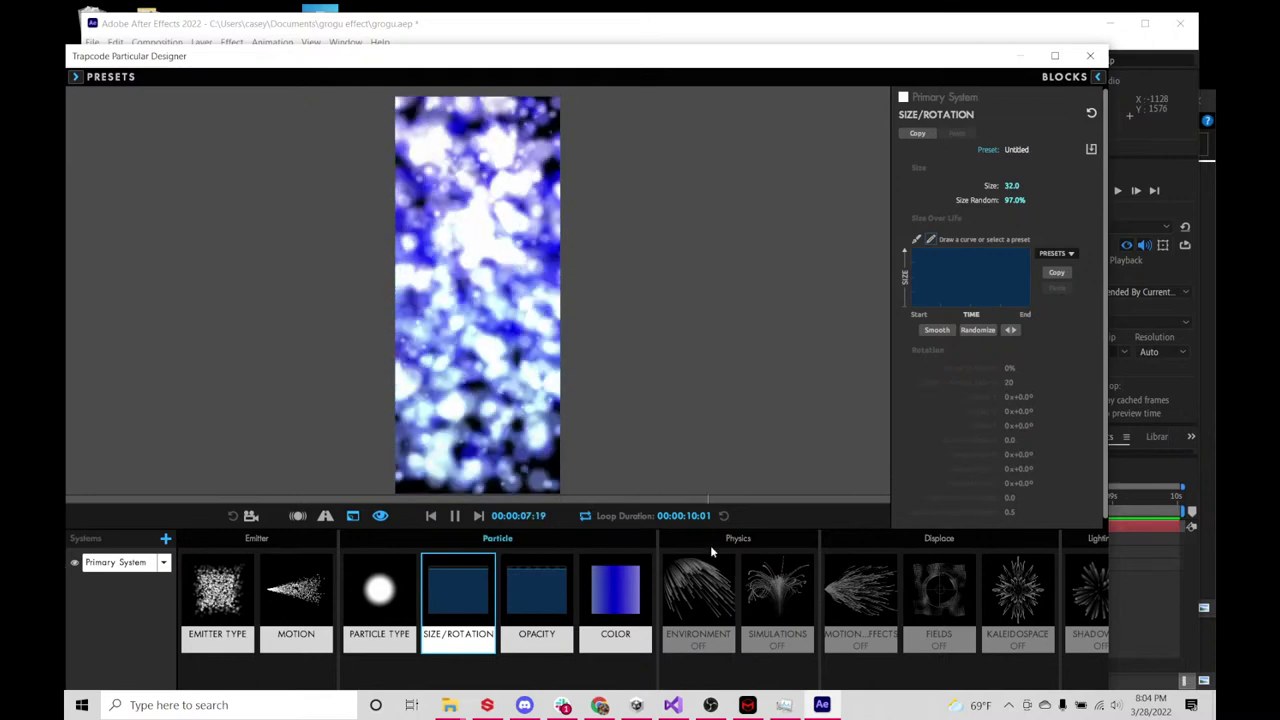
# - Apply the Bell Curve opacity preset to the primary system's particles
pyautogui.click(536, 598)
pyautogui.click(1098, 78)
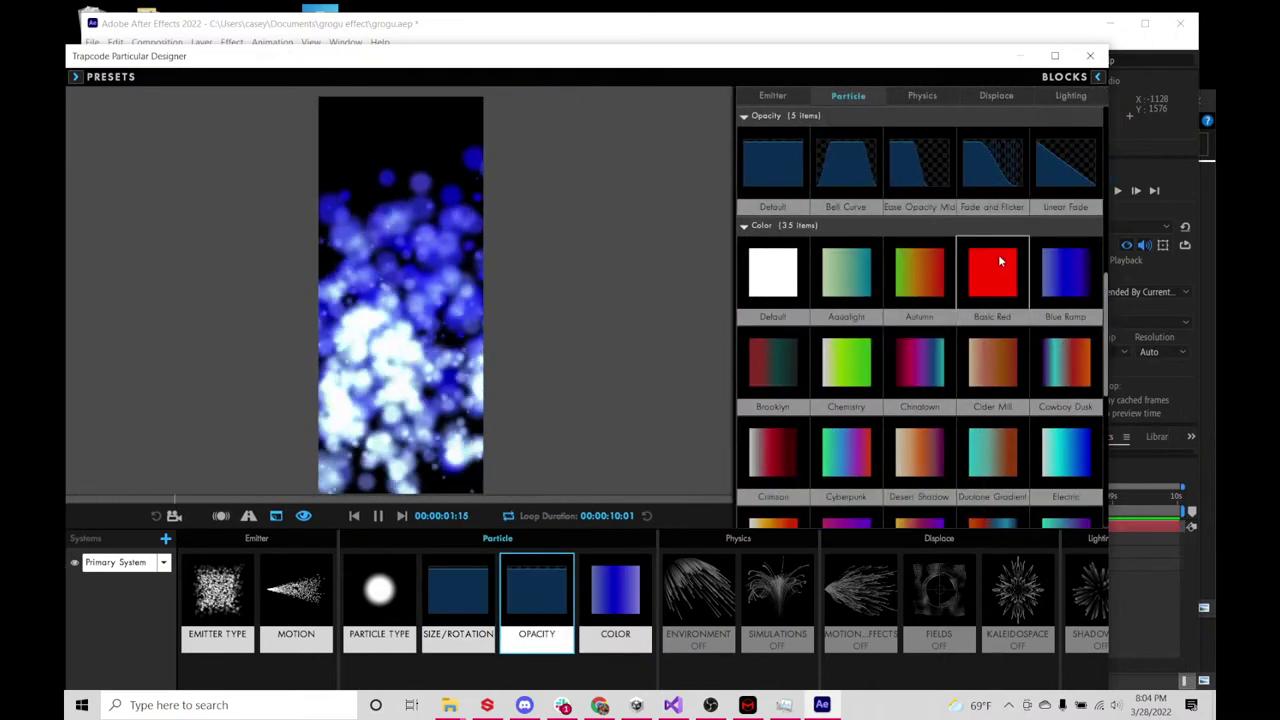
pyautogui.scroll(2, 998, 255)
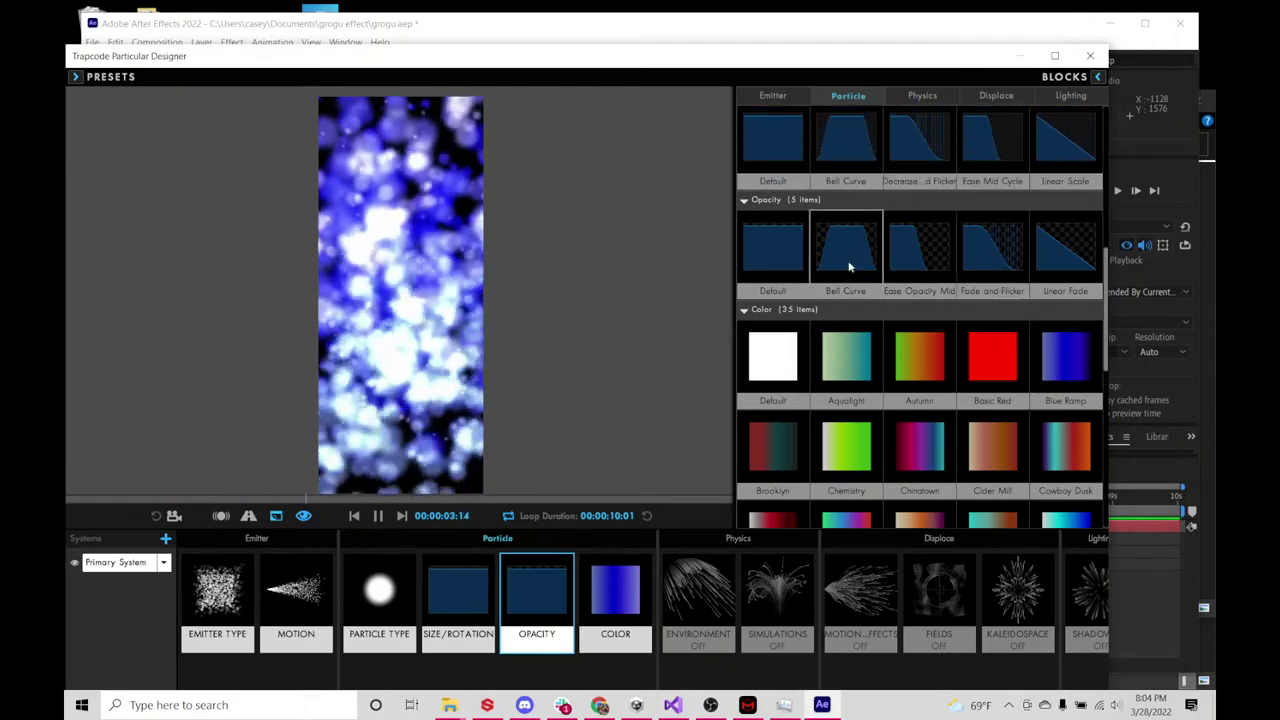
pyautogui.click(848, 265)
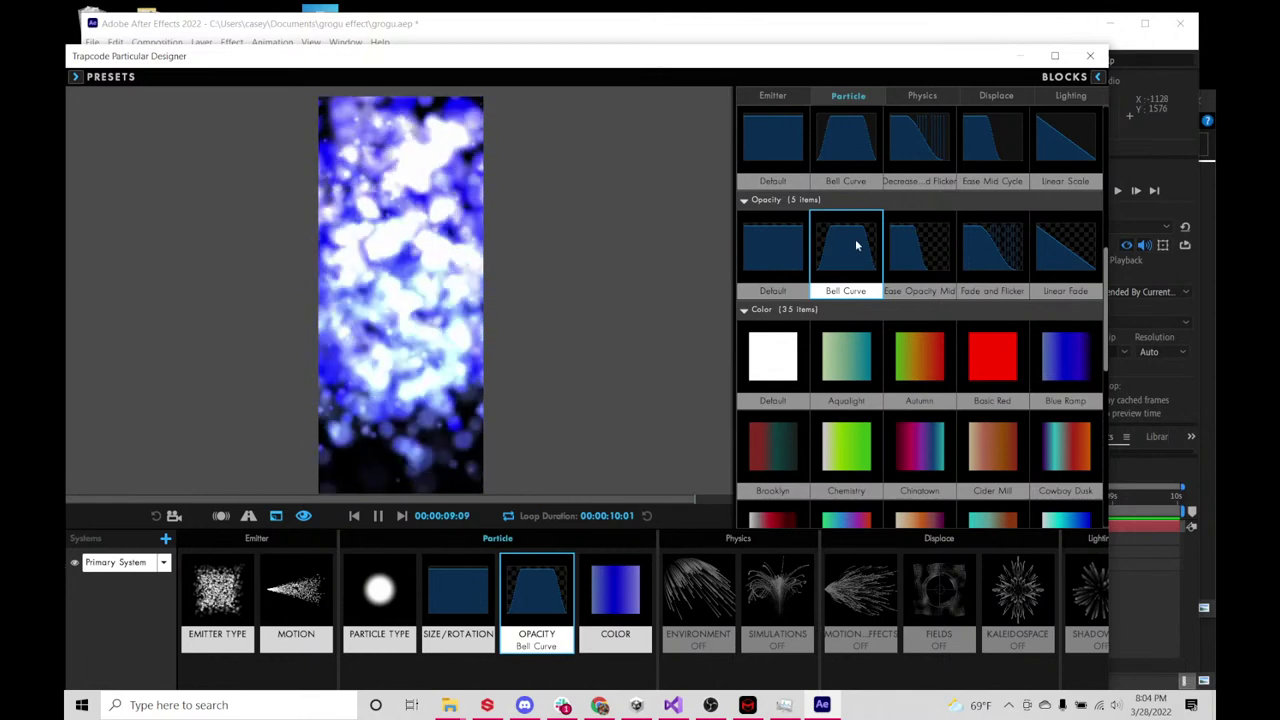
pyautogui.scroll(1, 856, 245)
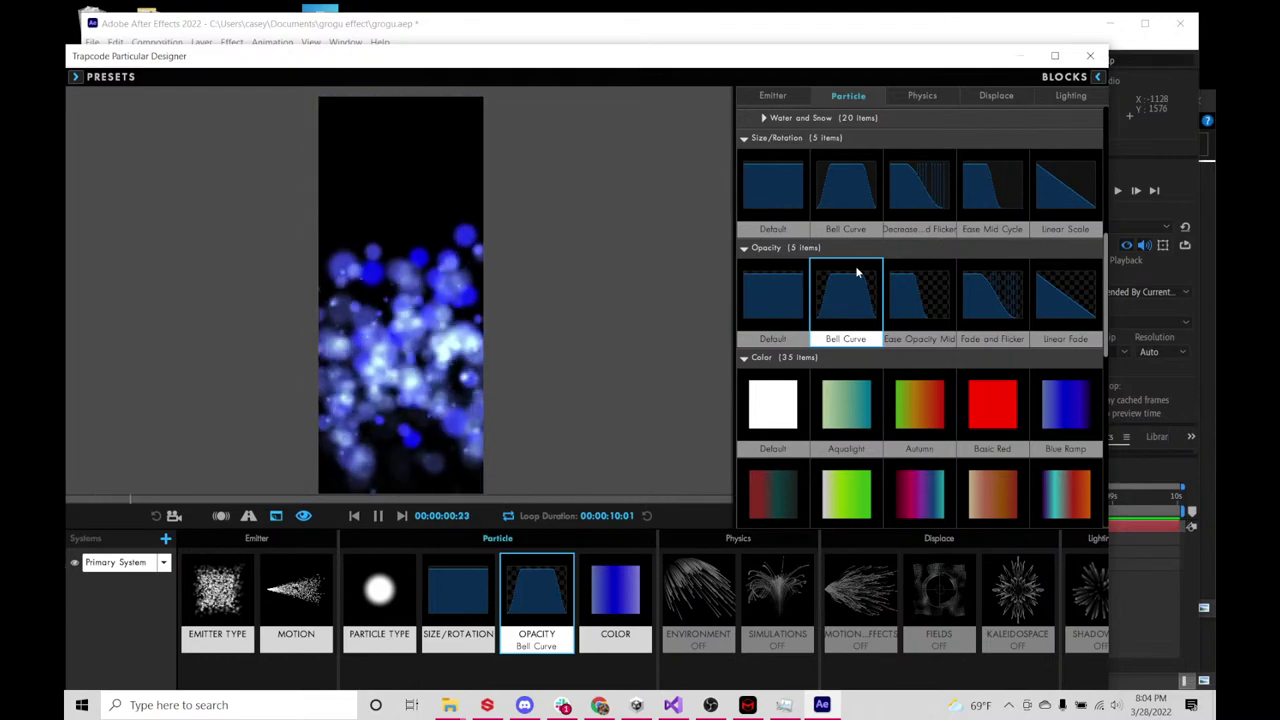
# - Try the Glow Sphere particle type on the primary system and return to the Default type
pyautogui.click(1095, 77)
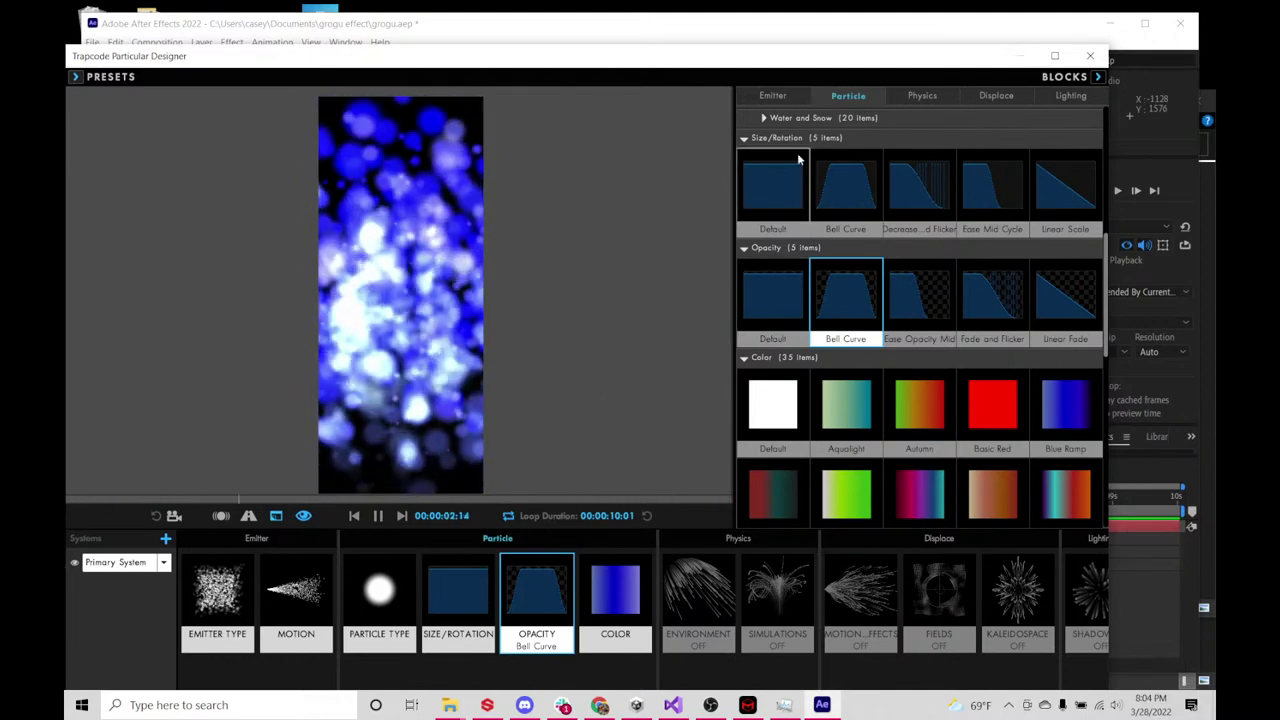
pyautogui.click(385, 597)
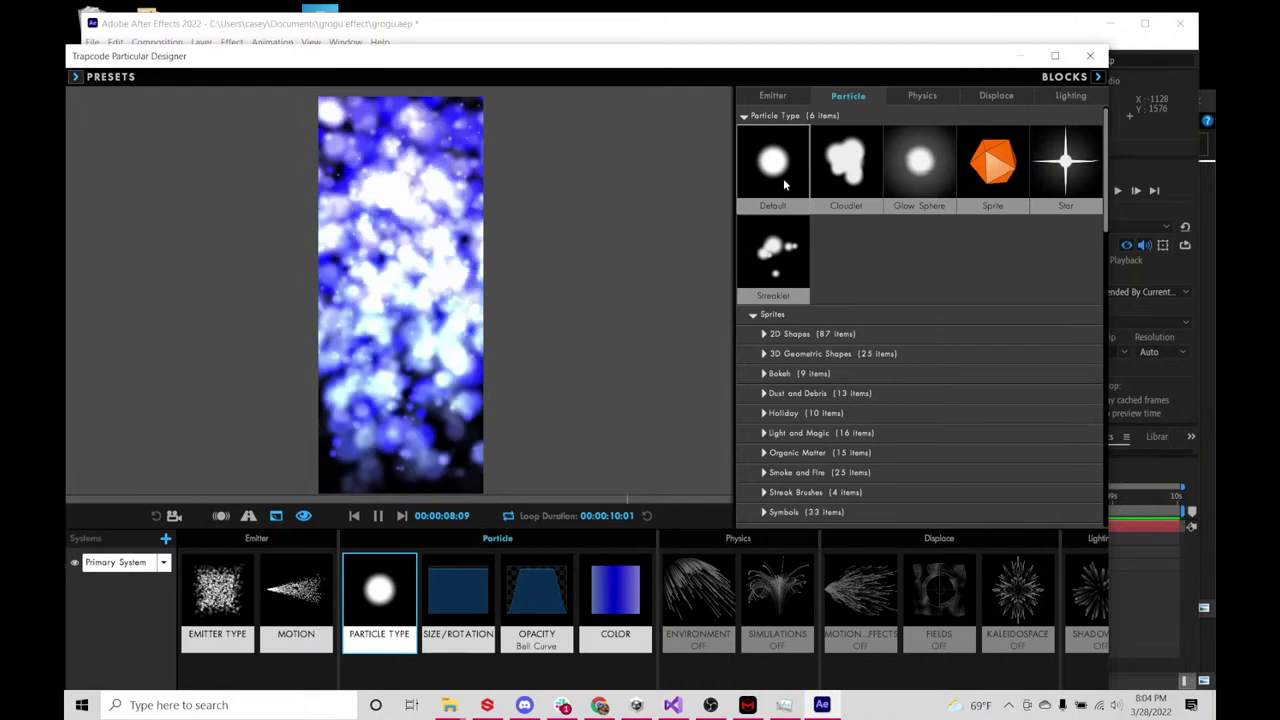
pyautogui.click(930, 180)
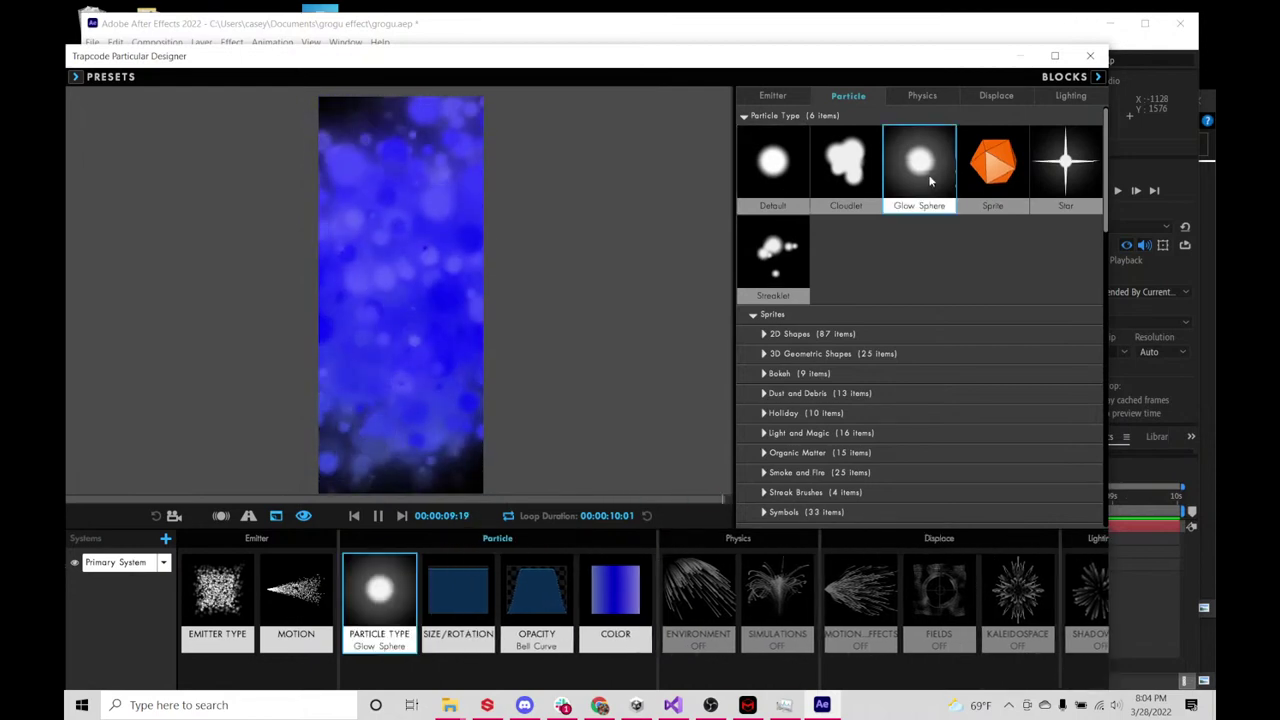
pyautogui.click(773, 180)
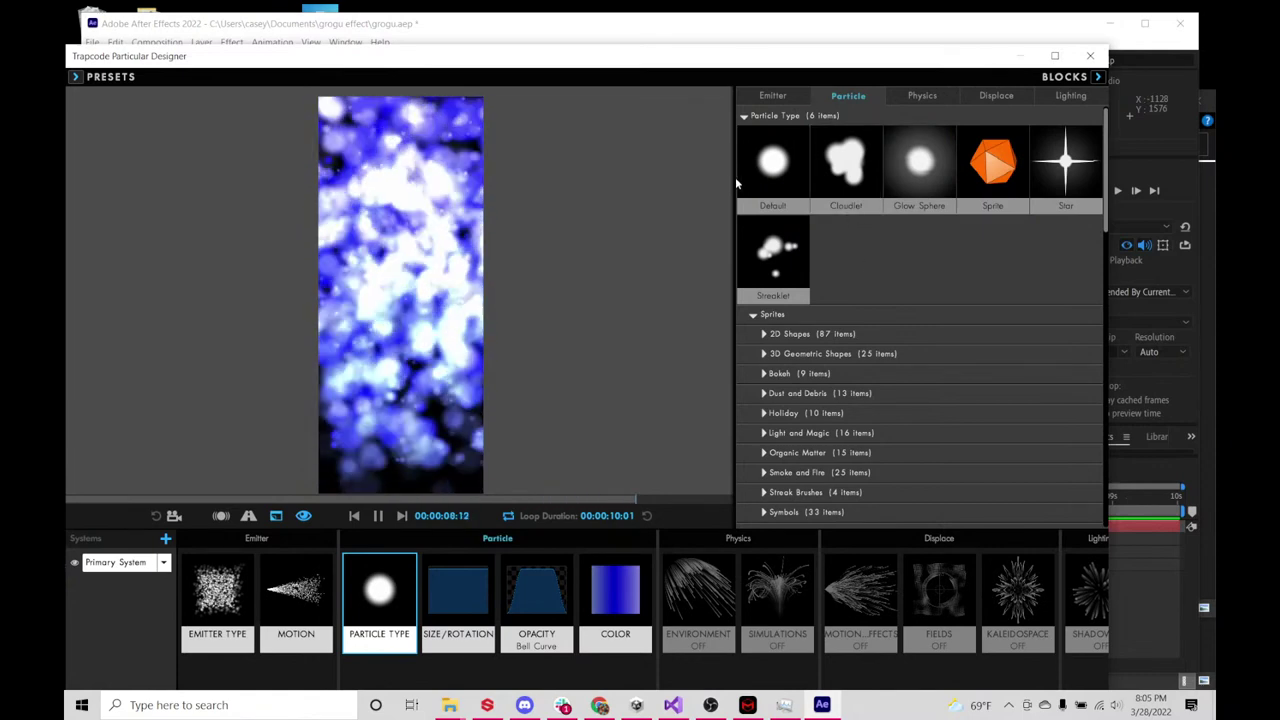
# - Review the emitter and particle preset blocks, the Emitter Behavior options, and the primary system's size and rotation settings
pyautogui.click(789, 97)
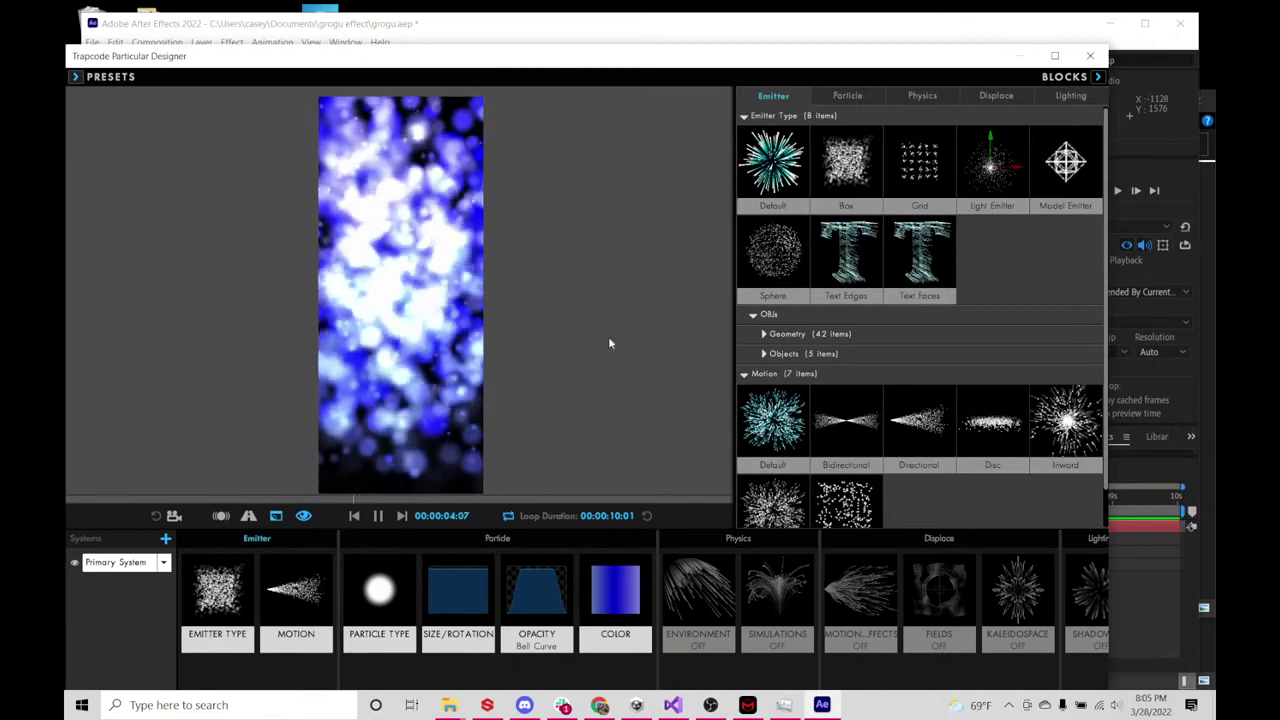
pyautogui.click(445, 618)
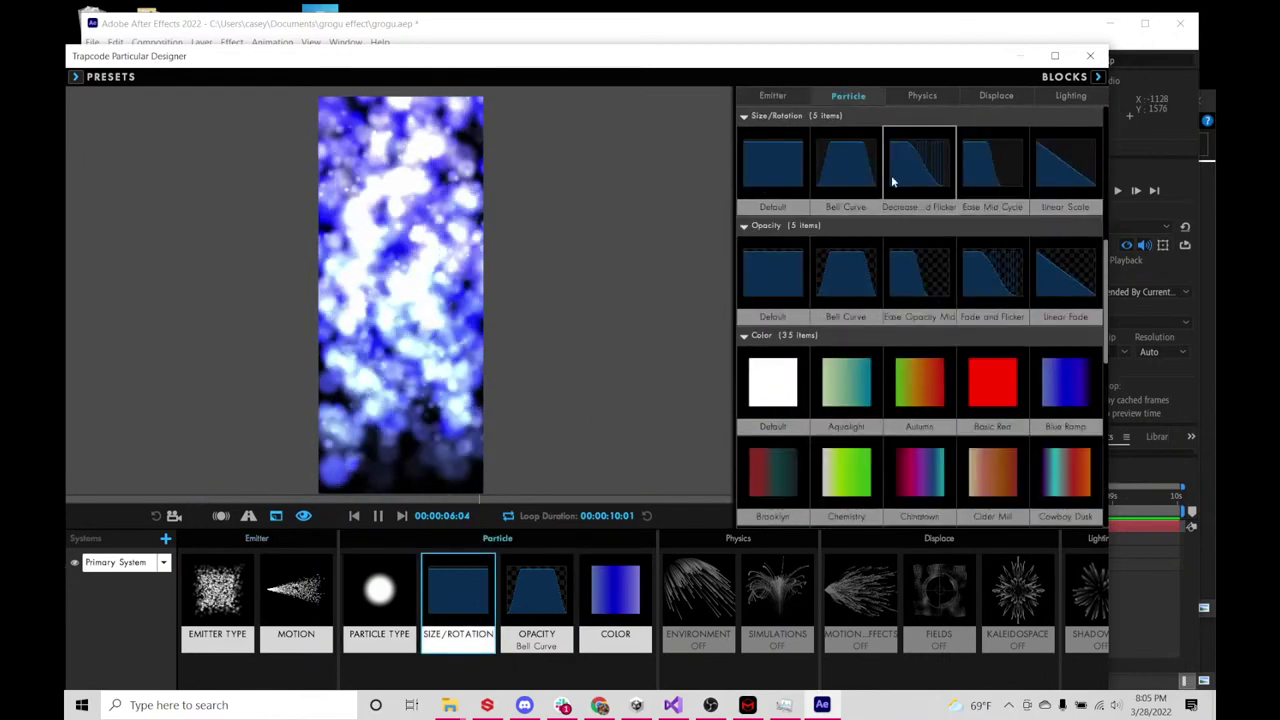
pyautogui.click(1099, 78)
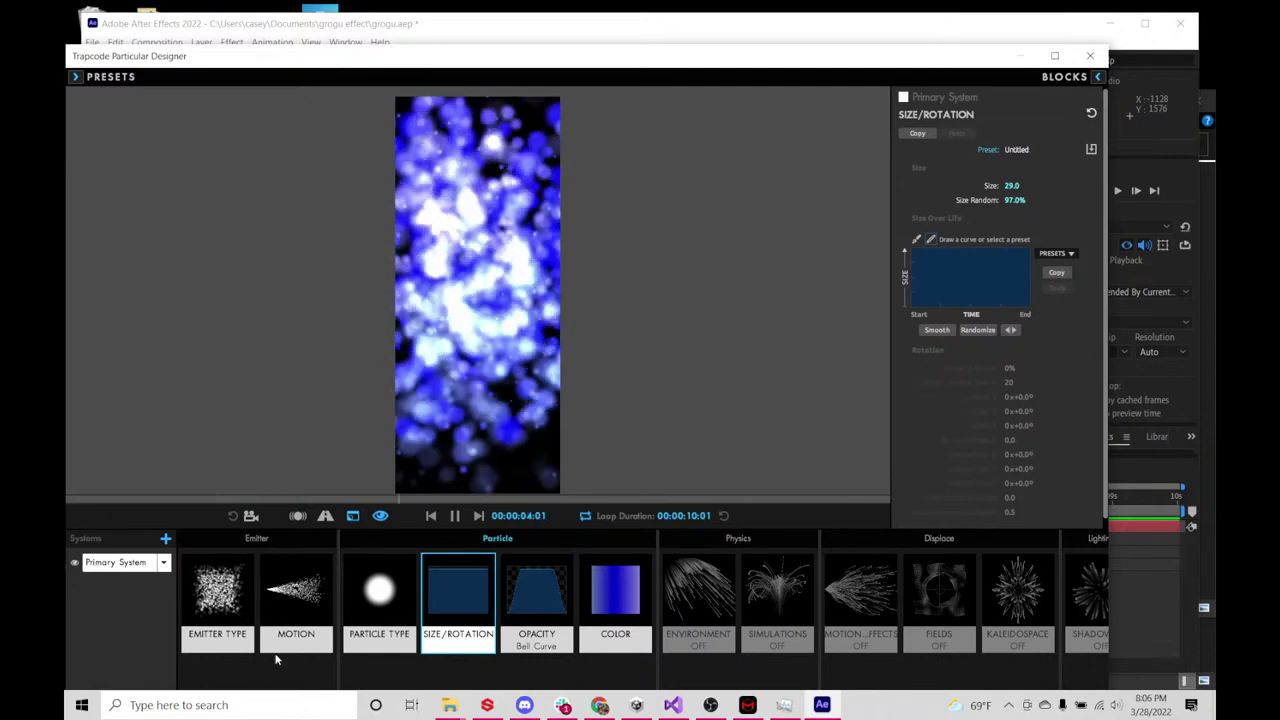
pyautogui.click(228, 610)
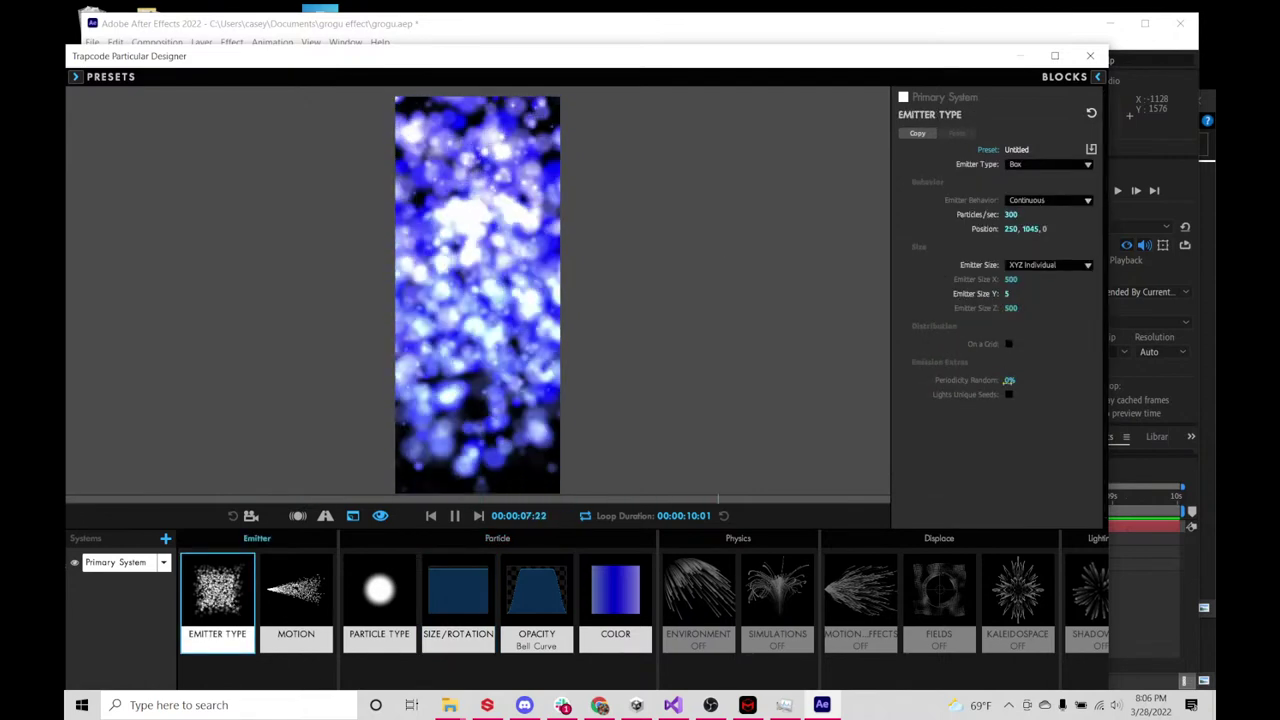
pyautogui.click(1020, 266)
pyautogui.click(1020, 266)
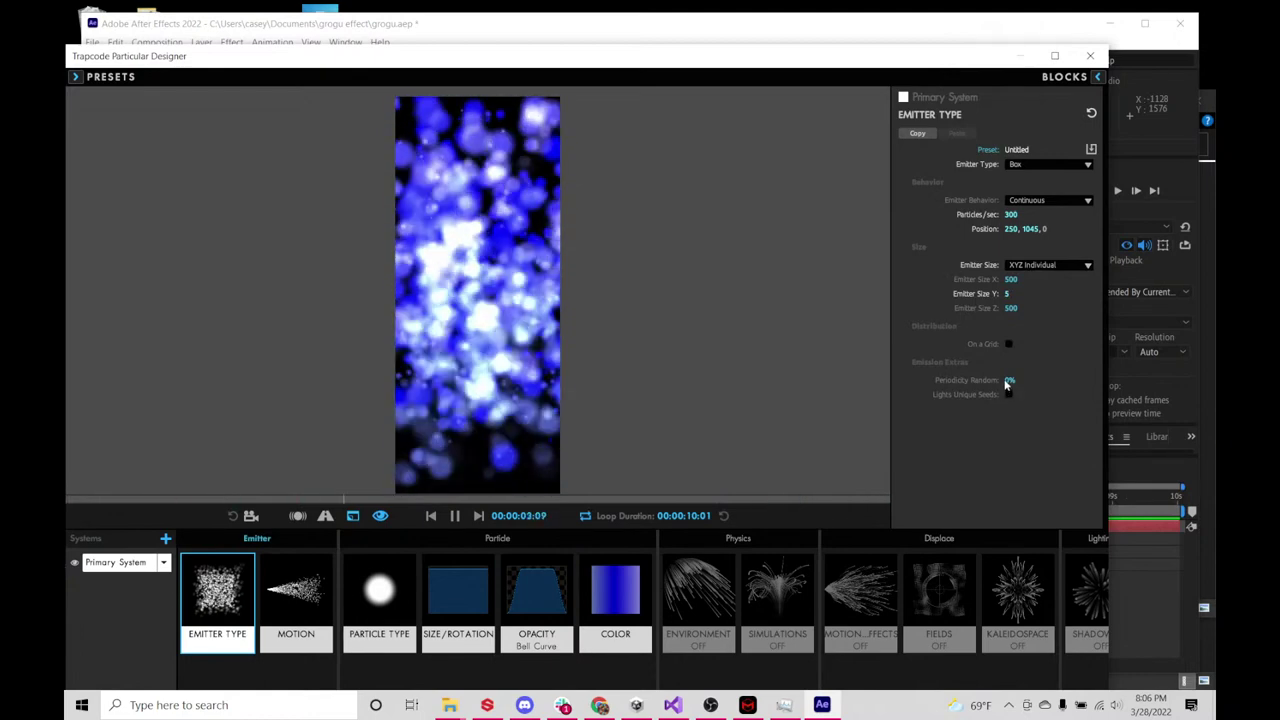
pyautogui.click(1042, 201)
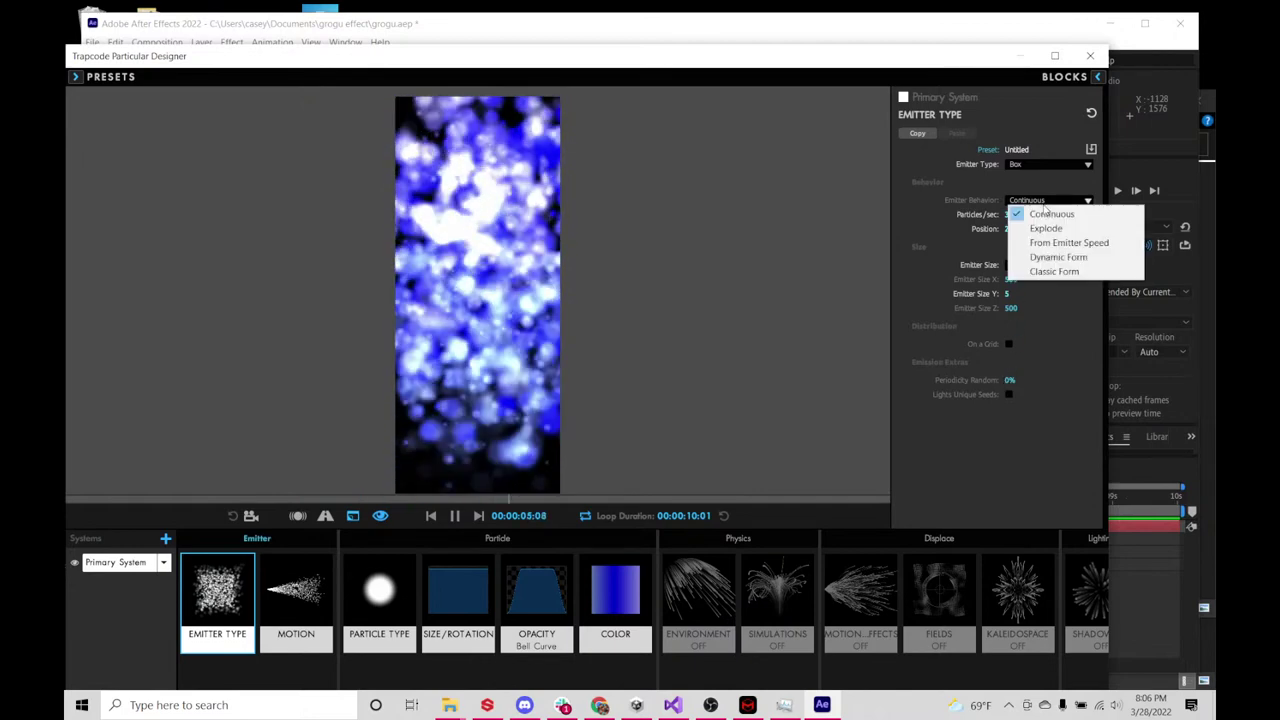
pyautogui.click(960, 205)
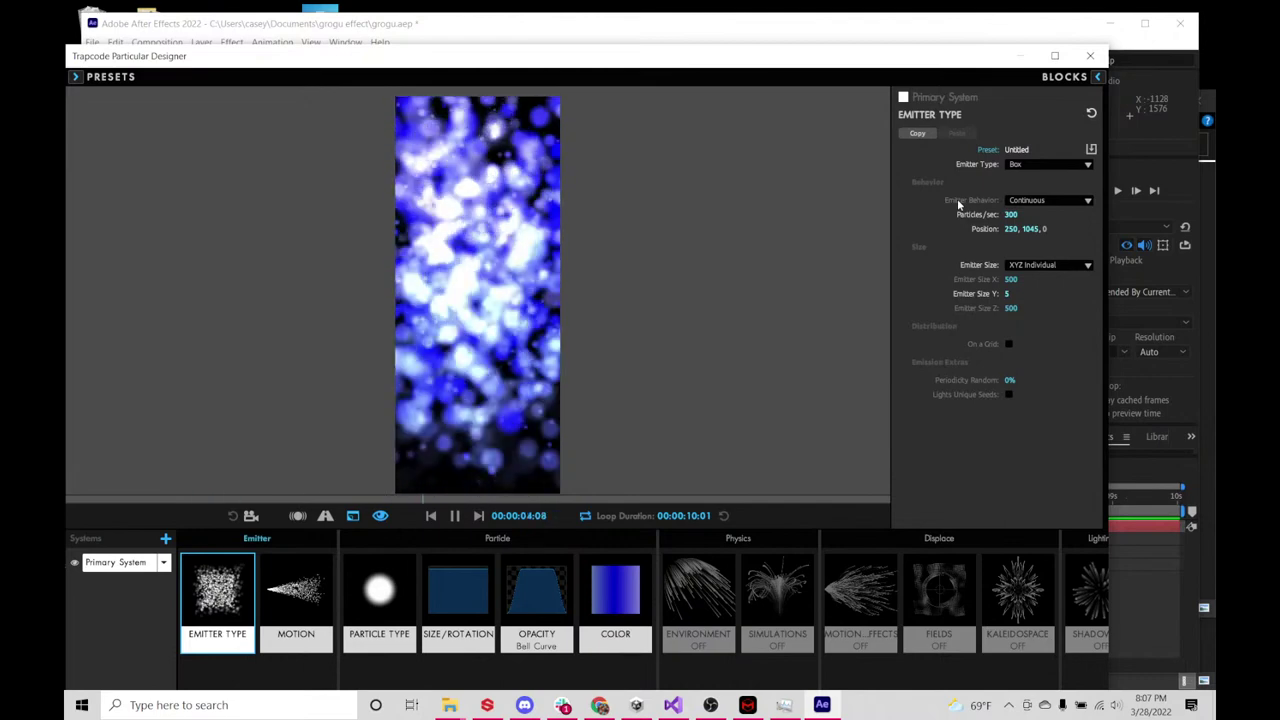
pyautogui.click(476, 598)
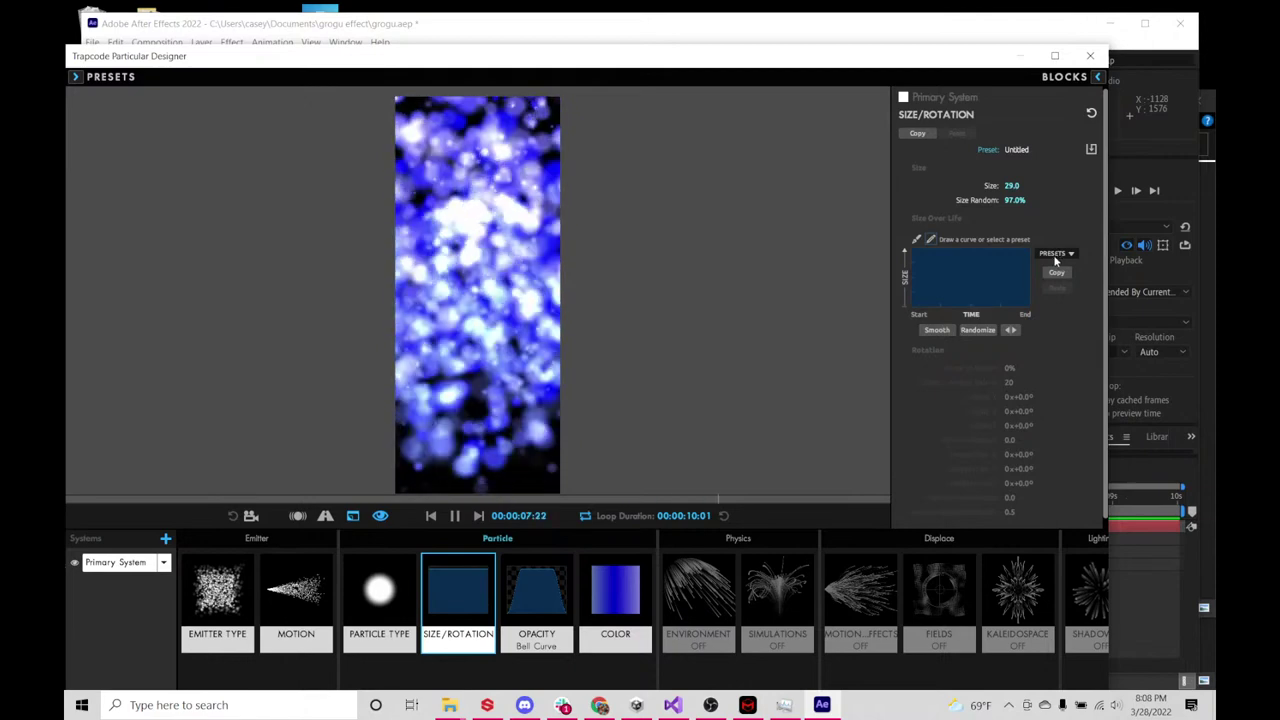
pyautogui.scroll(-1, 1061, 346)
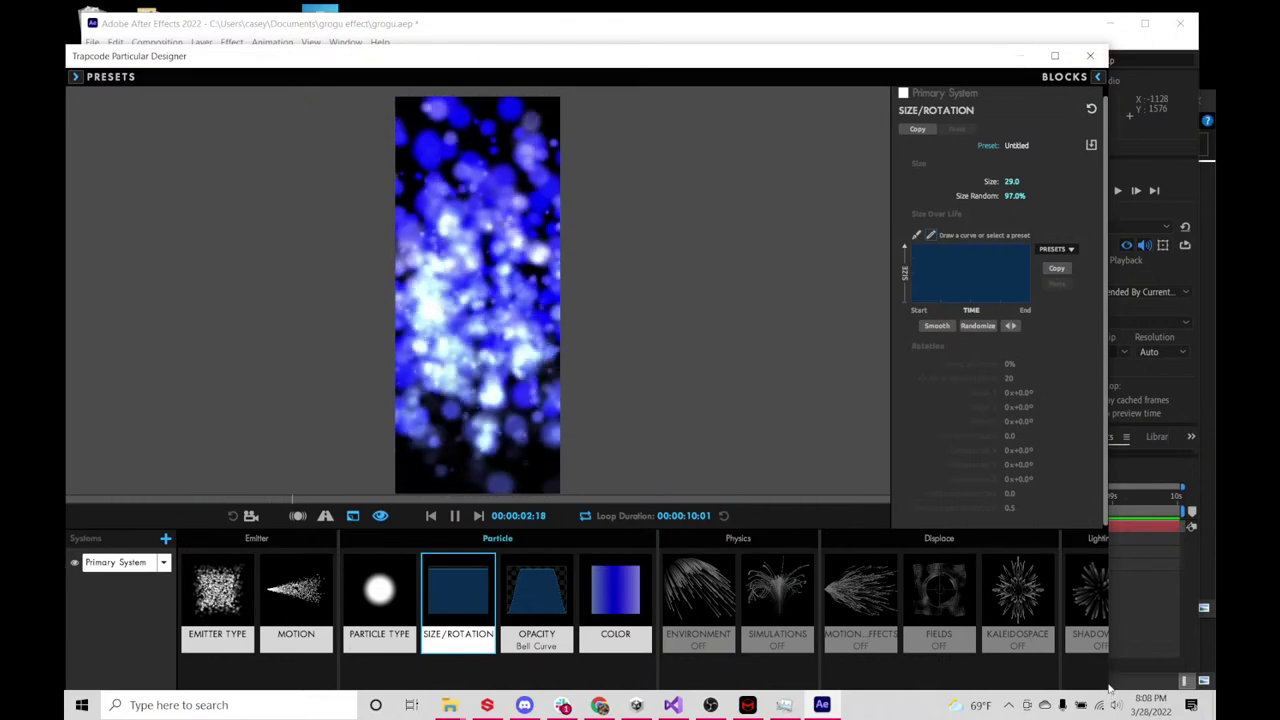
# - Apply the Designer's particle setup to the blue energy layer and scrub the composition to 0:00:04:22
pyautogui.moveTo(689, 57); pyautogui.dragTo(718, 25)
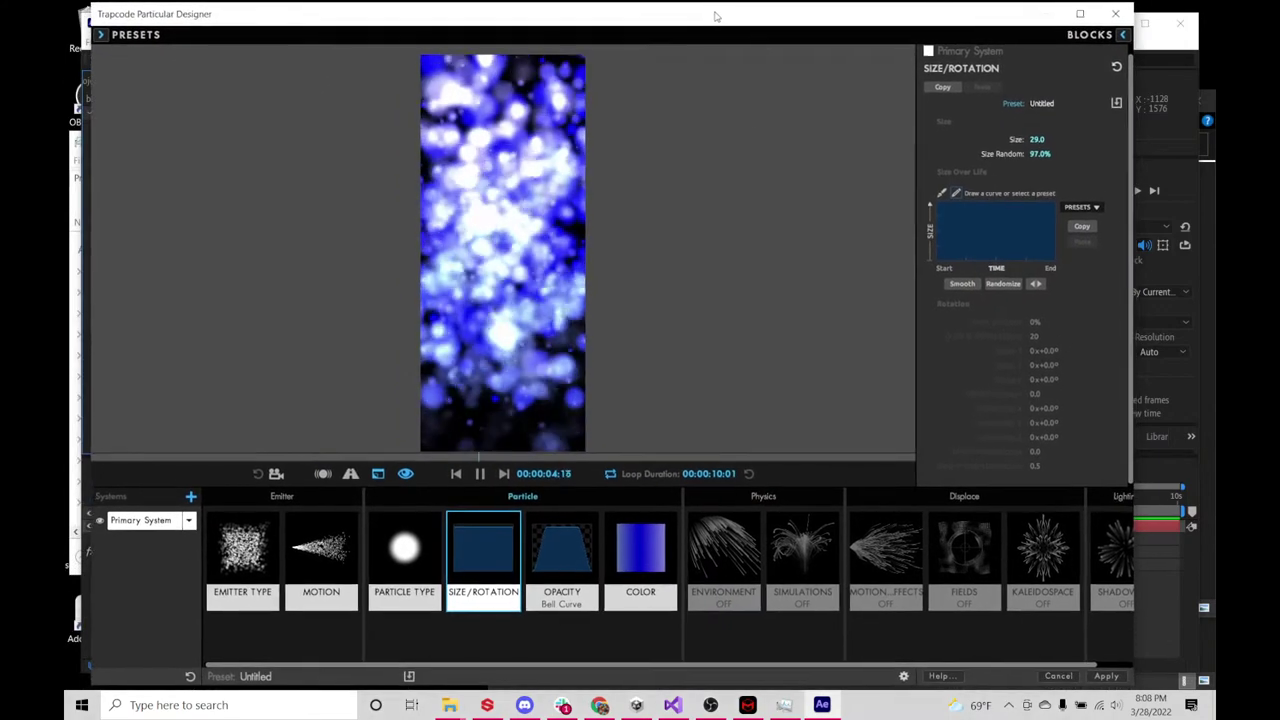
pyautogui.click(1099, 686)
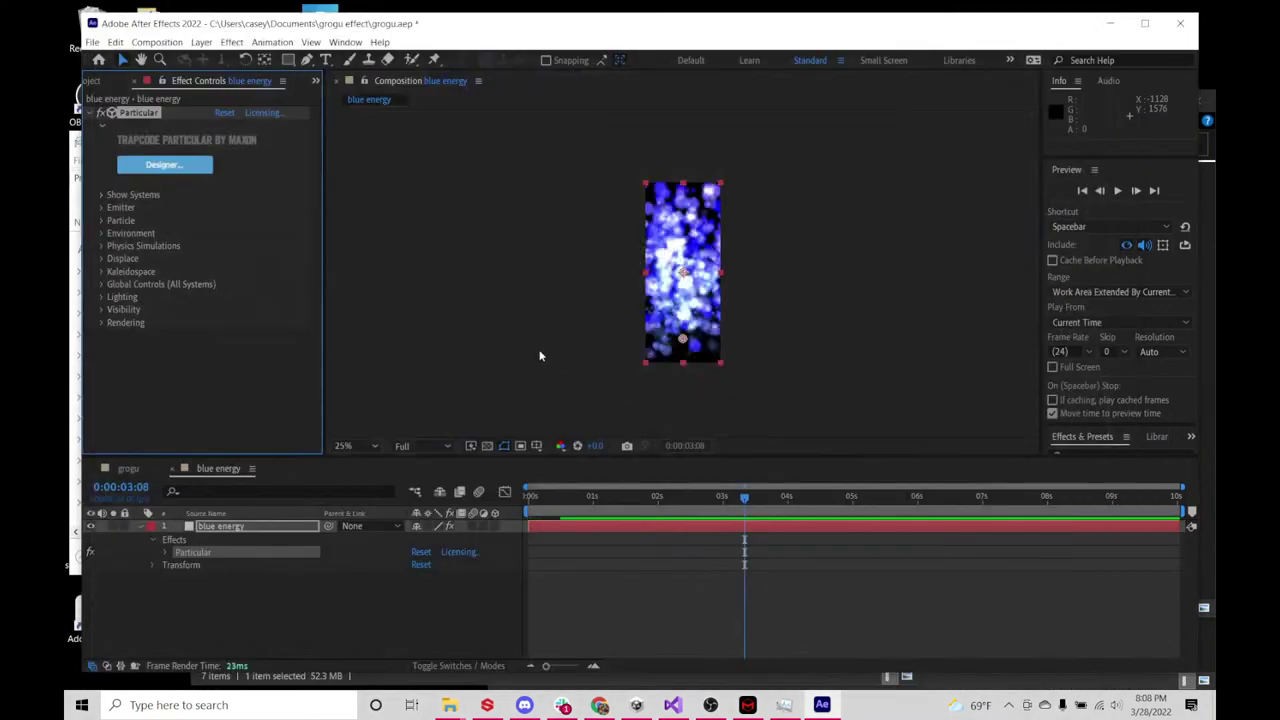
pyautogui.moveTo(590, 497); pyautogui.dragTo(848, 497)
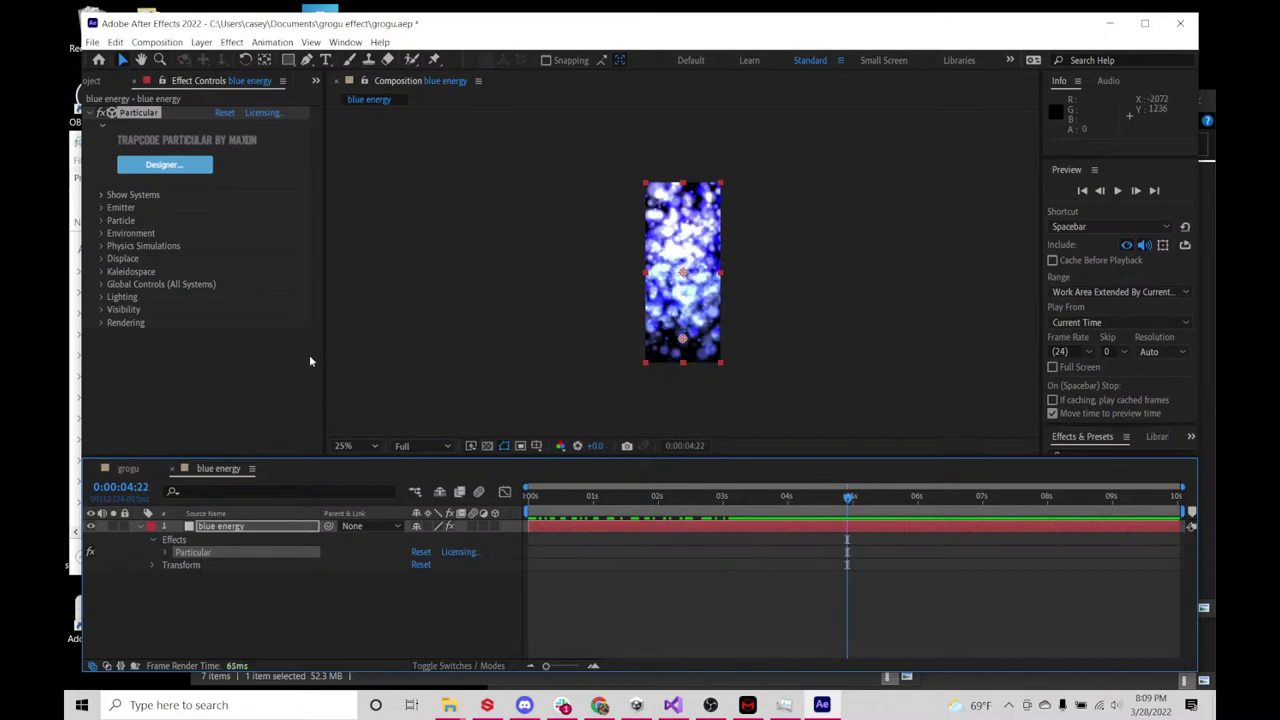
pyautogui.click(599, 705)
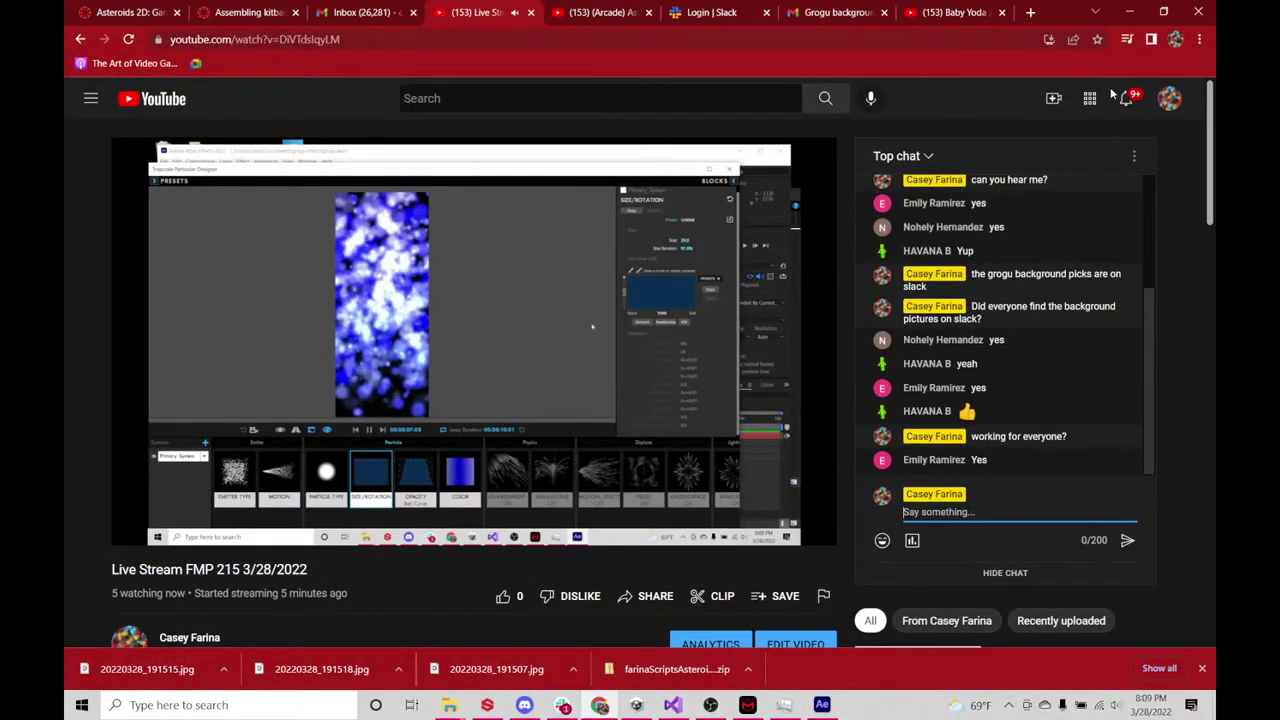
pyautogui.click(1129, 12)
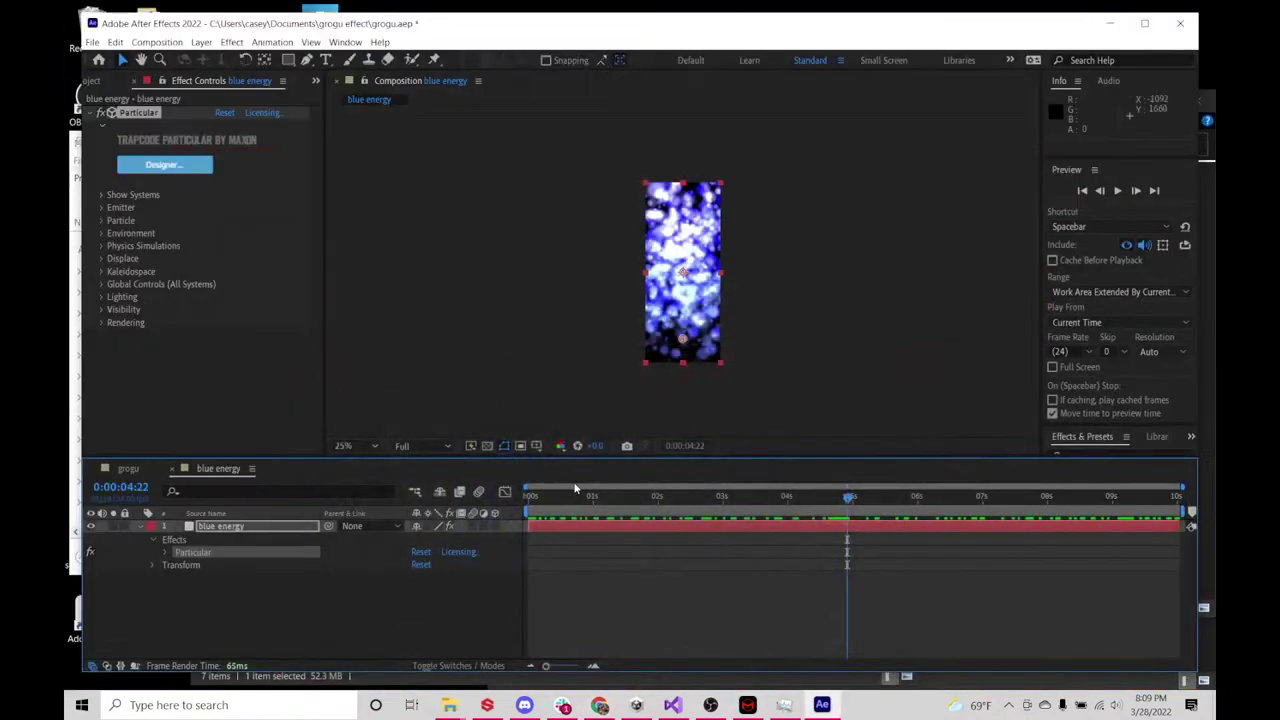
# - Scrub through the blue energy composition and preview its playback from 0:00:06:02
pyautogui.moveTo(561, 492); pyautogui.dragTo(925, 493)
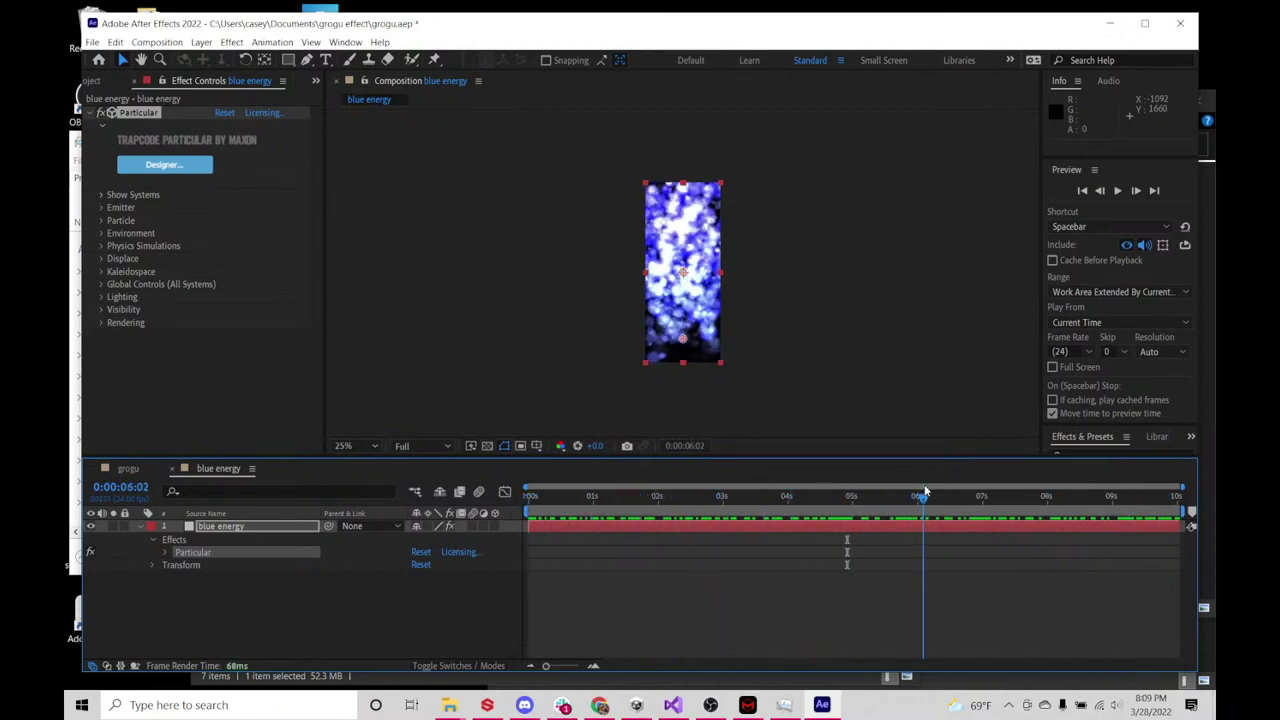
pyautogui.press('space')
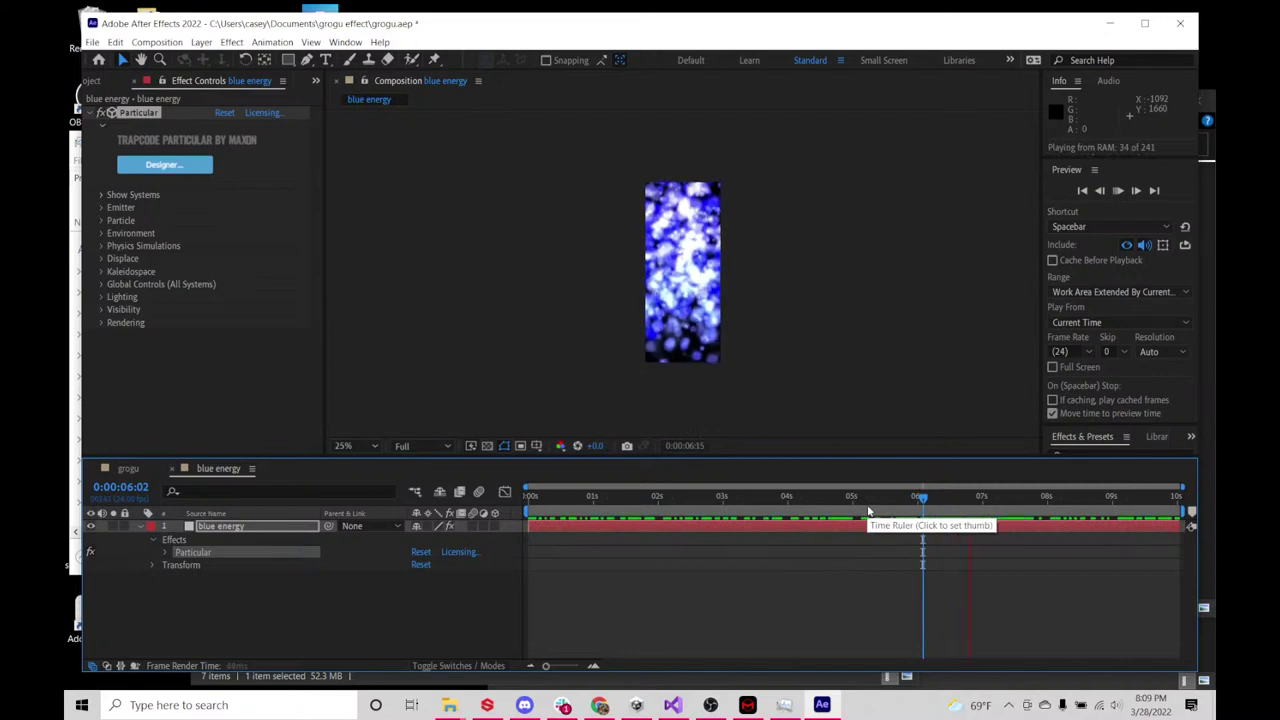
pyautogui.press('space')
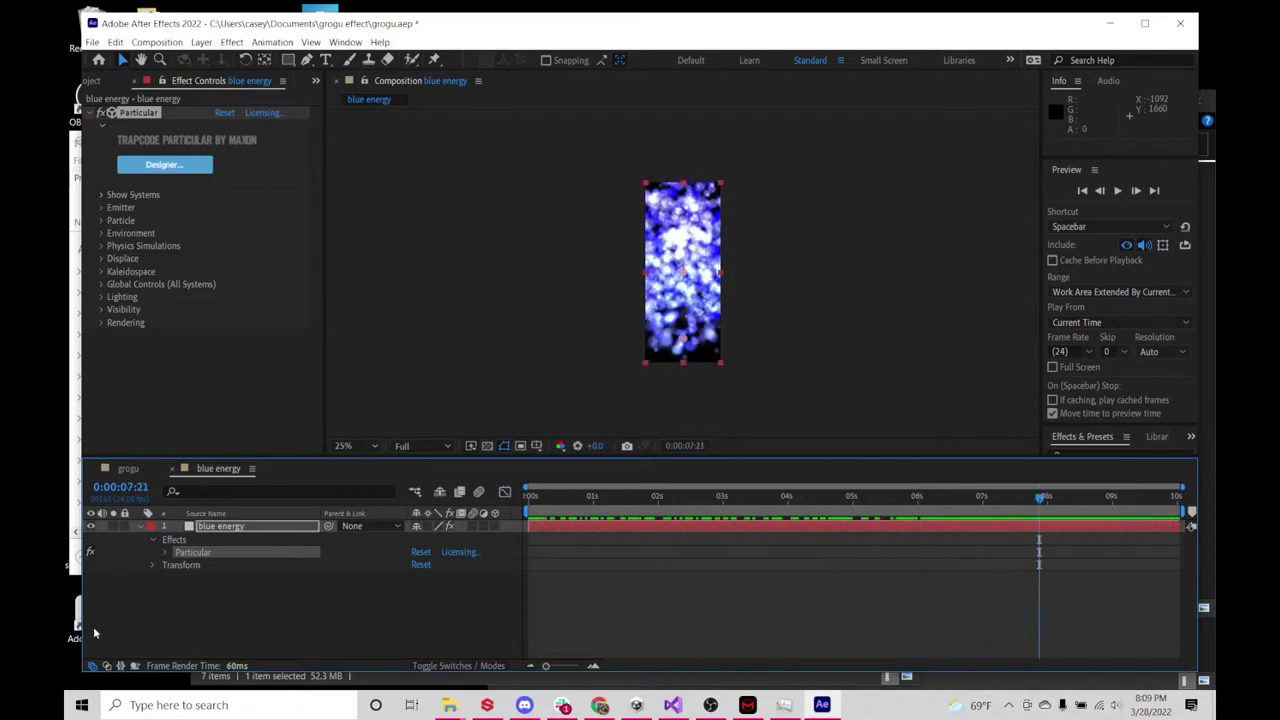
# - Add the blue energy composition to the grogu composition as a layer directly above the background, centered over the pedestal
pyautogui.click(129, 469)
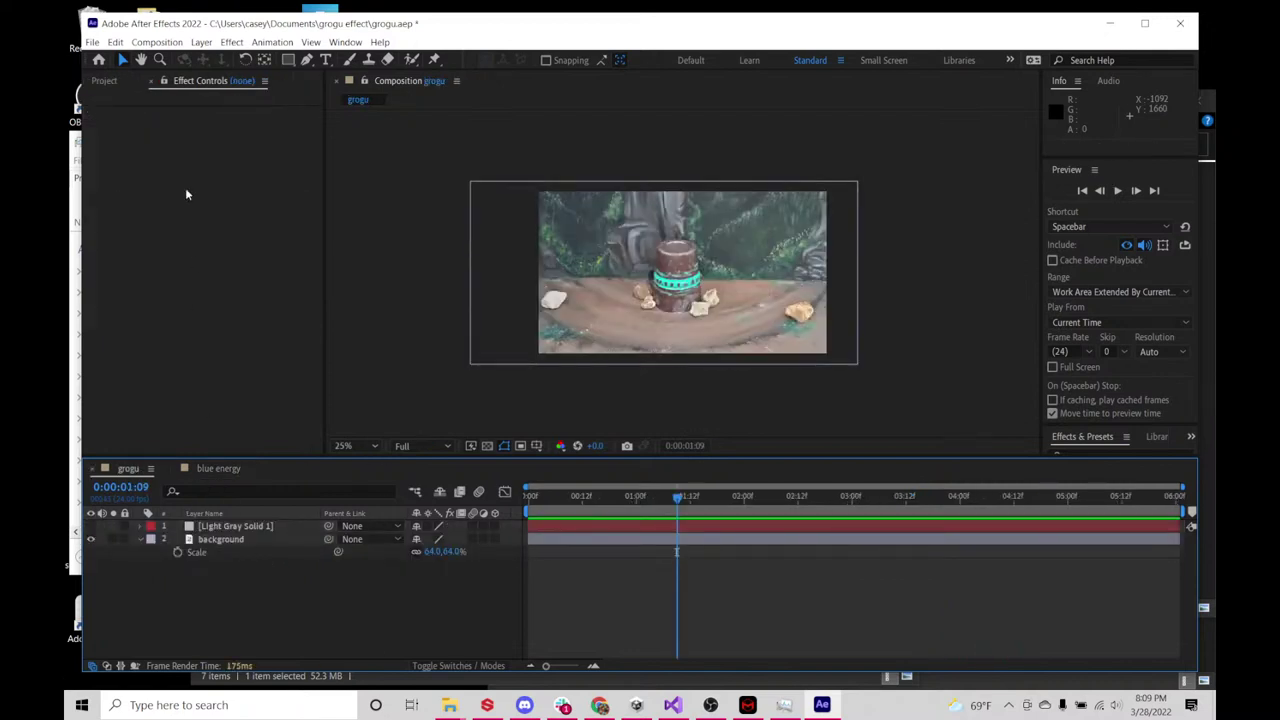
pyautogui.click(106, 84)
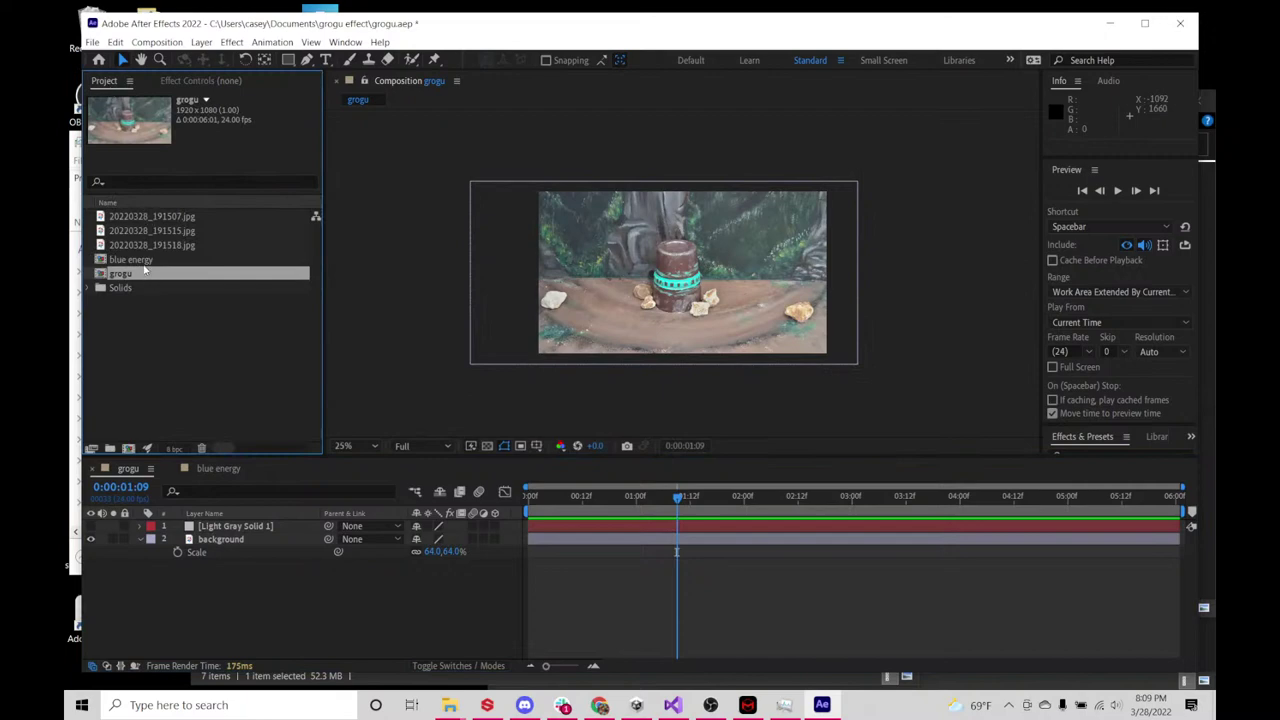
pyautogui.moveTo(138, 260); pyautogui.dragTo(234, 537)
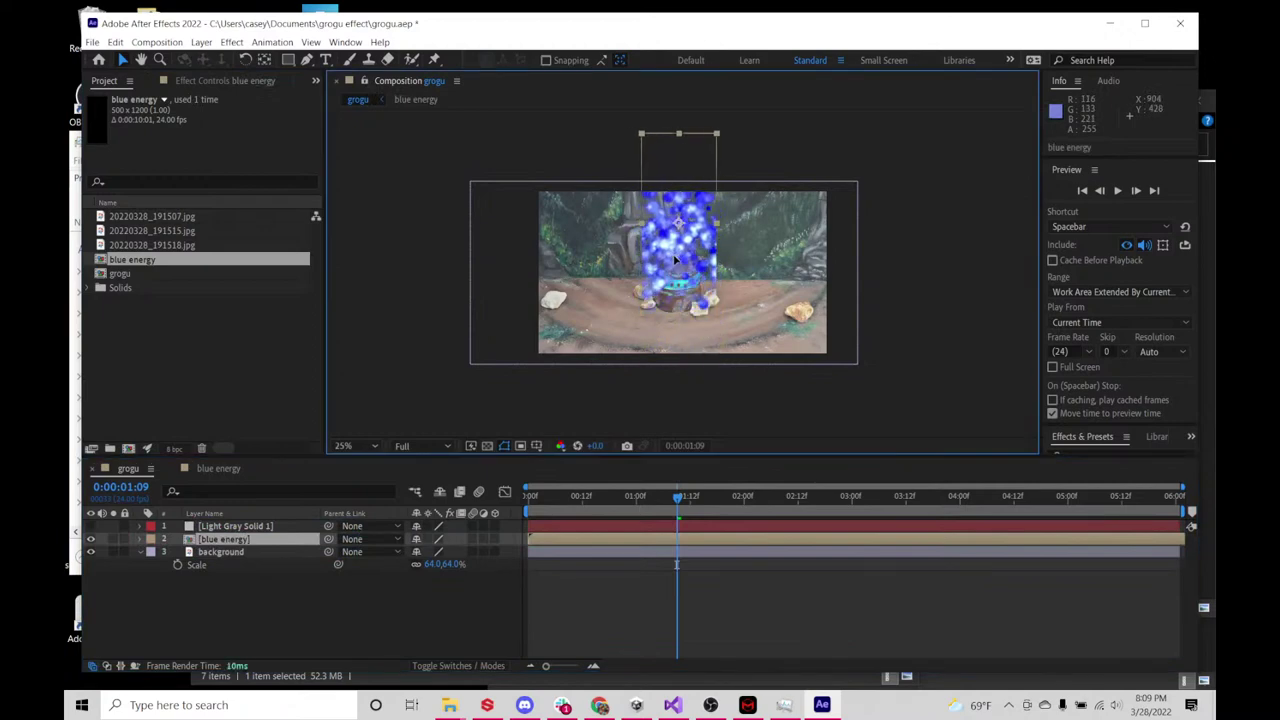
# - Go to 0:00:02:11 in the grogu composition and move the blue energy layer down so its base reaches below the pedestal
pyautogui.scroll(2, 676, 264)
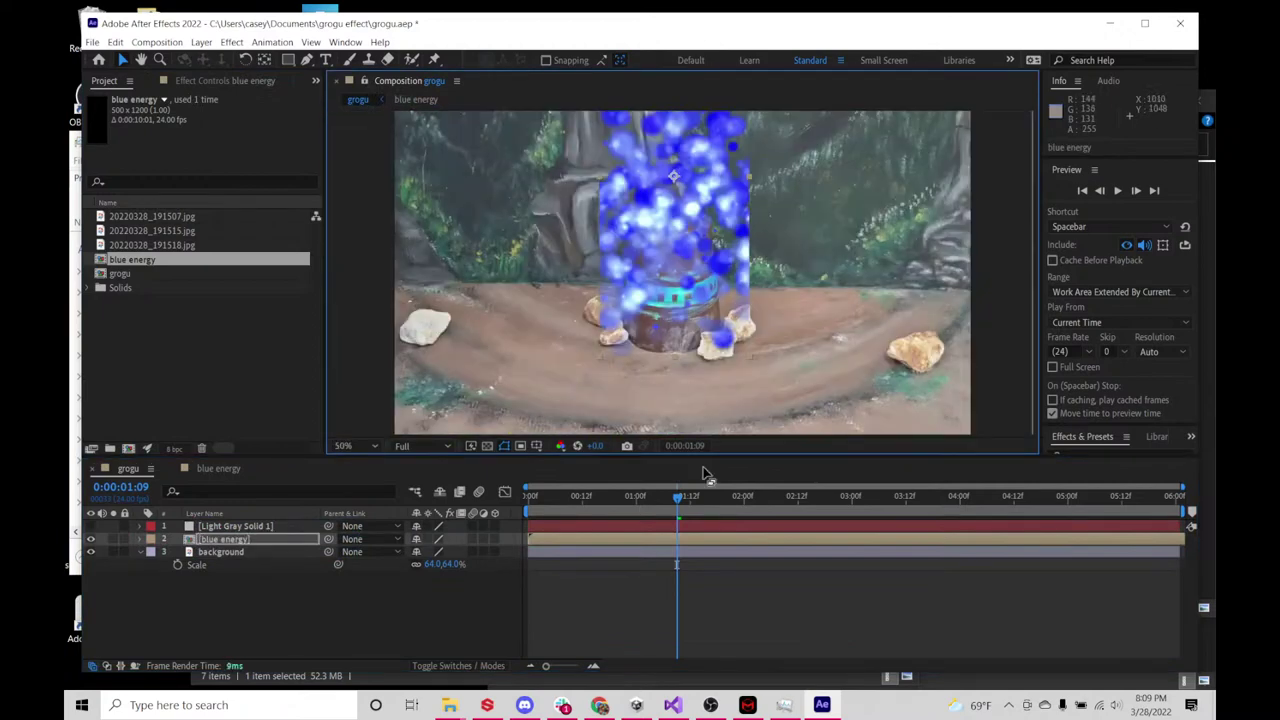
pyautogui.moveTo(700, 493); pyautogui.dragTo(794, 531)
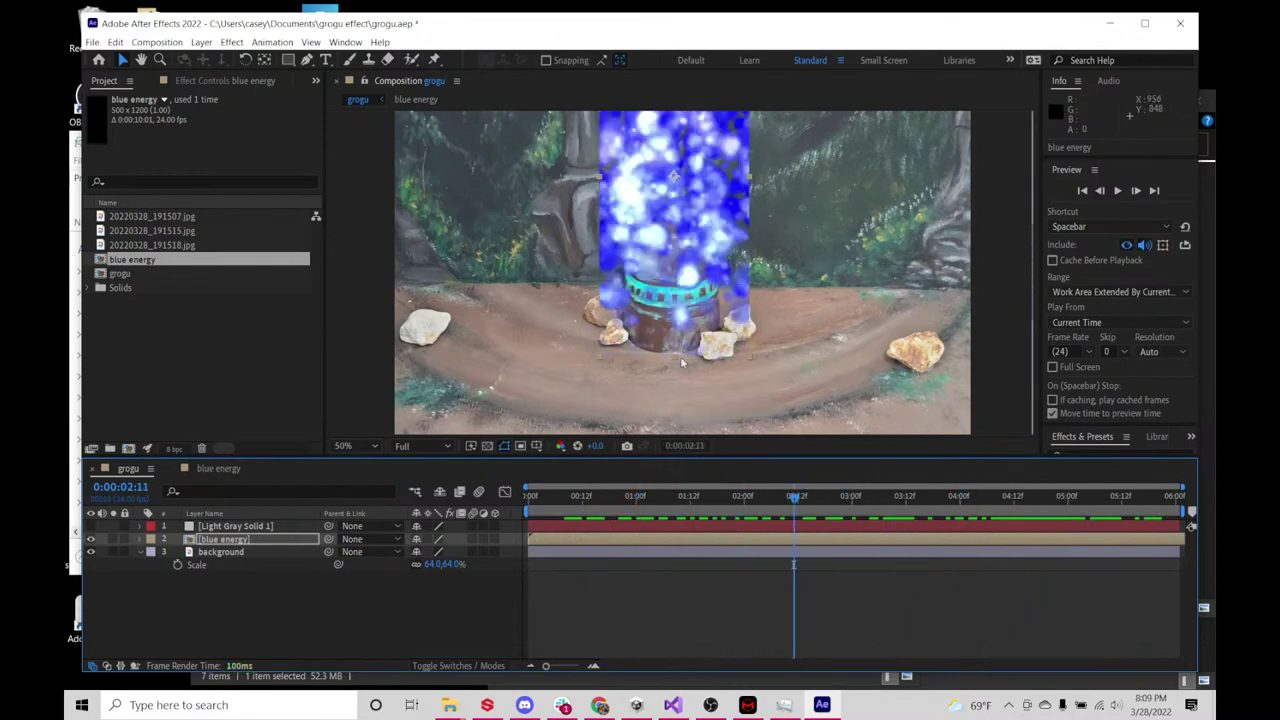
pyautogui.press(',')
pyautogui.press(',')
pyautogui.press(',')
pyautogui.press(',')
pyautogui.press('.')
pyautogui.press('.')
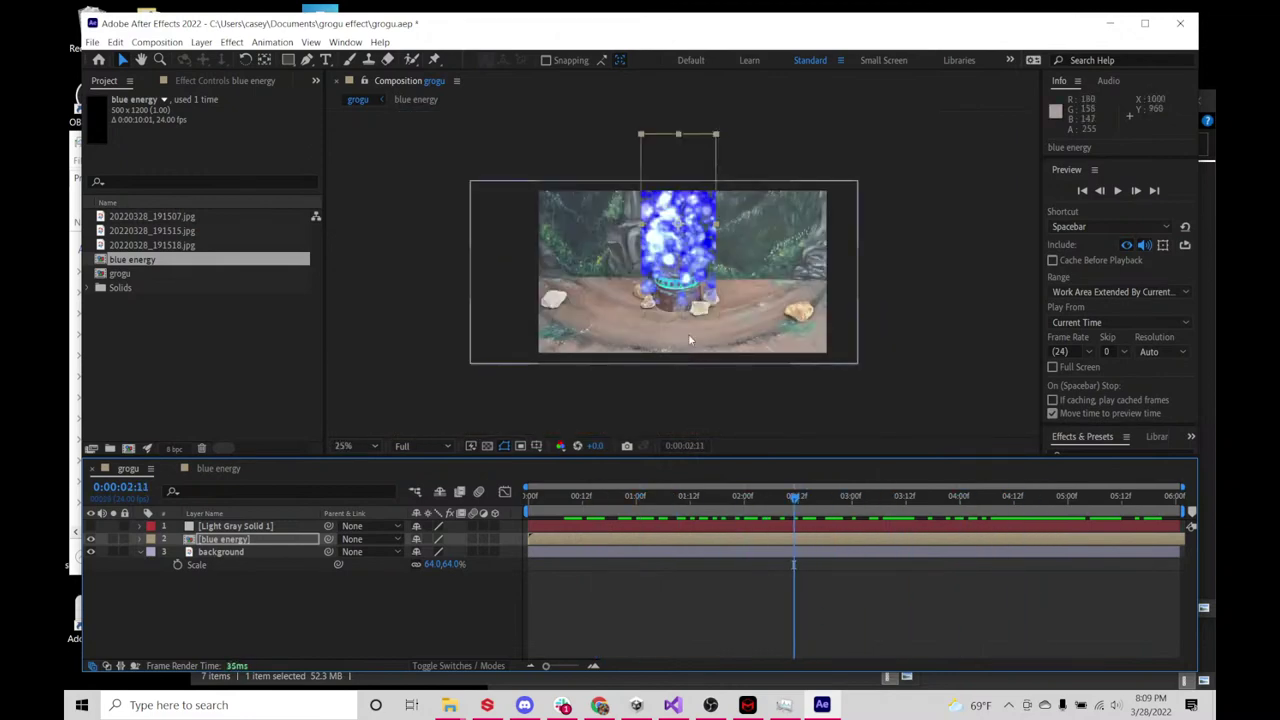
pyautogui.moveTo(680, 252); pyautogui.dragTo(683, 274)
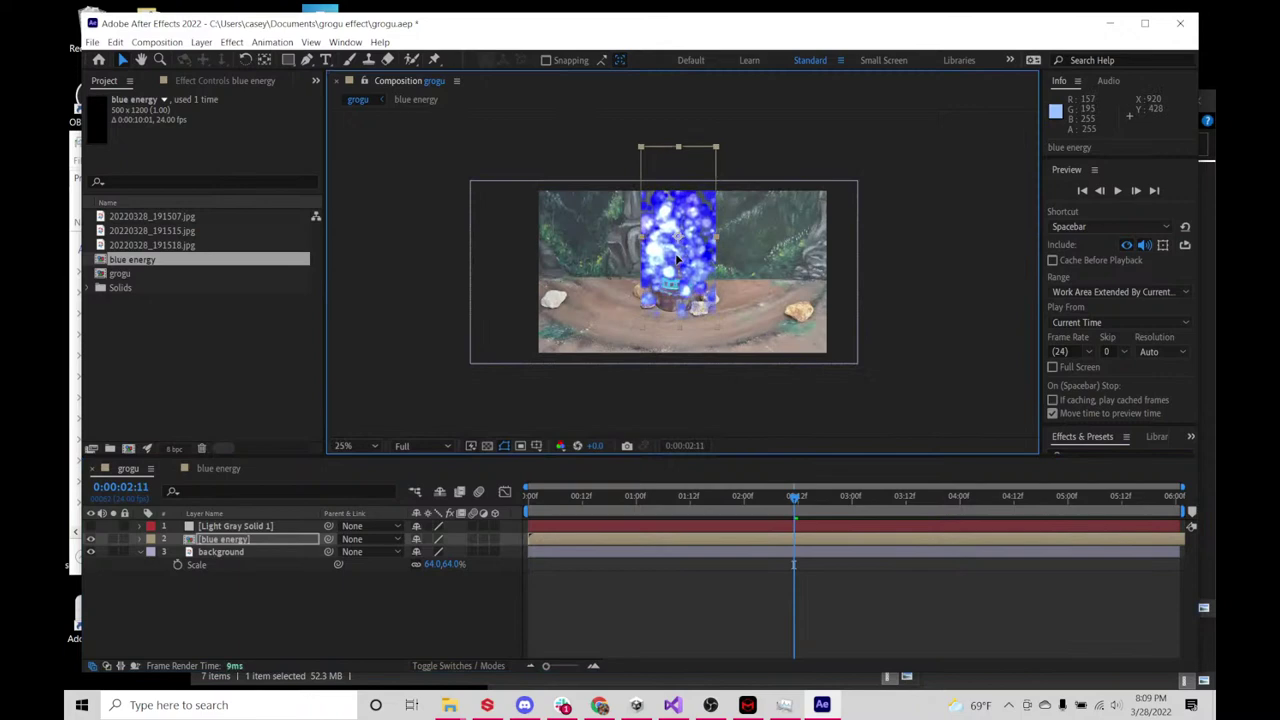
# - Preview the grogu composition and inspect the blue particles over the pedestal up close at 0:00:03:20
pyautogui.press('space')
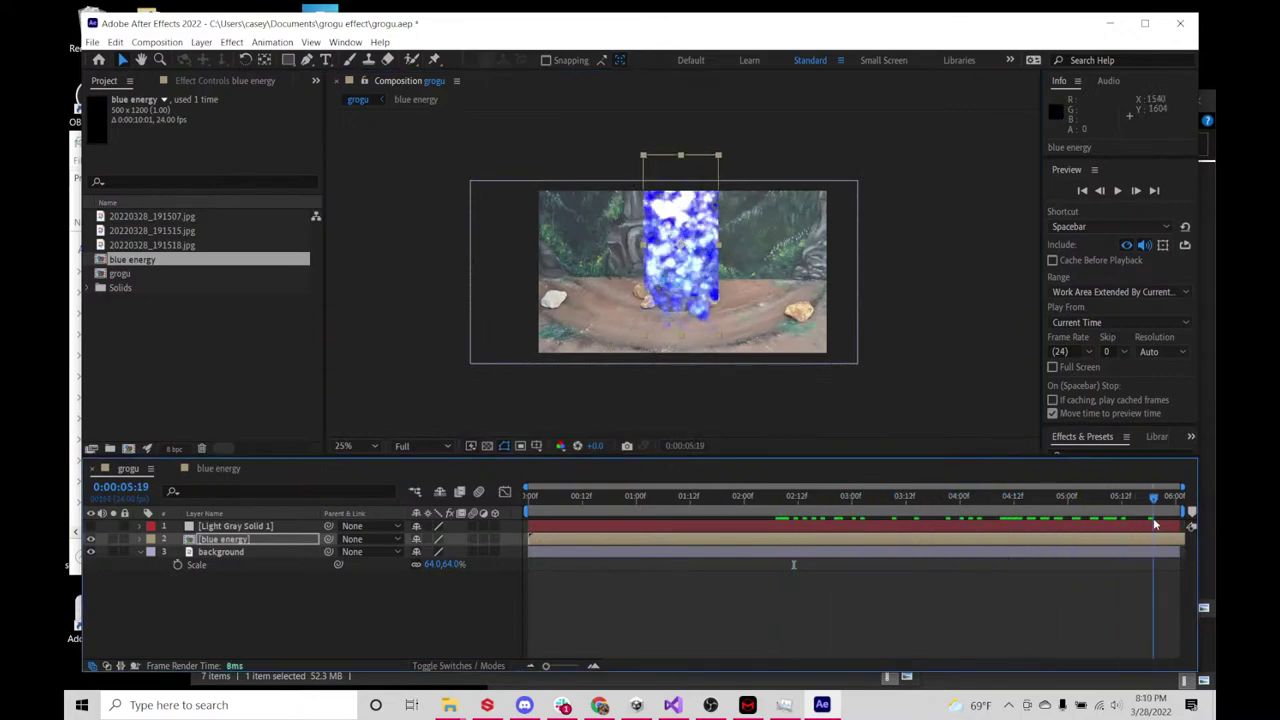
pyautogui.click(977, 520)
pyautogui.moveTo(975, 524); pyautogui.dragTo(930, 541)
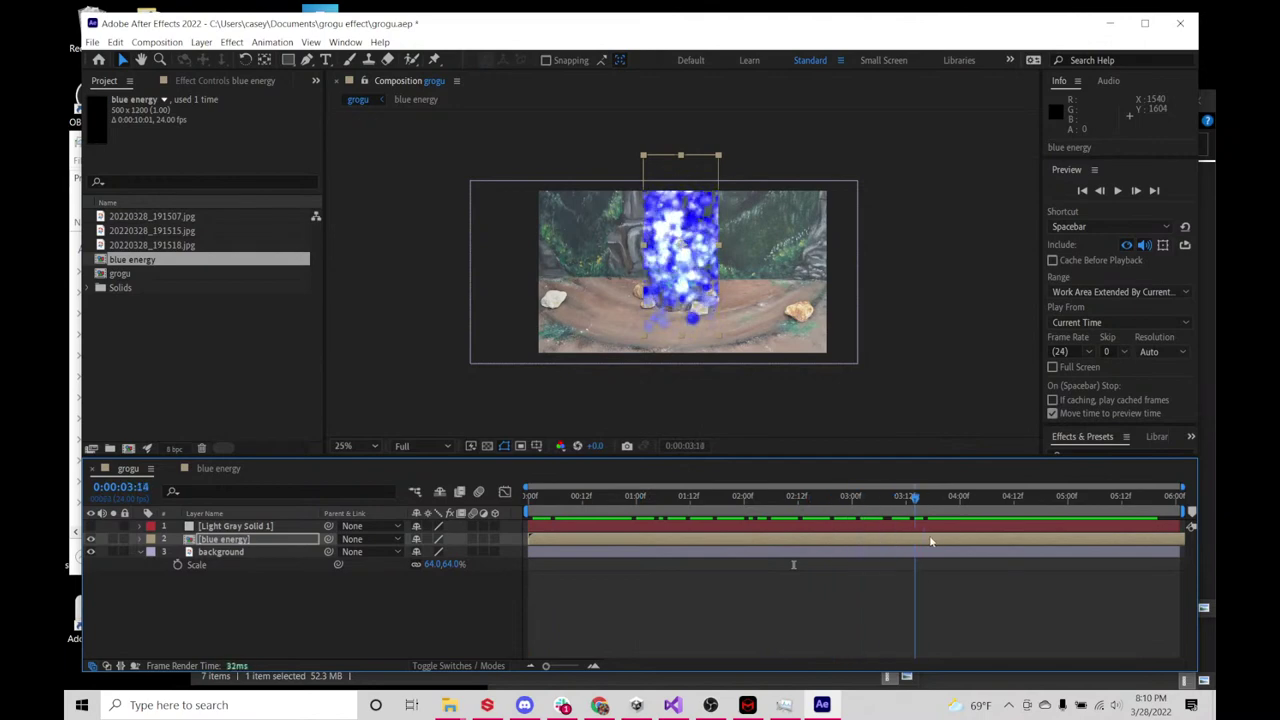
pyautogui.moveTo(1006, 548); pyautogui.dragTo(942, 530)
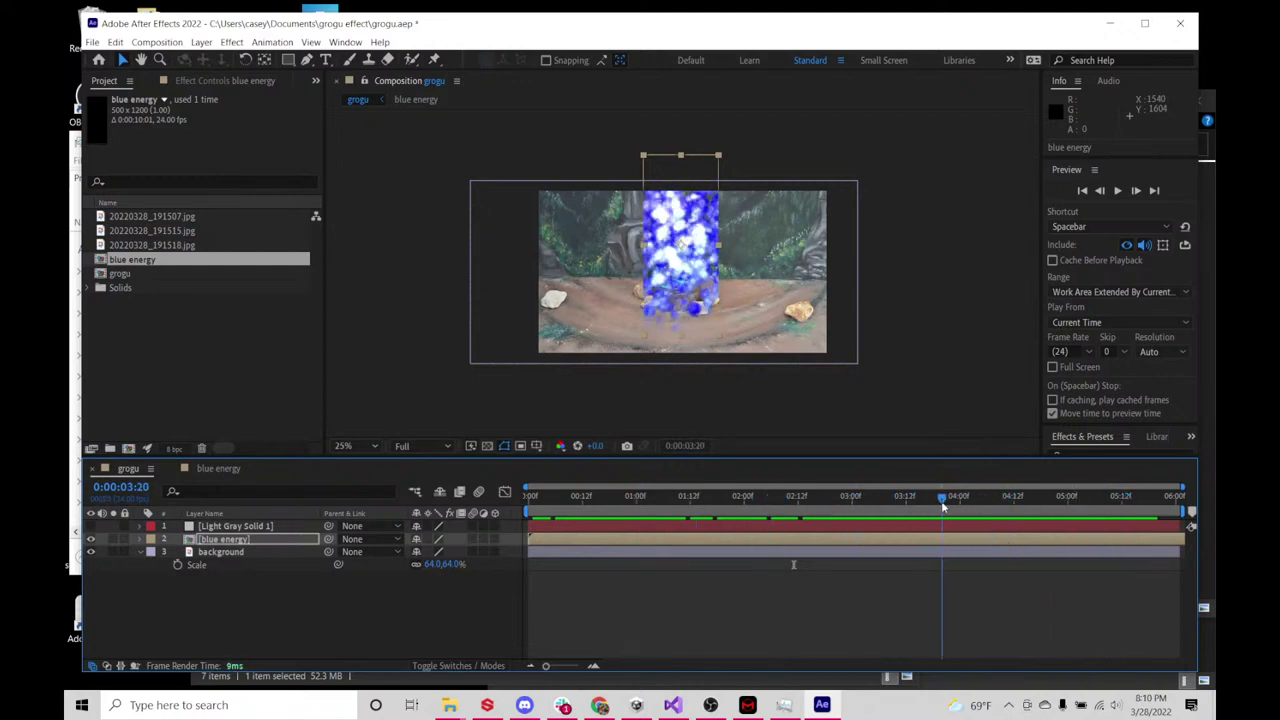
pyautogui.scroll(4, 684, 249)
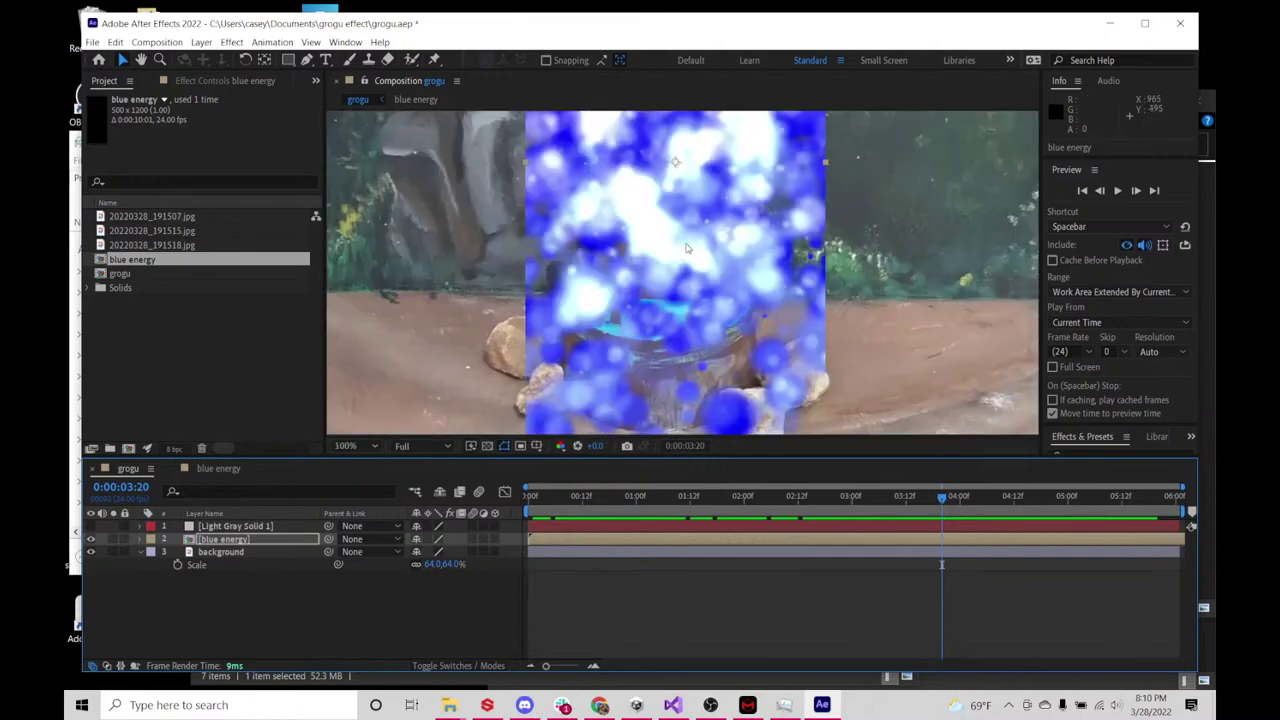
# - Open the blue energy composition and launch the Designer of its Particular effect
pyautogui.scroll(-2, 686, 248)
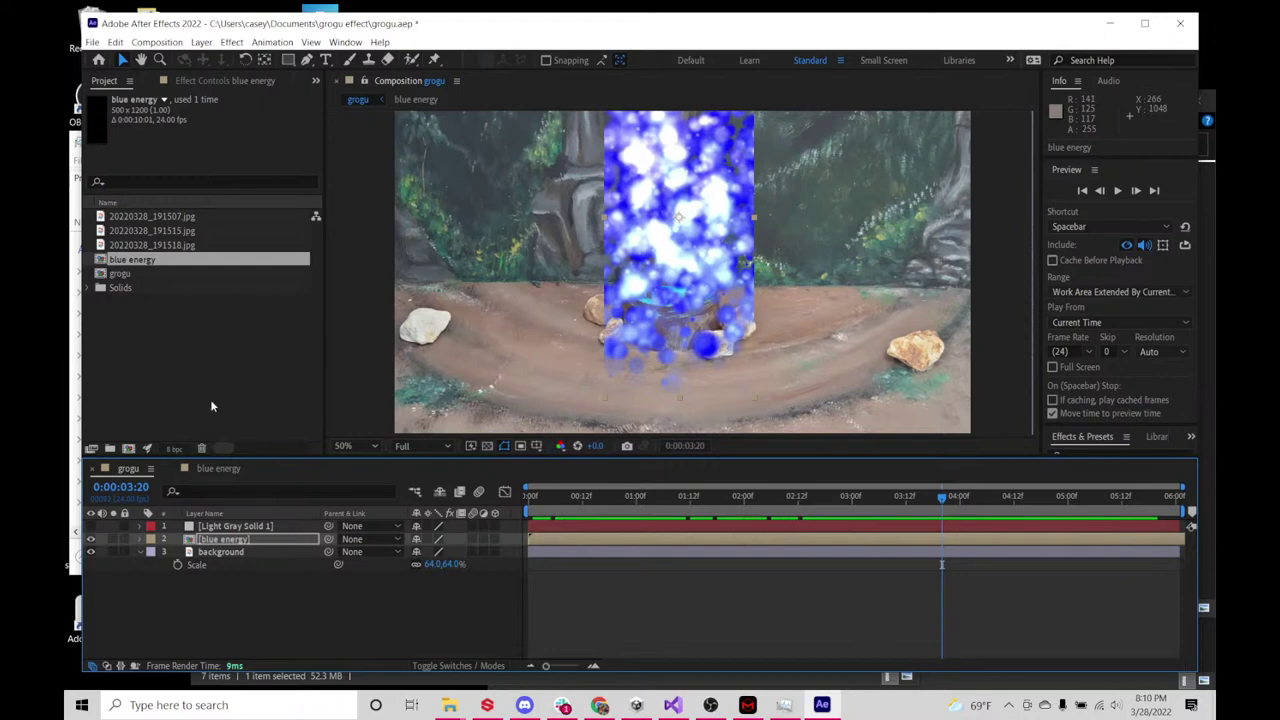
pyautogui.doubleClick(203, 539)
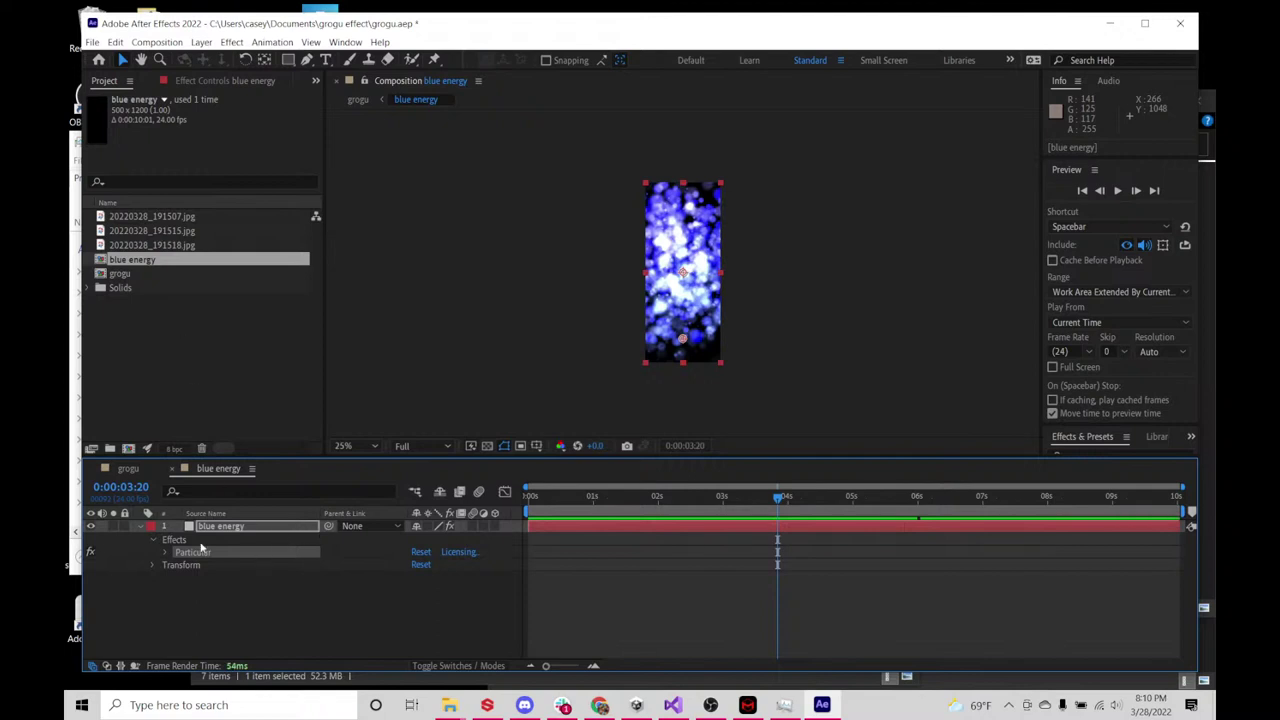
pyautogui.doubleClick(181, 558)
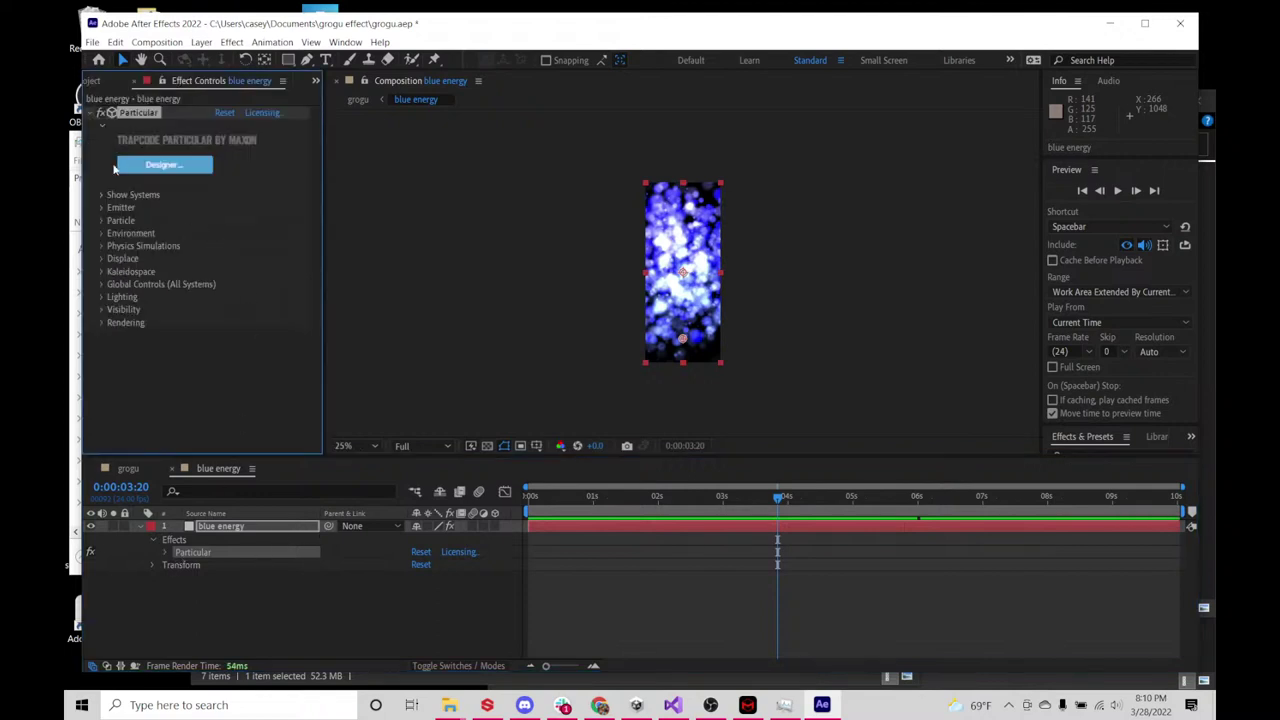
pyautogui.click(150, 165)
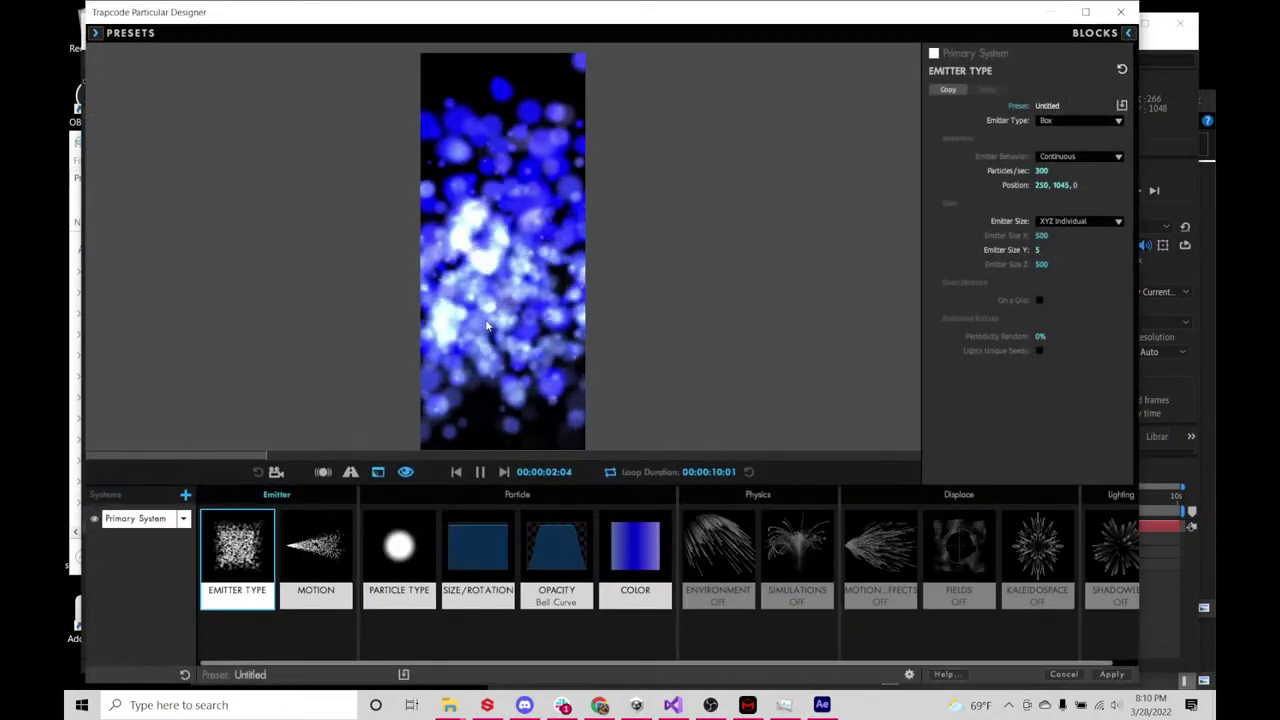
# - Reduce the size of the primary system's particles to 10
pyautogui.click(399, 550)
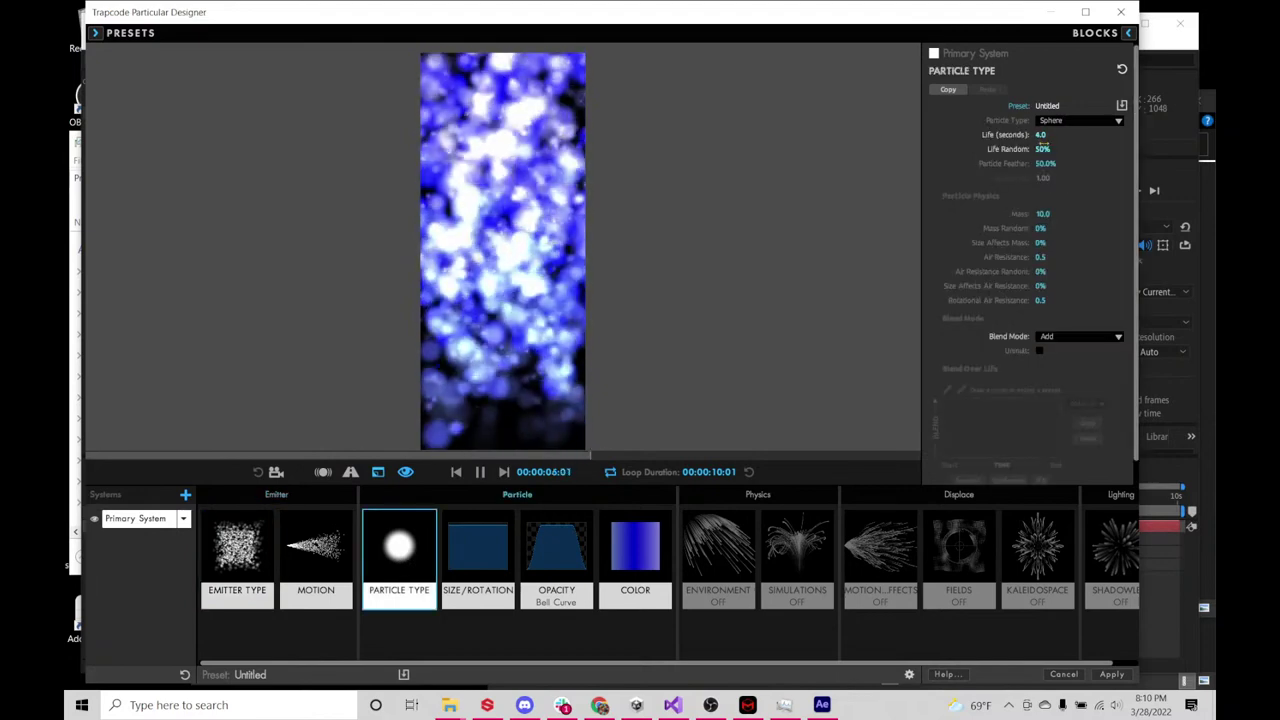
pyautogui.click(470, 572)
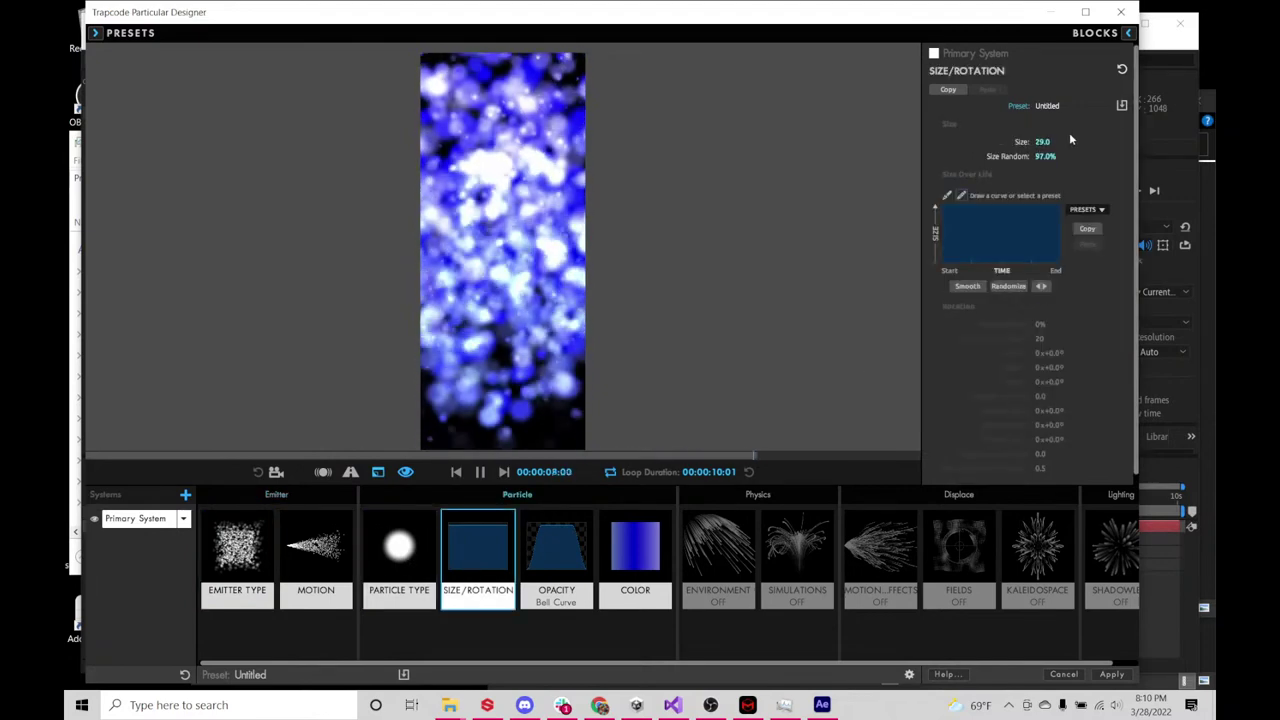
pyautogui.moveTo(1042, 141); pyautogui.dragTo(993, 141)
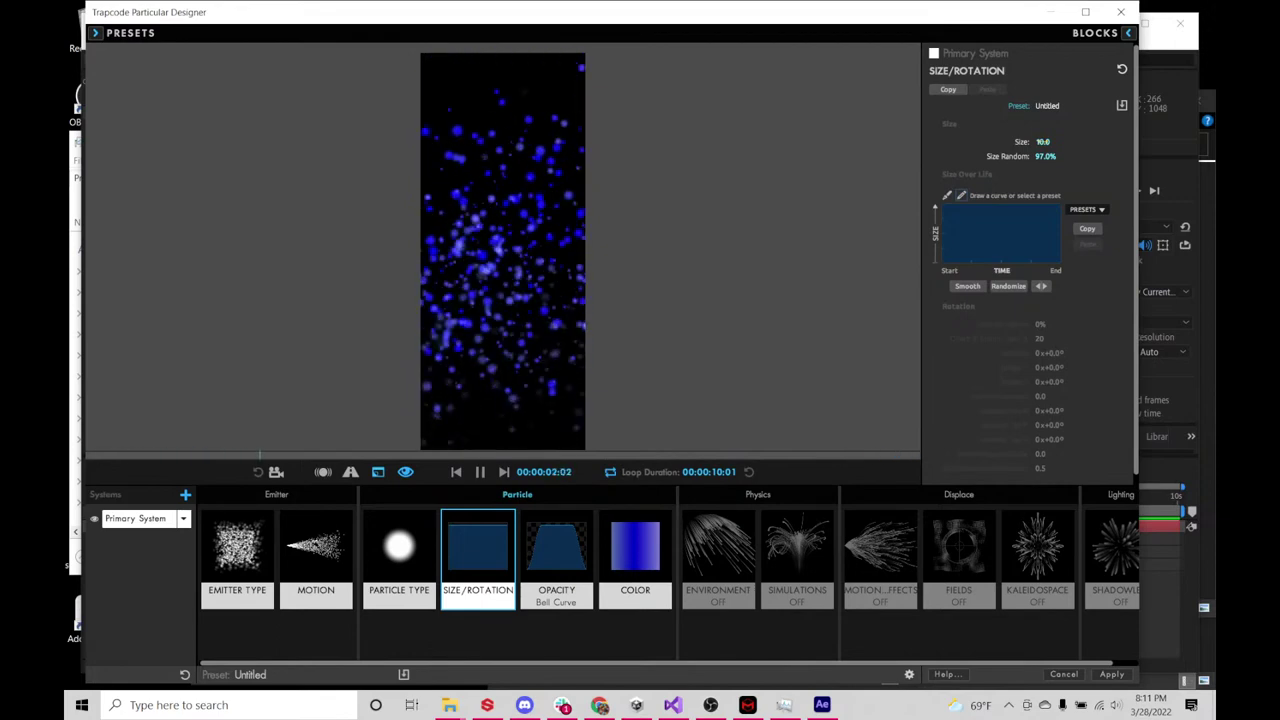
# - Raise the emitter's rate through 1500 and 2000 to 3000 particles per second and apply the Designer changes
pyautogui.click(250, 555)
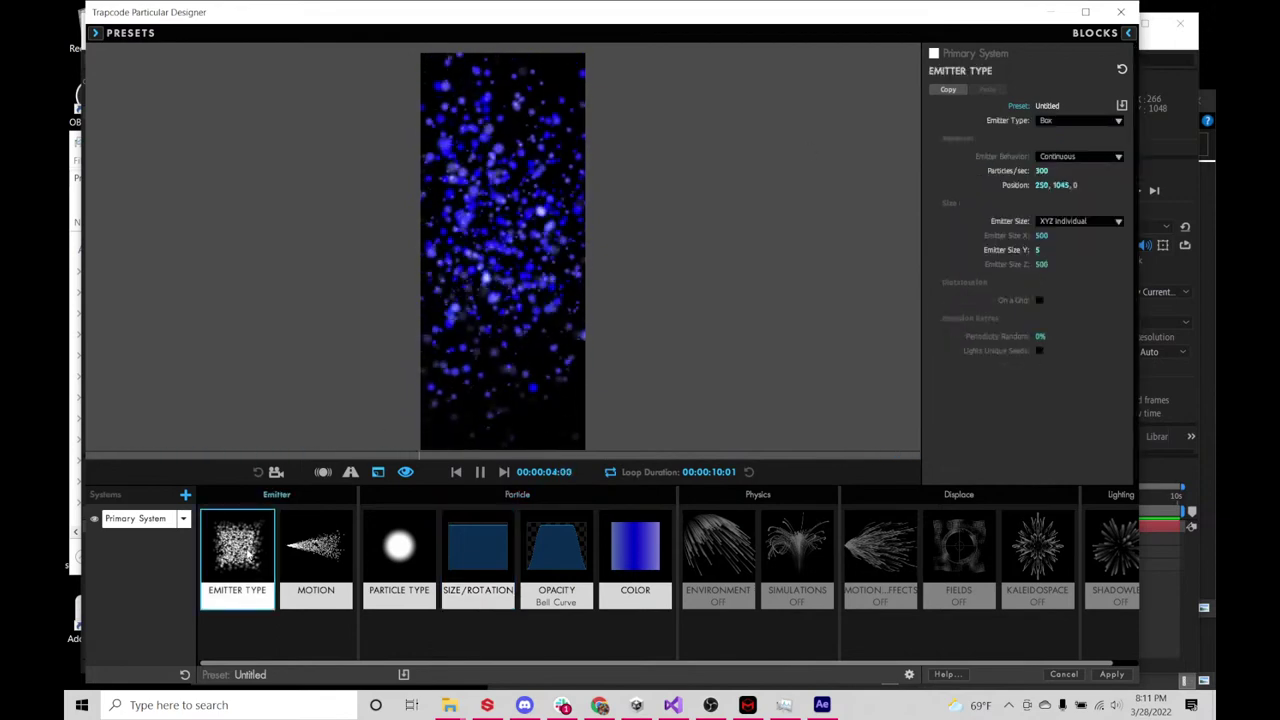
pyautogui.click(1041, 171)
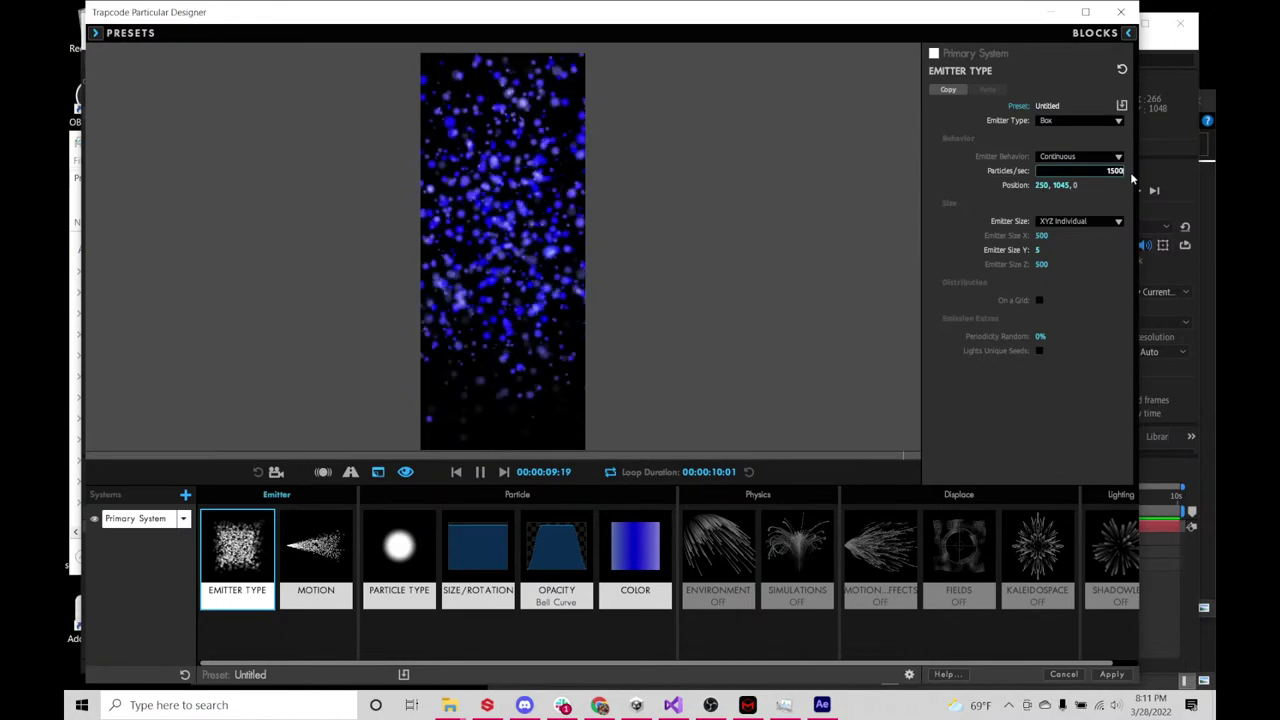
pyautogui.press('Return')
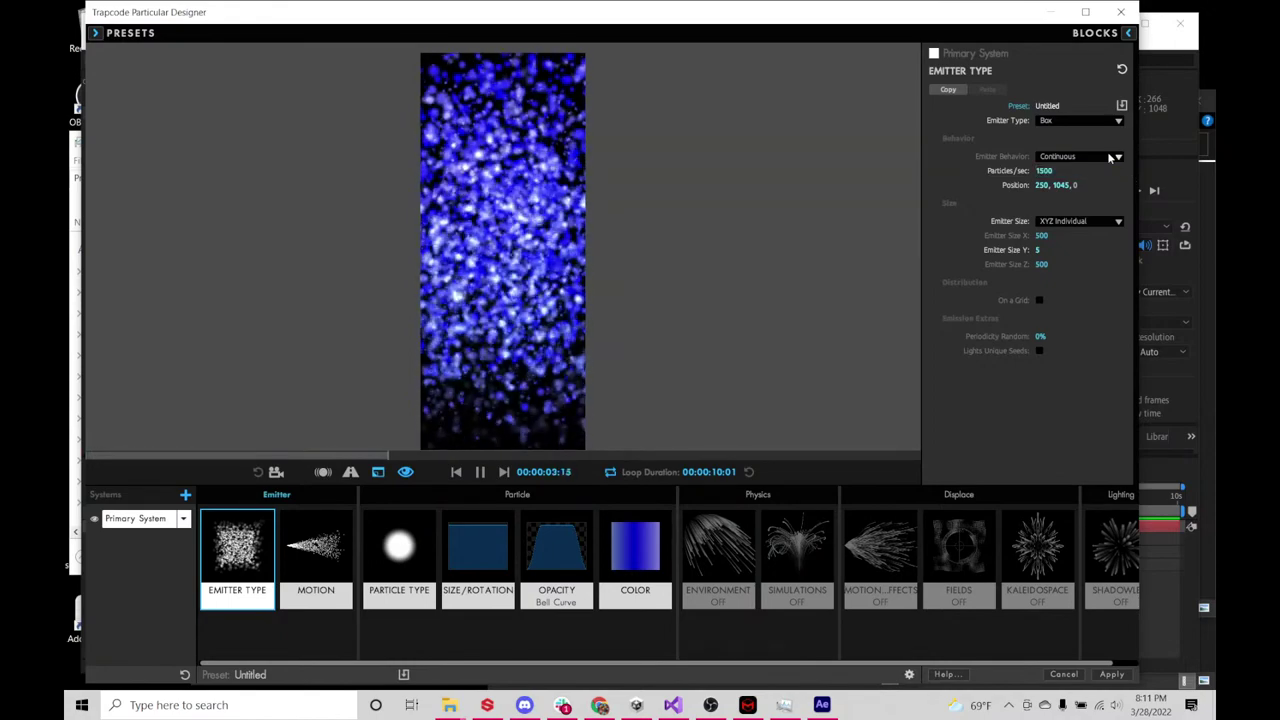
pyautogui.click(1044, 171)
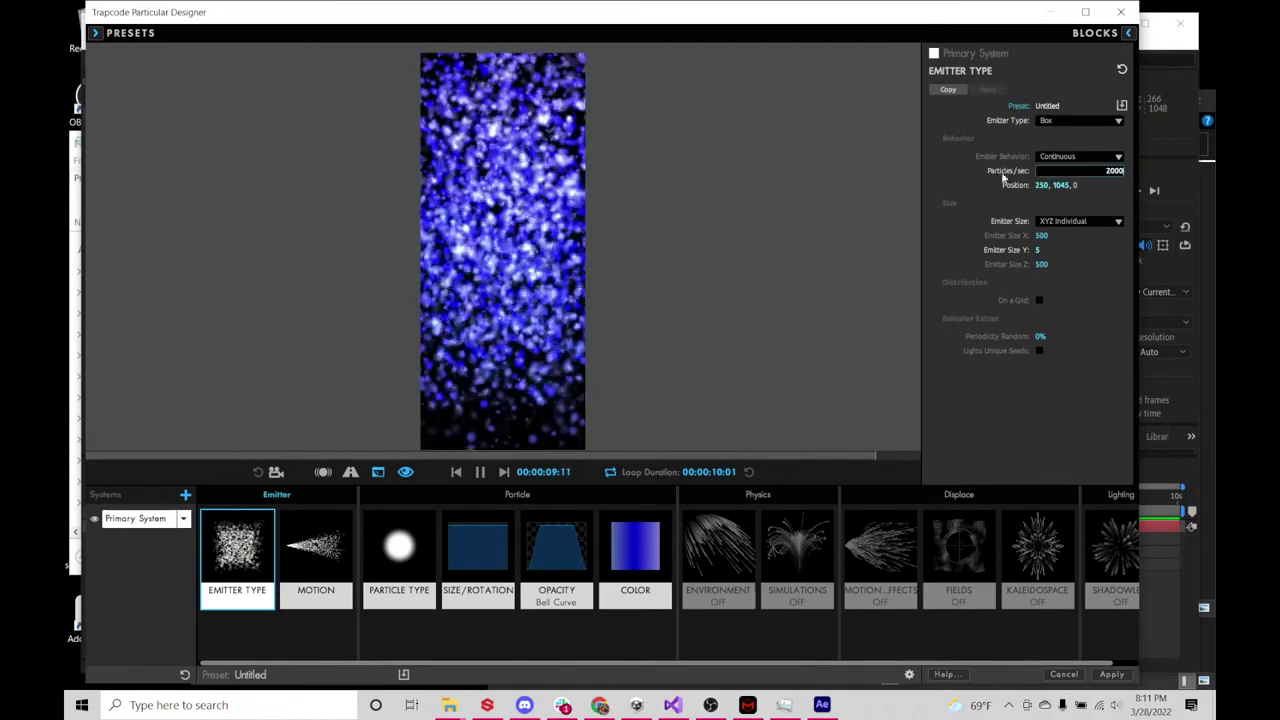
pyautogui.press('Return')
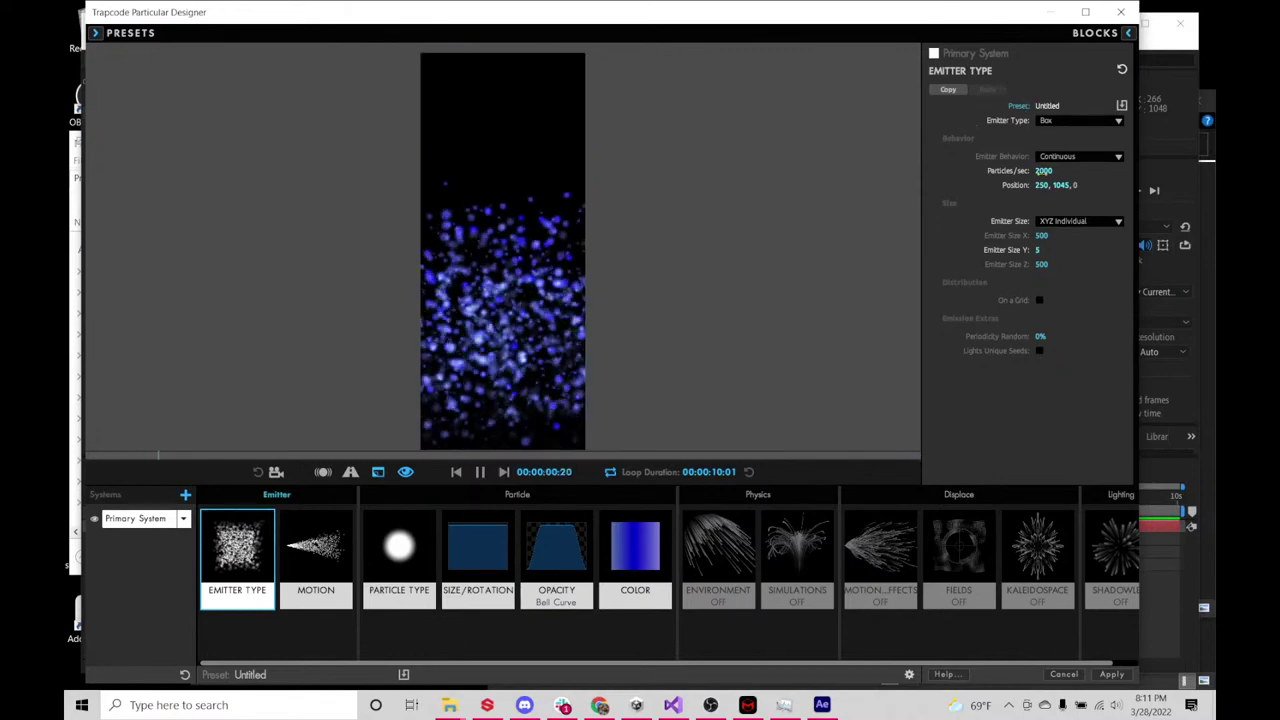
pyautogui.click(1051, 167)
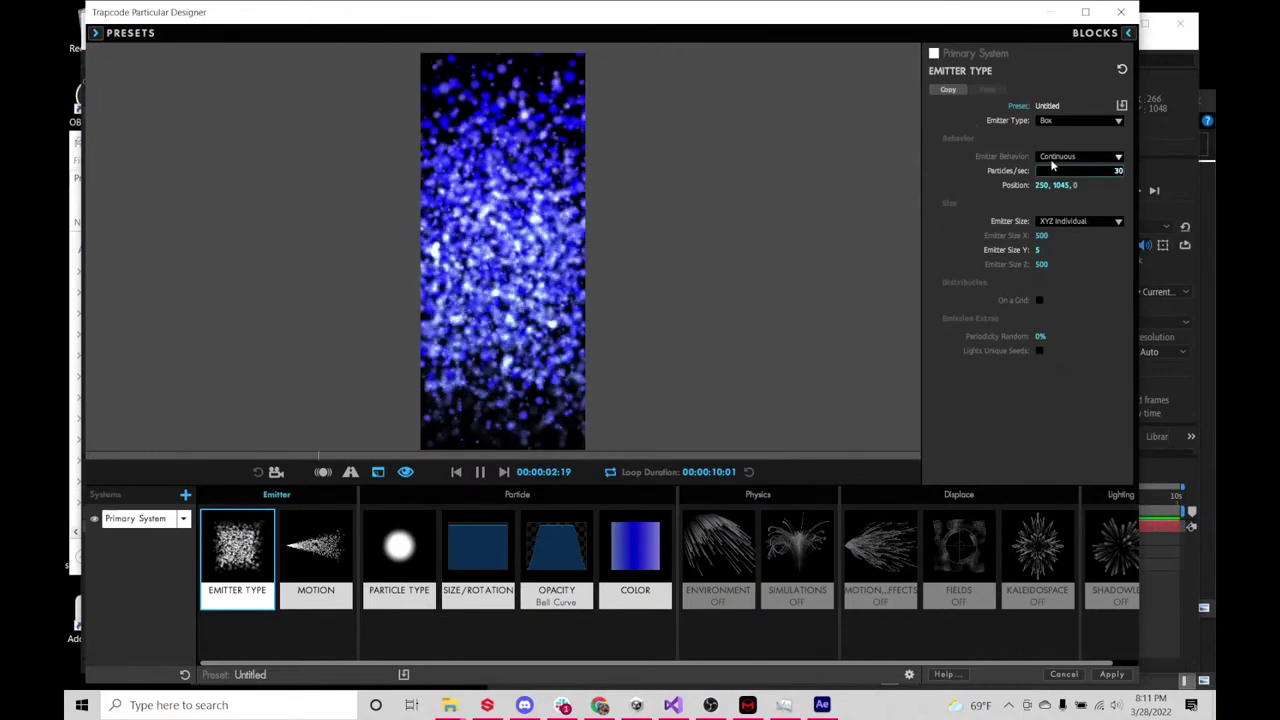
pyautogui.write('3000')
pyautogui.press('Return')
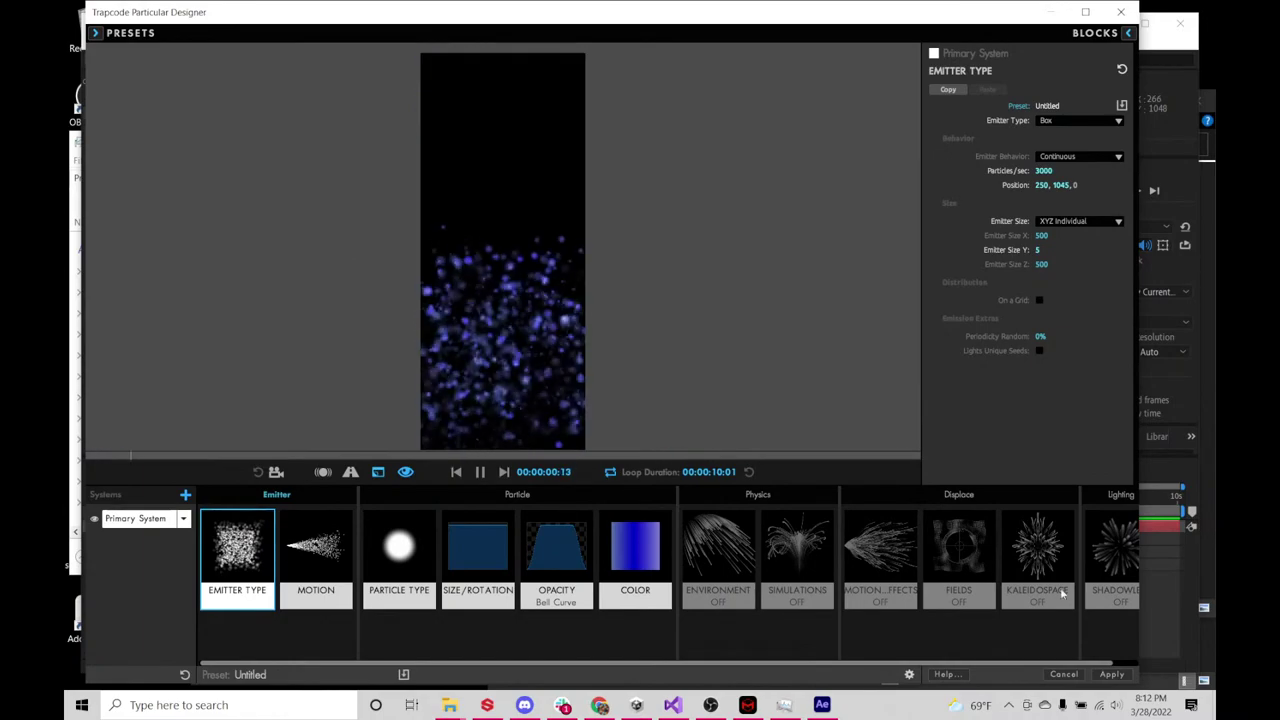
pyautogui.click(1110, 674)
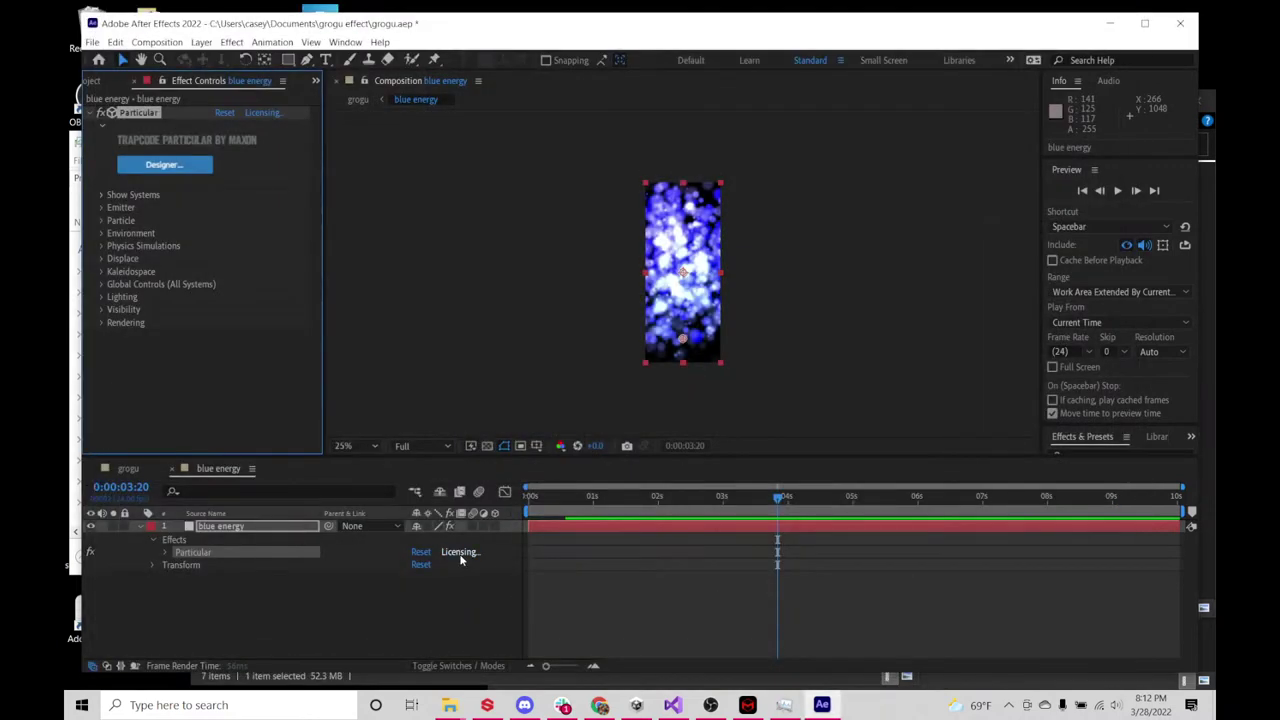
# - Preview the updated particle animation in the blue energy composition and save the project
pyautogui.moveTo(597, 495); pyautogui.dragTo(931, 497)
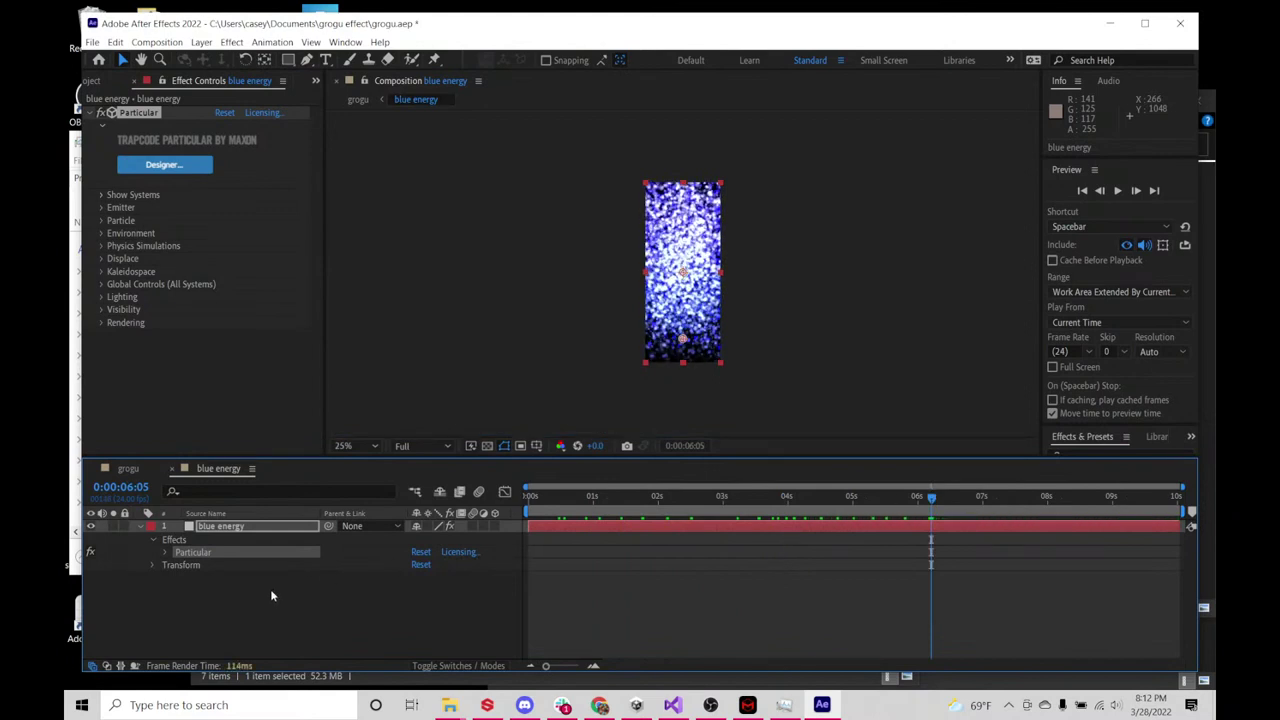
pyautogui.press('space')
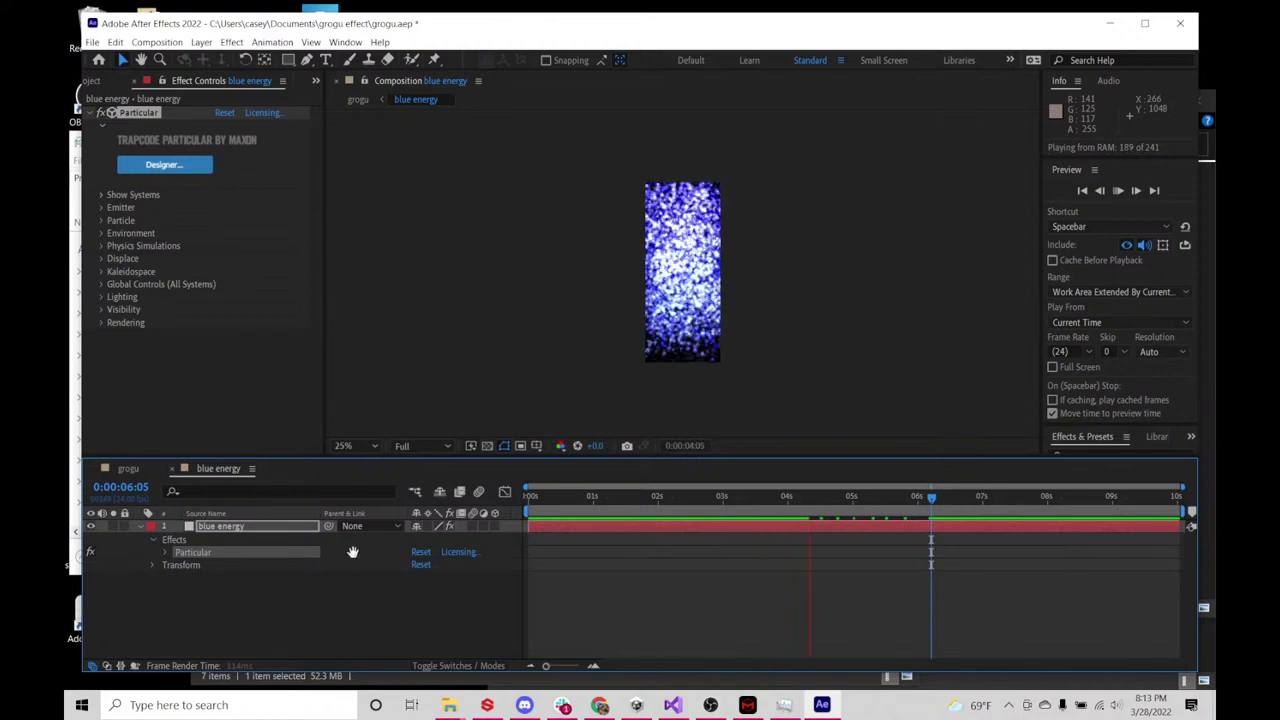
pyautogui.press('space')
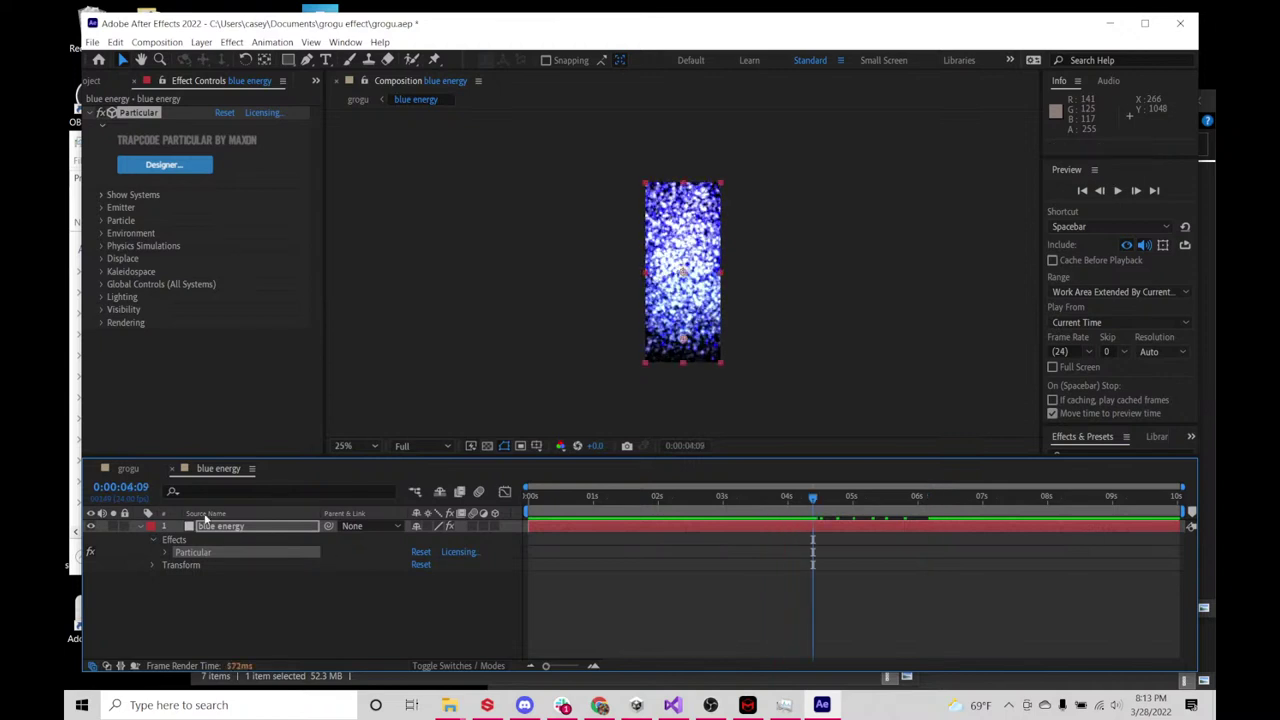
pyautogui.hotkey('ctrl', 's')
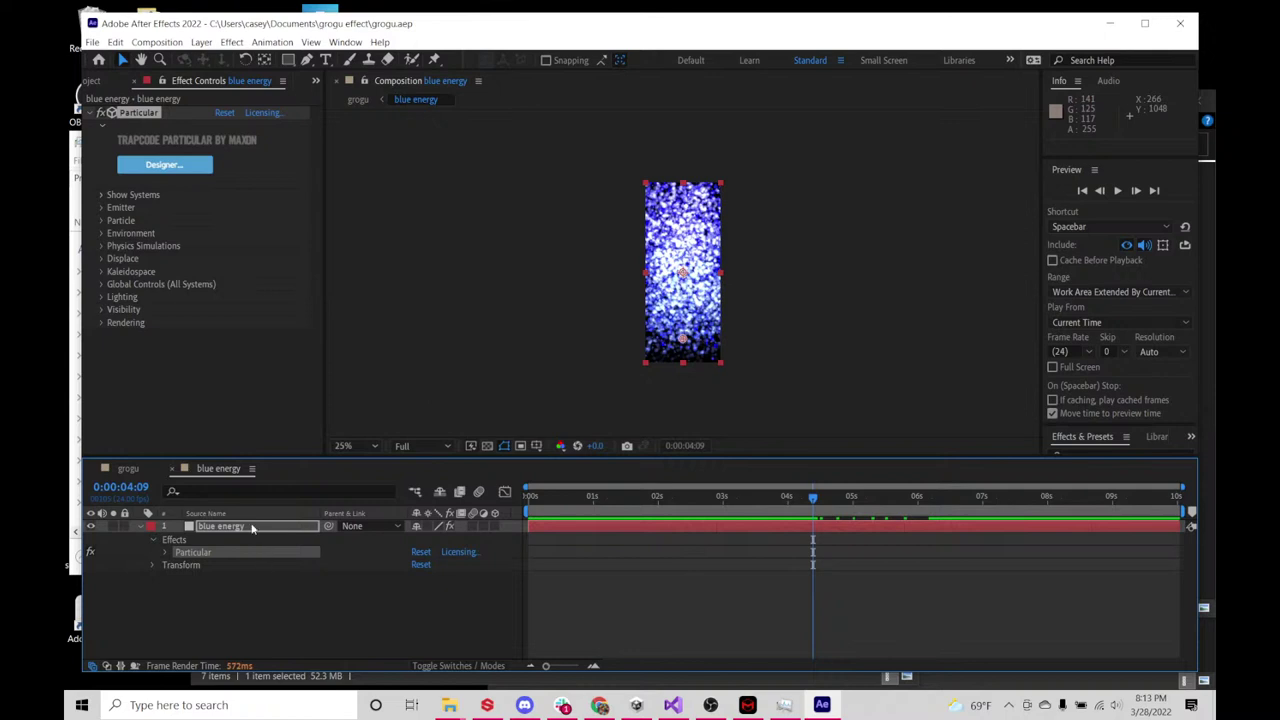
# - Add the blue energy composition to the render queue
pyautogui.click(254, 594)
pyautogui.click(236, 527)
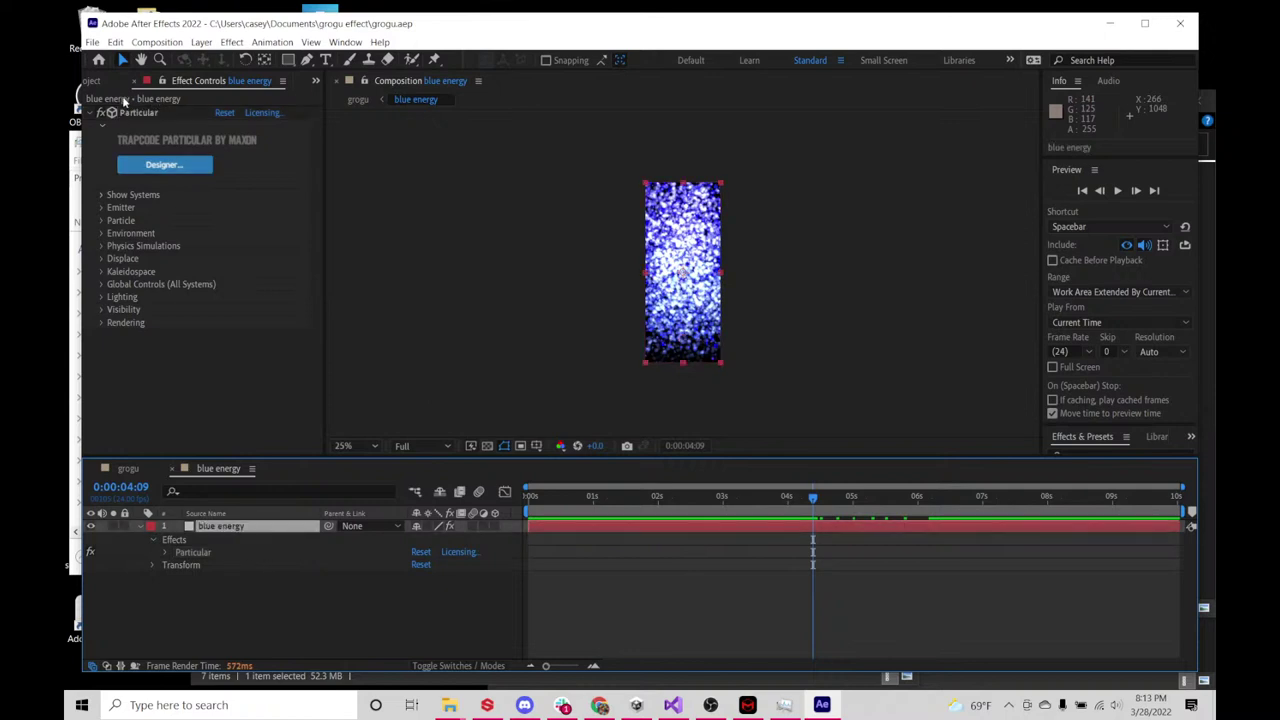
pyautogui.click(95, 80)
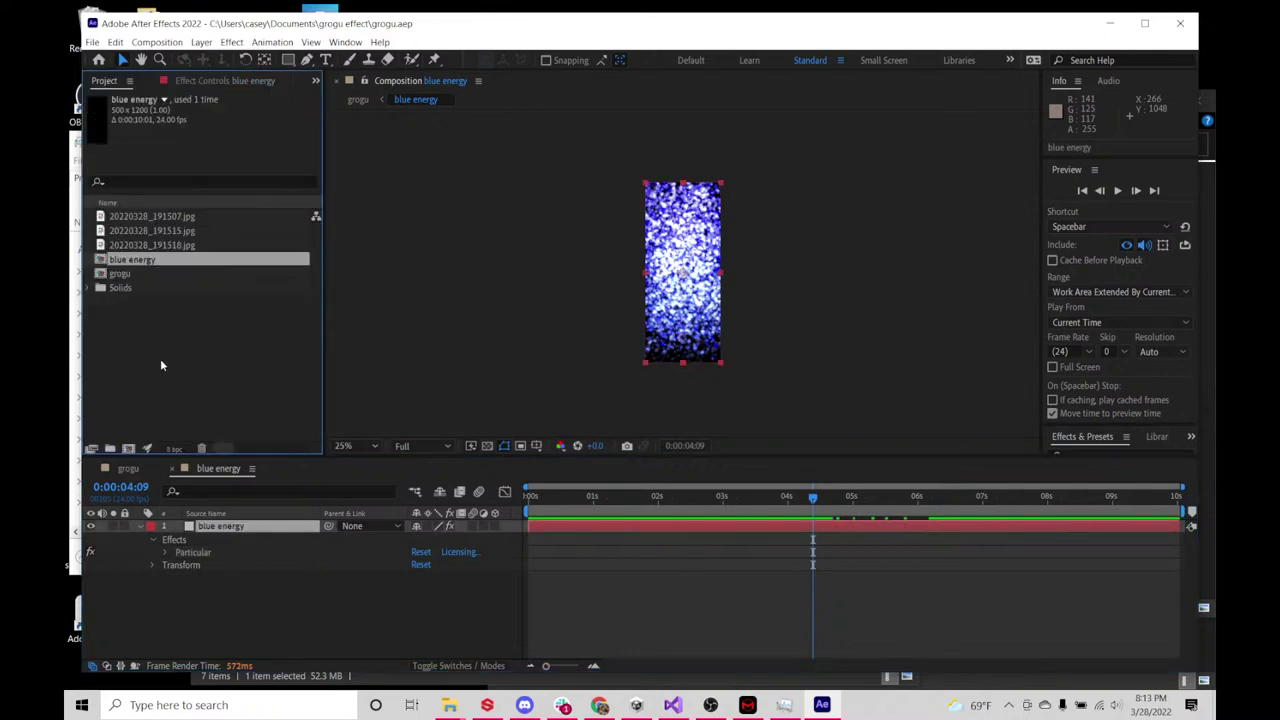
pyautogui.click(157, 42)
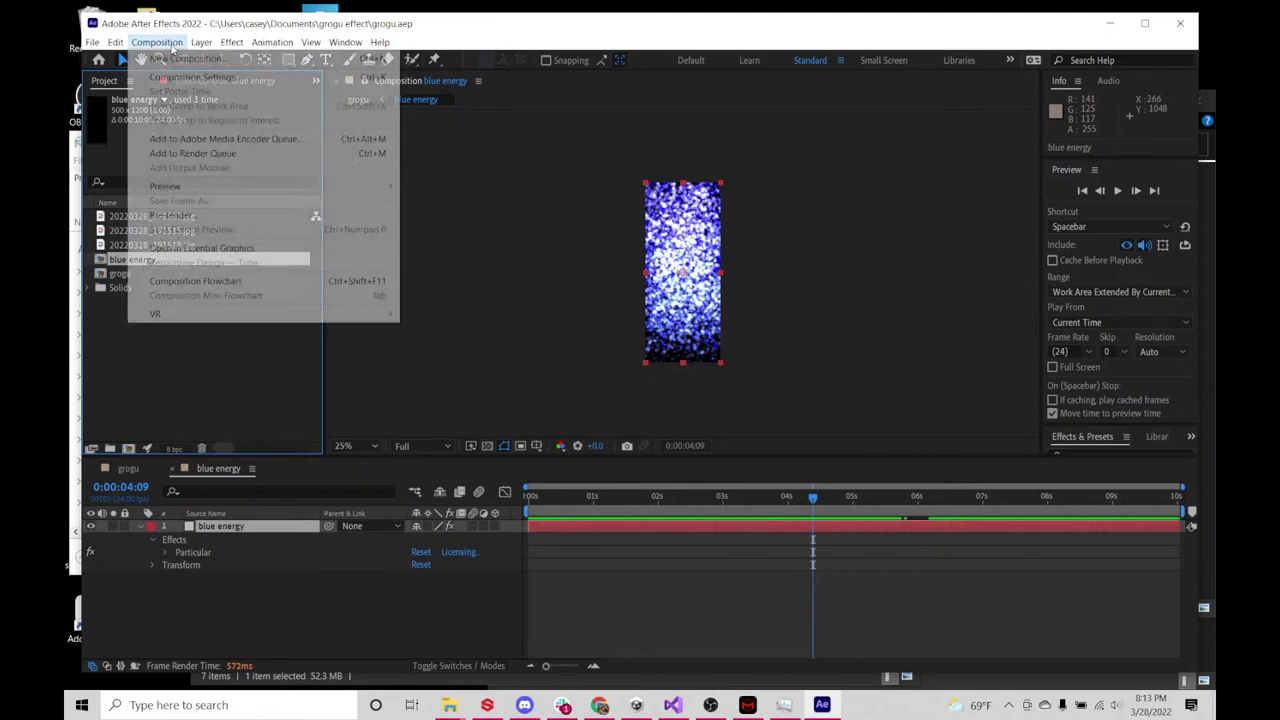
pyautogui.click(218, 155)
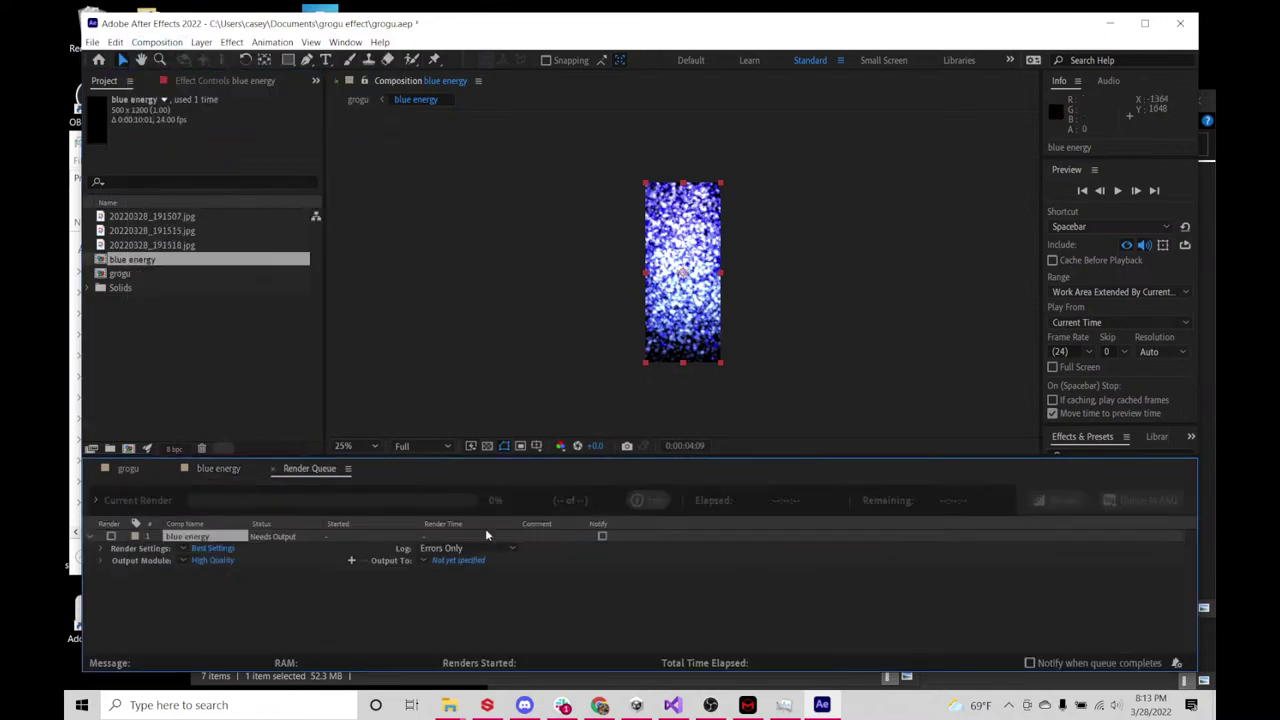
pyautogui.click(213, 560)
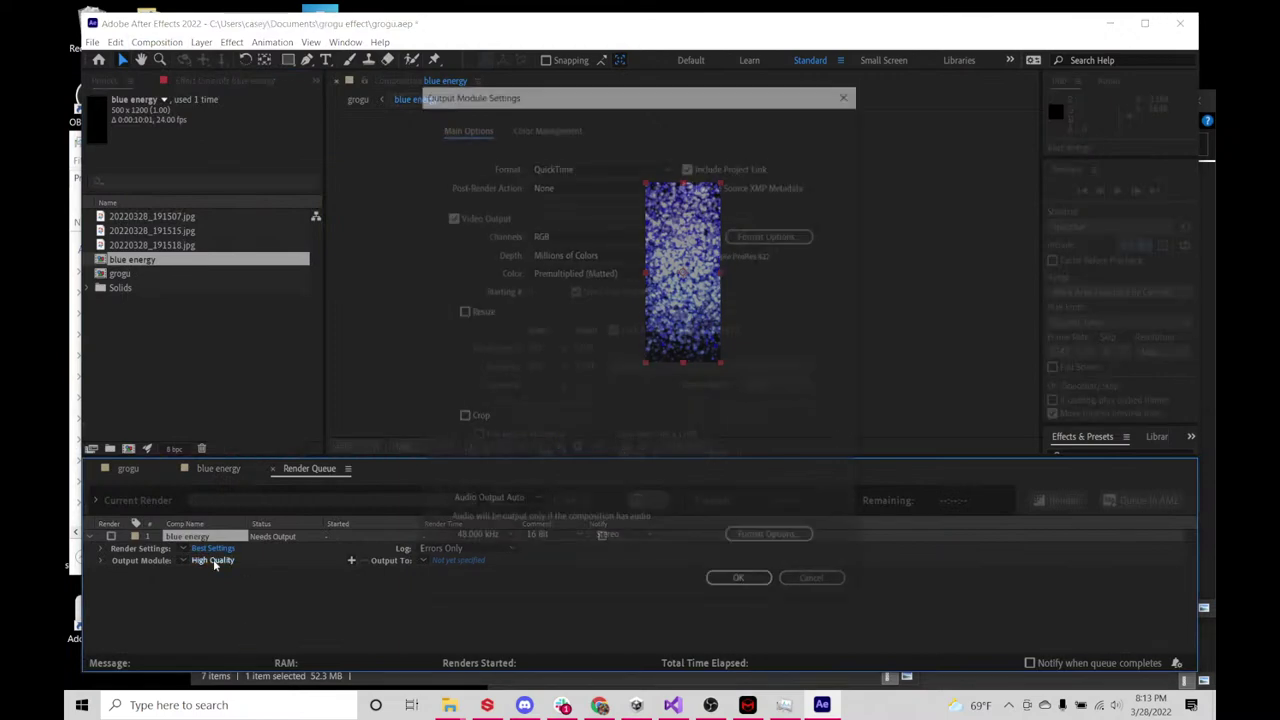
pyautogui.click(815, 584)
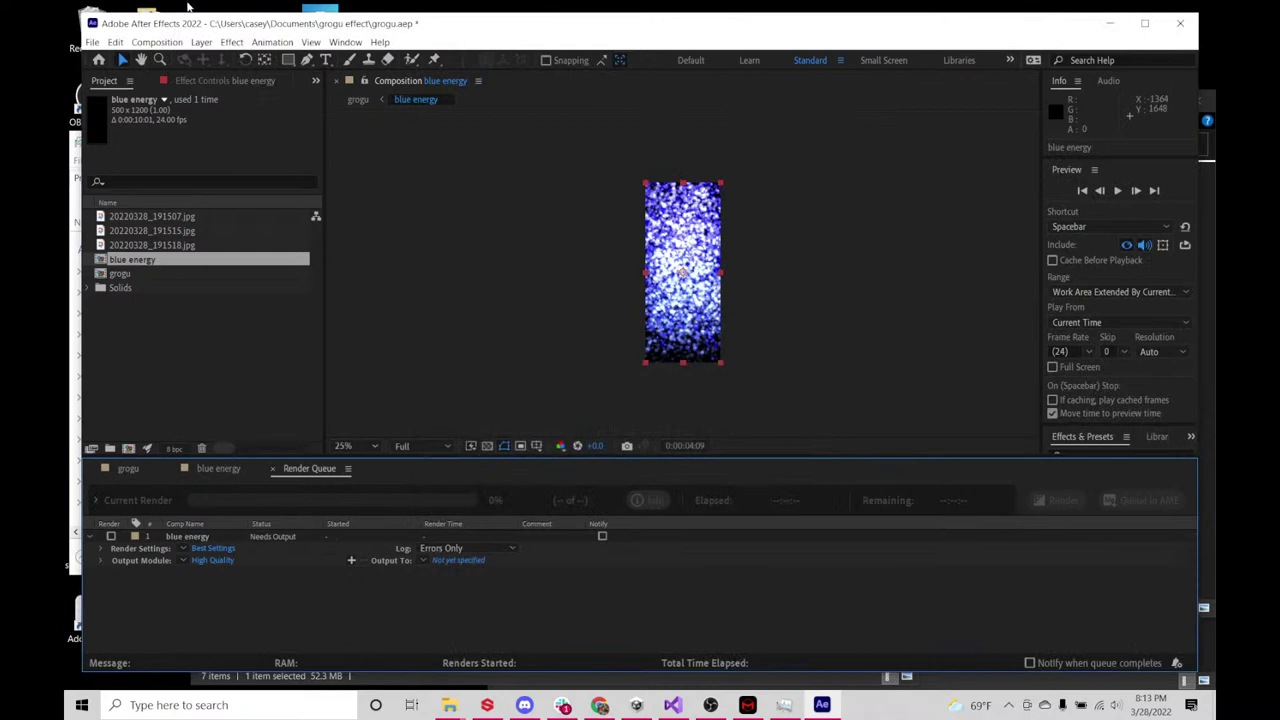
pyautogui.click(170, 42)
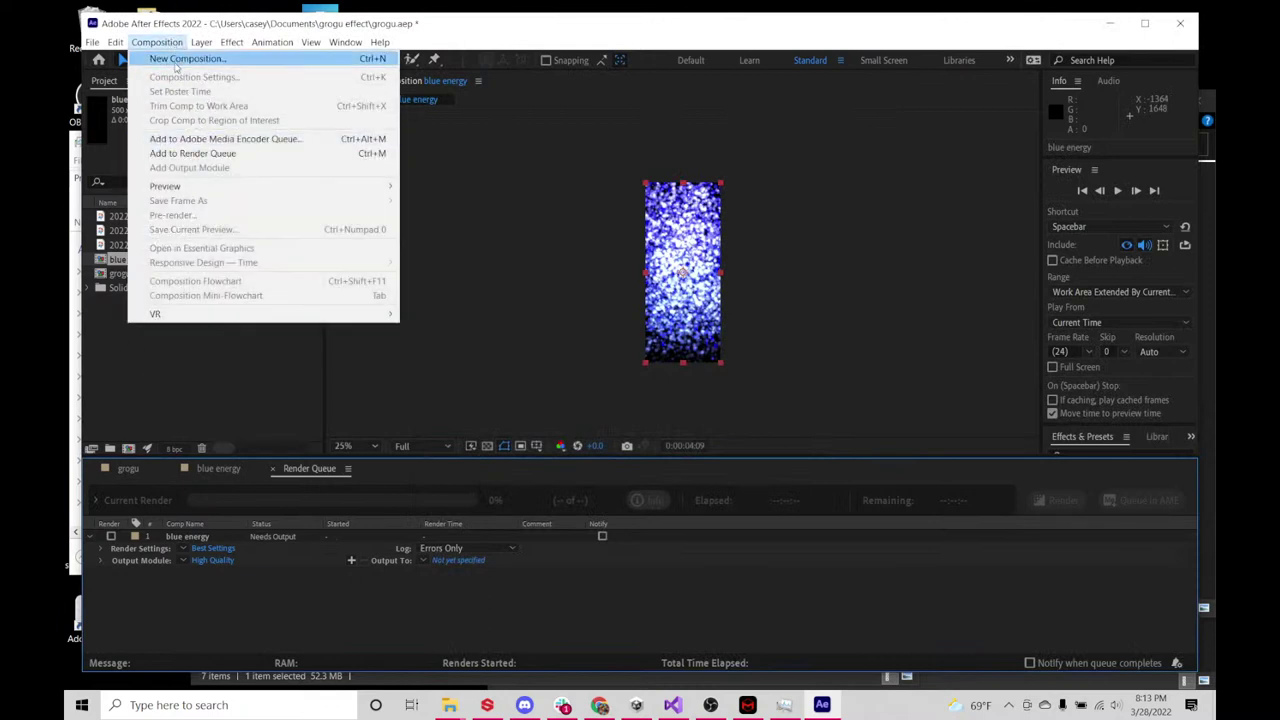
pyautogui.click(158, 43)
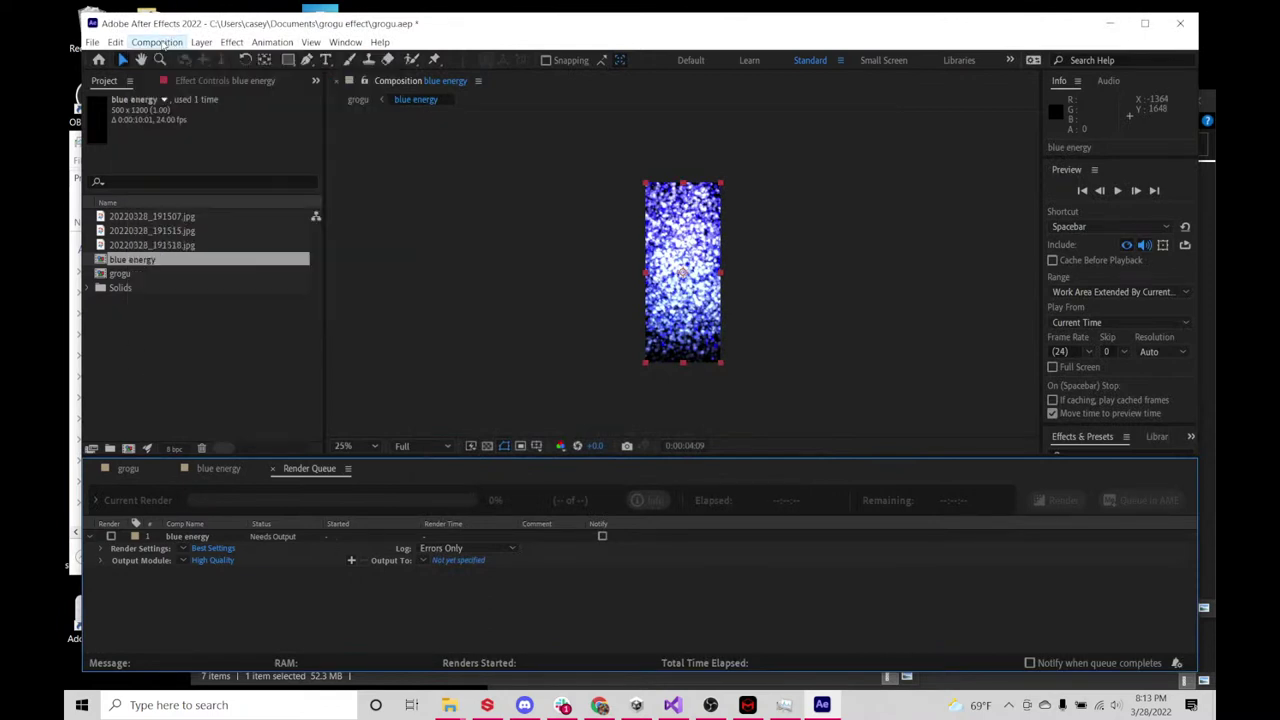
# - Set the blue energy render's output module to PNG Sequence with RGB + Alpha channels
pyautogui.click(218, 561)
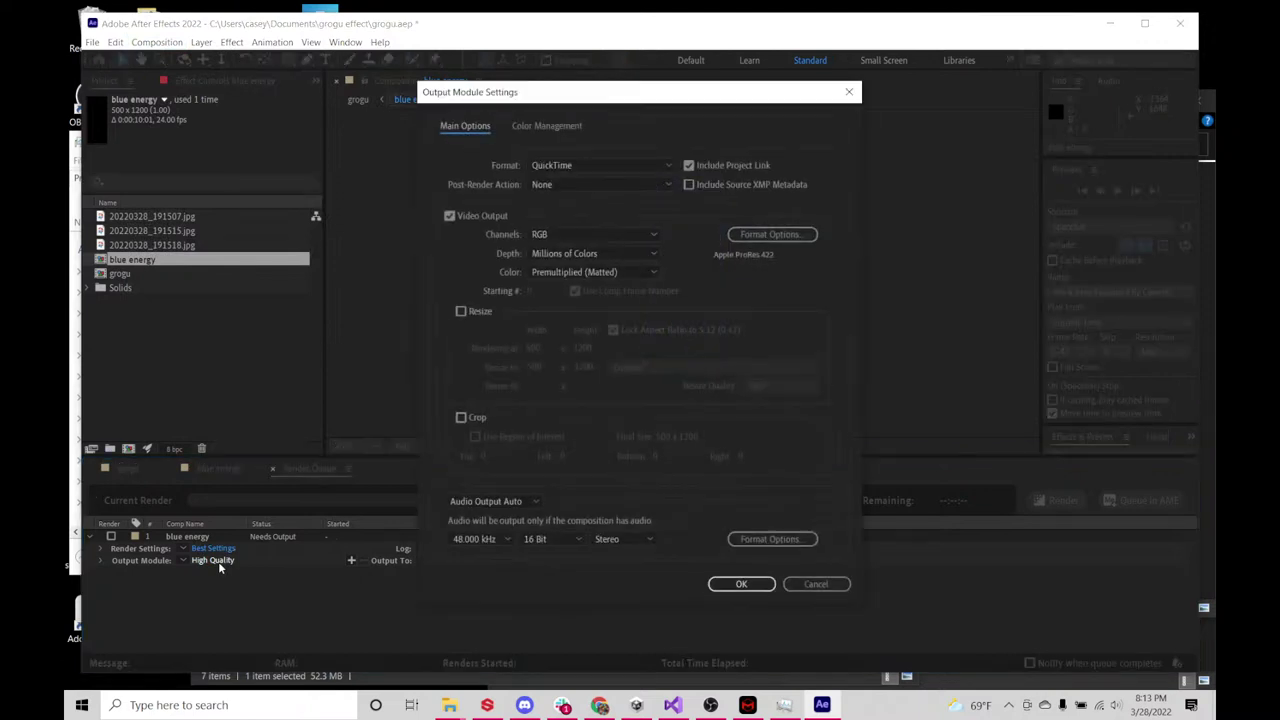
pyautogui.click(550, 164)
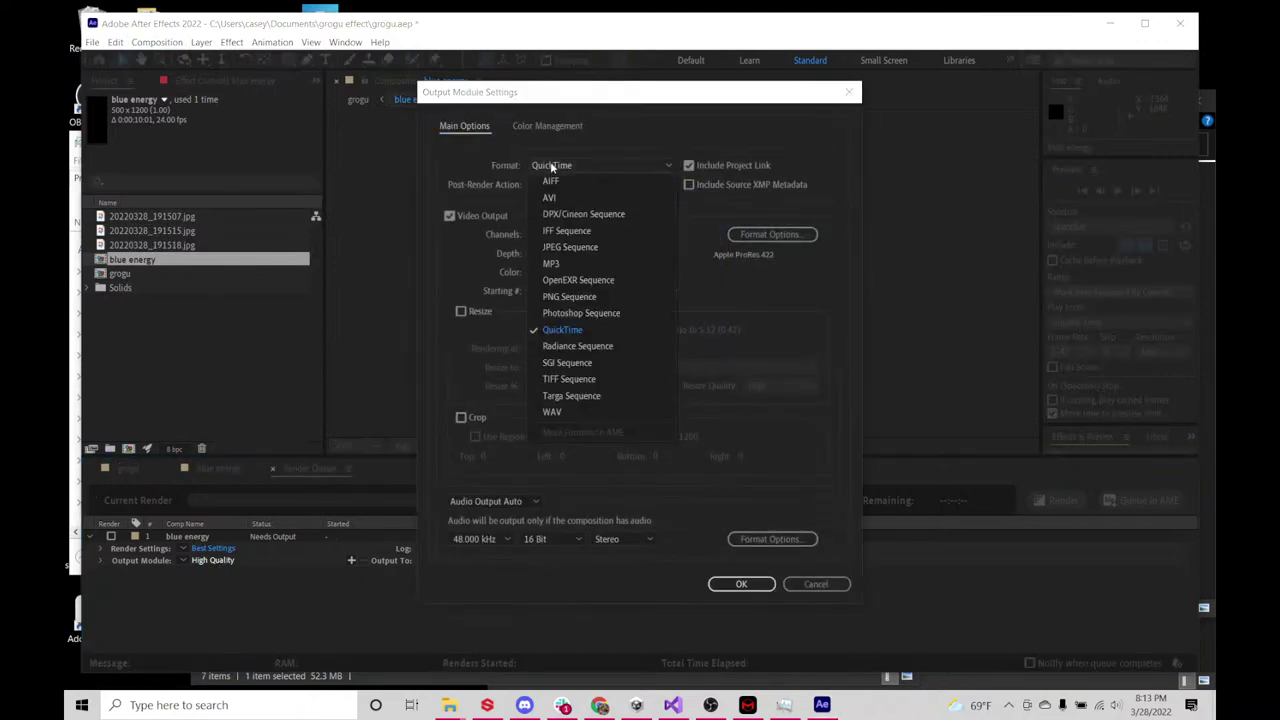
pyautogui.click(585, 301)
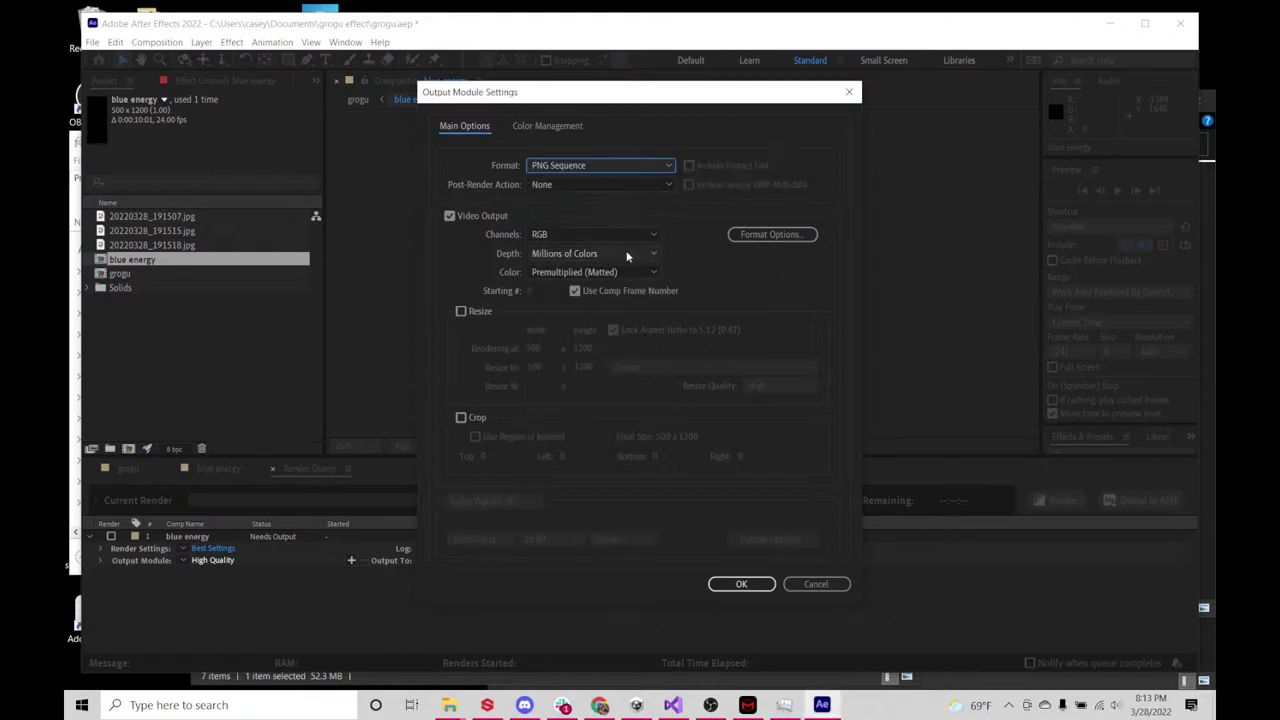
pyautogui.click(577, 239)
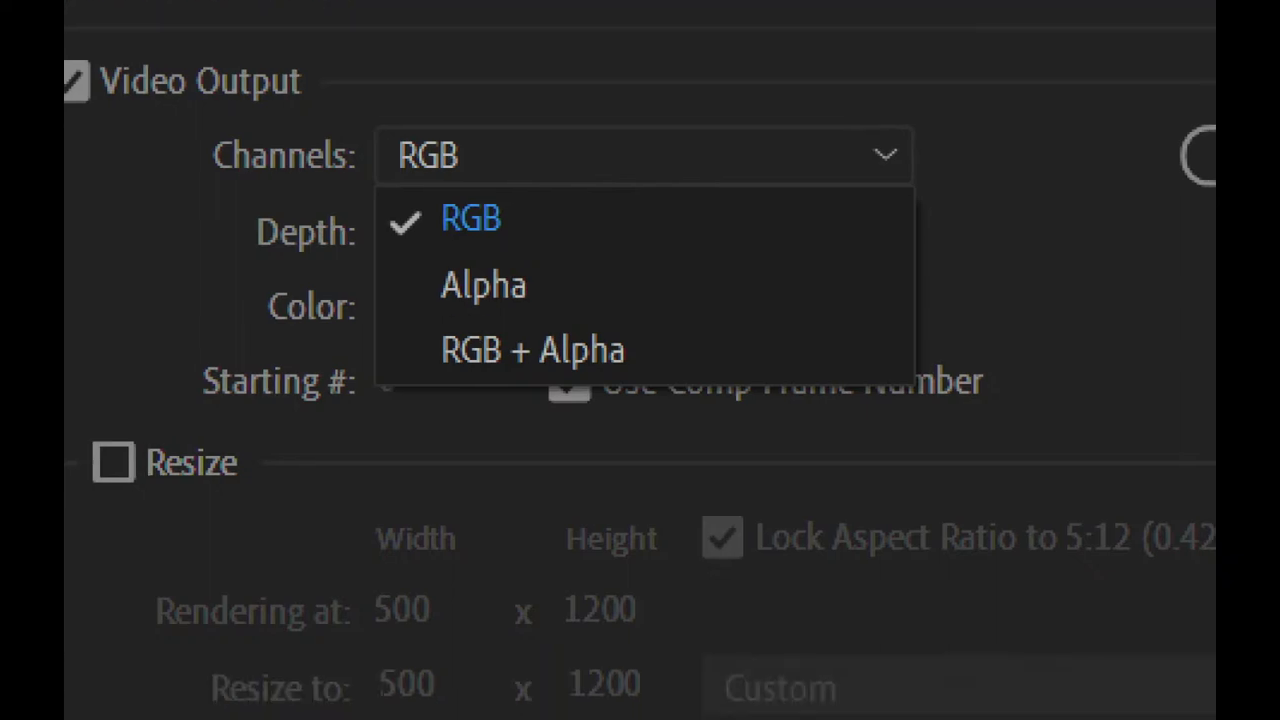
pyautogui.click(552, 251)
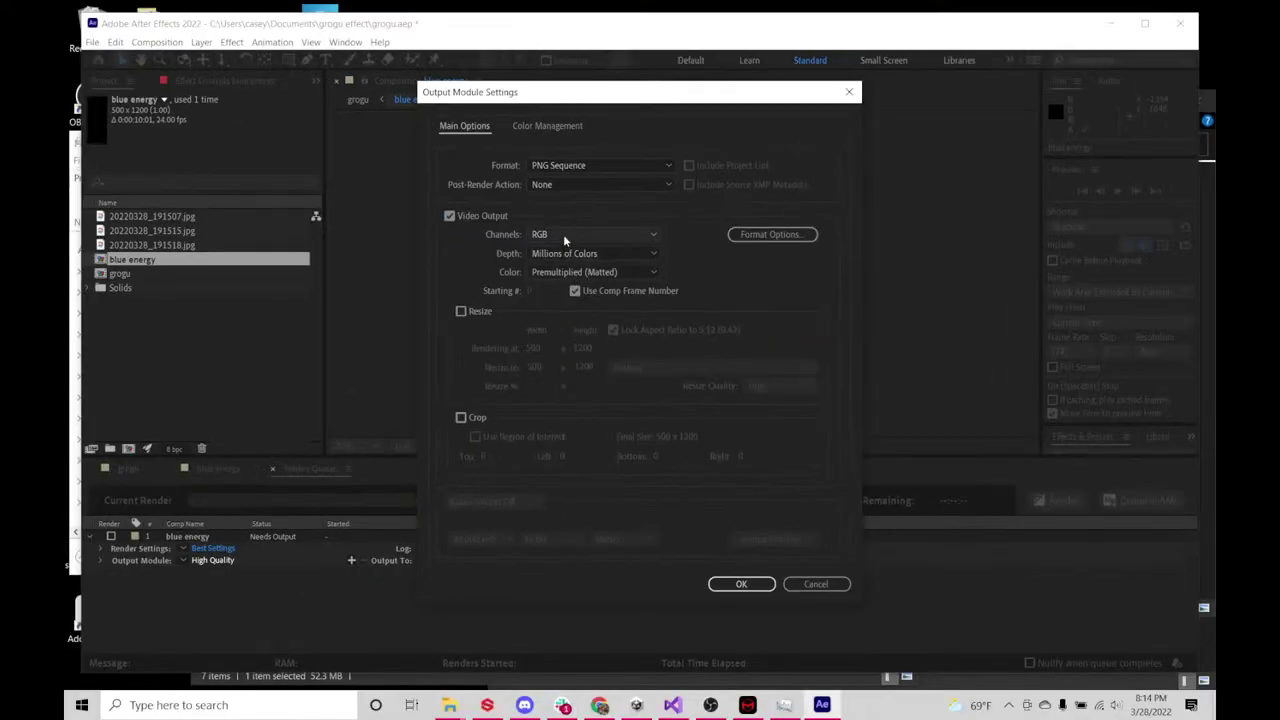
pyautogui.click(565, 236)
pyautogui.click(570, 283)
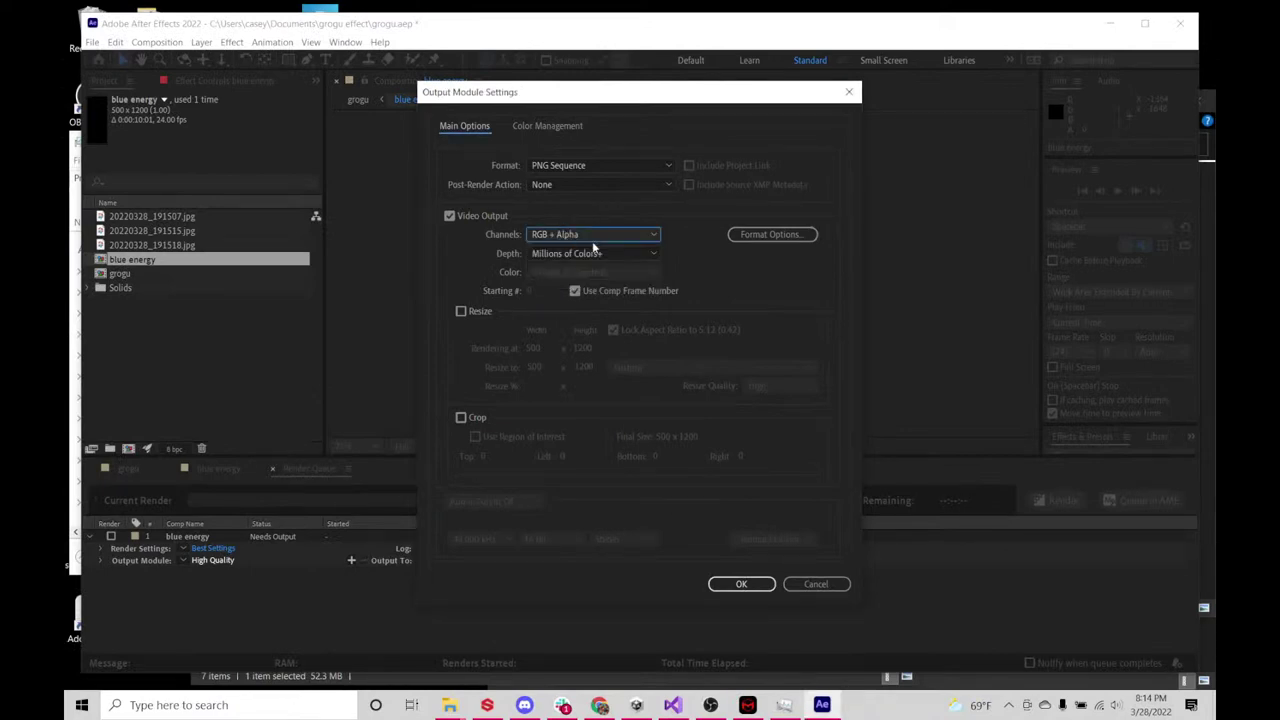
pyautogui.click(743, 587)
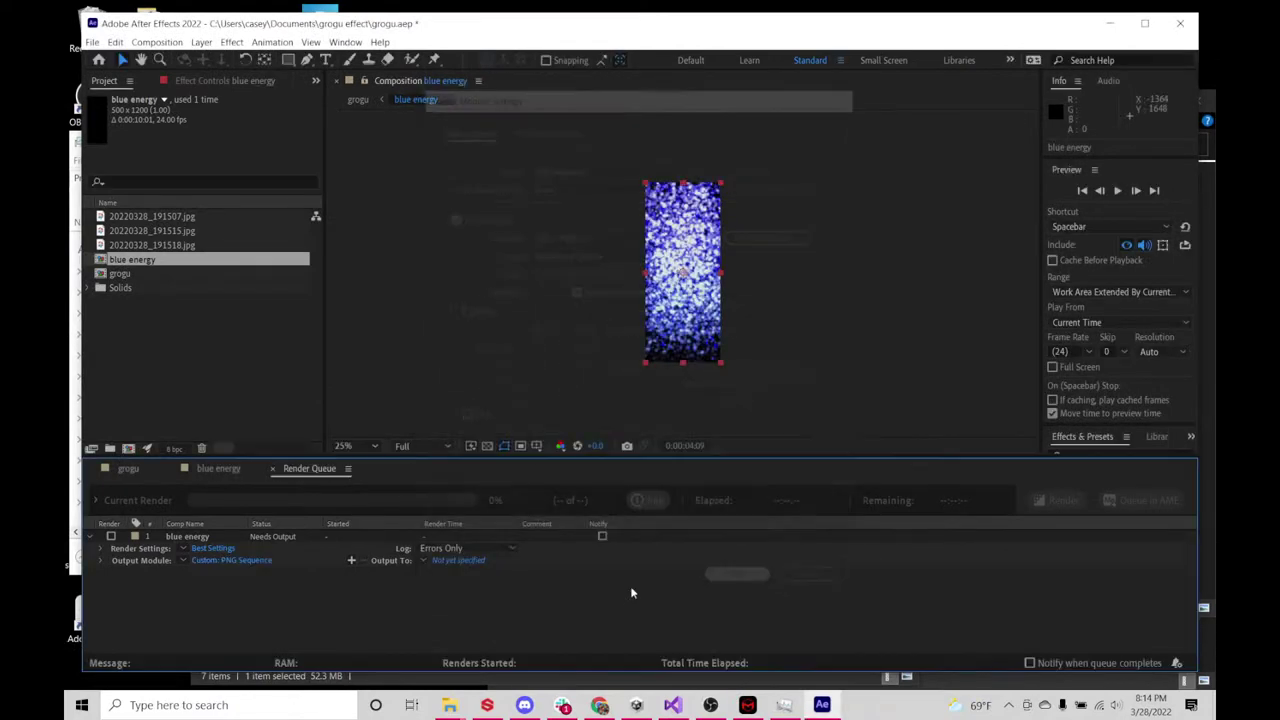
# - Save the blue energy output as a PNG sequence in a blue energy subfolder of the grogu effect folder and start the render
pyautogui.click(462, 560)
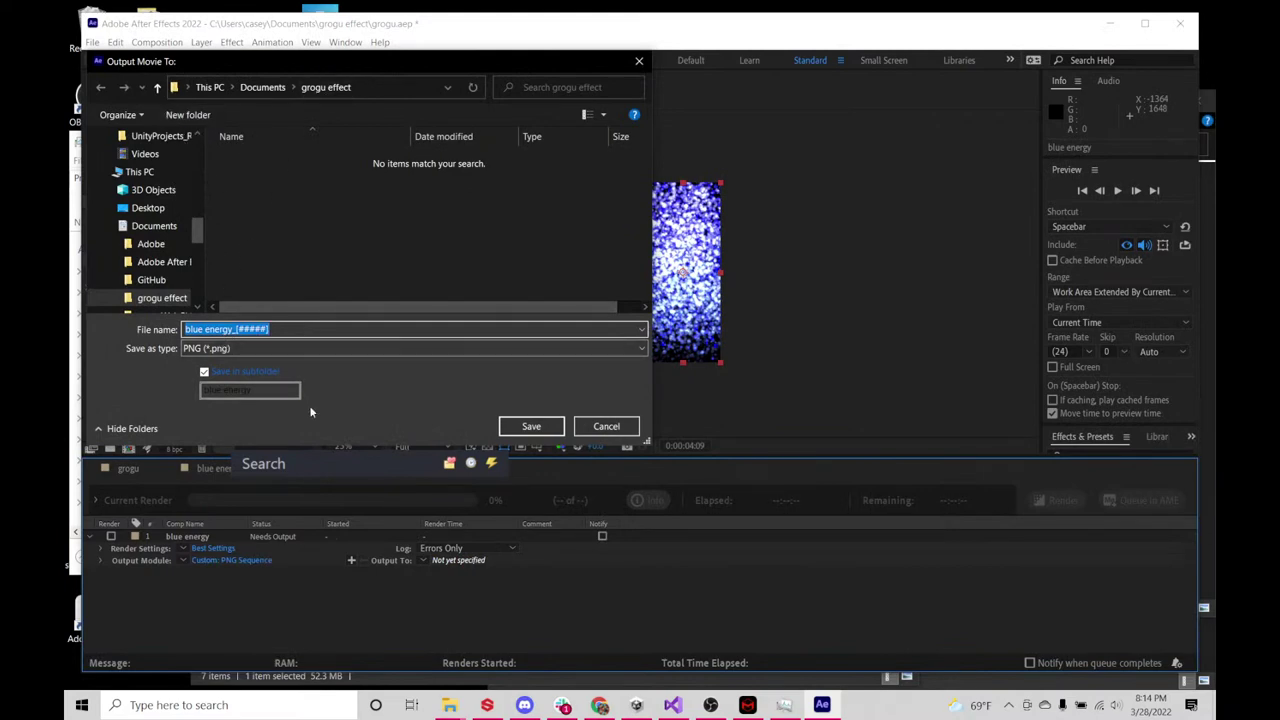
pyautogui.click(535, 427)
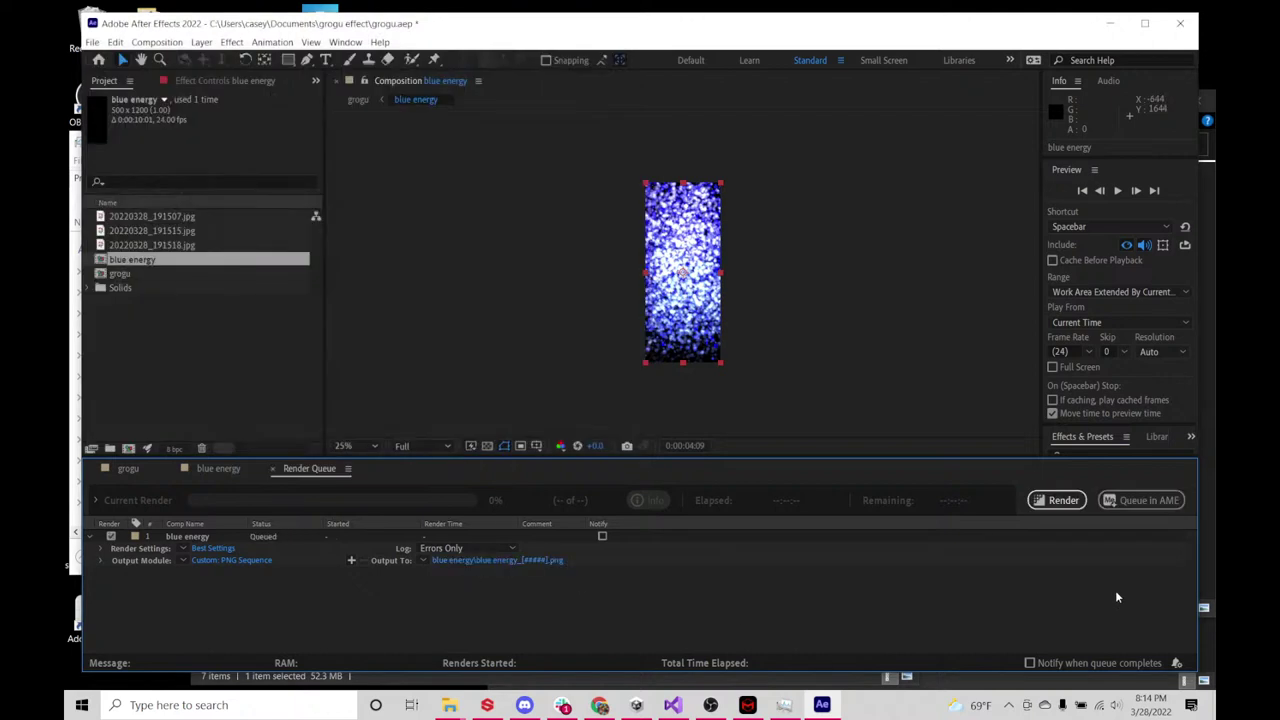
pyautogui.click(1064, 501)
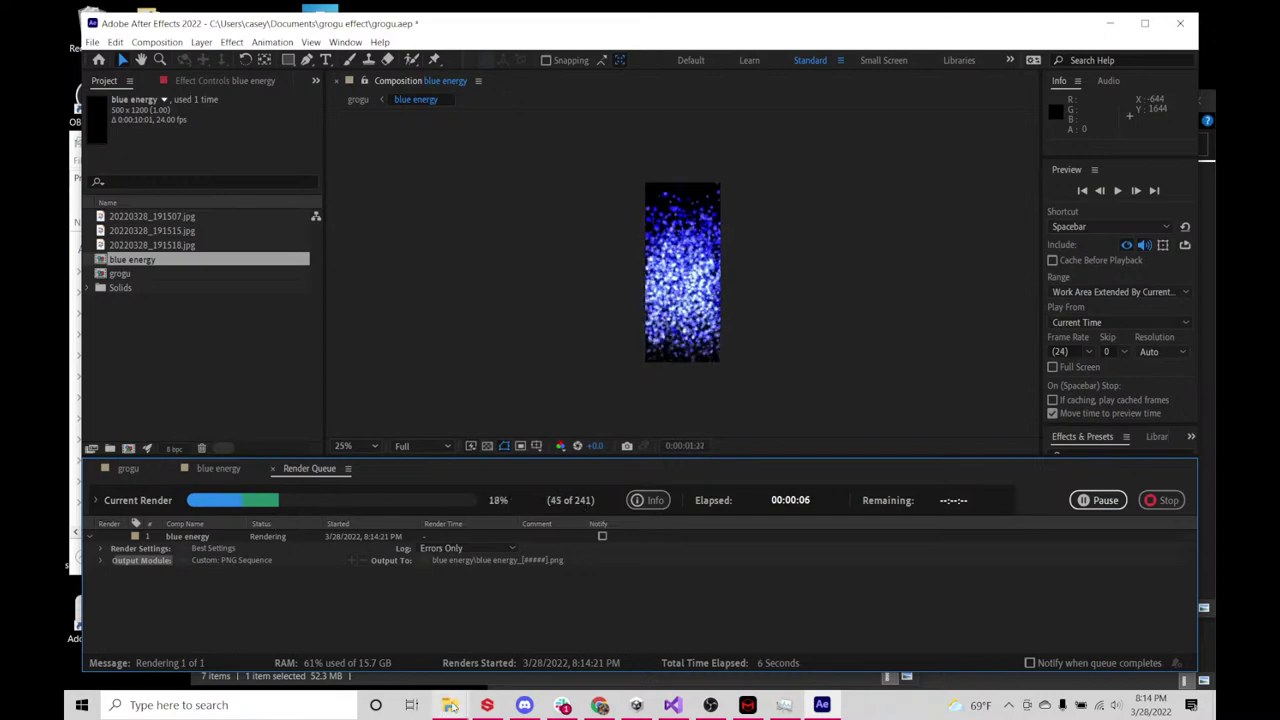
# - Switch to File Explorer, open the blue energy folder inside grogu effect, and look through the rendered PNG frames
pyautogui.moveTo(445, 708)
pyautogui.click(558, 640)
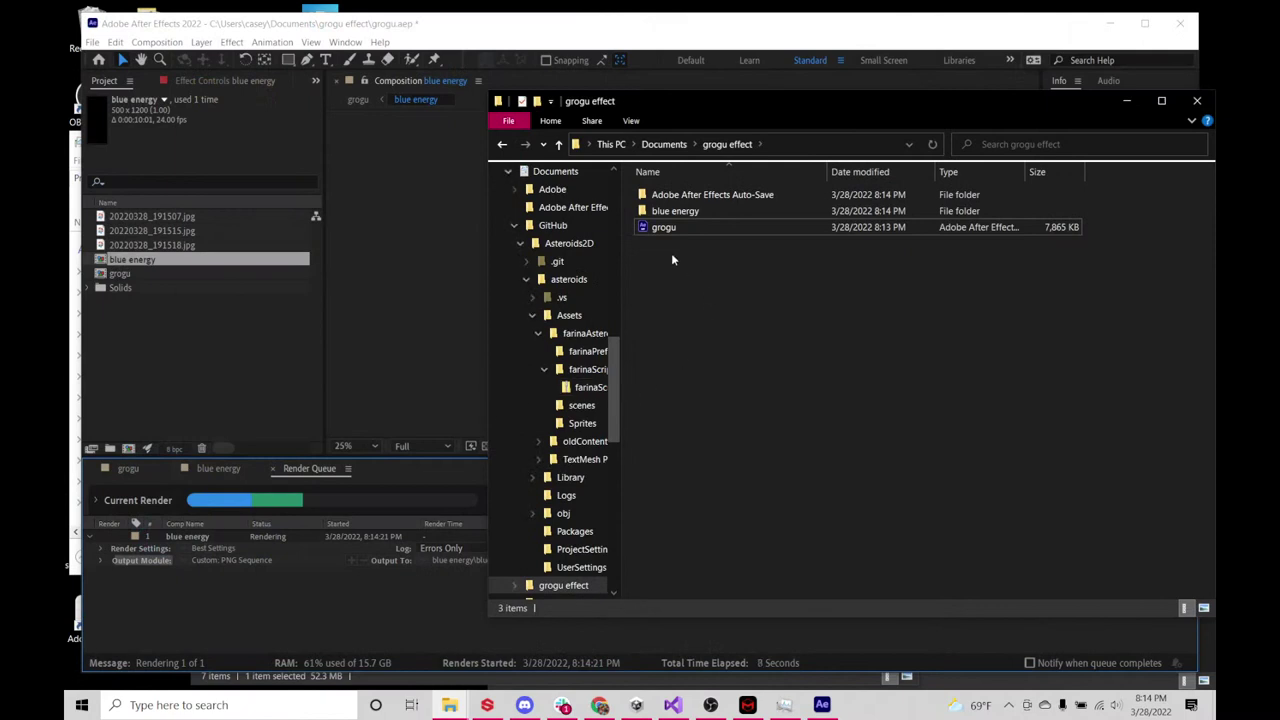
pyautogui.doubleClick(686, 211)
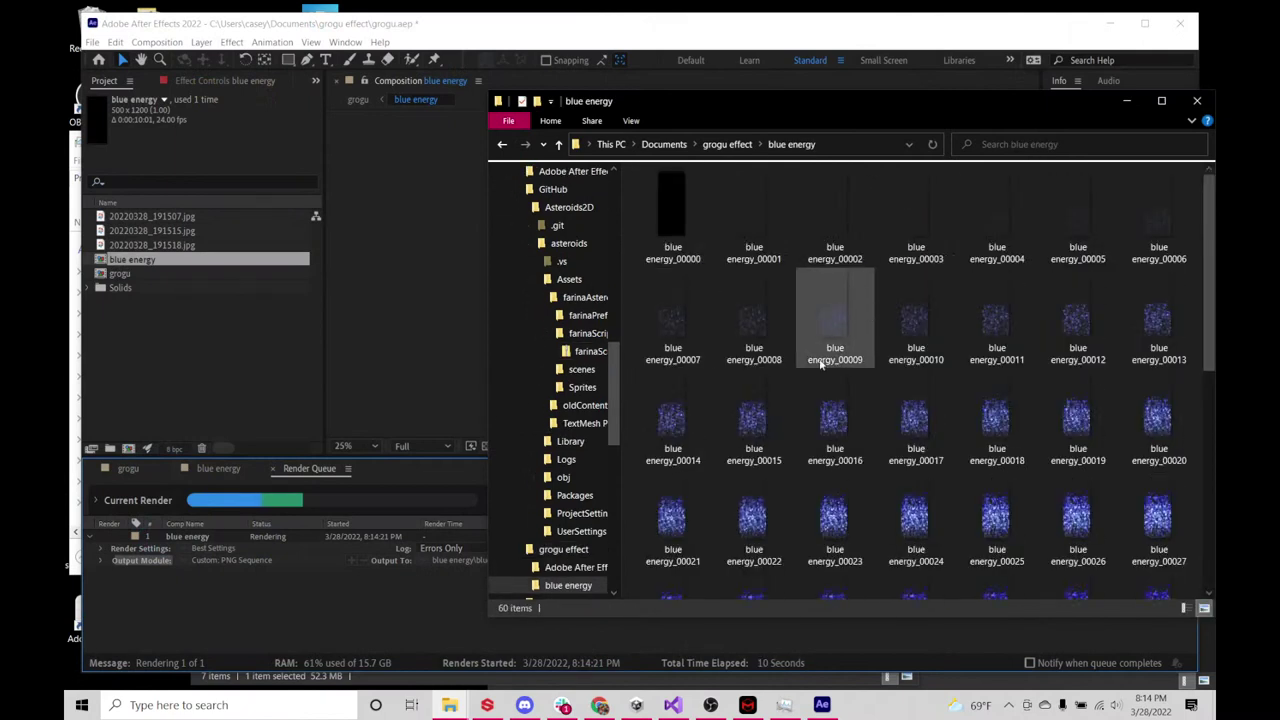
pyautogui.scroll(-5, 825, 355)
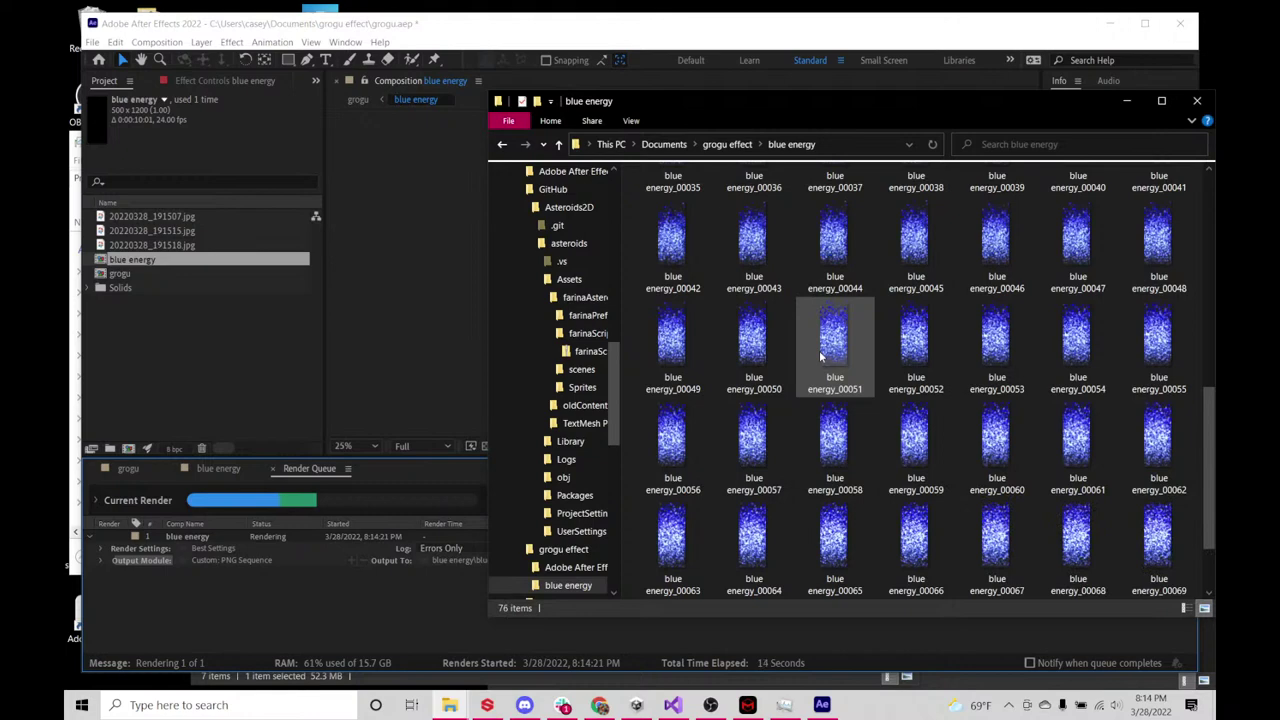
pyautogui.scroll(-2, 820, 355)
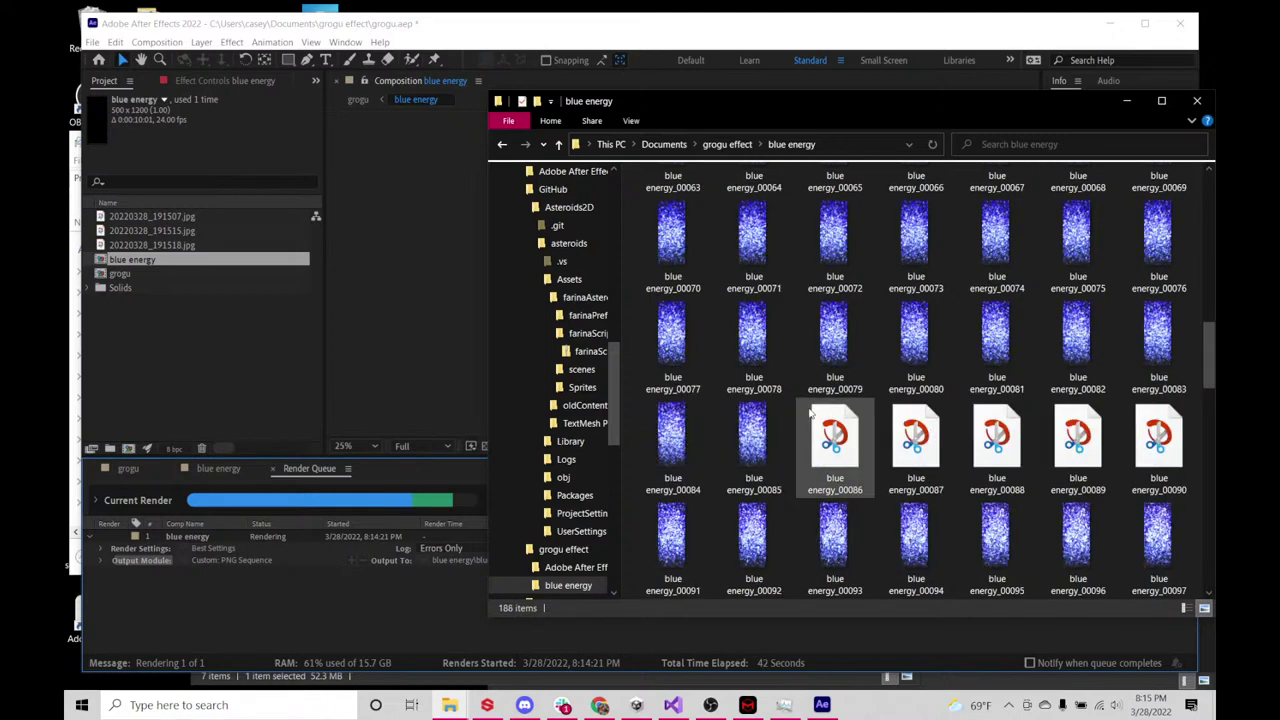
pyautogui.scroll(3, 802, 314)
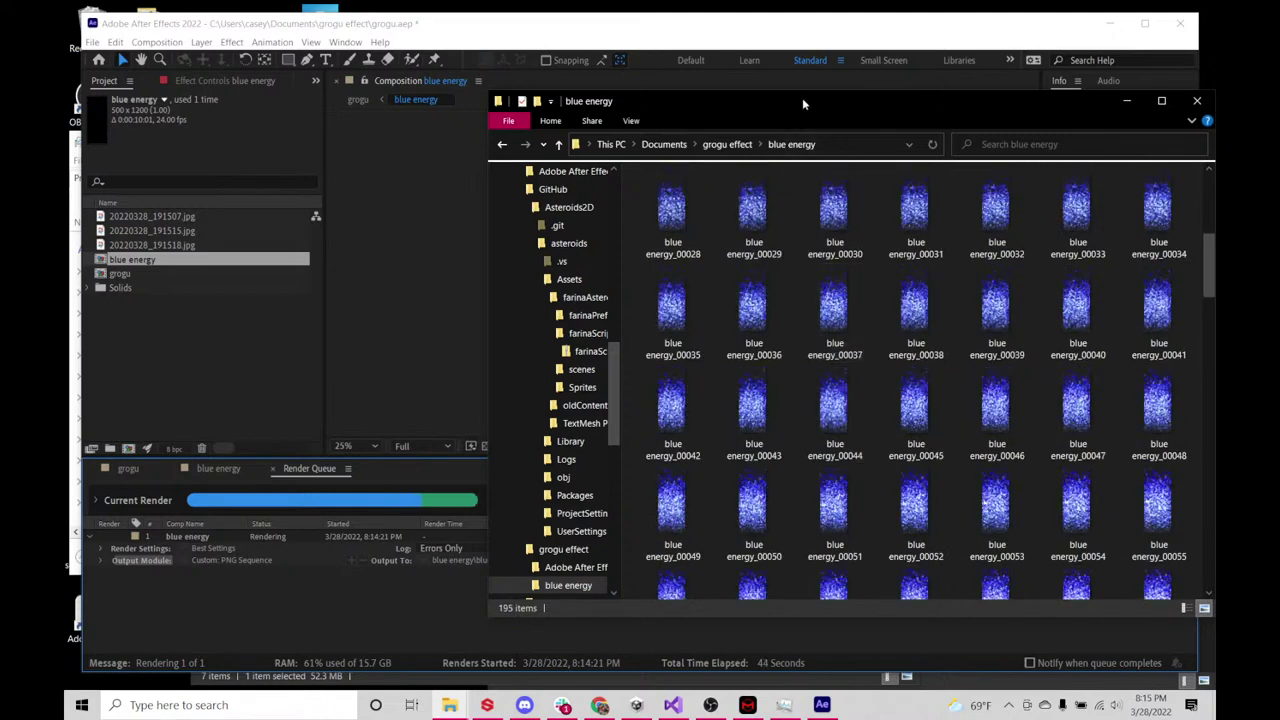
pyautogui.moveTo(802, 97); pyautogui.dragTo(632, 110)
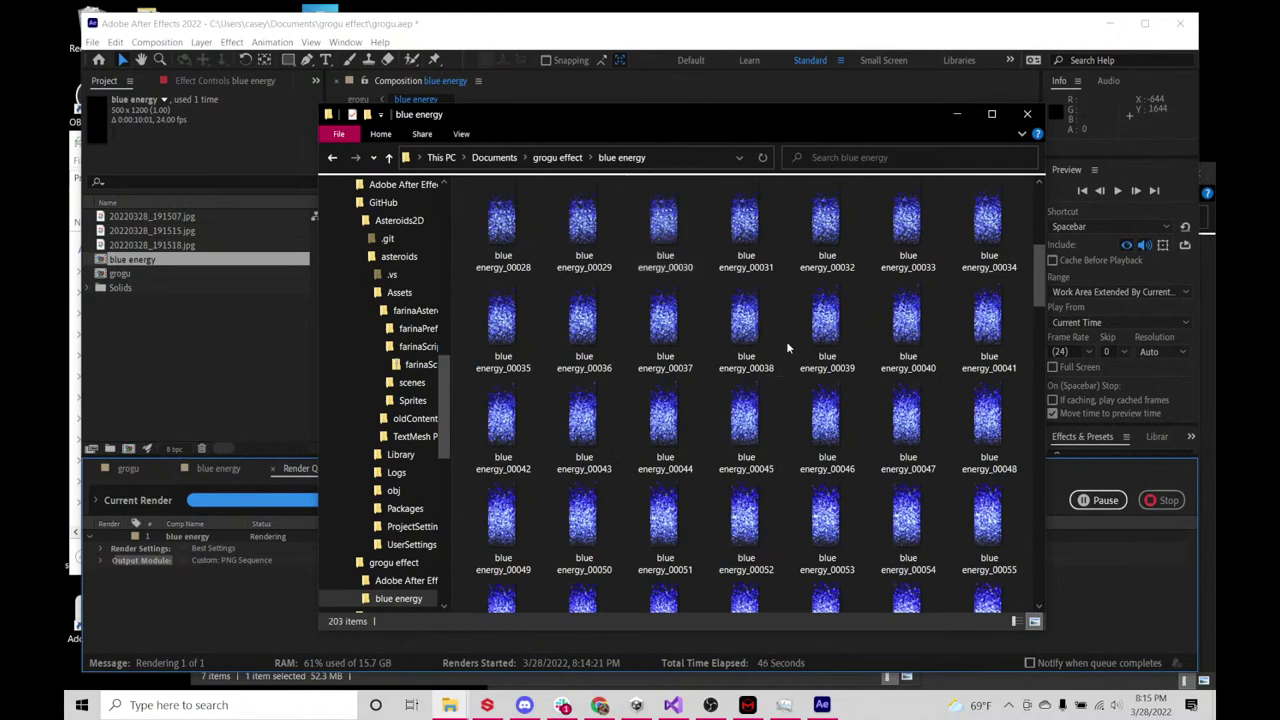
# - Show the blue energy folder in Details view, check the frame files to the end of the list, and minimize the window
pyautogui.rightClick(803, 350)
pyautogui.moveTo(804, 351)
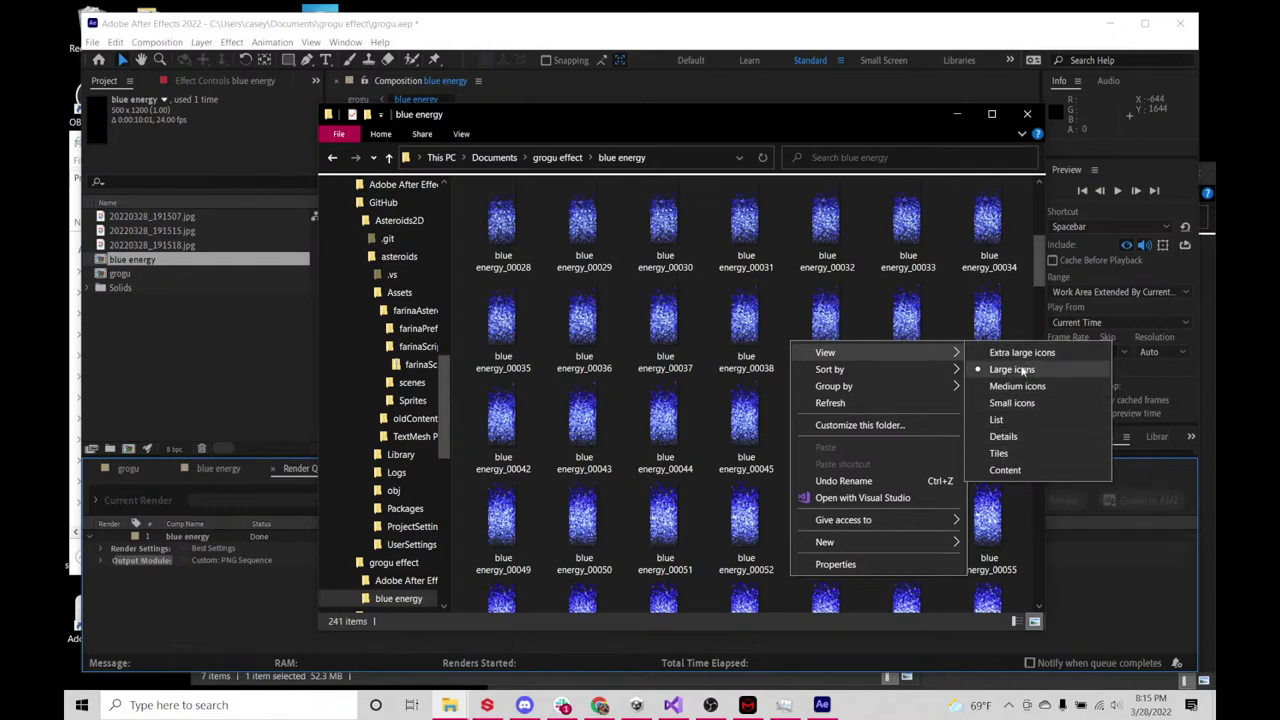
pyautogui.click(1003, 436)
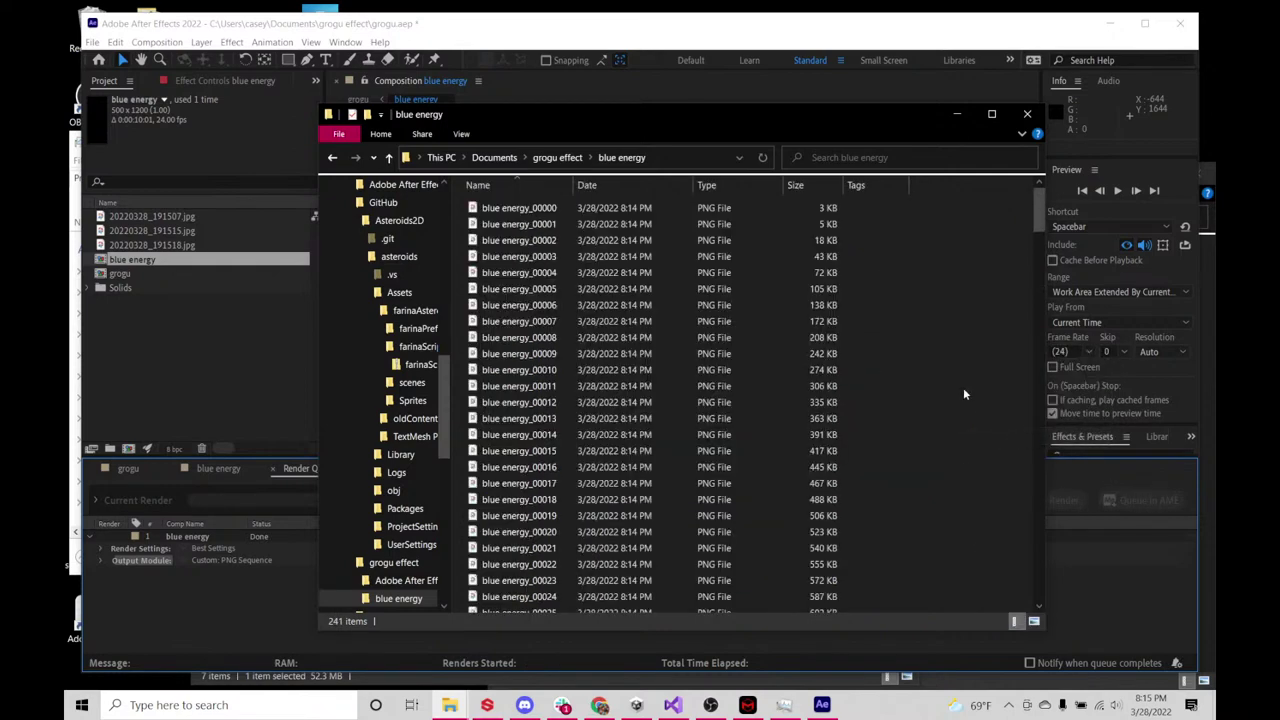
pyautogui.scroll(-2, 840, 400)
pyautogui.scroll(-20, 840, 455)
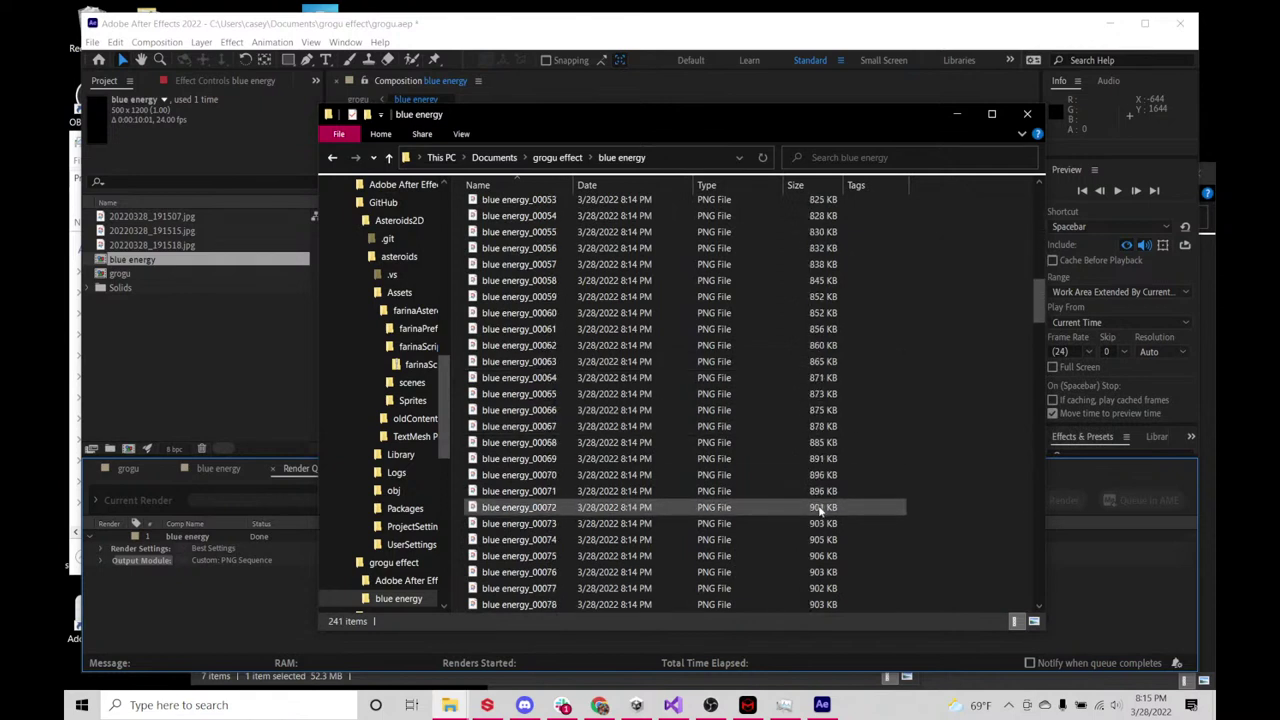
pyautogui.scroll(-20, 820, 509)
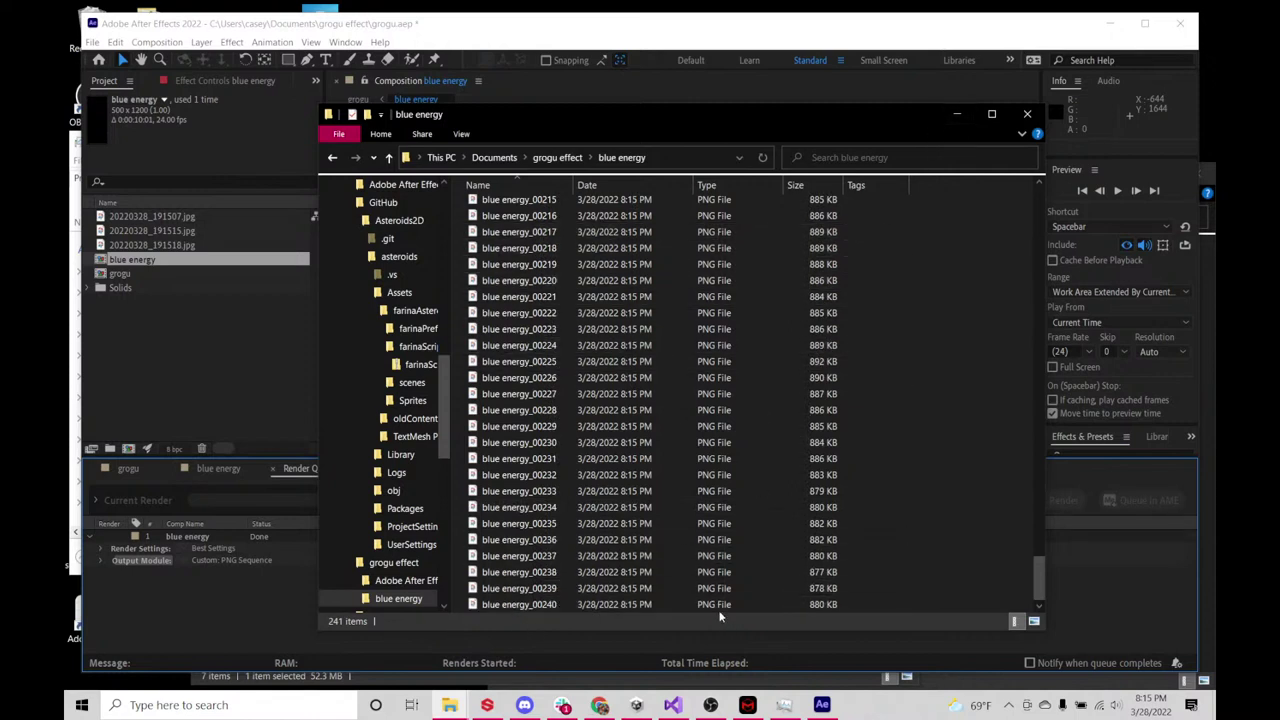
pyautogui.click(957, 118)
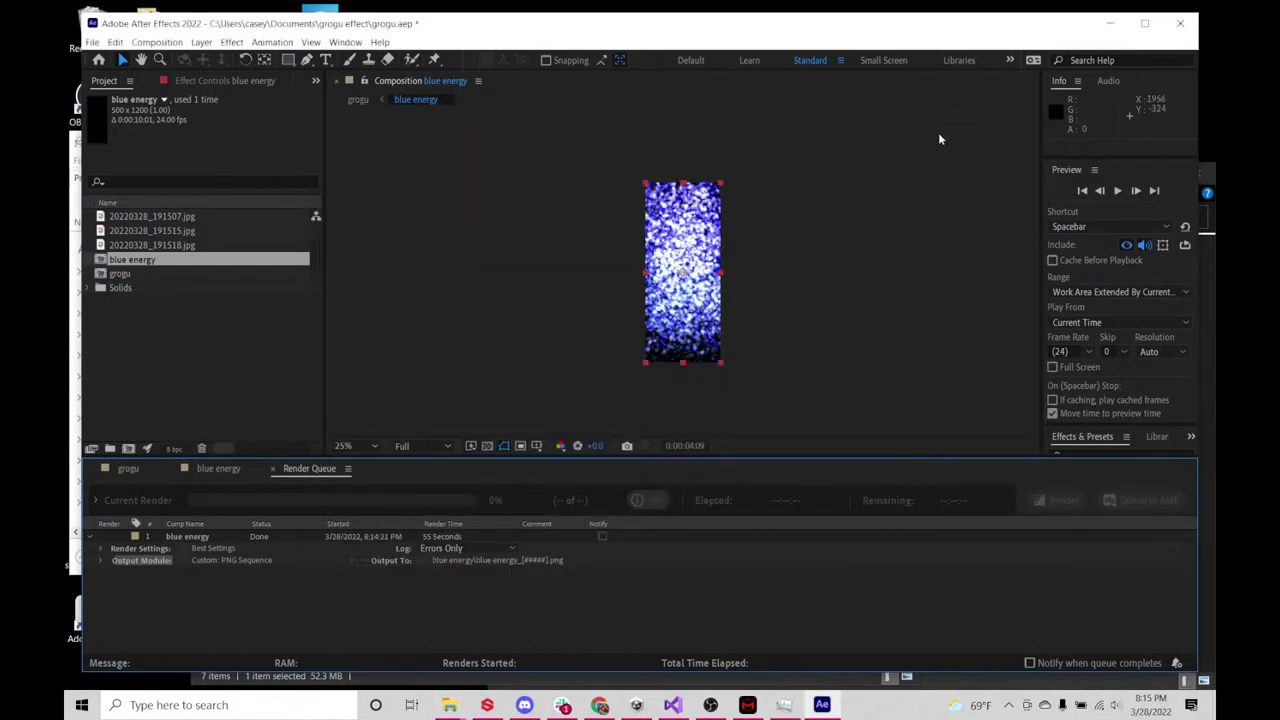
# - Scrub through the blue energy composition between about 2 and 3 seconds to review the particles
pyautogui.click(194, 336)
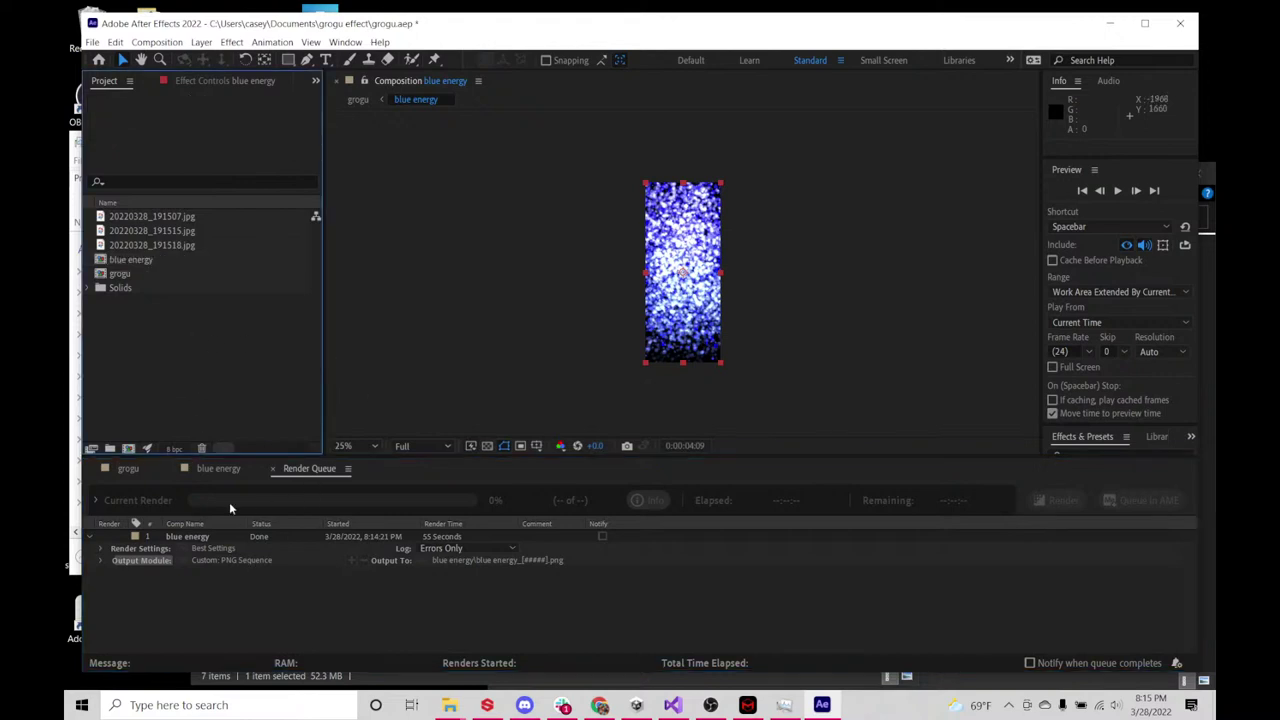
pyautogui.click(218, 468)
pyautogui.click(651, 492)
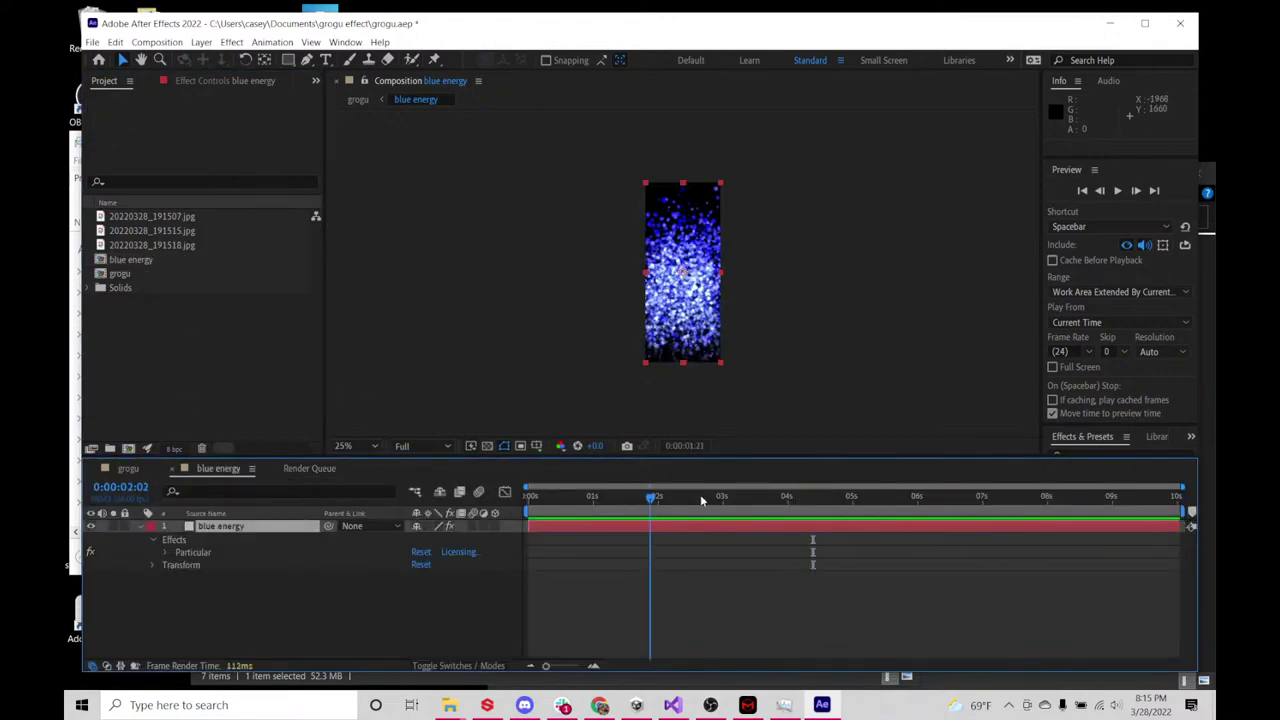
pyautogui.moveTo(120, 487); pyautogui.dragTo(237, 480)
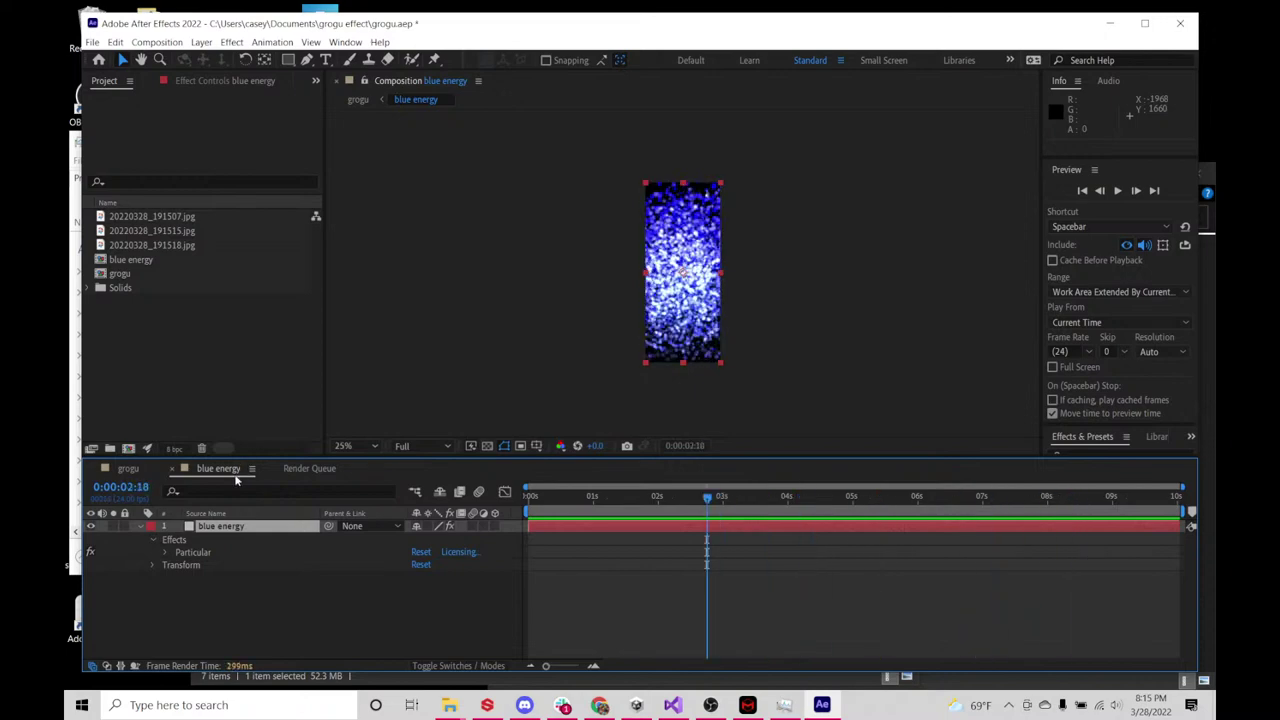
# - Delete the blue energy layer from the grogu composition
pyautogui.click(128, 468)
pyautogui.click(242, 540)
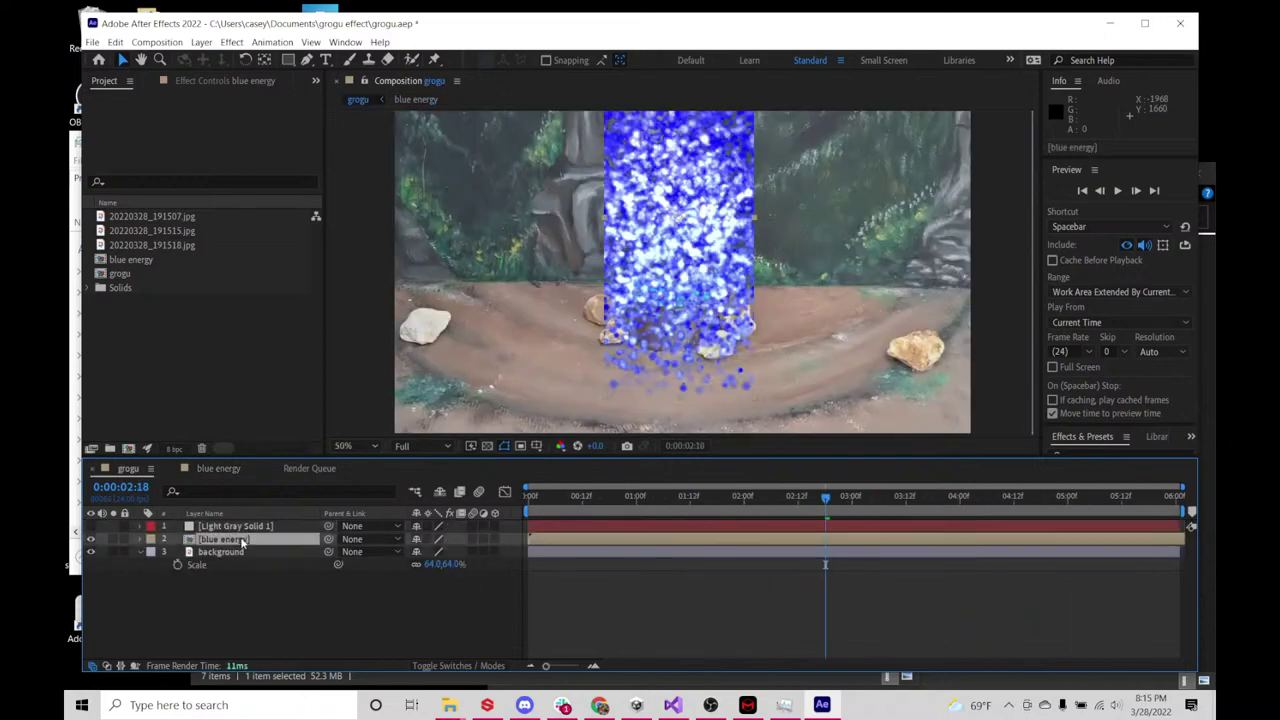
pyautogui.press('Delete')
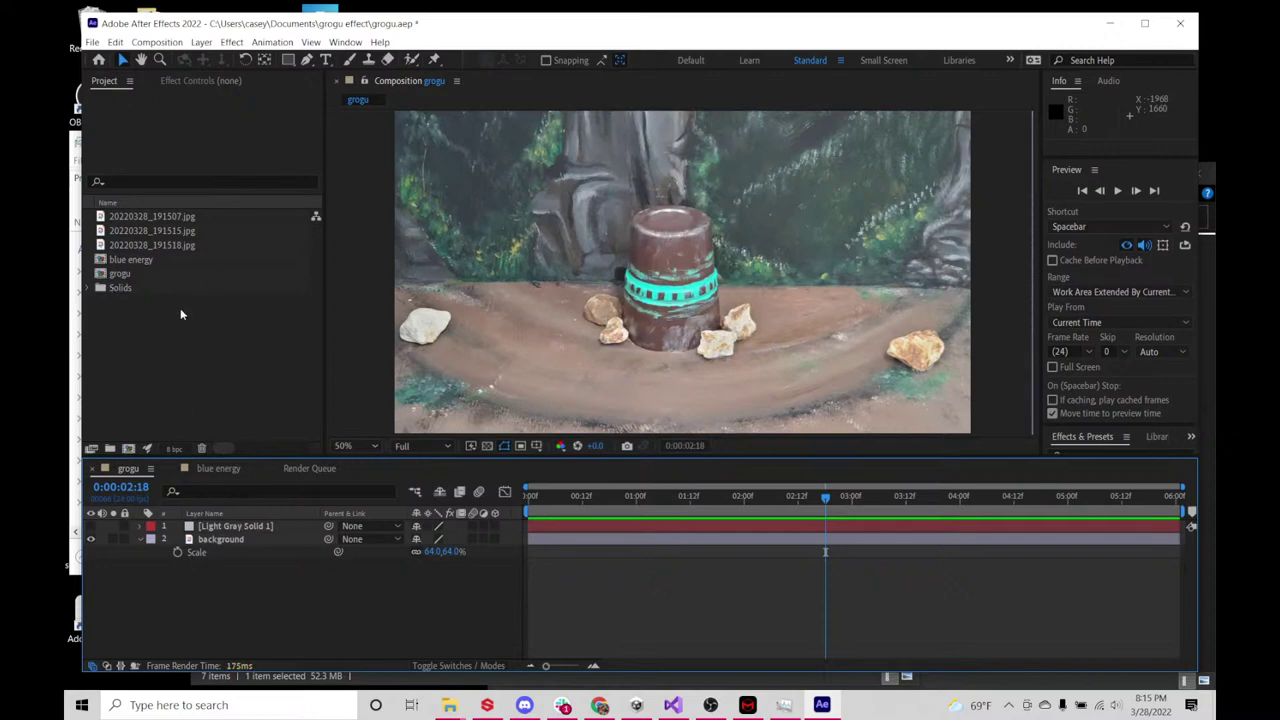
# - Start a file import and browse to the blue energy folder inside Documents, grogu effect
pyautogui.click(157, 42)
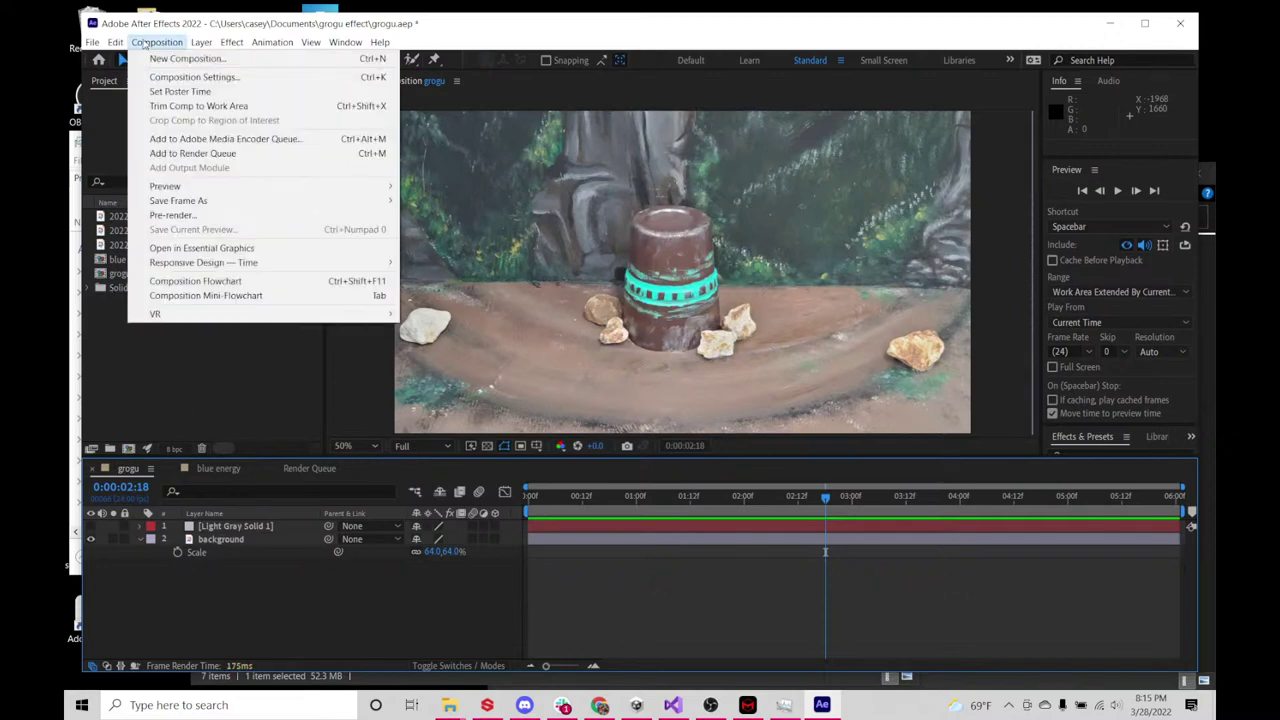
pyautogui.moveTo(92, 42)
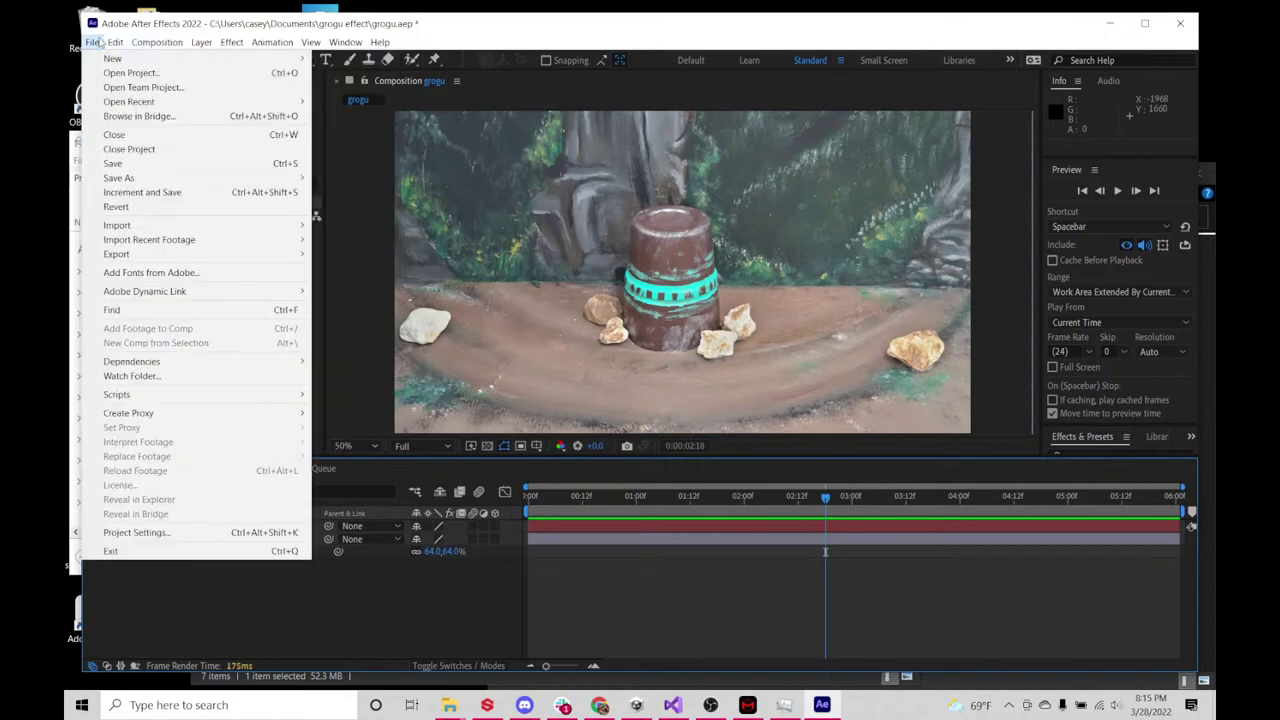
pyautogui.moveTo(130, 228)
pyautogui.click(343, 229)
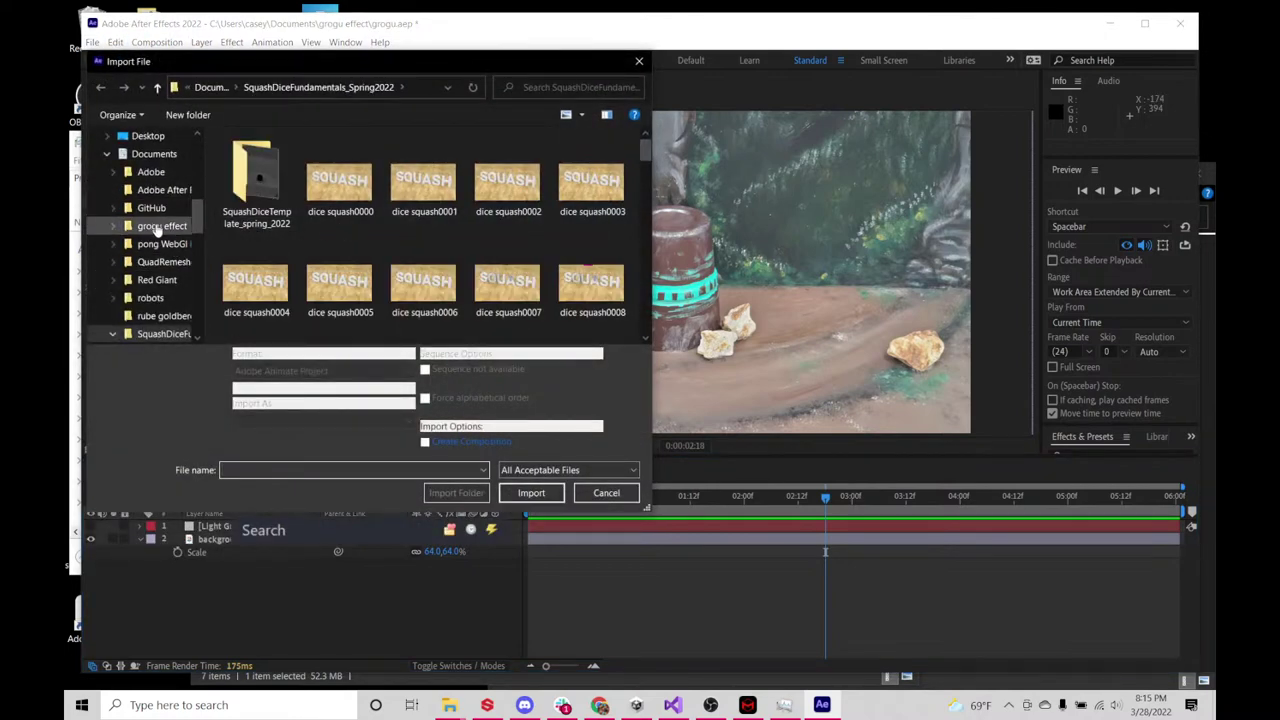
pyautogui.scroll(3, 162, 228)
pyautogui.scroll(5, 160, 220)
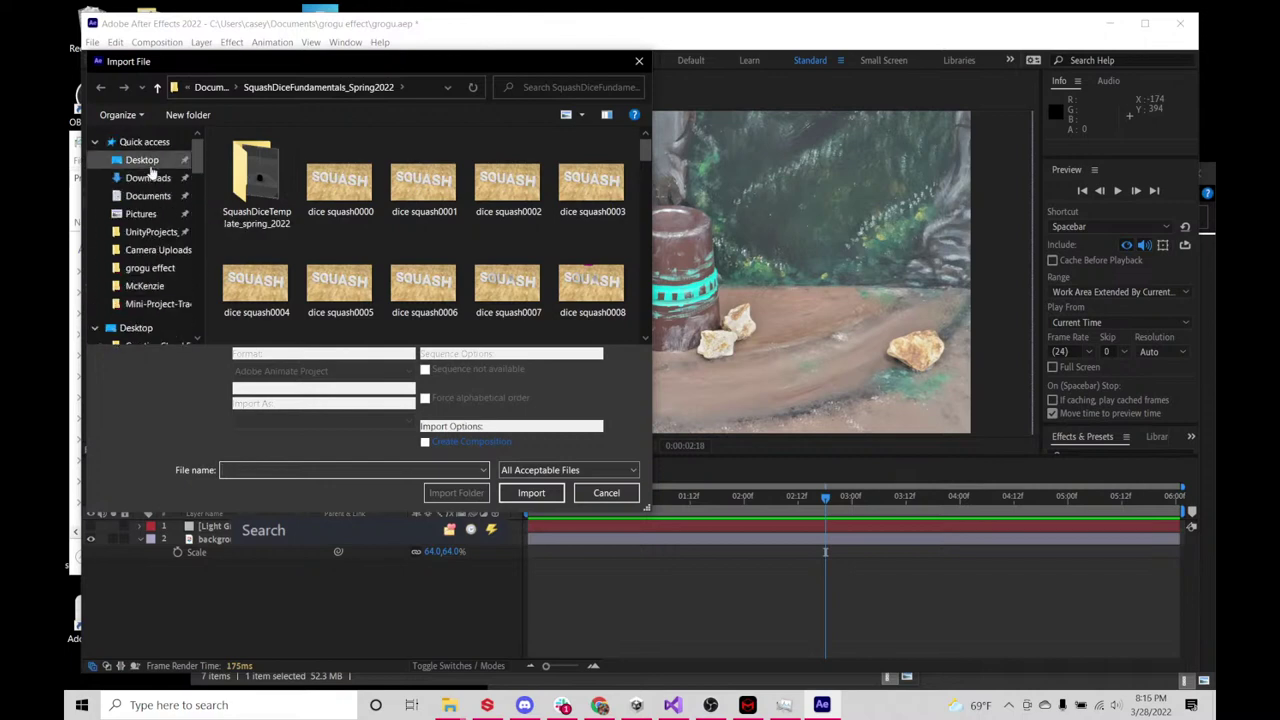
pyautogui.click(148, 196)
pyautogui.click(442, 136)
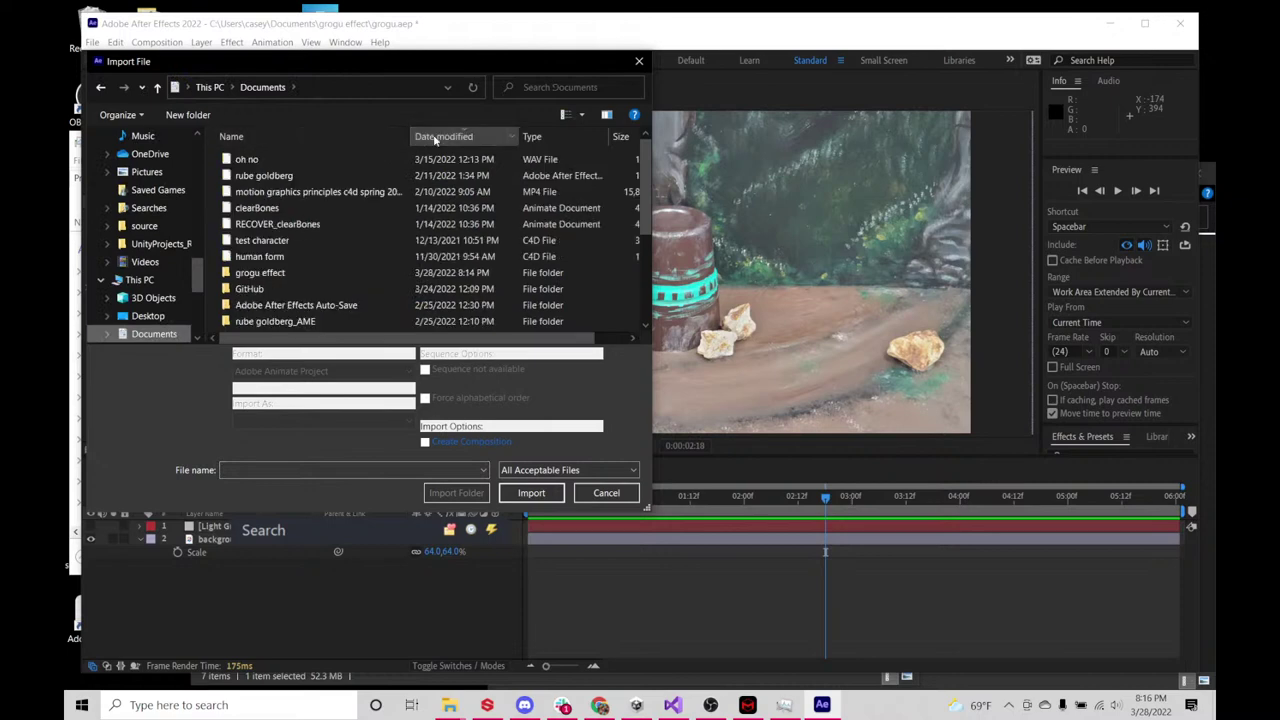
pyautogui.doubleClick(301, 273)
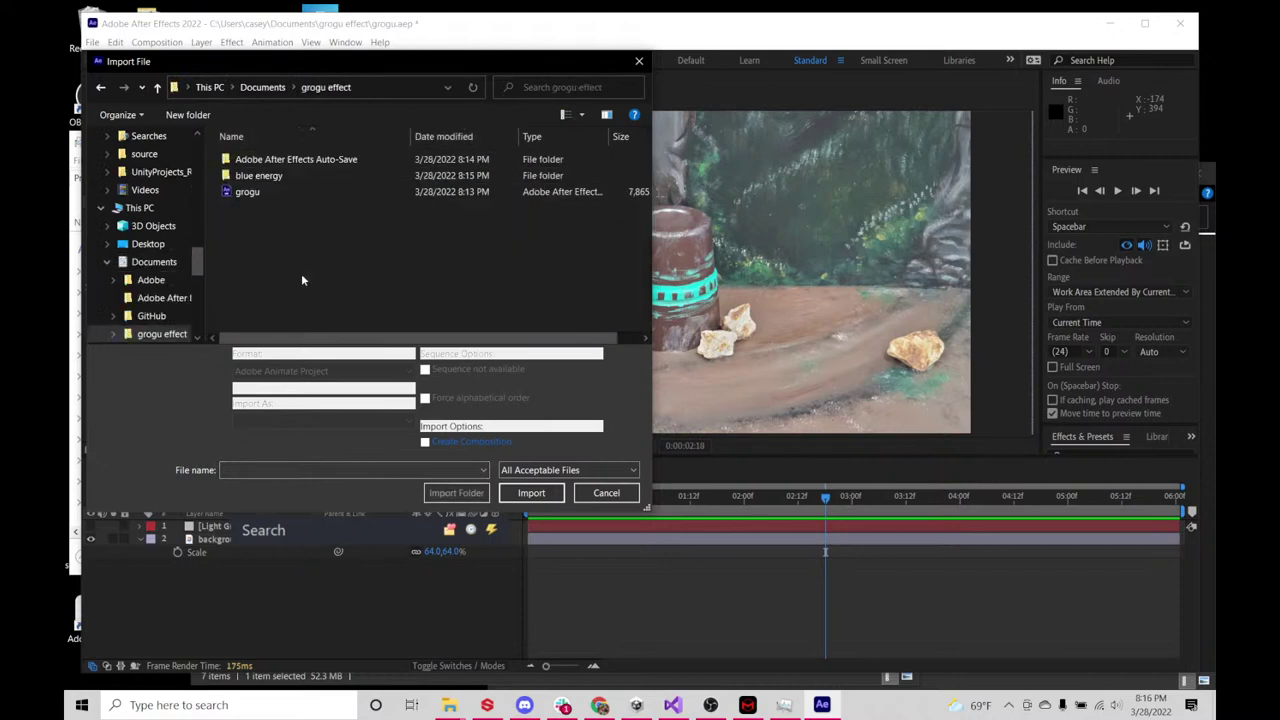
pyautogui.doubleClick(291, 183)
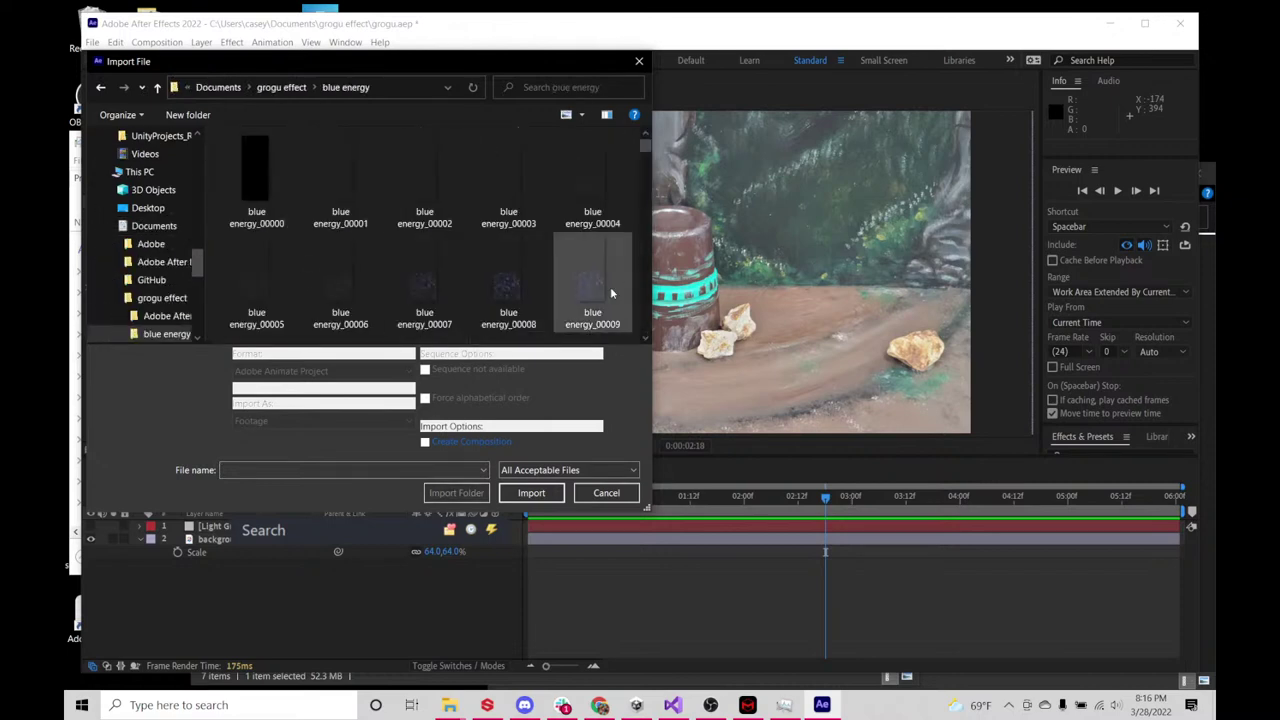
# - Import the rendered blue energy frames as footage with the PNG Sequence option enabled
pyautogui.moveTo(648, 508); pyautogui.dragTo(955, 610)
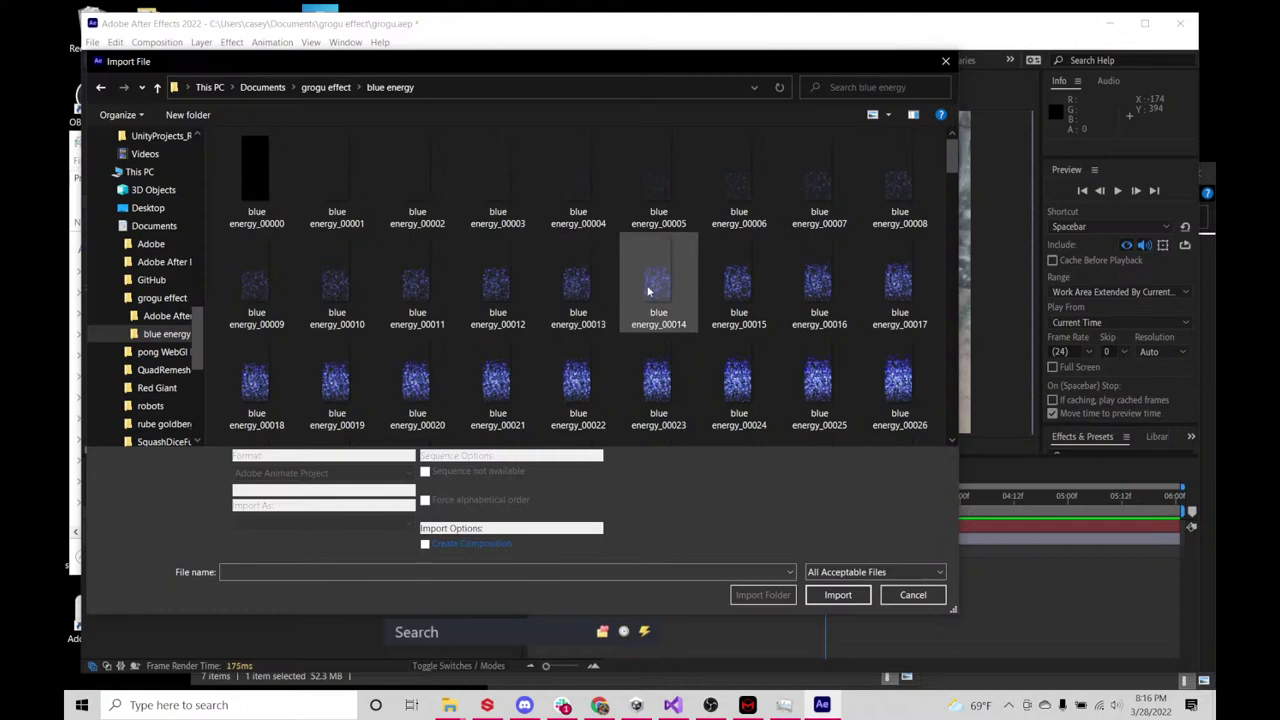
pyautogui.scroll(-15, 648, 291)
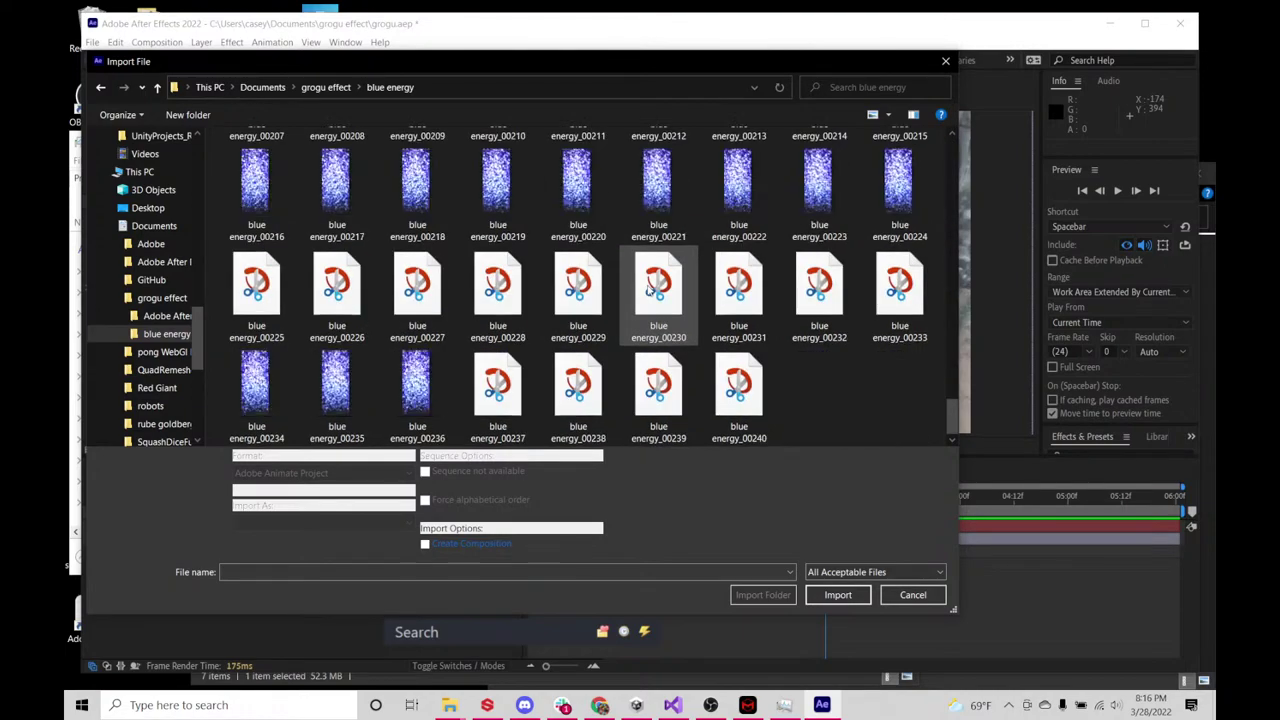
pyautogui.scroll(15, 648, 291)
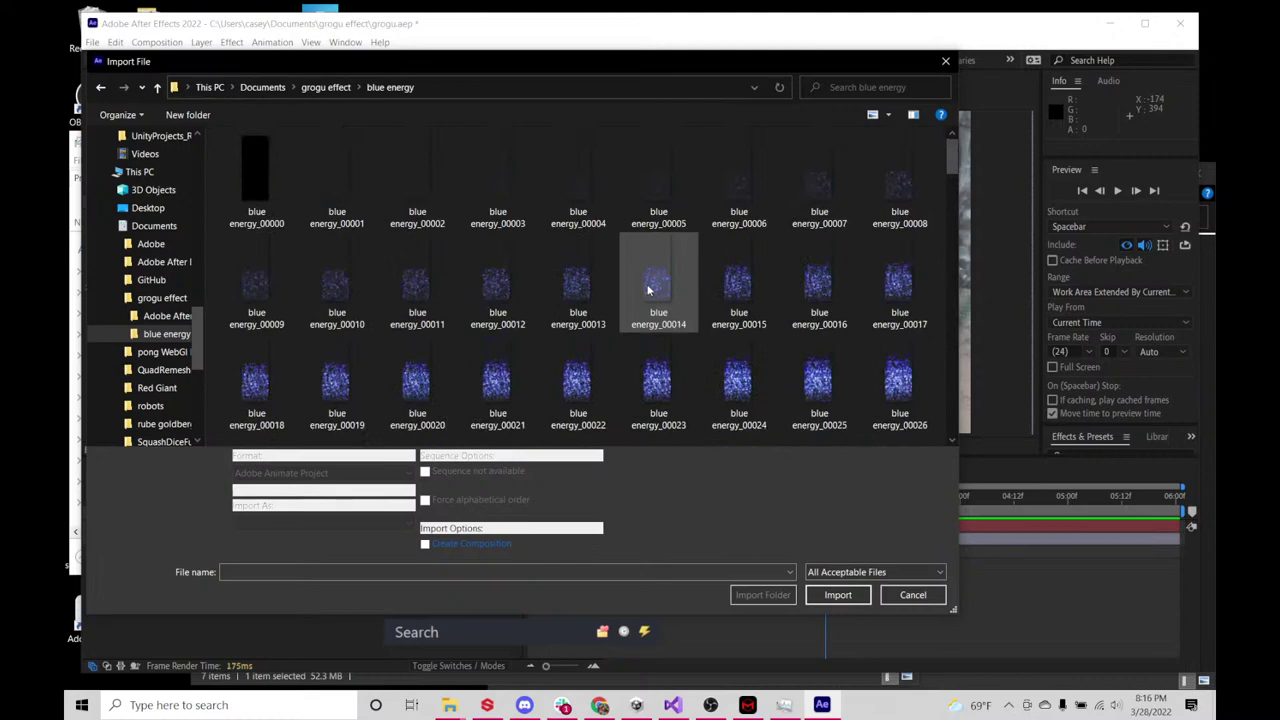
pyautogui.scroll(-15, 648, 291)
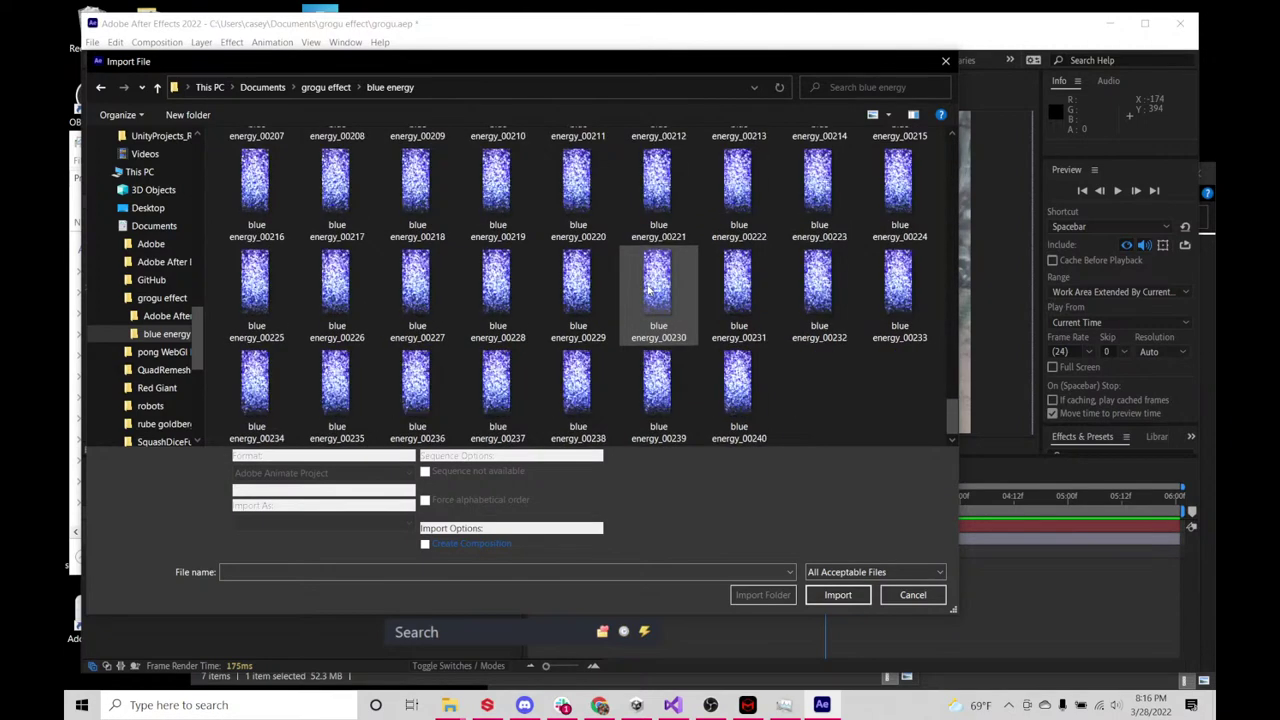
pyautogui.click(357, 200)
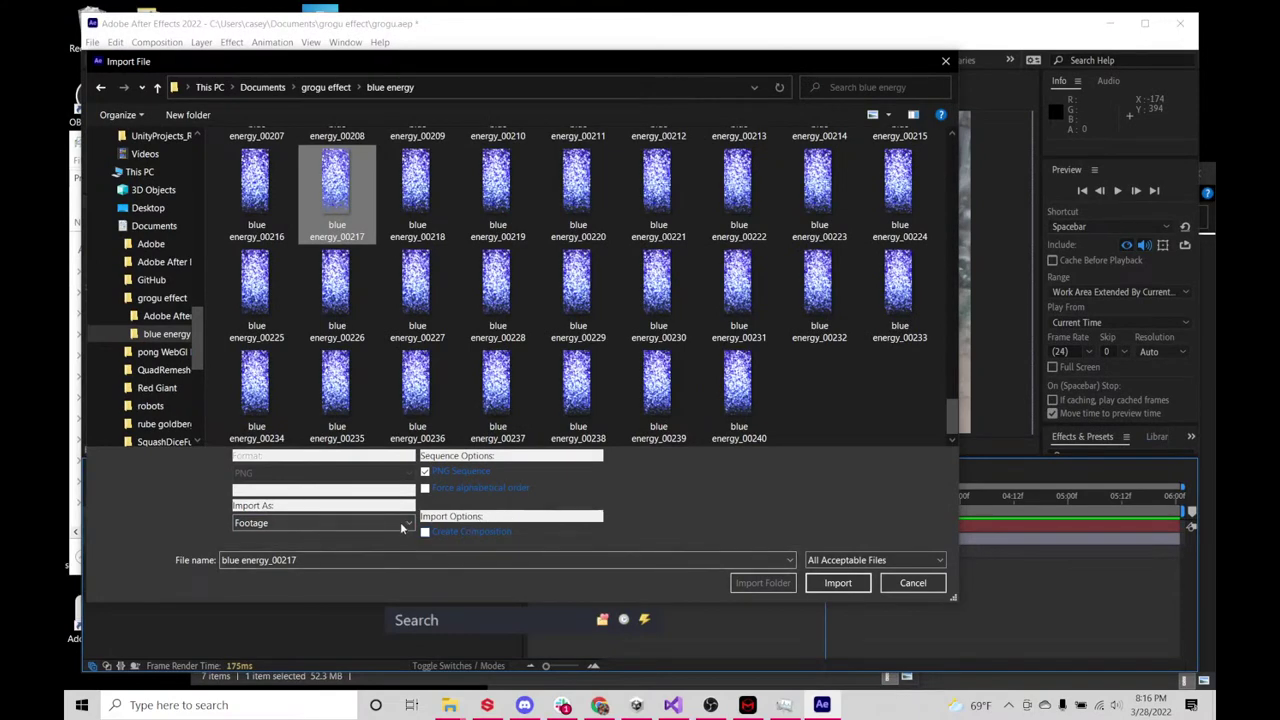
pyautogui.click(837, 583)
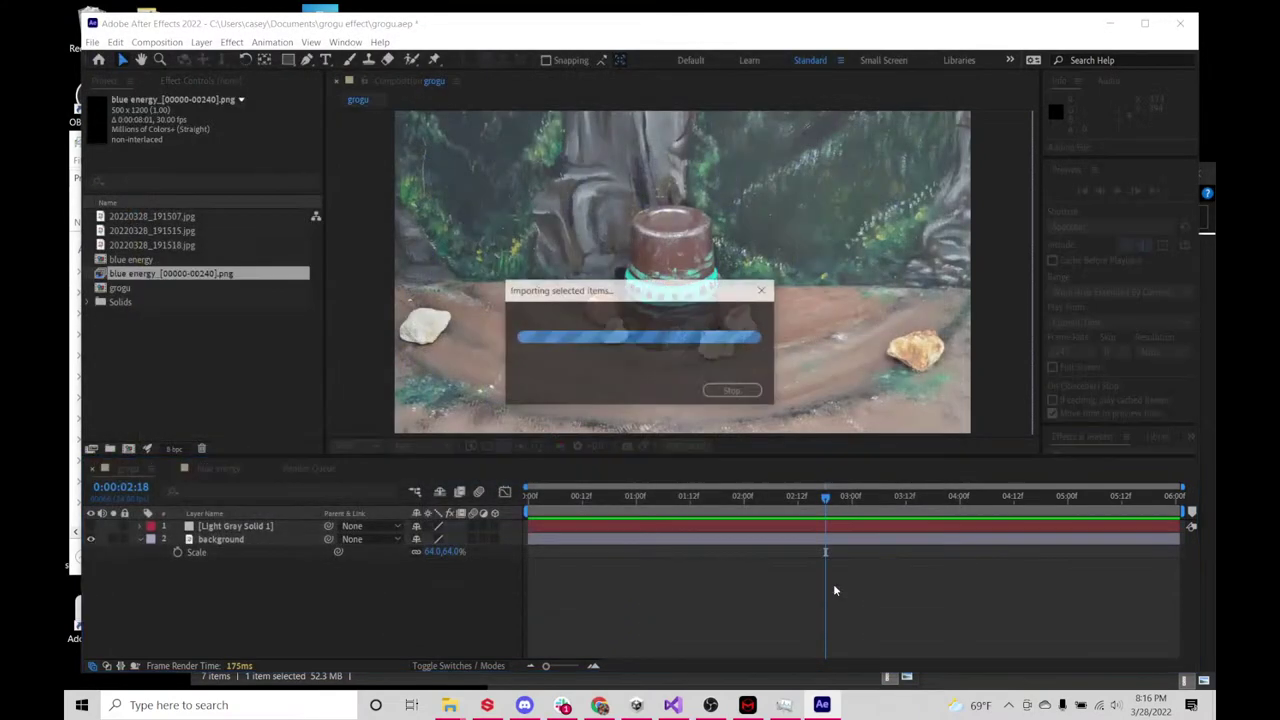
pyautogui.click(148, 277)
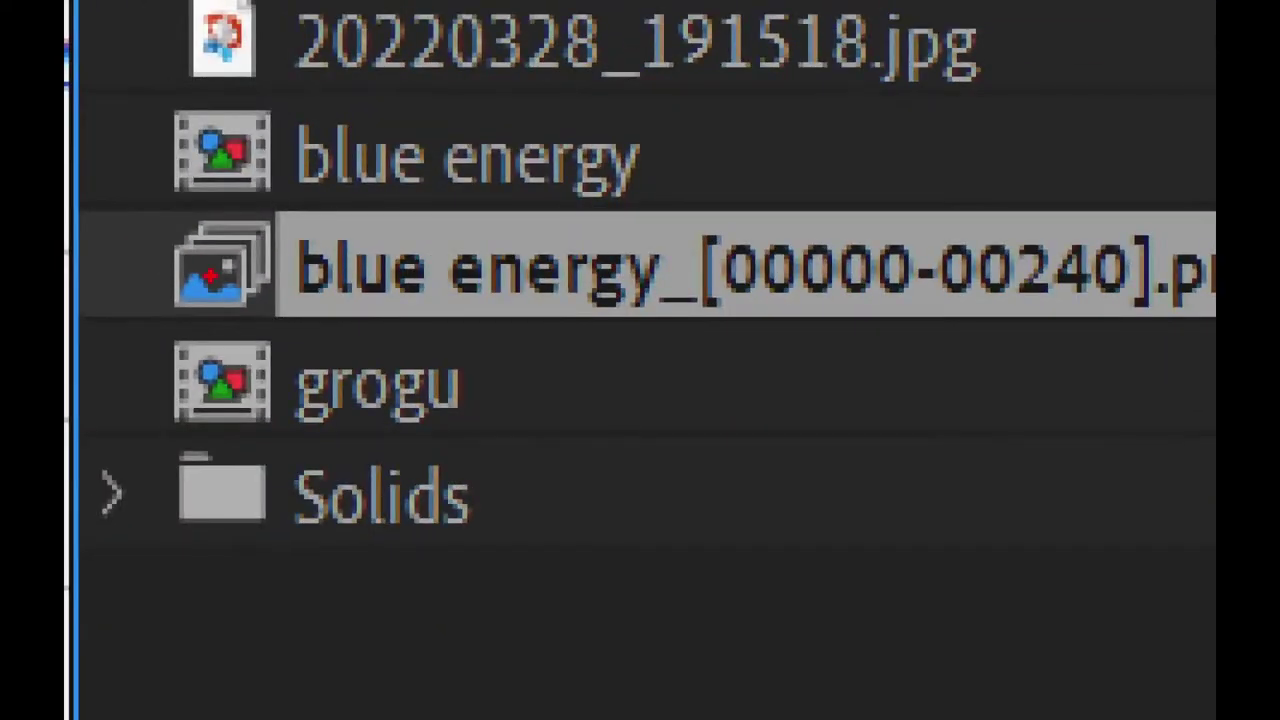
pyautogui.moveTo(111, 180); pyautogui.dragTo(455, 418)
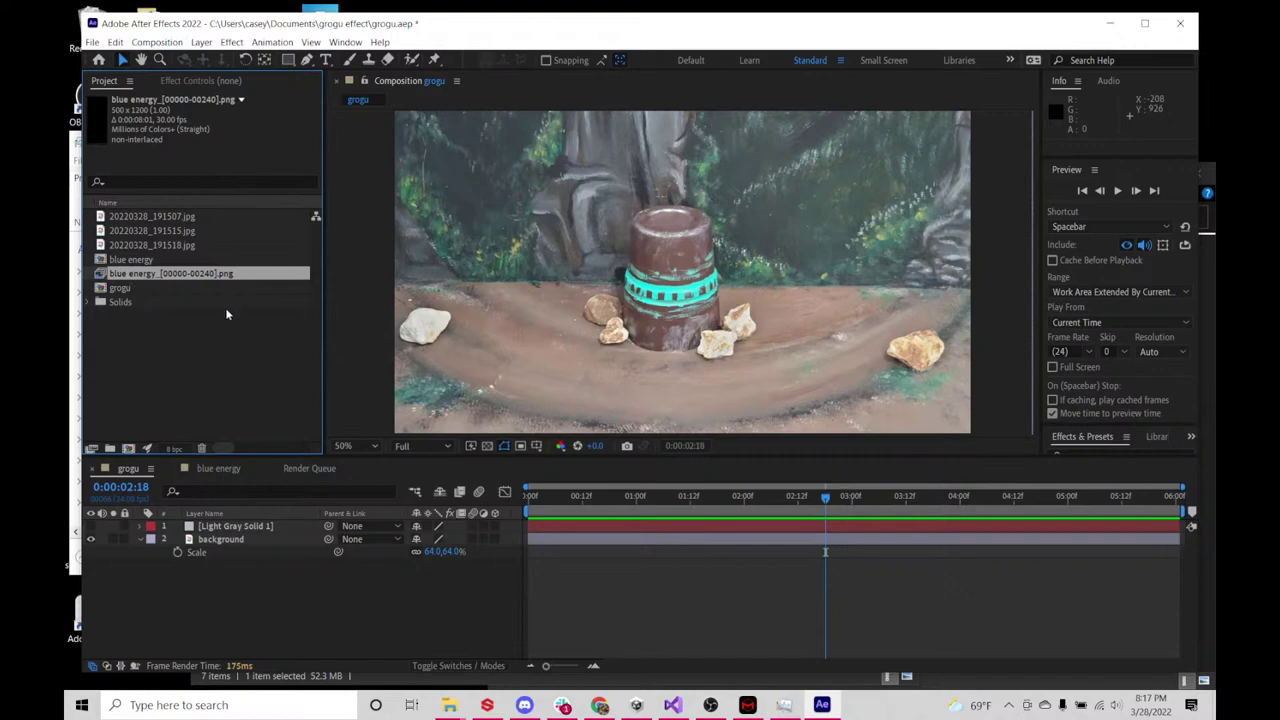
pyautogui.click(167, 334)
pyautogui.click(153, 274)
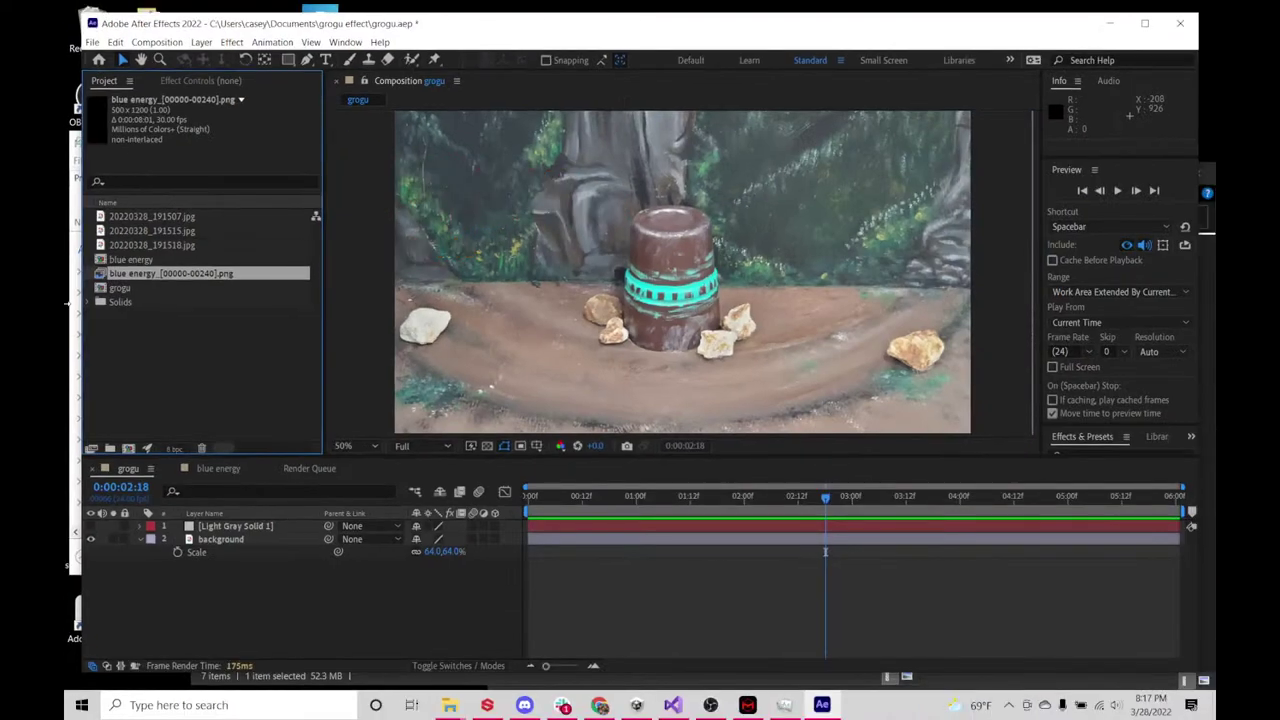
pyautogui.rightClick(193, 273)
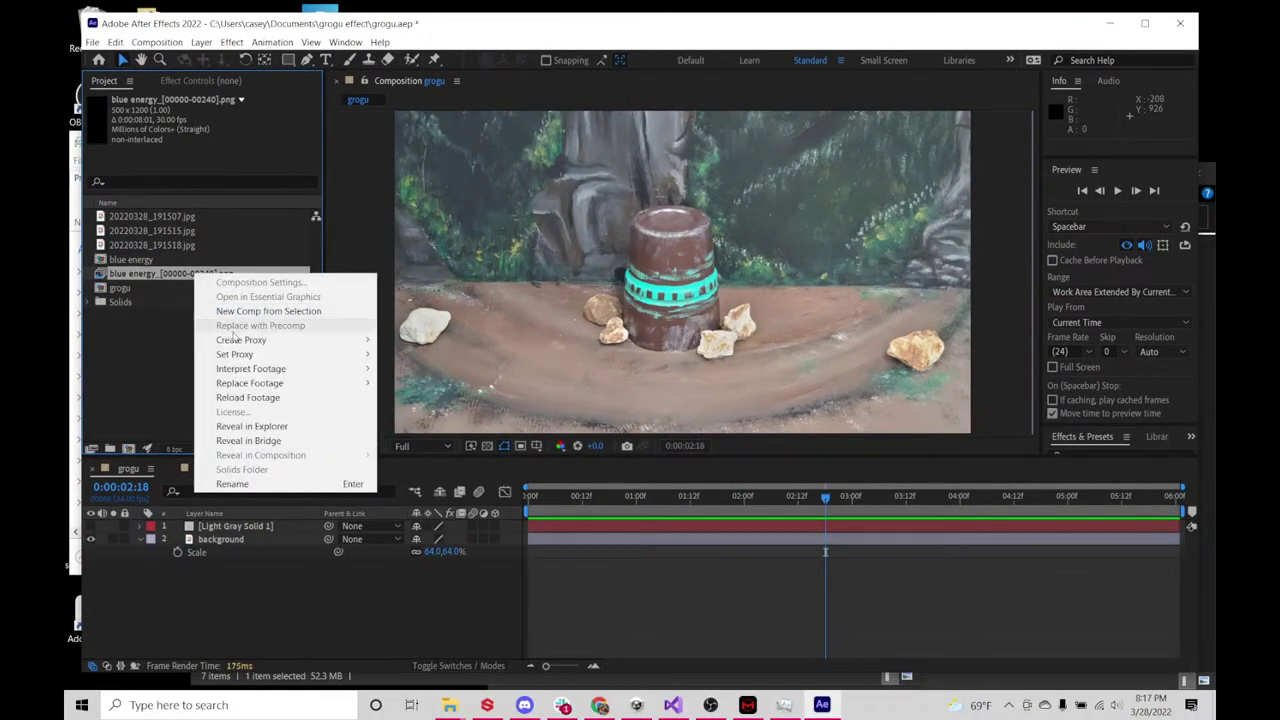
pyautogui.moveTo(241, 371)
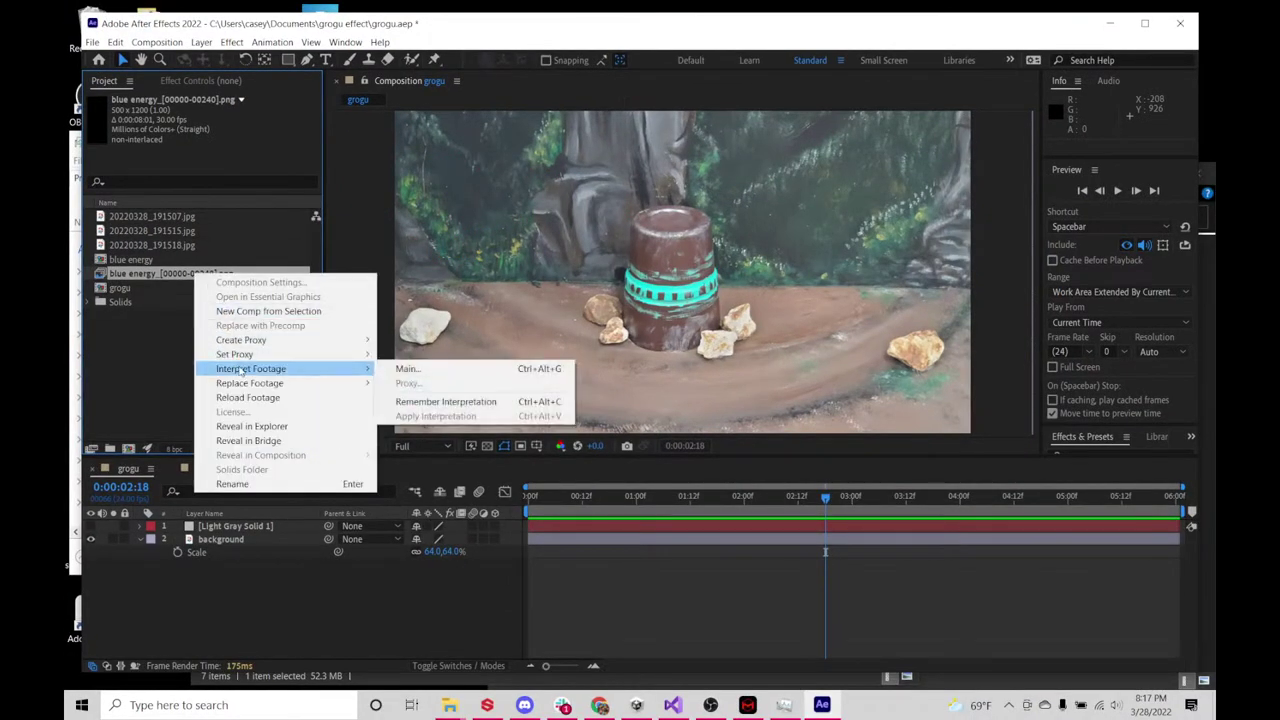
pyautogui.click(436, 372)
pyautogui.write('24')
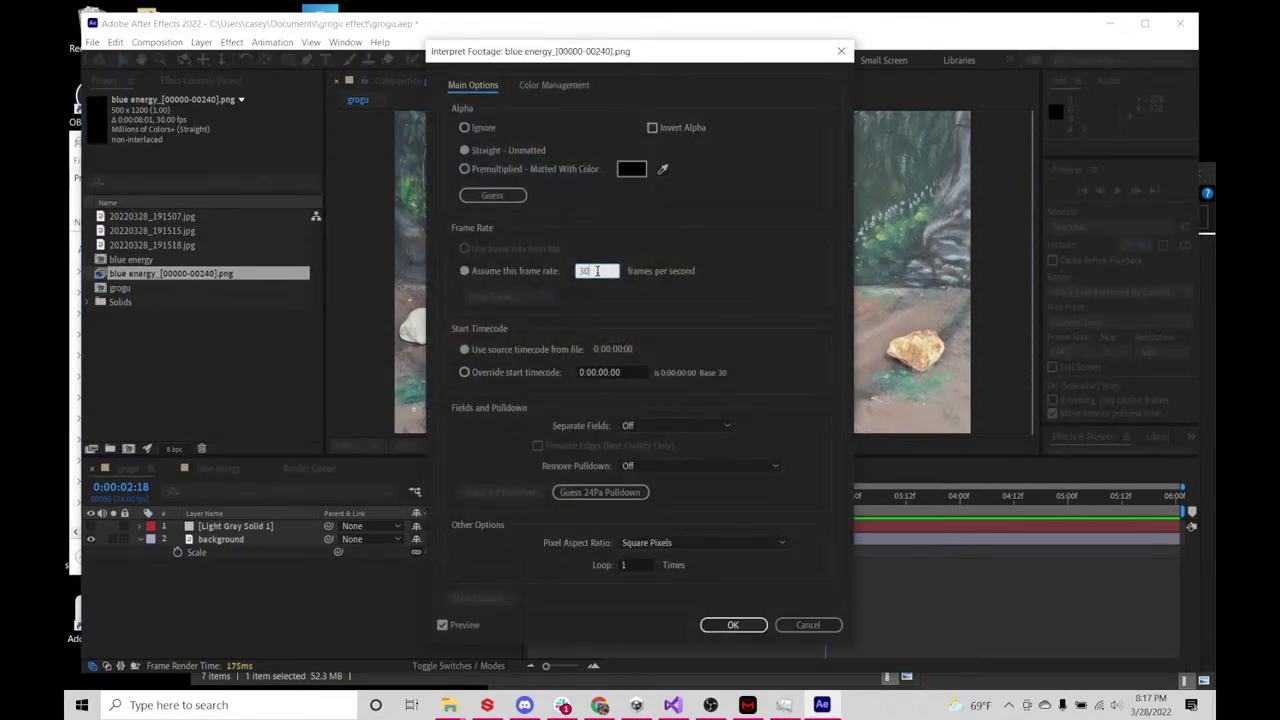
pyautogui.click(727, 621)
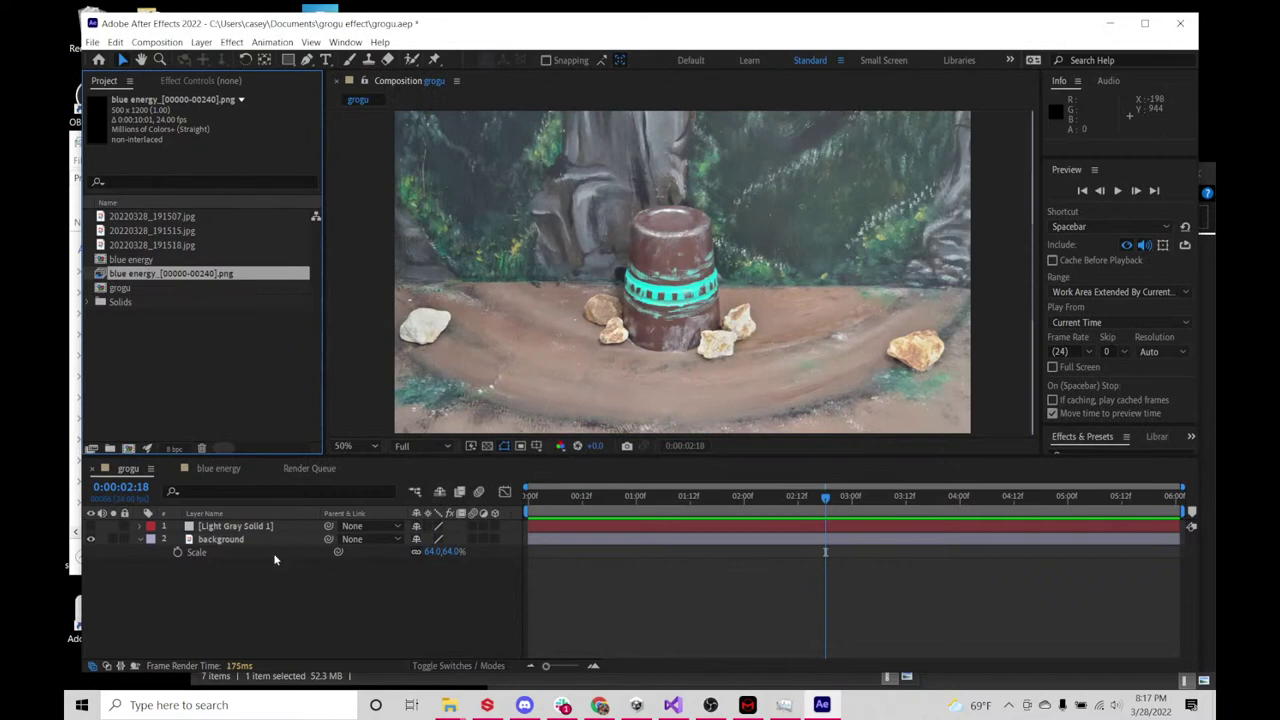
# - Check the grogu composition's frame rate in its Composition Settings
pyautogui.click(259, 597)
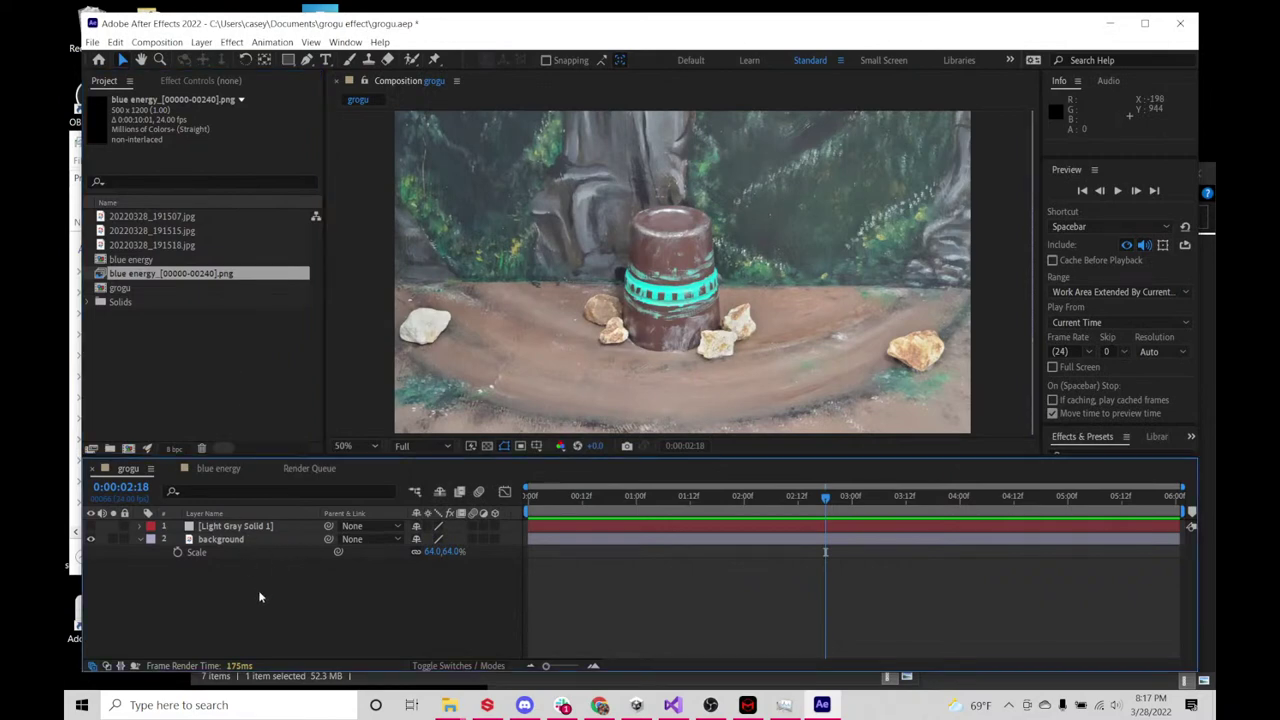
pyautogui.click(156, 42)
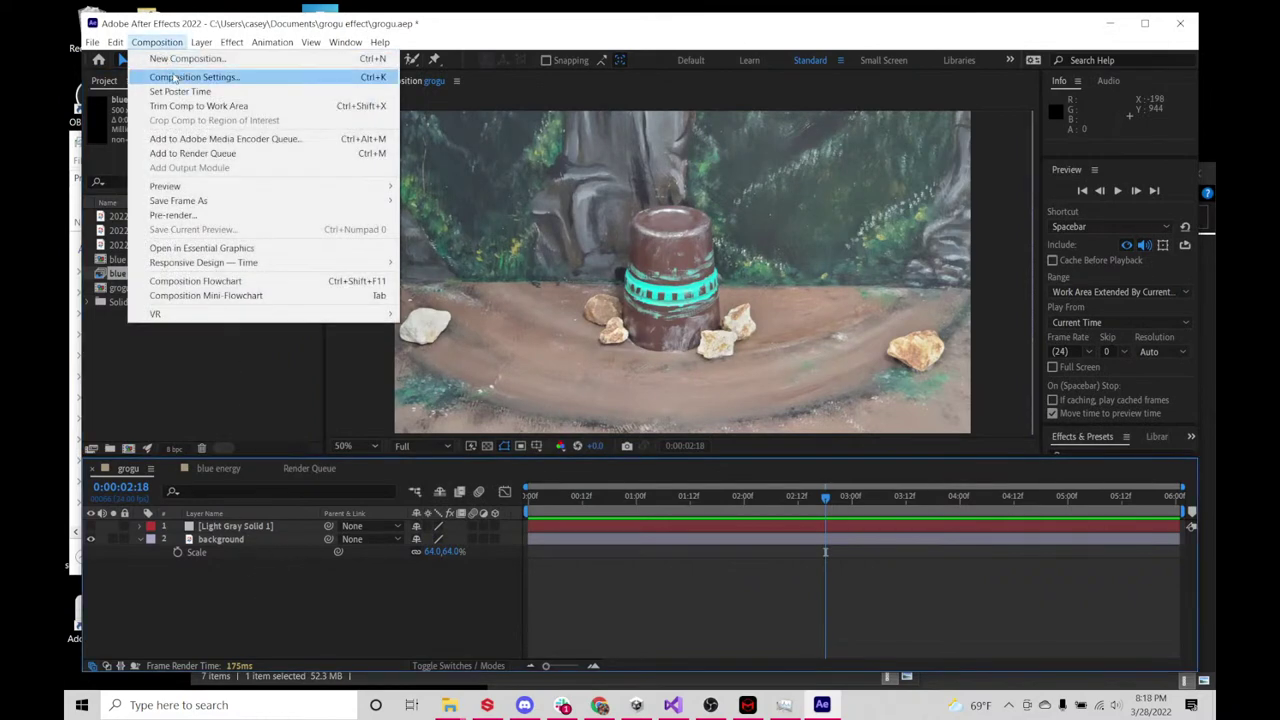
pyautogui.click(170, 76)
pyautogui.click(738, 523)
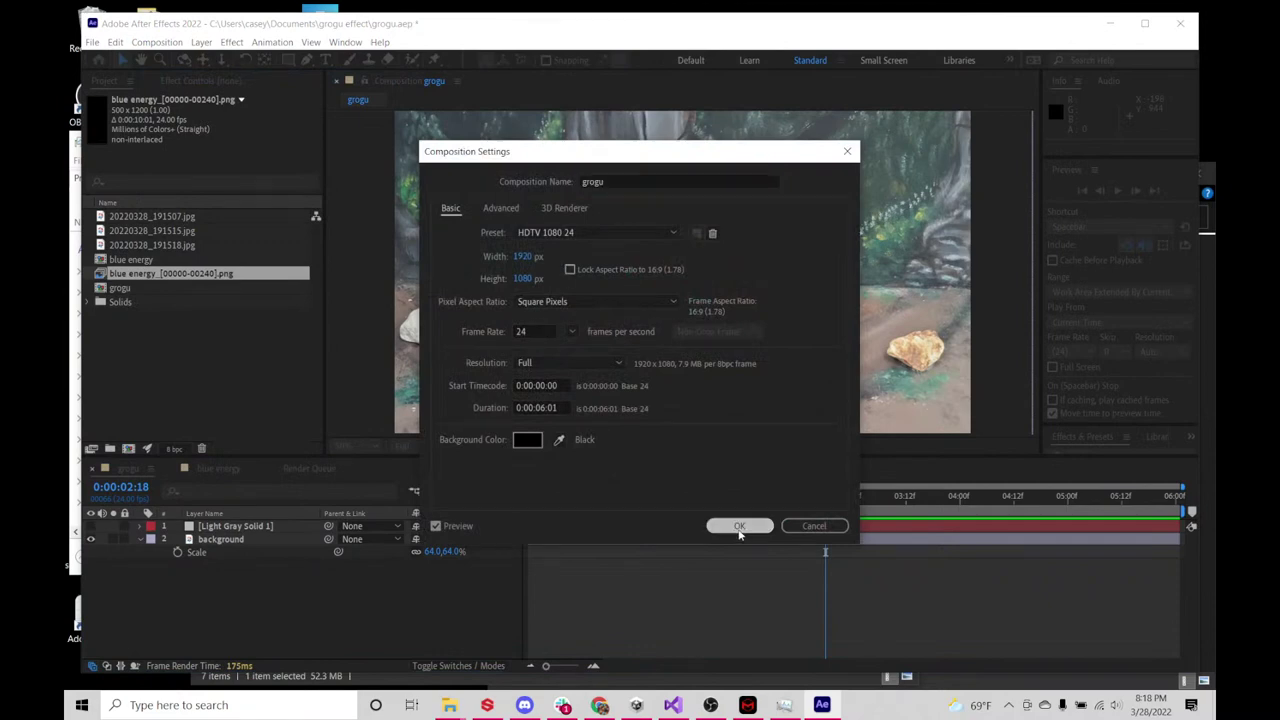
# - Add the blue energy PNG sequence to the grogu composition above the Light Gray Solid 1 layer and preview it
pyautogui.moveTo(145, 278); pyautogui.dragTo(253, 530)
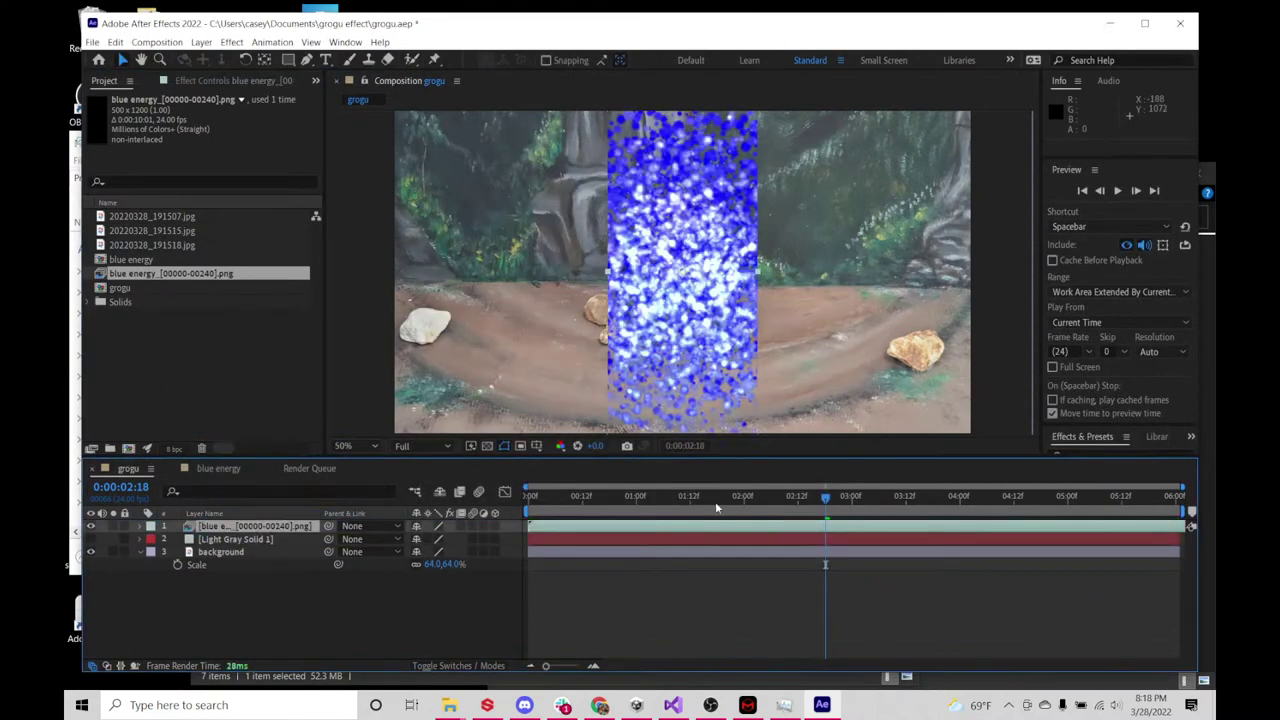
pyautogui.click(604, 494)
pyautogui.press('space')
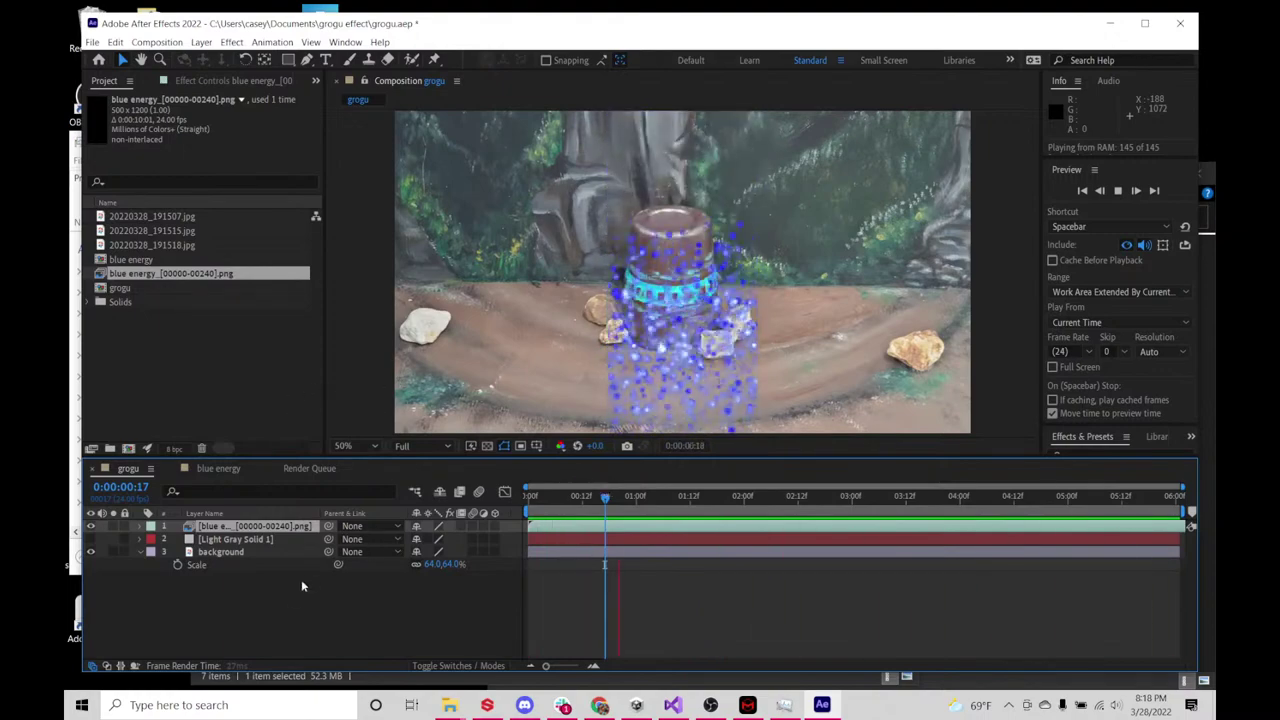
# - Move the blue energy layer up over the brown pot so the column's base surrounds the pot's foot, checking it at several times
pyautogui.click(631, 284)
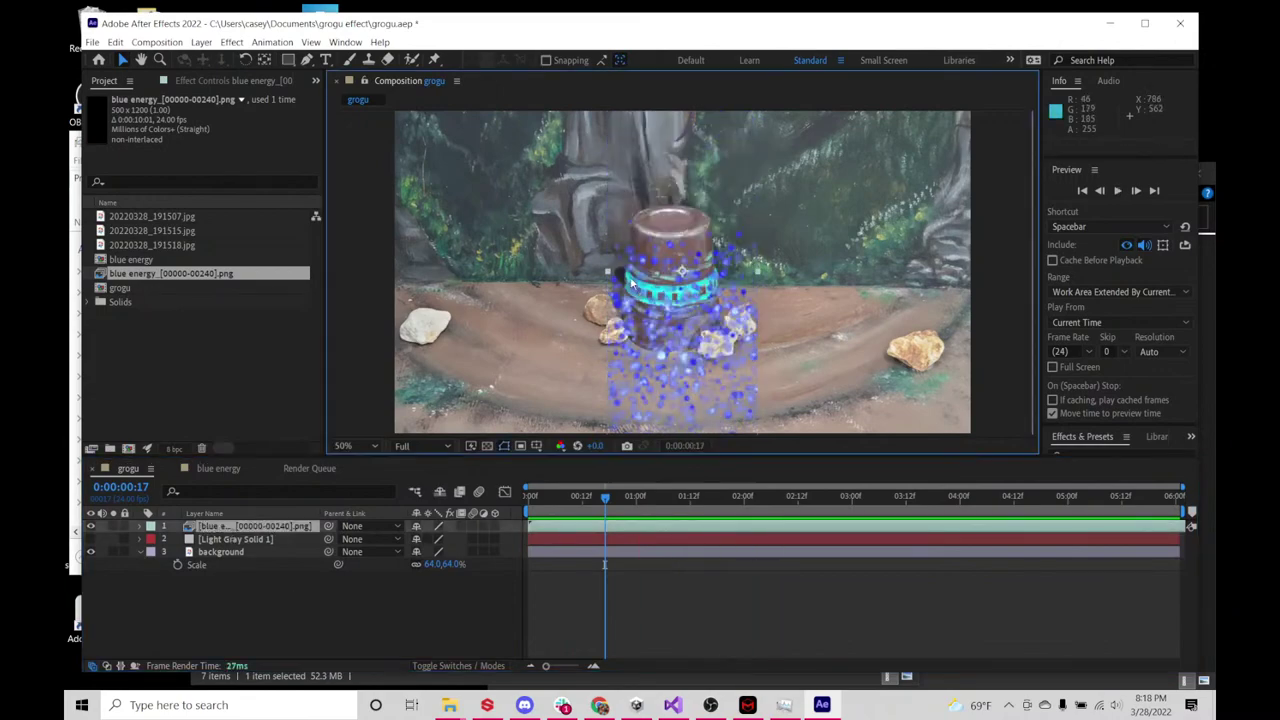
pyautogui.moveTo(631, 284)
pyautogui.mouseDown()
pyautogui.moveTo(643, 240)
pyautogui.moveTo(652, 271)
pyautogui.mouseUp()
pyautogui.moveTo(563, 497); pyautogui.dragTo(739, 479)
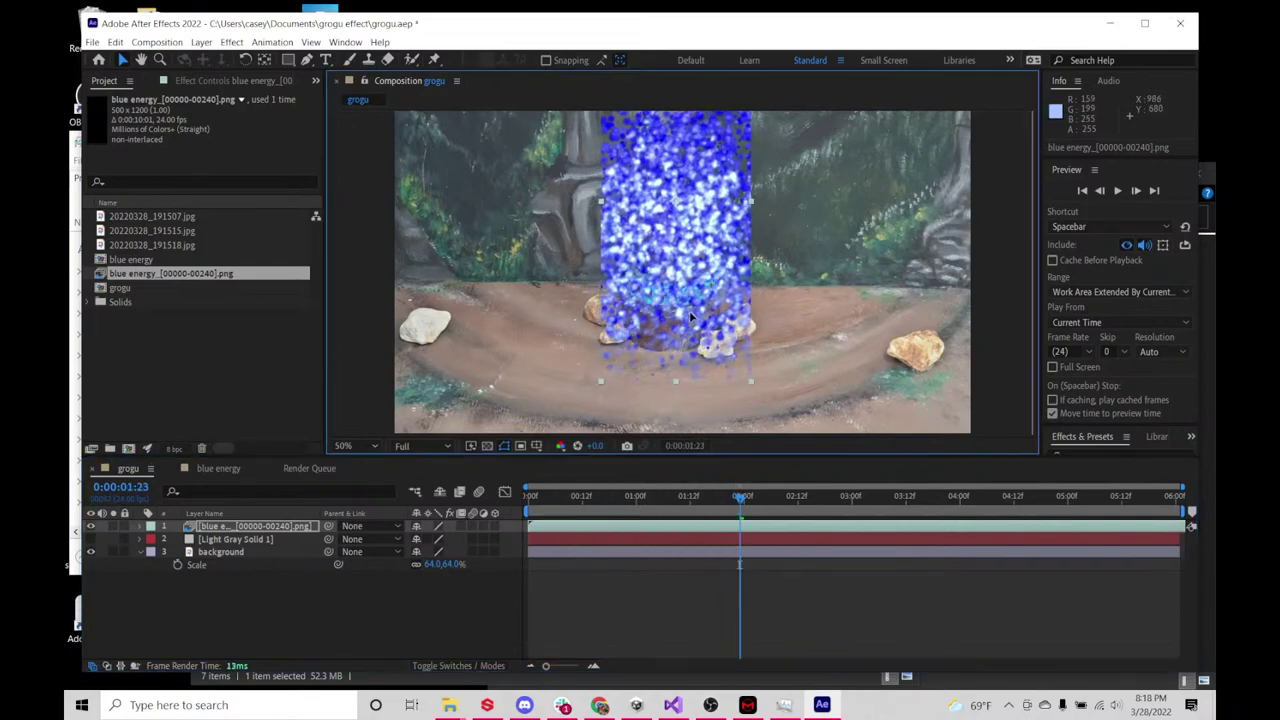
pyautogui.click(574, 497)
pyautogui.moveTo(583, 497); pyautogui.dragTo(810, 498)
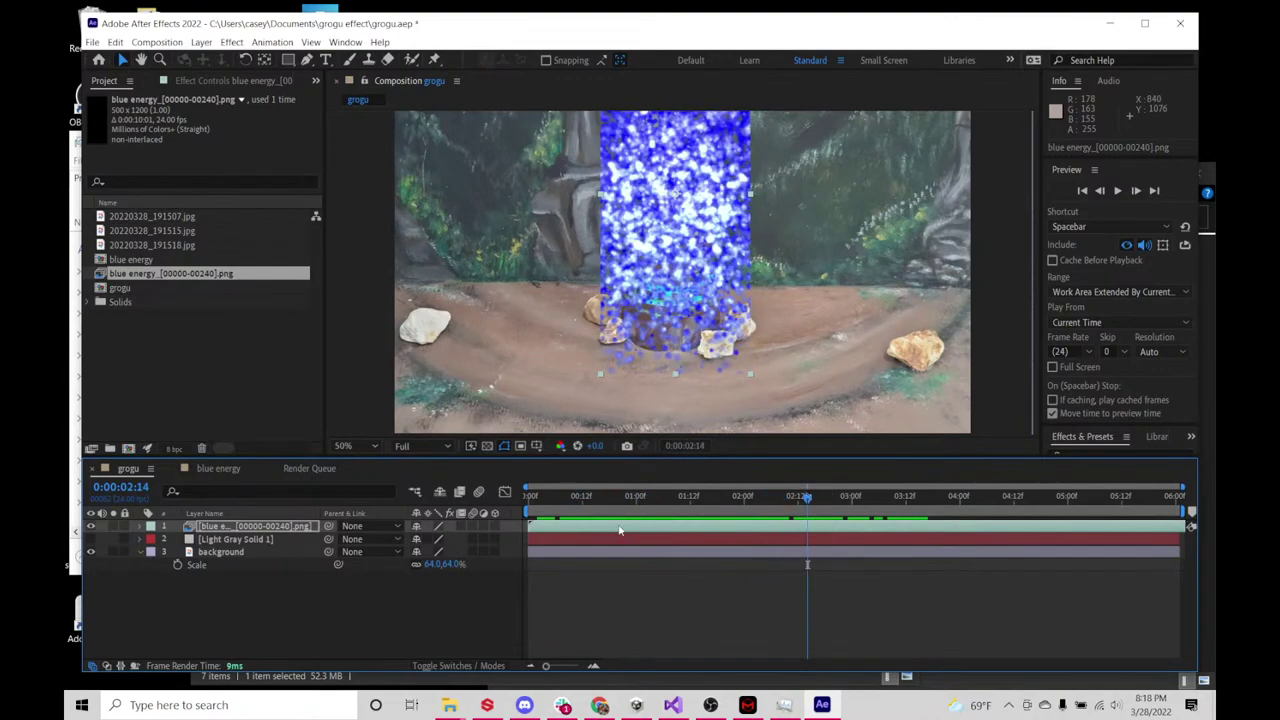
# - Play back the grogu composition to examine how the blue energy builds up over time
pyautogui.moveTo(587, 531); pyautogui.dragTo(527, 513)
pyautogui.moveTo(870, 525); pyautogui.dragTo(854, 505)
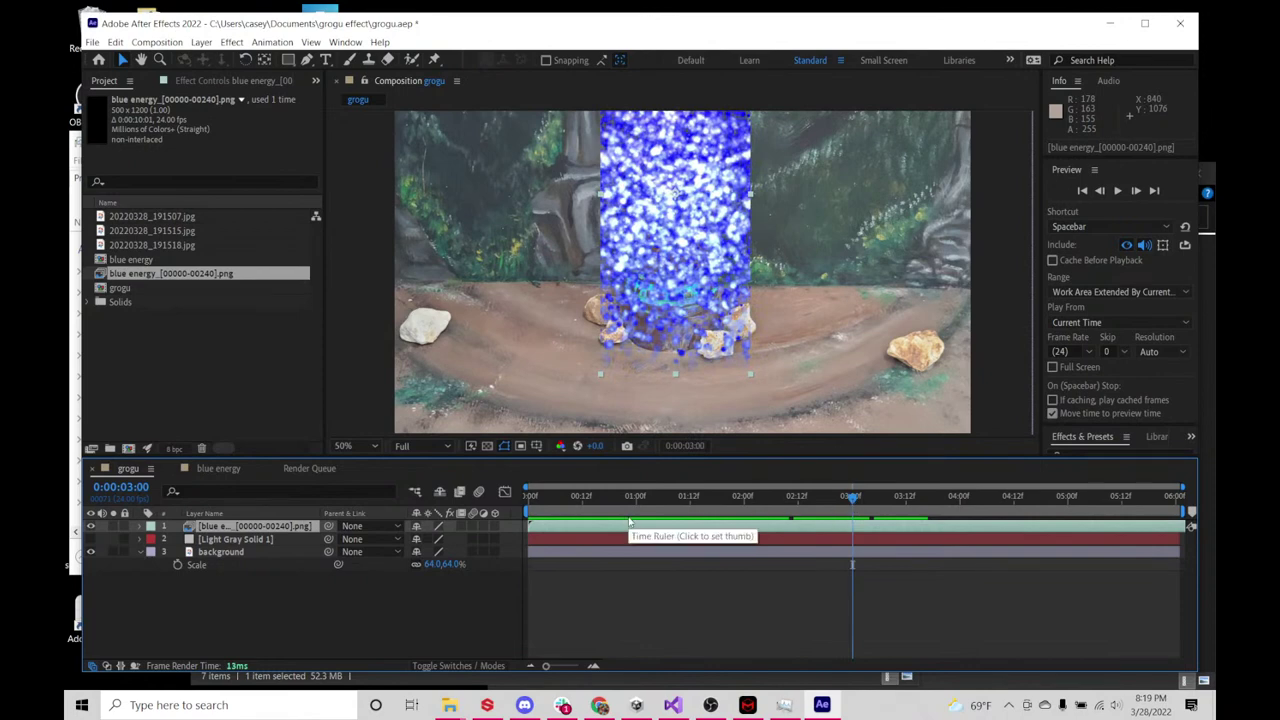
pyautogui.moveTo(622, 500); pyautogui.dragTo(504, 496)
pyautogui.press('space')
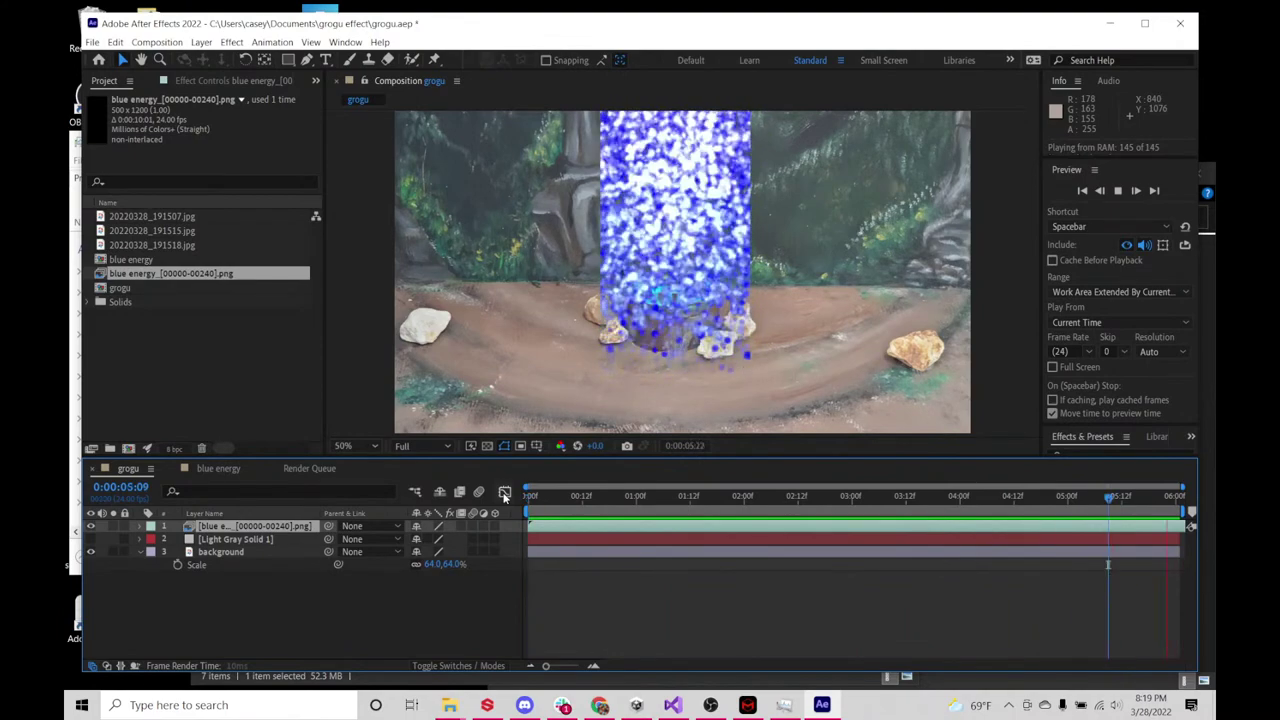
pyautogui.press('space')
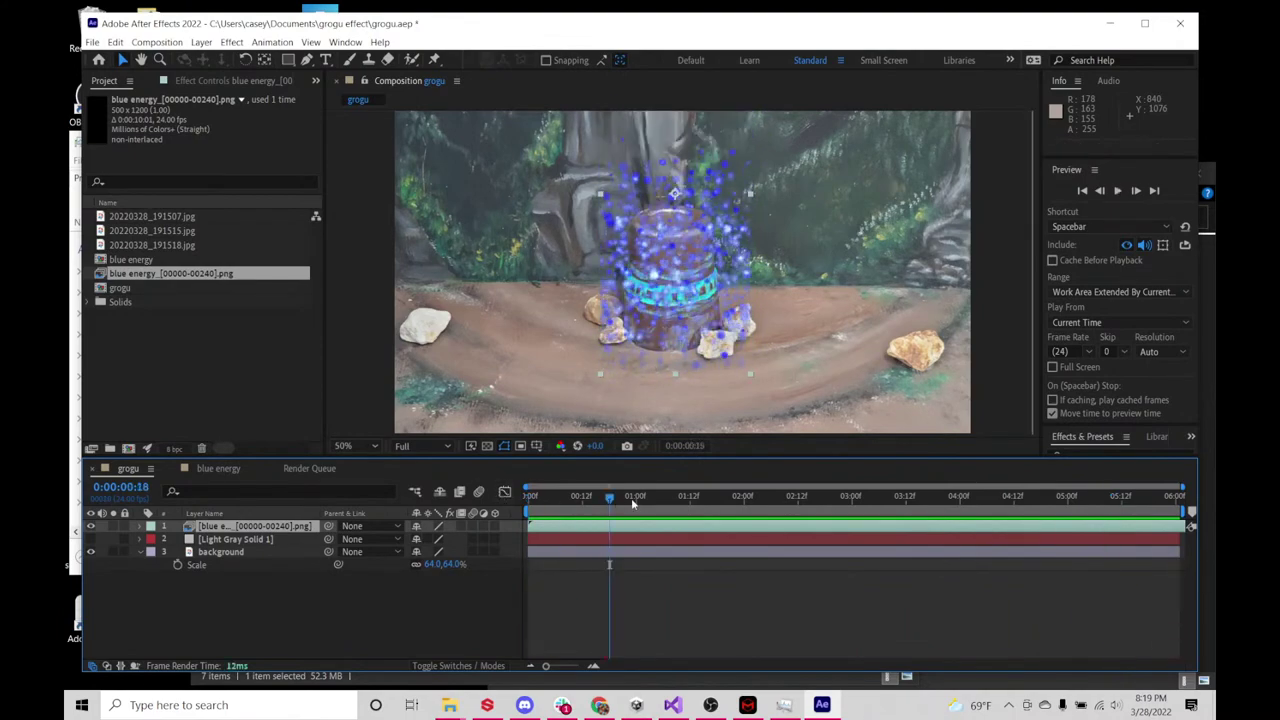
# - Split the blue energy layer at 0:00:02:19
pyautogui.moveTo(631, 498); pyautogui.dragTo(822, 513)
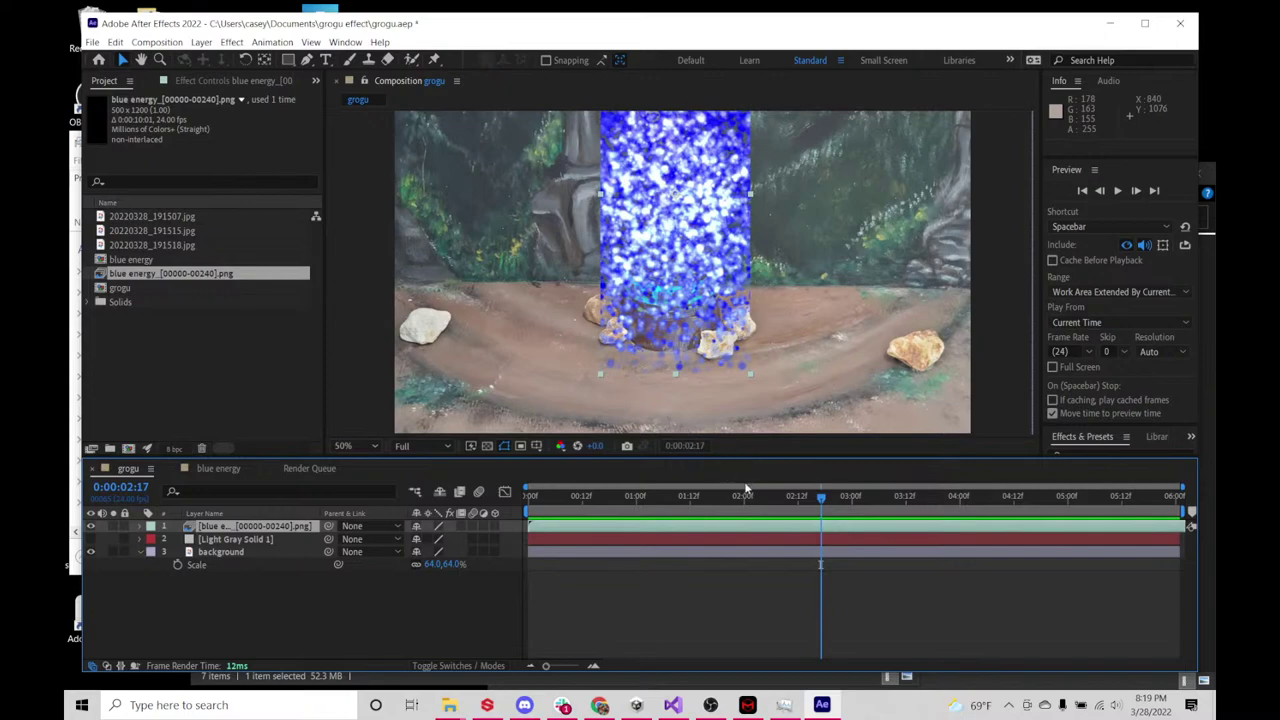
pyautogui.moveTo(752, 496); pyautogui.dragTo(830, 525)
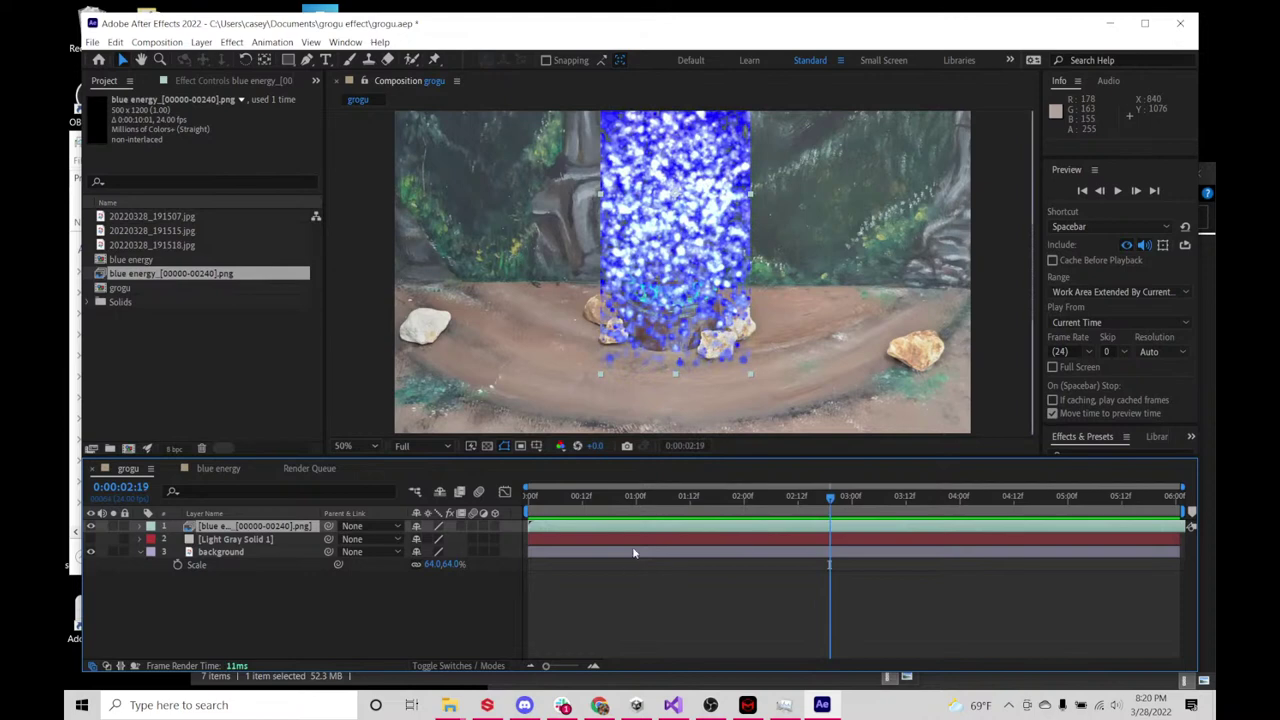
pyautogui.hotkey('ctrl', 'shift', 'd')
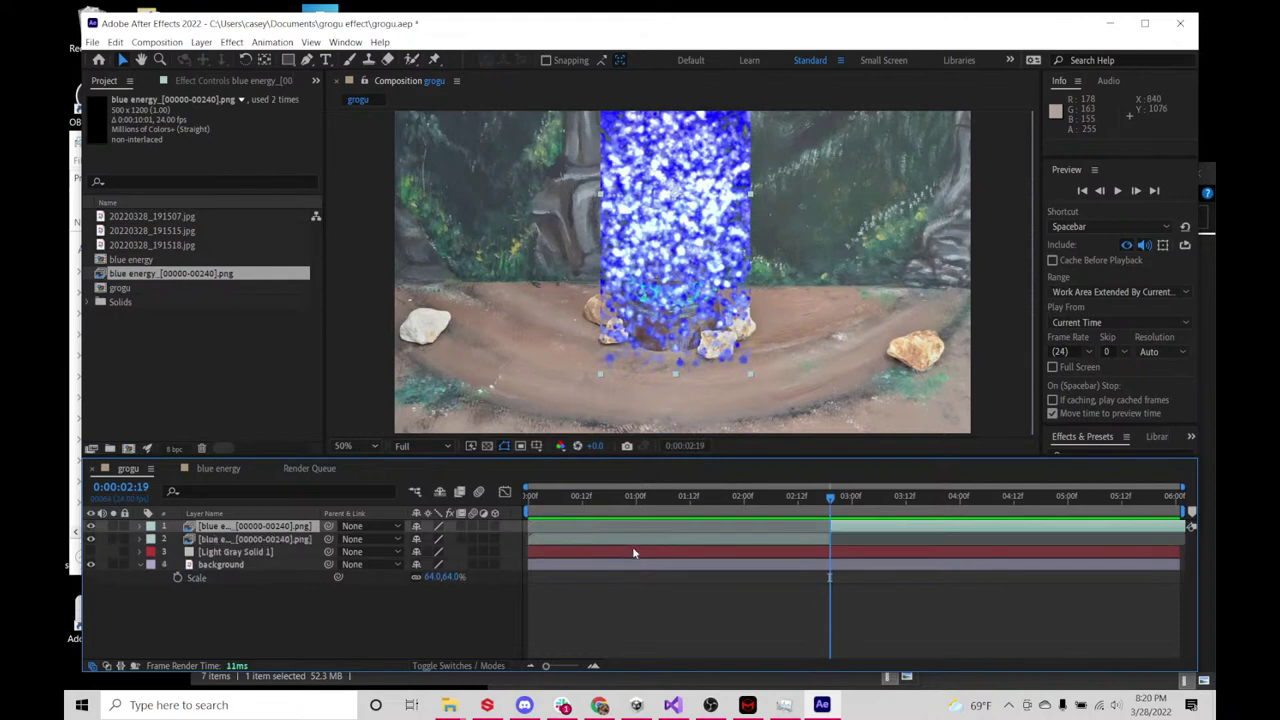
pyautogui.hotkey('ctrl', 'z')
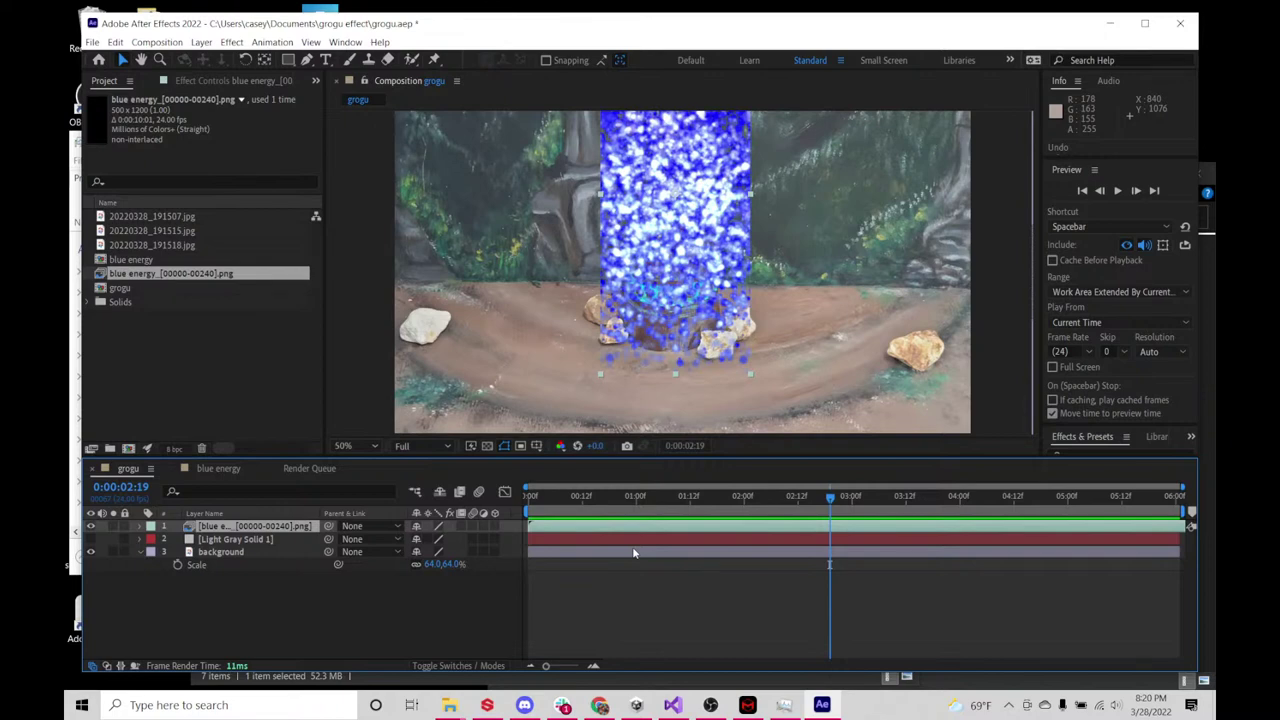
pyautogui.hotkey('ctrl', 'shift', 'd')
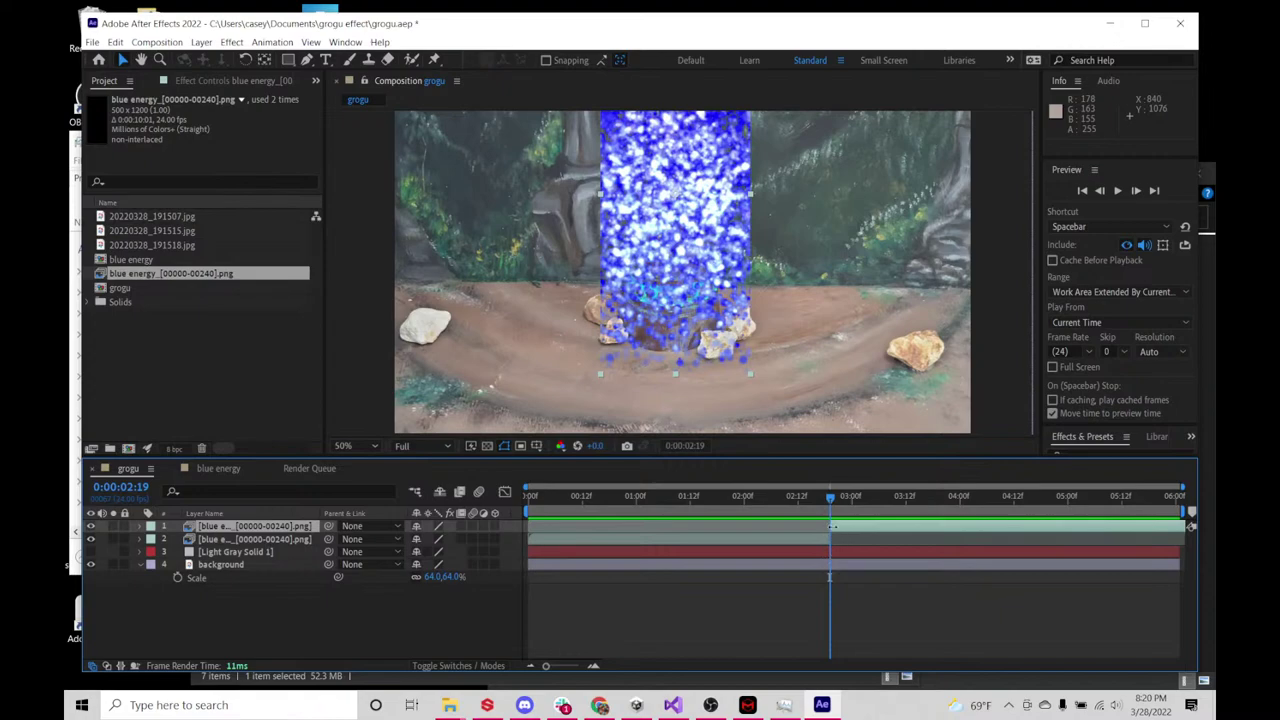
# - Slide the full-strength energy segment to the composition's start and move the build-up segment to begin at about 0:00:02:06
pyautogui.moveTo(828, 510); pyautogui.dragTo(560, 500)
pyautogui.moveTo(897, 530); pyautogui.dragTo(603, 529)
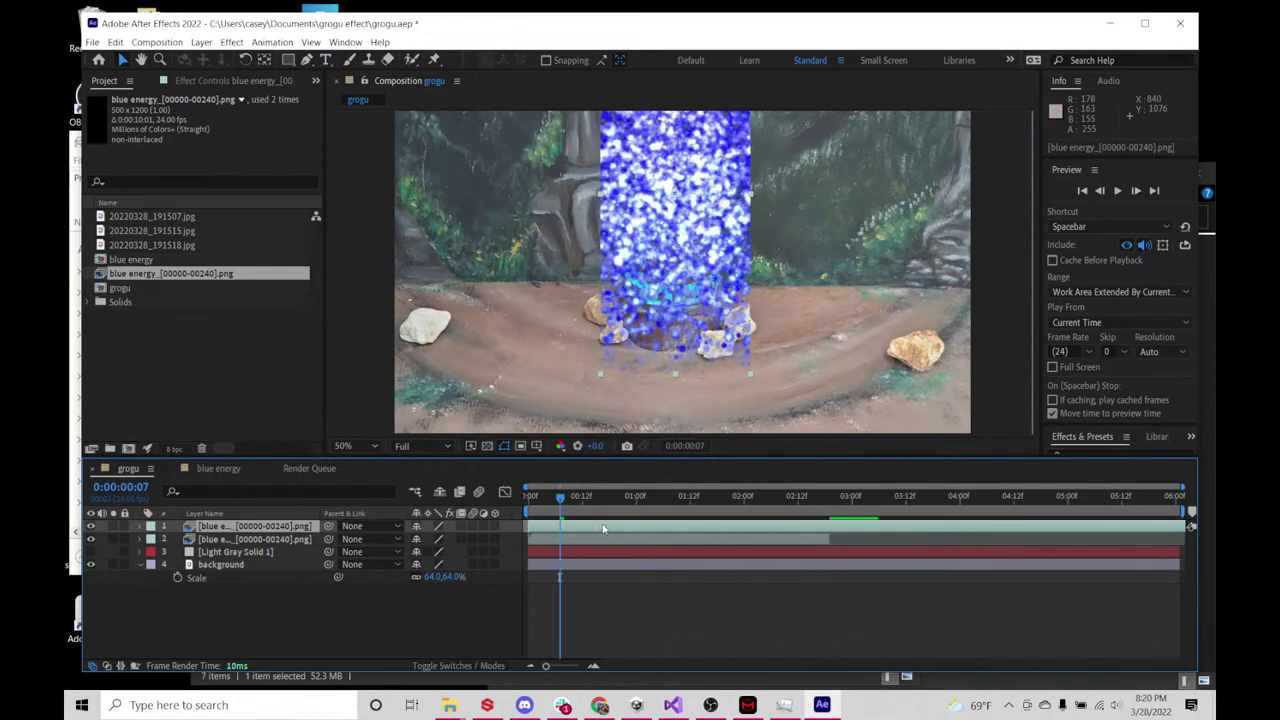
pyautogui.moveTo(783, 494); pyautogui.dragTo(826, 494)
pyautogui.moveTo(757, 537); pyautogui.dragTo(1015, 538)
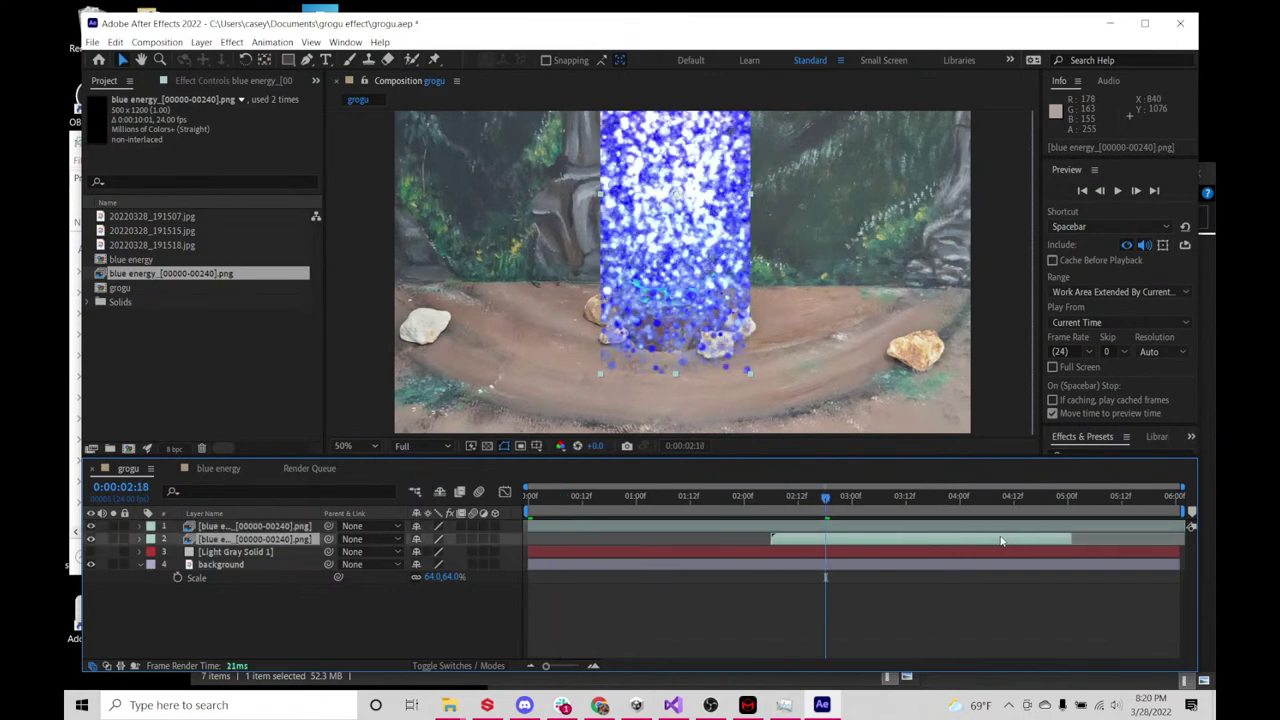
# - Trim the end of the upper blue energy segment to 0:00:02:14
pyautogui.click(684, 530)
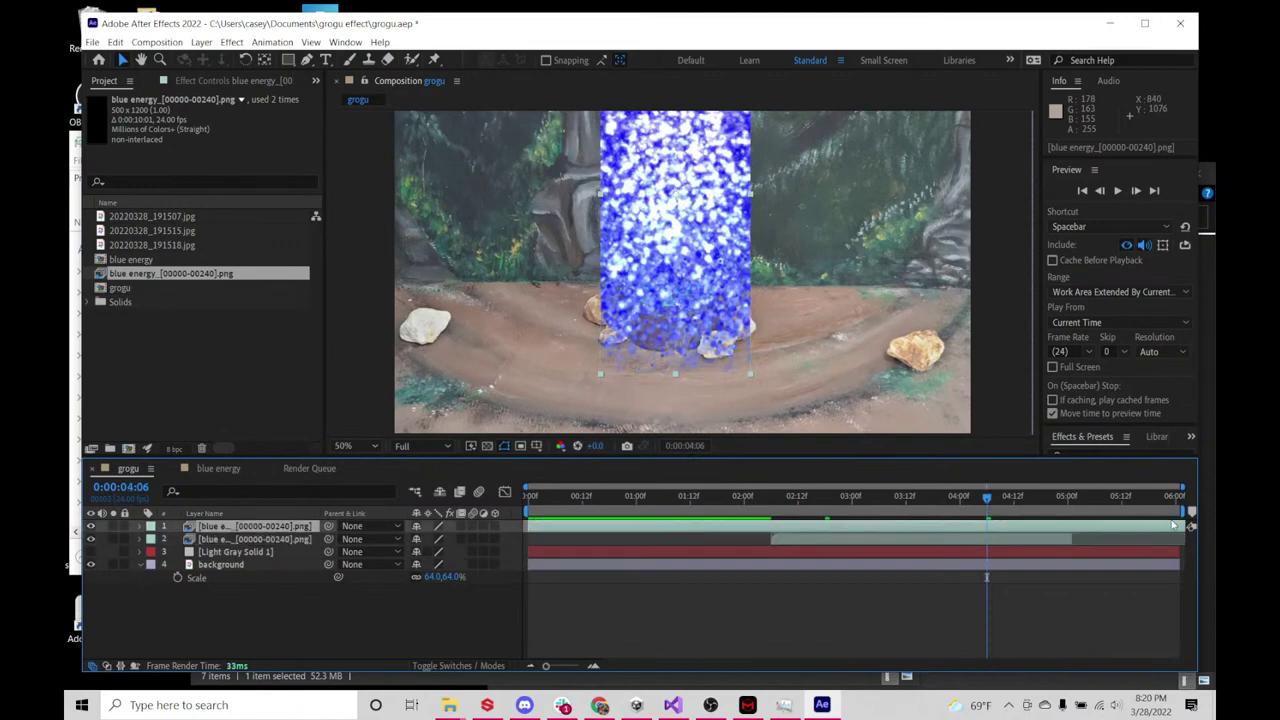
pyautogui.moveTo(852, 512); pyautogui.dragTo(807, 512)
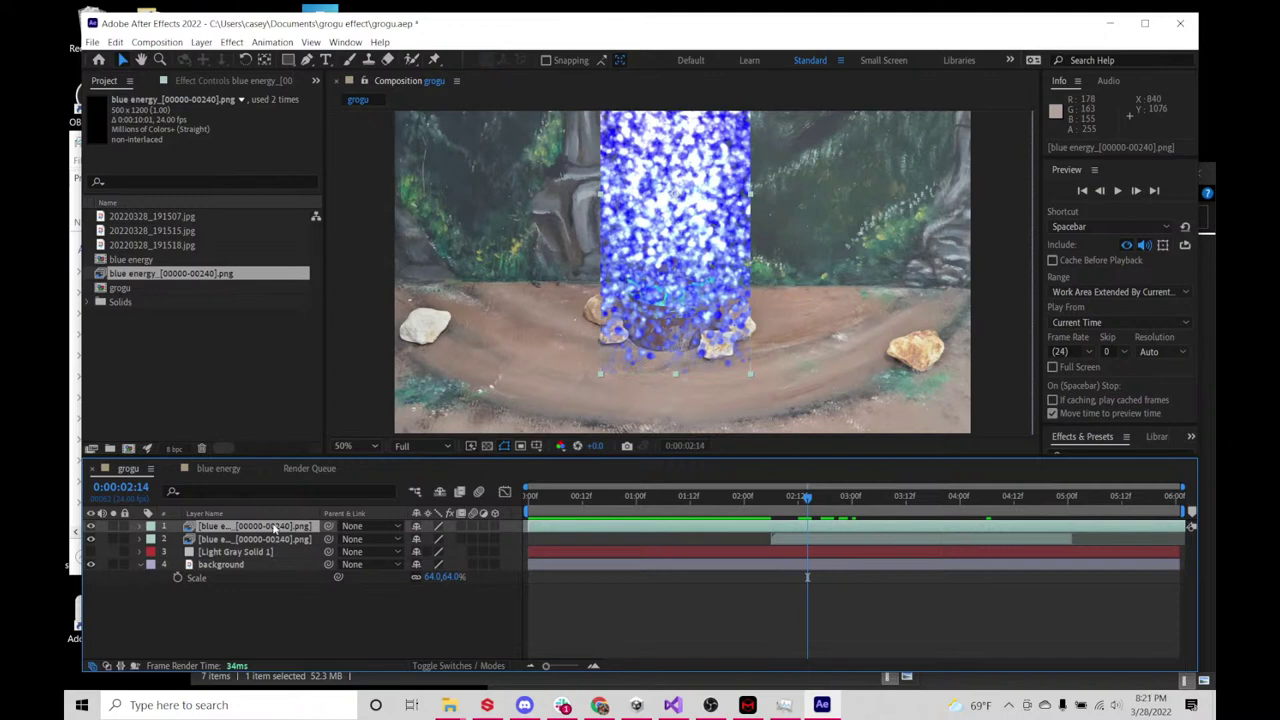
pyautogui.hotkey('alt', ']')
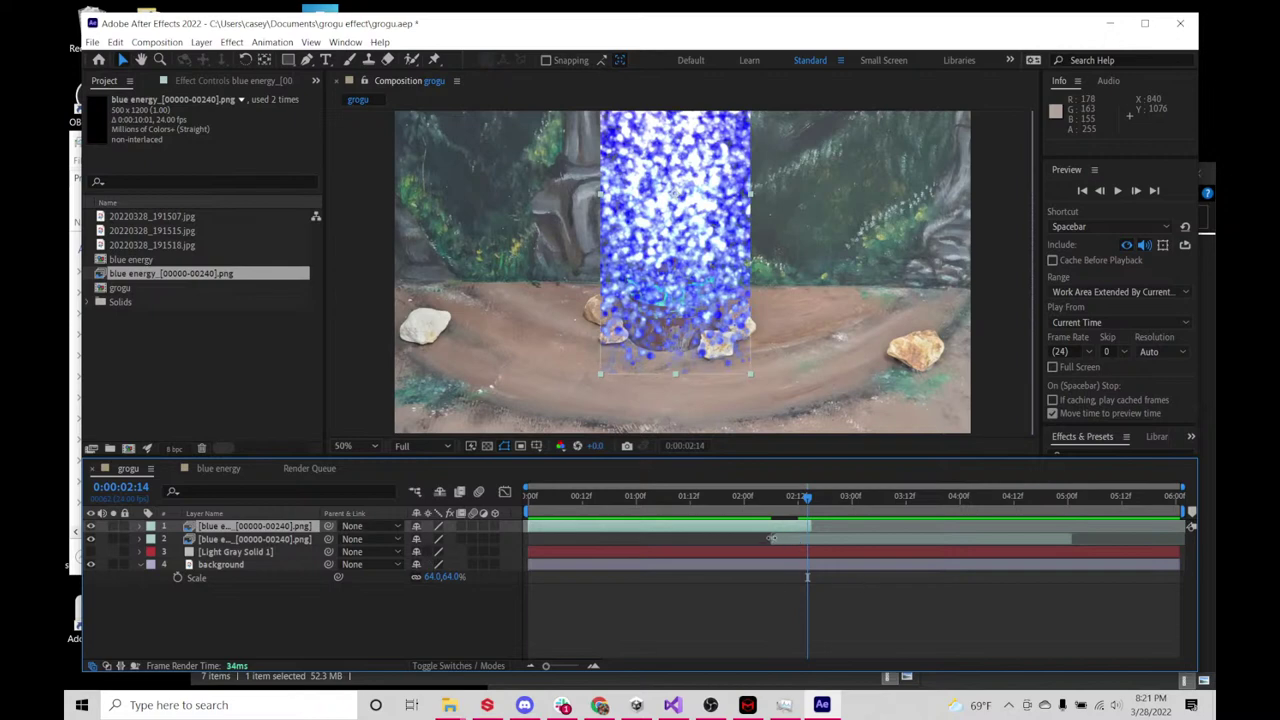
# - Slide the lower blue energy segment earlier to overlap the upper one, starting at about 0:00:01:15
pyautogui.moveTo(866, 543); pyautogui.dragTo(804, 543)
pyautogui.click(605, 497)
pyautogui.moveTo(575, 500); pyautogui.dragTo(1007, 520)
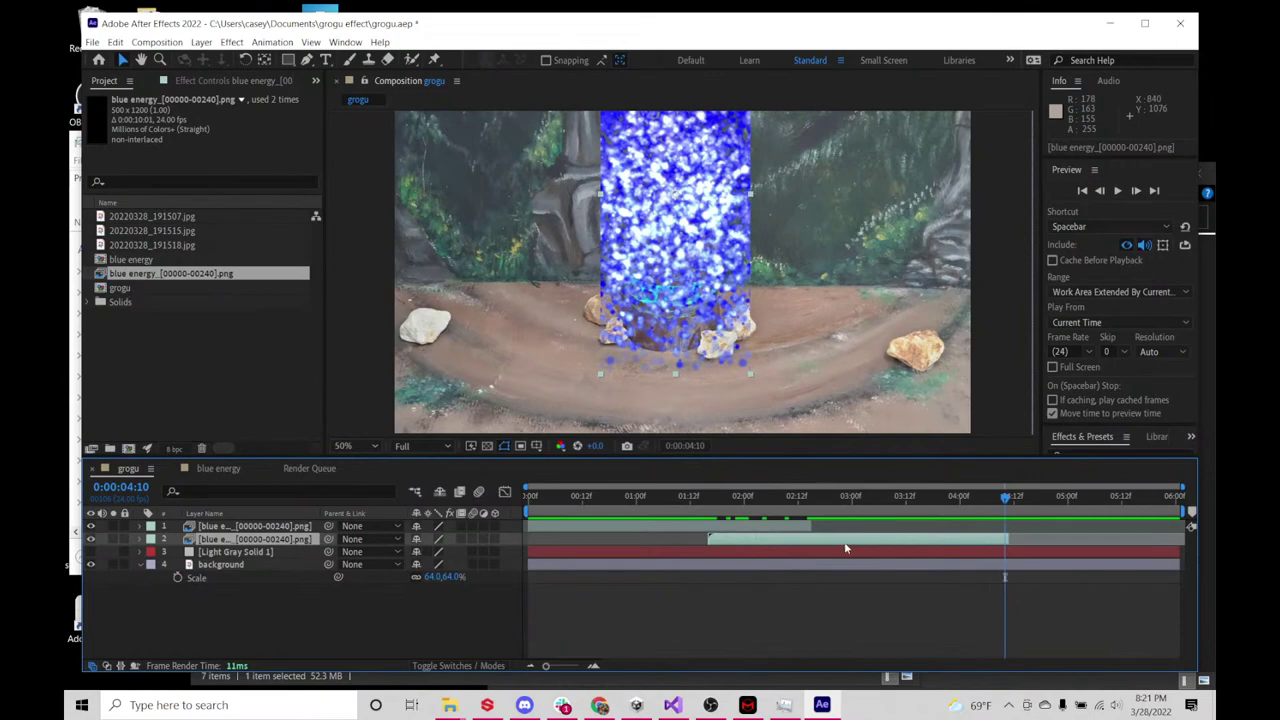
pyautogui.moveTo(845, 548); pyautogui.dragTo(785, 541)
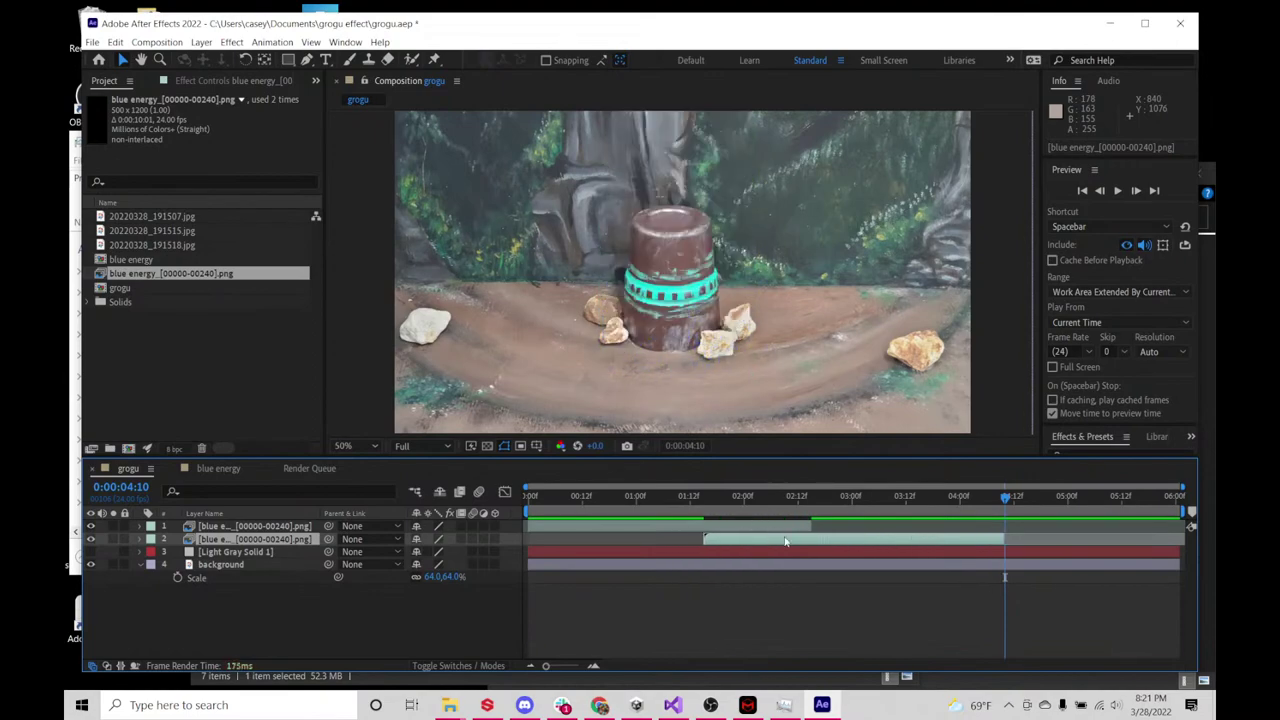
# - Compare the energy frames at 0:00:00:00 and 0:00:04:09, and play the composition to check the overlap and loop point
pyautogui.moveTo(788, 497); pyautogui.dragTo(1001, 530)
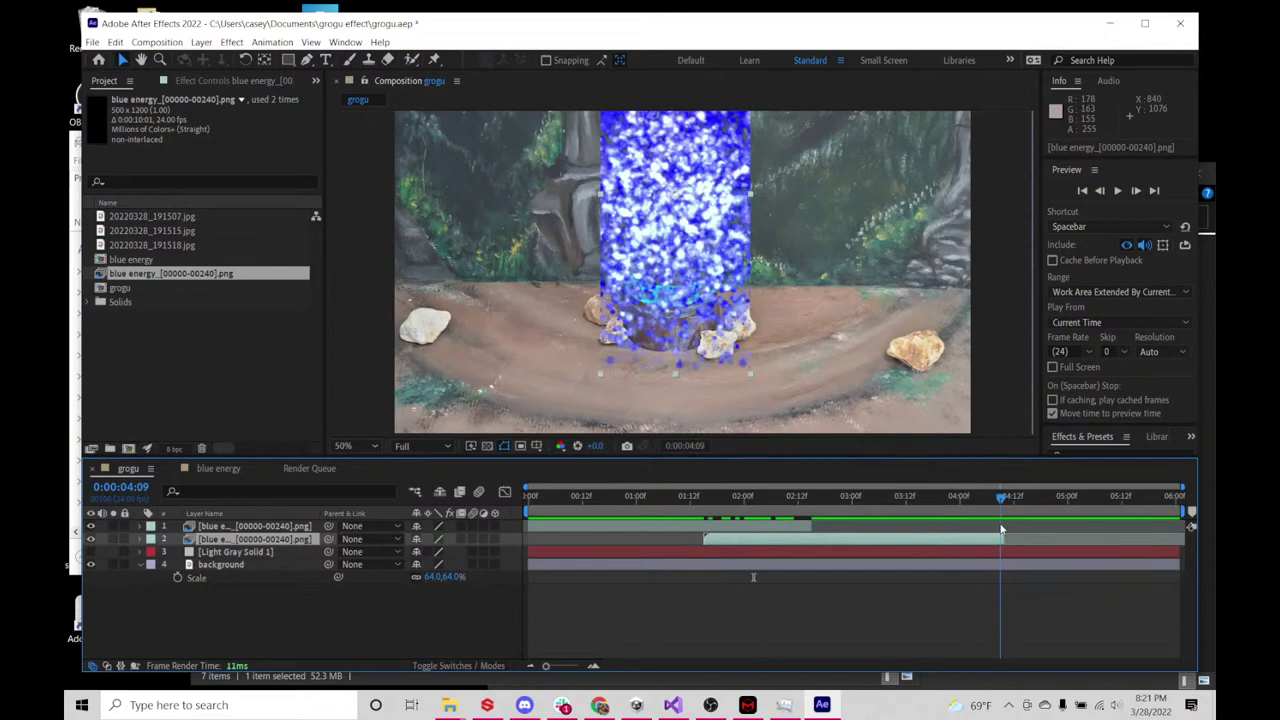
pyautogui.click(530, 498)
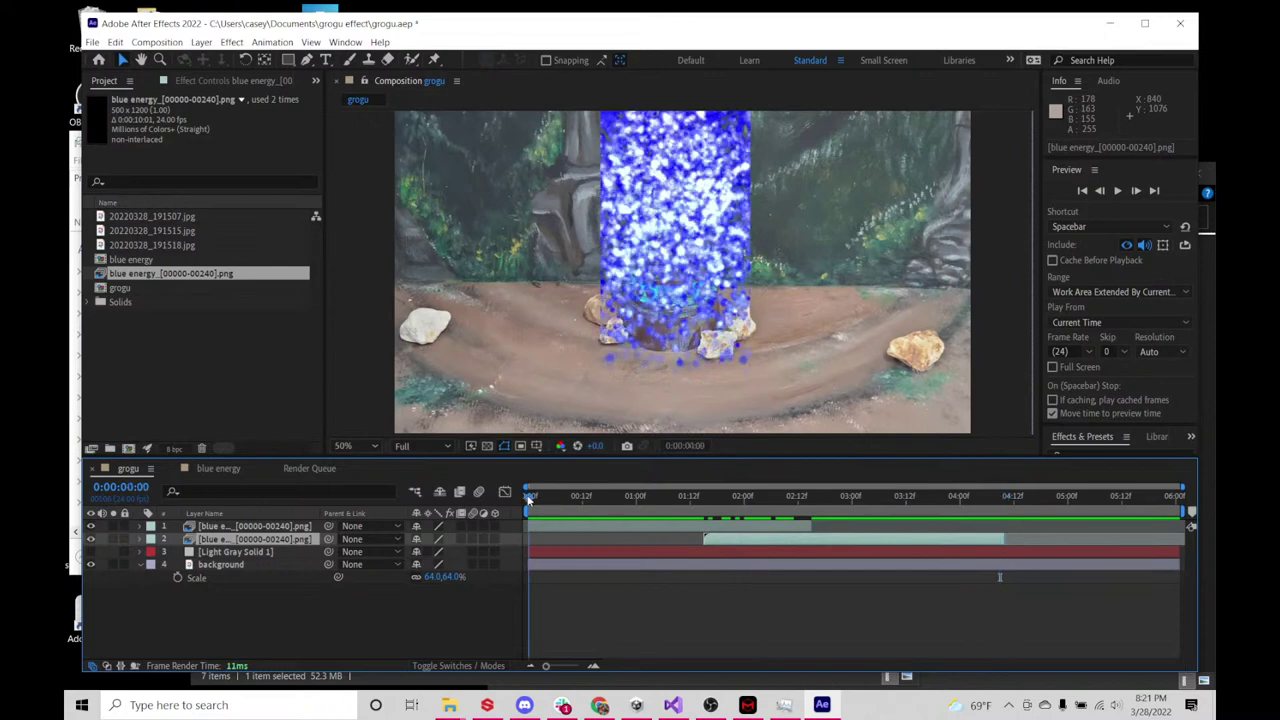
pyautogui.click(1006, 497)
pyautogui.moveTo(1005, 503); pyautogui.dragTo(1002, 503)
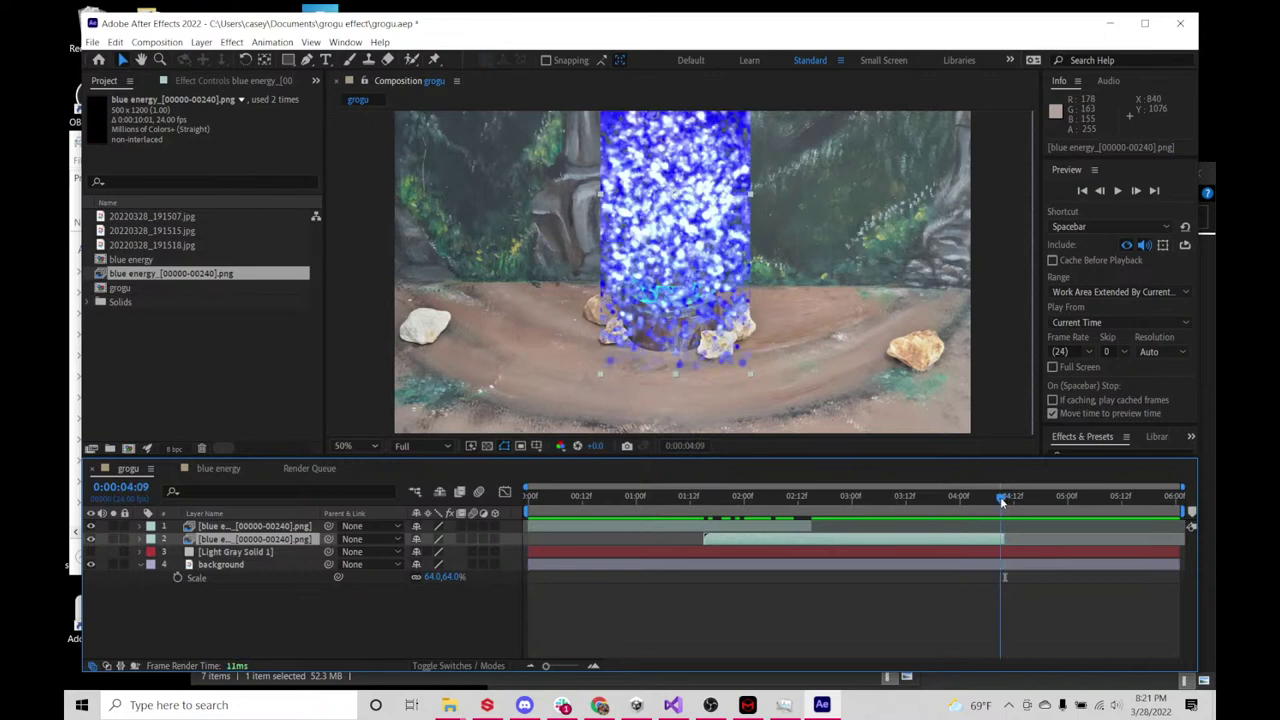
pyautogui.click(530, 497)
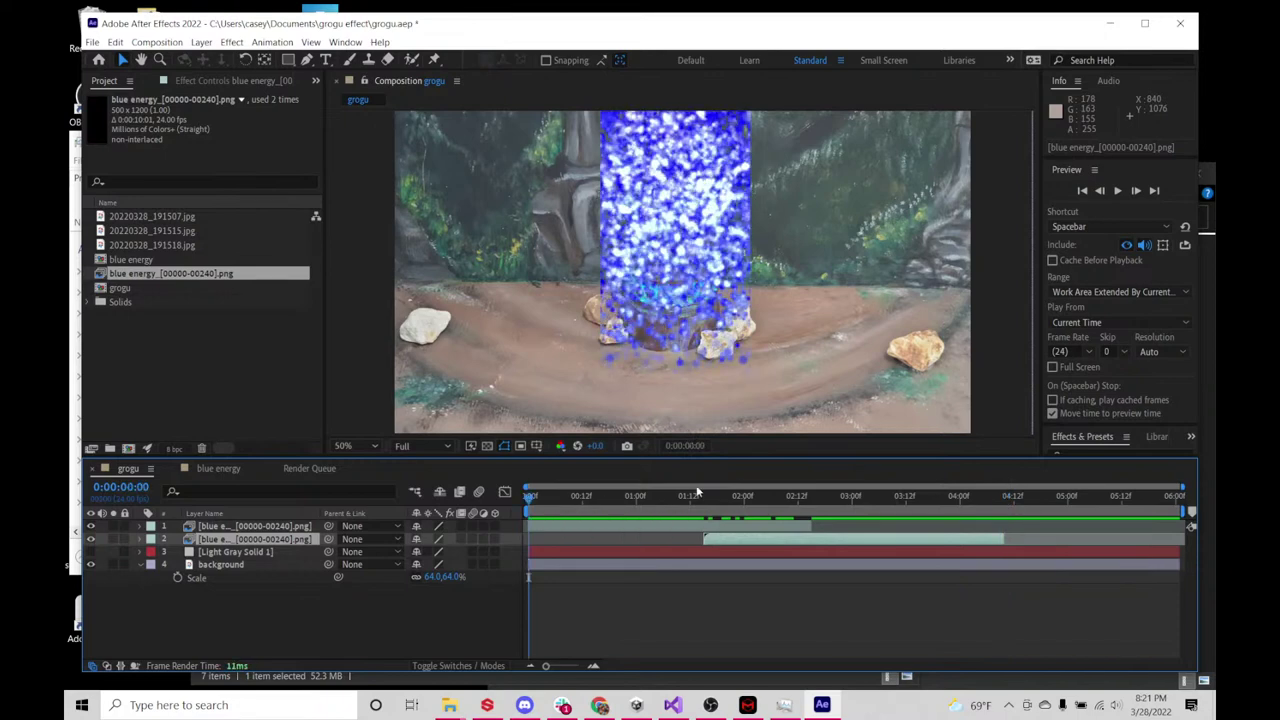
pyautogui.click(1005, 503)
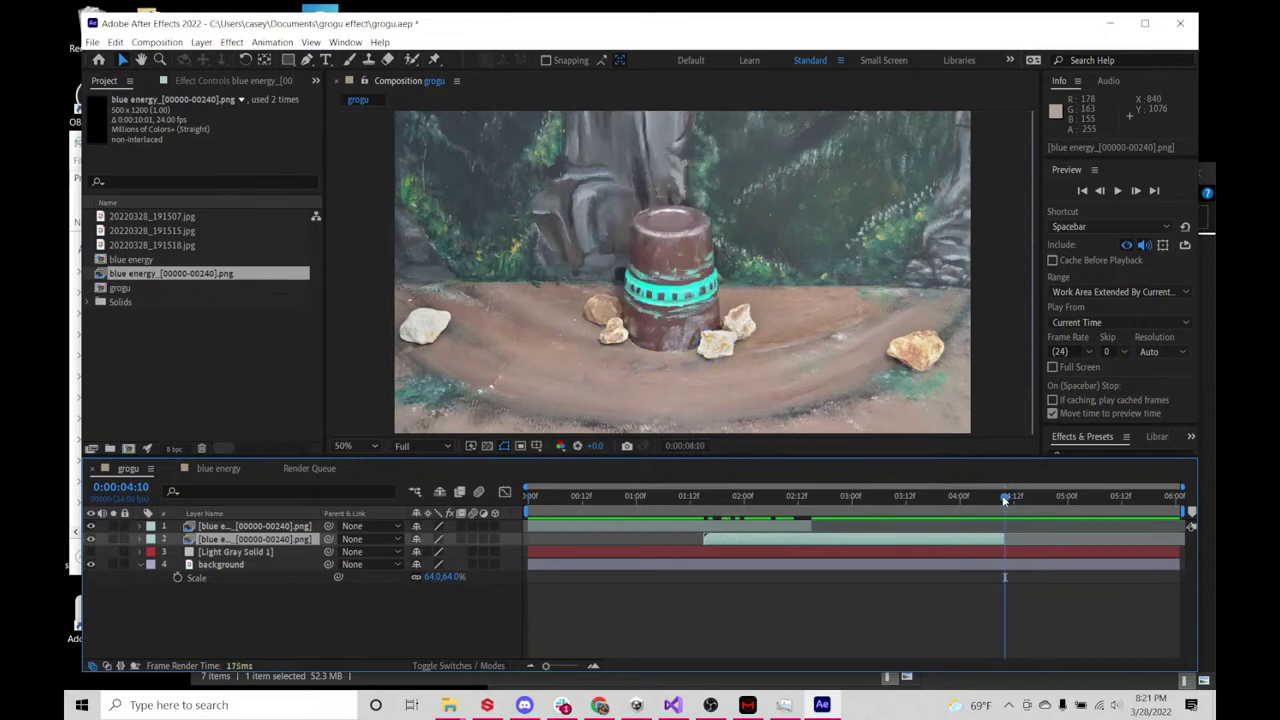
pyautogui.moveTo(1003, 500); pyautogui.dragTo(544, 505)
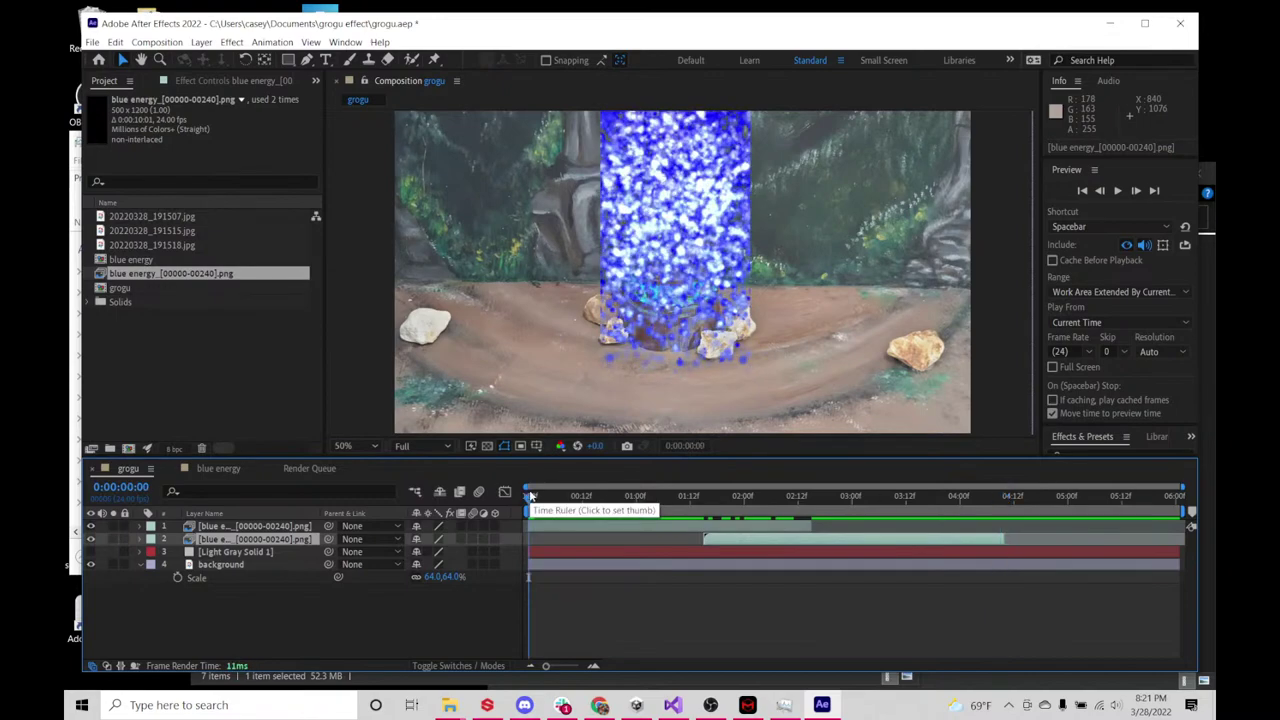
pyautogui.press('space')
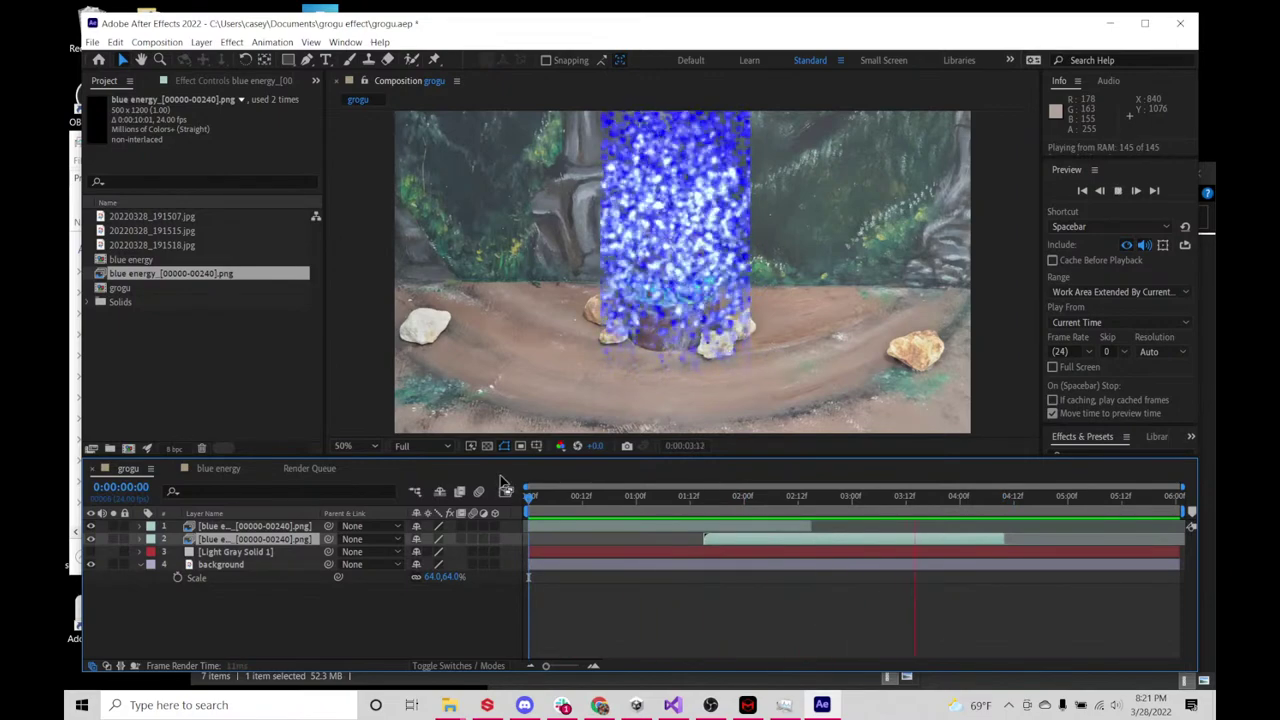
pyautogui.press('space')
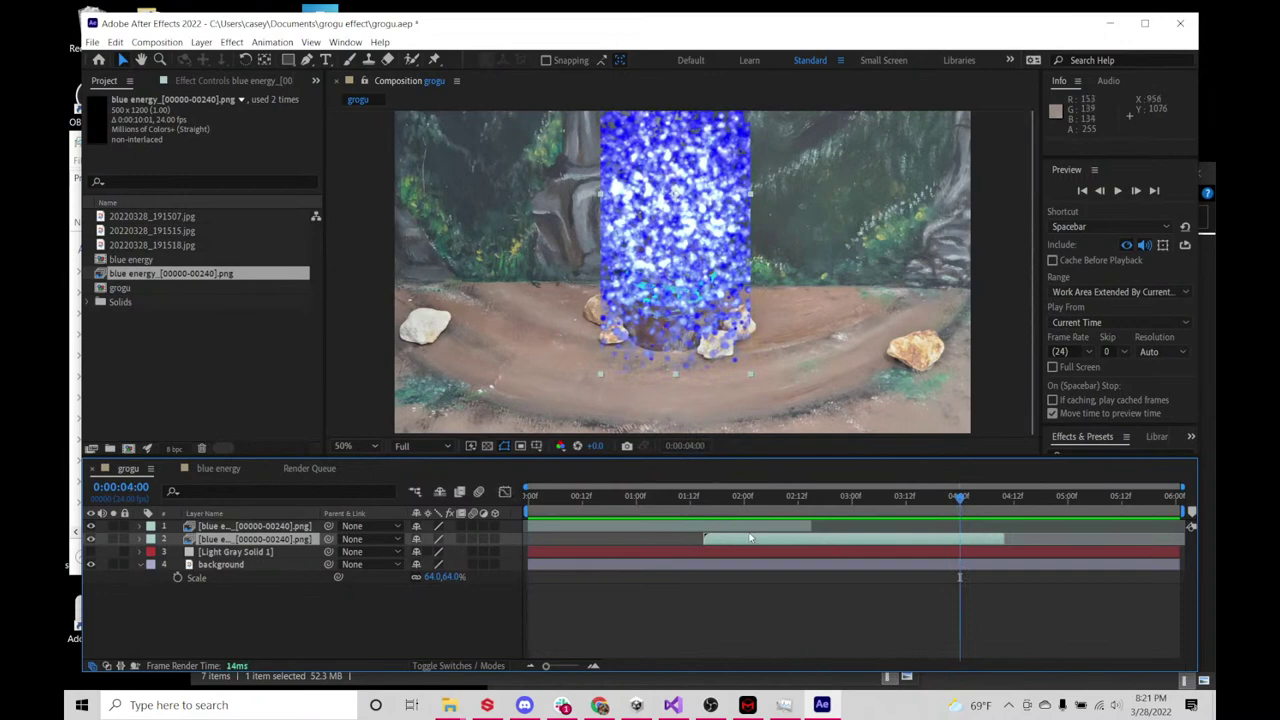
# - Move the current time to 0:00:01:19 and reveal the Opacity property of both blue energy layers
pyautogui.click(268, 528)
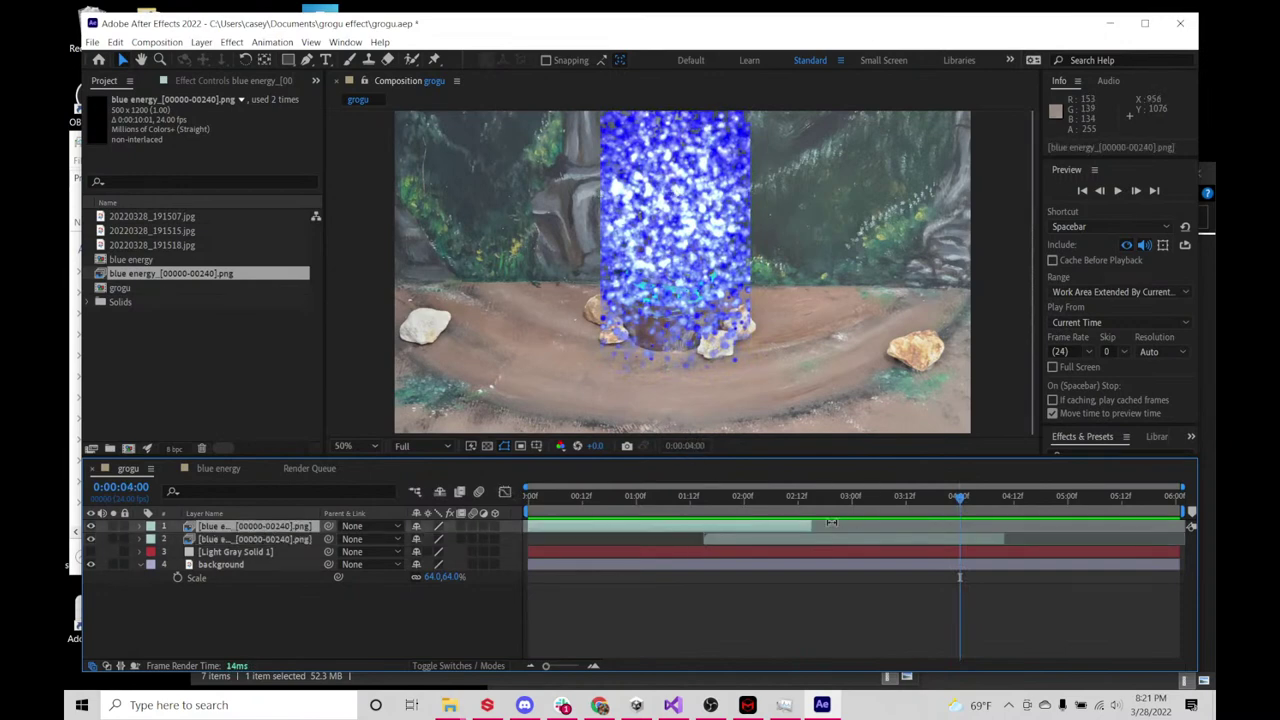
pyautogui.moveTo(804, 495); pyautogui.dragTo(722, 495)
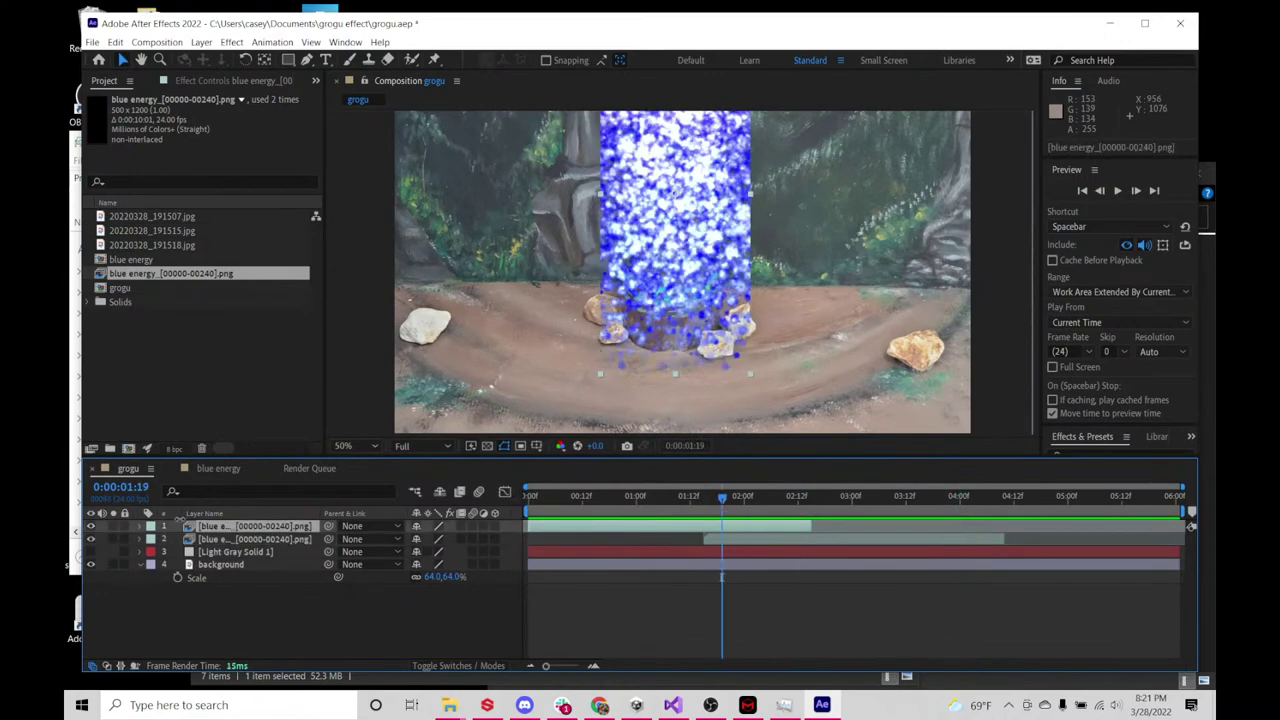
pyautogui.press('t')
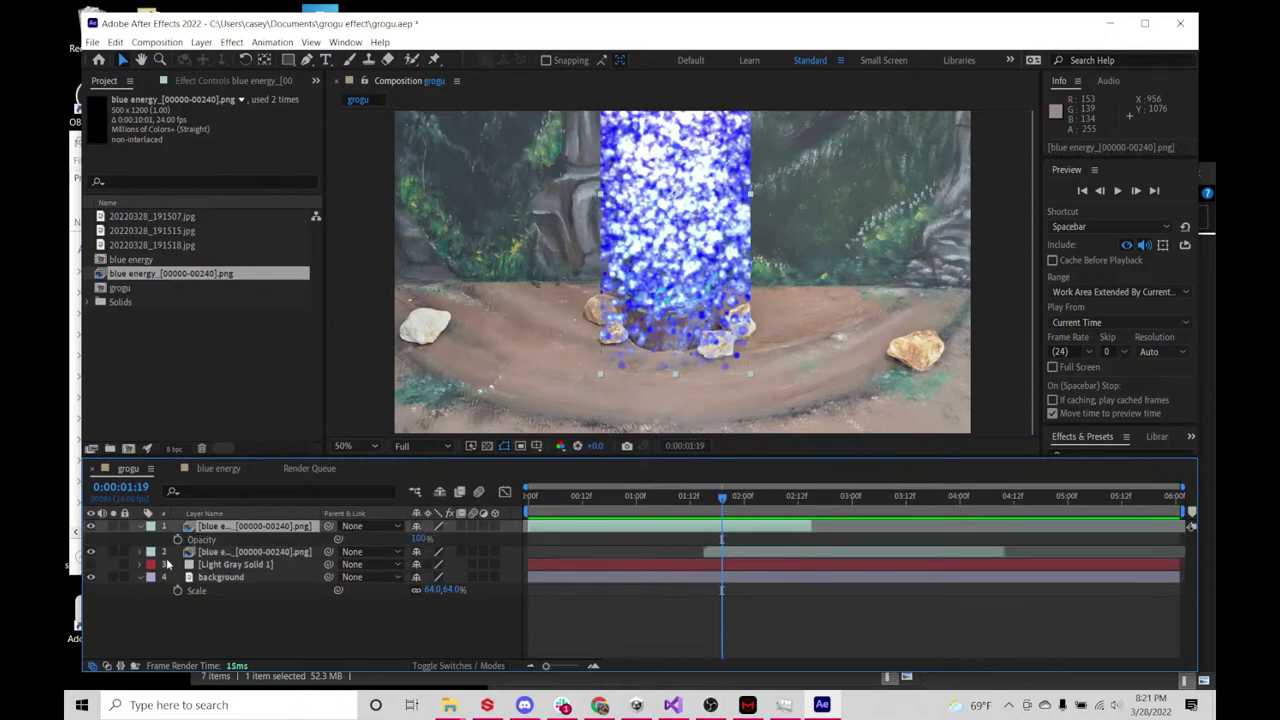
pyautogui.click(255, 556)
pyautogui.press('t')
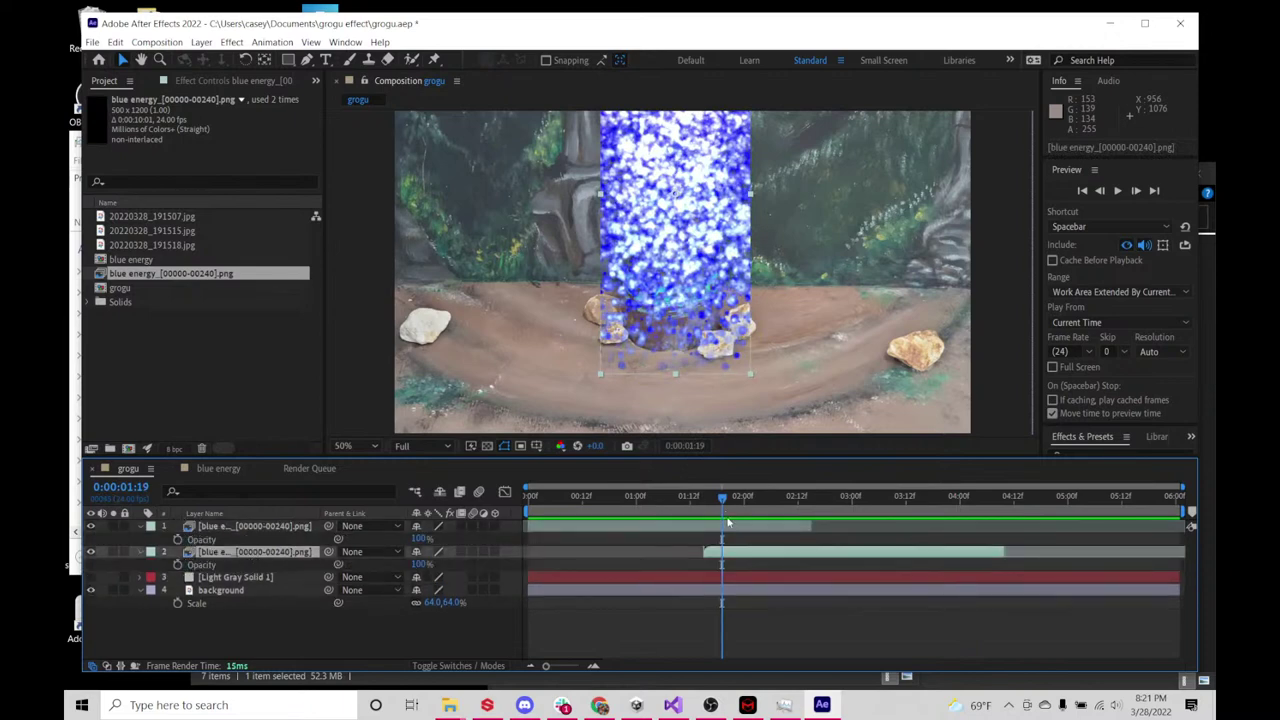
pyautogui.click(248, 524)
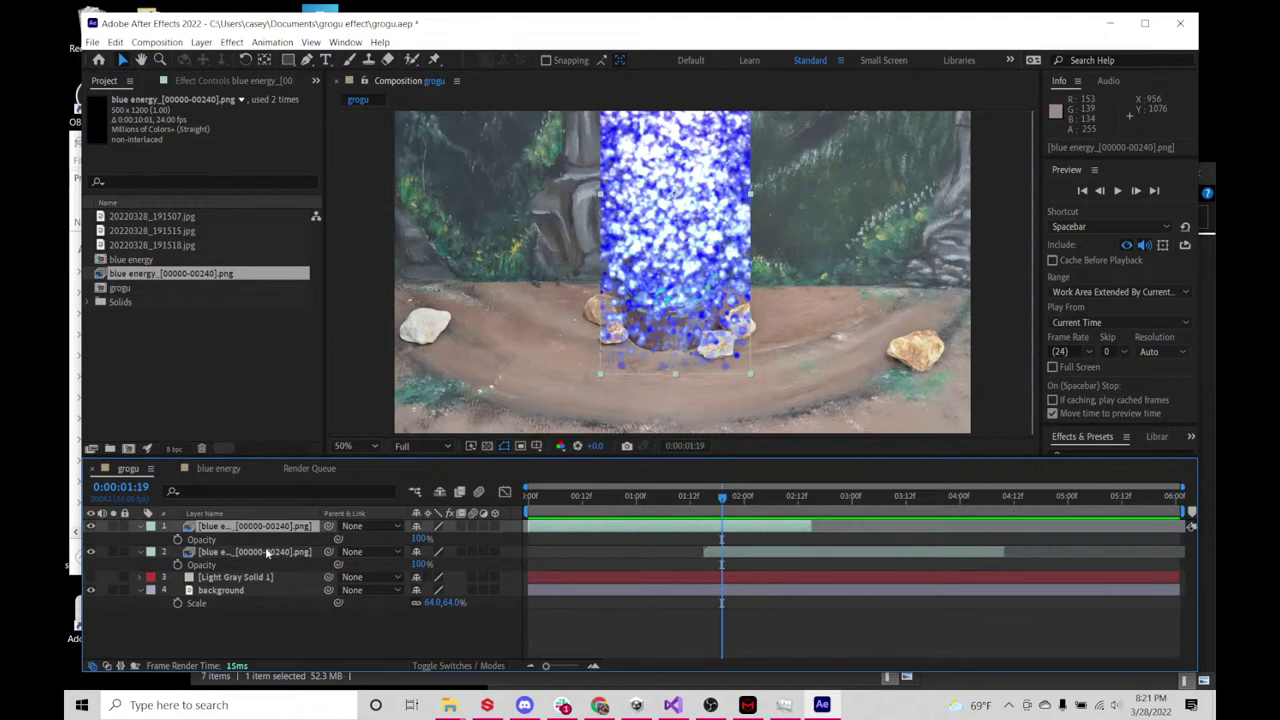
pyautogui.click(265, 554)
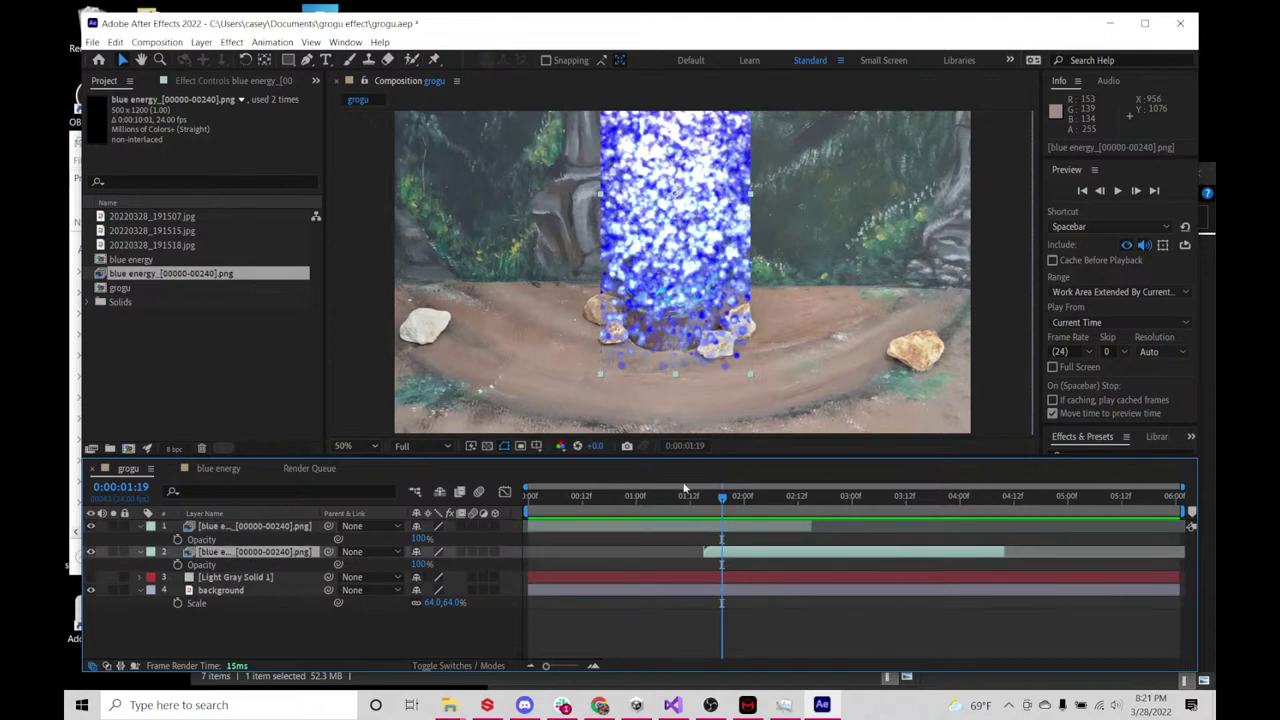
# - Fade out the upper blue energy layer with opacity keyframes of 100% at 0:00:01:19 and 0% at 0:00:02:11
pyautogui.click(276, 524)
pyautogui.click(178, 539)
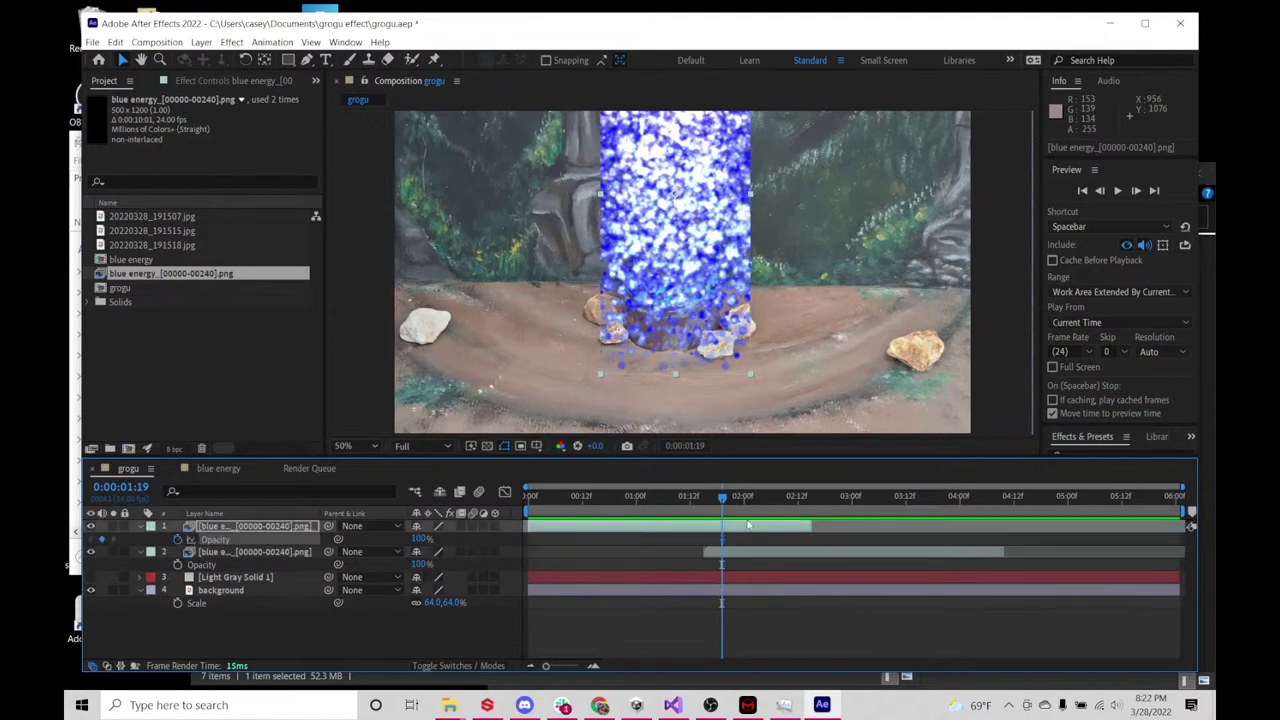
pyautogui.click(796, 500)
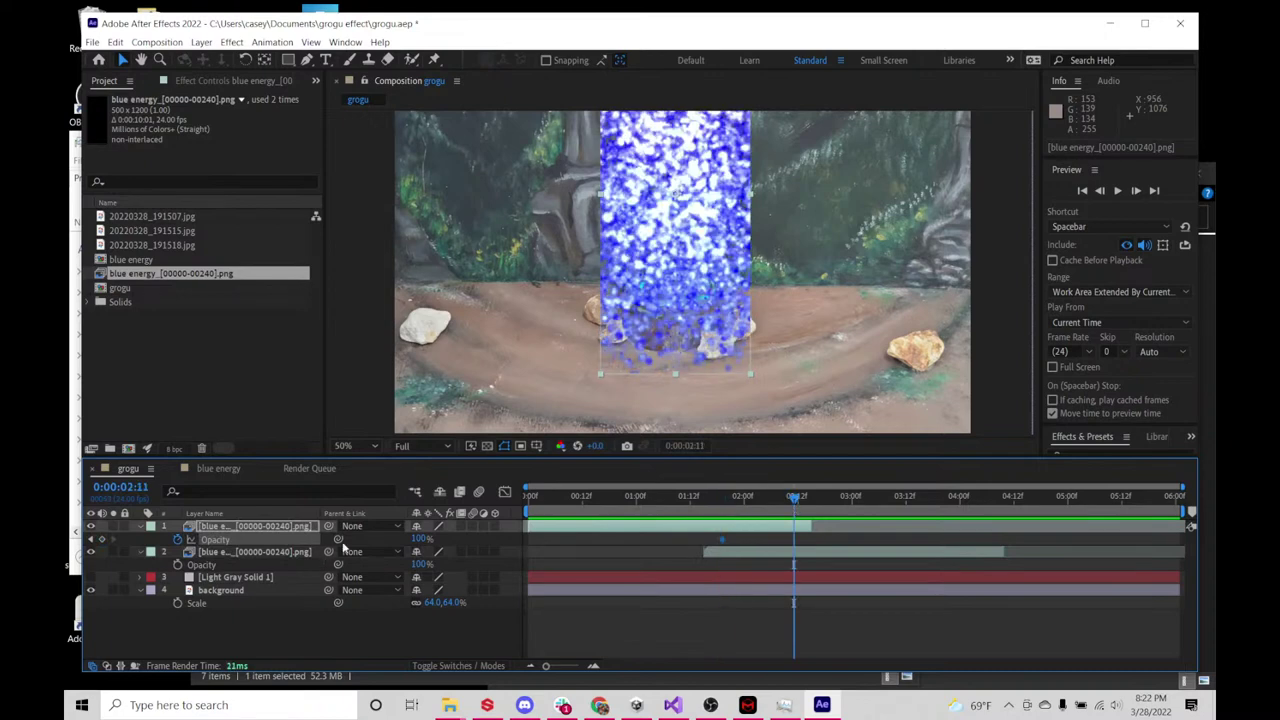
pyautogui.click(422, 538)
pyautogui.write('0')
pyautogui.press('Return')
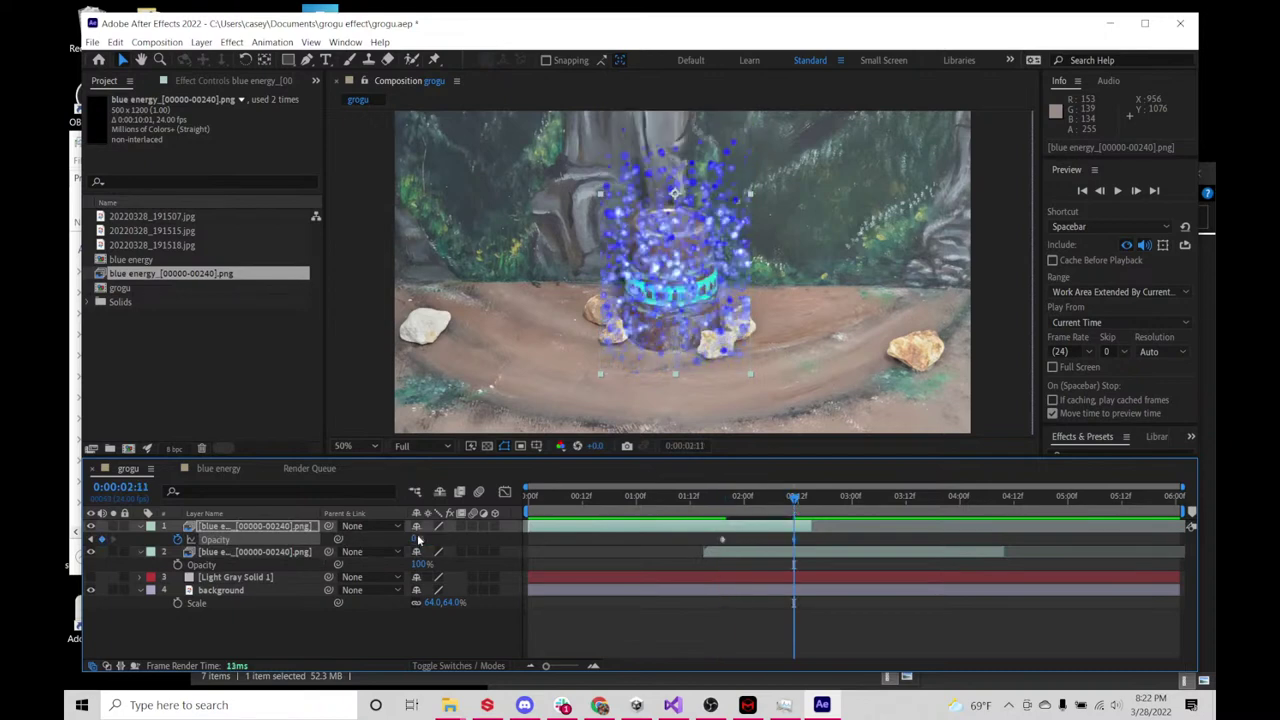
# - Fade in the lower blue energy layer with opacity keyframes of 0% at 0:00:01:20 and 100% at 0:00:02:09
pyautogui.click(226, 550)
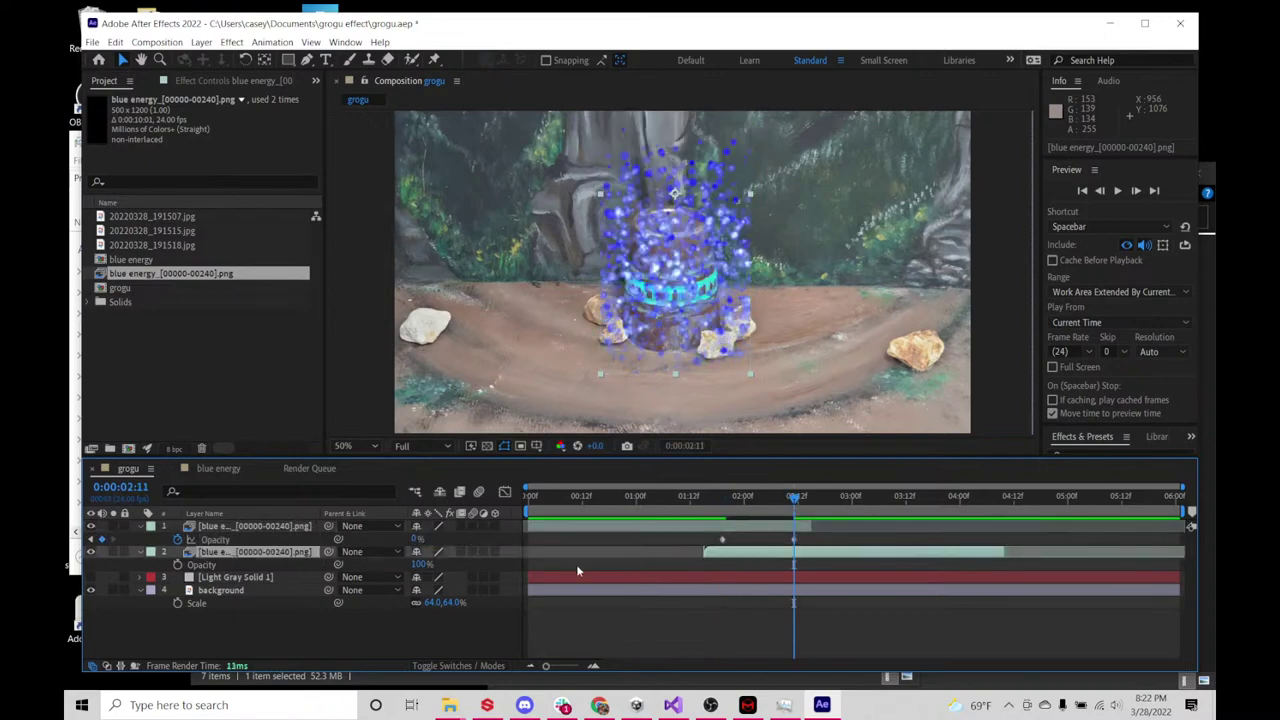
pyautogui.moveTo(790, 496); pyautogui.dragTo(727, 497)
pyautogui.click(177, 564)
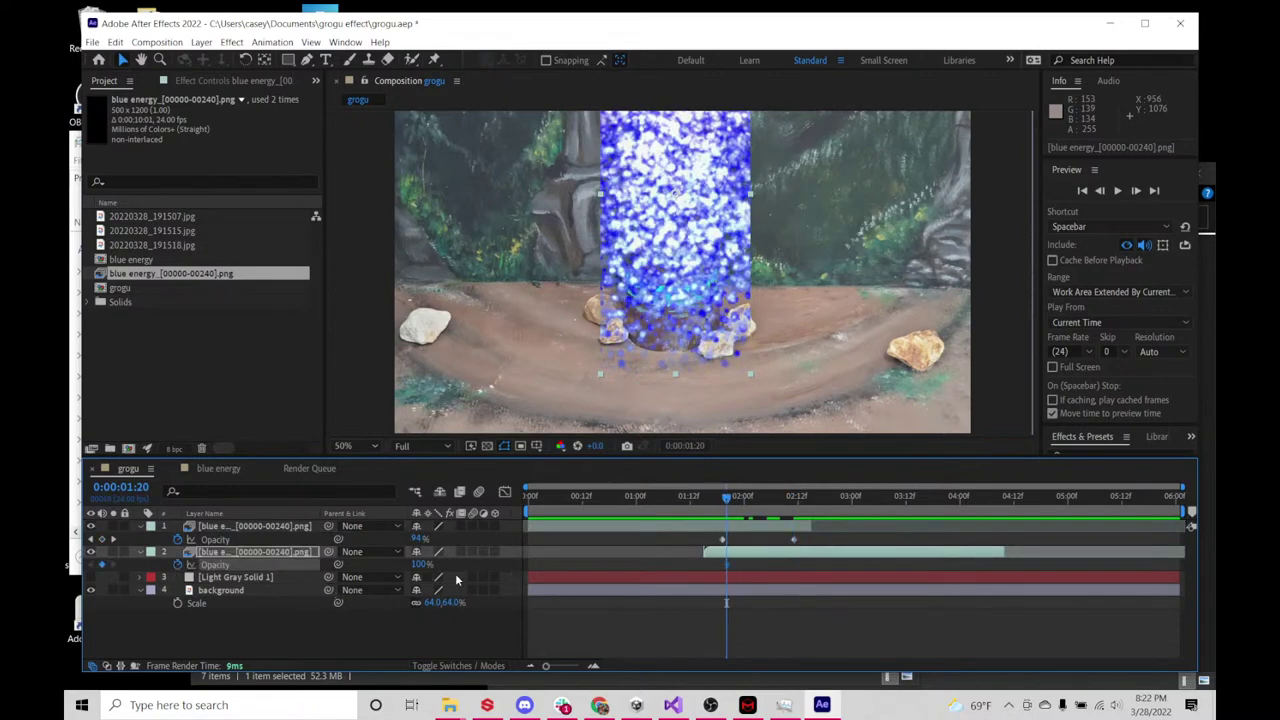
pyautogui.click(423, 564)
pyautogui.write('0')
pyautogui.press('Return')
pyautogui.moveTo(741, 506); pyautogui.dragTo(786, 506)
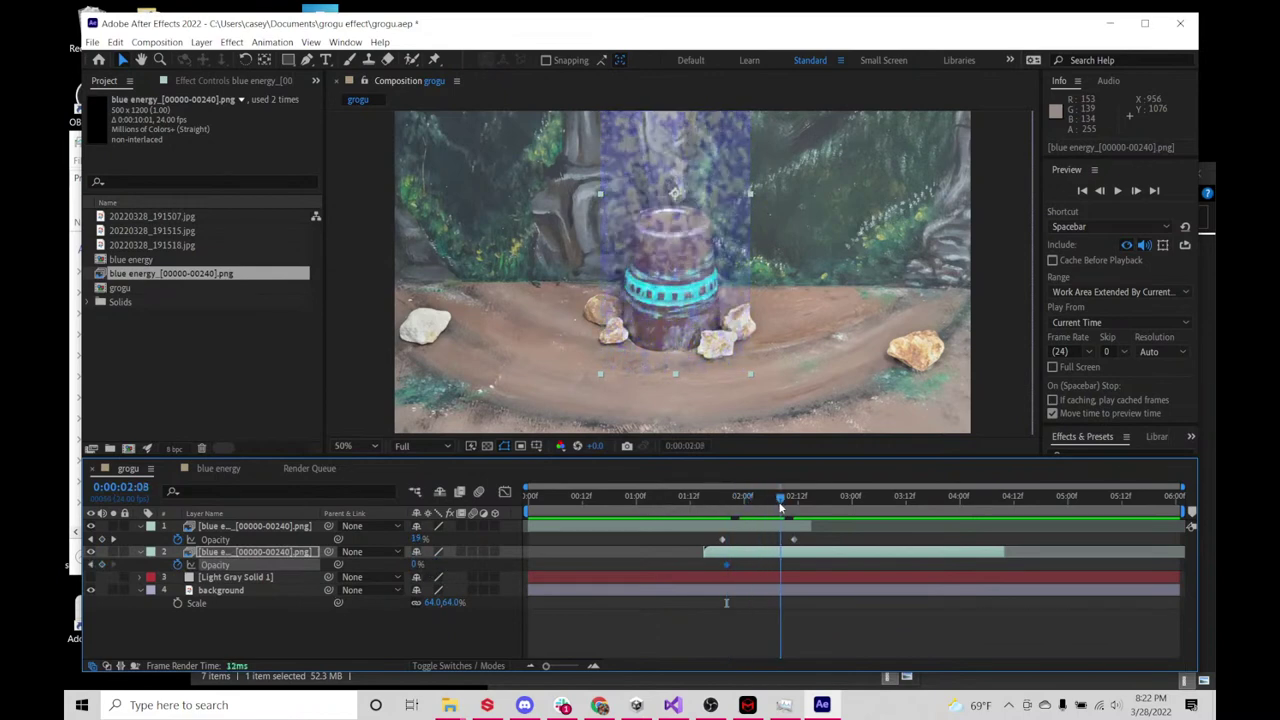
pyautogui.click(418, 565)
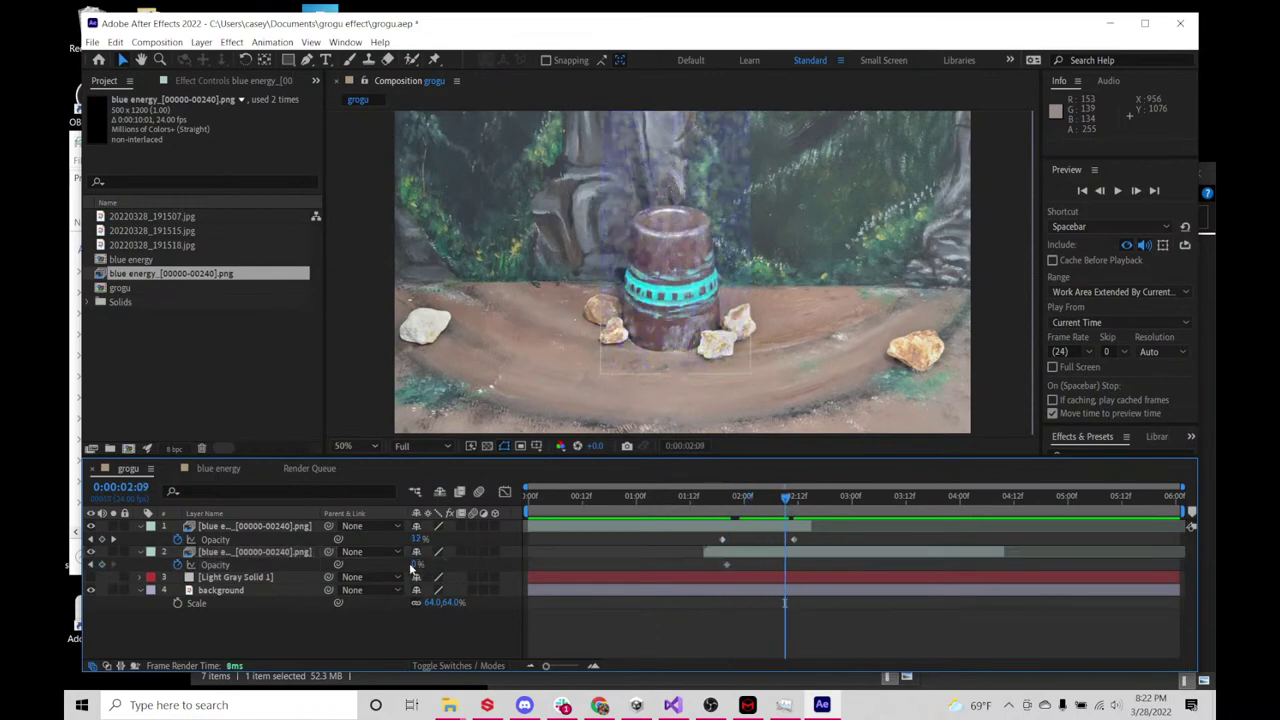
pyautogui.write('100')
pyautogui.press('Return')
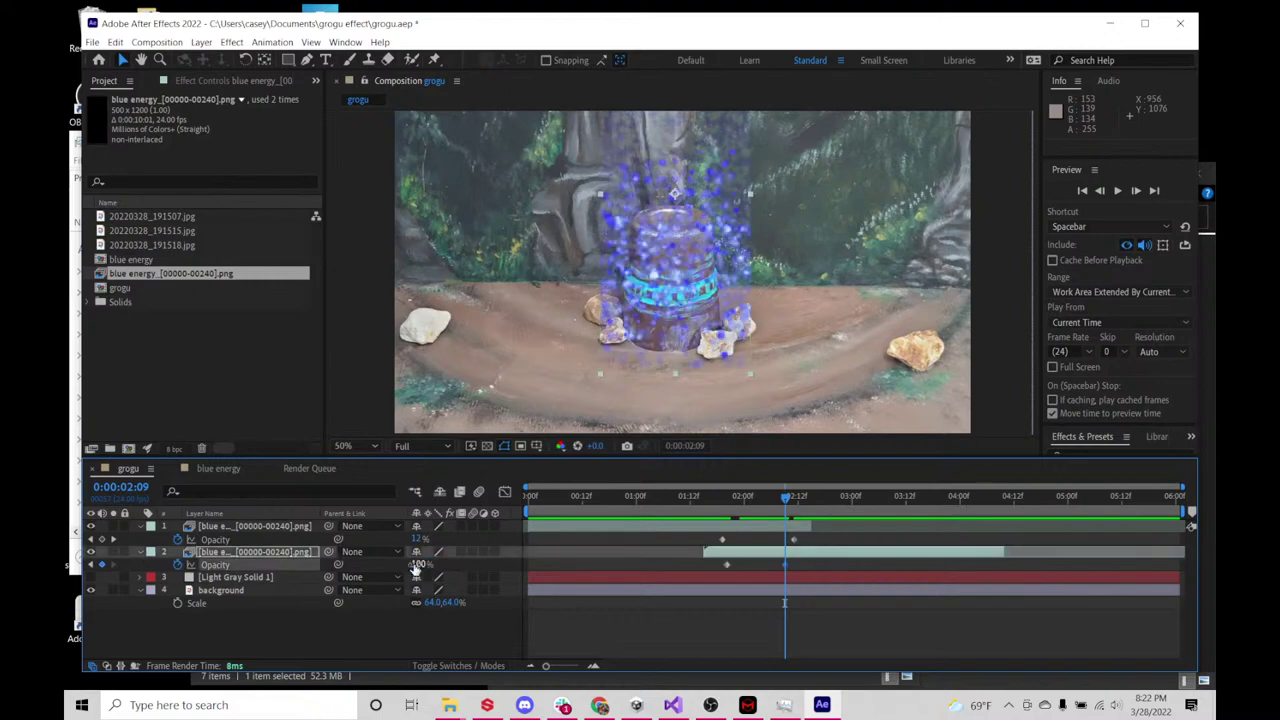
# - Move the lower layer's 100% keyframe to 0:00:02:03 and the upper layer's fade-out keyframes to about 0:00:02:01 and 0:00:02:12, and preview the crossfade
pyautogui.moveTo(786, 497); pyautogui.dragTo(758, 566)
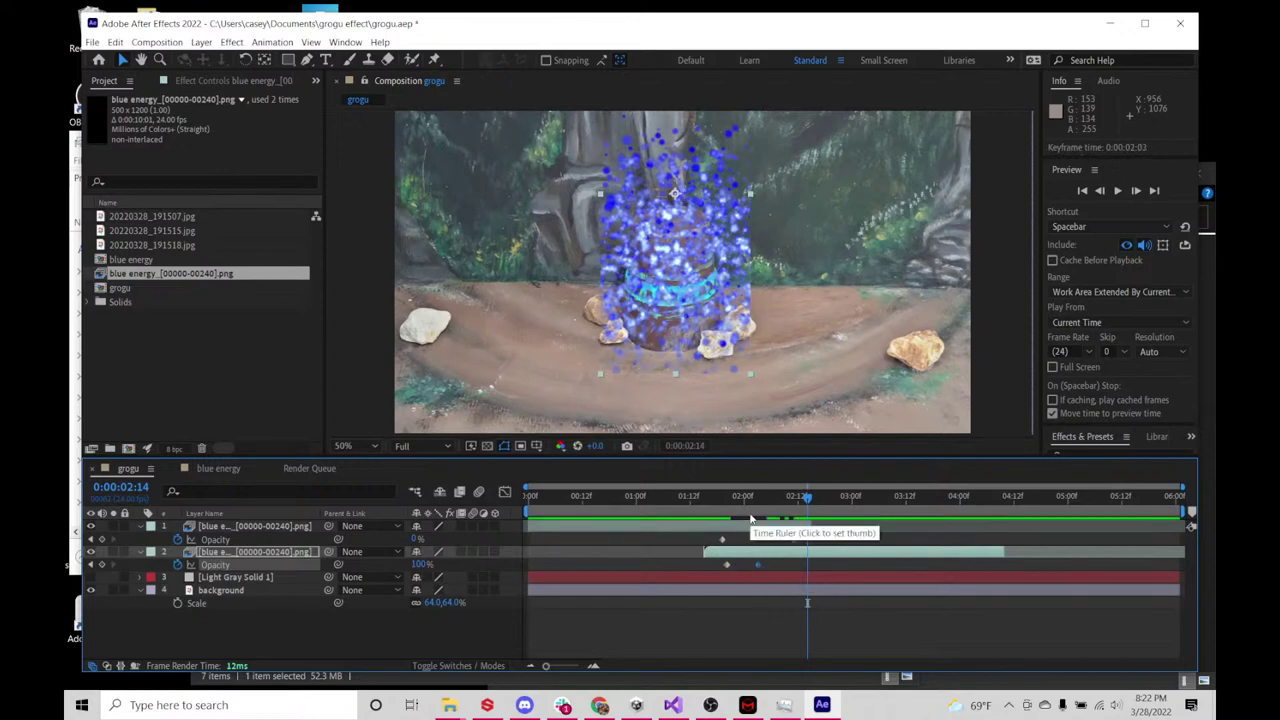
pyautogui.click(796, 541)
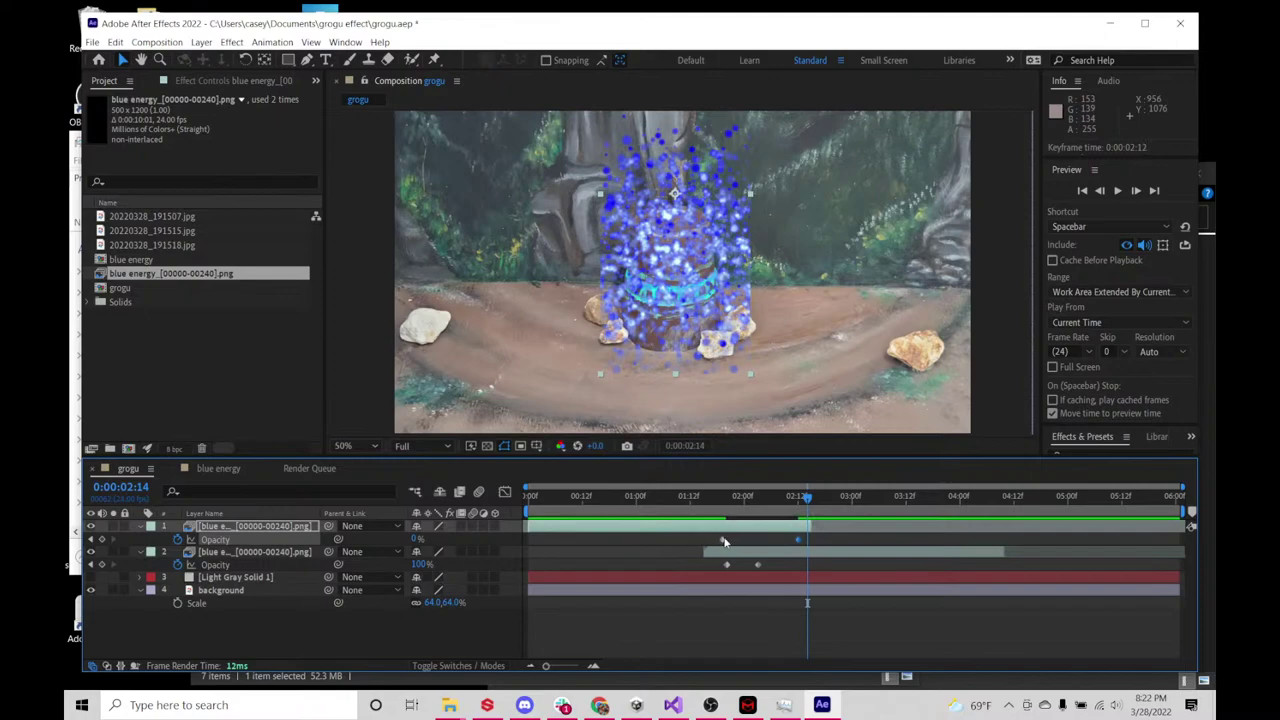
pyautogui.moveTo(724, 541); pyautogui.dragTo(749, 541)
pyautogui.click(555, 498)
pyautogui.press('space')
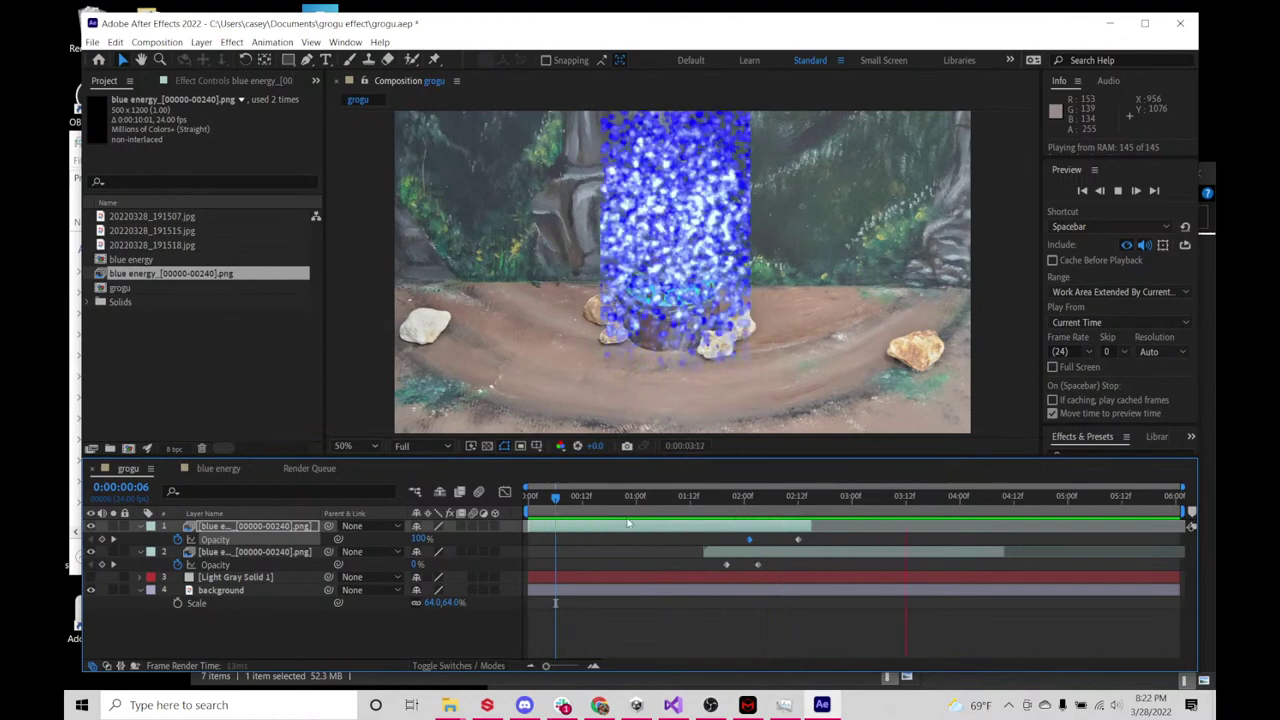
# - Slide the lower blue energy layer earlier to start at about 0:00:01:02, previewing the crossfade from the composition's start
pyautogui.click(711, 503)
pyautogui.moveTo(711, 503); pyautogui.dragTo(783, 549)
pyautogui.moveTo(779, 505); pyautogui.dragTo(637, 502)
pyautogui.press('space')
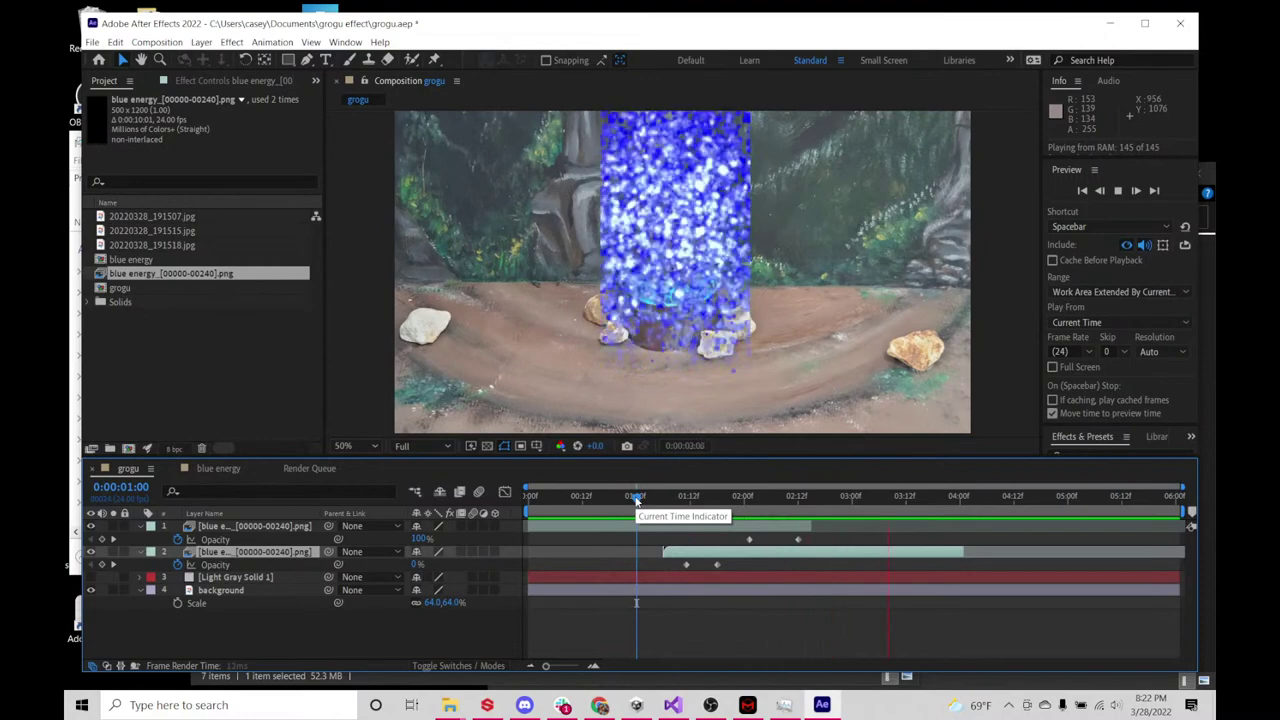
pyautogui.moveTo(700, 490); pyautogui.dragTo(655, 495)
pyautogui.moveTo(795, 561); pyautogui.dragTo(778, 561)
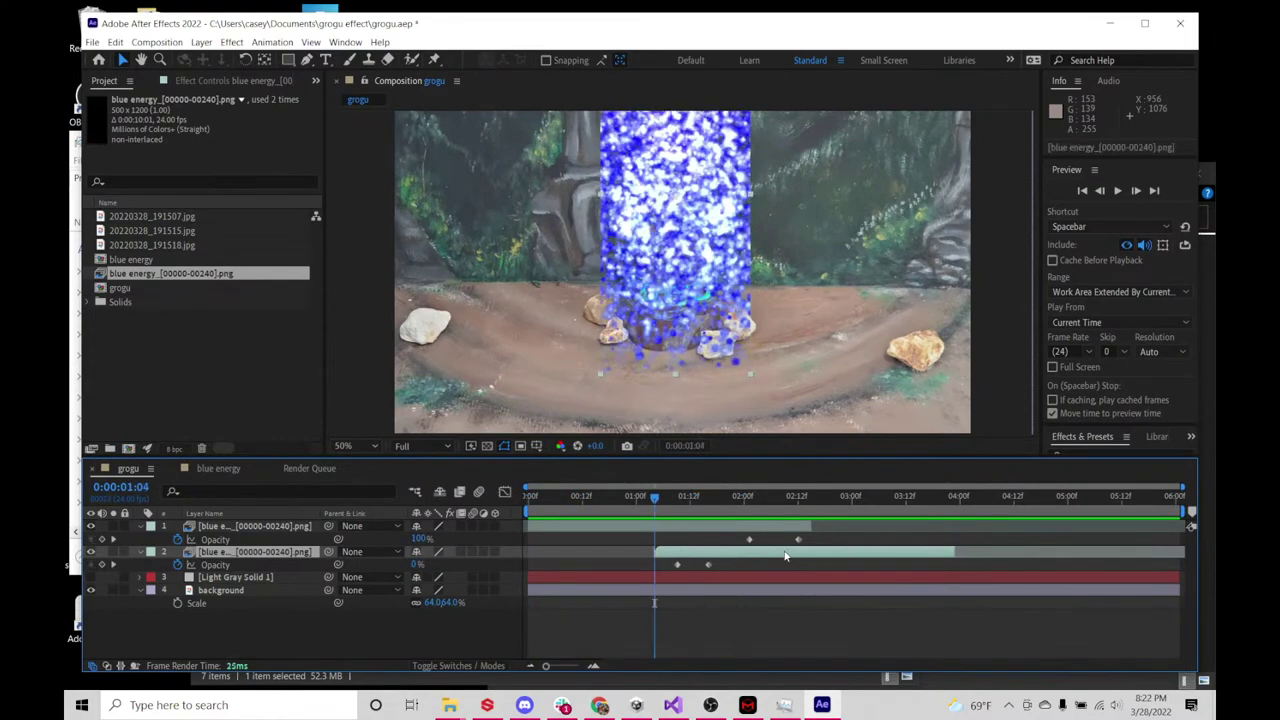
pyautogui.press('Home')
pyautogui.press('space')
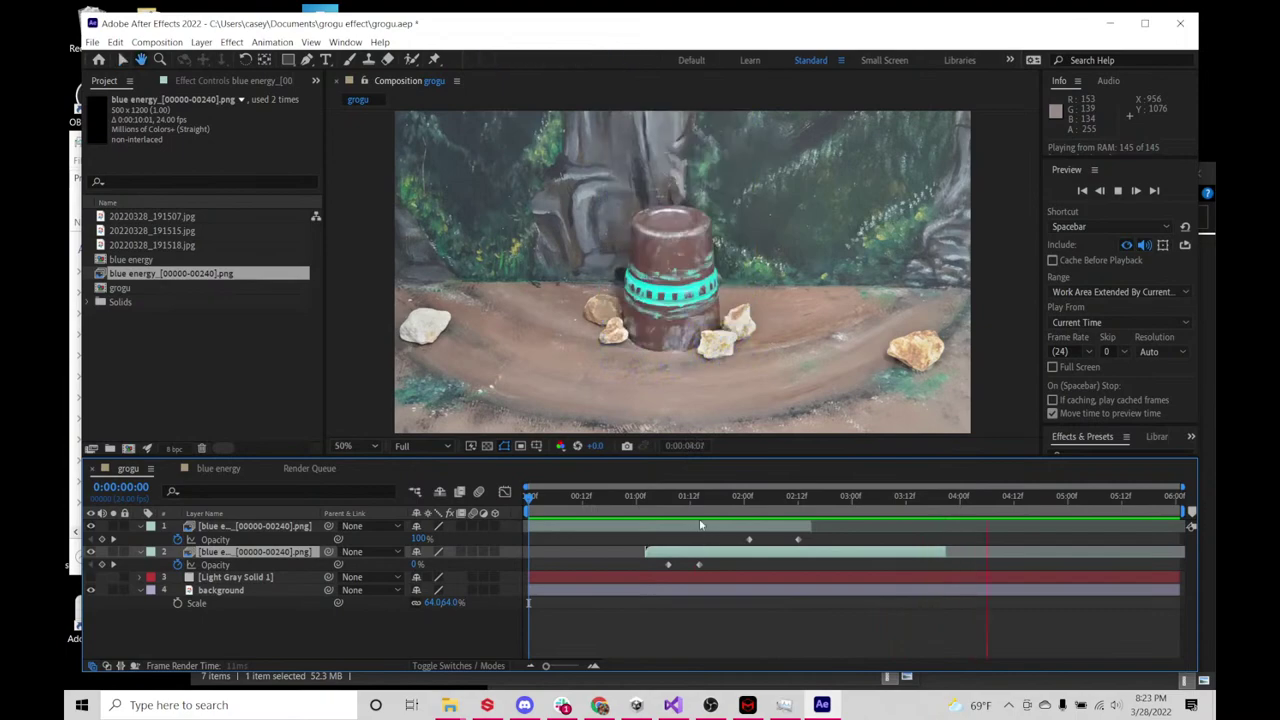
# - Slide the lower blue energy layer further back to start at about 0:00:00:20 and play the composition
pyautogui.click(722, 496)
pyautogui.moveTo(735, 500)
pyautogui.mouseDown()
pyautogui.moveTo(828, 497)
pyautogui.moveTo(757, 497)
pyautogui.mouseUp()
pyautogui.moveTo(797, 548); pyautogui.dragTo(770, 549)
pyautogui.click(595, 497)
pyautogui.click(548, 497)
pyautogui.press('space')
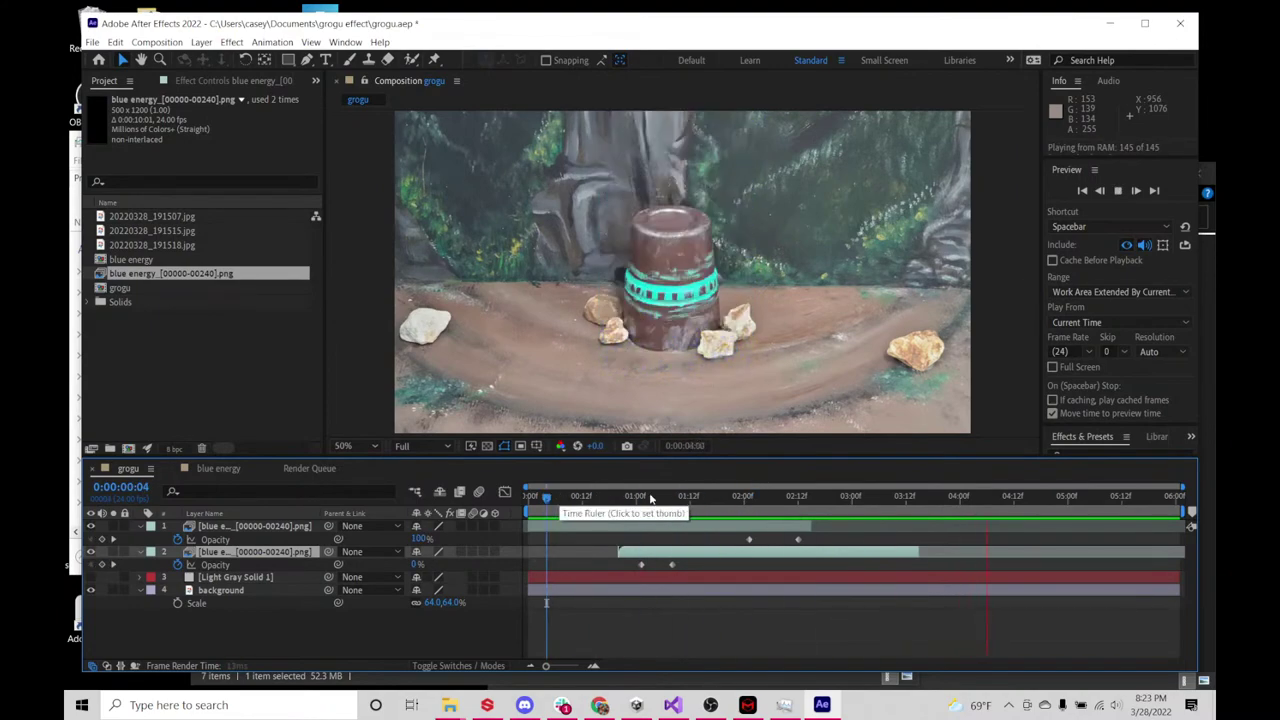
# - Pre-compose the two blue energy layers into a composition named "energy loop", with its duration adjusted to the selected layers
pyautogui.click(528, 496)
pyautogui.click(300, 513)
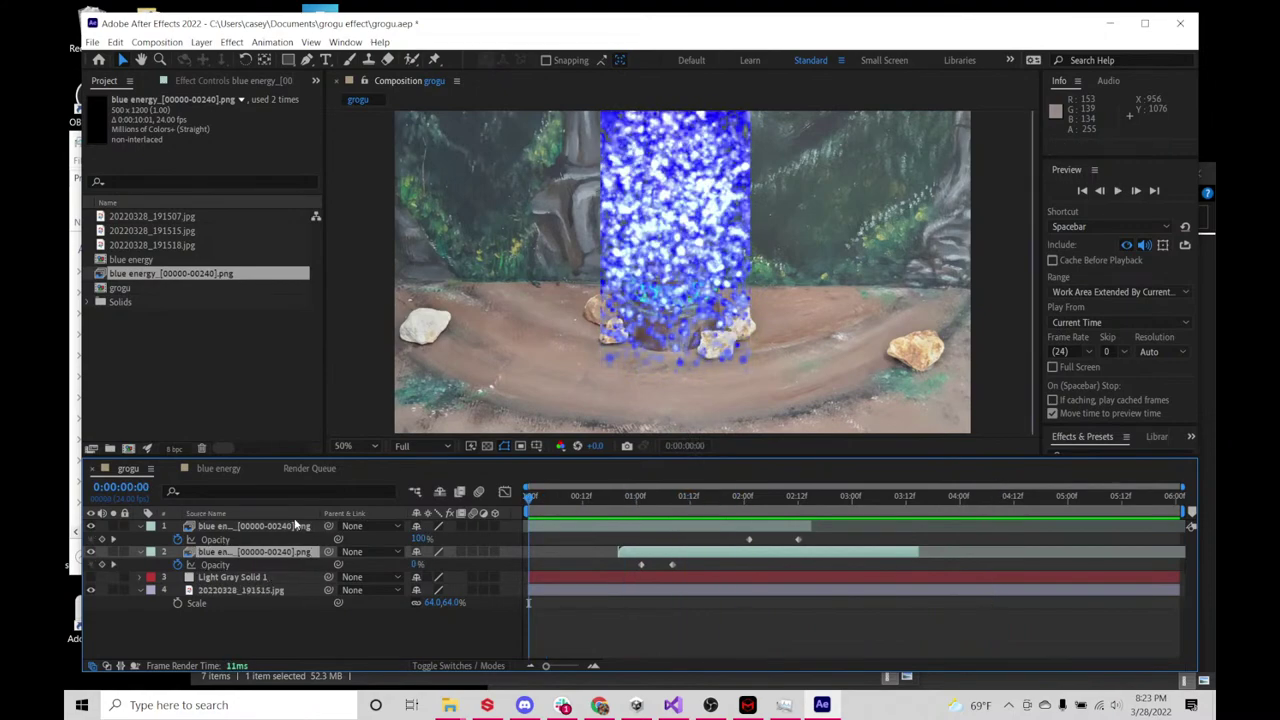
pyautogui.click(295, 526)
pyautogui.moveTo(540, 510); pyautogui.dragTo(503, 522)
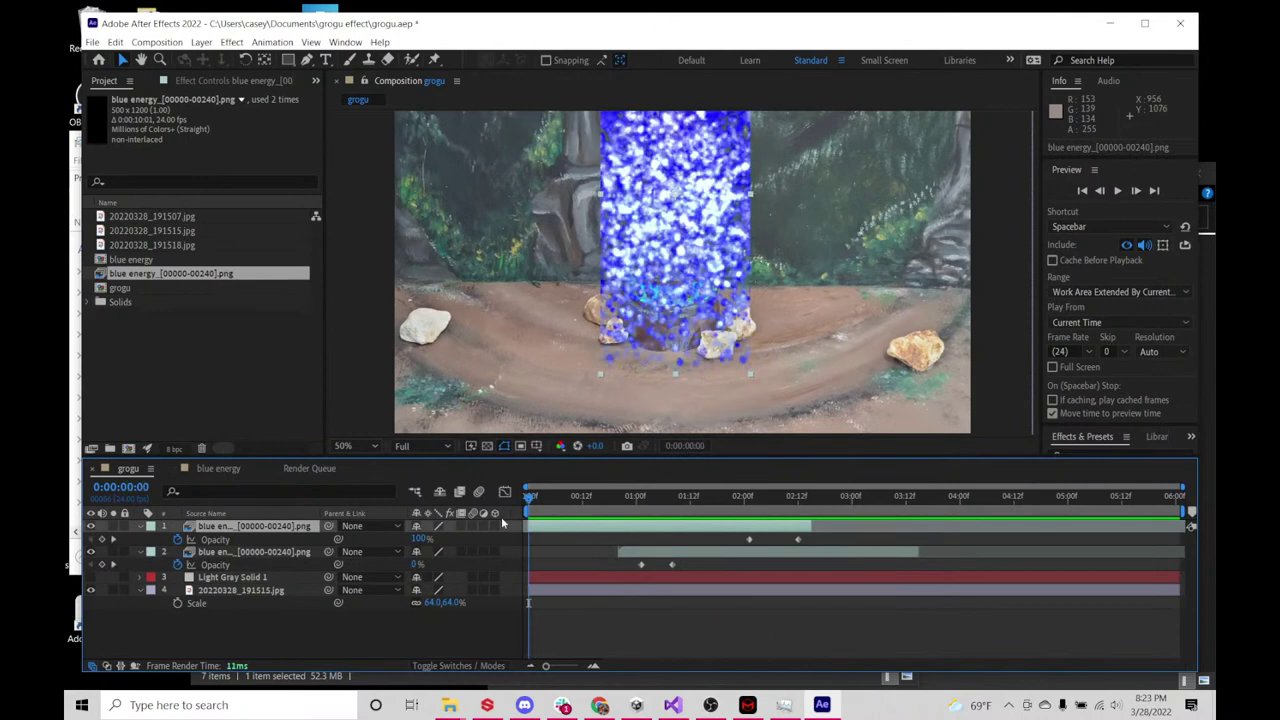
pyautogui.click(288, 553)
pyautogui.keyDown('shift'); pyautogui.click(285, 530); pyautogui.keyUp('shift')
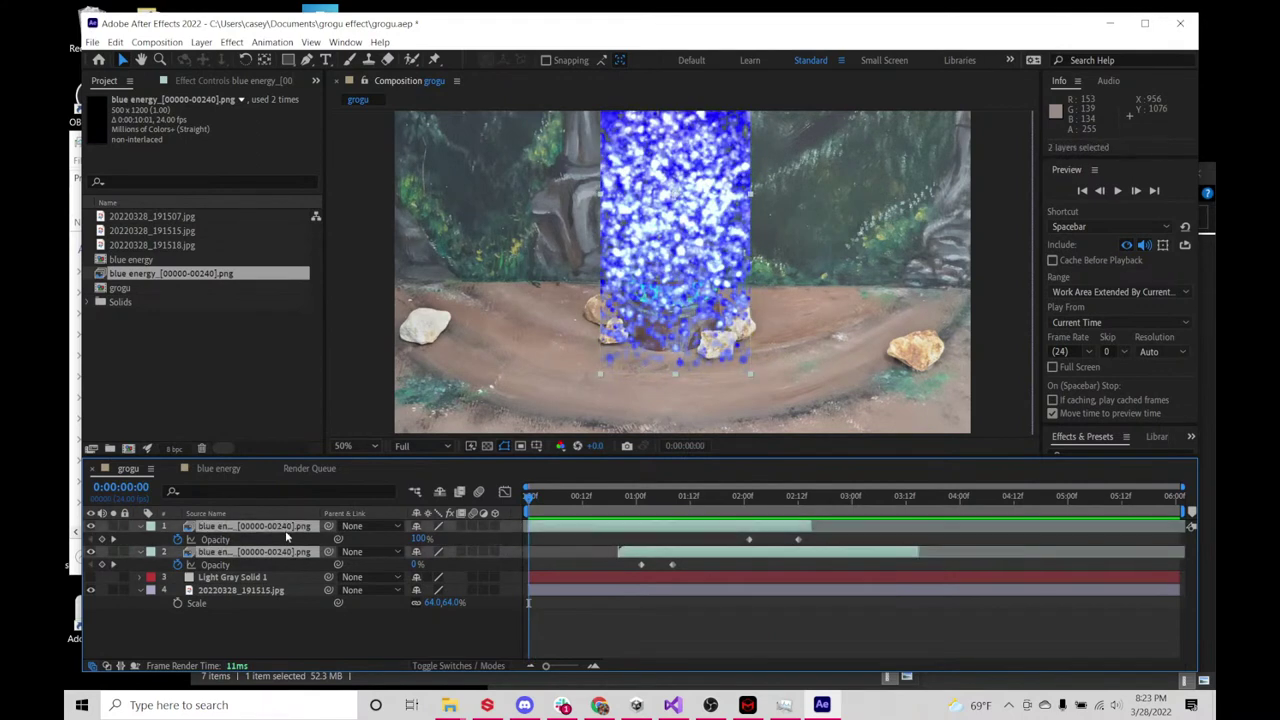
pyautogui.rightClick(286, 535)
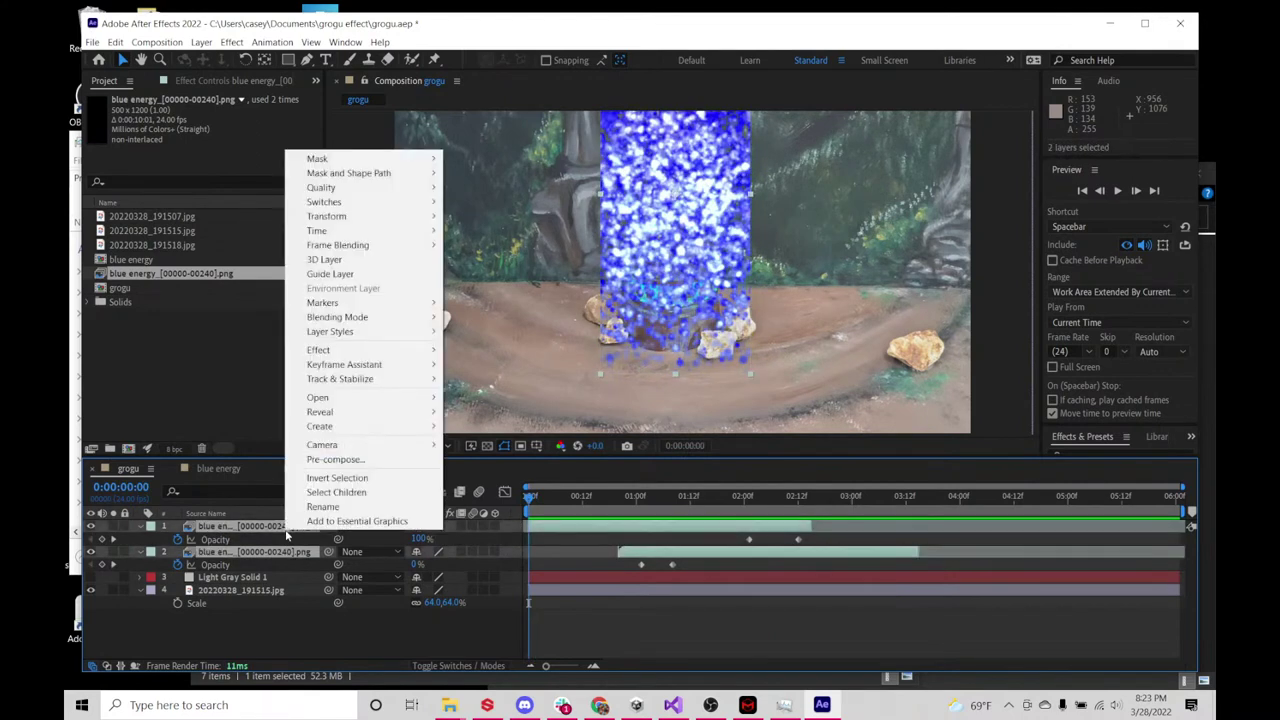
pyautogui.click(340, 460)
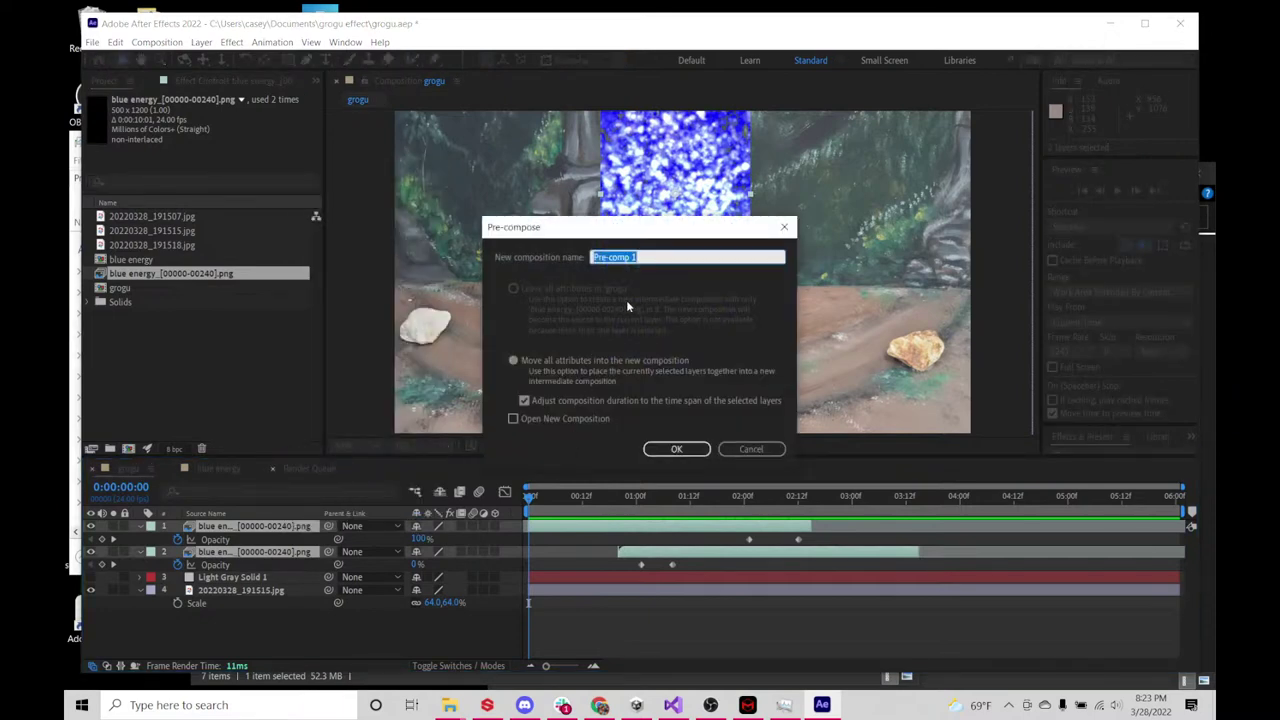
pyautogui.write('evergy loop')
pyautogui.click(676, 449)
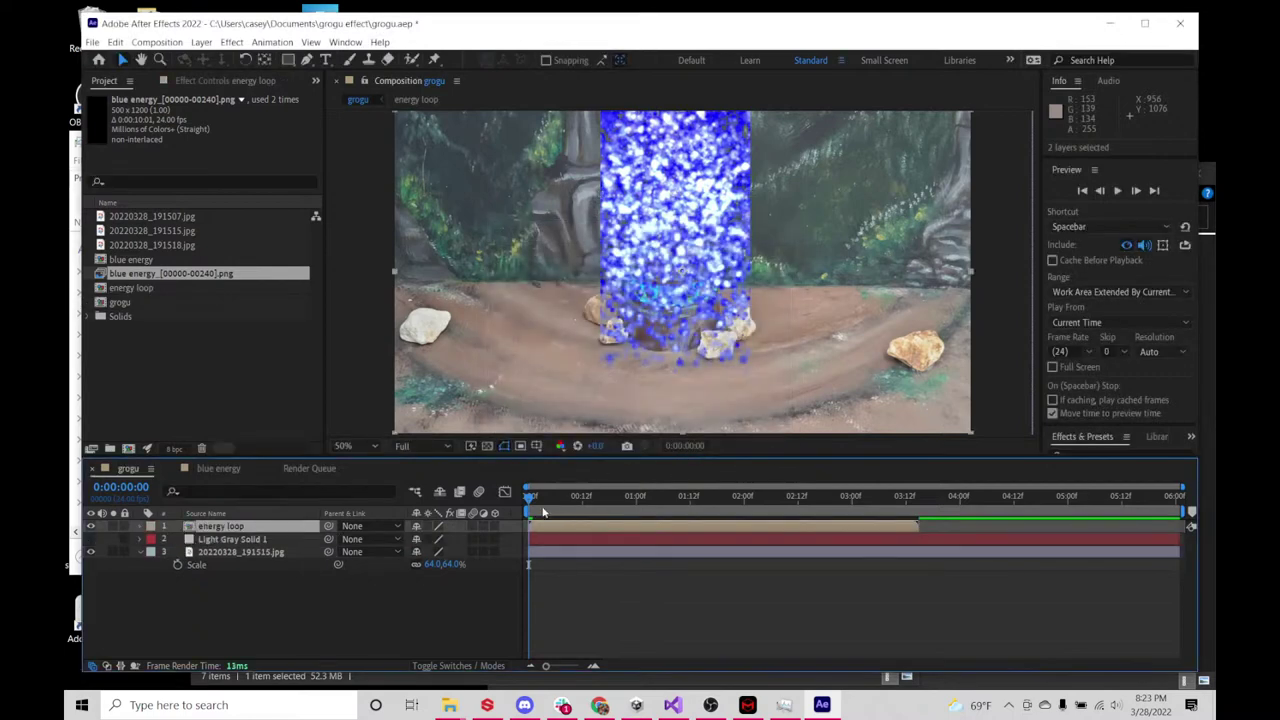
# - Open the energy loop composition and play it to check the crossfade and loop point
pyautogui.doubleClick(265, 526)
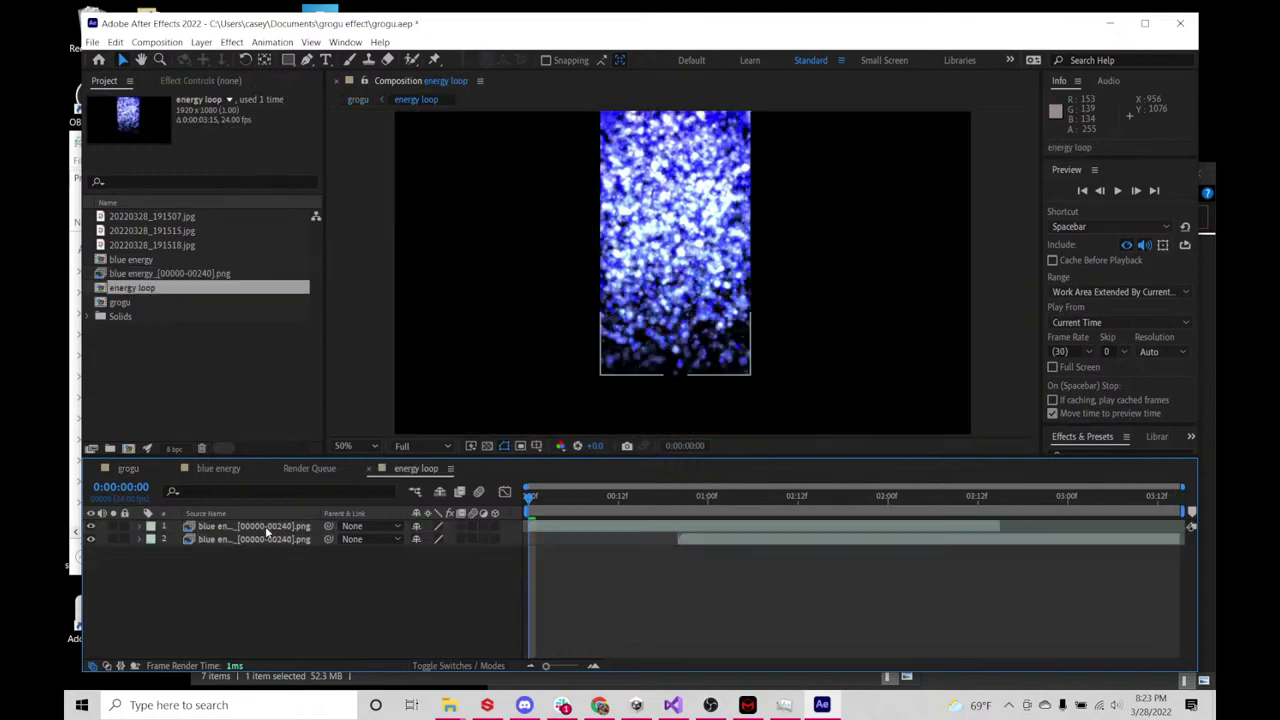
pyautogui.moveTo(800, 494); pyautogui.dragTo(563, 527)
pyautogui.press('space')
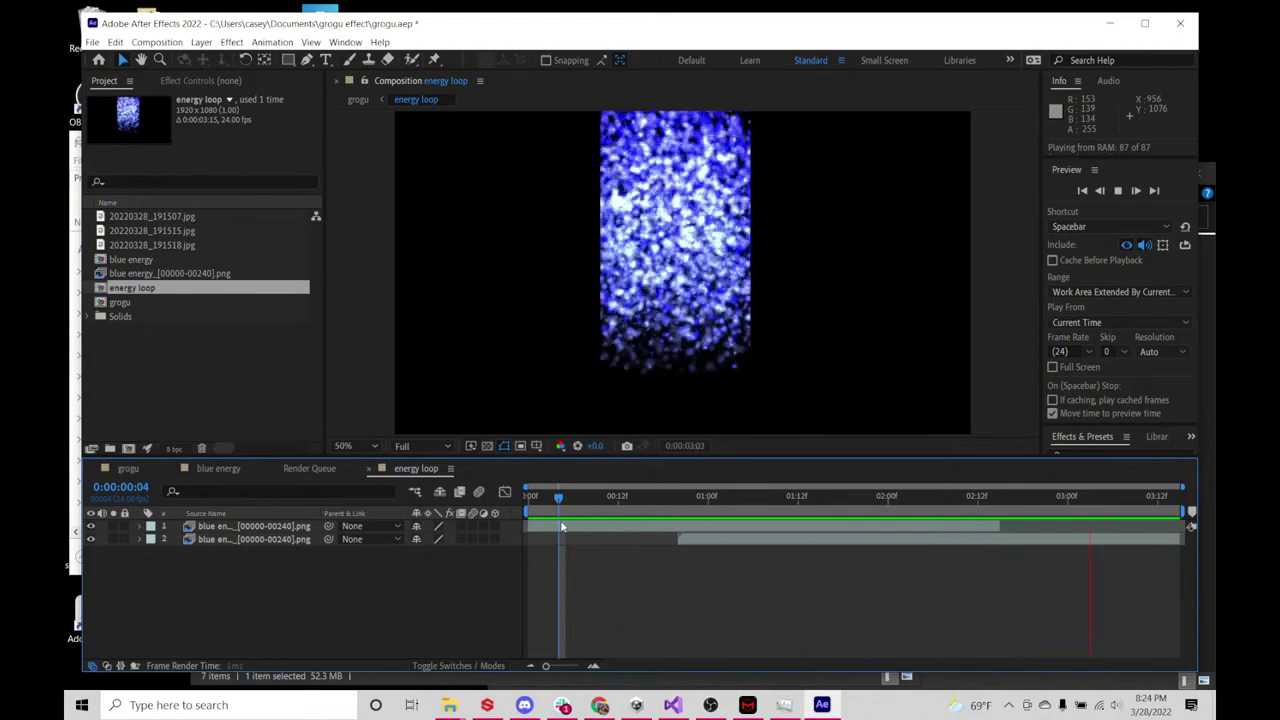
pyautogui.press('space')
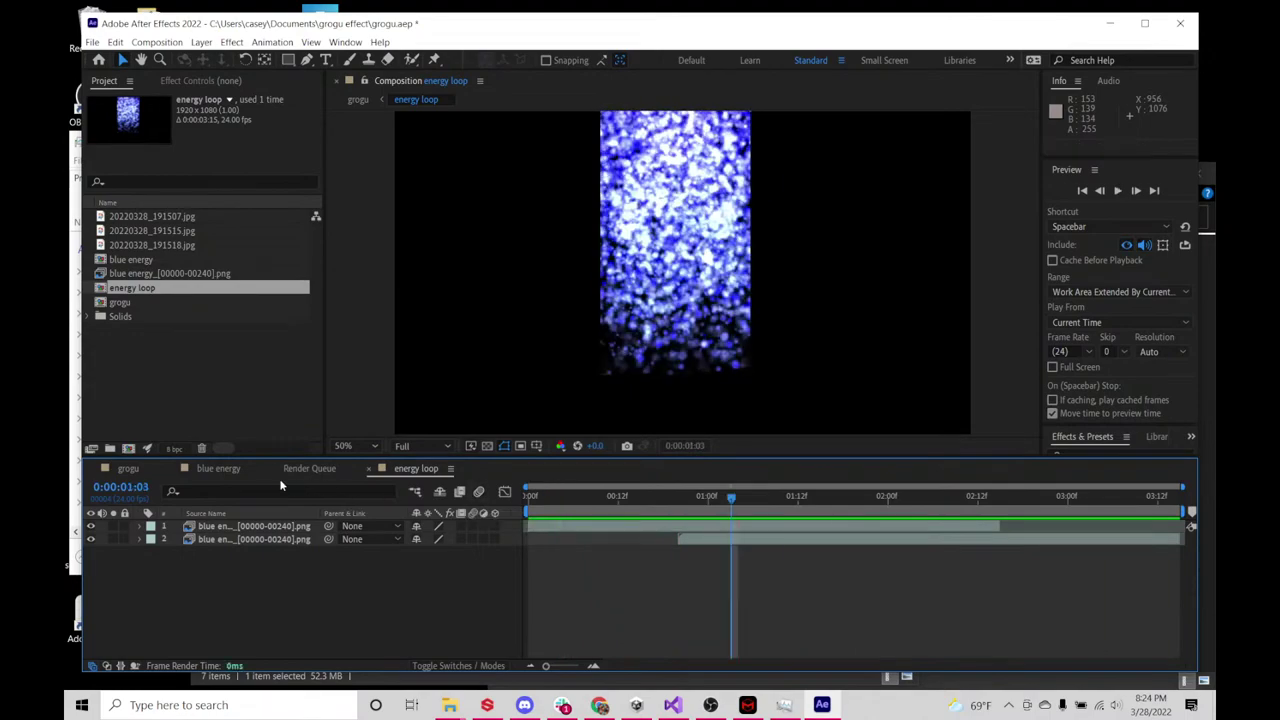
# - Duplicate the energy loop layer in grogu, butt the lower copy against the other's end at about 0:00:03:15, and play the result
pyautogui.click(222, 468)
pyautogui.click(128, 468)
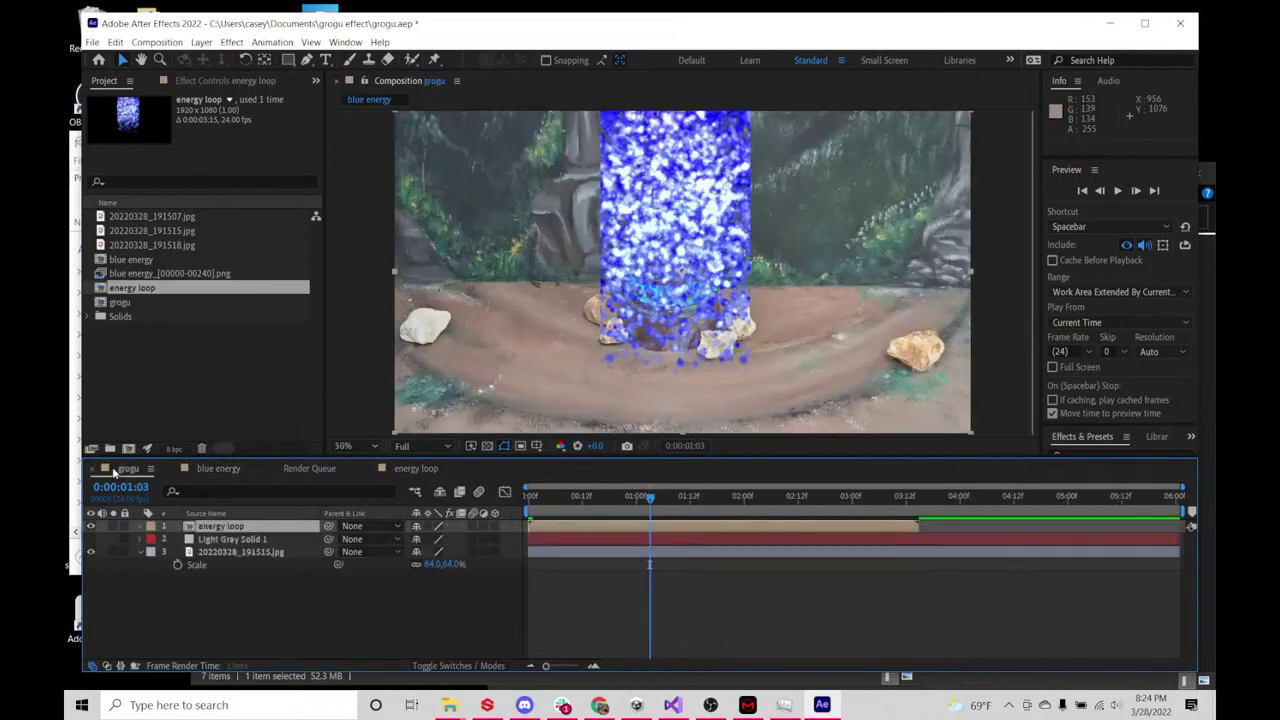
pyautogui.click(235, 540)
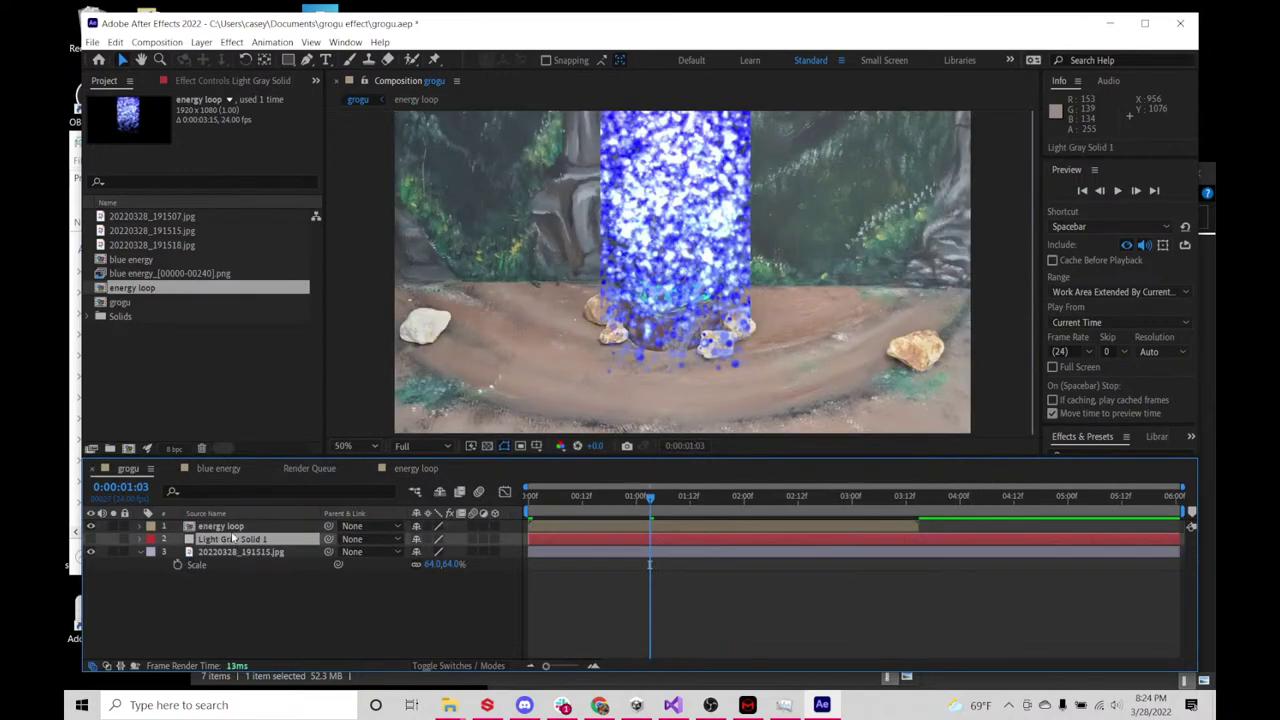
pyautogui.click(233, 529)
pyautogui.hotkey('ctrl', 'd')
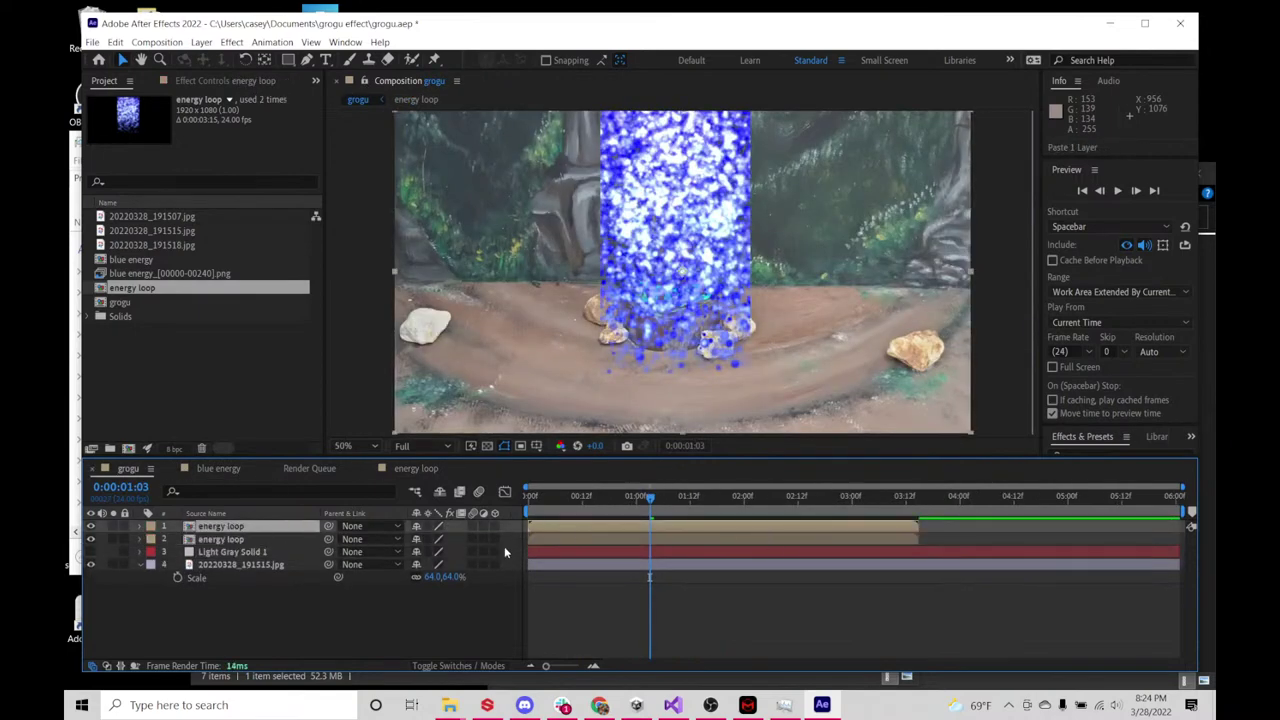
pyautogui.click(550, 541)
pyautogui.moveTo(550, 541); pyautogui.dragTo(940, 541)
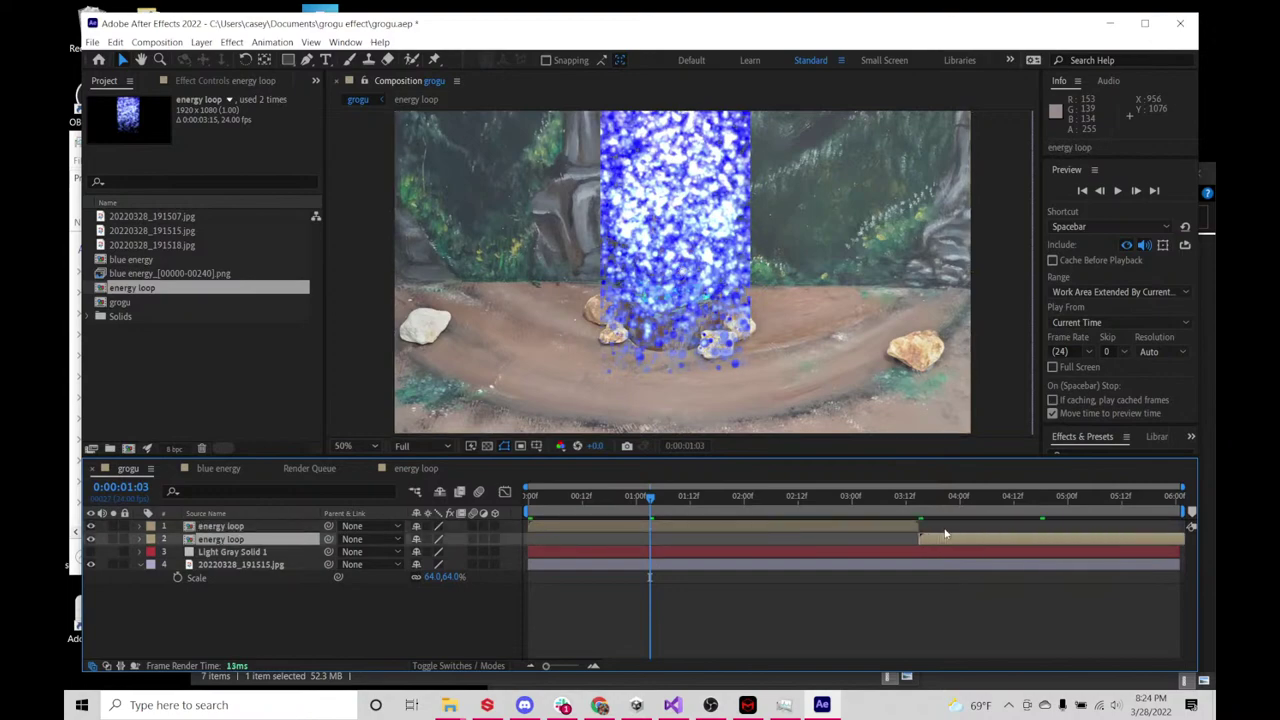
pyautogui.moveTo(771, 495); pyautogui.dragTo(538, 521)
pyautogui.press('space')
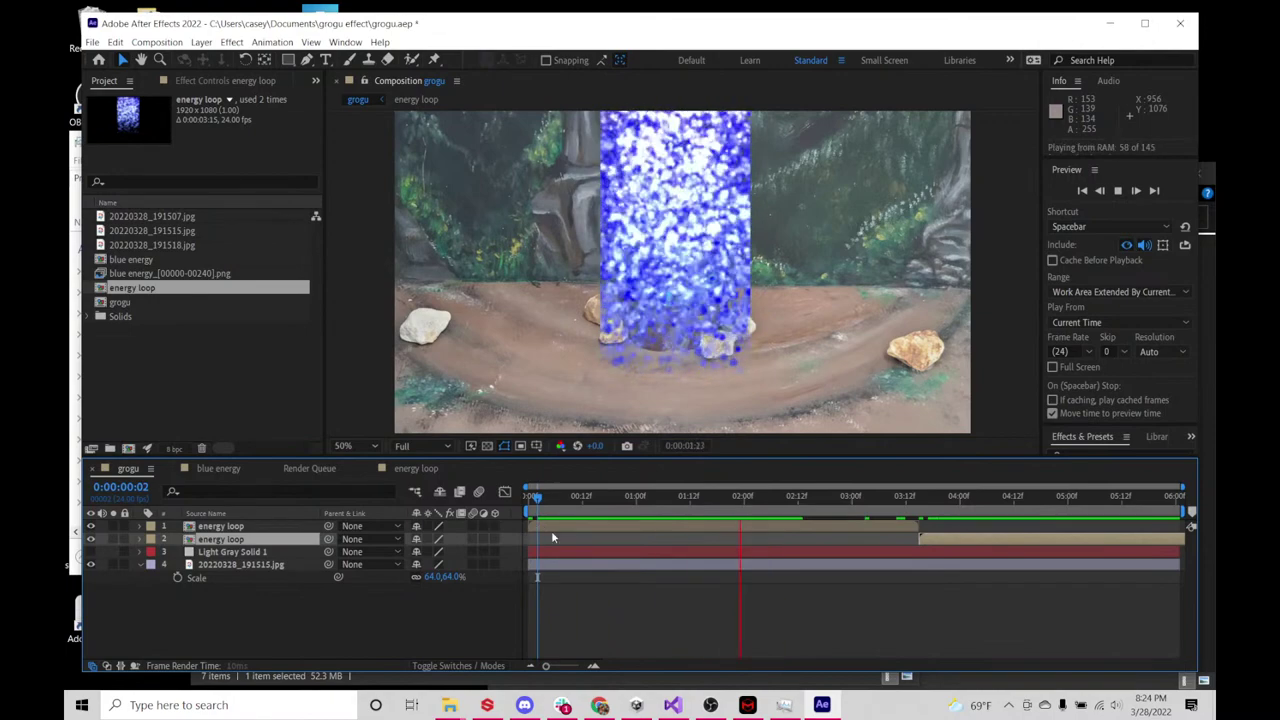
# - Scrub and replay the grogu timeline to check how the two energy loop layers run into each other
pyautogui.click(707, 612)
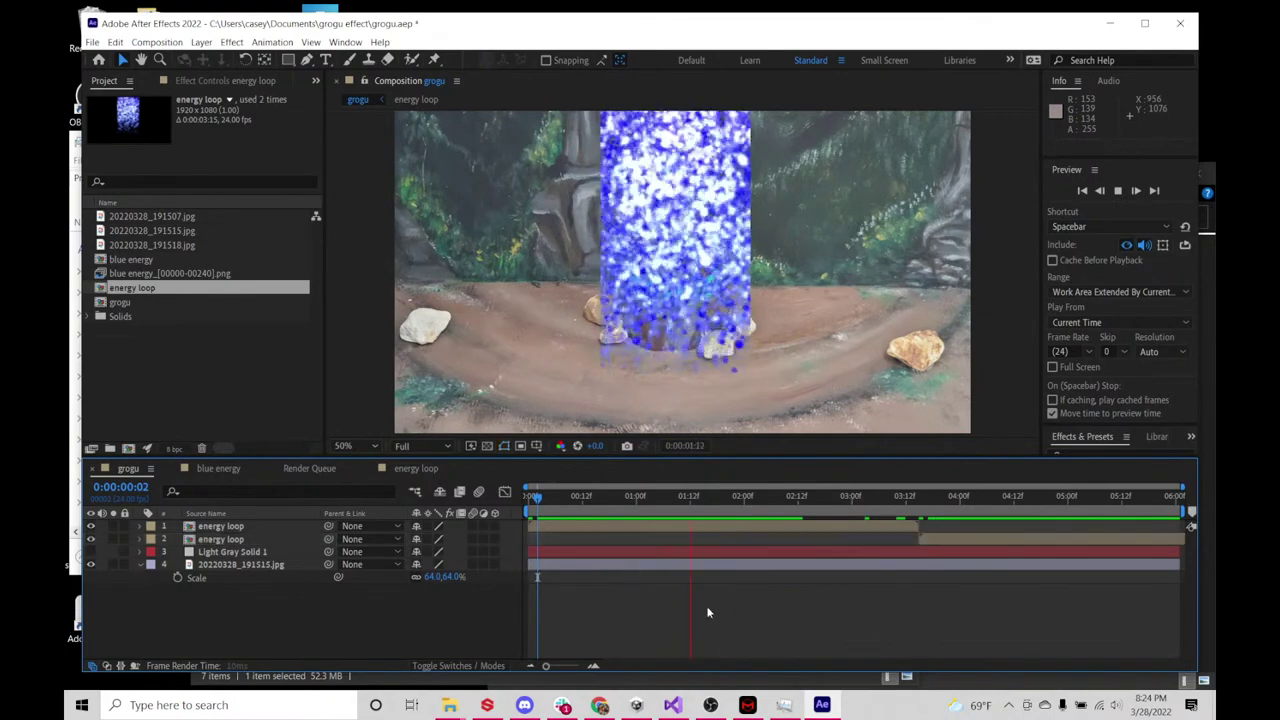
pyautogui.moveTo(612, 496); pyautogui.dragTo(645, 496)
pyautogui.press('space')
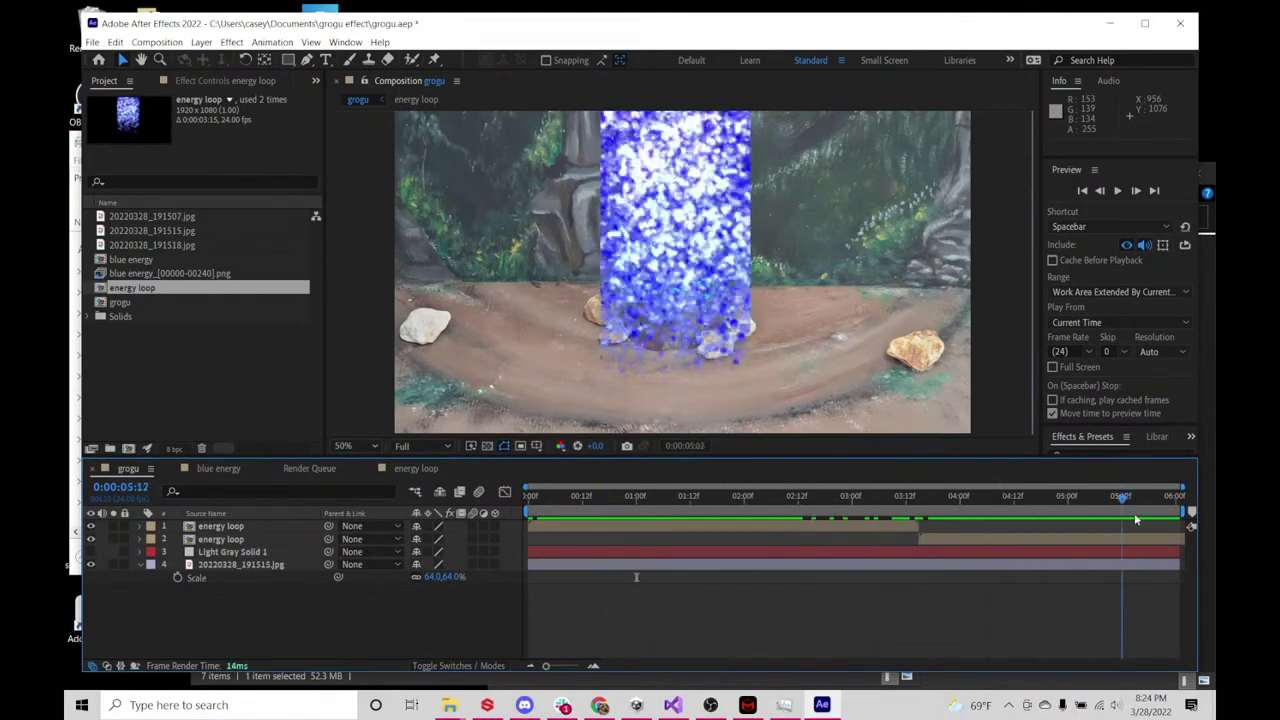
# - Delete the lower energy loop layer from grogu, replay the scene from the start and scrub to about 0:00:02:20
pyautogui.click(272, 544)
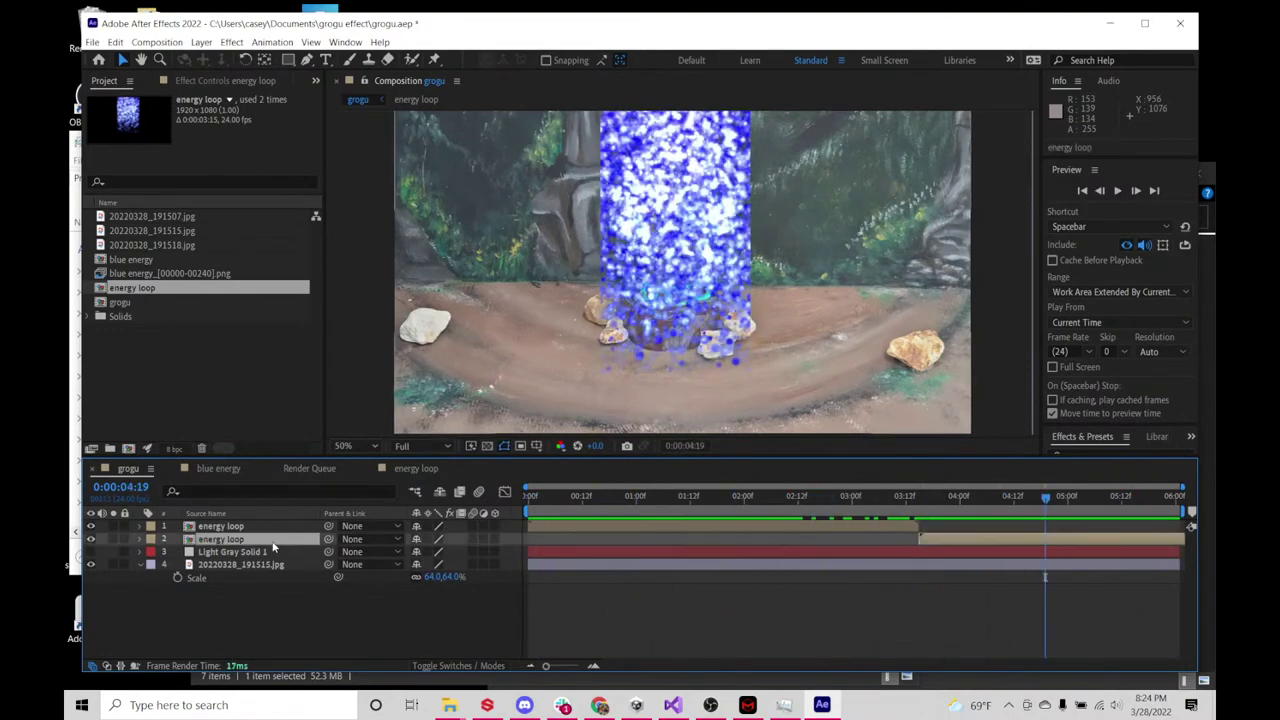
pyautogui.press('Delete')
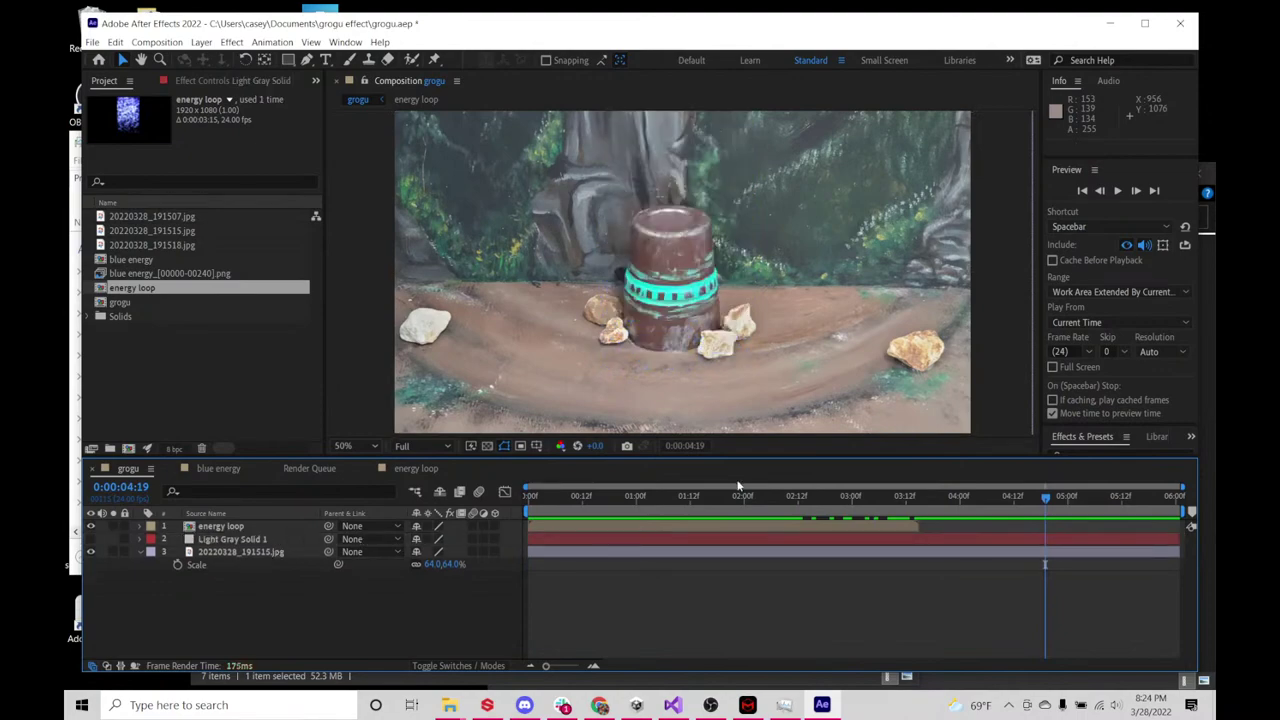
pyautogui.click(621, 497)
pyautogui.moveTo(607, 497); pyautogui.dragTo(524, 497)
pyautogui.press('space')
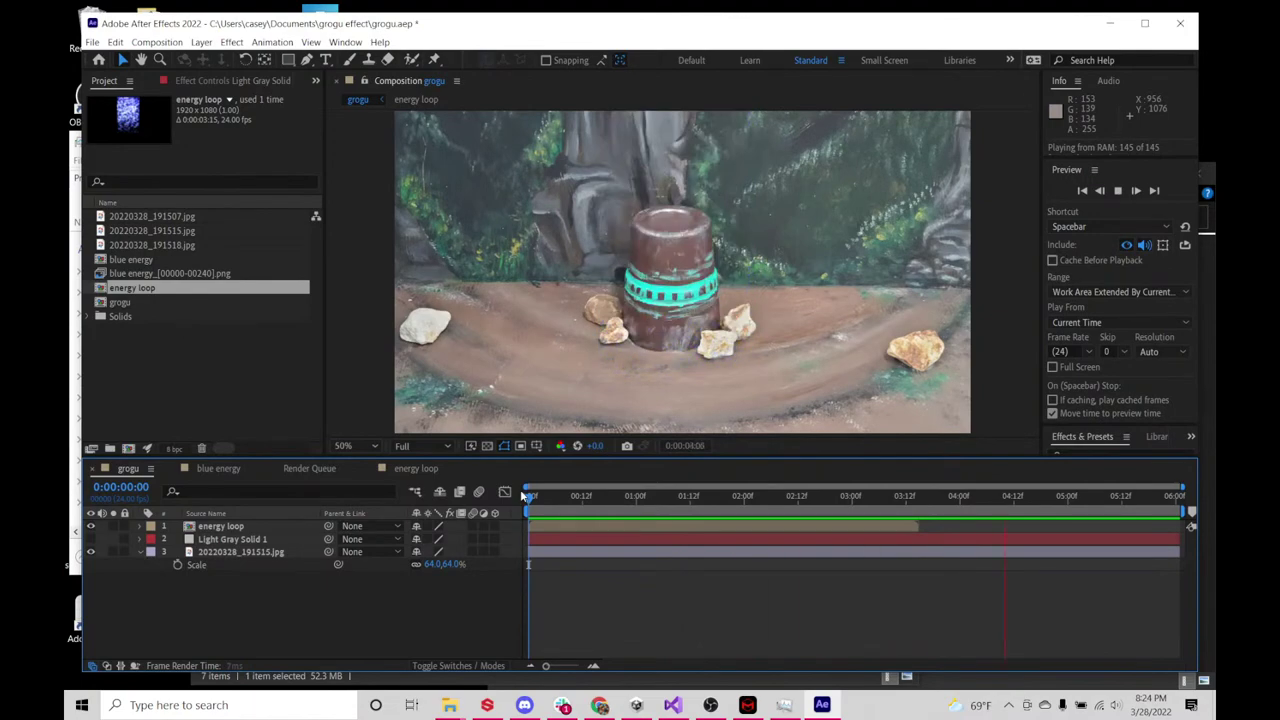
pyautogui.moveTo(561, 494); pyautogui.dragTo(614, 503)
pyautogui.moveTo(697, 505); pyautogui.dragTo(837, 499)
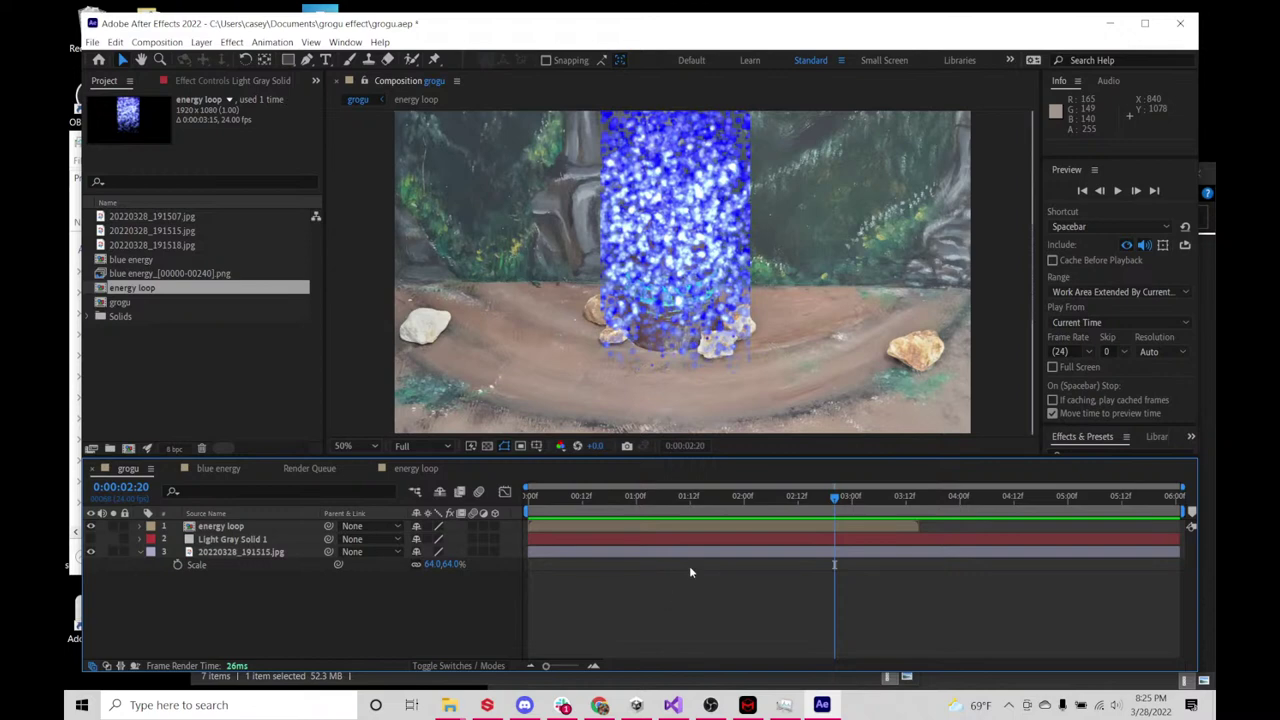
# - Create a new composition with the HDTV 1080 24 preset and a duration of 0:00:06:01
pyautogui.click(157, 42)
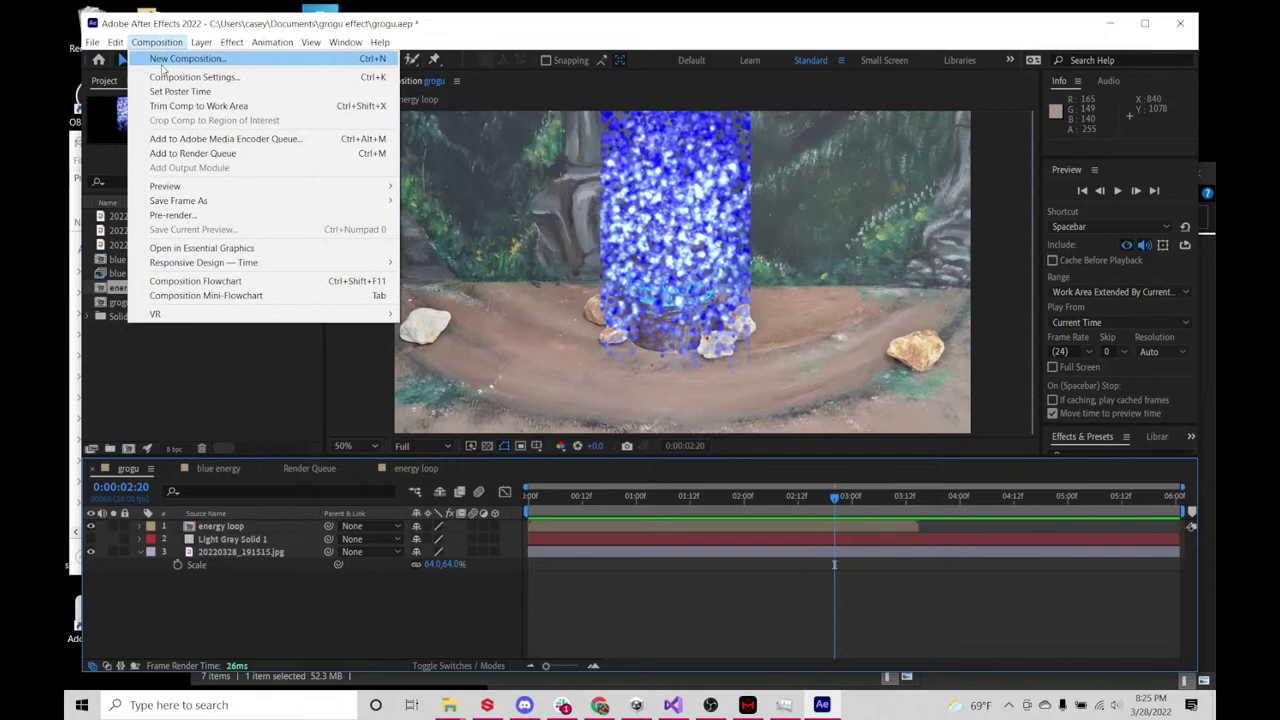
pyautogui.click(163, 62)
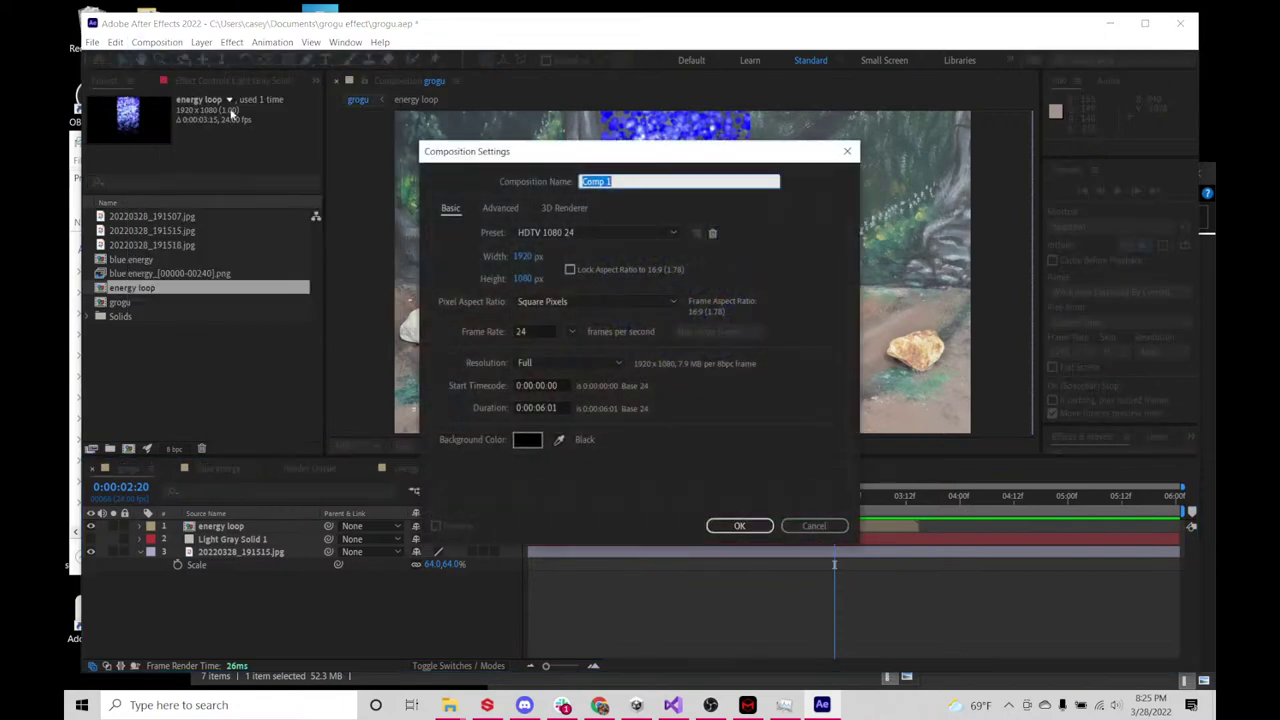
pyautogui.click(737, 524)
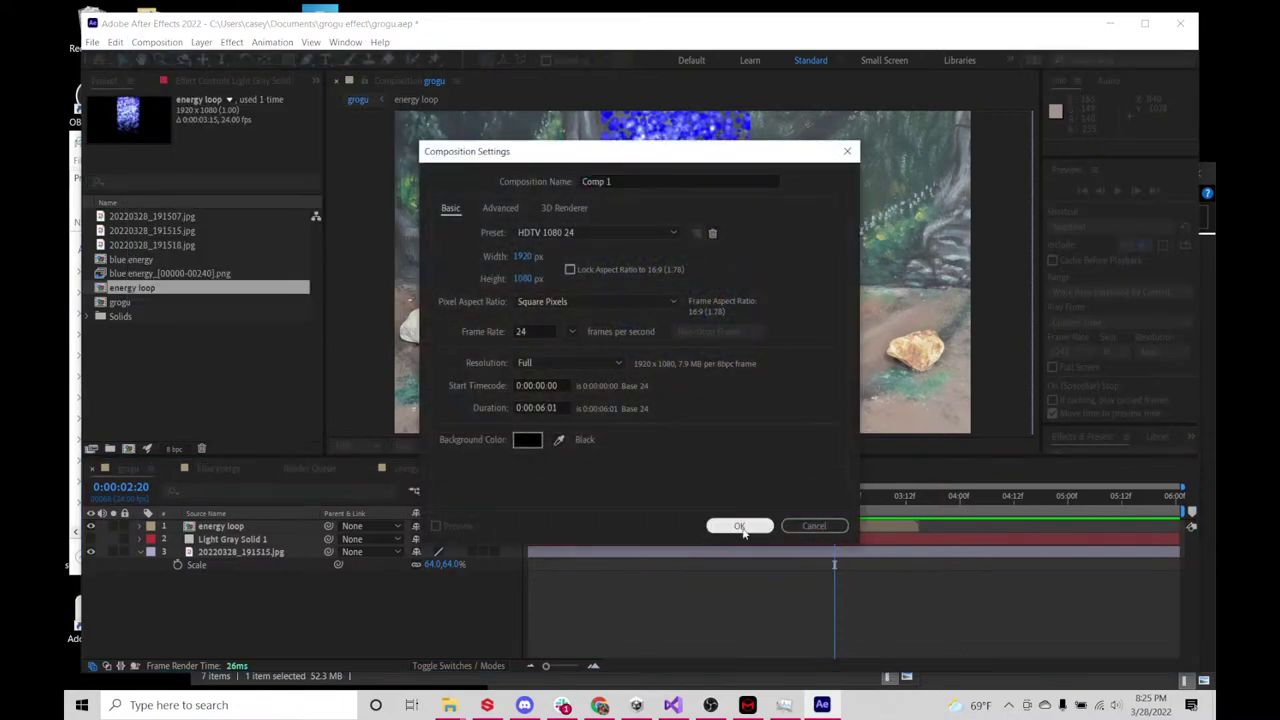
# - Draw two separate white ellipses side by side with a gap between them, each on its own shape layer
pyautogui.click(288, 59)
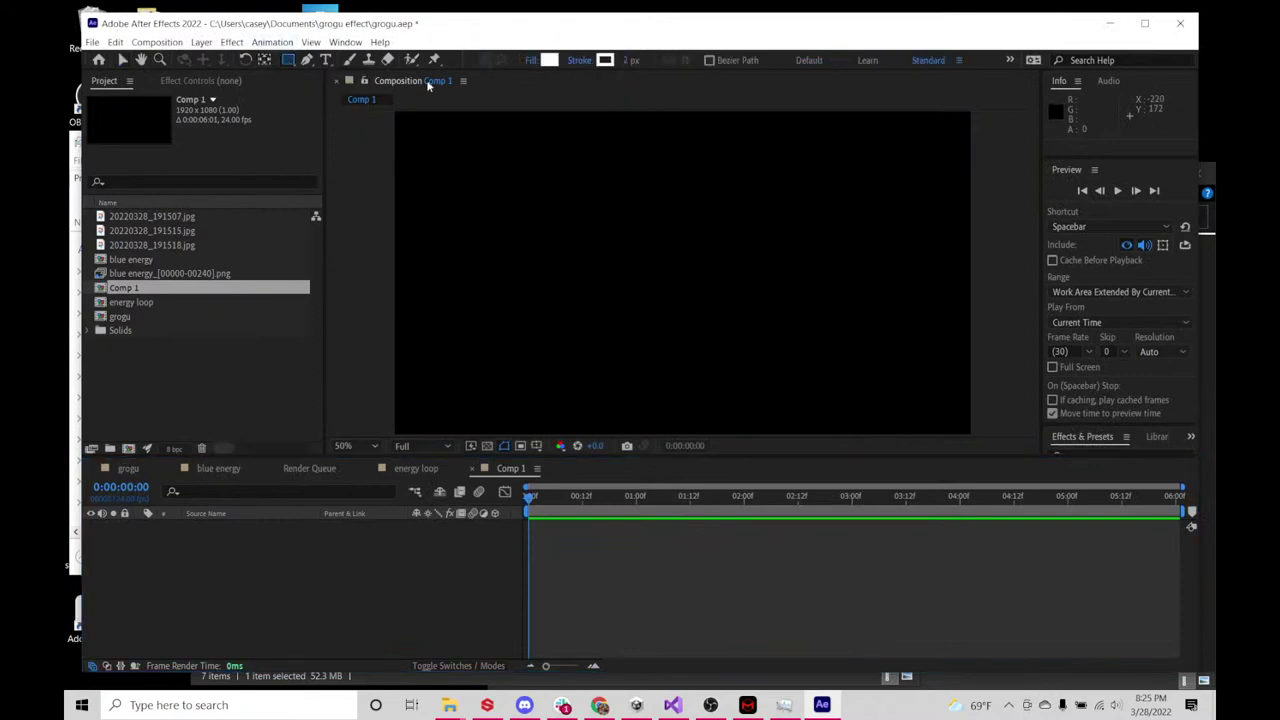
pyautogui.click(288, 59)
pyautogui.click(326, 90)
pyautogui.moveTo(556, 212); pyautogui.dragTo(665, 302)
pyautogui.click(391, 580)
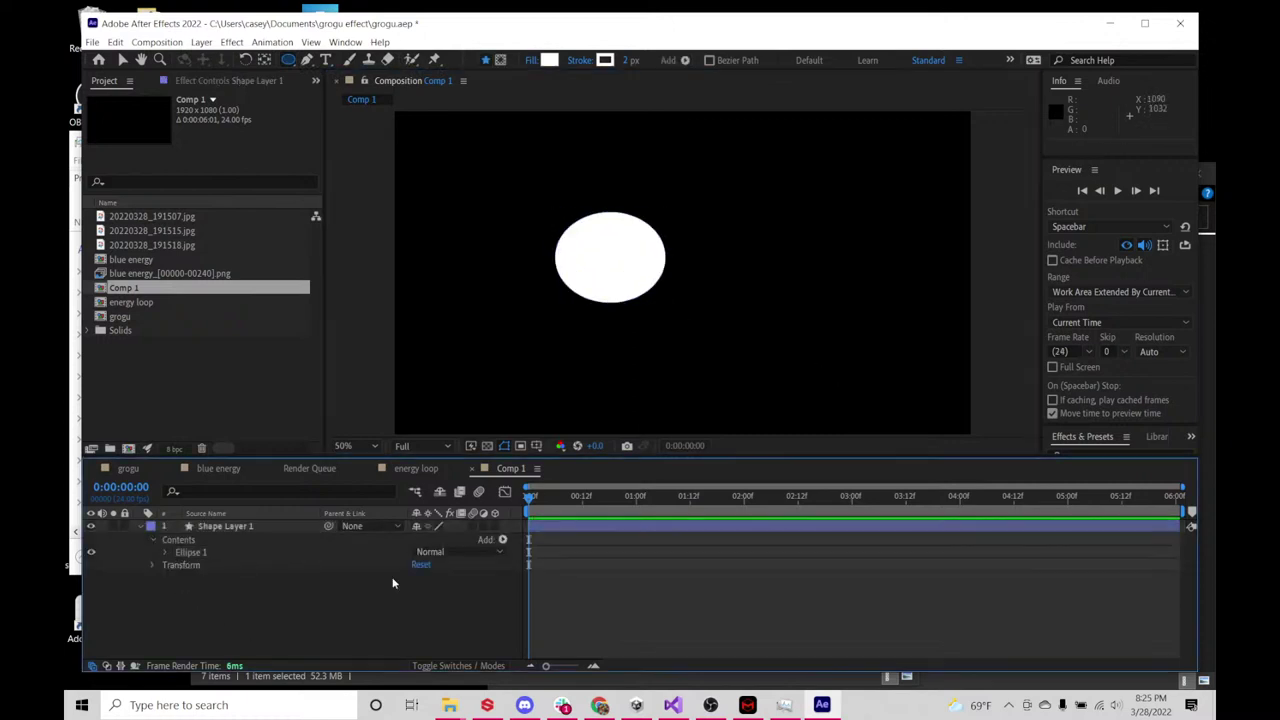
pyautogui.moveTo(790, 225)
pyautogui.mouseDown()
pyautogui.moveTo(888, 330)
pyautogui.moveTo(907, 343)
pyautogui.moveTo(916, 333)
pyautogui.mouseUp()
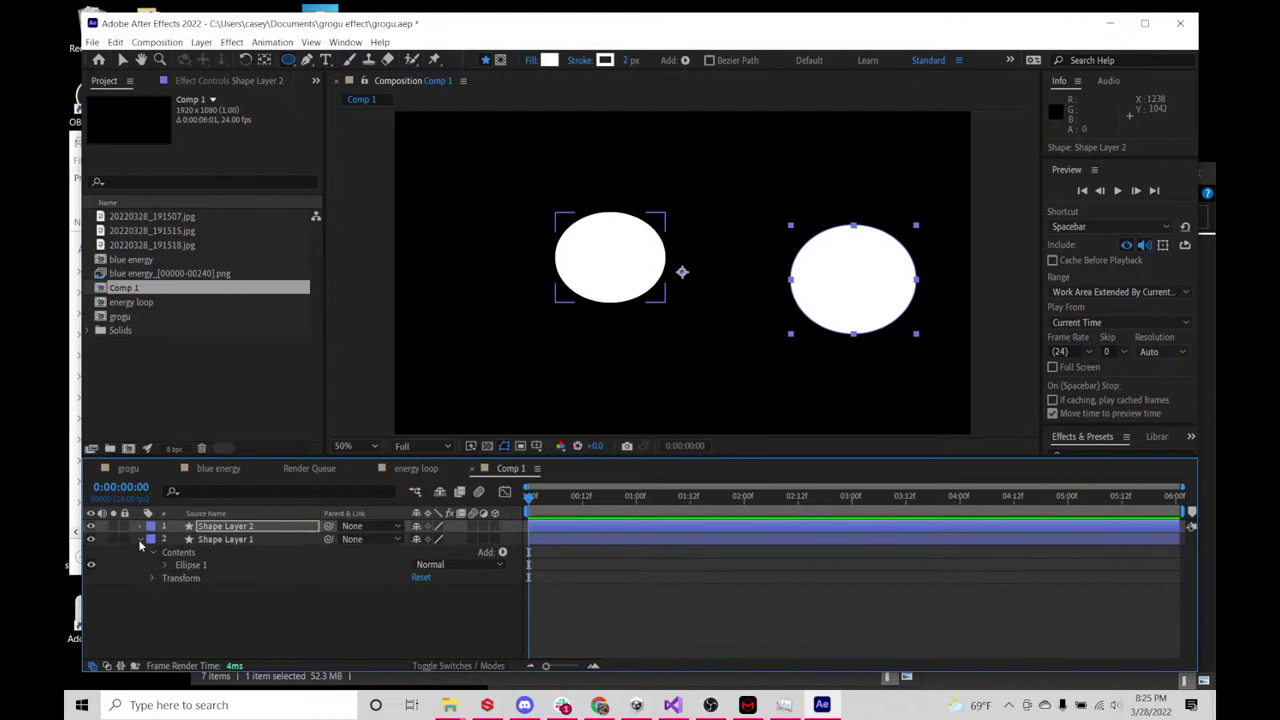
pyautogui.click(140, 539)
pyautogui.click(186, 607)
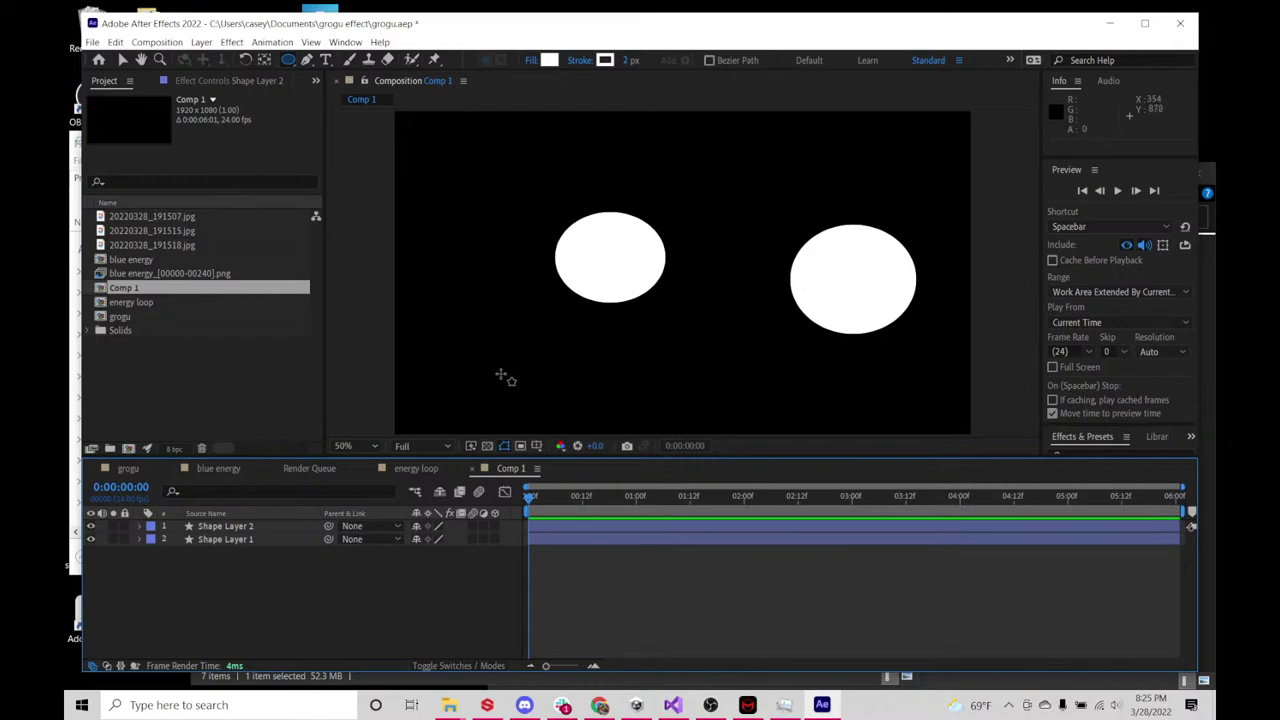
# - Add an adjustment layer above the two ellipse shape layers
pyautogui.rightClick(474, 404)
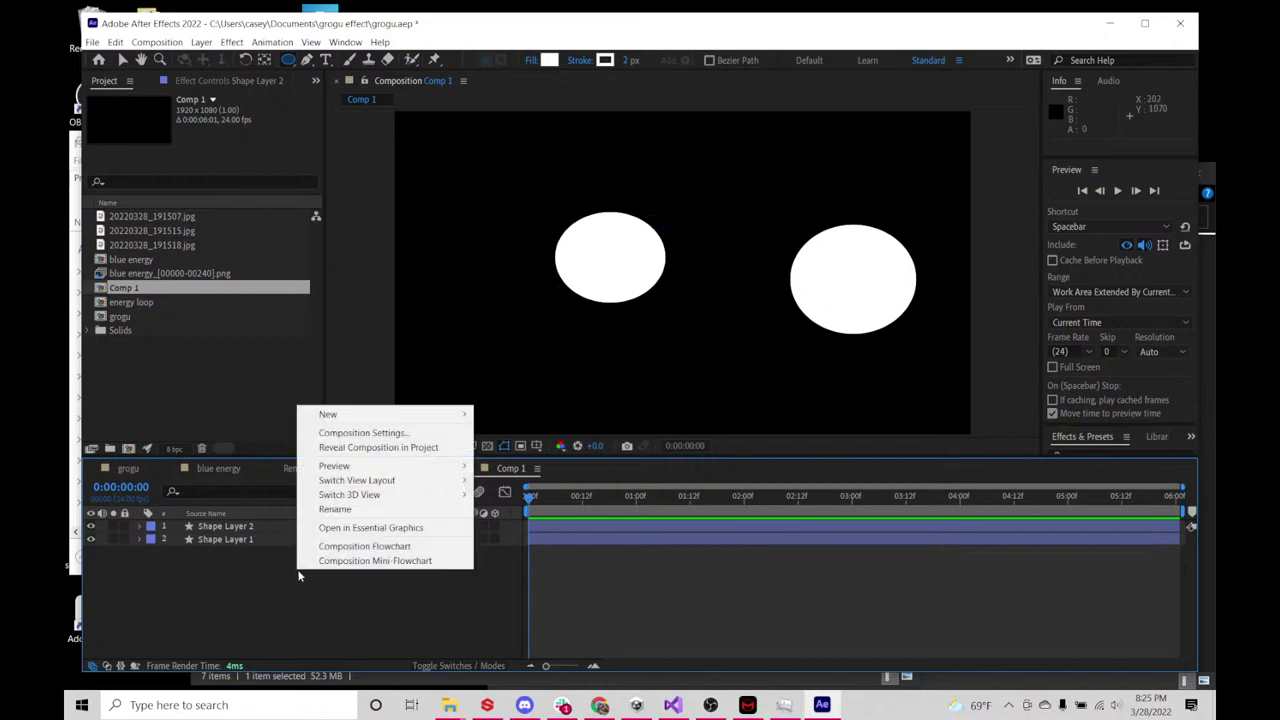
pyautogui.moveTo(398, 418)
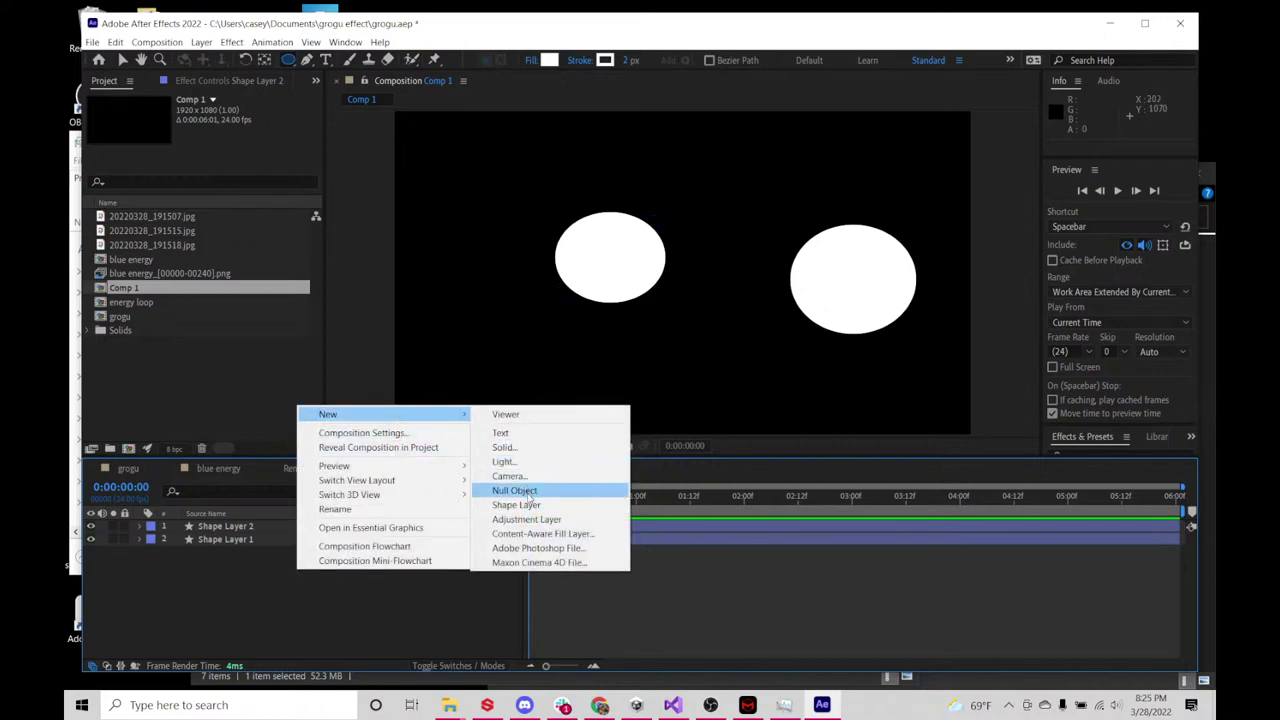
pyautogui.click(530, 520)
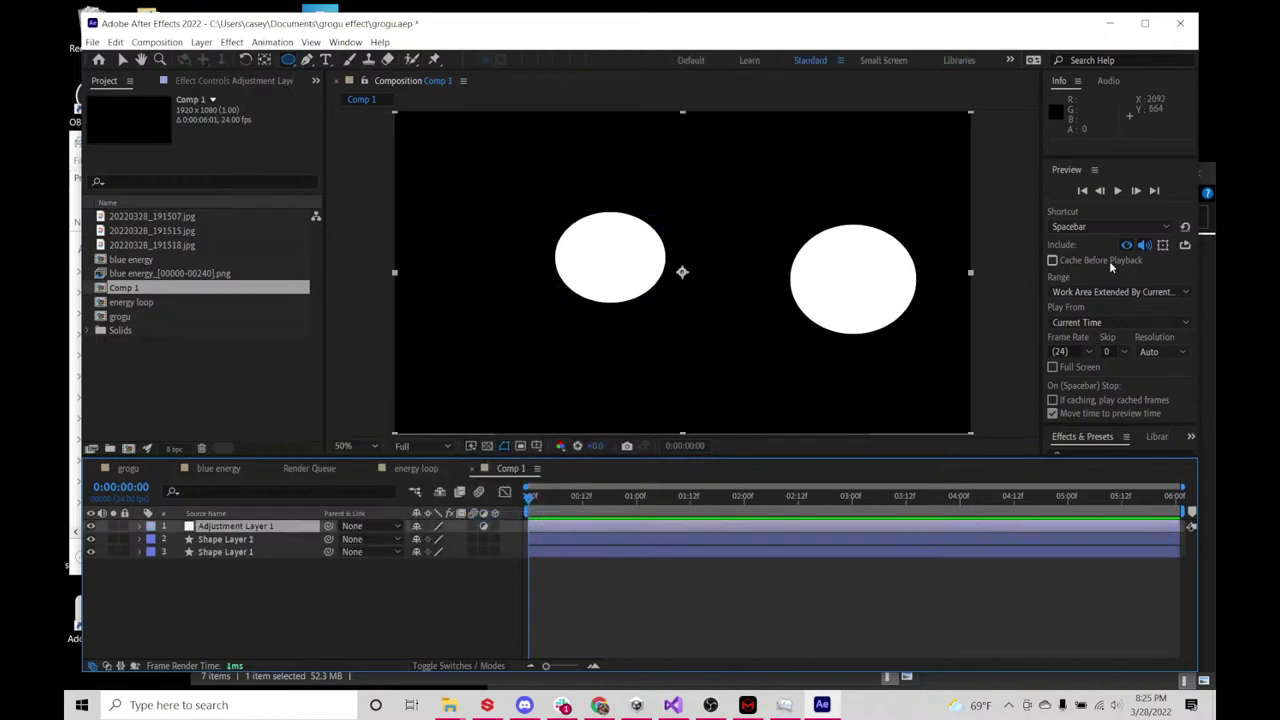
# - Apply a Gaussian Blur to the adjustment layer and set its Blurriness to 132.8
pyautogui.moveTo(1117, 461); pyautogui.dragTo(1115, 520)
pyautogui.click(1107, 457)
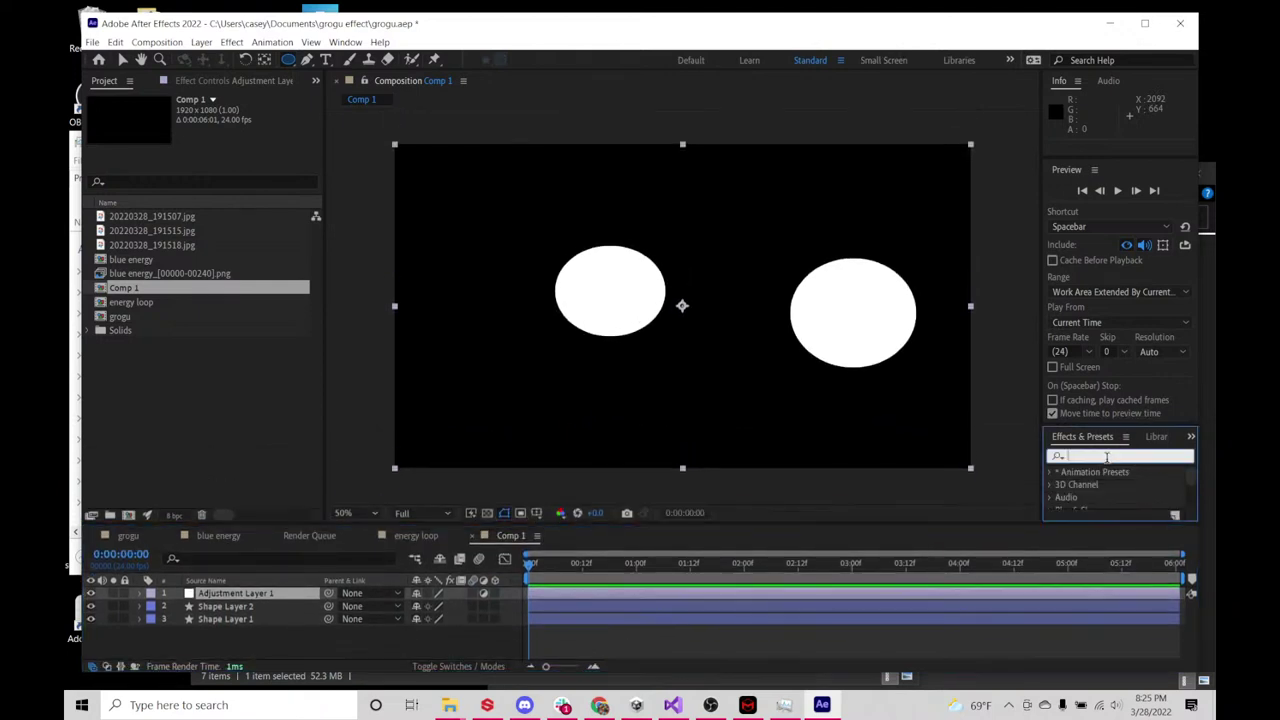
pyautogui.write('gaus')
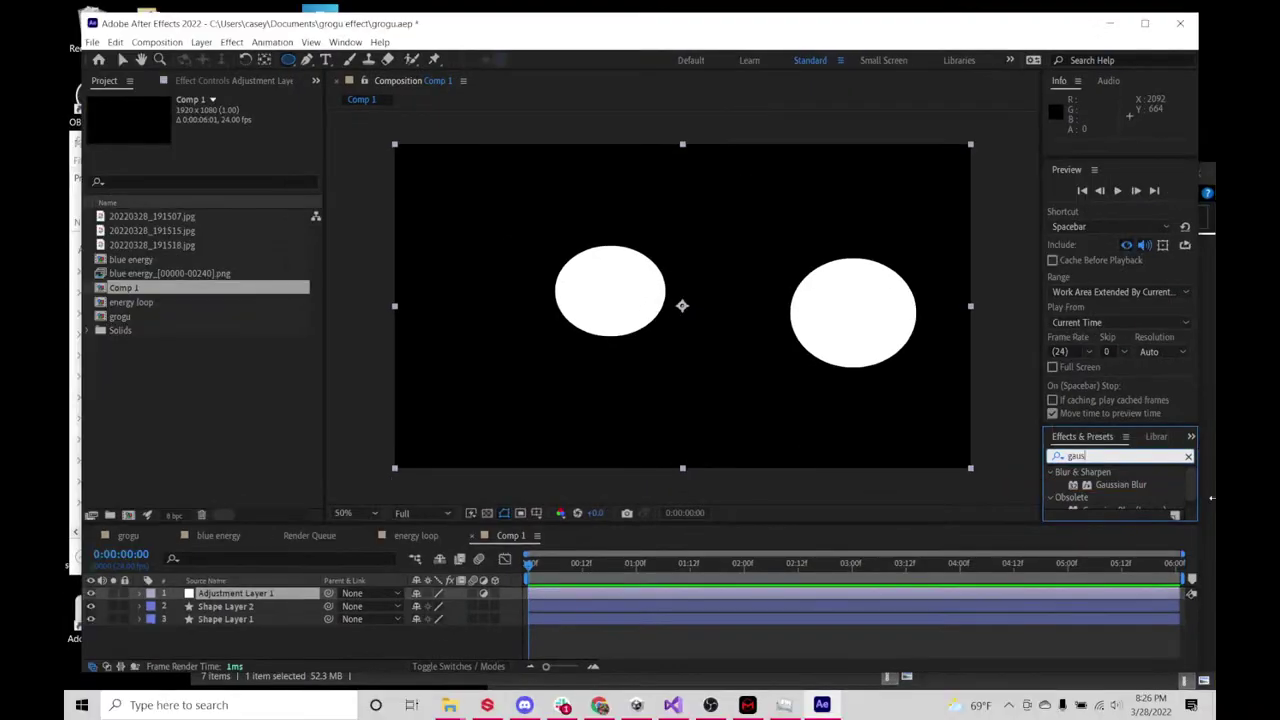
pyautogui.doubleClick(950, 430)
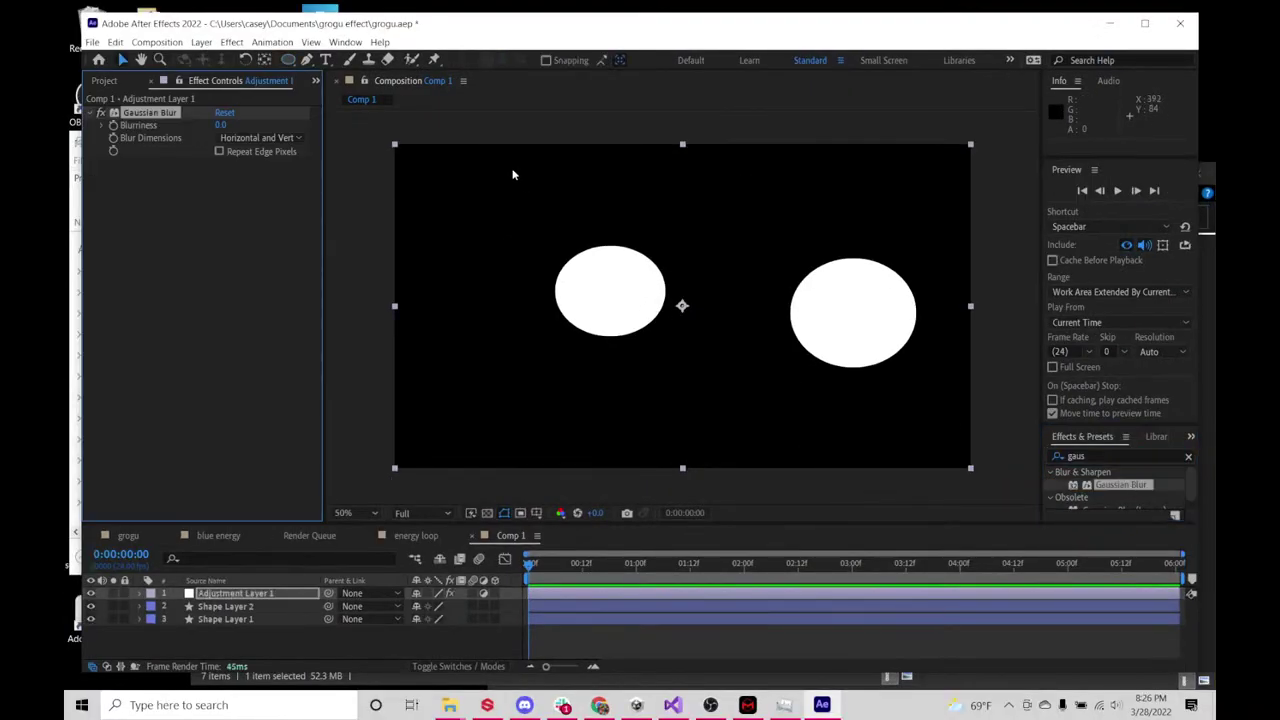
pyautogui.moveTo(220, 125); pyautogui.dragTo(470, 128)
pyautogui.click(314, 640)
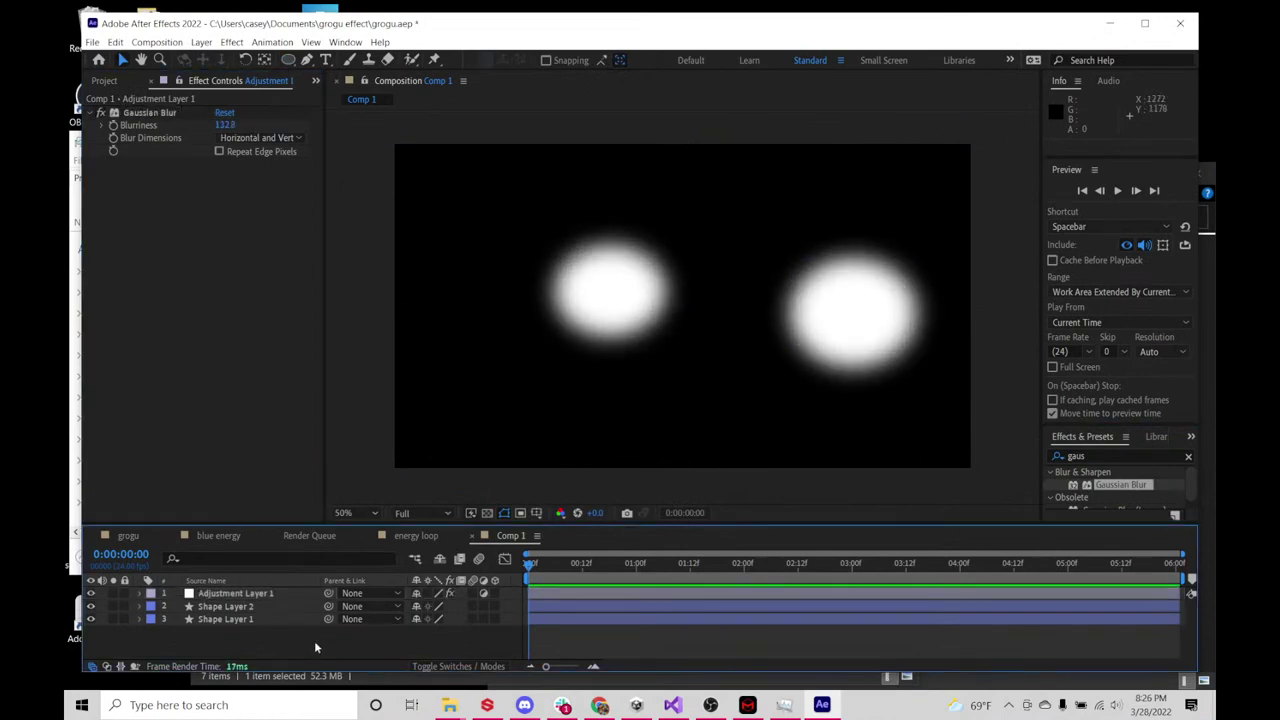
# - Move the larger ellipse on Shape Layer 2 toward the other one until their blurred edges merge
pyautogui.click(225, 606)
pyautogui.click(832, 330)
pyautogui.moveTo(832, 330)
pyautogui.mouseDown()
pyautogui.moveTo(703, 309)
pyautogui.moveTo(815, 322)
pyautogui.mouseUp()
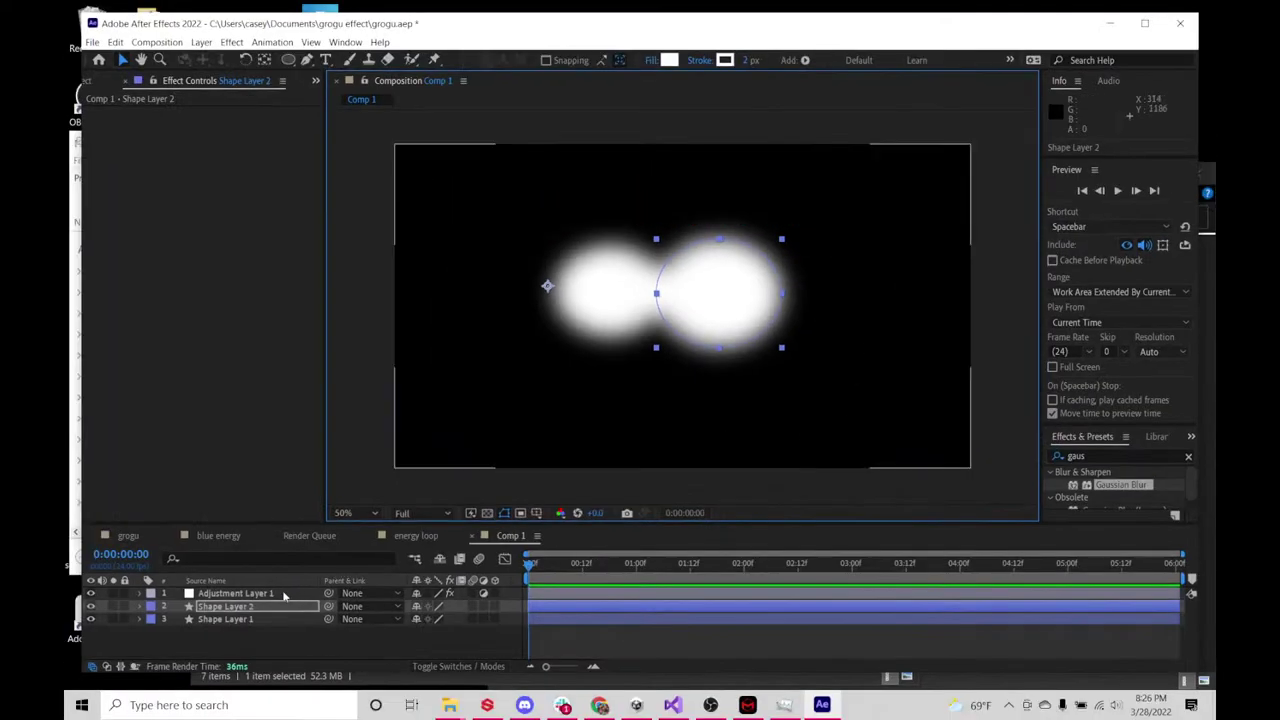
# - Search the effects for "levels" and apply the Levels effect to the adjustment layer
pyautogui.click(283, 594)
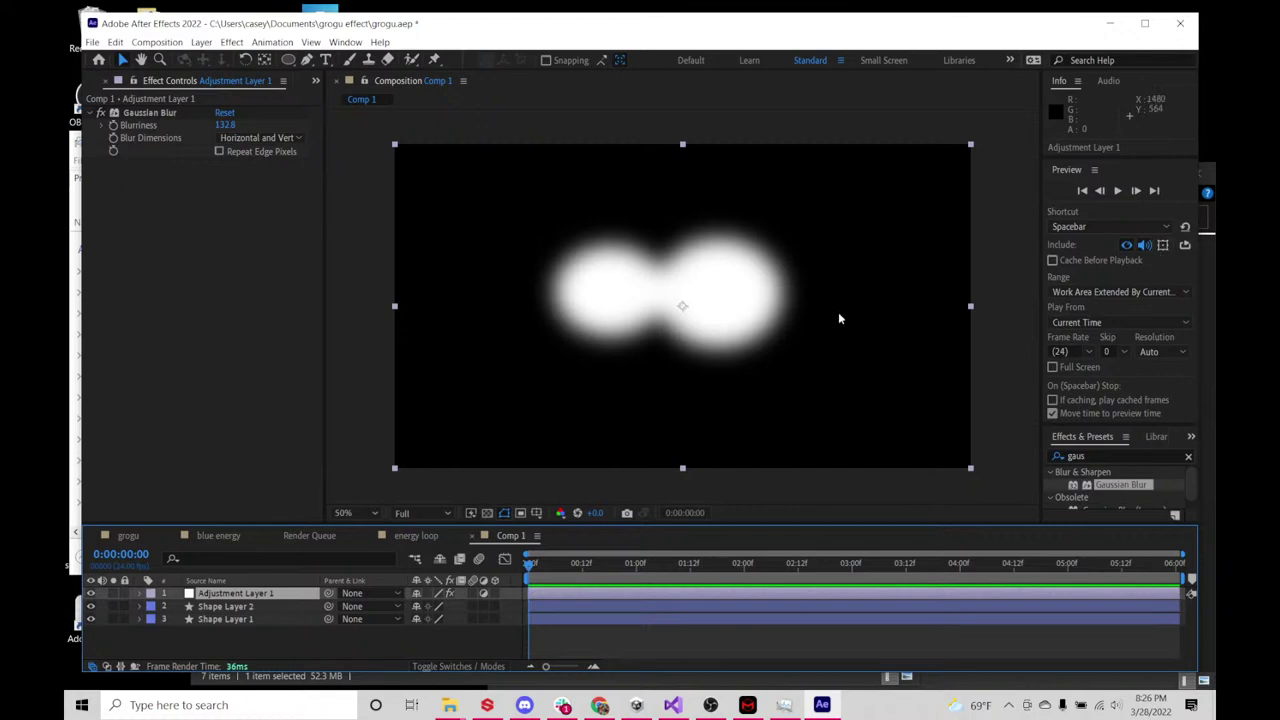
pyautogui.click(1088, 456)
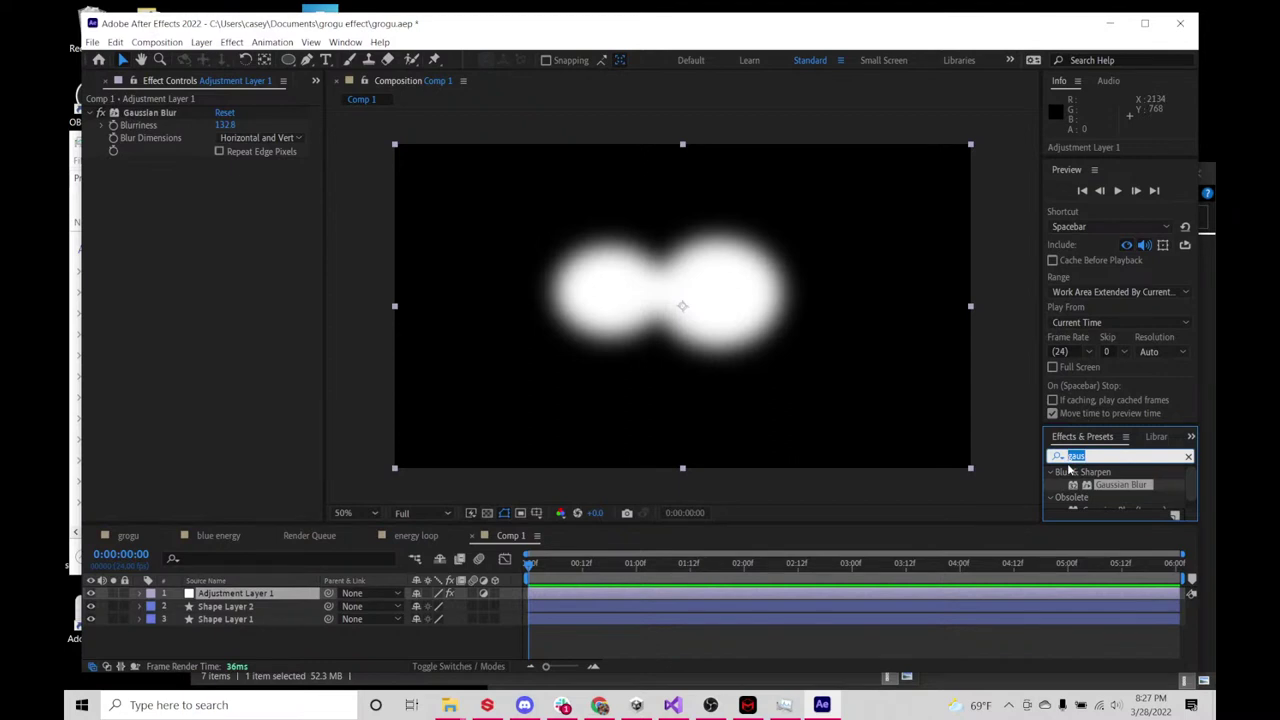
pyautogui.write('r')
pyautogui.write('e')
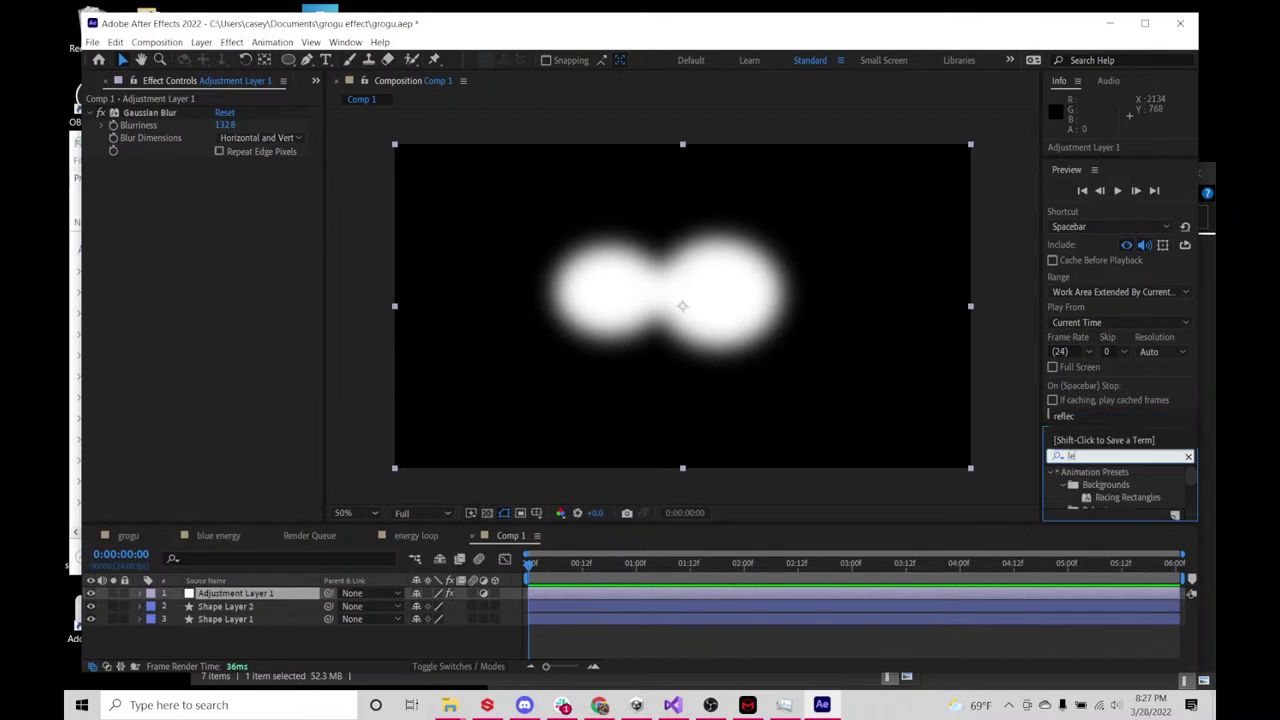
pyautogui.write('vels')
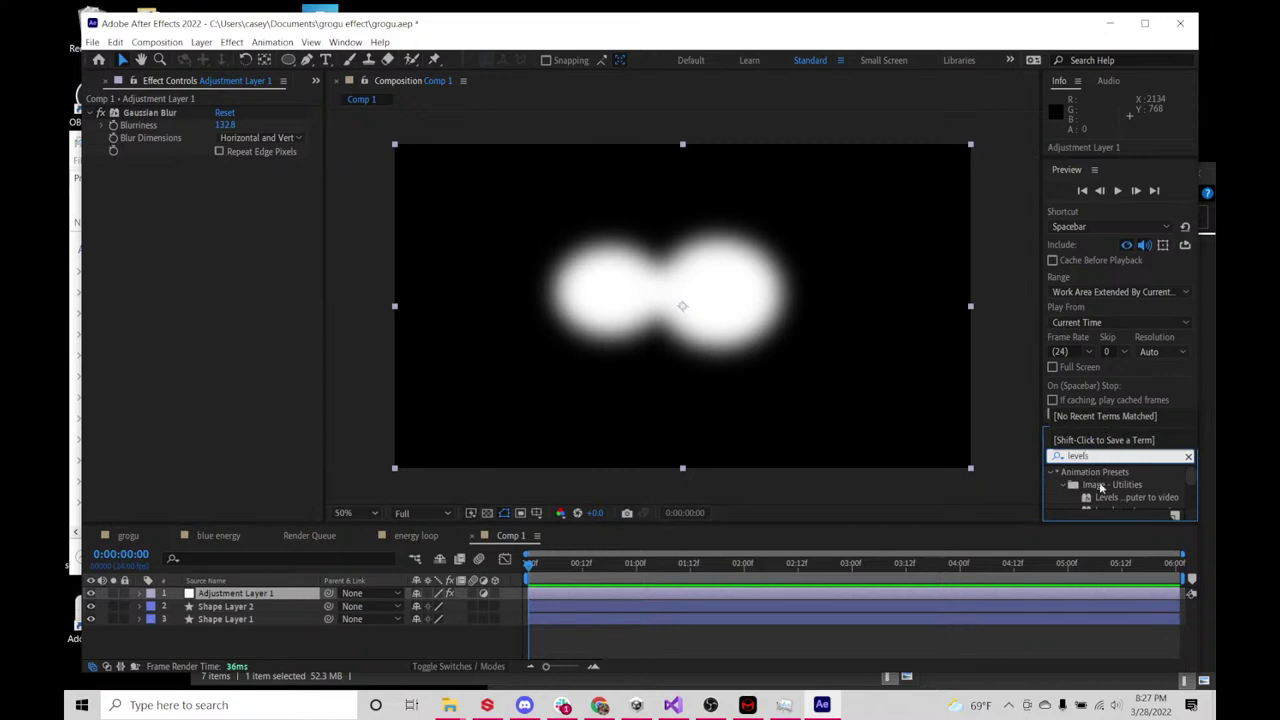
pyautogui.scroll(-2, 1110, 490)
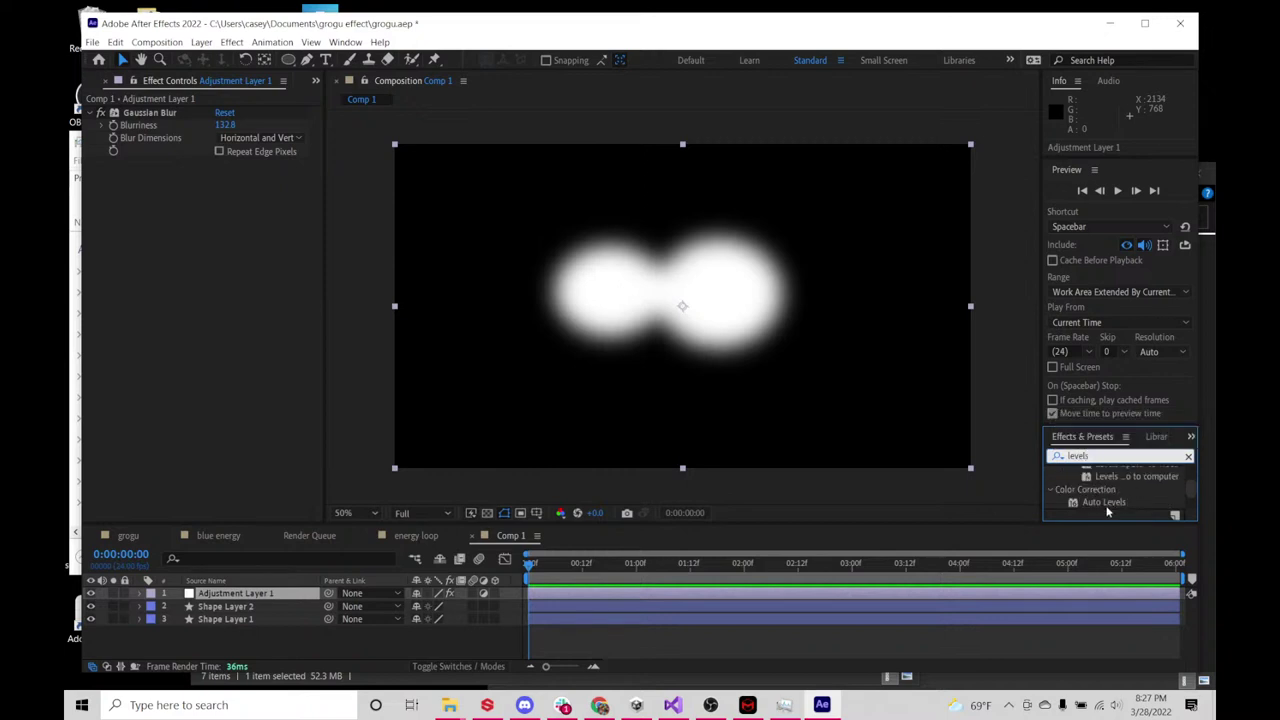
pyautogui.scroll(2, 1104, 501)
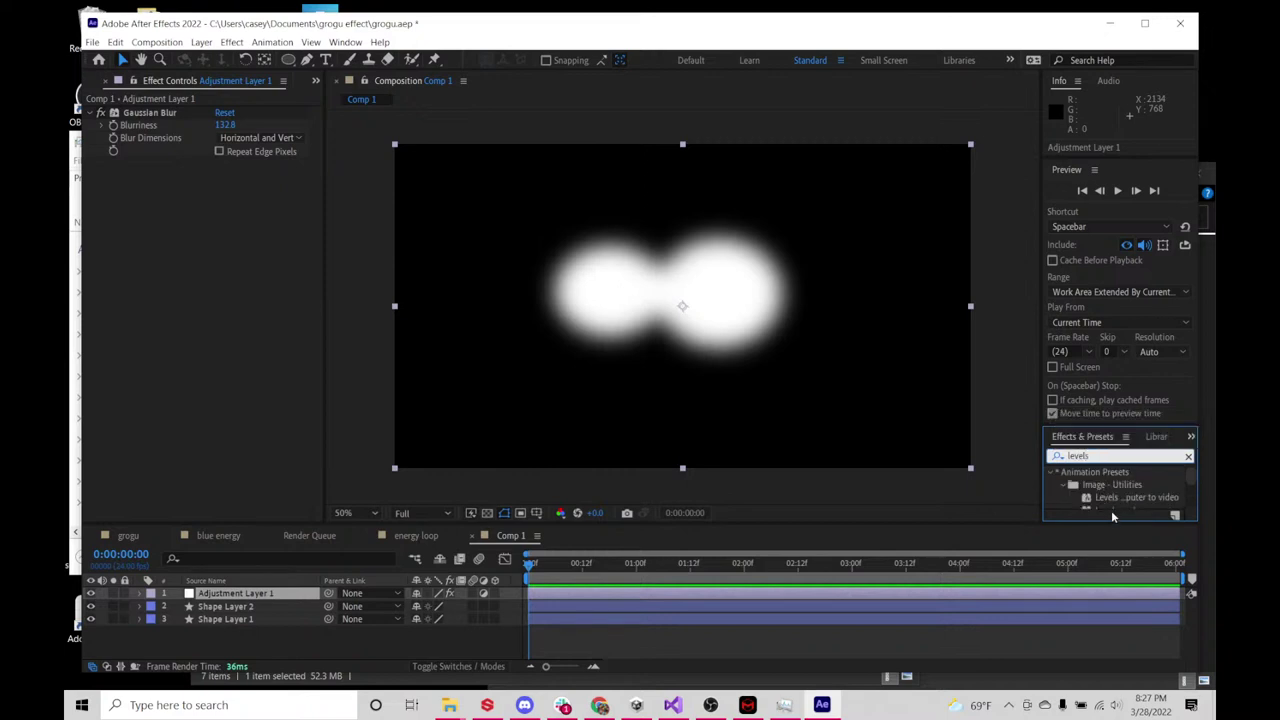
pyautogui.moveTo(1086, 428); pyautogui.dragTo(1086, 336)
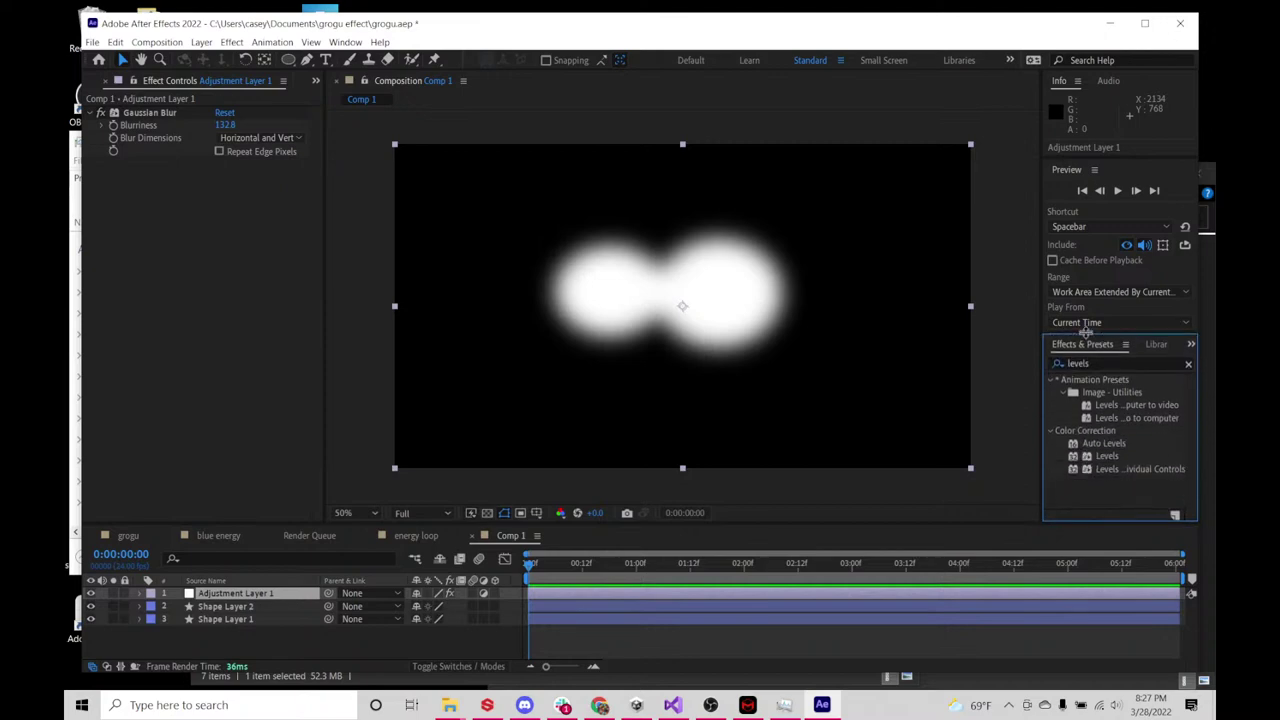
pyautogui.doubleClick(1110, 458)
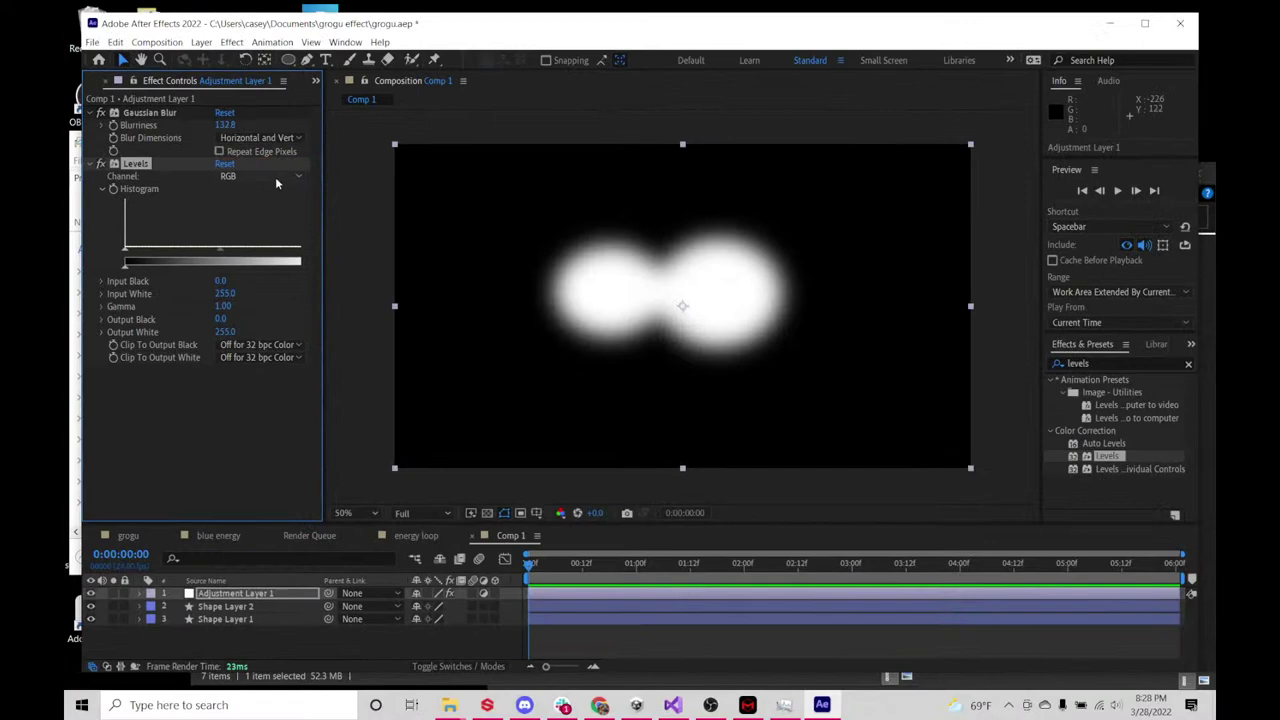
# - Switch Levels to the Alpha channel and adjust it to Alpha Input White 80 and Alpha Gamma 0.28
pyautogui.click(275, 177)
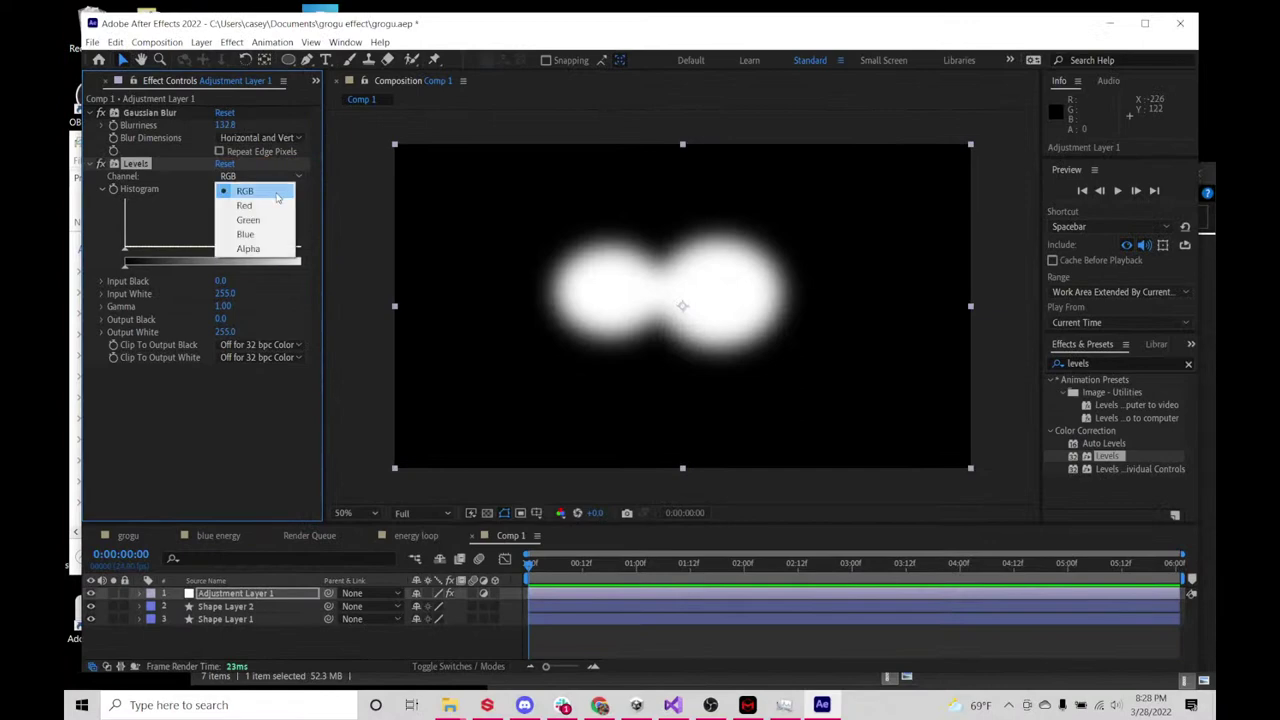
pyautogui.click(258, 248)
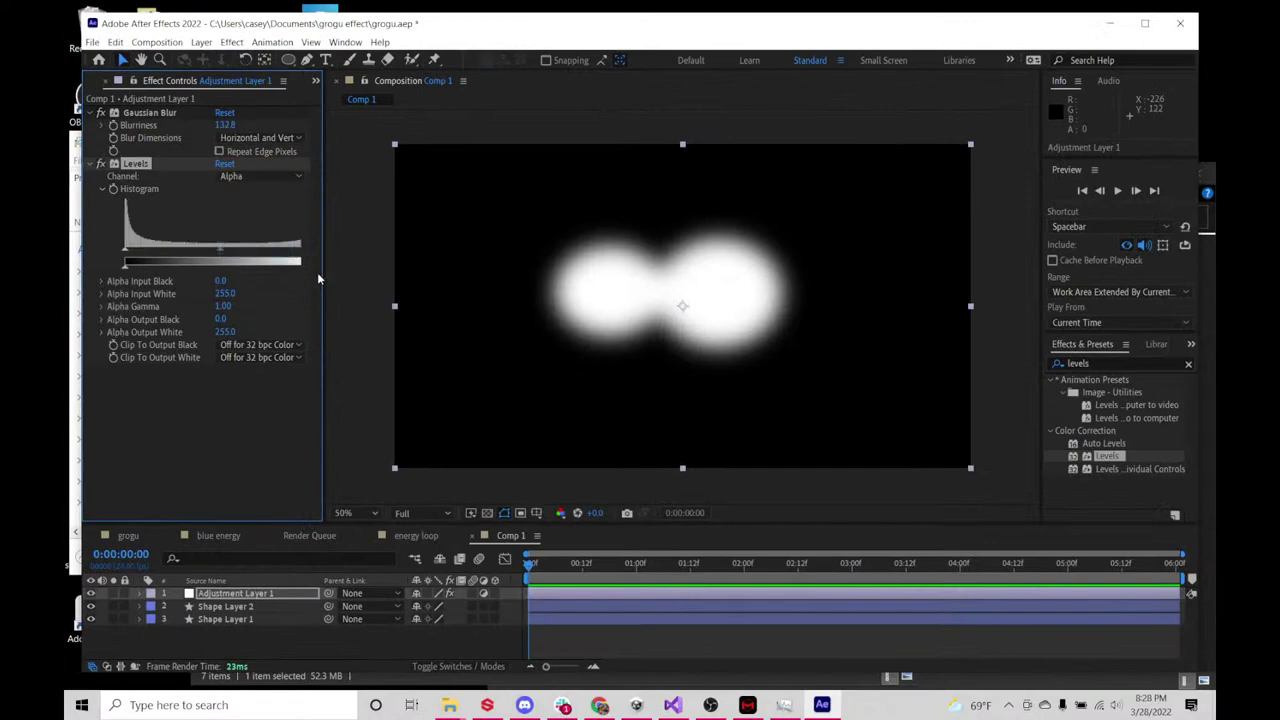
pyautogui.moveTo(319, 272); pyautogui.dragTo(407, 272)
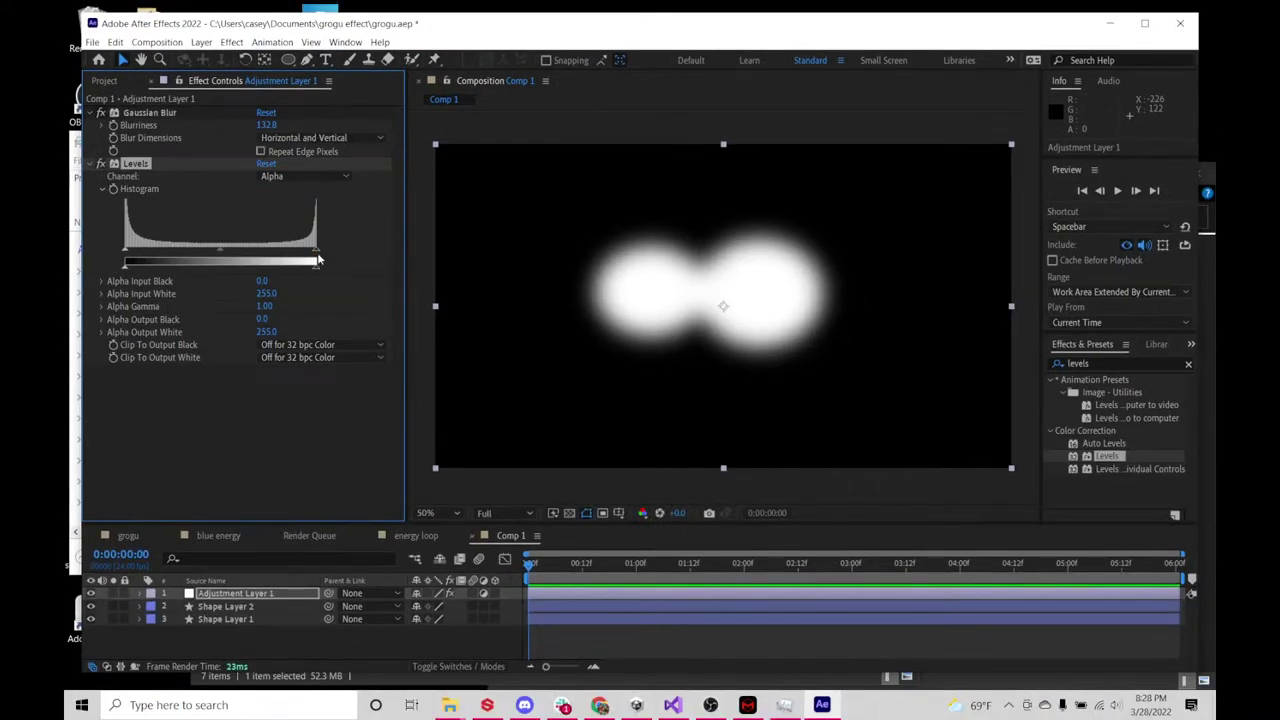
pyautogui.moveTo(317, 260); pyautogui.dragTo(174, 252)
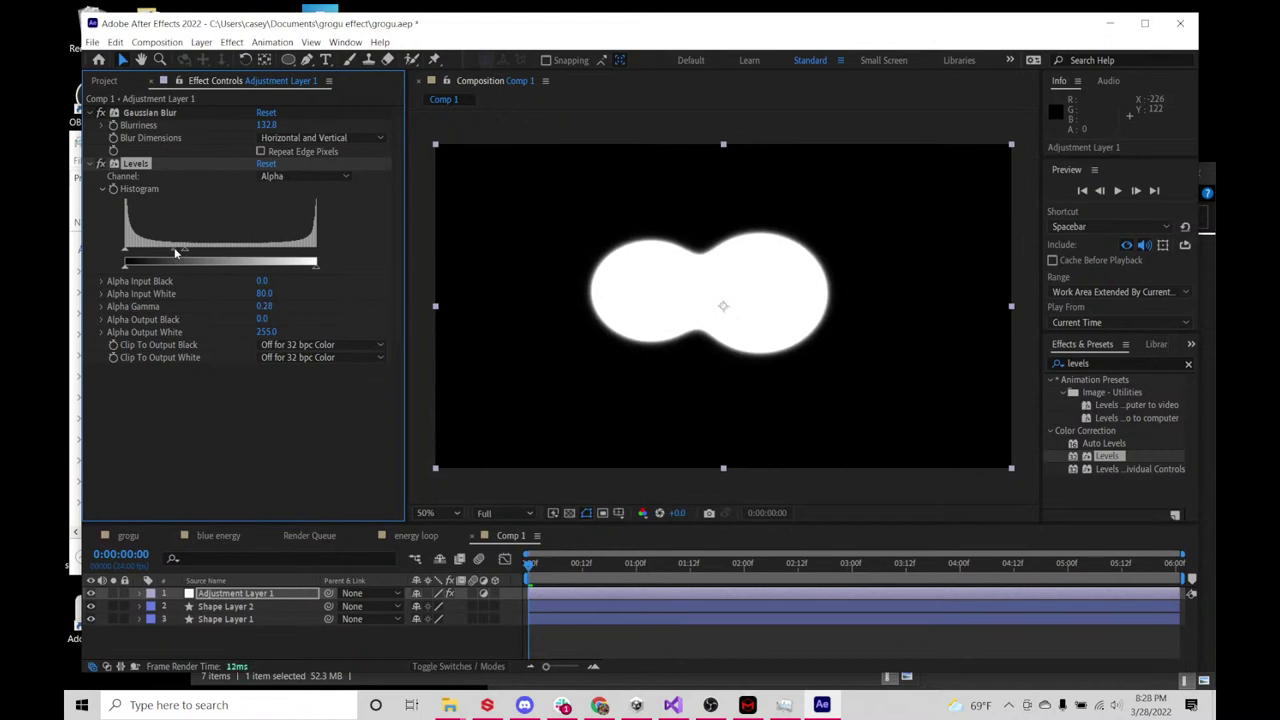
pyautogui.click(740, 275)
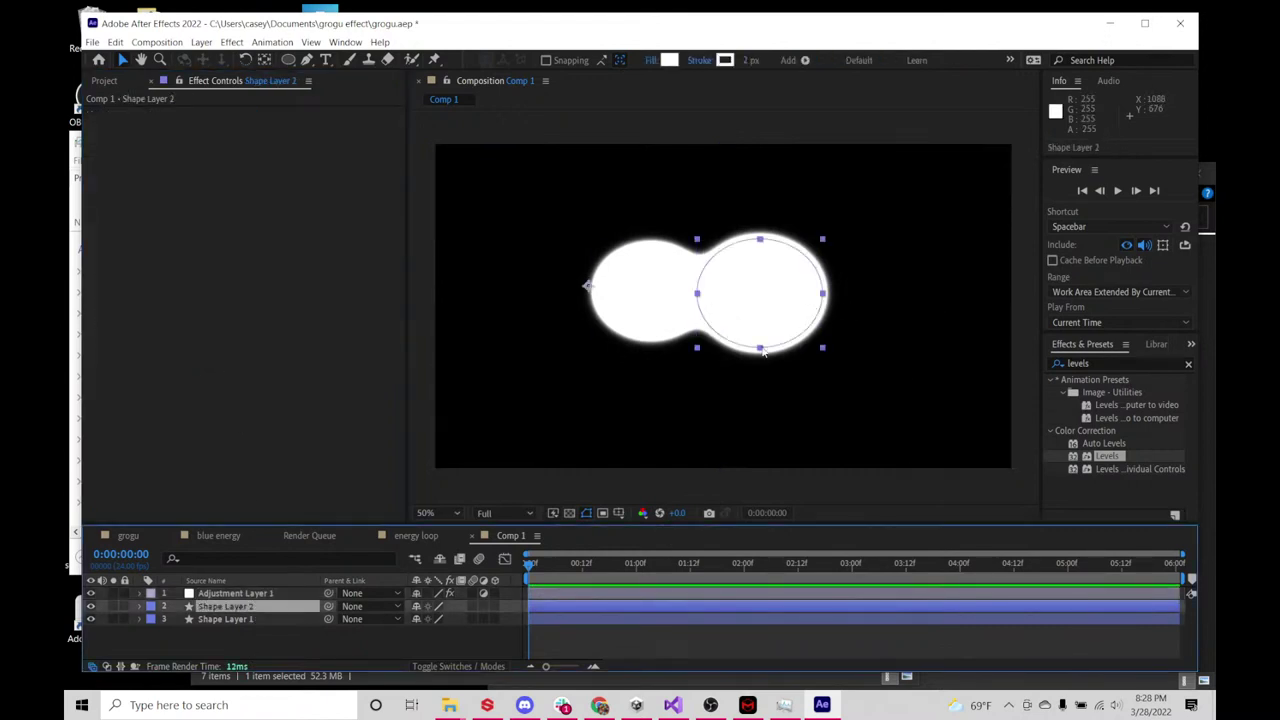
pyautogui.click(683, 384)
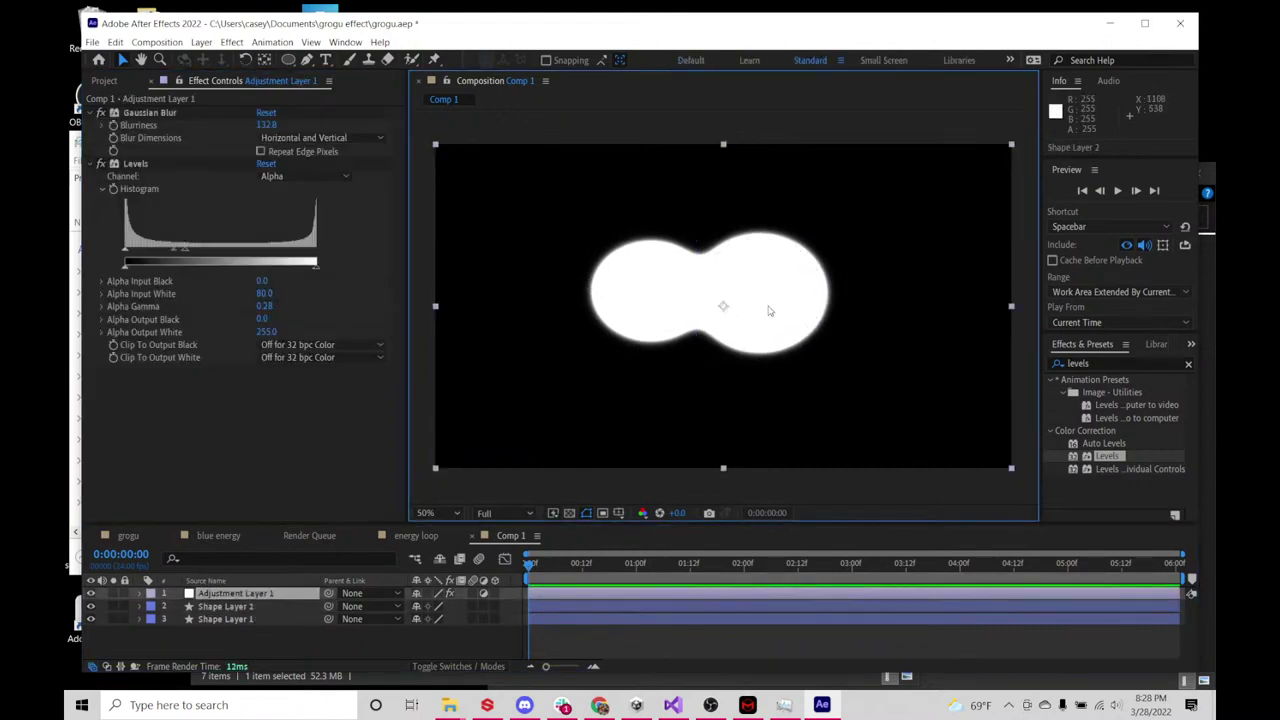
# - Move the larger ellipse on Shape Layer 2 over the smaller ellipse and back away until the two shapes separate
pyautogui.click(289, 606)
pyautogui.moveTo(749, 306); pyautogui.dragTo(564, 341)
pyautogui.moveTo(701, 377); pyautogui.dragTo(838, 314)
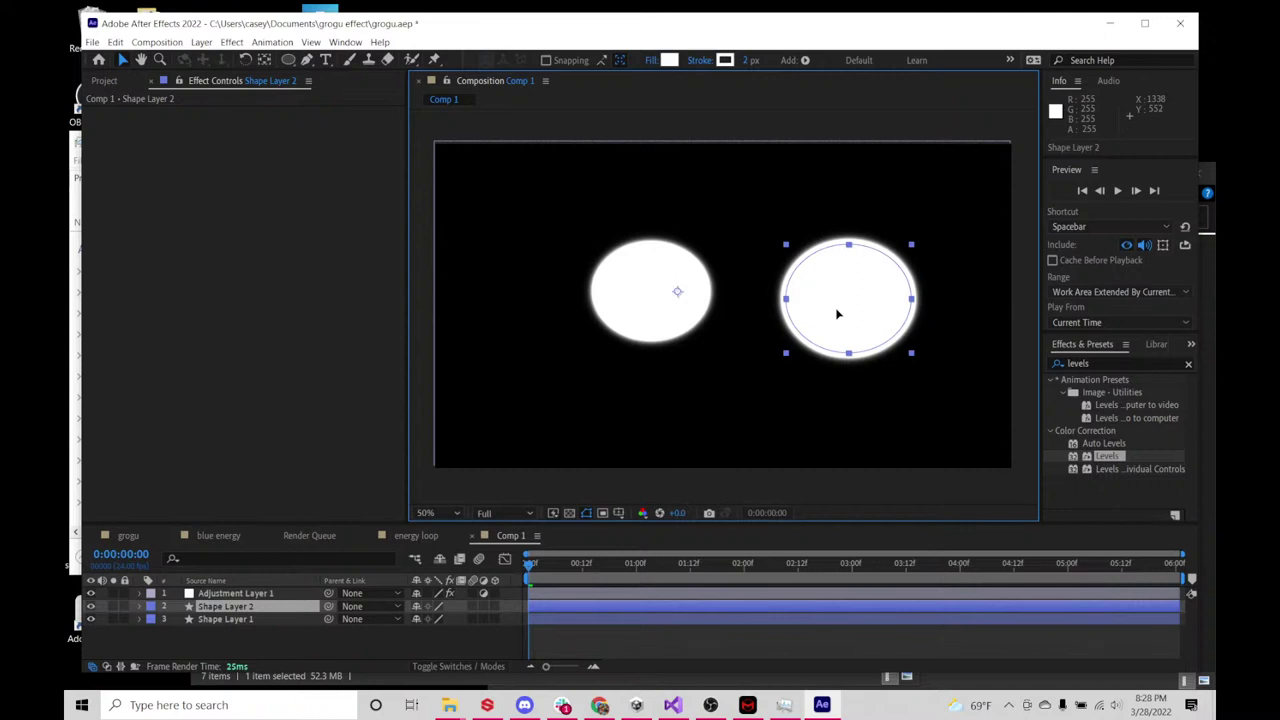
pyautogui.moveTo(838, 314)
pyautogui.mouseDown()
pyautogui.moveTo(766, 303)
pyautogui.moveTo(846, 313)
pyautogui.mouseUp()
pyautogui.moveTo(766, 315); pyautogui.dragTo(825, 304)
# - Show the adjustment layer's Gaussian Blur and Levels settings, and move the larger ellipse so that it overlaps the smaller one
pyautogui.click(122, 86)
pyautogui.click(228, 595)
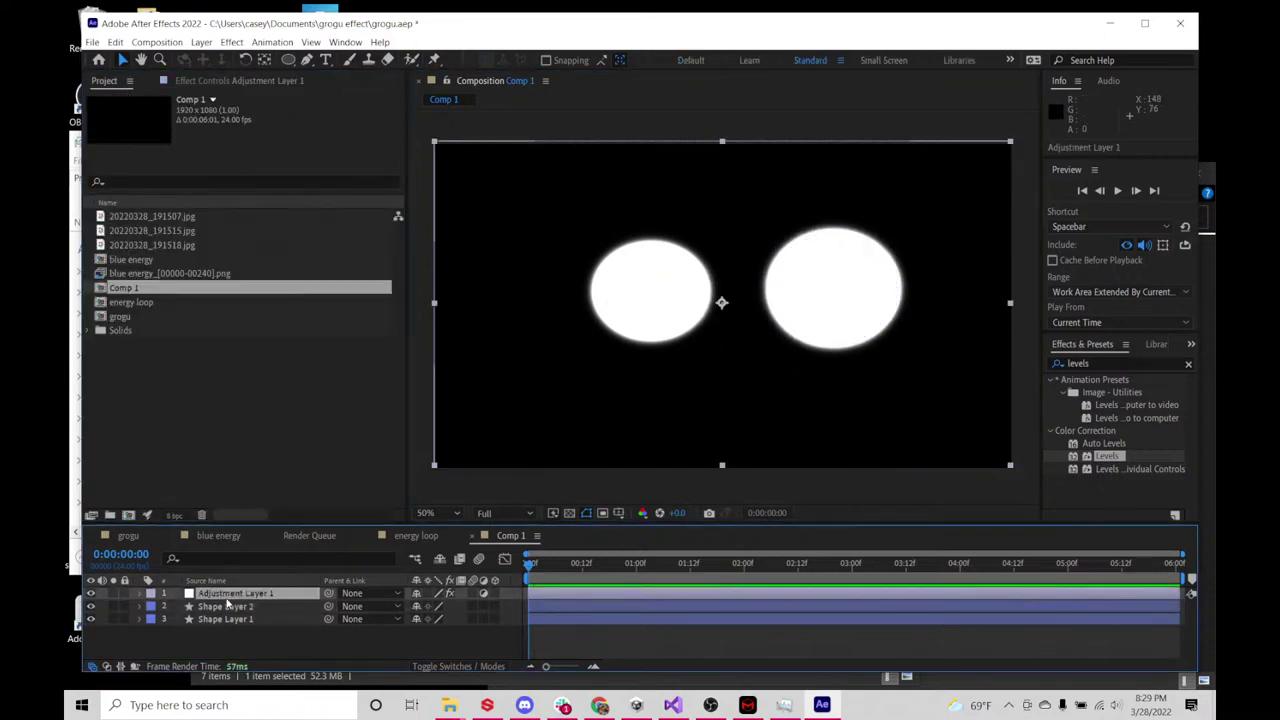
pyautogui.click(212, 82)
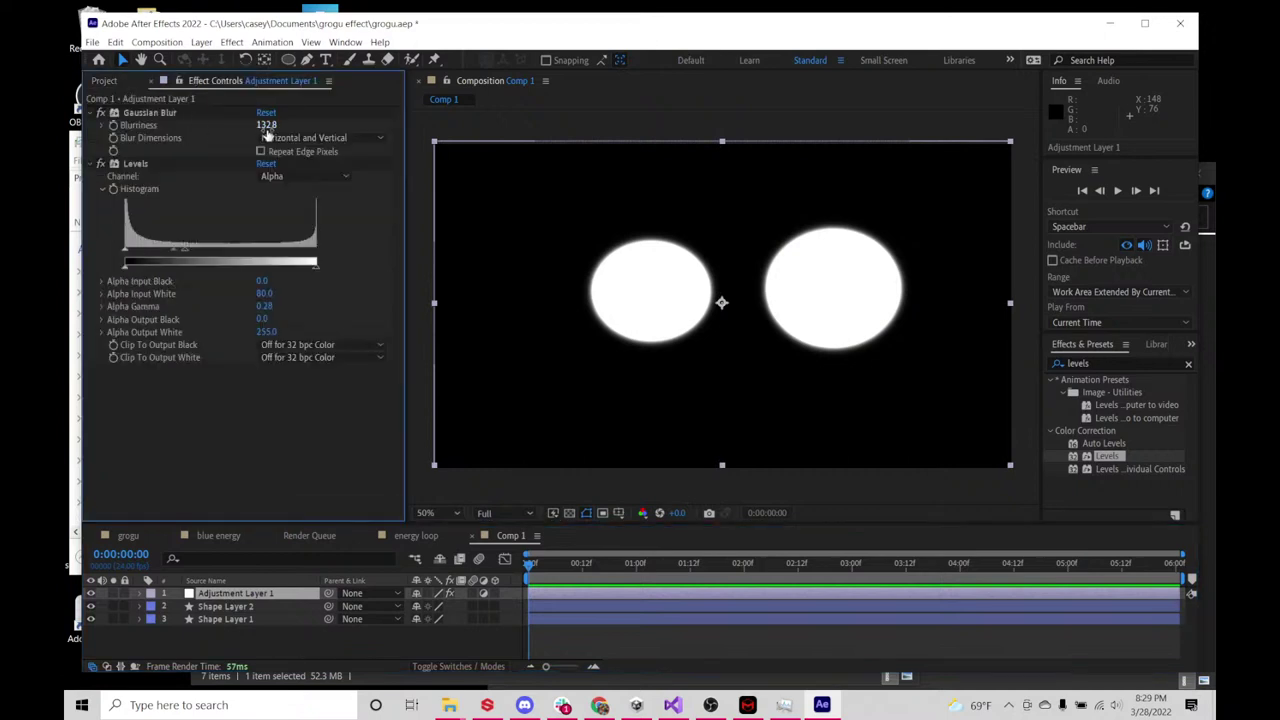
pyautogui.moveTo(268, 127); pyautogui.dragTo(779, 346)
pyautogui.click(830, 310)
pyautogui.moveTo(645, 364); pyautogui.dragTo(668, 392)
# - Add a new adjustment layer above the two blue energy clips in the energy loop composition
pyautogui.click(416, 536)
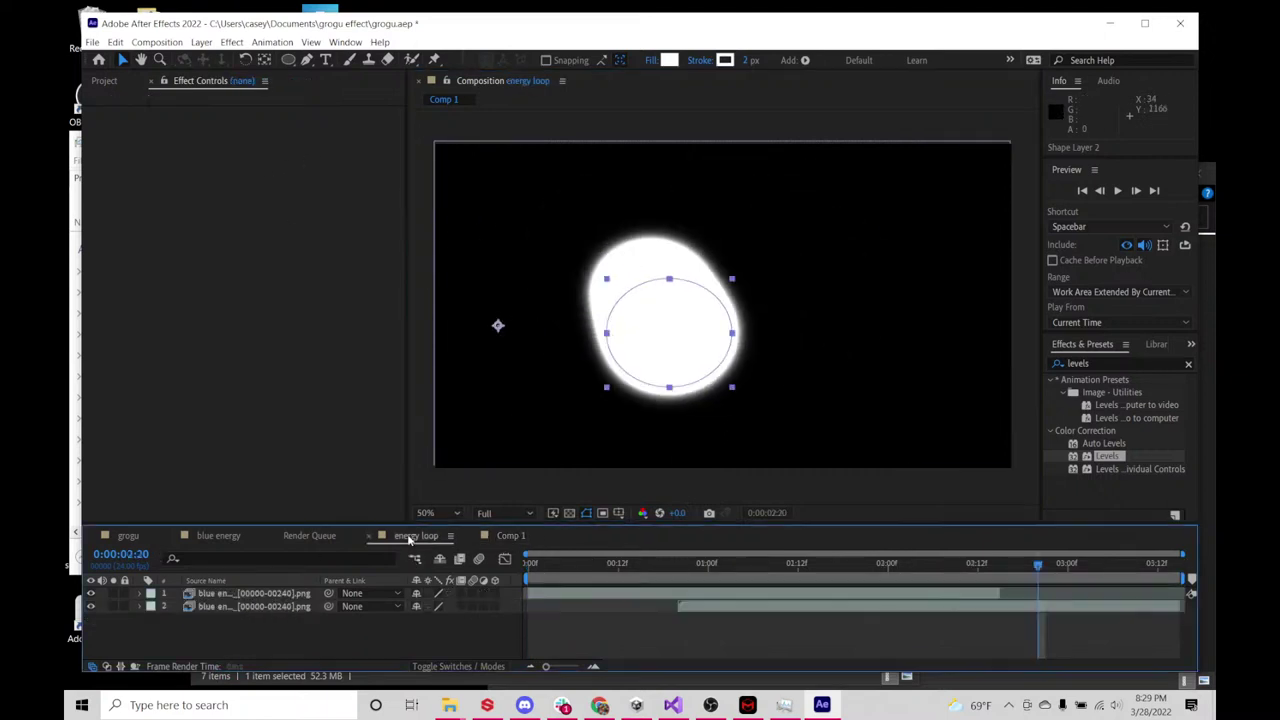
pyautogui.click(240, 608)
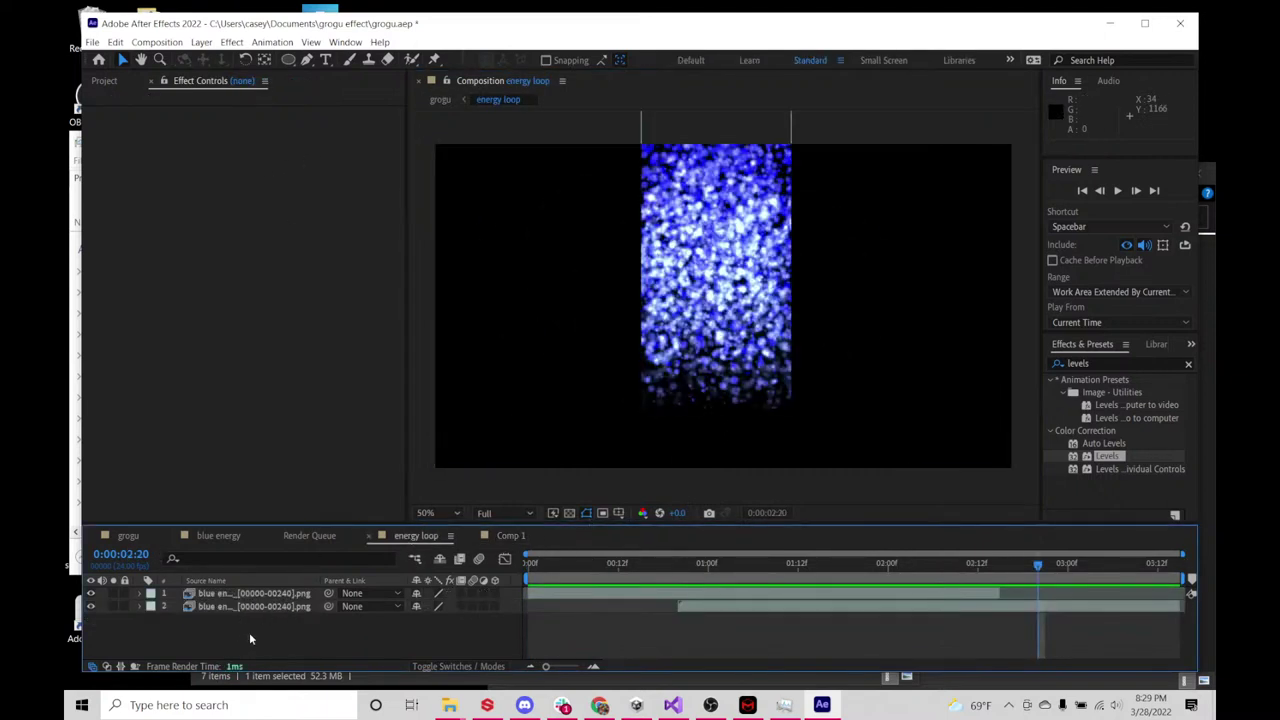
pyautogui.rightClick(249, 632)
pyautogui.click(229, 632)
pyautogui.rightClick(266, 645)
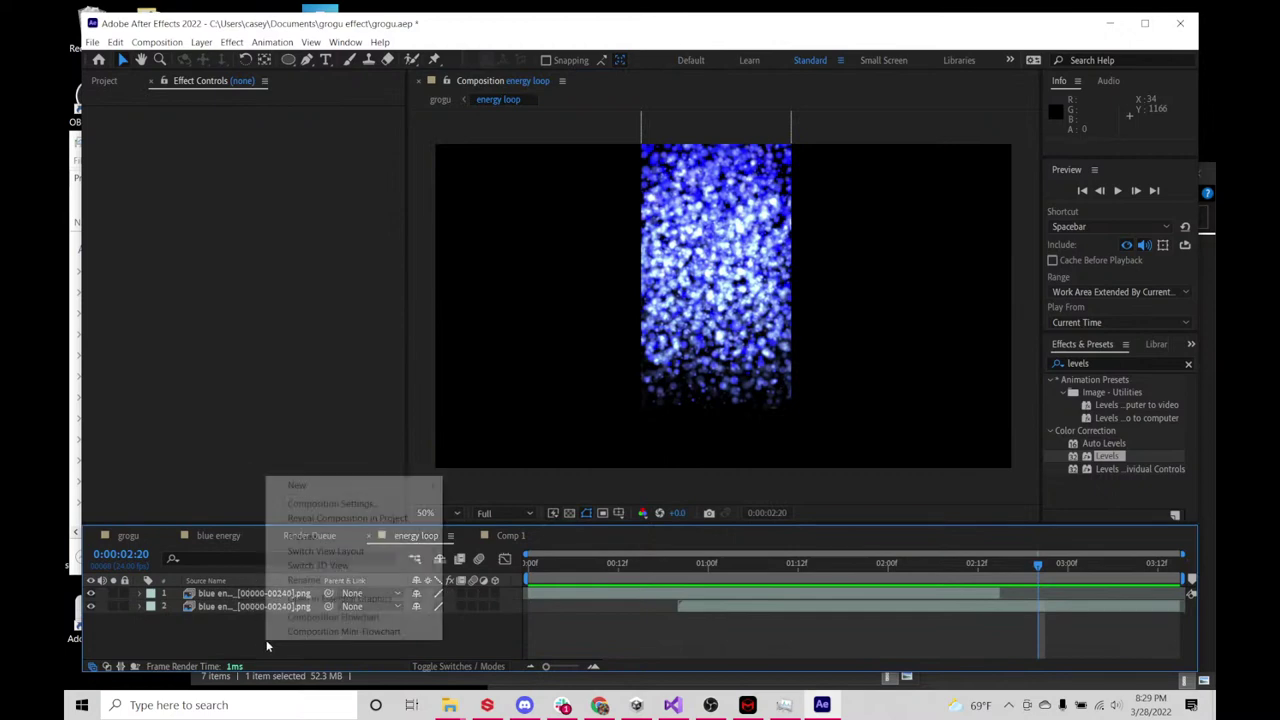
pyautogui.moveTo(331, 491)
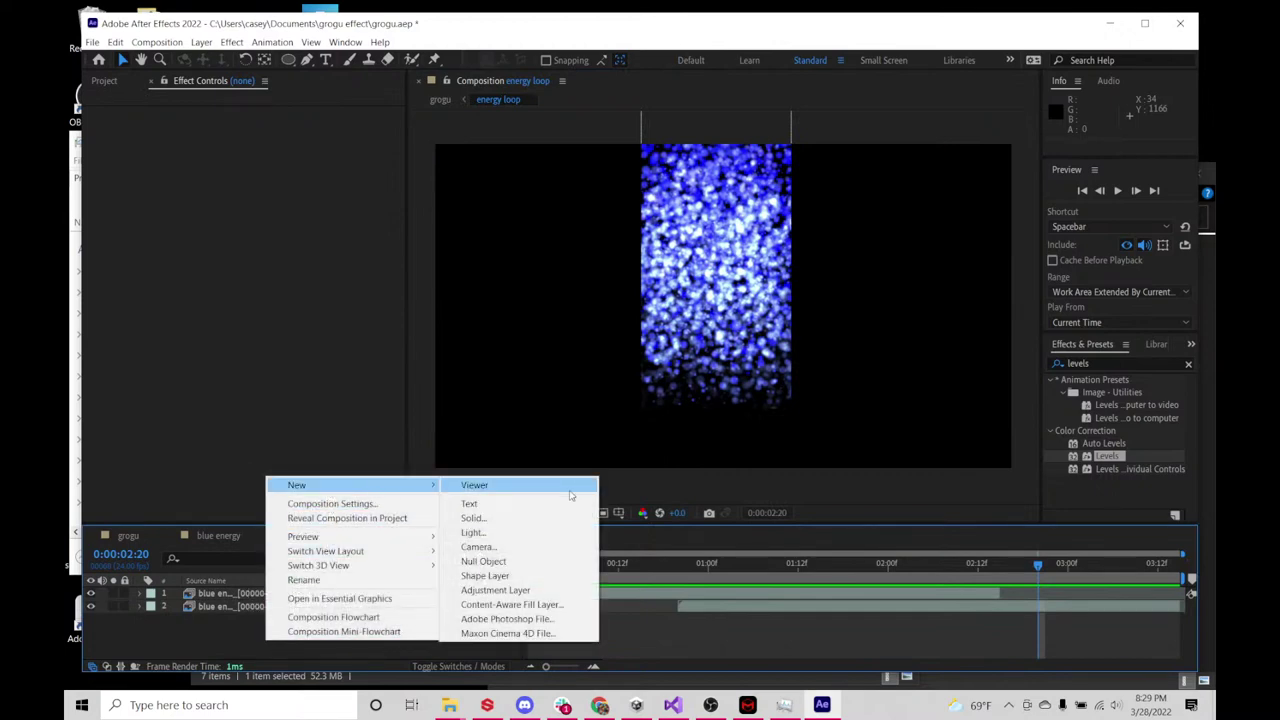
pyautogui.click(520, 590)
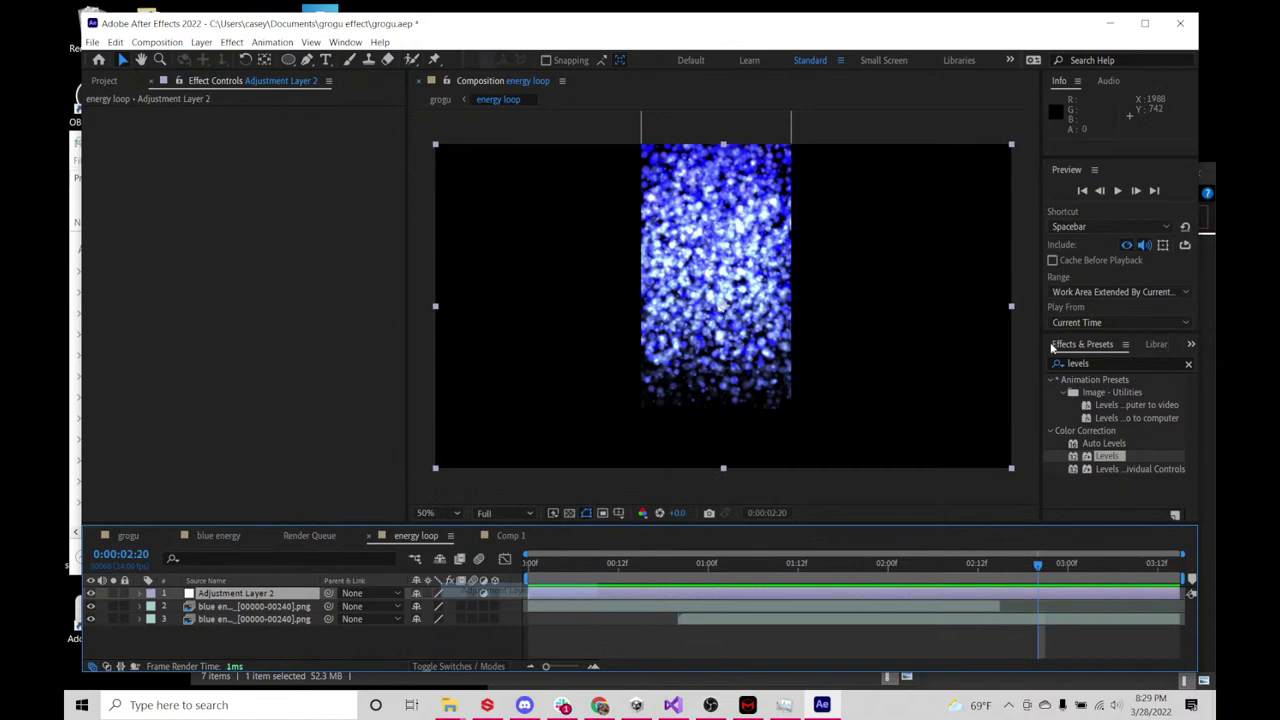
# - Apply a Gaussian Blur with Blurriness 38.0 to the energy loop's adjustment layer and preview the animation
pyautogui.click(1122, 364)
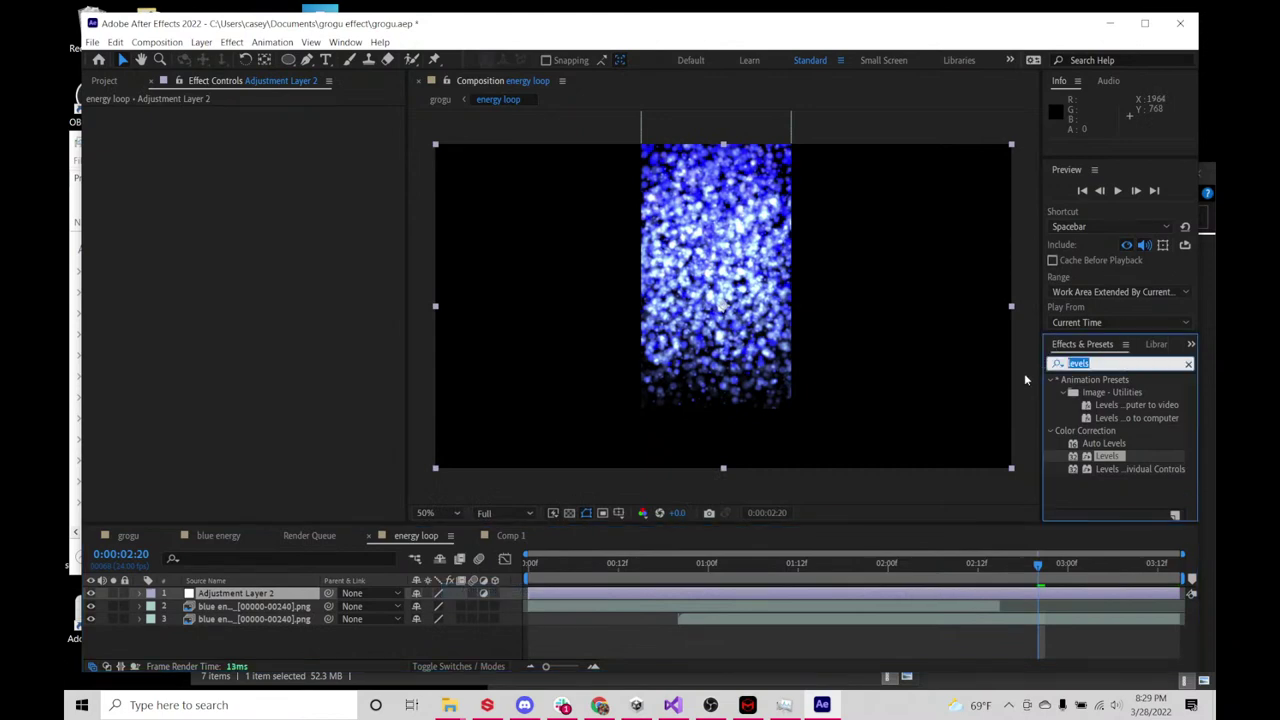
pyautogui.write('gaus')
pyautogui.moveTo(1135, 397); pyautogui.dragTo(313, 151)
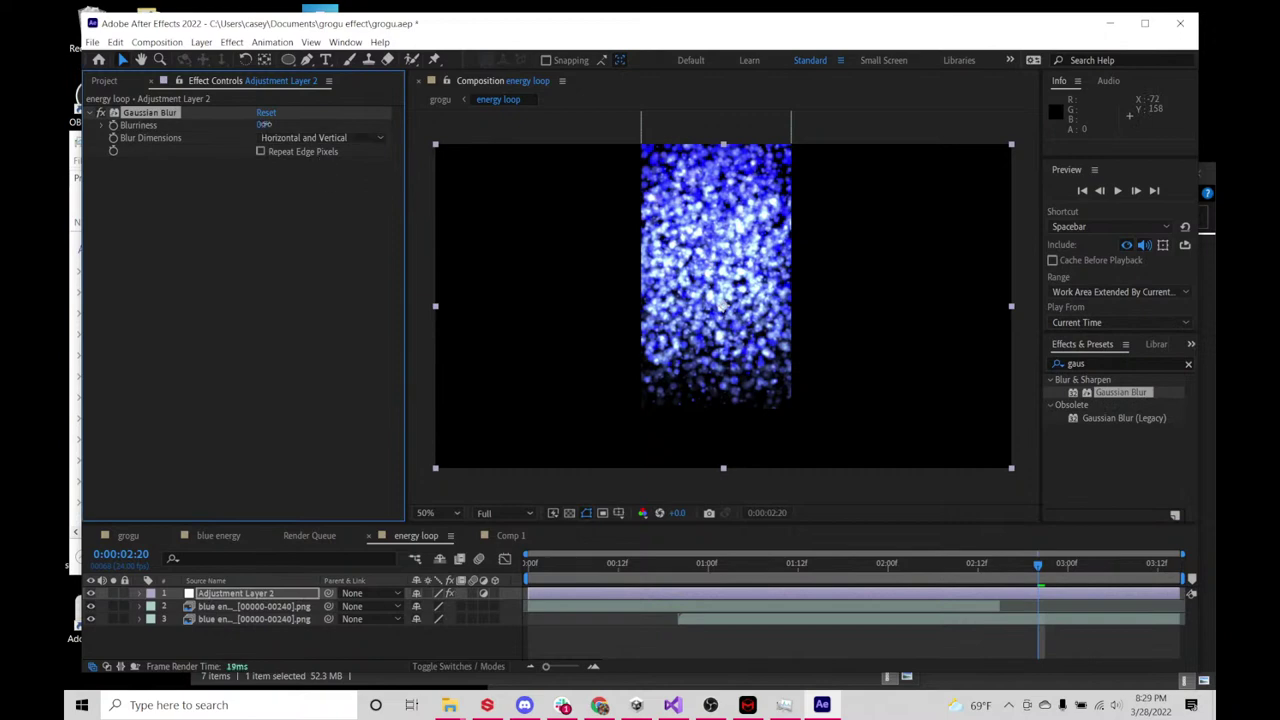
pyautogui.moveTo(343, 128); pyautogui.dragTo(550, 119)
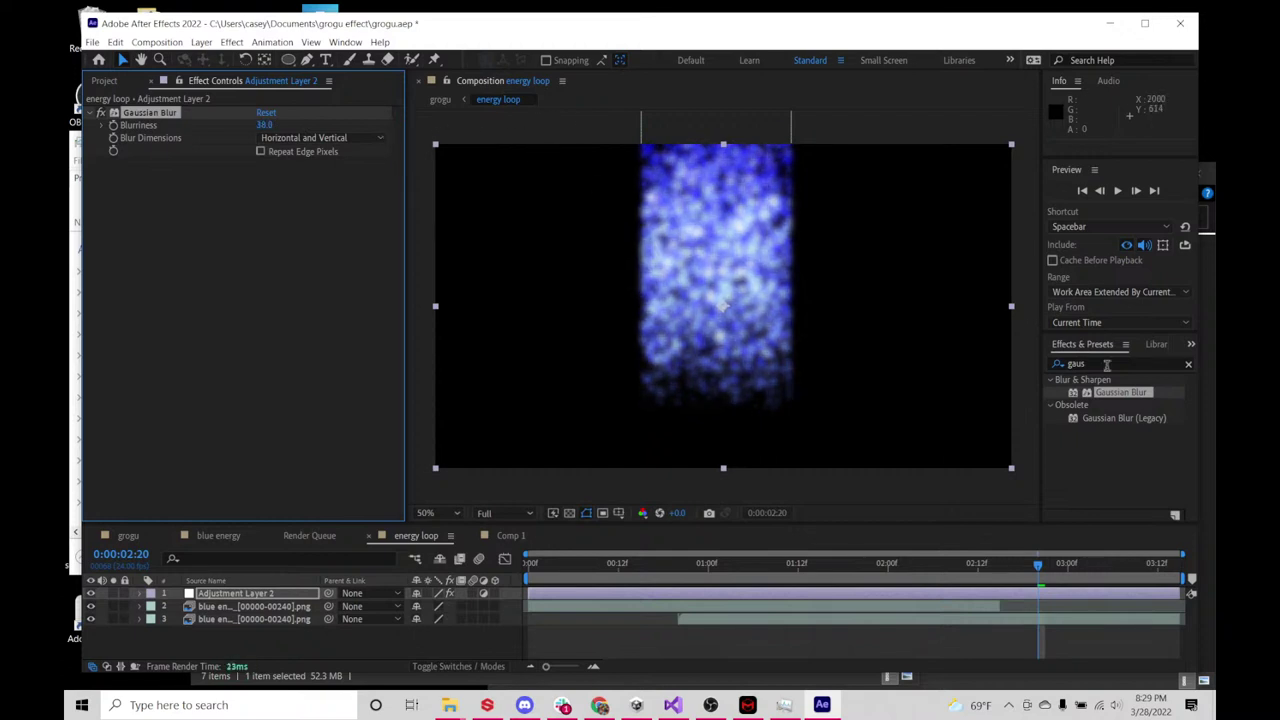
pyautogui.moveTo(1107, 366); pyautogui.dragTo(1048, 364)
pyautogui.moveTo(1000, 563); pyautogui.dragTo(603, 563)
pyautogui.press('space')
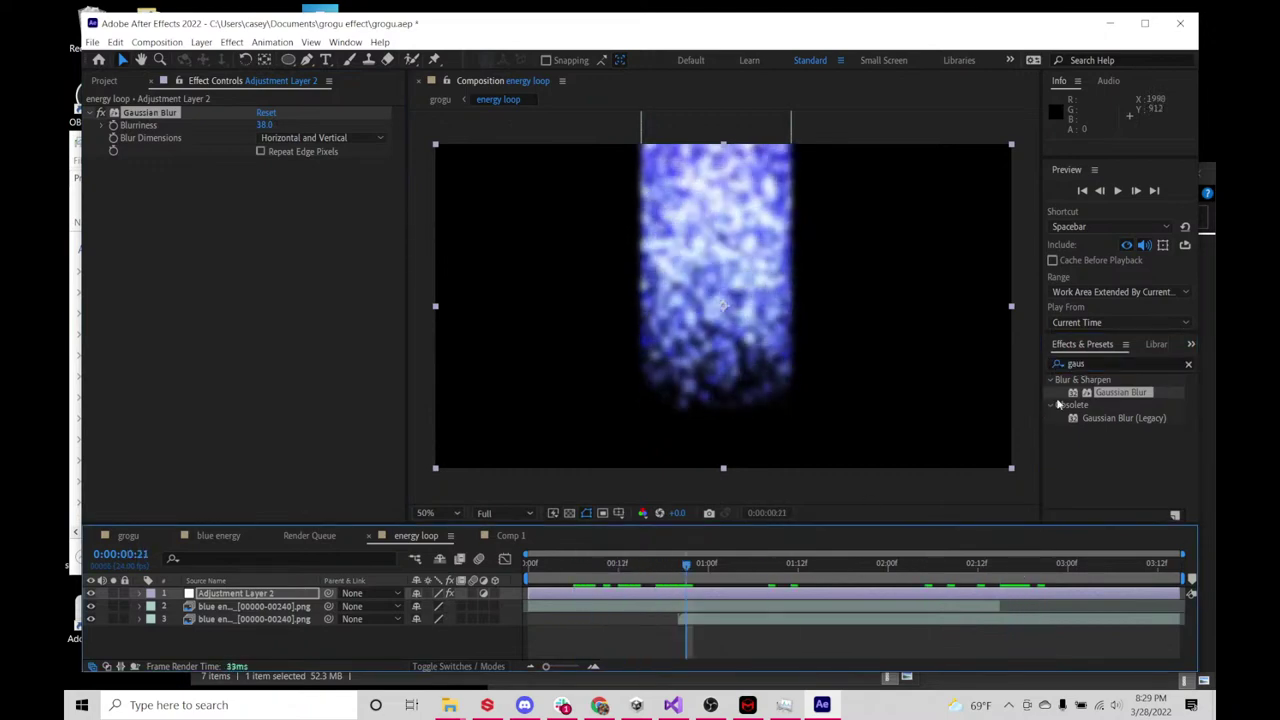
# - Search the effects for "levels", apply Levels to the energy loop's adjustment layer and switch it to the Alpha channel
pyautogui.click(1105, 366)
pyautogui.write('levels')
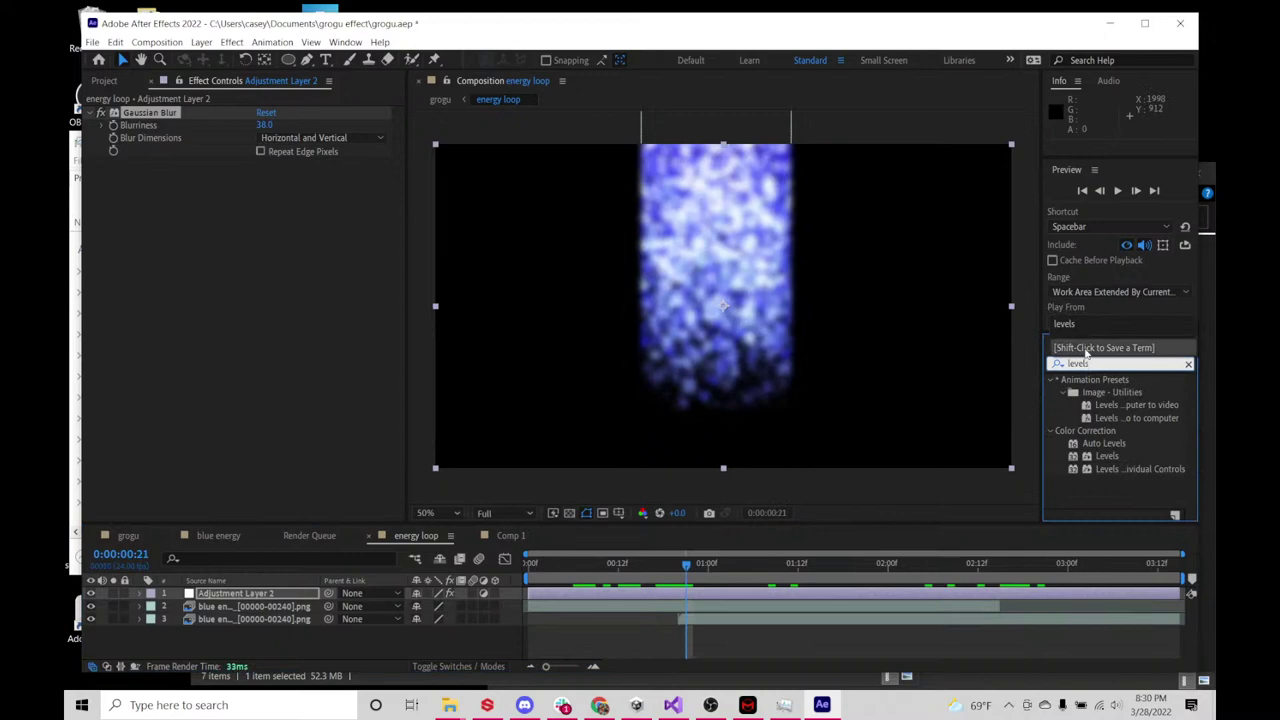
pyautogui.doubleClick(1106, 456)
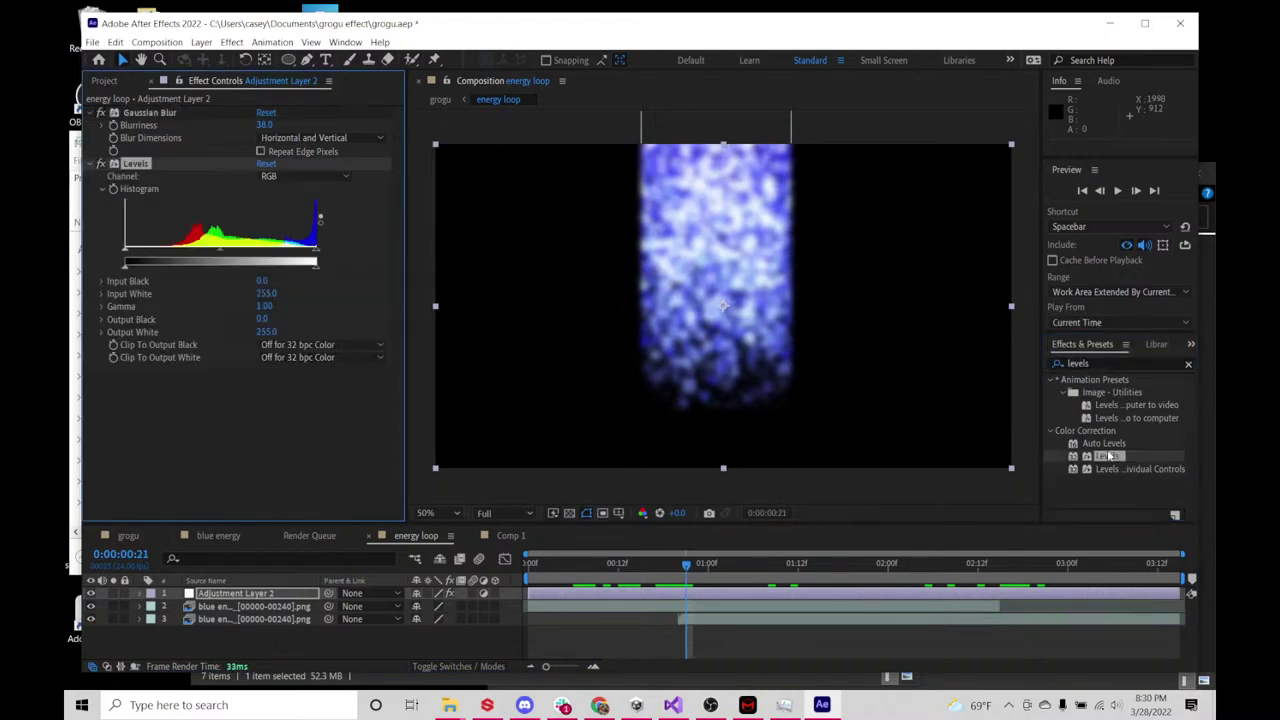
pyautogui.click(329, 176)
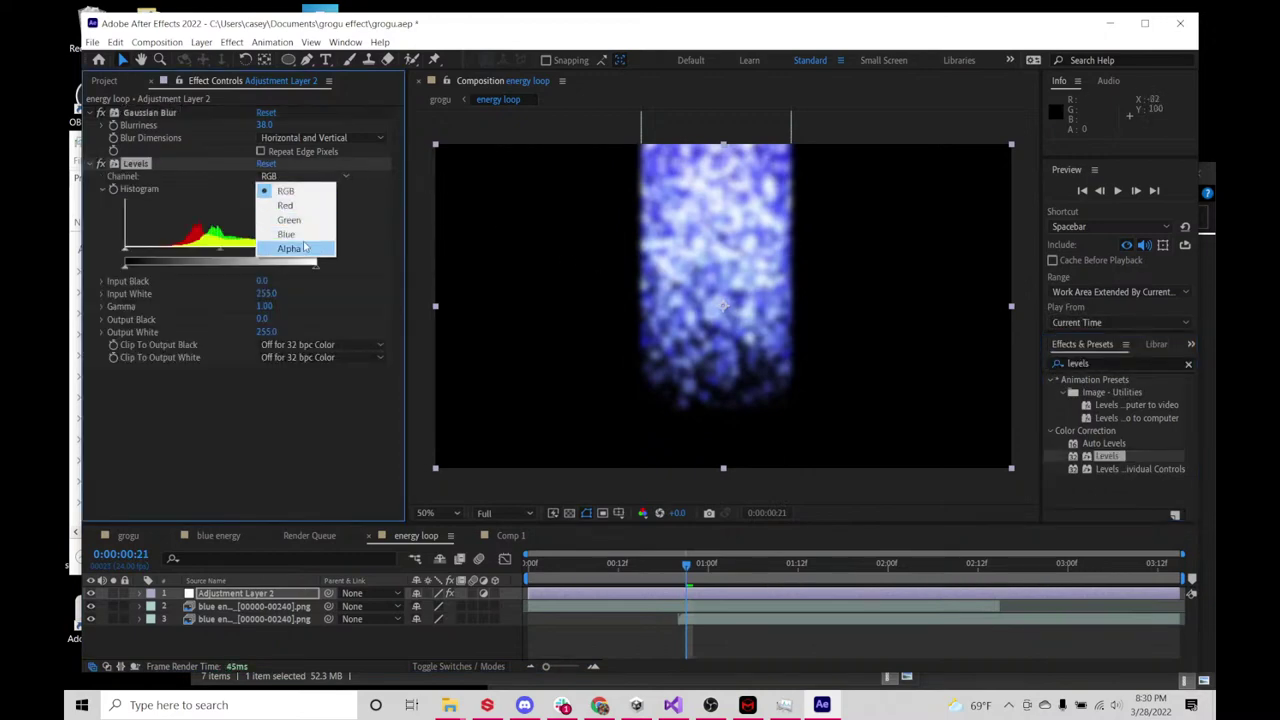
pyautogui.click(315, 249)
# - Adjust the alpha Levels to Alpha Input Black 32, Alpha Input White 56 and Alpha Gamma 0.90, and check other frames
pyautogui.moveTo(304, 259); pyautogui.dragTo(156, 253)
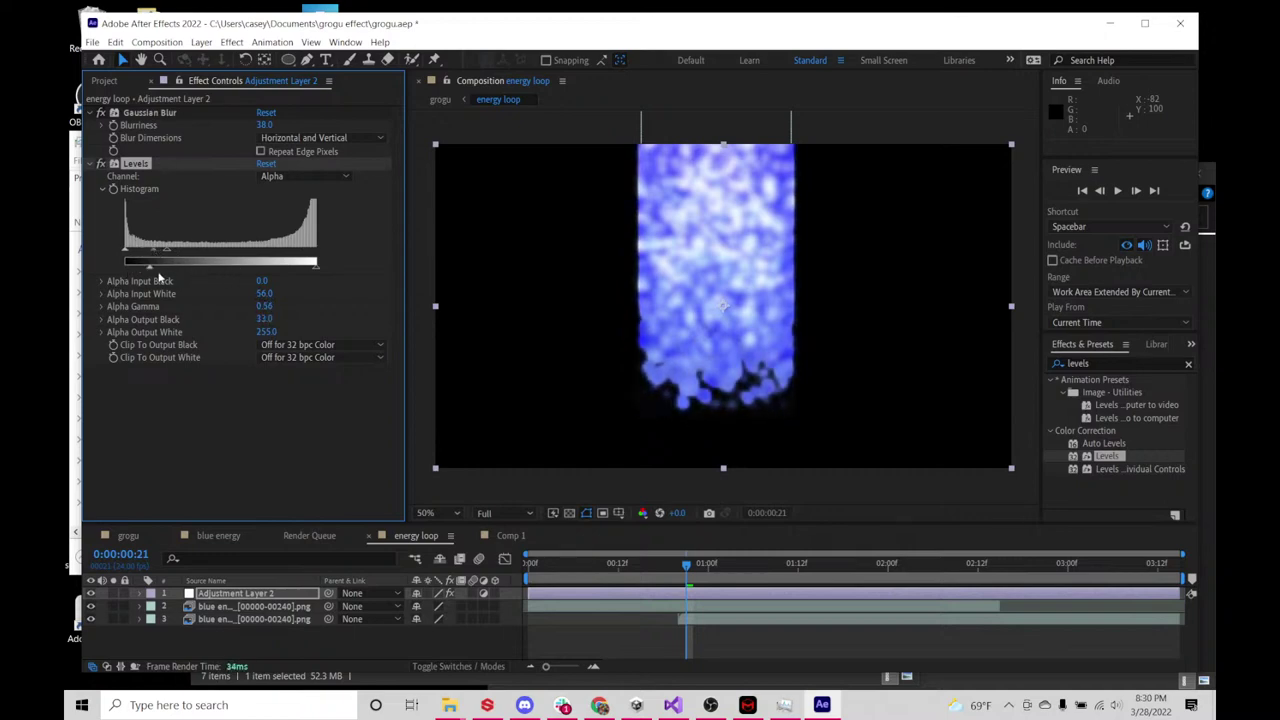
pyautogui.moveTo(150, 266); pyautogui.dragTo(94, 284)
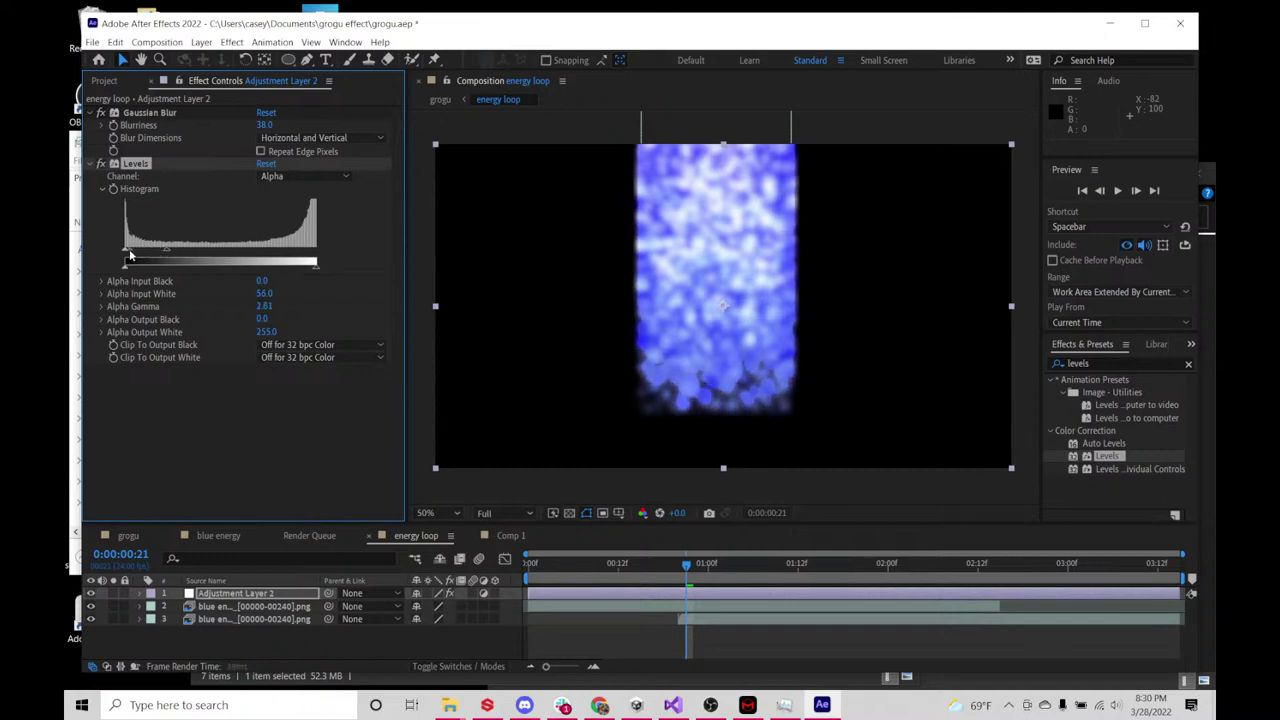
pyautogui.moveTo(140, 256); pyautogui.dragTo(151, 254)
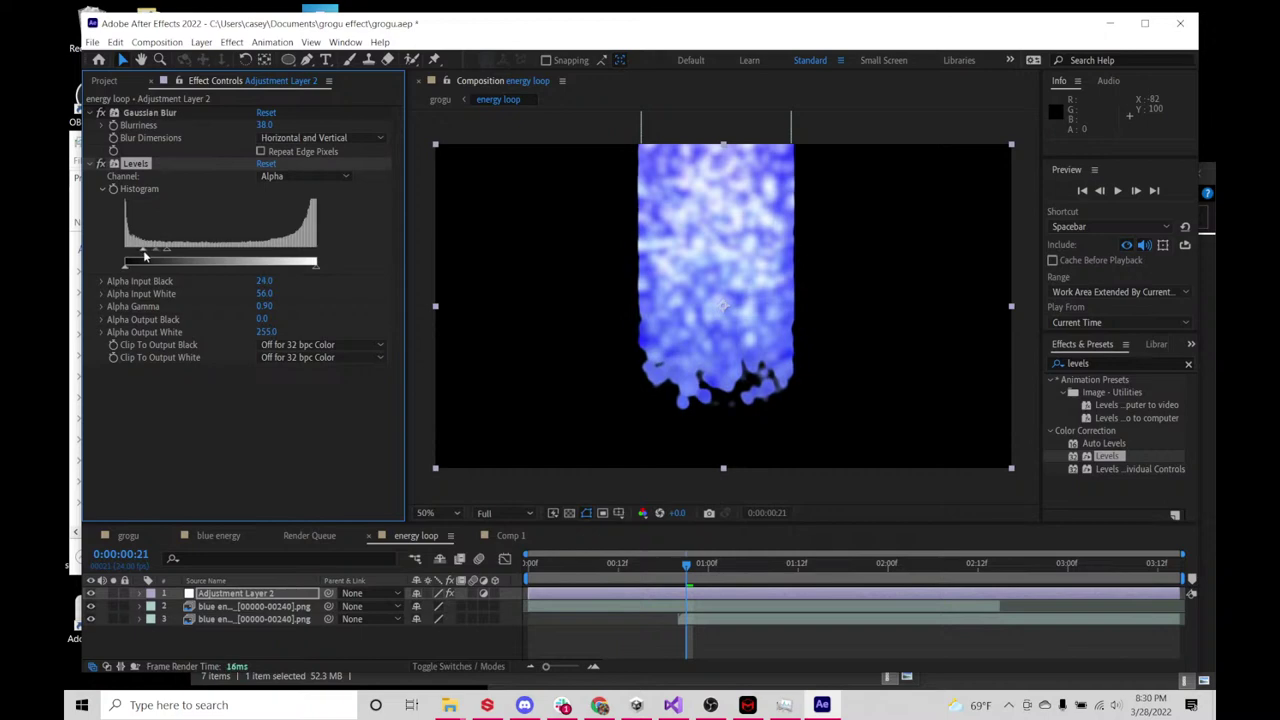
pyautogui.moveTo(700, 578); pyautogui.dragTo(676, 590)
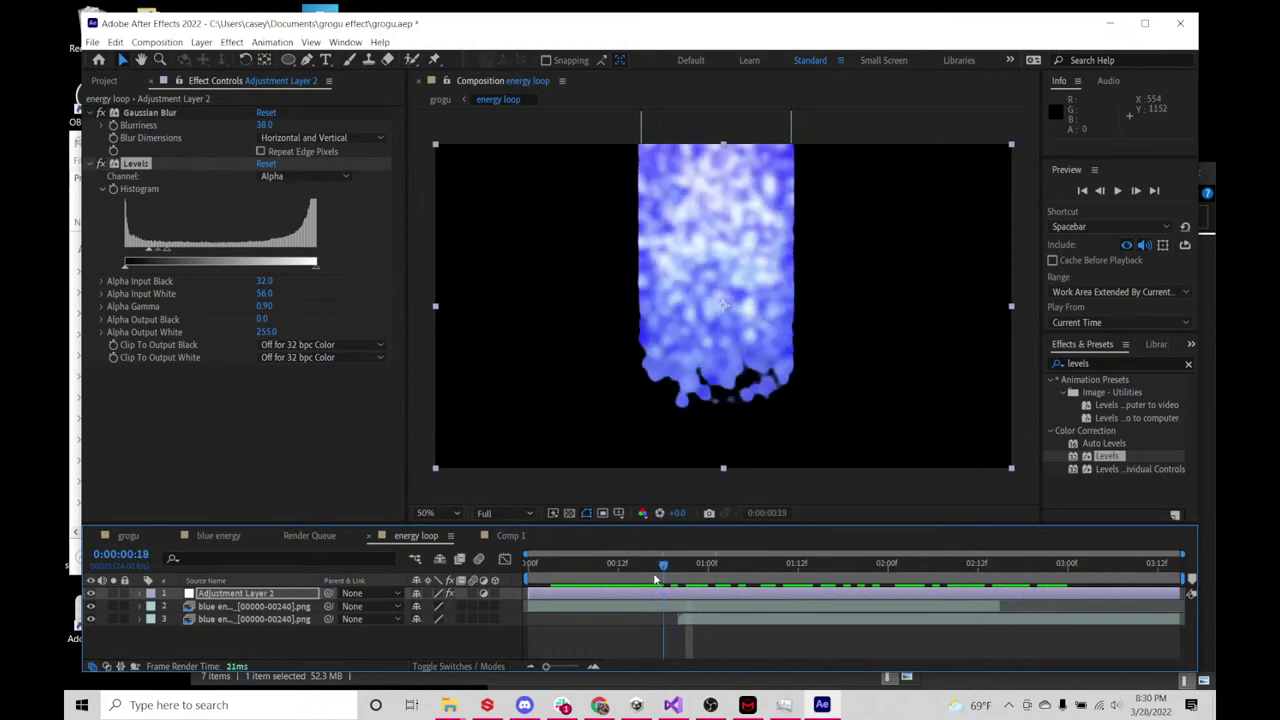
# - Disable the Gaussian Blur and adjust the Levels to Alpha Input Black 0 and Alpha Gamma 1.13
pyautogui.click(100, 112)
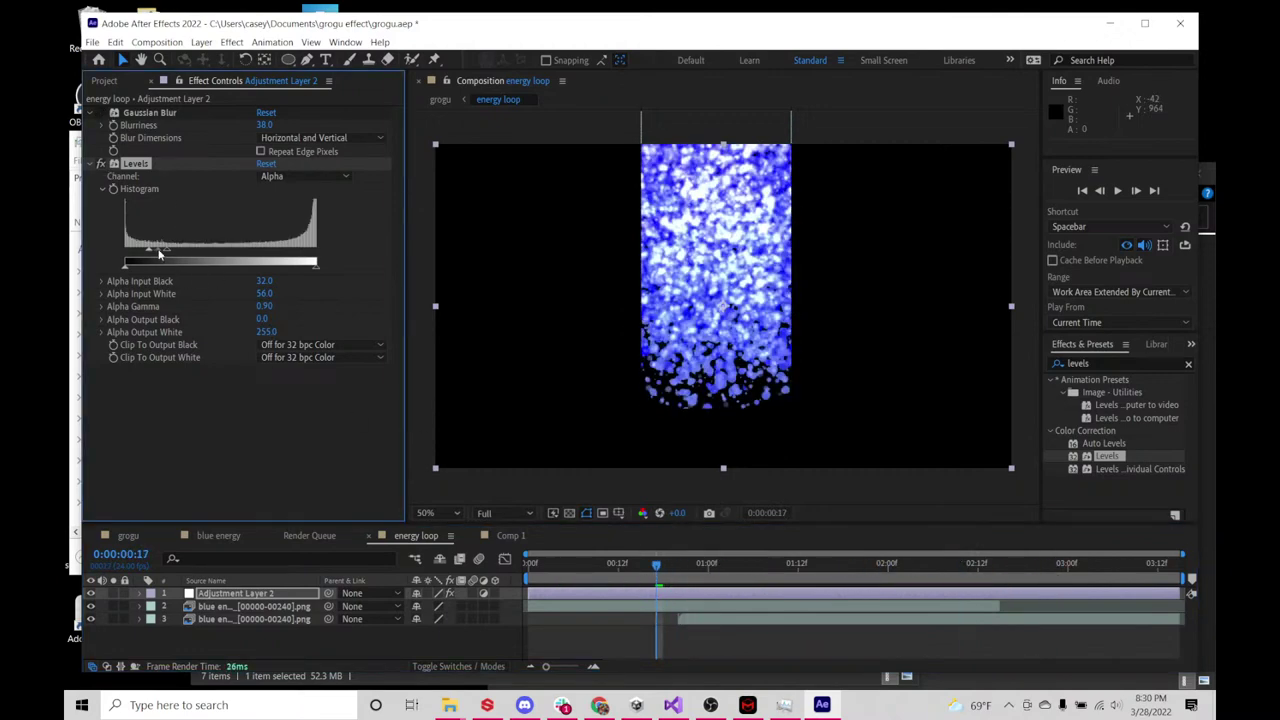
pyautogui.moveTo(158, 253)
pyautogui.mouseDown()
pyautogui.moveTo(170, 254)
pyautogui.moveTo(158, 253)
pyautogui.mouseUp()
pyautogui.moveTo(148, 254); pyautogui.dragTo(128, 257)
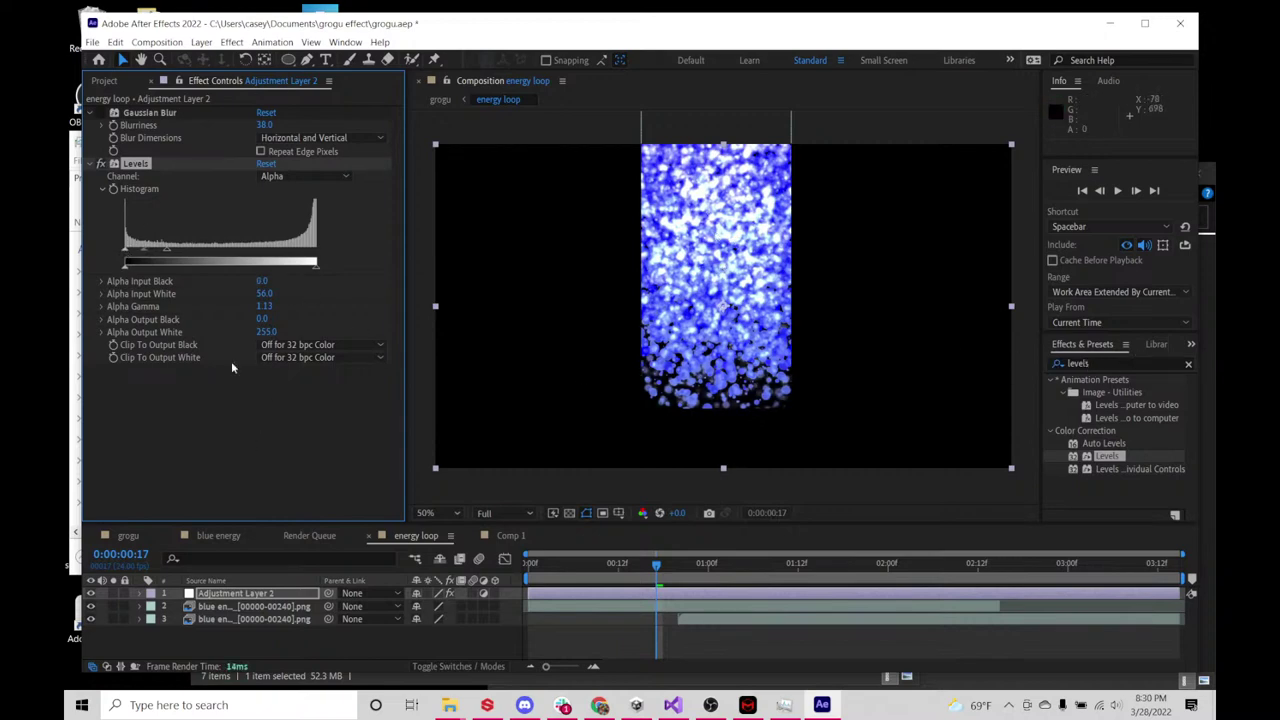
# - Add a second Levels effect to the adjustment layer and reorder the first Levels above the Gaussian Blur
pyautogui.doubleClick(1107, 457)
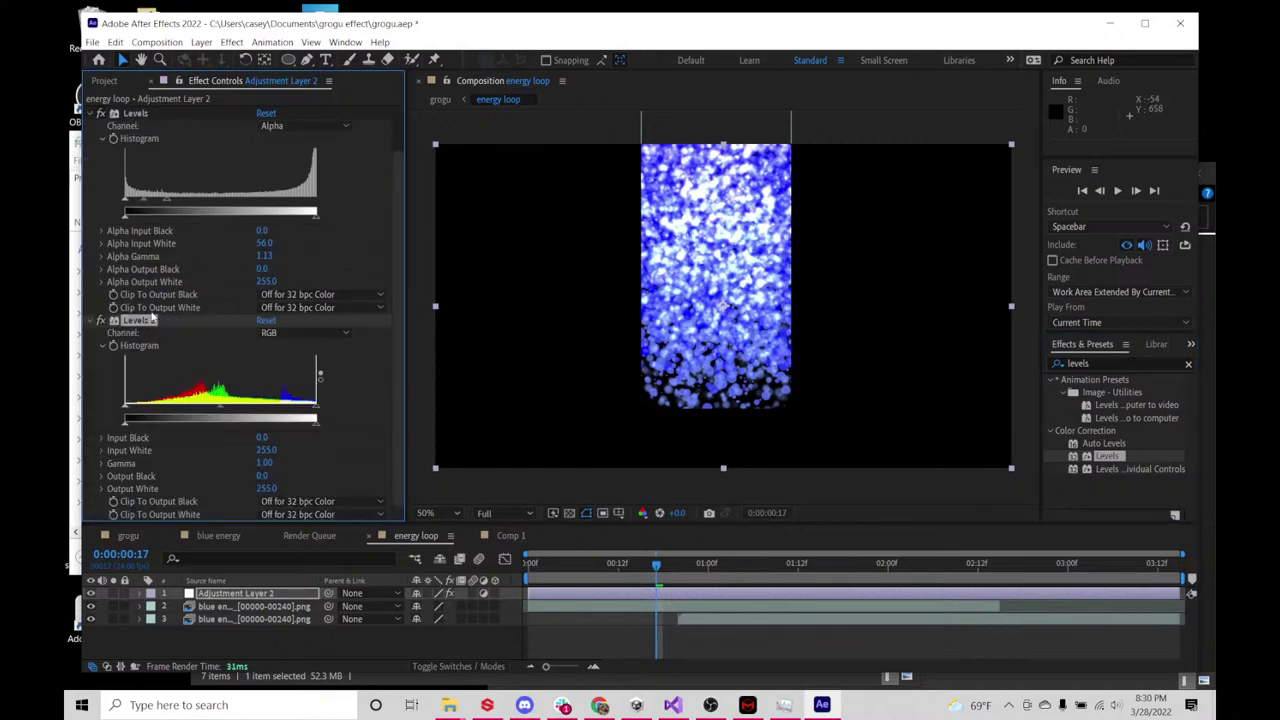
pyautogui.scroll(1, 138, 325)
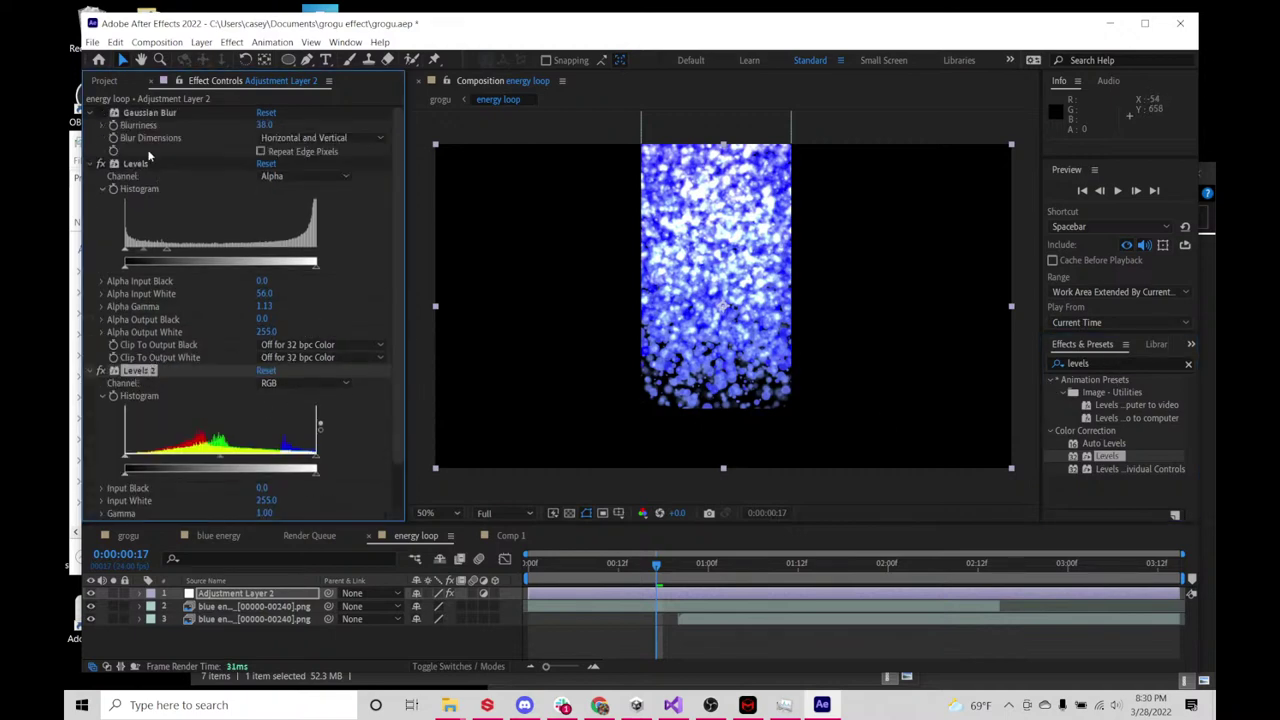
pyautogui.moveTo(142, 167); pyautogui.dragTo(145, 113)
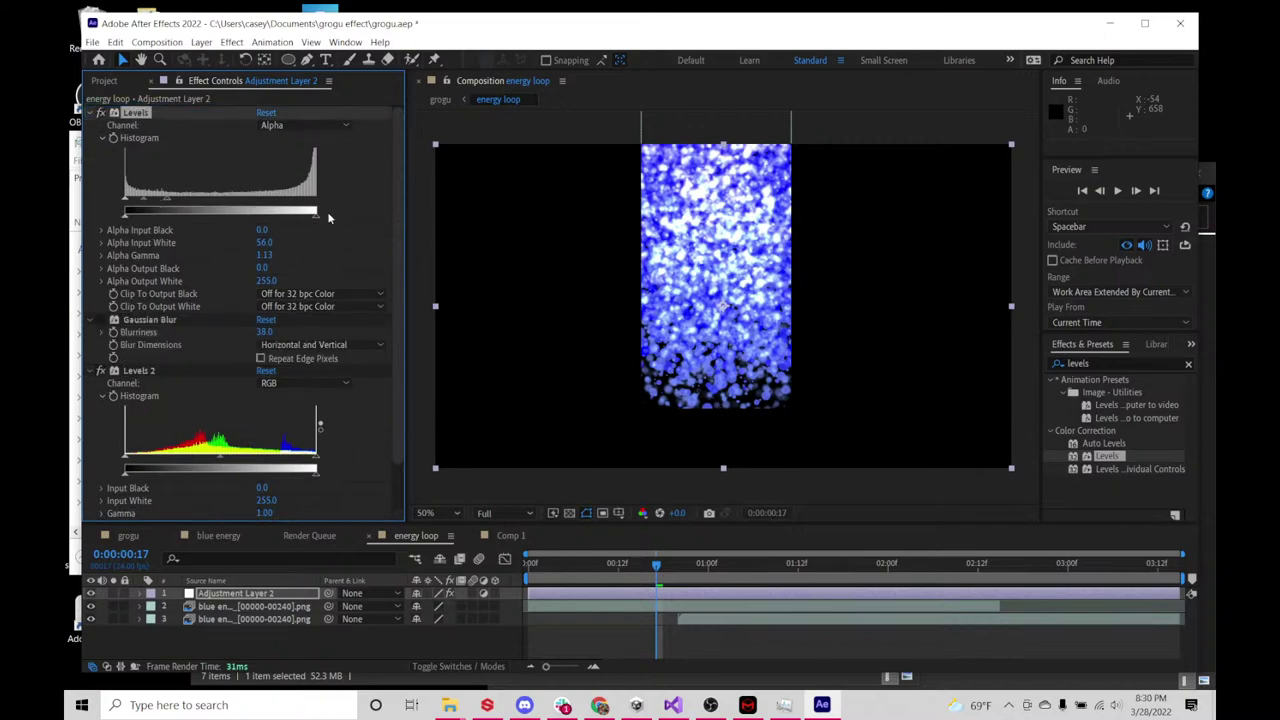
# - Set the first Levels to Alpha Input Black 206, Alpha Input White 240 and Alpha Gamma 0.63, and enable the Gaussian Blur
pyautogui.moveTo(200, 205); pyautogui.dragTo(424, 205)
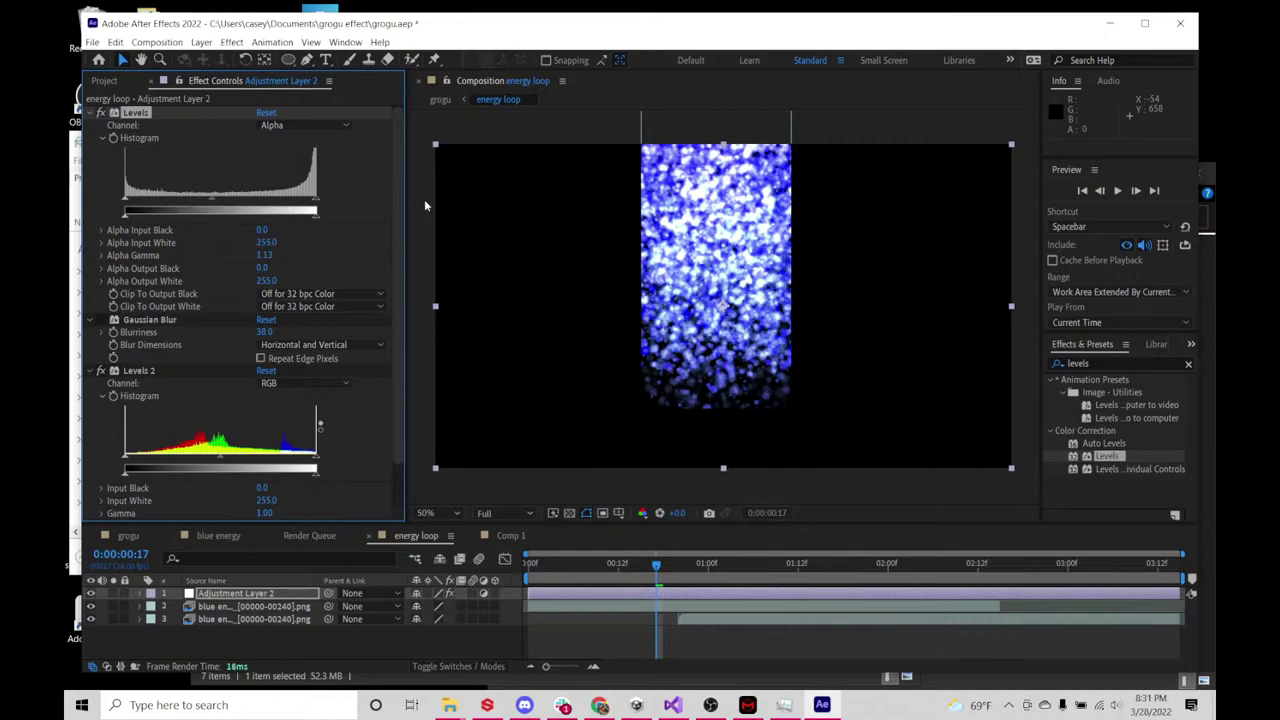
pyautogui.moveTo(125, 205); pyautogui.dragTo(290, 203)
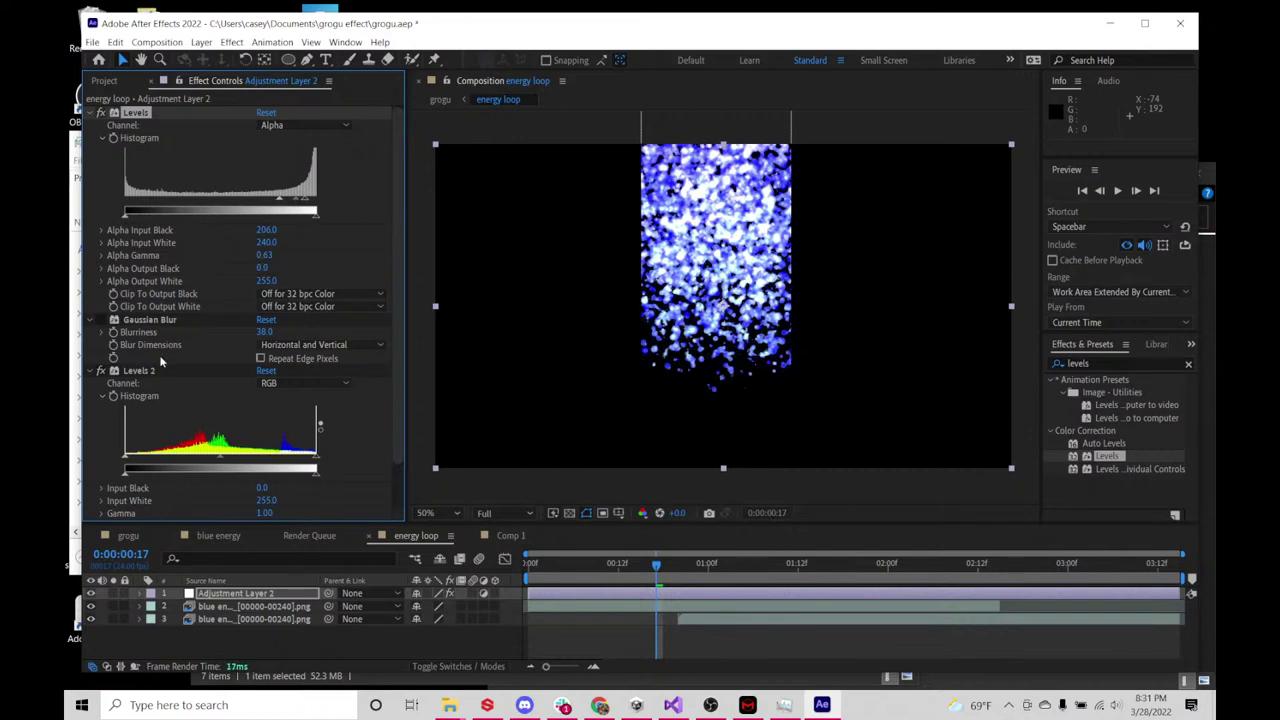
pyautogui.click(101, 320)
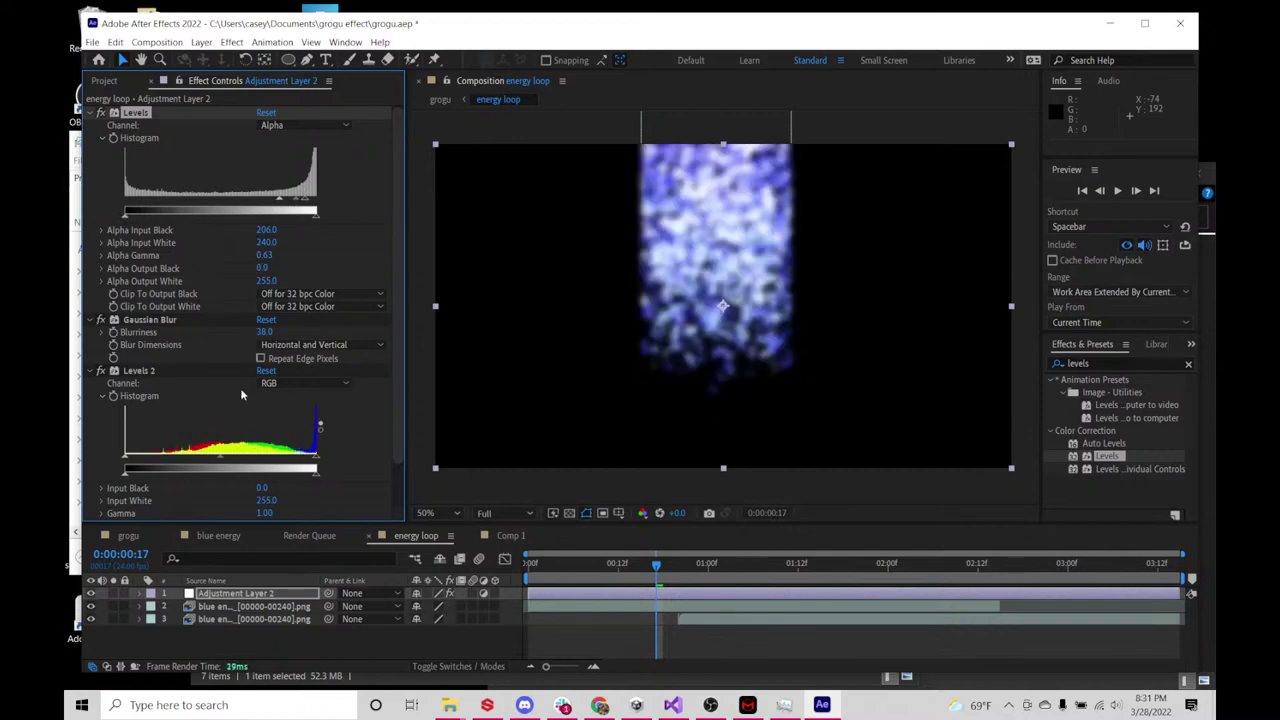
# - Switch the first Levels to the RGB channel and set Input Black to 208 and Gamma to 2.23
pyautogui.scroll(-1, 240, 388)
pyautogui.scroll(1, 253, 361)
pyautogui.click(295, 126)
pyautogui.click(287, 140)
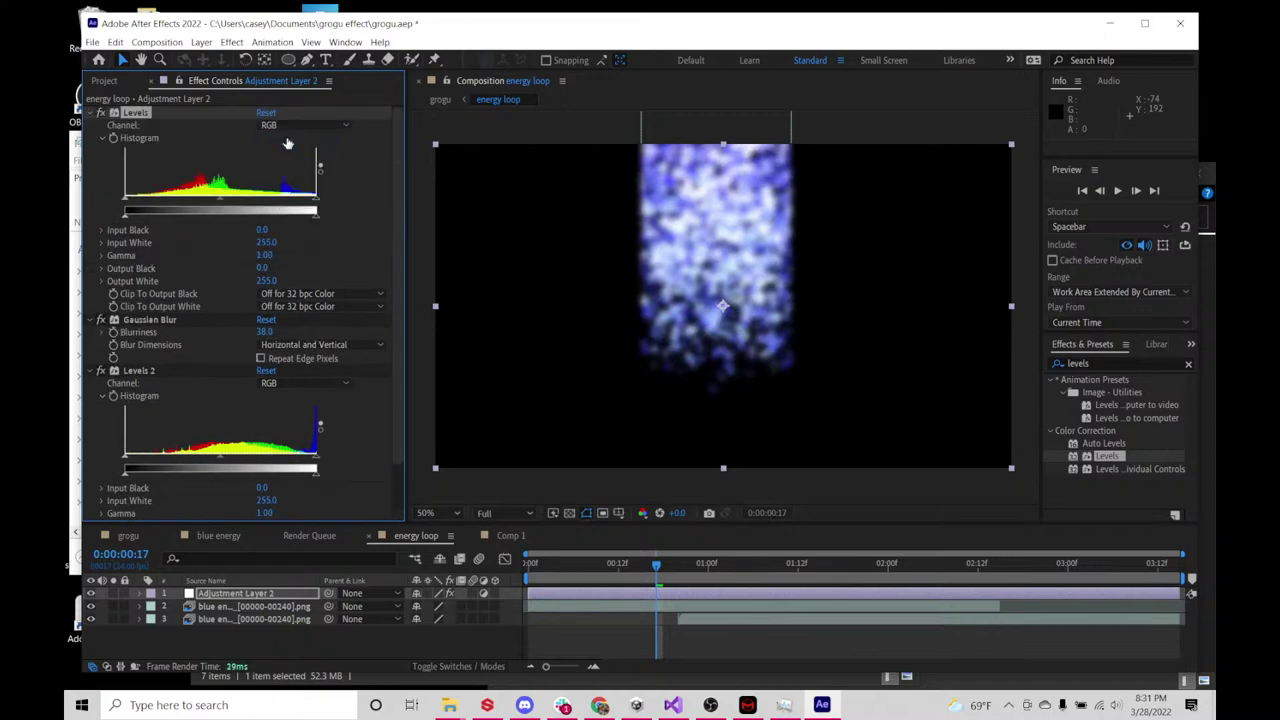
pyautogui.moveTo(144, 207); pyautogui.dragTo(283, 207)
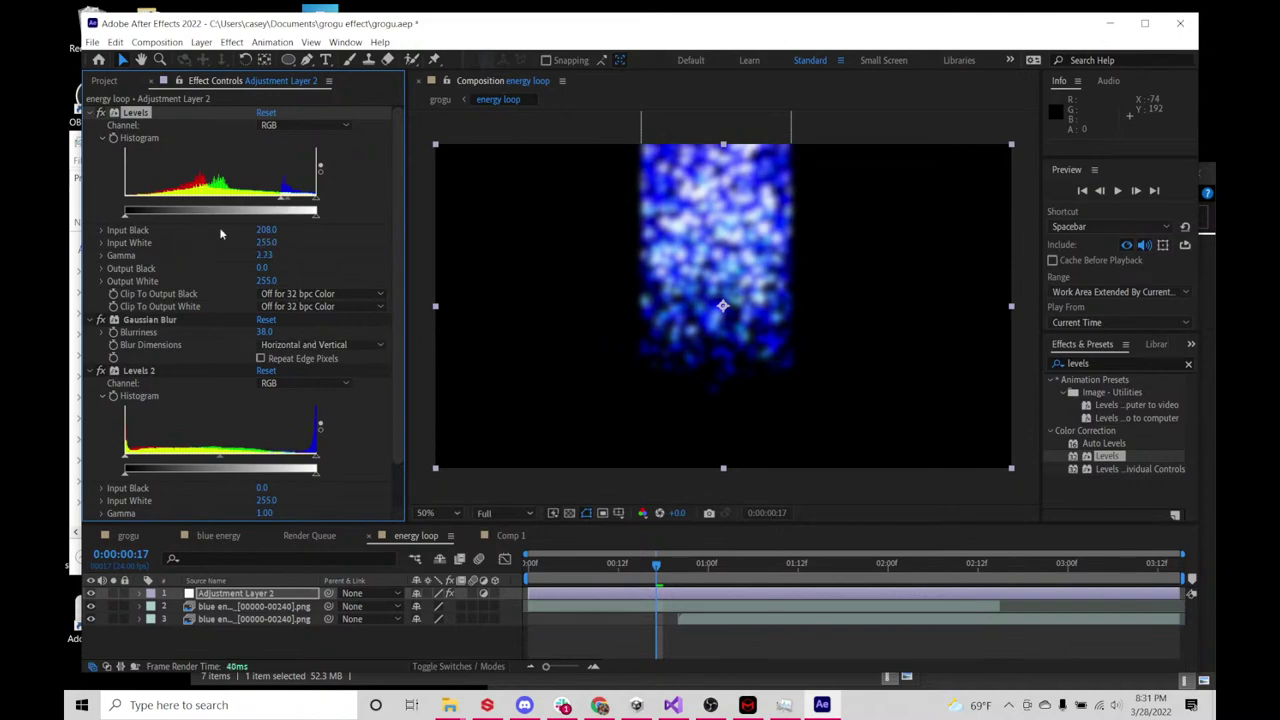
# - Switch Levels 2 to the Alpha channel, set Alpha Input Black to 164 and Alpha Gamma to 0.17, and preview the loop
pyautogui.click(293, 388)
pyautogui.click(298, 453)
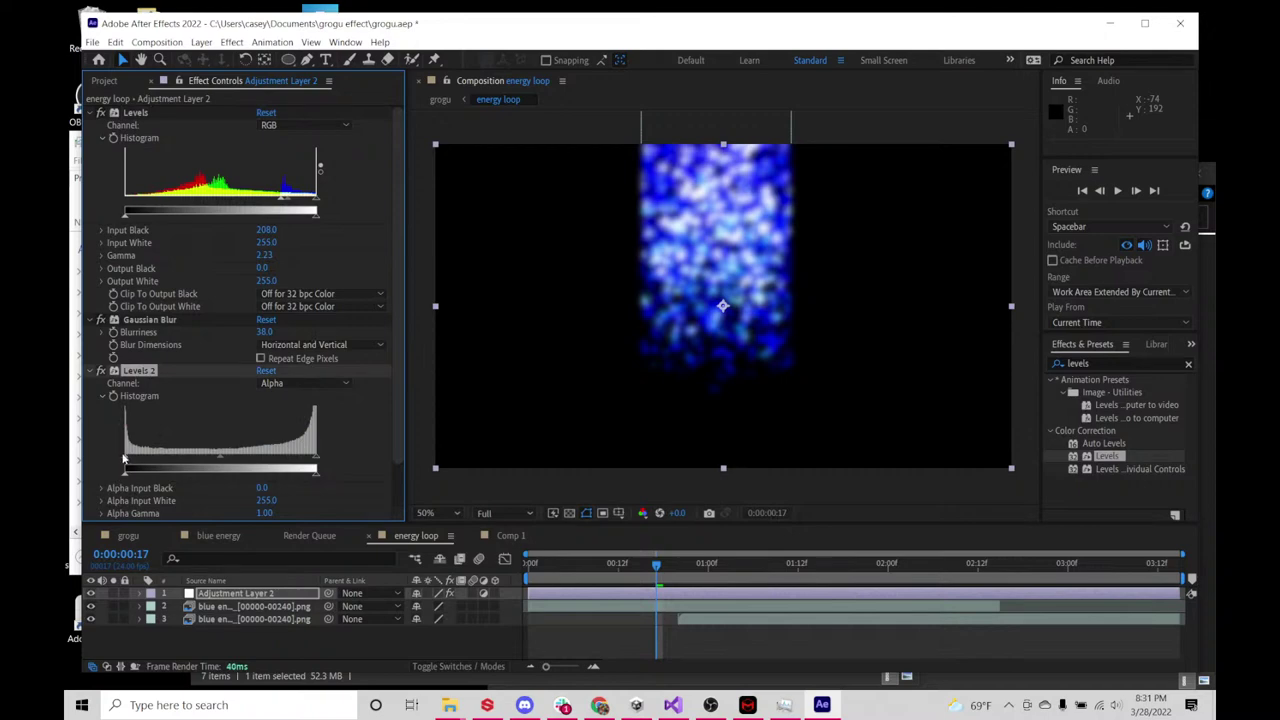
pyautogui.moveTo(124, 459); pyautogui.dragTo(264, 457)
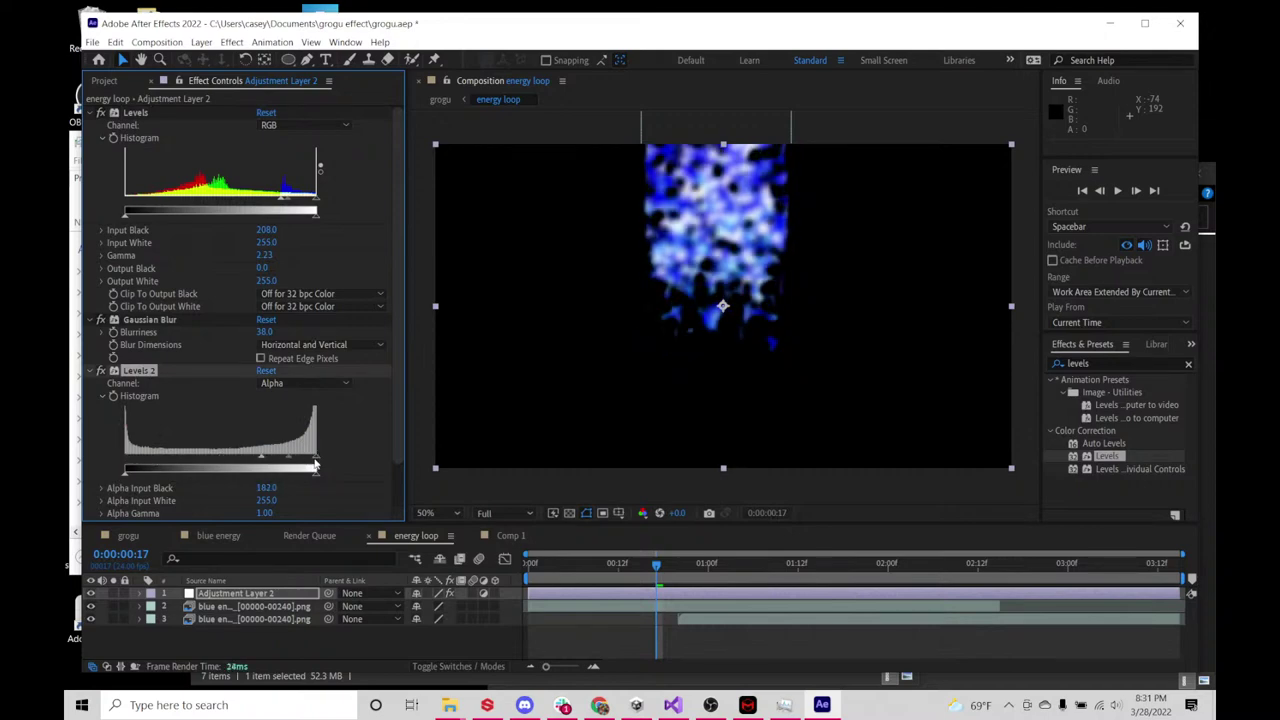
pyautogui.moveTo(307, 463); pyautogui.dragTo(316, 463)
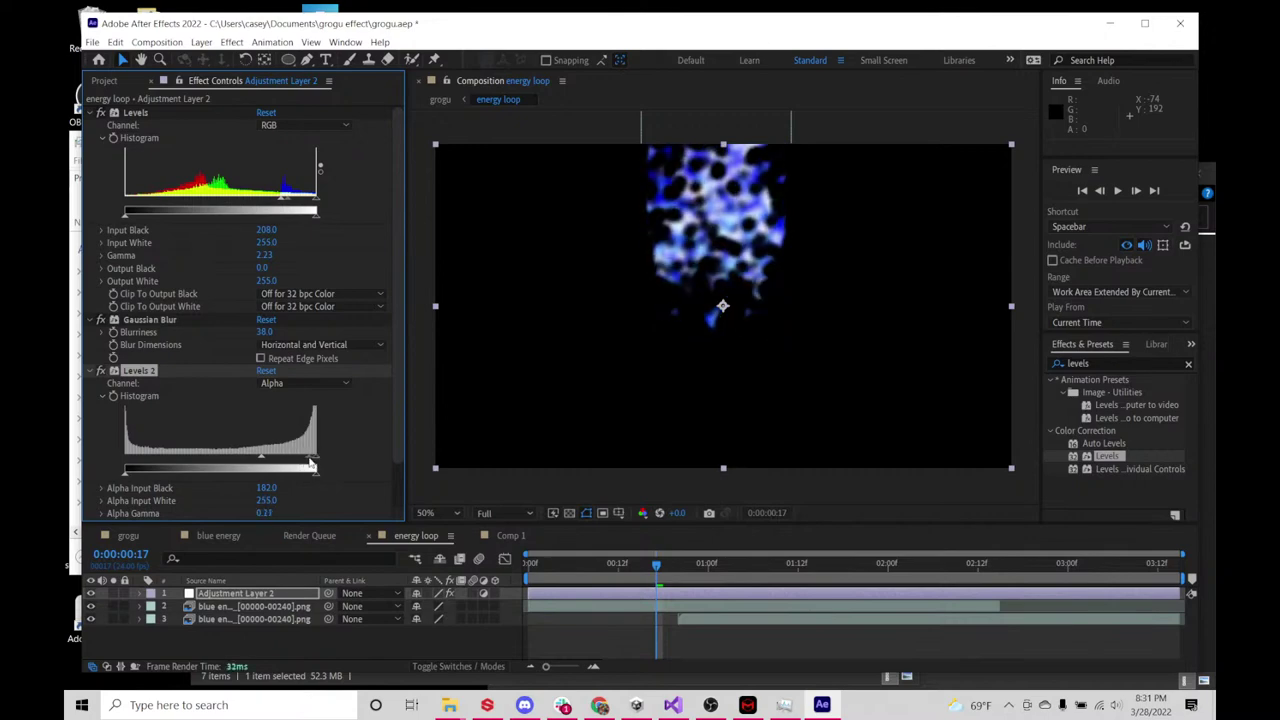
pyautogui.moveTo(315, 462)
pyautogui.mouseDown()
pyautogui.moveTo(239, 461)
pyautogui.moveTo(334, 457)
pyautogui.mouseUp()
pyautogui.click(568, 563)
pyautogui.press('space')
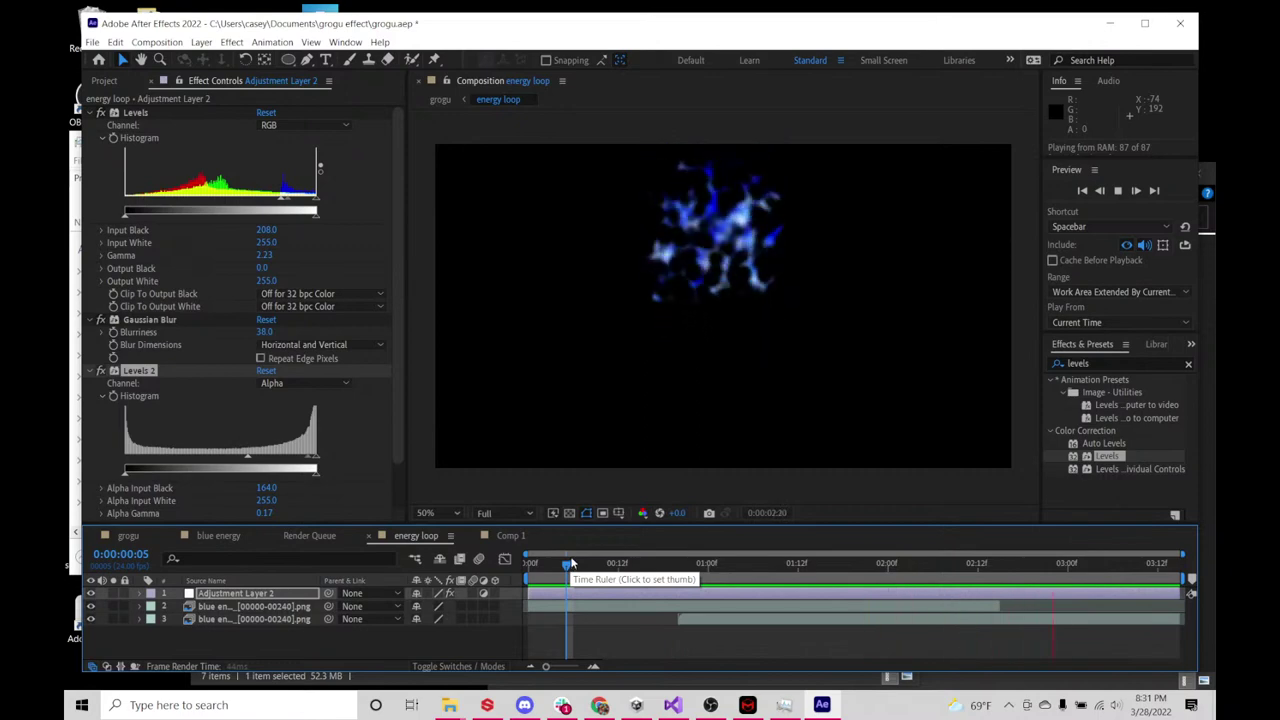
# - Move both blue energy layers down together to centre them vertically in the frame, and preview the loop
pyautogui.click(290, 607)
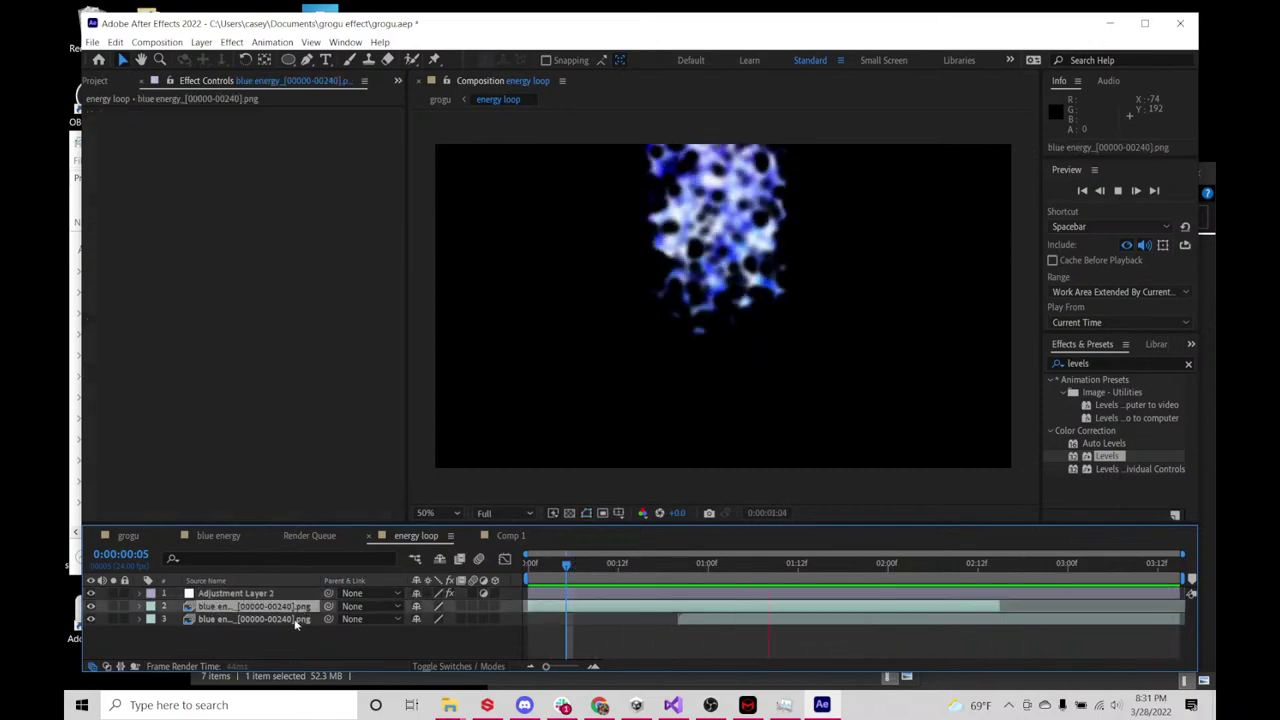
pyautogui.keyDown('shift'); pyautogui.click(295, 621); pyautogui.keyUp('shift')
pyautogui.click(742, 240)
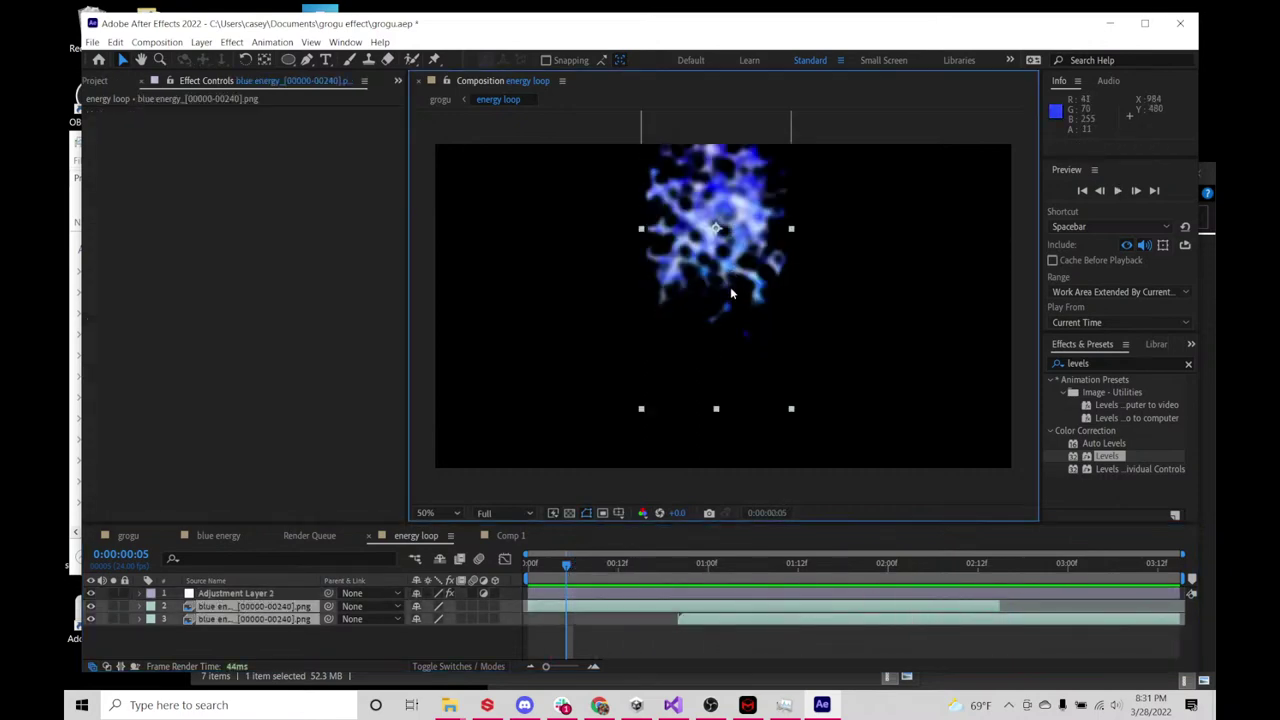
pyautogui.moveTo(731, 293); pyautogui.dragTo(727, 397)
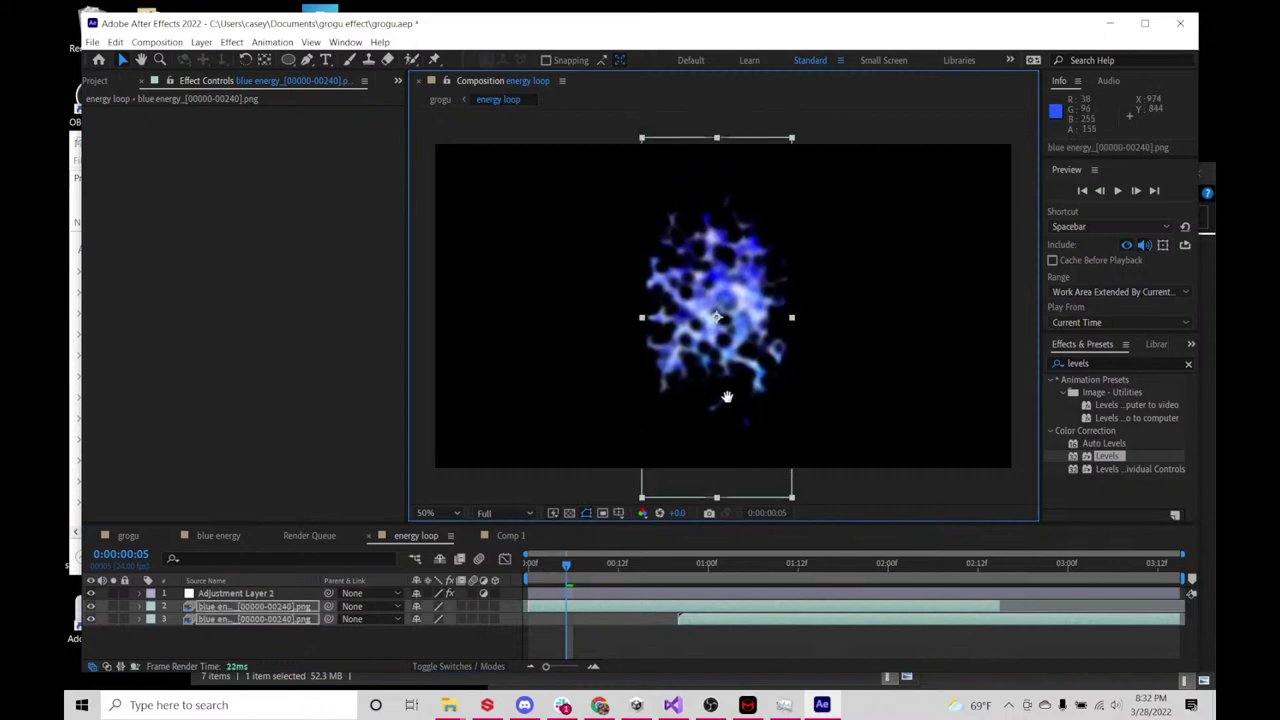
pyautogui.press('space')
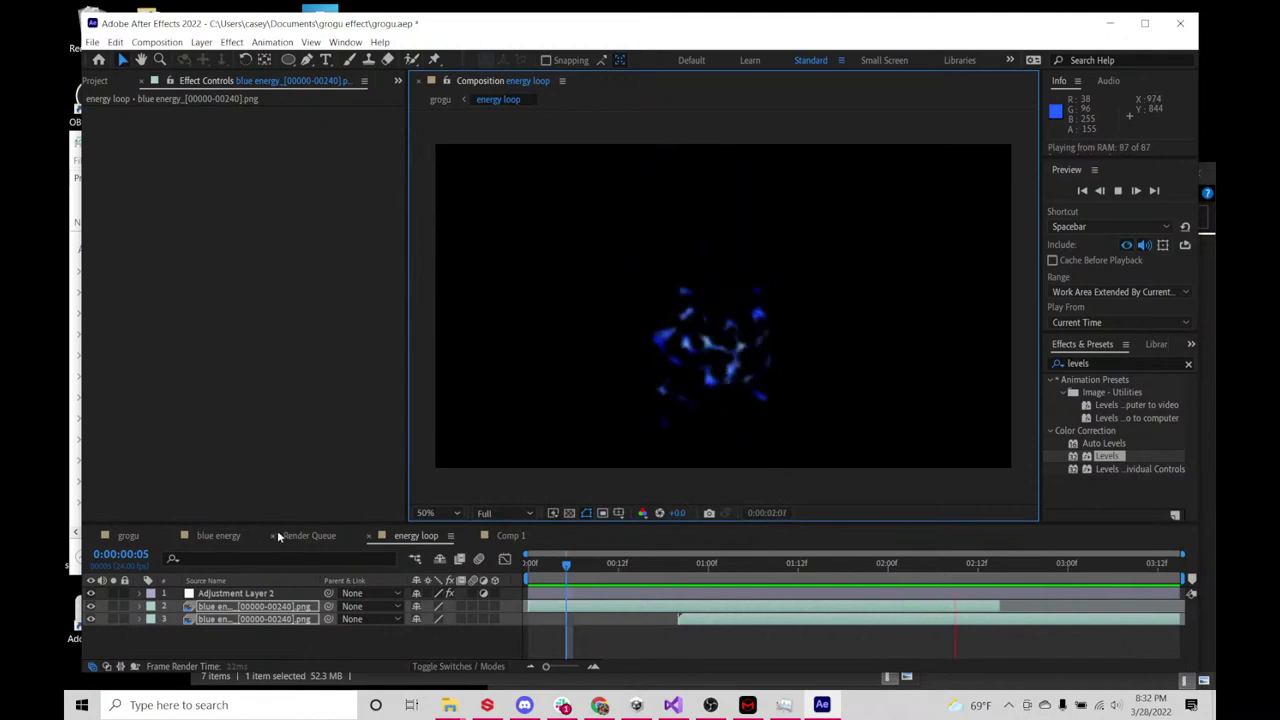
# - Turn off the adjustment layer's Gaussian Blur and Levels 2, and compare the particles with and without the first Levels
pyautogui.click(236, 592)
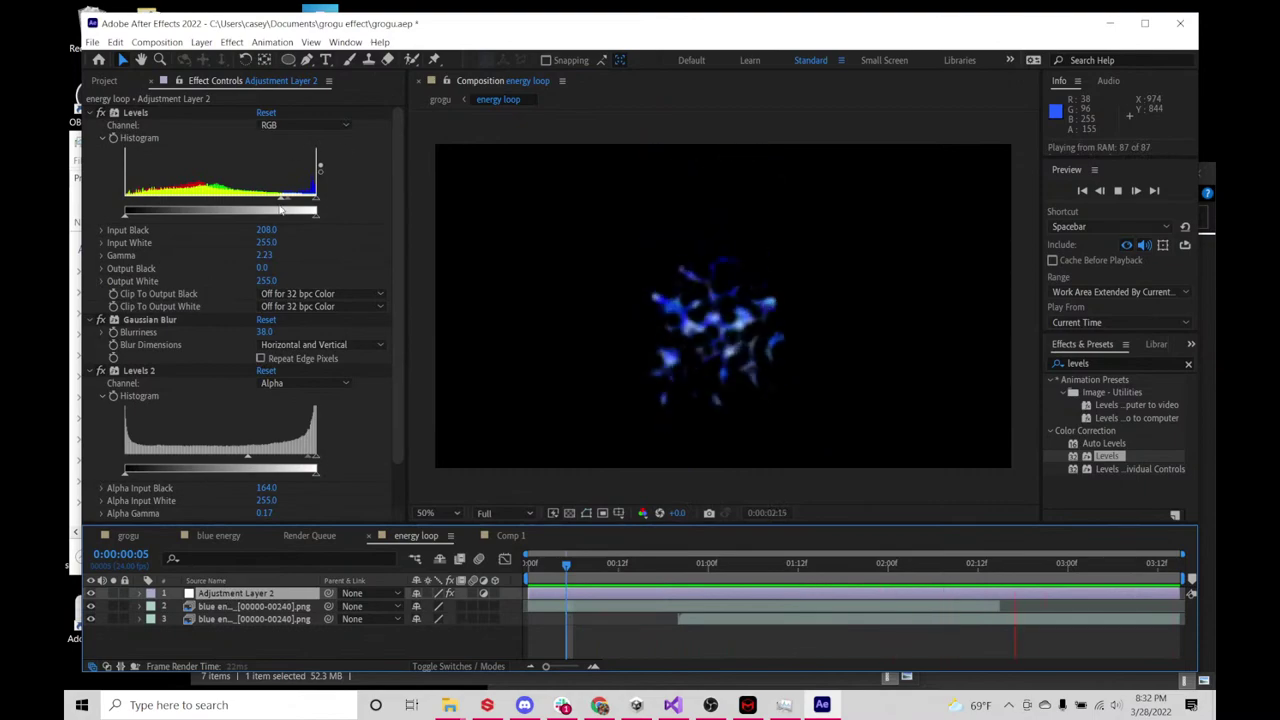
pyautogui.click(100, 319)
pyautogui.click(100, 370)
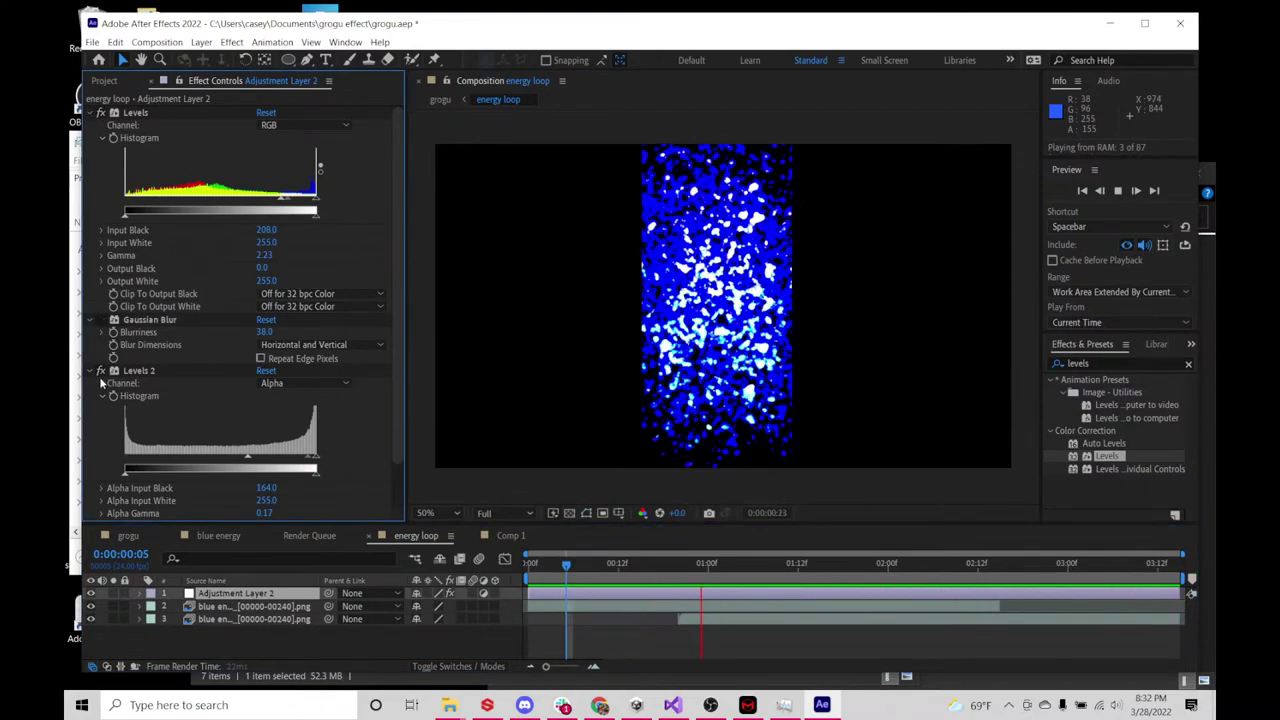
pyautogui.click(100, 112)
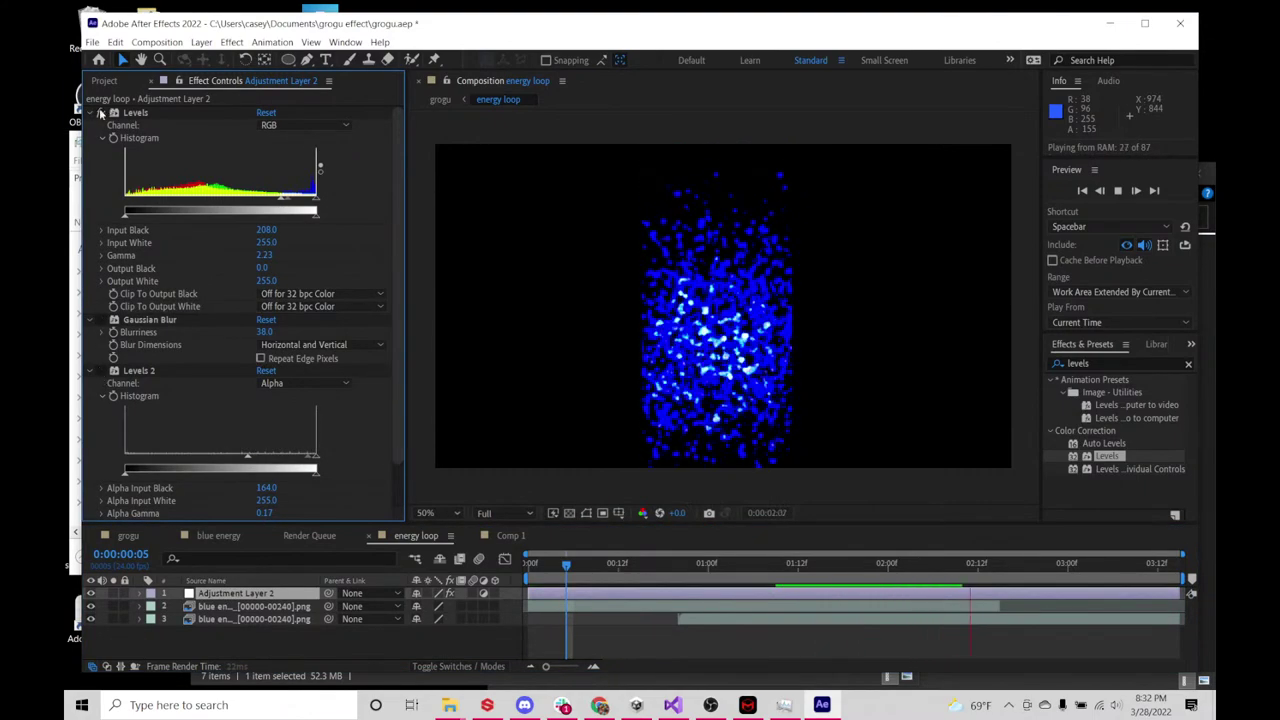
pyautogui.click(100, 112)
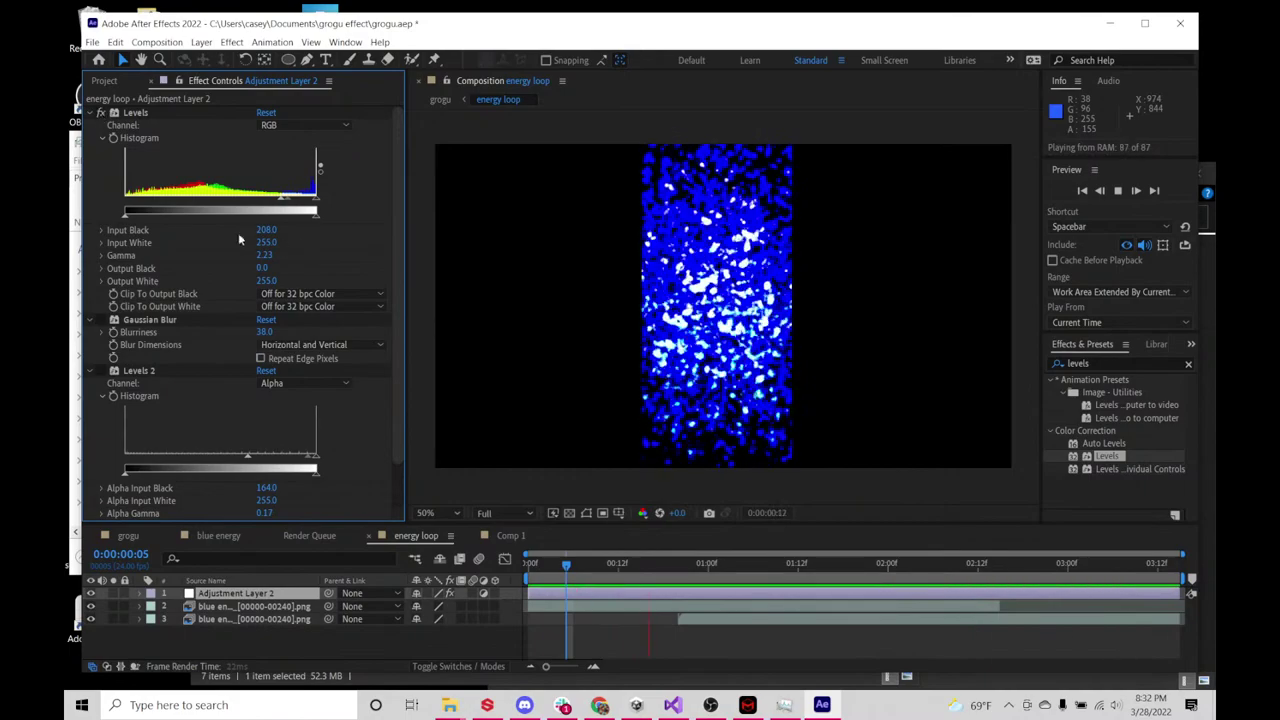
# - Set the first Levels to Input Black 56 and Gamma 3.05, and with all effects enabled set Levels 2's Alpha Gamma to 0.15
pyautogui.moveTo(283, 199); pyautogui.dragTo(268, 203)
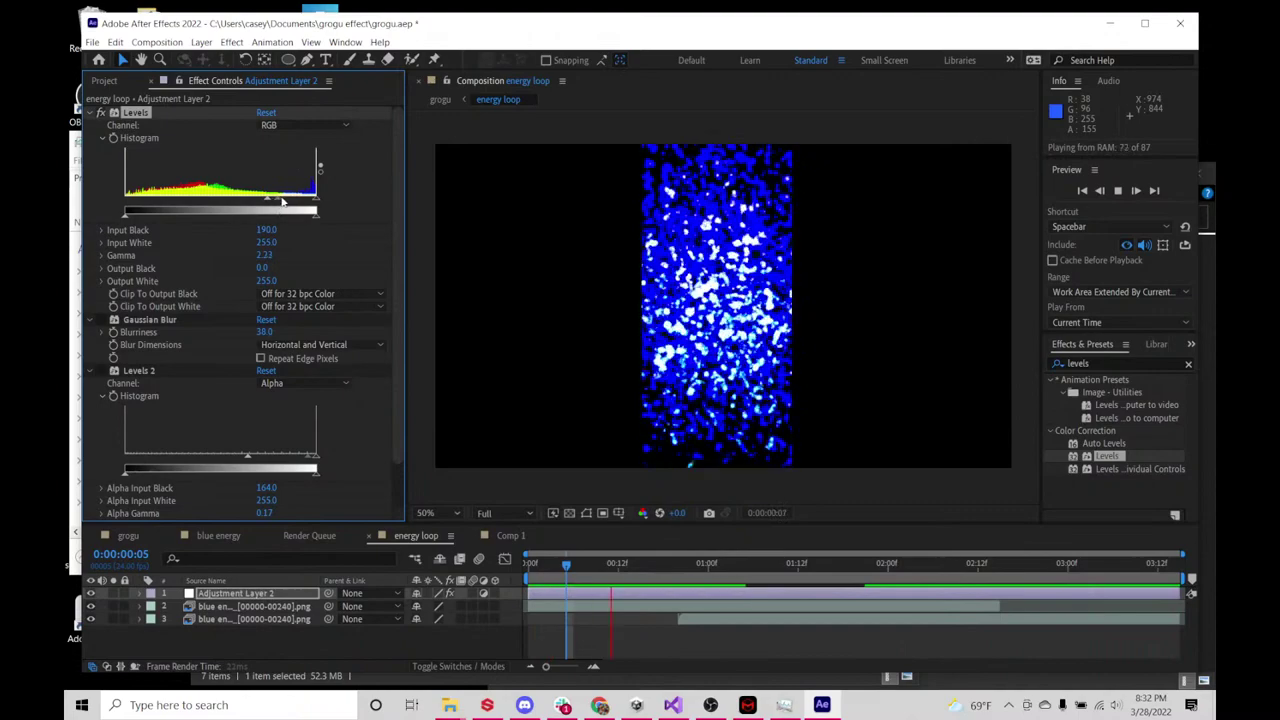
pyautogui.moveTo(279, 207)
pyautogui.mouseDown()
pyautogui.moveTo(158, 202)
pyautogui.moveTo(278, 202)
pyautogui.mouseUp()
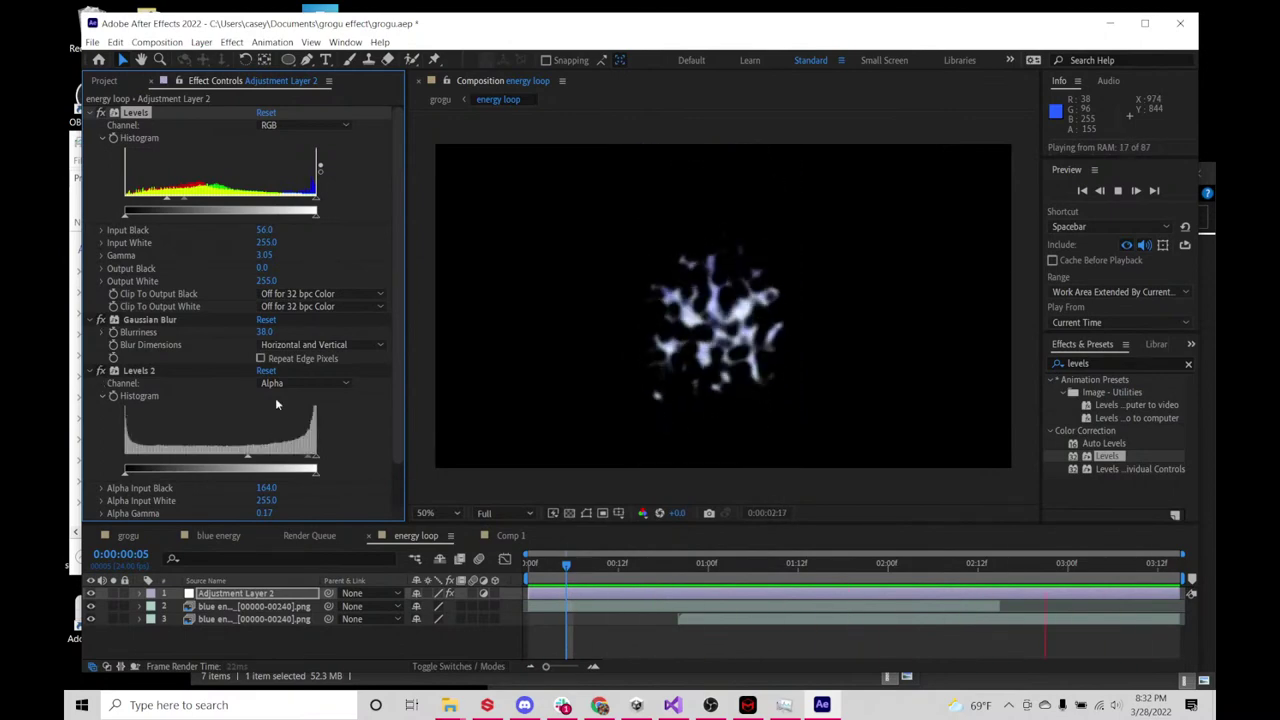
pyautogui.moveTo(302, 459); pyautogui.dragTo(310, 467)
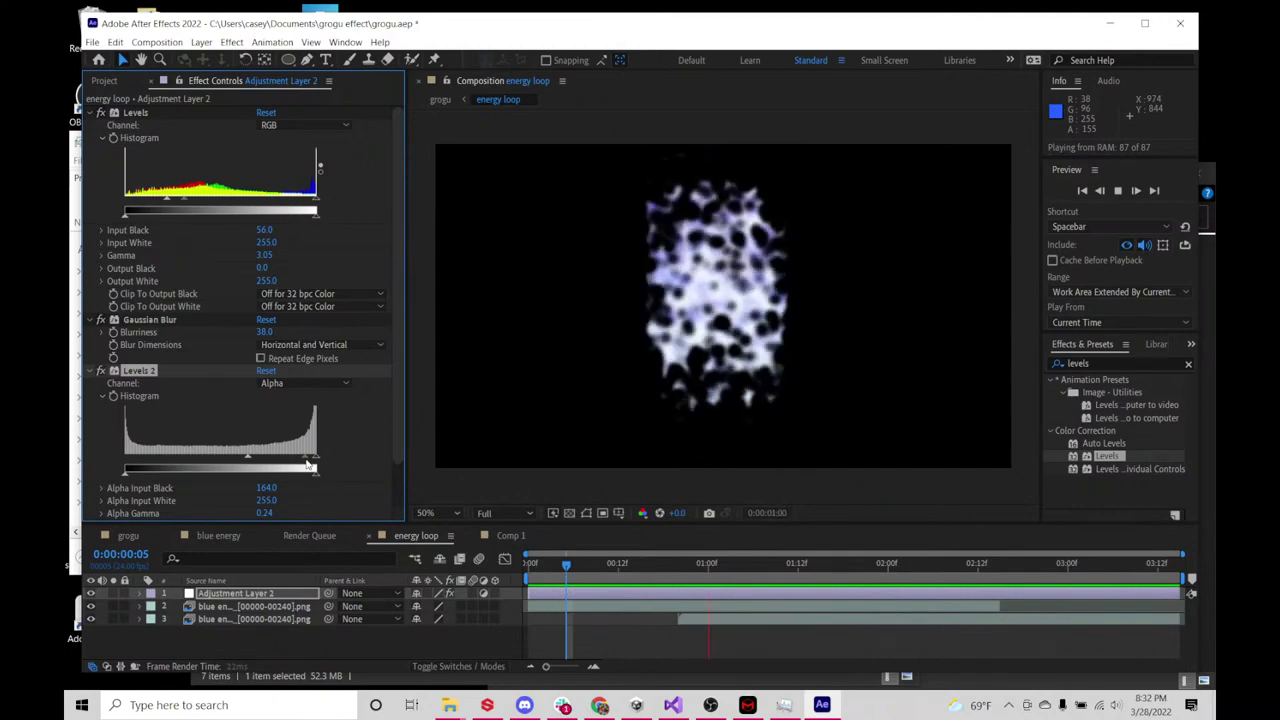
pyautogui.moveTo(311, 466); pyautogui.dragTo(312, 465)
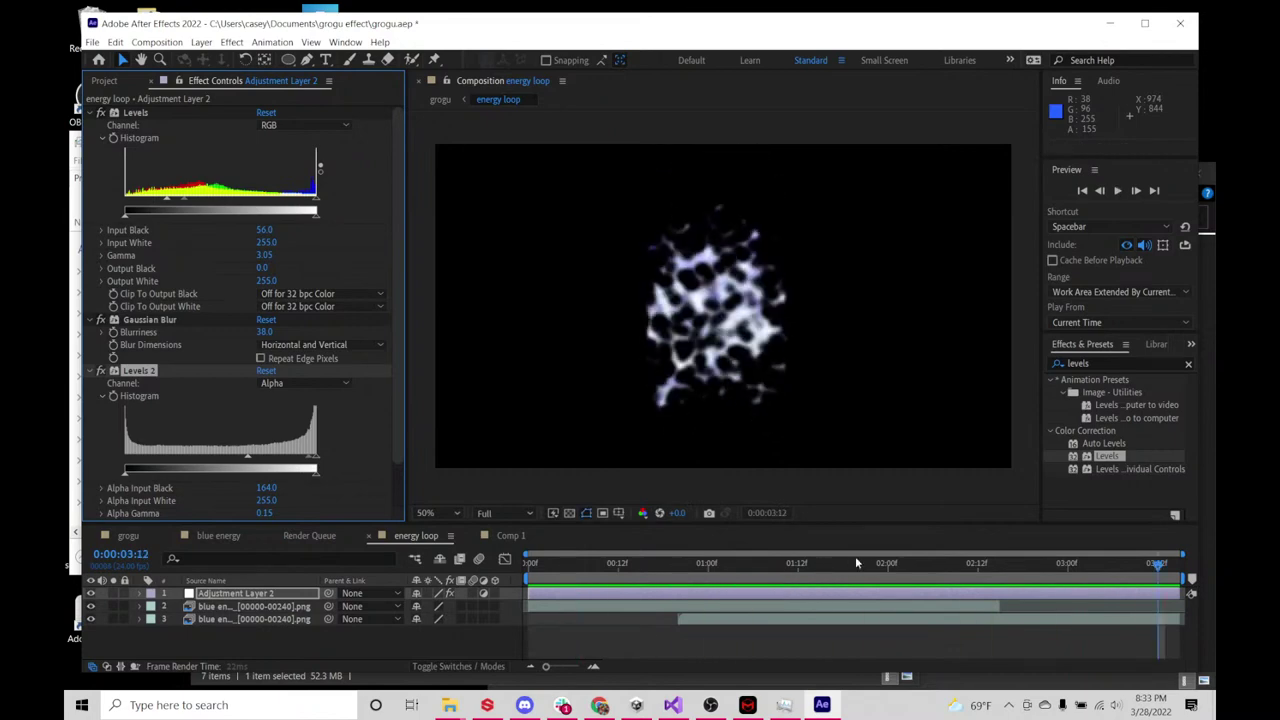
# - Reveal the upper blue energy layer's opacity keyframes, move the first to about 0:00:01:11, and scrub through the fade
pyautogui.moveTo(823, 563); pyautogui.dragTo(866, 563)
pyautogui.click(240, 607)
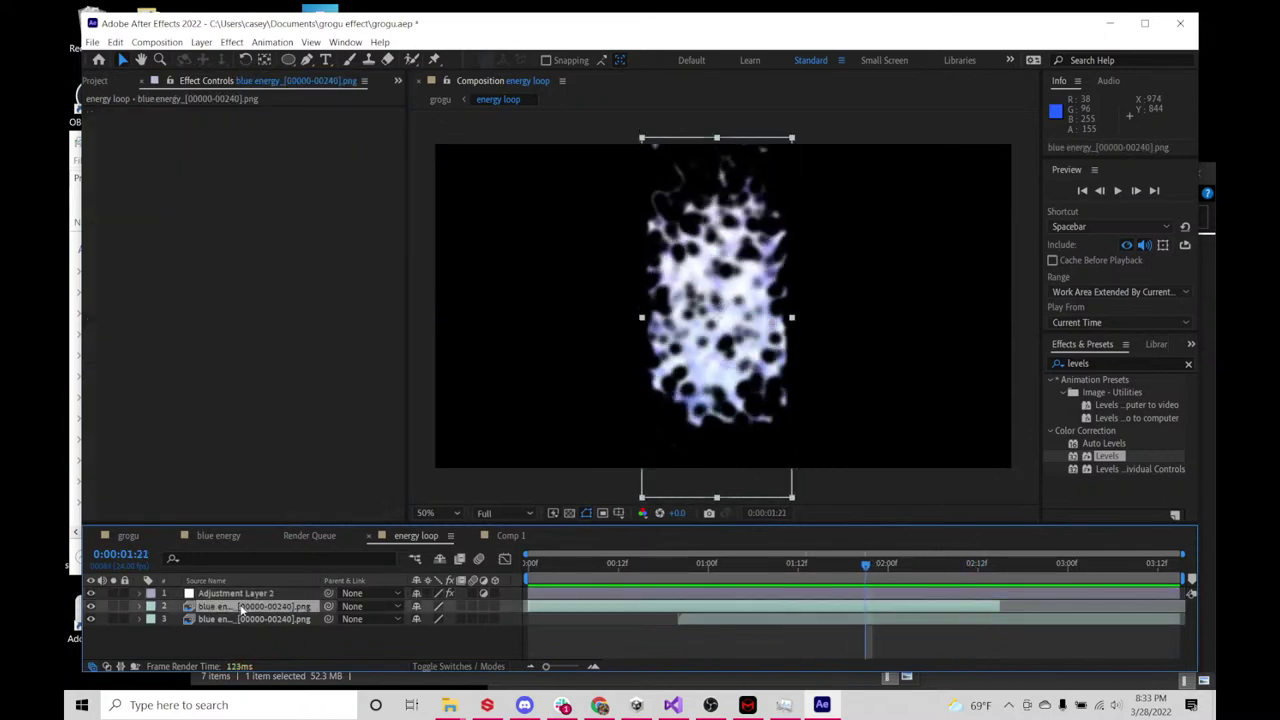
pyautogui.press('t')
pyautogui.click(940, 622)
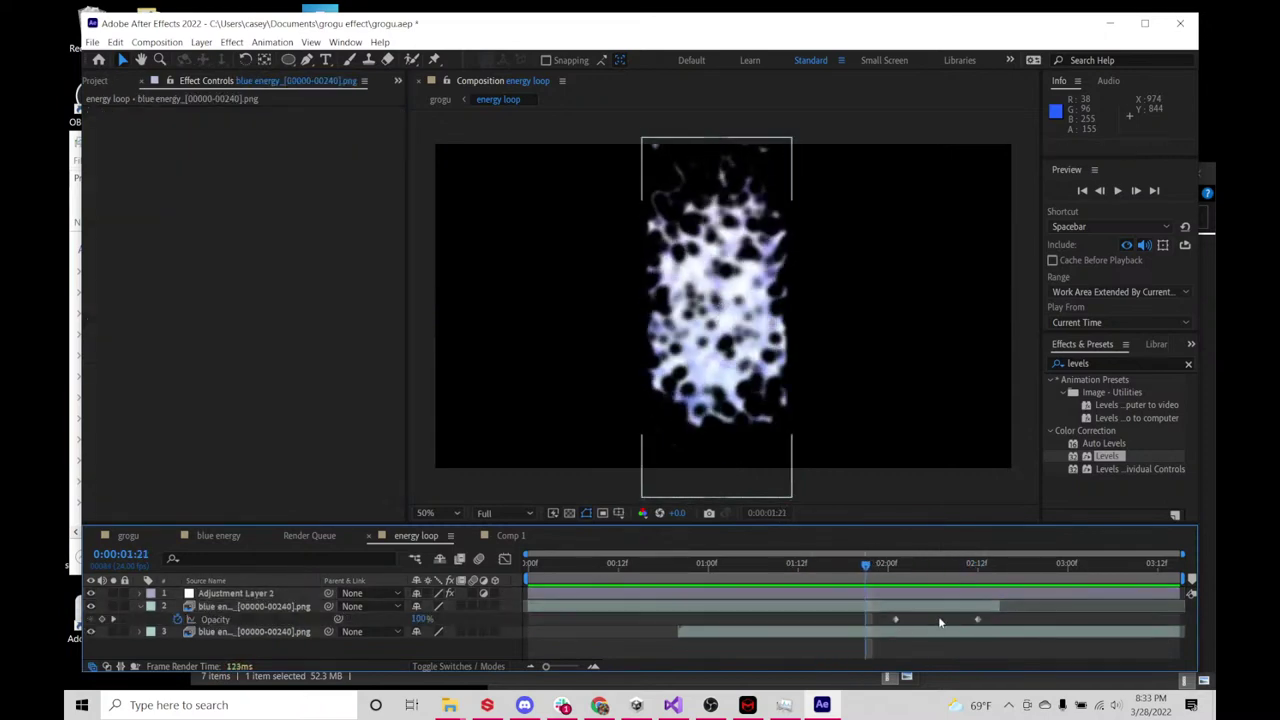
pyautogui.moveTo(896, 622); pyautogui.dragTo(792, 622)
pyautogui.click(272, 634)
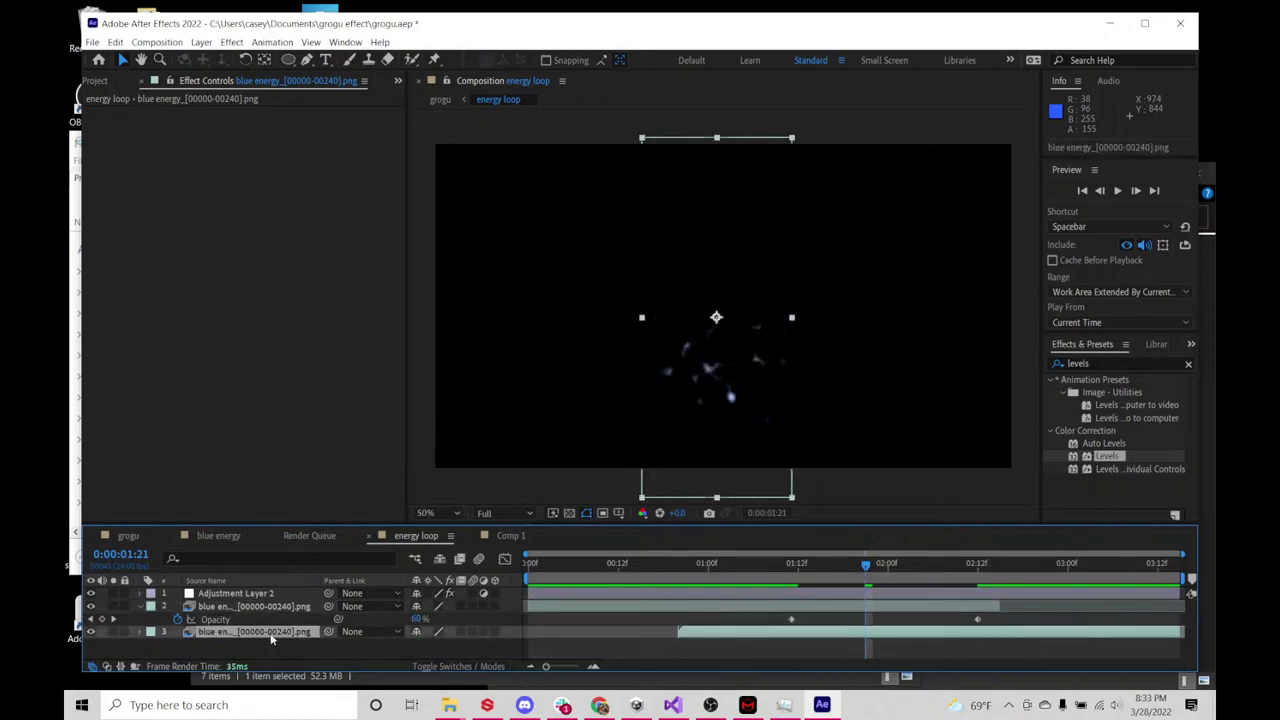
pyautogui.moveTo(812, 566); pyautogui.dragTo(1068, 566)
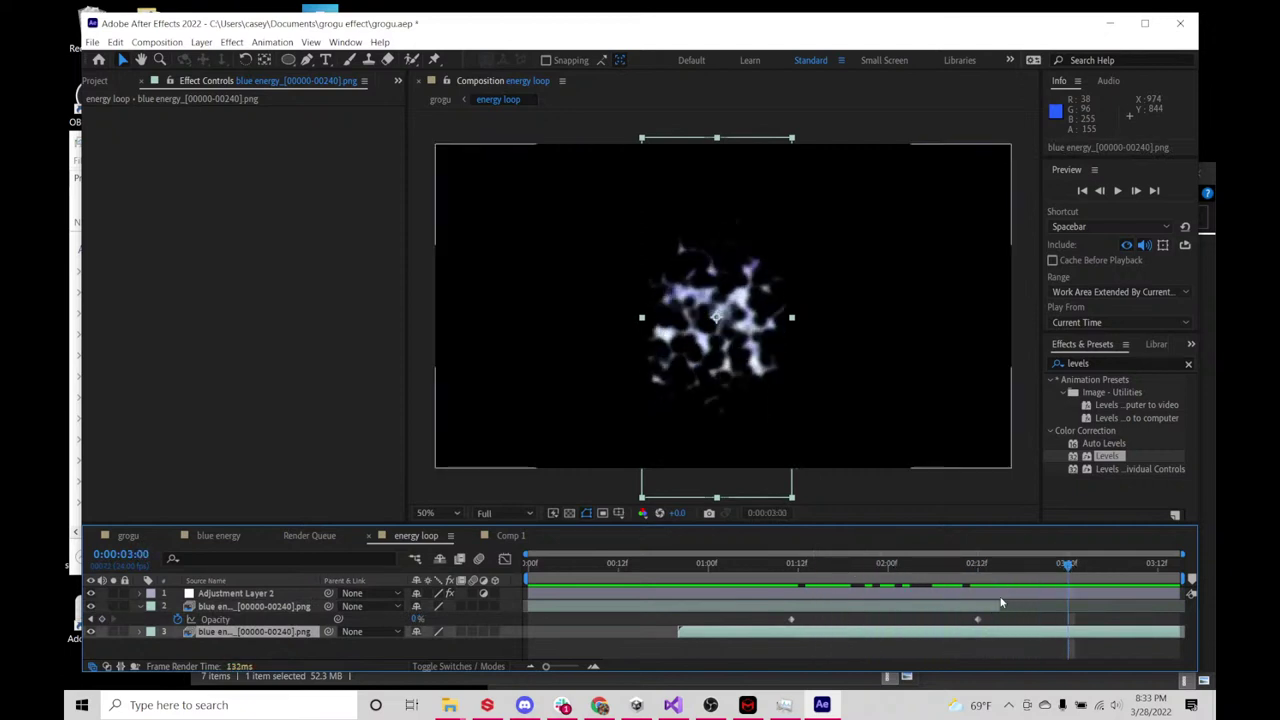
# - Extend the upper blue energy layer to about 0:00:03:02 and move its opacity keyframes to 0:00:02:09 and about 0:00:02:21
pyautogui.click(1008, 604)
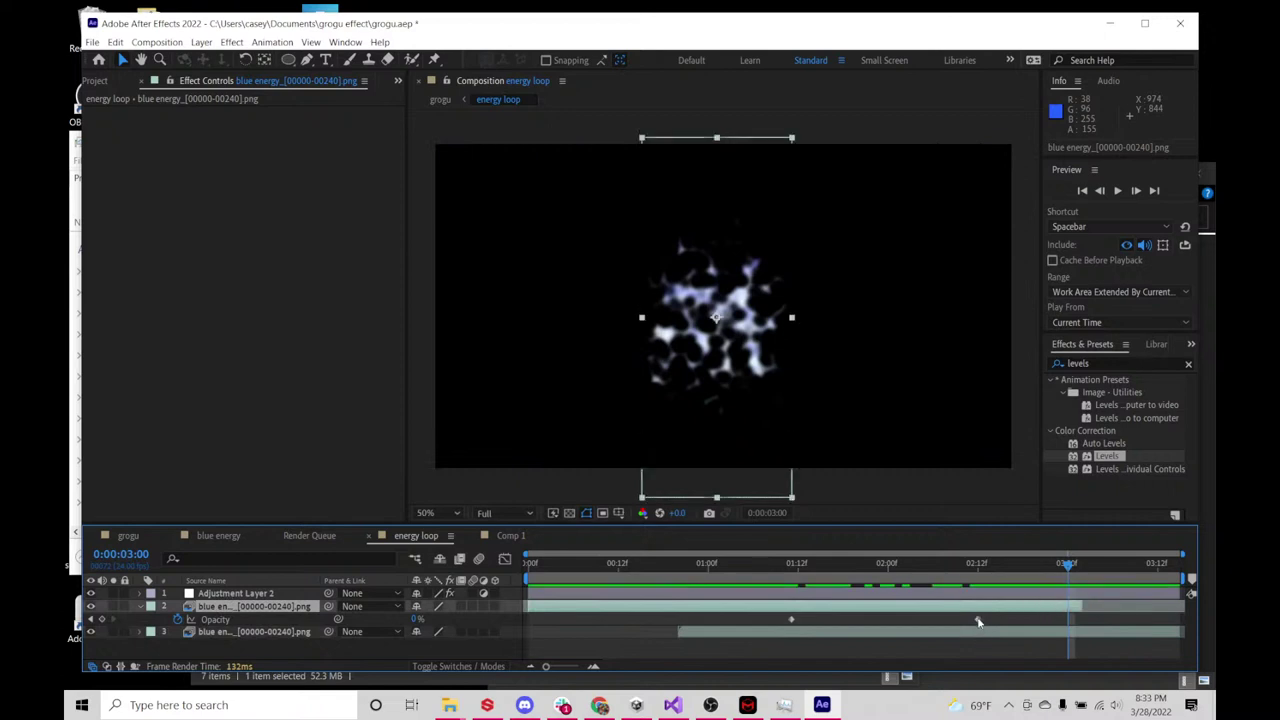
pyautogui.moveTo(977, 619); pyautogui.dragTo(1045, 619)
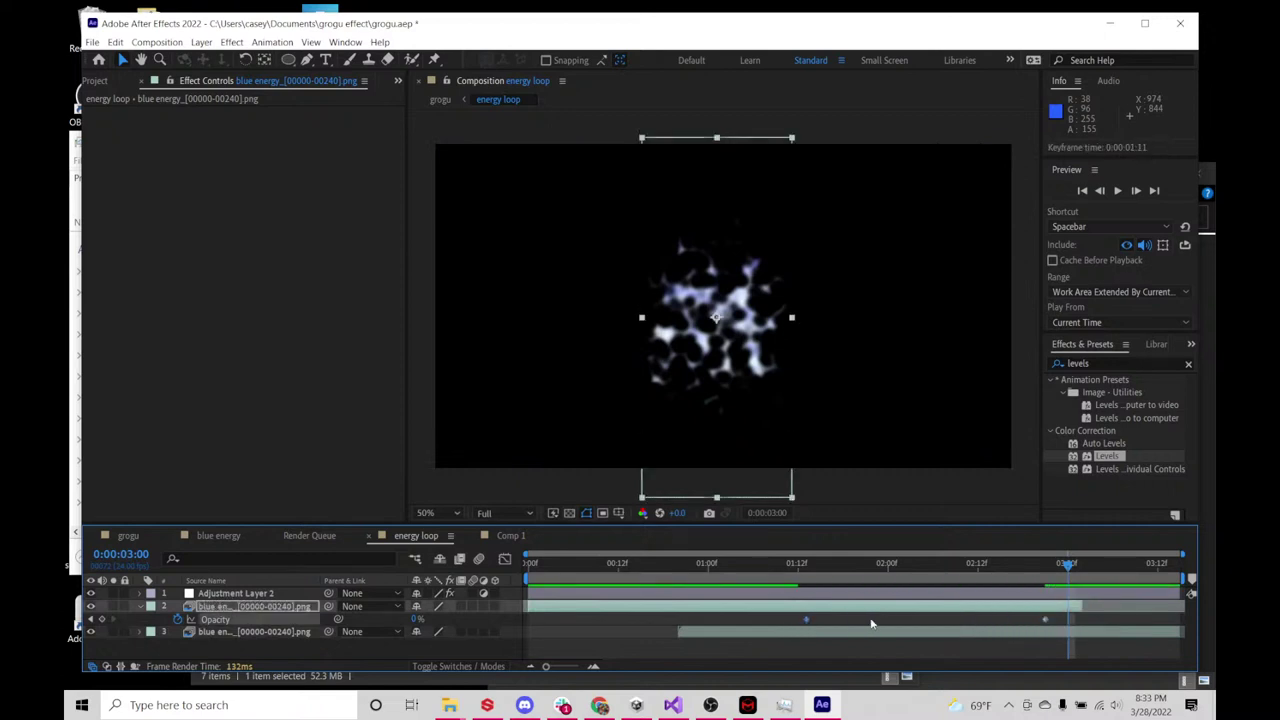
pyautogui.moveTo(806, 619); pyautogui.dragTo(954, 620)
pyautogui.moveTo(822, 562); pyautogui.dragTo(1068, 565)
pyautogui.moveTo(855, 586); pyautogui.dragTo(969, 583)
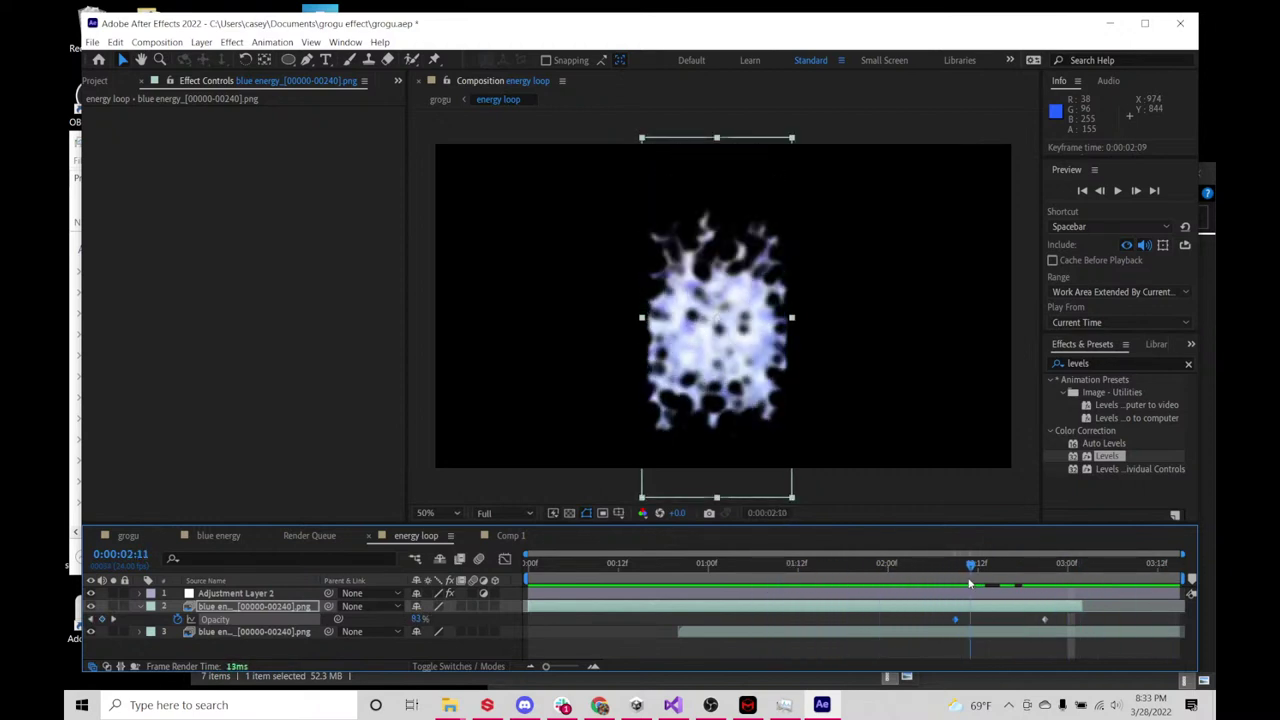
pyautogui.press('space')
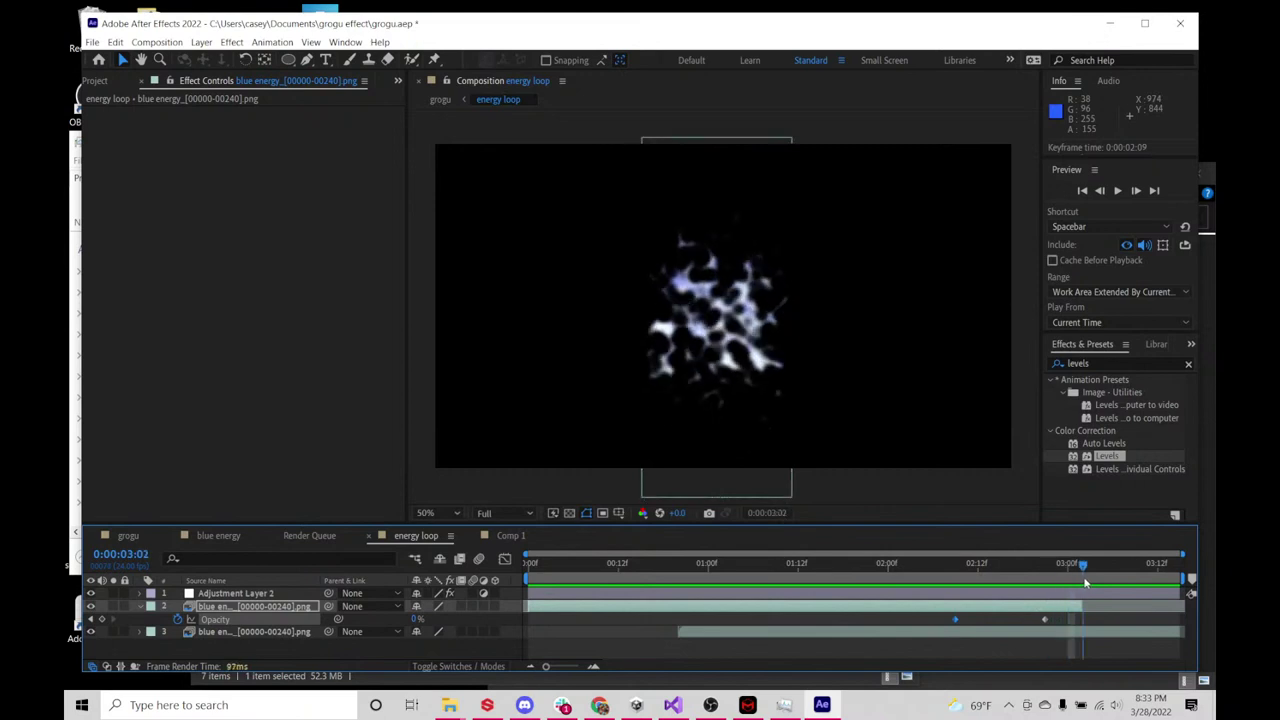
pyautogui.click(1008, 580)
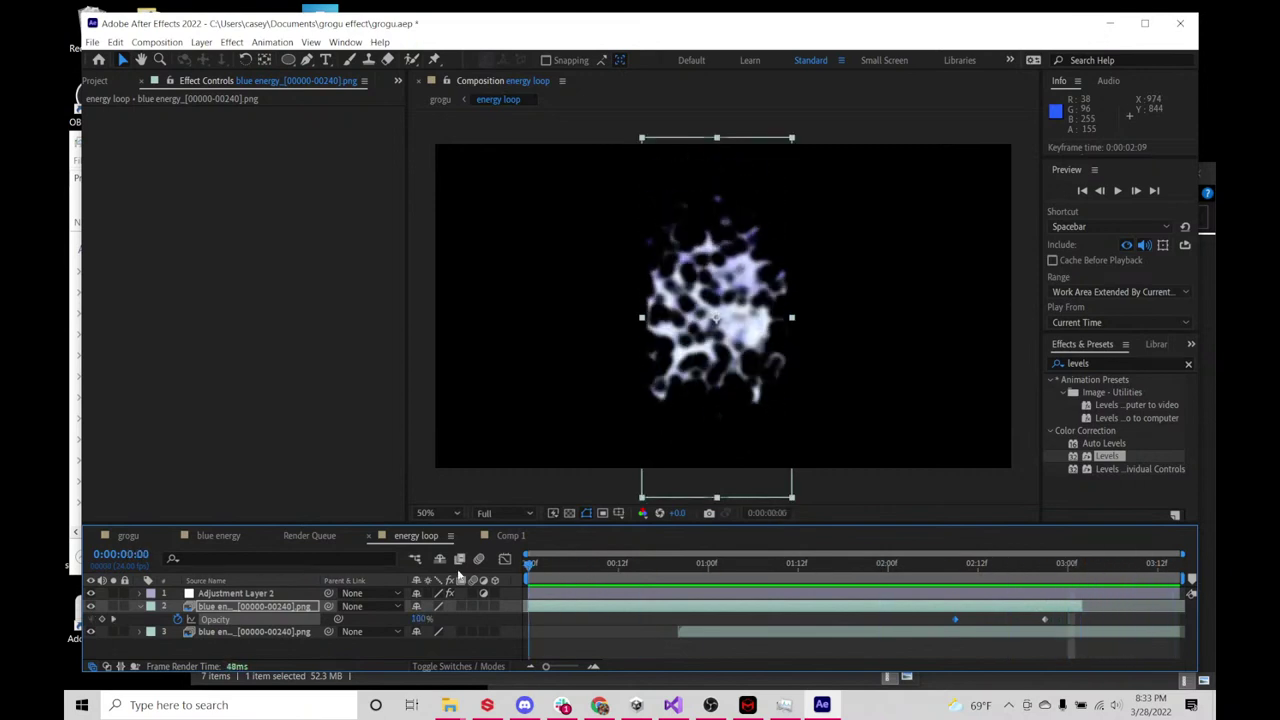
pyautogui.press('space')
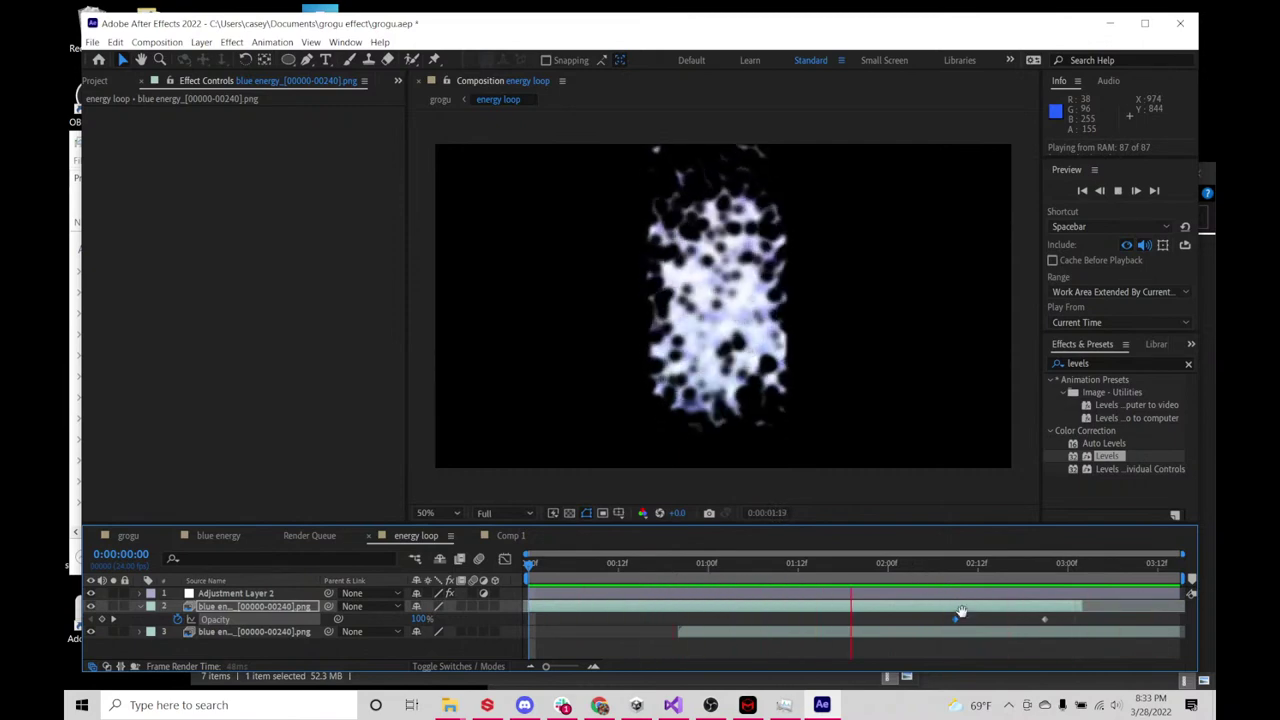
# - Try the upper blue energy layer's first opacity keyframe at 0:00:01:13 and play the loop
pyautogui.moveTo(955, 620); pyautogui.dragTo(829, 620)
pyautogui.press('space')
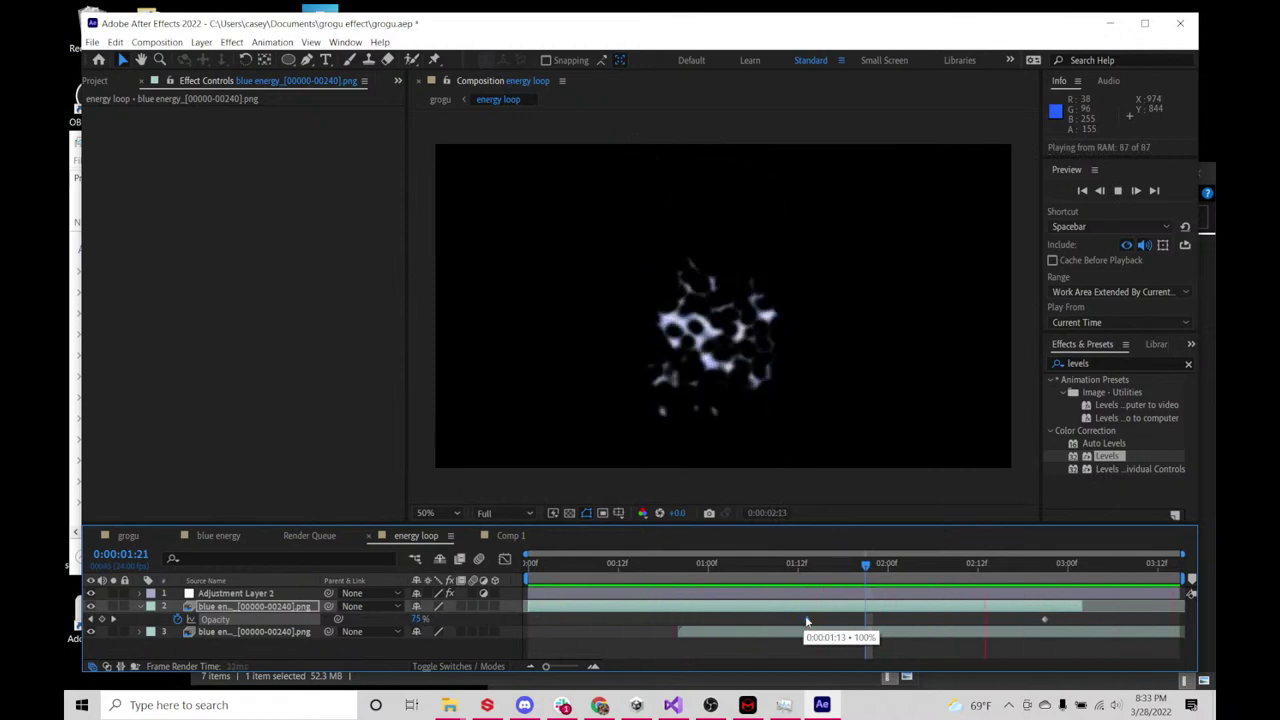
pyautogui.click(806, 620)
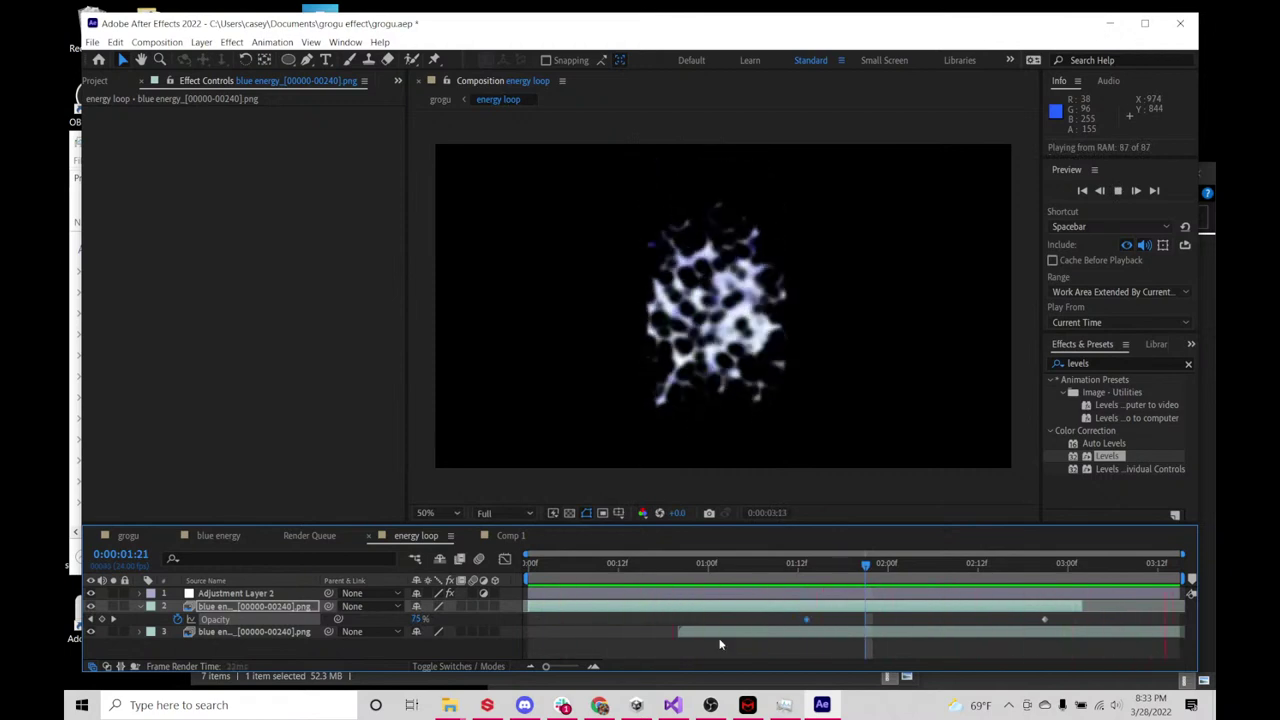
# - Show the lower blue energy layer's opacity keyframes and review the crossfade between both layers
pyautogui.click(255, 634)
pyautogui.press('t')
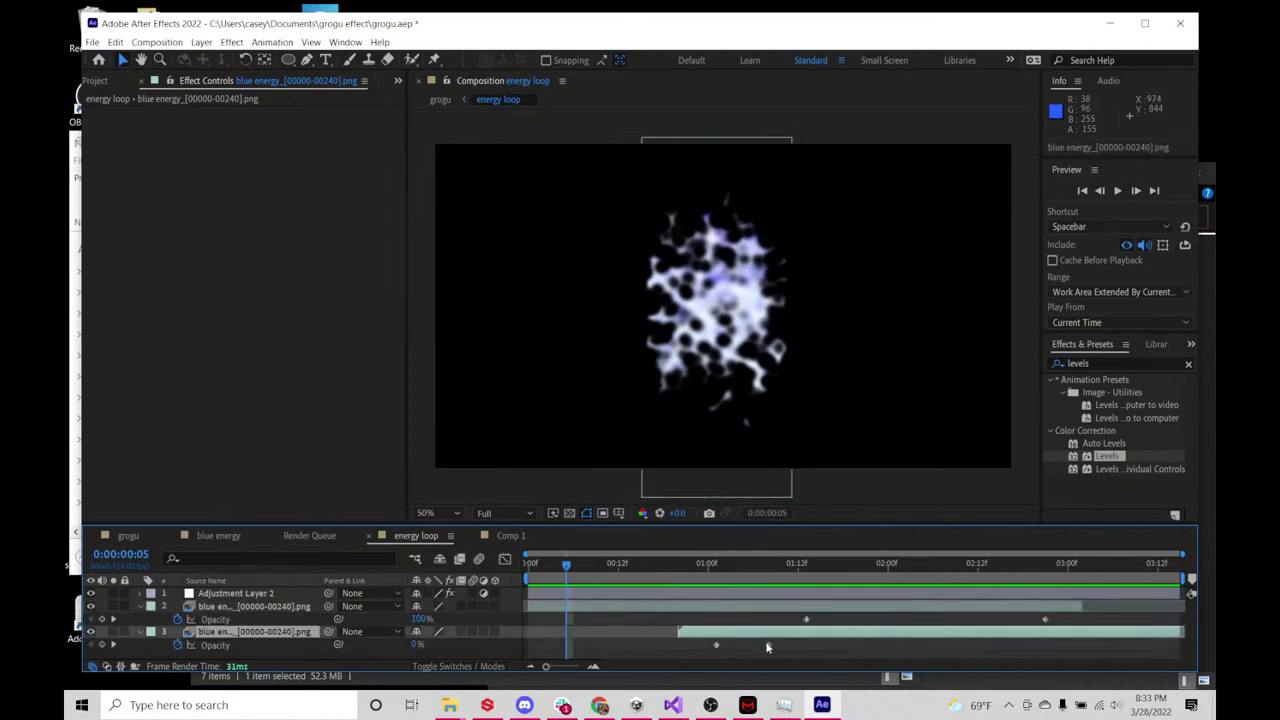
pyautogui.moveTo(566, 565); pyautogui.dragTo(925, 568)
pyautogui.press('space')
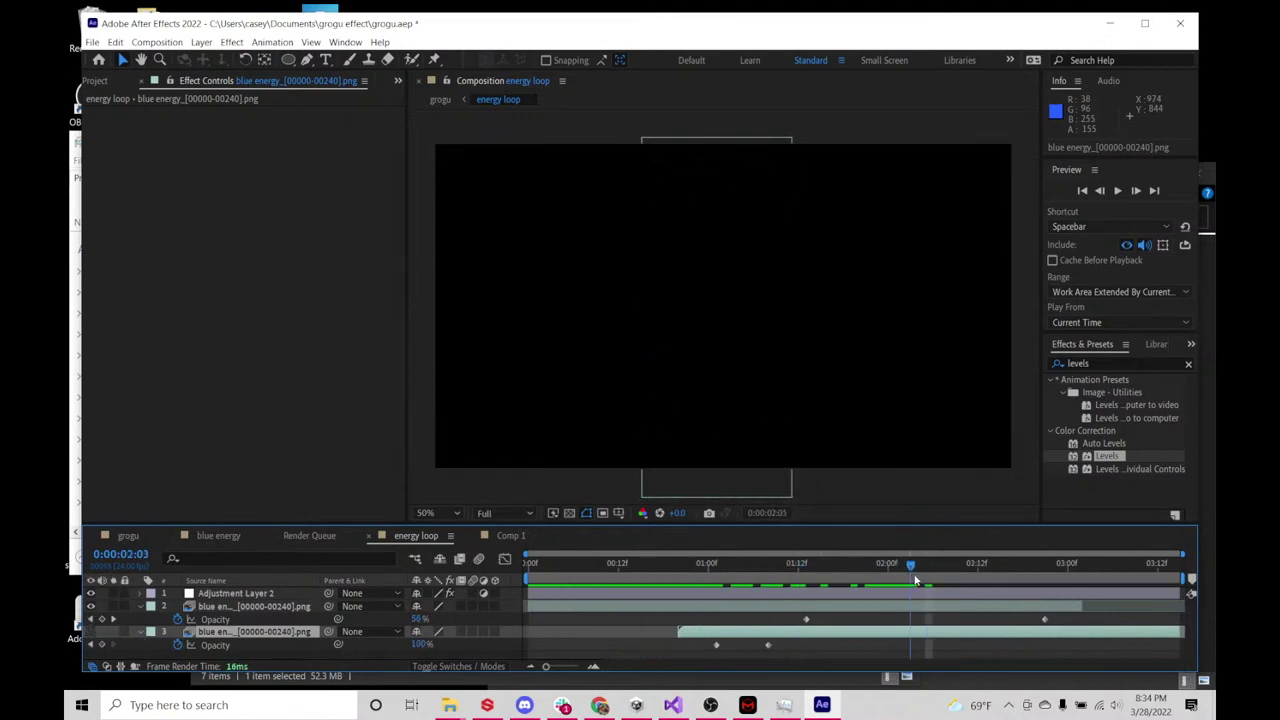
# - Try the upper layer's opacity keyframes at 0:00:00:23 and 0:00:01:08, alongside the lower layer's fade-in, and preview the transition
pyautogui.moveTo(830, 590); pyautogui.dragTo(700, 620)
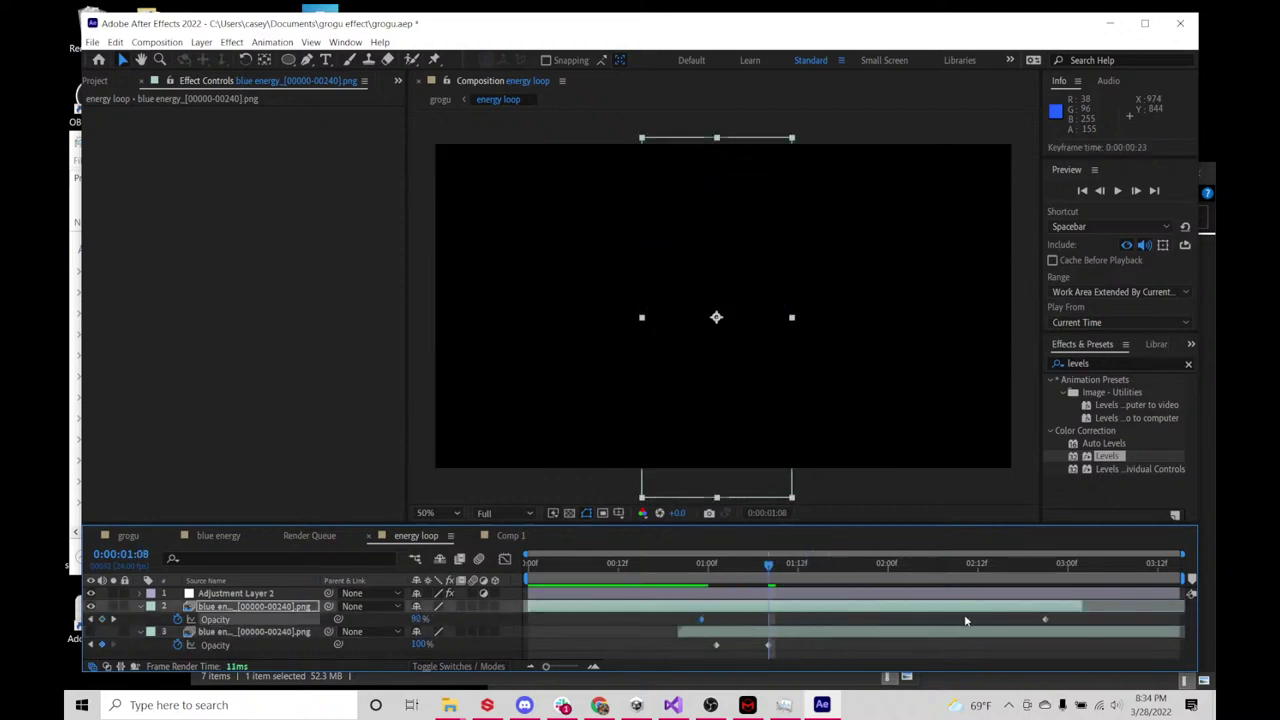
pyautogui.moveTo(1036, 620); pyautogui.dragTo(769, 620)
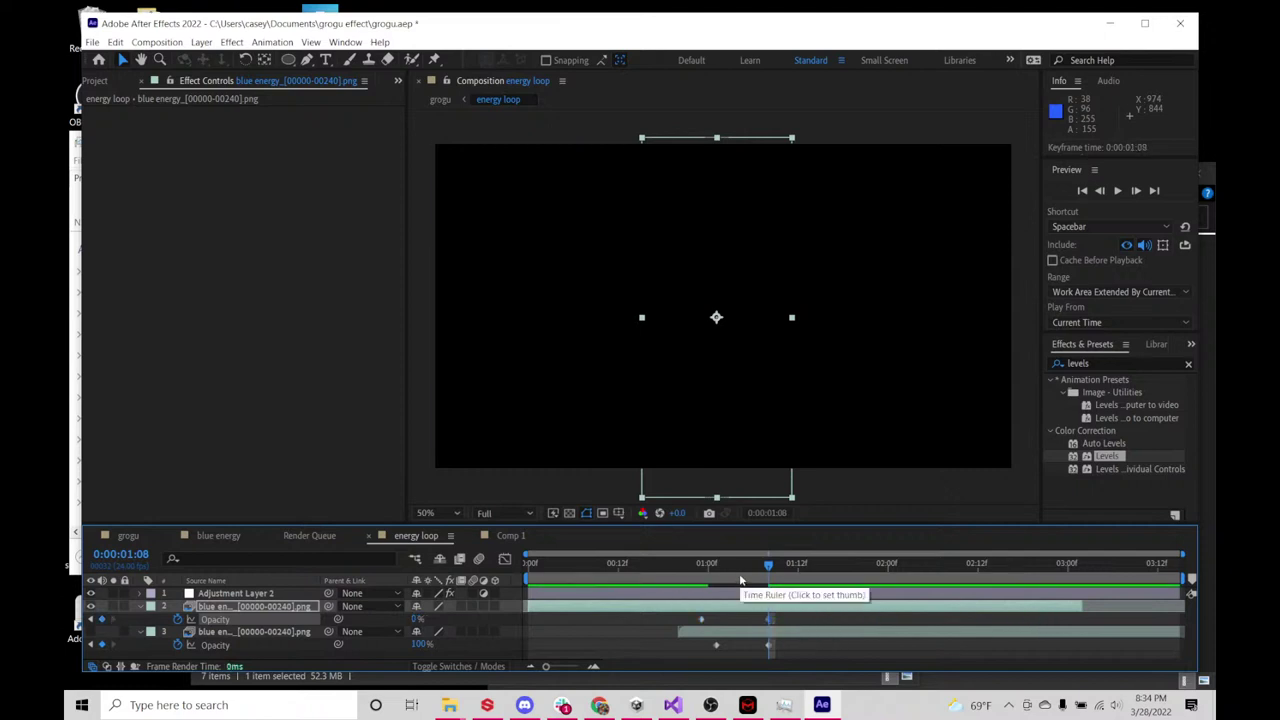
pyautogui.moveTo(768, 565); pyautogui.dragTo(878, 566)
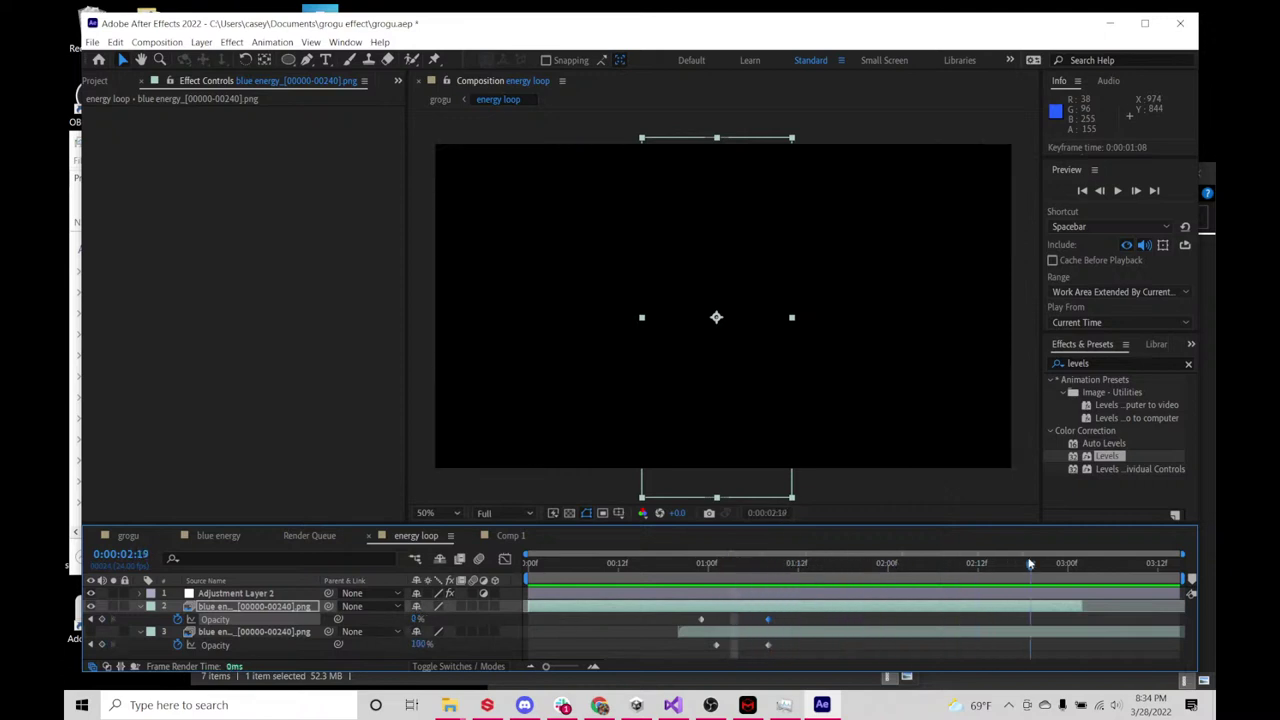
pyautogui.moveTo(1030, 564); pyautogui.dragTo(785, 576)
pyautogui.press('space')
pyautogui.press('space')
pyautogui.moveTo(665, 565); pyautogui.dragTo(955, 570)
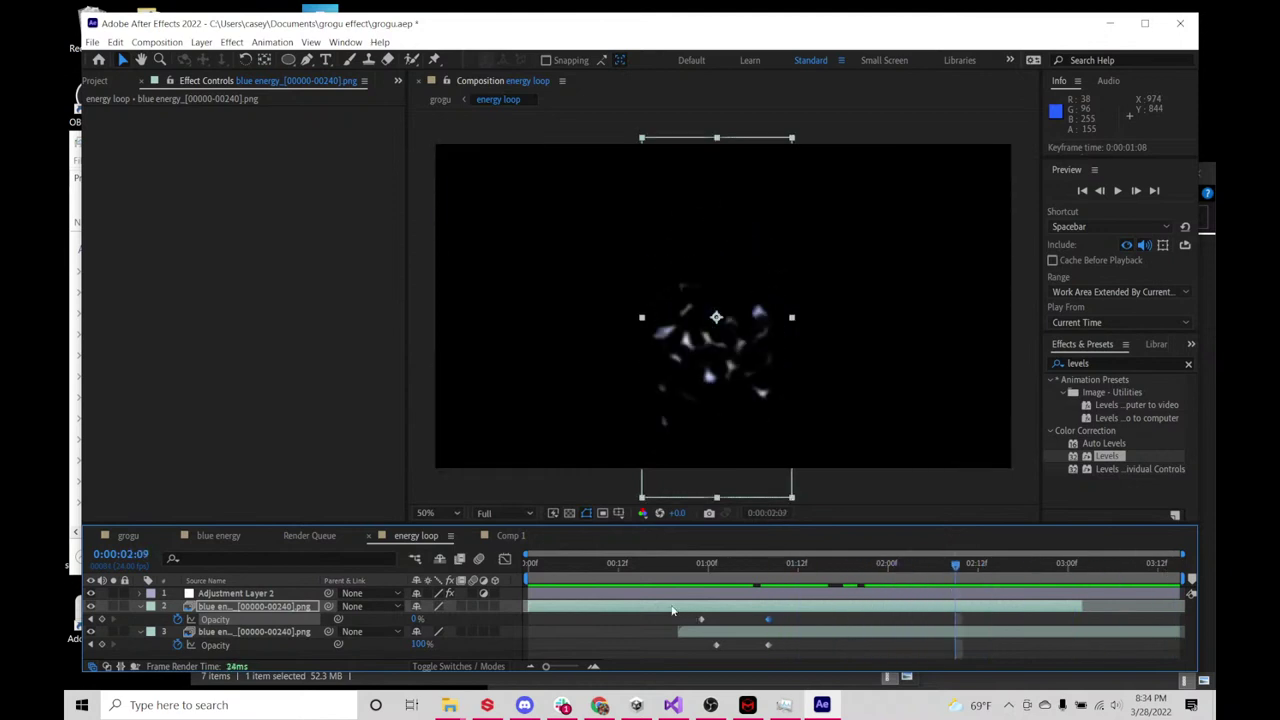
# - With the adjustment layer temporarily hidden, move the upper layer's opacity keyframes to 0:00:01:09 and 0:00:02:03, and preview the loop with effects
pyautogui.moveTo(700, 563); pyautogui.dragTo(866, 590)
pyautogui.click(90, 594)
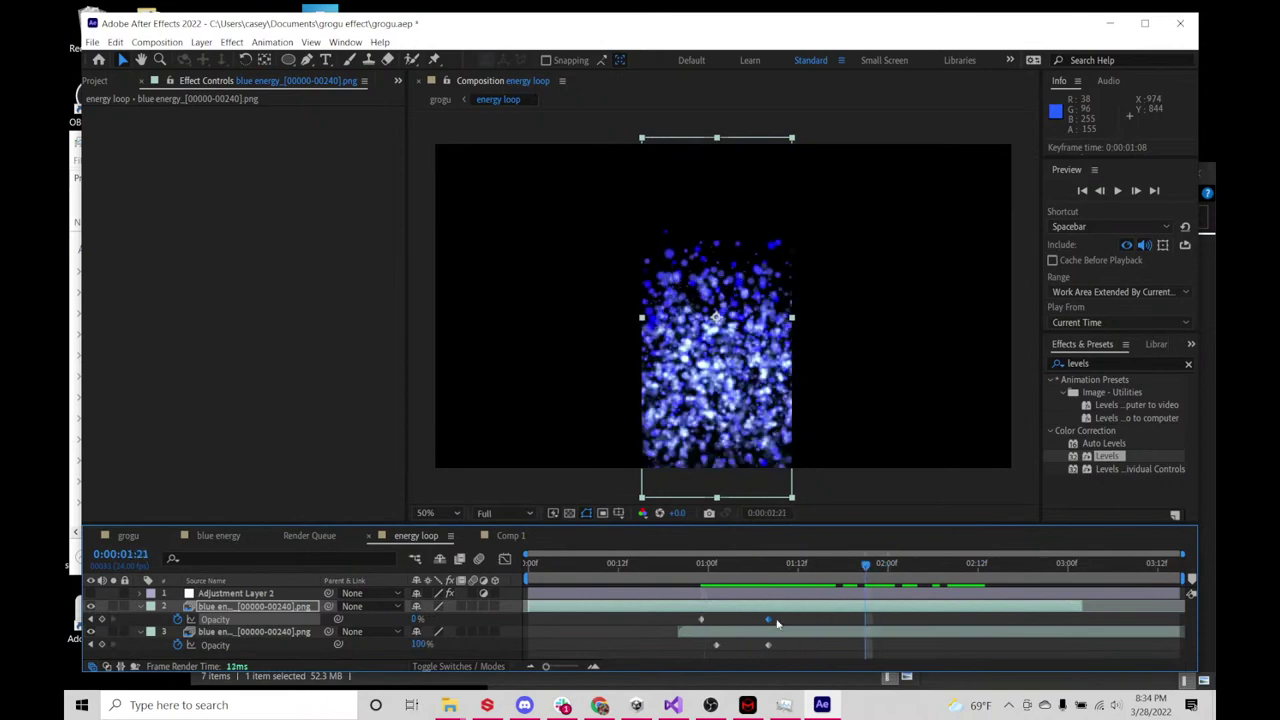
pyautogui.moveTo(768, 619); pyautogui.dragTo(908, 619)
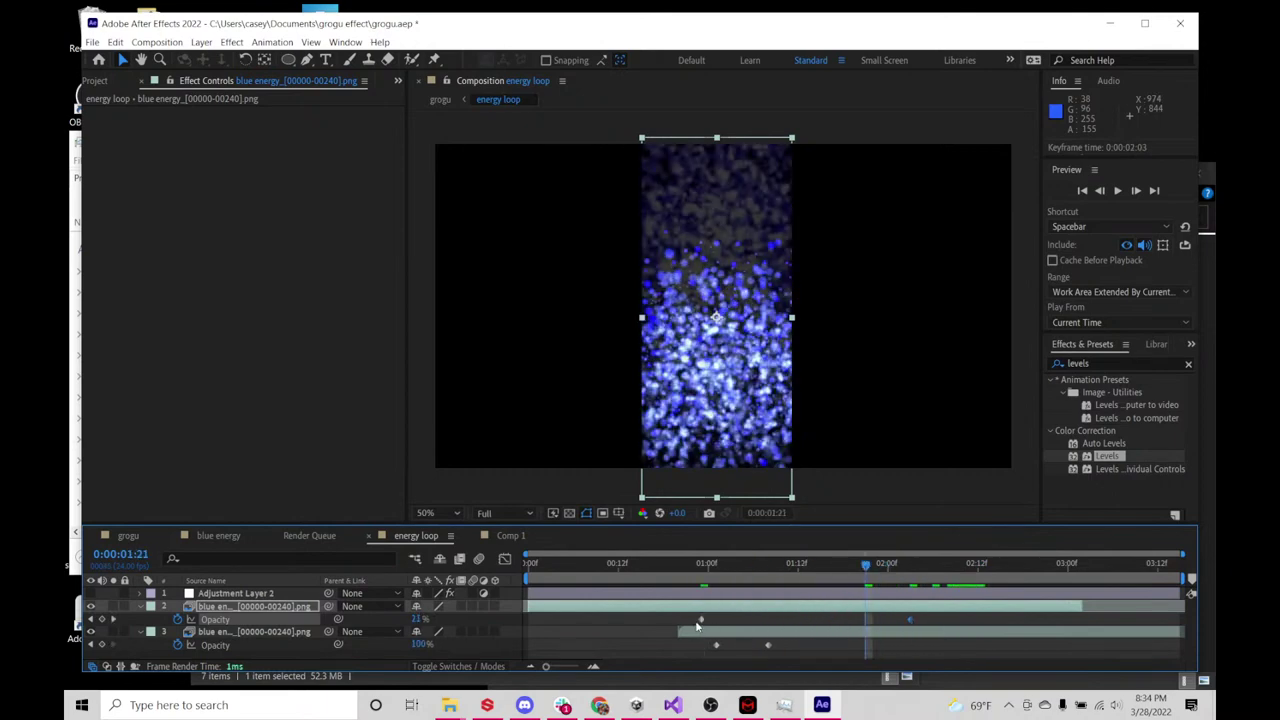
pyautogui.moveTo(699, 620); pyautogui.dragTo(776, 619)
pyautogui.click(762, 566)
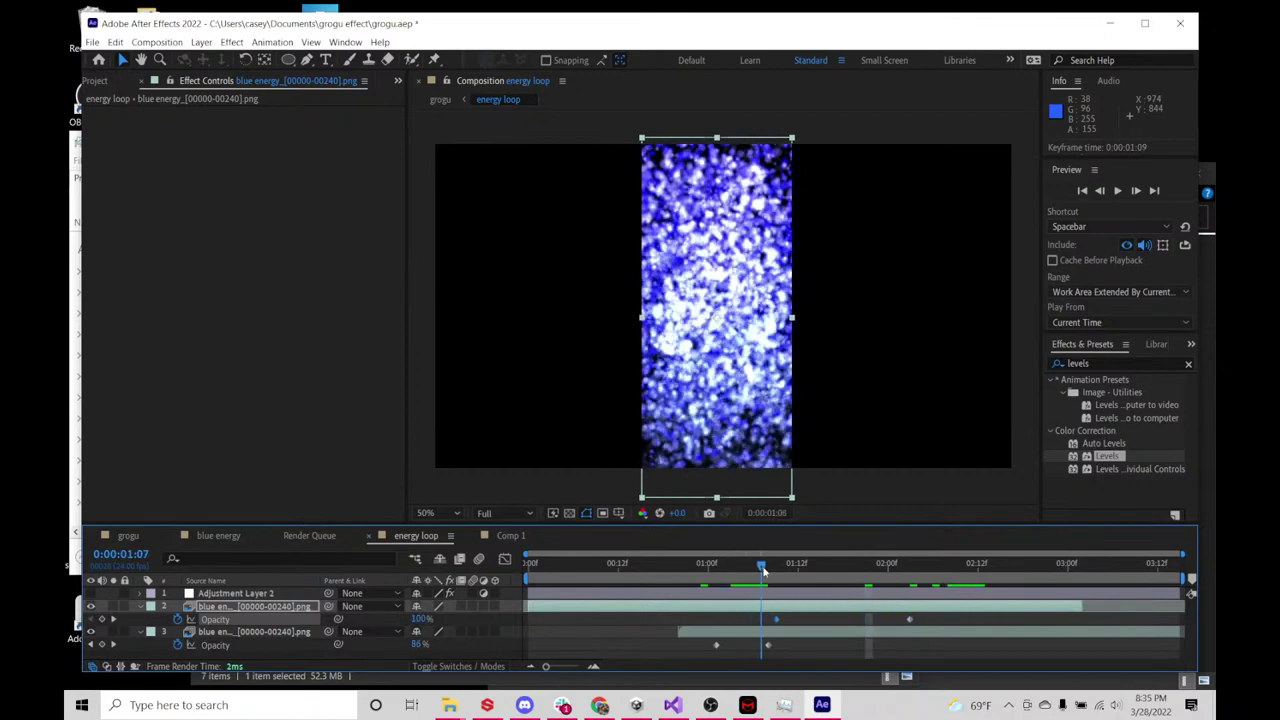
pyautogui.press('space')
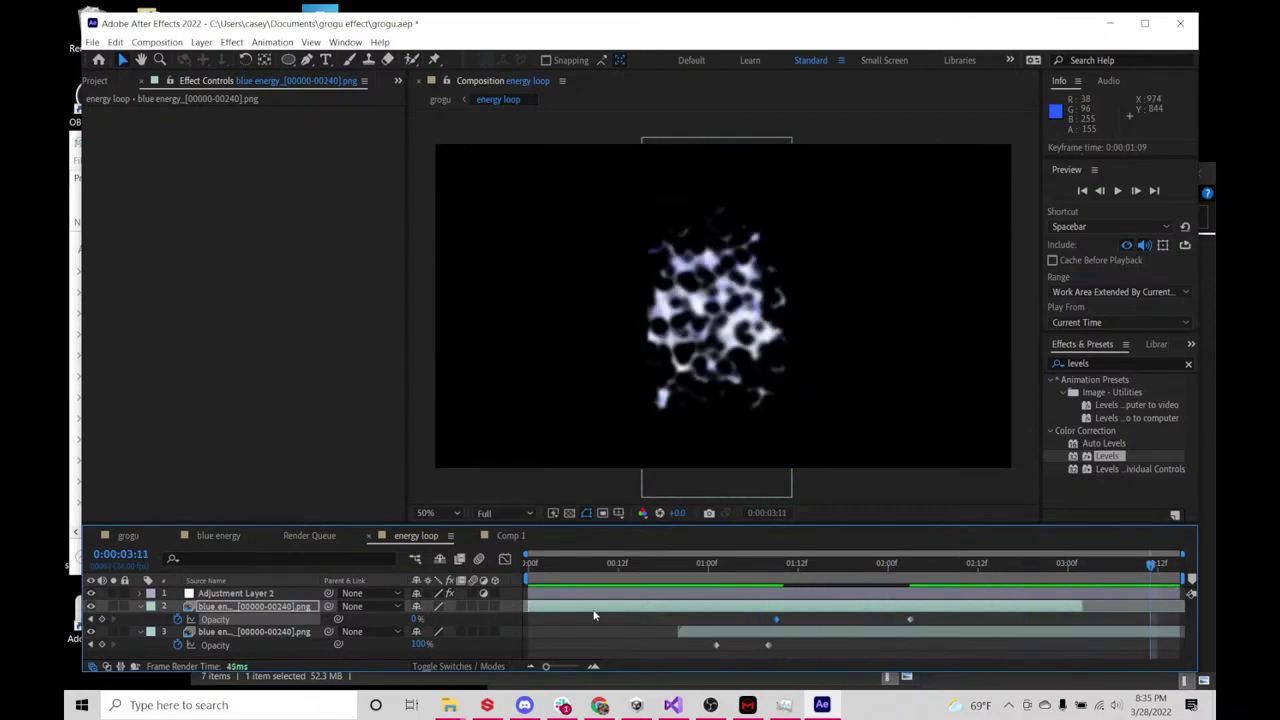
pyautogui.click(589, 562)
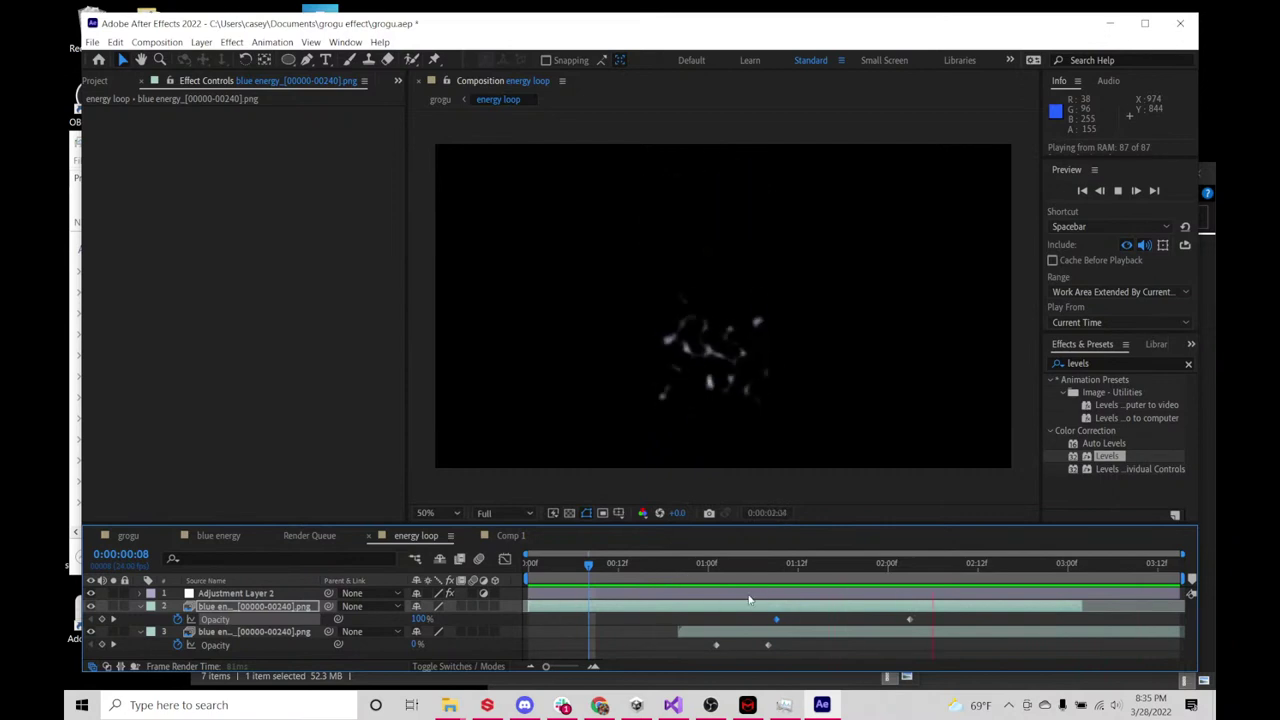
# - Scrub and play the energy loop to review the fade between the two blue energy layers with the effects on
pyautogui.moveTo(718, 562); pyautogui.dragTo(828, 566)
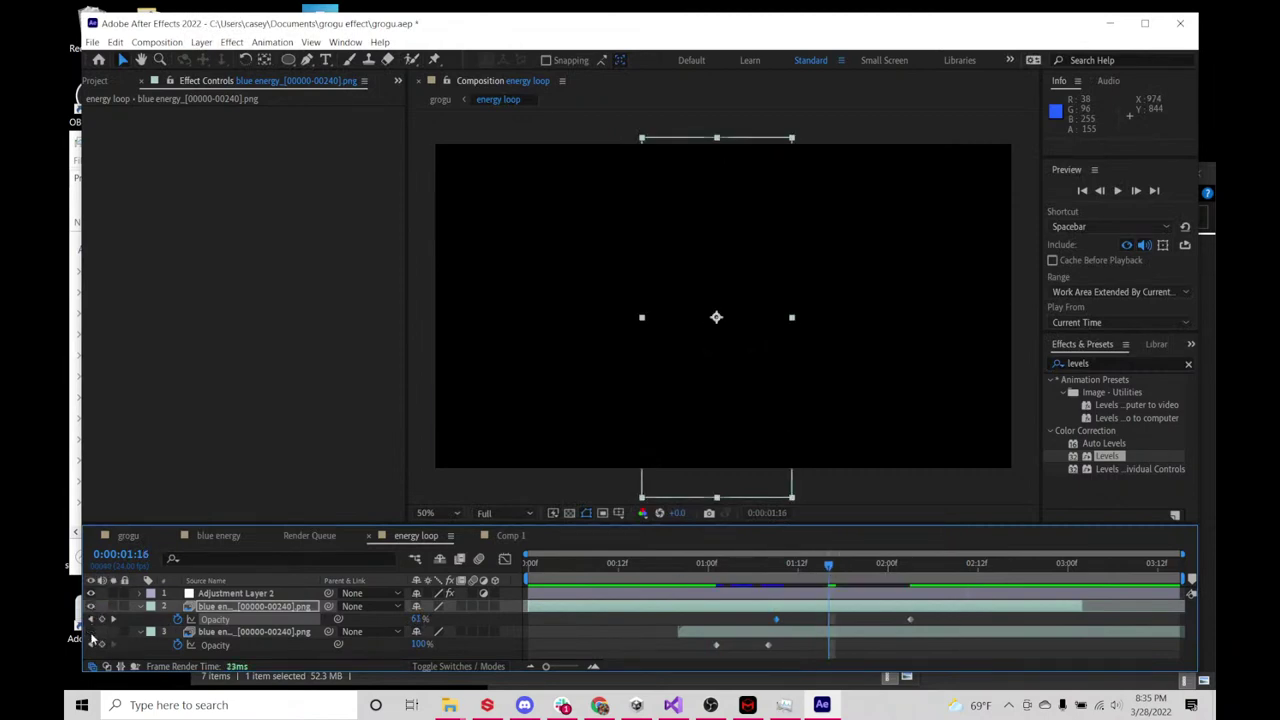
pyautogui.click(531, 562)
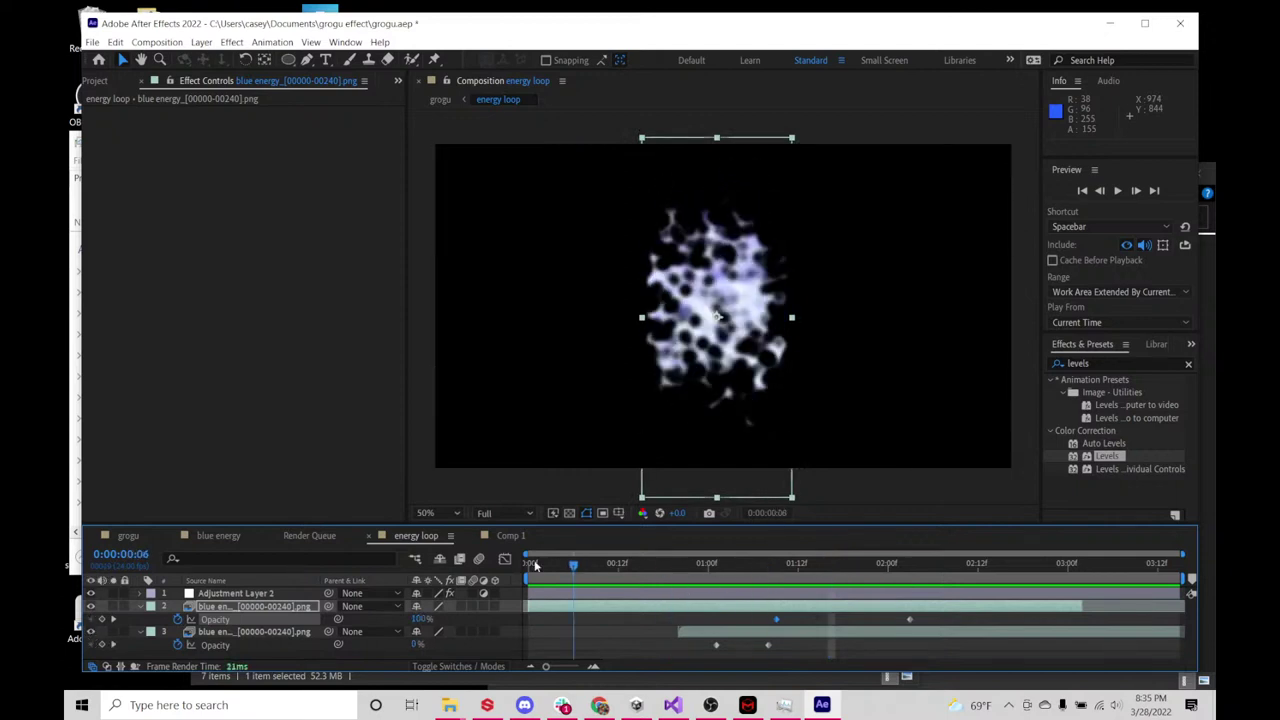
pyautogui.press('space')
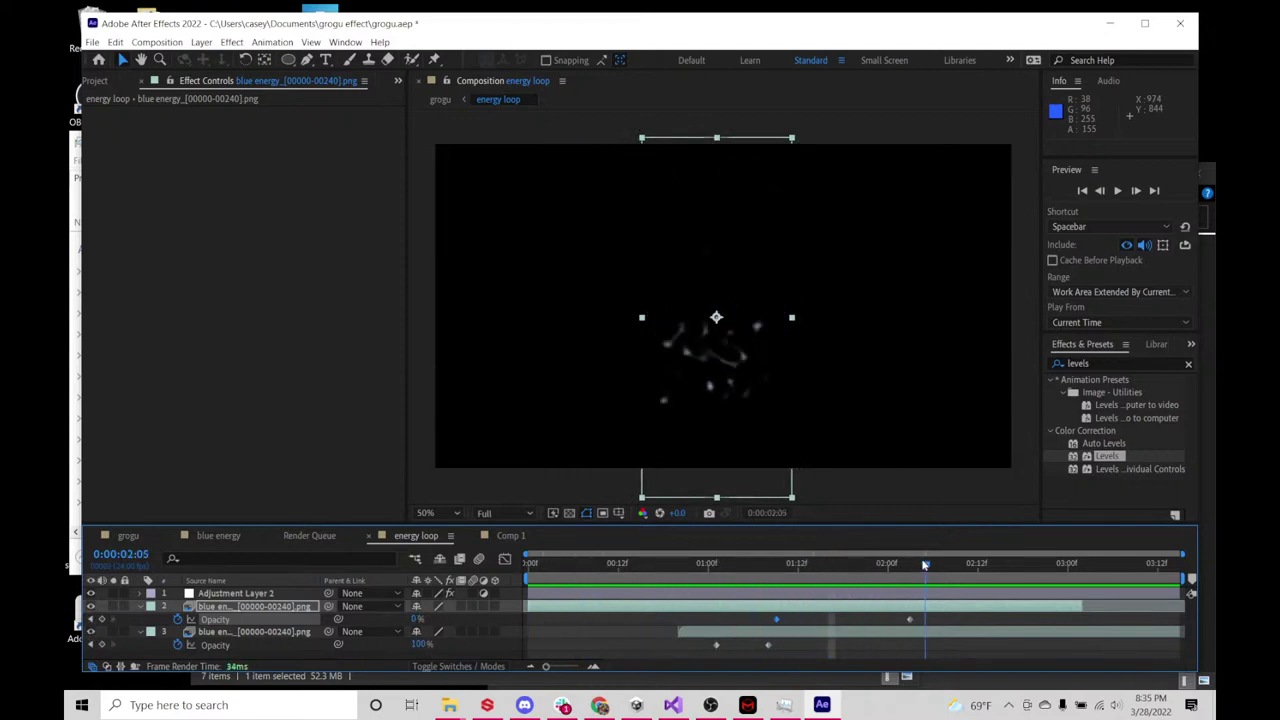
pyautogui.press('space')
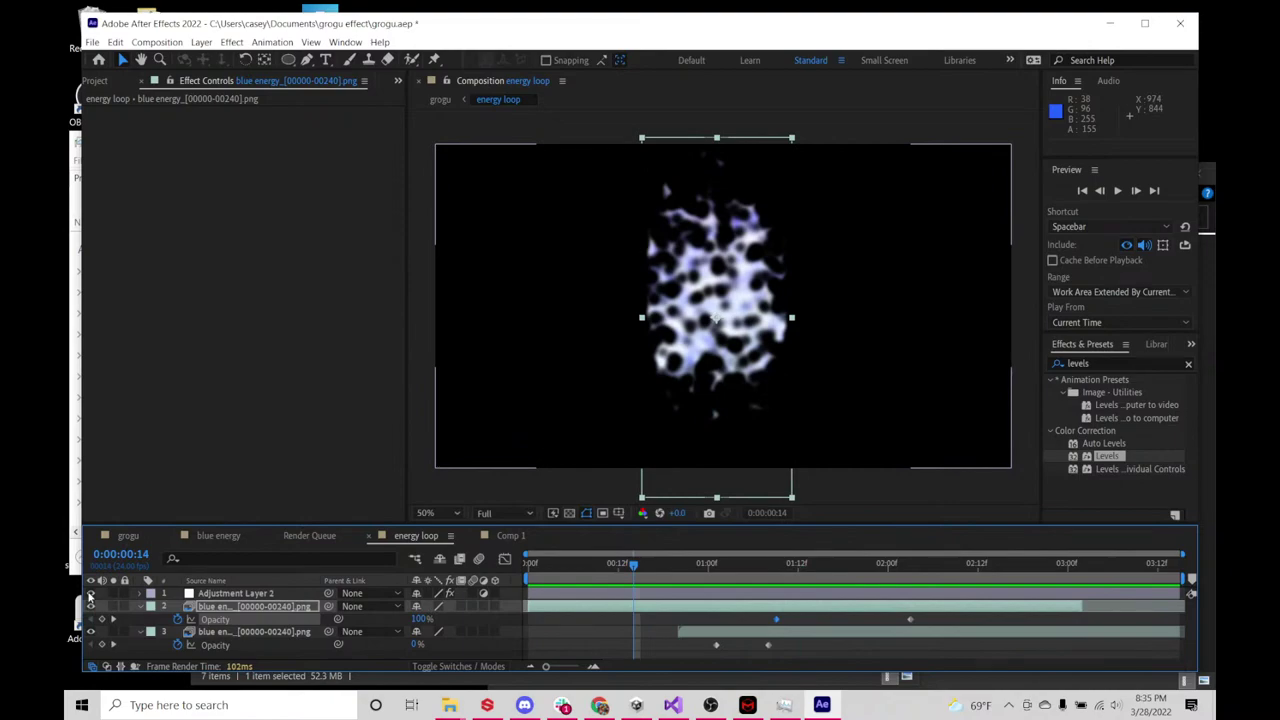
# - With the adjustment layer temporarily hidden, move the upper layer's opacity keyframes to about 0:00:01:23 and 0:00:02:17, and preview the loop with effects
pyautogui.click(90, 593)
pyautogui.click(557, 570)
pyautogui.press('space')
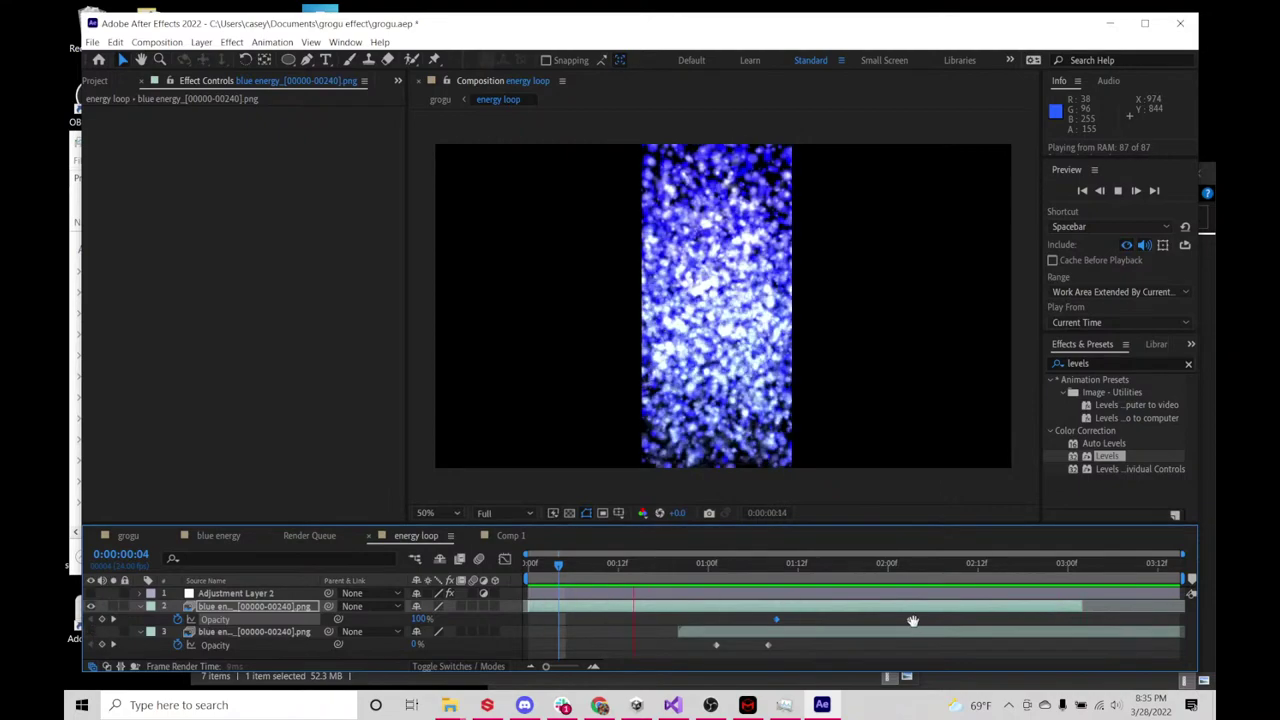
pyautogui.moveTo(910, 619); pyautogui.dragTo(1020, 612)
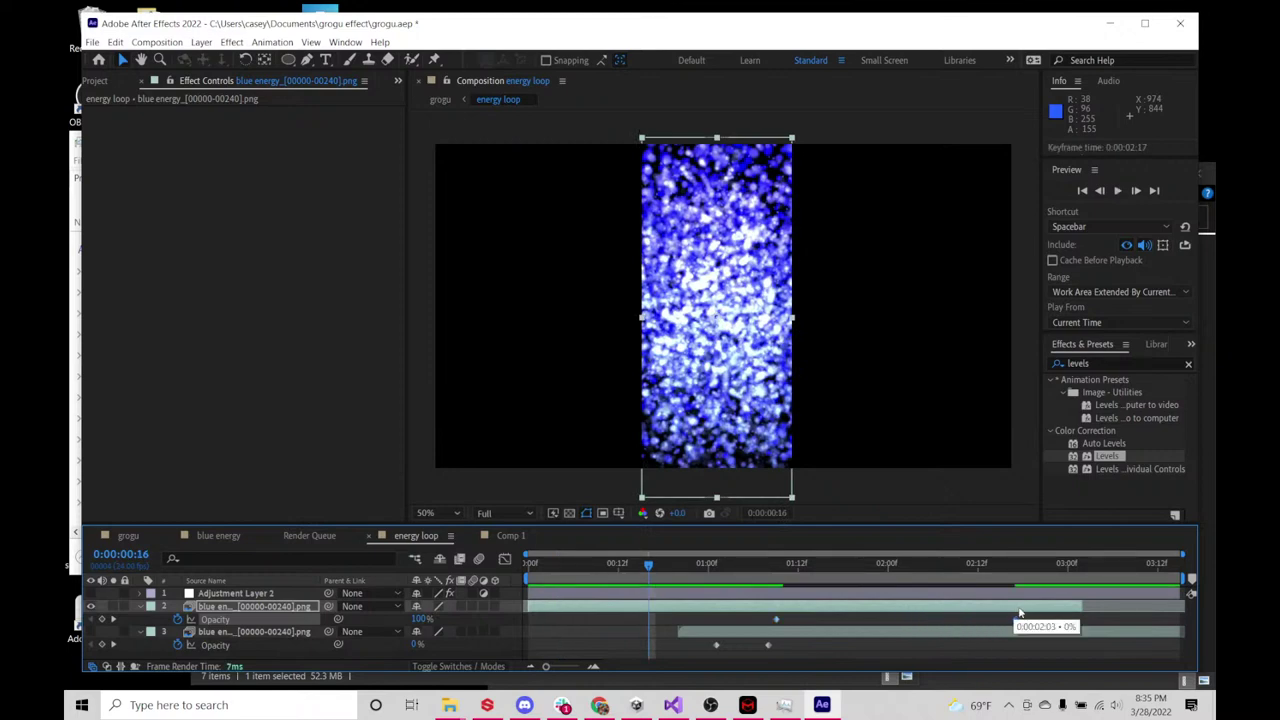
pyautogui.moveTo(780, 573); pyautogui.dragTo(981, 580)
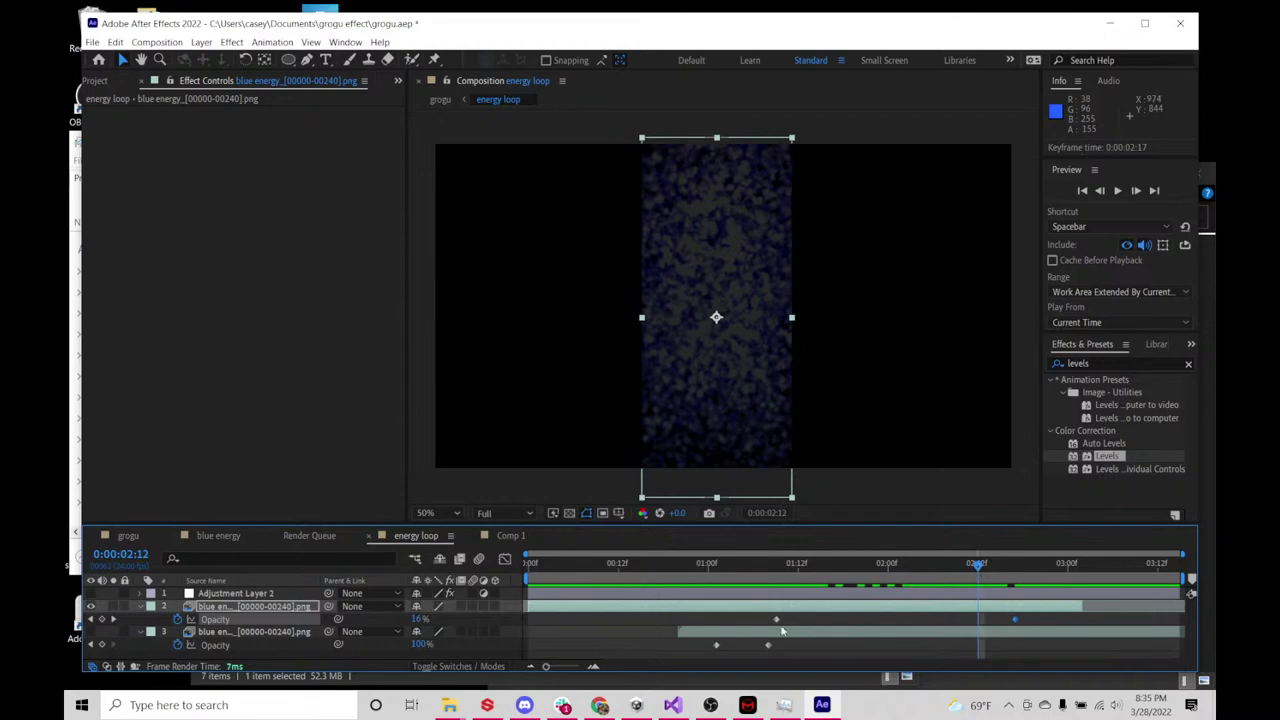
pyautogui.moveTo(785, 622); pyautogui.dragTo(879, 620)
pyautogui.moveTo(889, 568); pyautogui.dragTo(671, 565)
pyautogui.press('space')
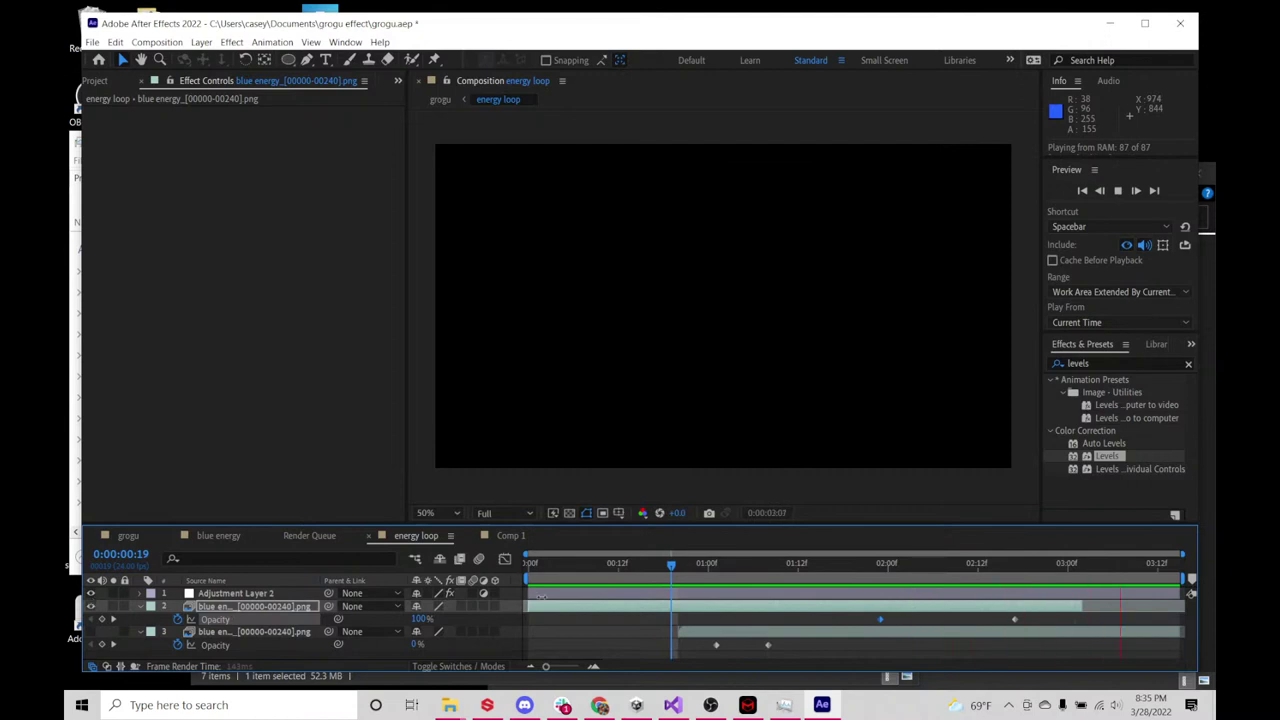
pyautogui.moveTo(729, 565); pyautogui.dragTo(812, 566)
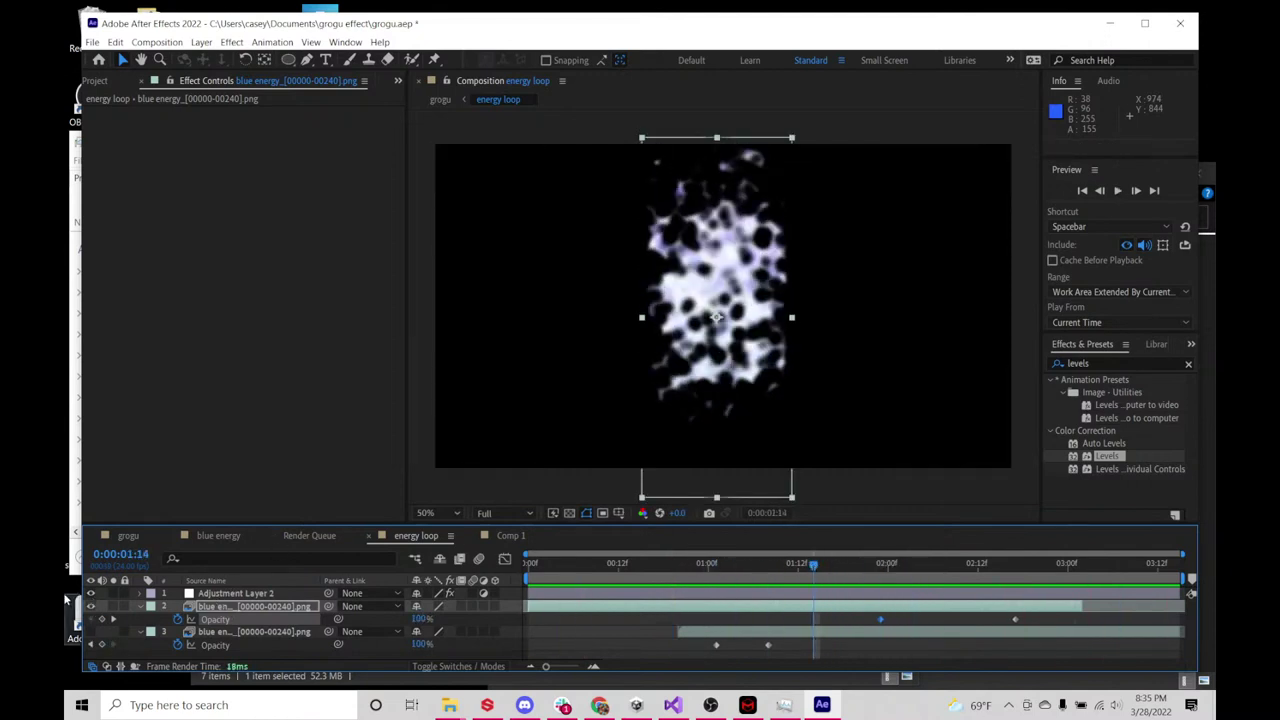
# - On the adjustment layer, set the first Levels effect's Gamma to 3.18 and the Gaussian Blur Blurriness to 36.6
pyautogui.click(236, 593)
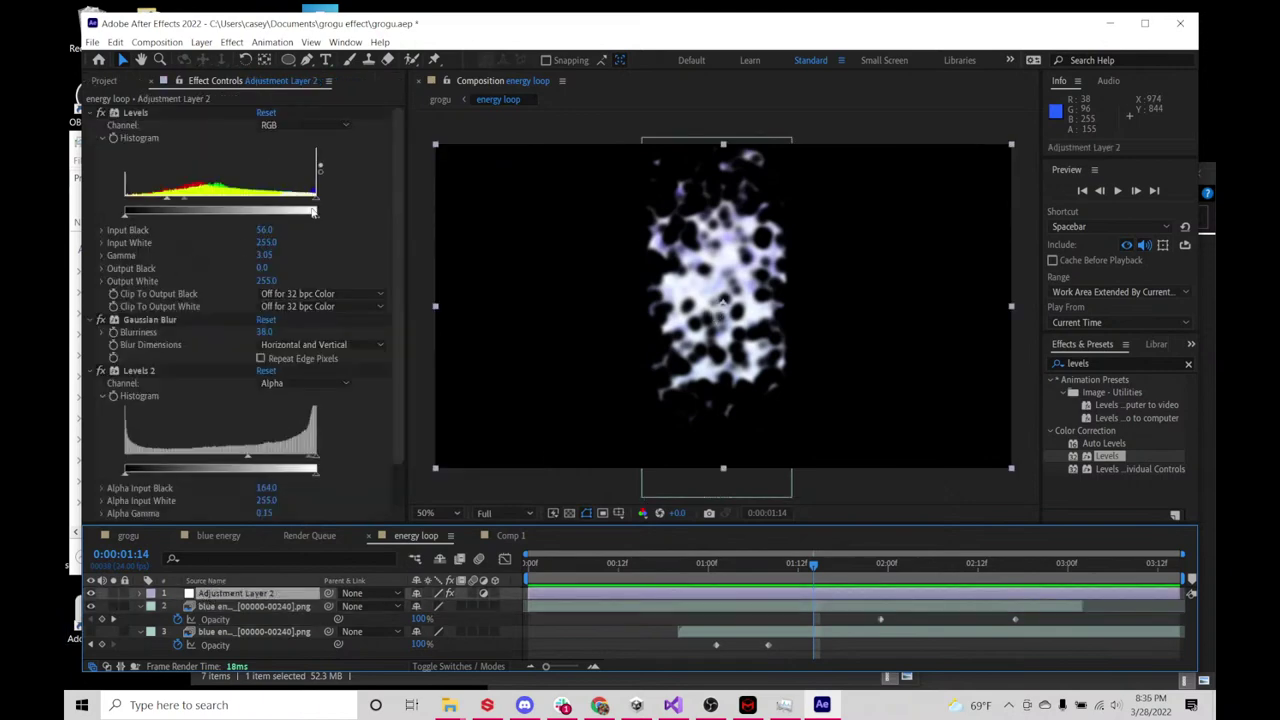
pyautogui.moveTo(183, 202)
pyautogui.mouseDown()
pyautogui.moveTo(240, 208)
pyautogui.moveTo(185, 203)
pyautogui.mouseUp()
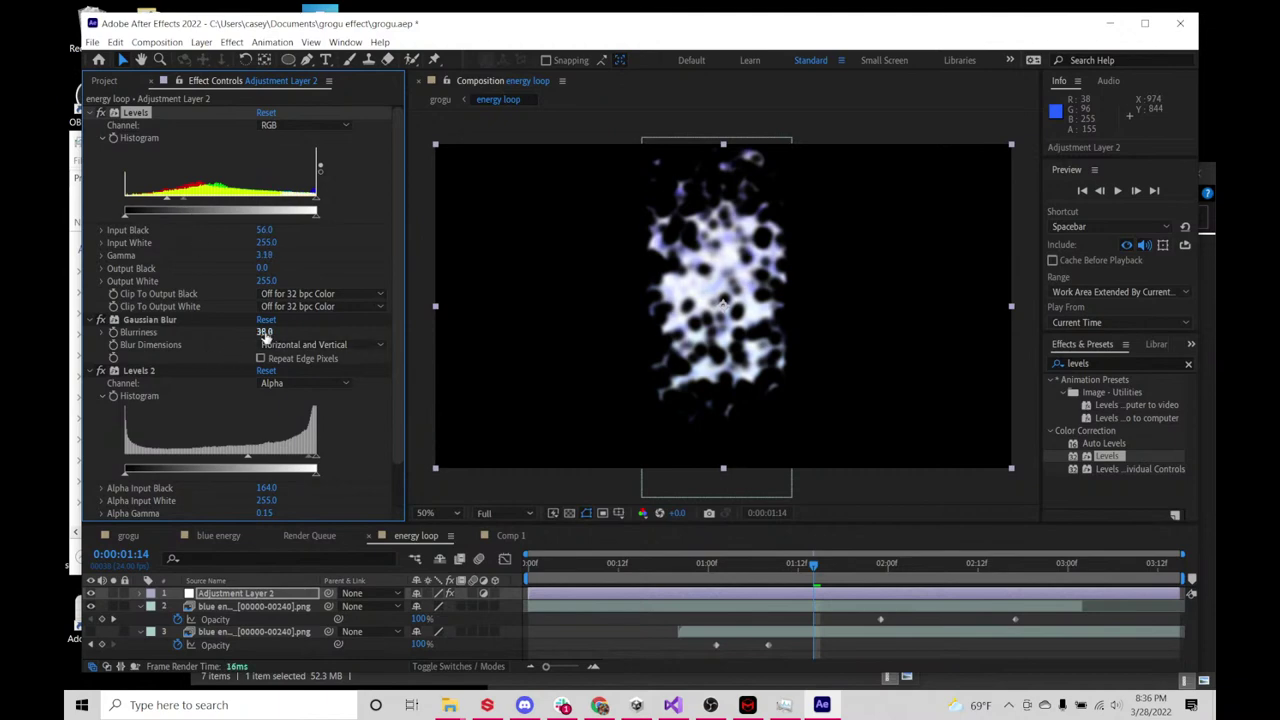
pyautogui.moveTo(263, 332); pyautogui.dragTo(229, 343)
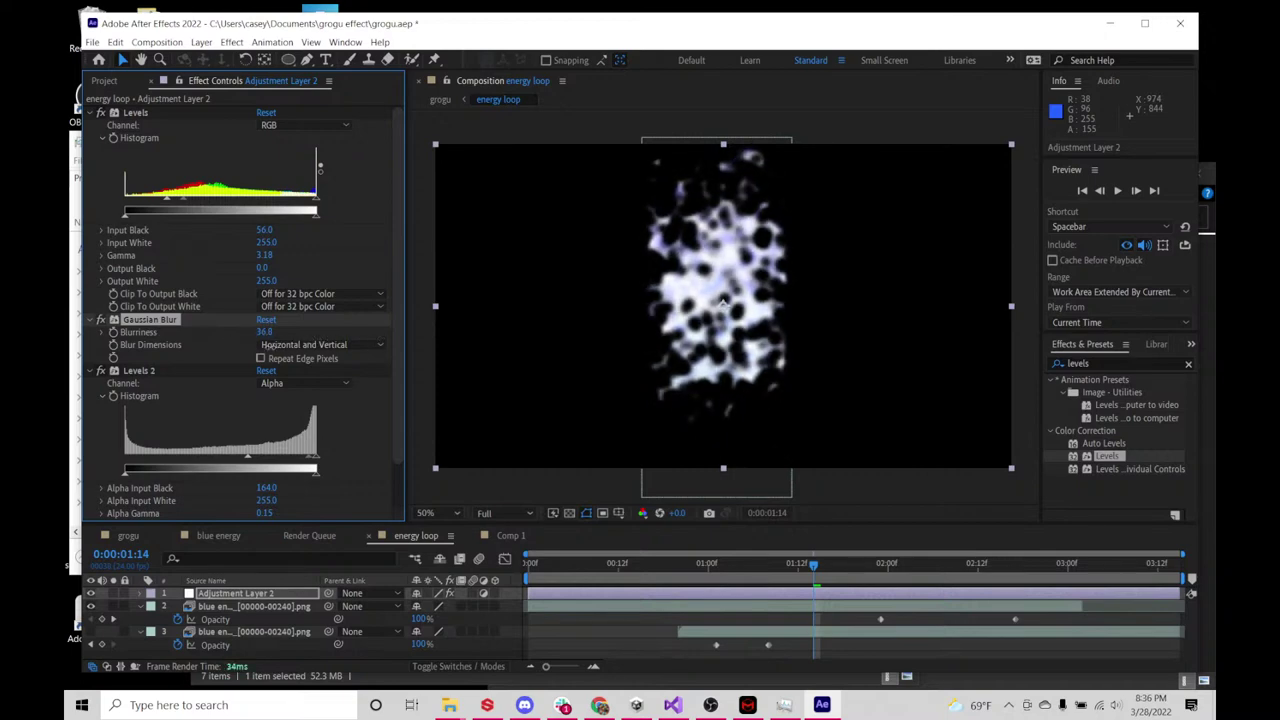
# - Check the adjusted effect across the timeline and shorten the work area to end at 0:00:02:01
pyautogui.moveTo(773, 570); pyautogui.dragTo(886, 567)
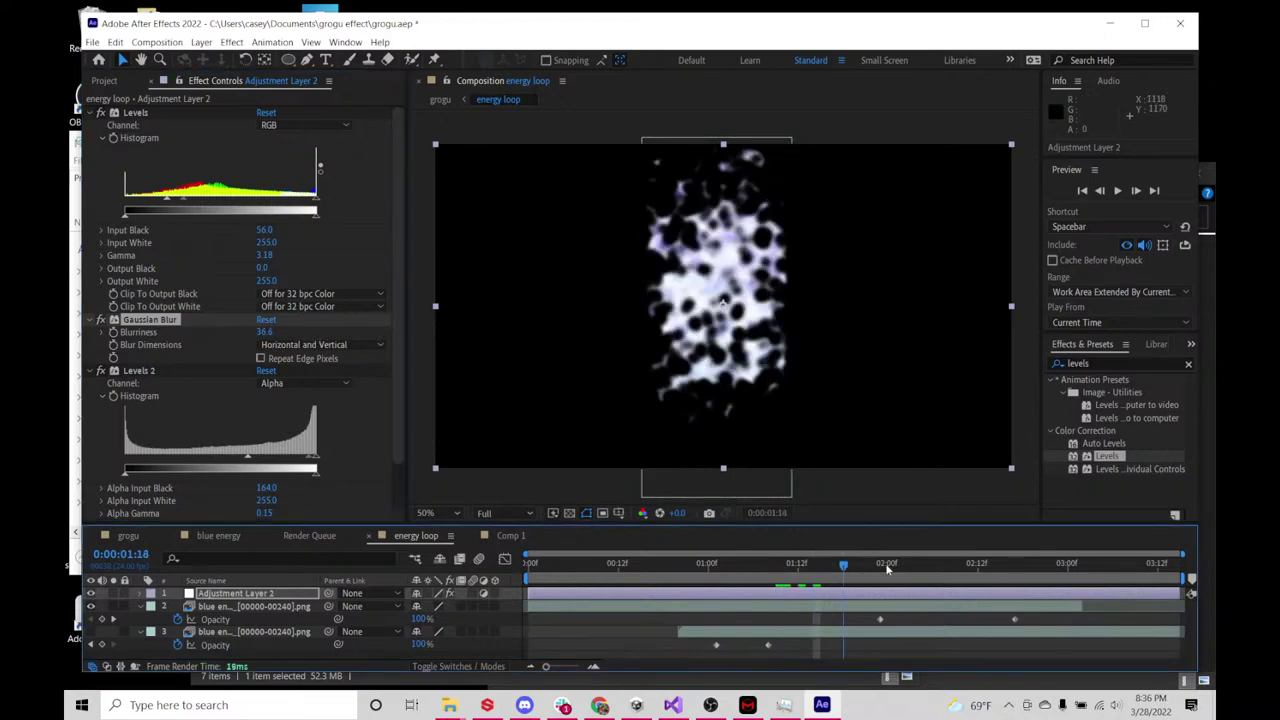
pyautogui.moveTo(730, 560); pyautogui.dragTo(614, 552)
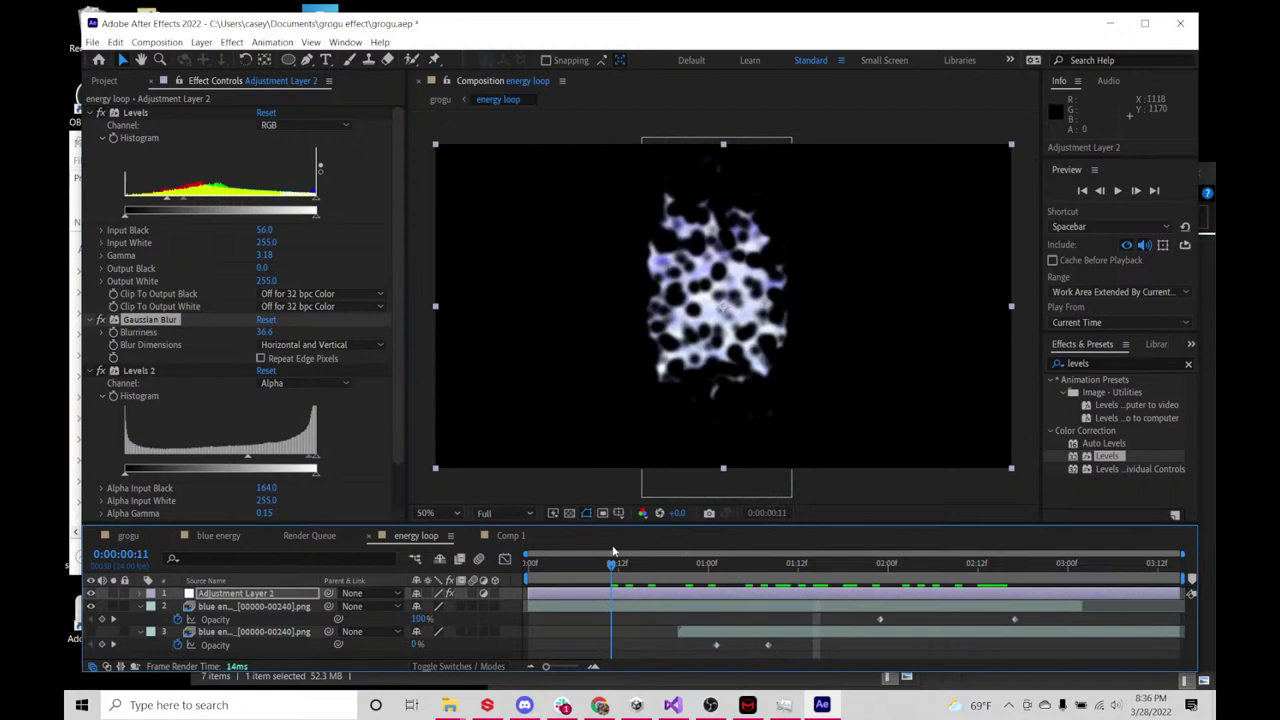
pyautogui.click(895, 558)
pyautogui.moveTo(750, 560); pyautogui.dragTo(614, 562)
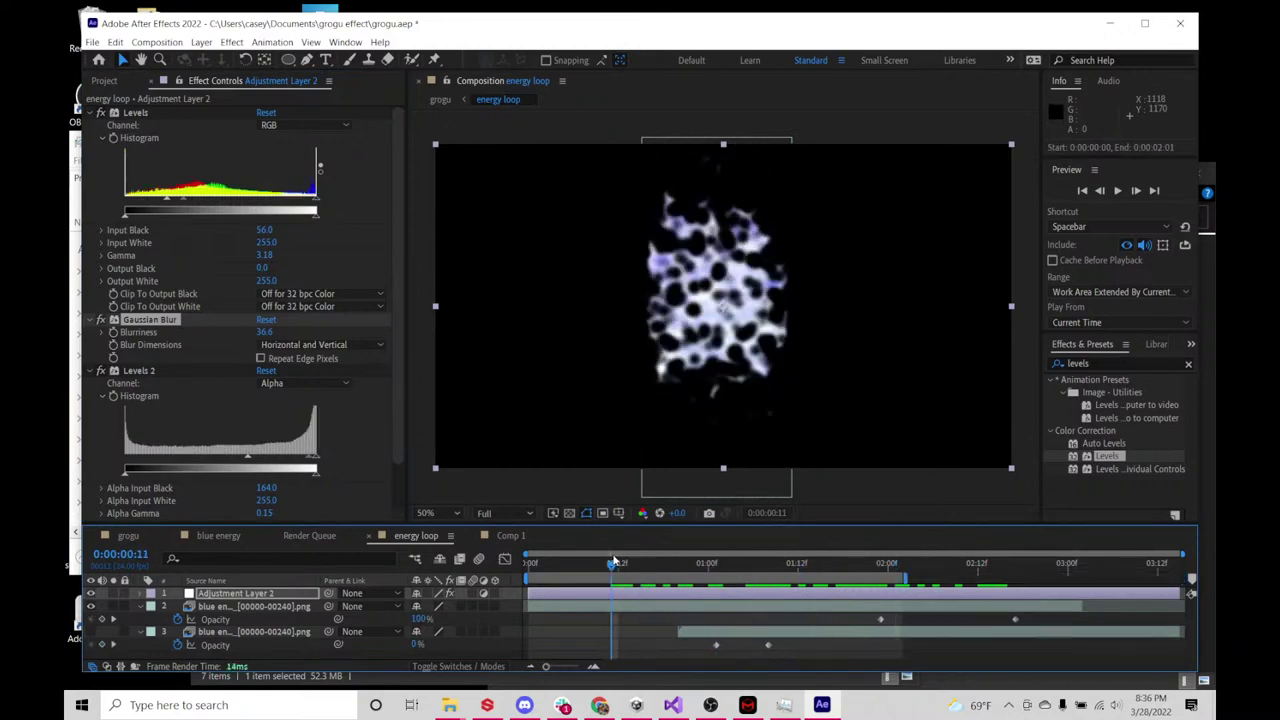
# - Switch to the browser to check the live stream and study the energy effect in the Grogu meditating video, pausing it before returning to After Effects
pyautogui.click(599, 705)
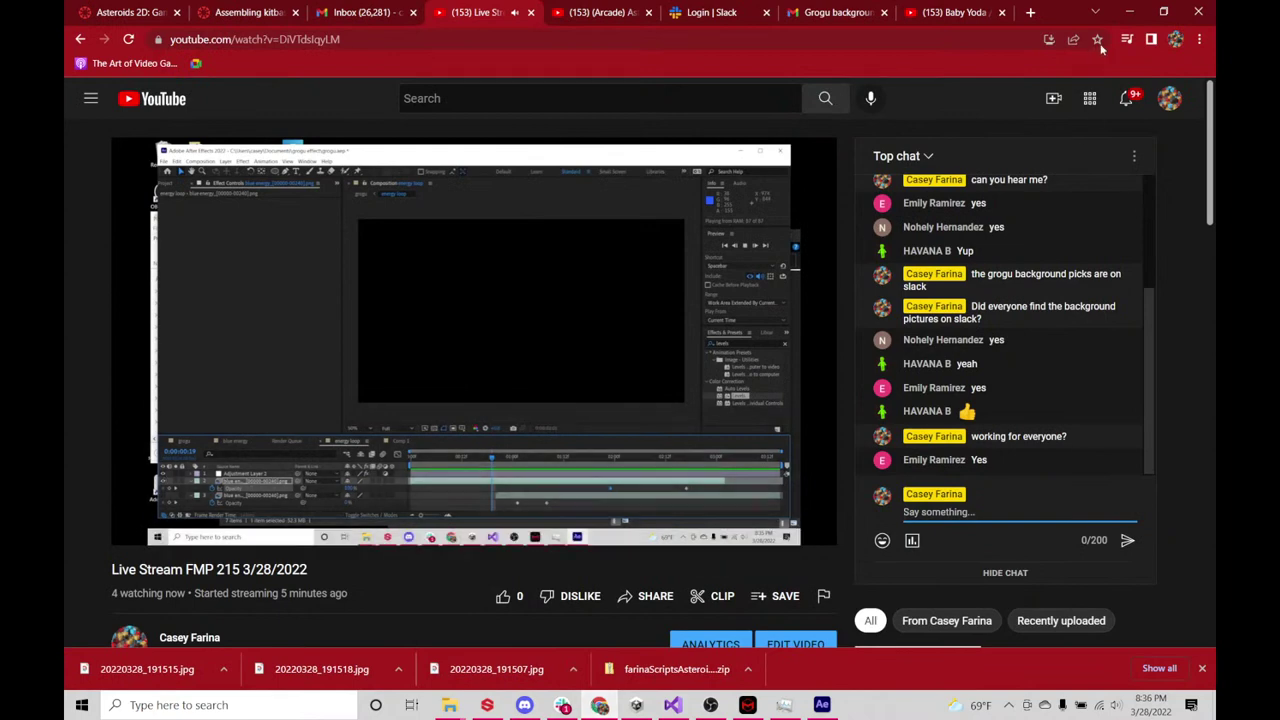
pyautogui.hotkey('alt', 'Tab')
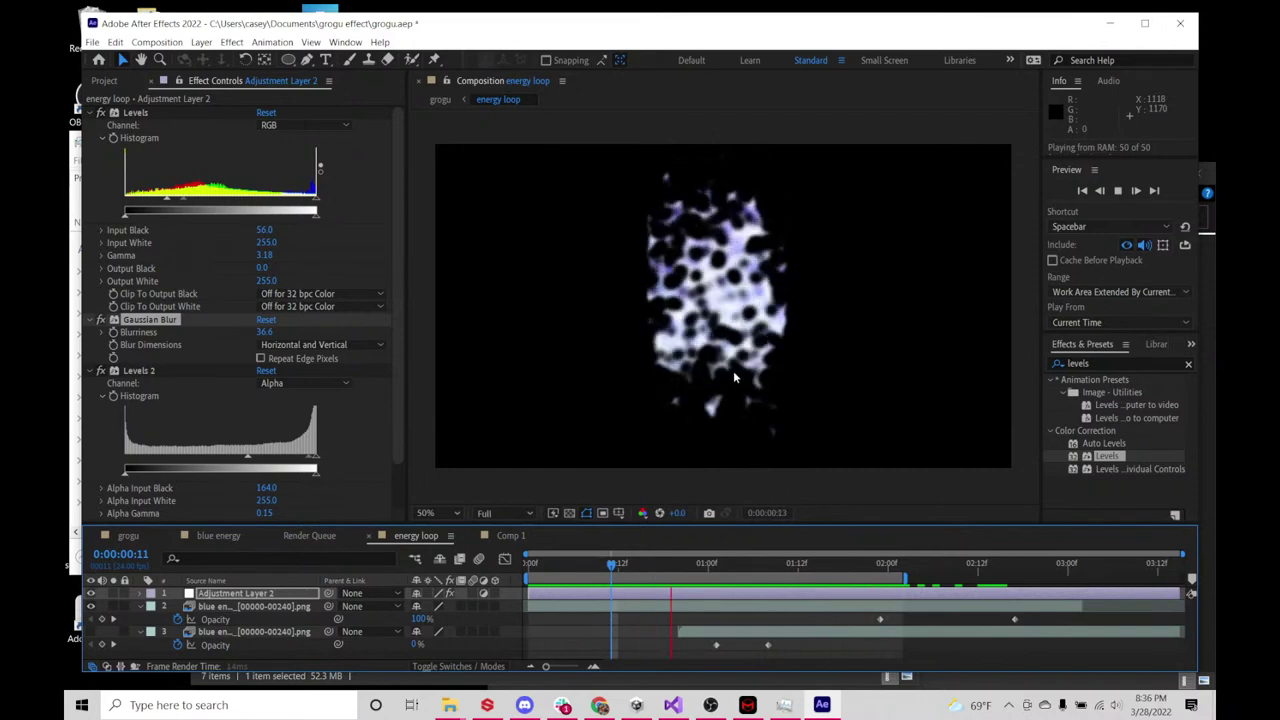
pyautogui.hotkey('alt', 'Tab')
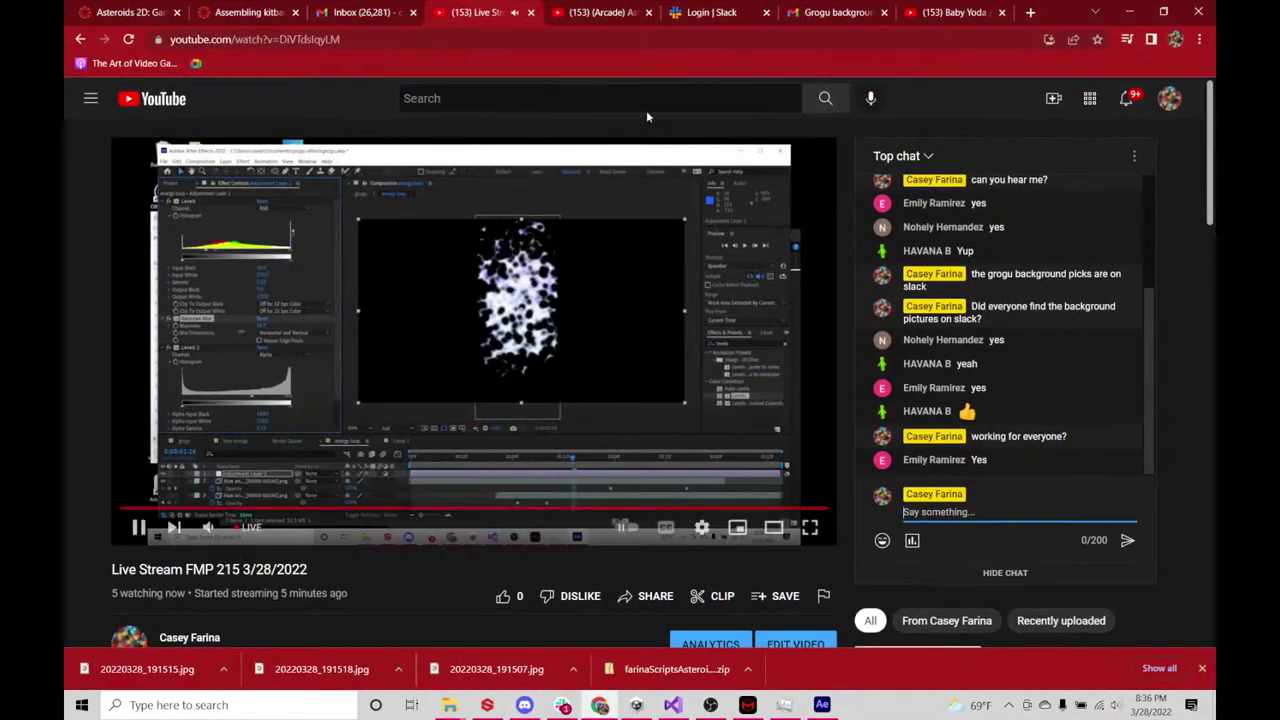
pyautogui.click(955, 13)
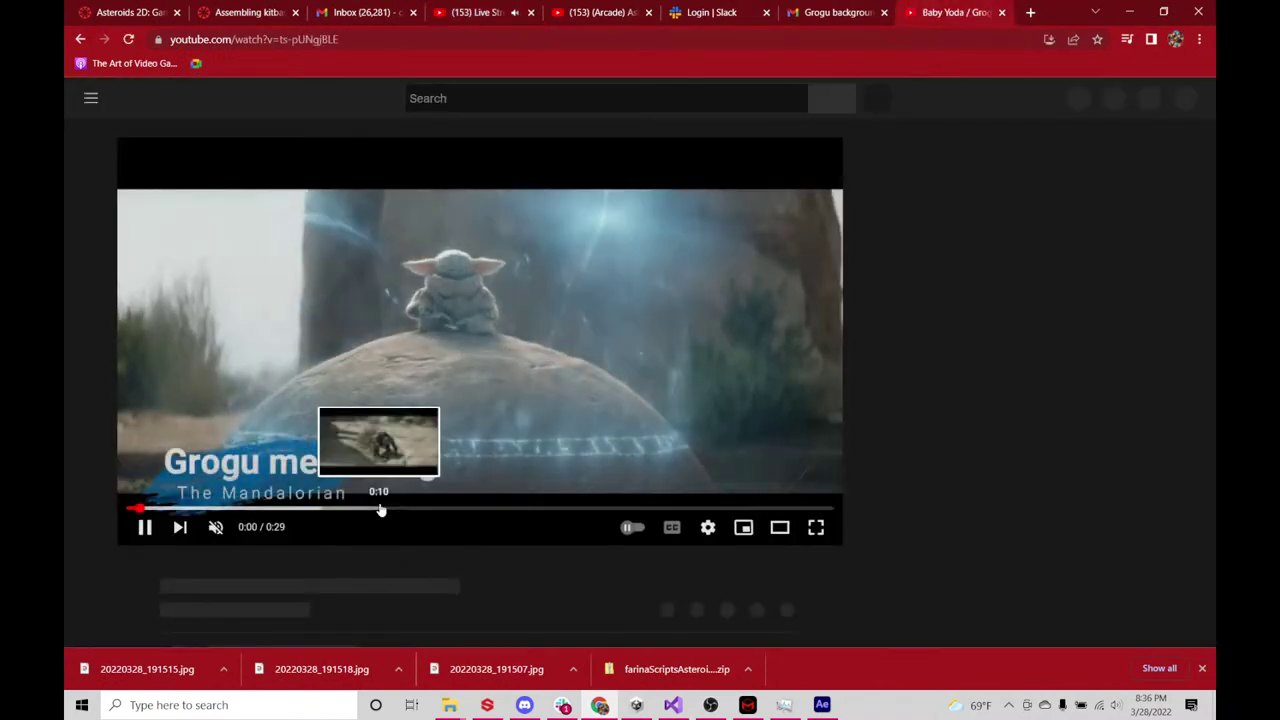
pyautogui.moveTo(381, 510); pyautogui.dragTo(508, 510)
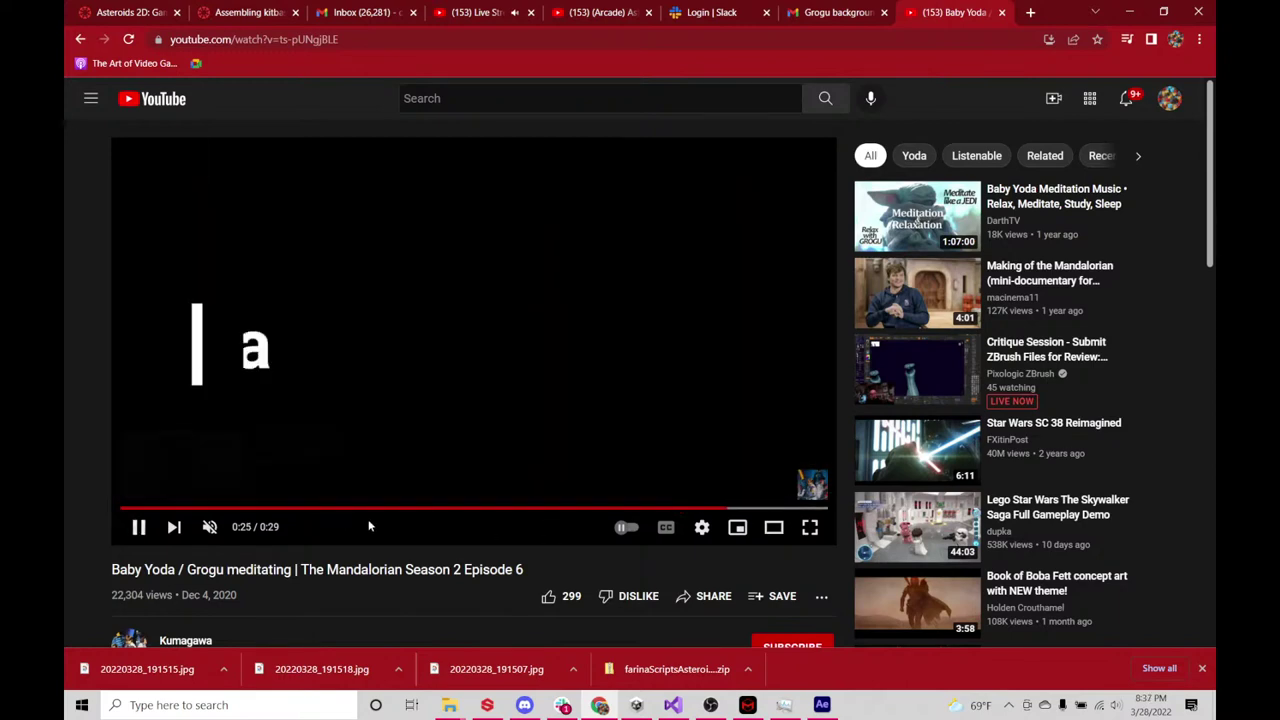
pyautogui.click(365, 508)
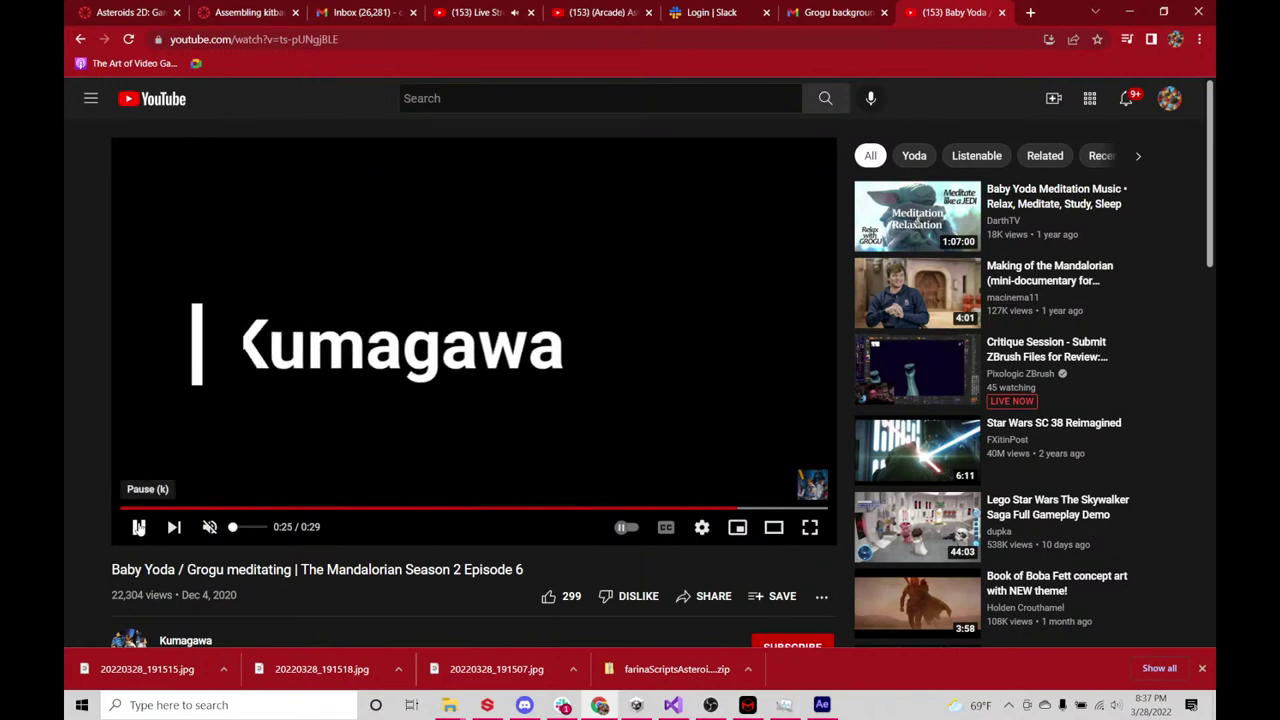
pyautogui.click(139, 527)
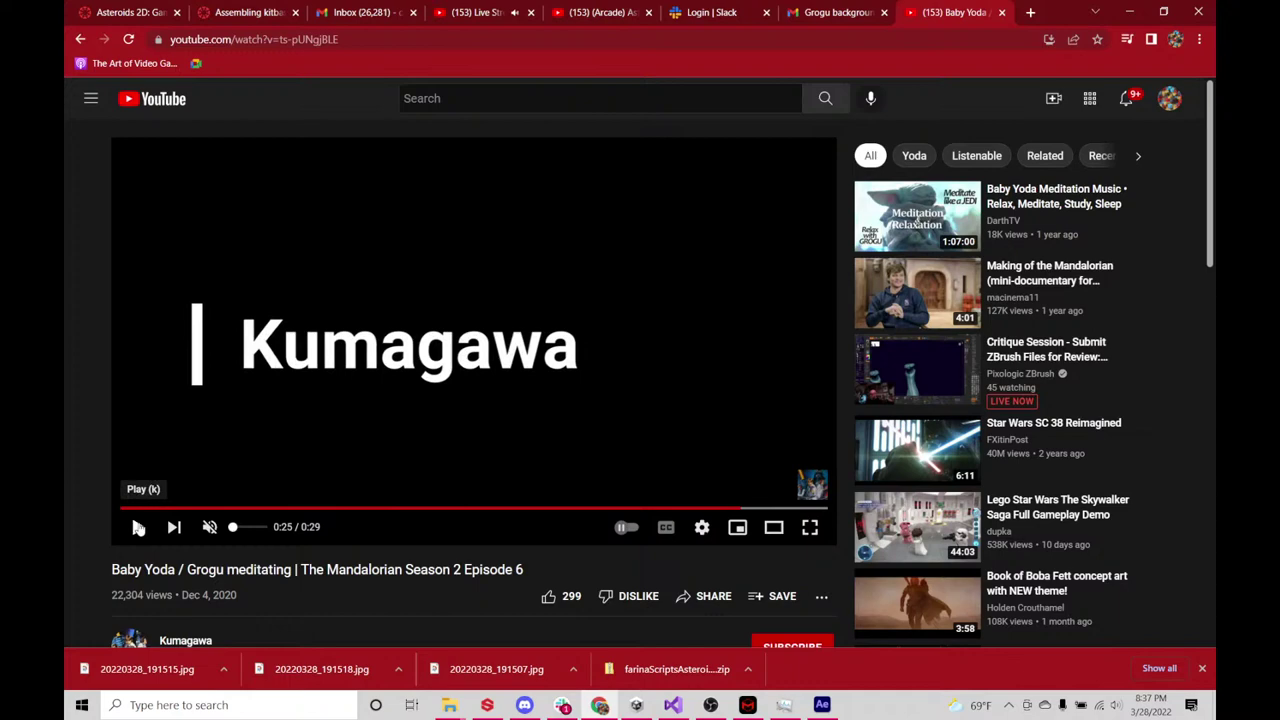
pyautogui.click(1134, 13)
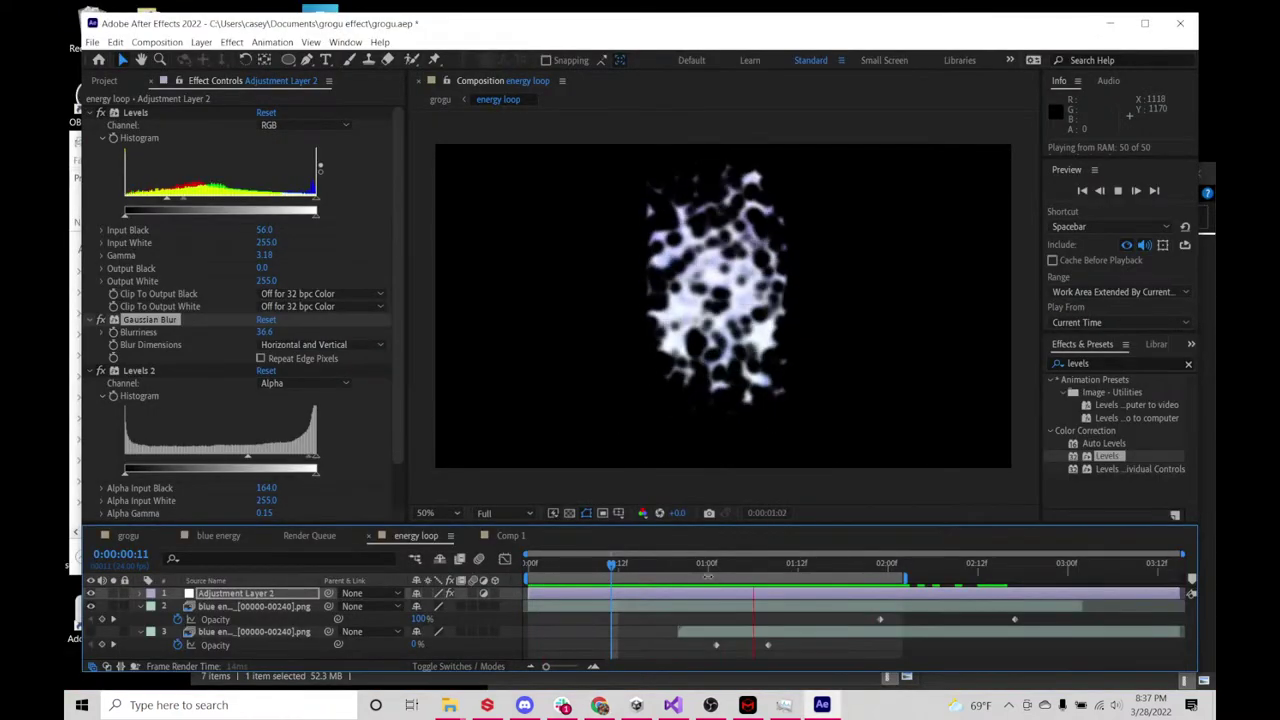
# - Collapse the opacity properties of both blue energy layers and add a new adjustment layer on top of the energy loop composition
pyautogui.moveTo(703, 566); pyautogui.dragTo(745, 564)
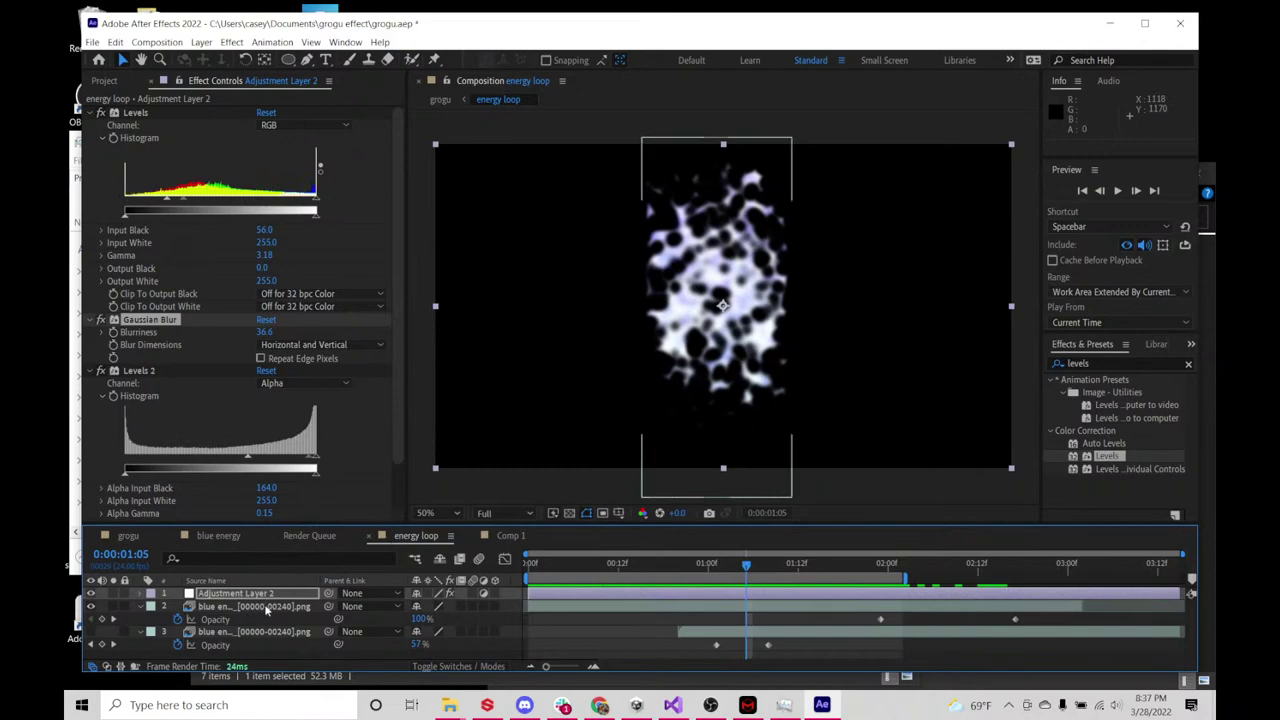
pyautogui.click(266, 606)
pyautogui.click(266, 594)
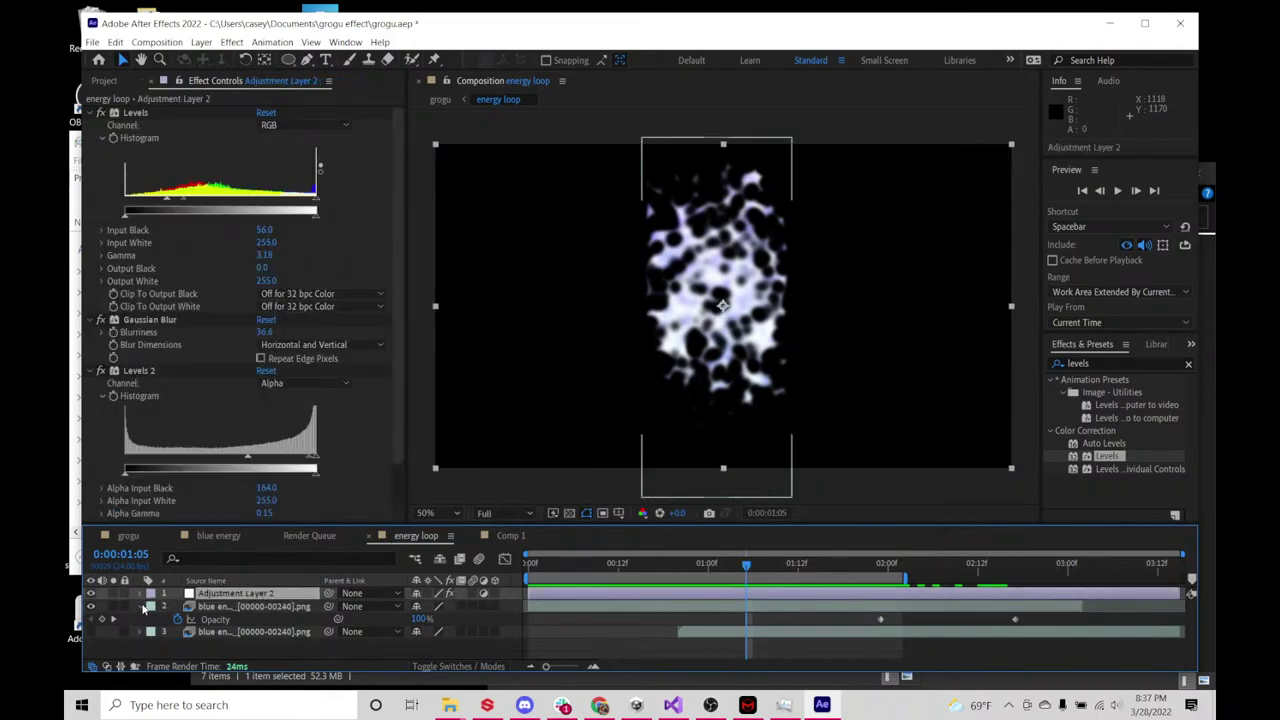
pyautogui.click(141, 606)
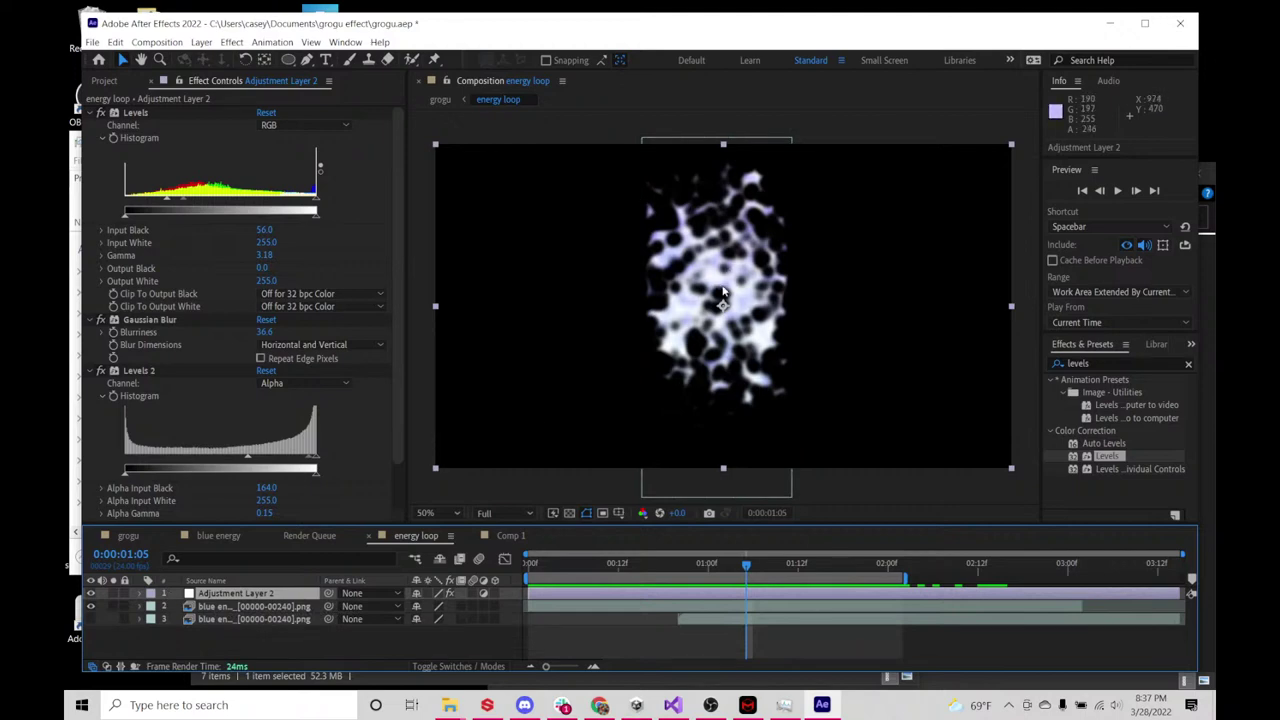
pyautogui.rightClick(173, 646)
pyautogui.moveTo(329, 499)
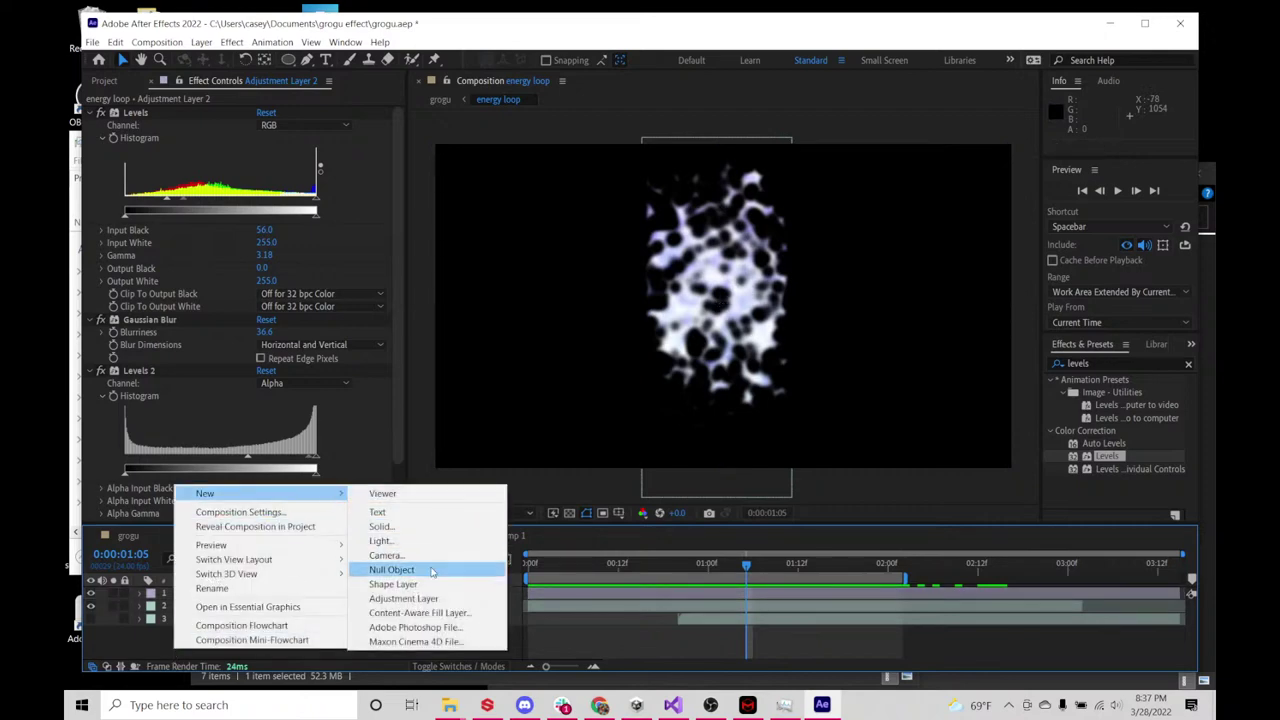
pyautogui.click(425, 598)
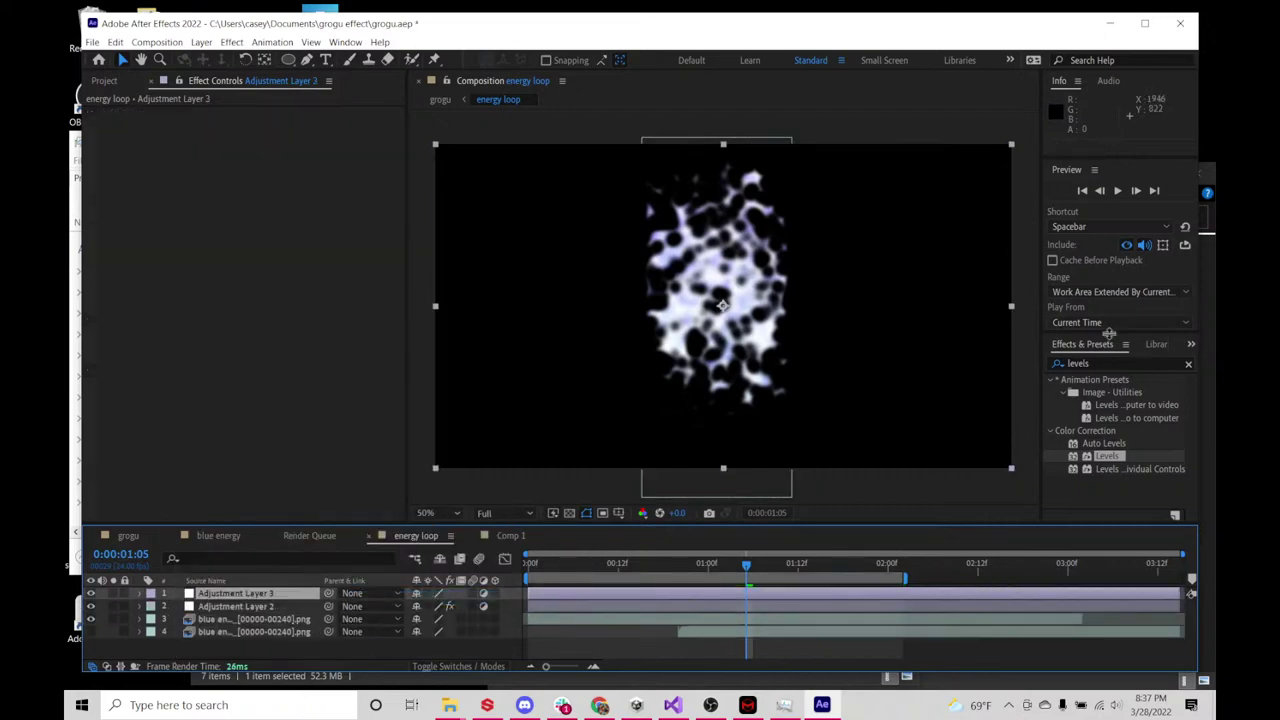
# - Search the effects for "edge" and apply Find Edges to Adjustment Layer 3 in the energy loop composition
pyautogui.click(1106, 363)
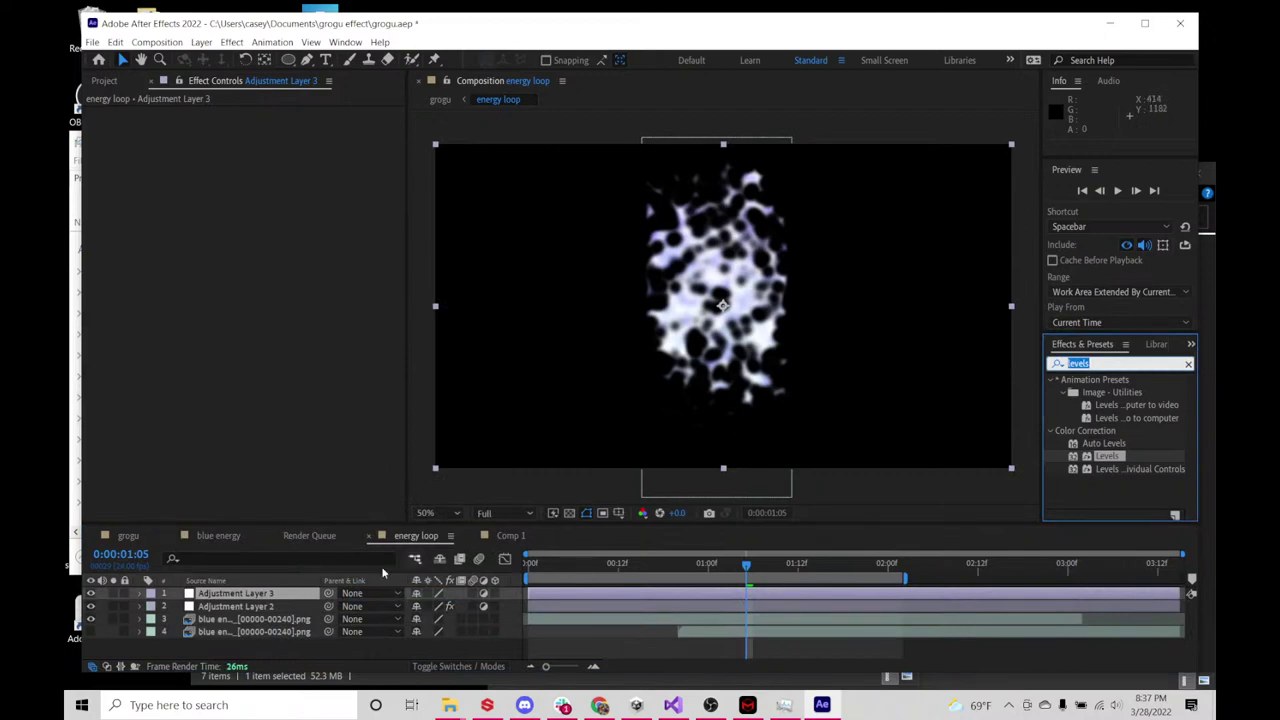
pyautogui.click(331, 650)
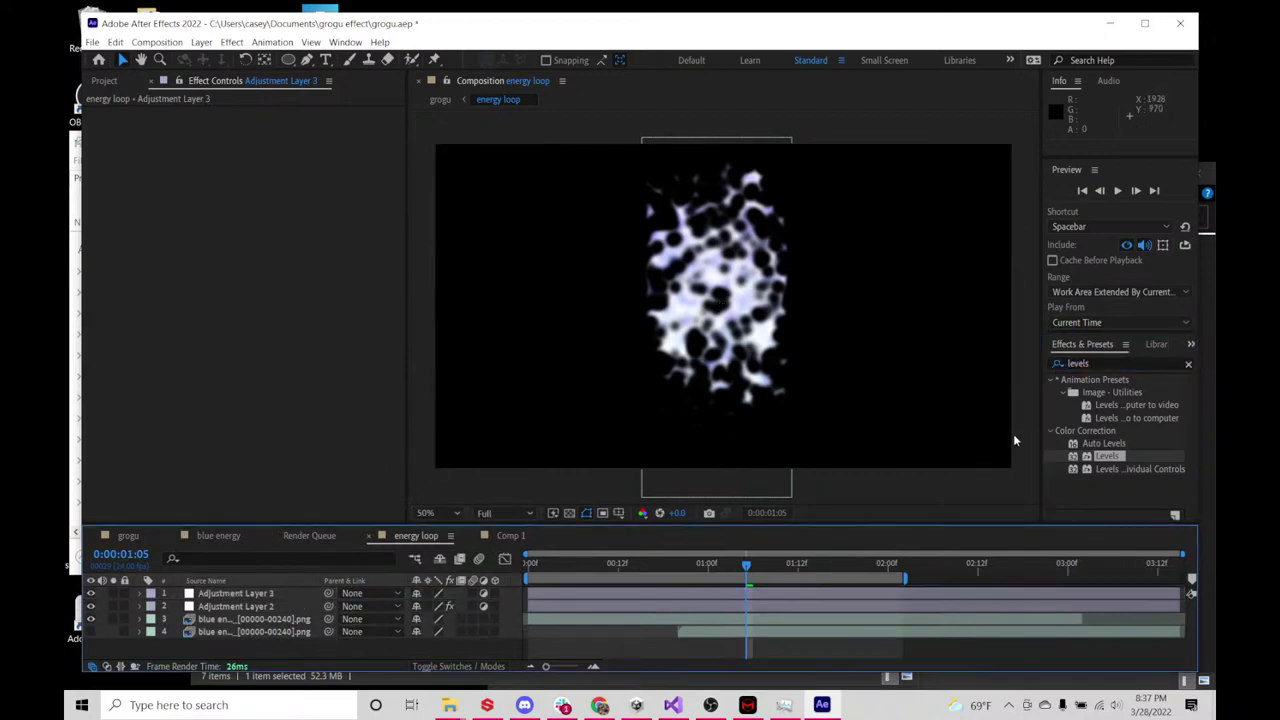
pyautogui.click(1110, 365)
pyautogui.write('edge')
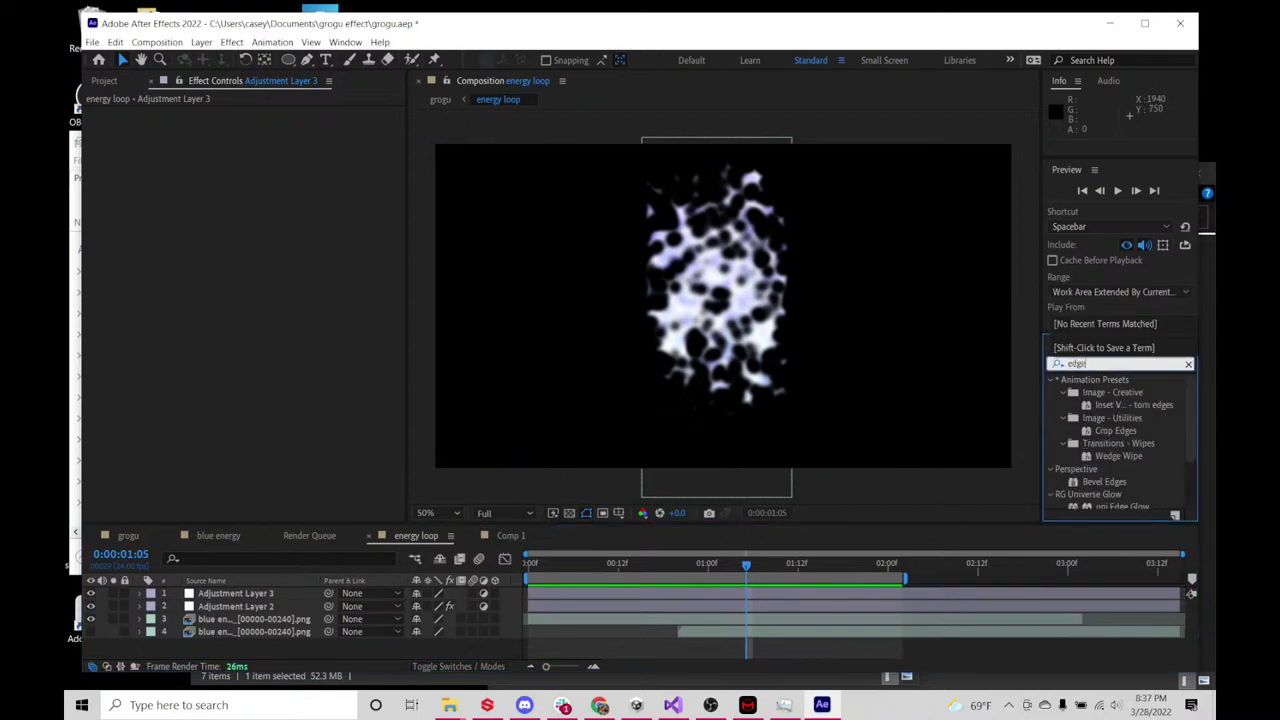
pyautogui.scroll(-1, 1150, 465)
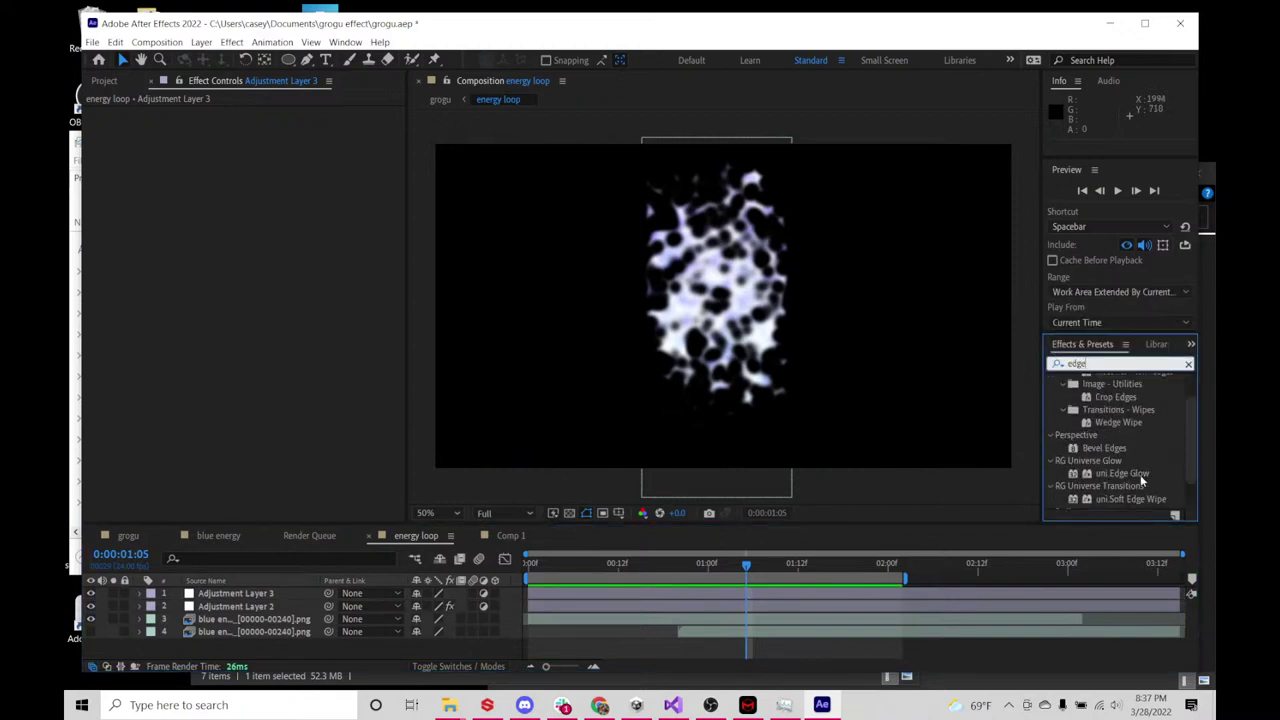
pyautogui.scroll(1, 1140, 446)
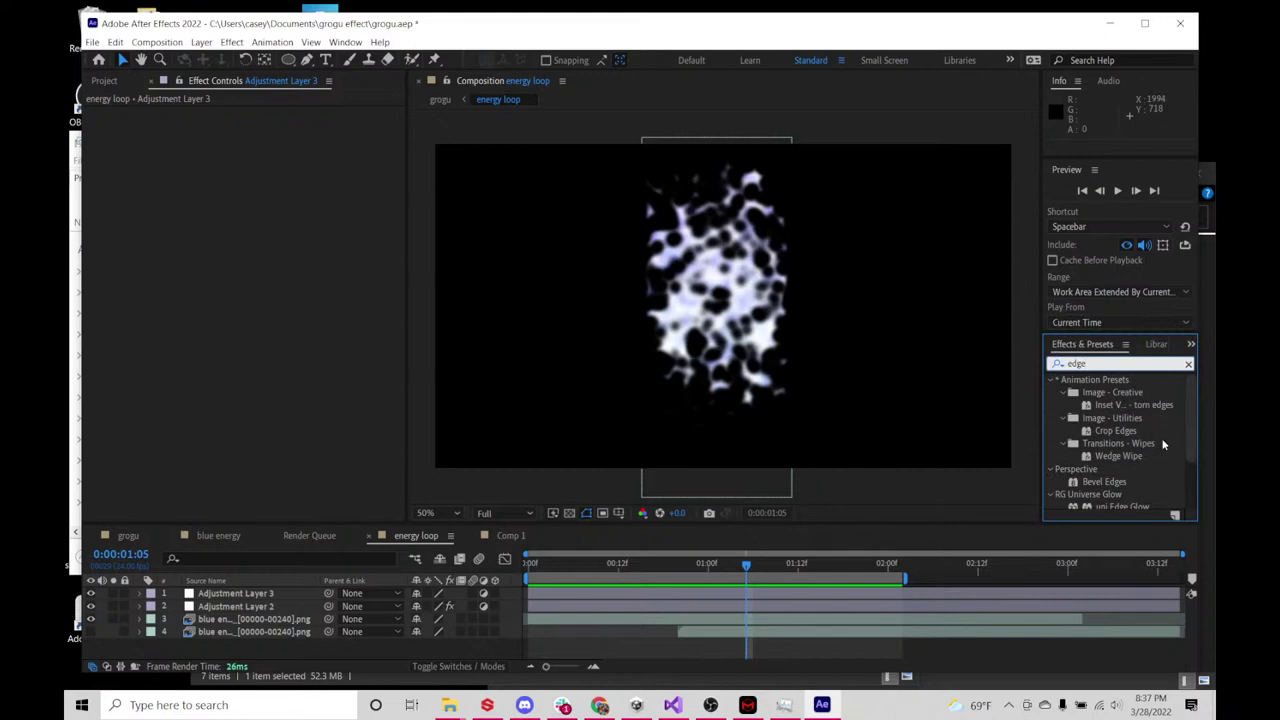
pyautogui.scroll(-3, 1146, 475)
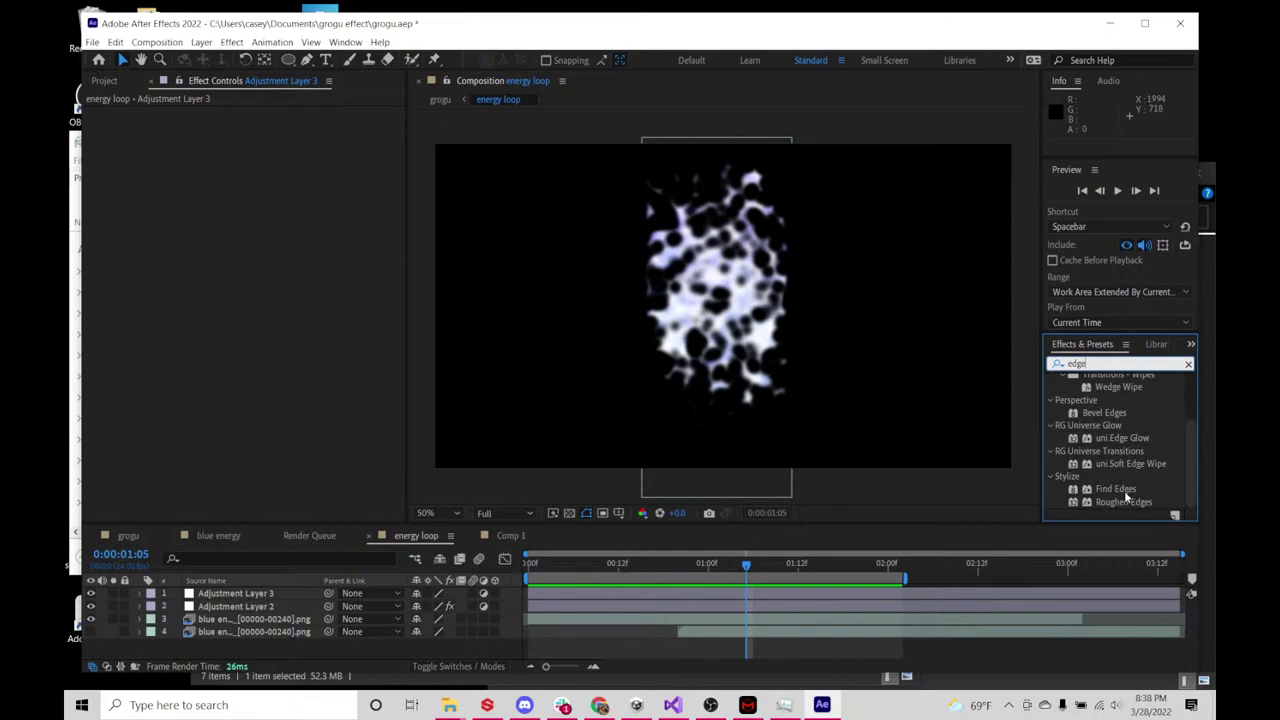
pyautogui.click(1124, 490)
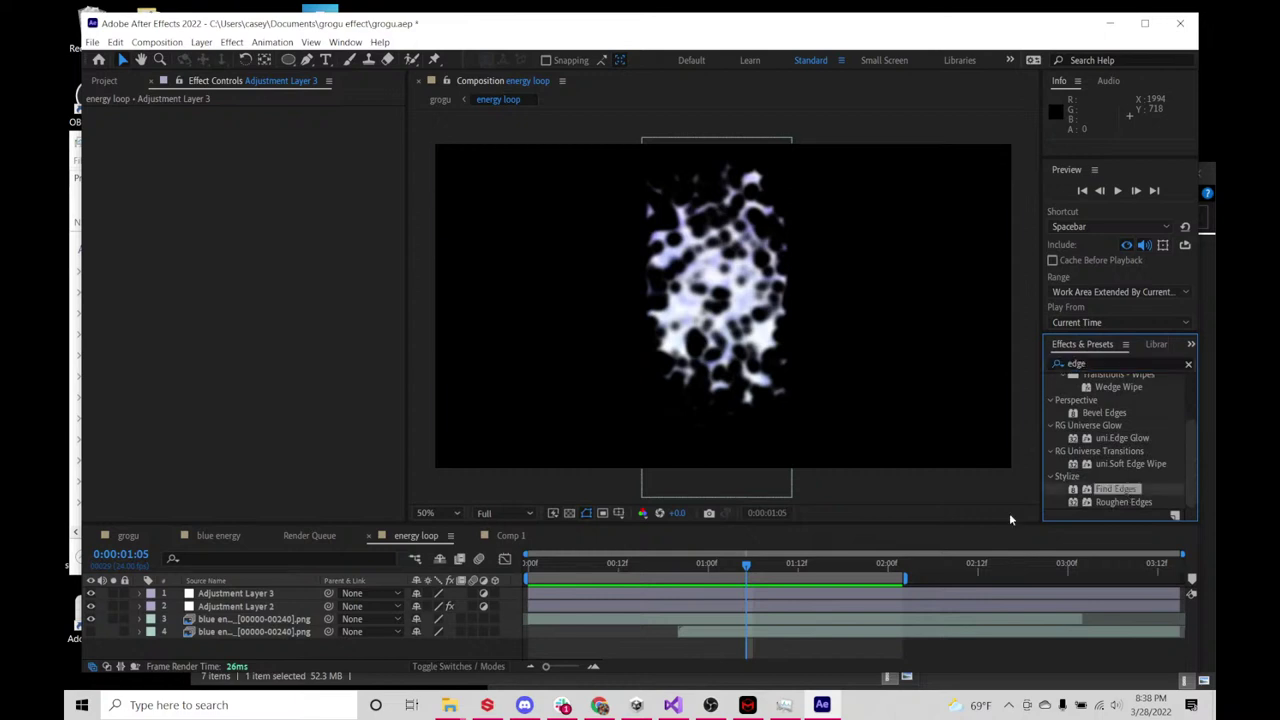
pyautogui.click(300, 594)
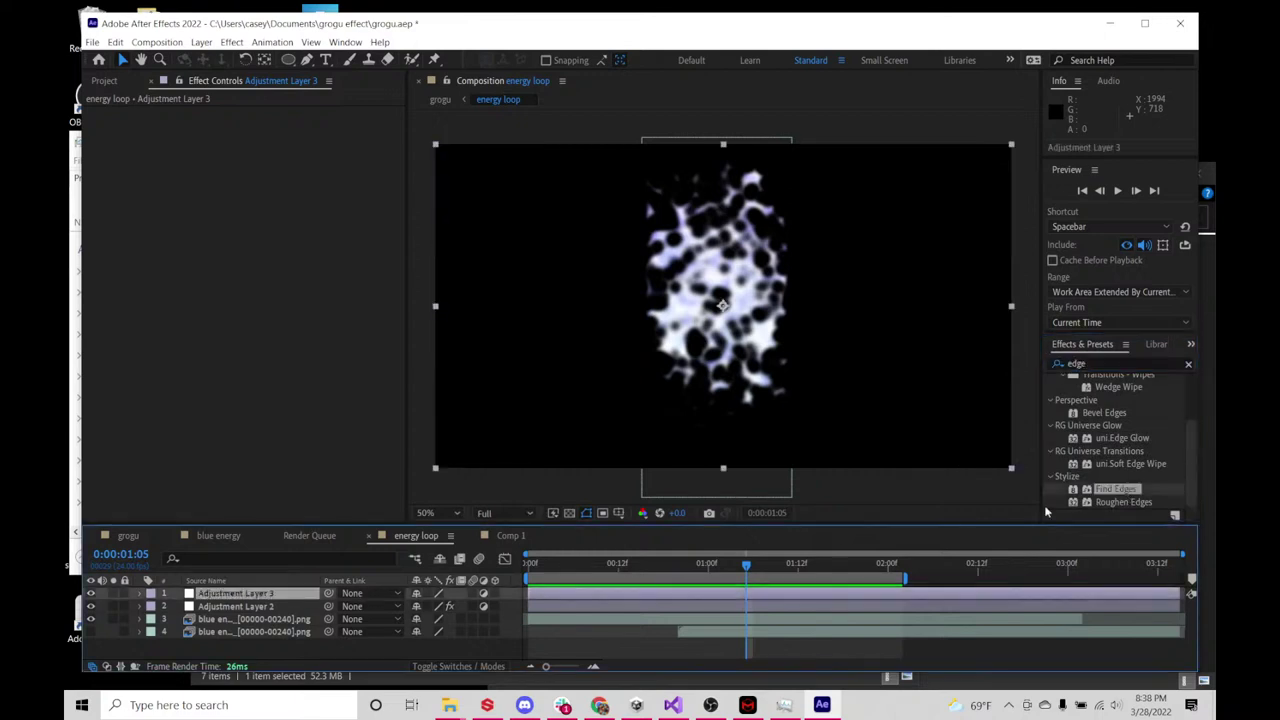
pyautogui.doubleClick(1120, 492)
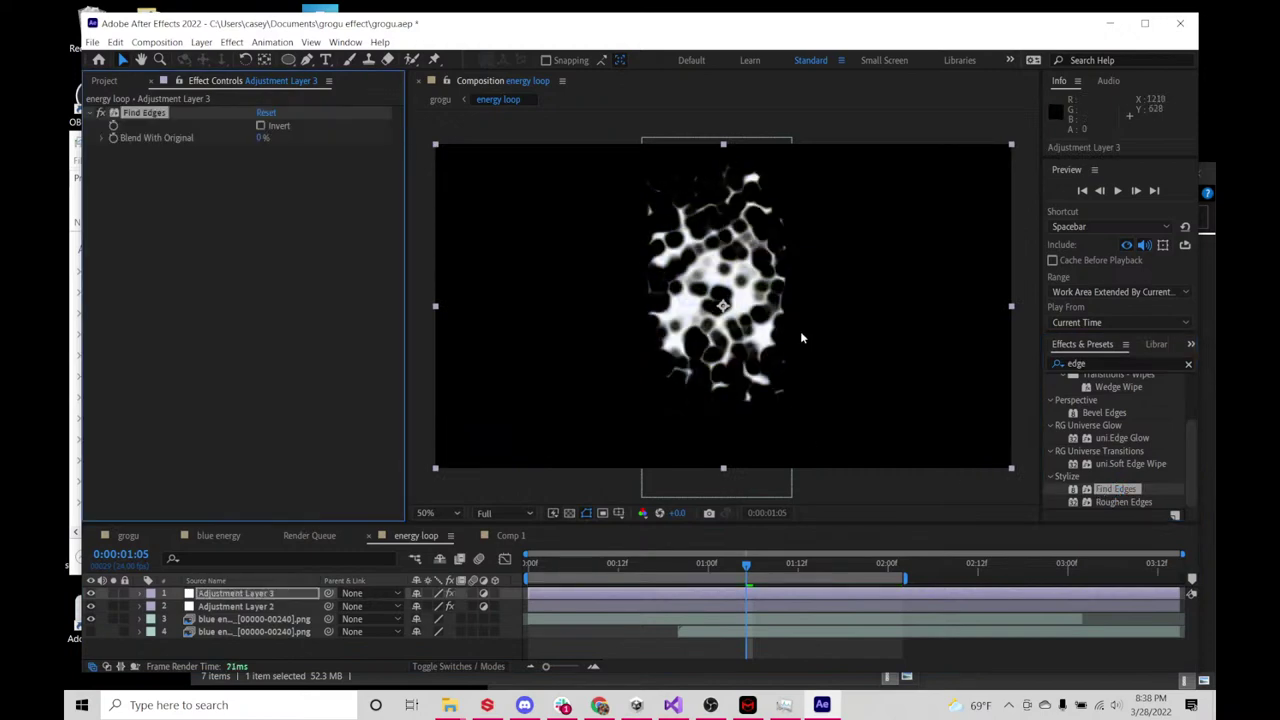
# - Compare the column with the Find Edges effect off and on, and save the grogu.aep project
pyautogui.hotkey('ctrl', 'q')
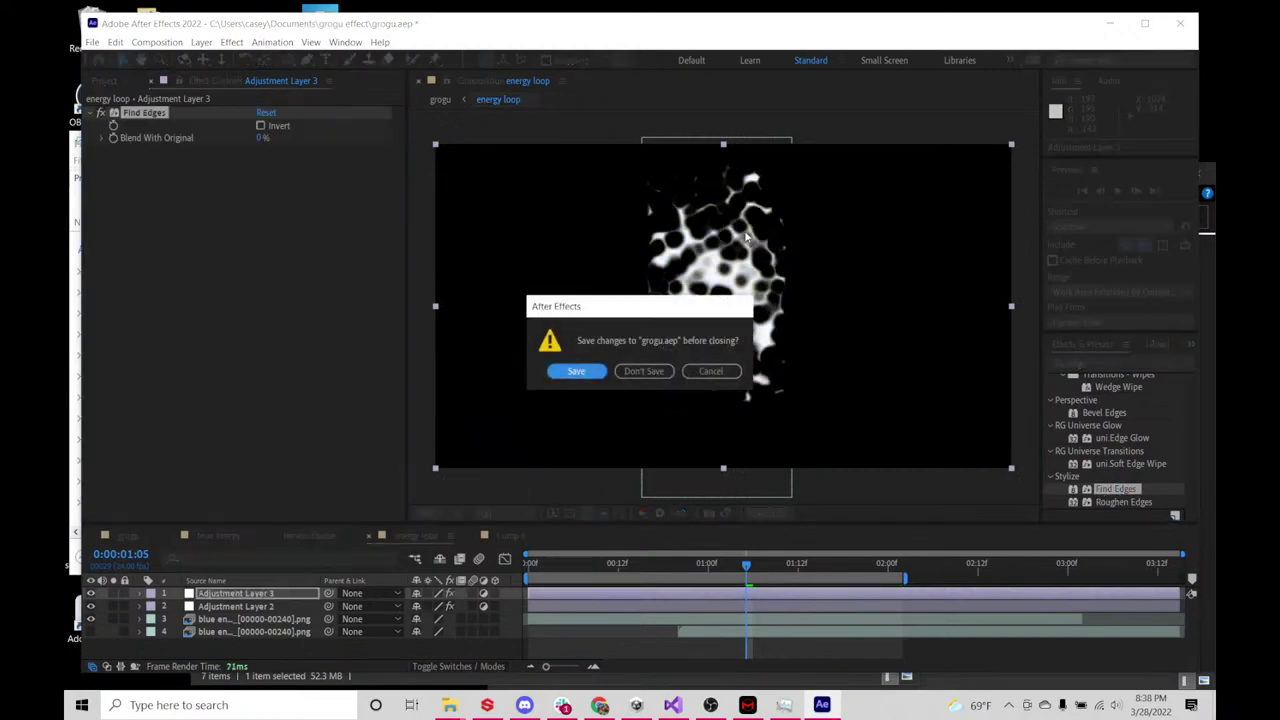
pyautogui.click(718, 372)
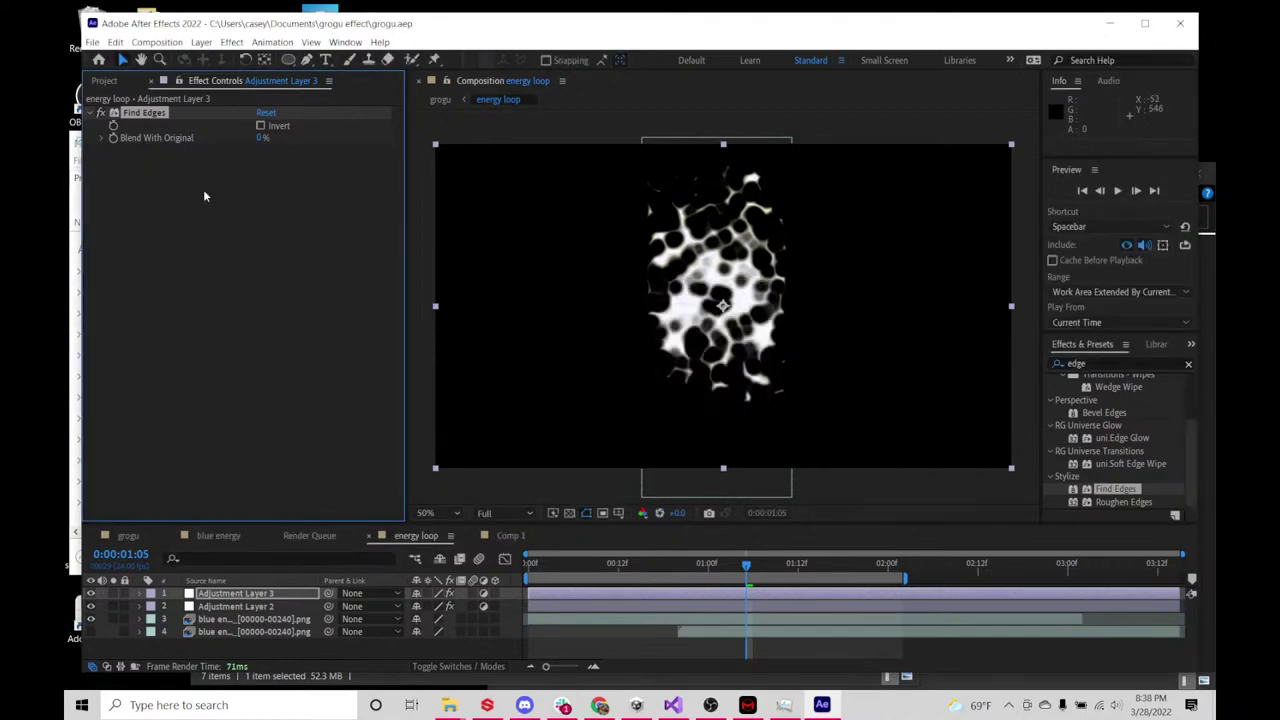
pyautogui.click(100, 113)
pyautogui.click(100, 113)
pyautogui.click(100, 113)
pyautogui.click(100, 113)
pyautogui.hotkey('ctrl', 'q')
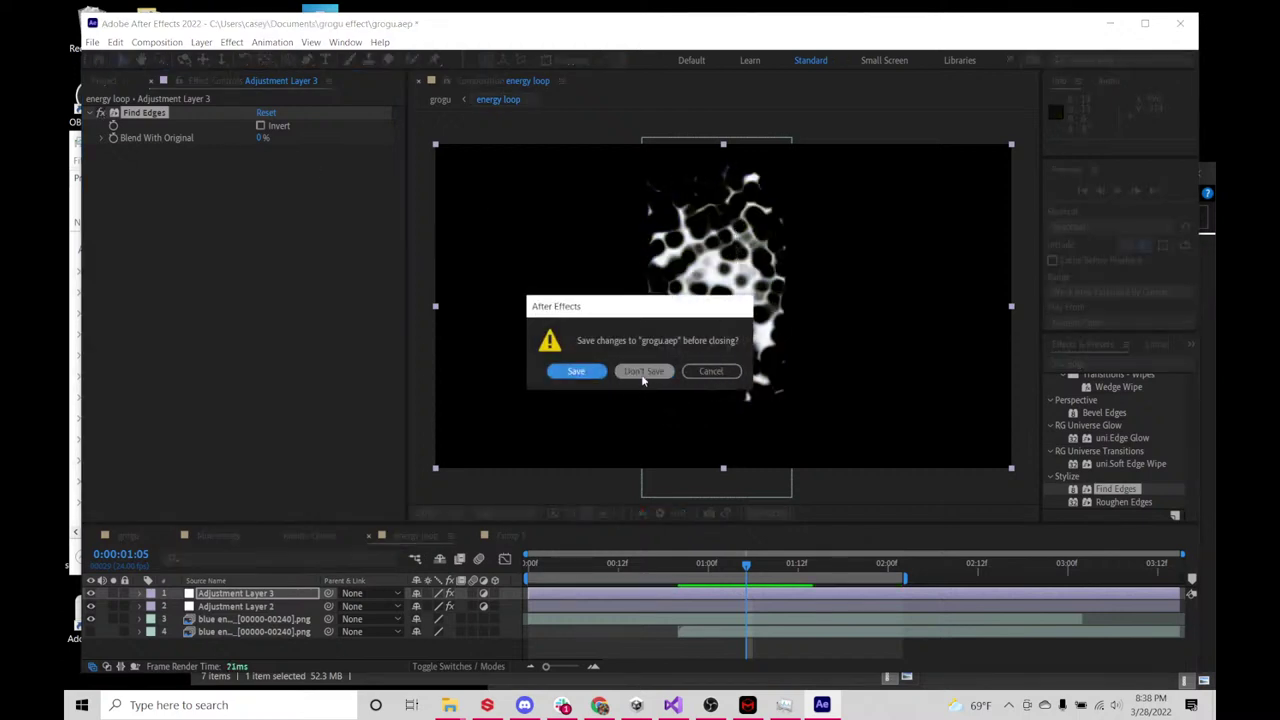
pyautogui.click(577, 372)
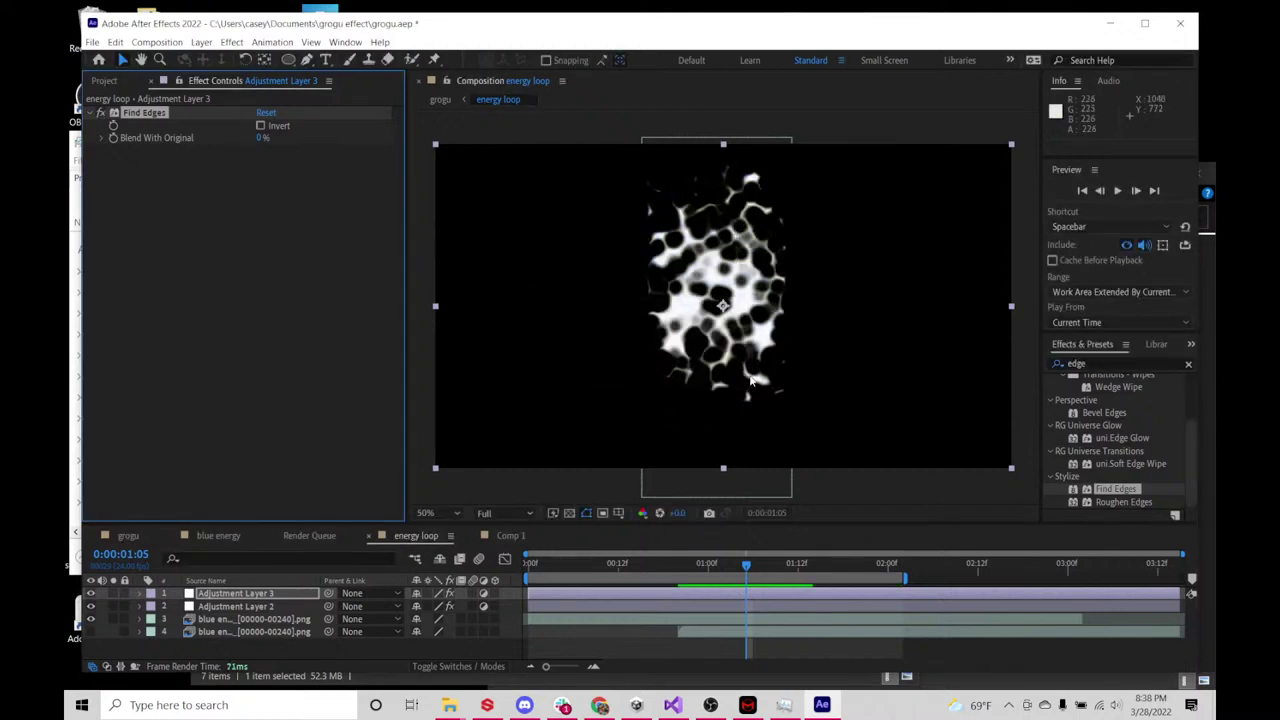
# - Play back the energy loop to judge the motion with Find Edges applied
pyautogui.click(677, 569)
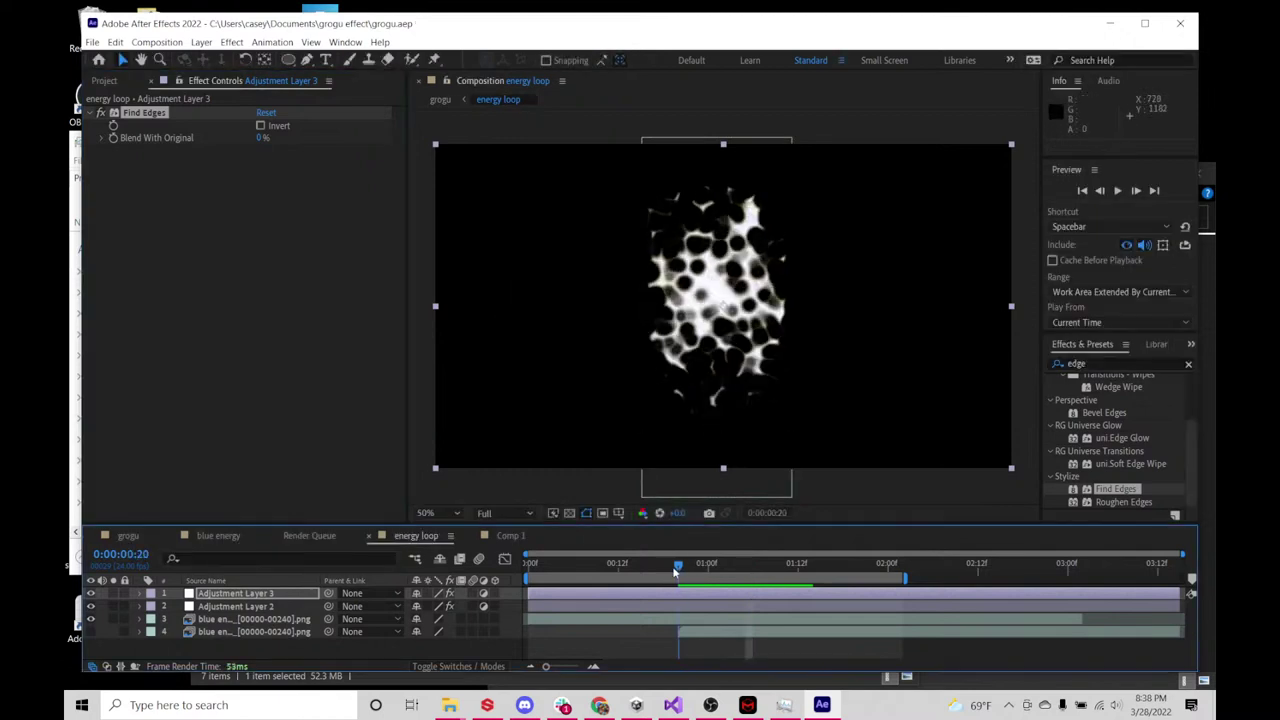
pyautogui.press('space')
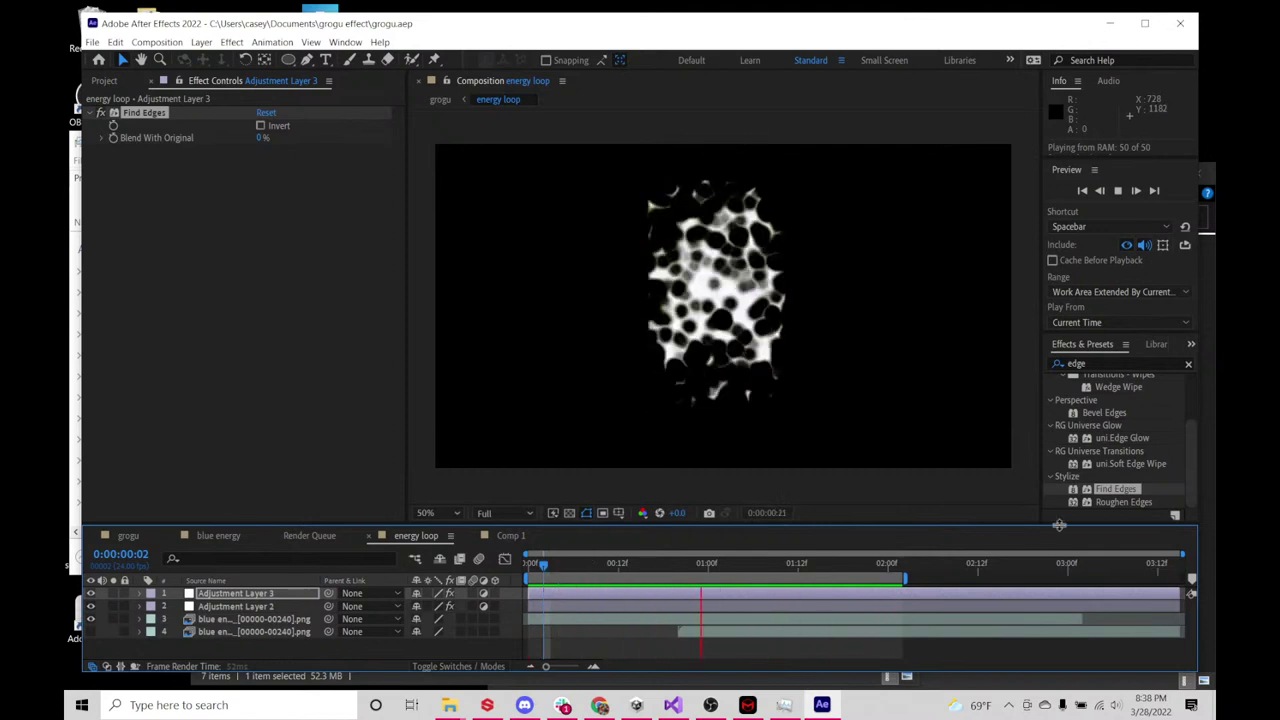
pyautogui.press('space')
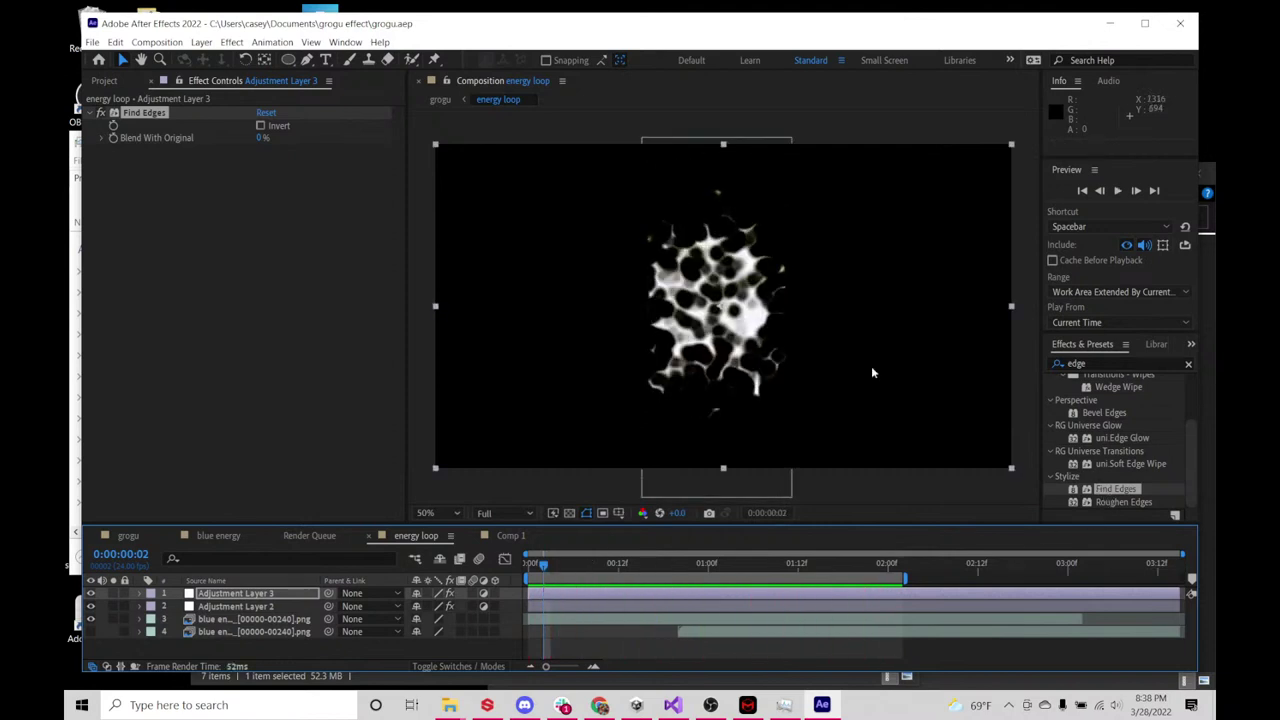
# - Try a second Find Edges effect on Adjustment Layer 3, check it along the timeline, and delete it
pyautogui.moveTo(260, 143)
pyautogui.mouseDown()
pyautogui.moveTo(383, 140)
pyautogui.moveTo(271, 151)
pyautogui.mouseUp()
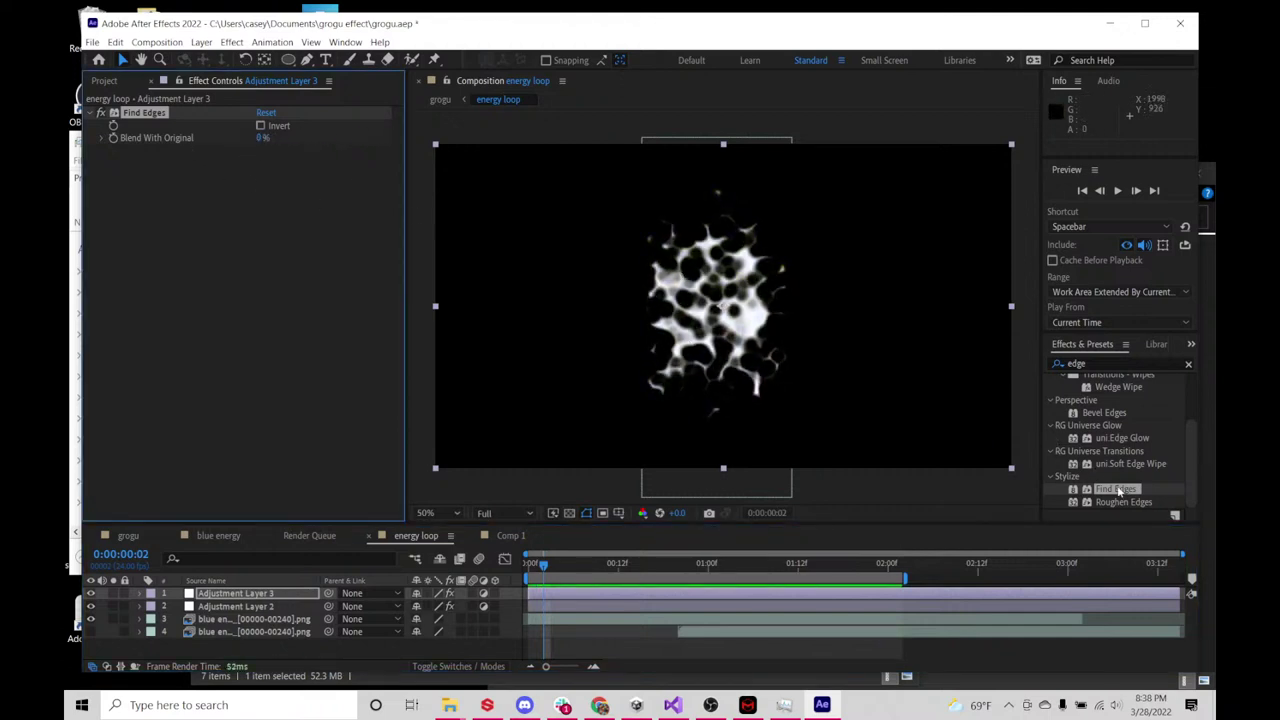
pyautogui.doubleClick(1118, 489)
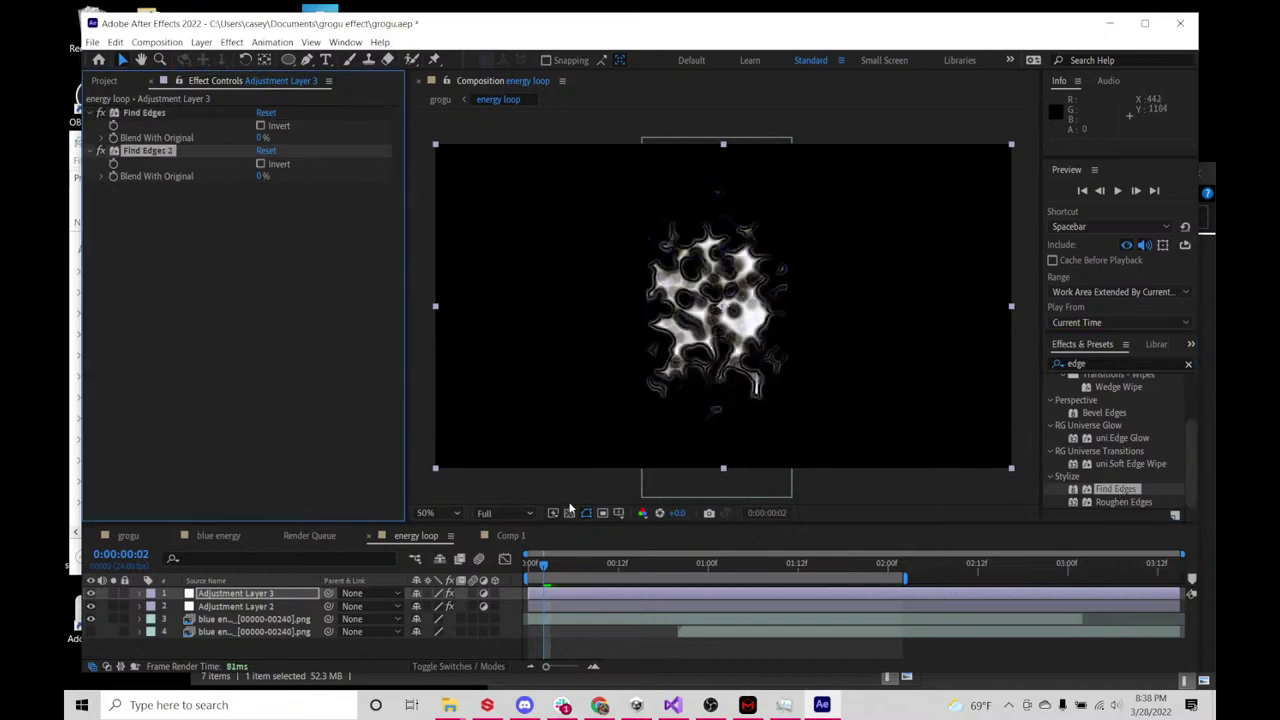
pyautogui.click(545, 563)
pyautogui.moveTo(614, 566); pyautogui.dragTo(792, 568)
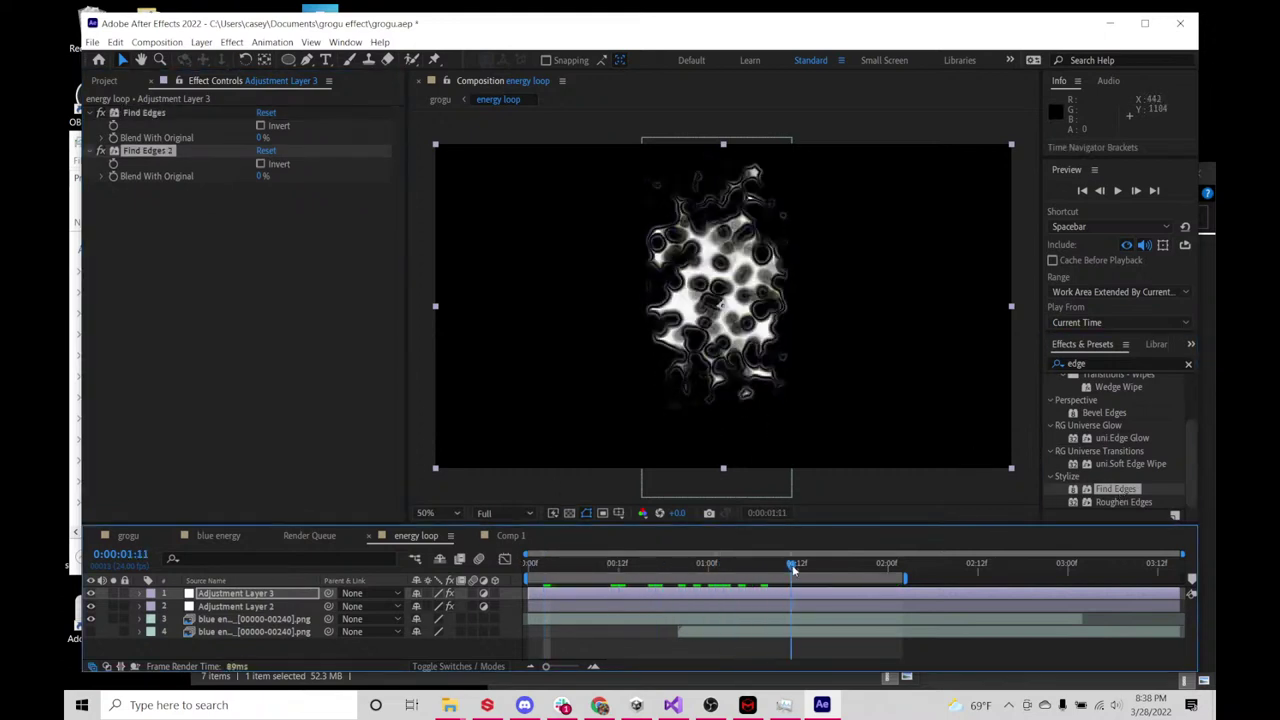
pyautogui.click(176, 152)
pyautogui.press('Delete')
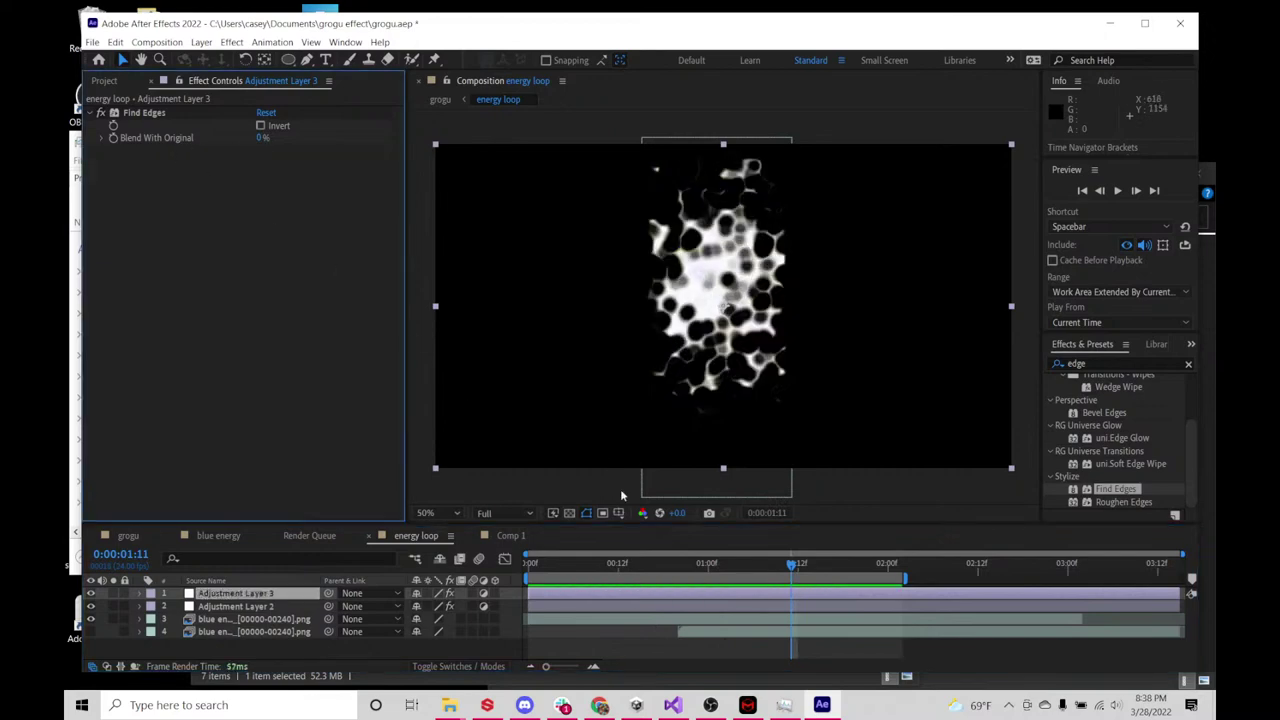
# - Preview the energy loop from the start with only one Find Edges effect on the adjustment layer
pyautogui.moveTo(705, 563); pyautogui.dragTo(530, 563)
pyautogui.press('space')
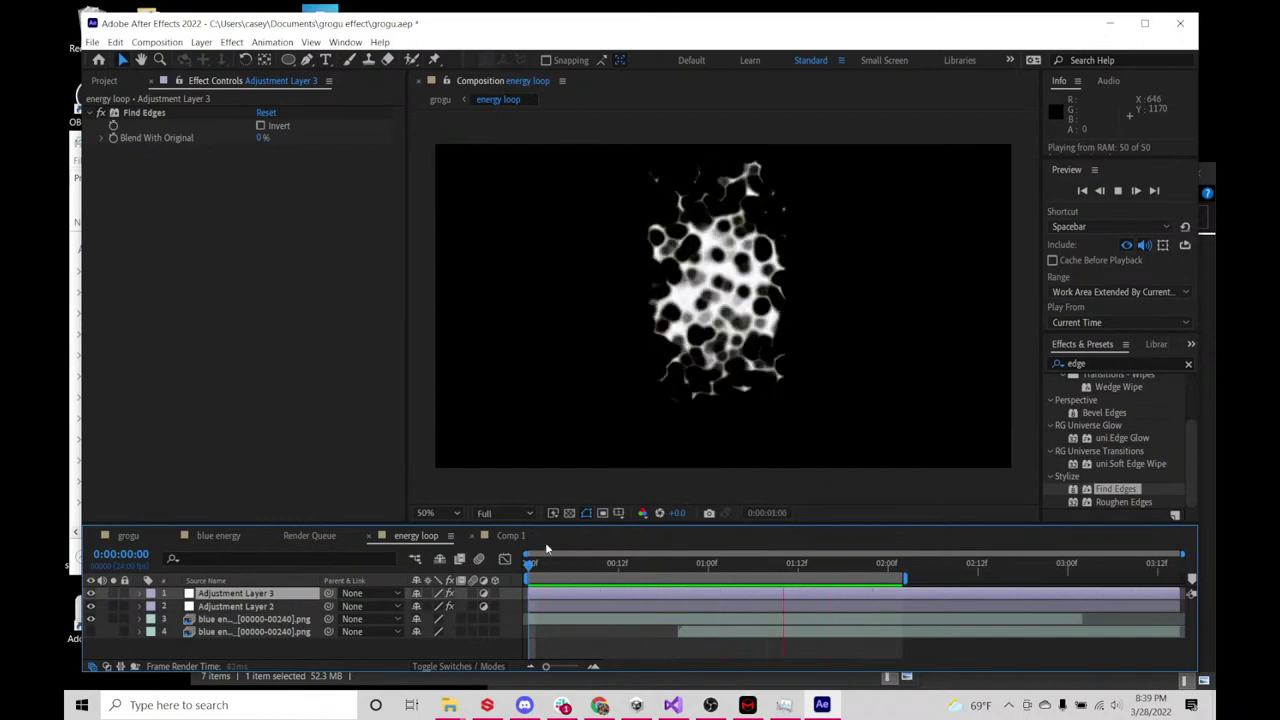
pyautogui.press('space')
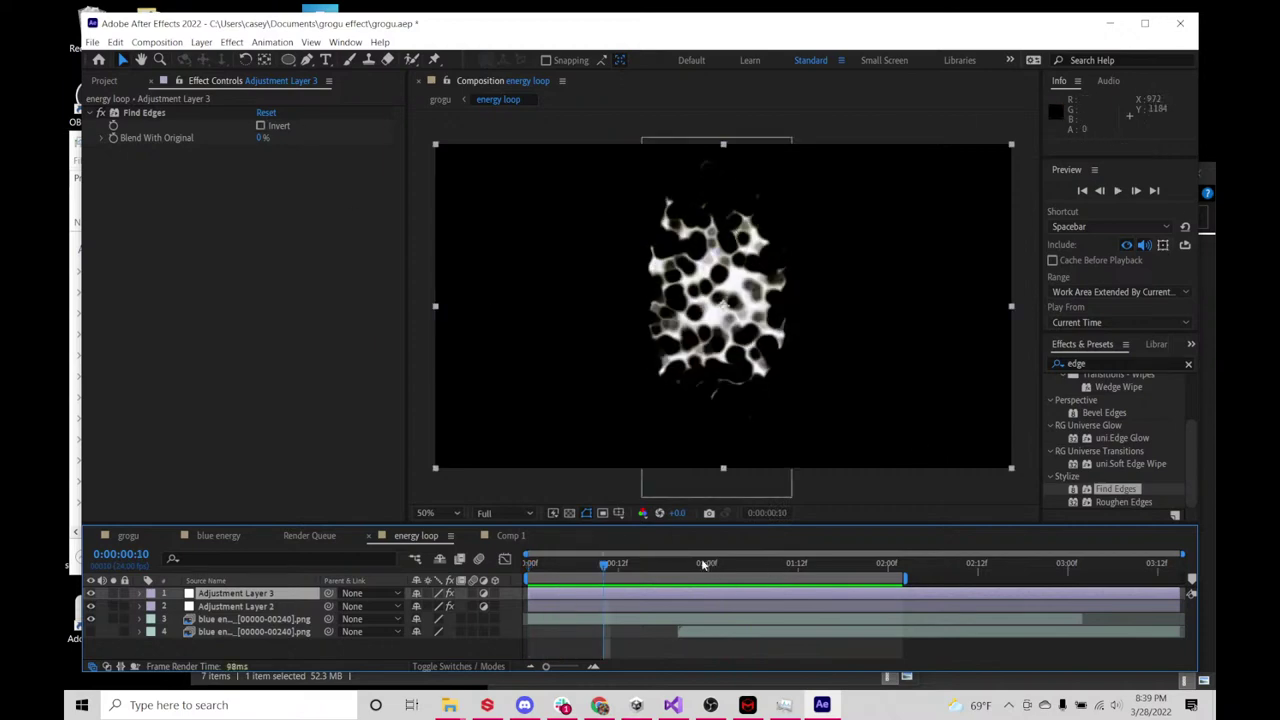
# - Extend the work area to end at 0:00:03:14 and turn on the lower blue energy layer, previewing the full loop
pyautogui.moveTo(704, 565); pyautogui.dragTo(1192, 578)
pyautogui.click(103, 81)
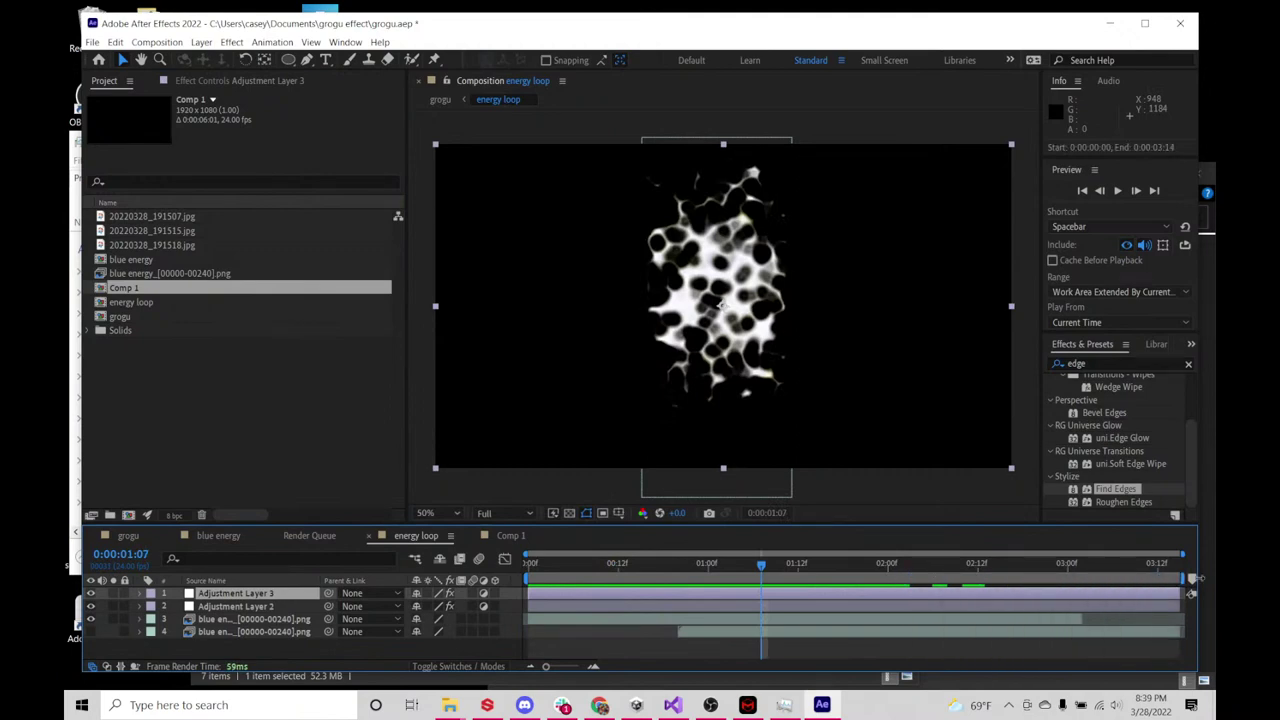
pyautogui.press('space')
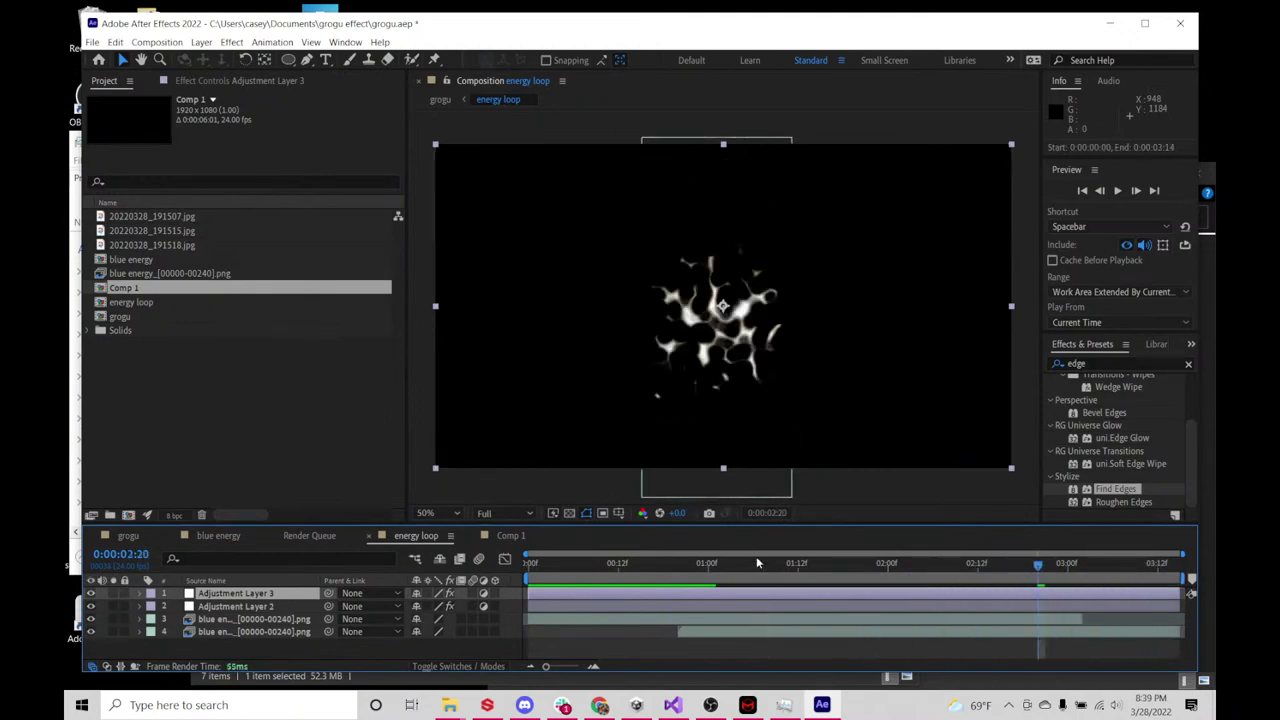
pyautogui.moveTo(912, 570); pyautogui.dragTo(543, 570)
pyautogui.press('space')
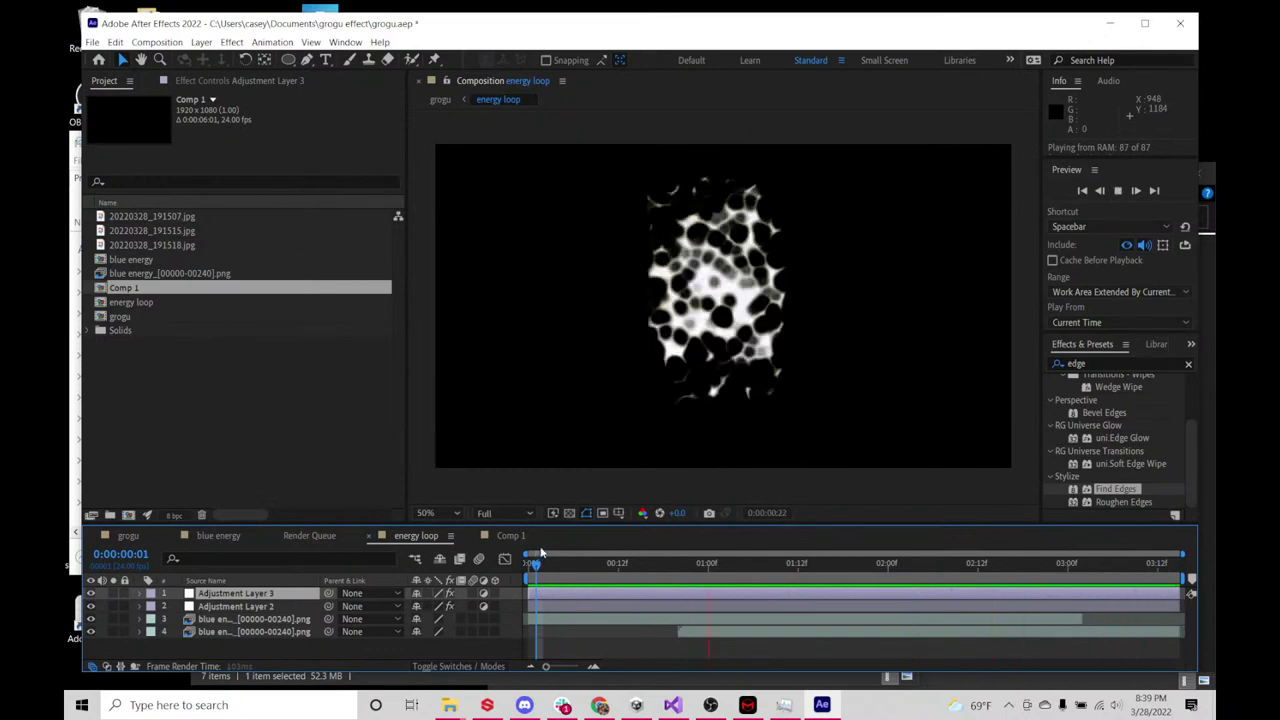
pyautogui.press('space')
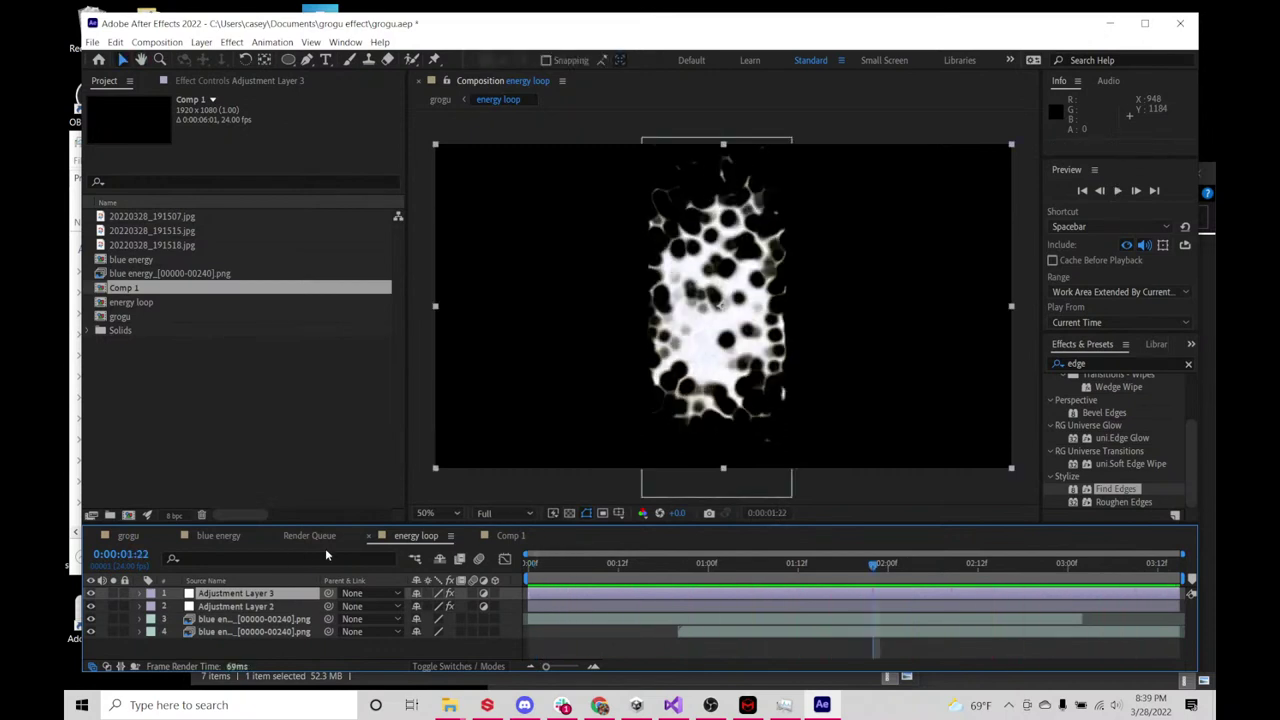
# - In the grogu composition, move the energy loop layer up over the banded pedestal and preview it in the scene
pyautogui.click(220, 536)
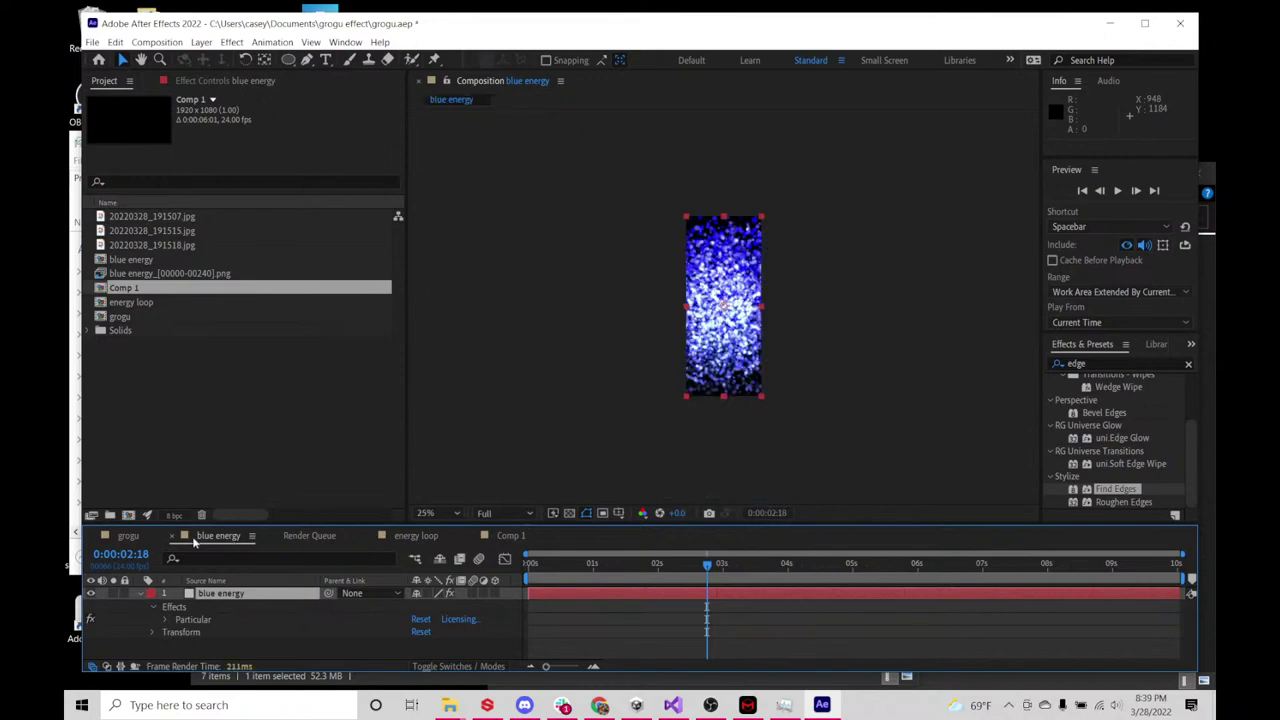
pyautogui.click(140, 538)
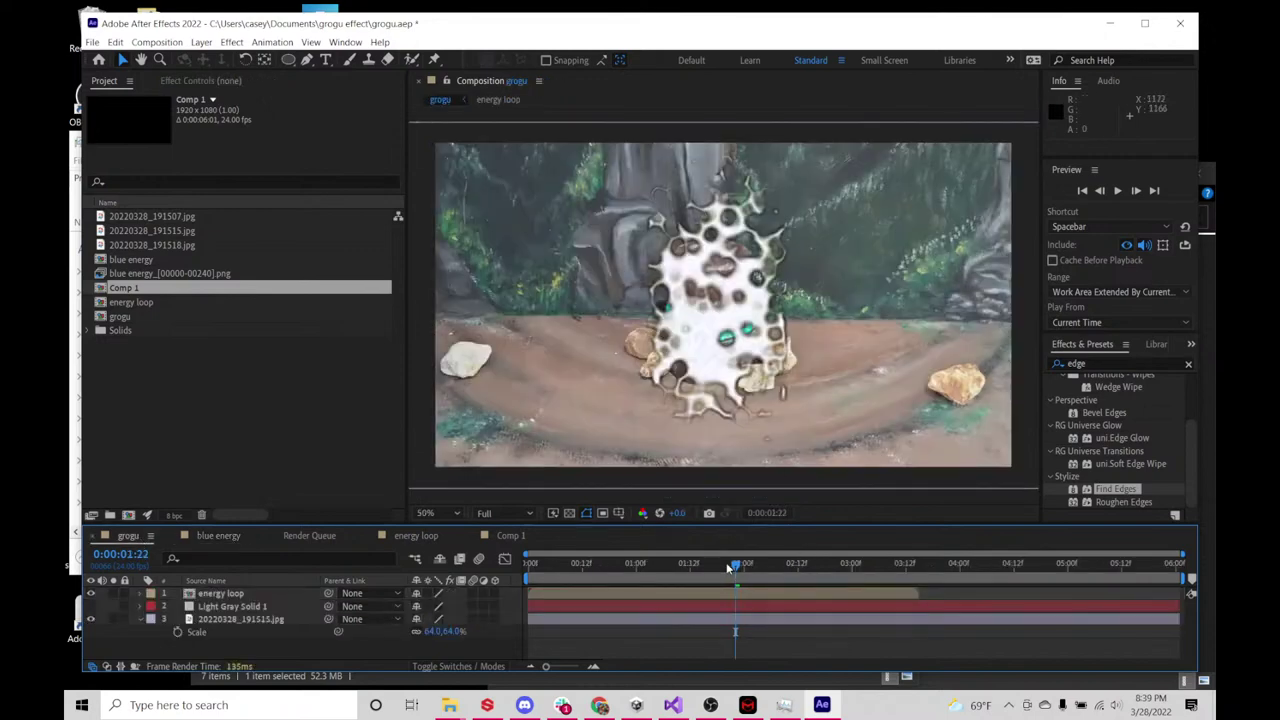
pyautogui.moveTo(734, 566); pyautogui.dragTo(636, 566)
pyautogui.click(710, 282)
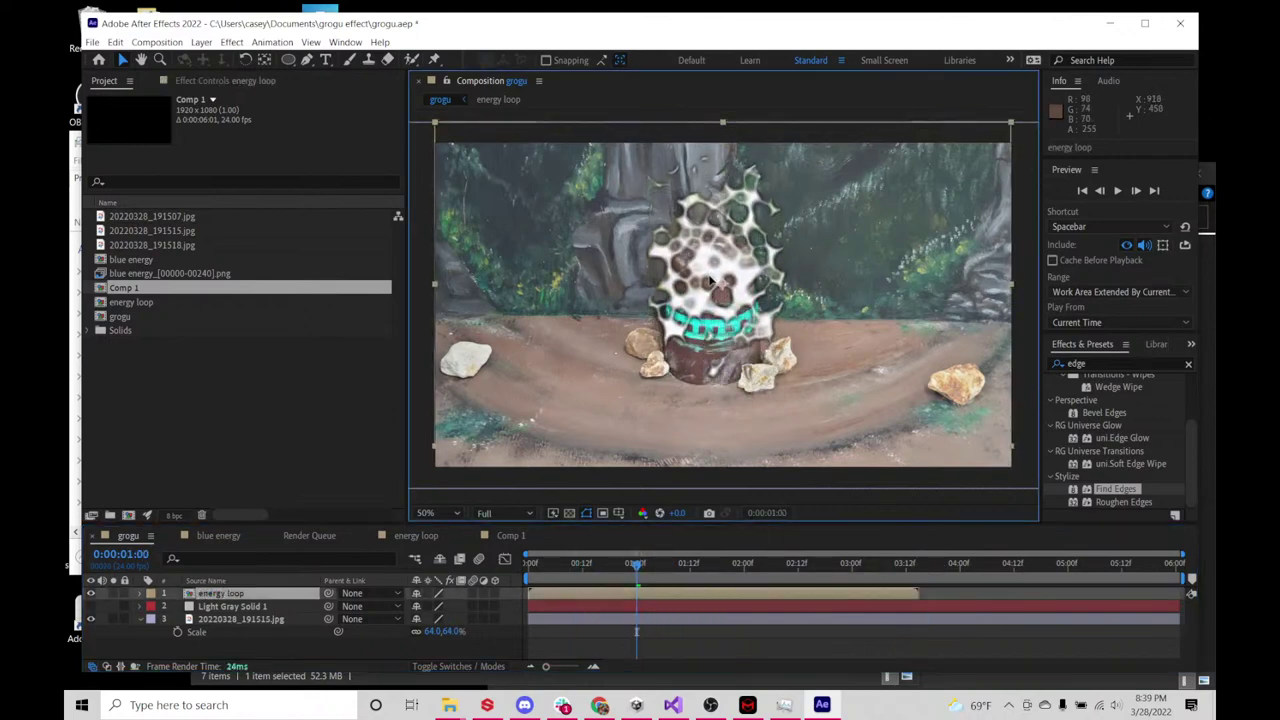
pyautogui.press('space')
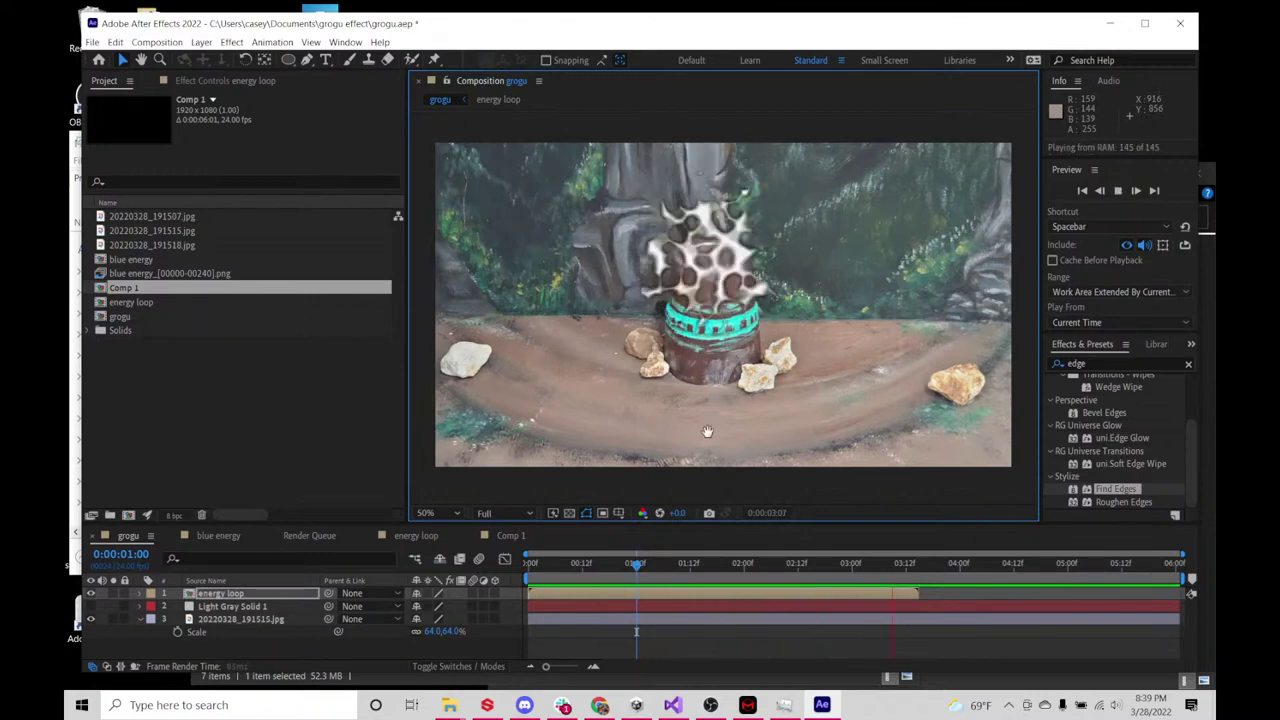
pyautogui.press('space')
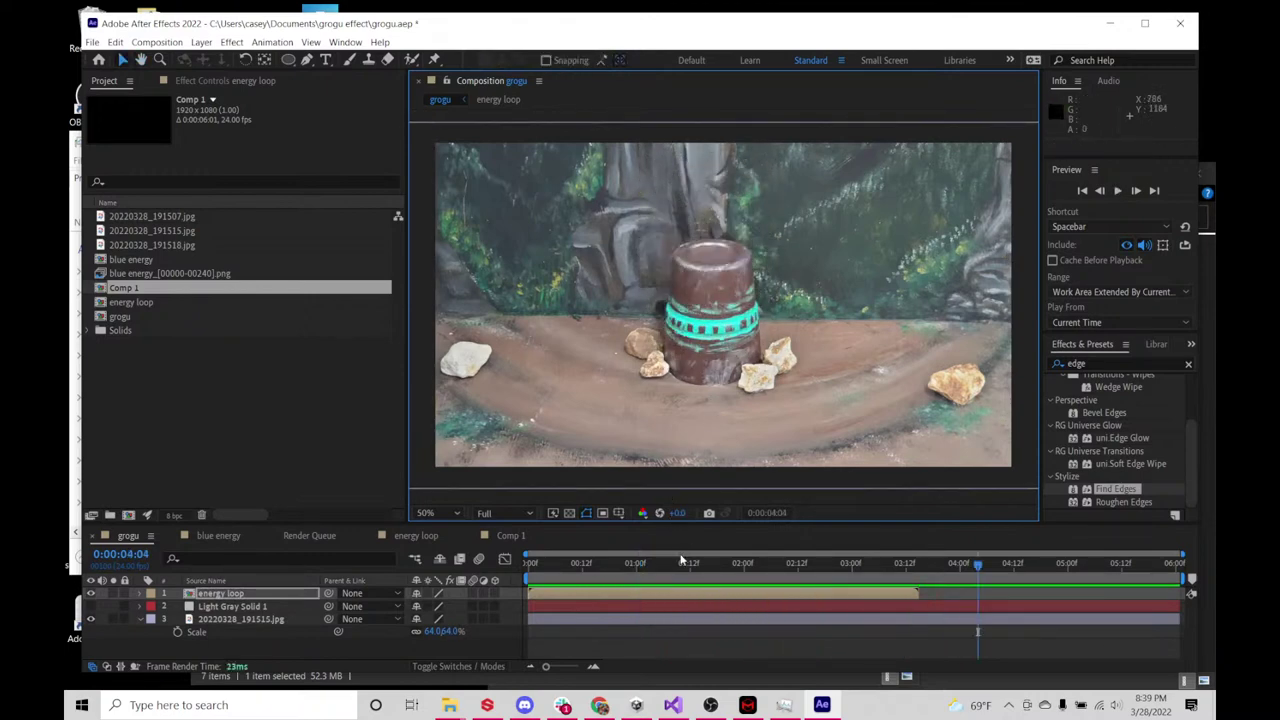
pyautogui.moveTo(680, 562); pyautogui.dragTo(741, 565)
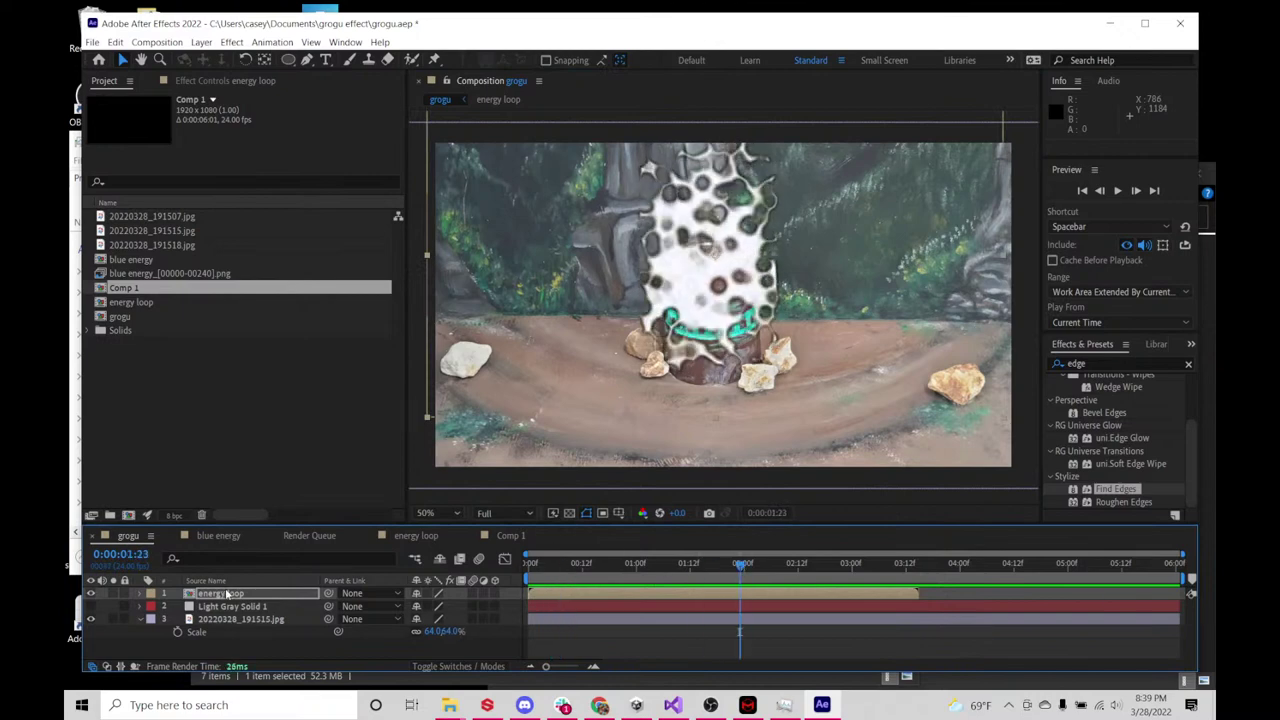
# - In the energy loop composition, try blending Adjustment Layer 3's Find Edges fully with the original, and delete the effect
pyautogui.doubleClick(227, 594)
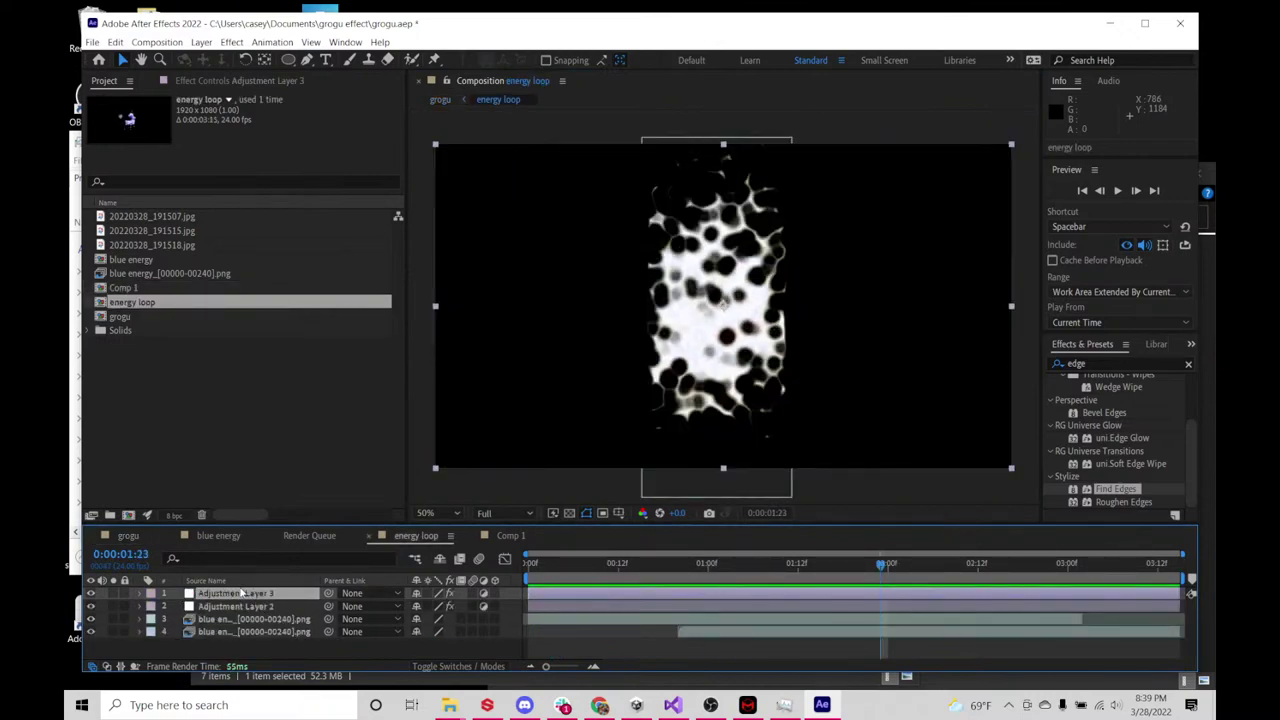
pyautogui.click(239, 605)
pyautogui.click(237, 594)
pyautogui.click(220, 79)
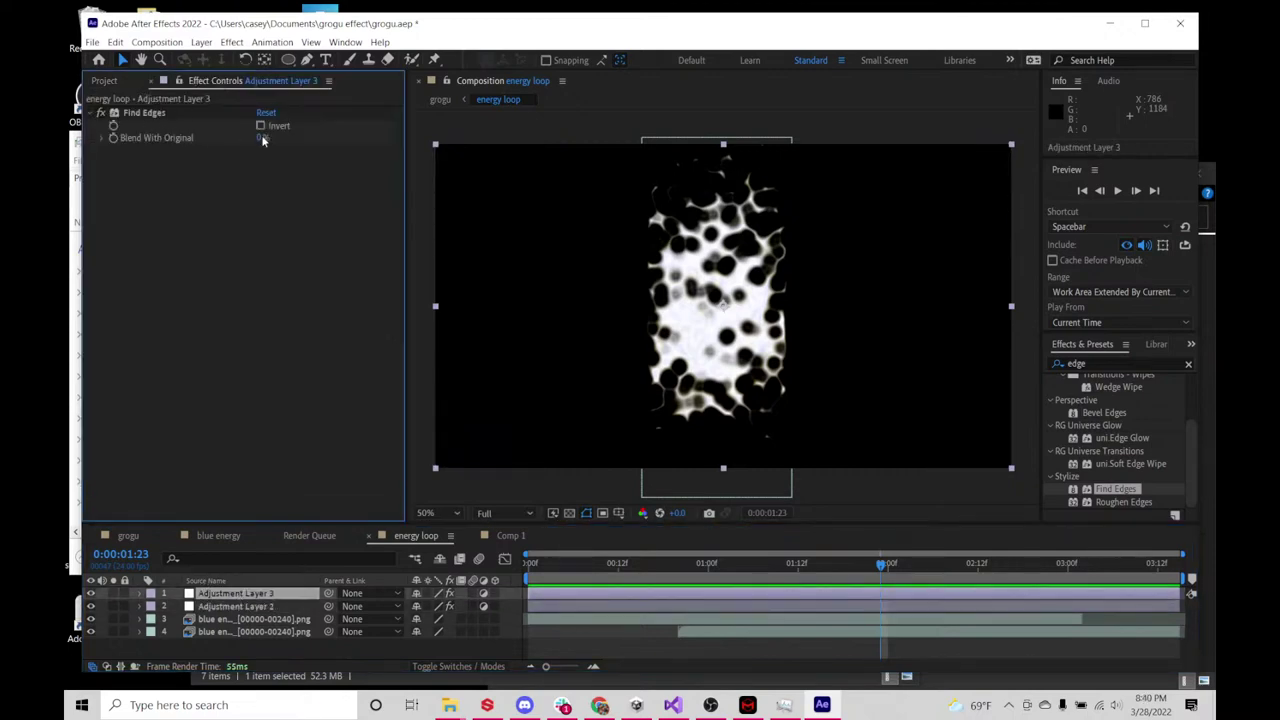
pyautogui.moveTo(262, 138); pyautogui.dragTo(364, 140)
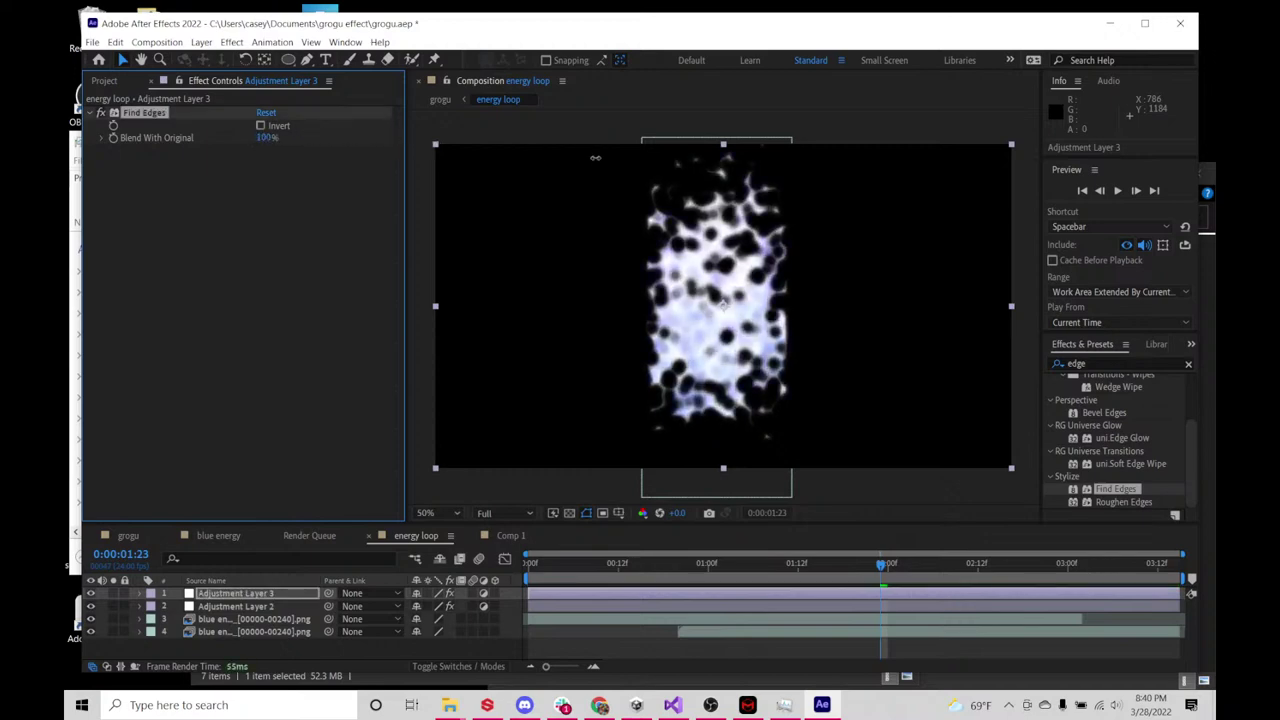
pyautogui.hotkey('ctrl', 'shift', 'z')
pyautogui.moveTo(490, 148); pyautogui.dragTo(300, 156)
pyautogui.moveTo(433, 150); pyautogui.dragTo(250, 152)
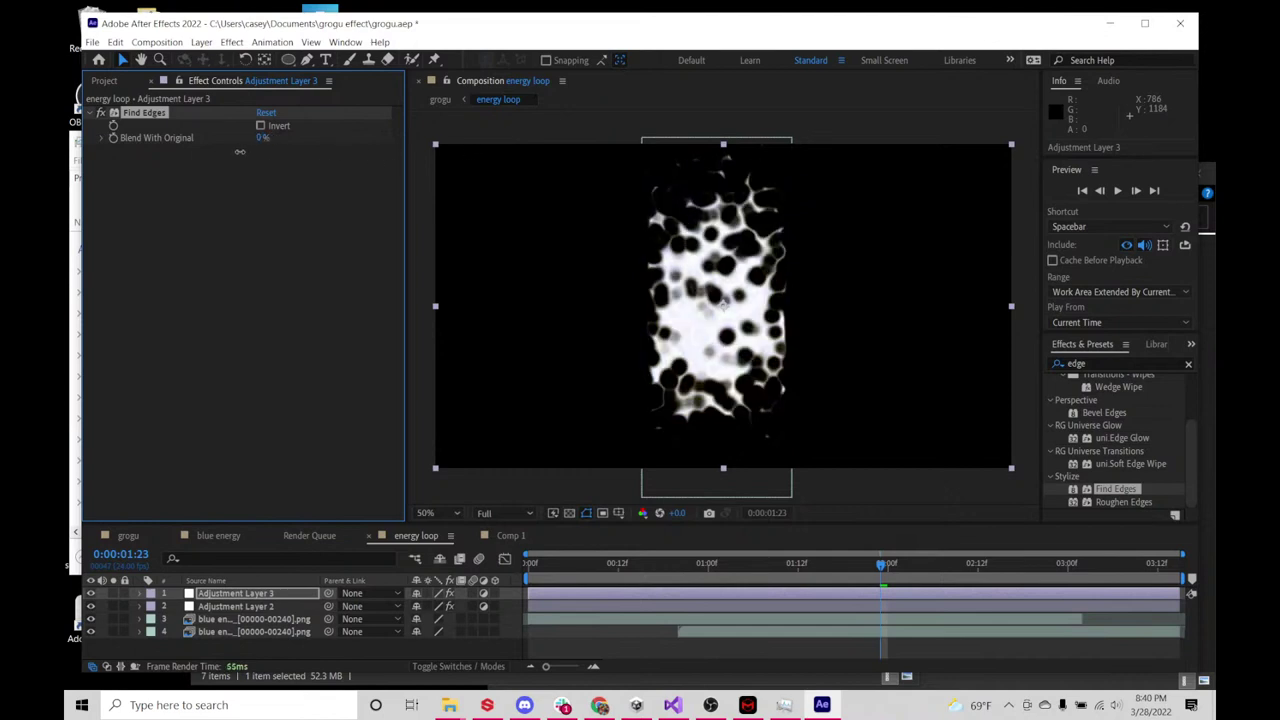
pyautogui.press('Delete')
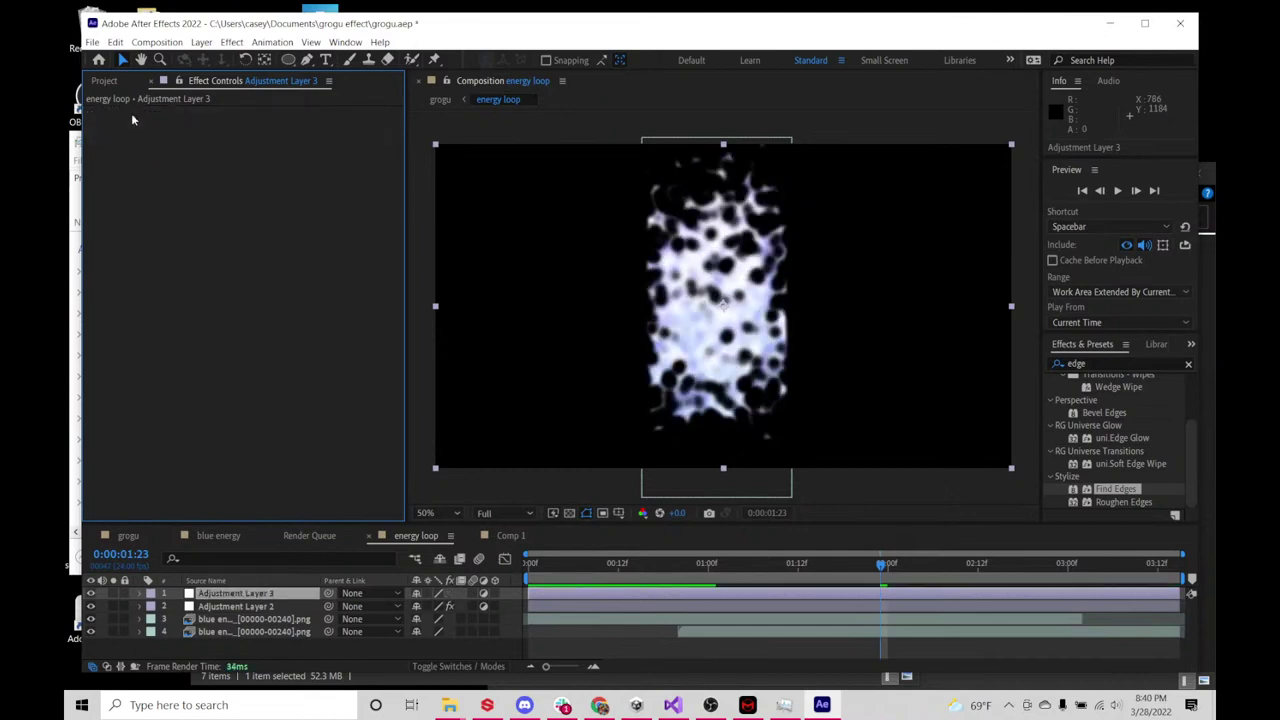
# - Duplicate the energy loop layer in the grogu composition and apply Find Edges to the upper copy
pyautogui.click(218, 536)
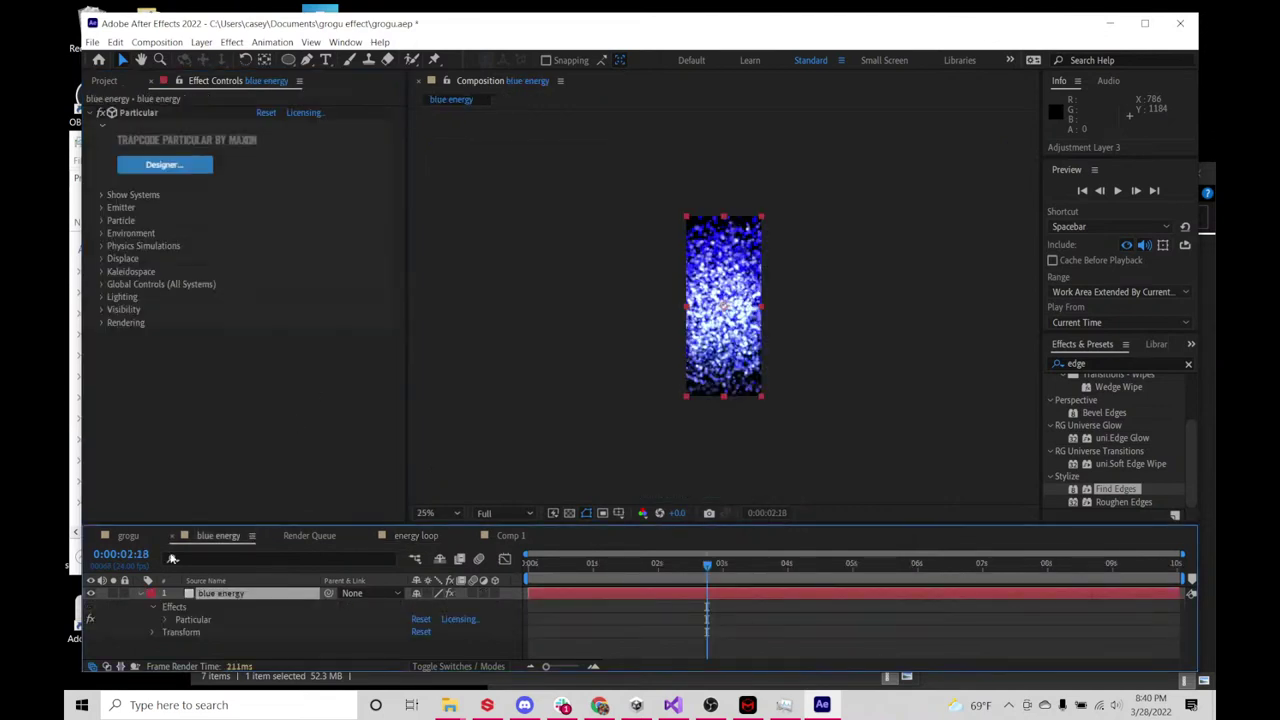
pyautogui.click(140, 537)
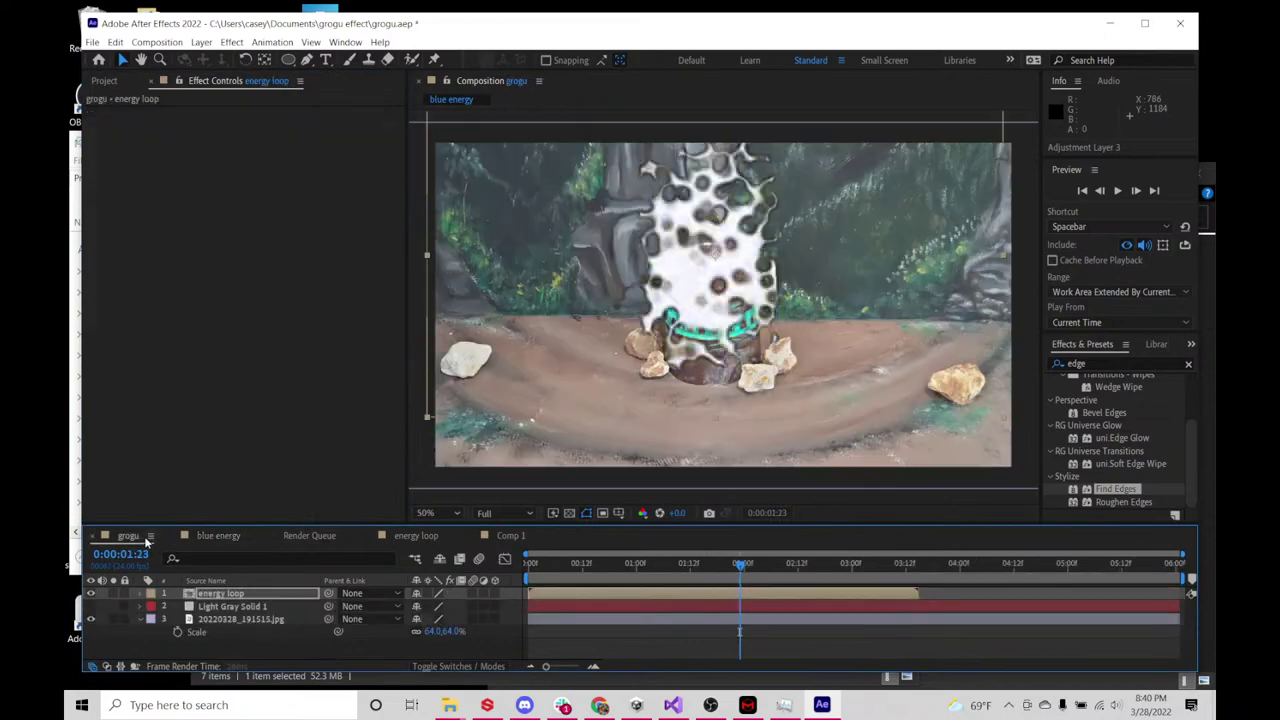
pyautogui.click(231, 596)
pyautogui.hotkey('ctrl', 'v')
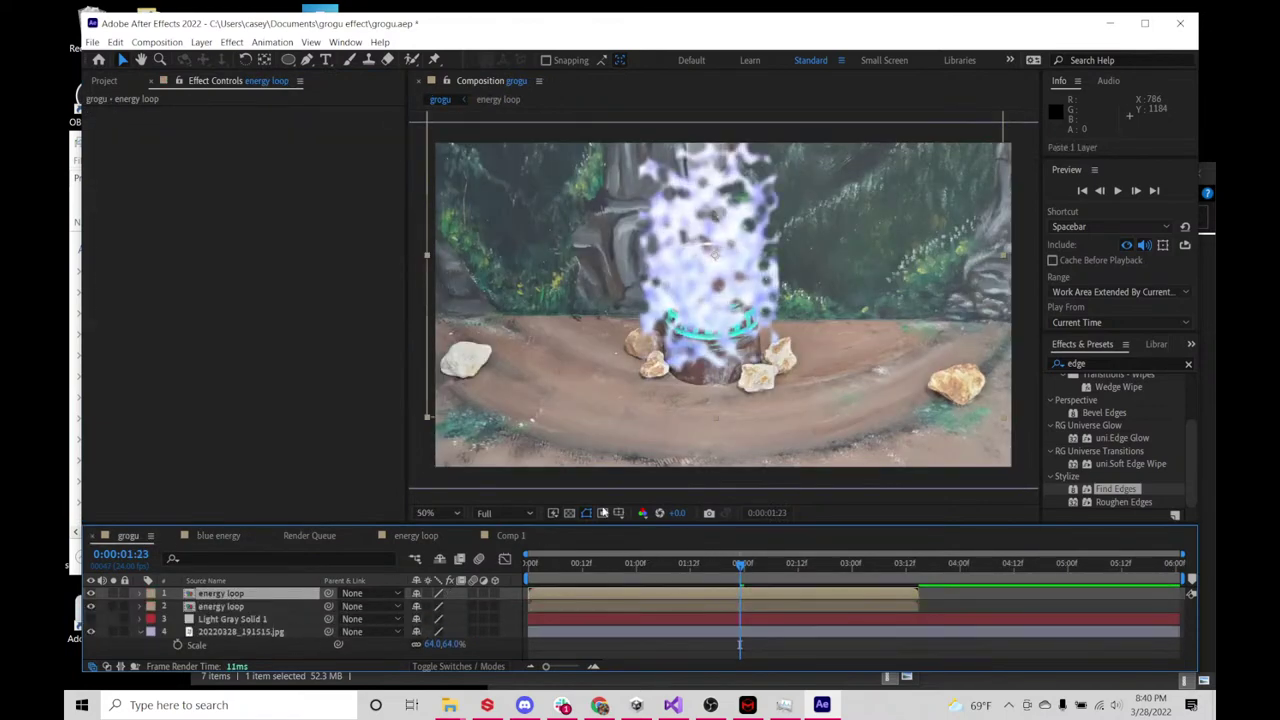
pyautogui.moveTo(610, 563); pyautogui.dragTo(650, 563)
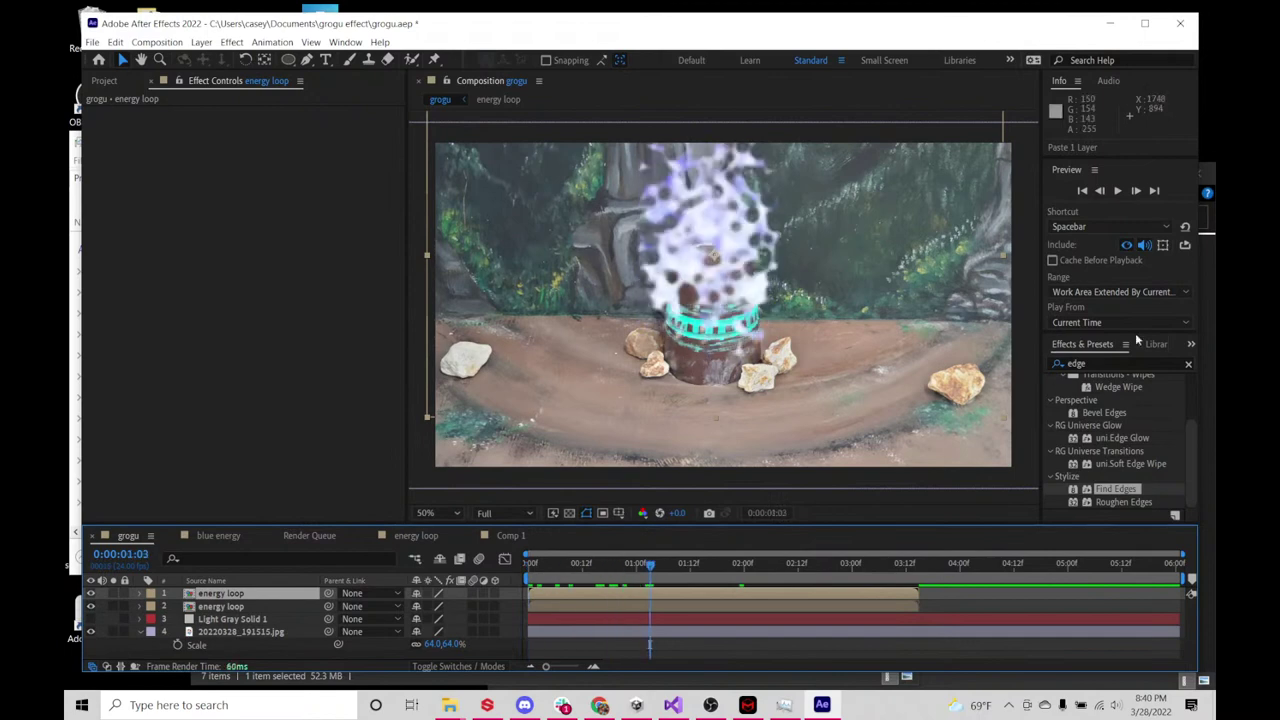
pyautogui.doubleClick(1110, 490)
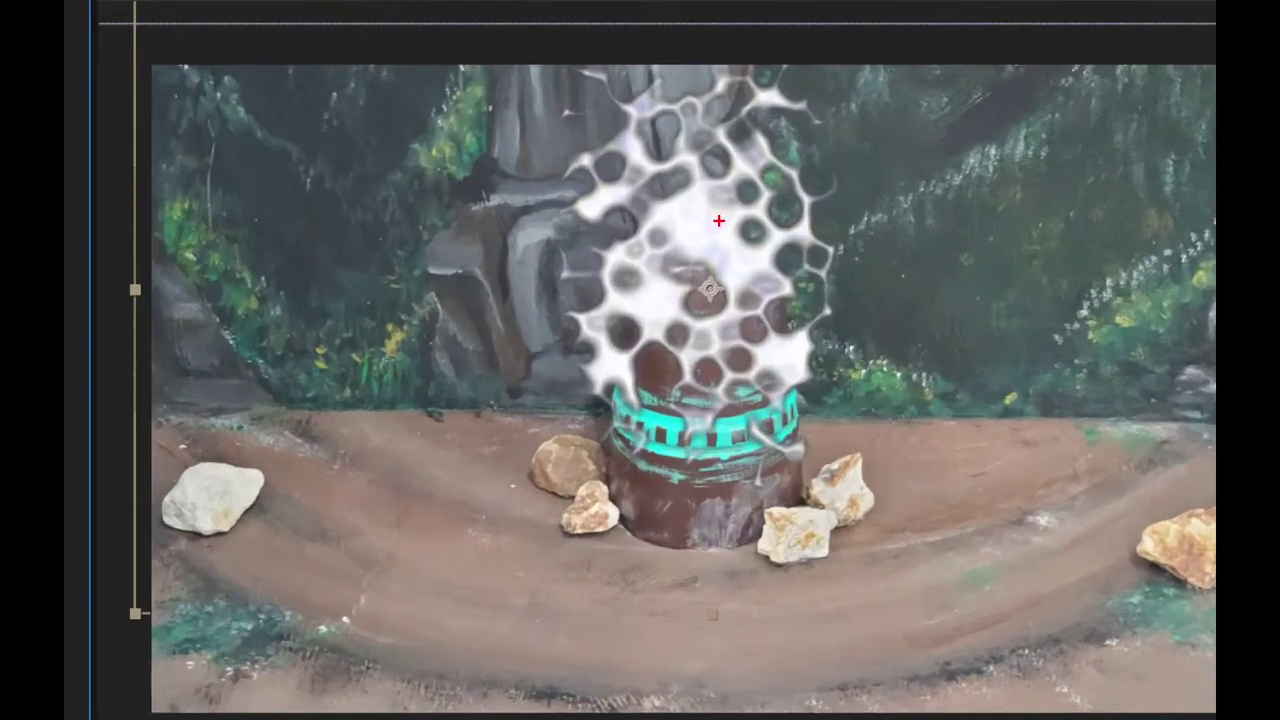
pyautogui.moveTo(727, 214); pyautogui.dragTo(700, 256)
pyautogui.moveTo(698, 150)
pyautogui.mouseDown()
pyautogui.moveTo(702, 310)
pyautogui.moveTo(650, 330)
pyautogui.moveTo(692, 245)
pyautogui.moveTo(741, 236)
pyautogui.mouseUp()
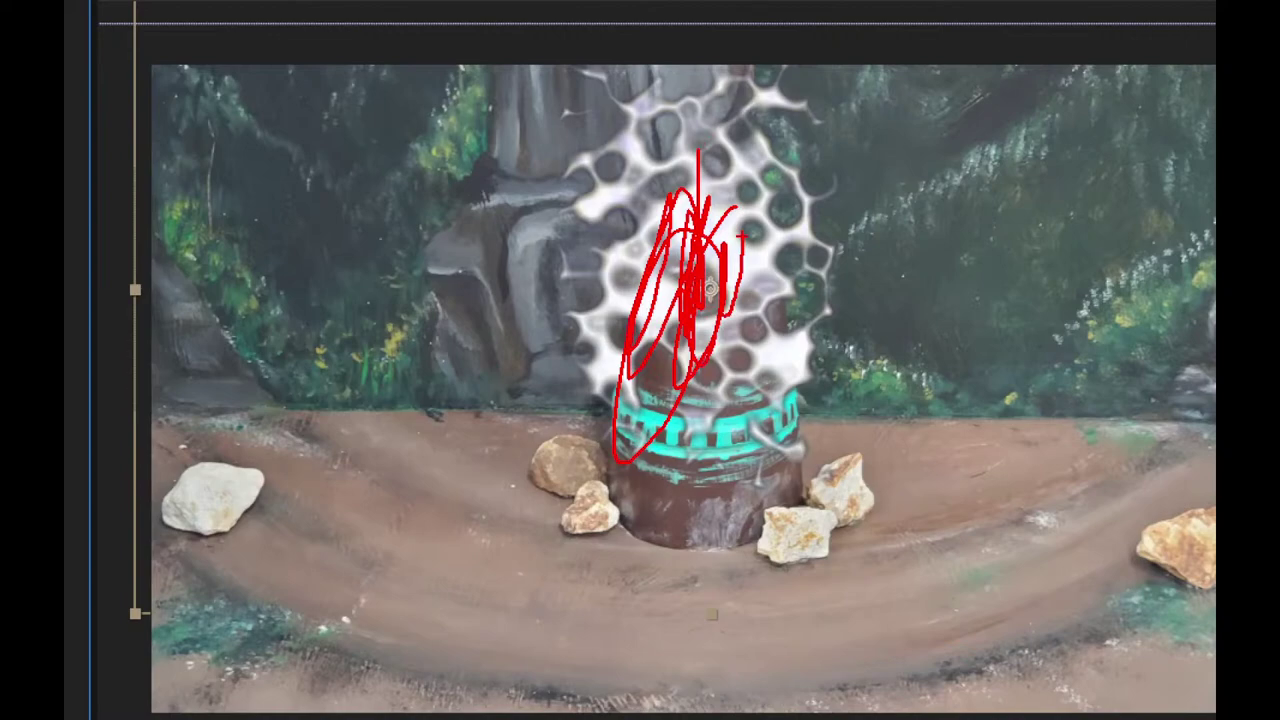
pyautogui.press('Escape')
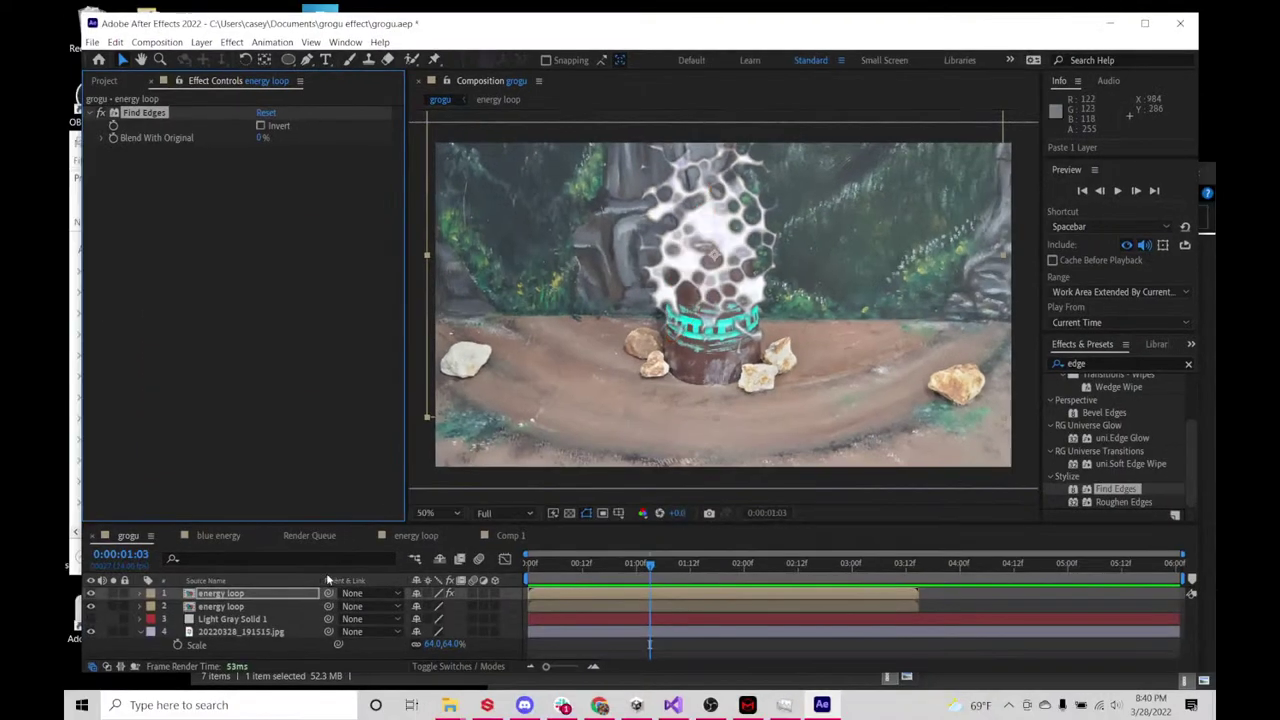
# - Show the timeline's Mode column and set the blending mode of both energy loop layers to Add
pyautogui.rightClick(345, 580)
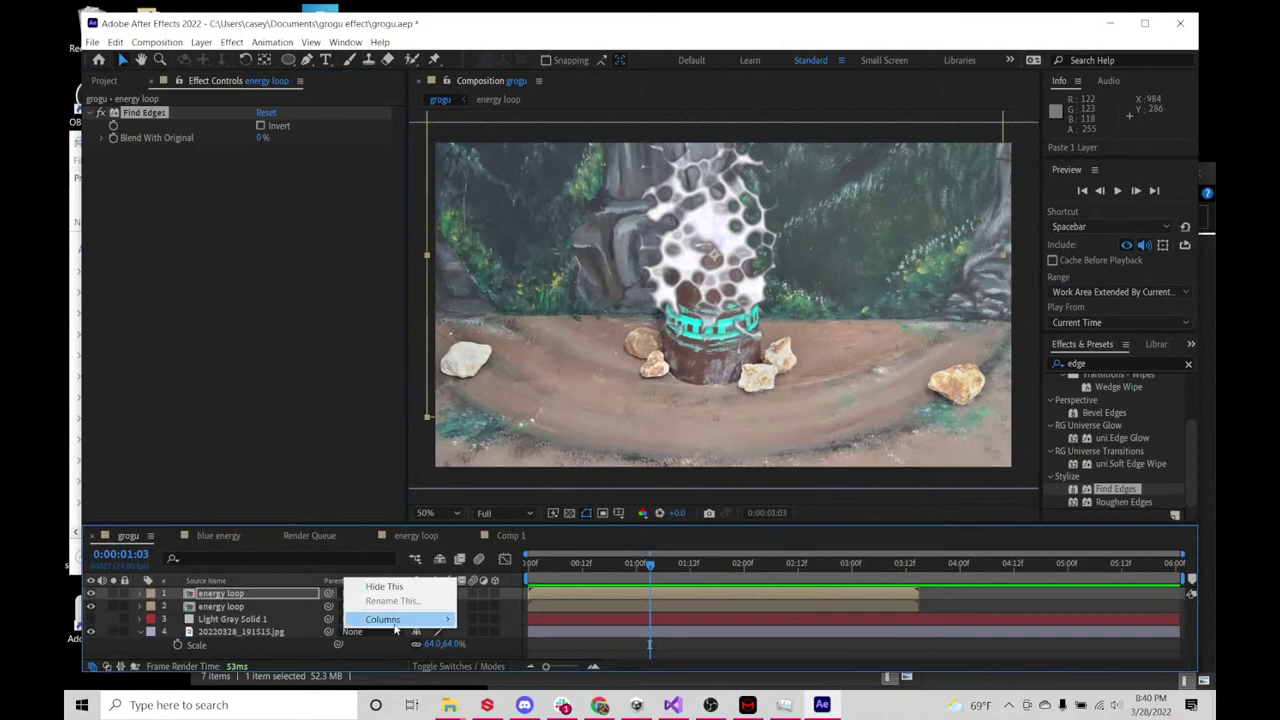
pyautogui.moveTo(395, 619)
pyautogui.click(520, 490)
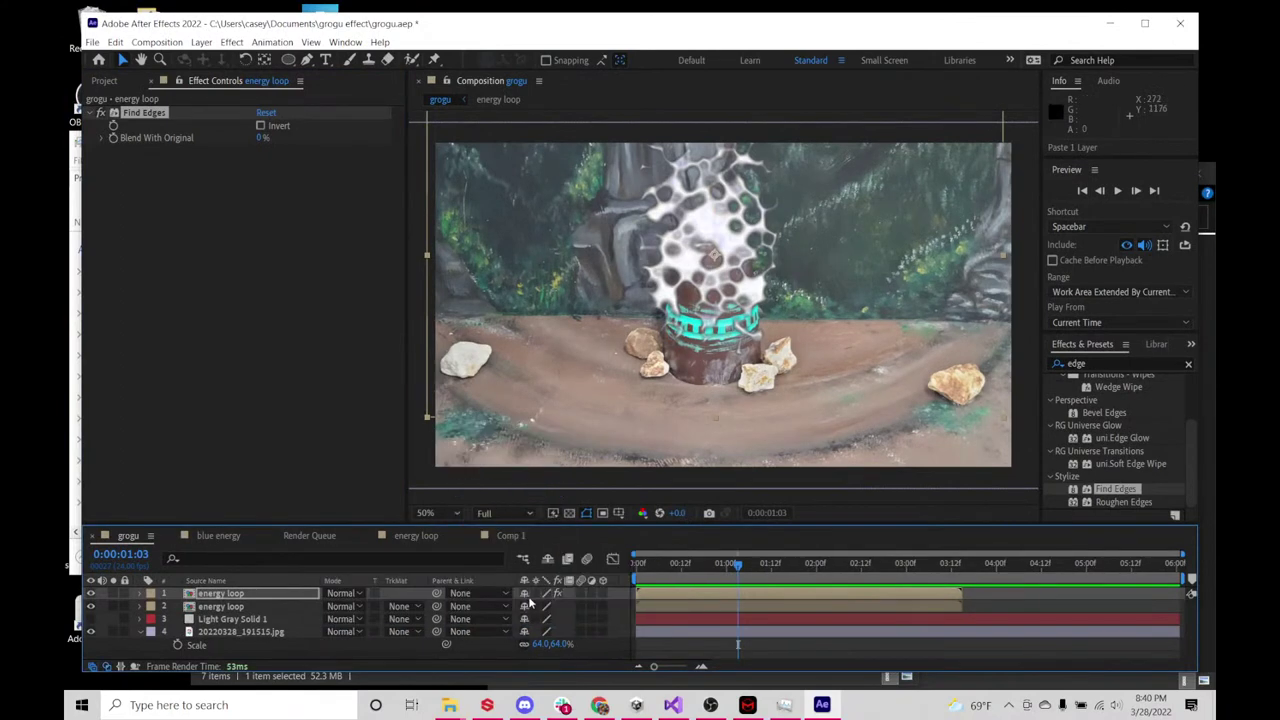
pyautogui.click(348, 594)
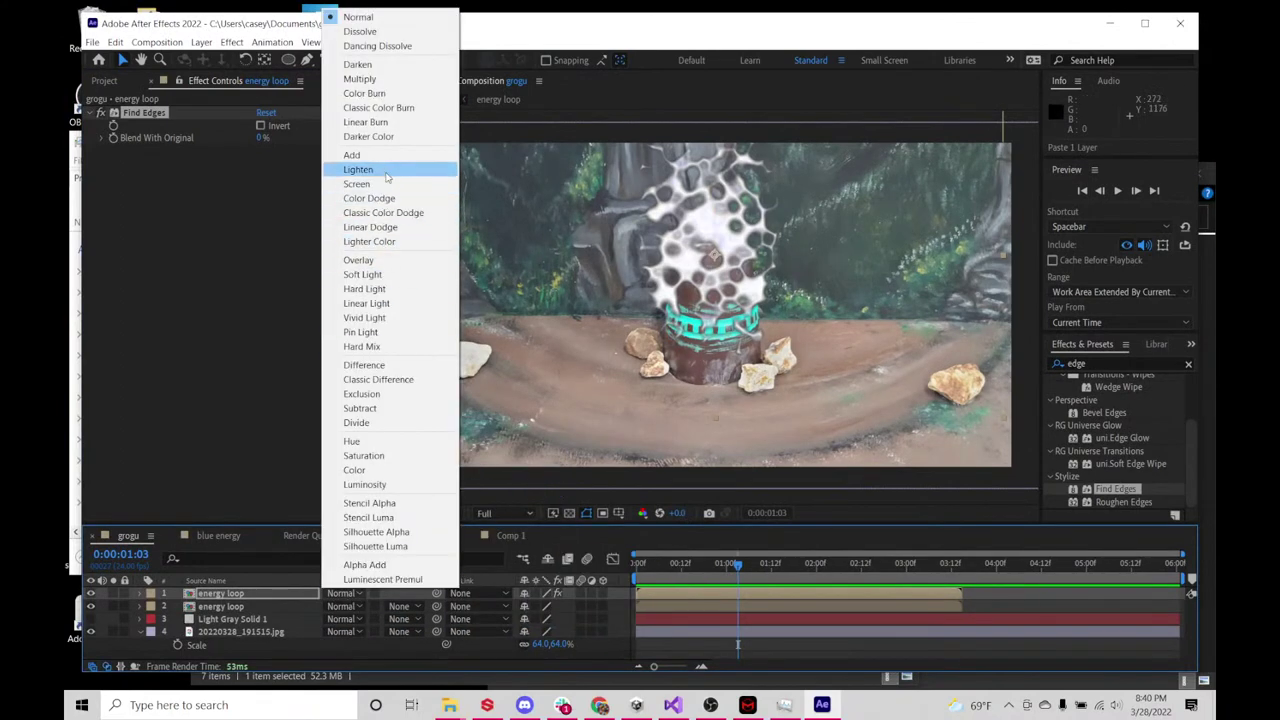
pyautogui.click(387, 160)
pyautogui.click(348, 594)
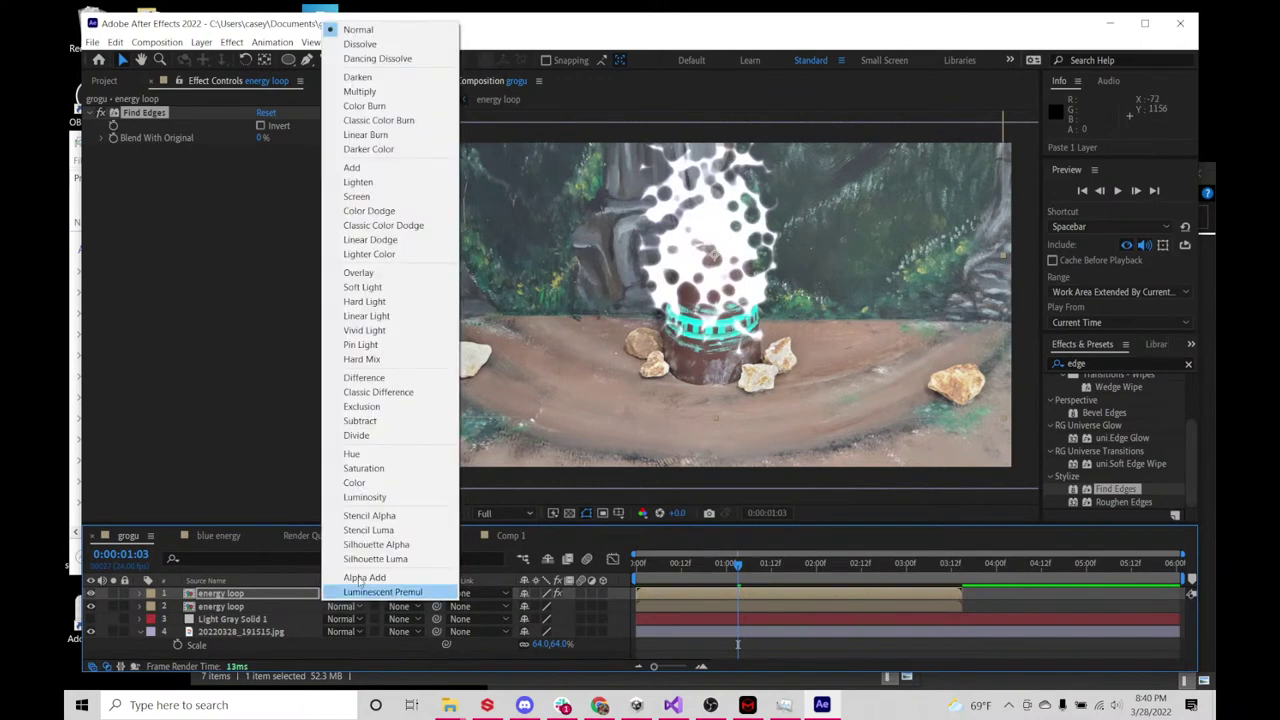
pyautogui.click(352, 167)
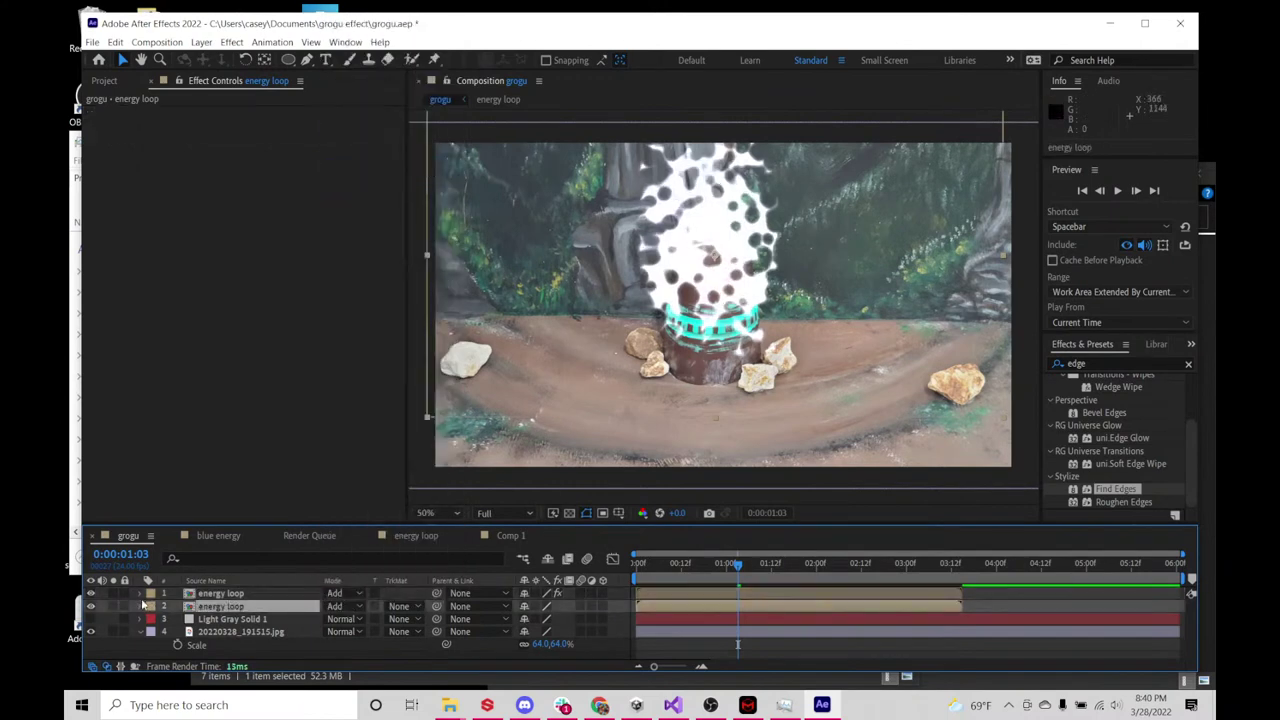
# - With the upper copy hidden, set the lower energy loop layer's opacity to 63% and preview it
pyautogui.press('space')
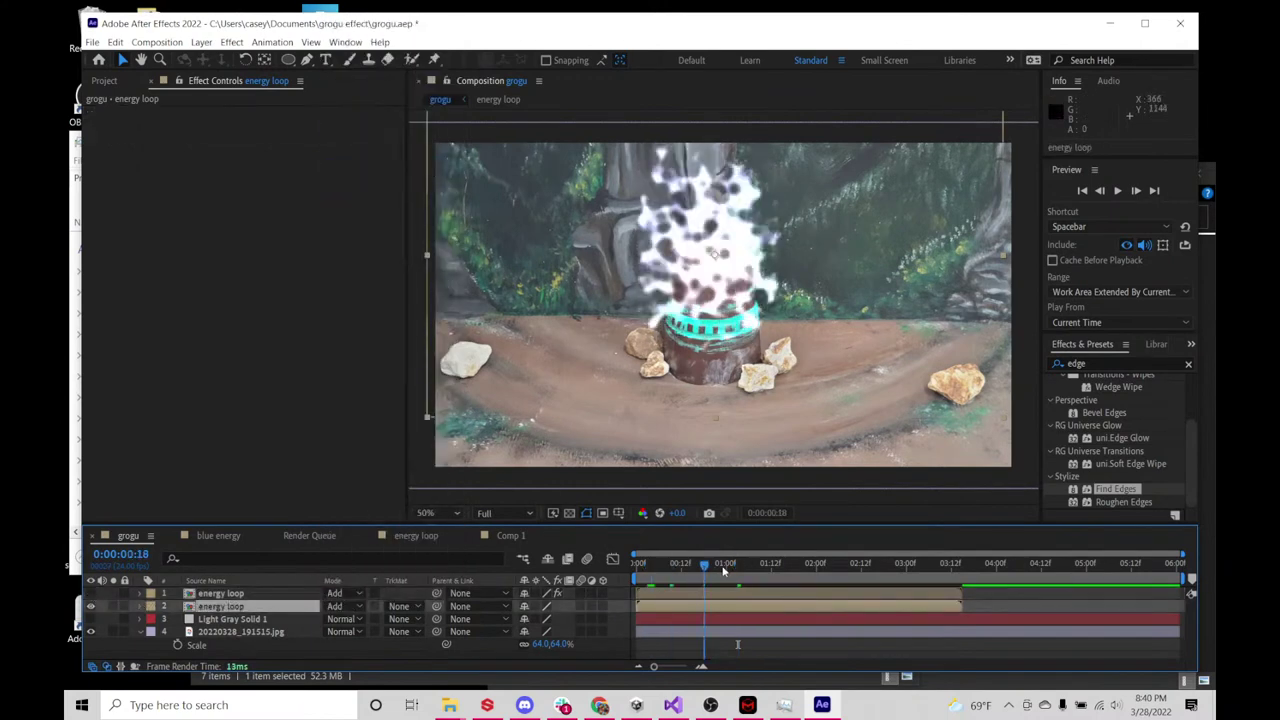
pyautogui.press('t')
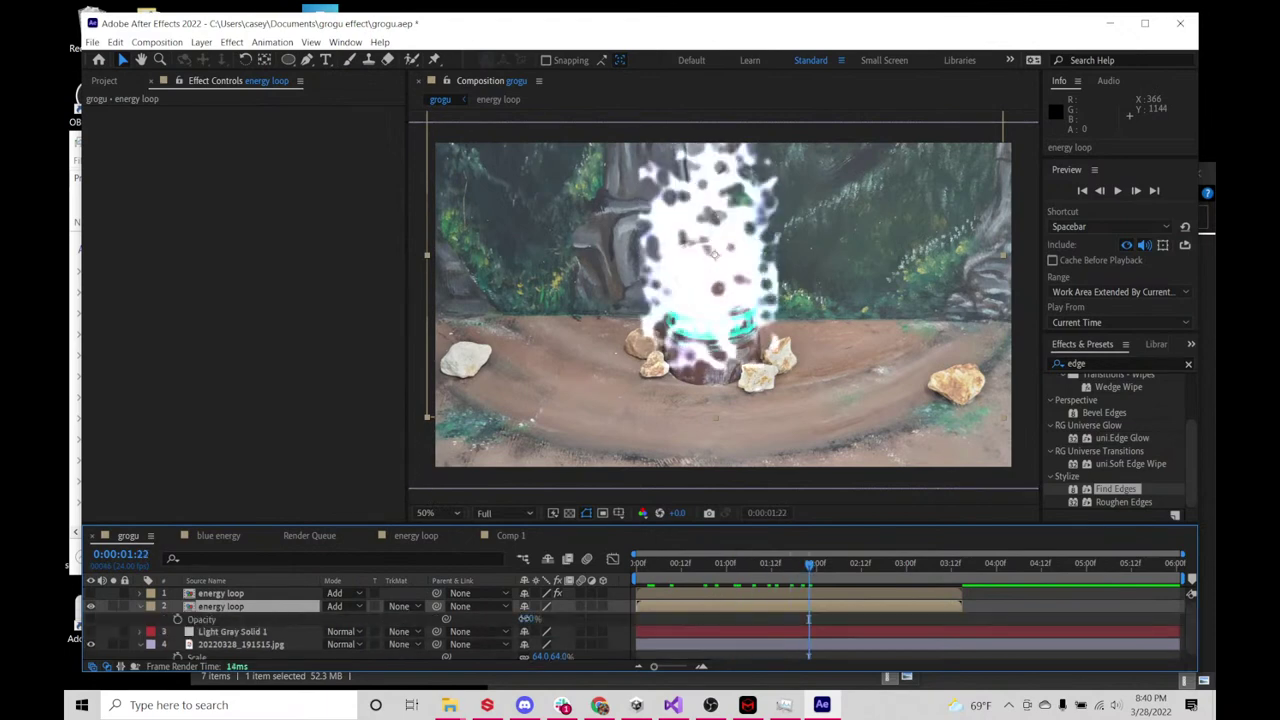
pyautogui.moveTo(522, 619); pyautogui.dragTo(497, 619)
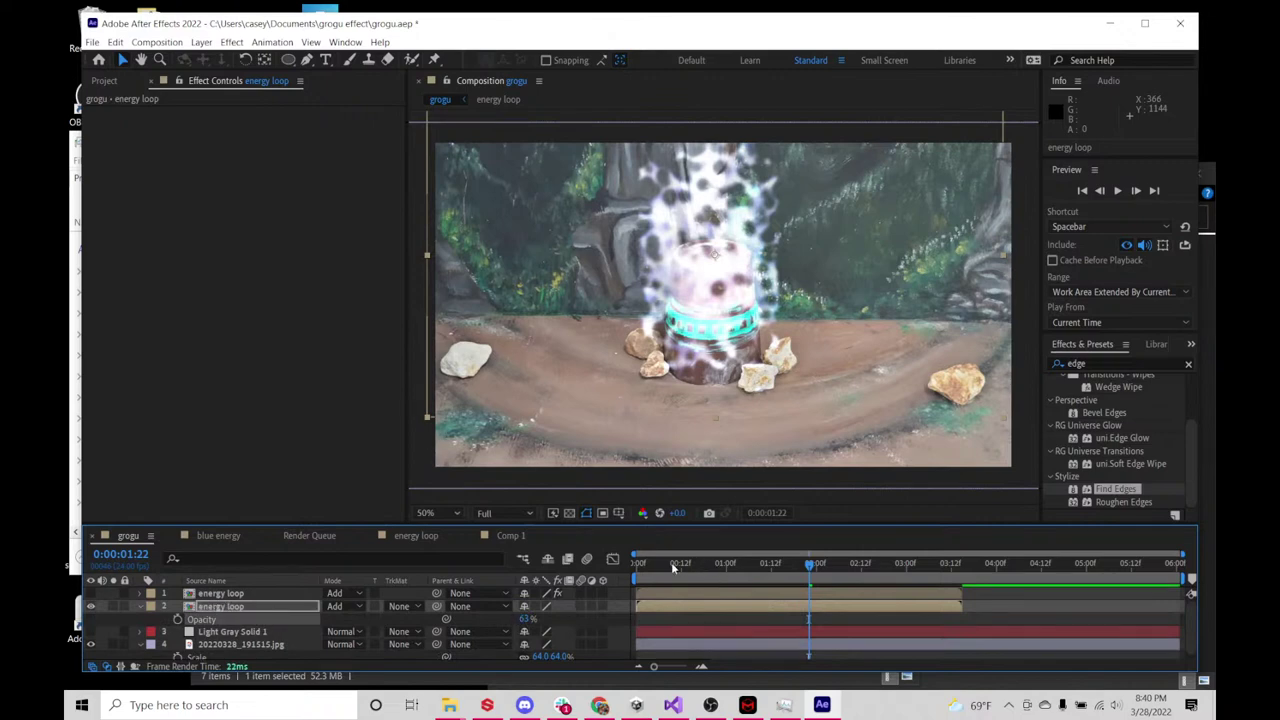
pyautogui.moveTo(692, 565); pyautogui.dragTo(903, 564)
pyautogui.moveTo(705, 563); pyautogui.dragTo(672, 563)
pyautogui.press('space')
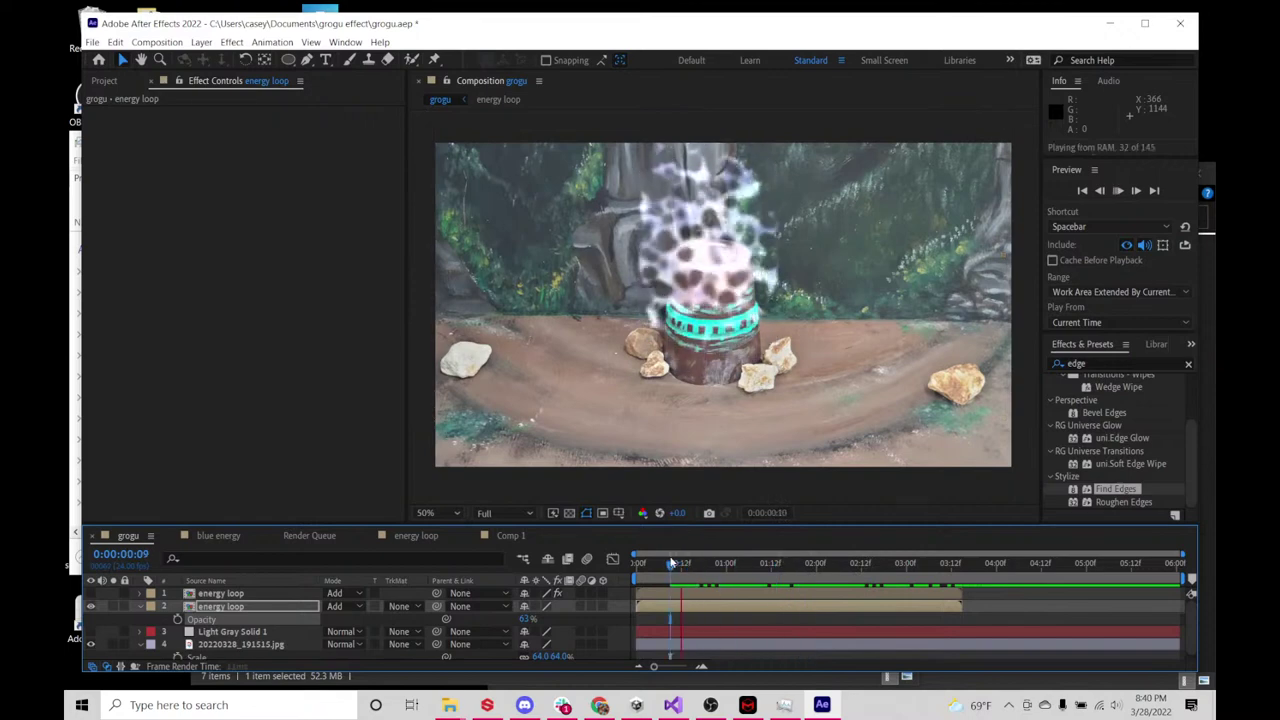
# - Turn the upper energy loop layer back on and preview both copies together along the timeline
pyautogui.click(90, 593)
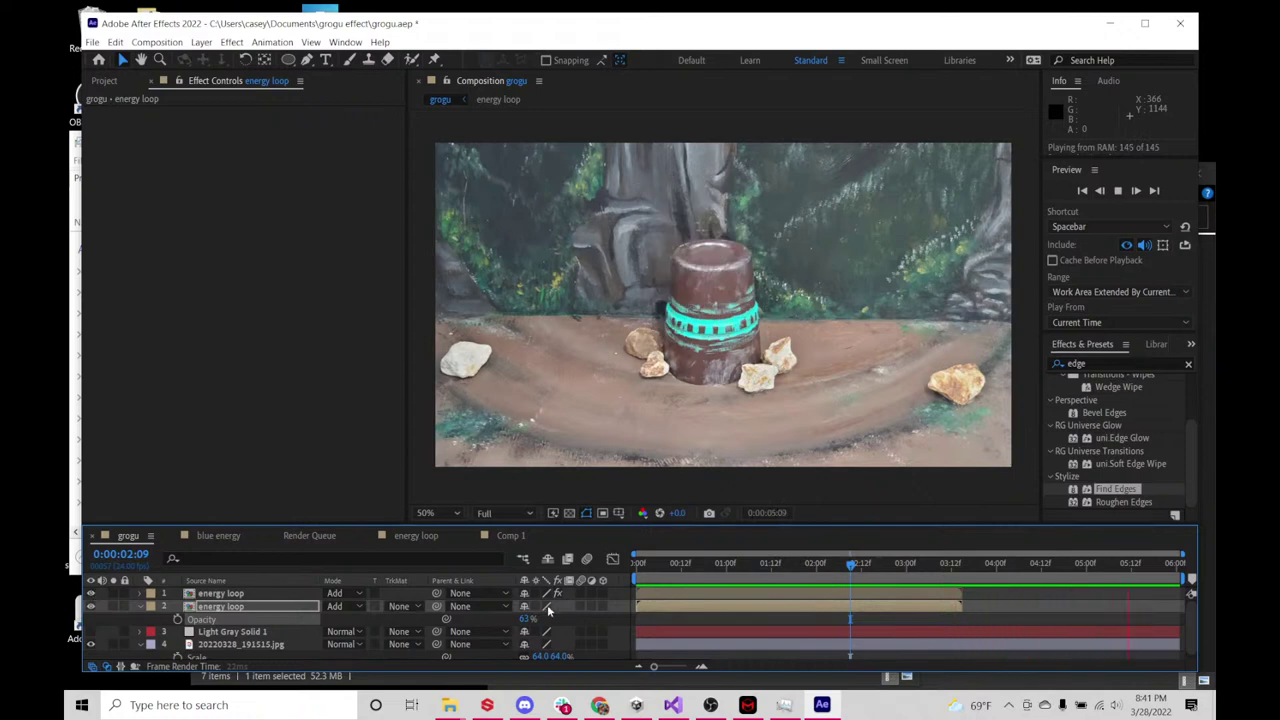
pyautogui.moveTo(722, 566); pyautogui.dragTo(788, 565)
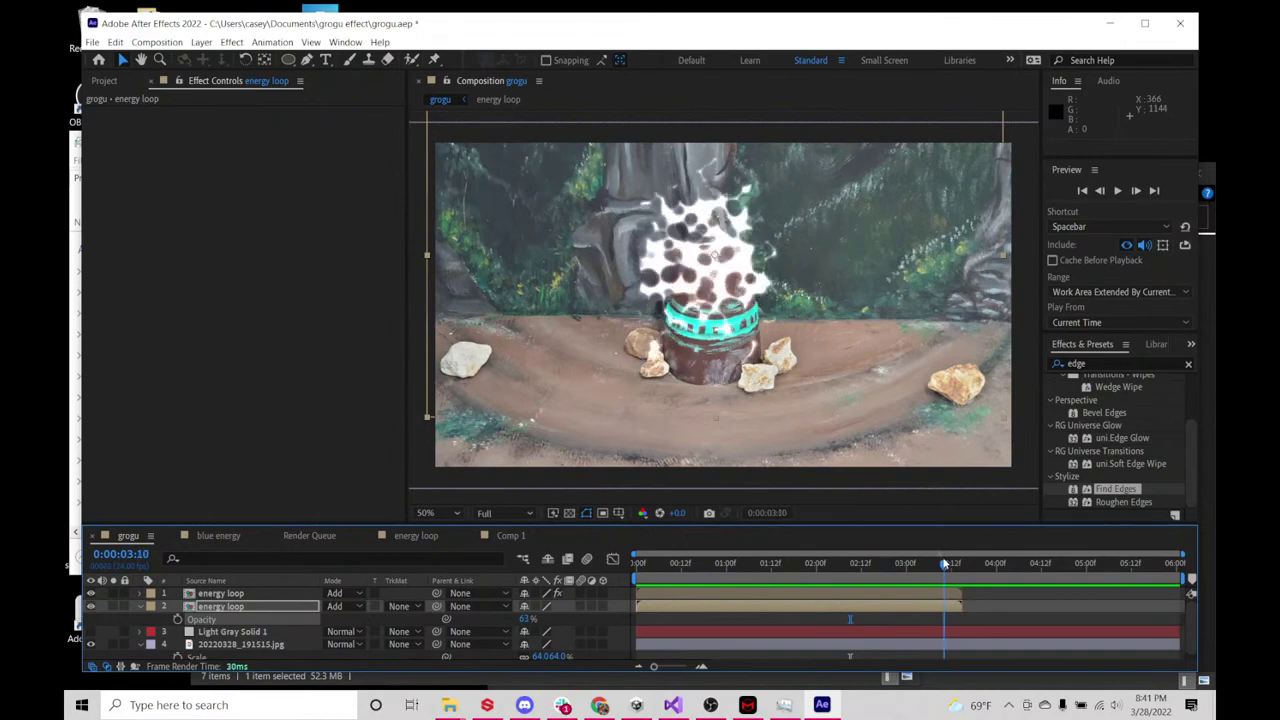
pyautogui.moveTo(837, 565); pyautogui.dragTo(666, 568)
pyautogui.press('space')
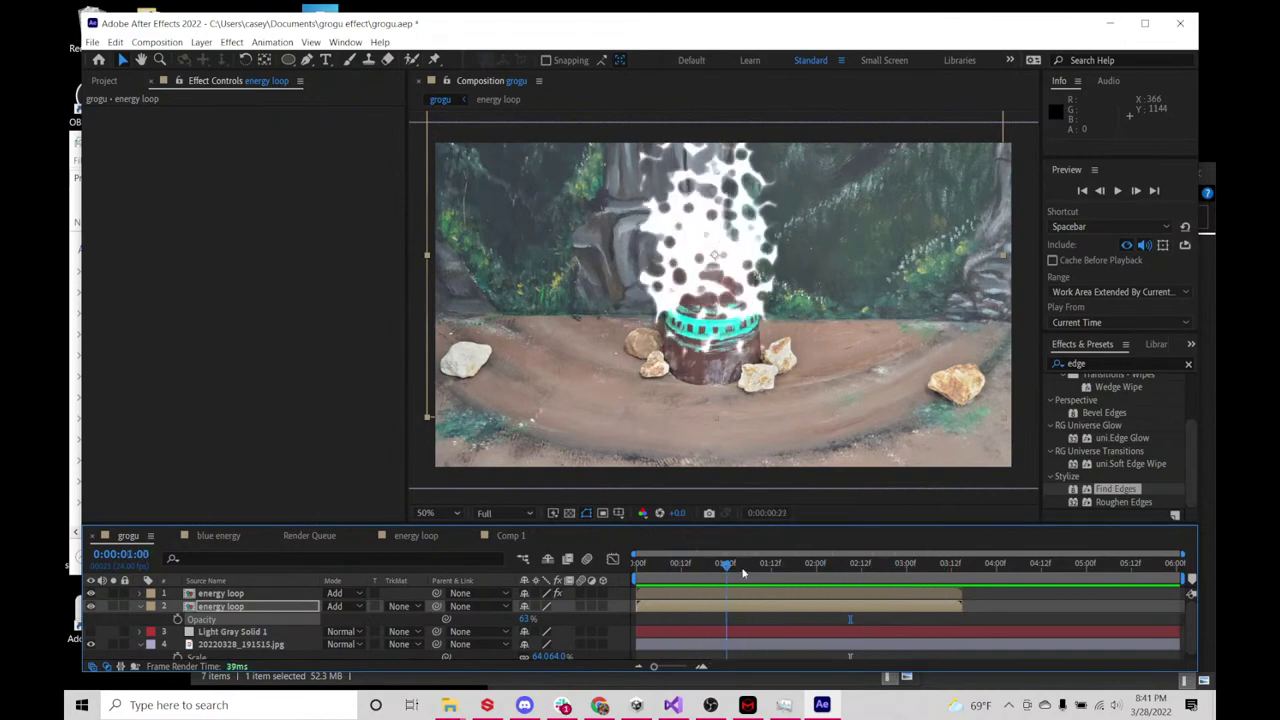
# - Hide the lower energy loop layer and check the upper Find Edges copy alone along the timeline
pyautogui.click(91, 593)
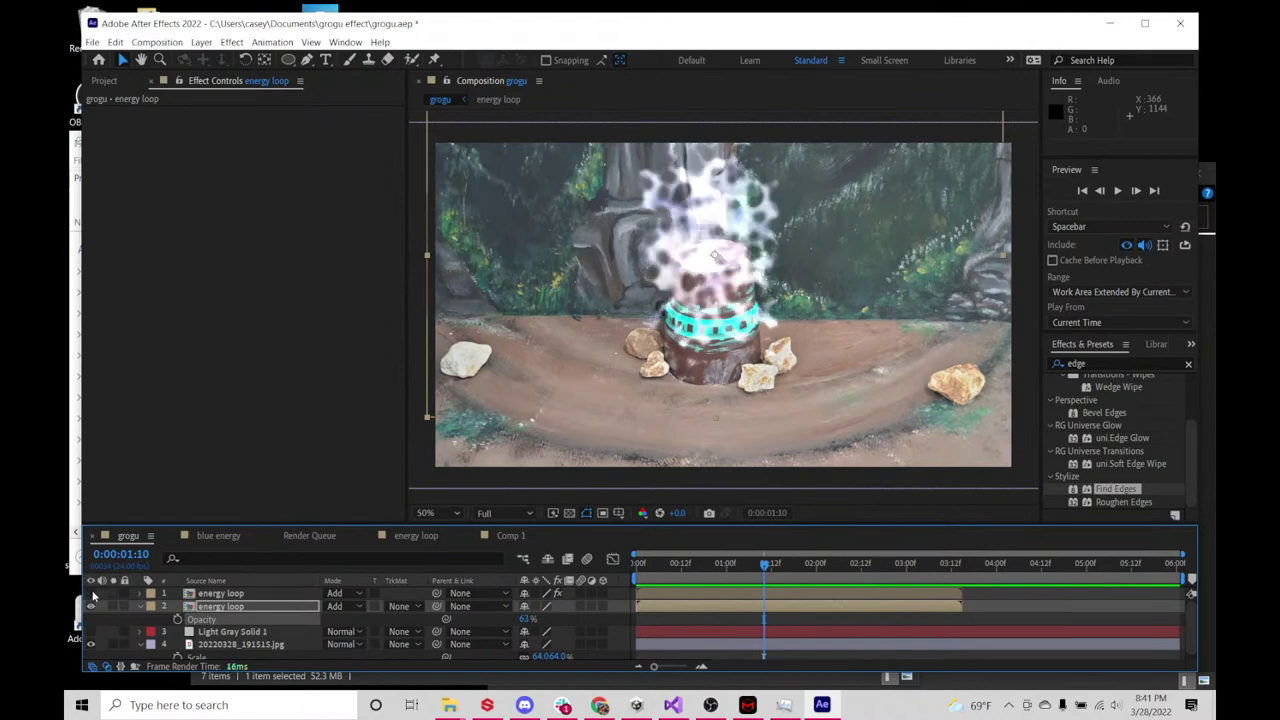
pyautogui.click(91, 606)
pyautogui.click(91, 593)
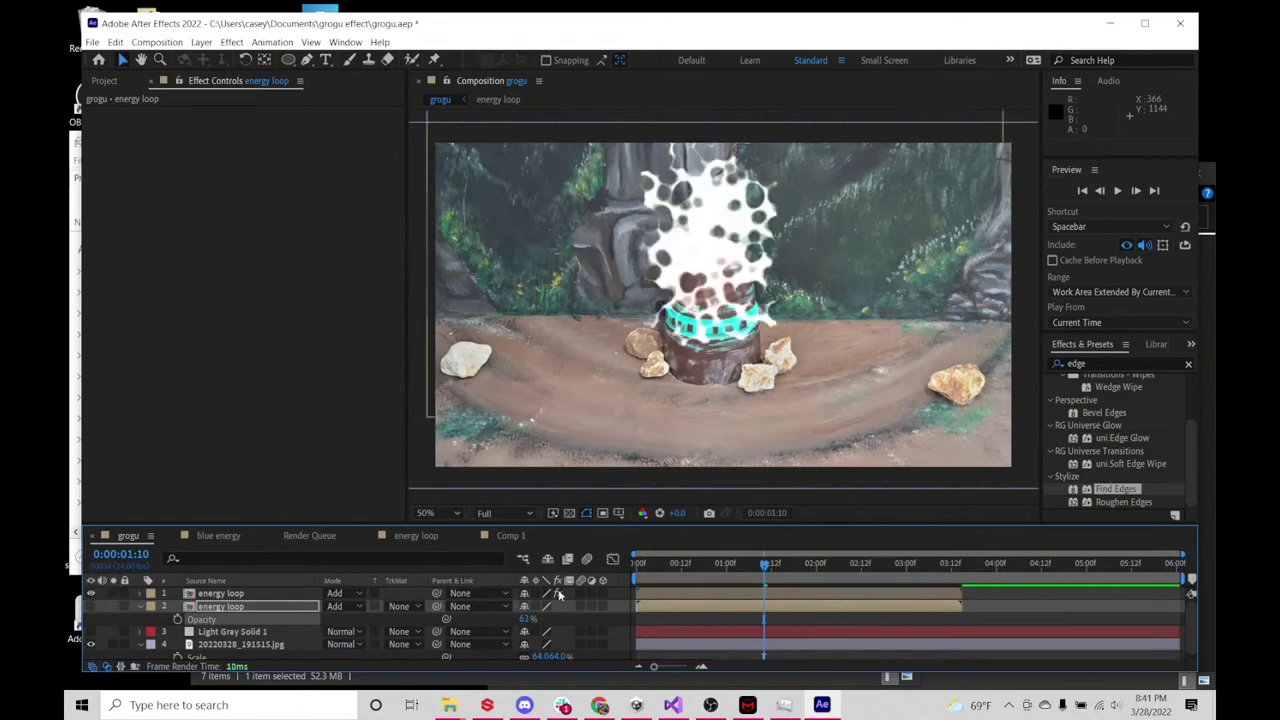
pyautogui.moveTo(768, 564); pyautogui.dragTo(828, 566)
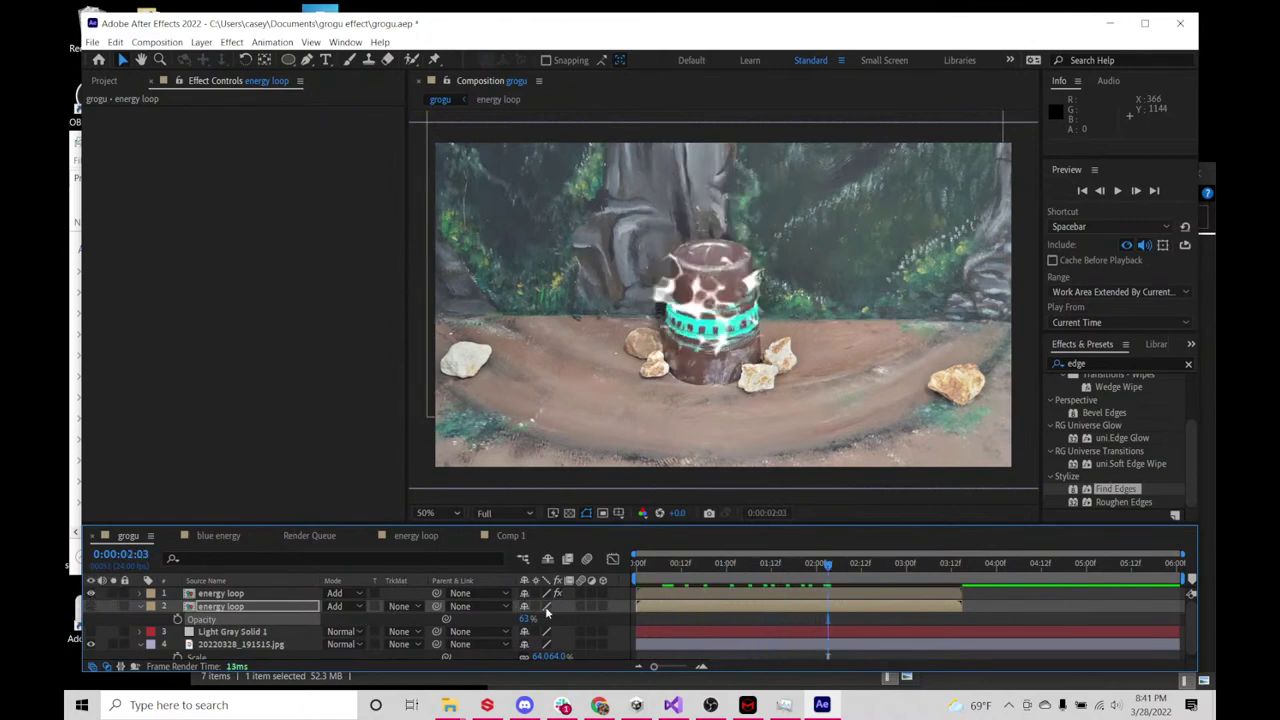
# - Set the upper energy loop layer's opacity to 50% and check it at 0:00:00:23
pyautogui.press('t')
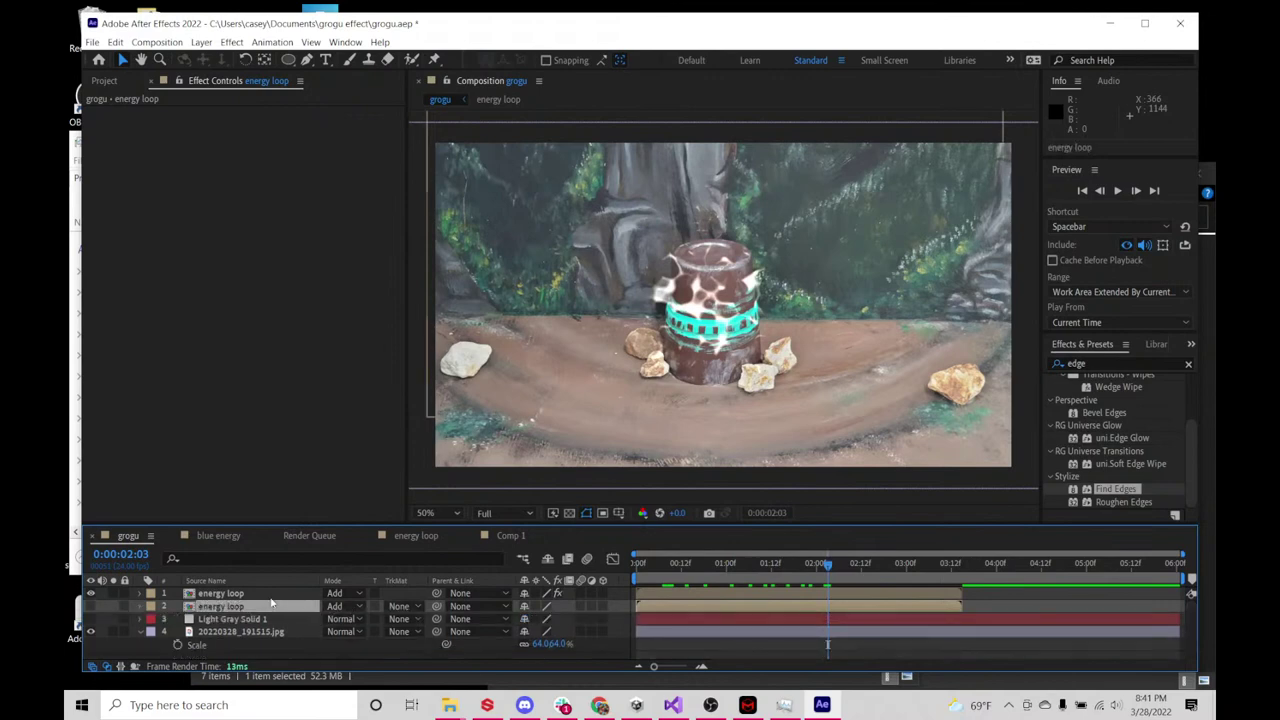
pyautogui.click(386, 595)
pyautogui.press('t')
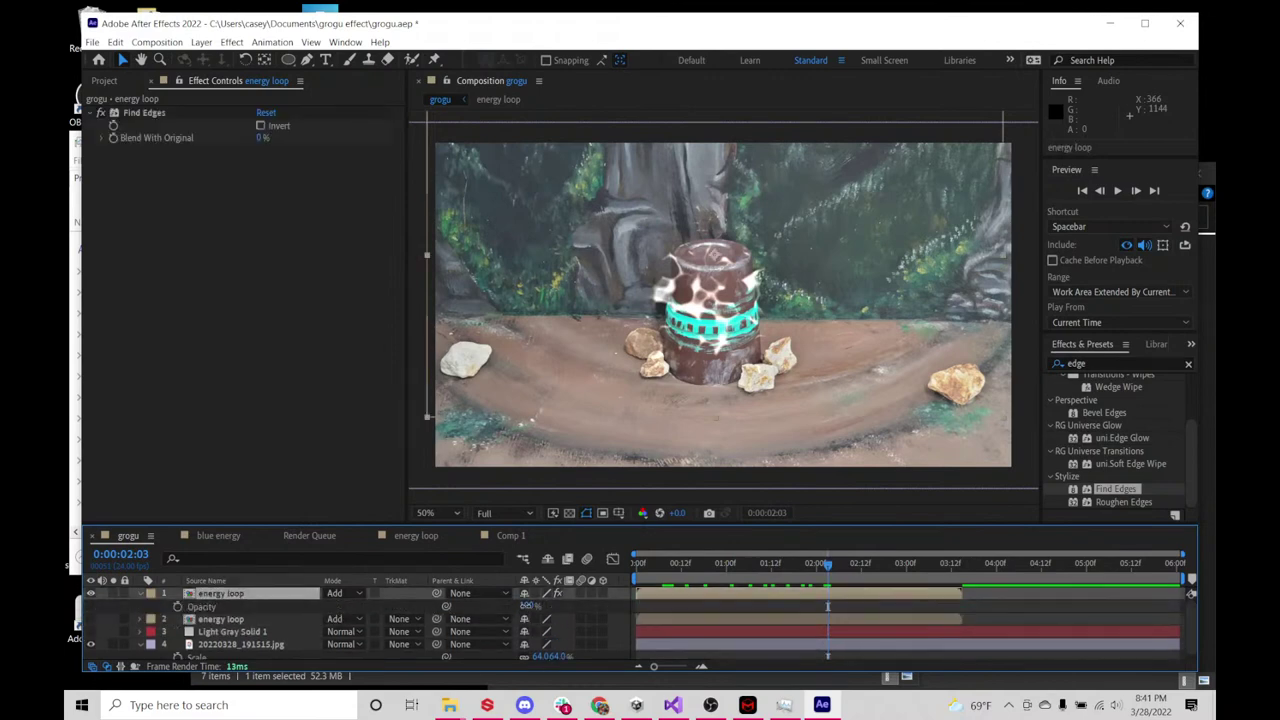
pyautogui.moveTo(528, 605)
pyautogui.mouseDown()
pyautogui.moveTo(560, 603)
pyautogui.moveTo(540, 605)
pyautogui.mouseUp()
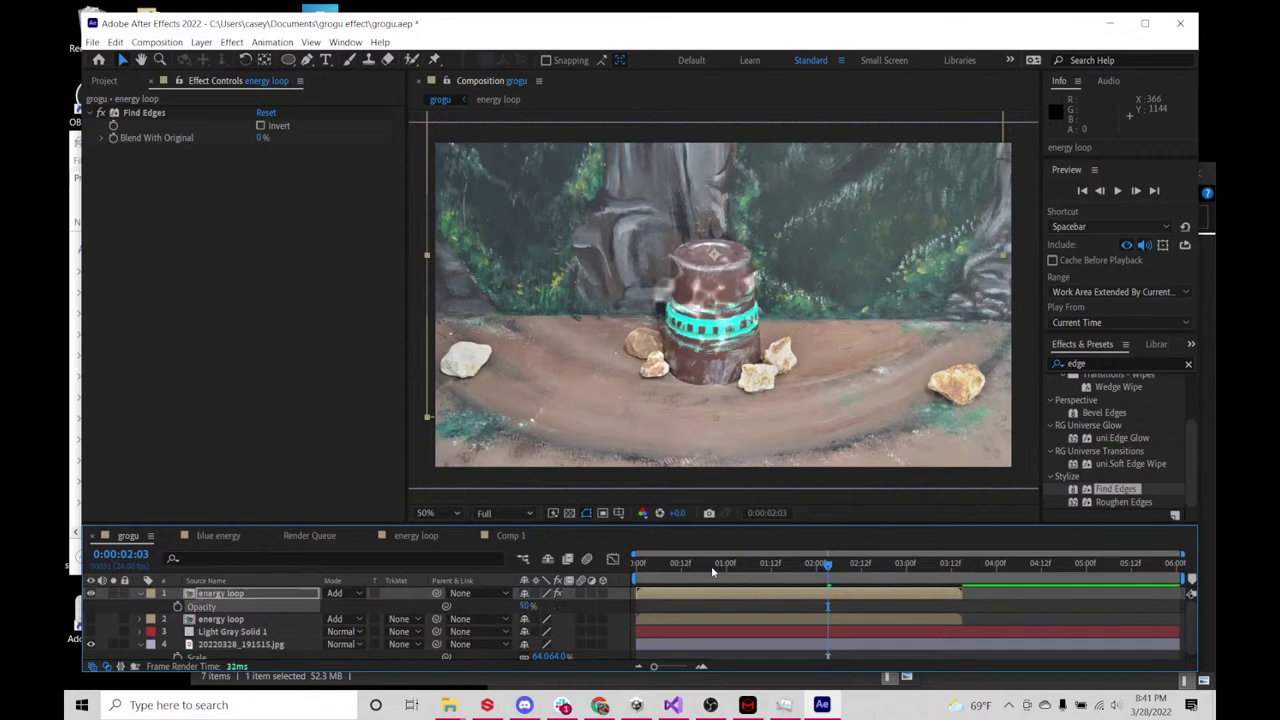
pyautogui.moveTo(713, 571)
pyautogui.mouseDown()
pyautogui.moveTo(820, 567)
pyautogui.moveTo(724, 570)
pyautogui.mouseUp()
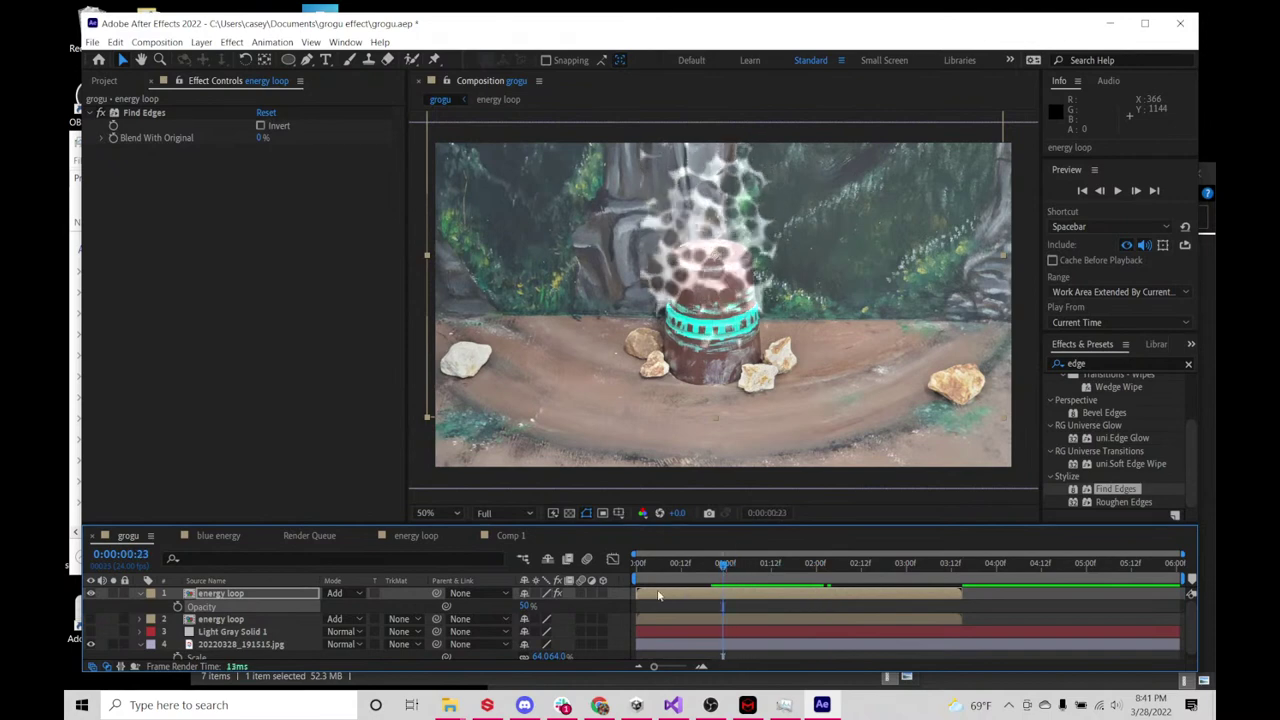
# - Try narrowing the upper energy loop layer to 74% horizontal scale, and undo the change
pyautogui.press('s')
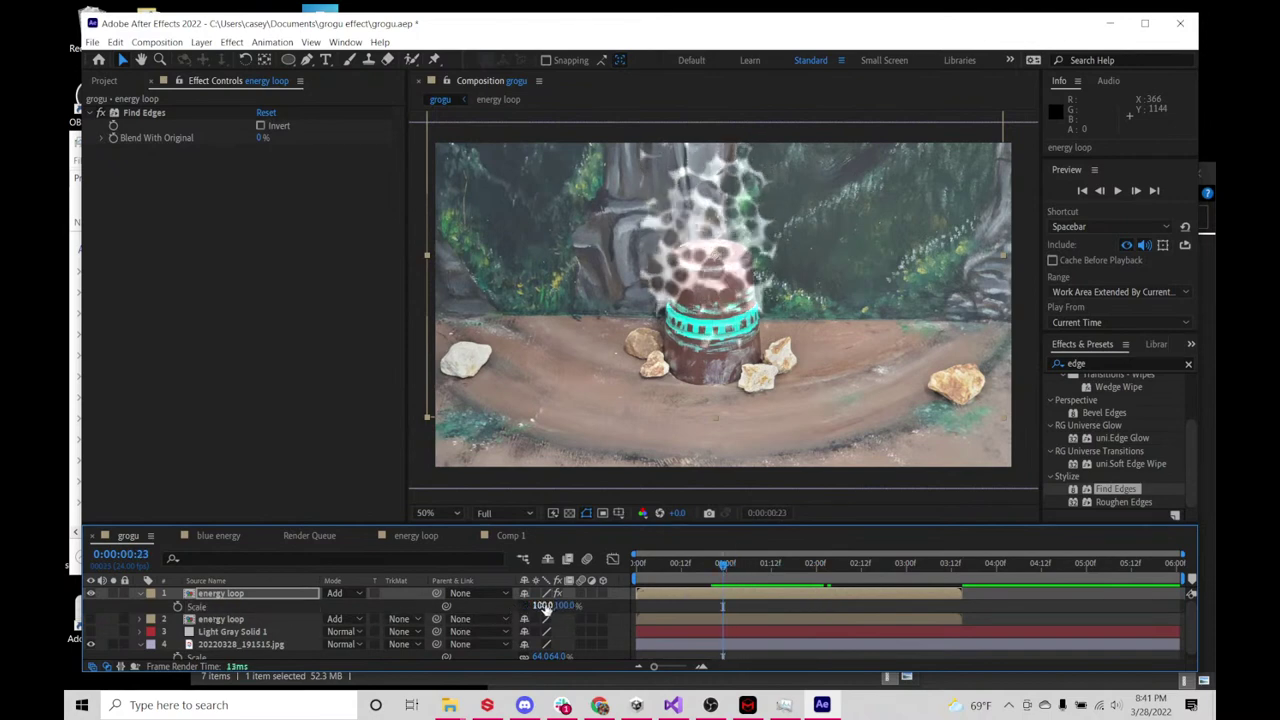
pyautogui.moveTo(543, 607)
pyautogui.mouseDown()
pyautogui.moveTo(676, 594)
pyautogui.moveTo(540, 618)
pyautogui.mouseUp()
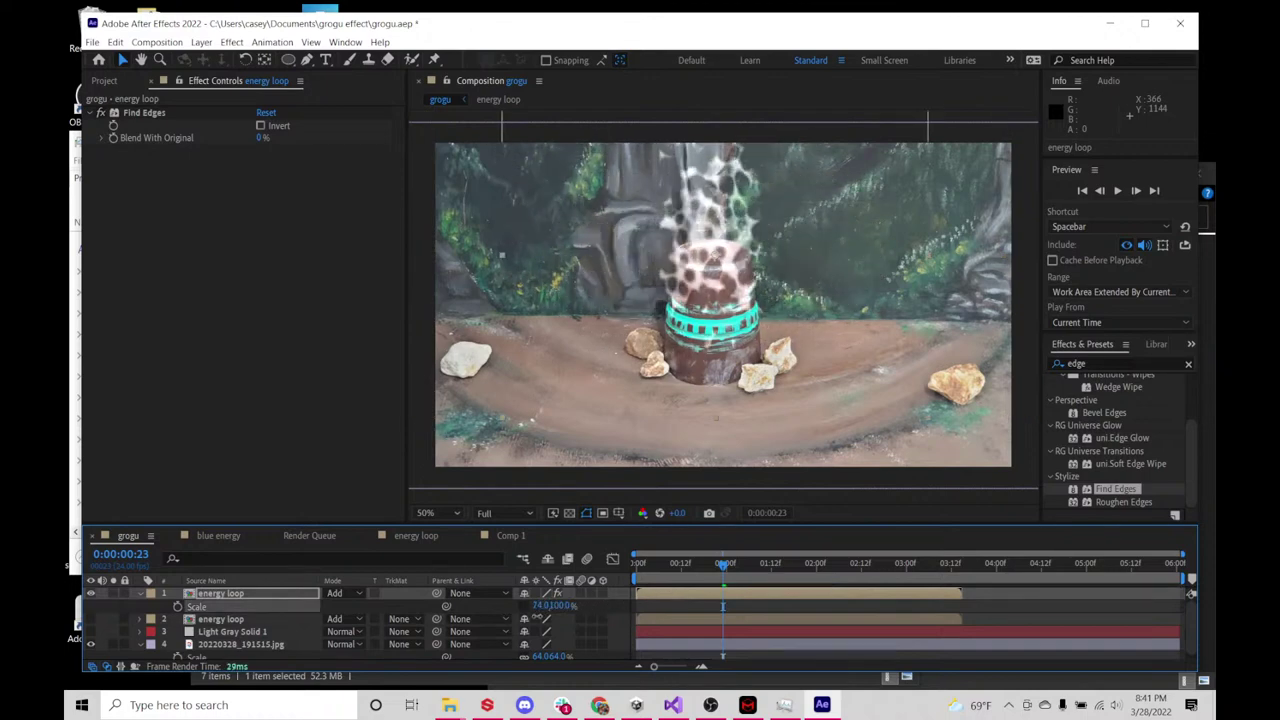
pyautogui.hotkey('ctrl', 'z')
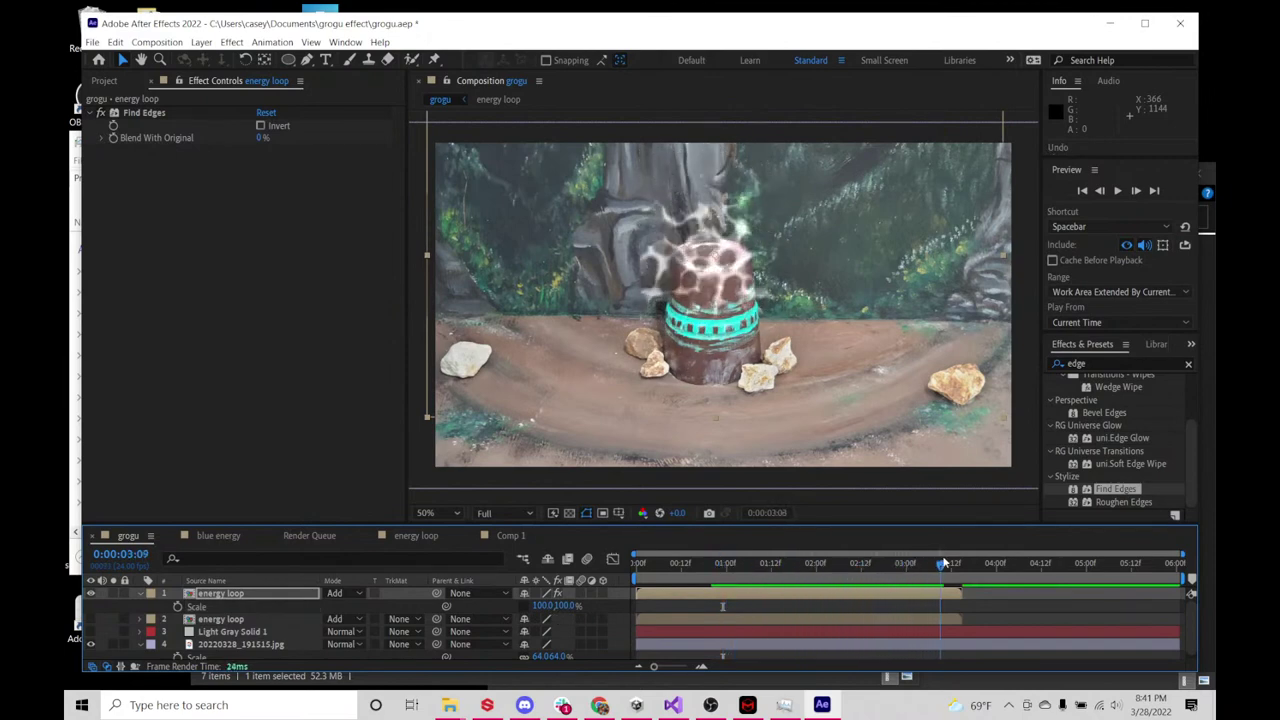
# - Preview the half-transparent upper energy loop layer in the scene from near the start
pyautogui.moveTo(950, 563); pyautogui.dragTo(641, 562)
pyautogui.press('space')
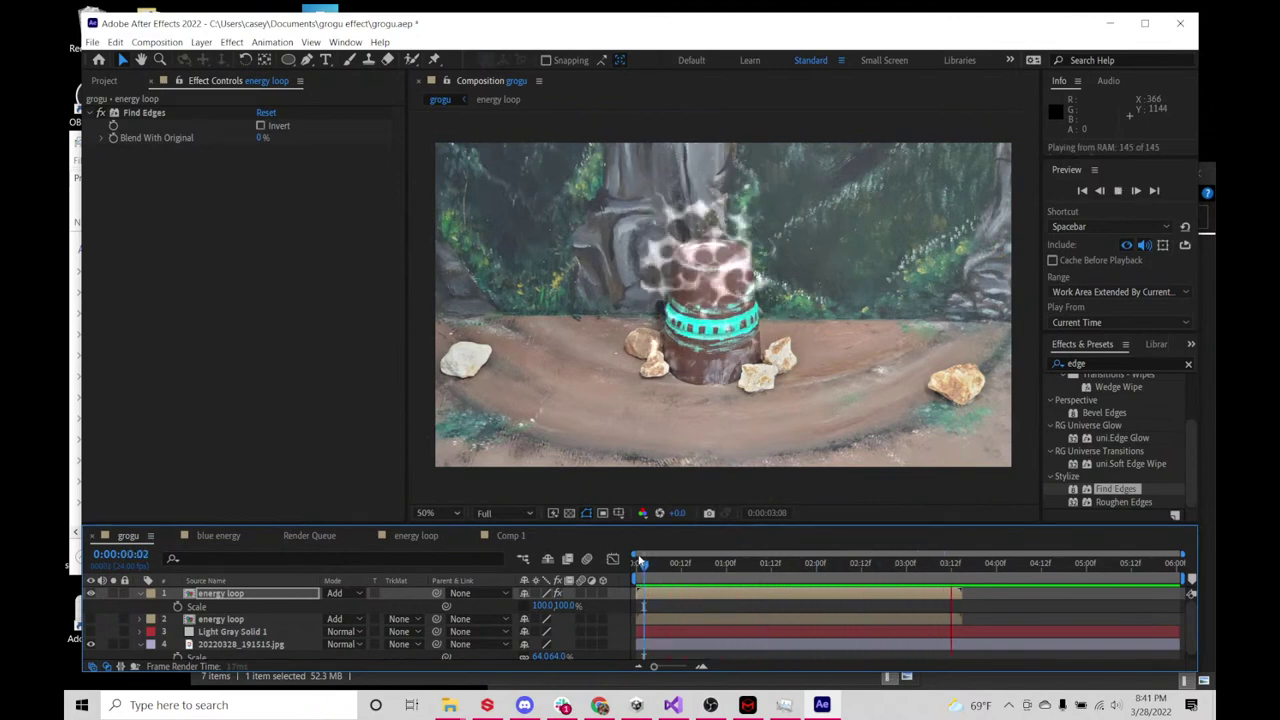
# - Play the grogu composition again from the first frame and from 0:00:00:05 to check the energy loop's motion
pyautogui.moveTo(645, 563); pyautogui.dragTo(634, 564)
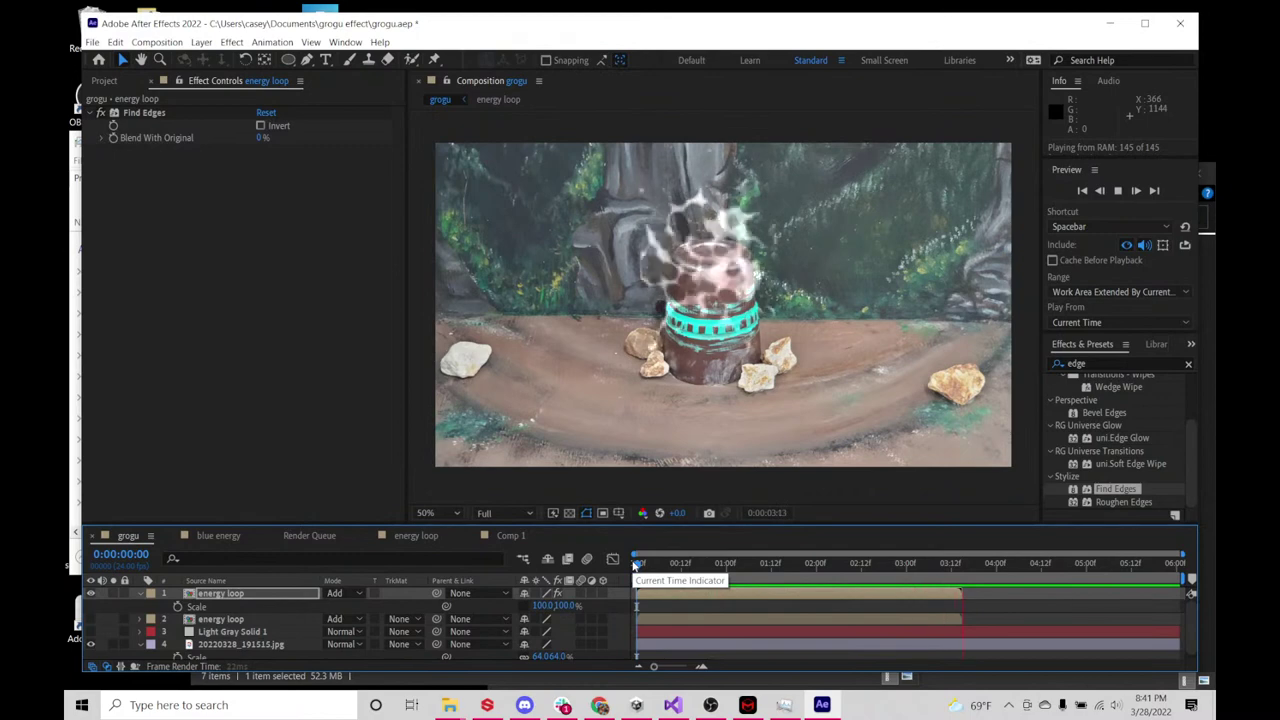
pyautogui.click(655, 564)
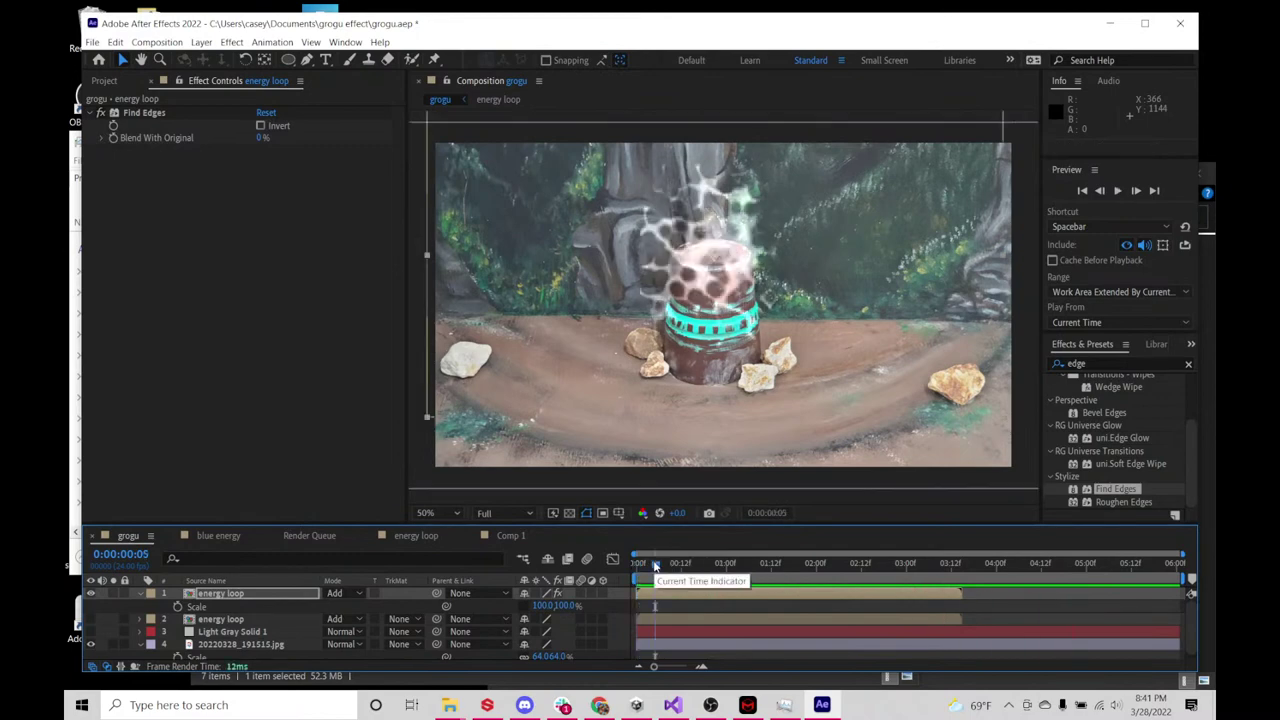
pyautogui.press('space')
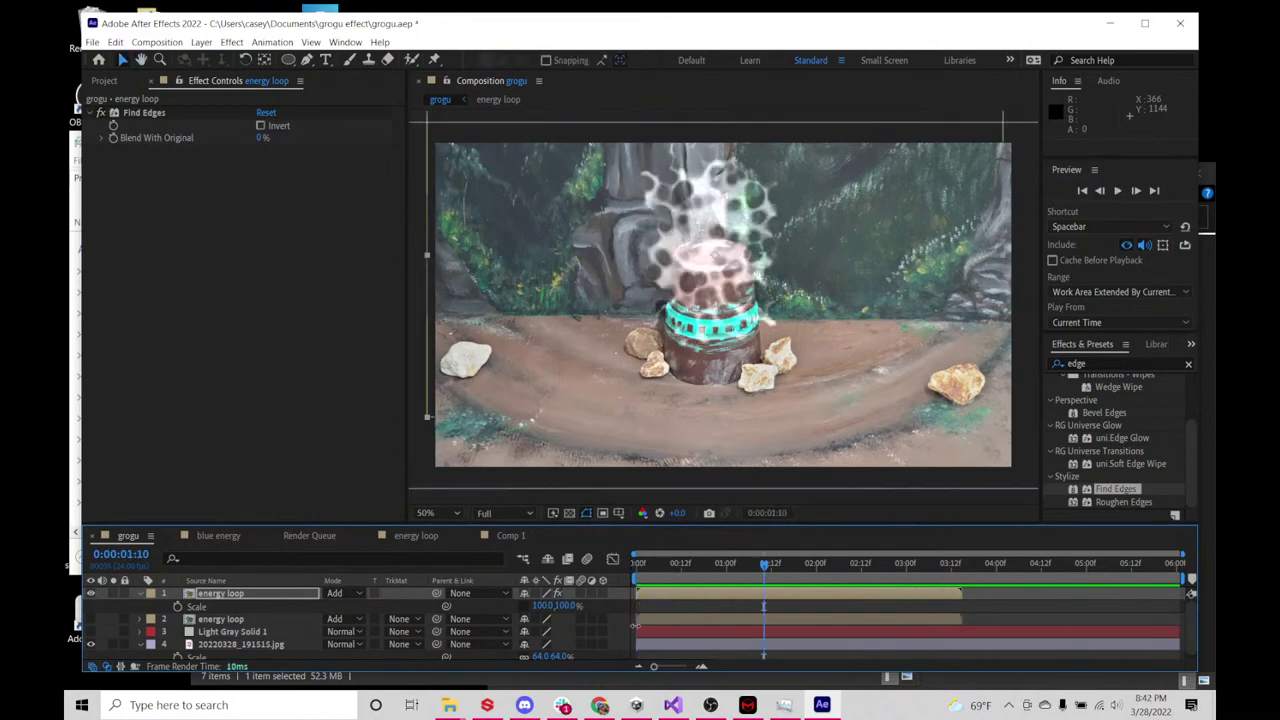
# - Switch to Chrome, study the energy column full screen around 0:19 of the Grogu meditating video, and return to After Effects
pyautogui.click(599, 705)
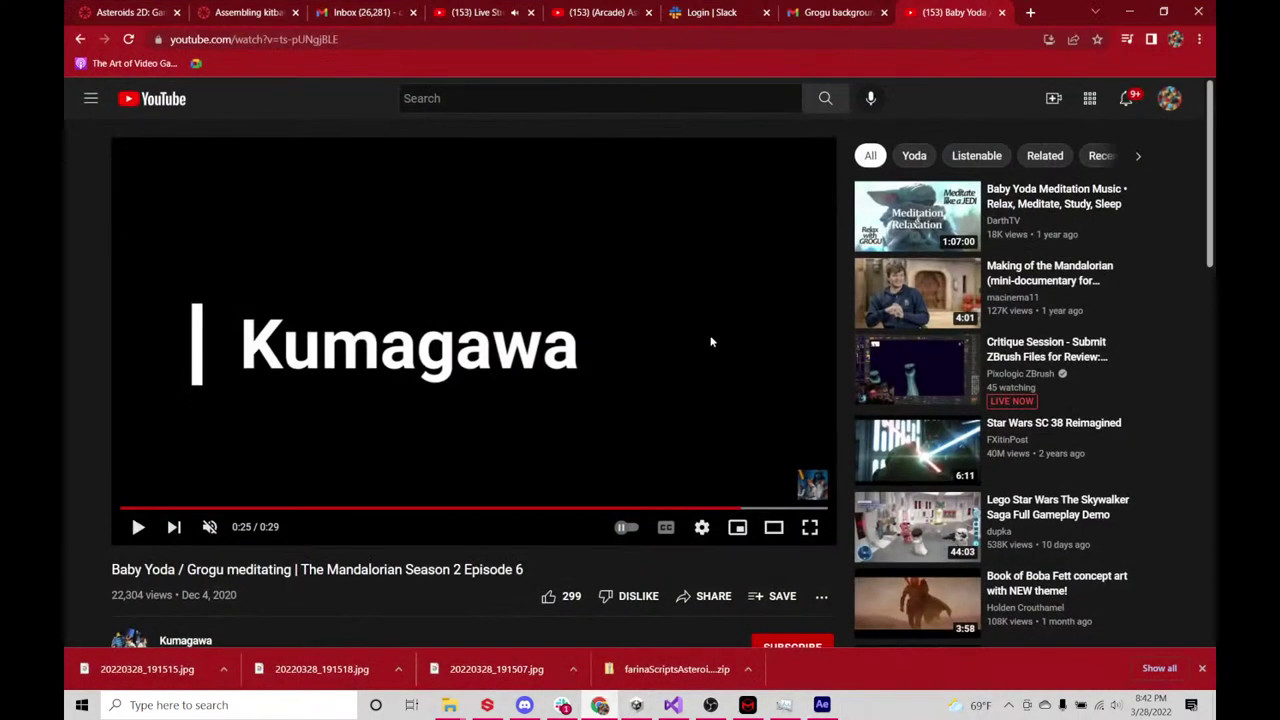
pyautogui.moveTo(380, 509); pyautogui.dragTo(600, 516)
pyautogui.click(818, 520)
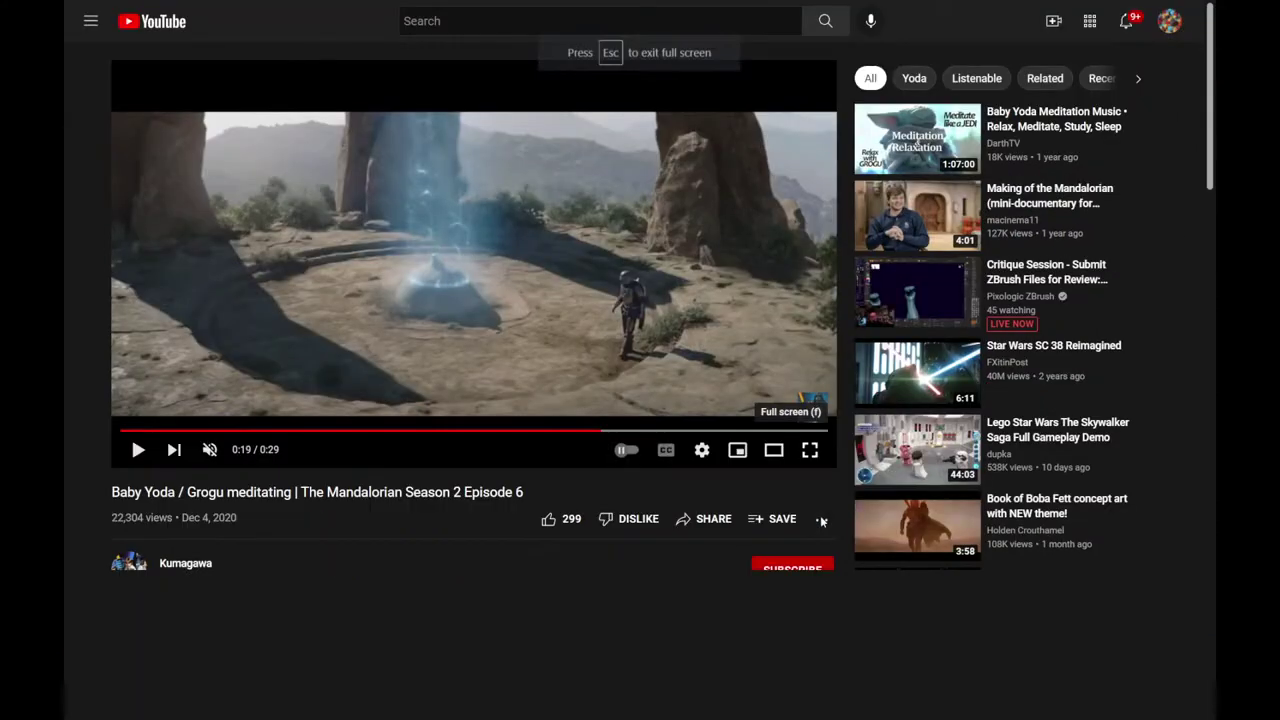
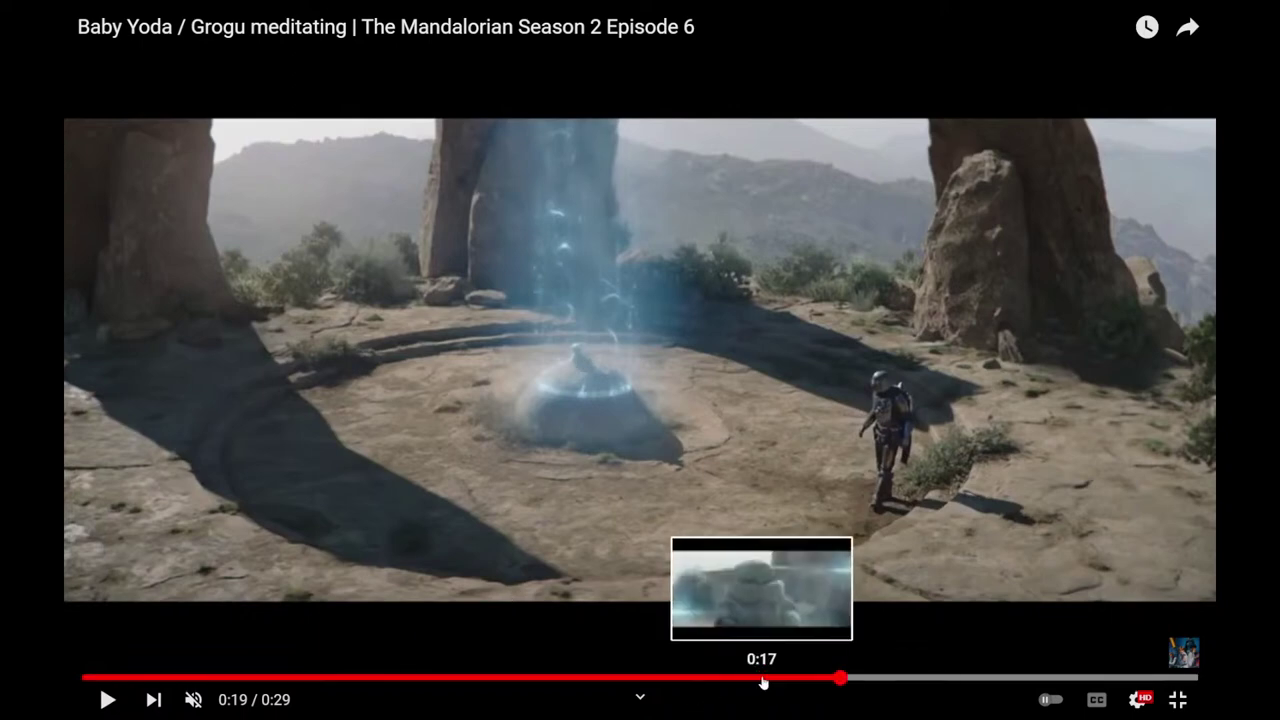
pyautogui.moveTo(763, 682); pyautogui.dragTo(827, 678)
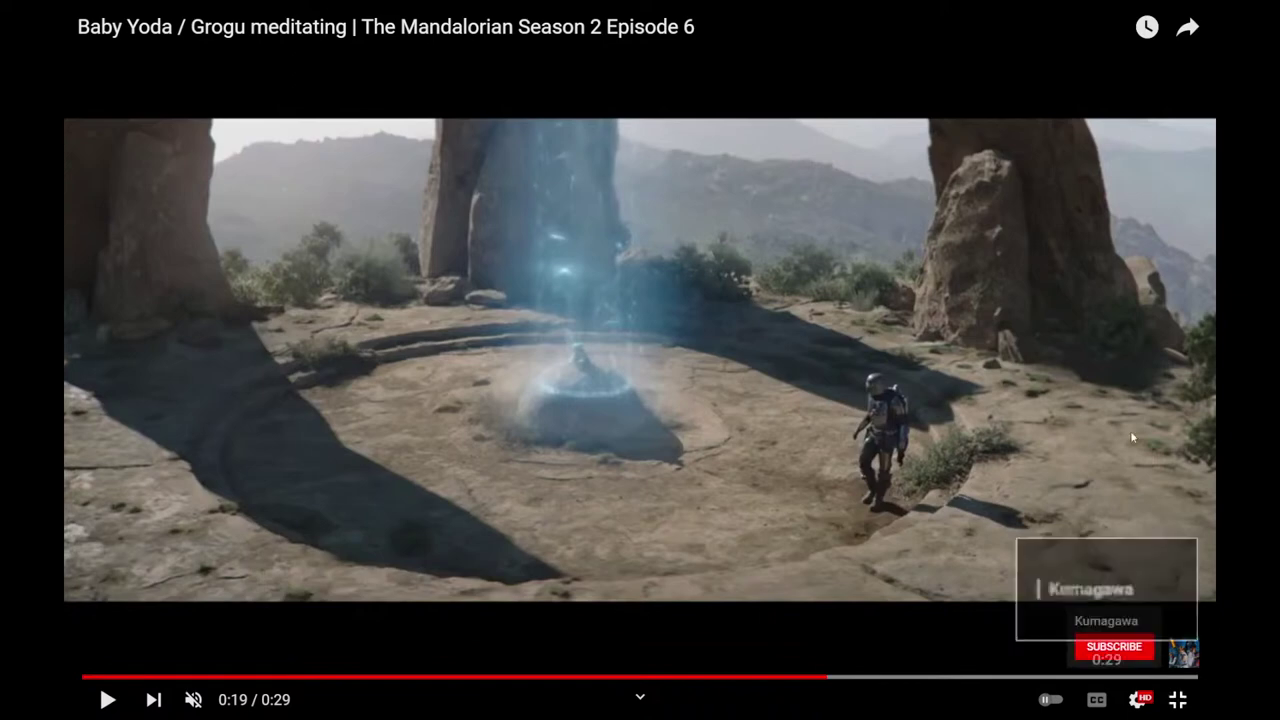
pyautogui.press('Escape')
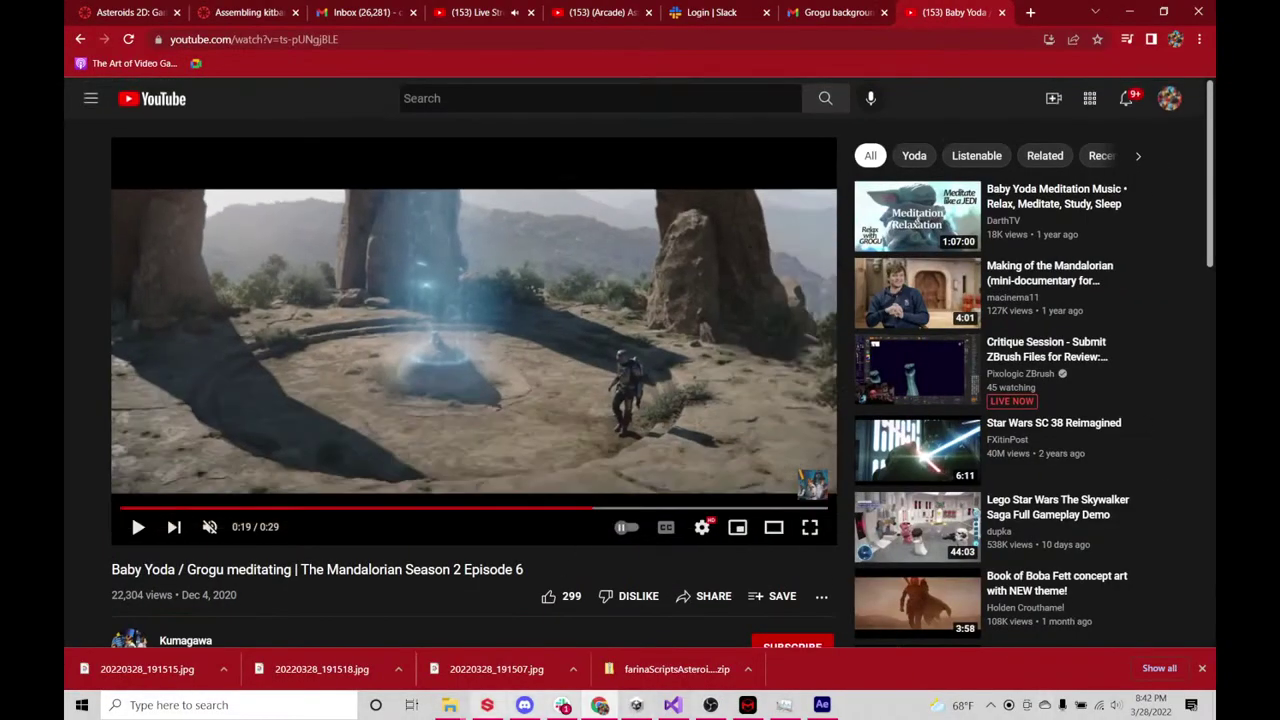
pyautogui.click(822, 705)
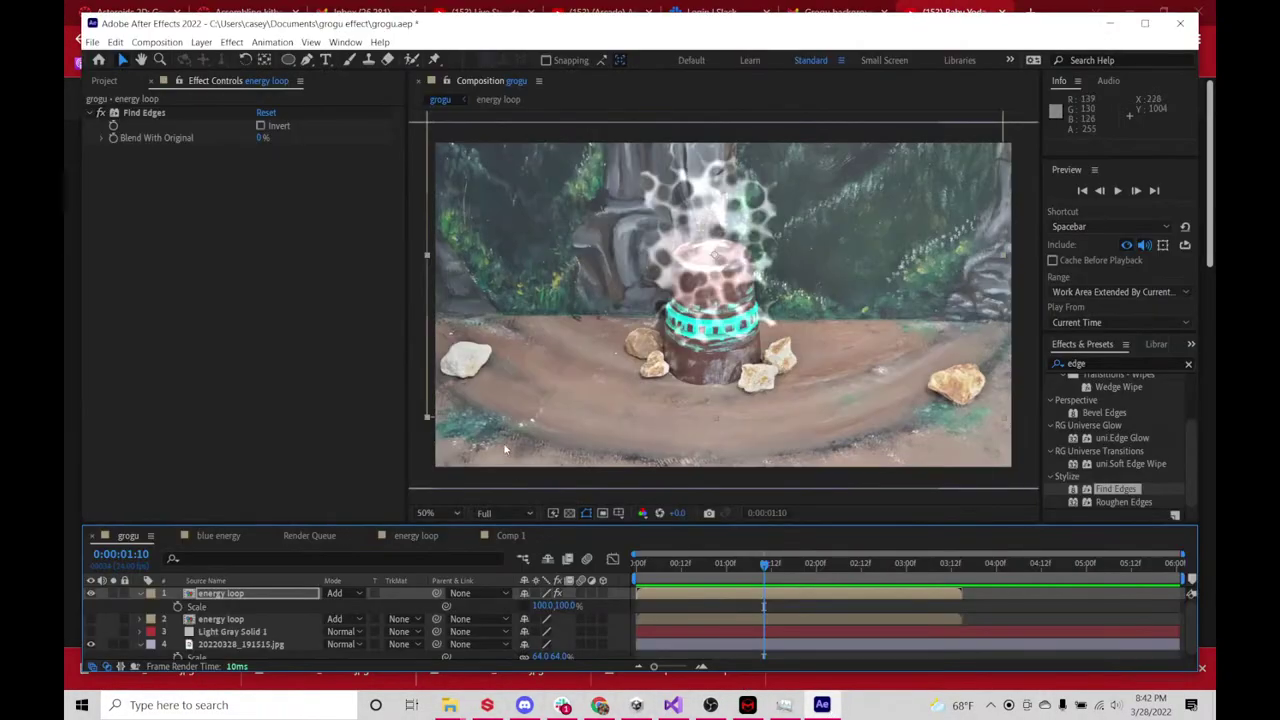
# - Apply the Stylize Glow effect to the upper energy loop layer, with the current time at 0:00:03:14
pyautogui.moveTo(724, 563); pyautogui.dragTo(960, 570)
pyautogui.press('space')
pyautogui.press('space')
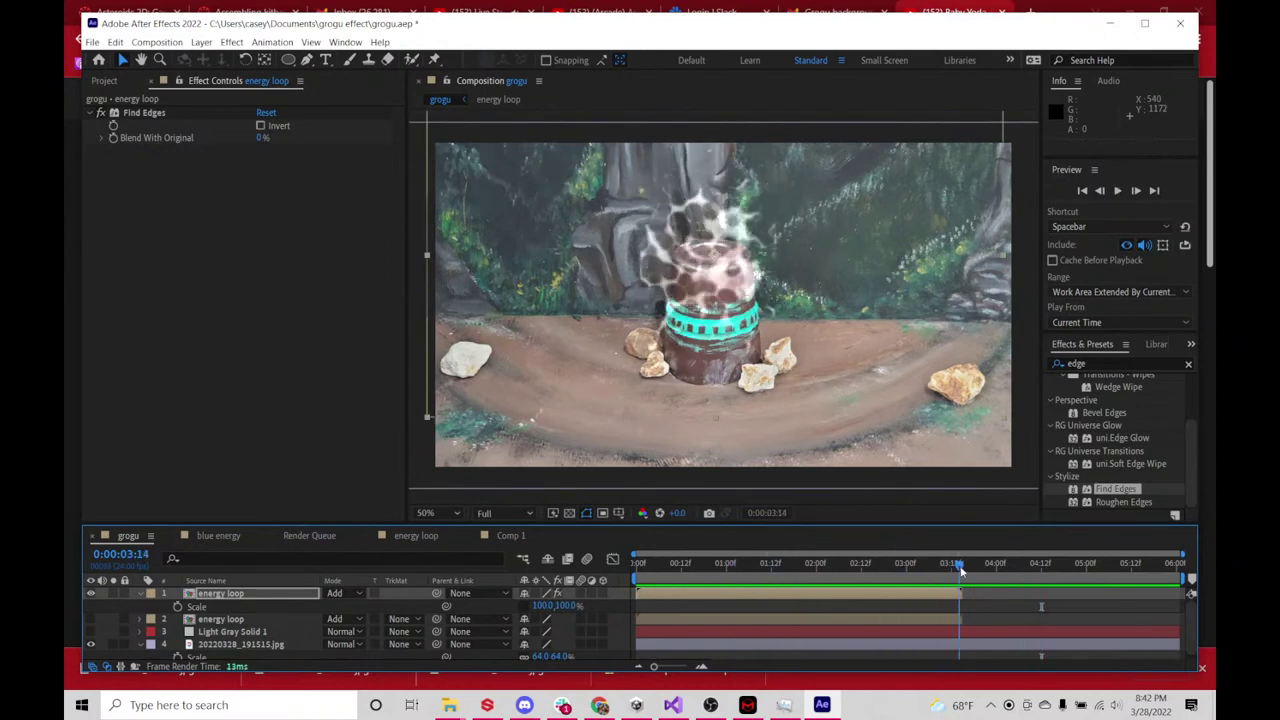
pyautogui.click(255, 622)
pyautogui.click(295, 594)
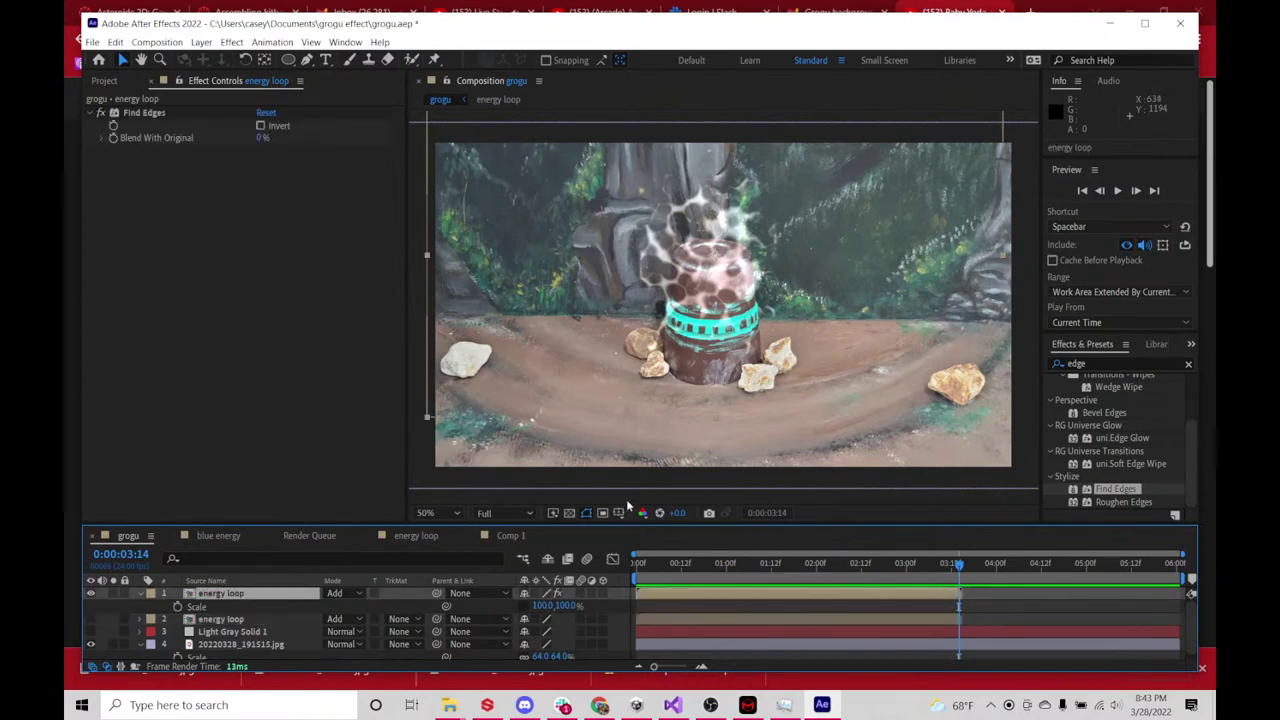
pyautogui.click(1094, 363)
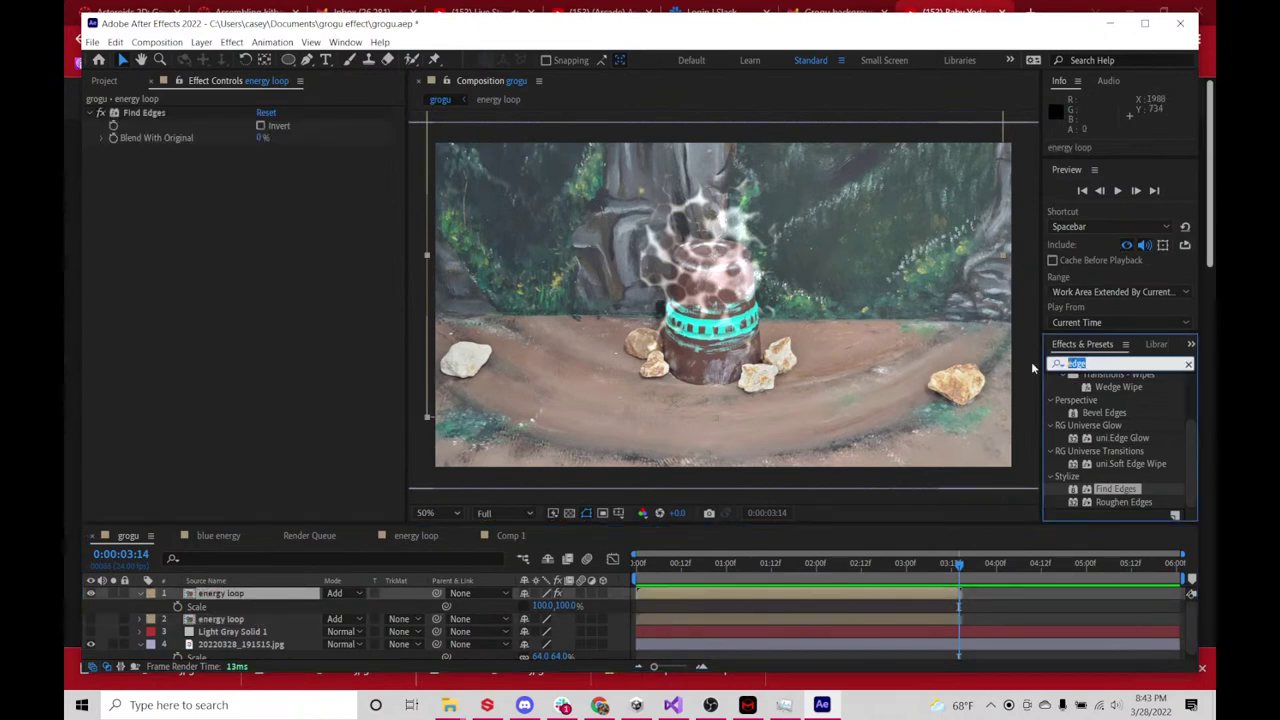
pyautogui.write('glow')
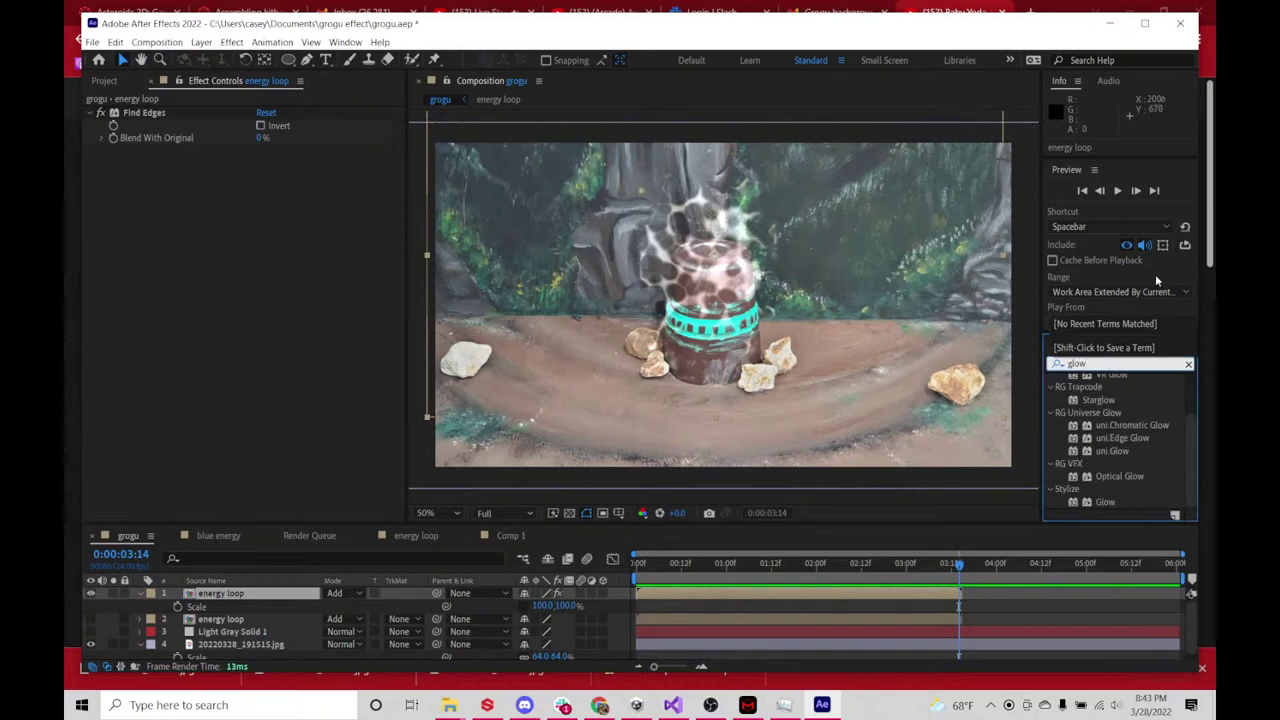
pyautogui.doubleClick(1112, 499)
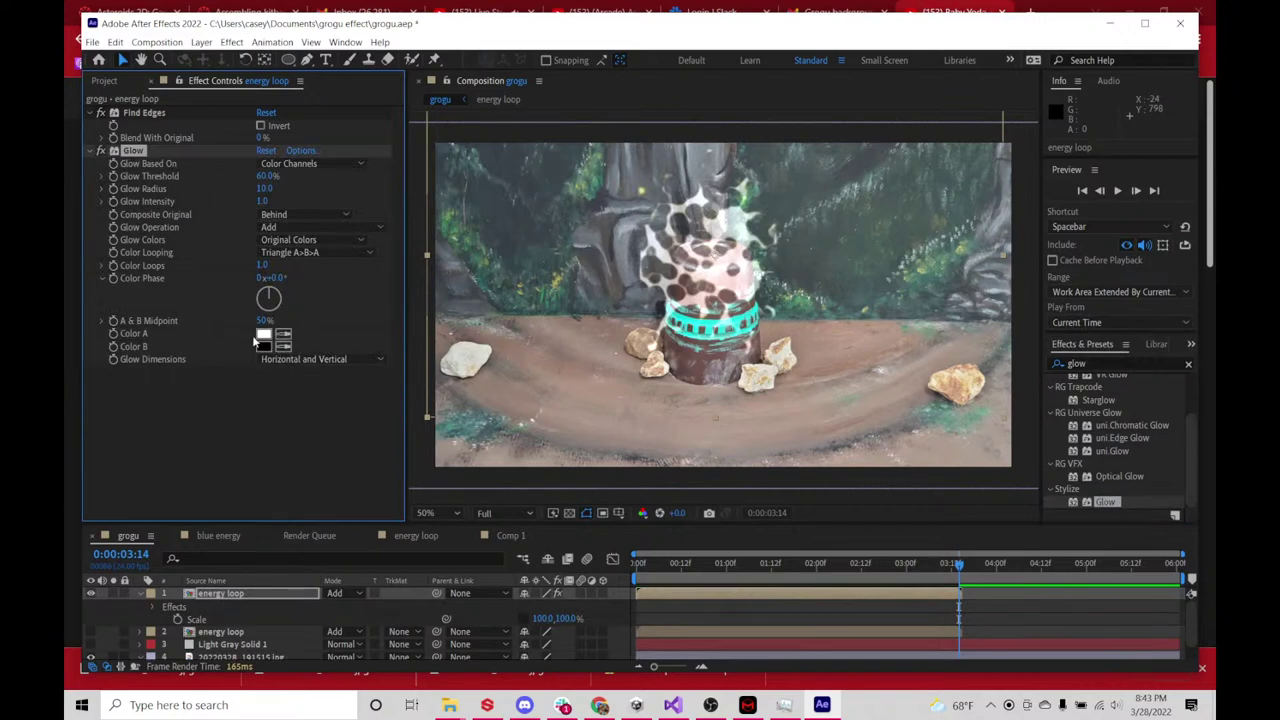
# - Set the Glow's Color A to blue 0073F3 and its Color B to a light blue
pyautogui.click(263, 336)
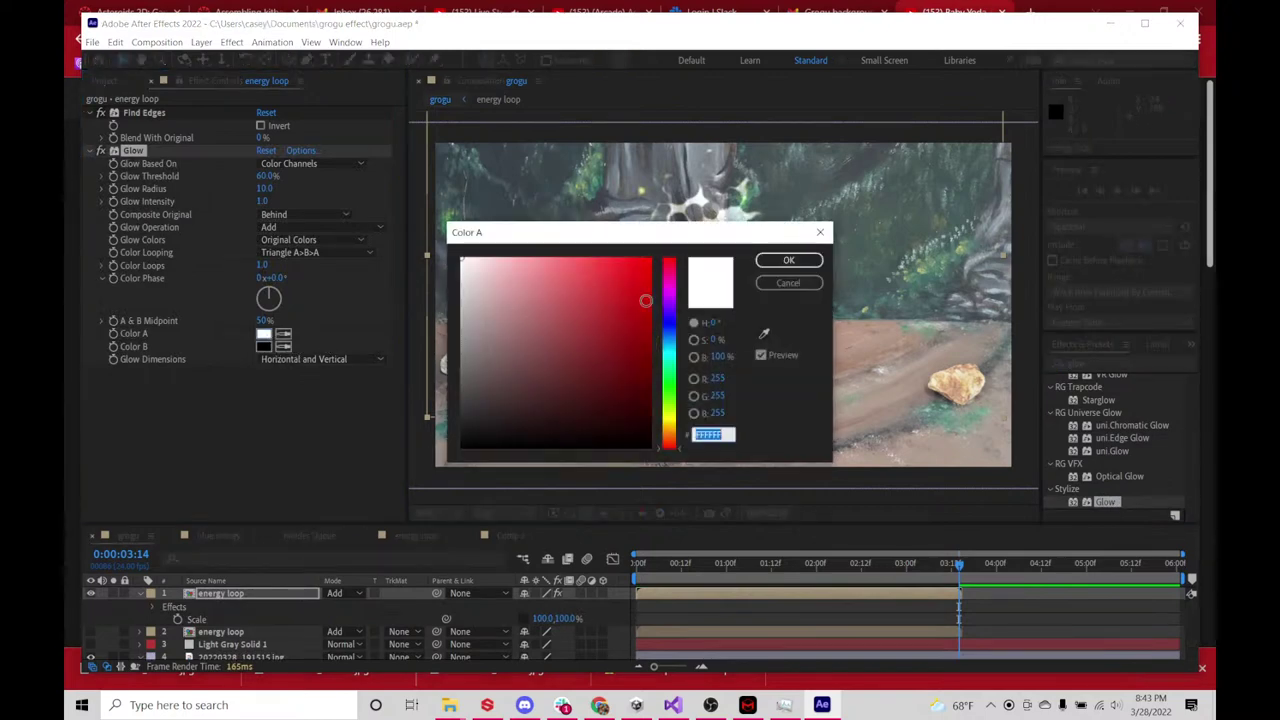
pyautogui.click(669, 339)
pyautogui.click(637, 341)
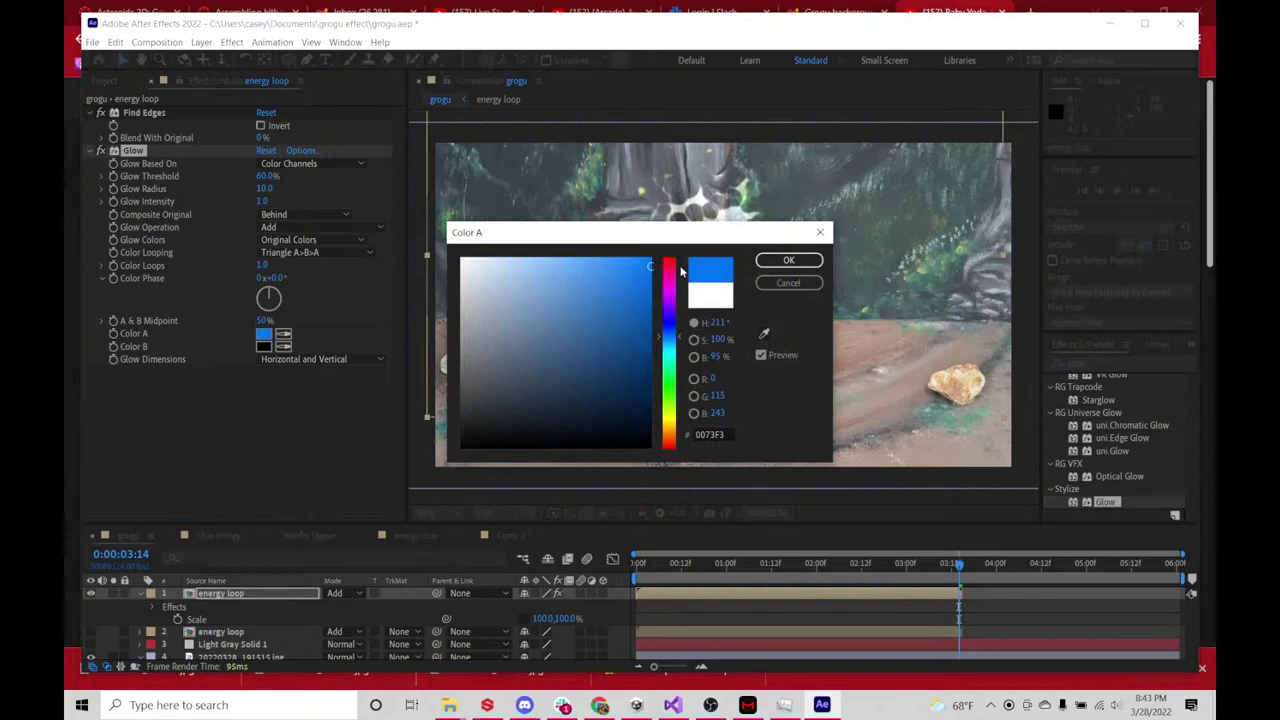
pyautogui.click(789, 260)
pyautogui.click(263, 346)
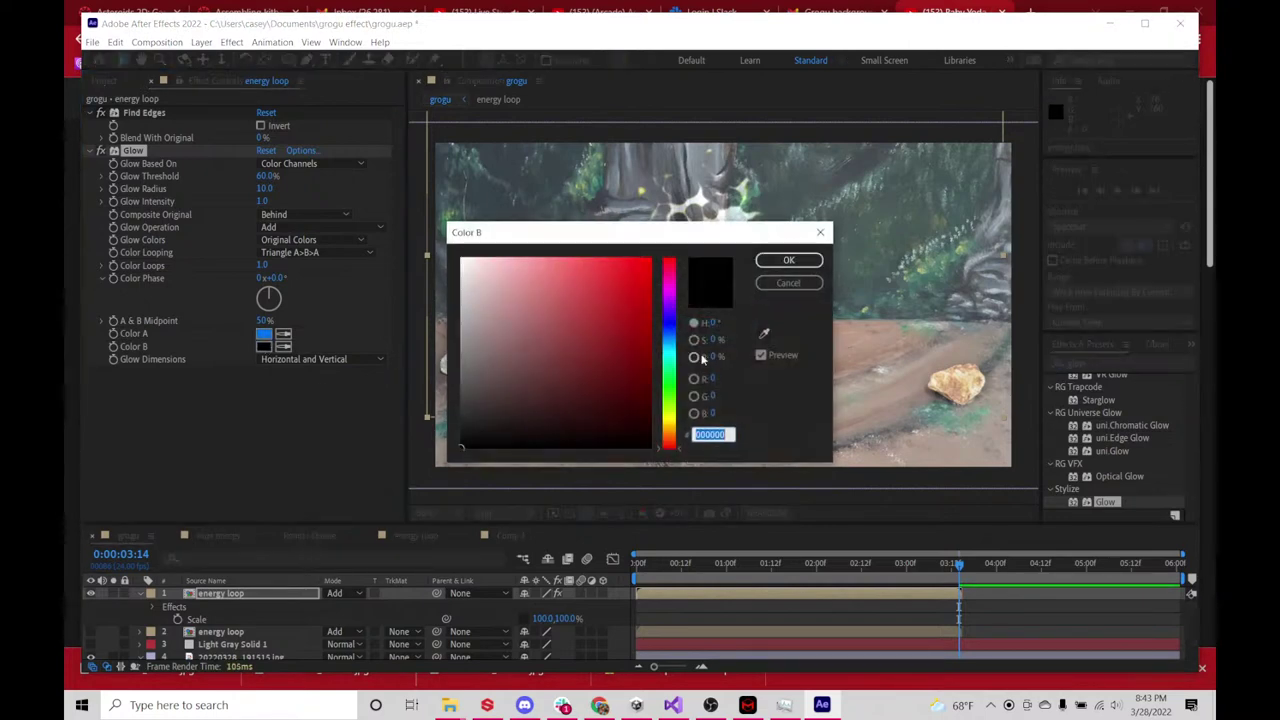
pyautogui.click(669, 329)
pyautogui.click(650, 291)
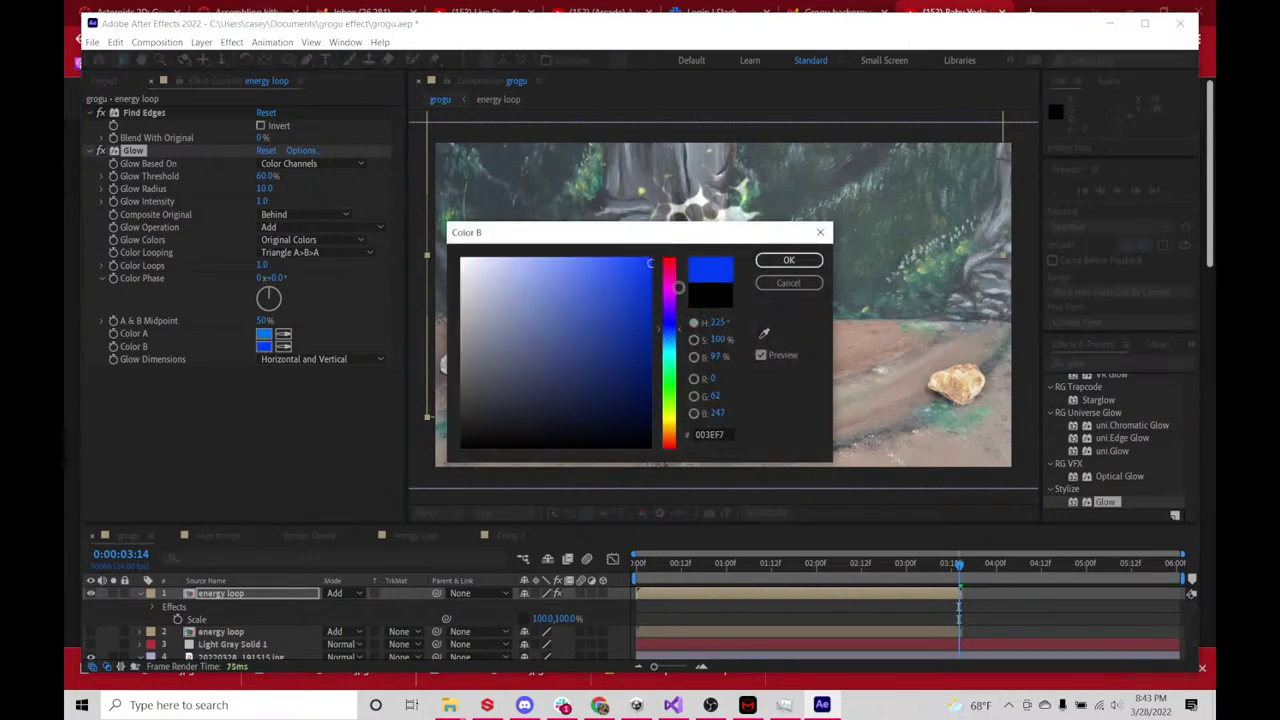
pyautogui.click(570, 258)
pyautogui.click(789, 260)
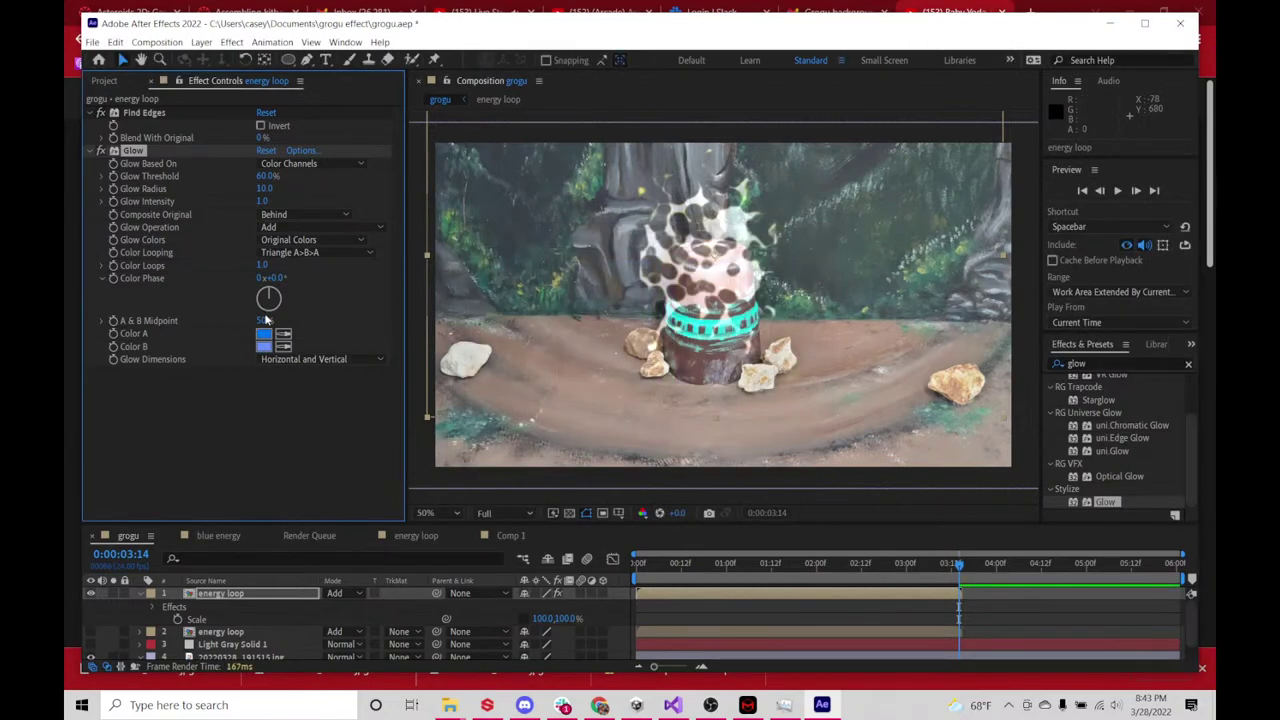
# - Set Glow Colors to A & B Colors, with 67.1% threshold, radius 275 and intensity 13.2
pyautogui.click(293, 237)
pyautogui.click(307, 269)
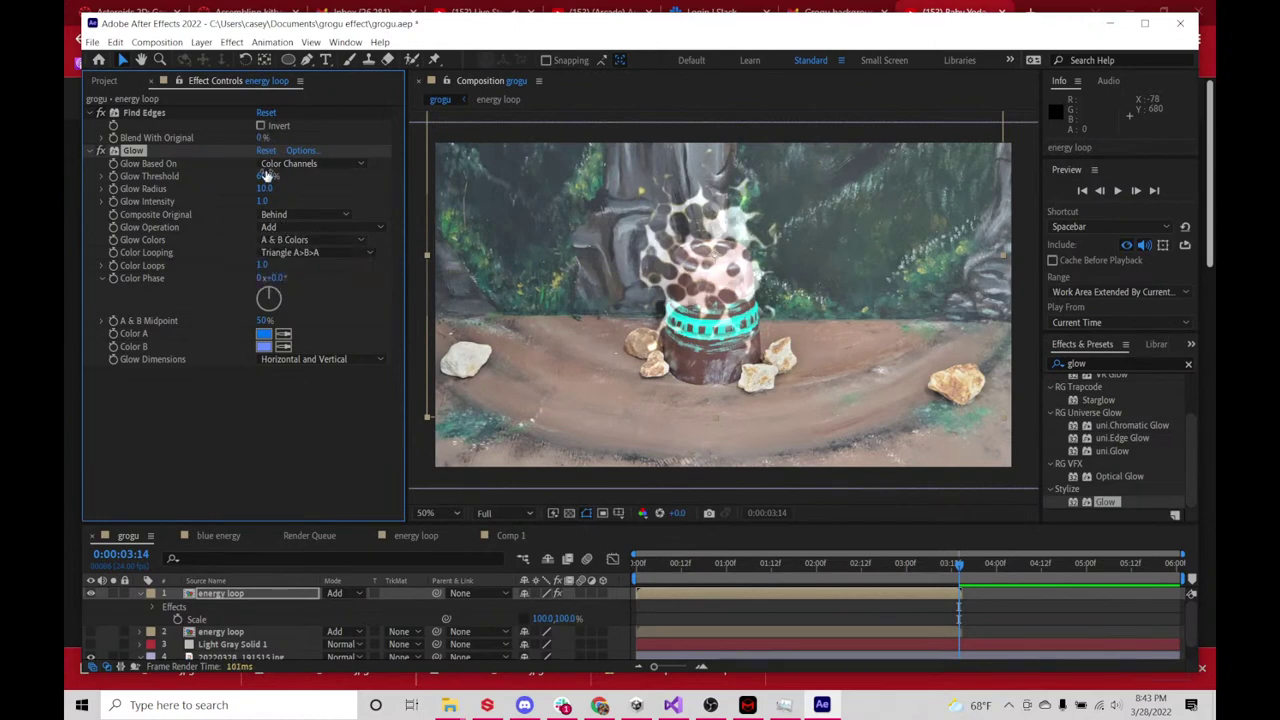
pyautogui.moveTo(263, 201); pyautogui.dragTo(322, 200)
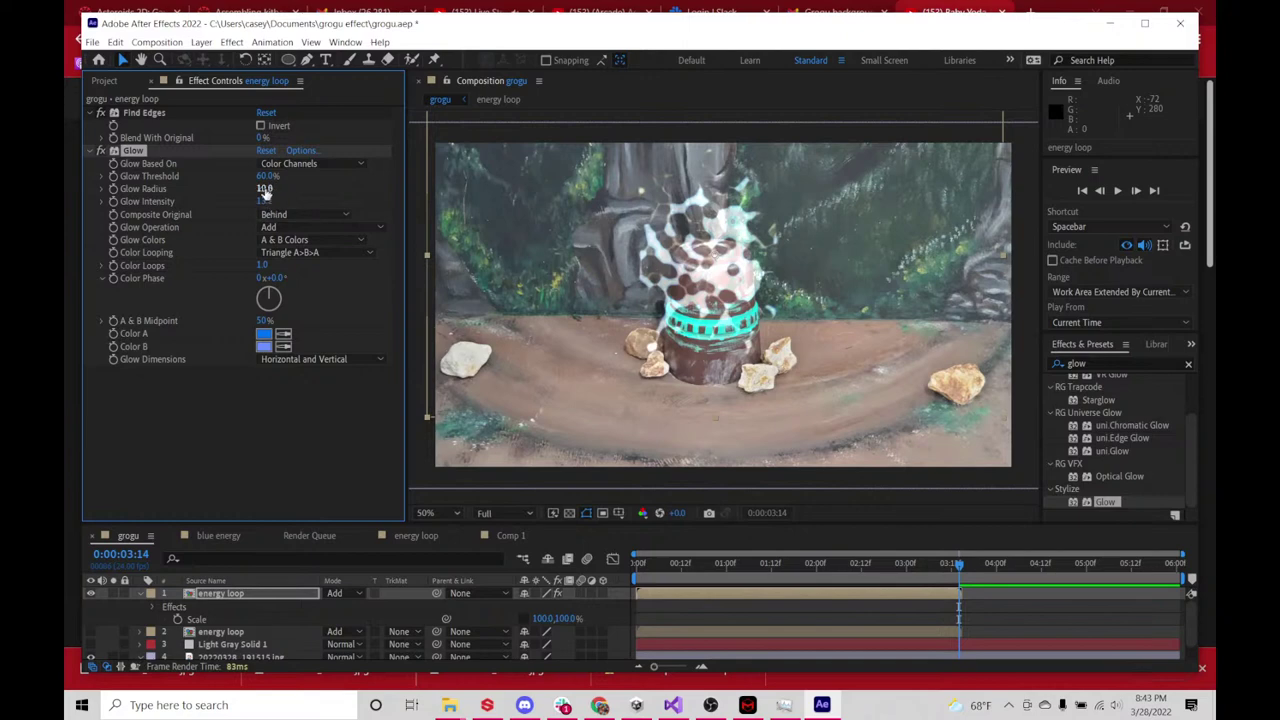
pyautogui.moveTo(268, 188)
pyautogui.mouseDown()
pyautogui.moveTo(491, 167)
pyautogui.moveTo(286, 176)
pyautogui.mouseUp()
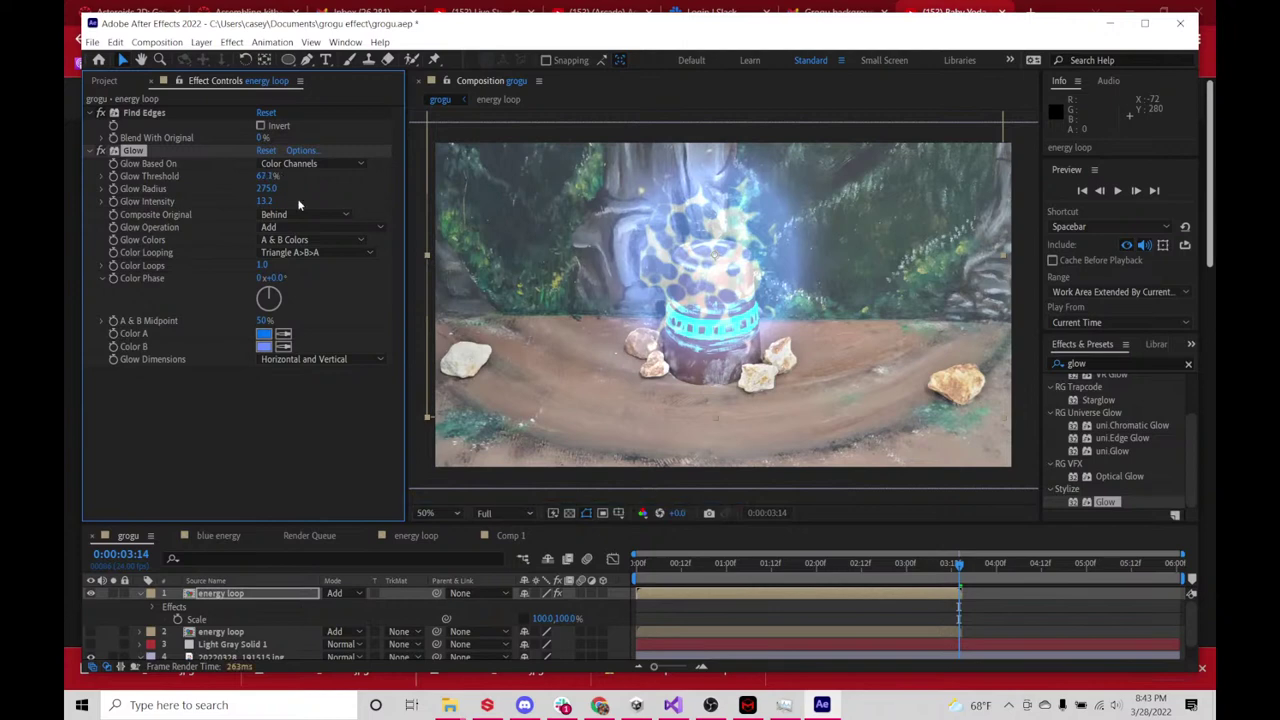
# - Preview the blue glowing energy loop from the start of the timeline
pyautogui.click(637, 563)
pyautogui.press('space')
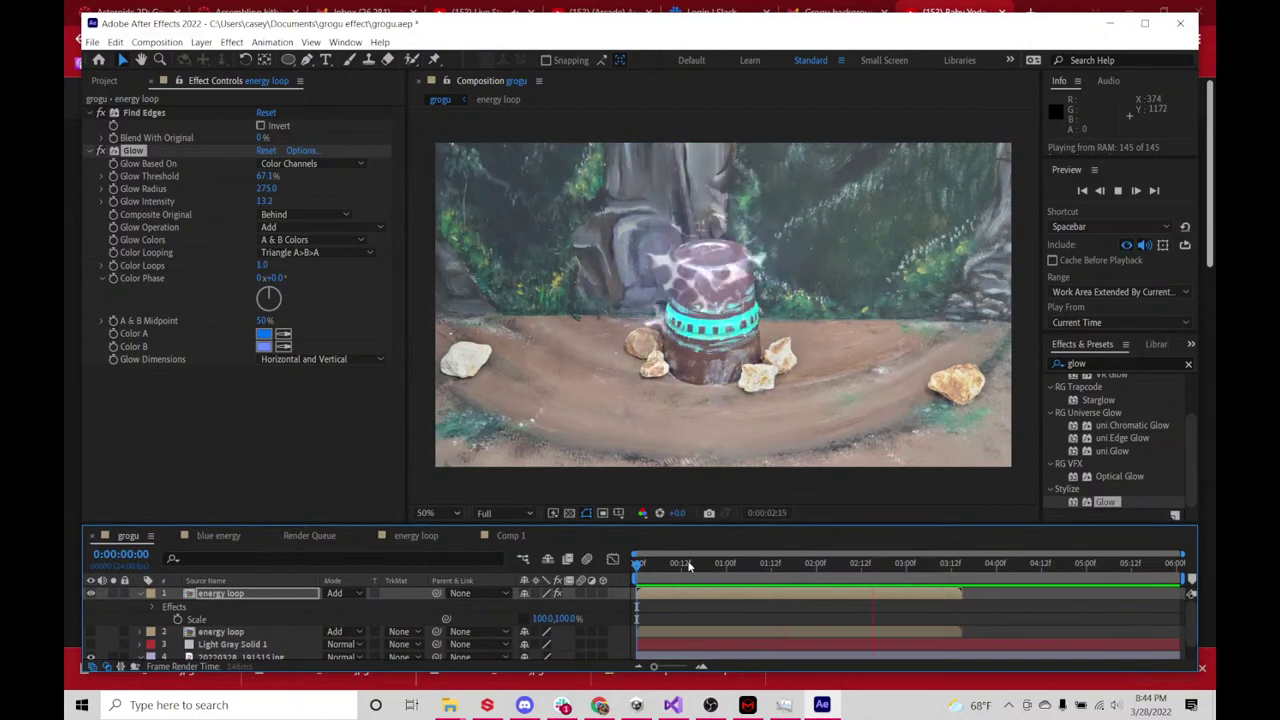
pyautogui.press('space')
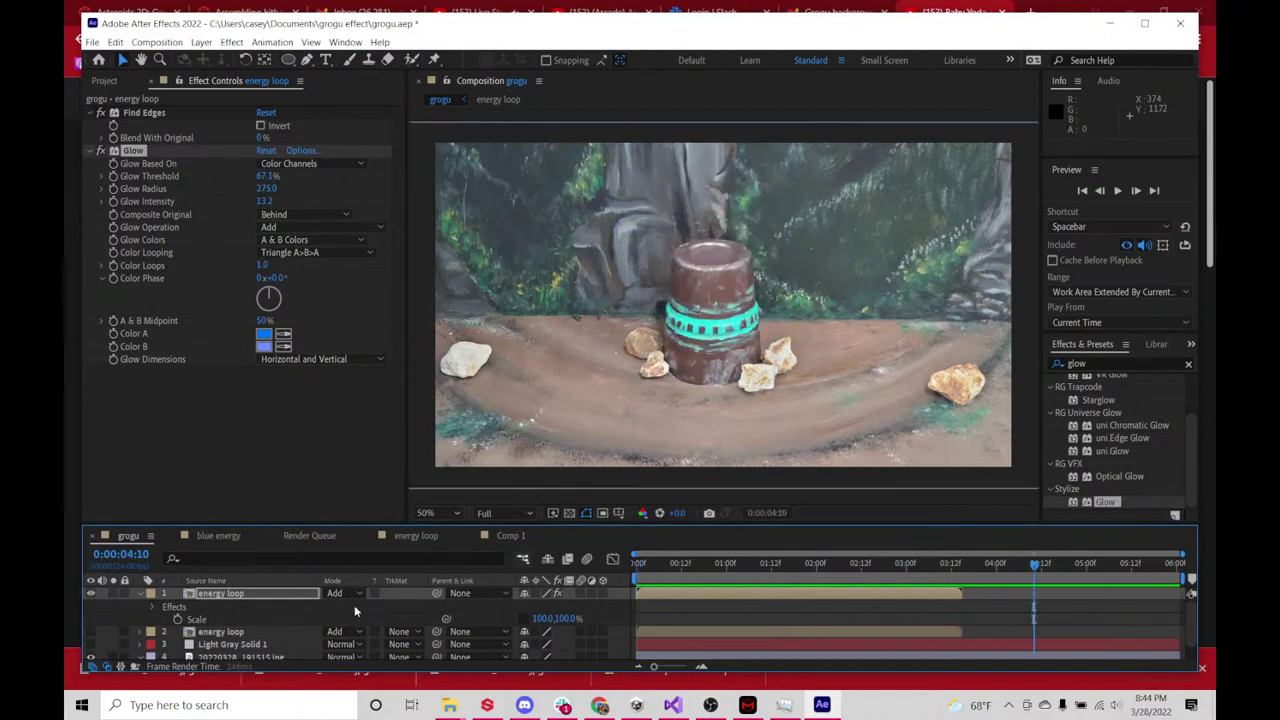
# - Check the upper energy loop's glow at several times up to 0:00:02:23 and compare it with the reference video in Chrome
pyautogui.click(230, 636)
pyautogui.click(232, 594)
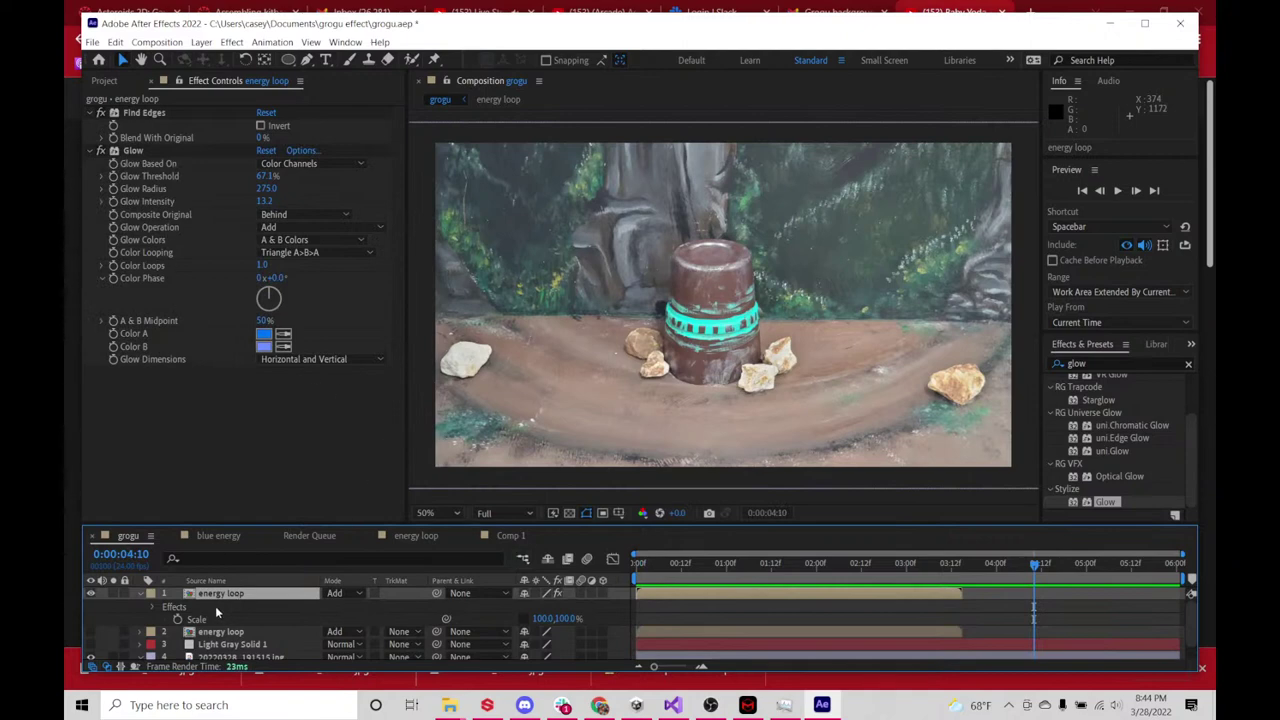
pyautogui.click(903, 563)
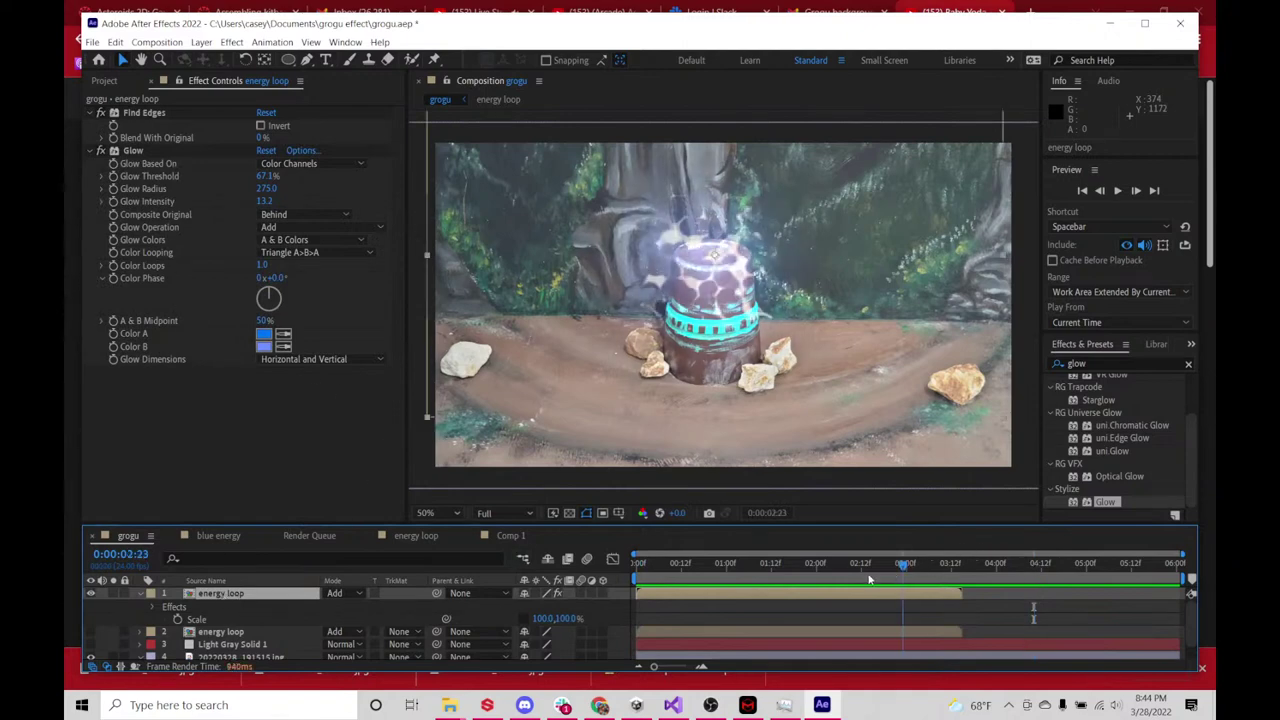
pyautogui.moveTo(869, 580); pyautogui.dragTo(756, 550)
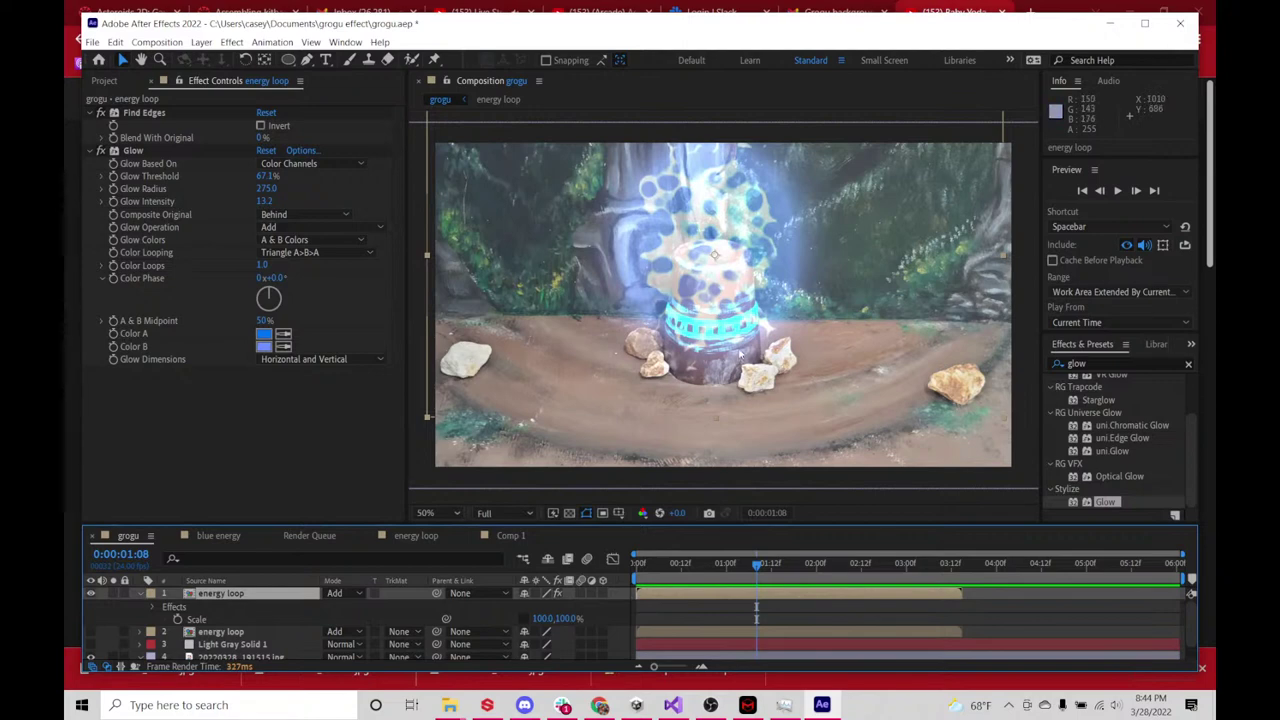
pyautogui.press('space')
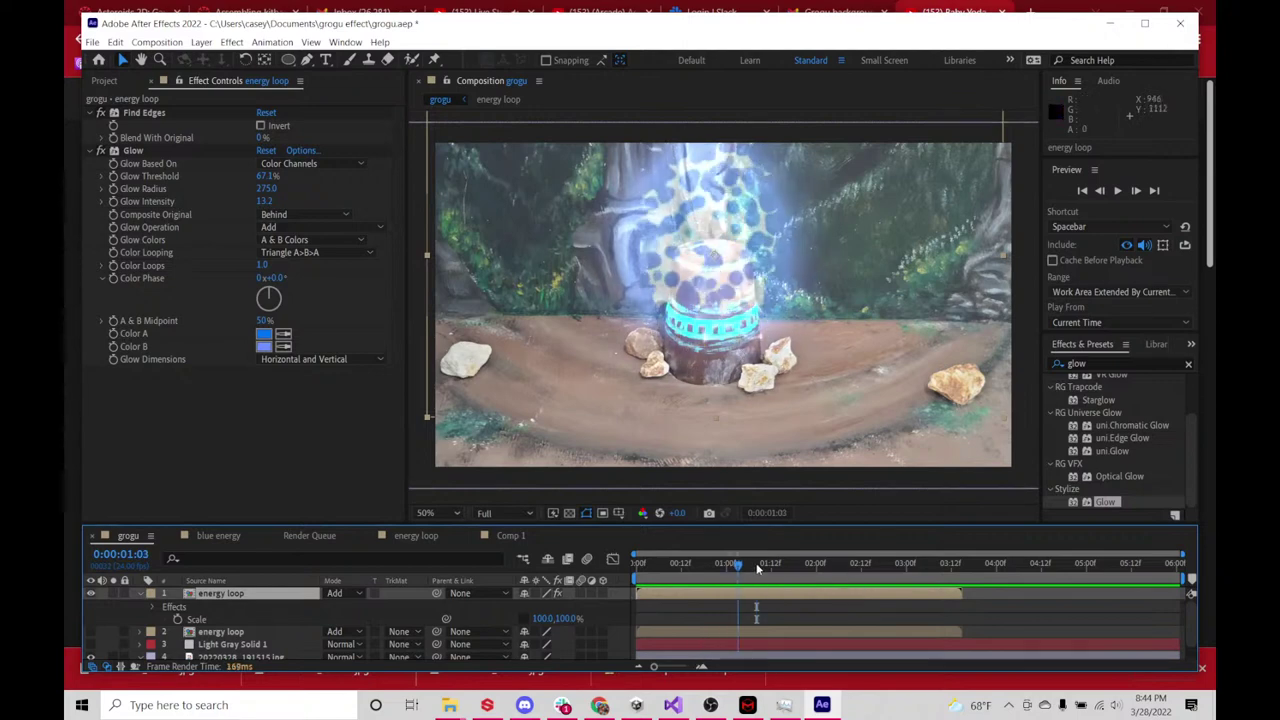
pyautogui.press('Home')
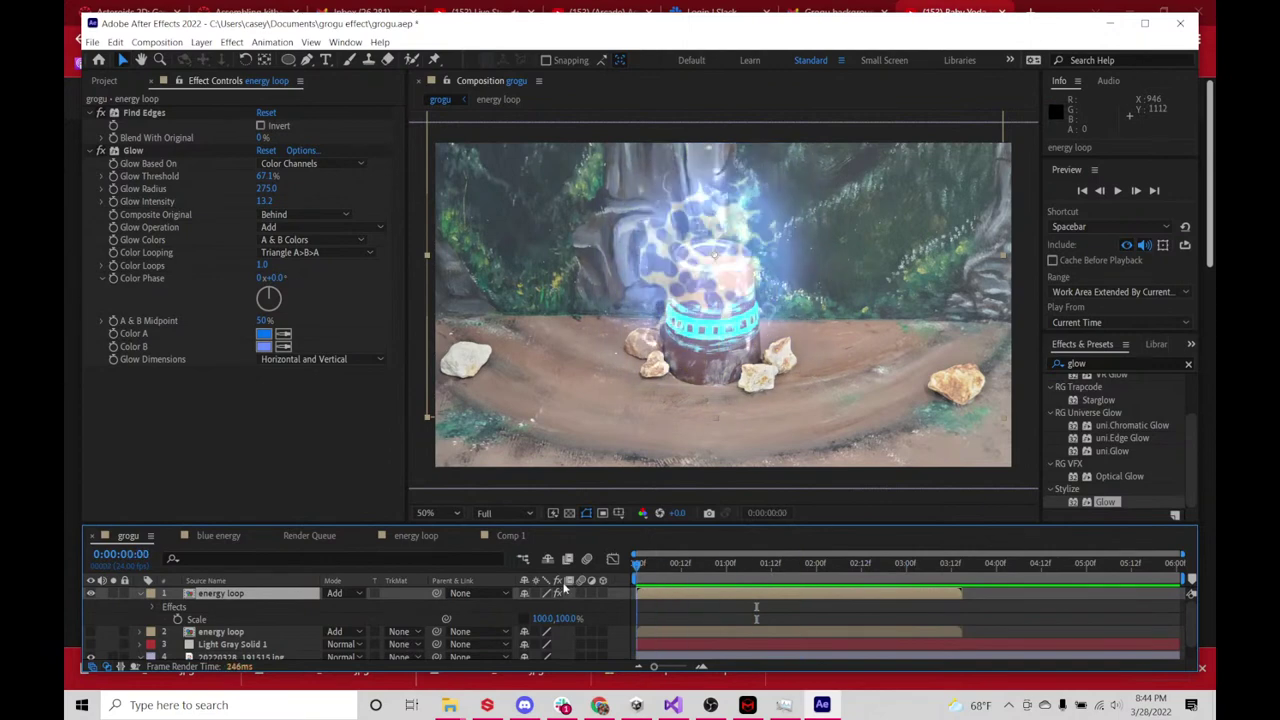
pyautogui.moveTo(638, 563); pyautogui.dragTo(749, 598)
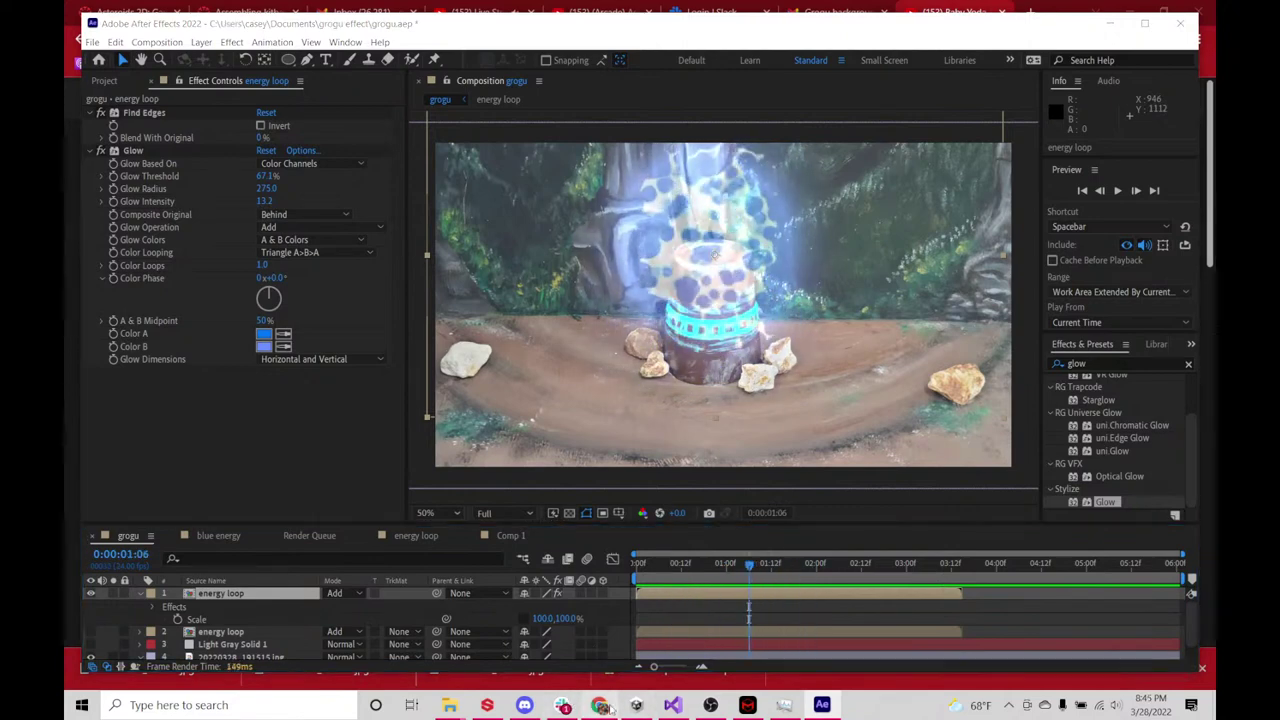
pyautogui.click(604, 706)
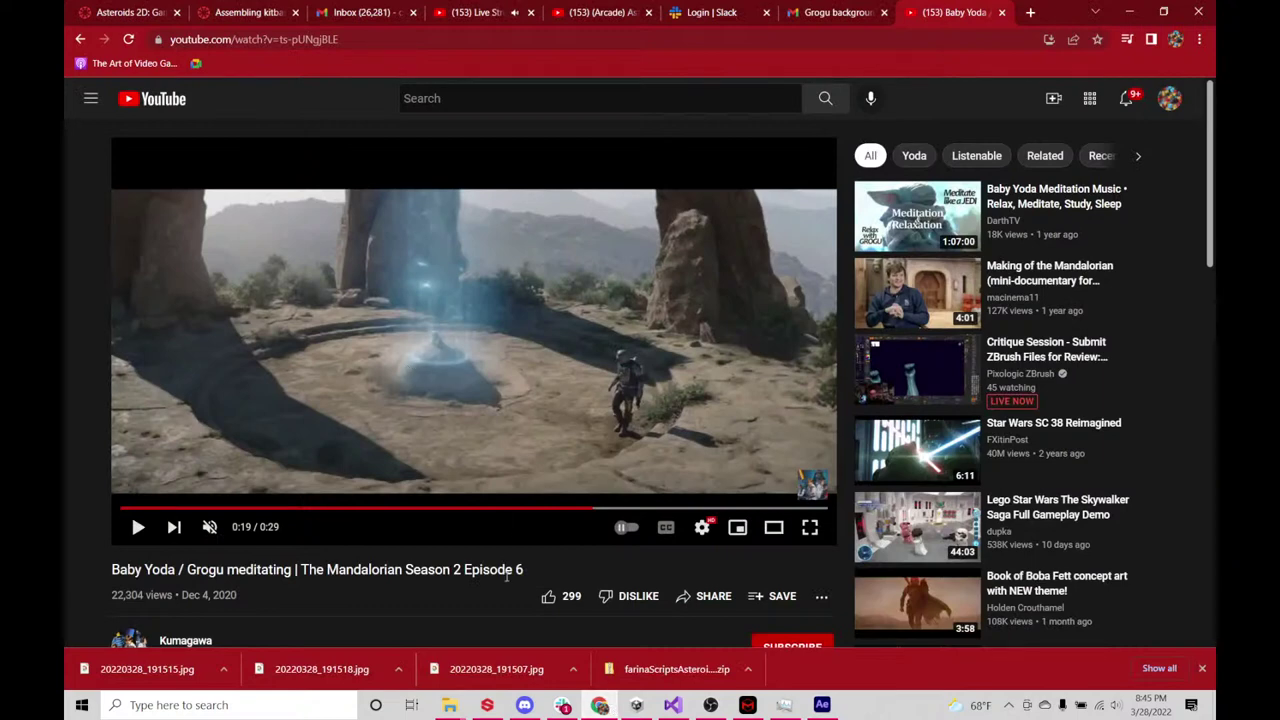
pyautogui.click(822, 705)
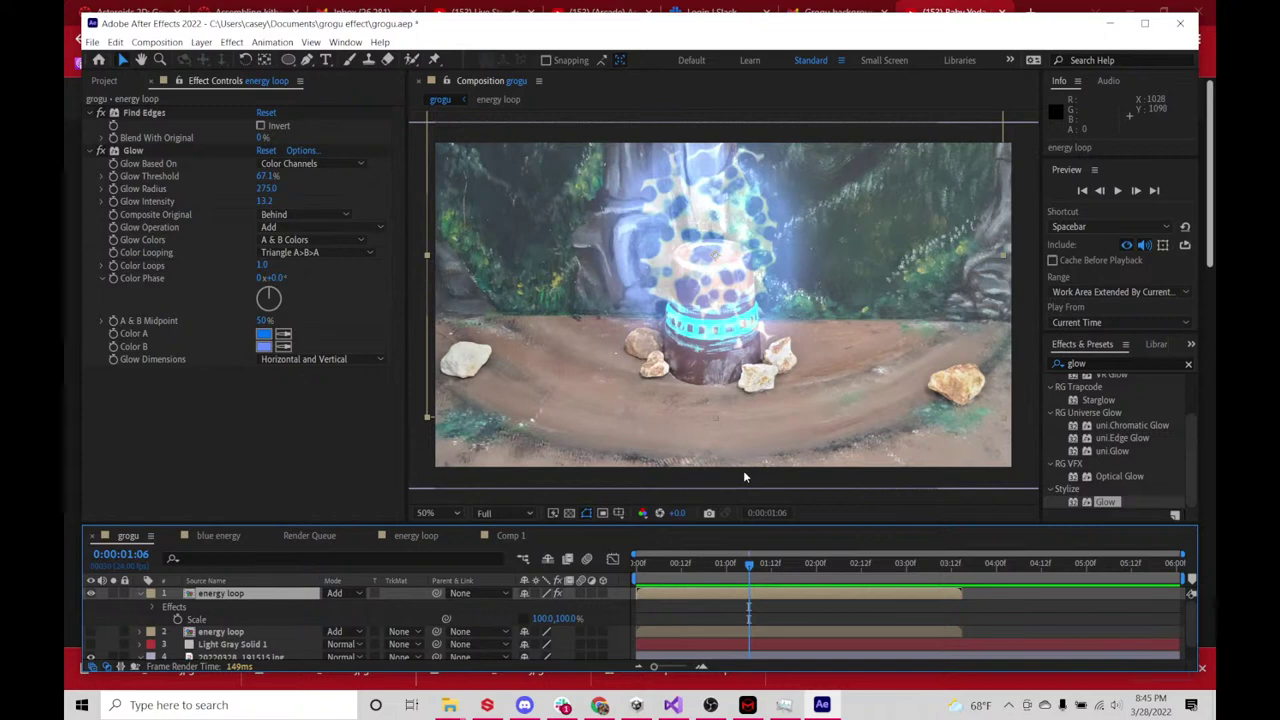
# - Hide the upper energy loop layer and select the lower energy loop layer
pyautogui.click(91, 594)
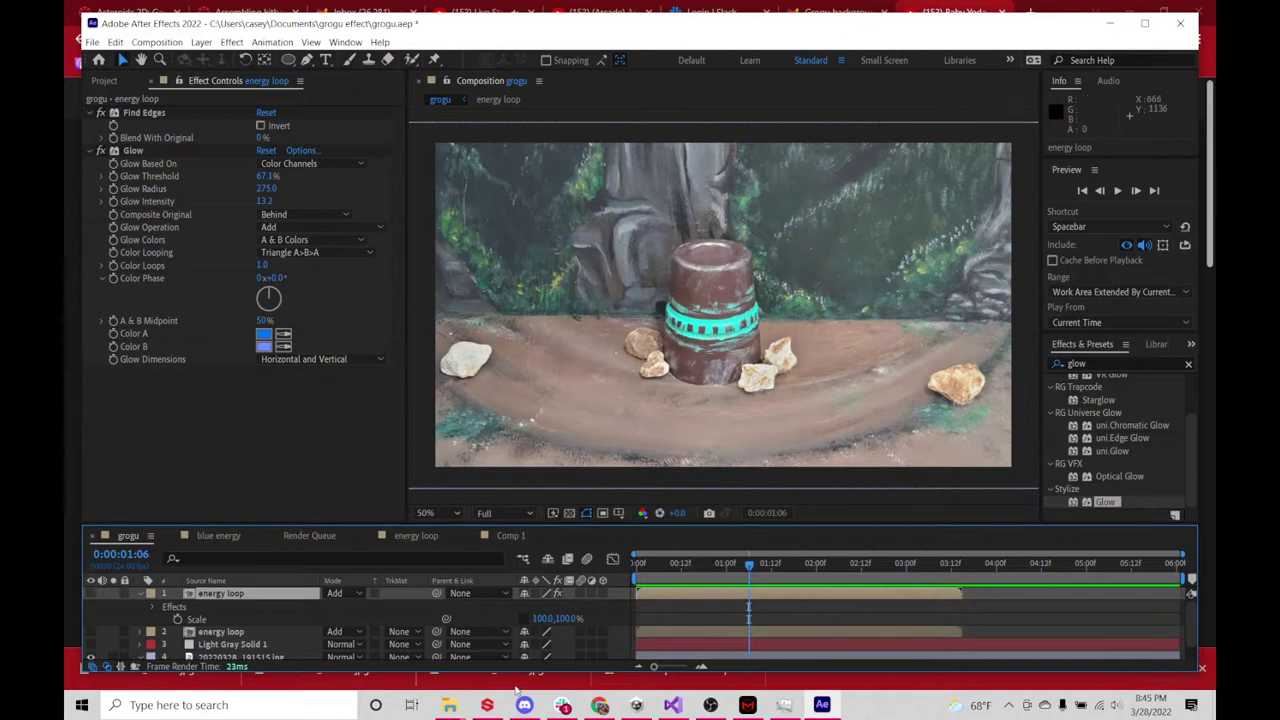
pyautogui.click(222, 634)
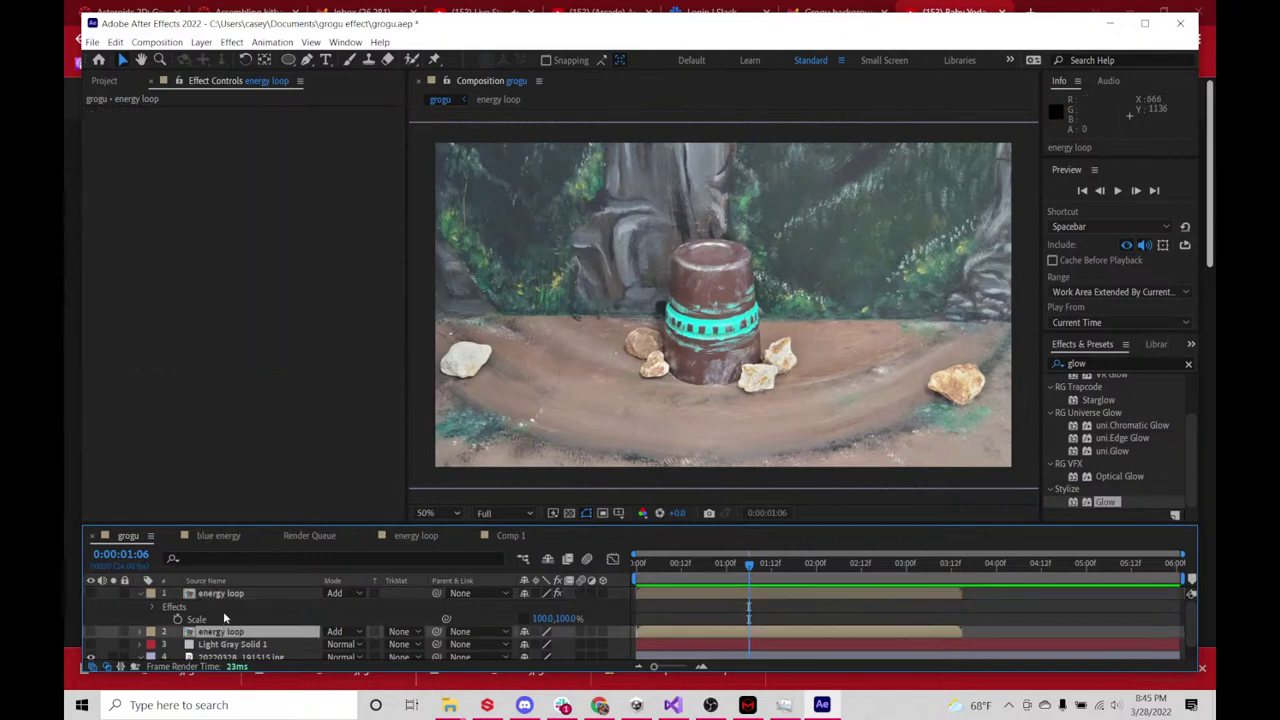
# - Select and show the top energy loop layer, and scrub the grogu composition to about 0:00:01:00
pyautogui.click(226, 594)
pyautogui.moveTo(661, 576); pyautogui.dragTo(797, 566)
pyautogui.click(240, 631)
pyautogui.click(236, 597)
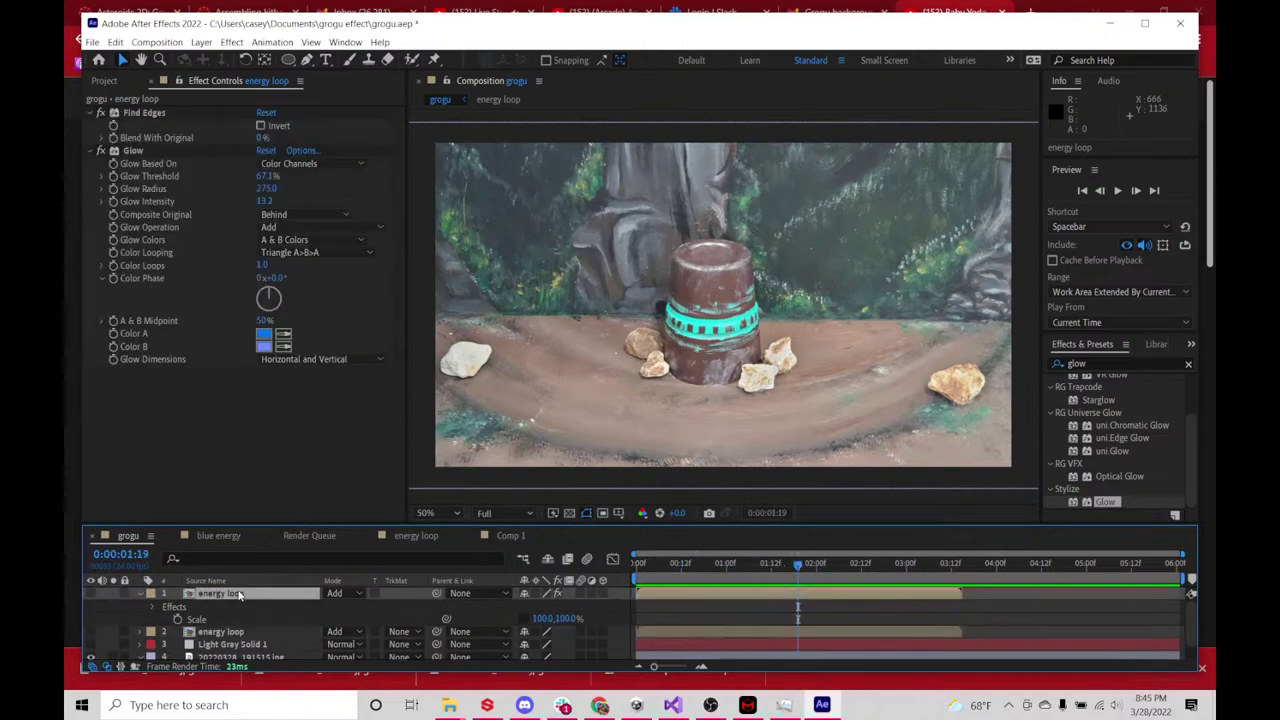
pyautogui.click(688, 563)
pyautogui.click(697, 563)
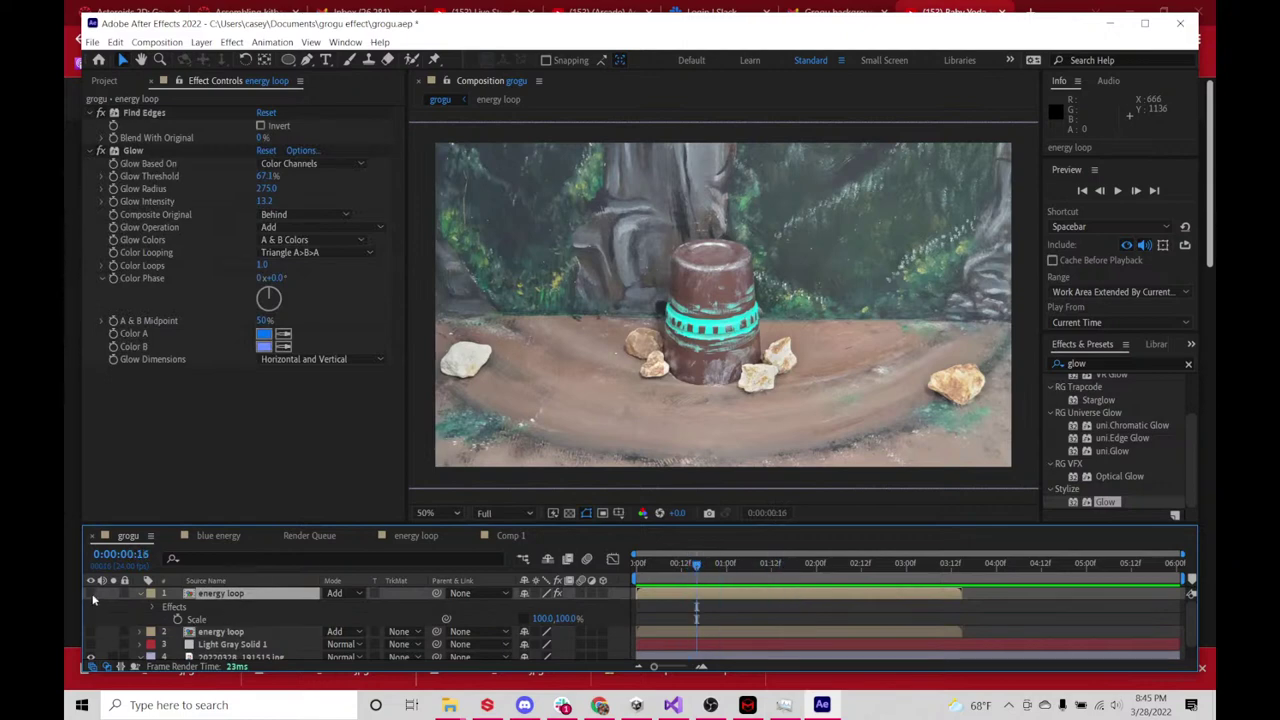
pyautogui.moveTo(697, 563); pyautogui.dragTo(723, 556)
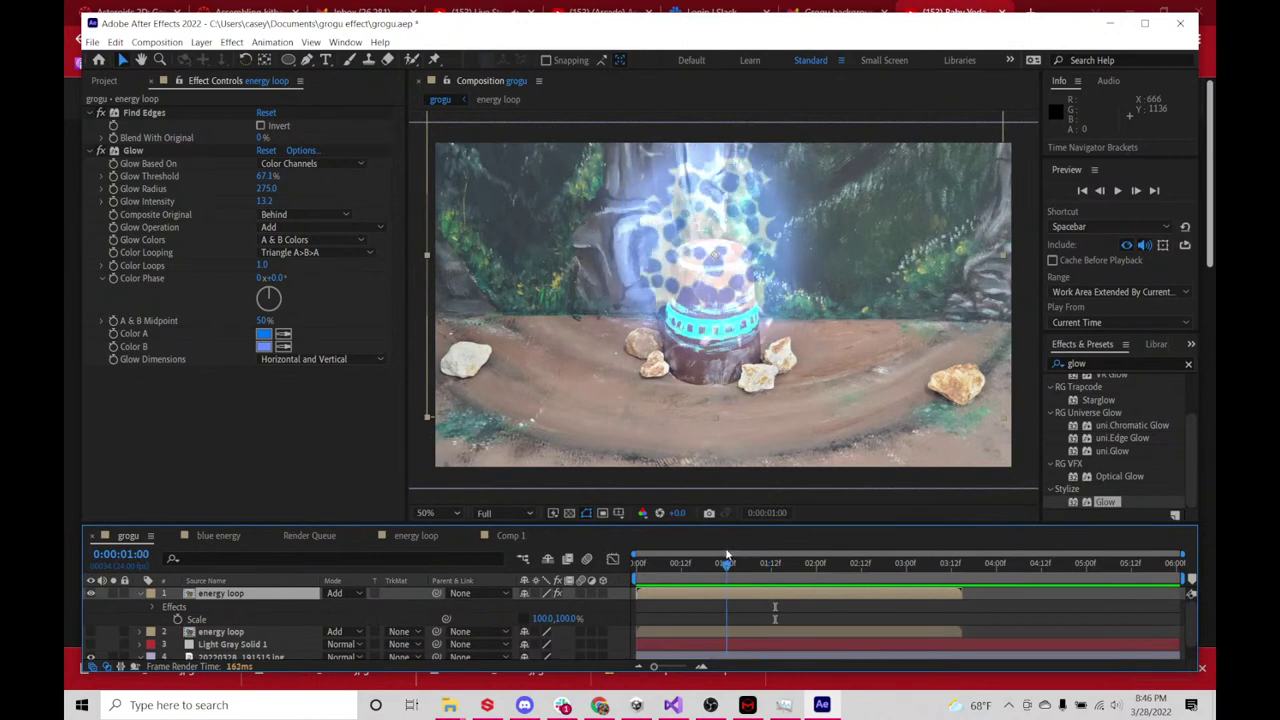
# - Move the energy loop layer slightly upward over the pedestal and preview its animation through about 0:00:03:07
pyautogui.click(703, 270)
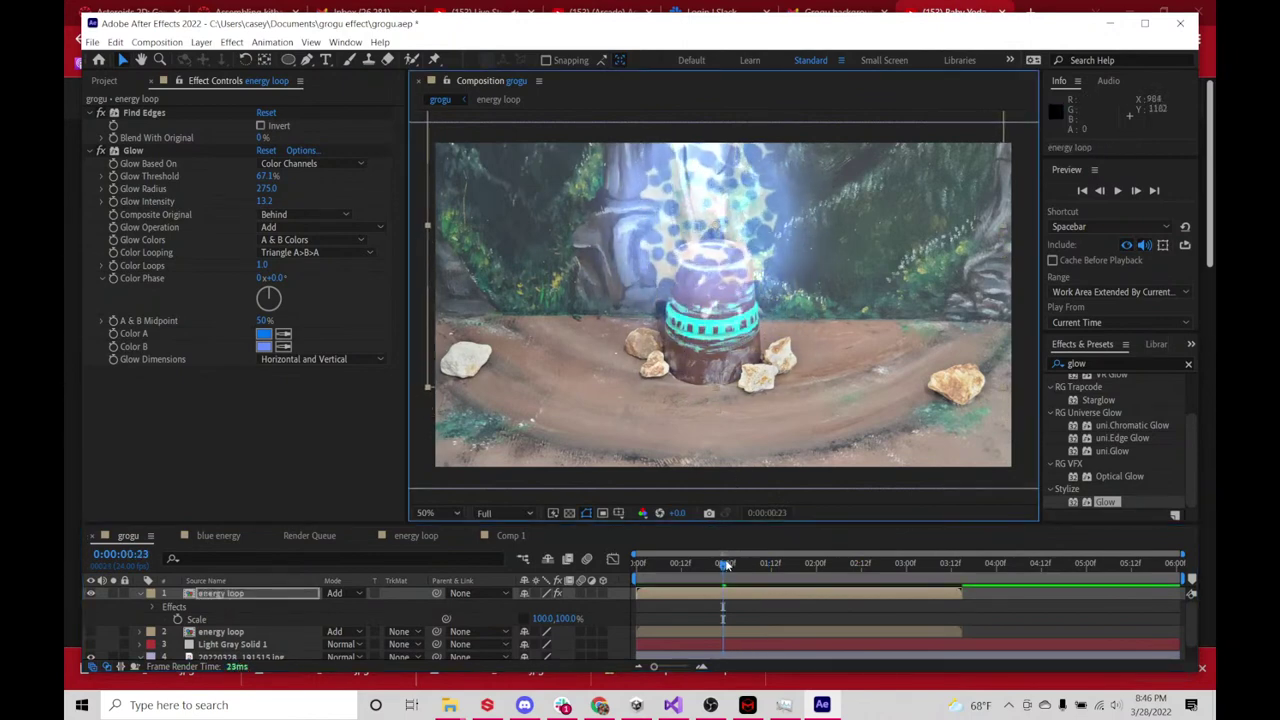
pyautogui.press('space')
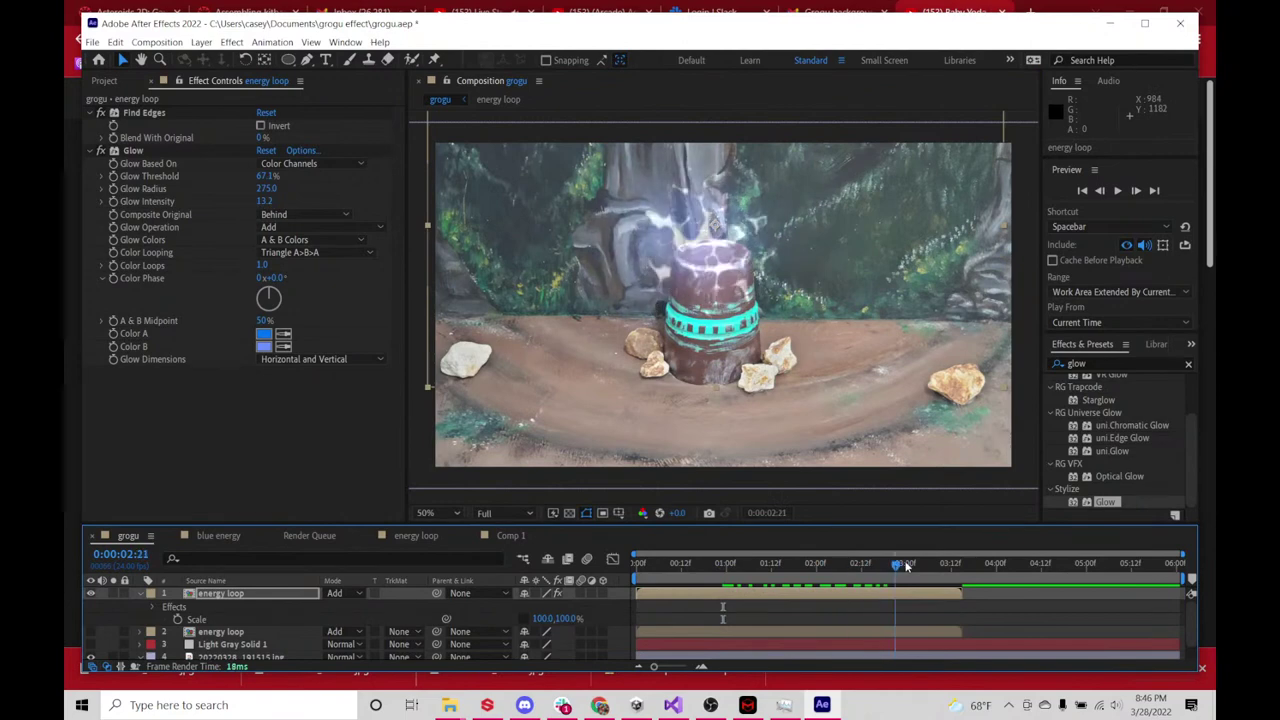
pyautogui.moveTo(906, 566); pyautogui.dragTo(935, 566)
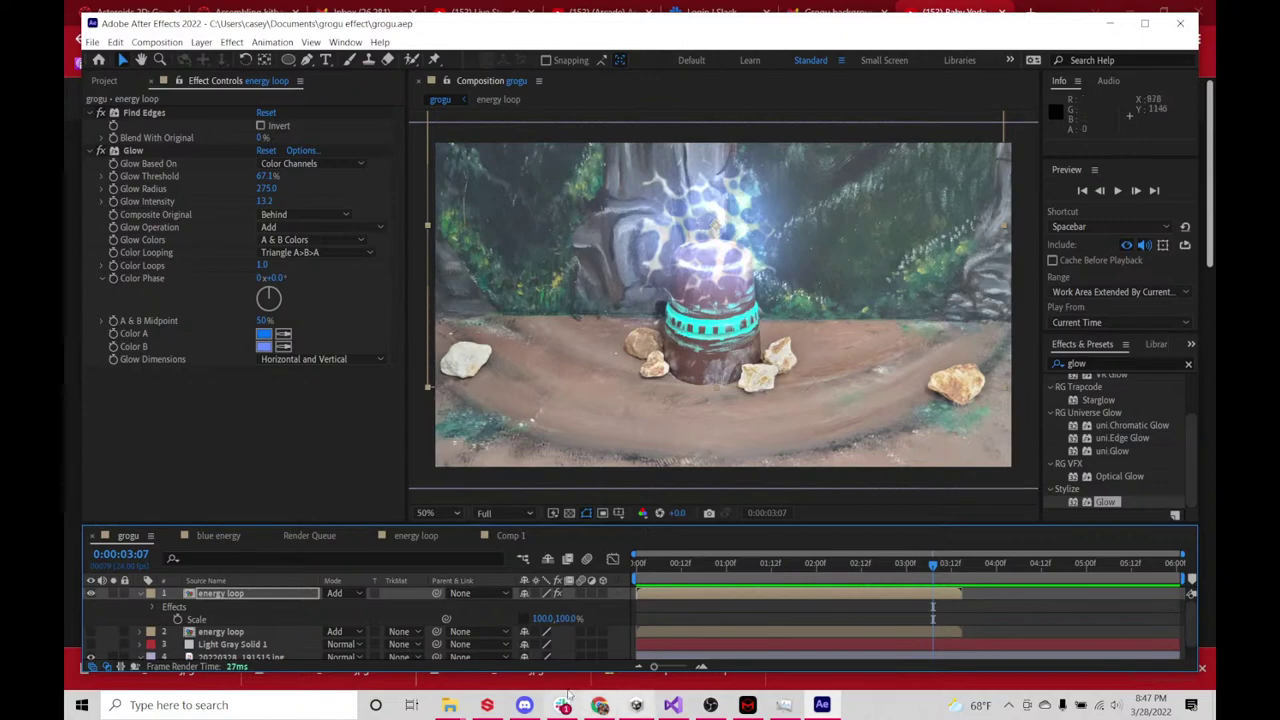
# - Switch to Chrome to look at the Grogu meditating reference video and the live stream chat, and return to After Effects
pyautogui.click(599, 705)
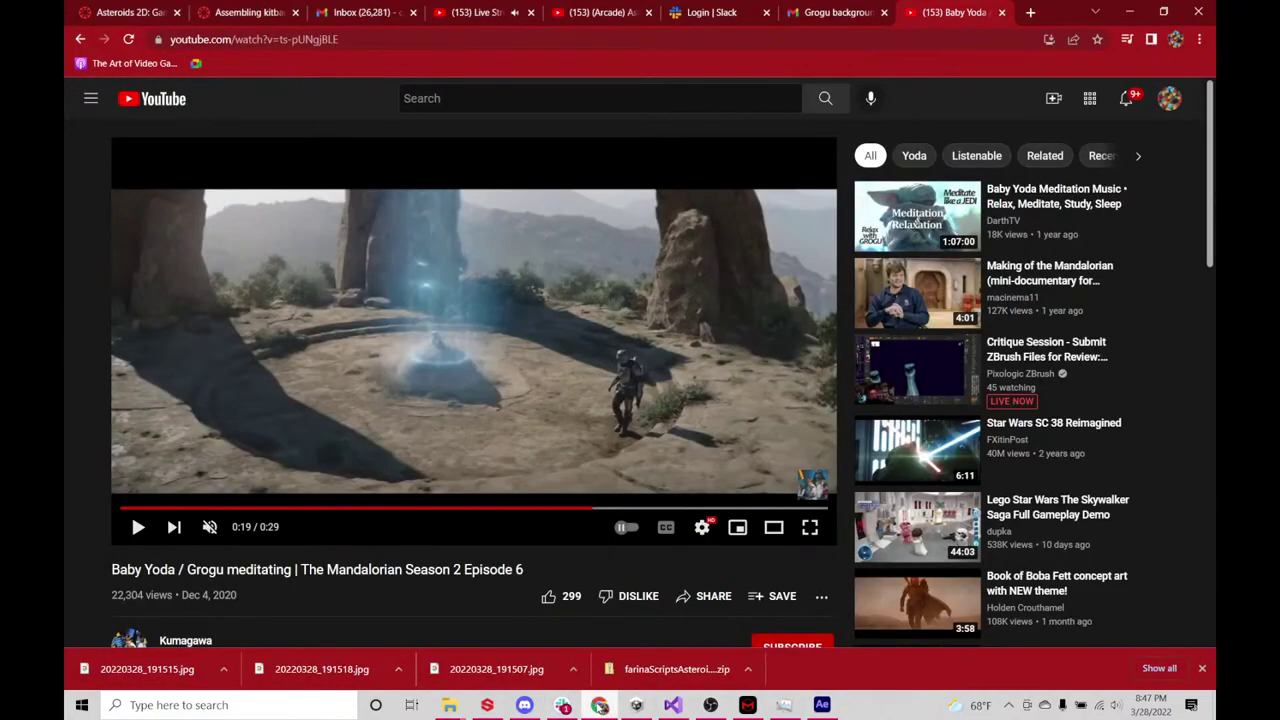
pyautogui.click(483, 12)
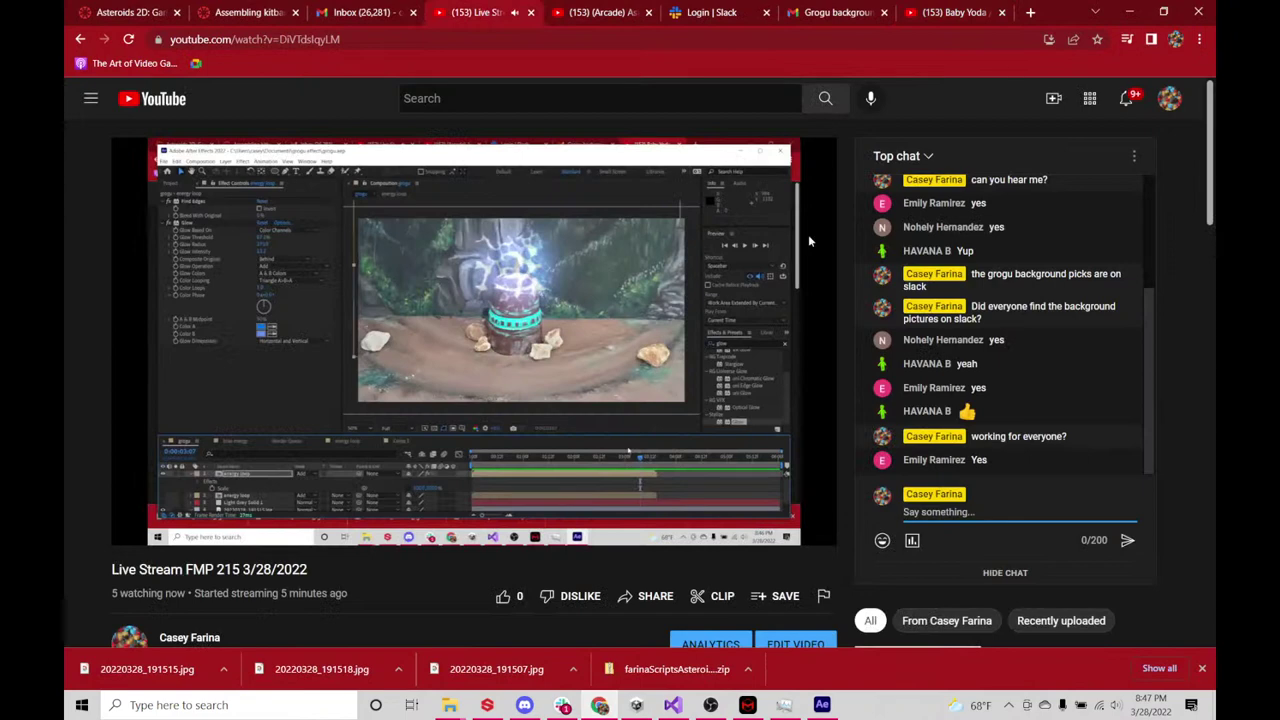
pyautogui.click(1129, 12)
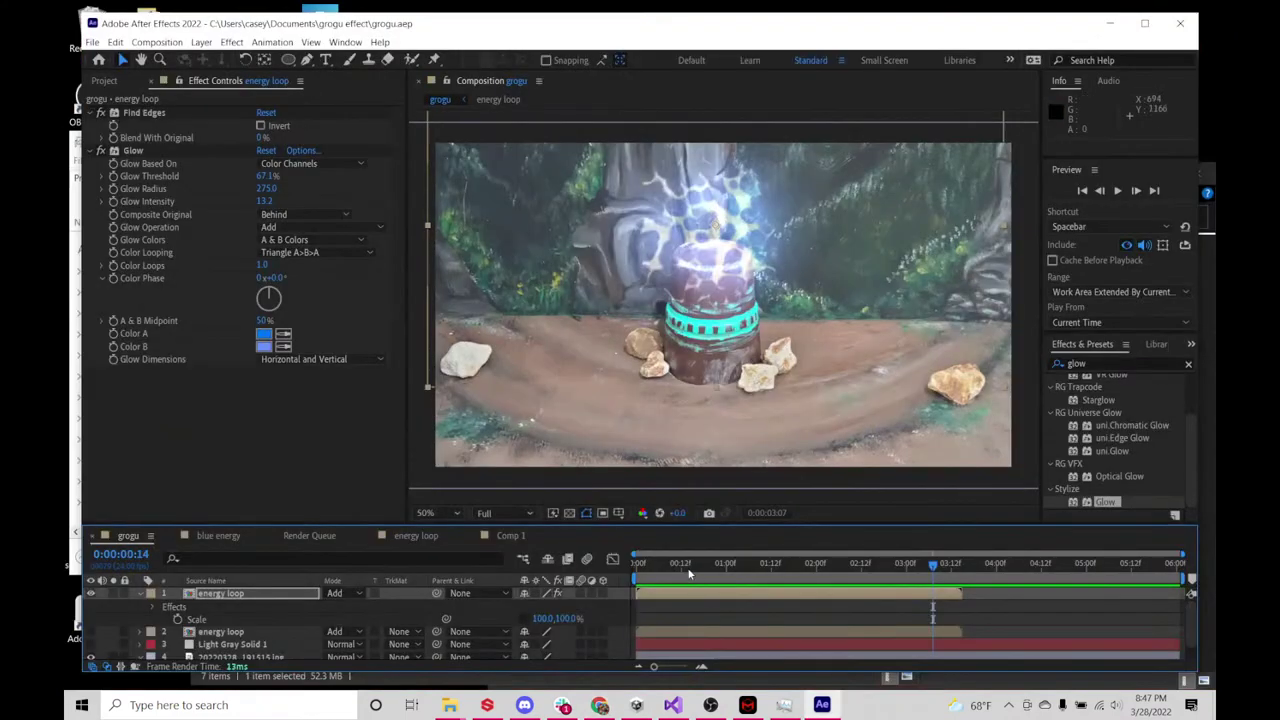
# - At 0:00:00:09, place three puppet pins in a row across the energy loop at the pedestal's upper rim
pyautogui.moveTo(664, 565); pyautogui.dragTo(672, 567)
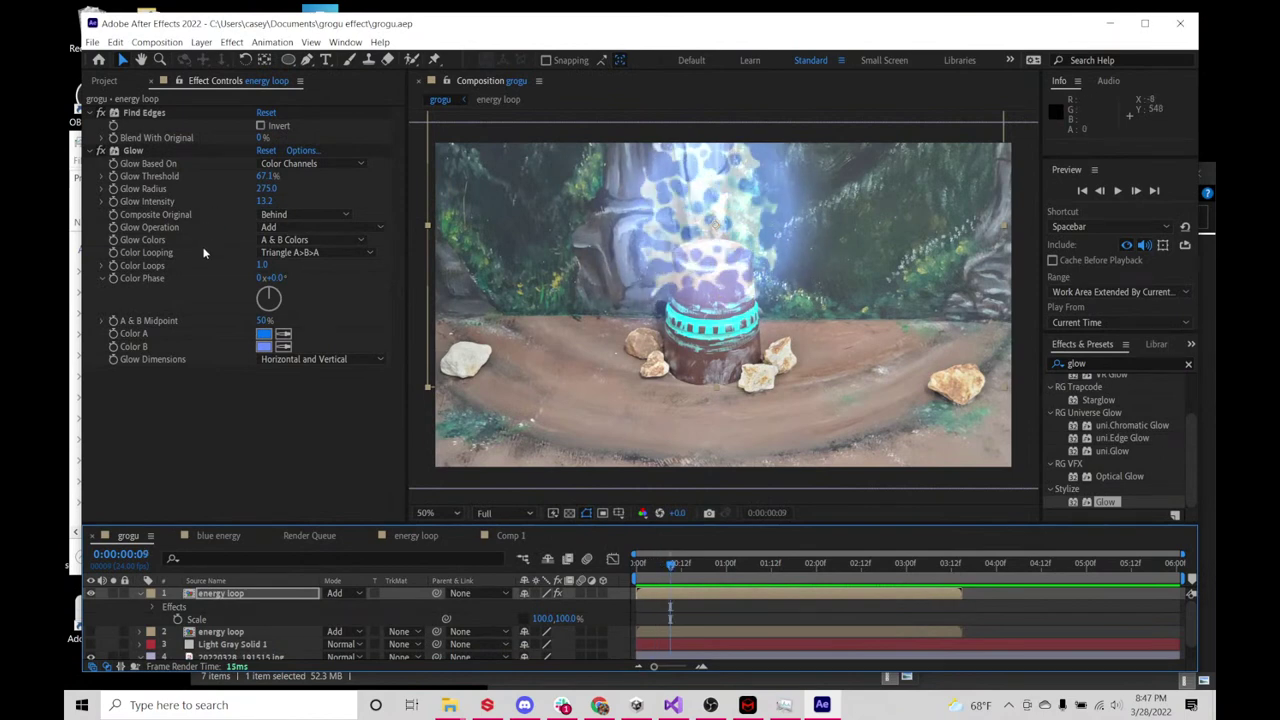
pyautogui.rightClick(234, 595)
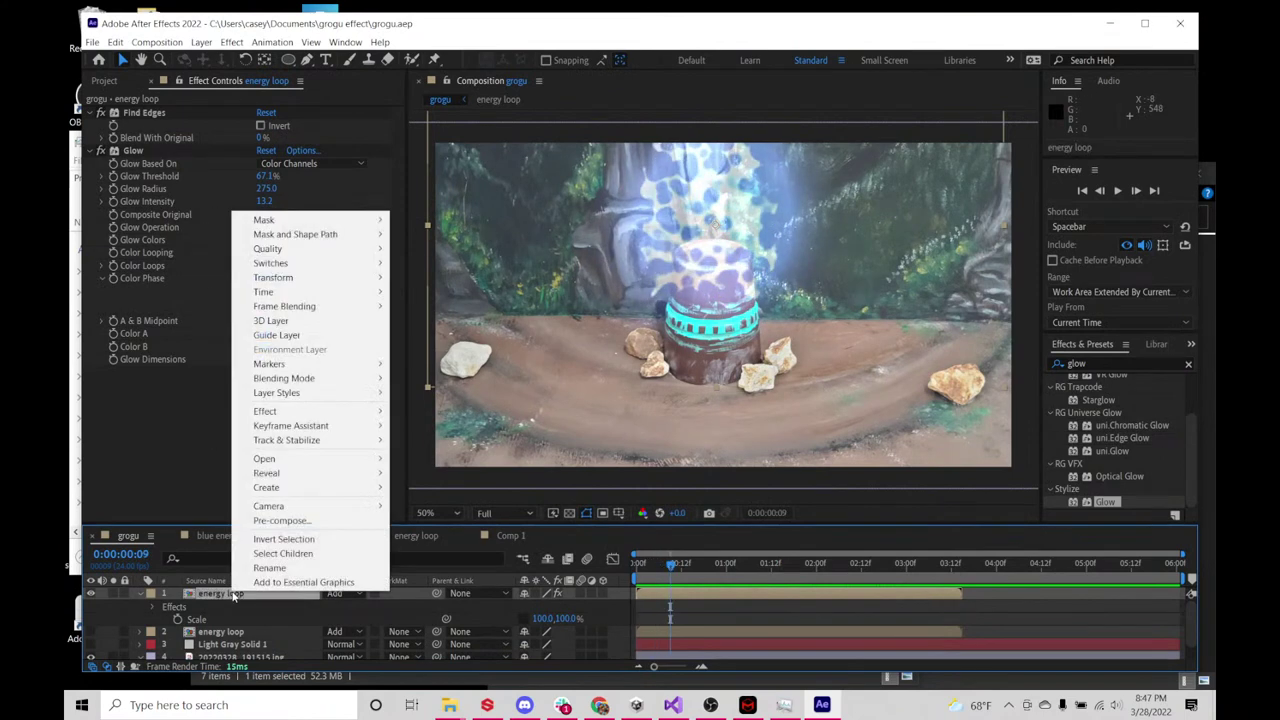
pyautogui.click(420, 64)
pyautogui.click(434, 60)
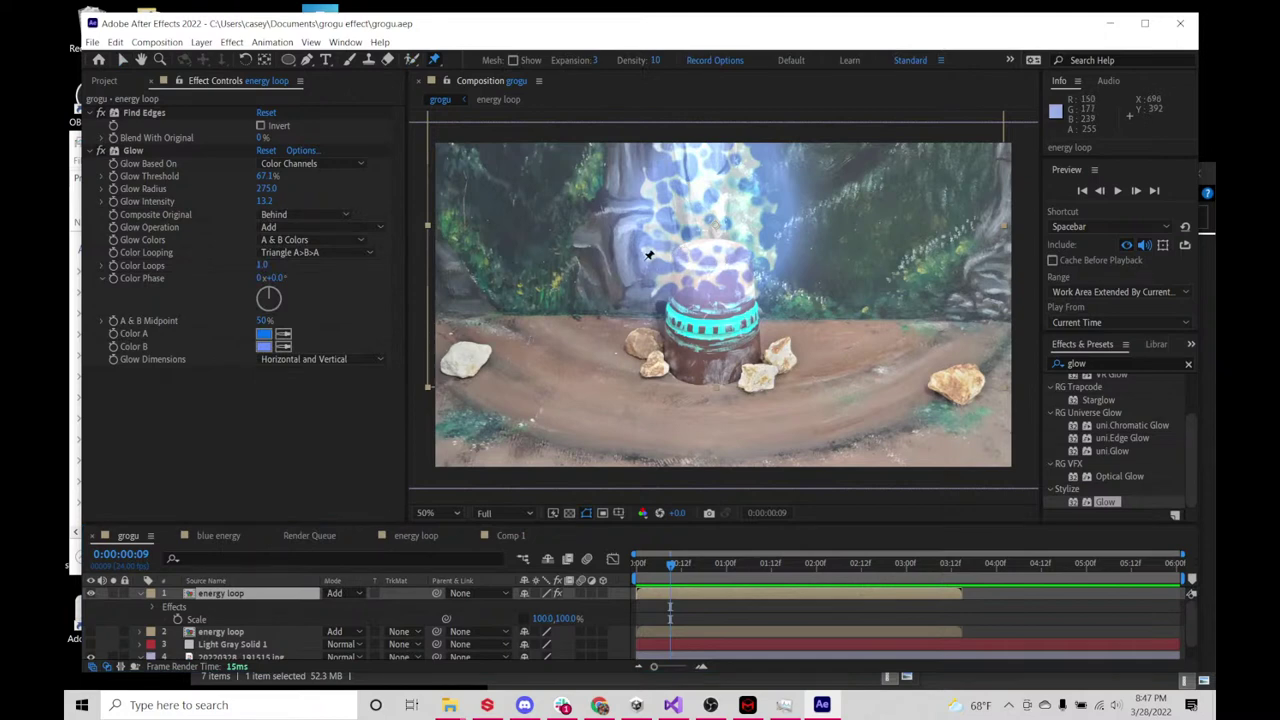
pyautogui.click(713, 259)
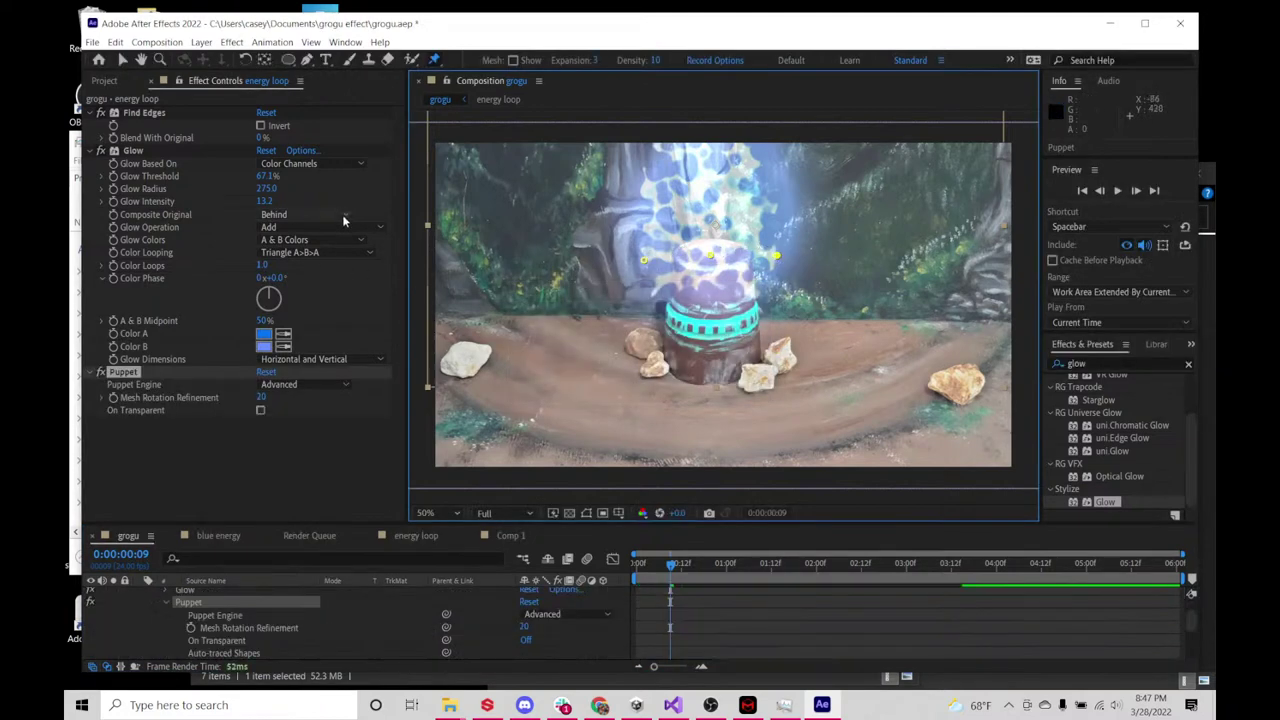
# - Animate the middle puppet pin downward, pulling it toward the pedestal's cyan band at 0:00:00:09 and further down at 0:00:02:01
pyautogui.press('v')
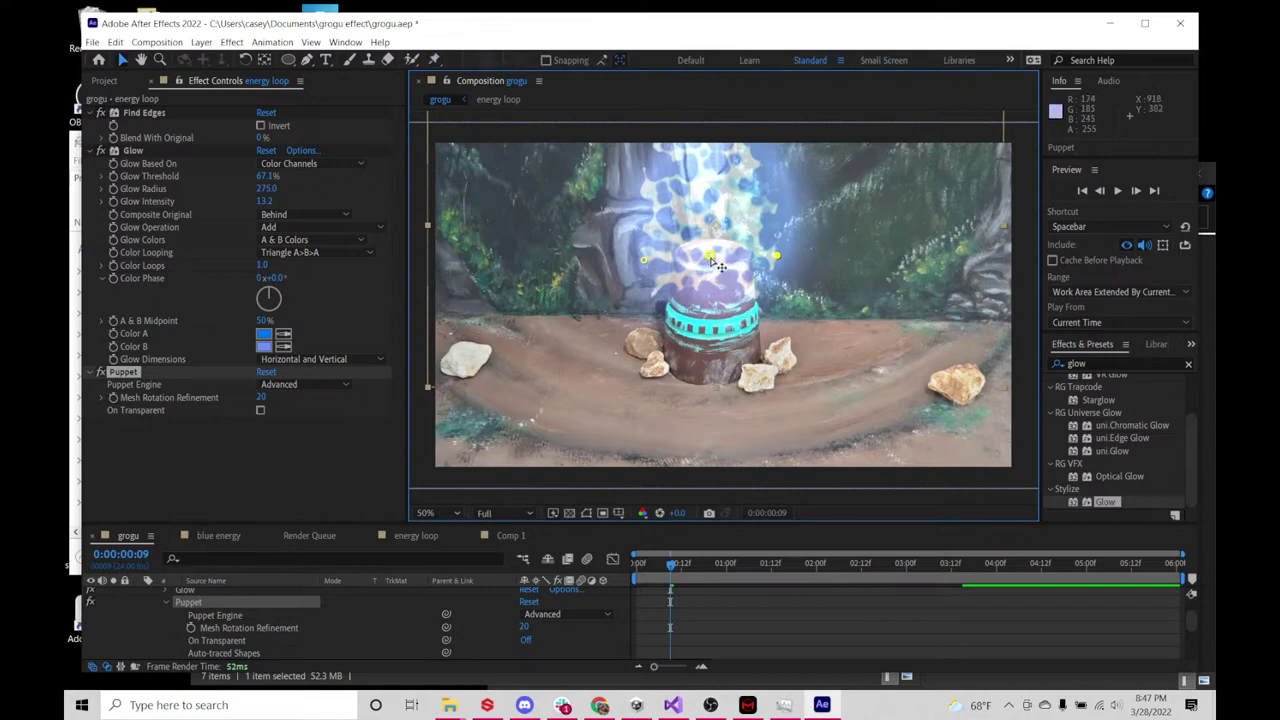
pyautogui.moveTo(711, 259); pyautogui.dragTo(710, 296)
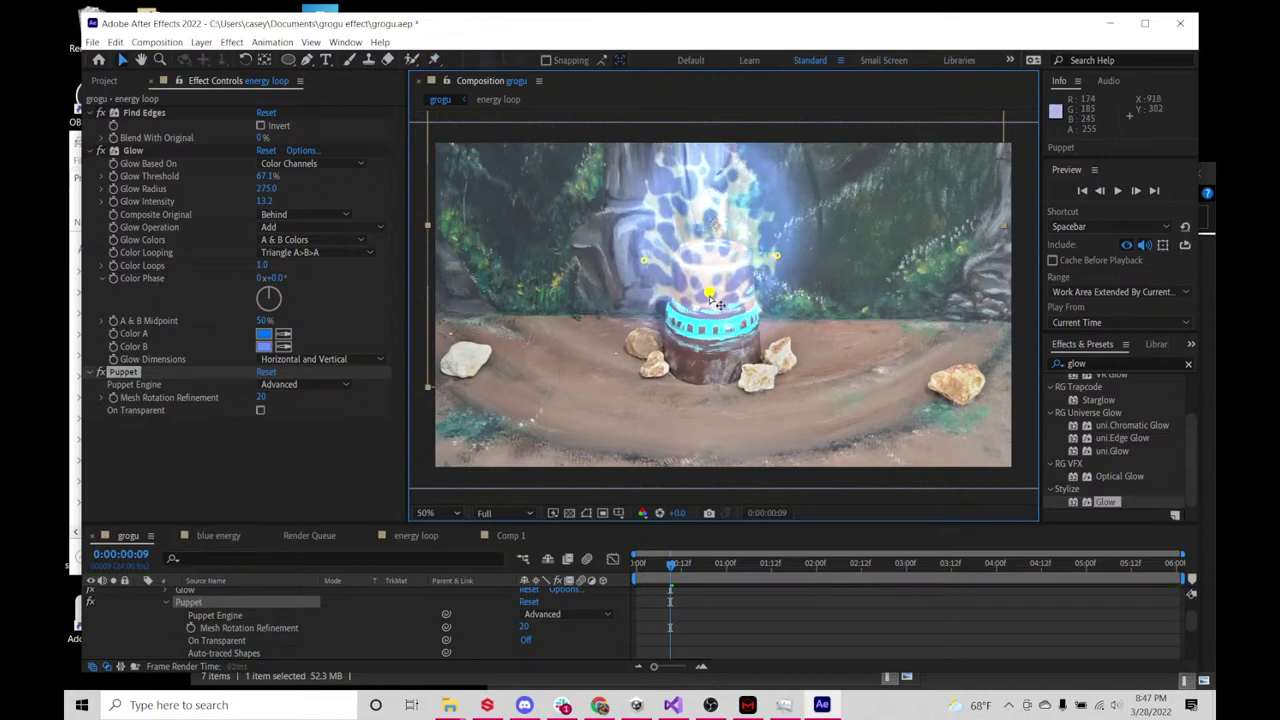
pyautogui.moveTo(670, 565); pyautogui.dragTo(820, 572)
pyautogui.moveTo(708, 300); pyautogui.dragTo(708, 308)
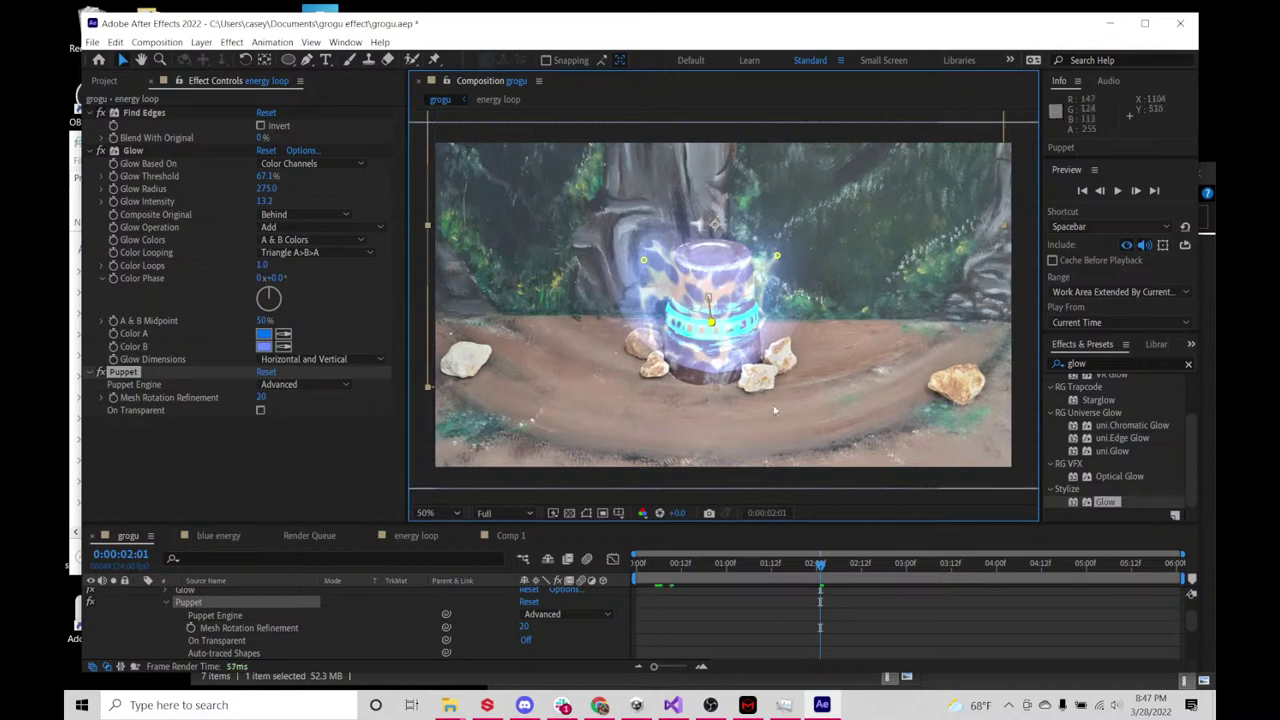
# - Preview the puppet pin animation of the energy loop from the start of the grogu composition
pyautogui.click(816, 568)
pyautogui.moveTo(816, 568); pyautogui.dragTo(617, 565)
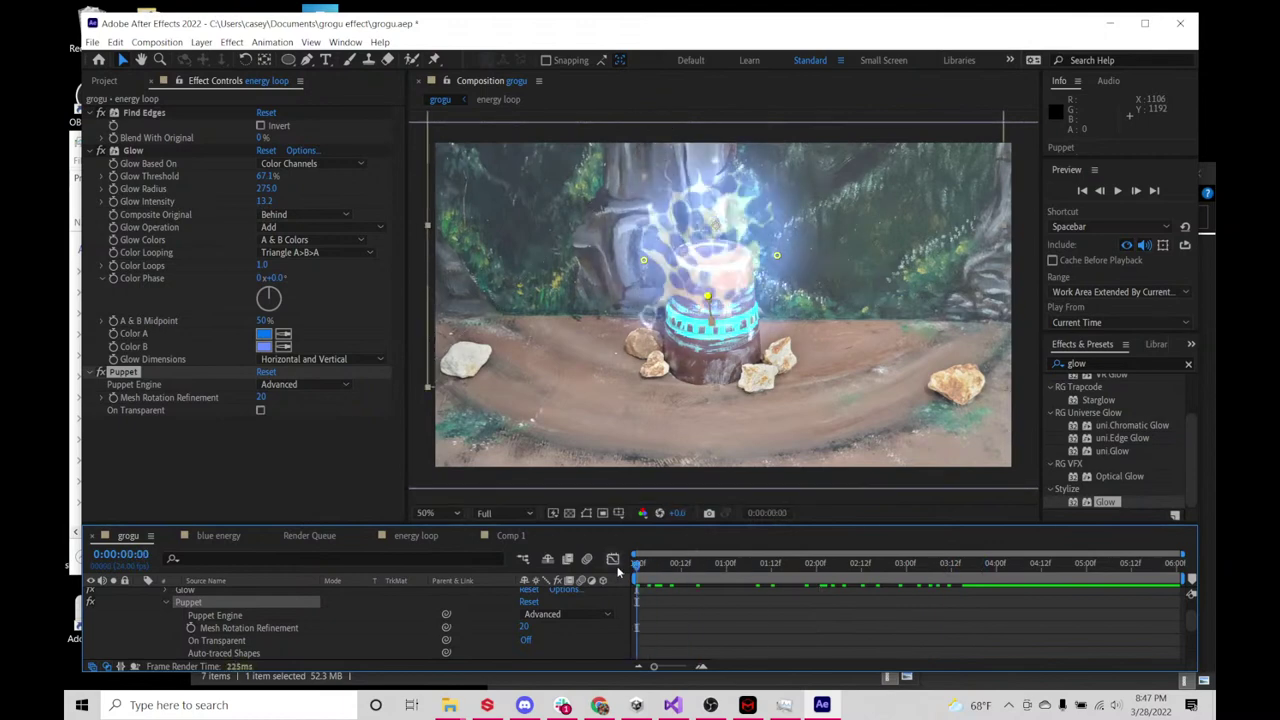
pyautogui.press('space')
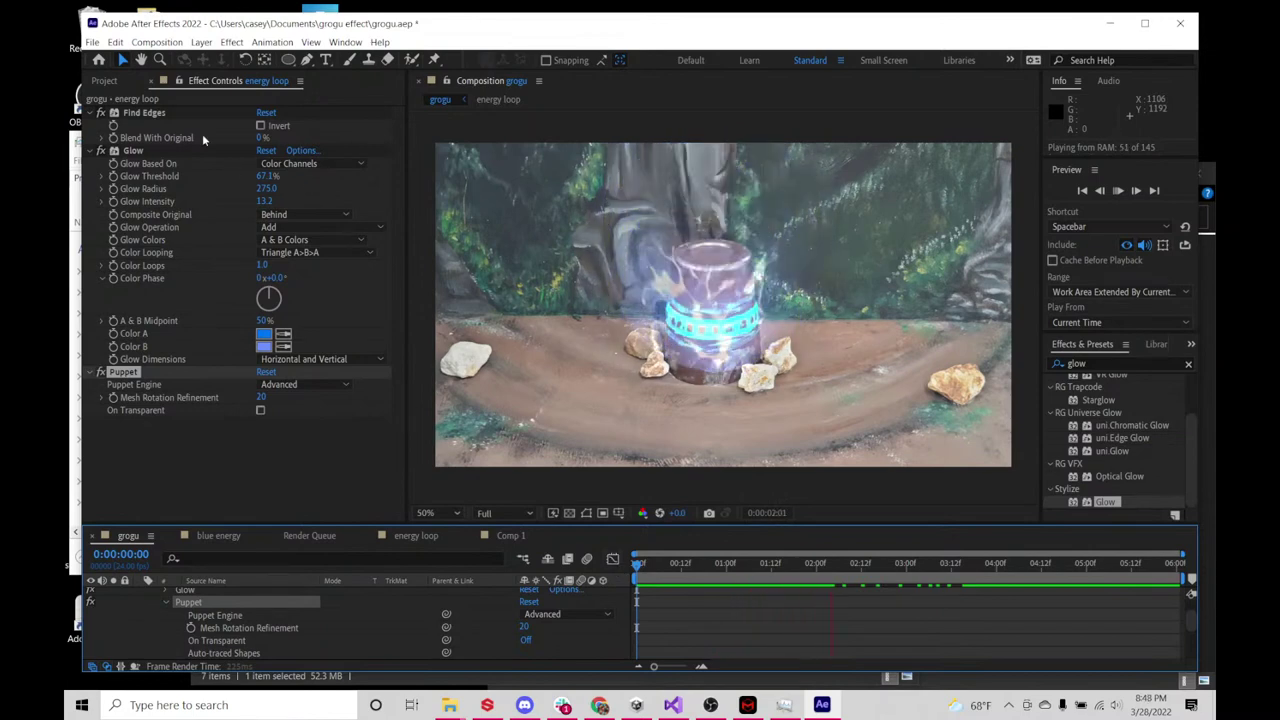
# - Disable the Glow effect on the energy loop layer and scrub to 0:00:01:14 to inspect the unglowed energy
pyautogui.click(100, 151)
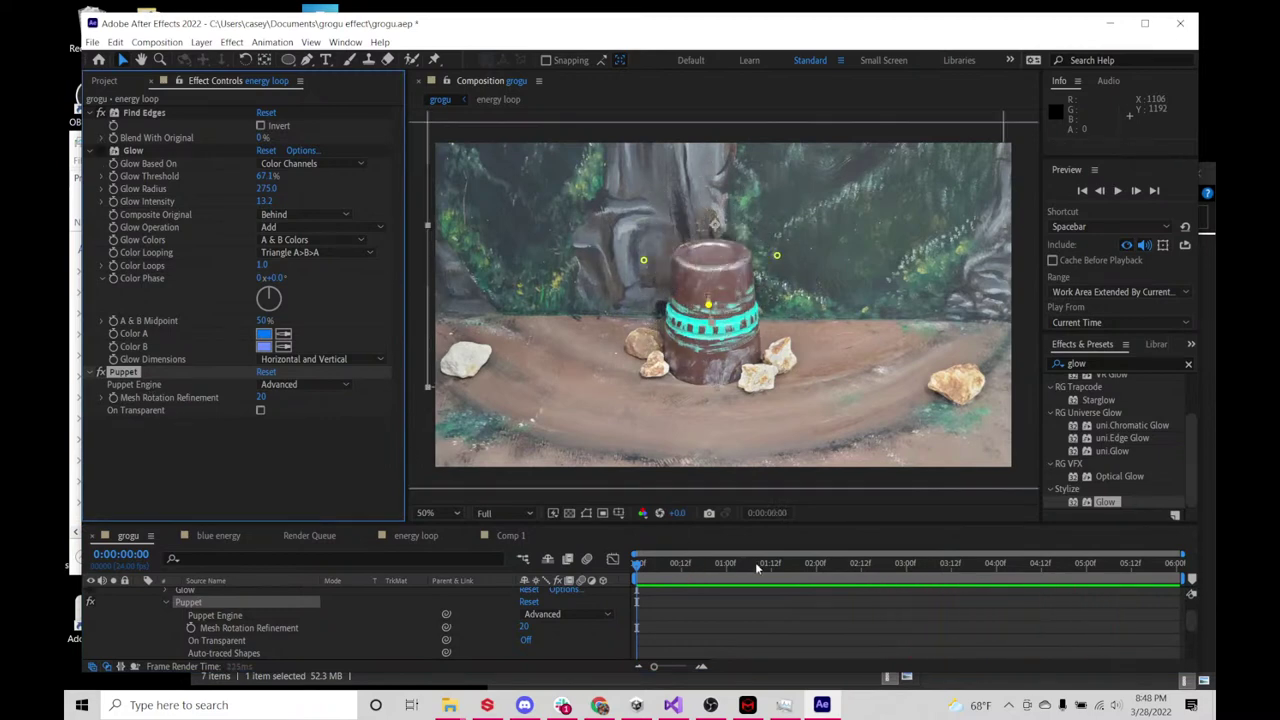
pyautogui.click(1061, 565)
pyautogui.moveTo(1061, 565); pyautogui.dragTo(776, 565)
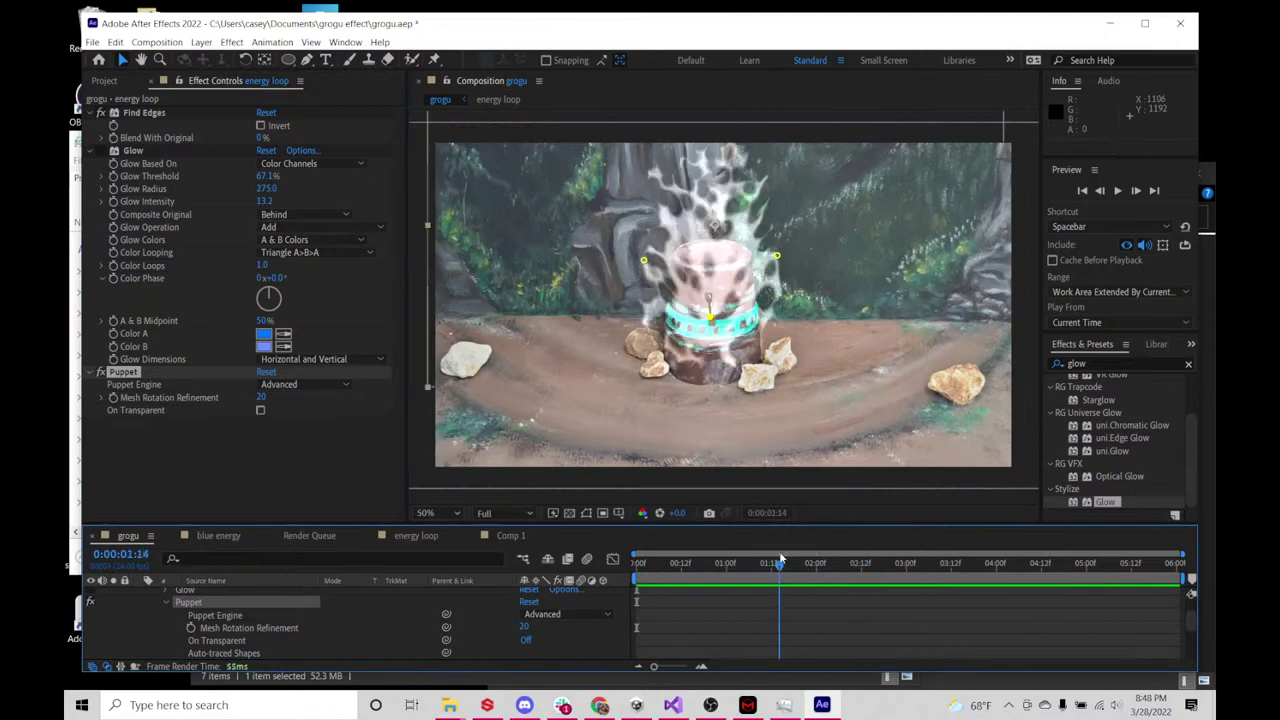
# - Go to the blue energy composition and open its Particular effect in the Designer
pyautogui.click(215, 536)
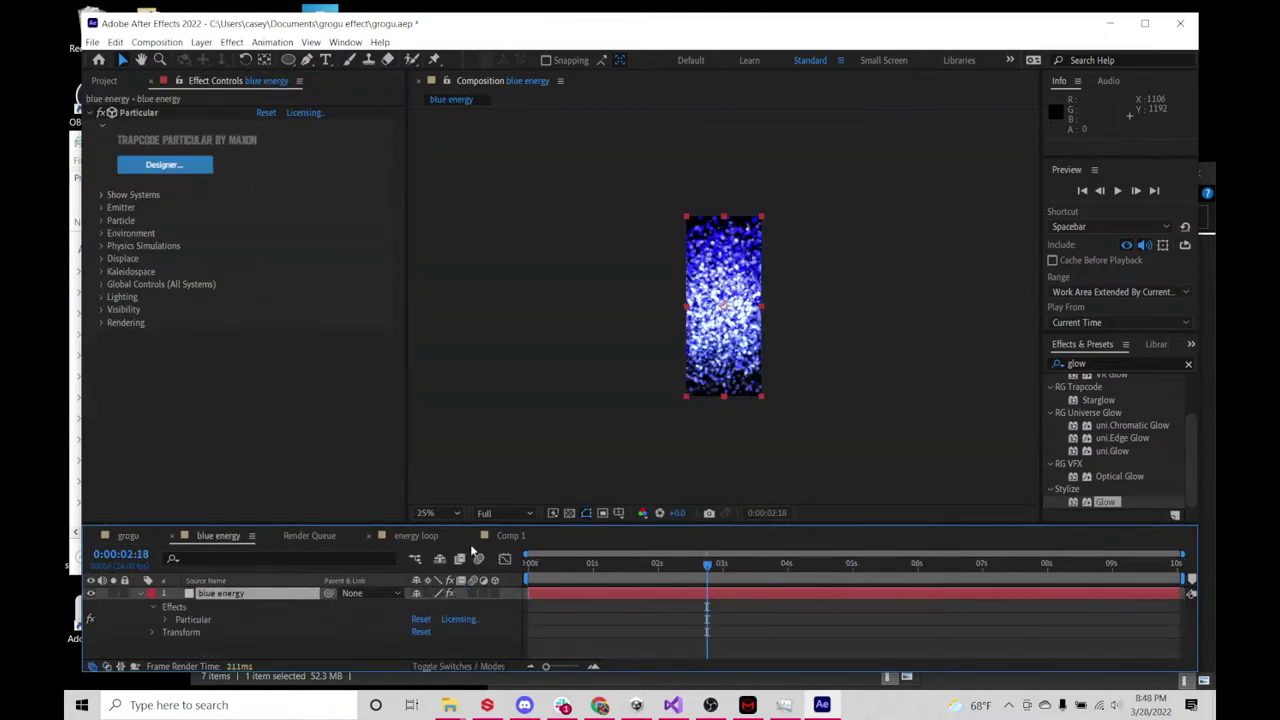
pyautogui.moveTo(636, 573); pyautogui.dragTo(710, 573)
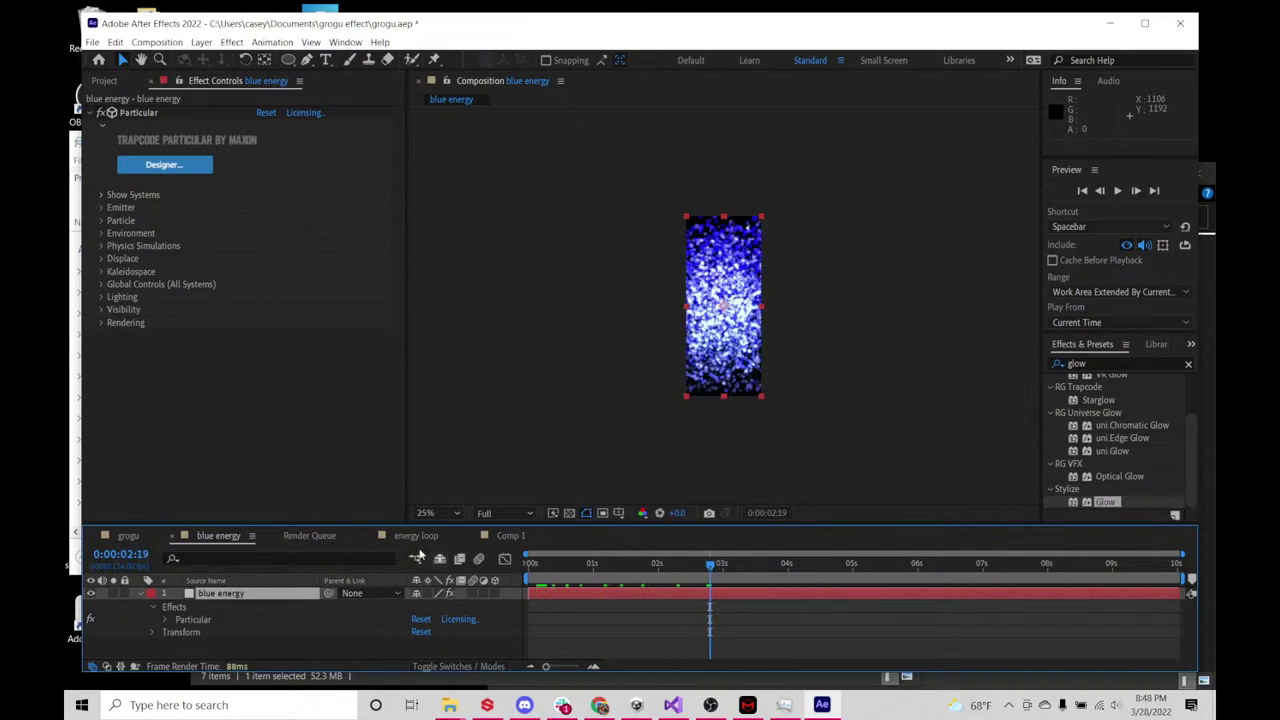
pyautogui.click(168, 166)
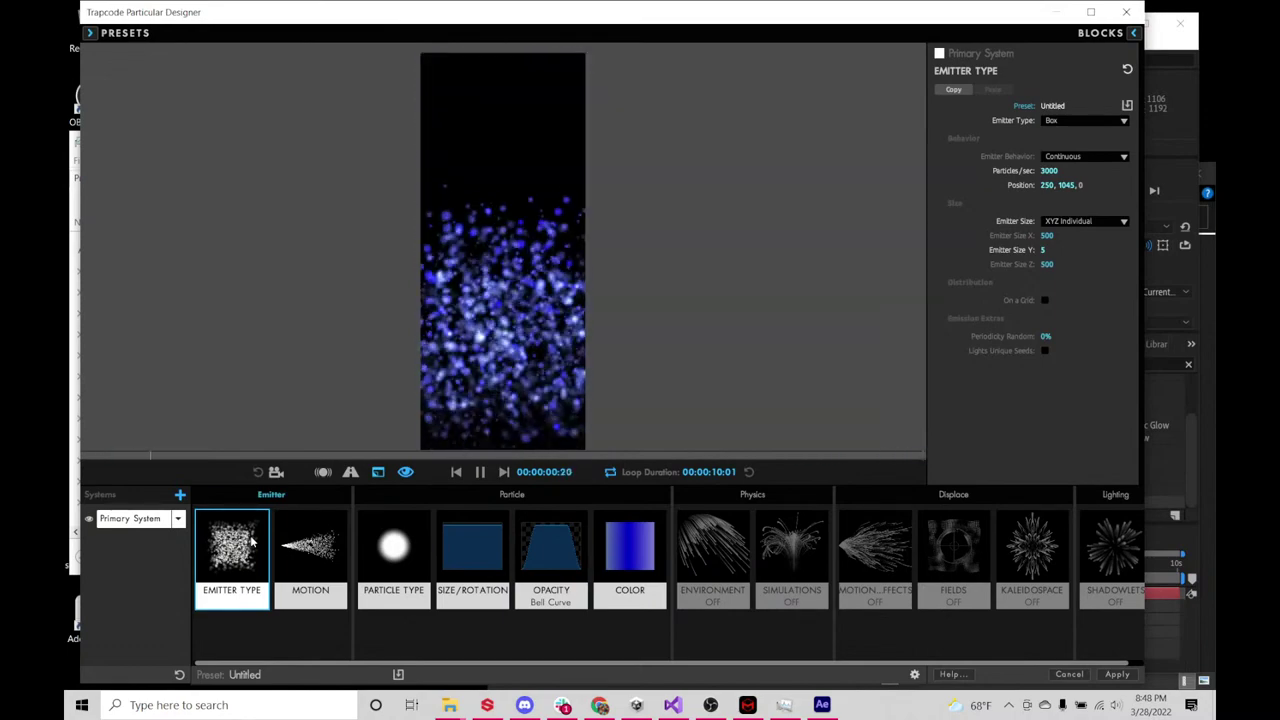
# - Lower the particle opacity of the primary system to 44
pyautogui.click(405, 558)
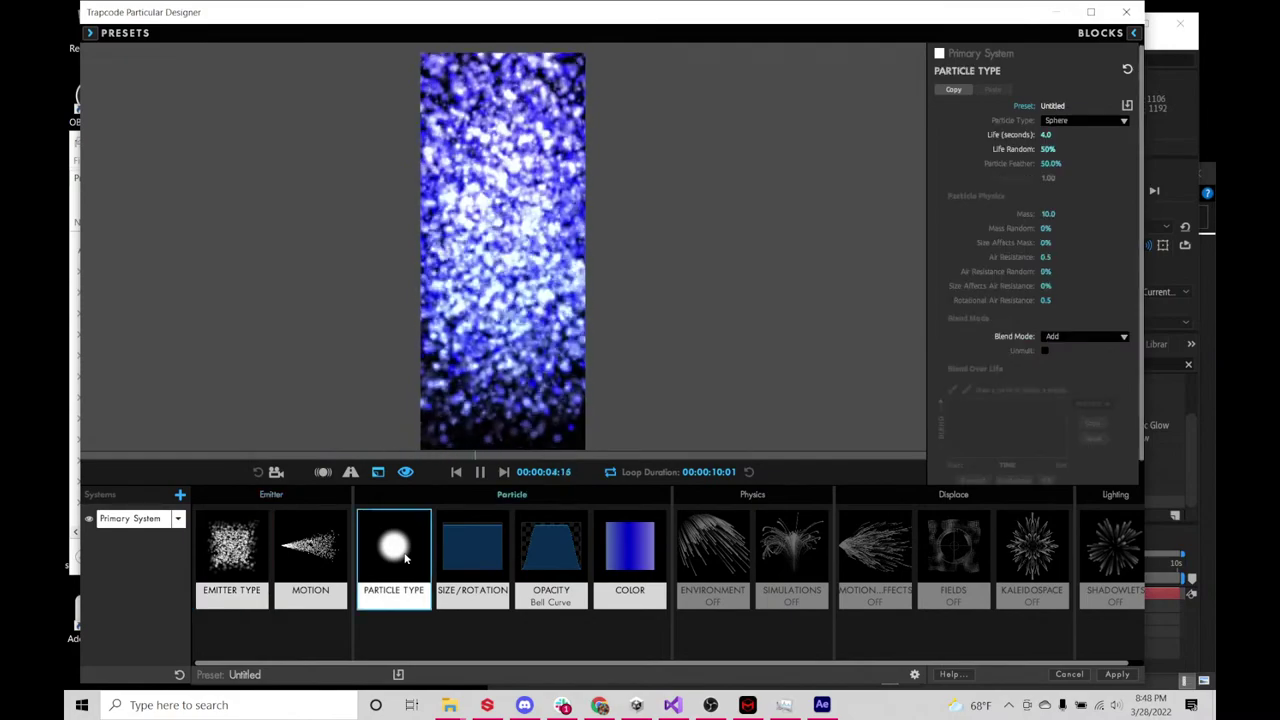
pyautogui.click(540, 565)
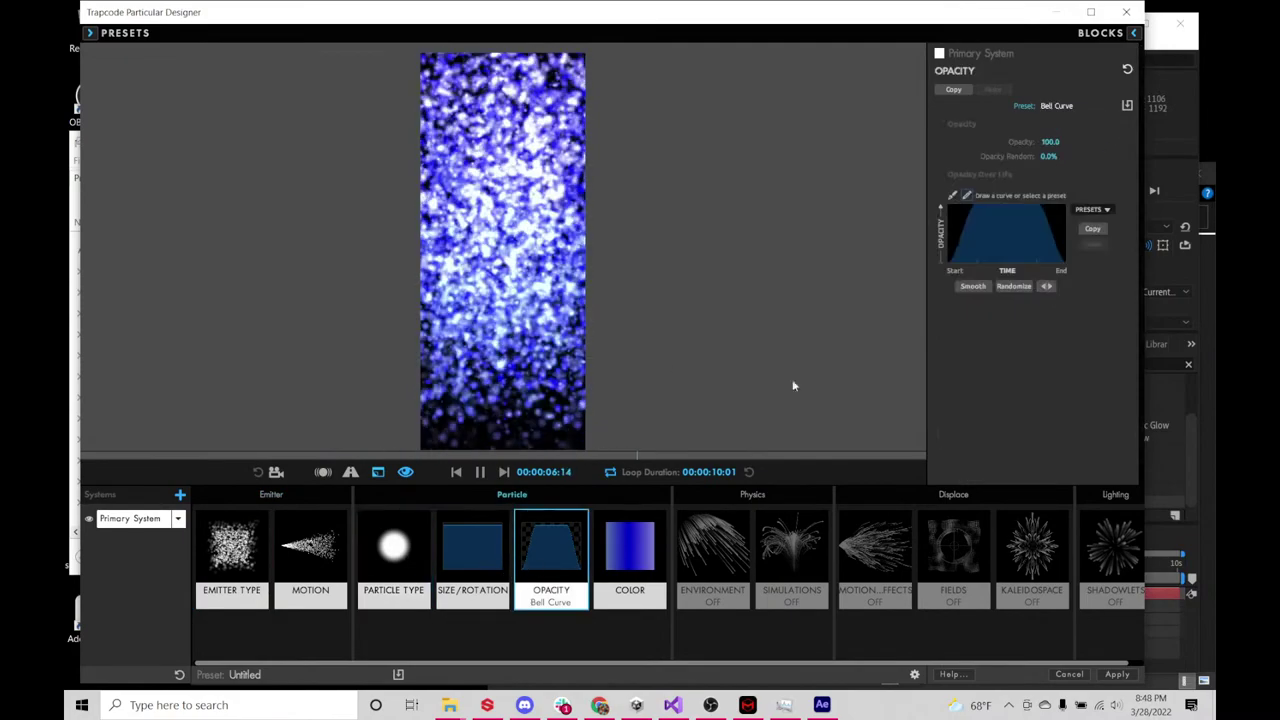
pyautogui.moveTo(1050, 141); pyautogui.dragTo(1012, 141)
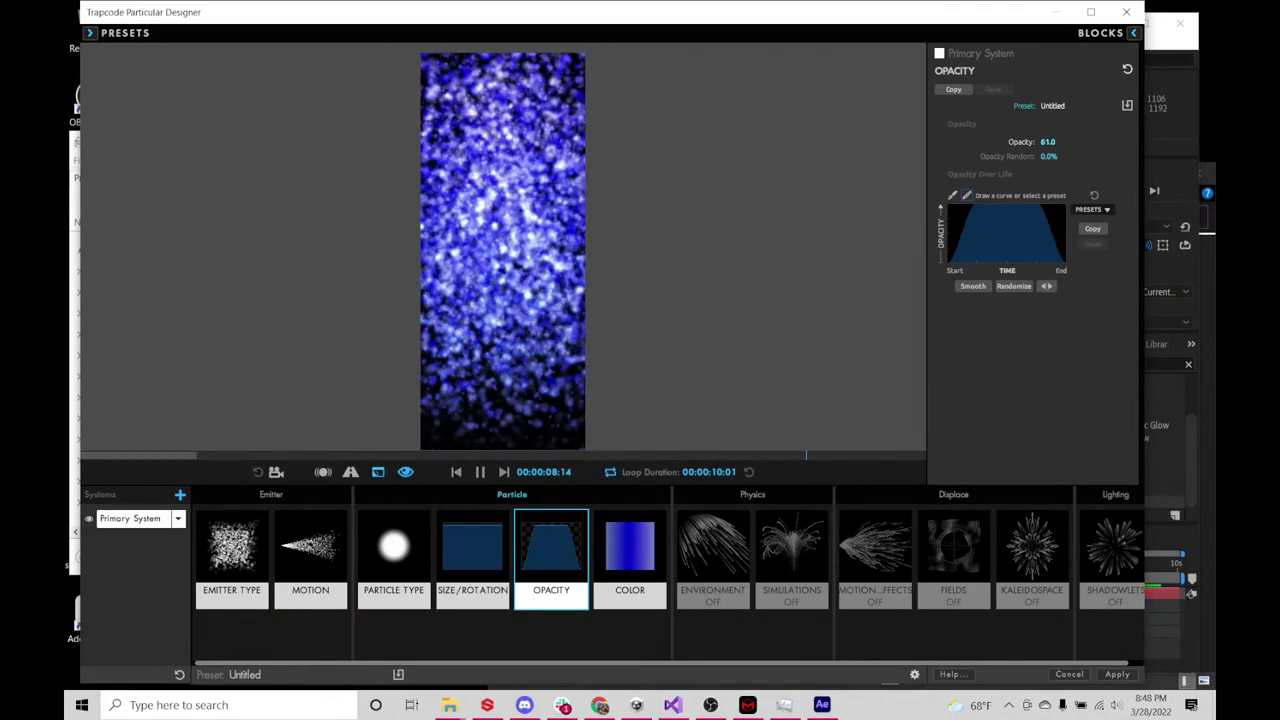
pyautogui.write('45')
pyautogui.press('Return')
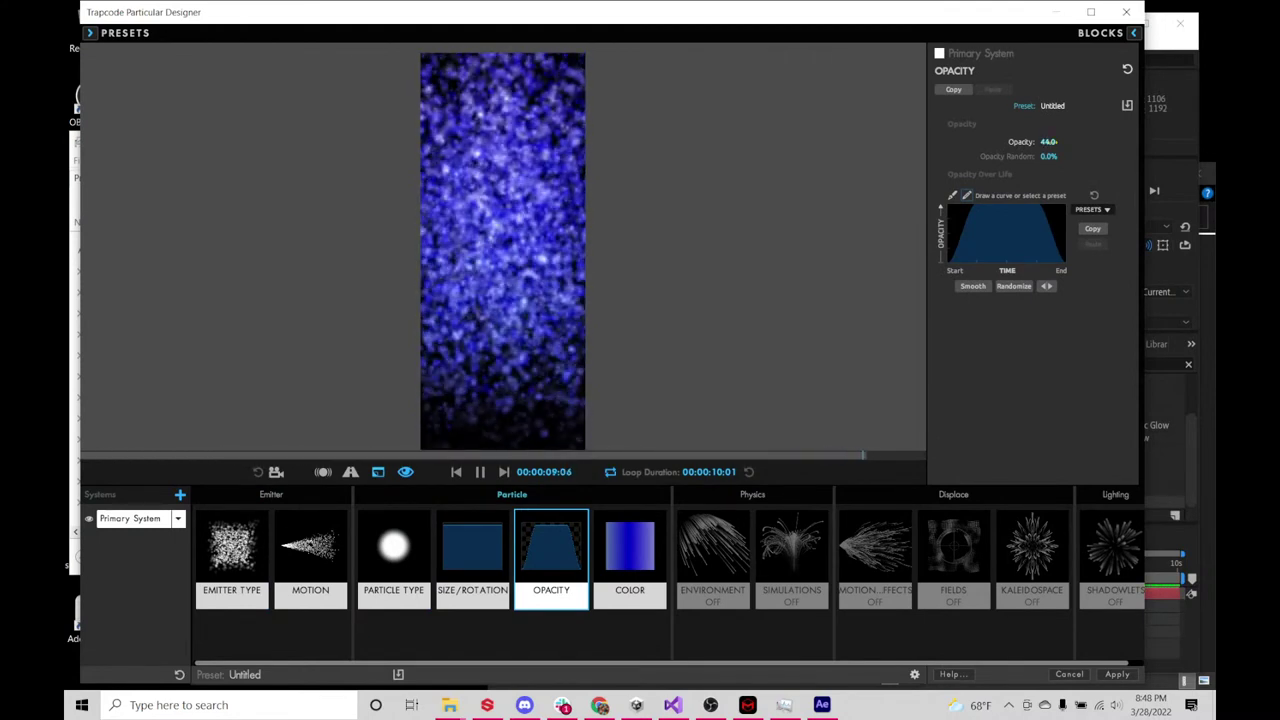
# - Set the particle size of the primary system to 14
pyautogui.click(394, 555)
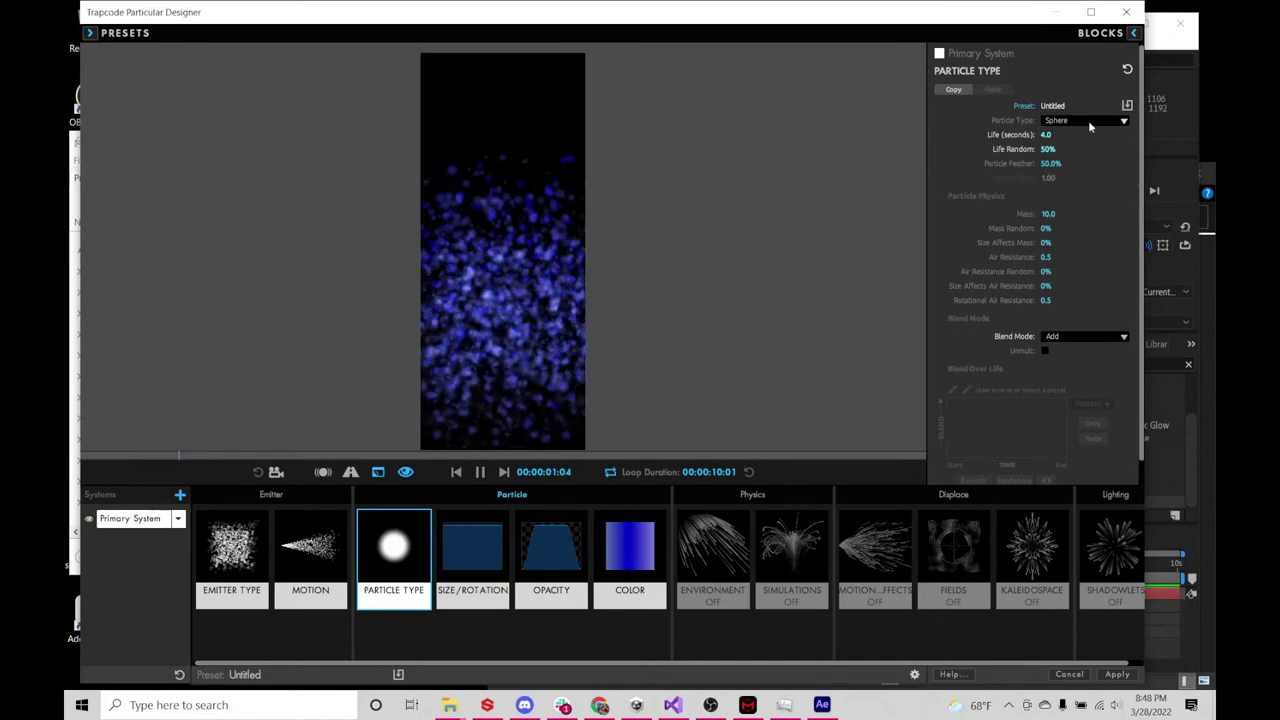
pyautogui.click(472, 555)
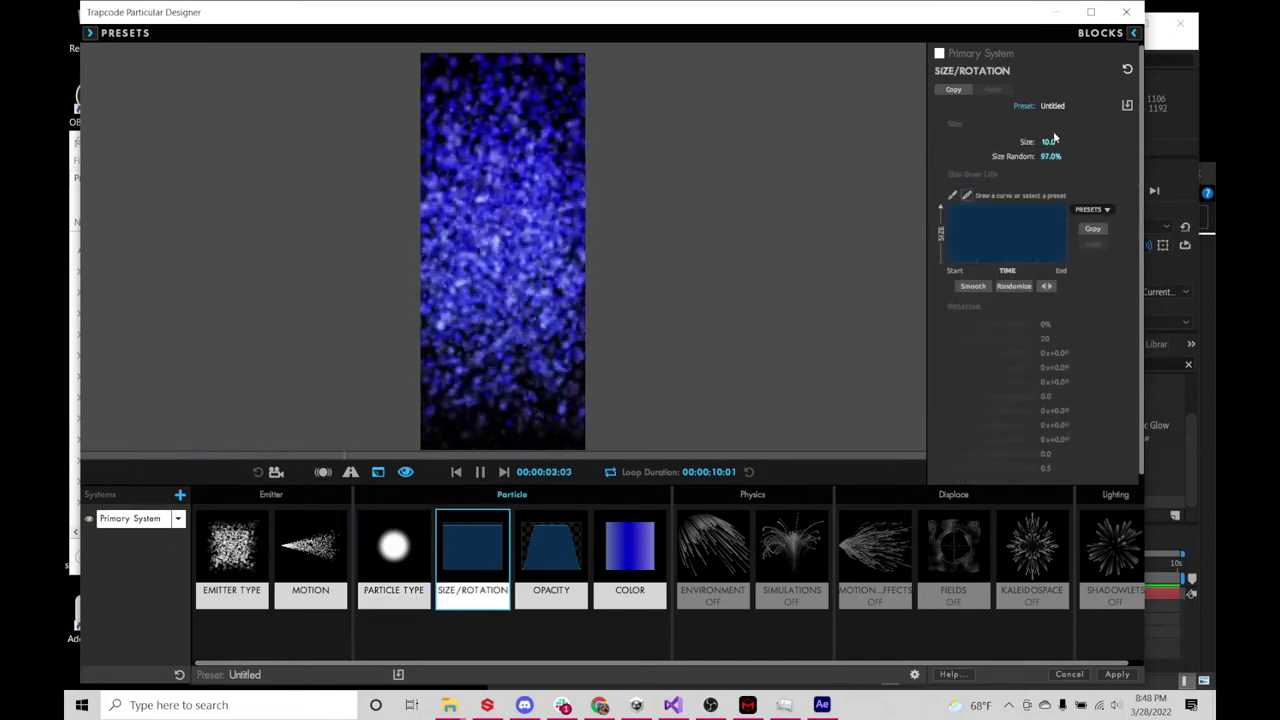
pyautogui.write('17')
pyautogui.press('Return')
pyautogui.moveTo(1047, 141); pyautogui.dragTo(1030, 141)
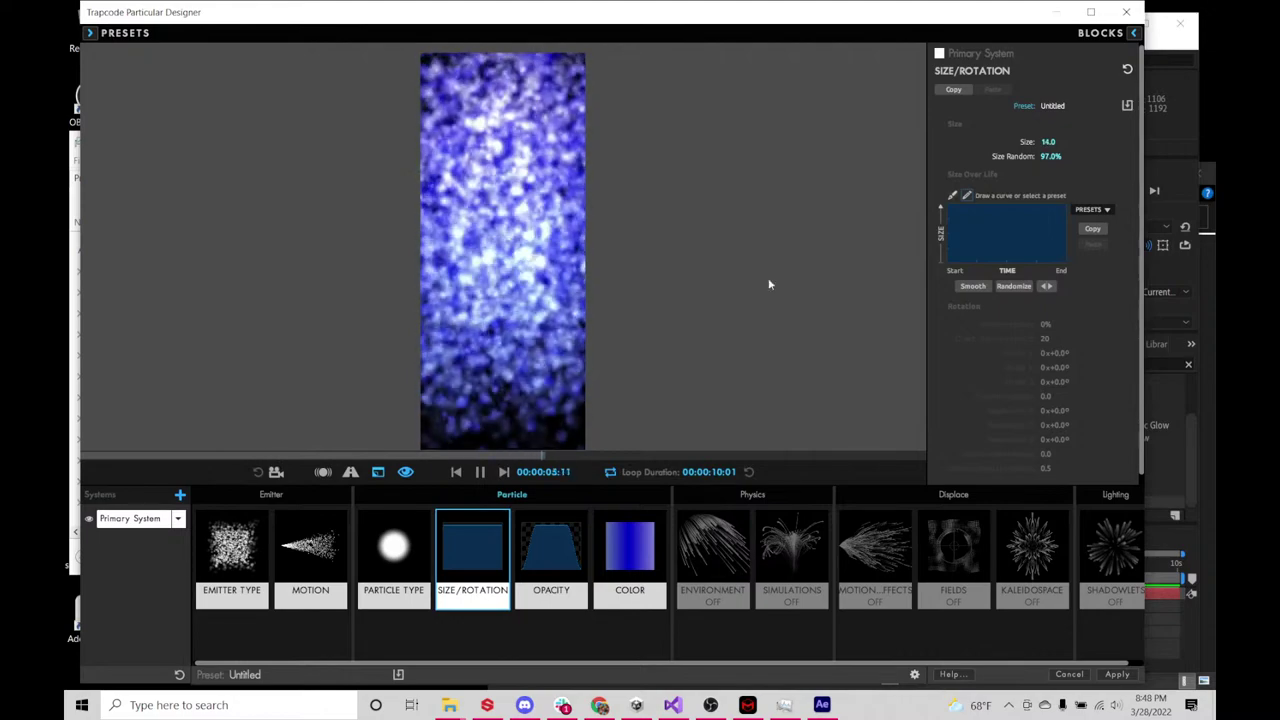
# - Reduce the box emitter's rate to 500 particles per second
pyautogui.click(231, 555)
pyautogui.click(1052, 172)
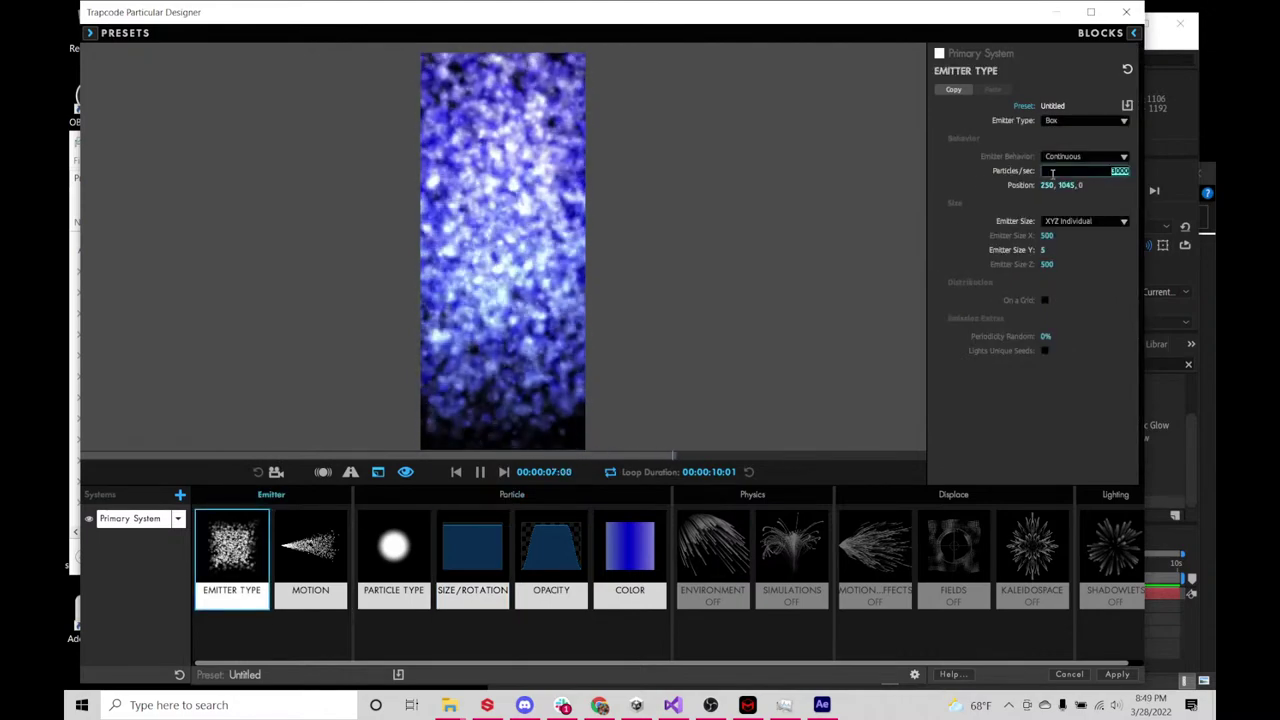
pyautogui.write('5')
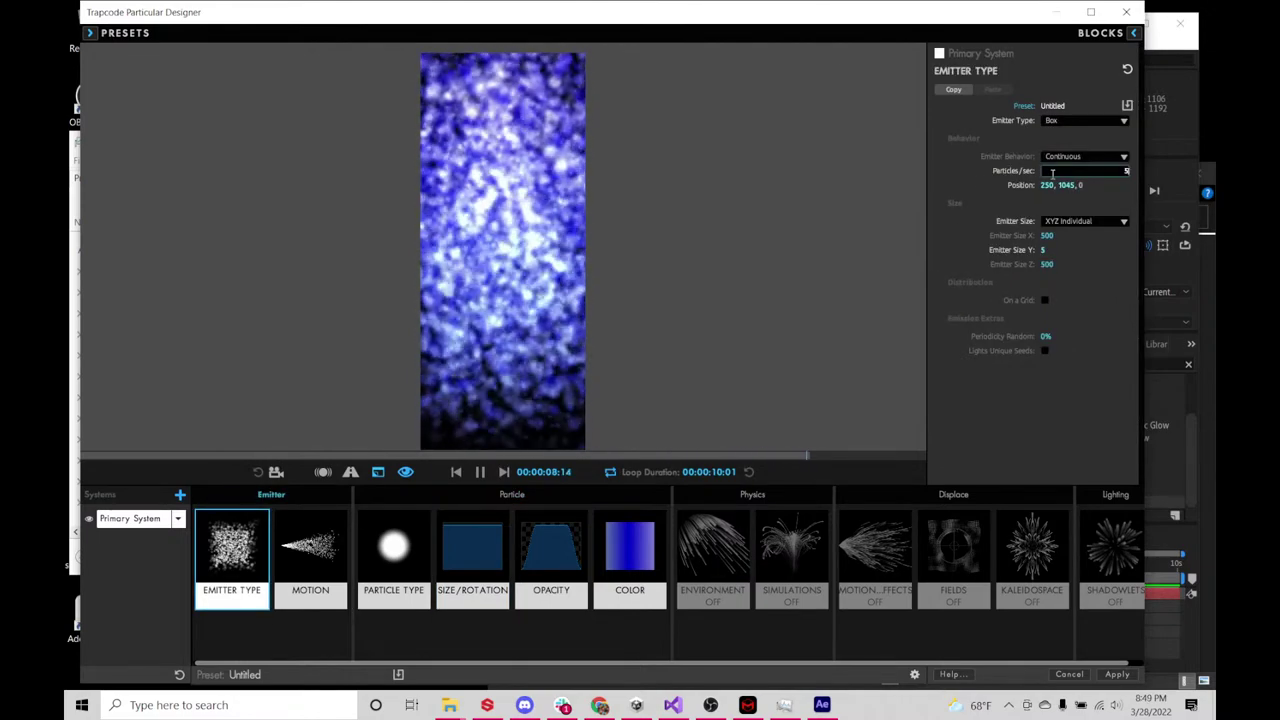
pyautogui.write('00')
pyautogui.press('Return')
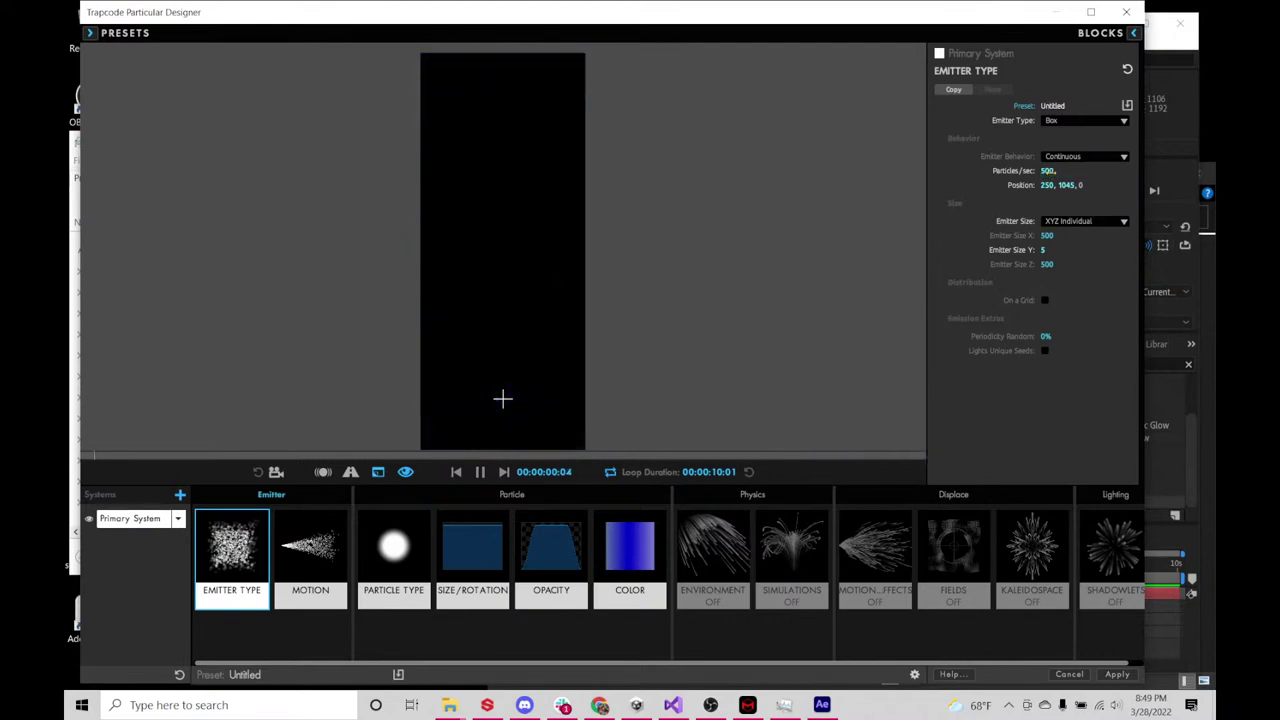
# - Enlarge the particle size of the primary system to 30
pyautogui.click(452, 542)
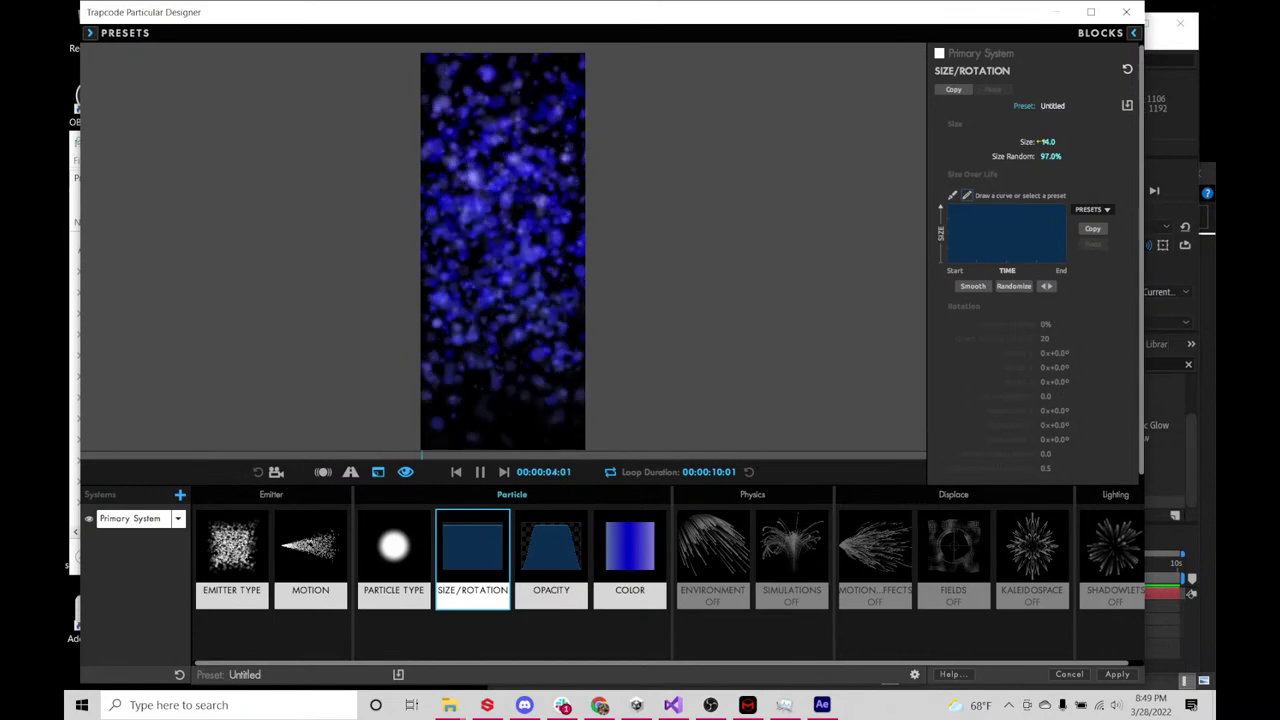
pyautogui.moveTo(1040, 141); pyautogui.dragTo(1048, 141)
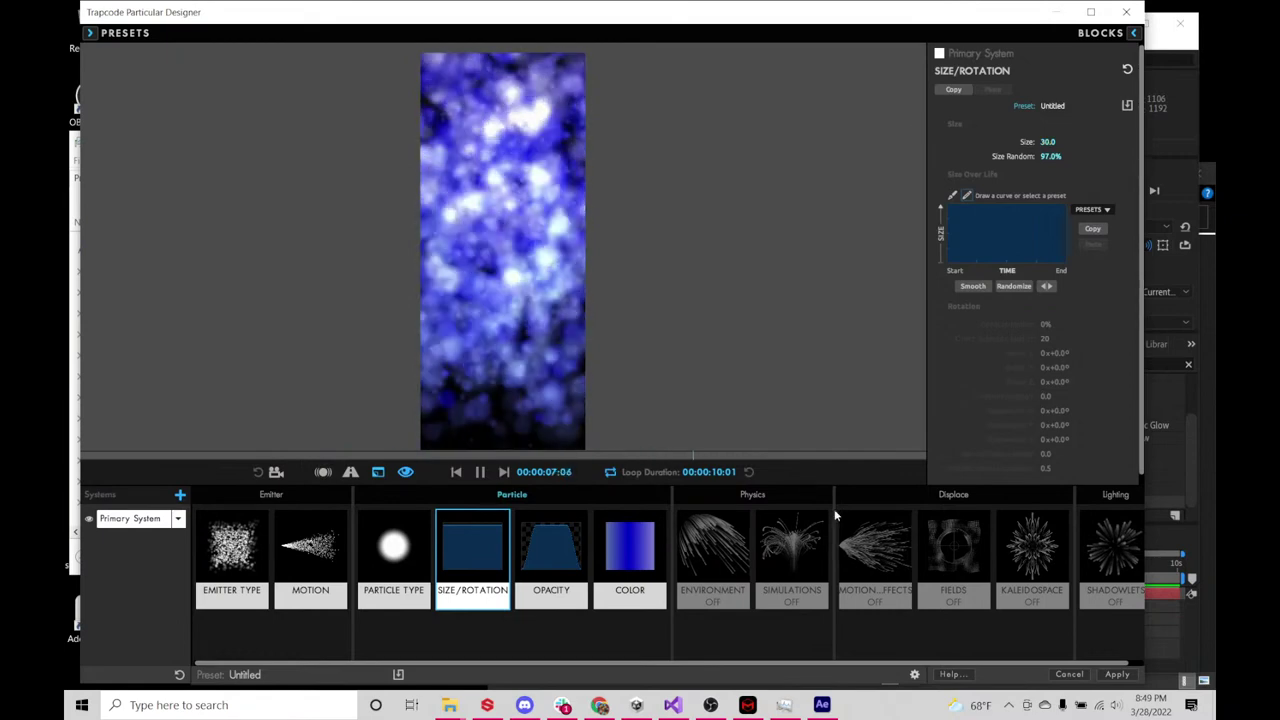
# - Apply the particle settings and add an adjustment layer above the blue energy layer
pyautogui.click(1117, 674)
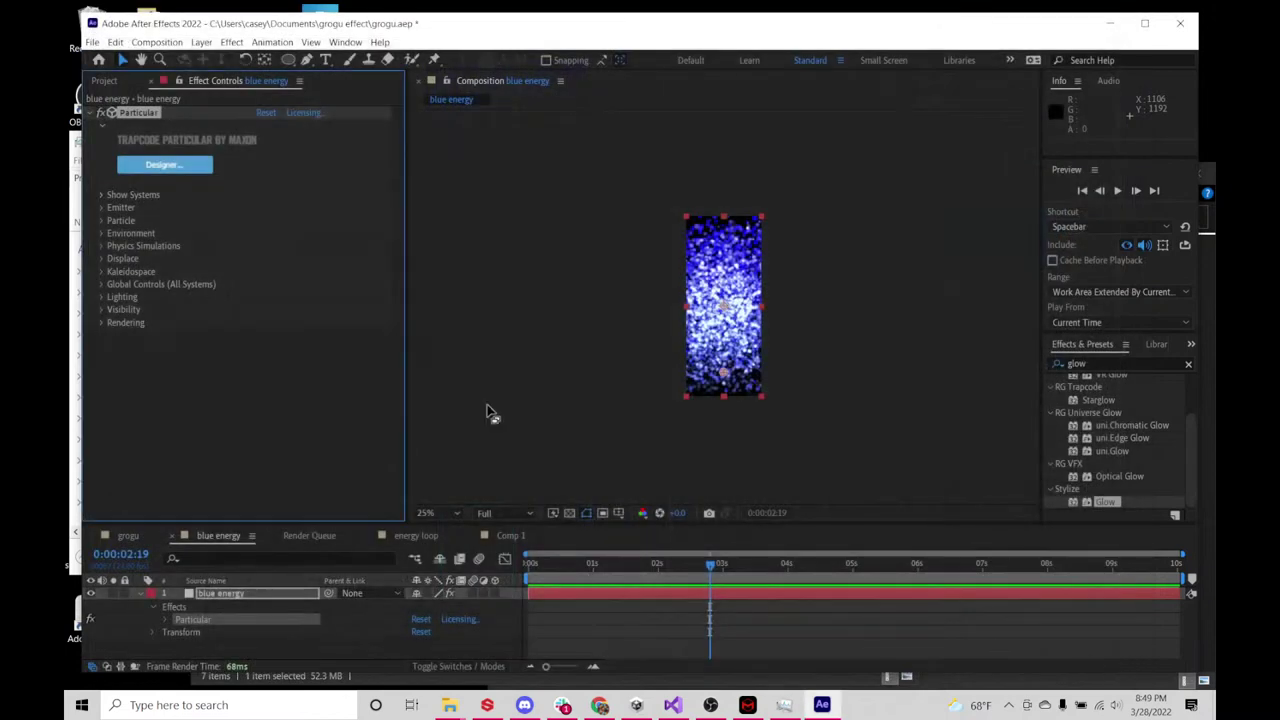
pyautogui.click(563, 571)
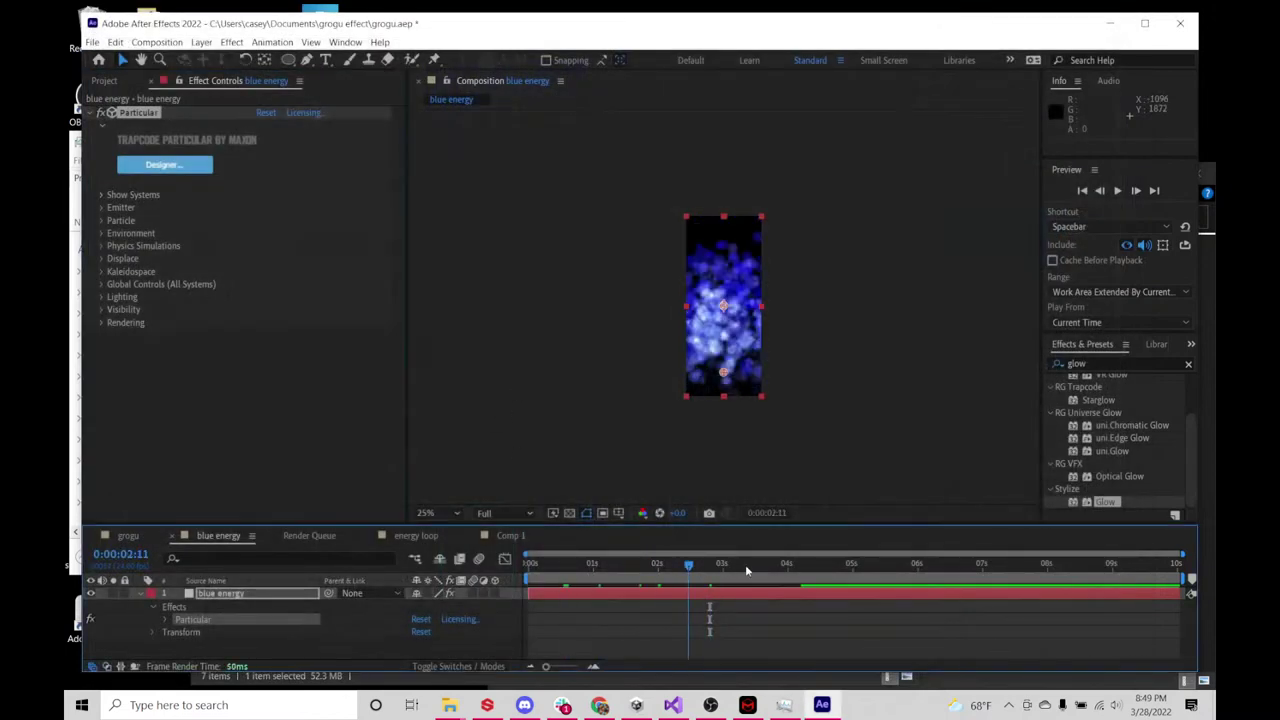
pyautogui.rightClick(220, 650)
pyautogui.moveTo(314, 499)
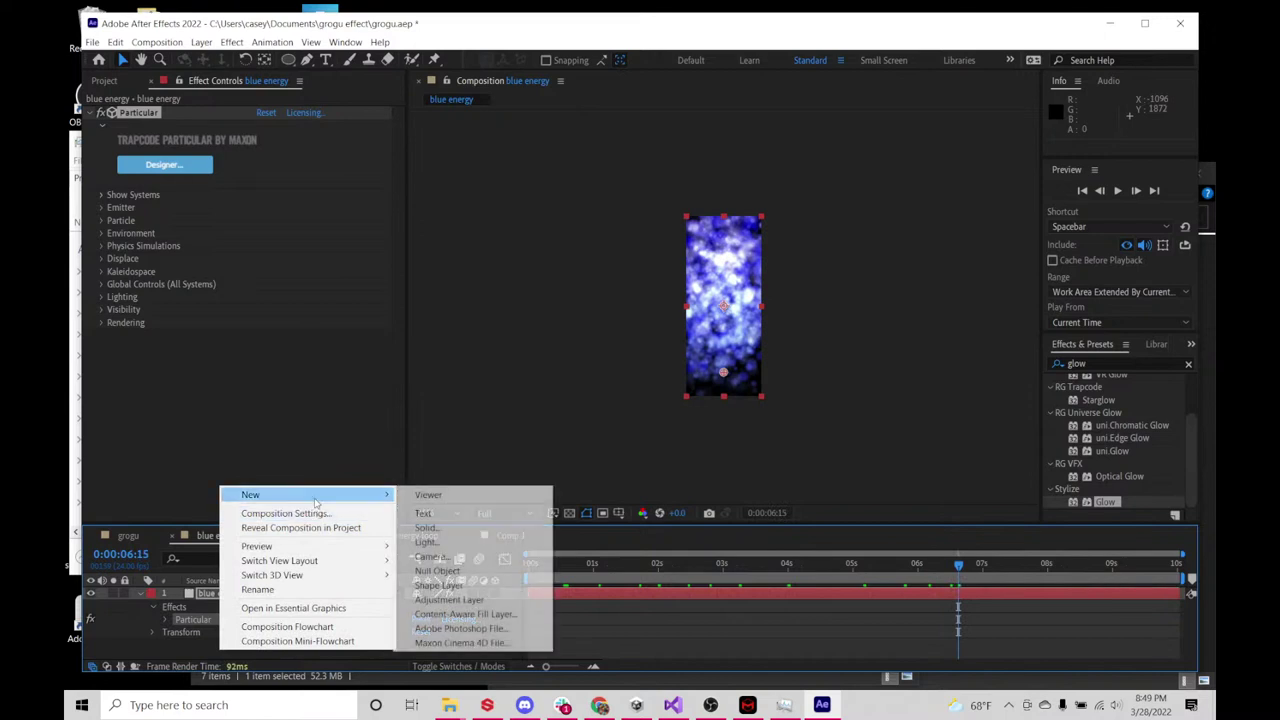
pyautogui.click(450, 599)
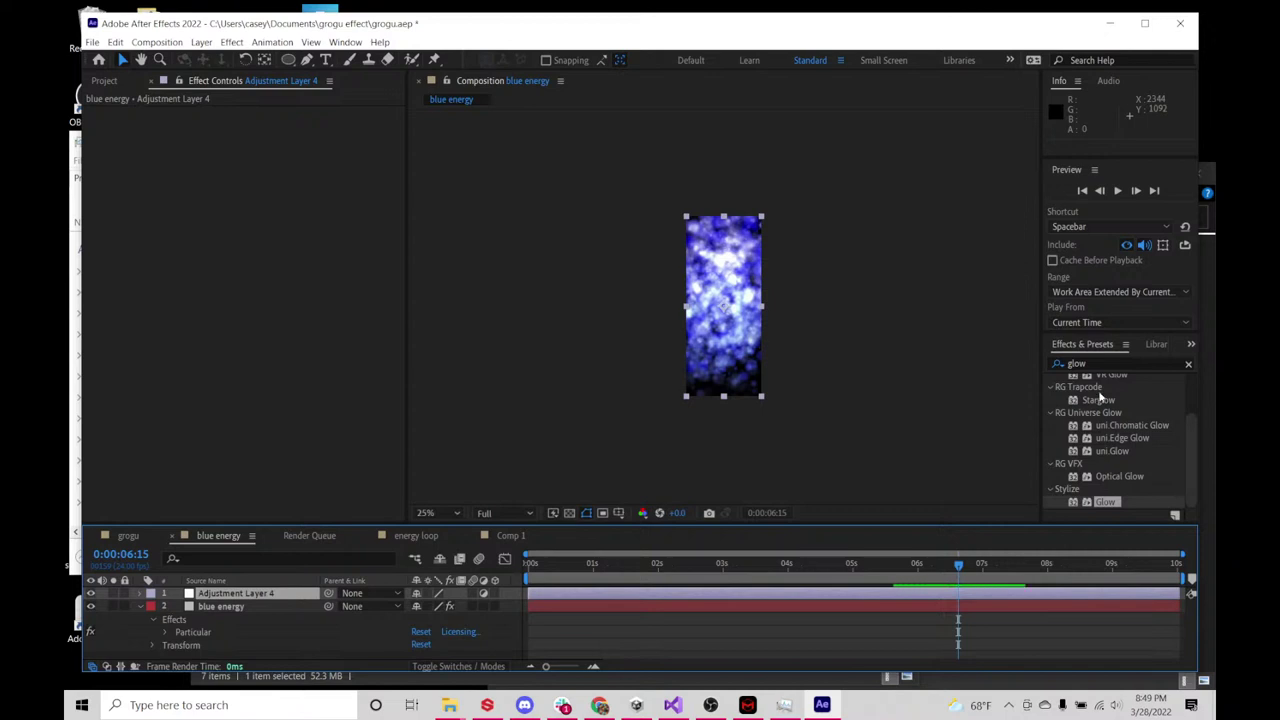
# - Find the CC Vector Blur effect and apply it to the adjustment layer
pyautogui.click(1097, 362)
pyautogui.write('ve')
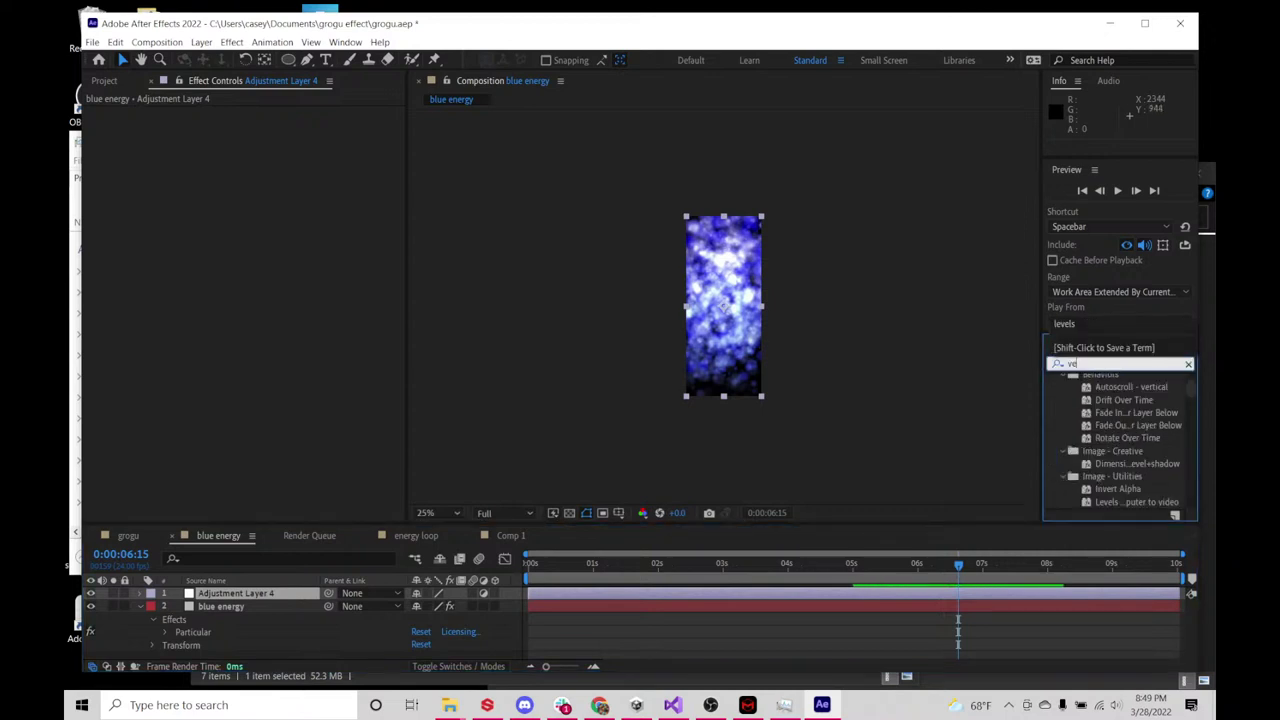
pyautogui.write('ctor')
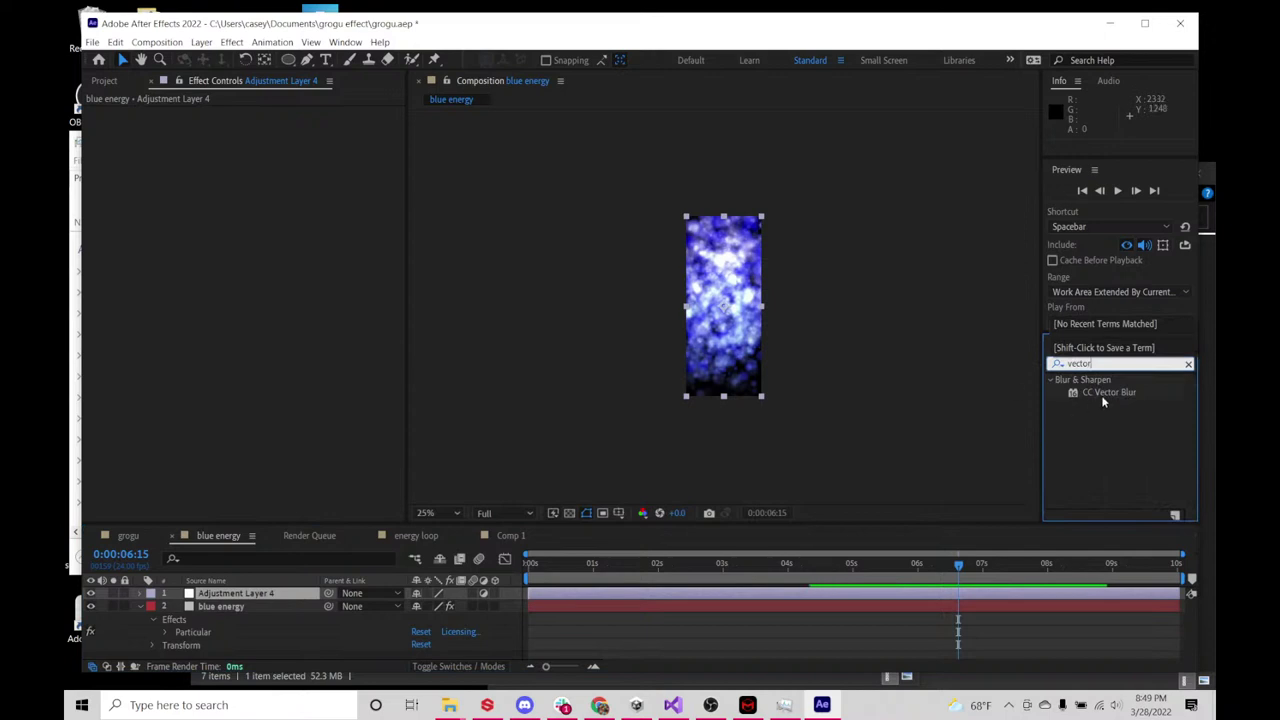
pyautogui.doubleClick(1101, 393)
pyautogui.press('.')
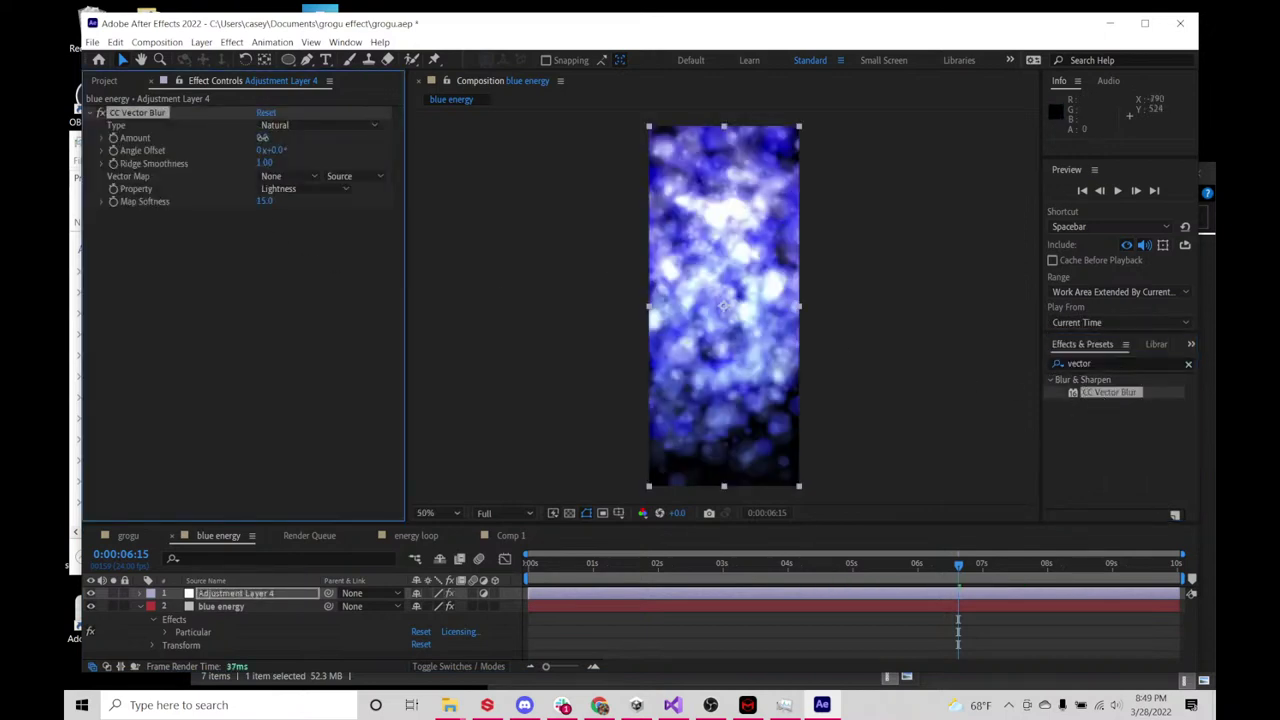
# - Set the vector blur's amount to 140, ridge smoothness to 80.10 and angle offset to 8°
pyautogui.moveTo(262, 137); pyautogui.dragTo(350, 140)
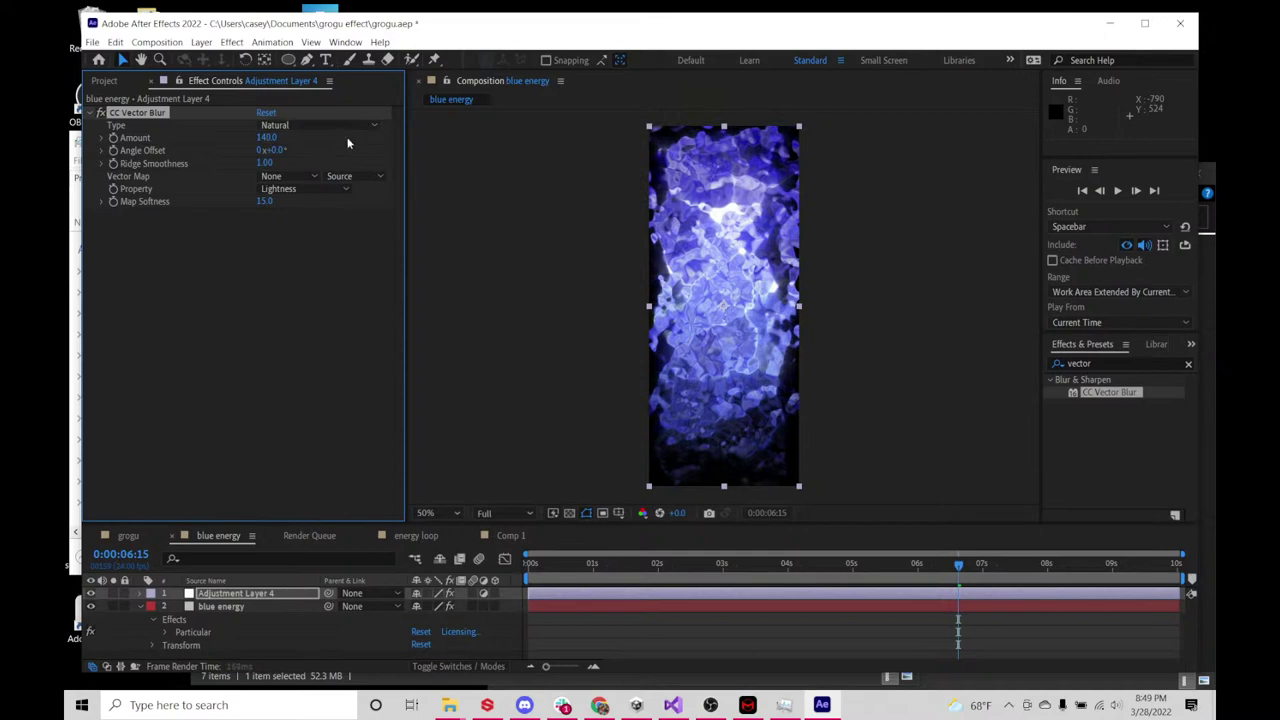
pyautogui.moveTo(272, 166); pyautogui.dragTo(408, 161)
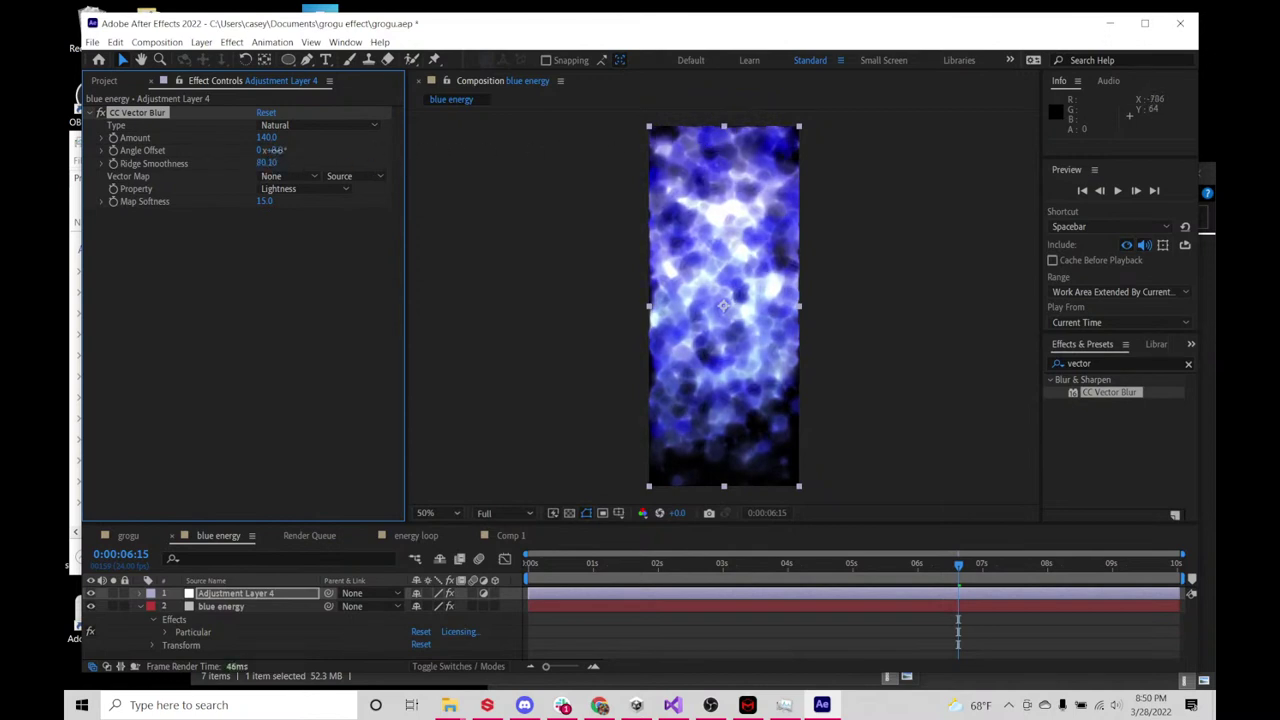
pyautogui.moveTo(272, 150); pyautogui.dragTo(283, 150)
# - Add a Levels effect to the adjustment layer and set its RGB gamma to 0.87
pyautogui.click(1112, 363)
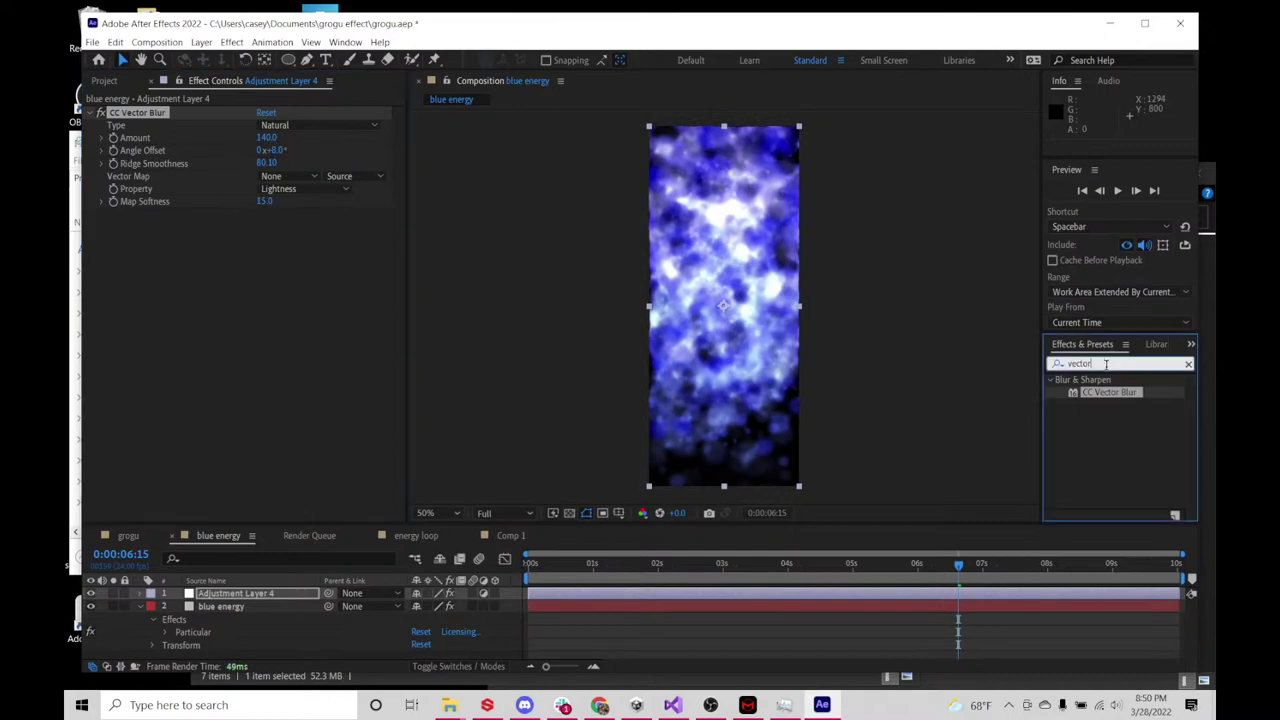
pyautogui.write('levels')
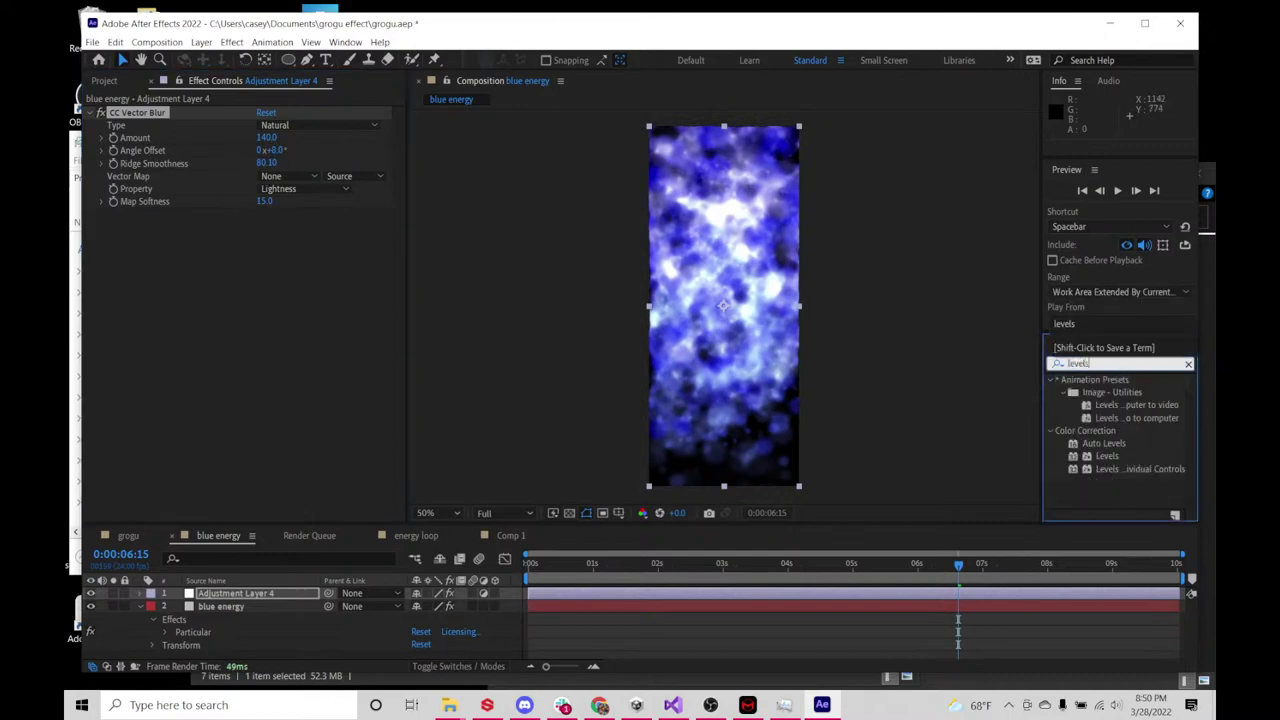
pyautogui.click(1106, 457)
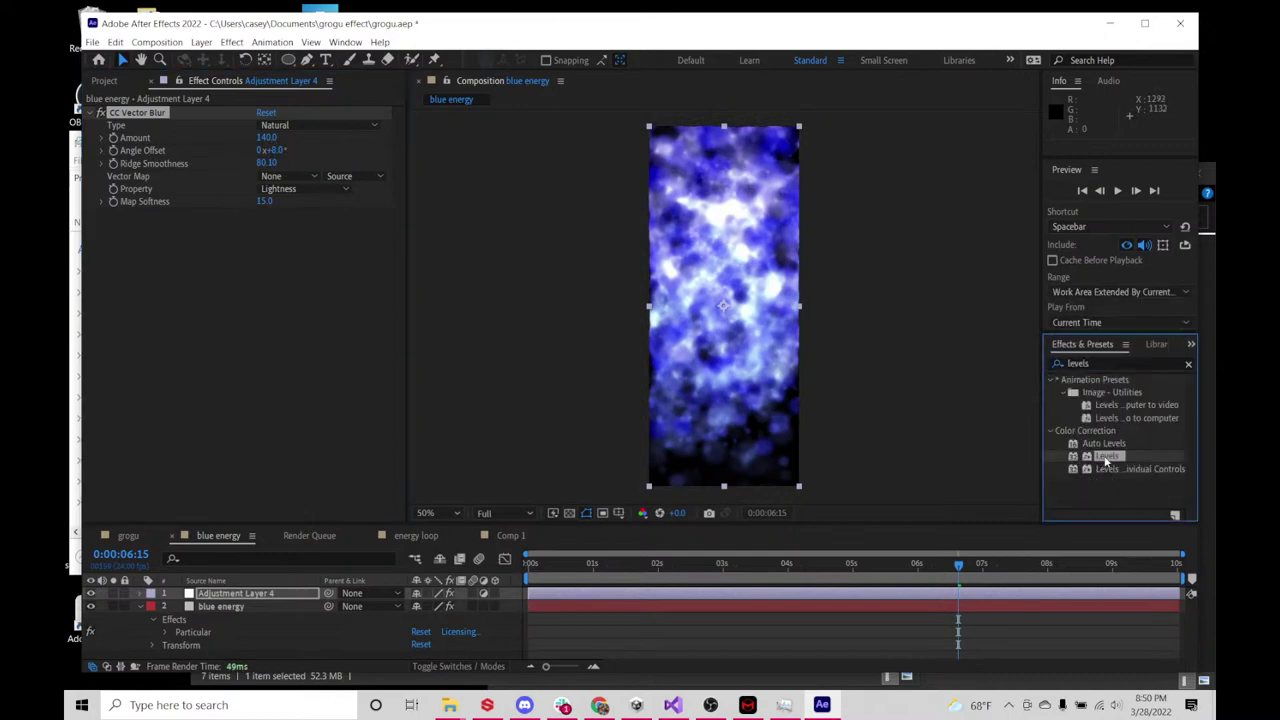
pyautogui.doubleClick(1104, 457)
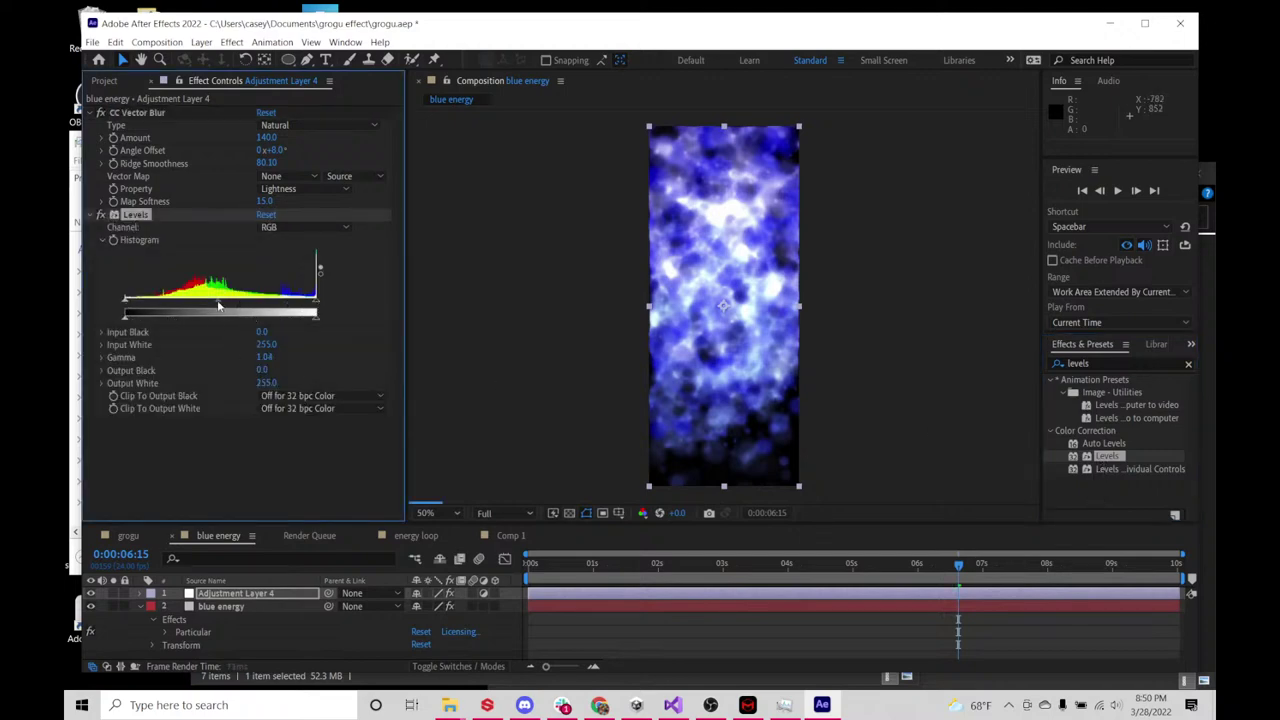
pyautogui.moveTo(221, 302)
pyautogui.mouseDown()
pyautogui.moveTo(169, 305)
pyautogui.moveTo(285, 305)
pyautogui.moveTo(217, 310)
pyautogui.moveTo(233, 311)
pyautogui.mouseUp()
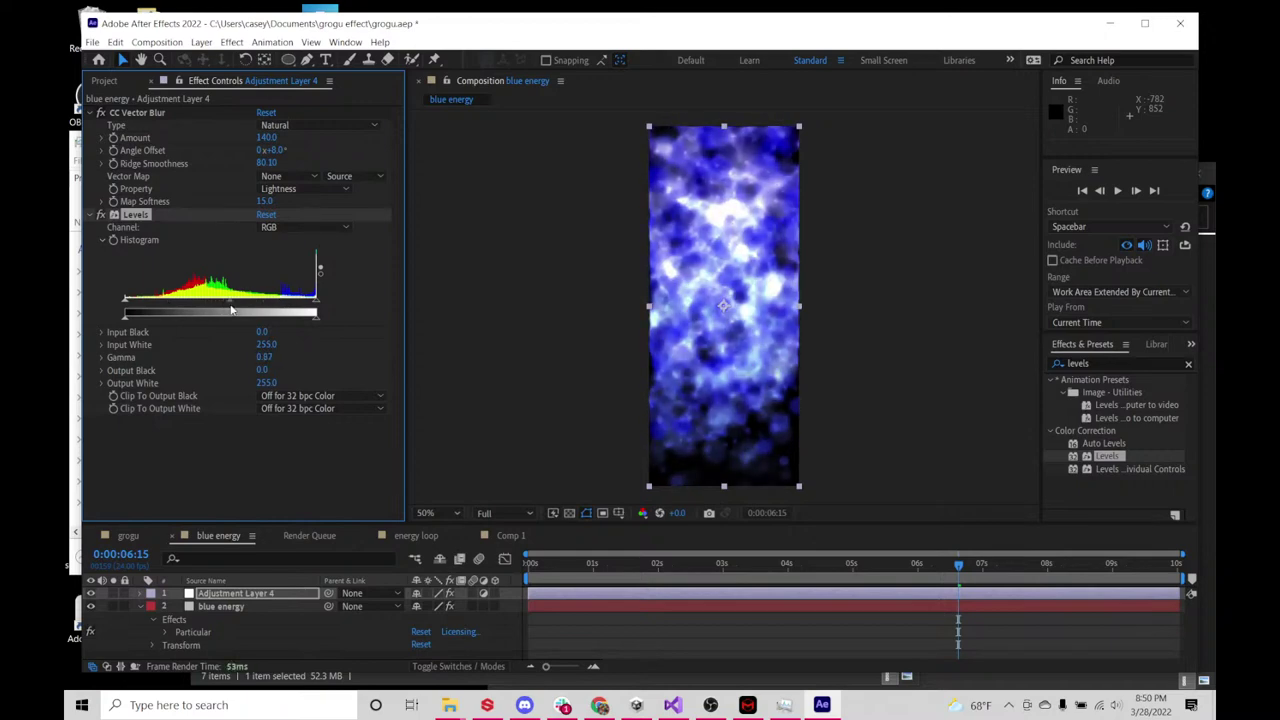
# - Switch Levels to the alpha channel, lower the alpha gamma to 0.06 and check it across the timeline
pyautogui.click(298, 229)
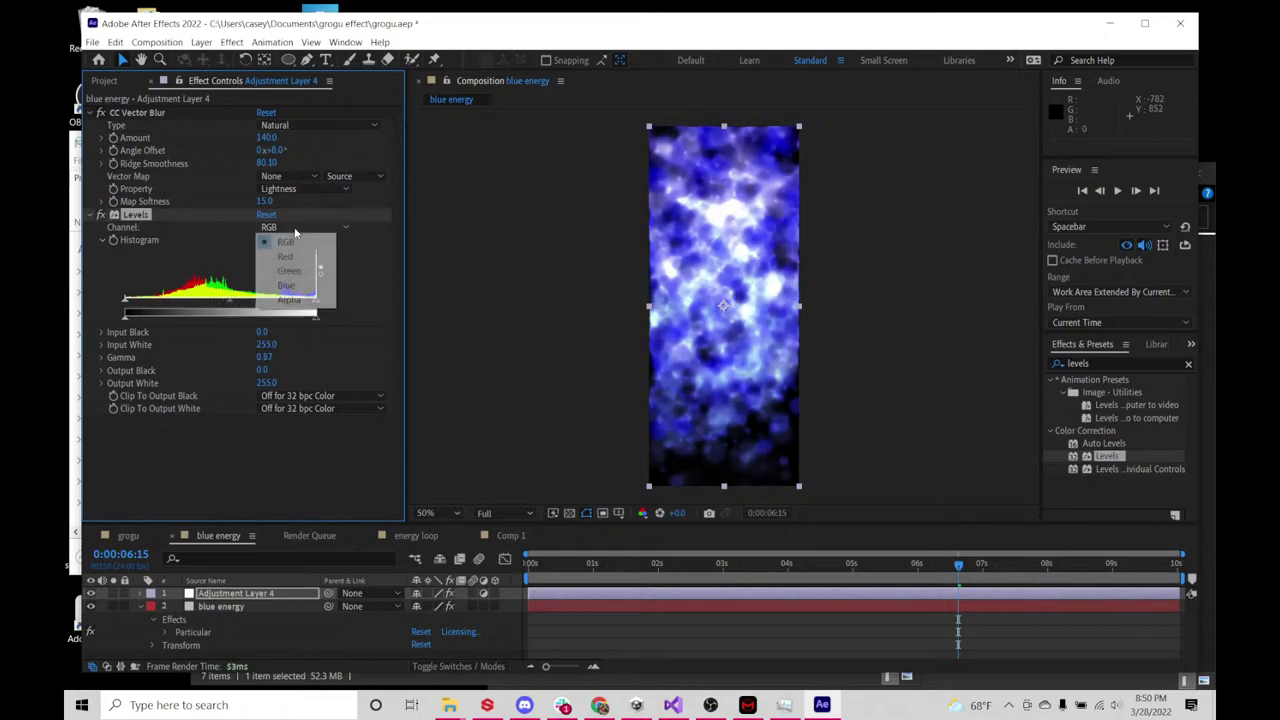
pyautogui.click(289, 299)
pyautogui.moveTo(222, 306); pyautogui.dragTo(314, 306)
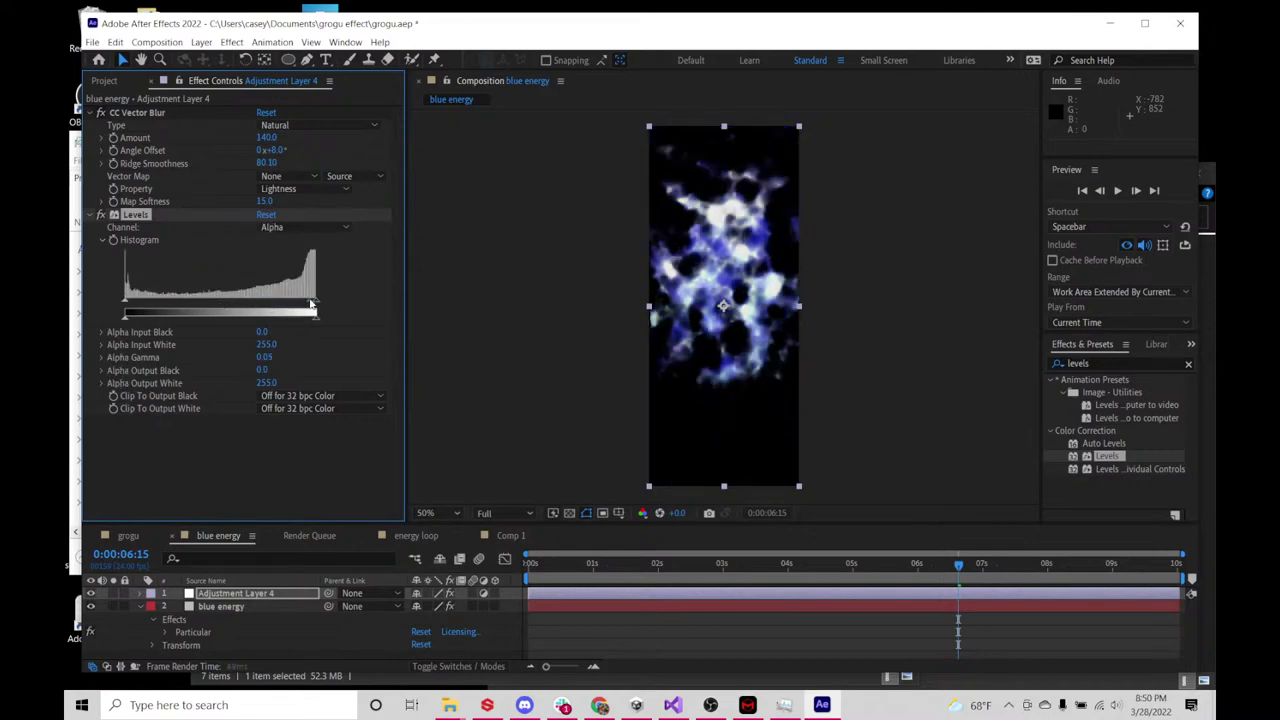
pyautogui.click(677, 564)
pyautogui.click(533, 564)
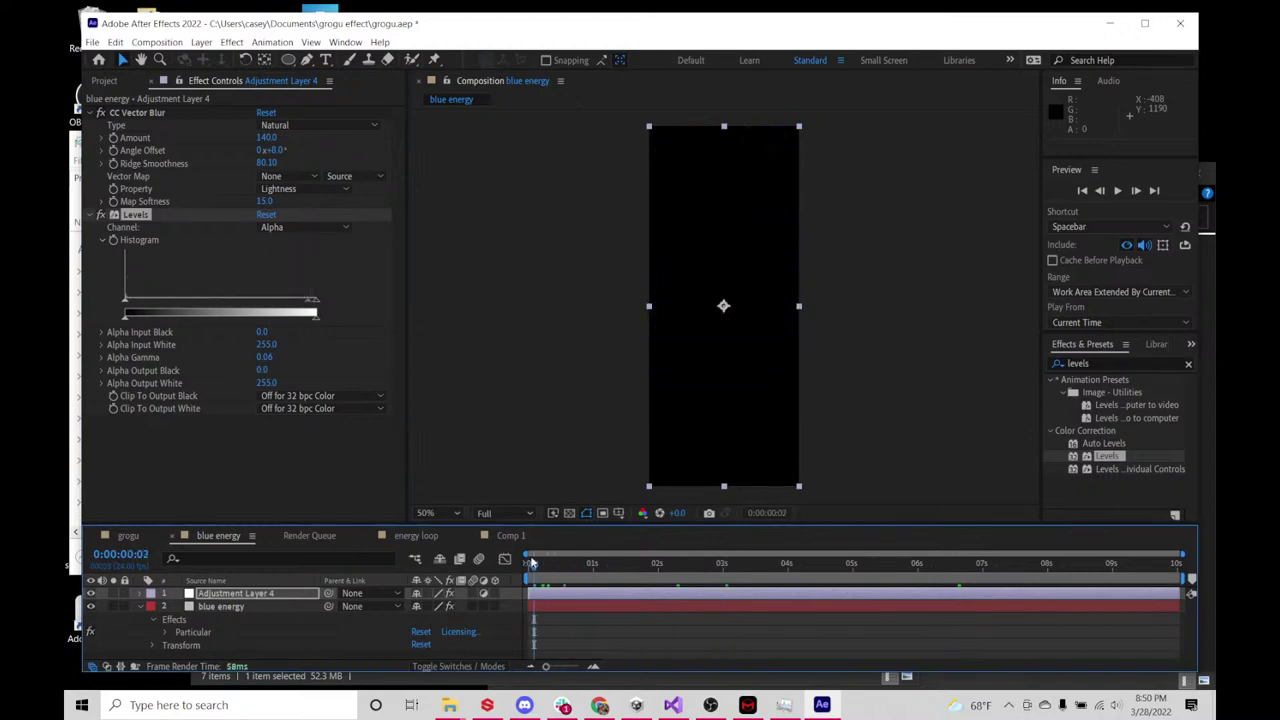
# - Preview the blue energy animation and raise the vector blur's amount to 500
pyautogui.press('space')
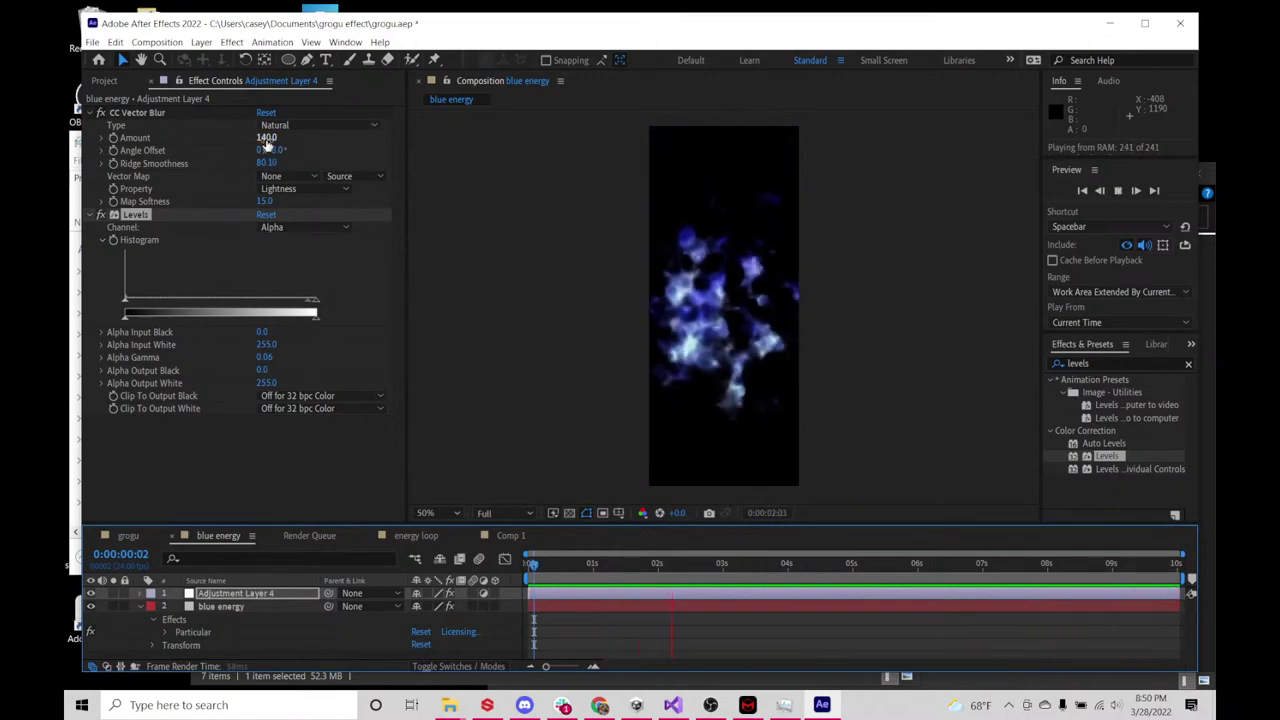
pyautogui.moveTo(266, 143); pyautogui.dragTo(586, 138)
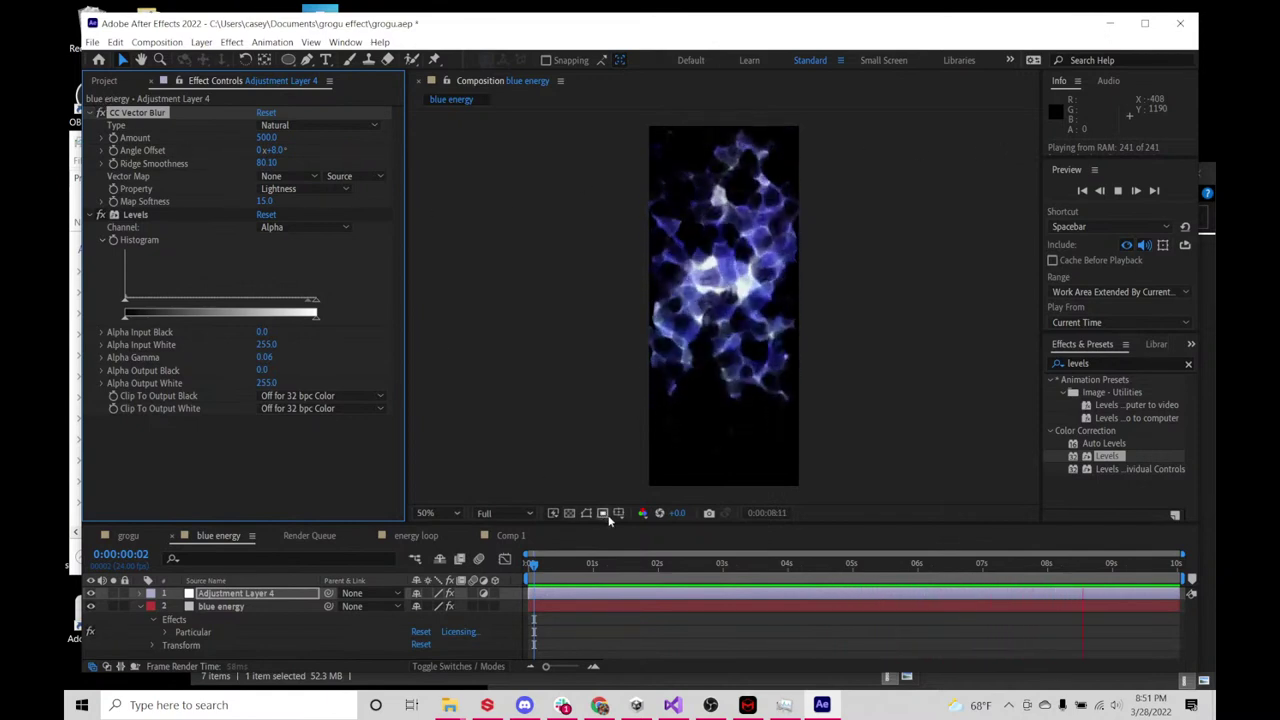
pyautogui.press('space')
# - Hide the top energy loop layer in the grogu composition and collapse its properties
pyautogui.click(100, 81)
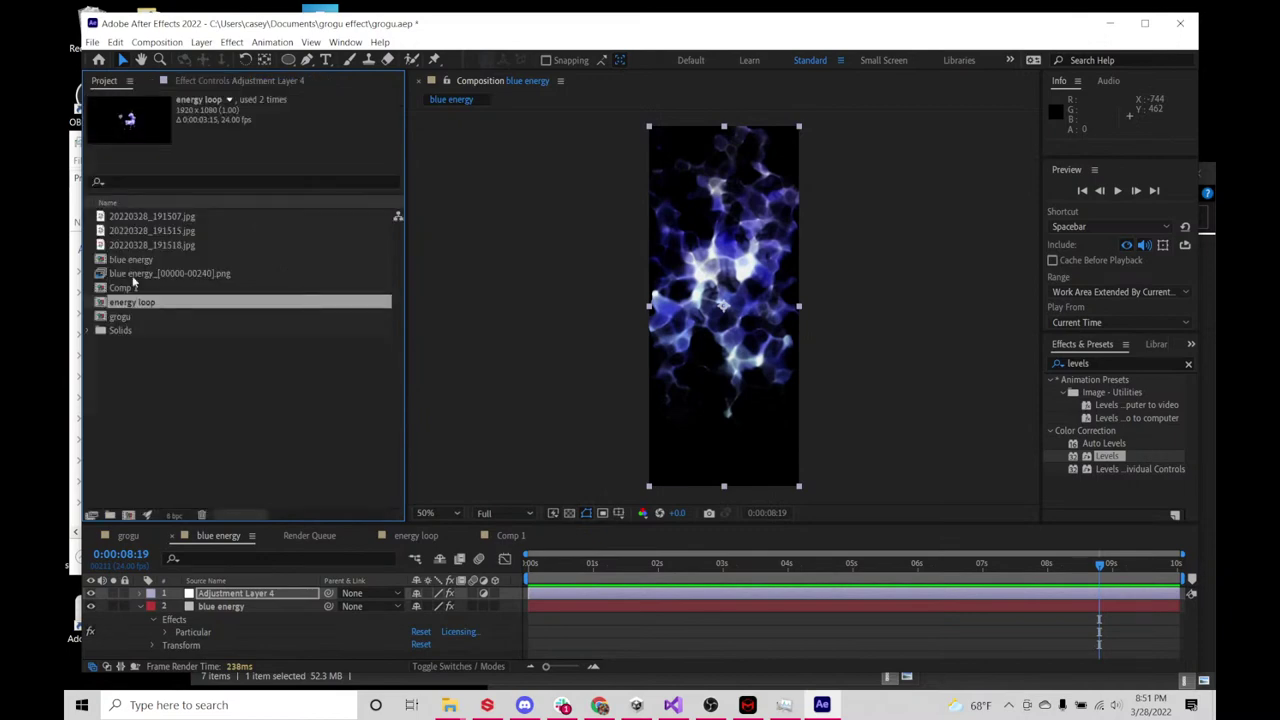
pyautogui.click(128, 535)
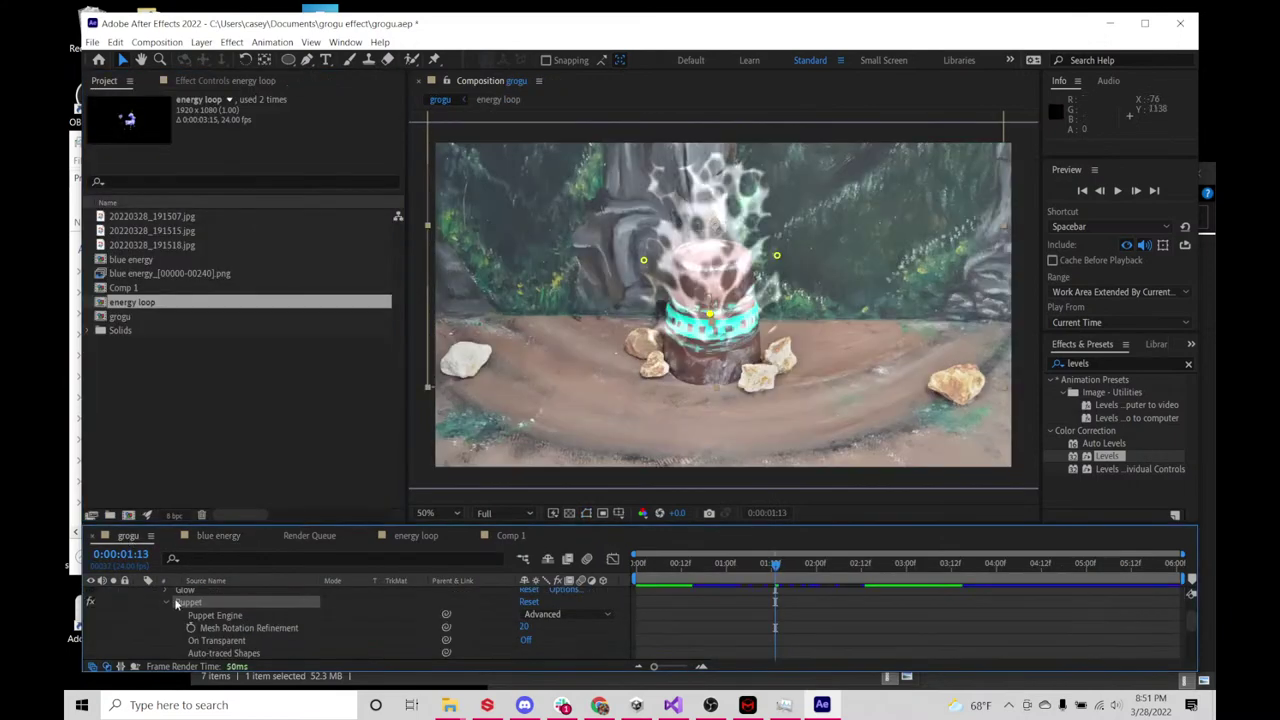
pyautogui.scroll(1, 94, 596)
pyautogui.click(94, 596)
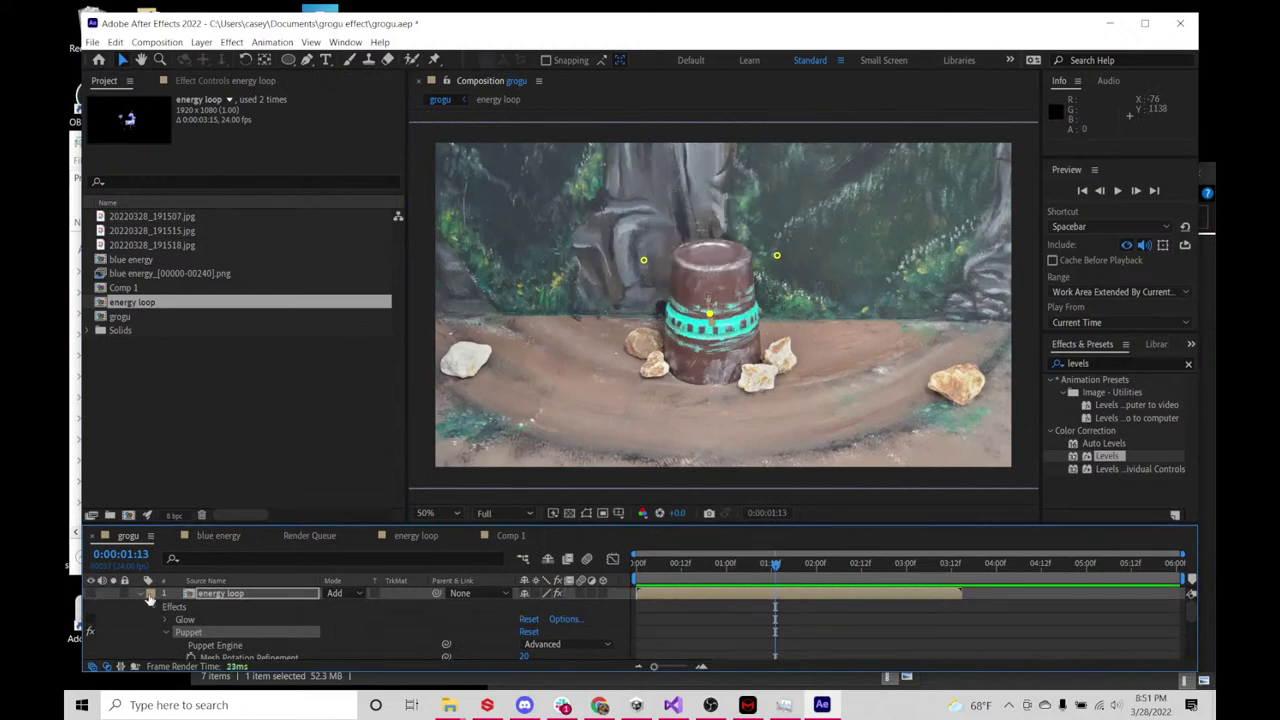
pyautogui.click(150, 594)
pyautogui.click(143, 600)
pyautogui.click(142, 595)
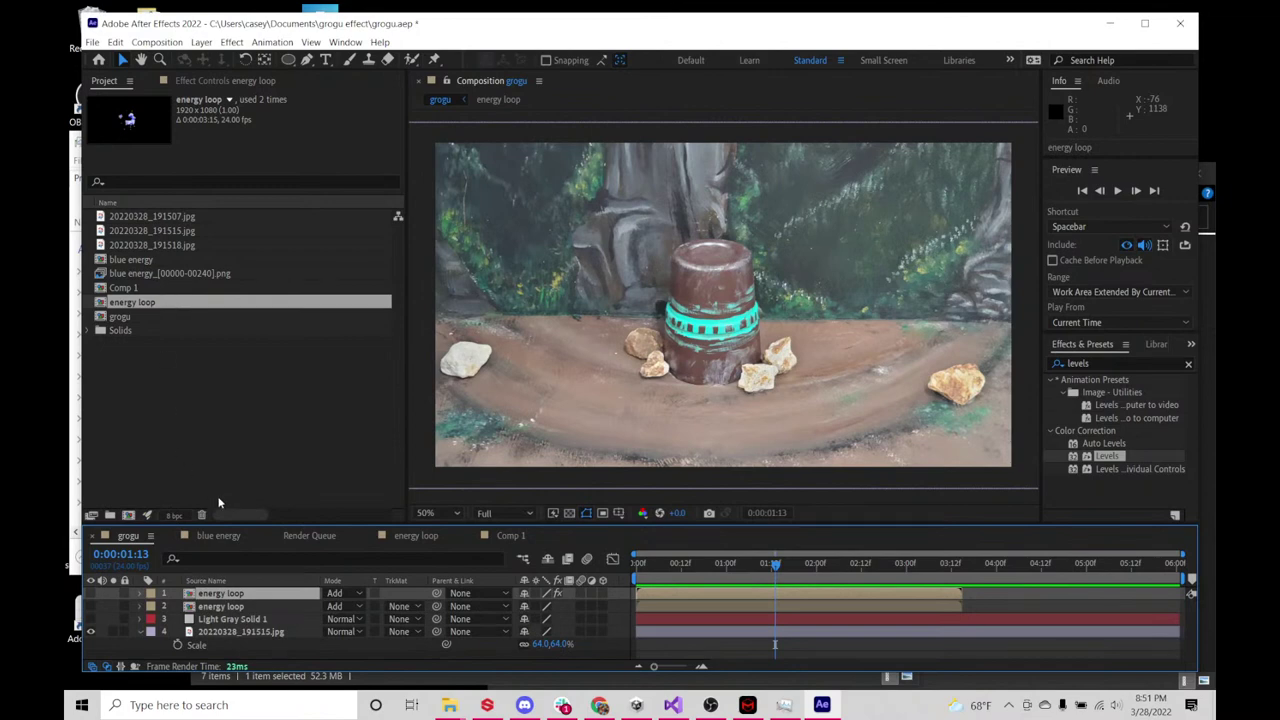
# - Add the blue energy composition as grogu's top layer, raise it over the pedestal and preview the animation
pyautogui.moveTo(131, 259); pyautogui.dragTo(214, 597)
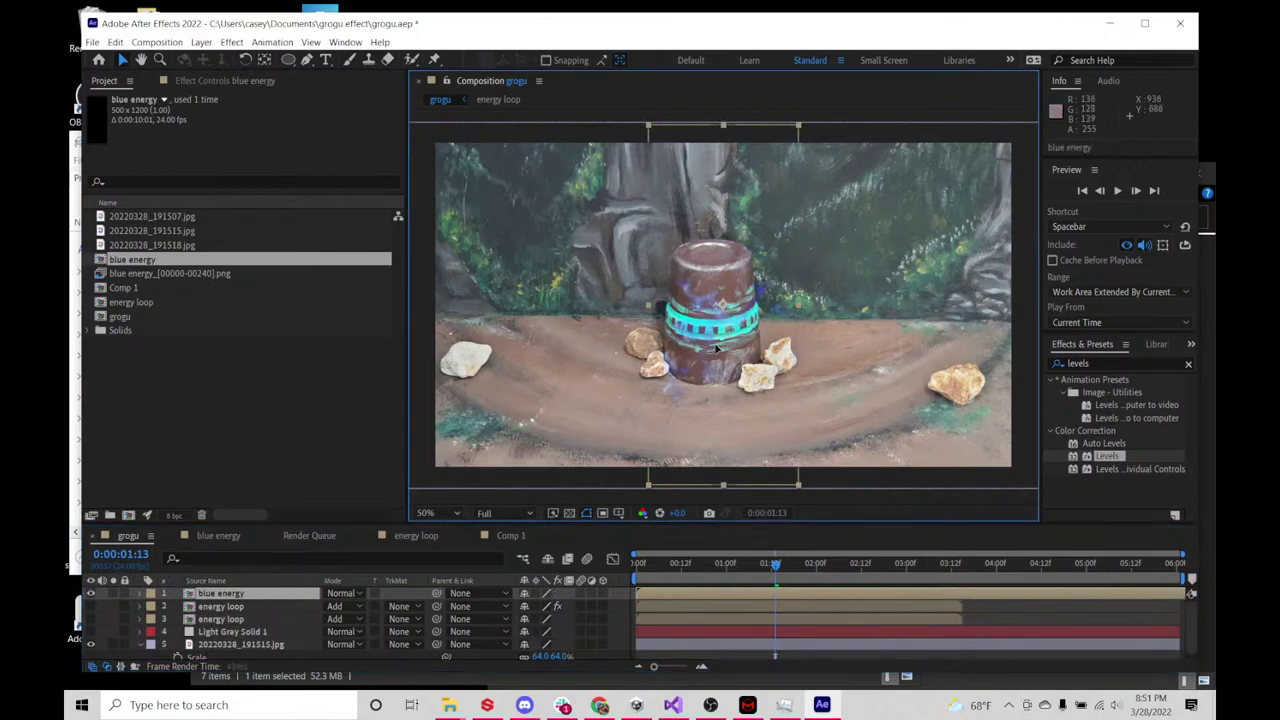
pyautogui.click(709, 513)
pyautogui.moveTo(697, 563); pyautogui.dragTo(1041, 566)
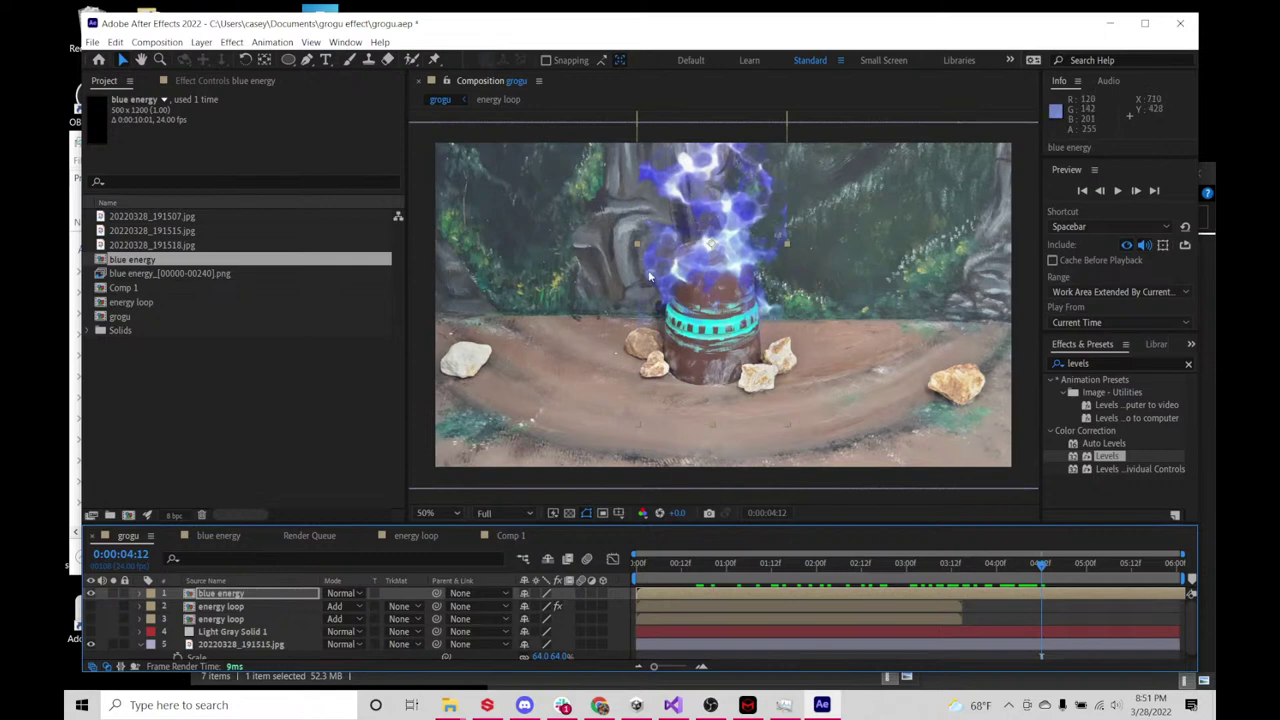
pyautogui.moveTo(666, 566); pyautogui.dragTo(767, 562)
pyautogui.press('space')
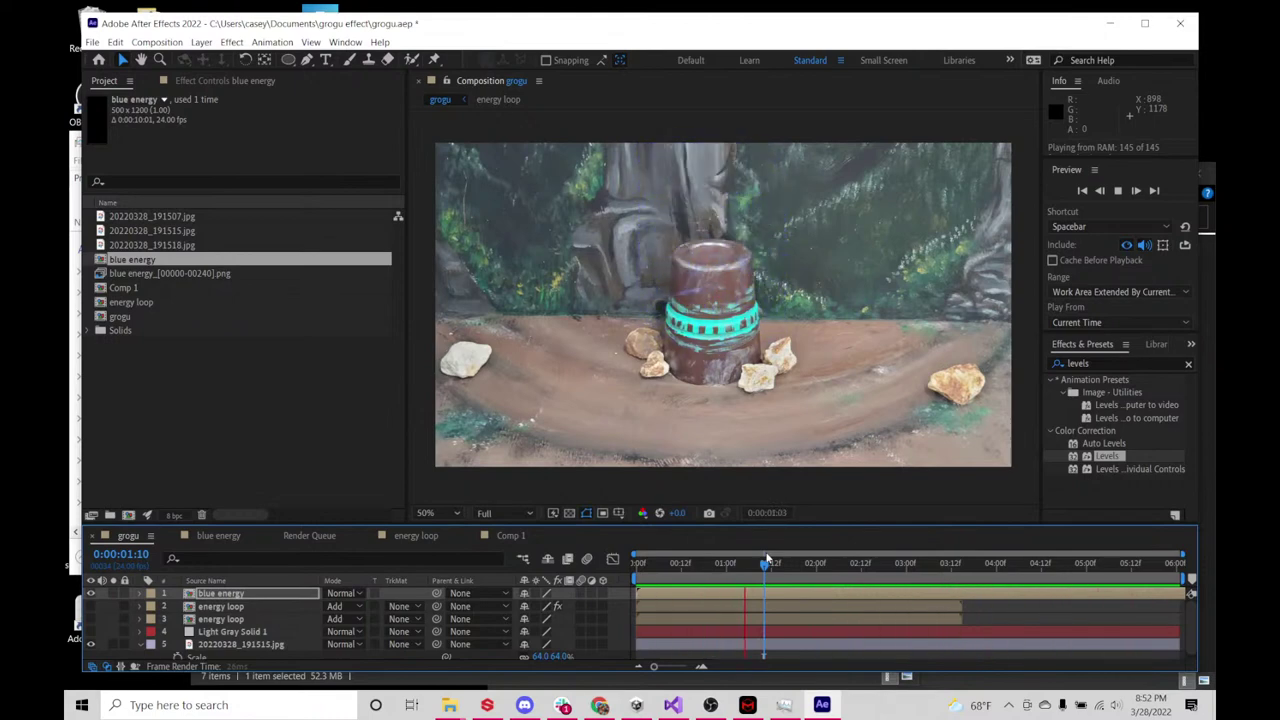
pyautogui.press('space')
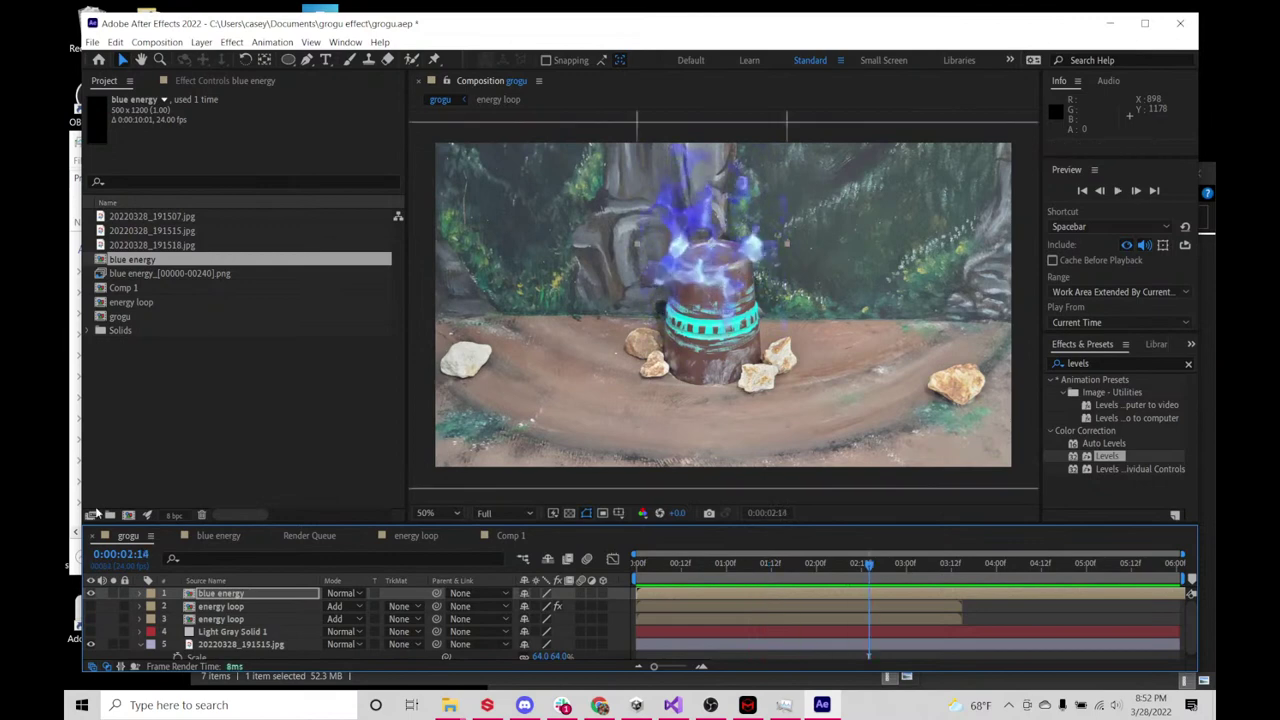
# - Hide the adjustment layer inside the blue energy composition and open the blue energy layer's Particular Designer
pyautogui.doubleClick(249, 597)
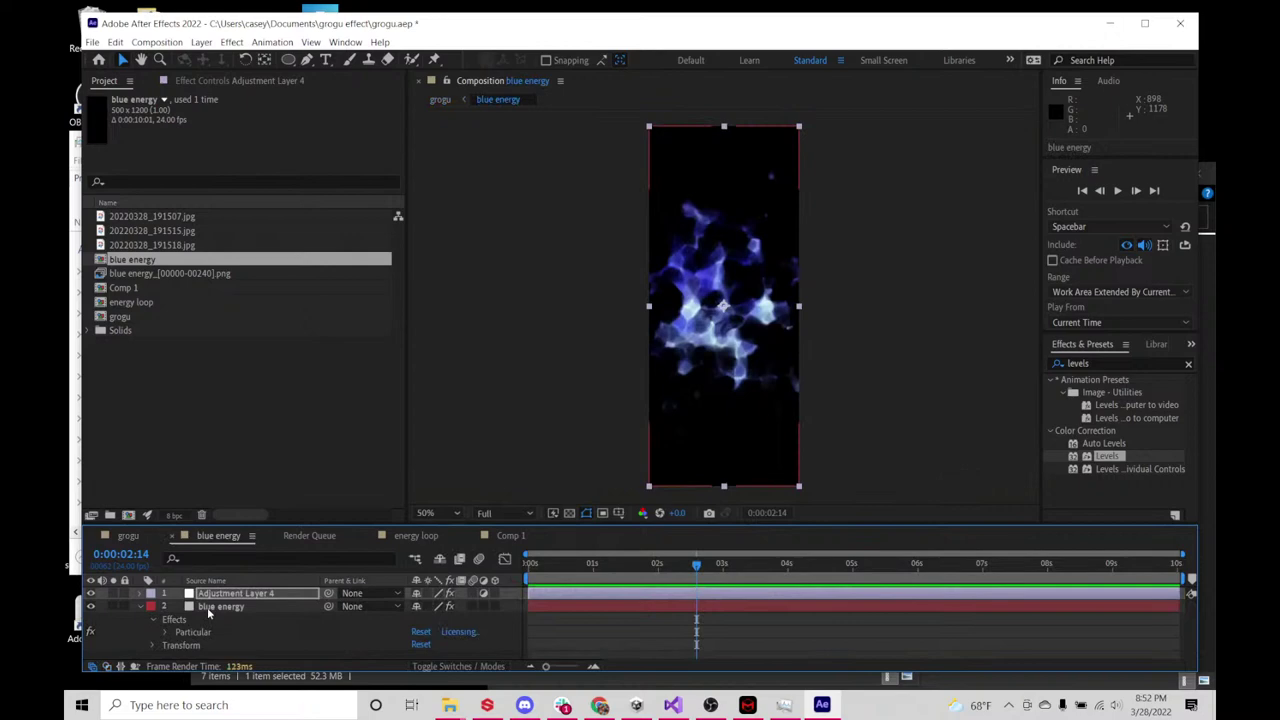
pyautogui.click(91, 593)
pyautogui.click(254, 606)
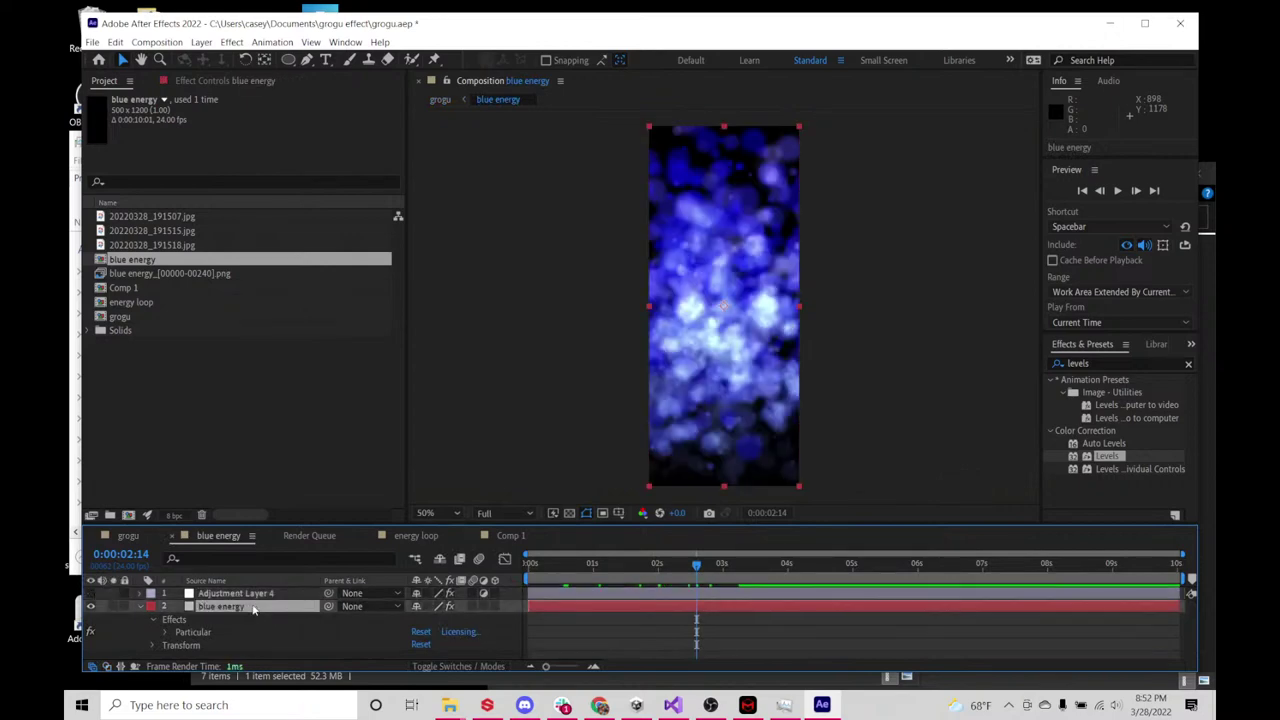
pyautogui.click(195, 632)
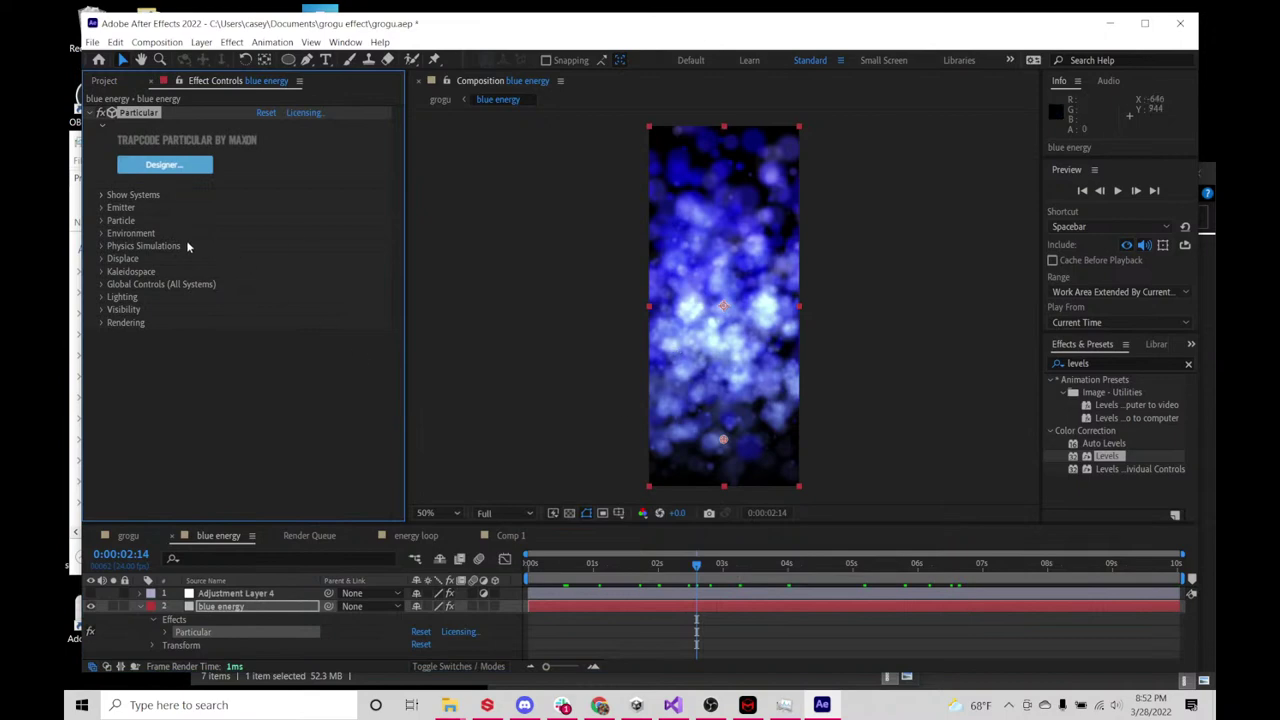
pyautogui.click(183, 170)
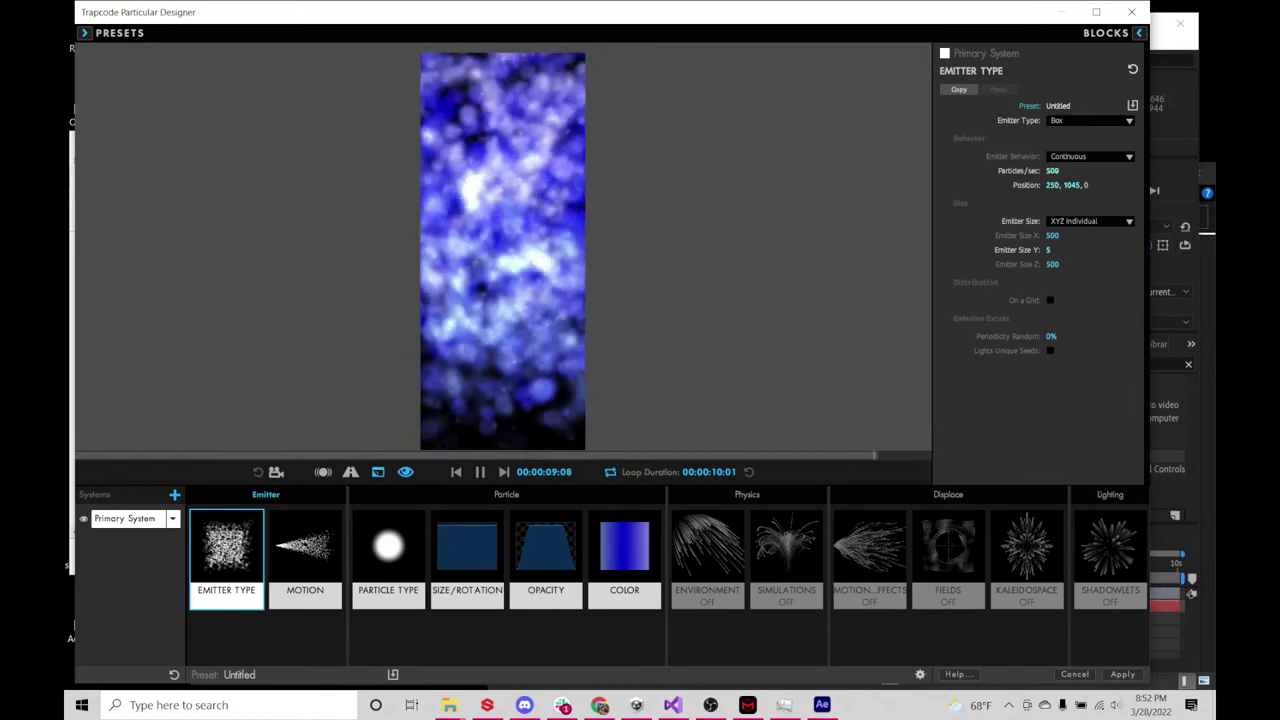
# - Set the particle size of the primary system to 33
pyautogui.click(452, 574)
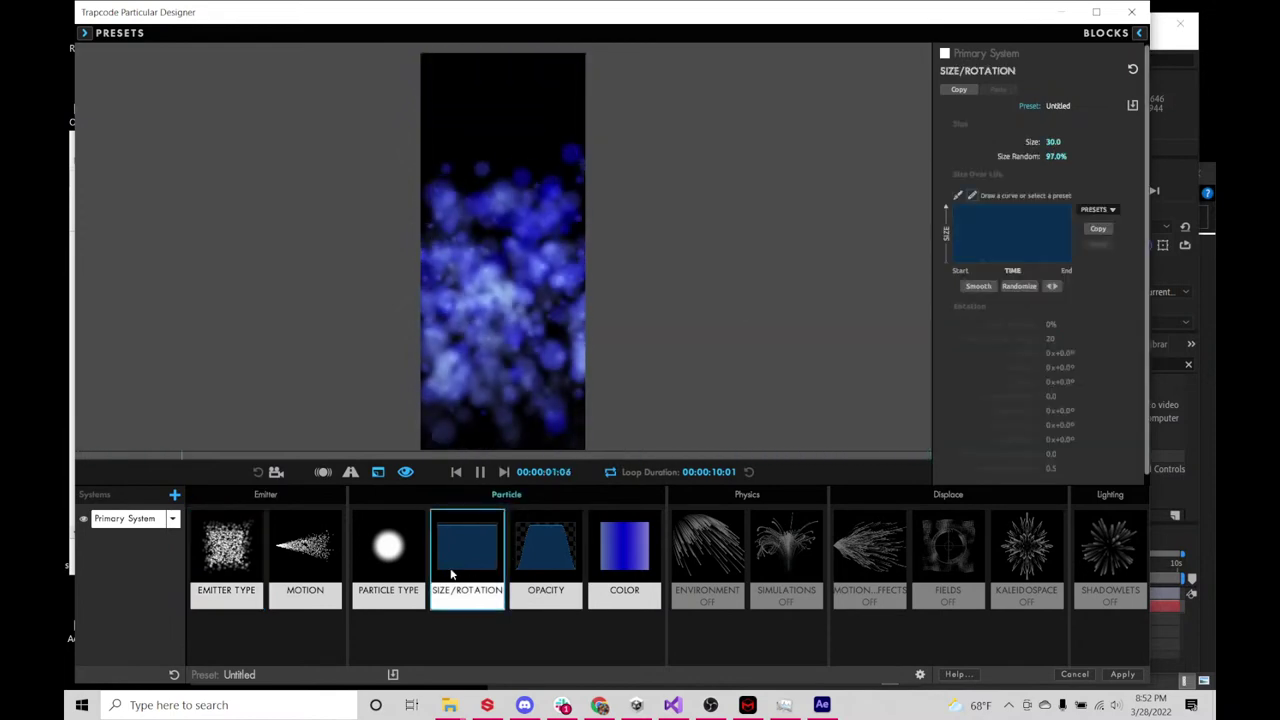
pyautogui.moveTo(1053, 141); pyautogui.dragTo(1068, 141)
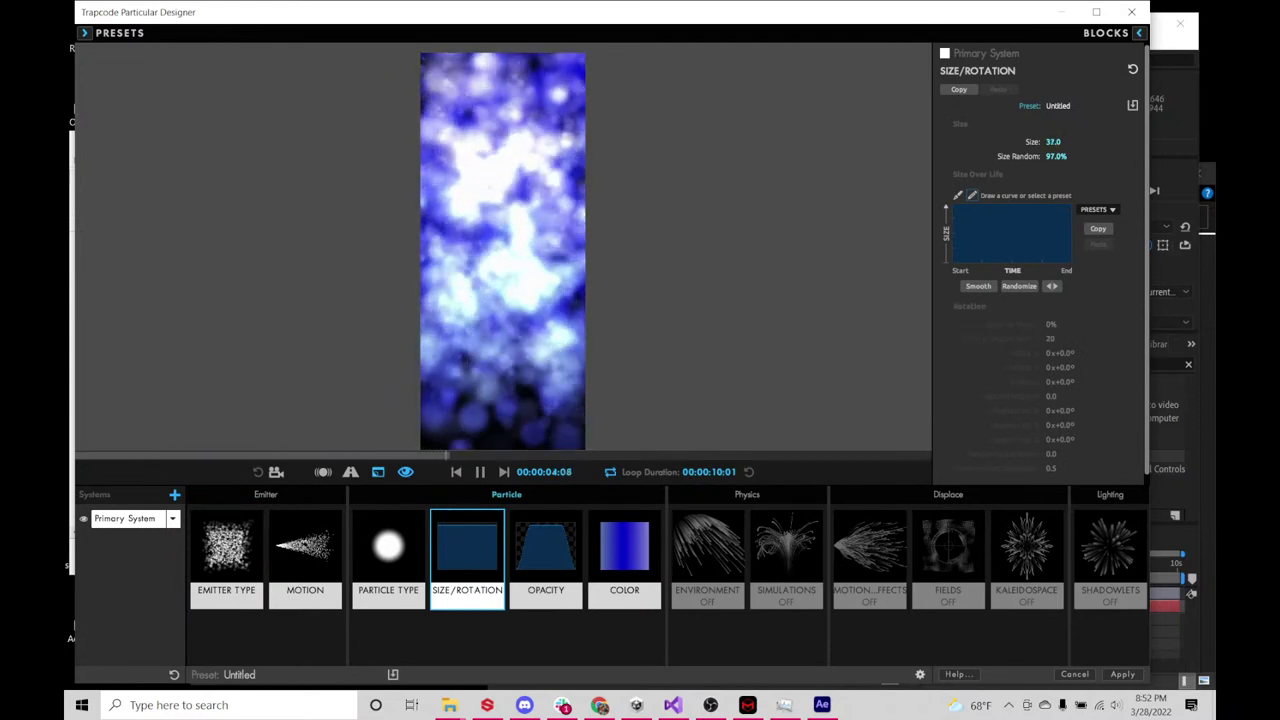
pyautogui.moveTo(1053, 141); pyautogui.dragTo(1045, 141)
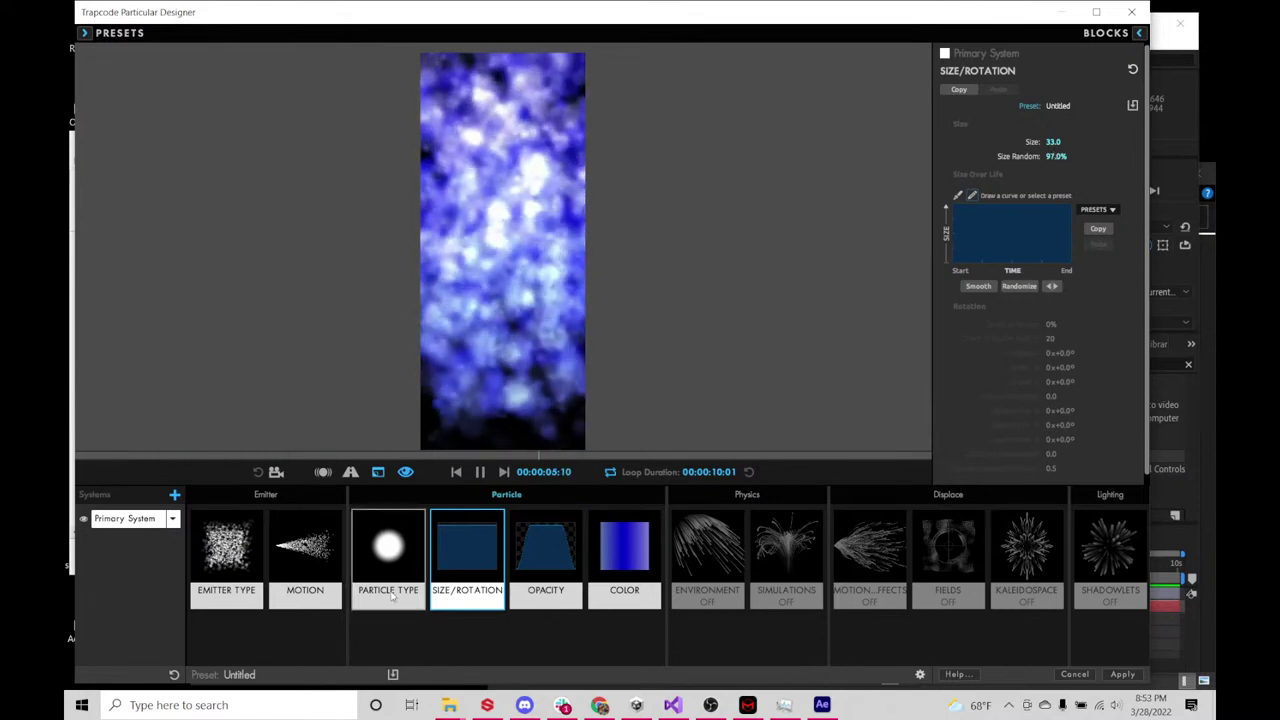
# - Set the primary system's particle opacity to 48 and apply the Designer changes to the blue energy layer
pyautogui.click(624, 568)
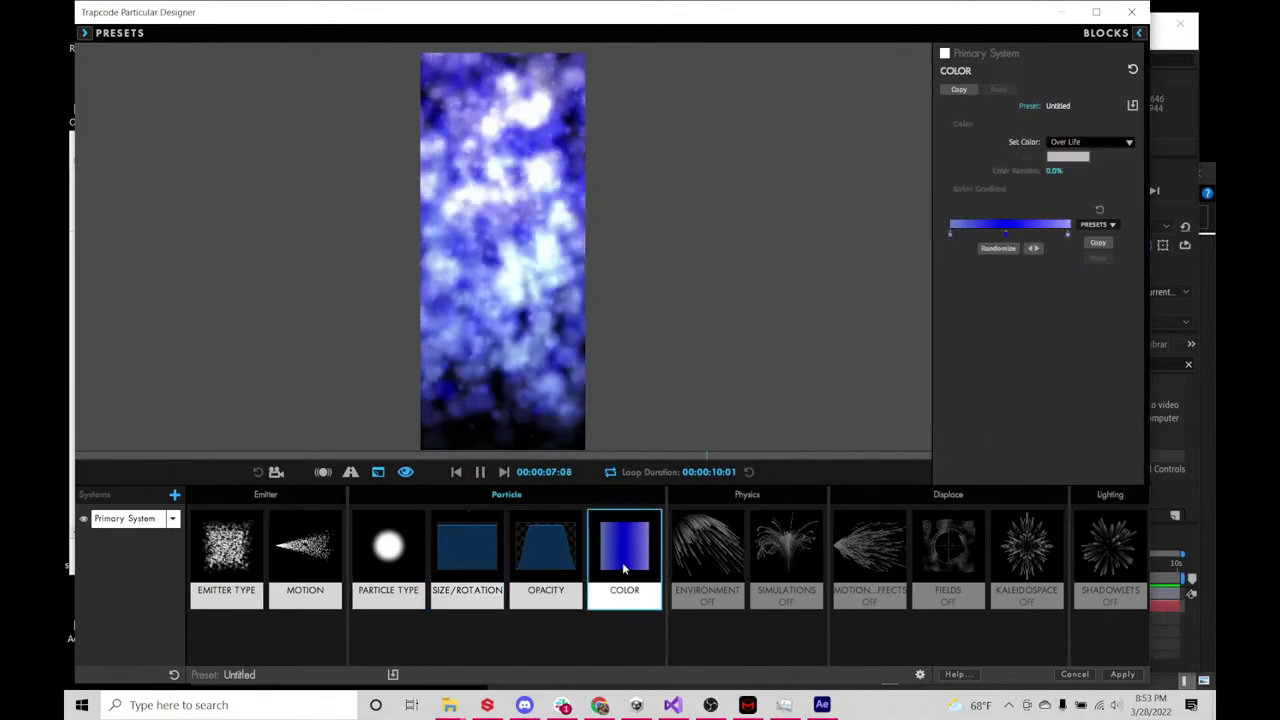
pyautogui.click(557, 572)
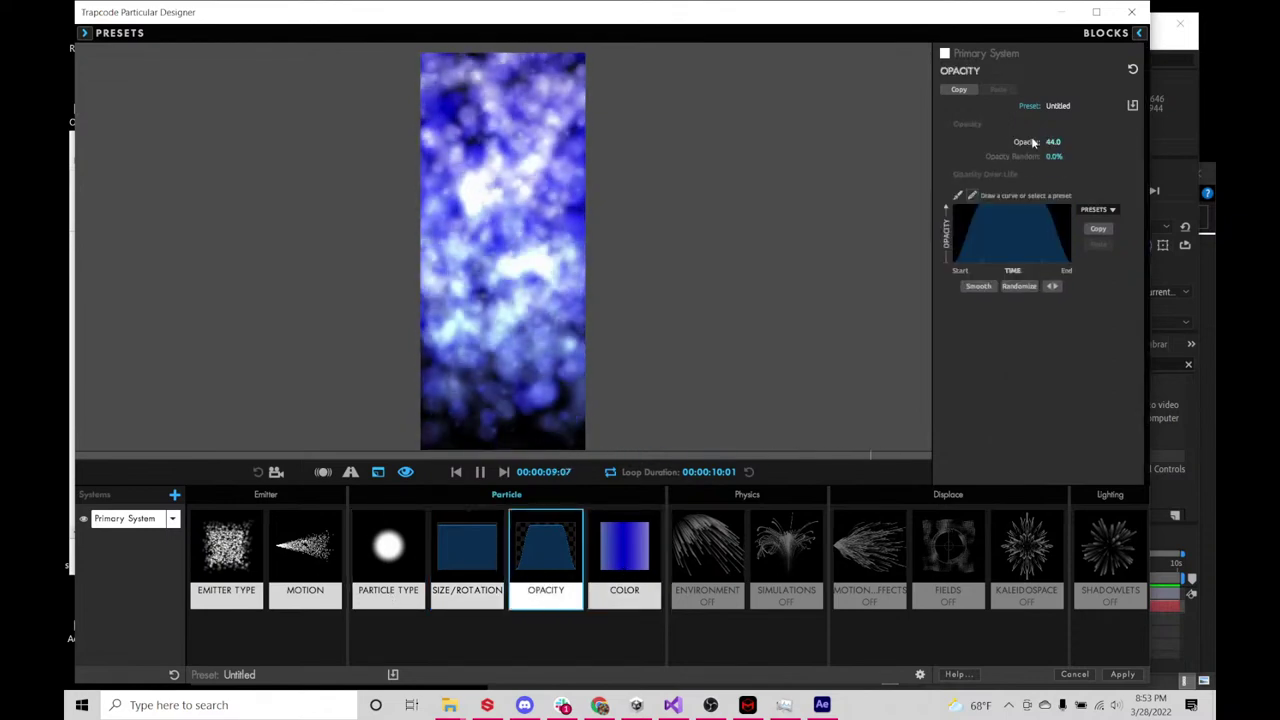
pyautogui.moveTo(1053, 141); pyautogui.dragTo(1037, 141)
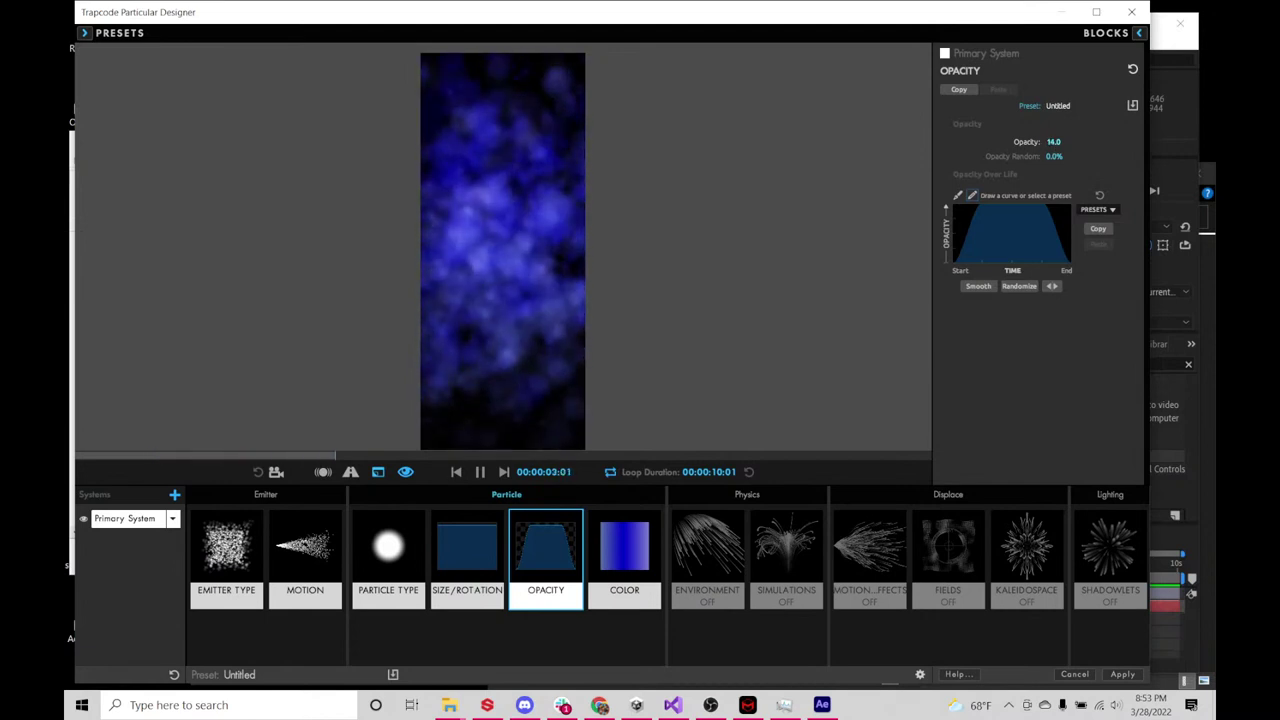
pyautogui.moveTo(1053, 141); pyautogui.dragTo(1077, 141)
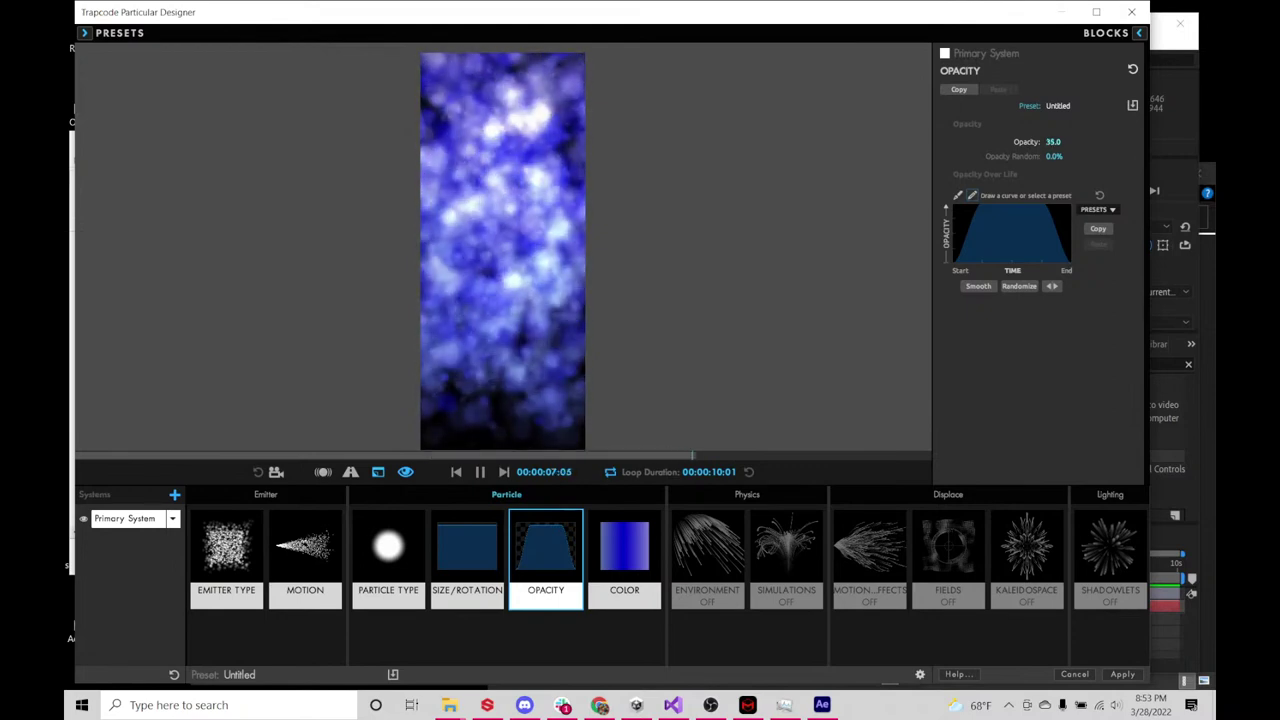
pyautogui.moveTo(1053, 141); pyautogui.dragTo(1073, 141)
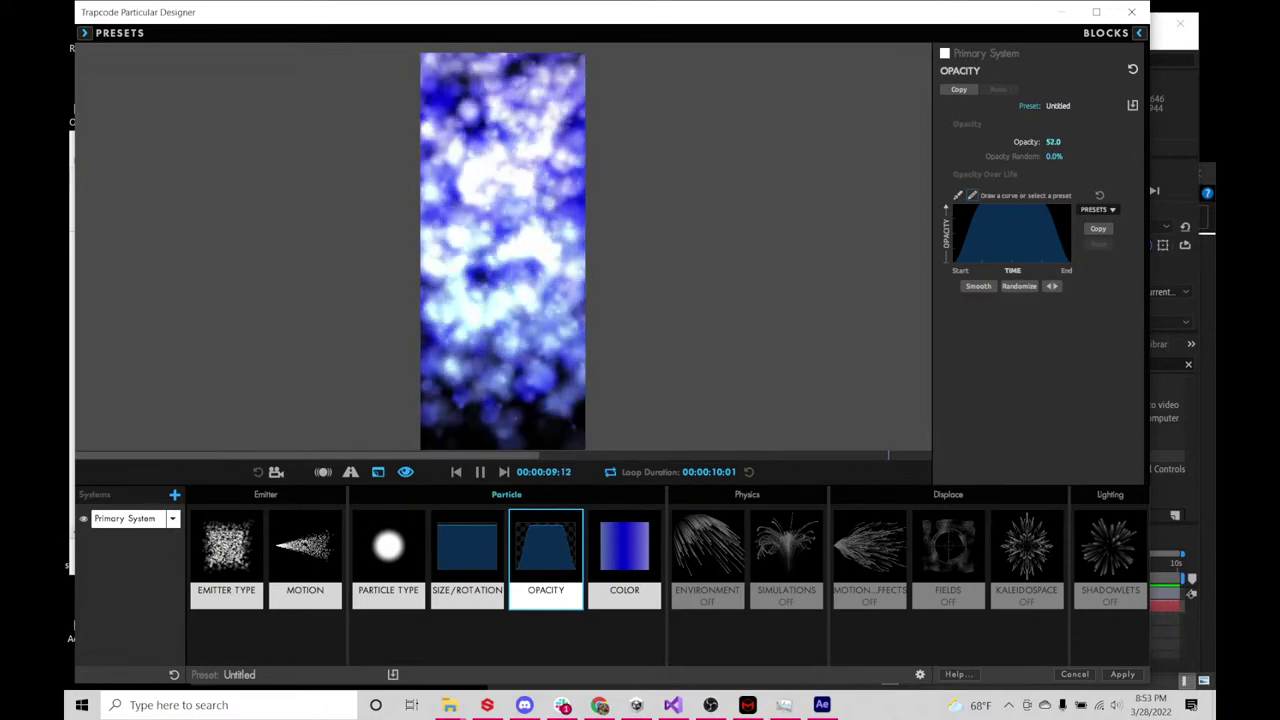
pyautogui.moveTo(1053, 141); pyautogui.dragTo(1046, 141)
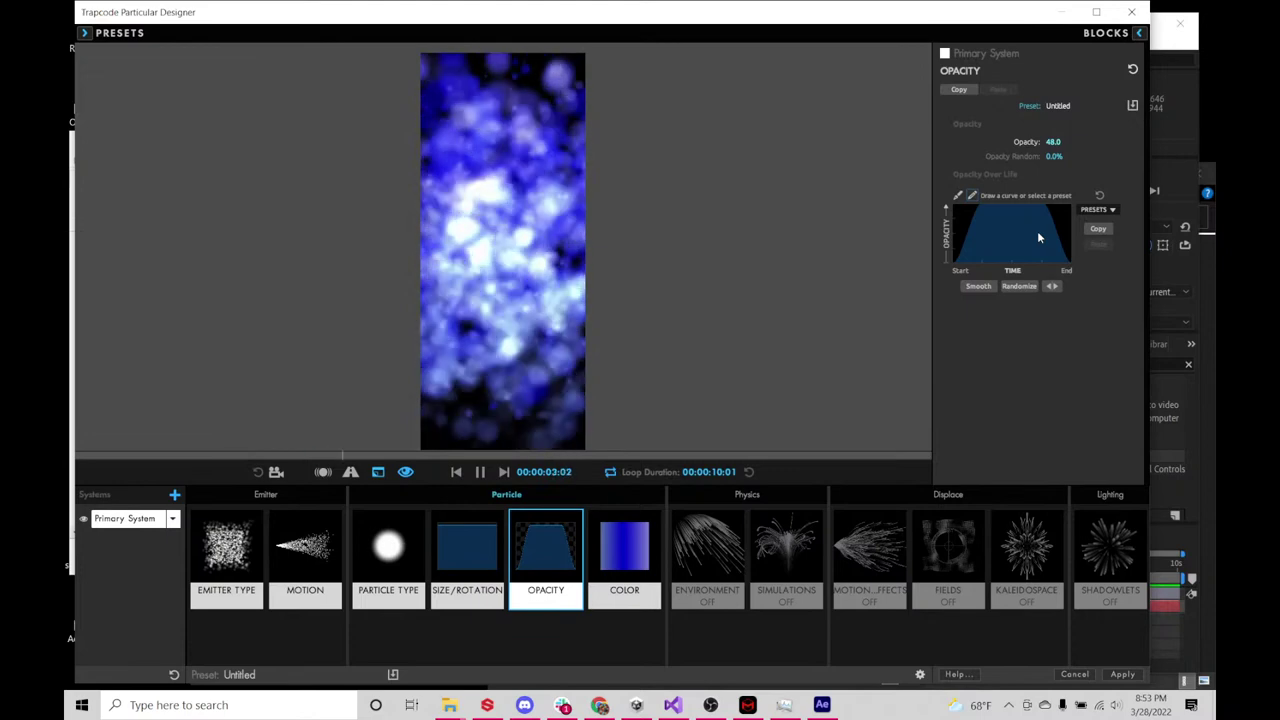
pyautogui.click(1121, 674)
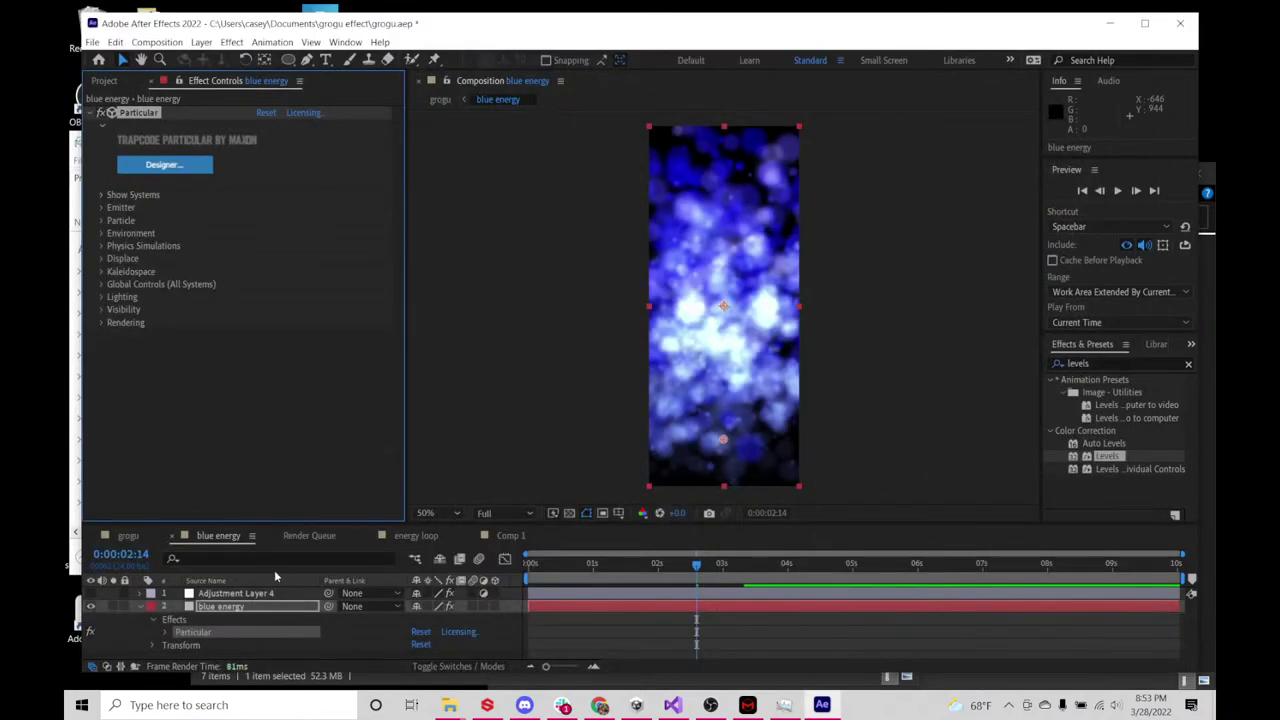
# - Delete the old adjustment layer from the blue energy composition and preview the bare particles
pyautogui.click(237, 596)
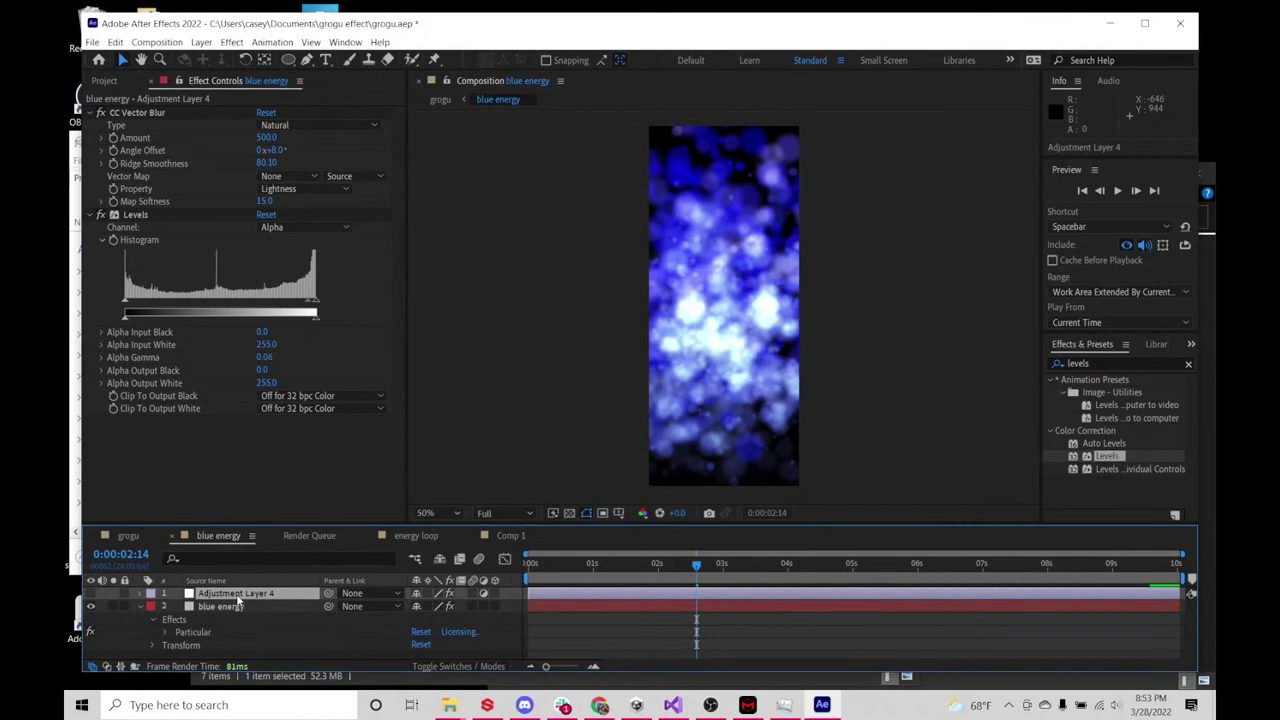
pyautogui.press('Delete')
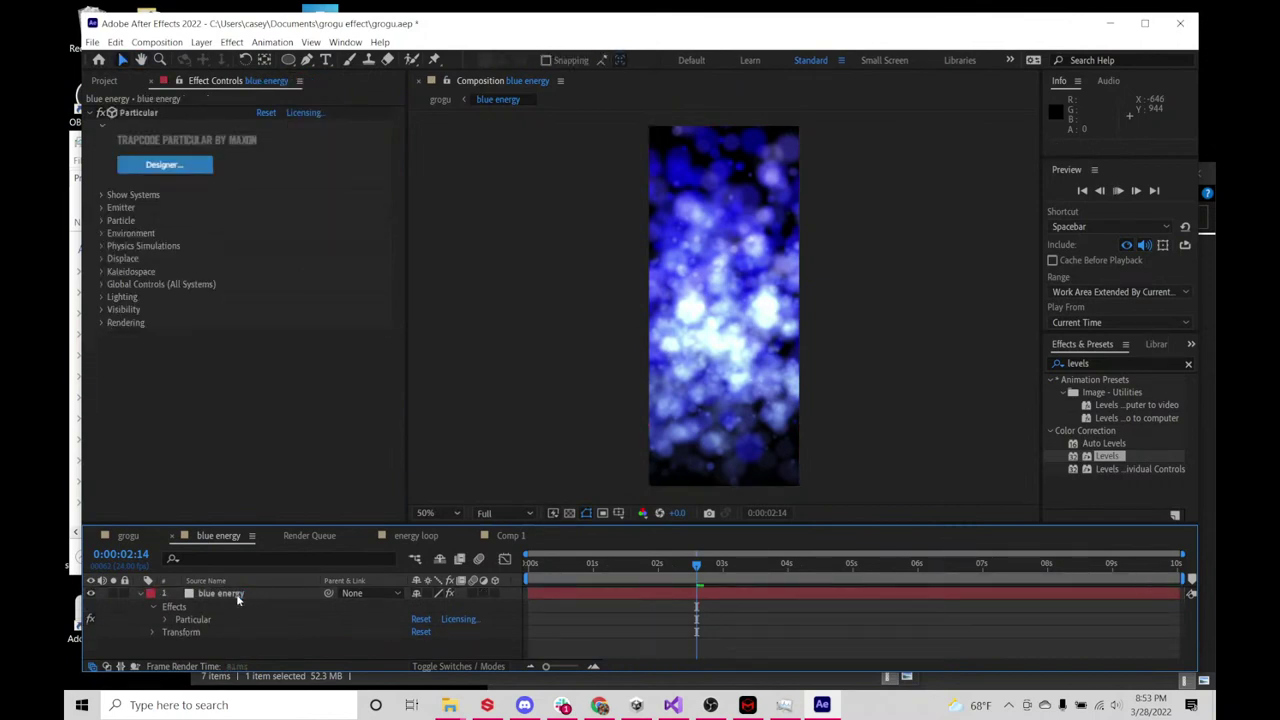
pyautogui.press('space')
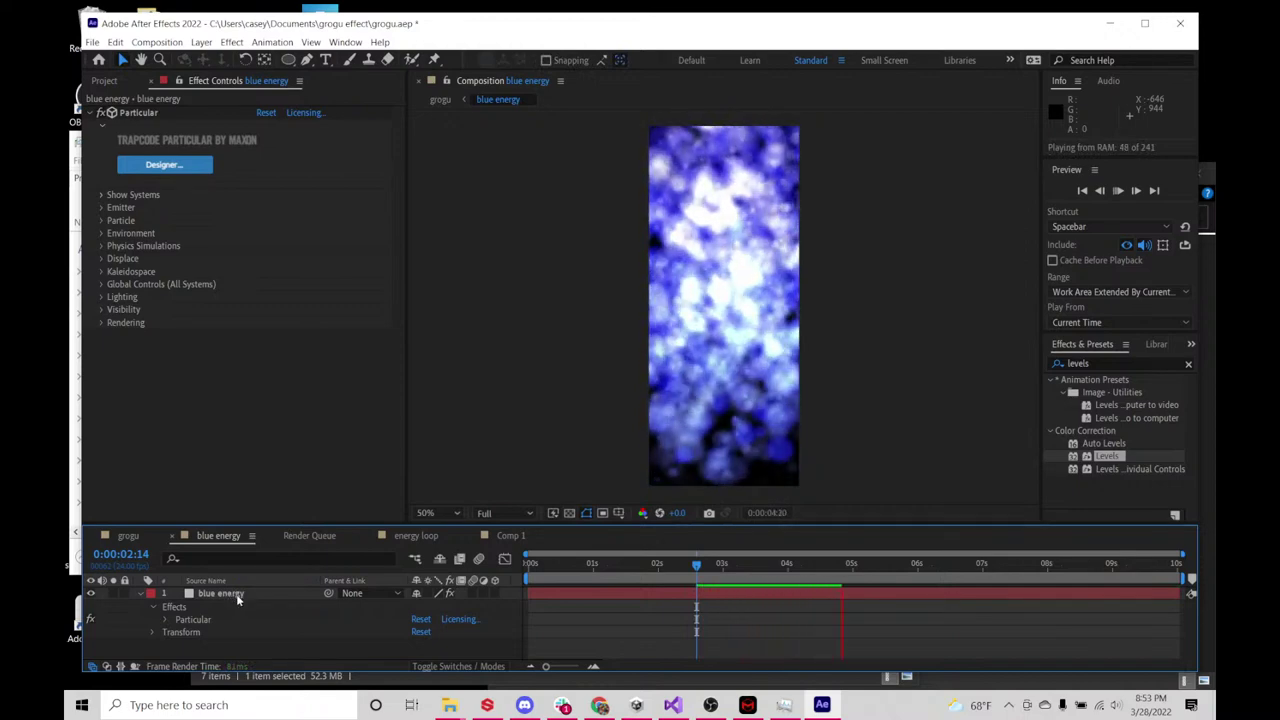
pyautogui.press('space')
pyautogui.click(140, 594)
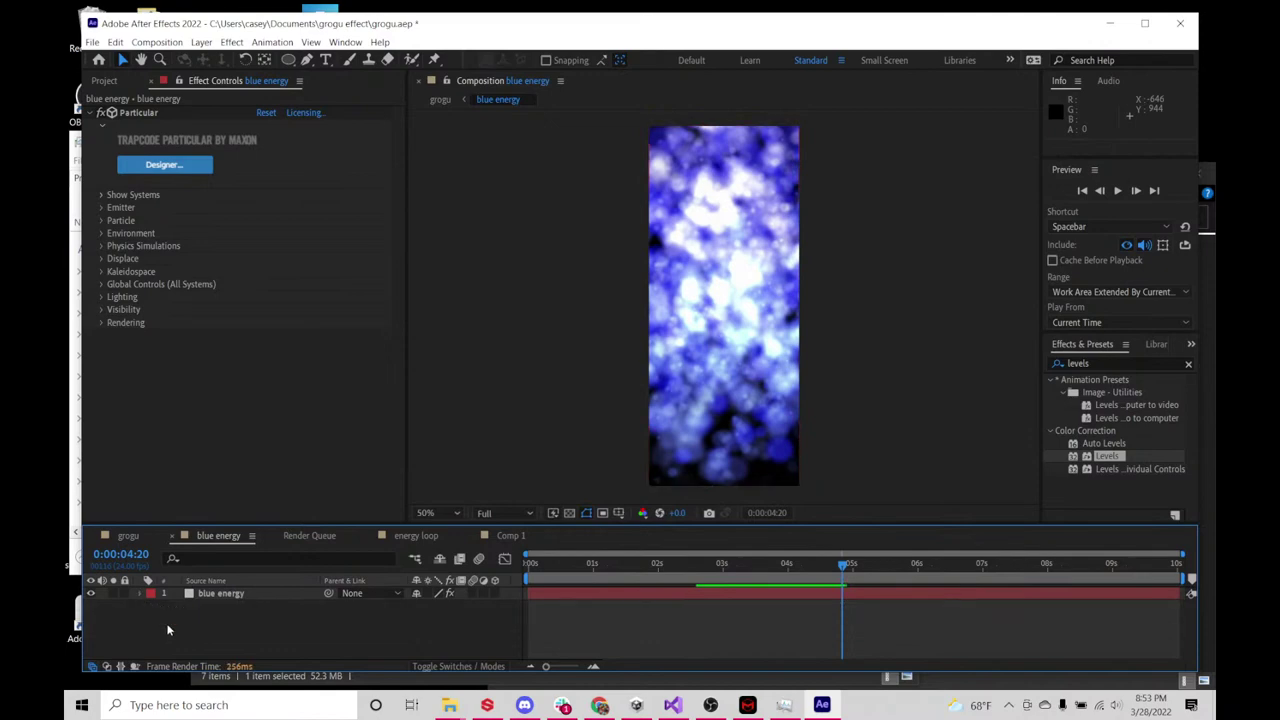
# - Add a new adjustment layer above the blue energy layer
pyautogui.rightClick(222, 621)
pyautogui.click(203, 624)
pyautogui.rightClick(224, 624)
pyautogui.click(190, 636)
pyautogui.rightClick(233, 607)
pyautogui.moveTo(353, 457)
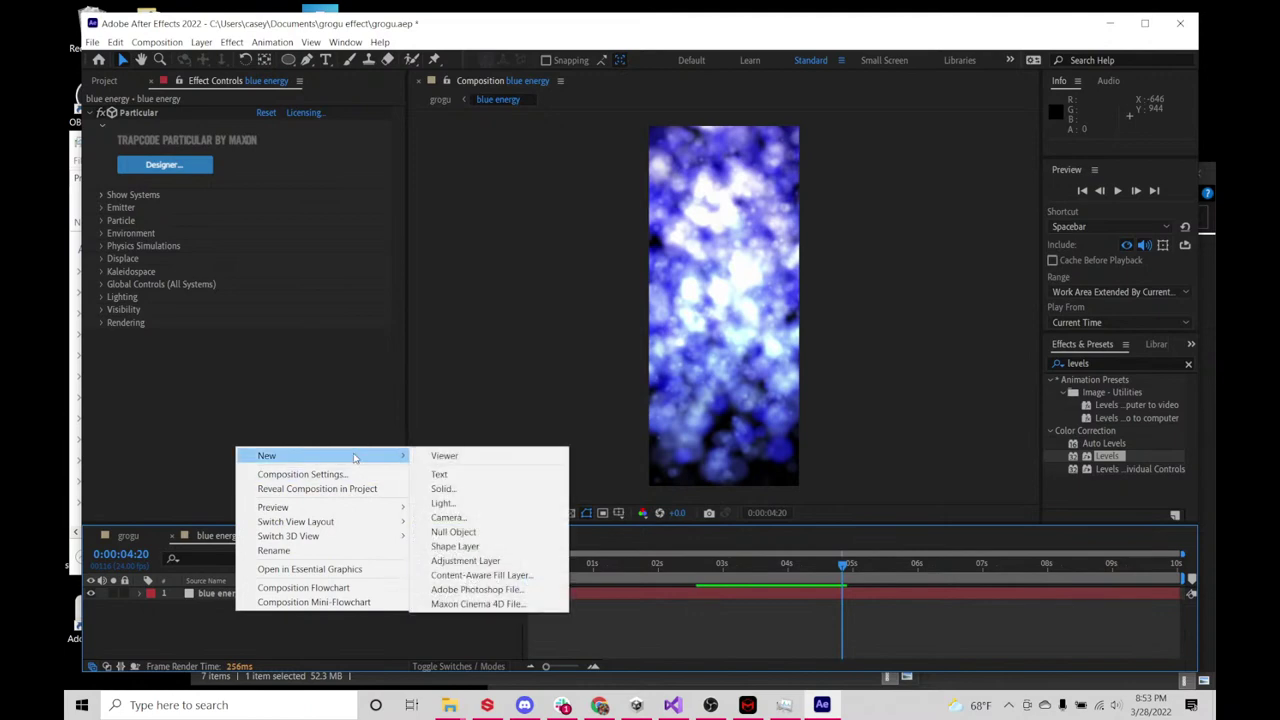
pyautogui.click(490, 560)
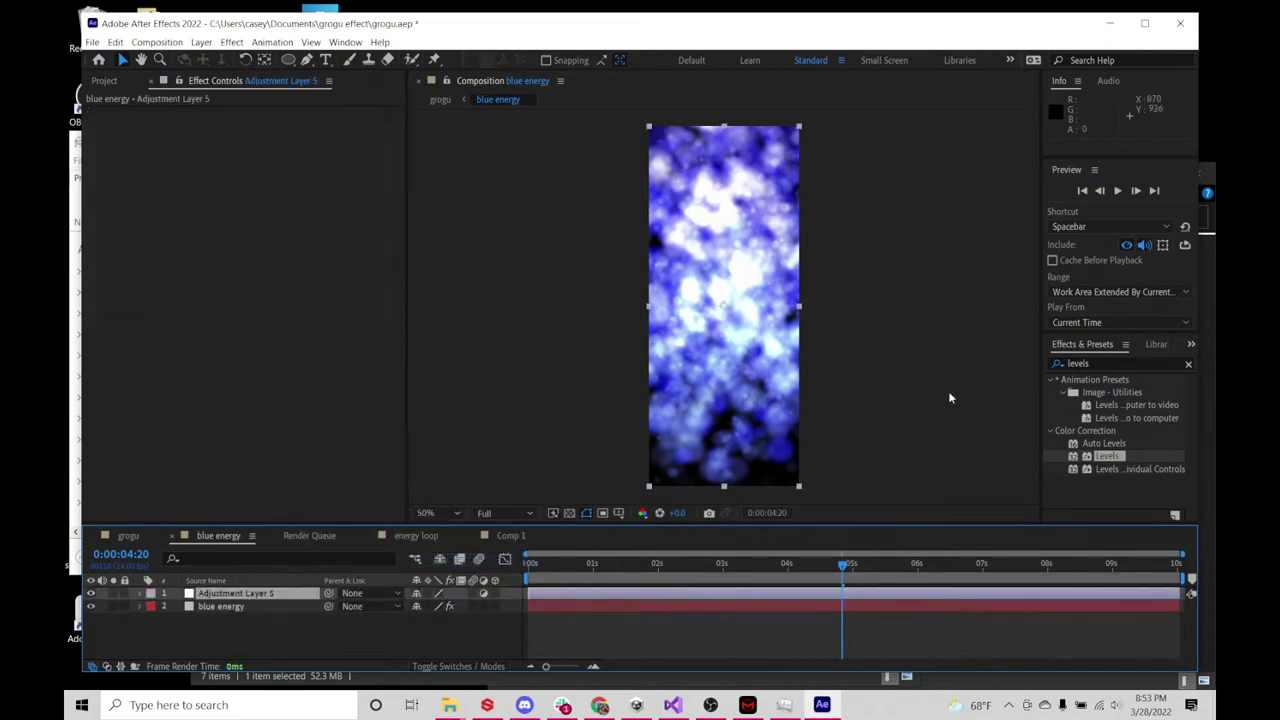
# - Find the vector blur effect and apply CC Vector Blur to the new adjustment layer
pyautogui.click(1096, 362)
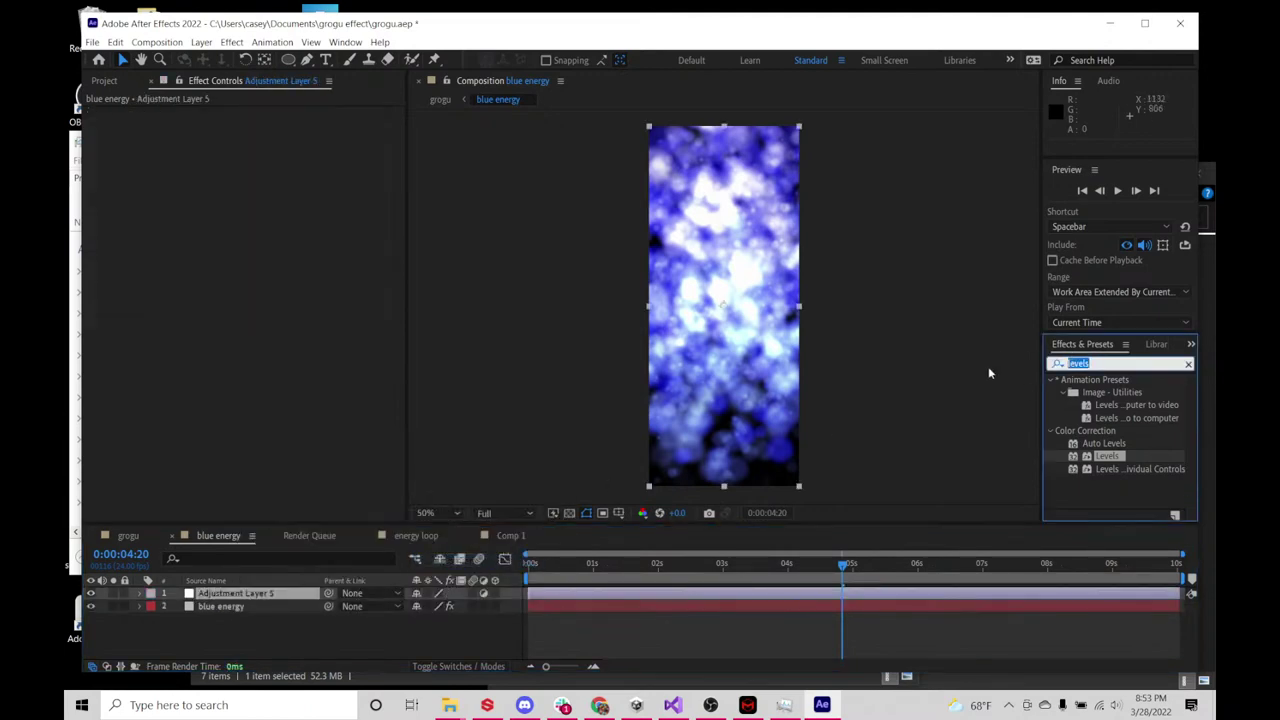
pyautogui.write('vec')
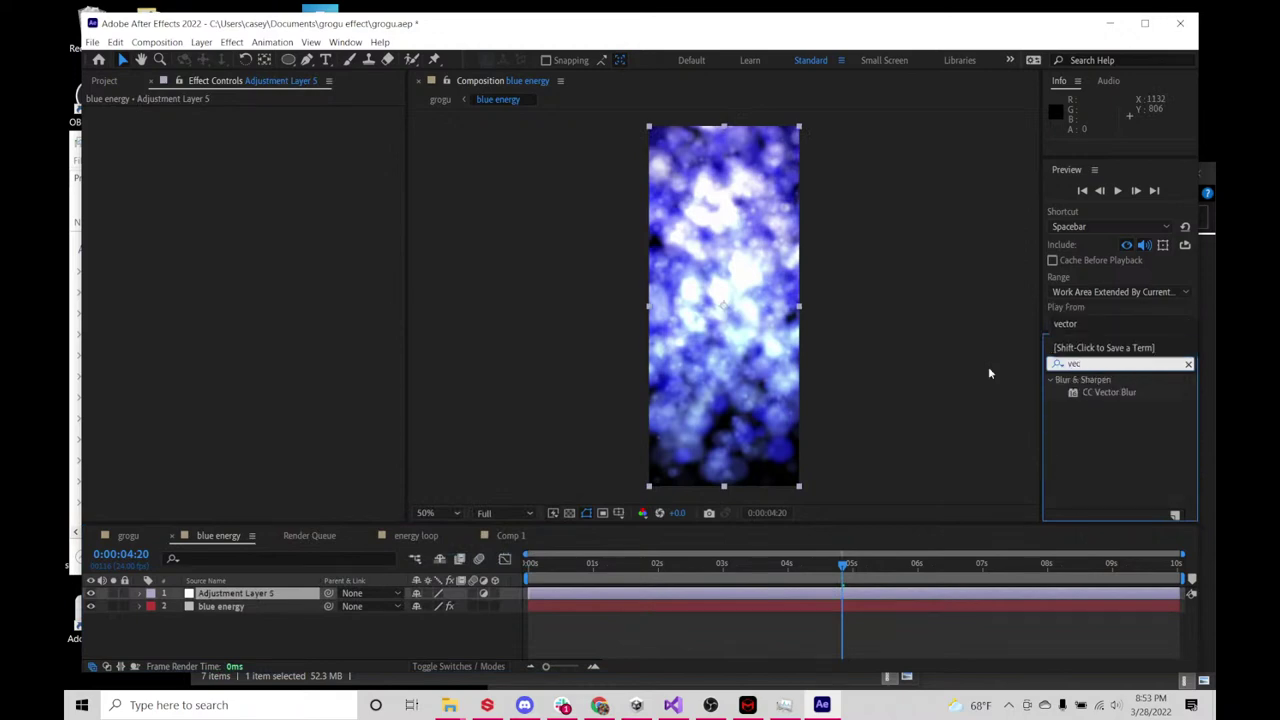
pyautogui.press('BackSpace')
pyautogui.press('BackSpace')
pyautogui.press('BackSpace')
pyautogui.write('vector blur')
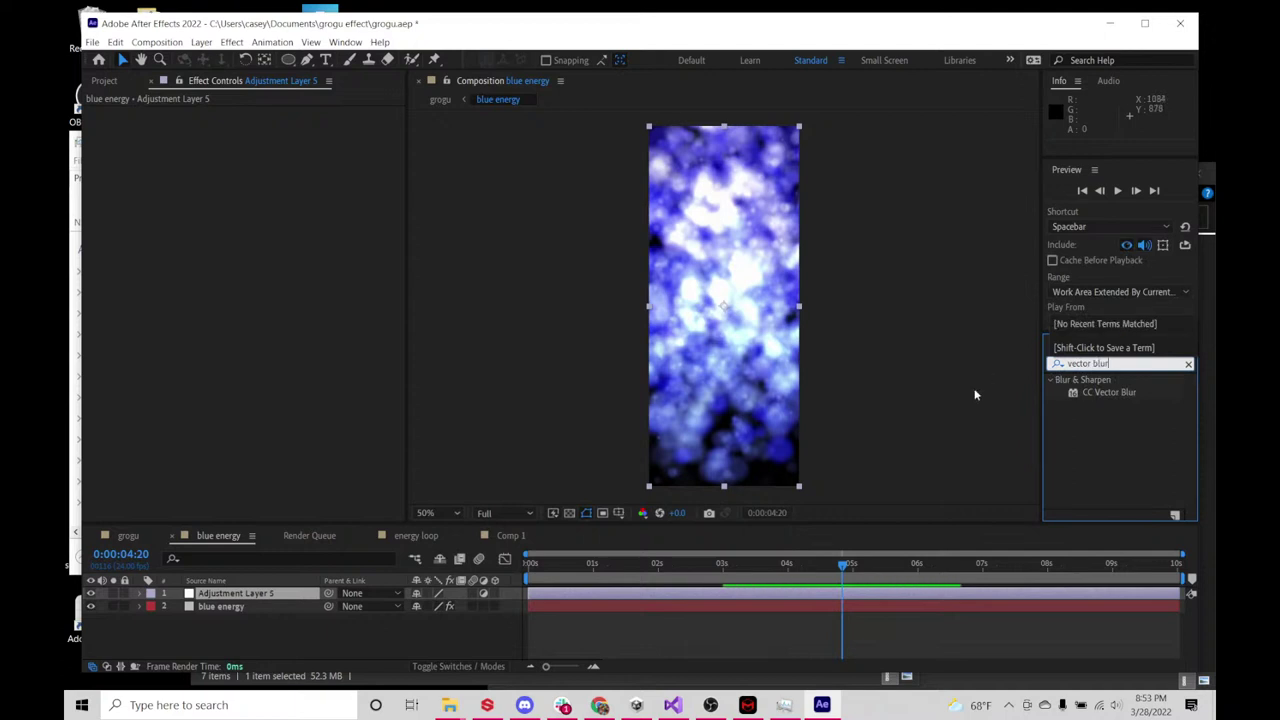
pyautogui.doubleClick(1110, 392)
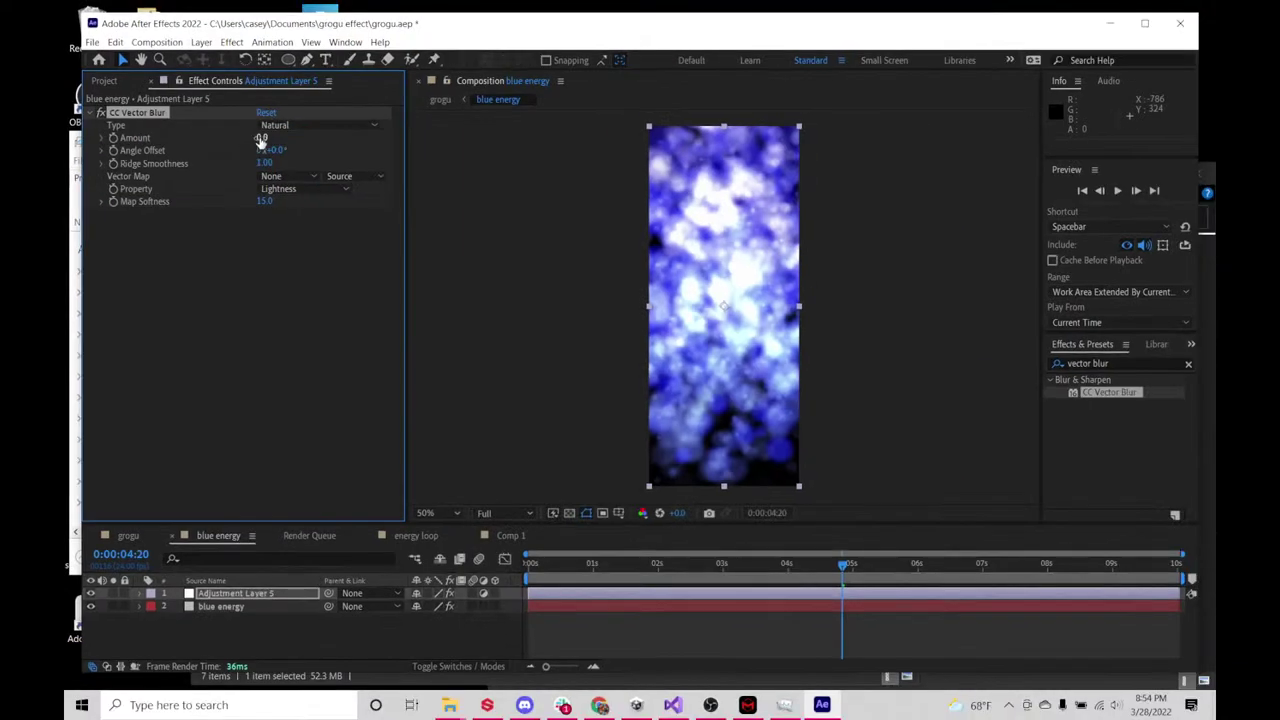
# - Set the CC Vector Blur amount to 240 and preview the blurred particles up close
pyautogui.moveTo(262, 138); pyautogui.dragTo(438, 134)
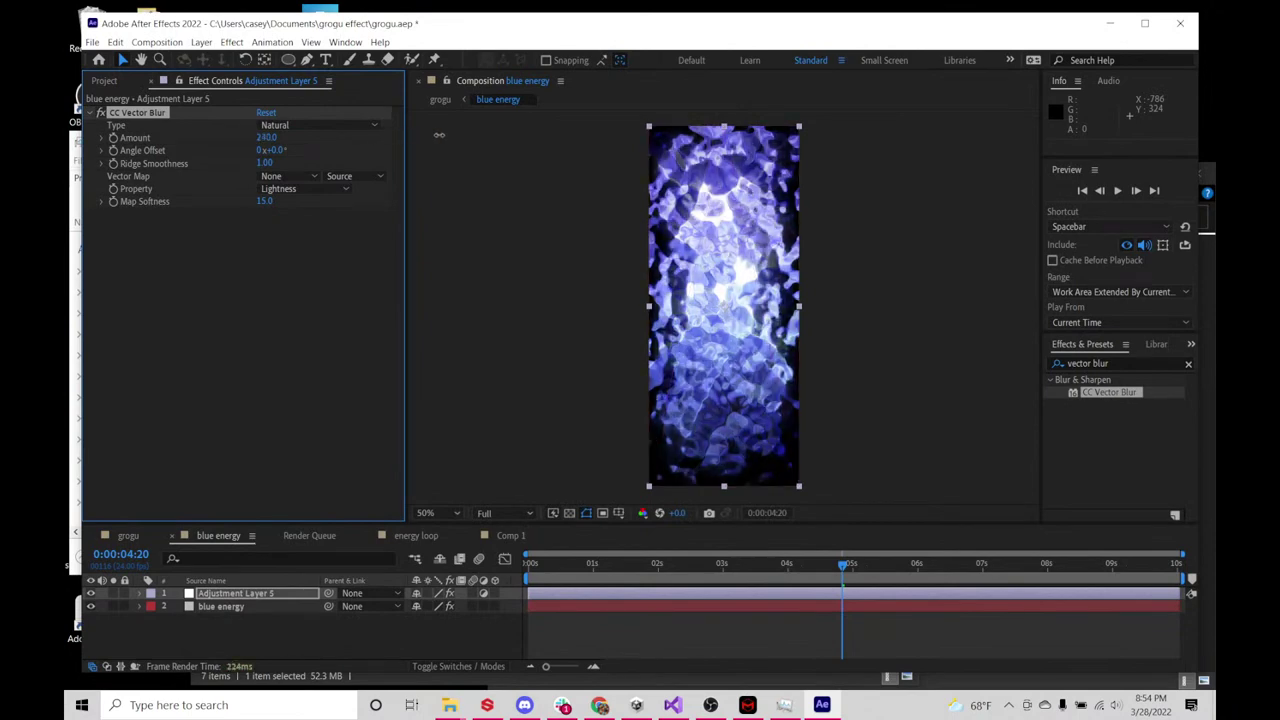
pyautogui.press('.')
pyautogui.press('.')
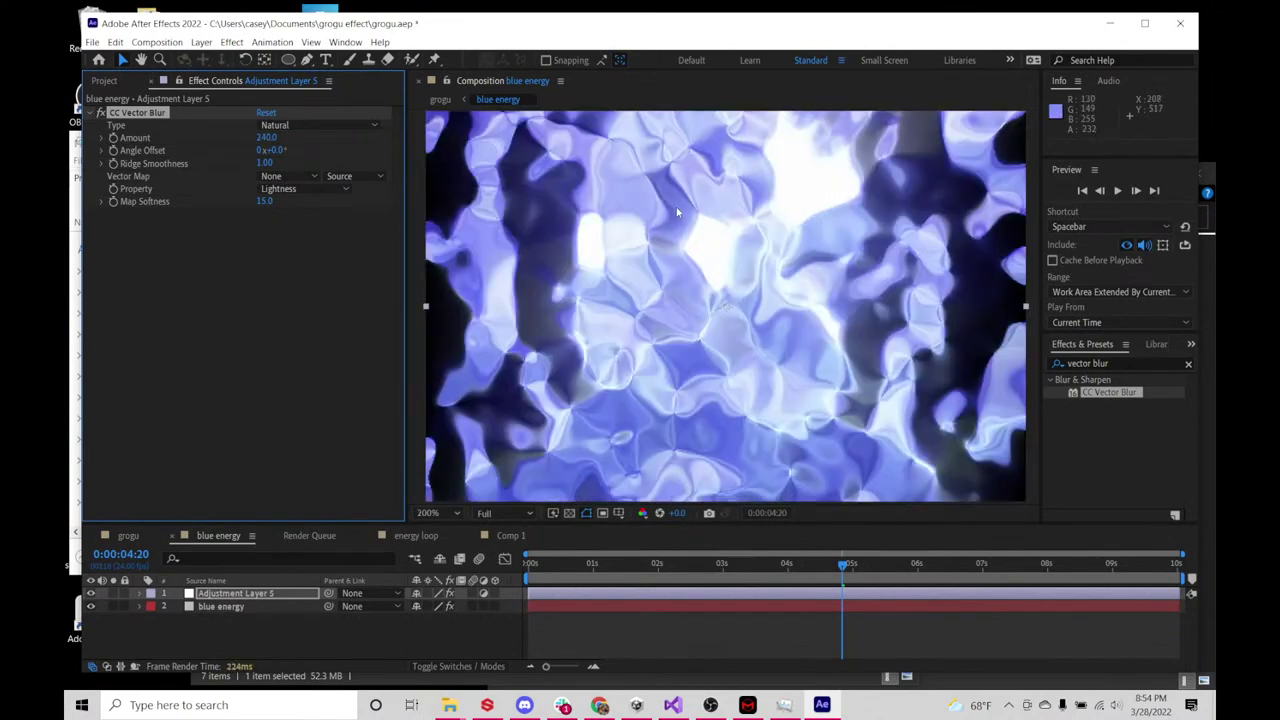
pyautogui.press(',')
pyautogui.press('space')
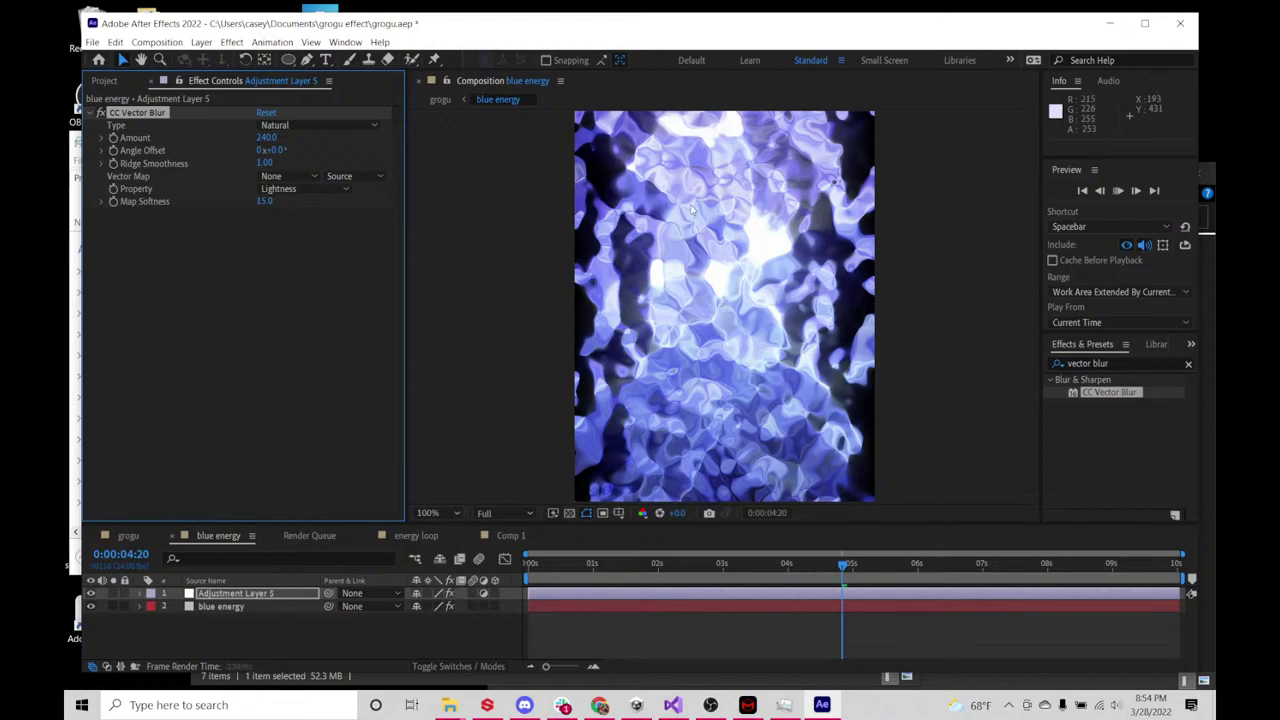
# - Try the Constant Length and Perpendicular types of the vector blur during playback
pyautogui.click(317, 125)
pyautogui.click(315, 155)
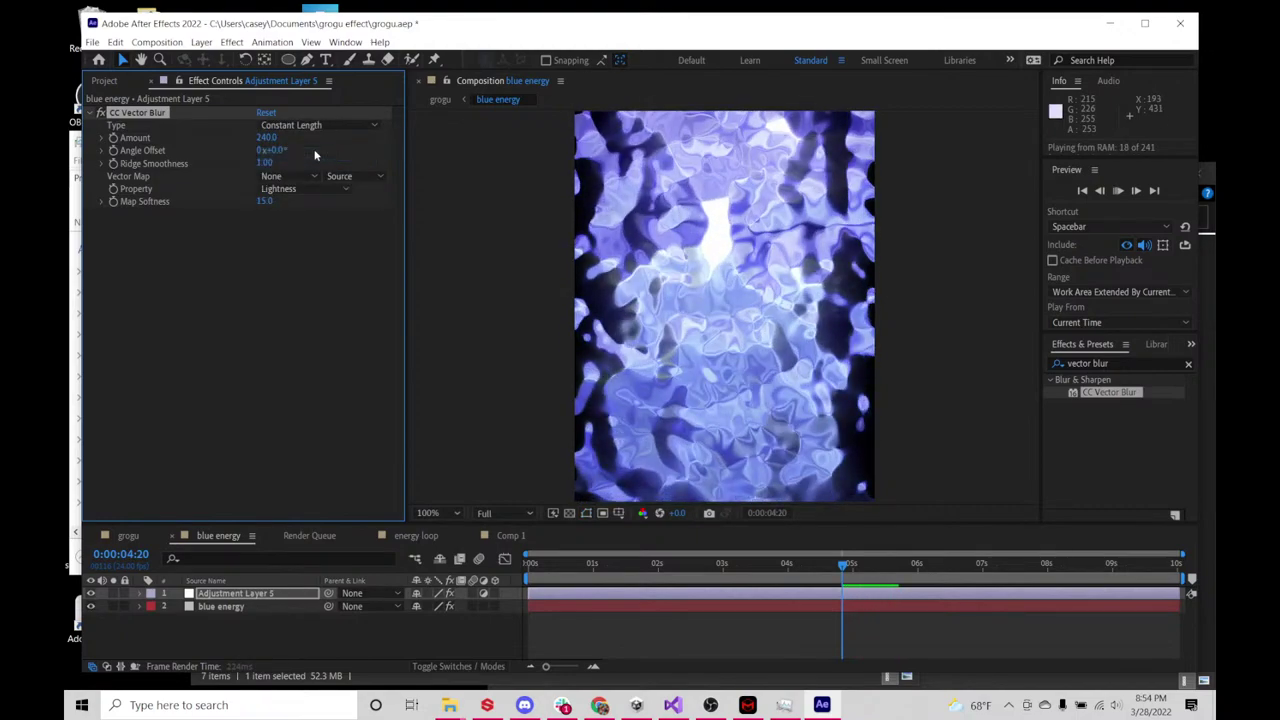
pyautogui.click(313, 126)
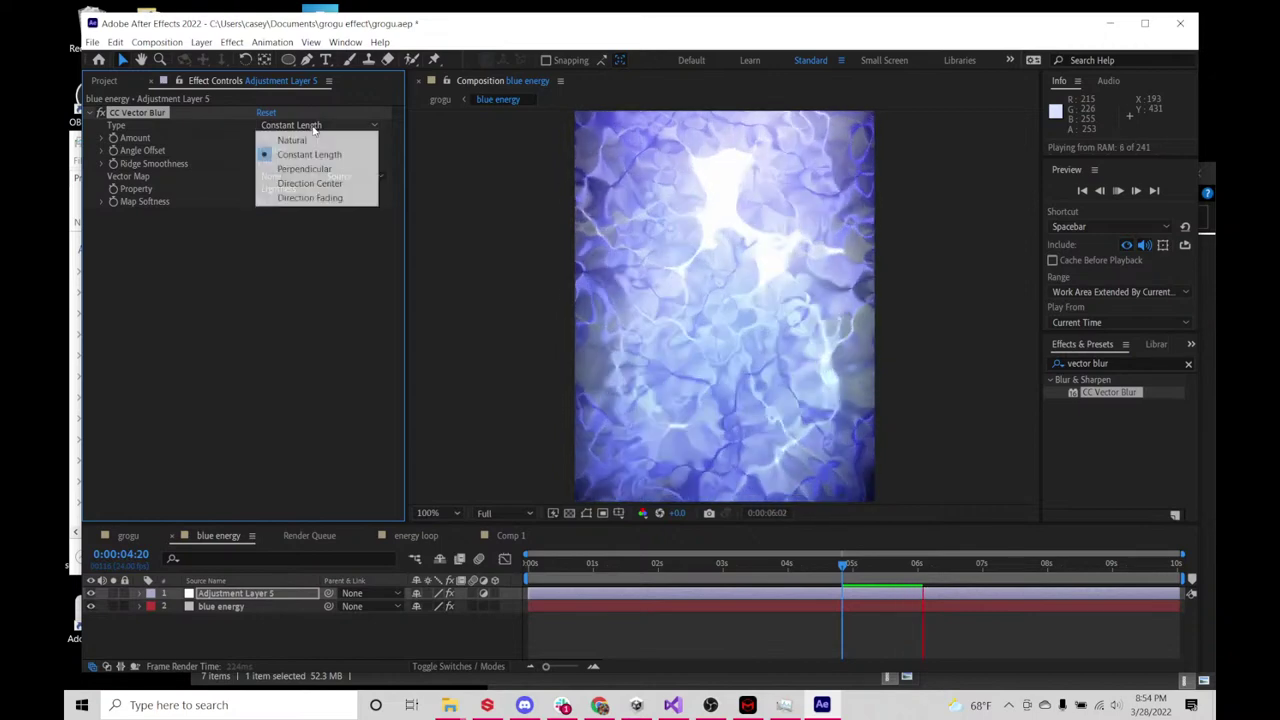
pyautogui.click(309, 169)
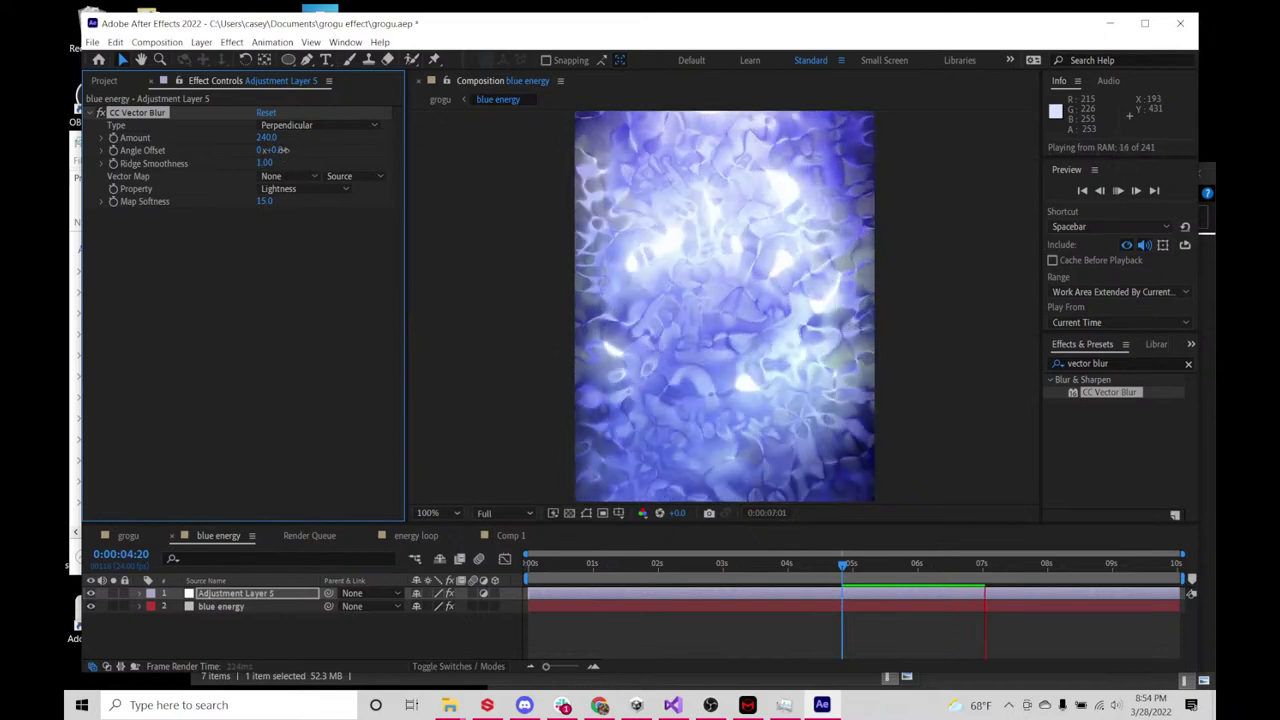
# - Set the vector blur's angle offset to 229° and review the animation from its start
pyautogui.moveTo(284, 149); pyautogui.dragTo(438, 139)
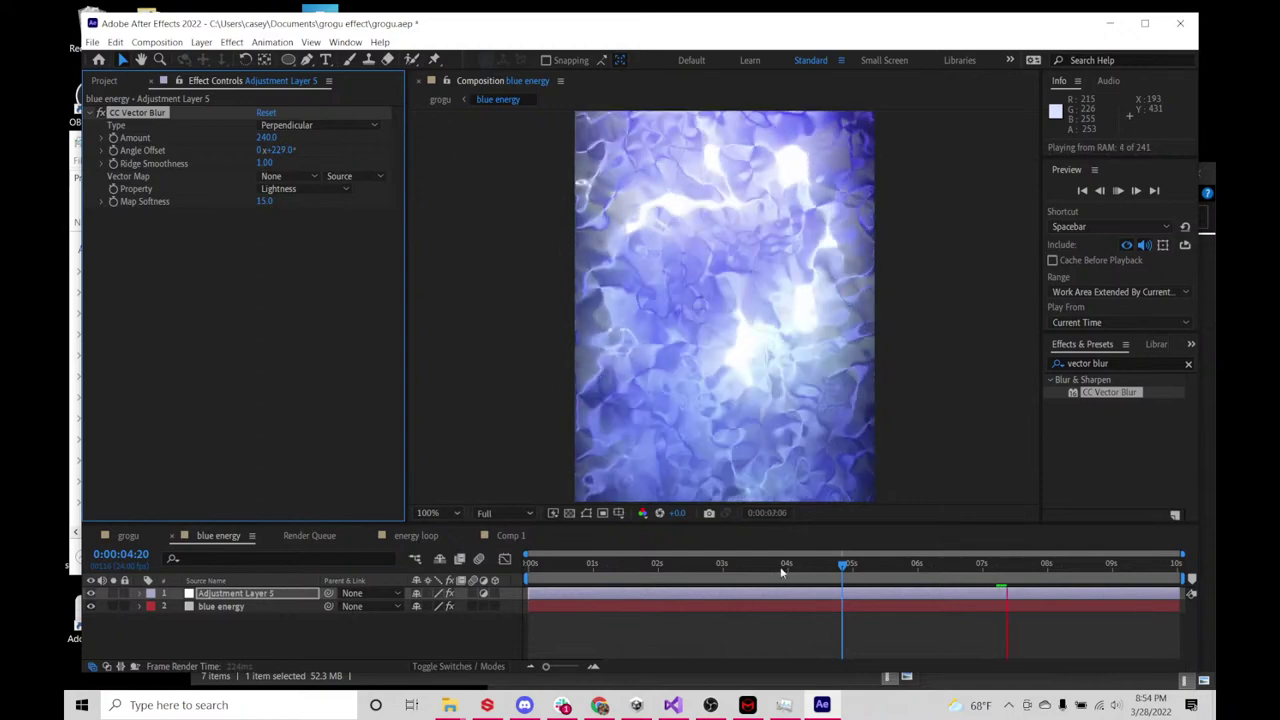
pyautogui.click(734, 565)
pyautogui.click(527, 565)
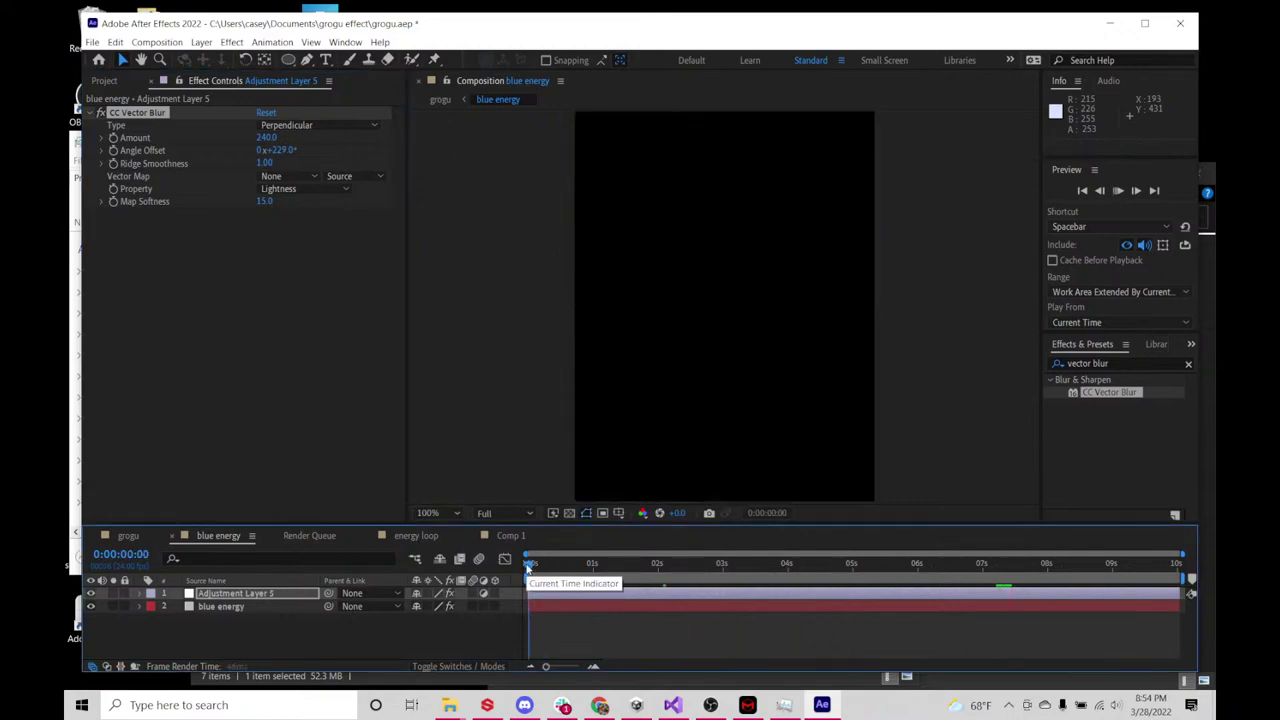
pyautogui.press('space')
pyautogui.moveTo(552, 565); pyautogui.dragTo(876, 566)
pyautogui.scroll(-2, 710, 390)
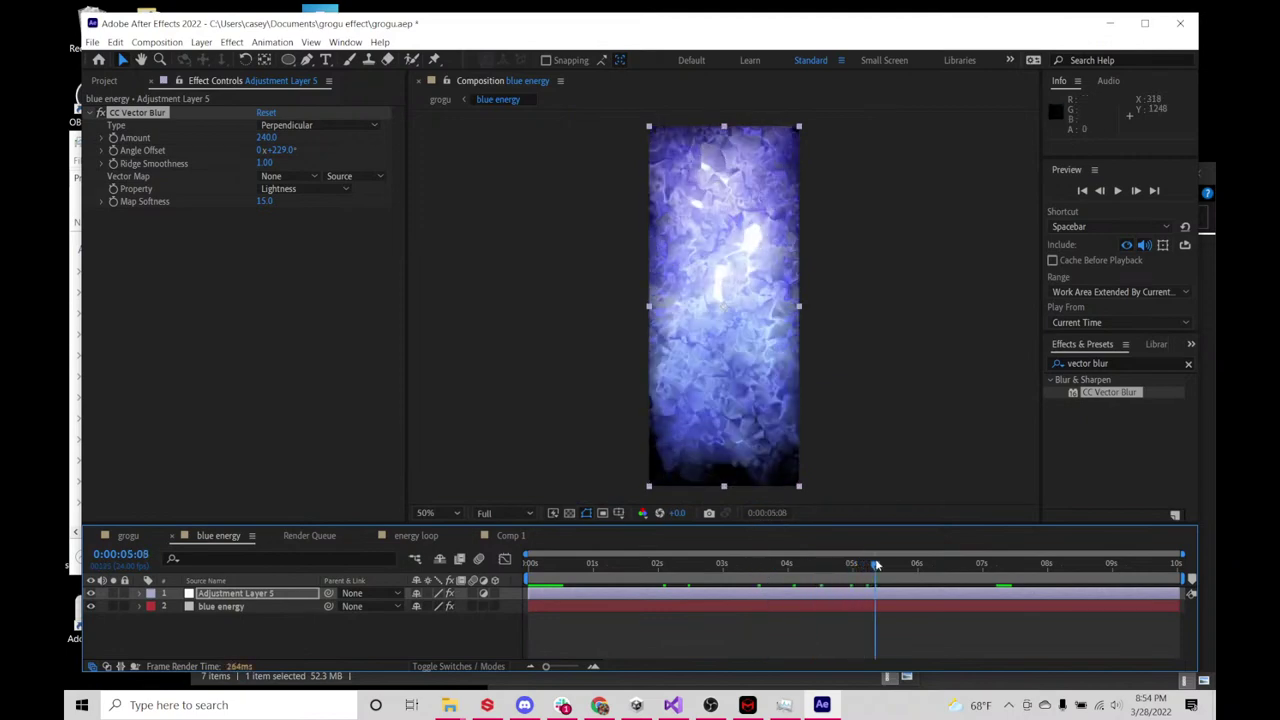
# - Try the Direction Center type for the vector blur and preview the animation
pyautogui.click(283, 127)
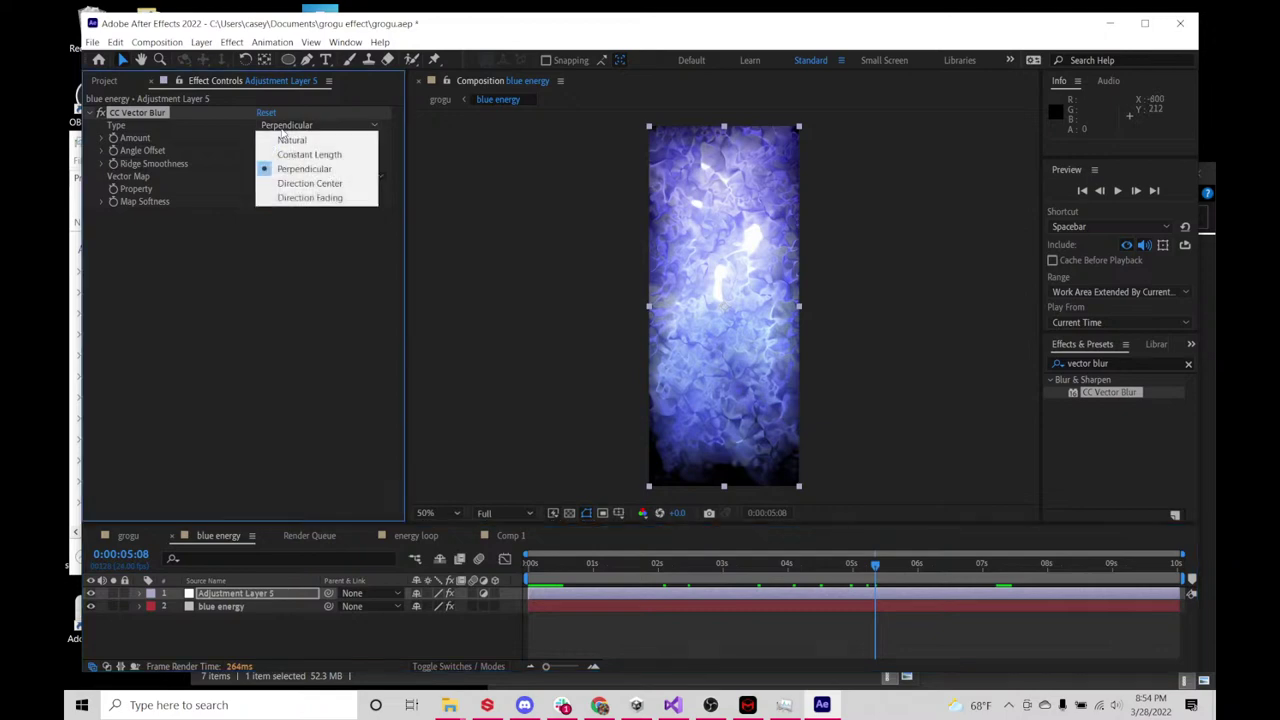
pyautogui.click(300, 182)
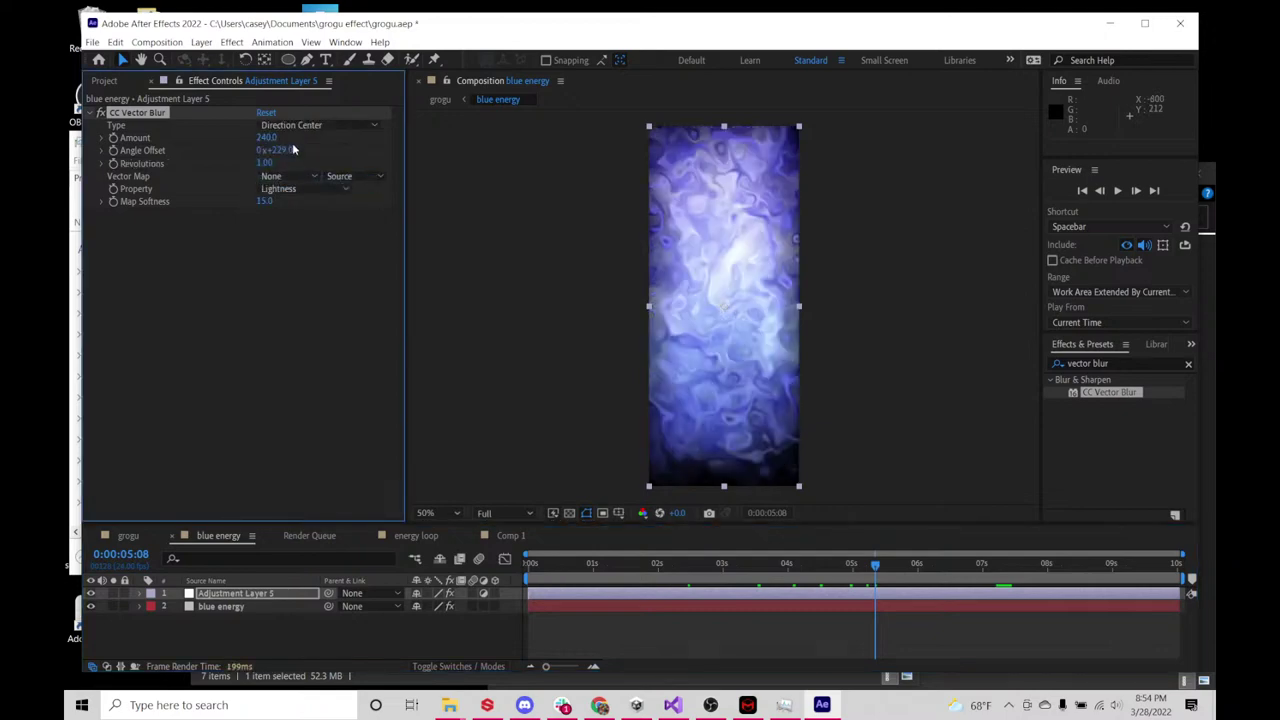
pyautogui.moveTo(740, 567); pyautogui.dragTo(888, 566)
pyautogui.press('space')
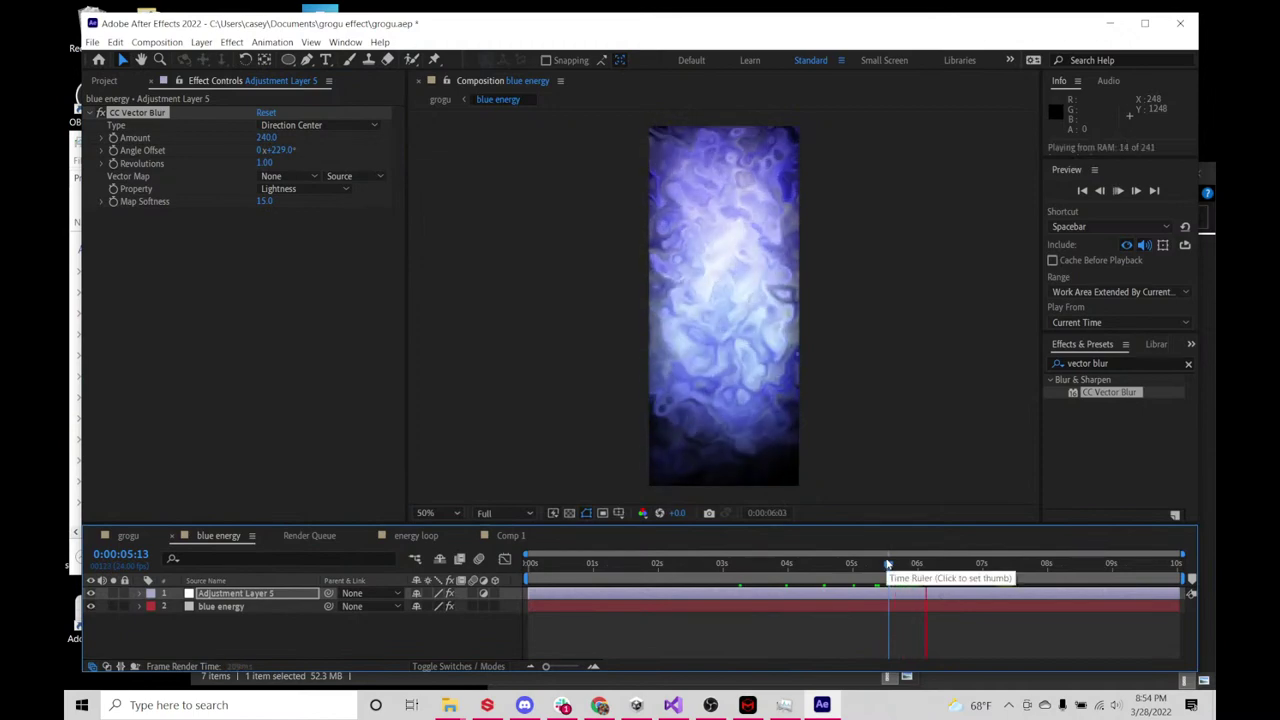
pyautogui.press('space')
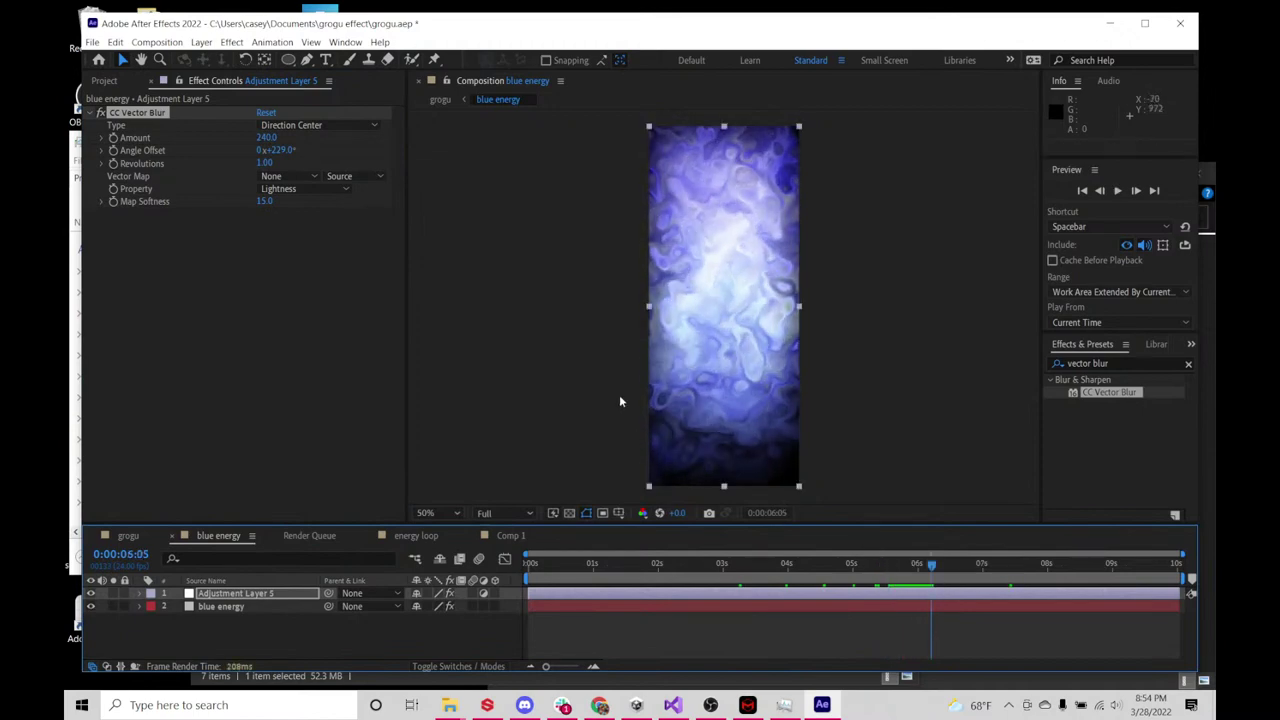
# - Try the Direction Fading type for the vector blur and scrub through the animation
pyautogui.click(300, 125)
pyautogui.click(313, 199)
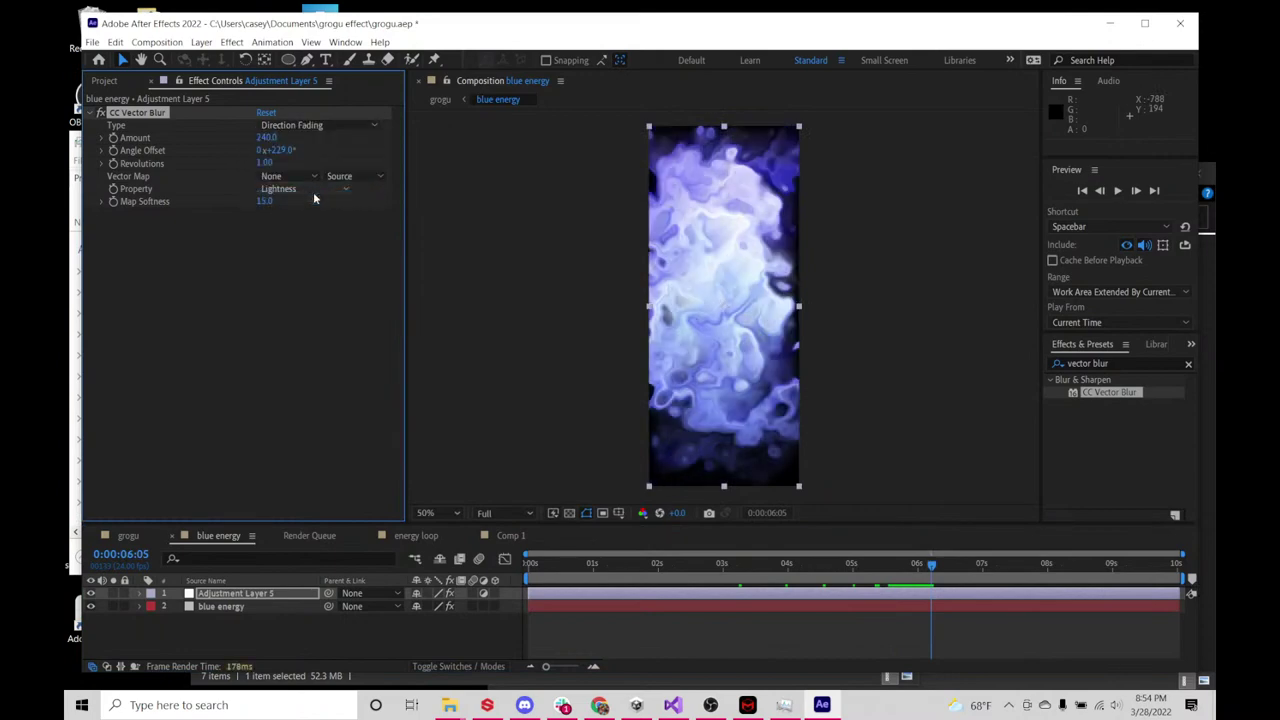
pyautogui.moveTo(708, 564); pyautogui.dragTo(1002, 564)
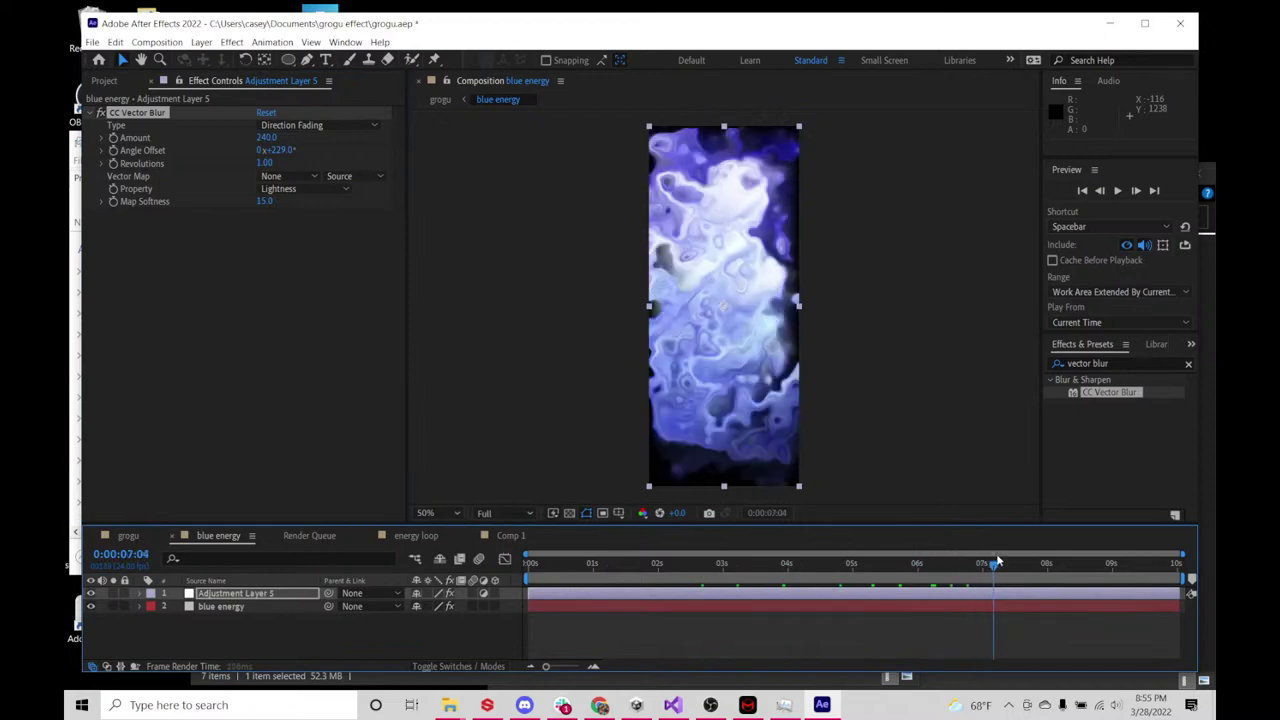
# - Set the vector blur to the Natural type with a 62° angle offset and a ridge smoothness of 37.6
pyautogui.click(300, 125)
pyautogui.click(285, 134)
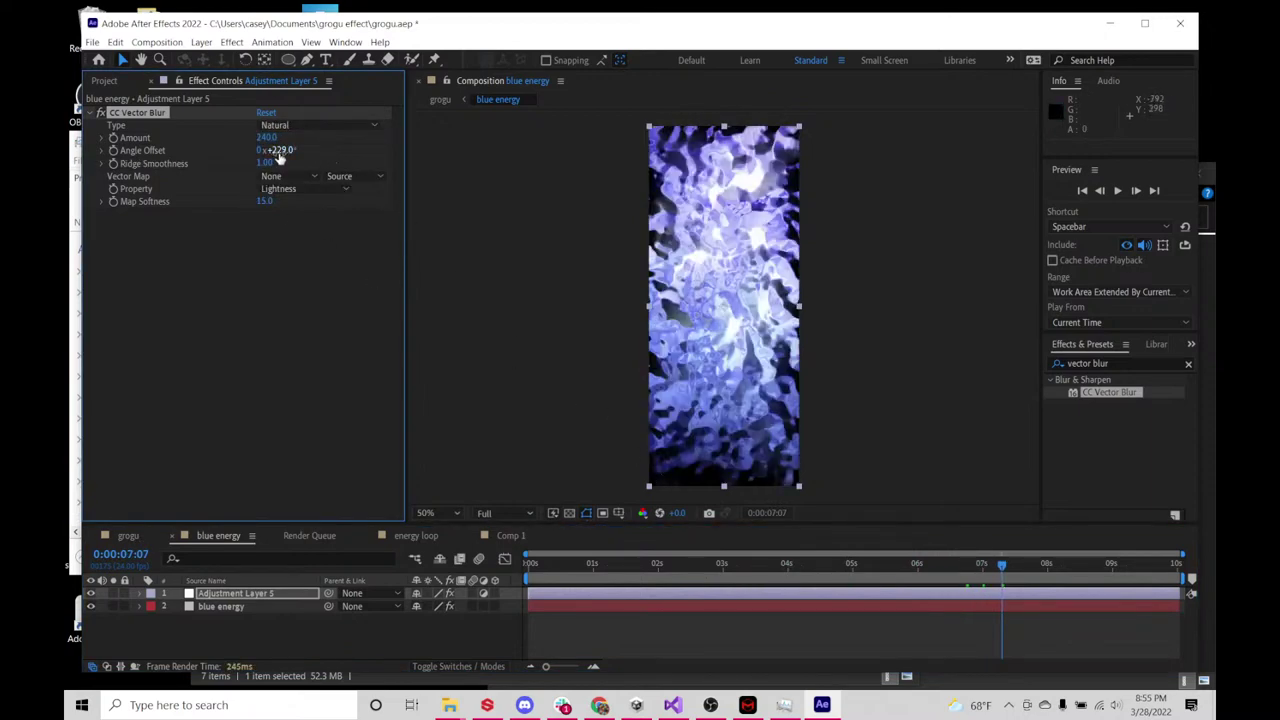
pyautogui.moveTo(280, 152); pyautogui.dragTo(161, 153)
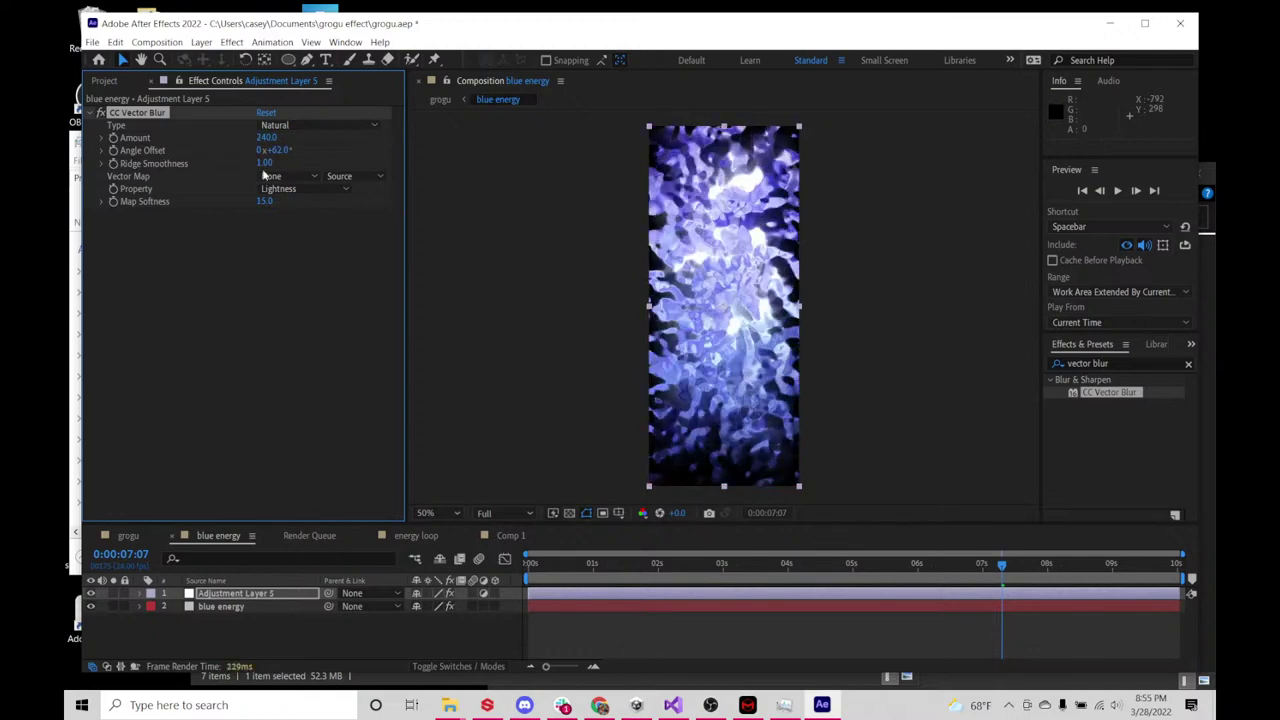
pyautogui.moveTo(265, 165); pyautogui.dragTo(475, 161)
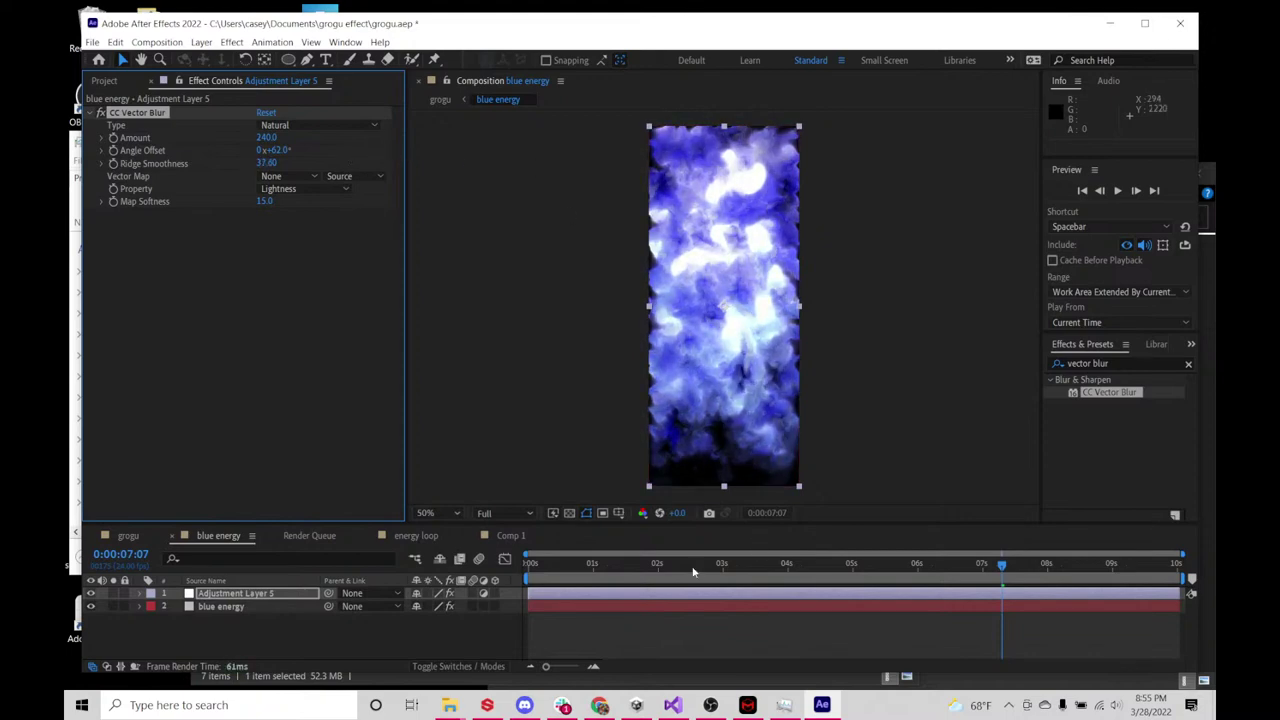
# - Scrub through and play back the vector-blurred blue energy animation
pyautogui.moveTo(693, 566); pyautogui.dragTo(893, 565)
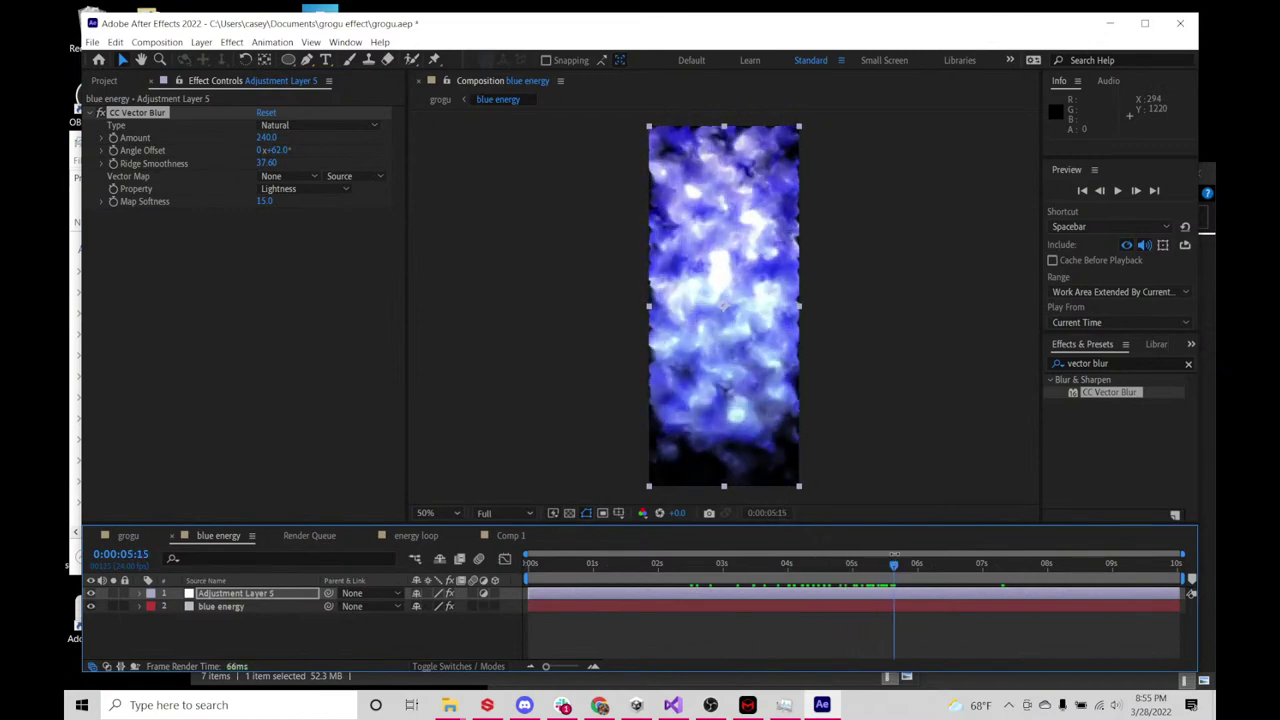
pyautogui.press('space')
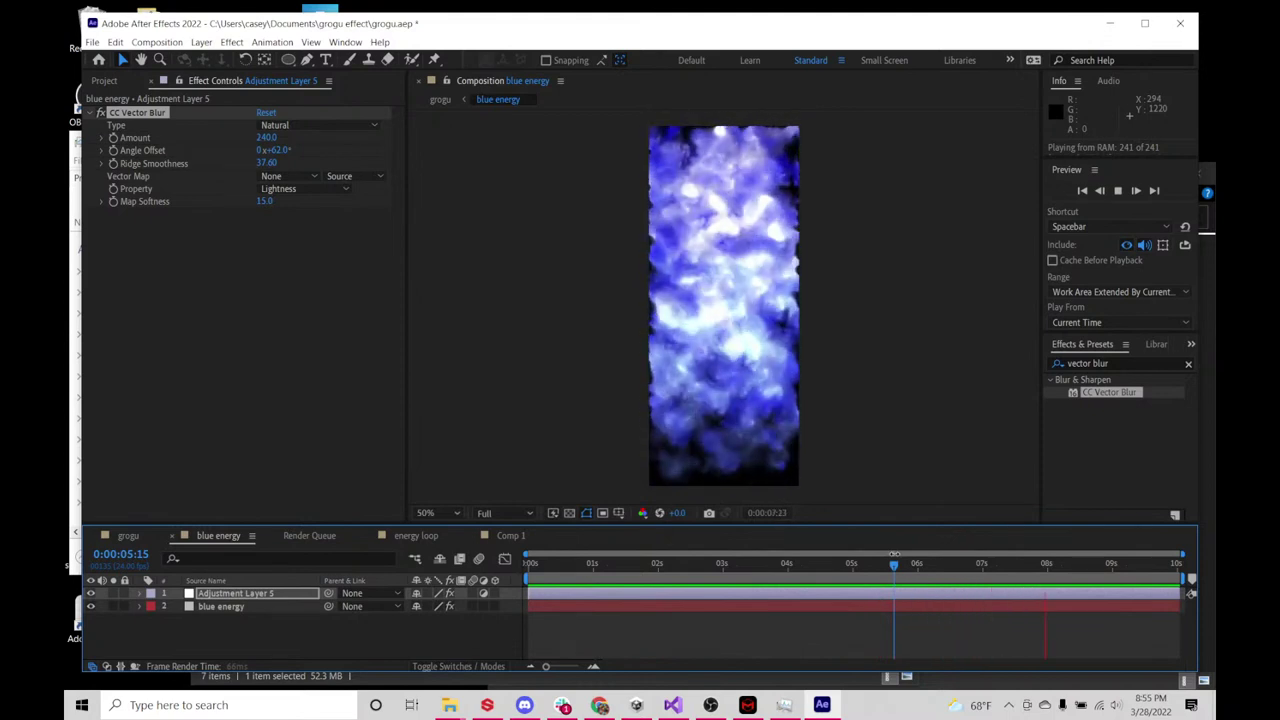
pyautogui.press('space')
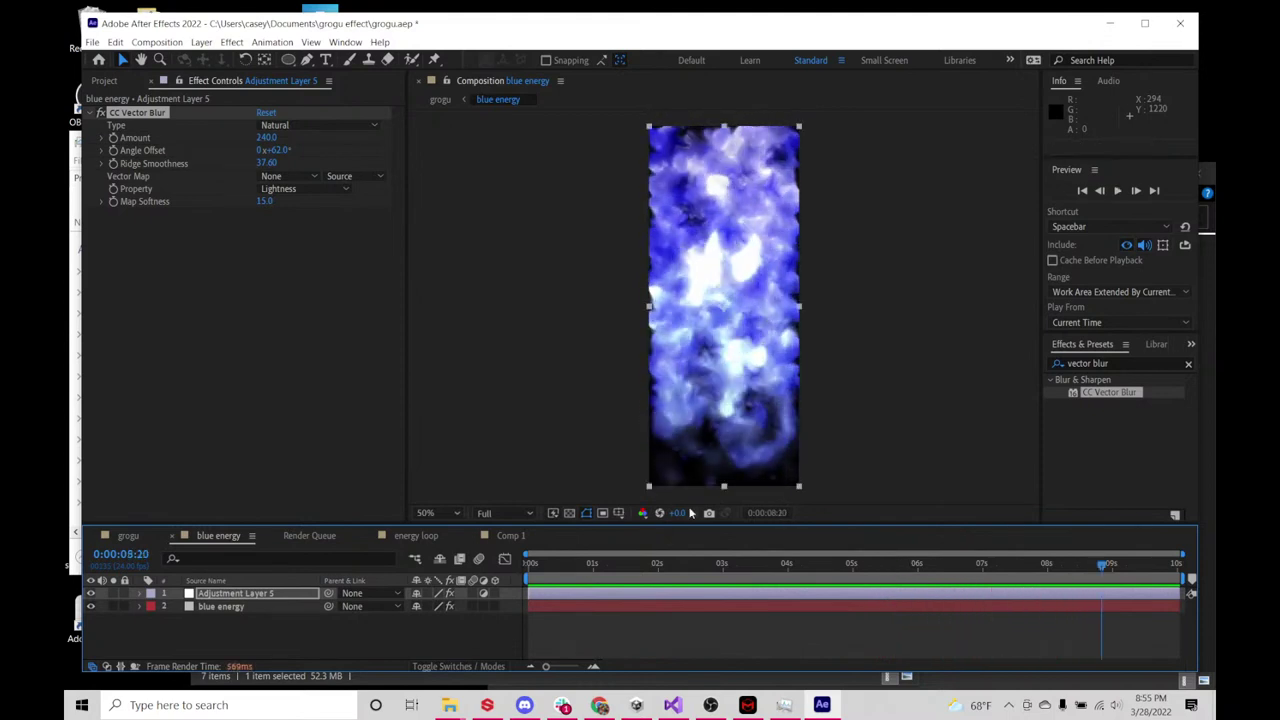
# - Return to the grogu composition and move the blue energy layer slightly up over the pedestal
pyautogui.click(125, 84)
pyautogui.click(127, 536)
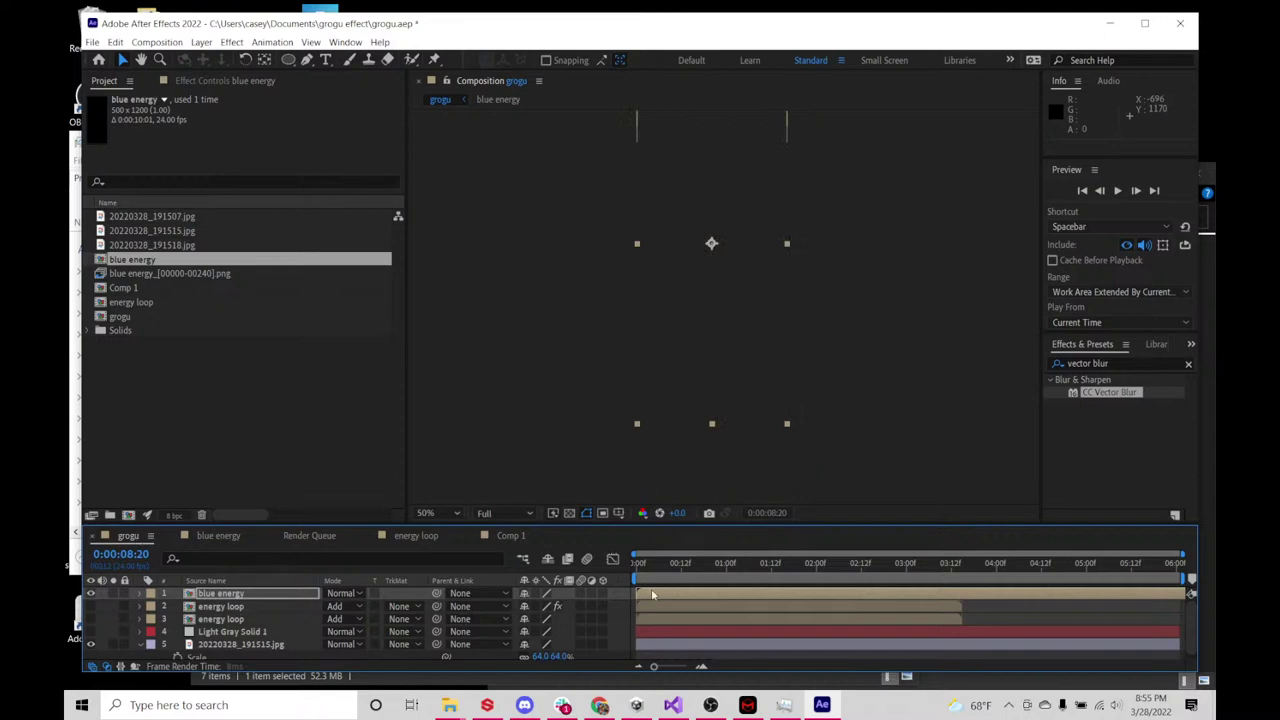
pyautogui.moveTo(700, 566); pyautogui.dragTo(913, 566)
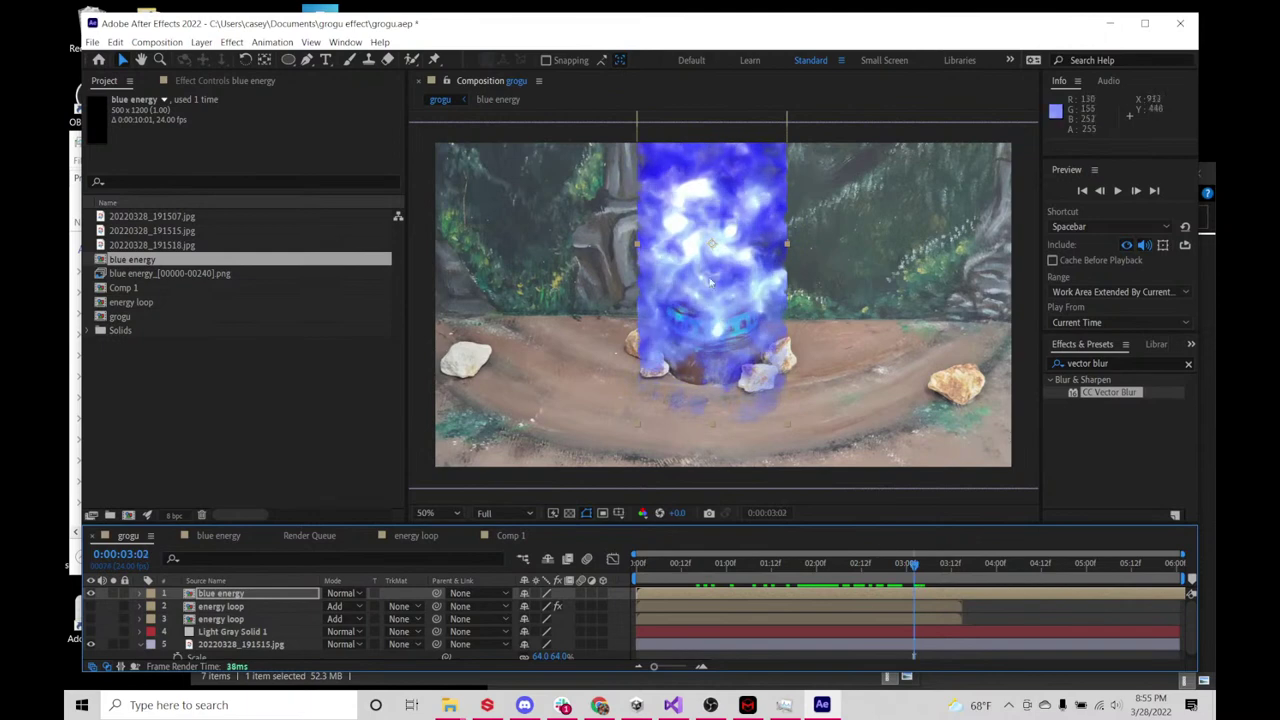
pyautogui.moveTo(720, 306); pyautogui.dragTo(714, 286)
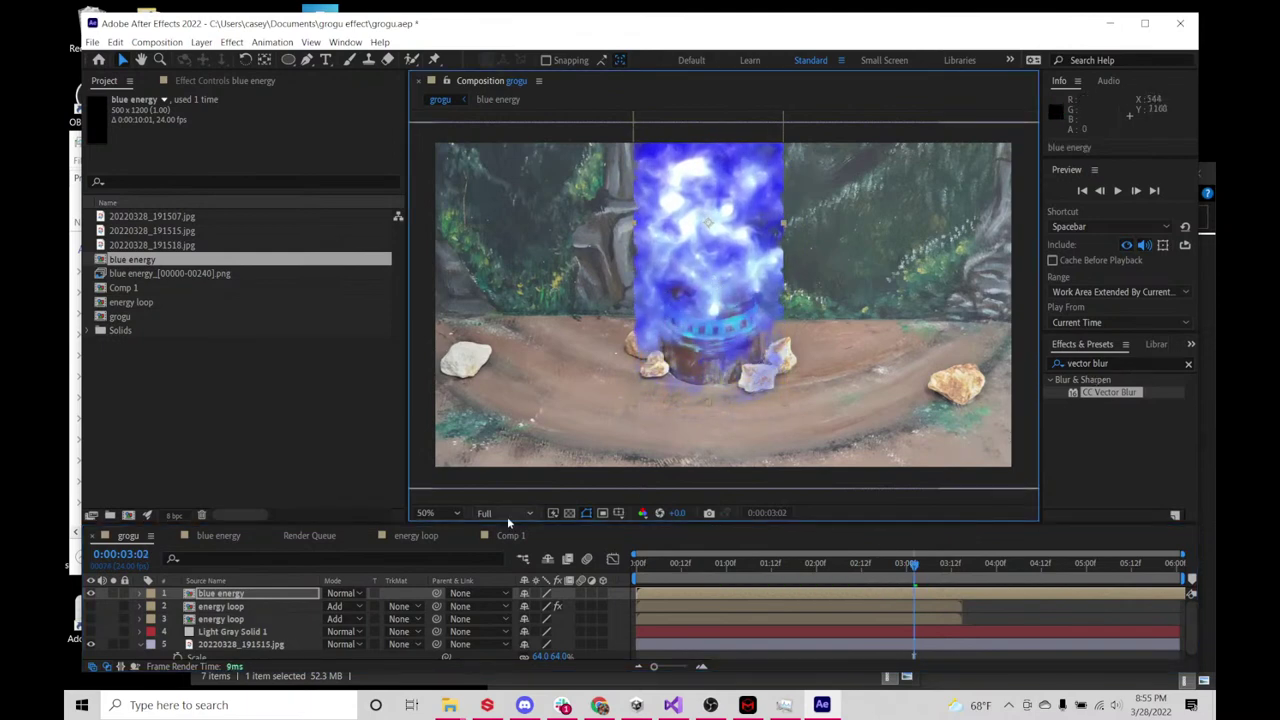
# - Find the Levels effect and apply it to the blue energy layer in the grogu composition
pyautogui.click(229, 597)
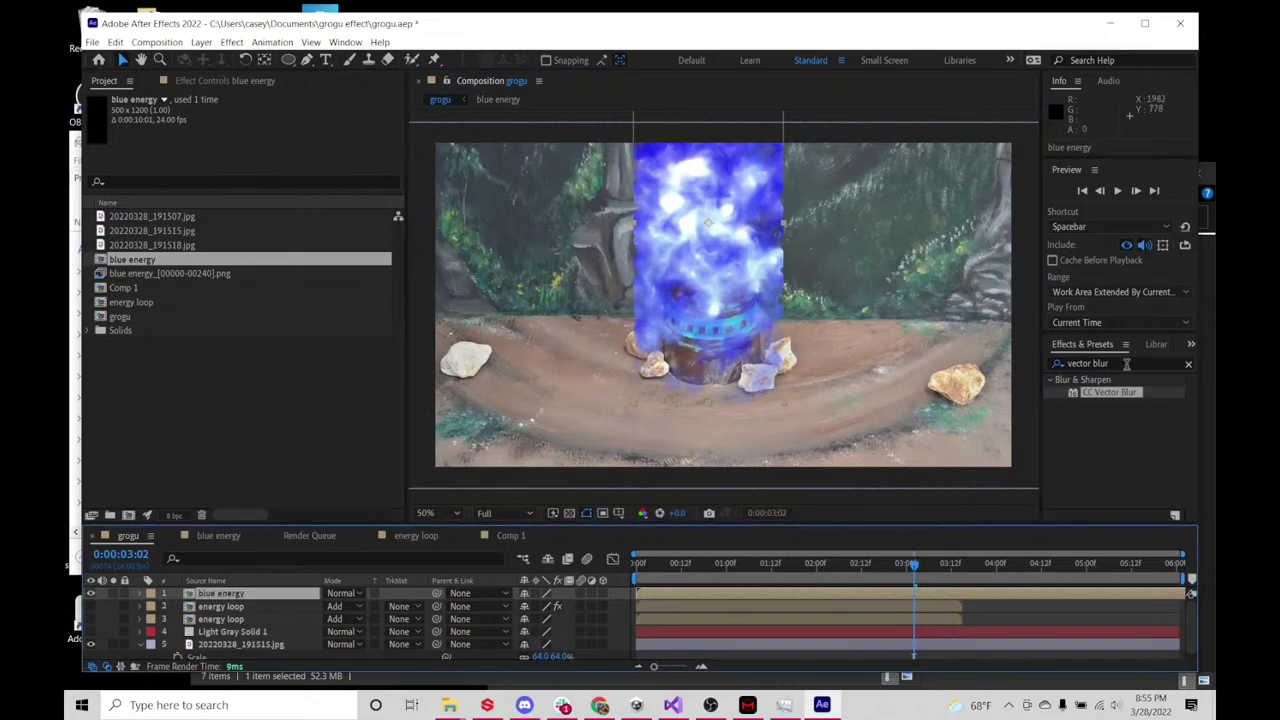
pyautogui.hotkey('ctrl', '5')
pyautogui.doubleClick(256, 597)
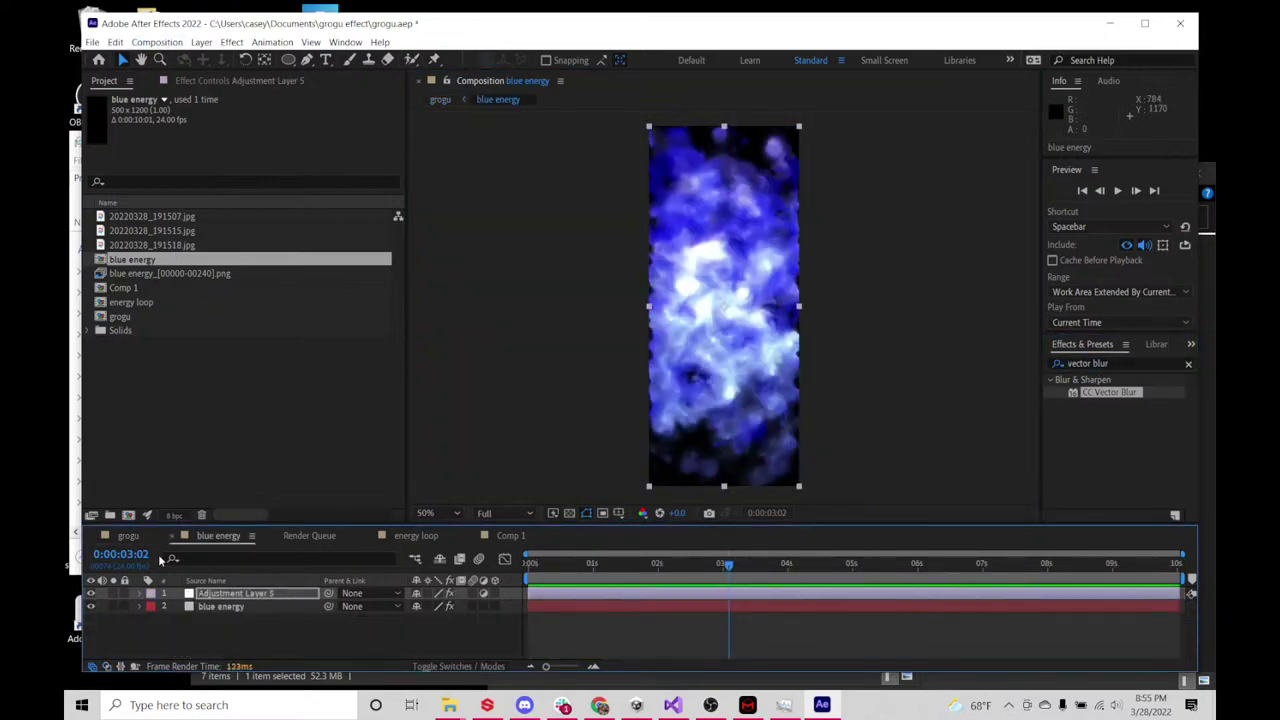
pyautogui.click(127, 536)
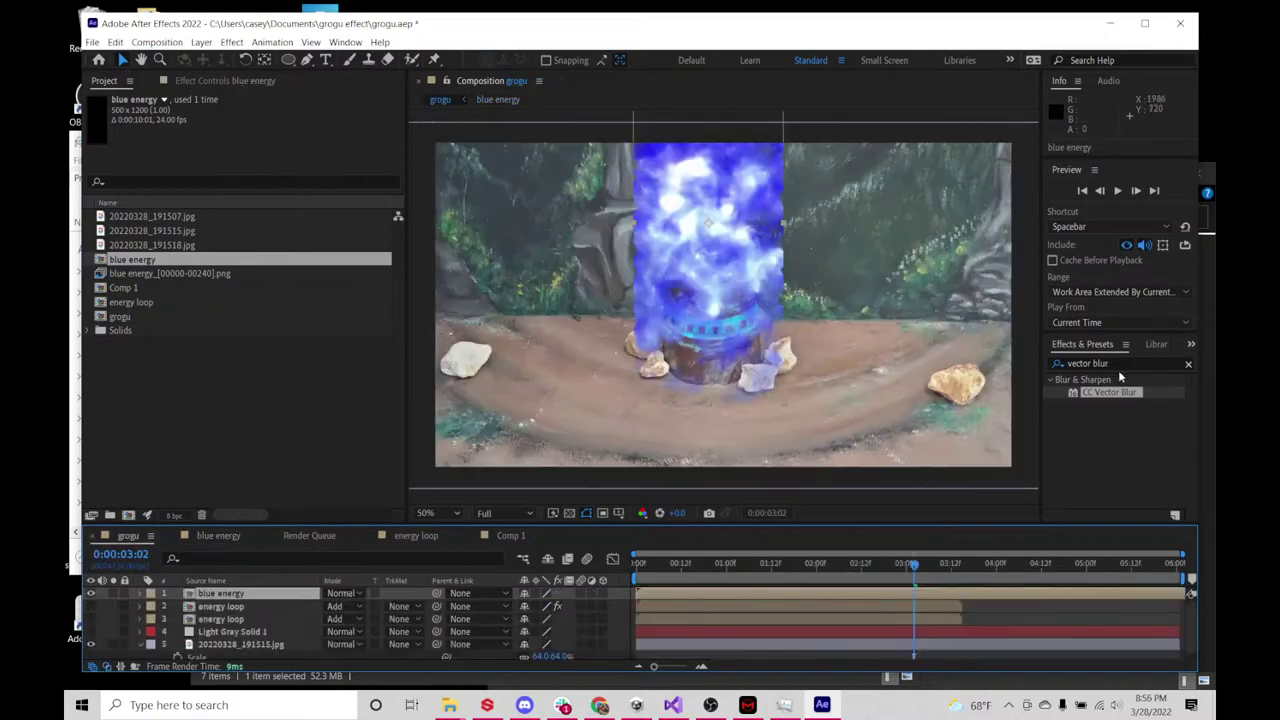
pyautogui.hotkey('ctrl', '5')
pyautogui.write('levels')
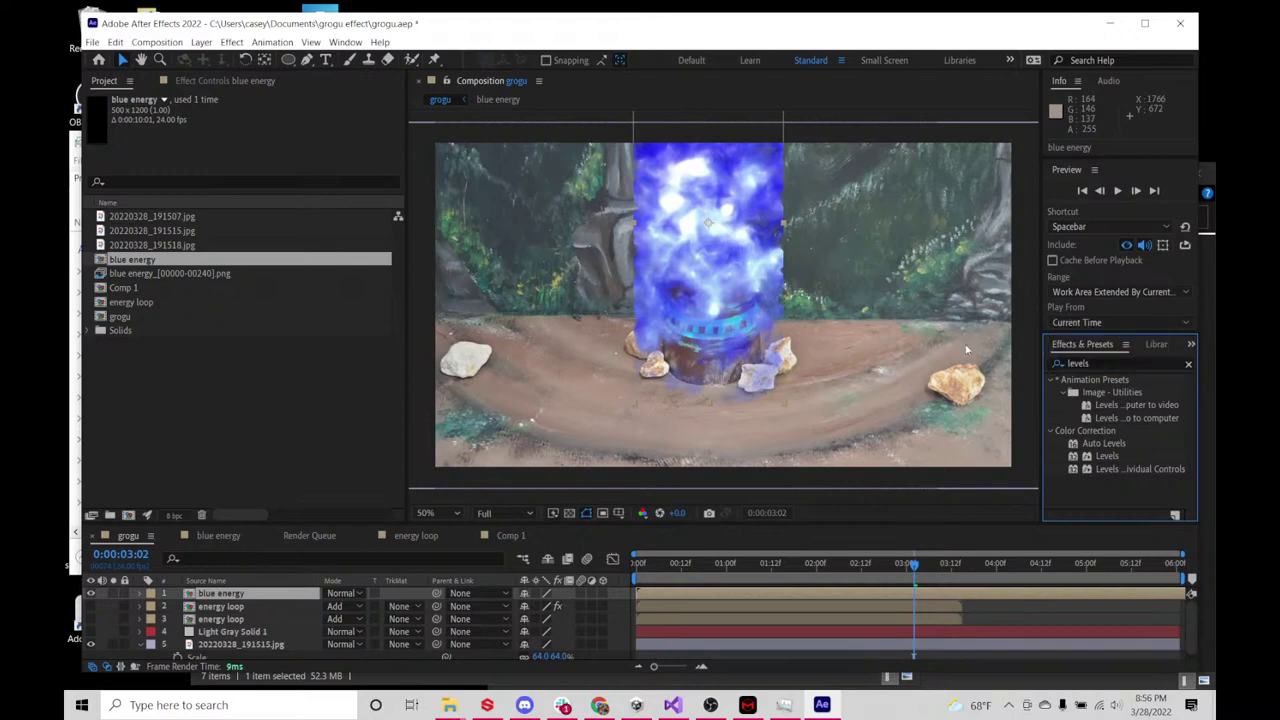
pyautogui.doubleClick(1108, 458)
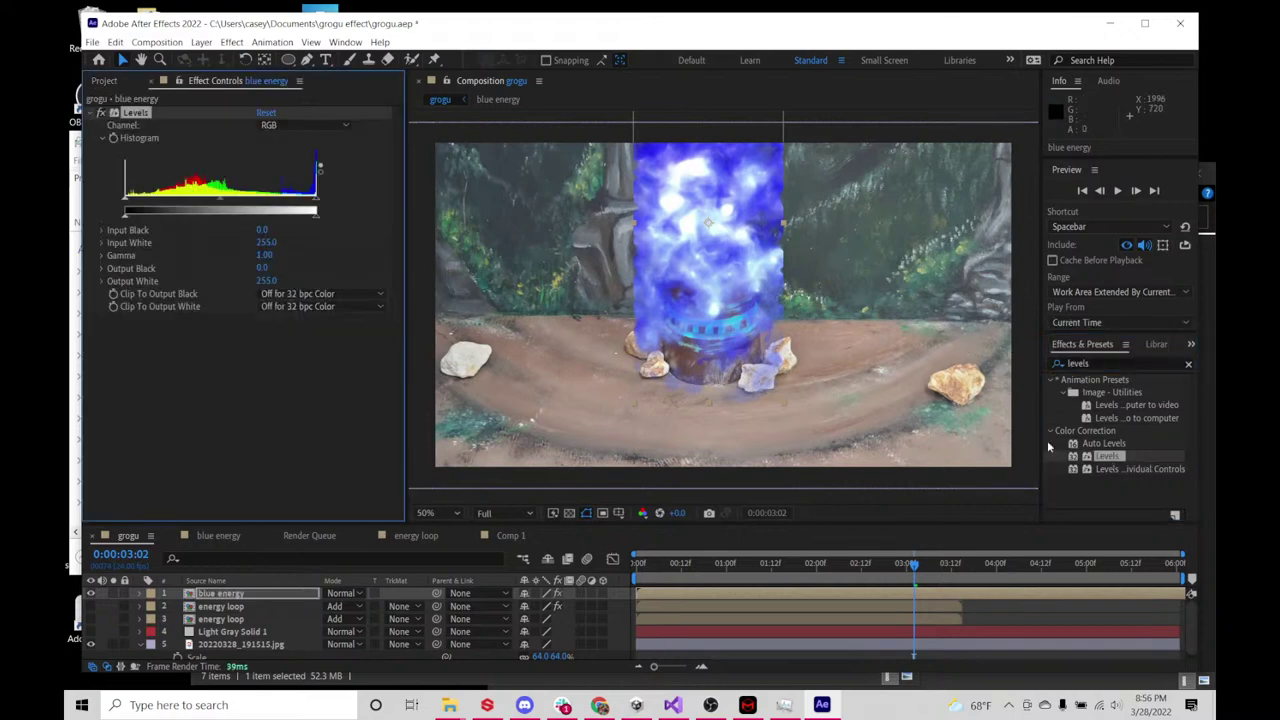
# - Switch the Levels effect to the Alpha channel and set its alpha gamma to 0.08
pyautogui.click(301, 125)
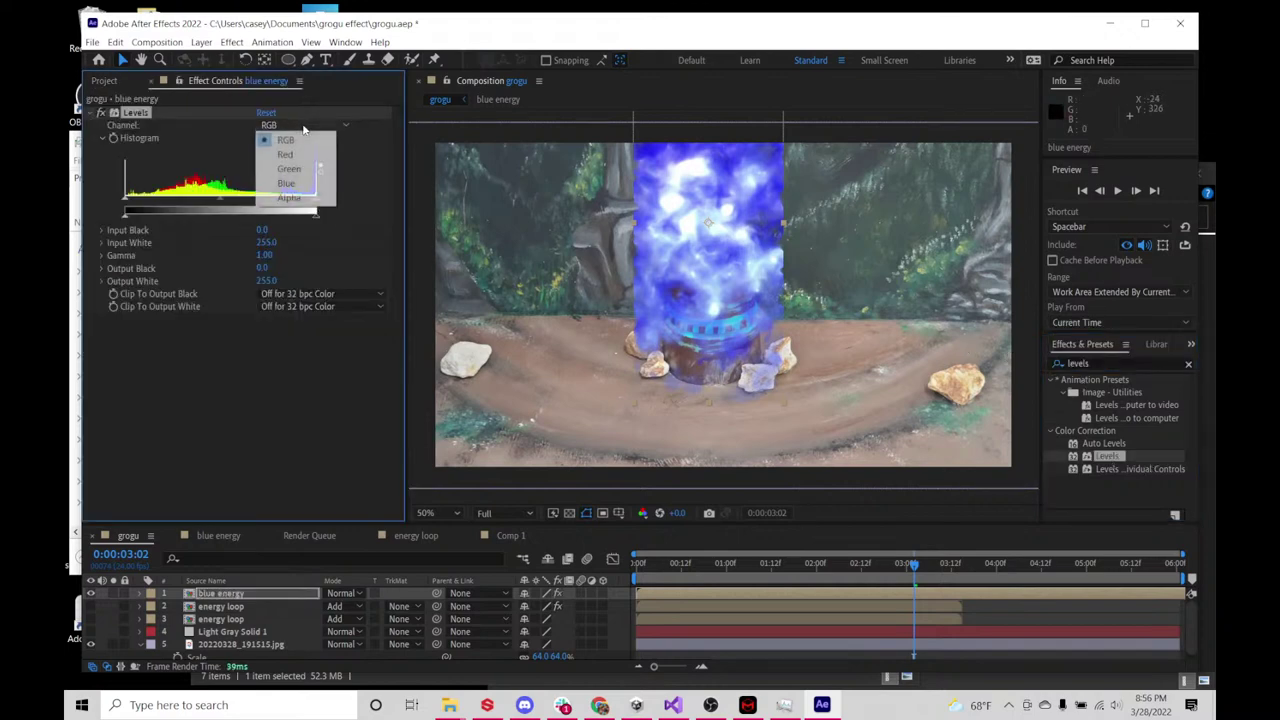
pyautogui.click(293, 198)
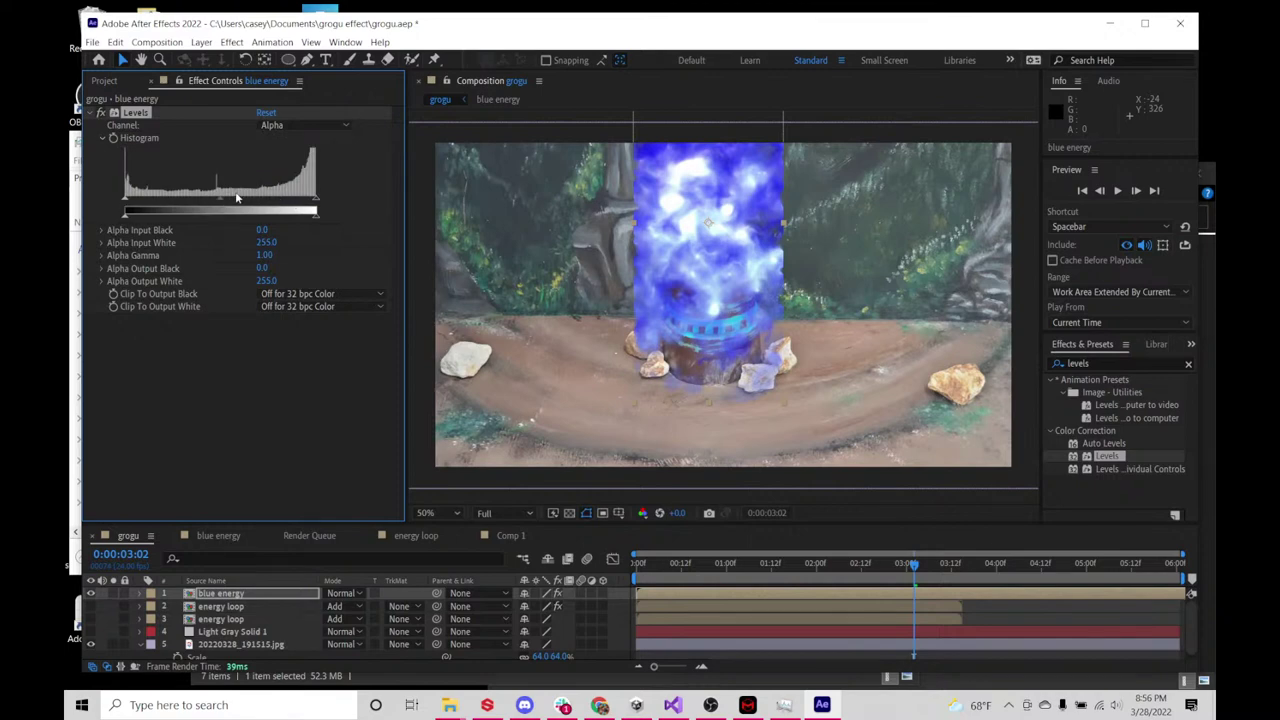
pyautogui.moveTo(221, 204); pyautogui.dragTo(293, 196)
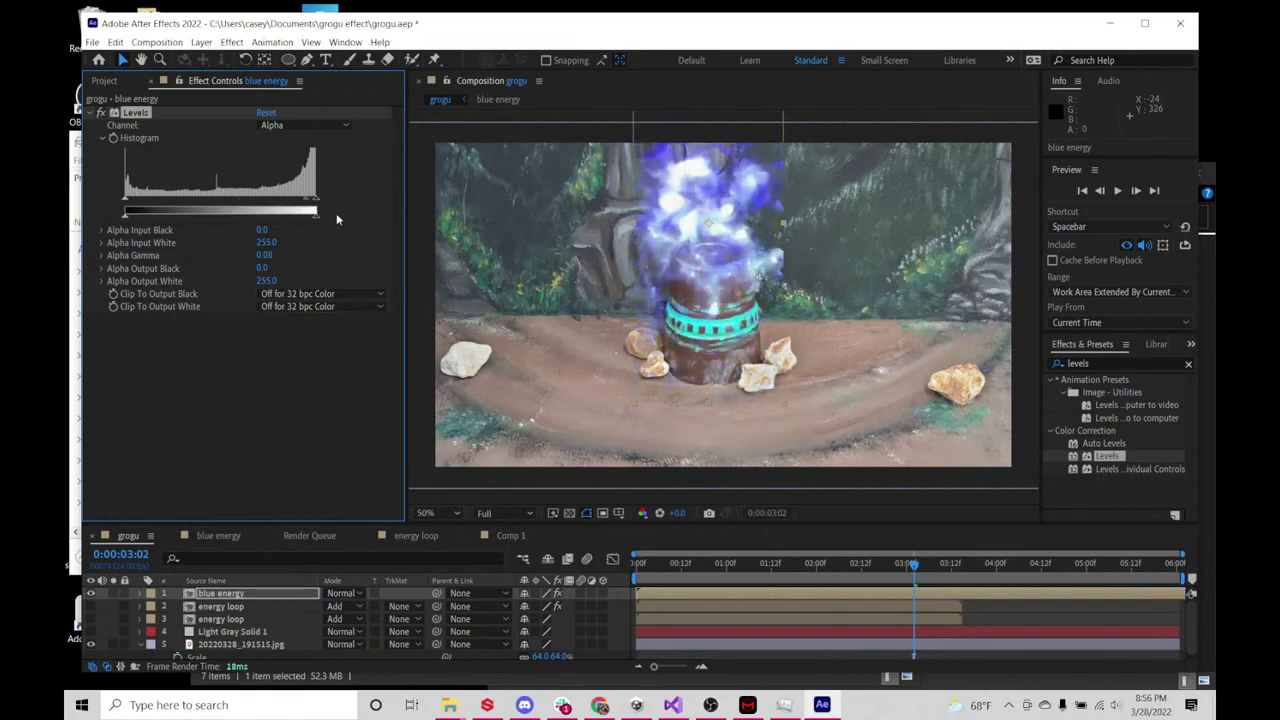
# - Scrub through and play back the grogu composition to check the thinned-out energy around the pedestal
pyautogui.moveTo(752, 570); pyautogui.dragTo(1139, 565)
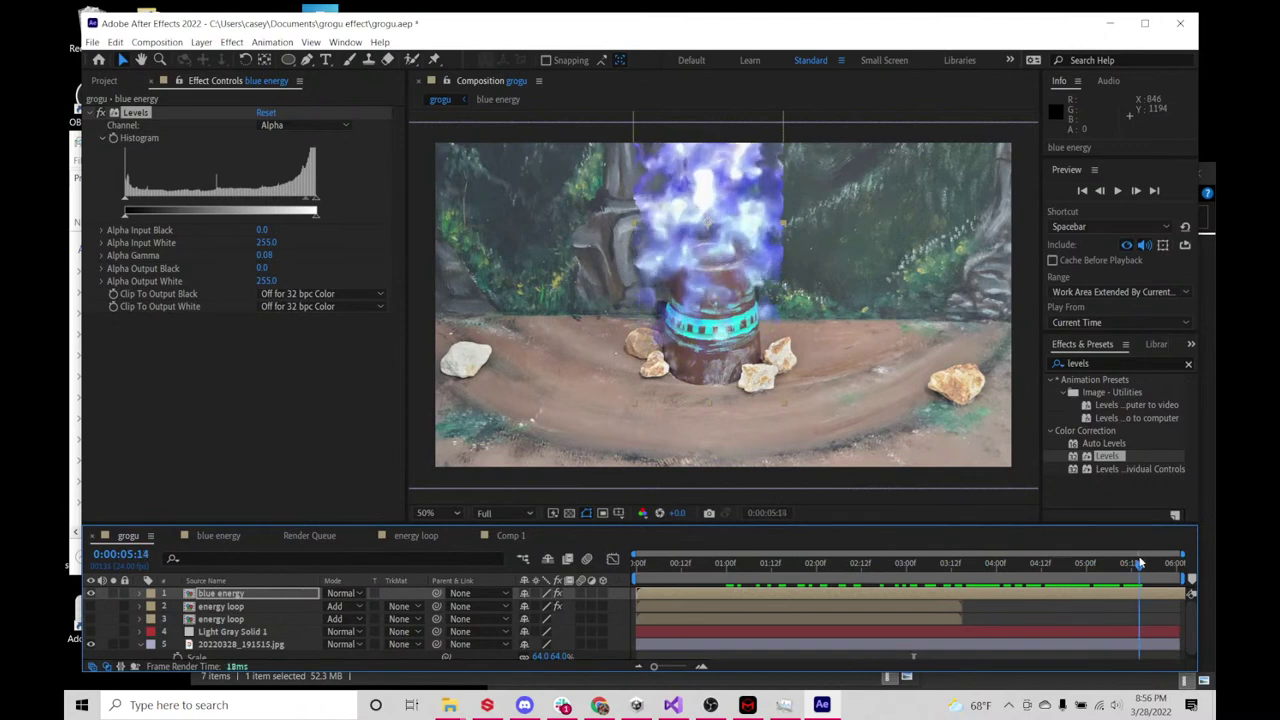
pyautogui.moveTo(692, 567); pyautogui.dragTo(1010, 573)
pyautogui.press('space')
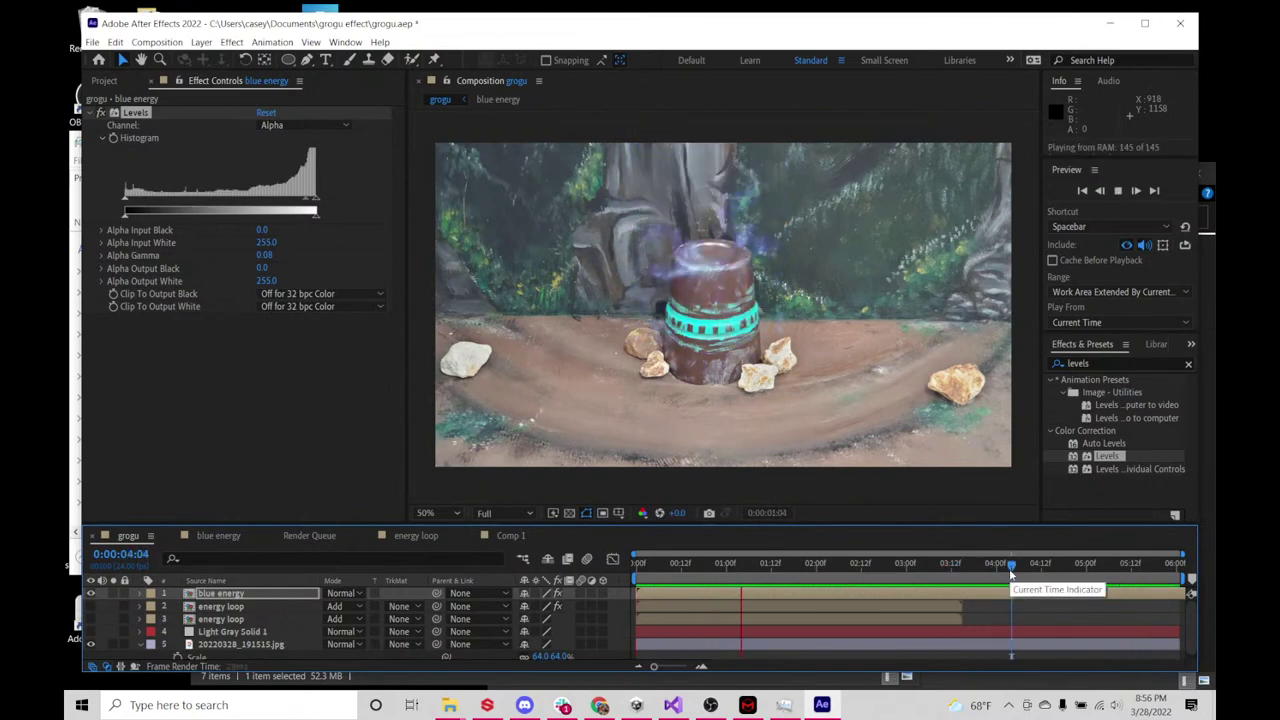
pyautogui.press('space')
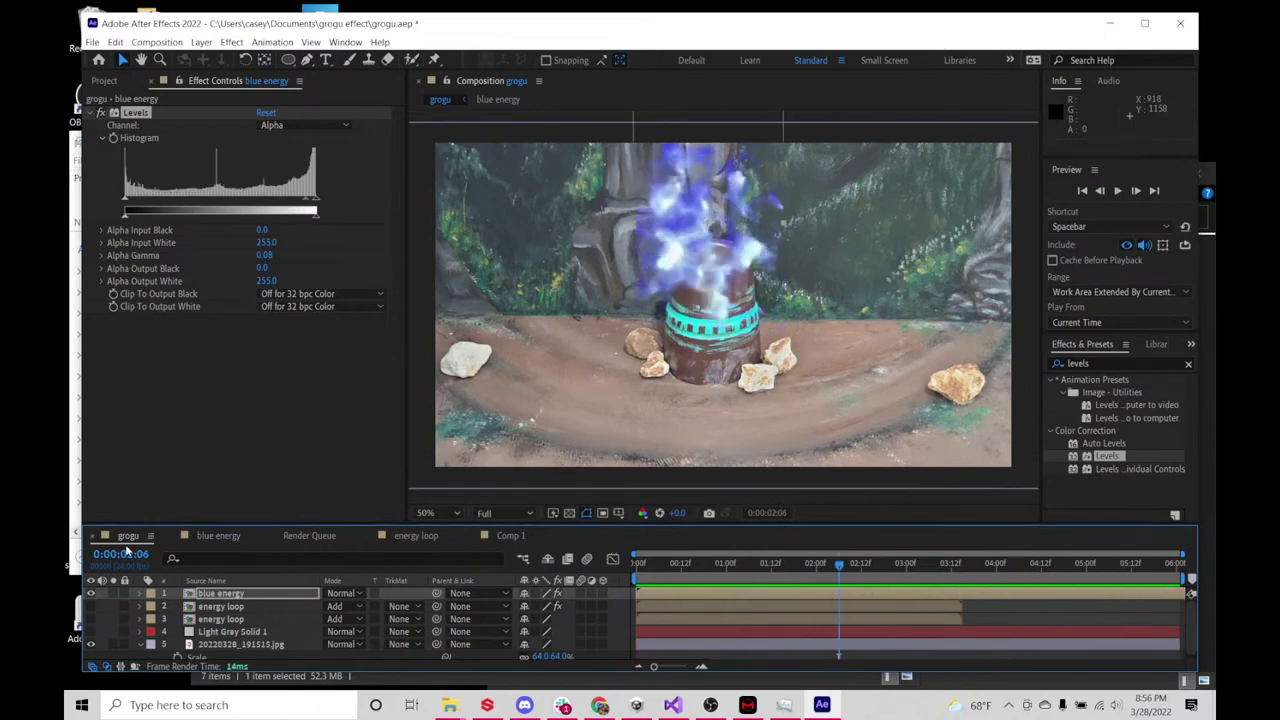
# - Open the blue energy composition and preview its animation
pyautogui.doubleClick(225, 594)
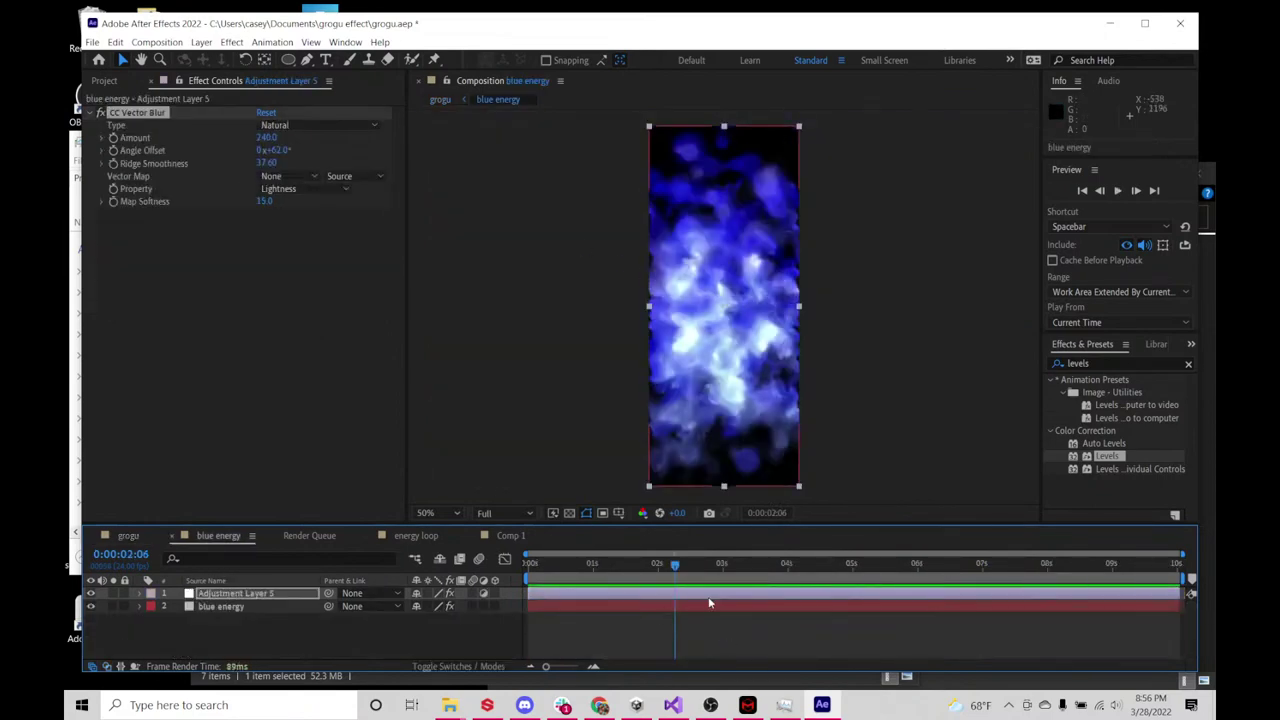
pyautogui.press('space')
pyautogui.press('space')
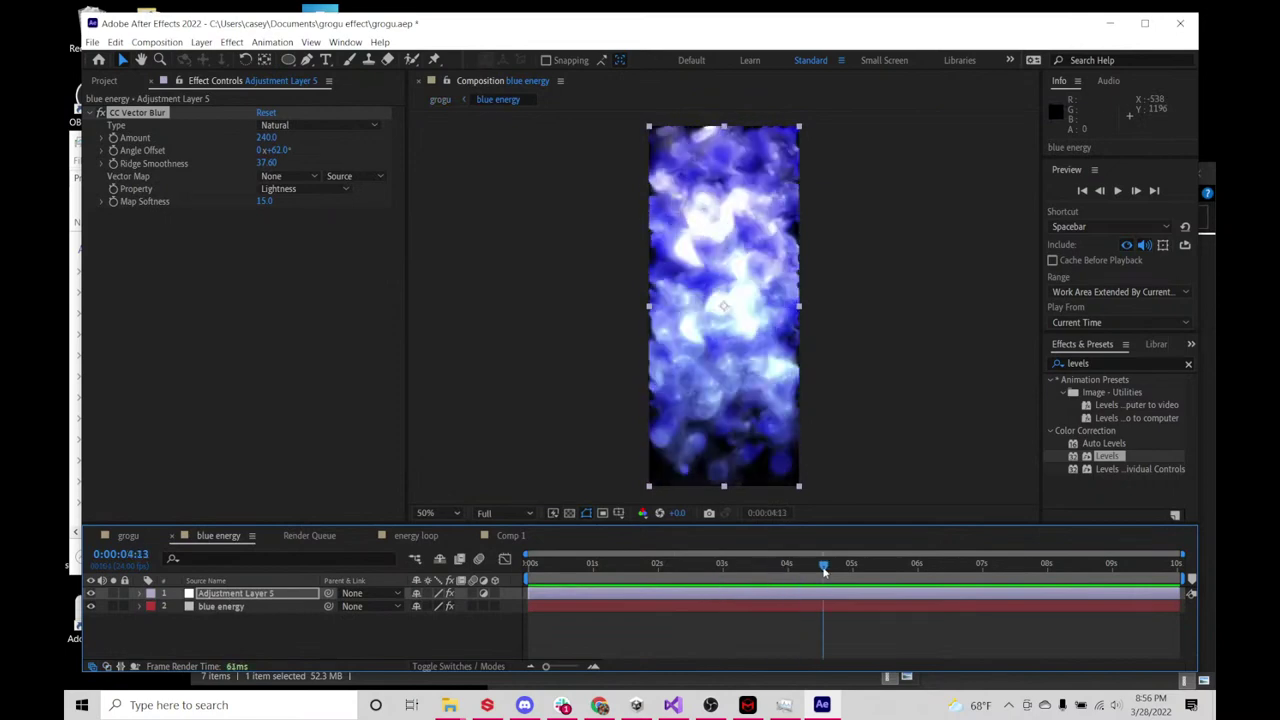
# - Try a vector blur amount of 67 with an angle offset of 300°
pyautogui.moveTo(267, 137); pyautogui.dragTo(535, 141)
pyautogui.moveTo(690, 156); pyautogui.dragTo(357, 136)
pyautogui.moveTo(275, 149); pyautogui.dragTo(545, 168)
# - Try the Constant Length and Perpendicular types for the vector blur
pyautogui.click(297, 125)
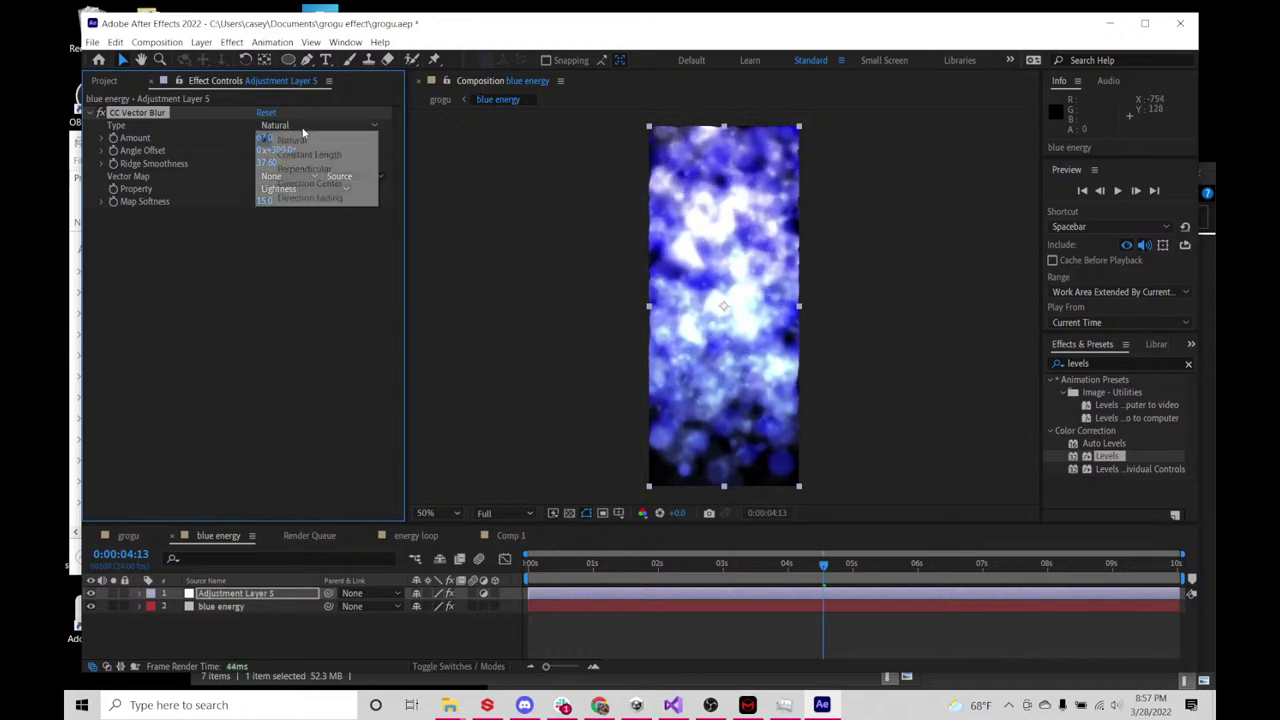
pyautogui.click(308, 155)
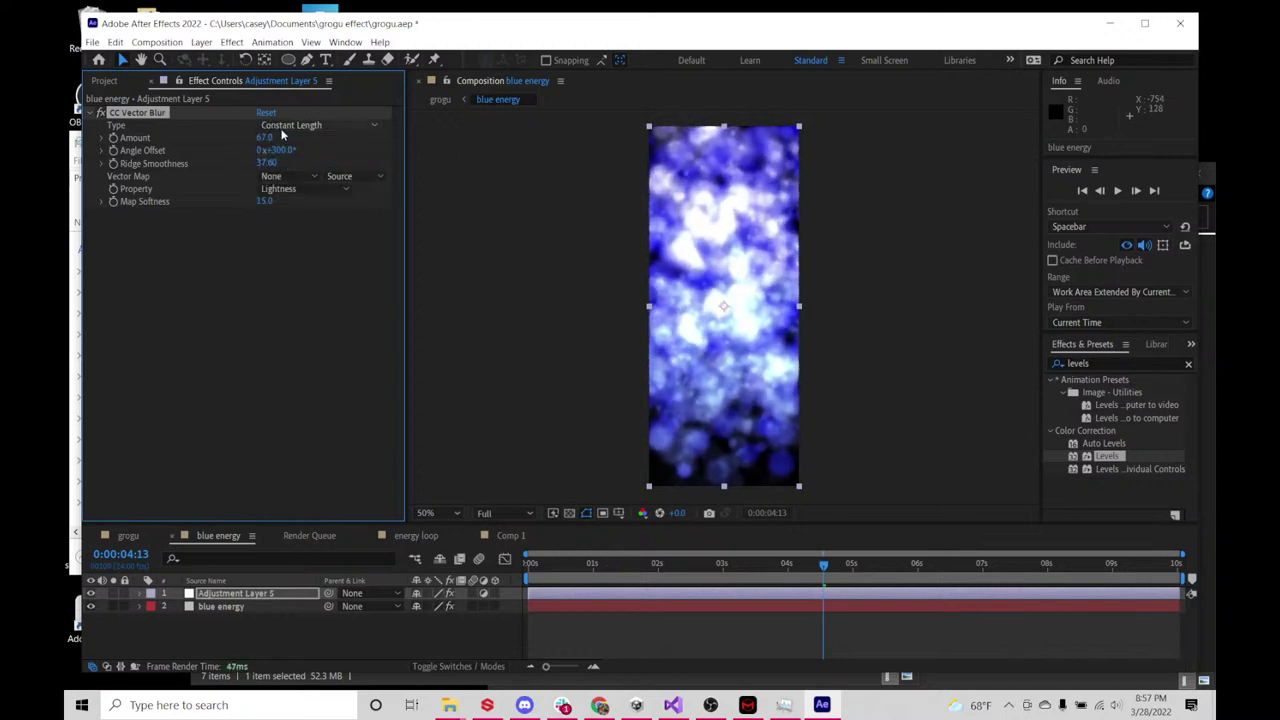
pyautogui.click(300, 125)
pyautogui.click(297, 170)
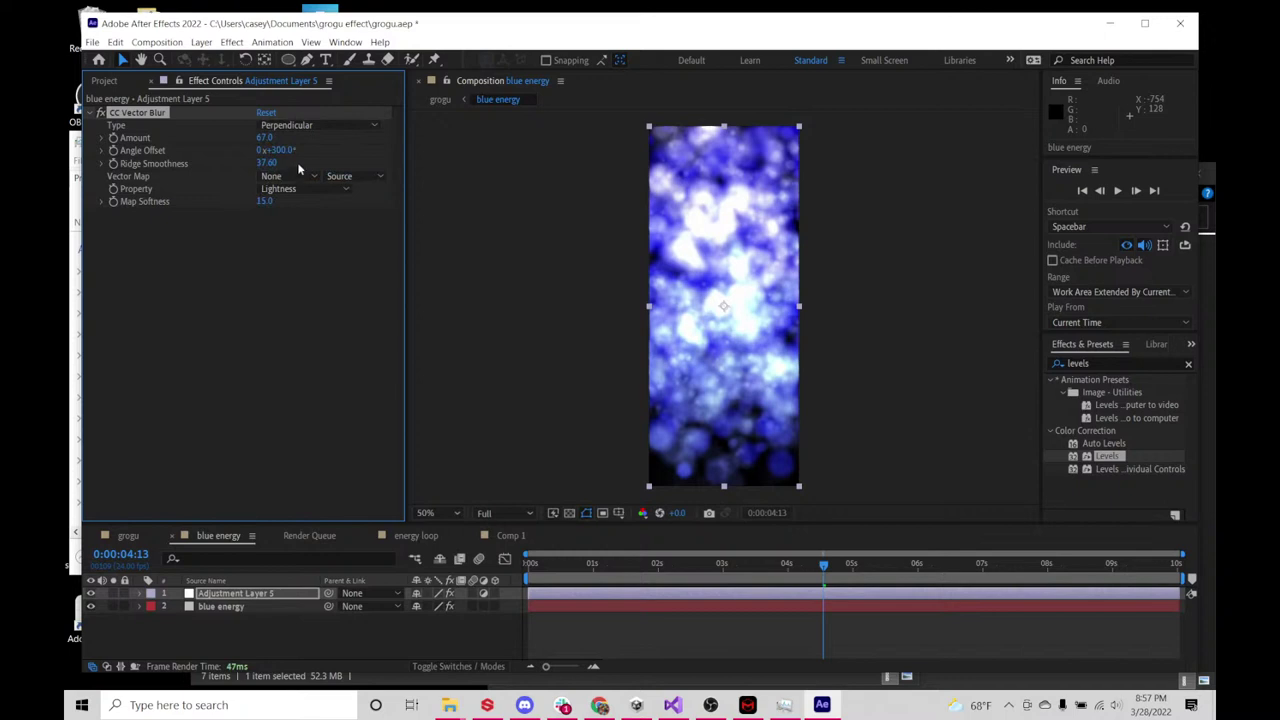
# - Try the Perpendicular blur with a 3° angle offset, 35.9 ridge smoothness, and amounts of 500 and -426
pyautogui.moveTo(331, 143); pyautogui.dragTo(336, 143)
pyautogui.moveTo(267, 163); pyautogui.dragTo(371, 157)
pyautogui.moveTo(485, 143); pyautogui.dragTo(410, 143)
pyautogui.moveTo(291, 137); pyautogui.dragTo(1213, 138)
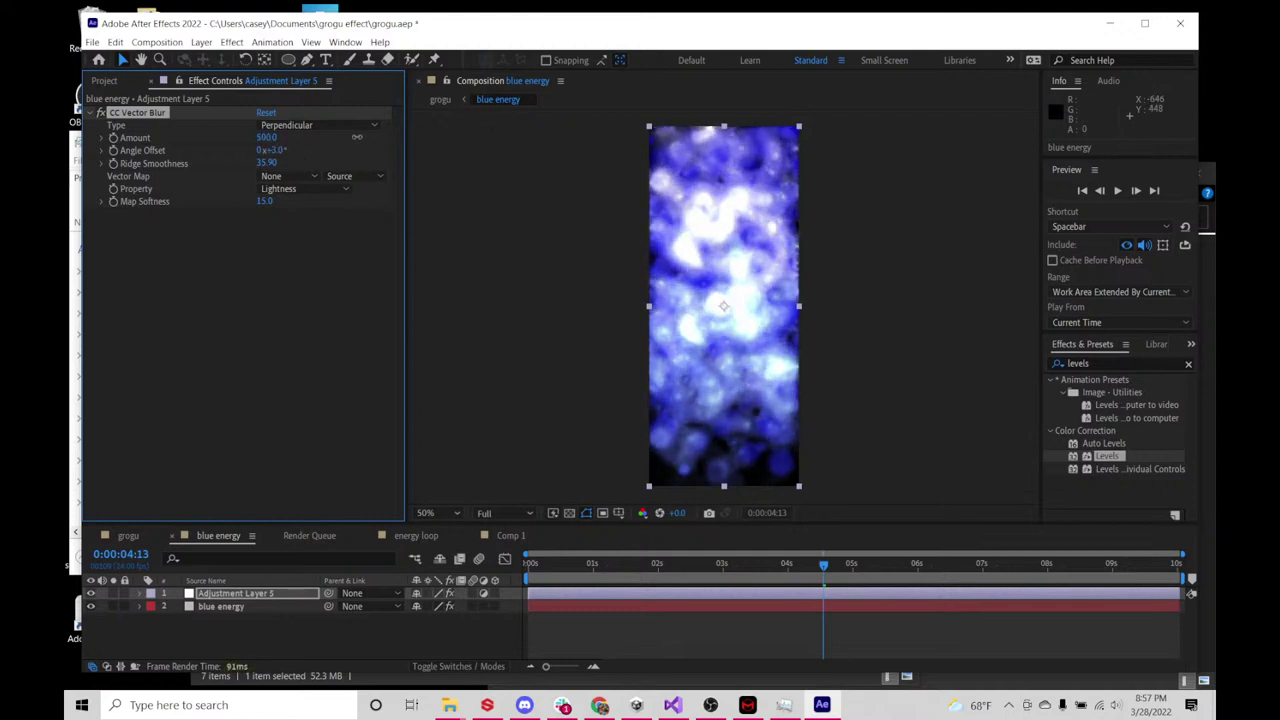
pyautogui.moveTo(758, 138); pyautogui.dragTo(244, 180)
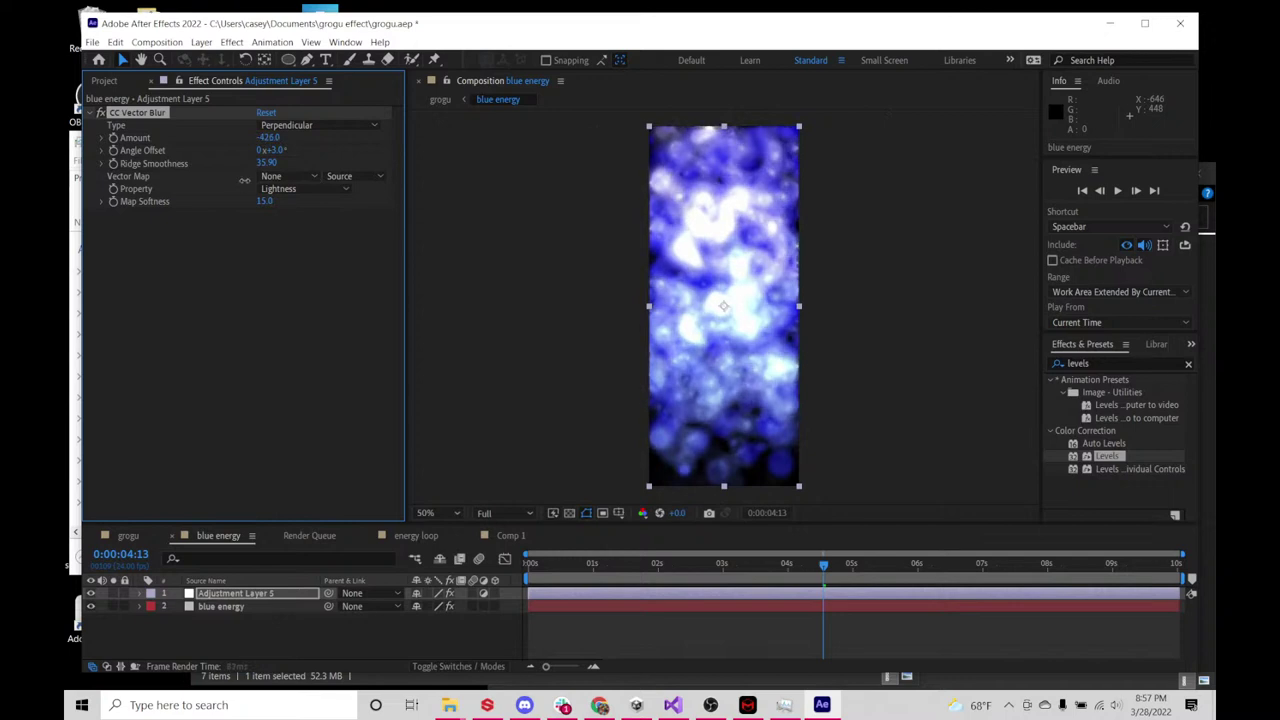
# - Set the vector blur to the Natural type with an amount of 160 and an angle offset of -9°
pyautogui.click(290, 126)
pyautogui.click(289, 137)
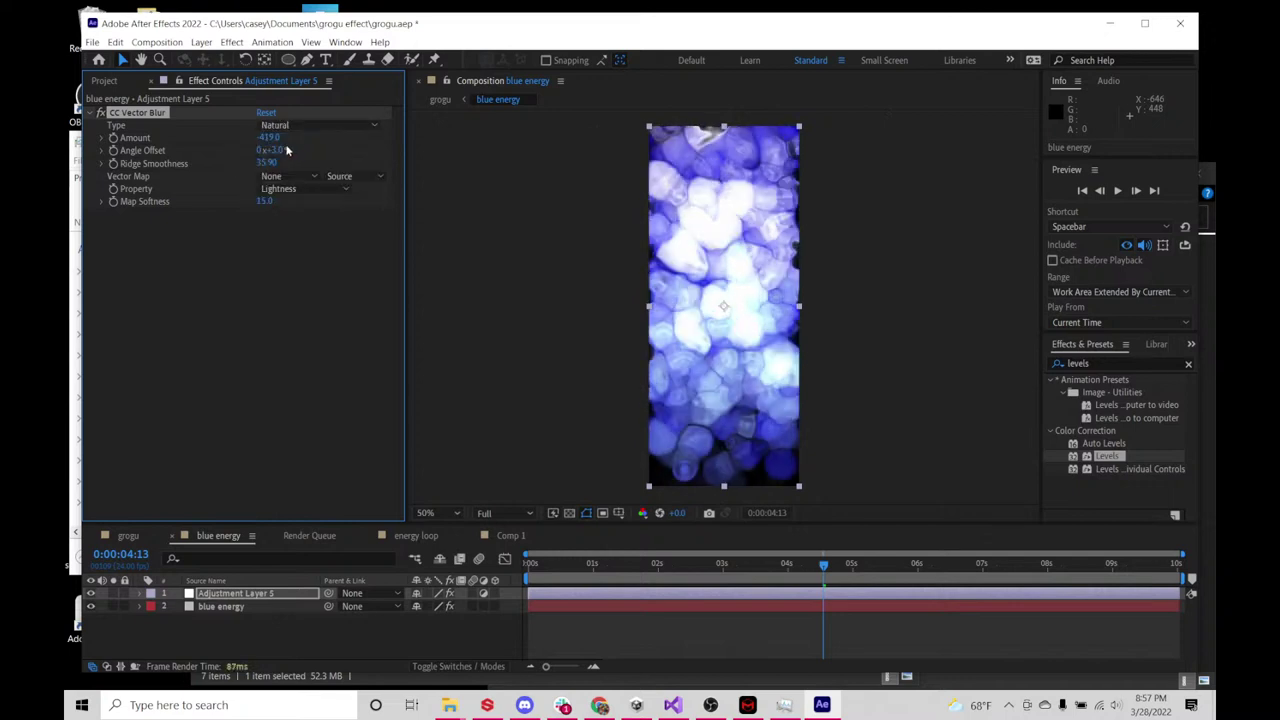
pyautogui.moveTo(267, 137); pyautogui.dragTo(380, 137)
pyautogui.moveTo(845, 159); pyautogui.dragTo(1105, 175)
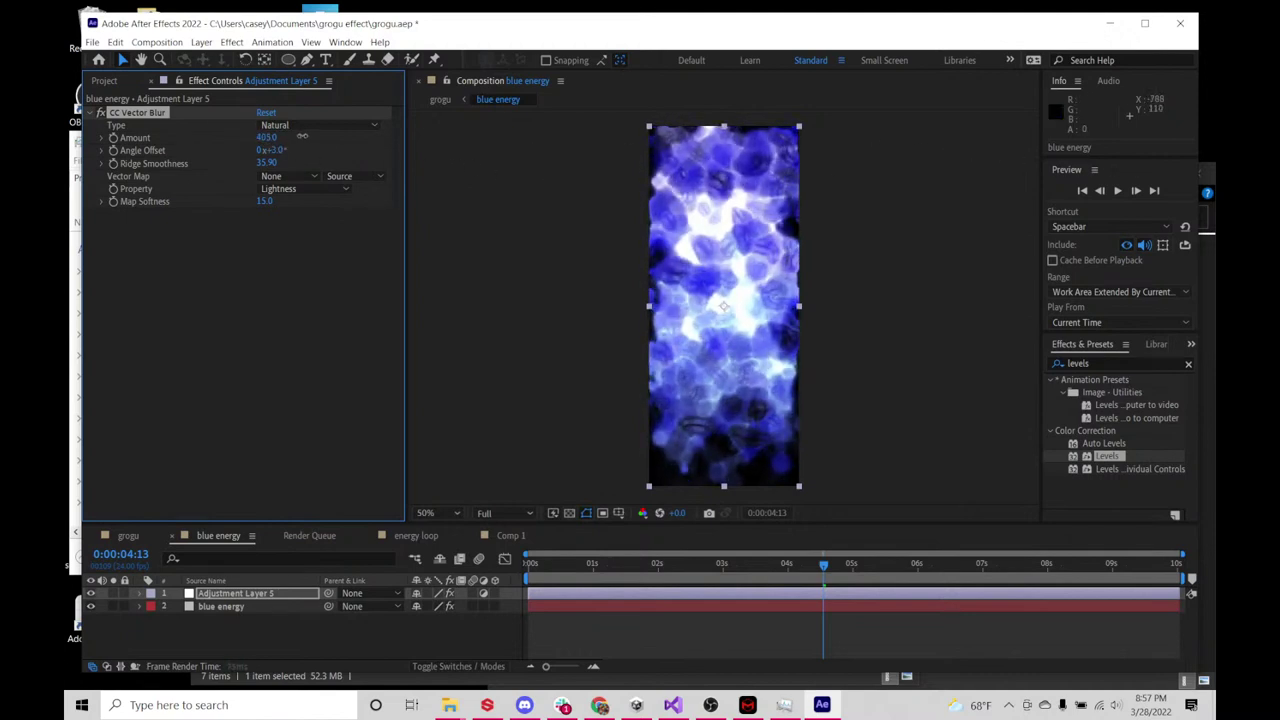
pyautogui.moveTo(302, 136); pyautogui.dragTo(199, 145)
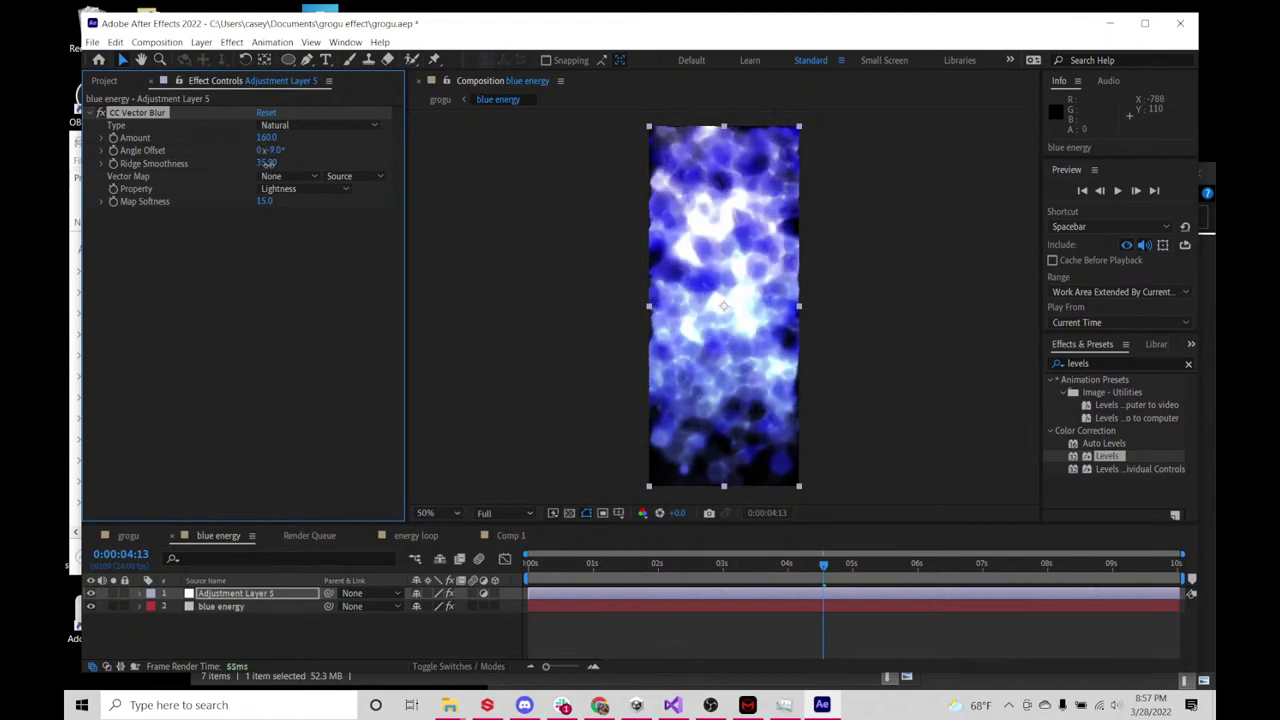
# - Set the vector blur's ridge smoothness to 5
pyautogui.moveTo(268, 163); pyautogui.dragTo(351, 161)
pyautogui.moveTo(217, 157); pyautogui.dragTo(147, 160)
pyautogui.moveTo(238, 167); pyautogui.dragTo(156, 166)
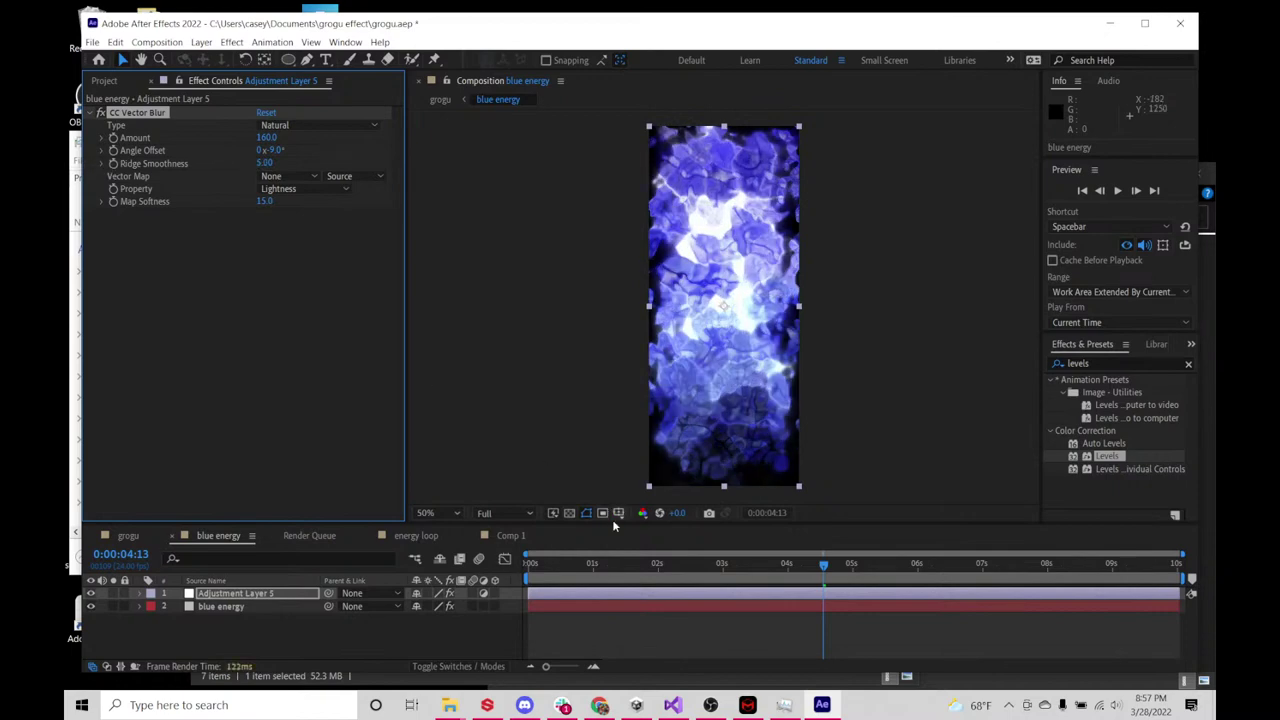
# - Return to the grogu composition and play back the reshaped energy from the one-second mark
pyautogui.click(128, 536)
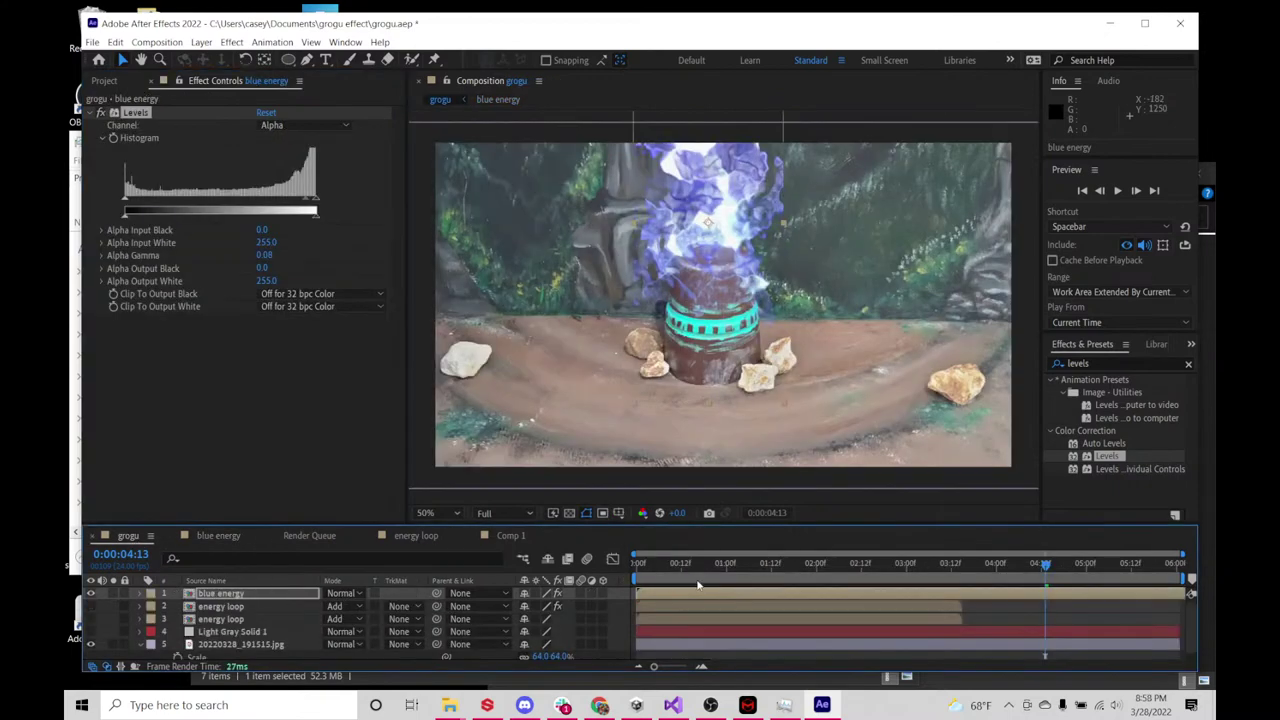
pyautogui.moveTo(685, 563); pyautogui.dragTo(728, 553)
pyautogui.press('space')
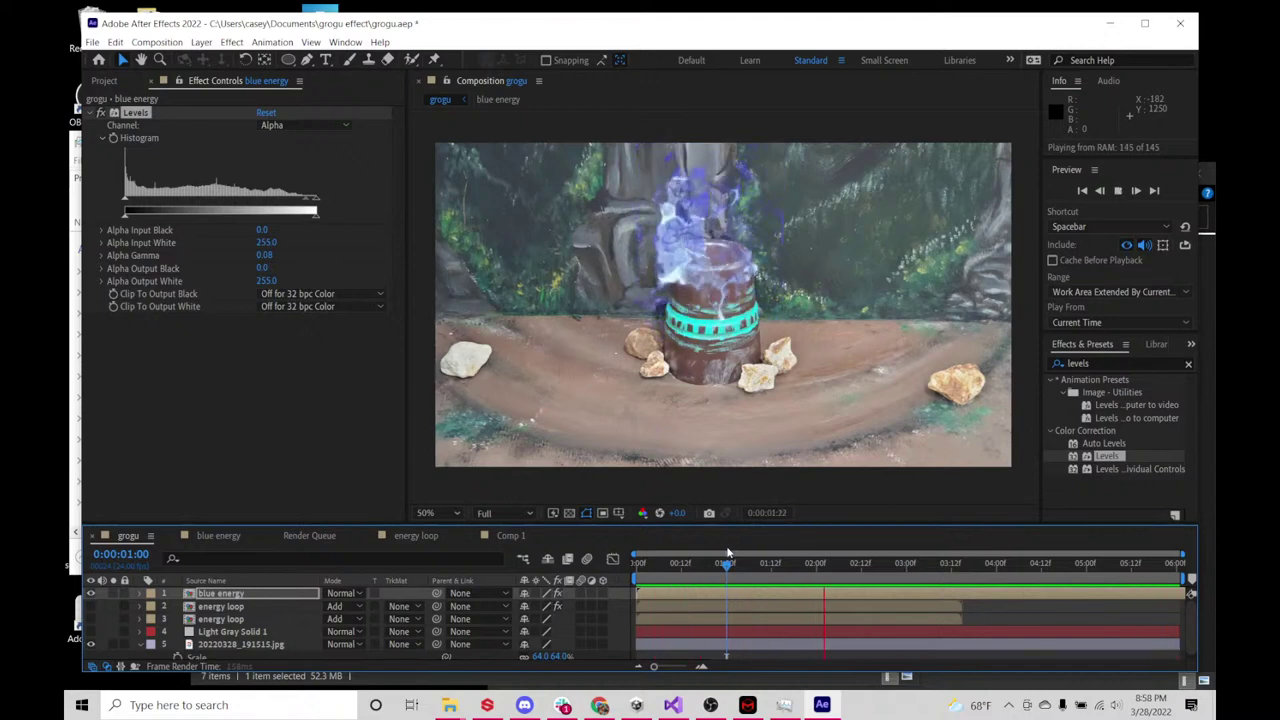
# - Apply Gaussian Blur to the blue energy layer below Levels and set its blurriness to 18.9
pyautogui.click(1100, 362)
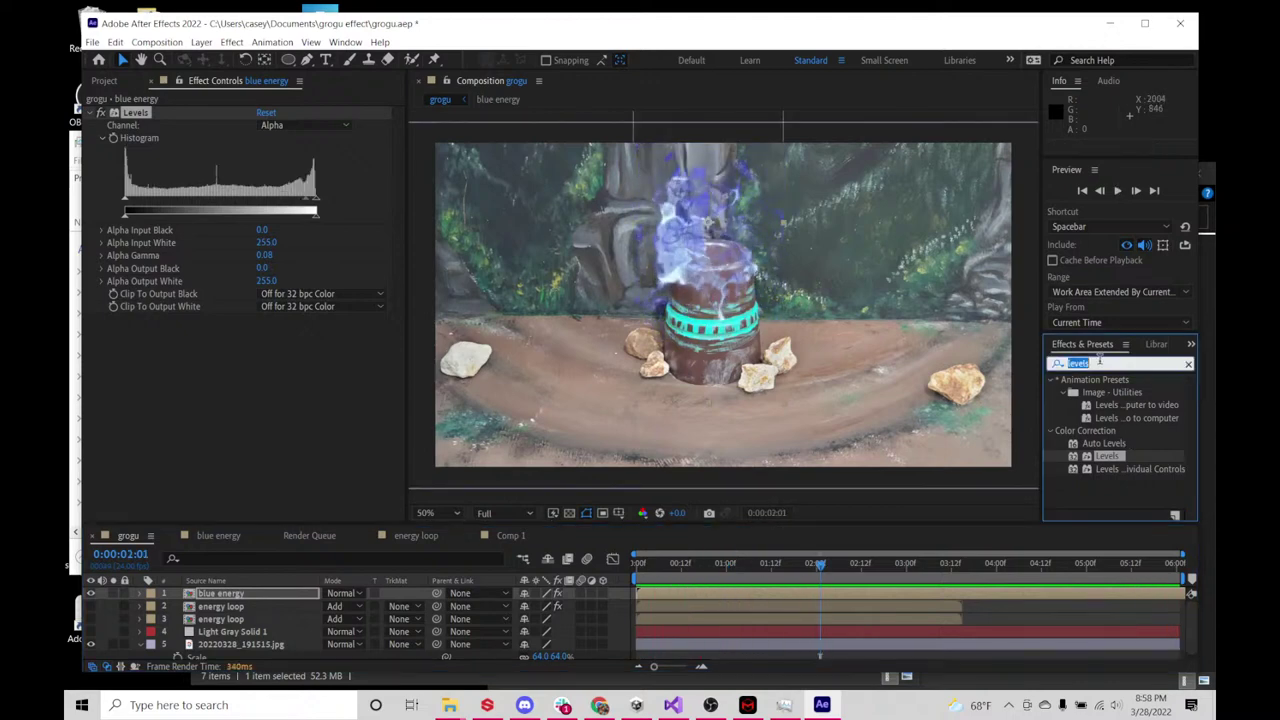
pyautogui.write('gaus')
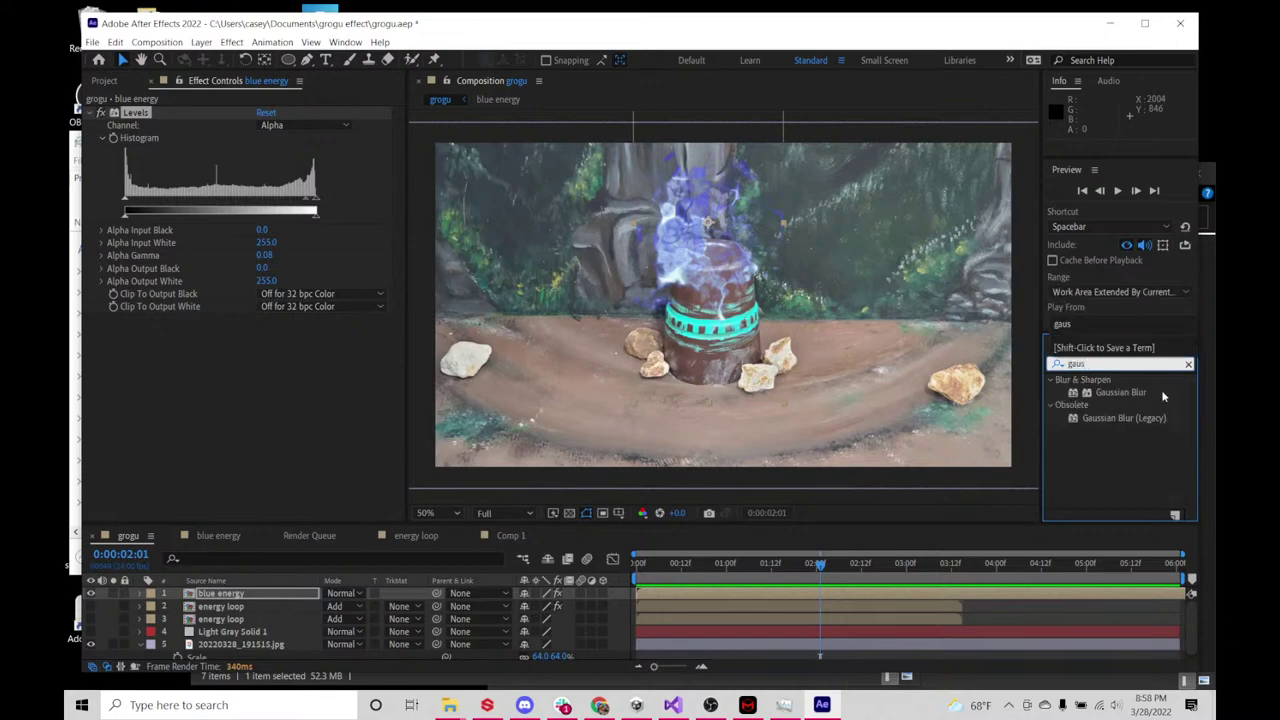
pyautogui.moveTo(1162, 394); pyautogui.dragTo(266, 332)
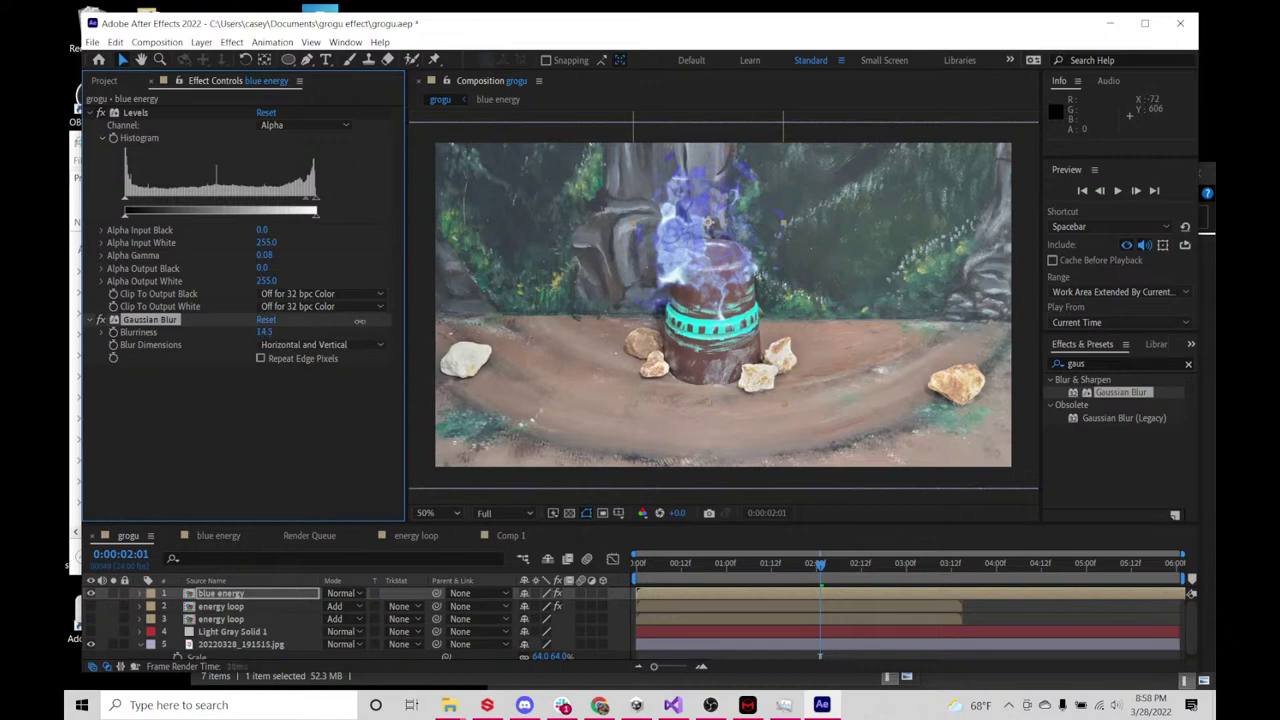
pyautogui.moveTo(360, 321); pyautogui.dragTo(388, 318)
# - Preview the softened energy around the pedestal and select the upper energy loop layer
pyautogui.moveTo(668, 567); pyautogui.dragTo(906, 562)
pyautogui.press('space')
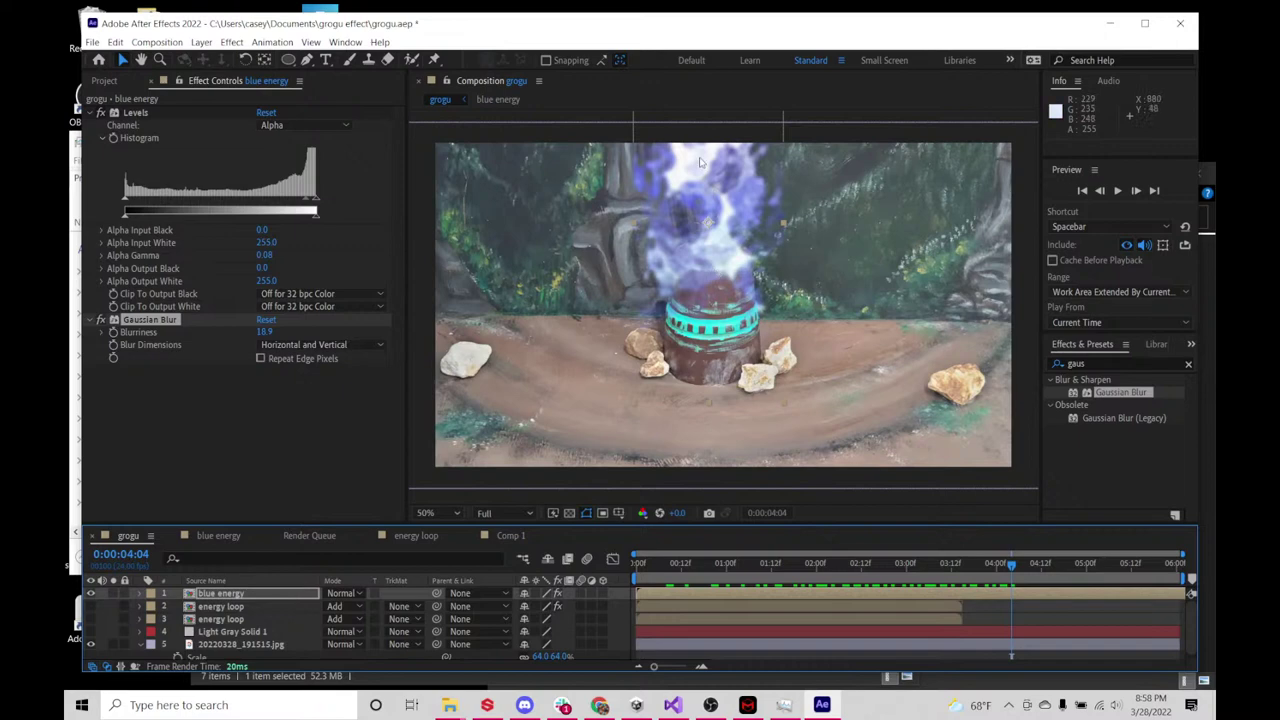
pyautogui.click(285, 607)
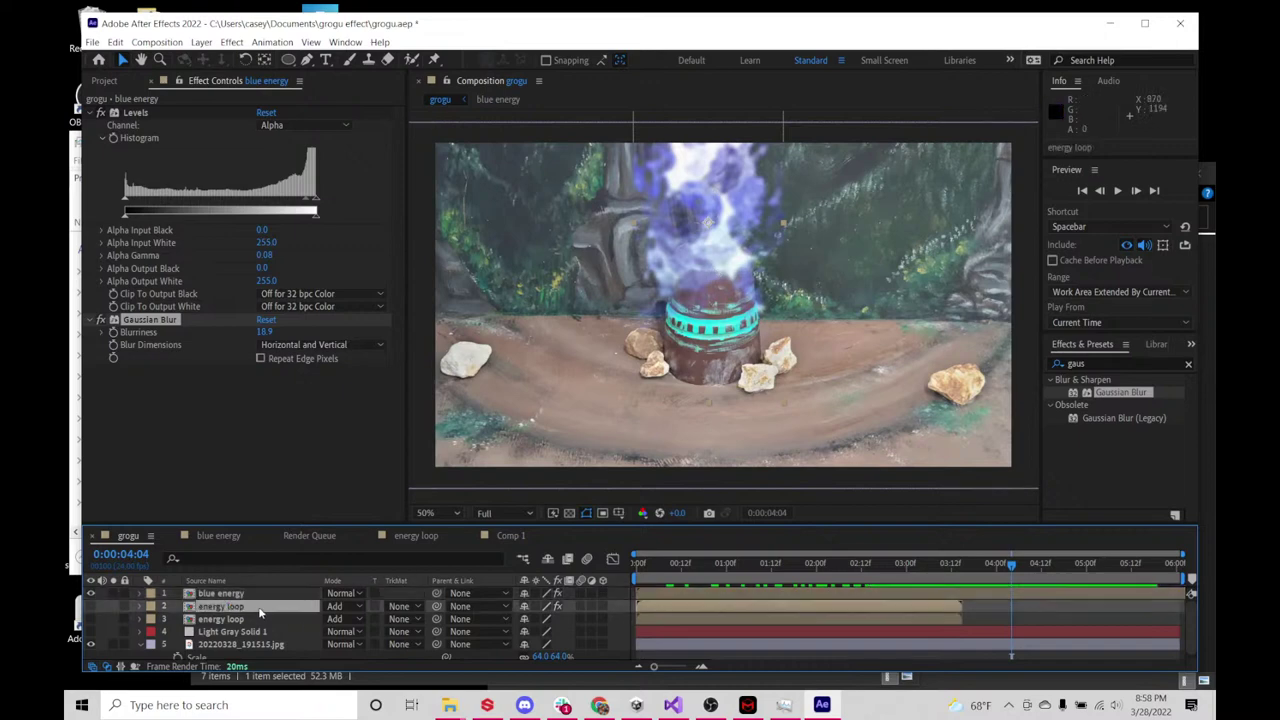
# - Select the blue energy layer in the grogu composition and save the project
pyautogui.click(257, 596)
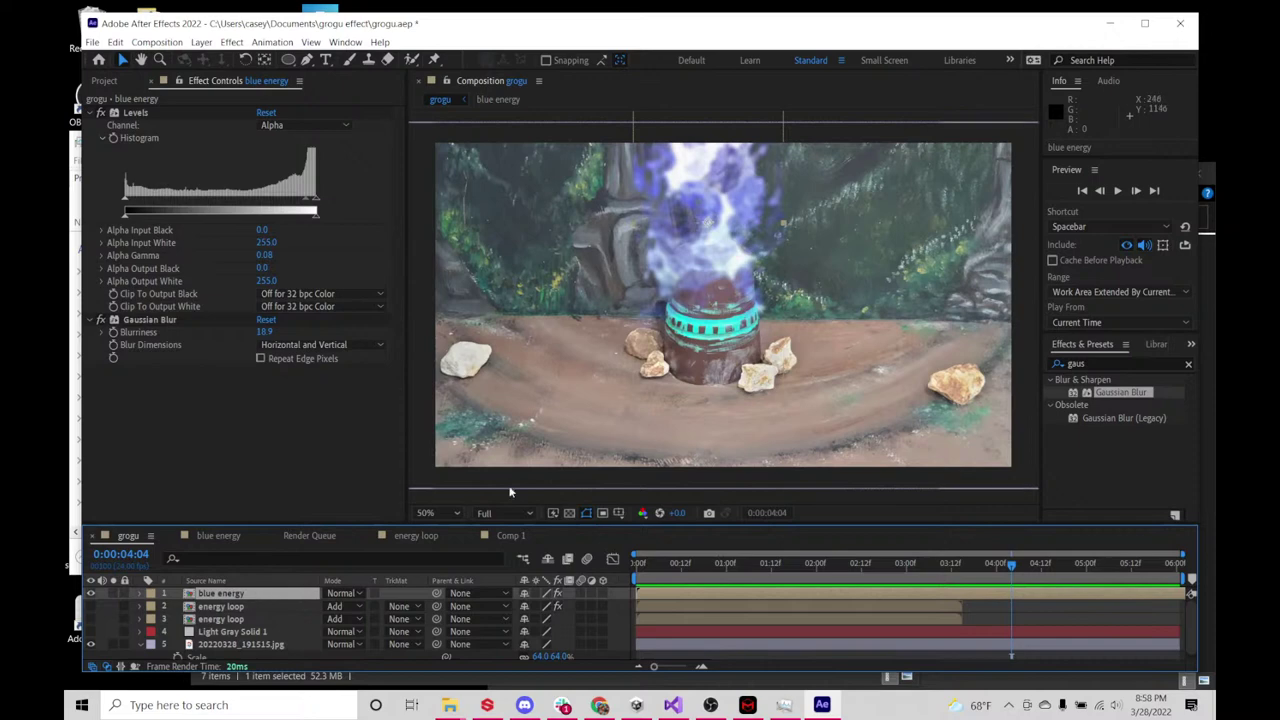
pyautogui.click(215, 631)
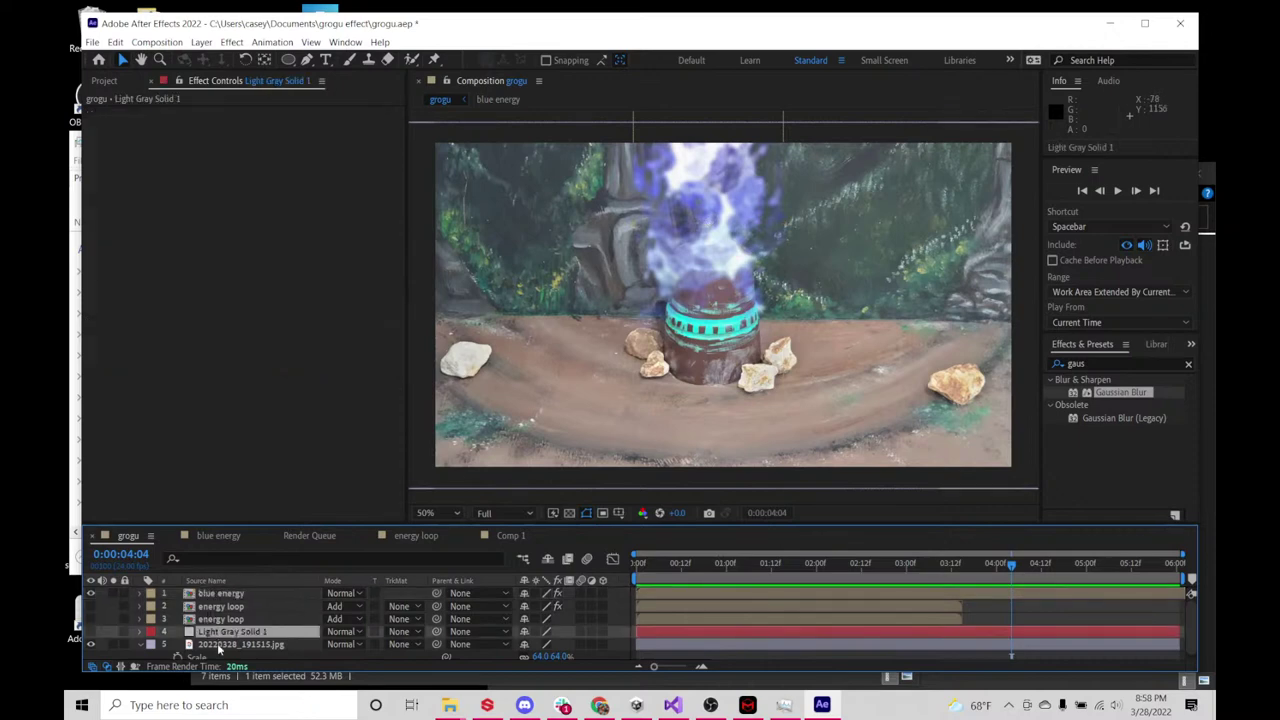
pyautogui.click(222, 647)
pyautogui.click(226, 634)
pyautogui.click(222, 594)
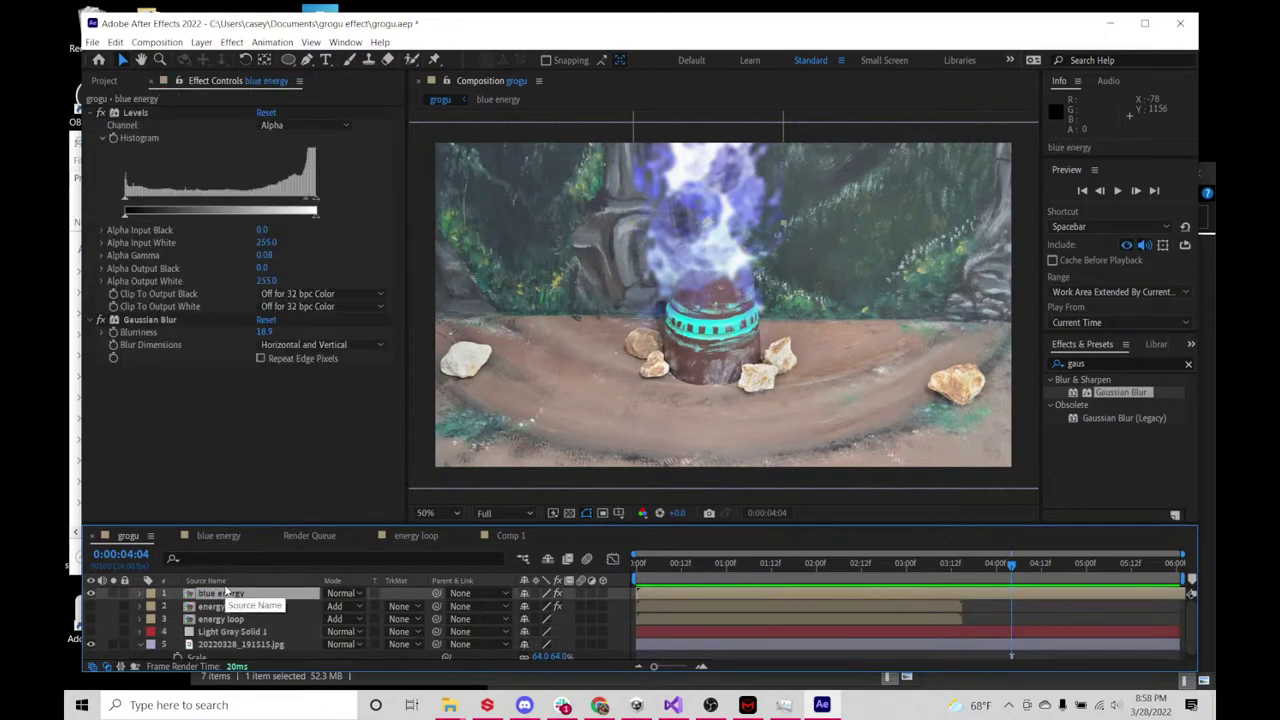
pyautogui.hotkey('ctrl', 's')
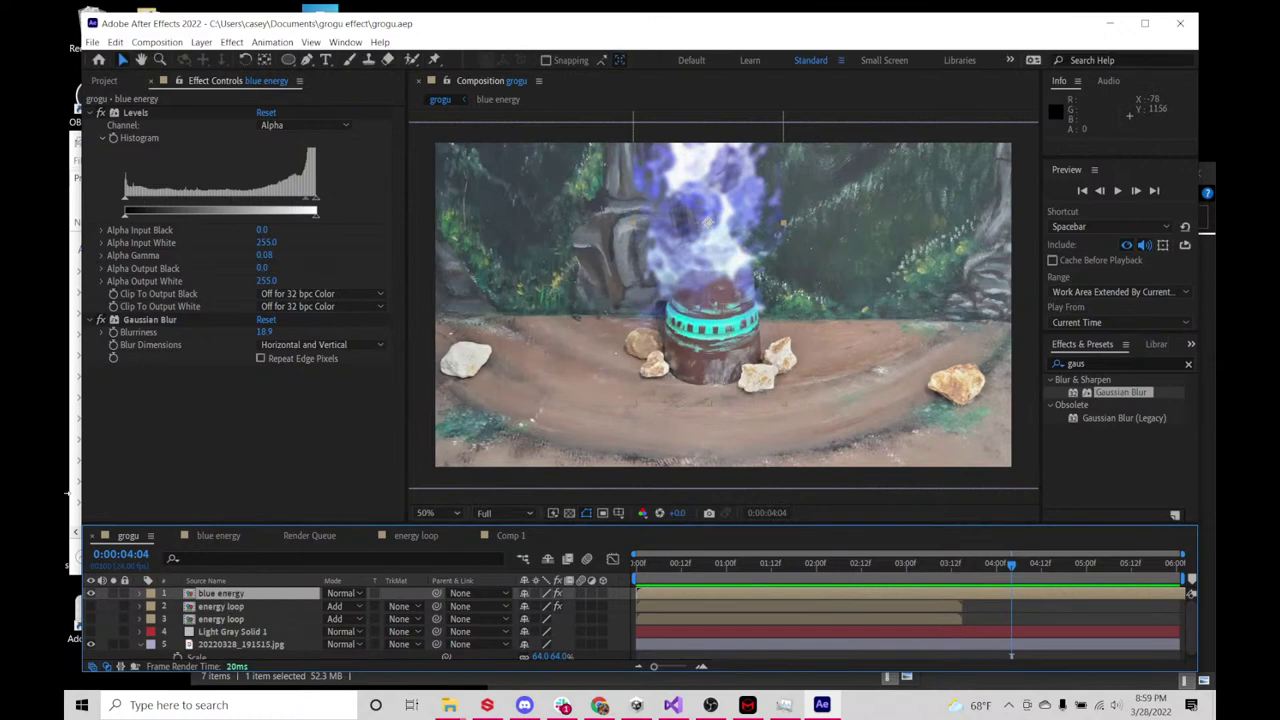
# - Create a new composition named Comp 2 with the HDTV 1080 24 preset
pyautogui.click(105, 81)
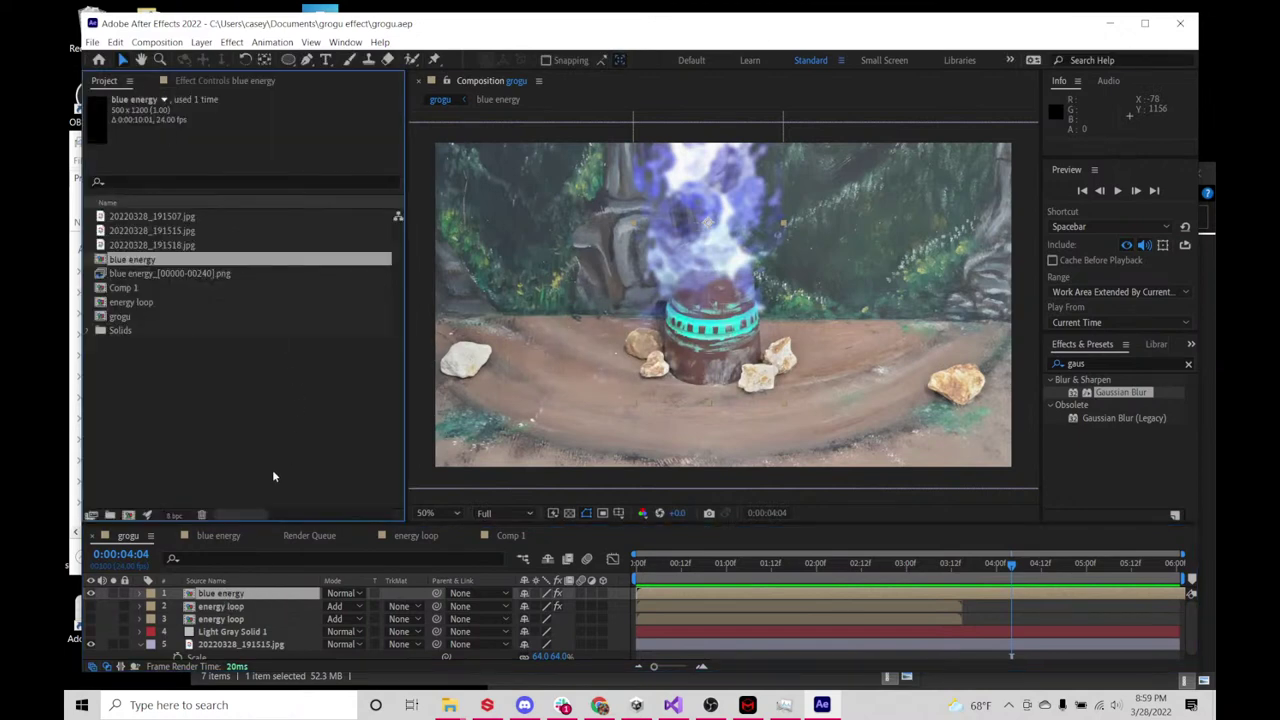
pyautogui.click(157, 42)
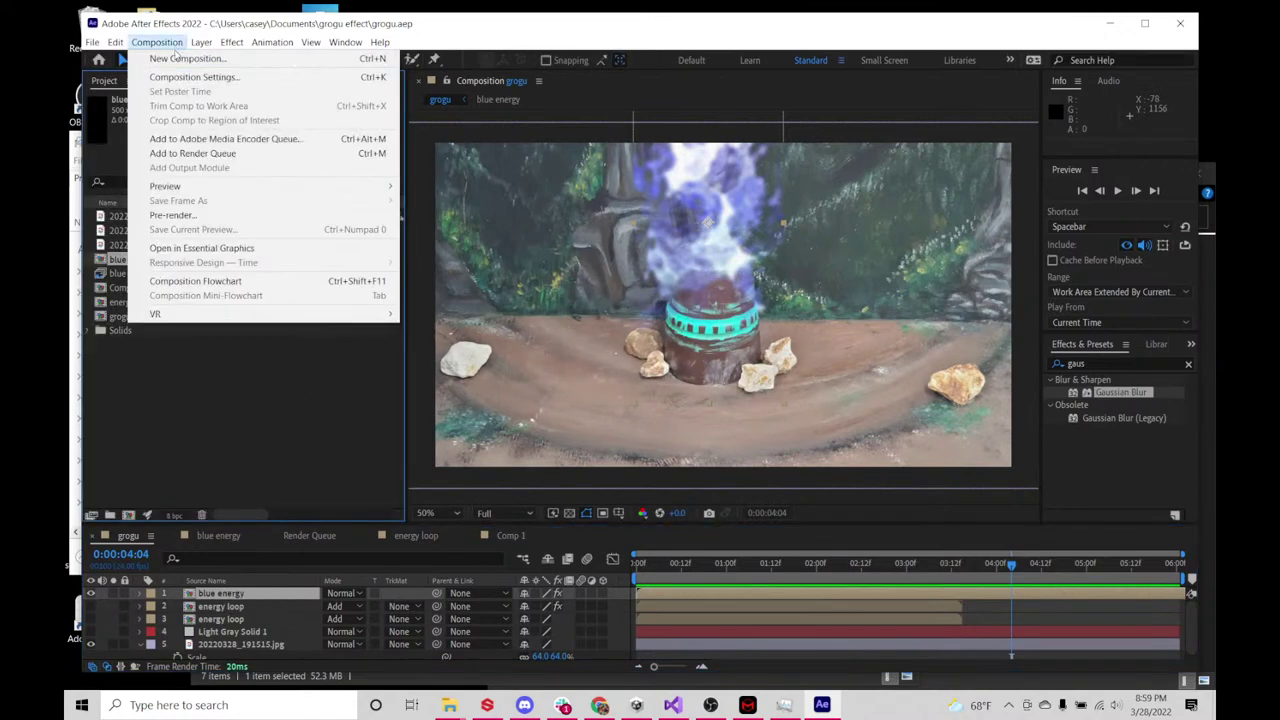
pyautogui.click(175, 58)
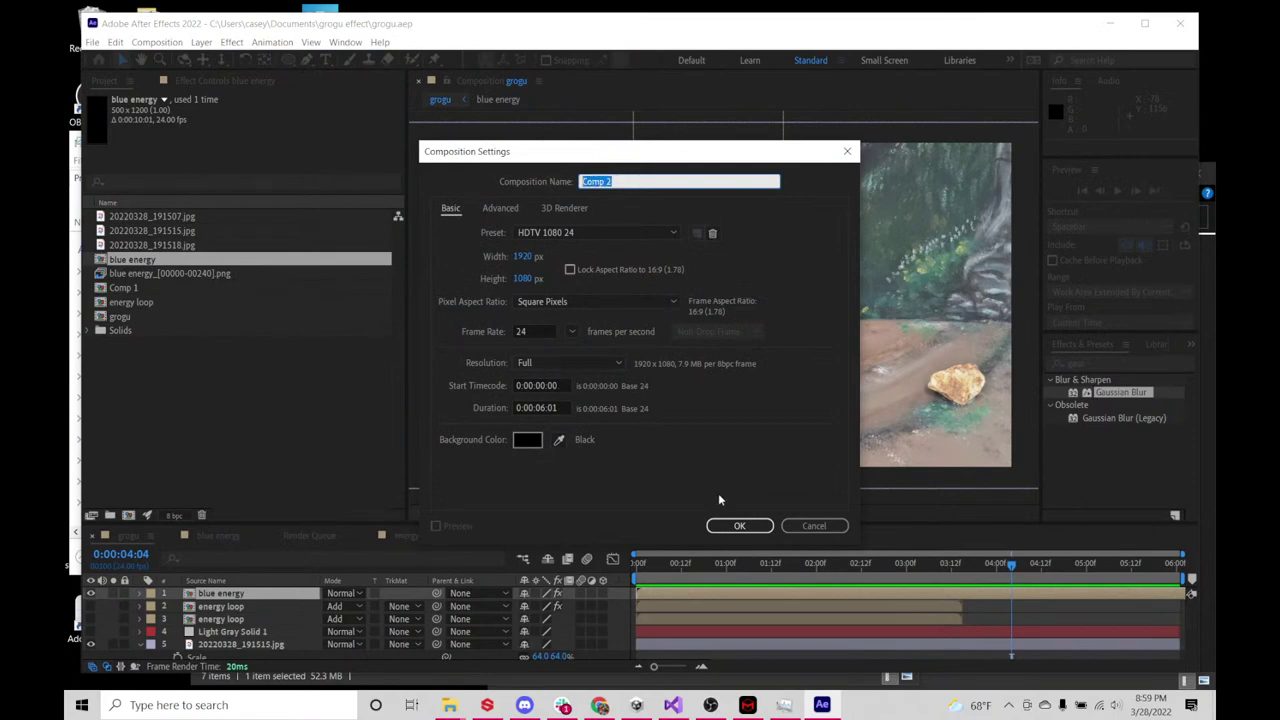
pyautogui.click(737, 525)
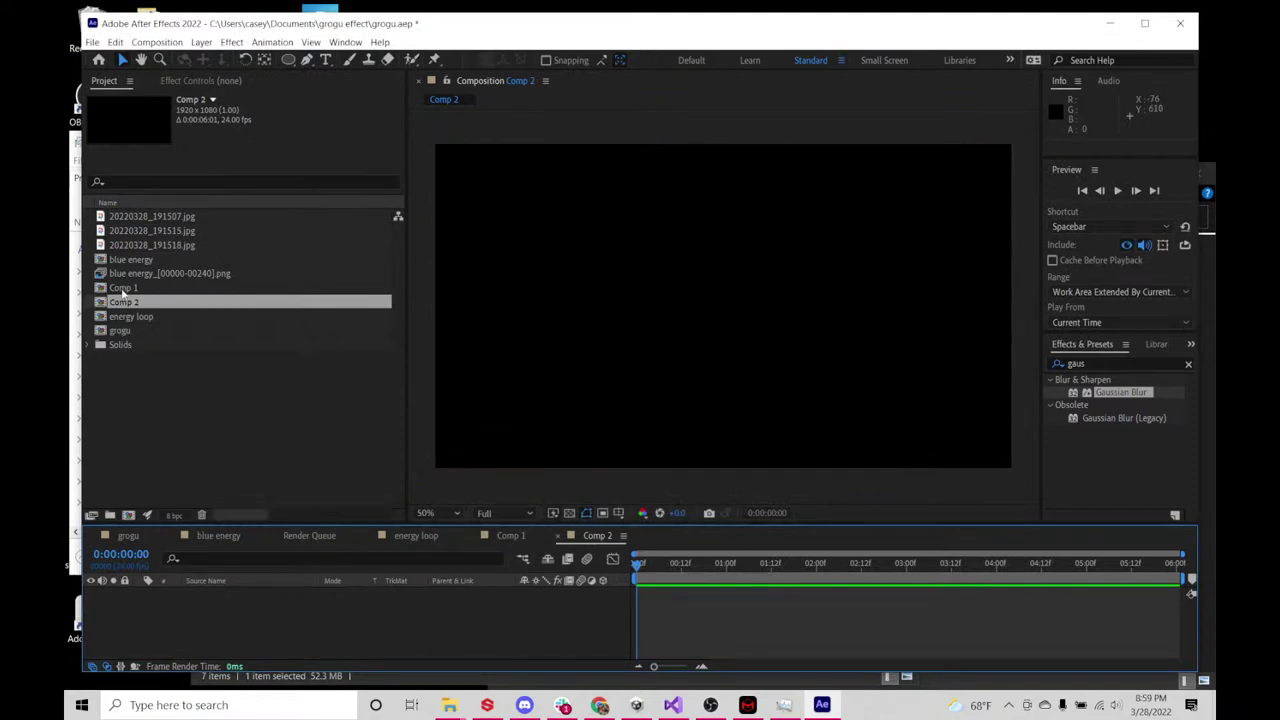
# - Place the photo 20220328_191507.jpg in Comp 2 so the pedestal fills the middle of the frame
pyautogui.moveTo(143, 245); pyautogui.dragTo(657, 334)
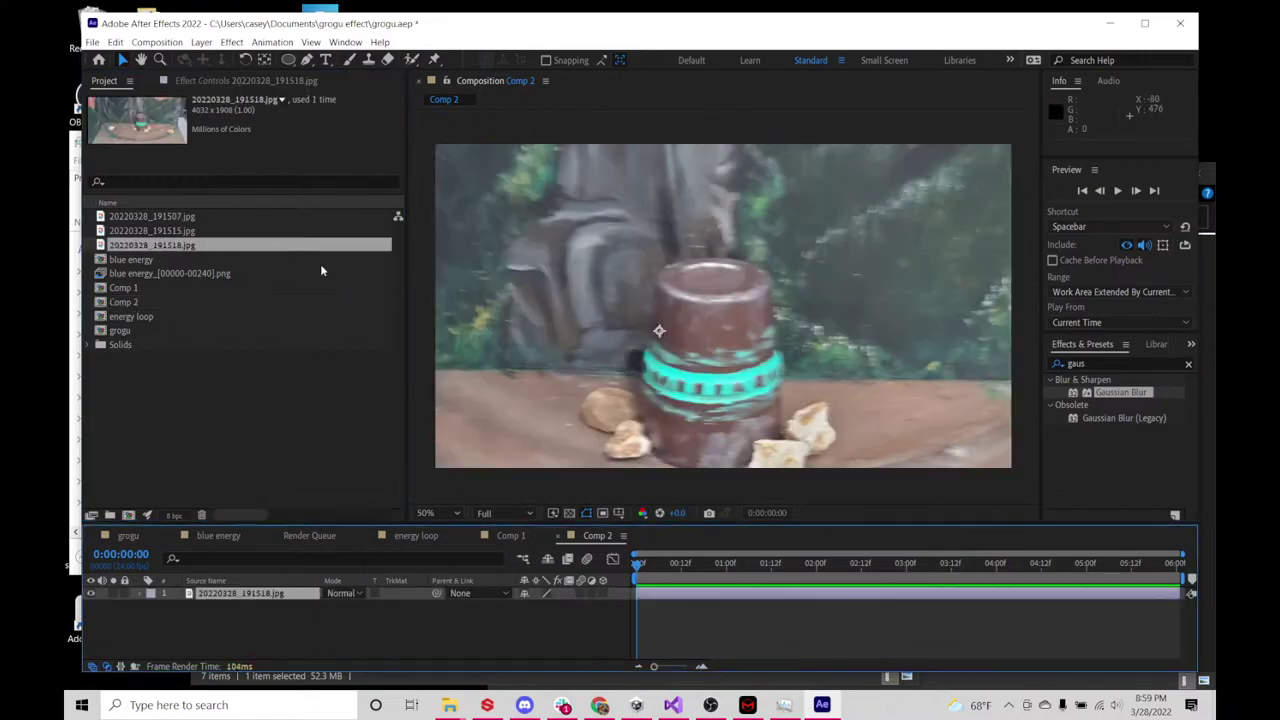
pyautogui.hotkey('ctrl', 'z')
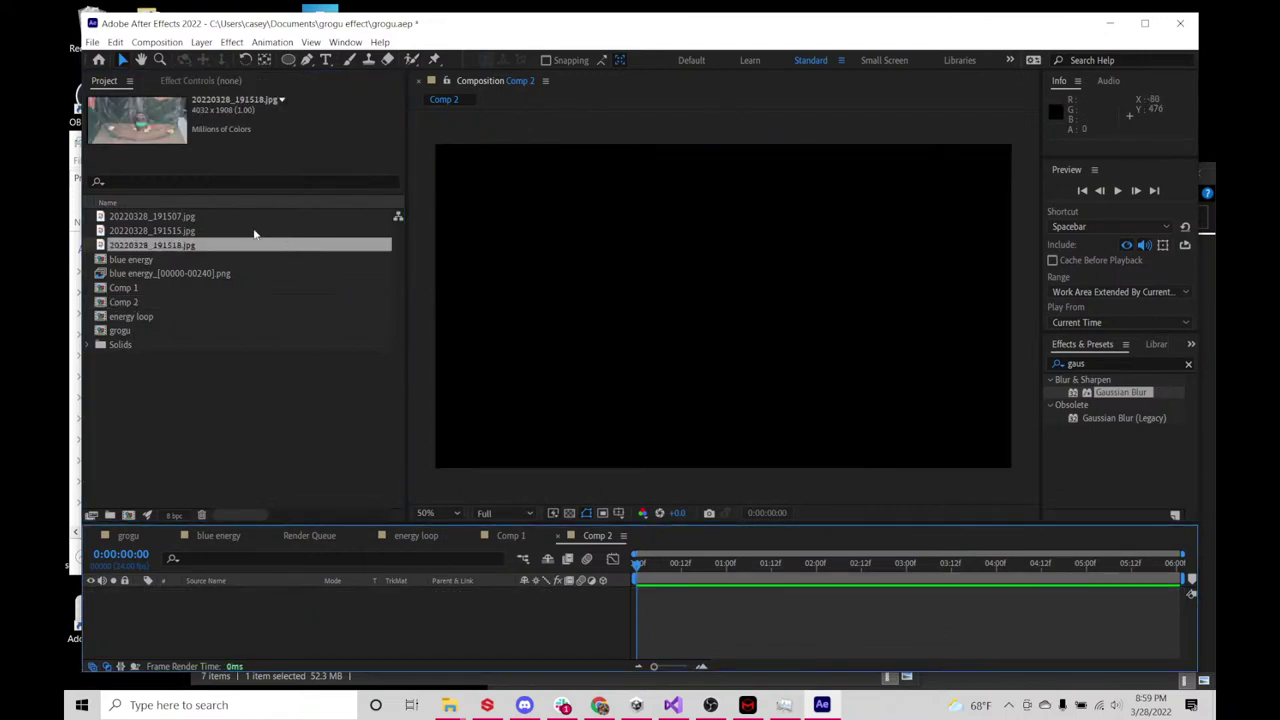
pyautogui.click(217, 218)
pyautogui.moveTo(283, 220); pyautogui.dragTo(677, 318)
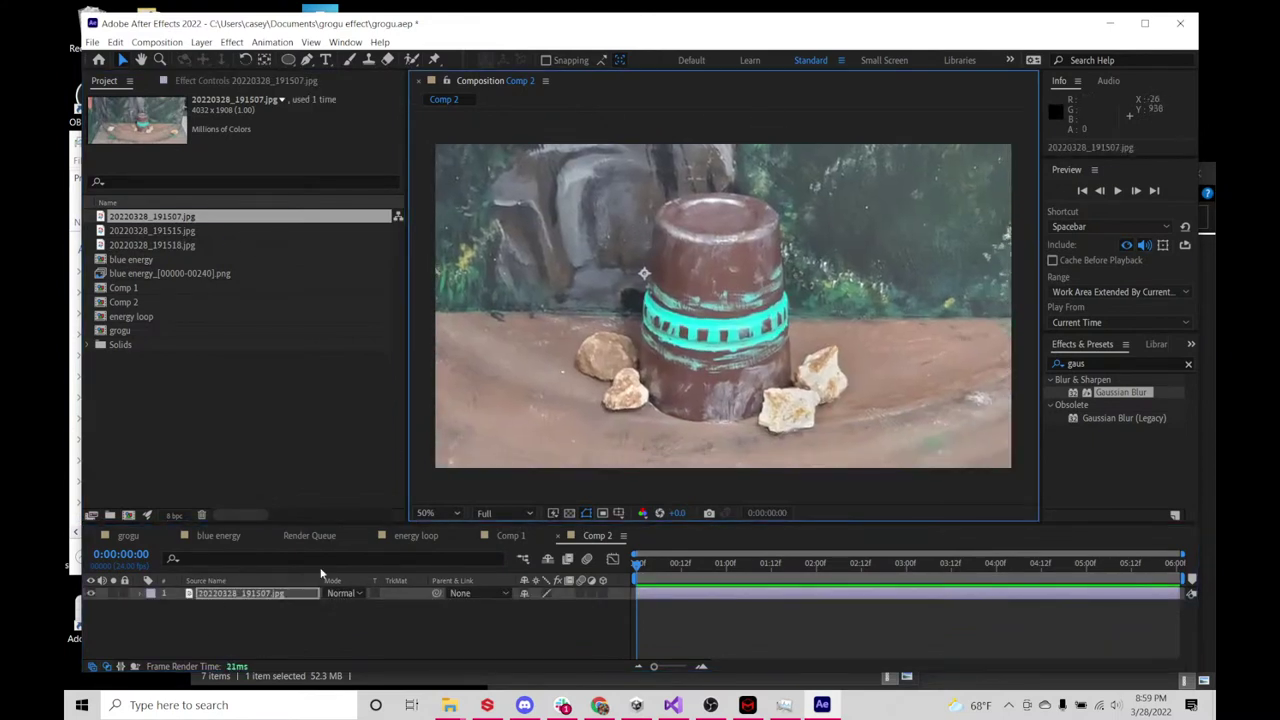
# - Mask the pedestal in the photo with a closed Pen tool outline along its edges
pyautogui.click(306, 60)
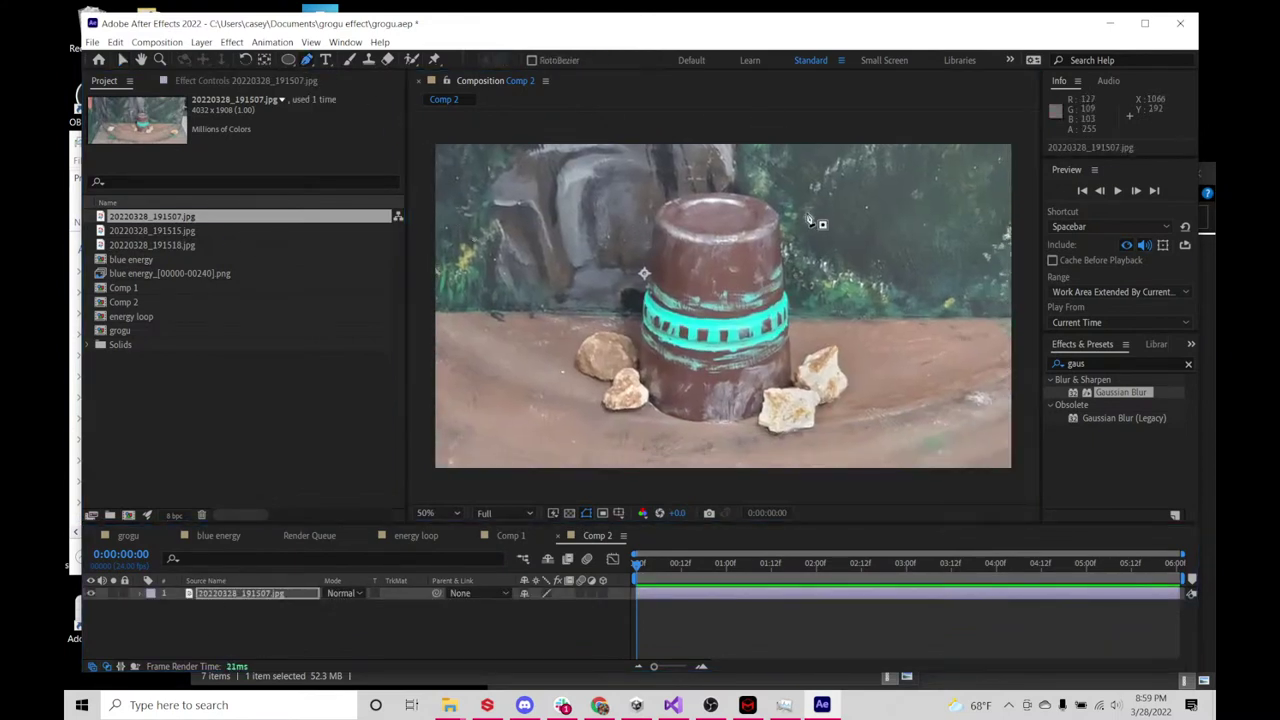
pyautogui.click(701, 190)
pyautogui.click(654, 247)
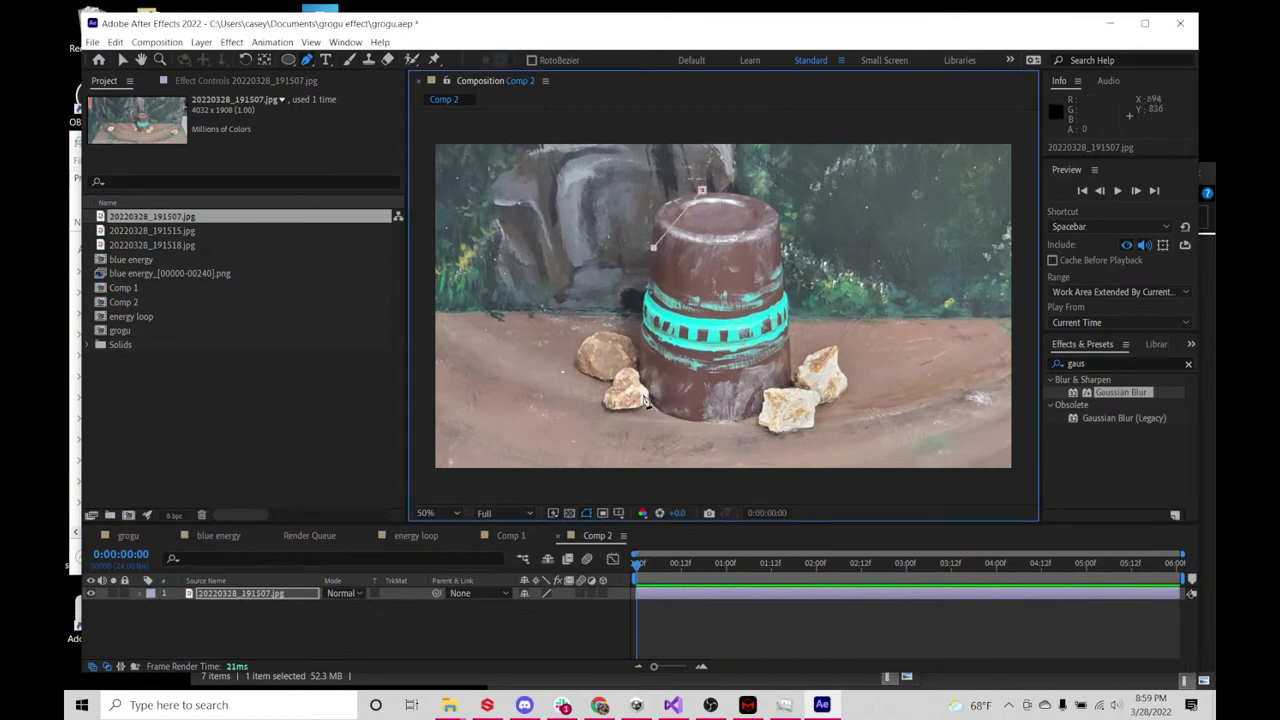
pyautogui.click(647, 398)
pyautogui.click(720, 421)
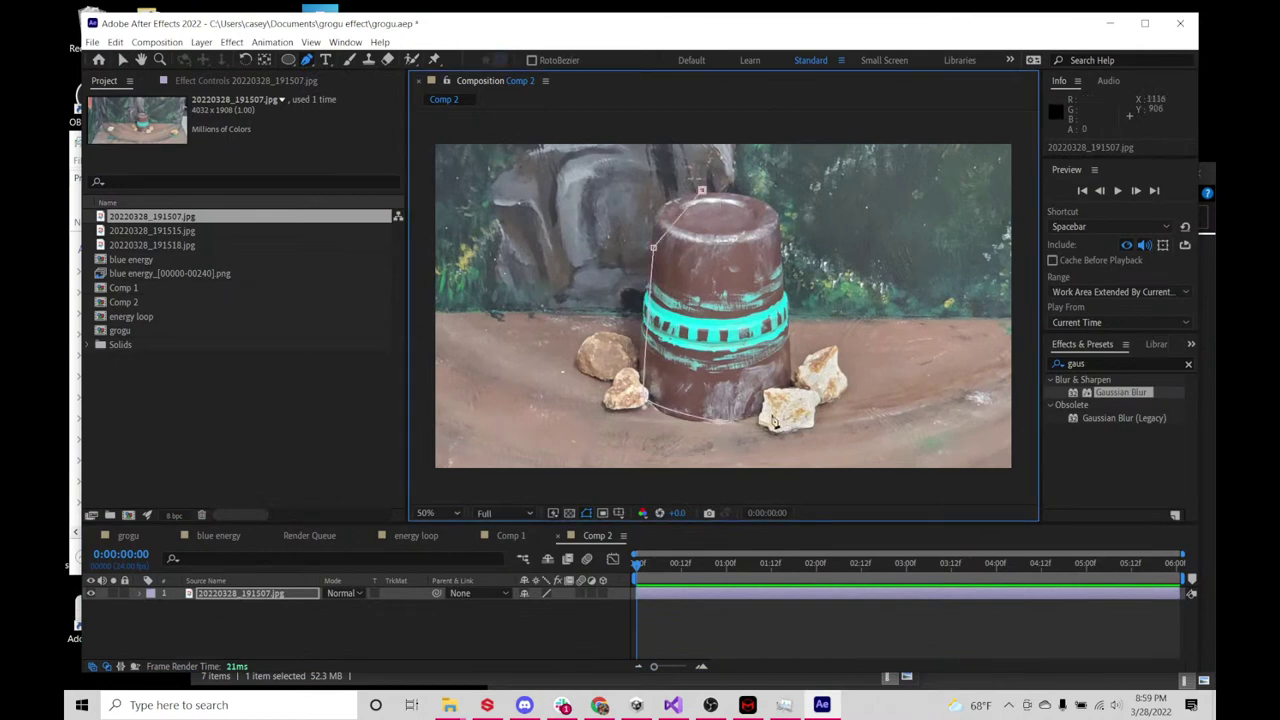
pyautogui.click(783, 246)
pyautogui.click(759, 198)
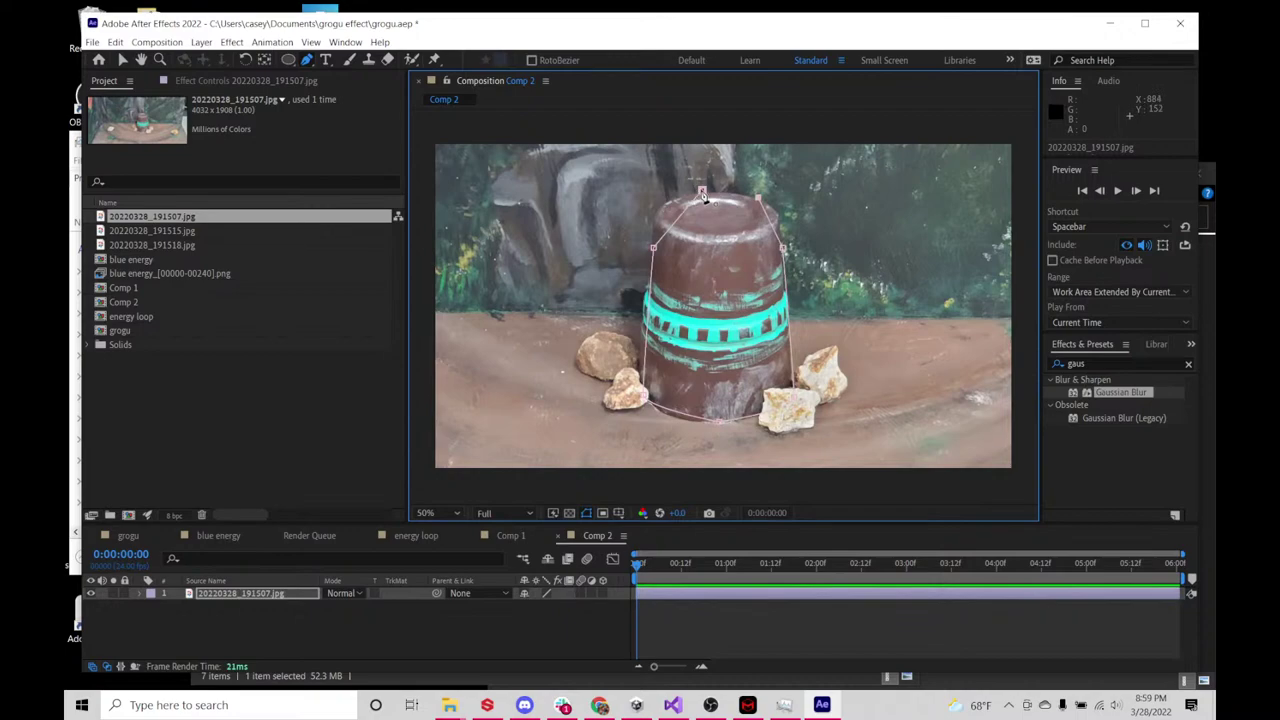
pyautogui.click(702, 192)
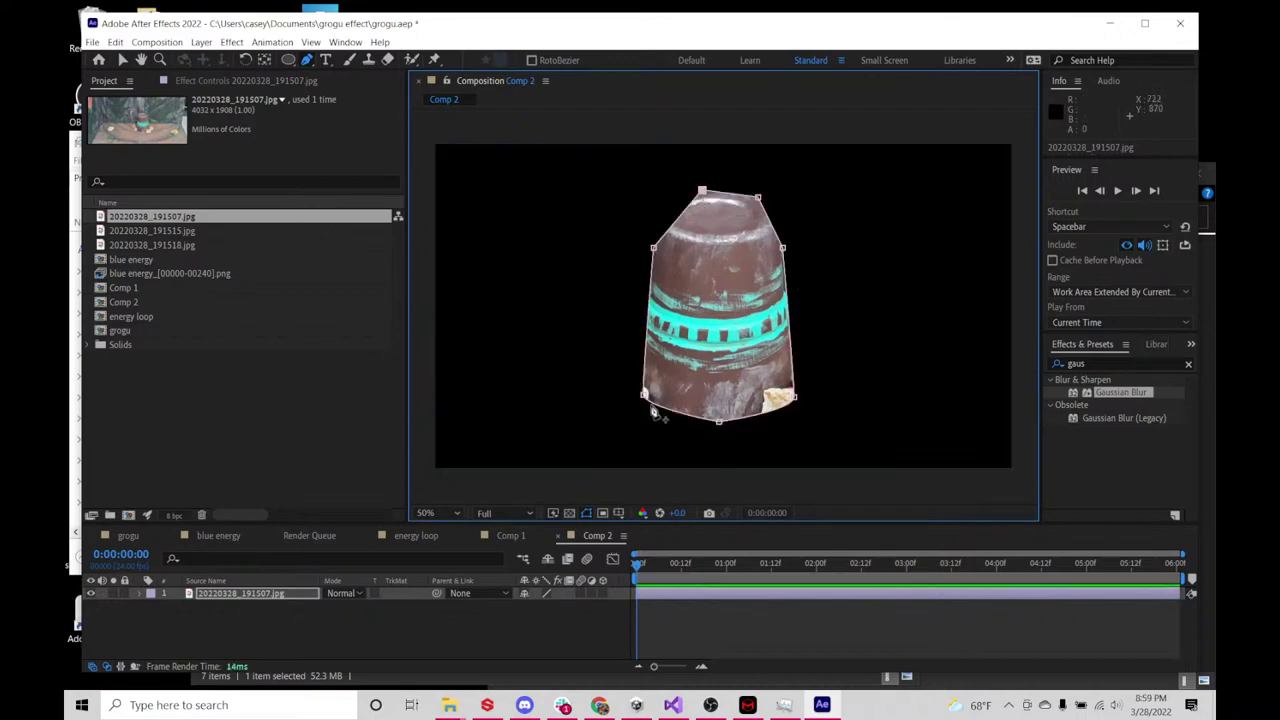
# - Place three puppet pins across the masked pedestal's teal band, at both sides and in the centre
pyautogui.click(237, 594)
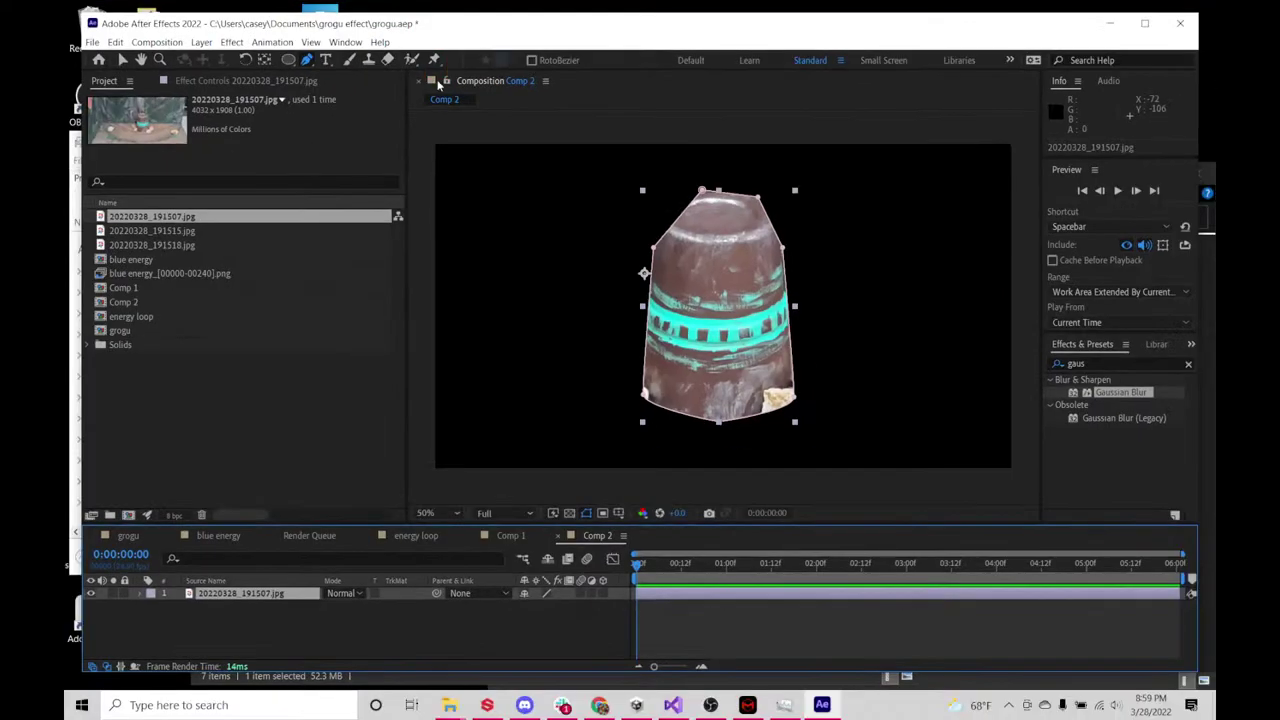
pyautogui.click(475, 65)
pyautogui.click(660, 305)
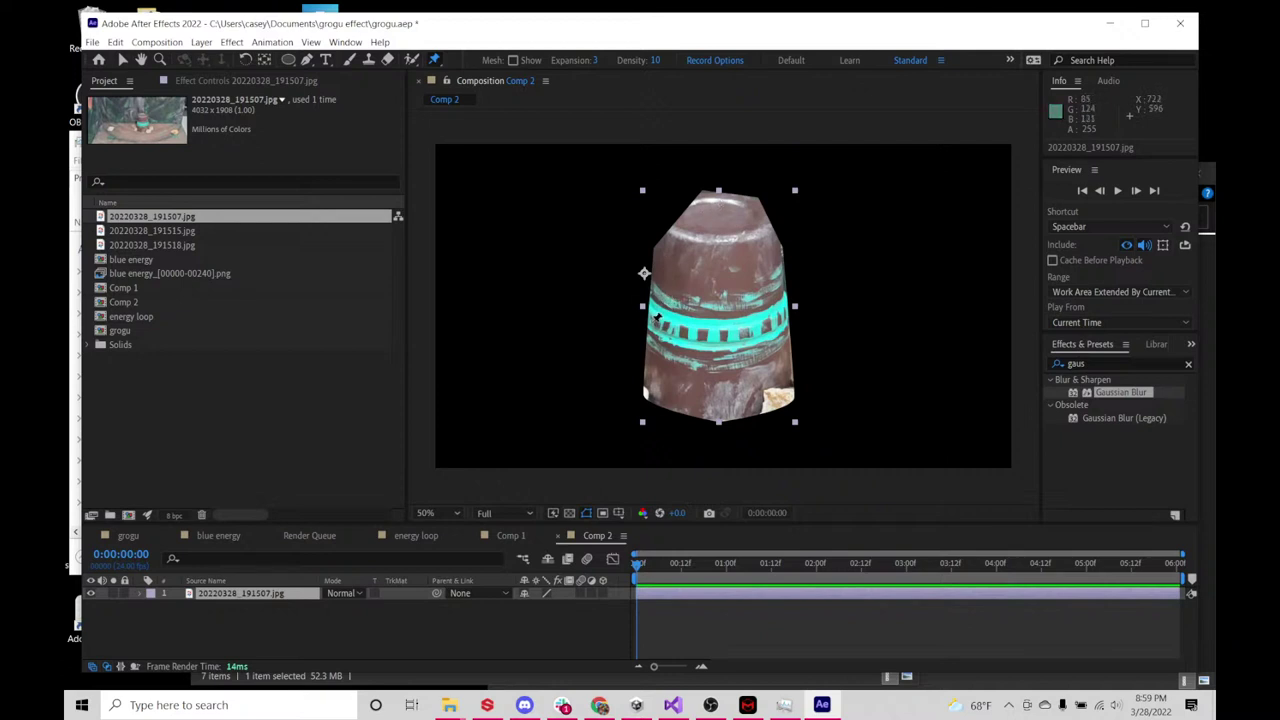
pyautogui.click(656, 307)
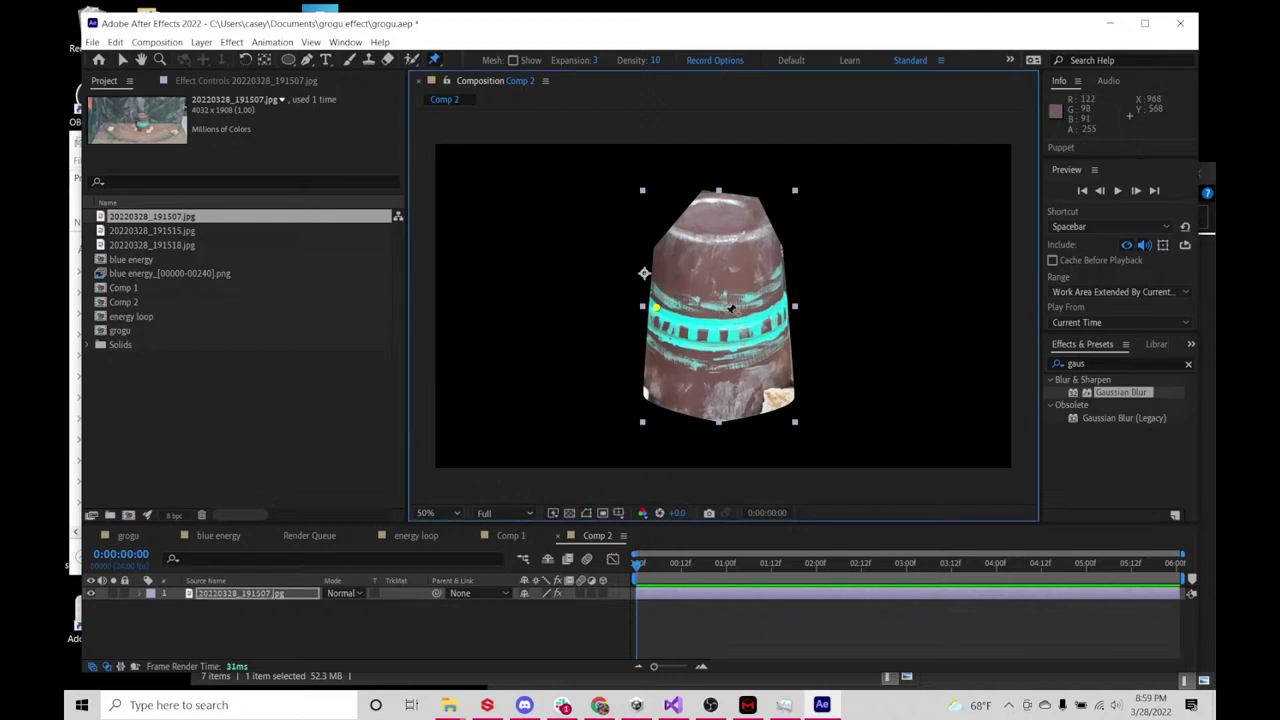
pyautogui.click(726, 315)
pyautogui.click(779, 300)
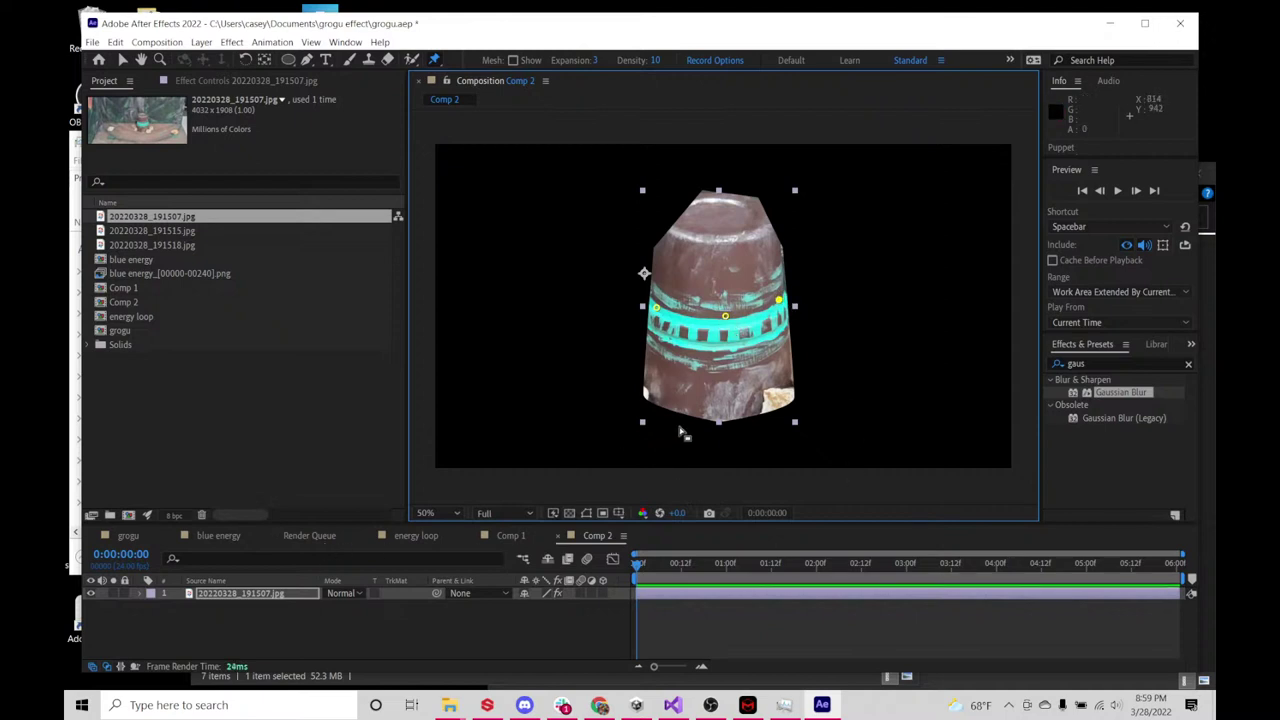
# - Stretch the pedestal by pulling the outer puppet pins outward and the centre pin downward
pyautogui.press('v')
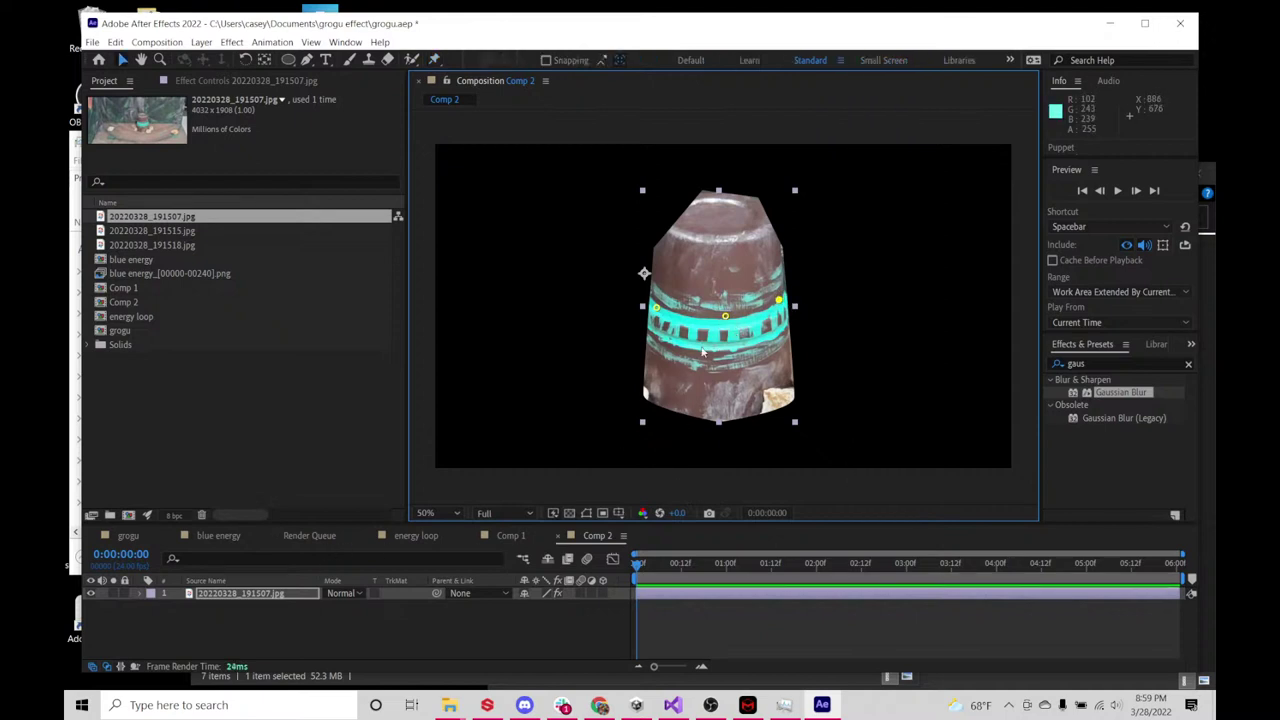
pyautogui.moveTo(725, 317); pyautogui.dragTo(405, 298)
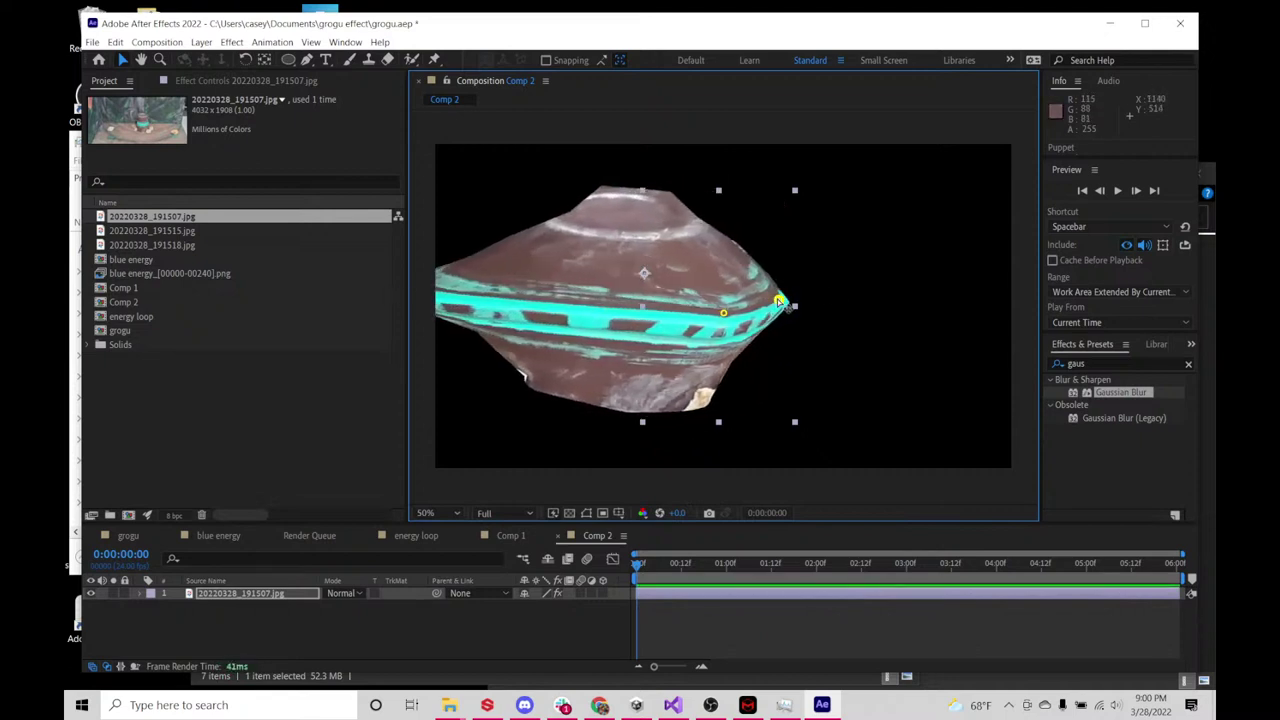
pyautogui.moveTo(779, 301); pyautogui.dragTo(862, 290)
pyautogui.moveTo(723, 313); pyautogui.dragTo(693, 347)
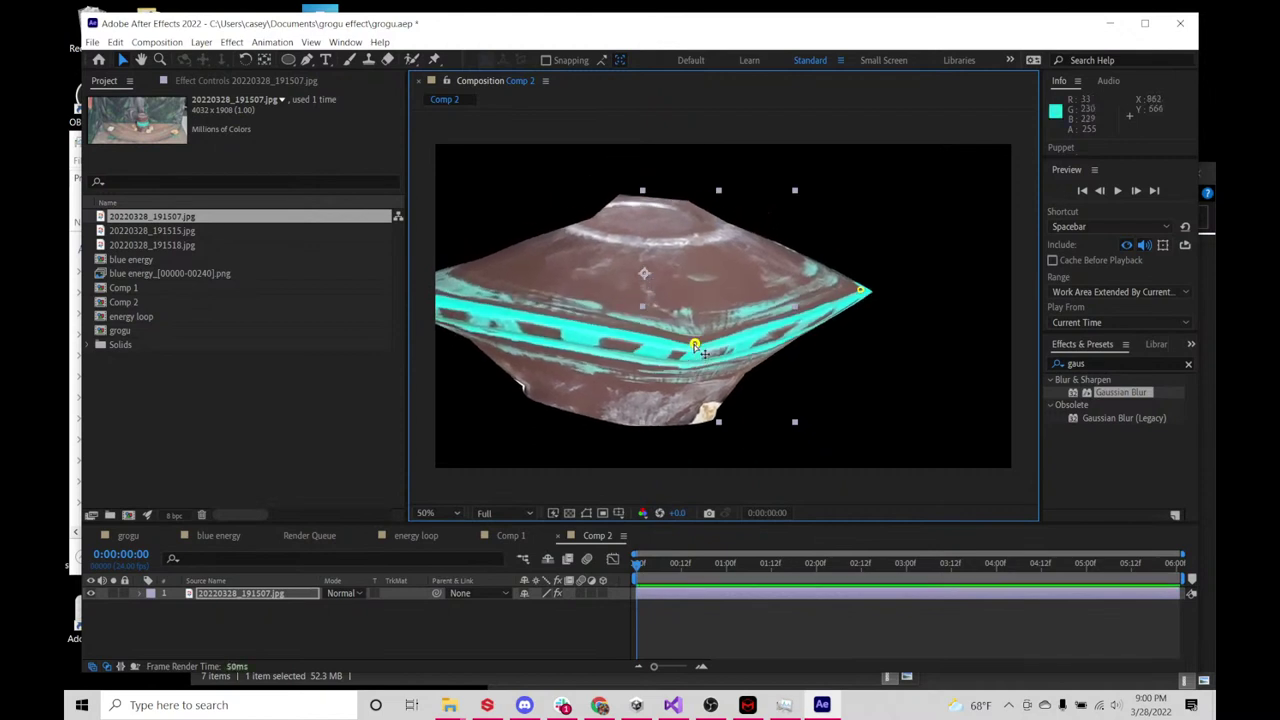
pyautogui.press(',')
pyautogui.moveTo(557, 297); pyautogui.dragTo(617, 314)
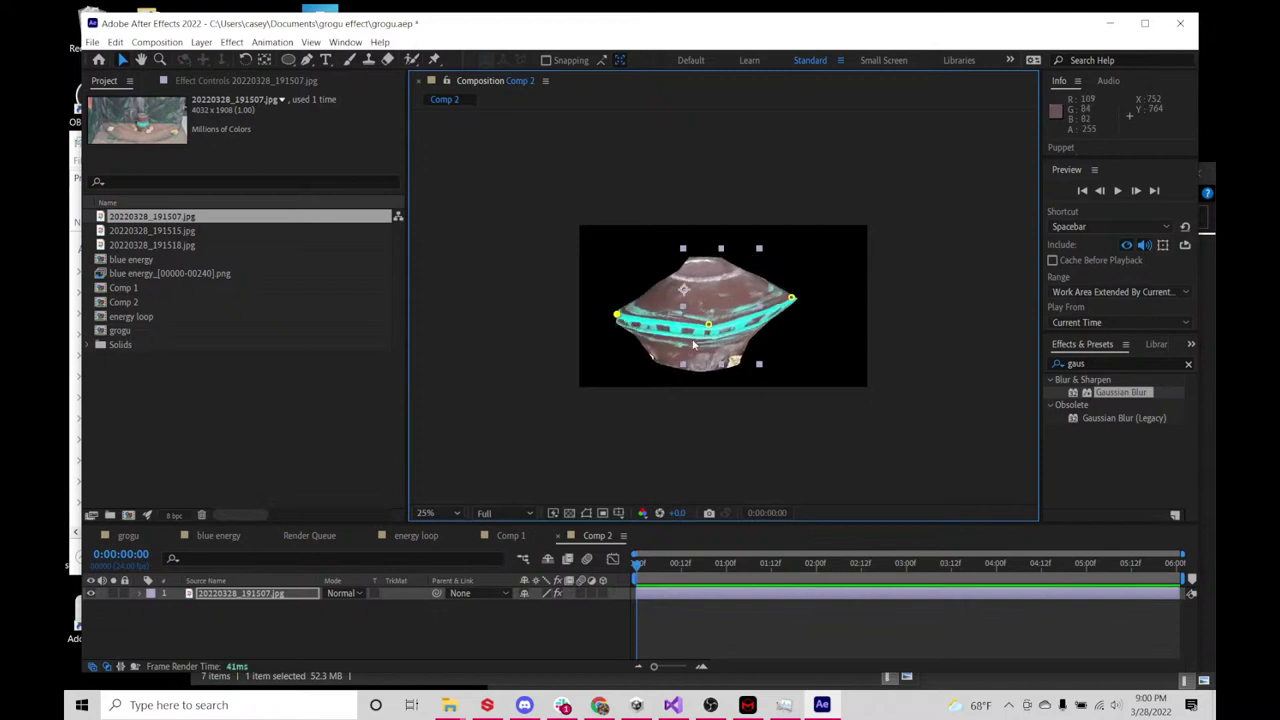
pyautogui.press('.')
pyautogui.moveTo(702, 350)
pyautogui.mouseDown()
pyautogui.moveTo(702, 219)
pyautogui.moveTo(705, 350)
pyautogui.moveTo(700, 332)
pyautogui.moveTo(696, 343)
pyautogui.mouseUp()
# - Pull both outer puppet pins back in toward the pedestal's sides and delete the photo layer from Comp 2
pyautogui.click(511, 323)
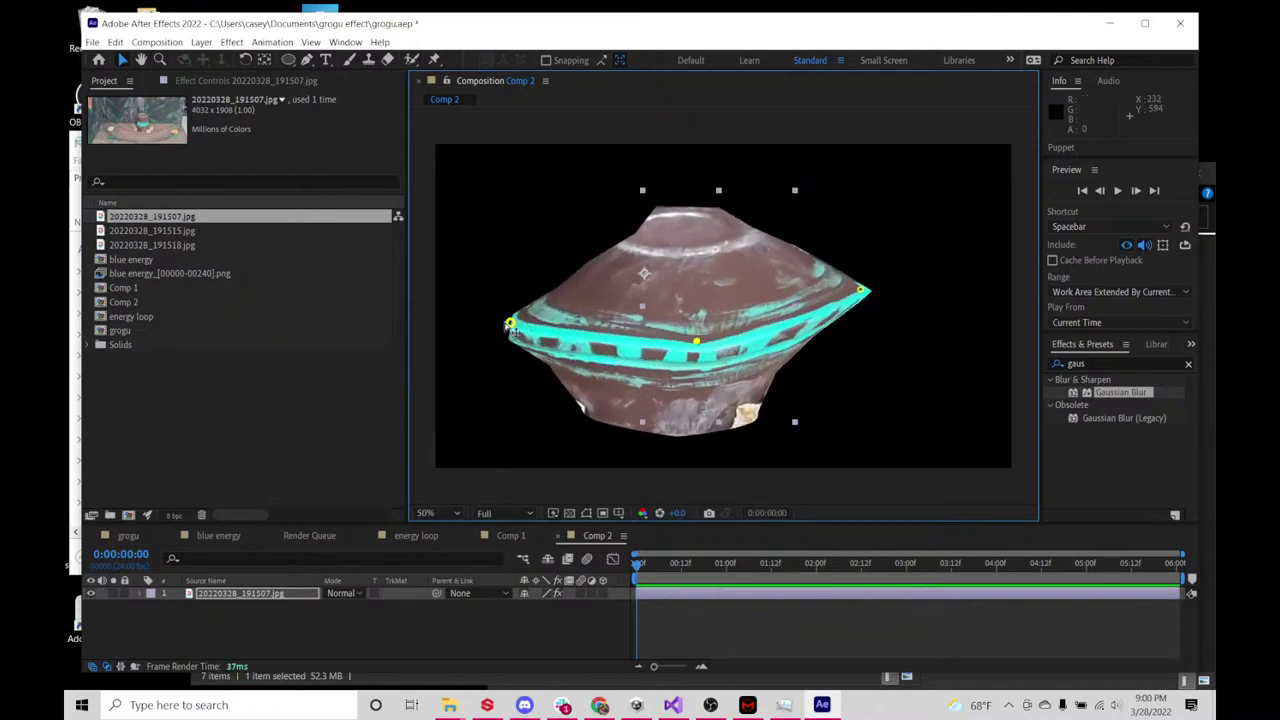
pyautogui.moveTo(514, 325); pyautogui.dragTo(650, 322)
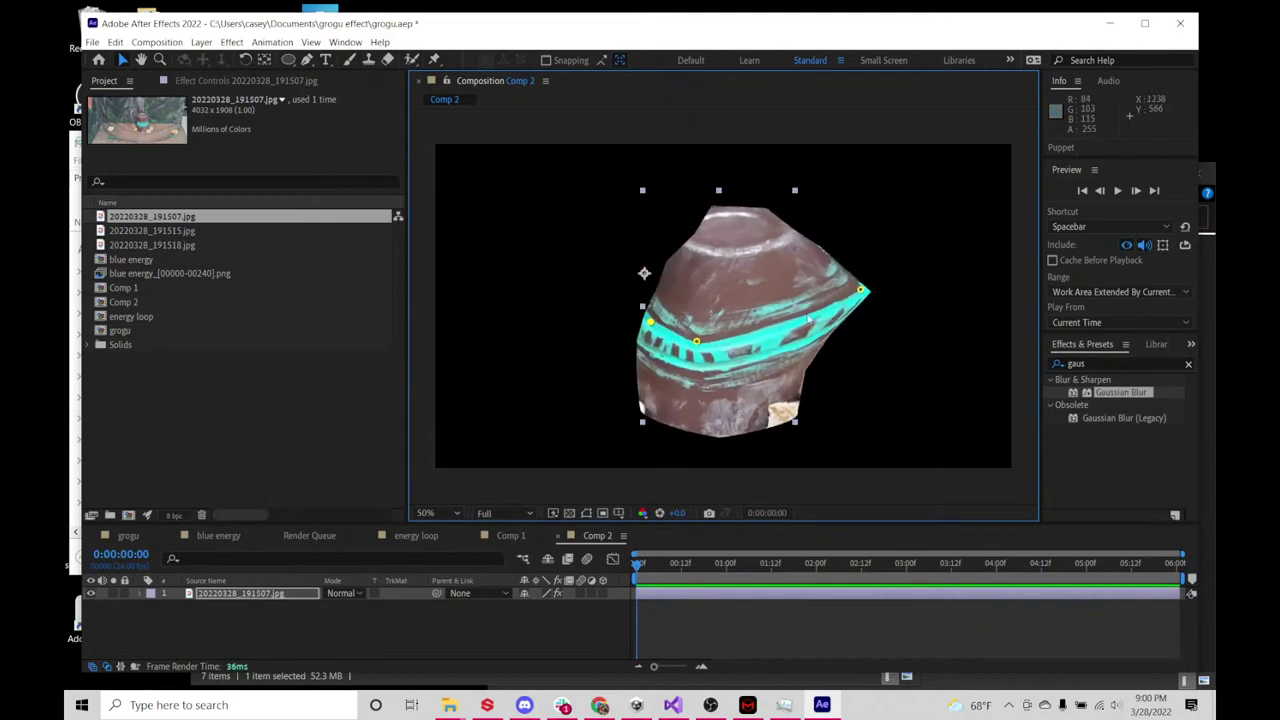
pyautogui.moveTo(872, 293); pyautogui.dragTo(754, 304)
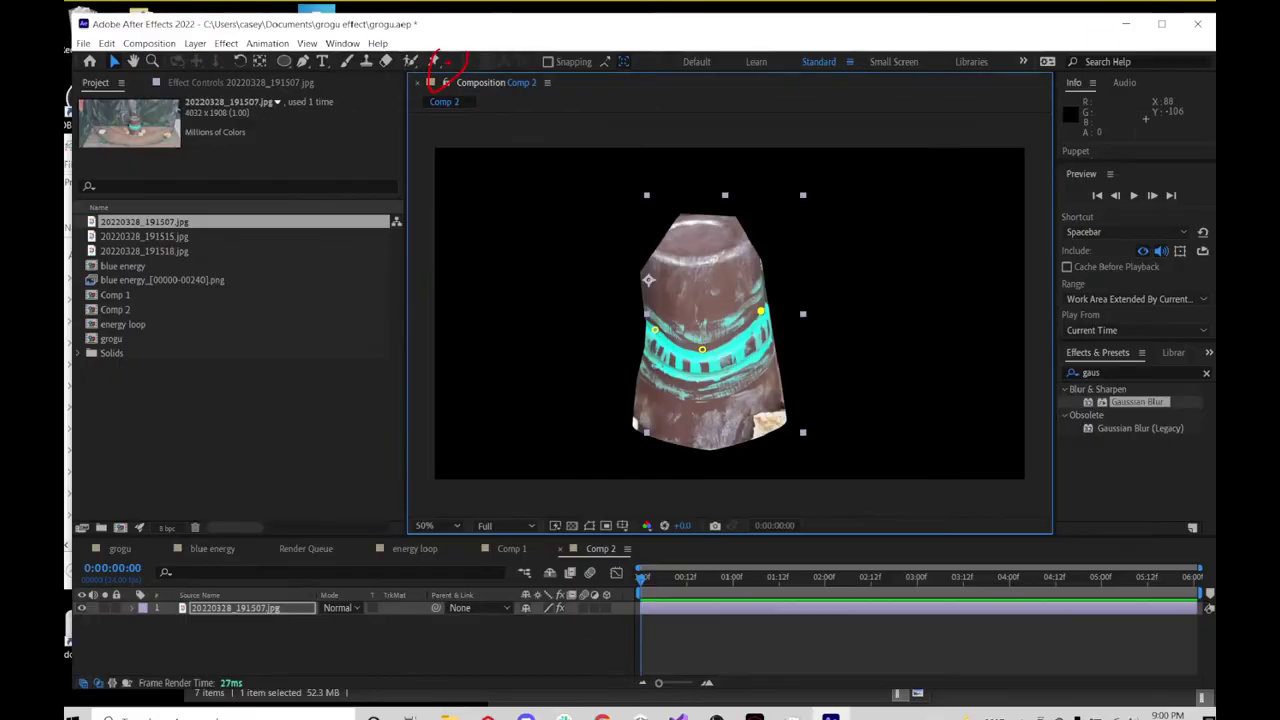
pyautogui.click(258, 608)
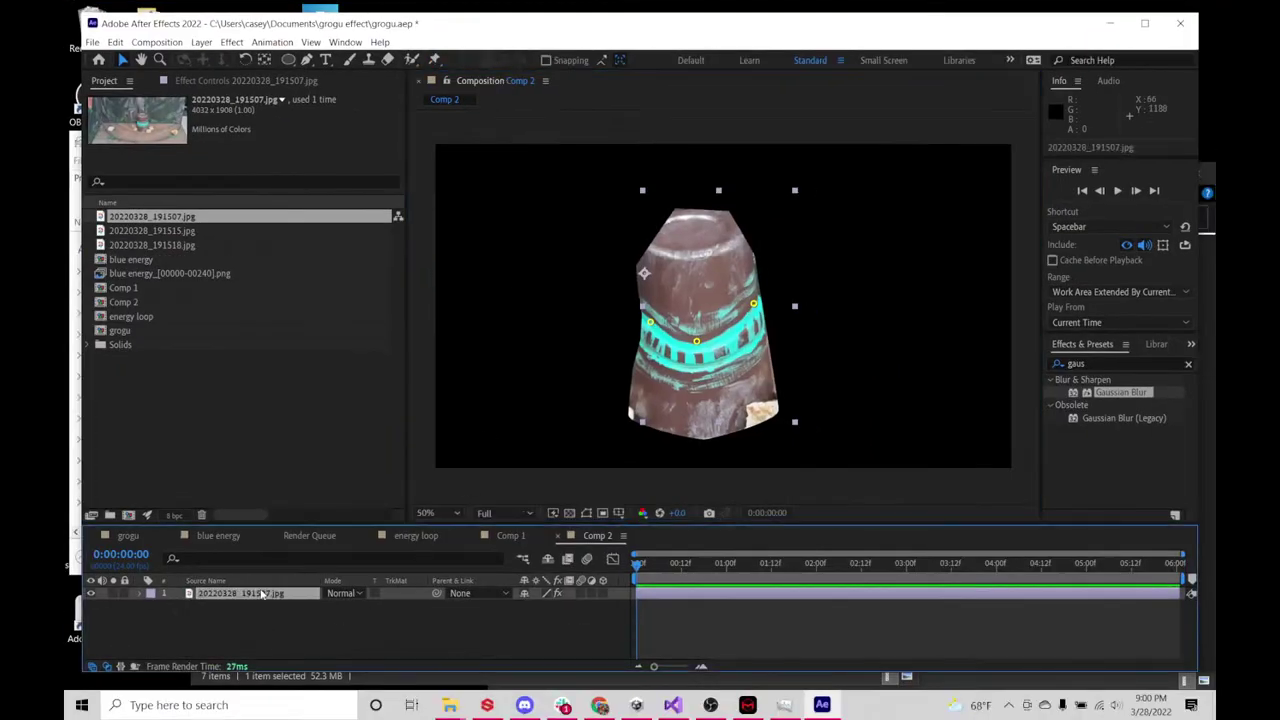
pyautogui.press('Delete')
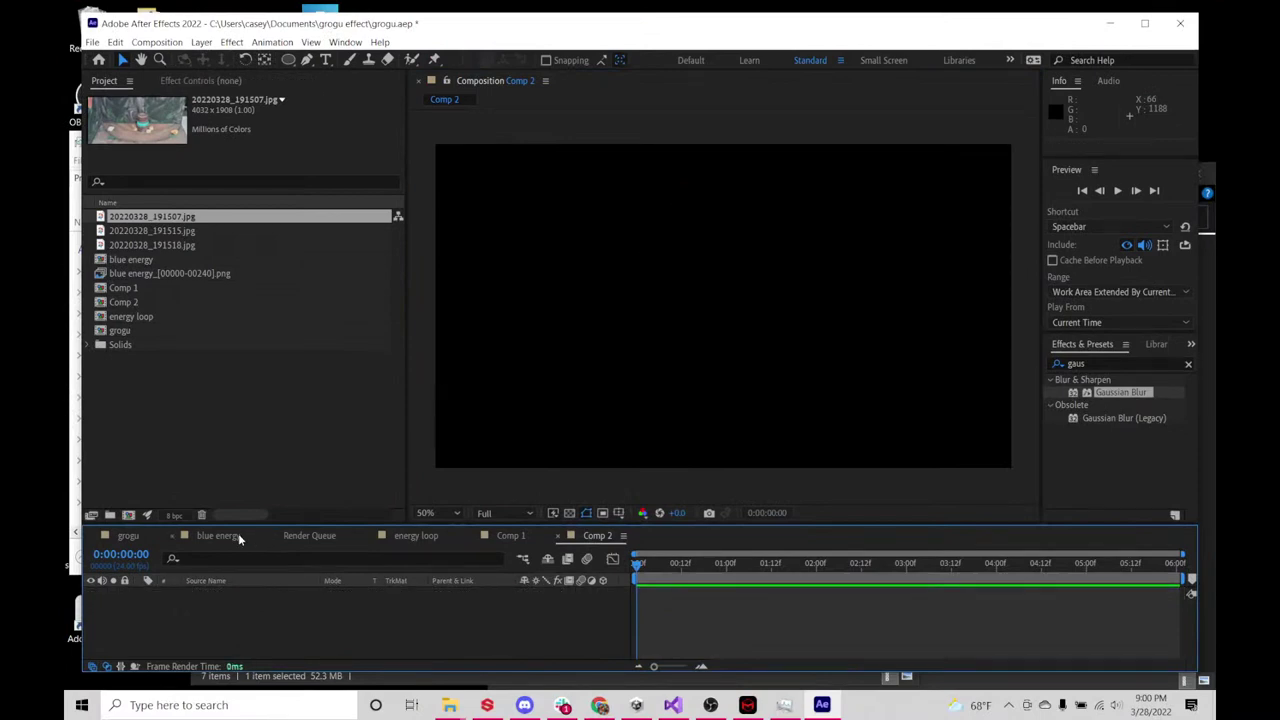
# - Scrub the grogu composition to 0:00:04:20 and open the blue energy precomposition to examine its source
pyautogui.click(121, 540)
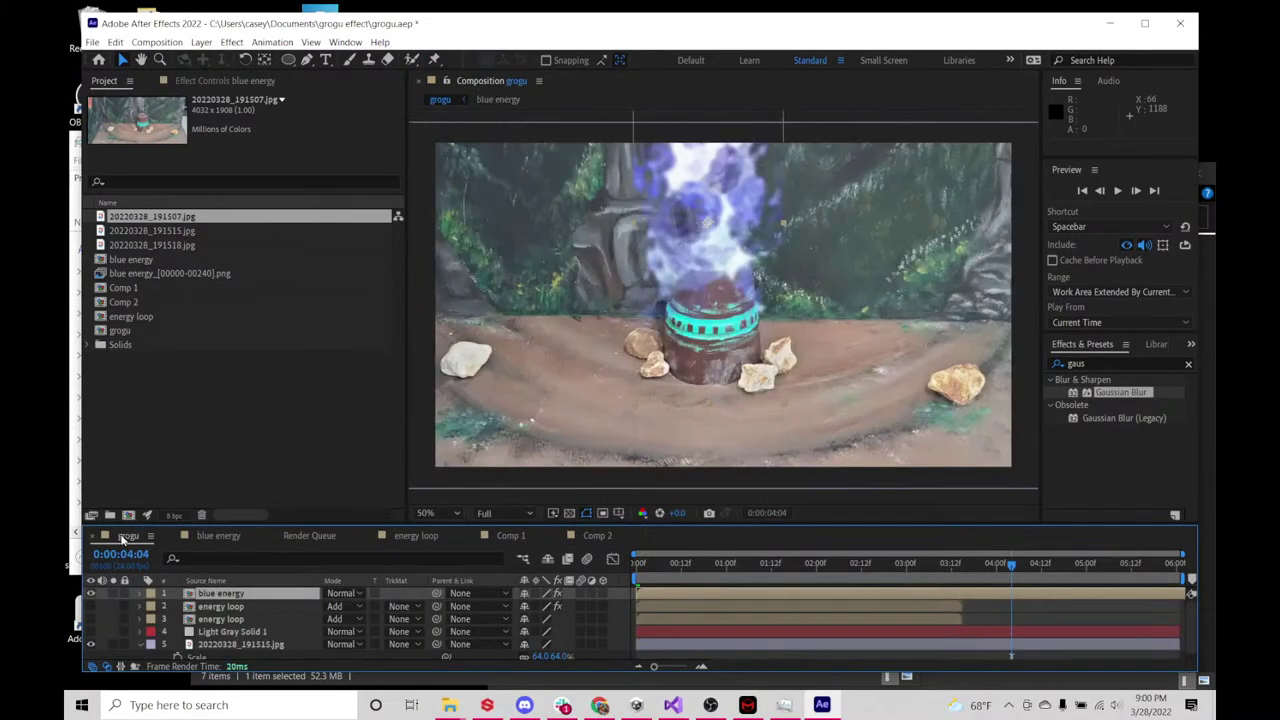
pyautogui.click(667, 563)
pyautogui.moveTo(667, 563); pyautogui.dragTo(1071, 577)
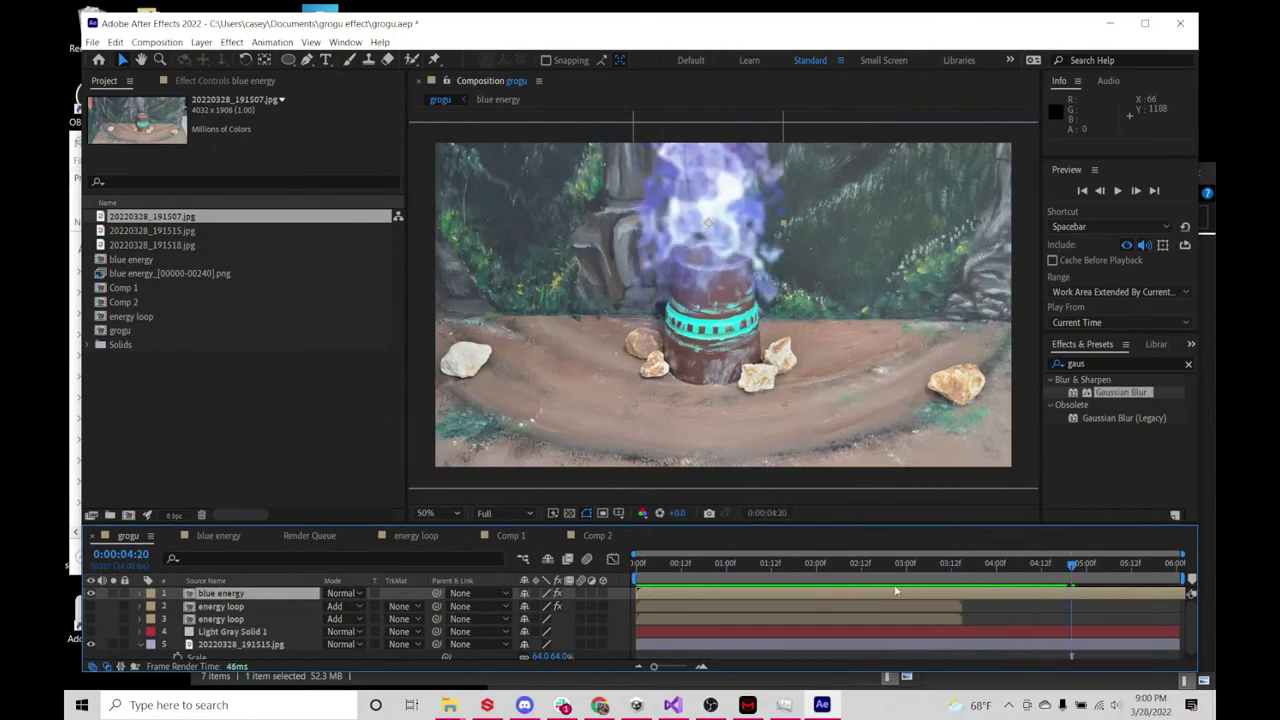
pyautogui.doubleClick(248, 595)
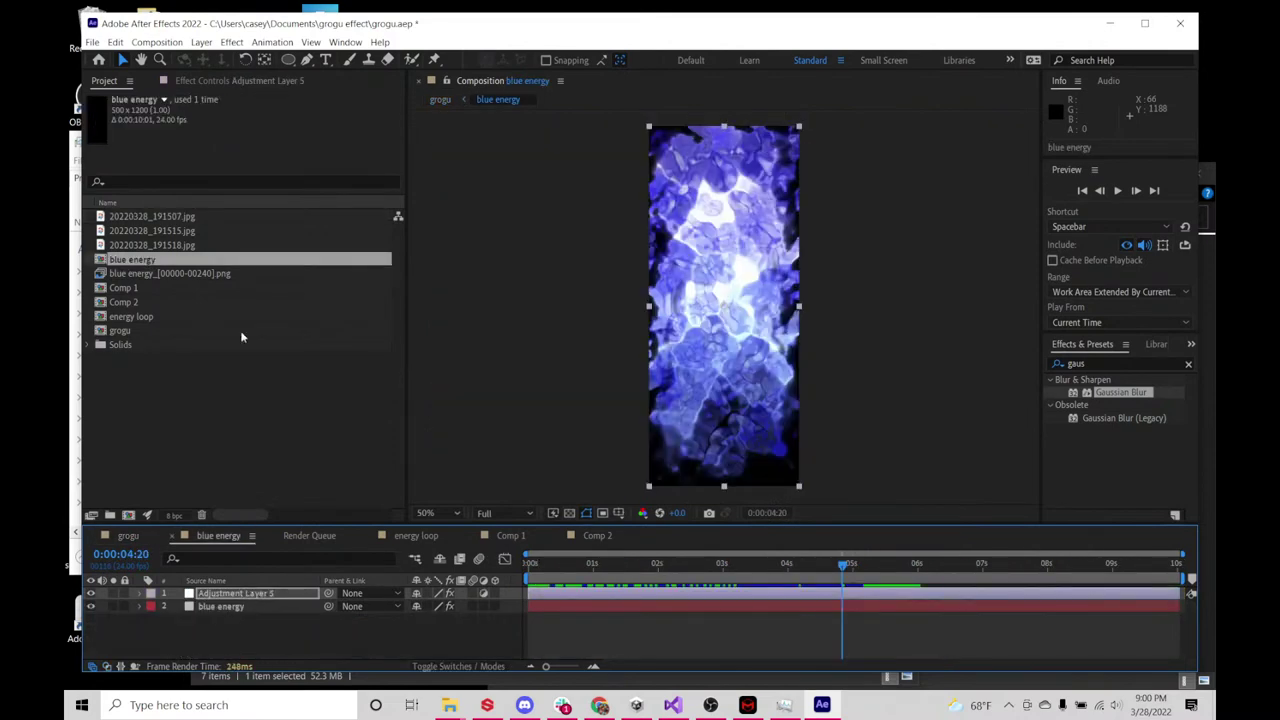
# - Return to the grogu composition and set the blue energy layer's Levels alpha input white to 240 and alpha gamma to 0
pyautogui.click(147, 553)
pyautogui.click(145, 537)
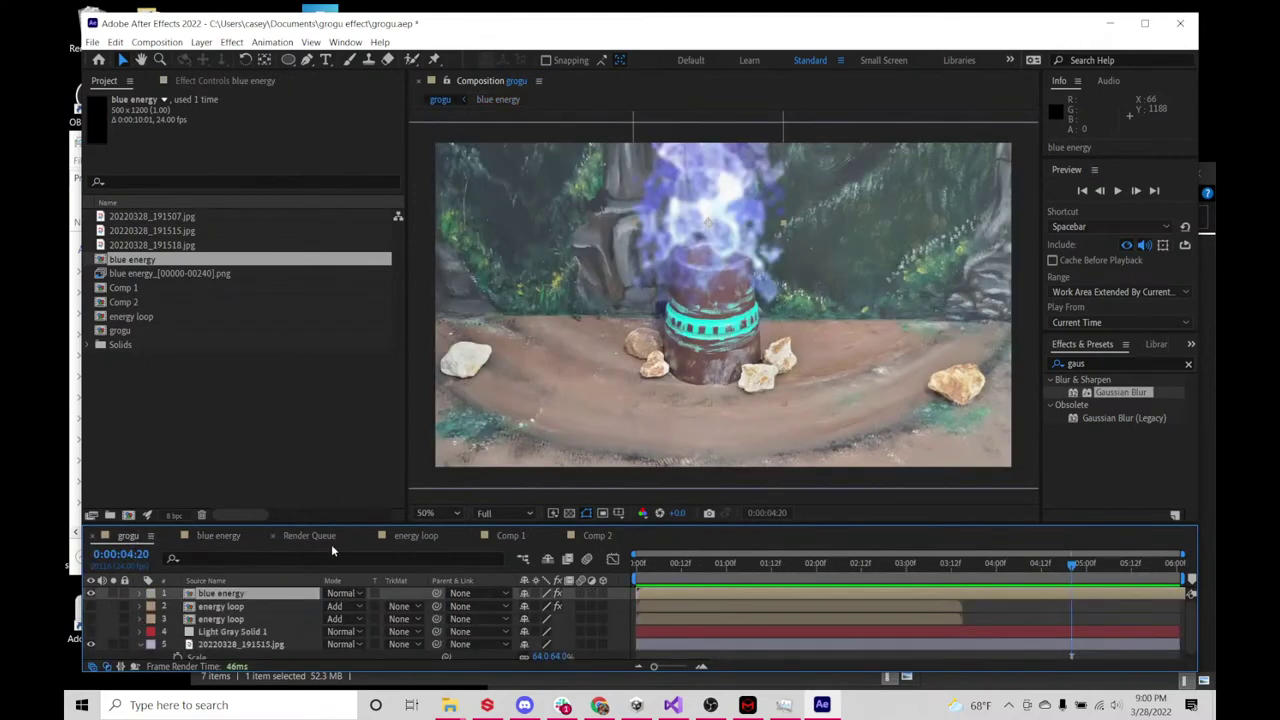
pyautogui.click(190, 80)
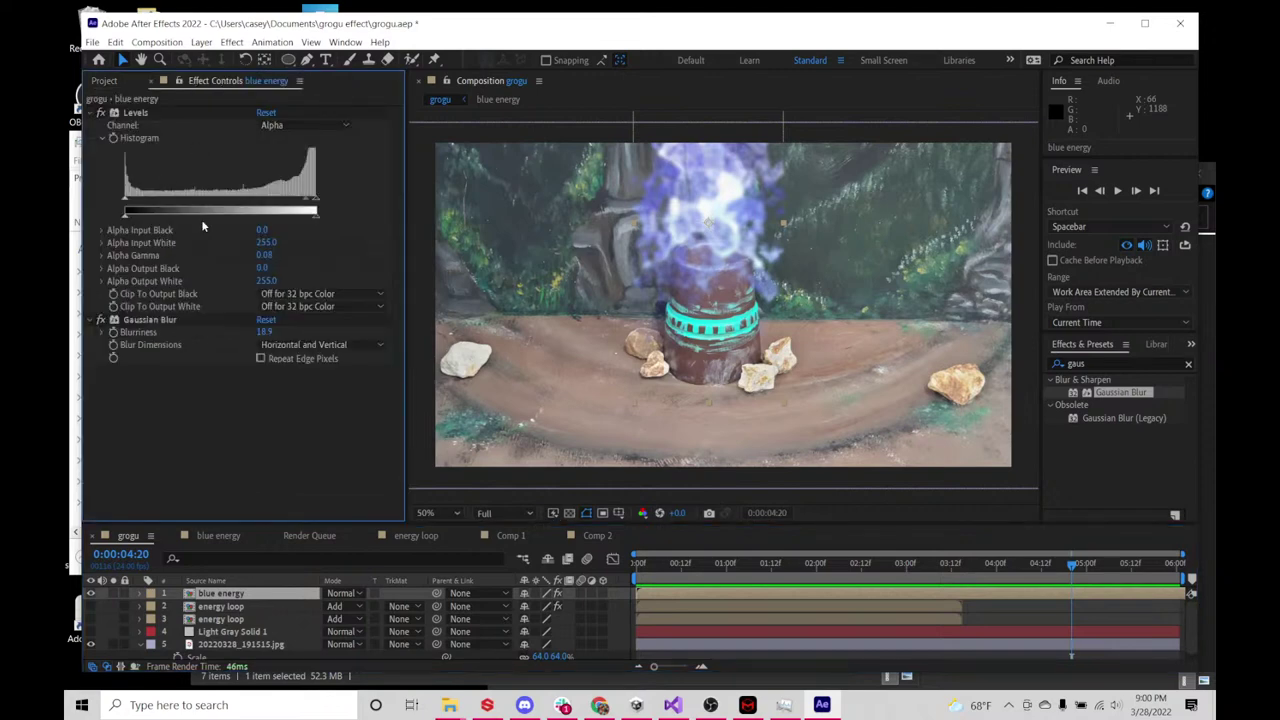
pyautogui.moveTo(309, 203); pyautogui.dragTo(311, 206)
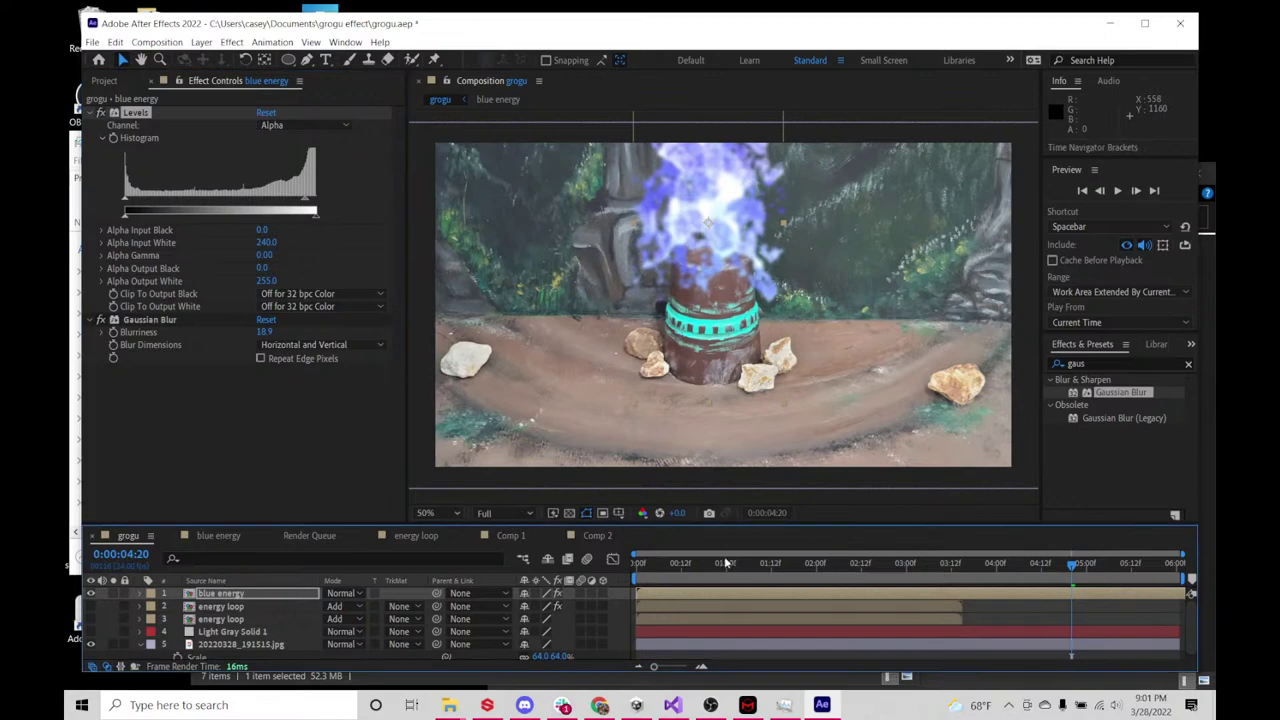
# - Scrub to 0:00:04:06 and try to warp the blue energy layer with three puppet pins placed across the flame above the pedestal
pyautogui.moveTo(730, 563); pyautogui.dragTo(1018, 565)
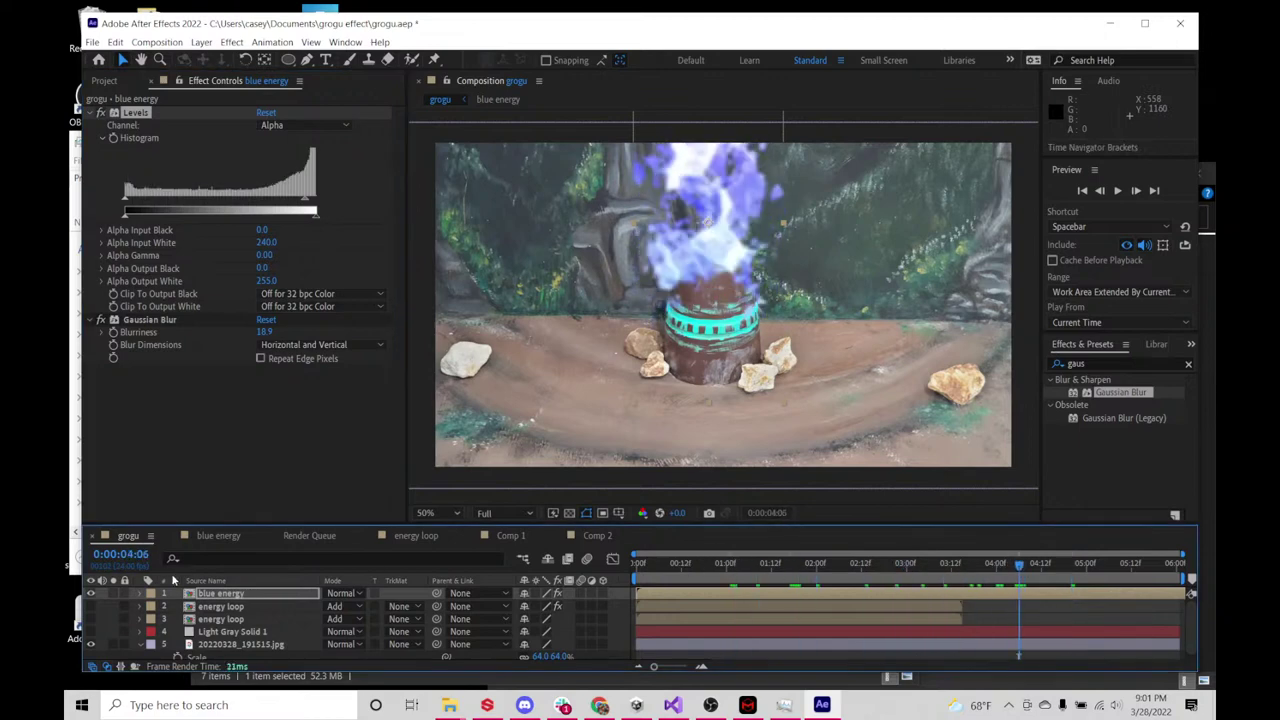
pyautogui.click(244, 597)
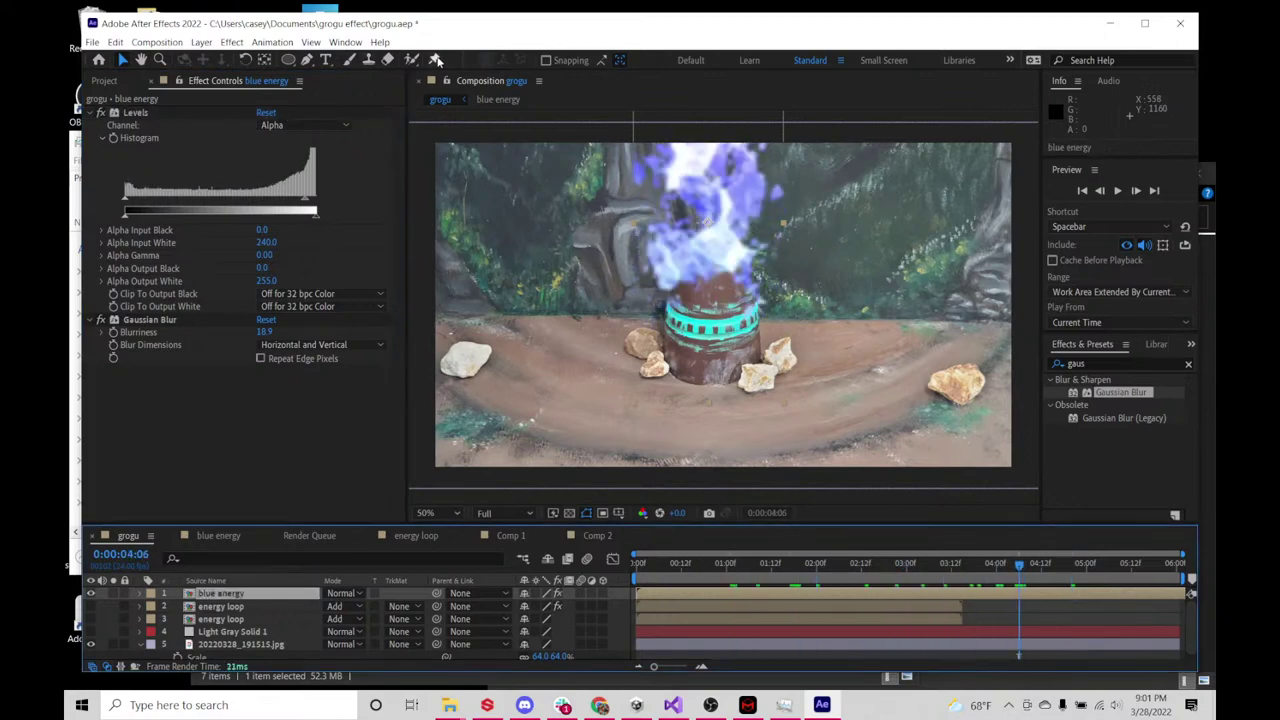
pyautogui.click(436, 60)
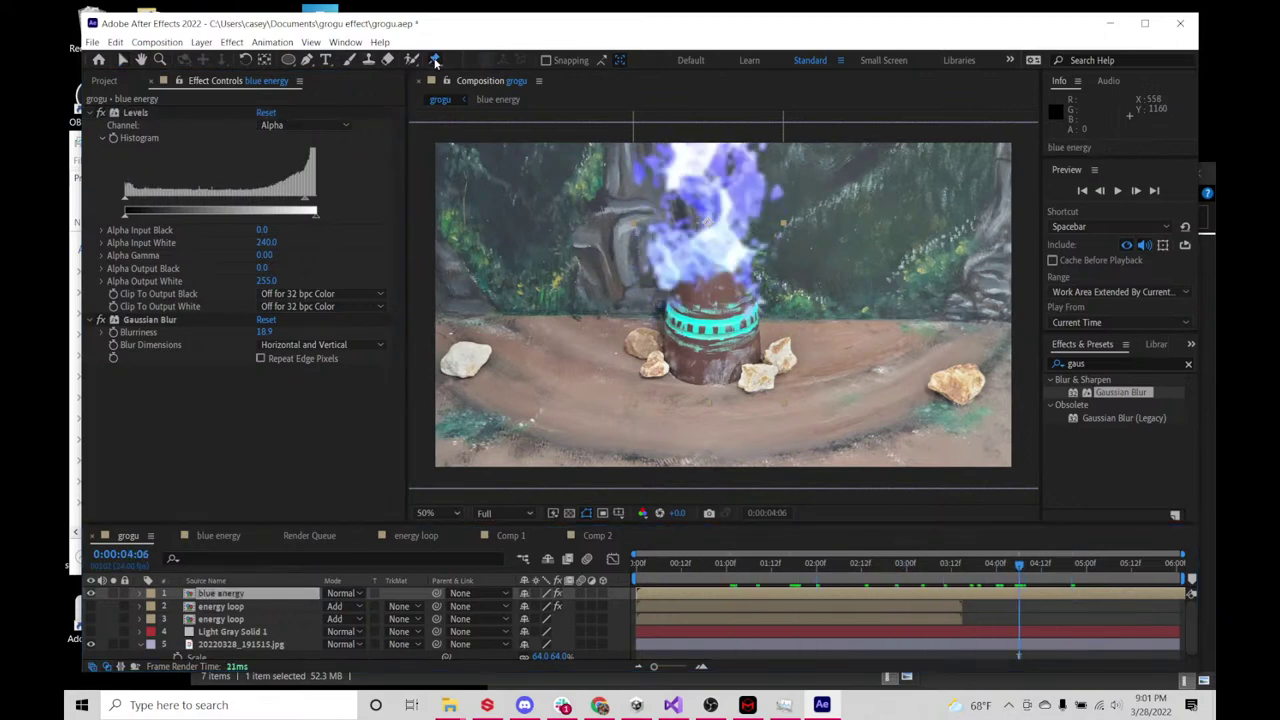
pyautogui.click(641, 236)
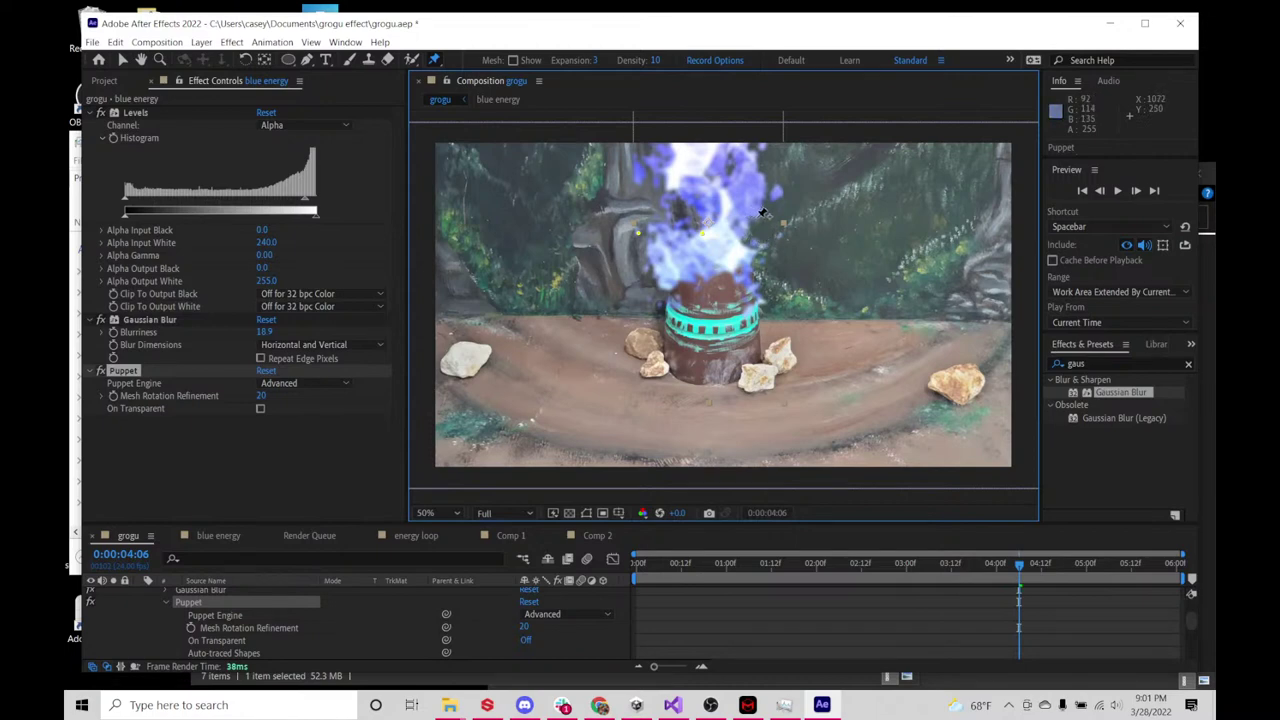
pyautogui.click(757, 217)
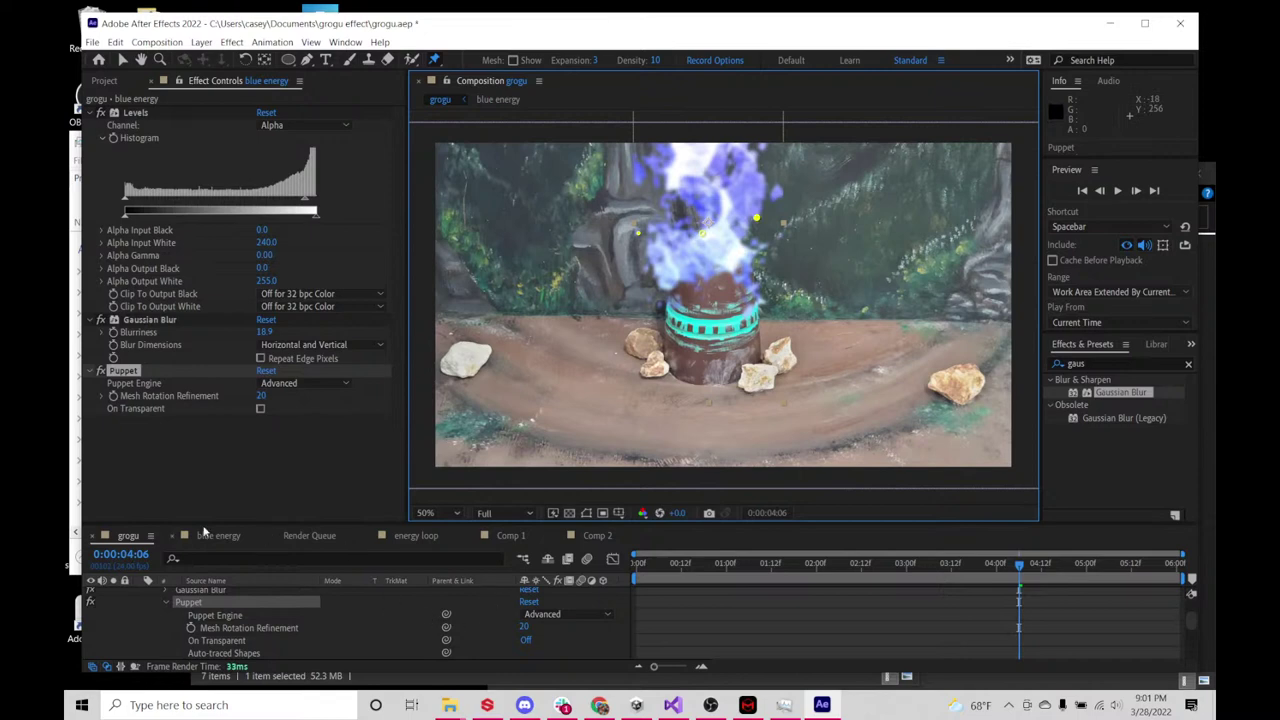
pyautogui.click(120, 60)
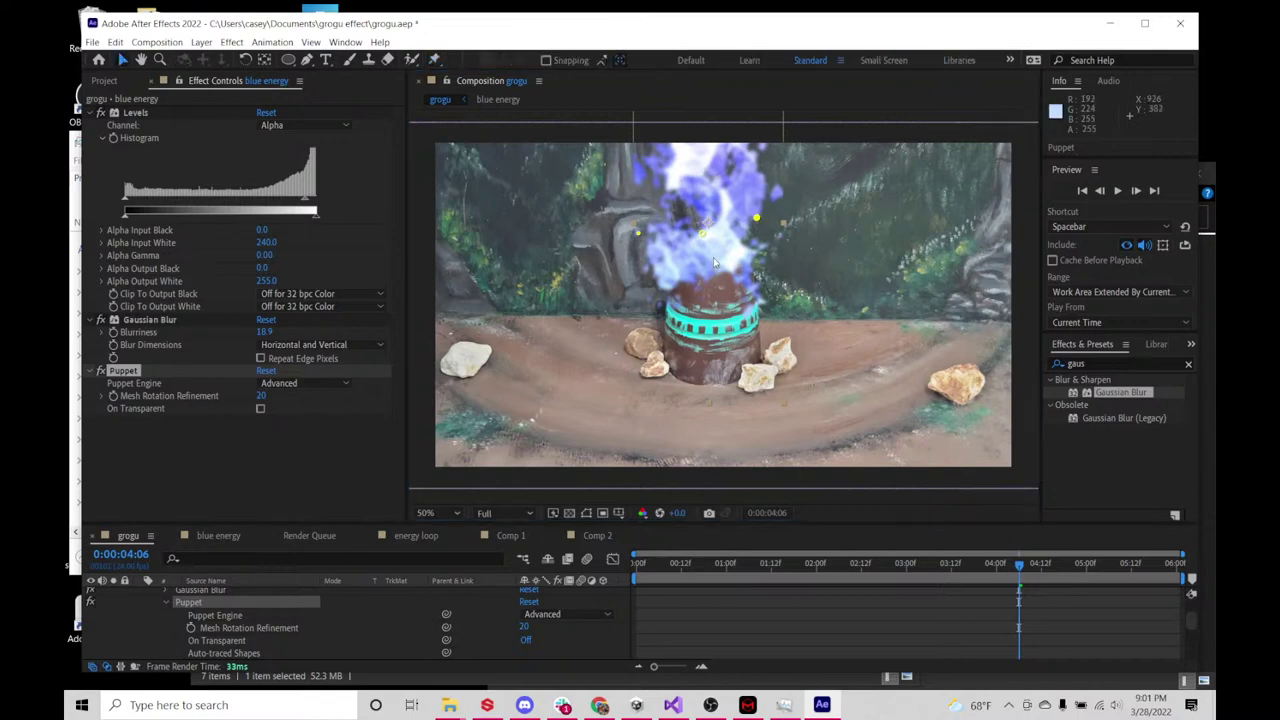
pyautogui.moveTo(702, 234)
pyautogui.mouseDown()
pyautogui.moveTo(708, 244)
pyautogui.moveTo(706, 229)
pyautogui.mouseUp()
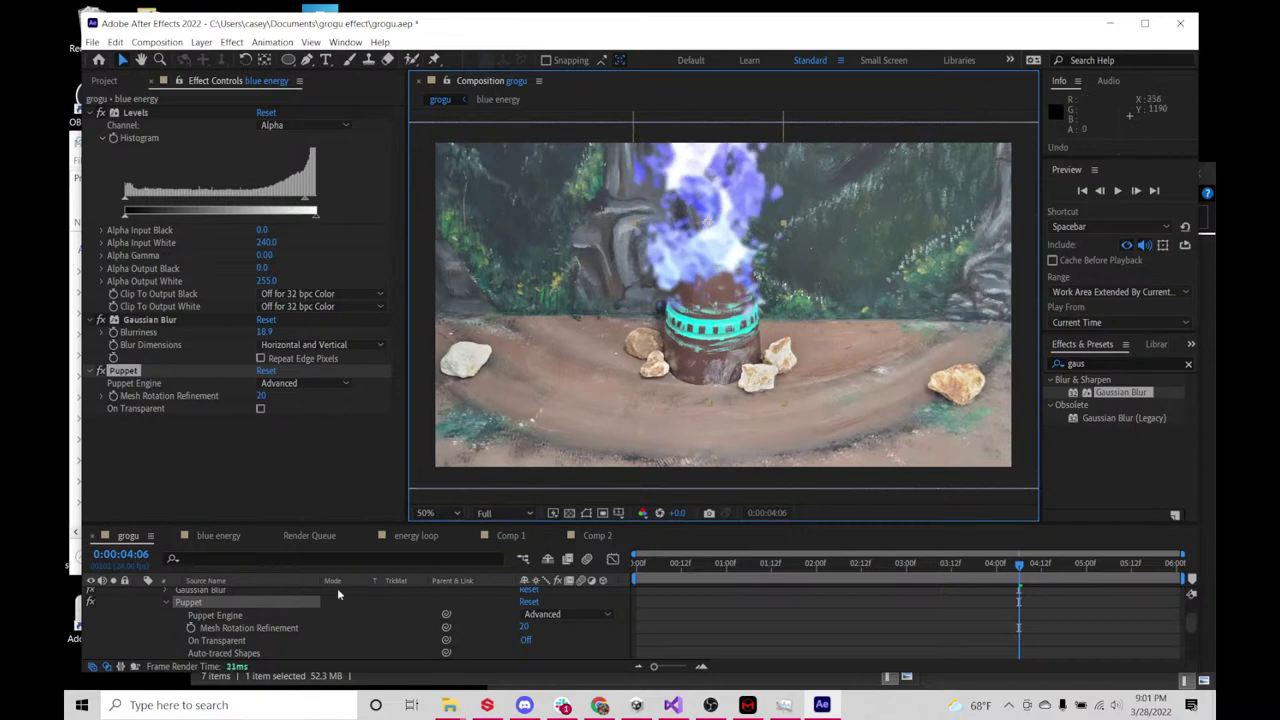
# - Delete the Puppet effect from the blue energy layer and collapse the layer's properties
pyautogui.click(236, 614)
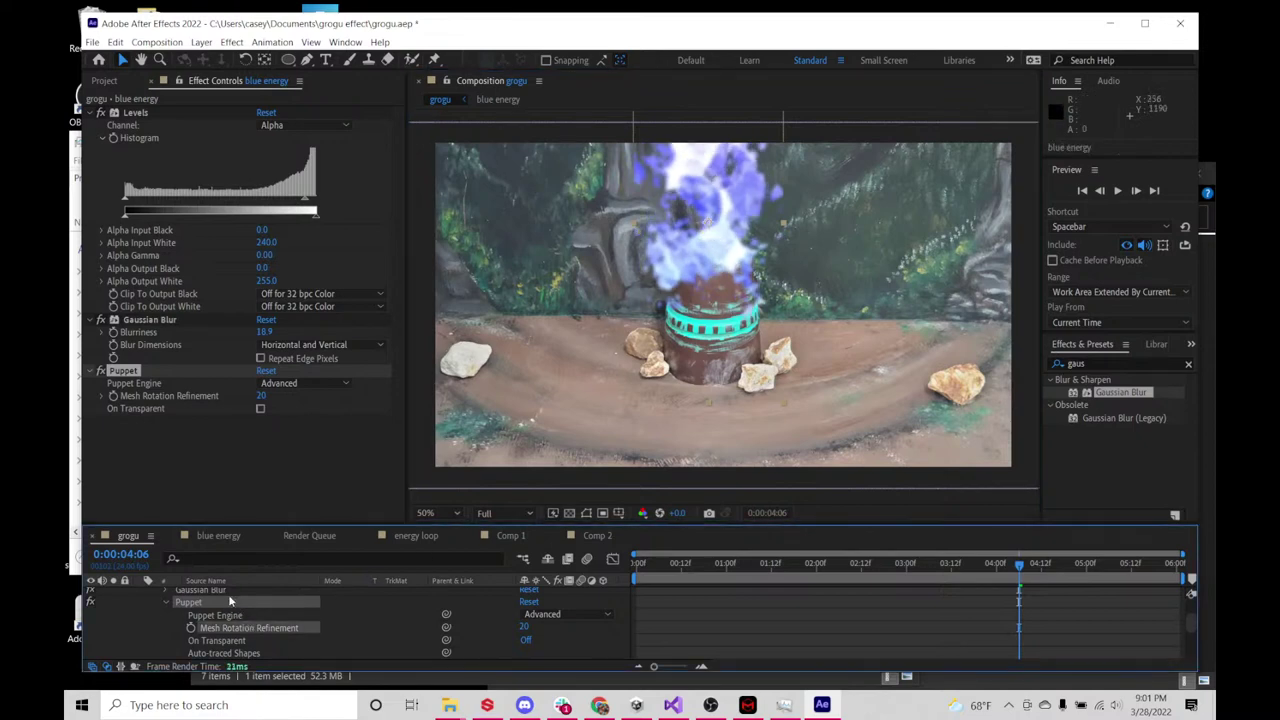
pyautogui.click(224, 602)
pyautogui.press('Delete')
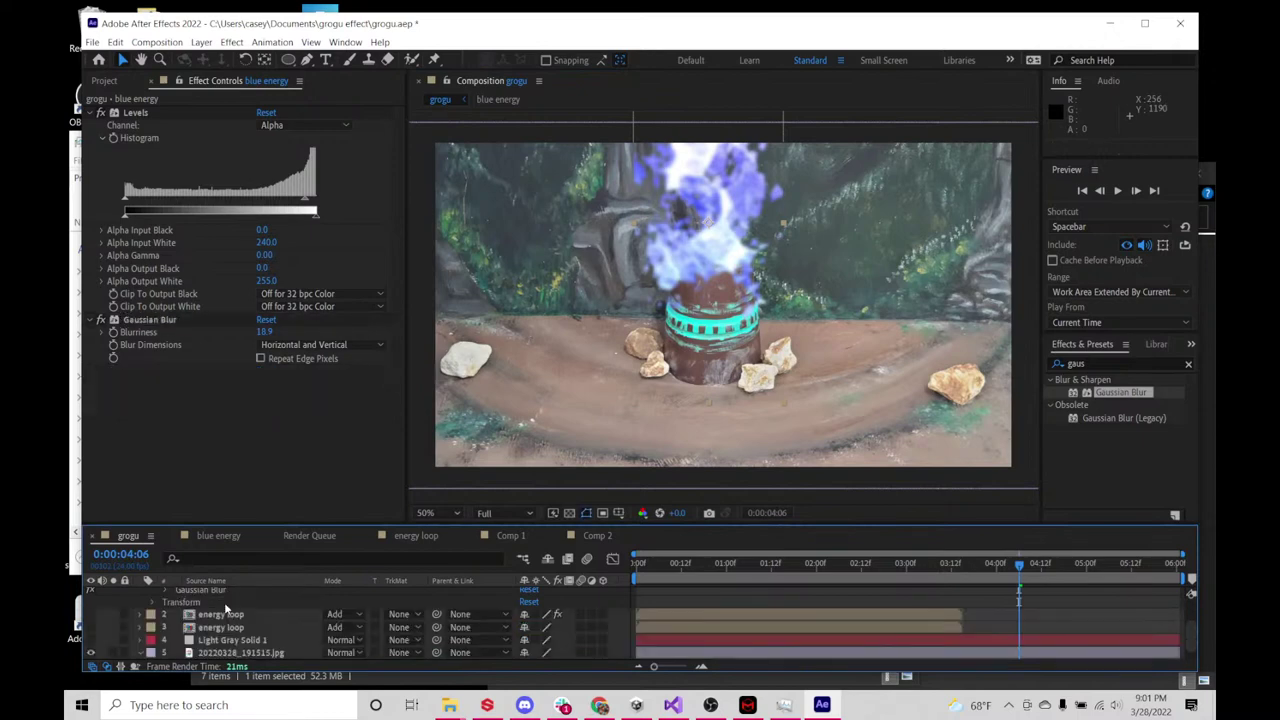
pyautogui.scroll(2, 200, 603)
pyautogui.click(143, 594)
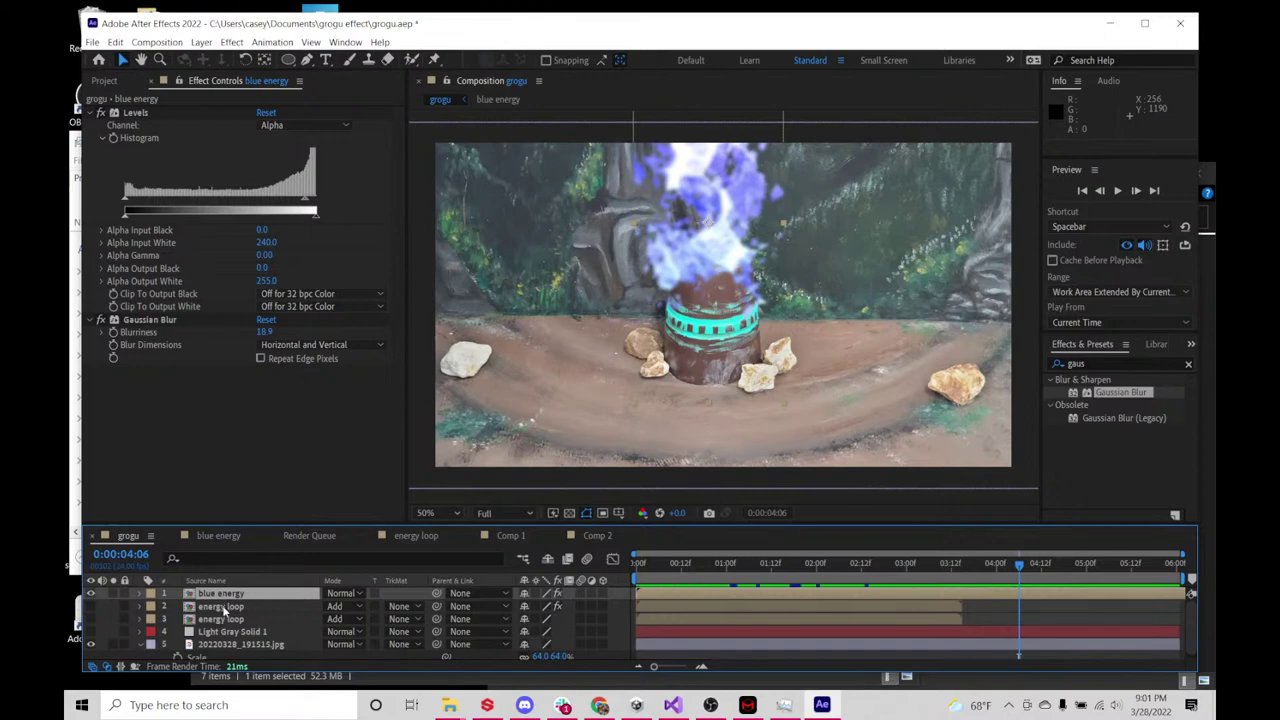
# - Collapse the blue energy layer's Levels and Gaussian Blur settings and scrub the composition to 0:00:04:14
pyautogui.click(222, 607)
pyautogui.click(220, 593)
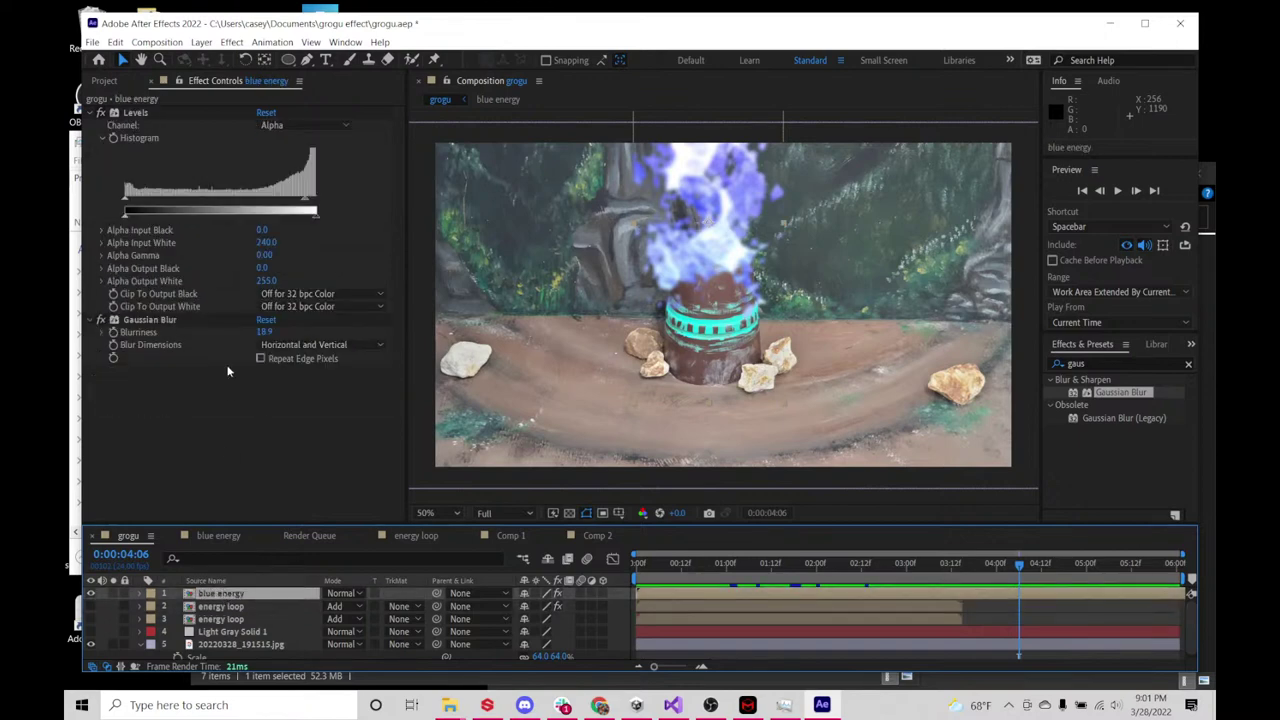
pyautogui.click(100, 112)
pyautogui.click(92, 127)
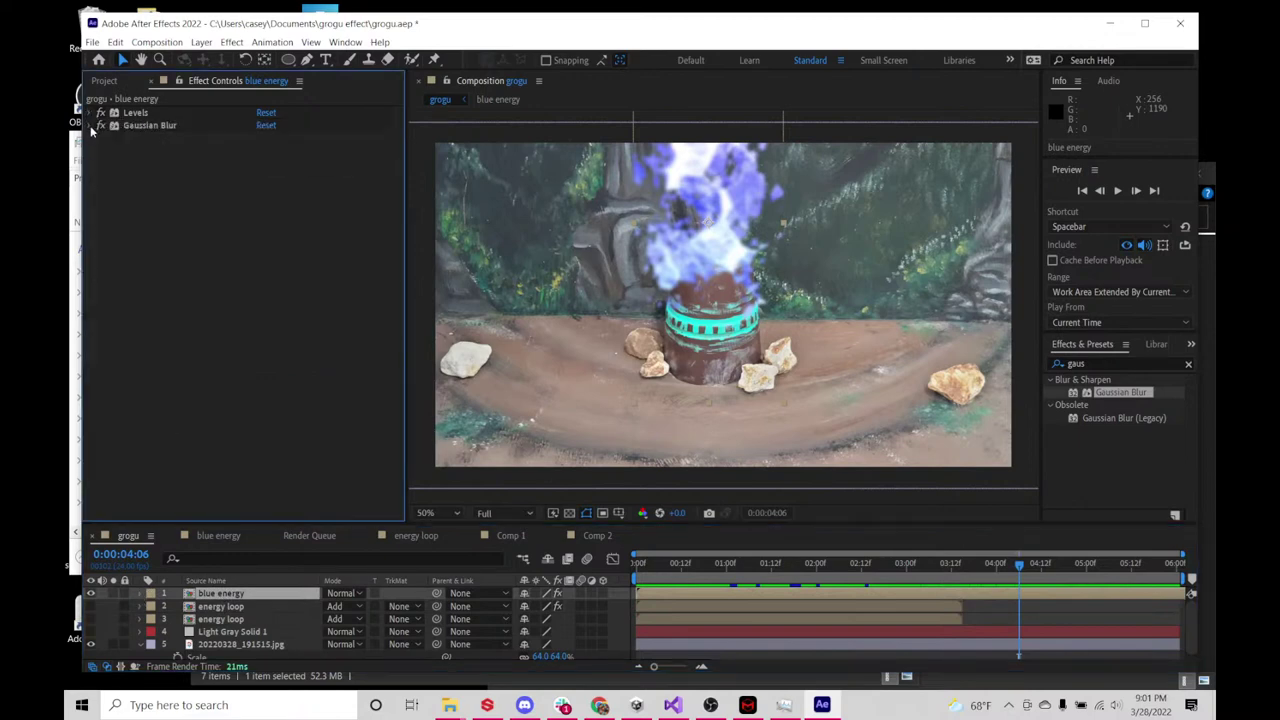
pyautogui.moveTo(687, 562); pyautogui.dragTo(1049, 588)
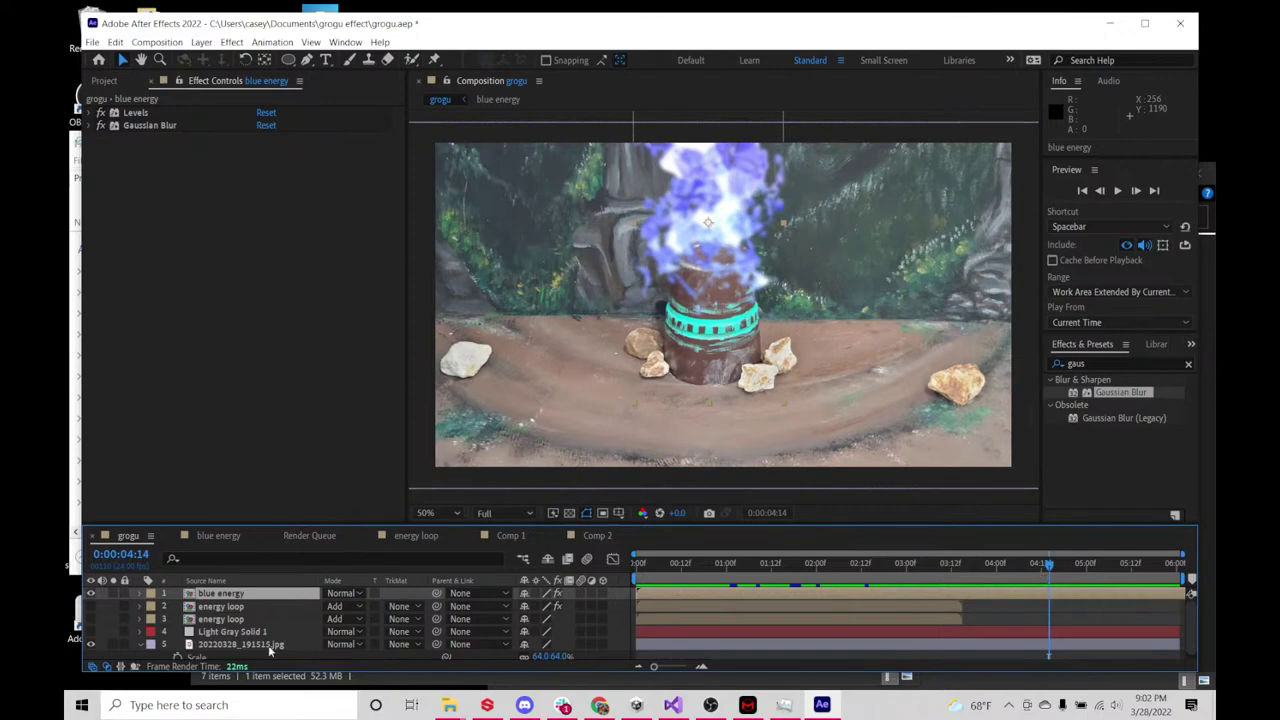
# - Pre-compose the blue energy layer as blue energy 2, moving all attributes into the new composition
pyautogui.click(228, 608)
pyautogui.rightClick(227, 596)
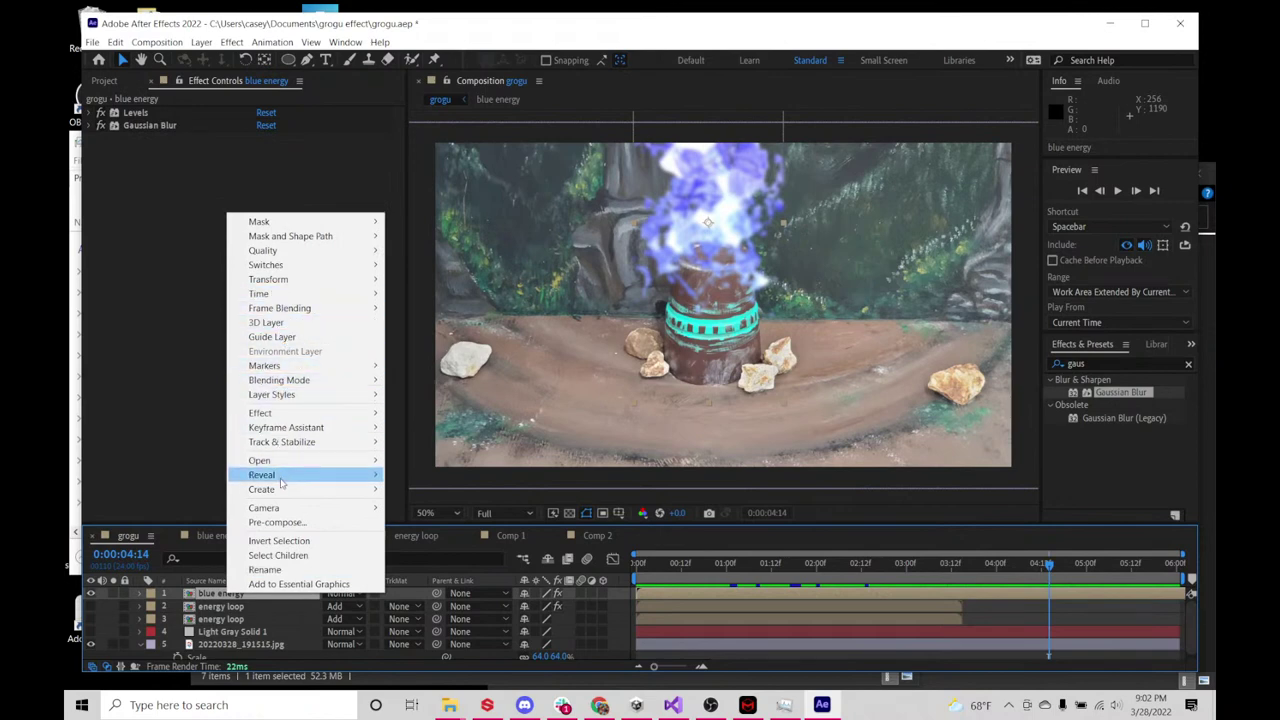
pyautogui.click(285, 522)
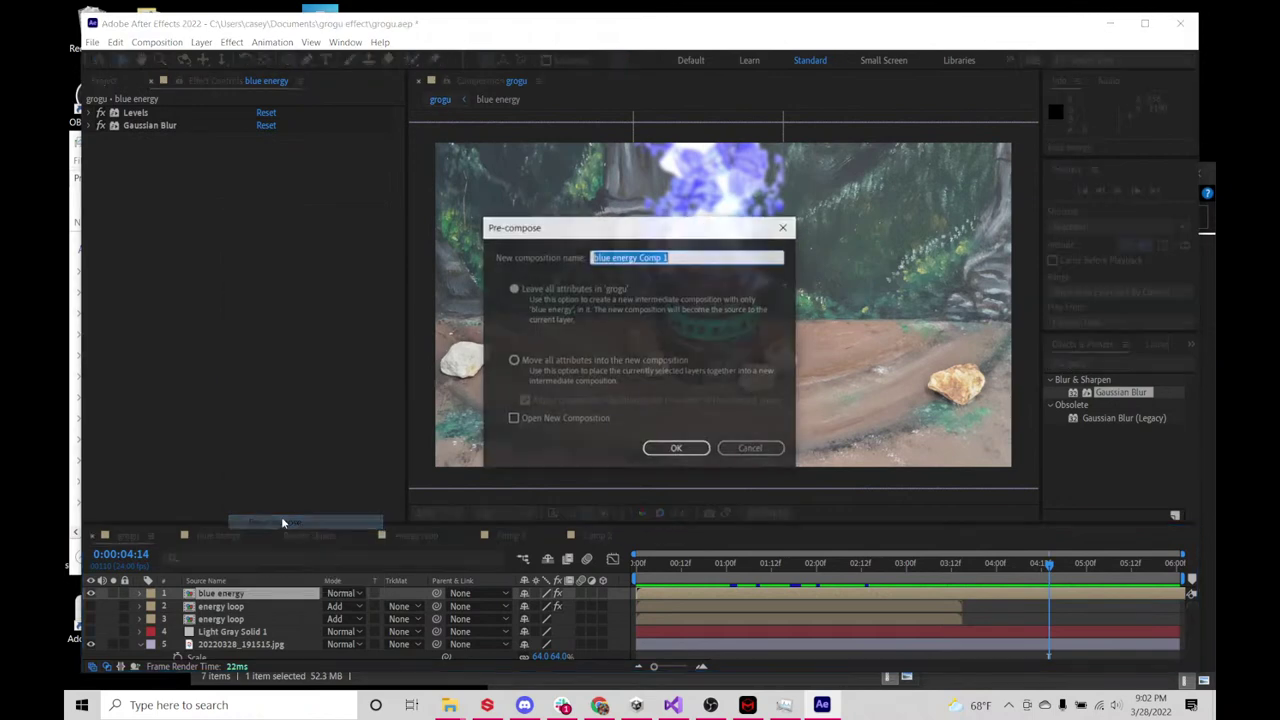
pyautogui.click(533, 366)
pyautogui.moveTo(698, 260); pyautogui.dragTo(518, 254)
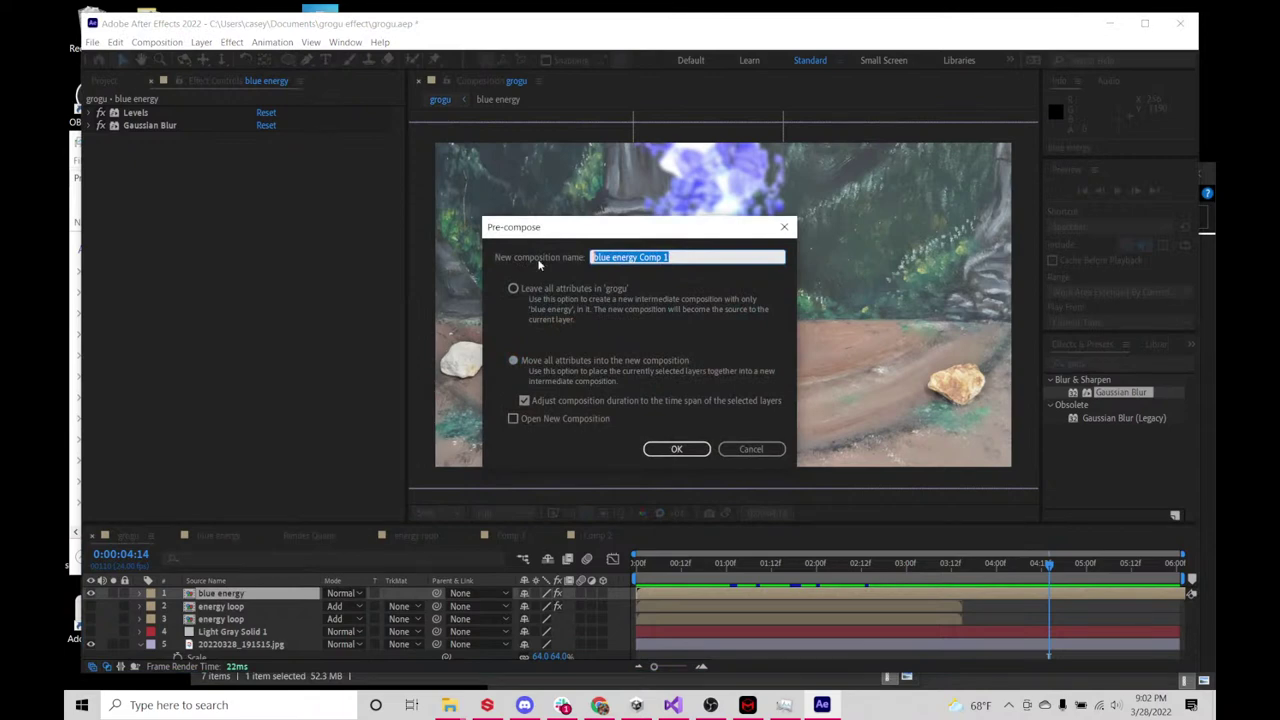
pyautogui.write('bl')
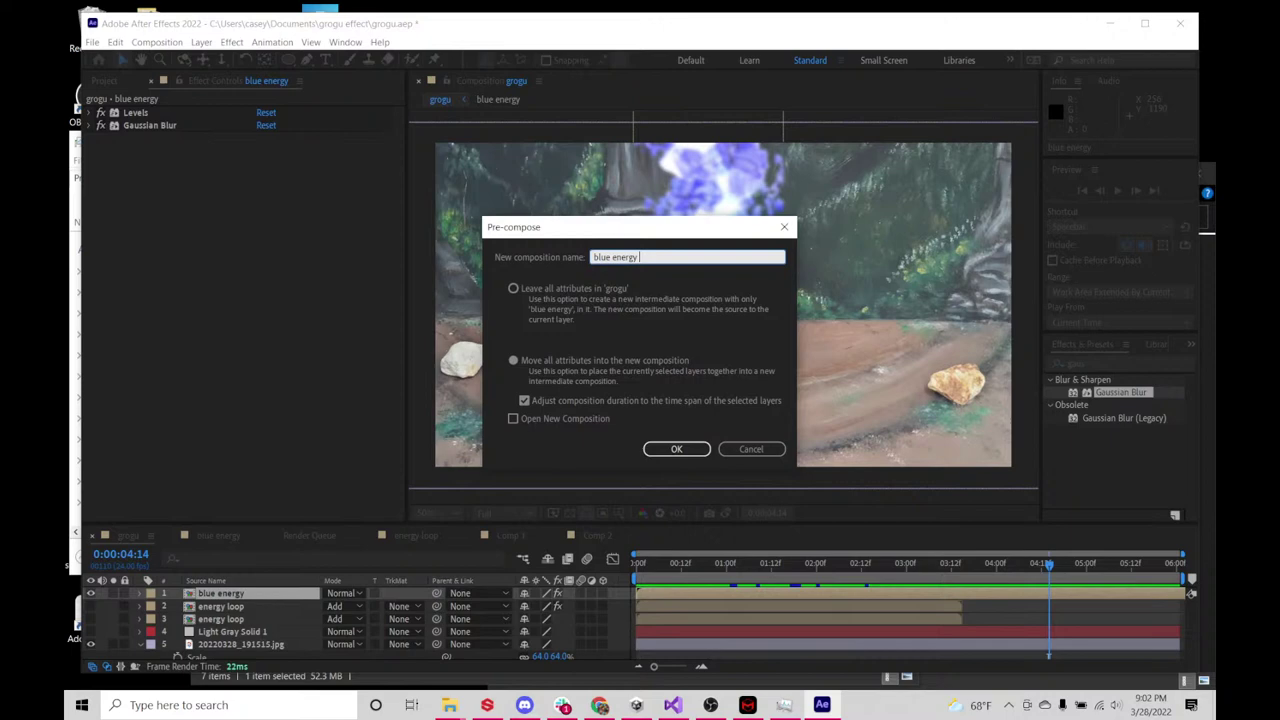
pyautogui.press('Return')
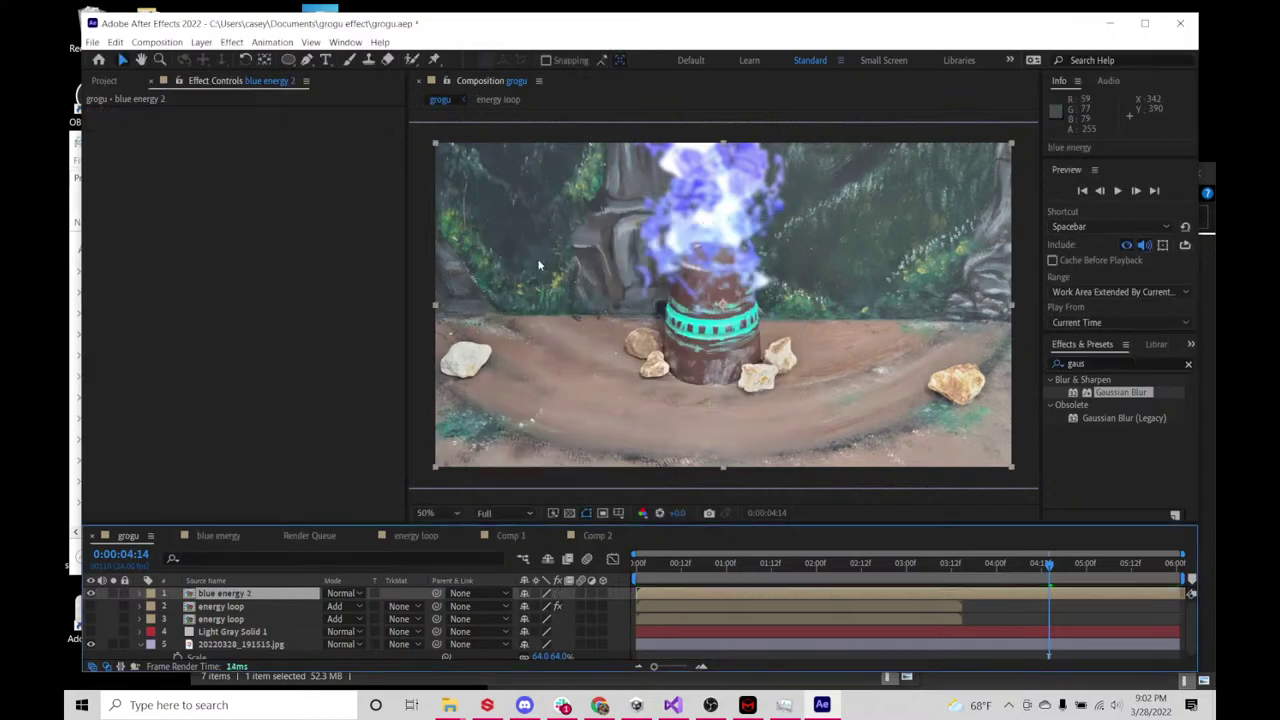
# - Try to warp the blue energy 2 layer with three puppet pins across the pedestal's top, pulling the centre pin upward
pyautogui.click(438, 59)
pyautogui.click(645, 255)
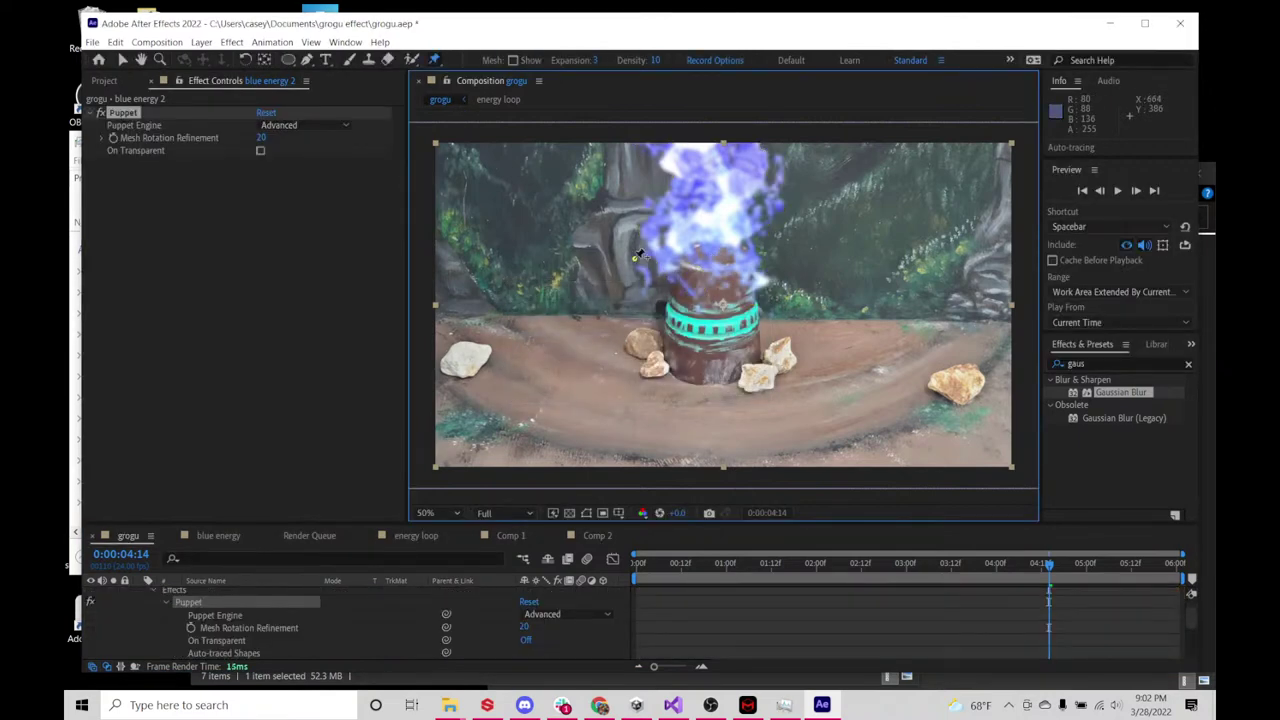
pyautogui.click(703, 259)
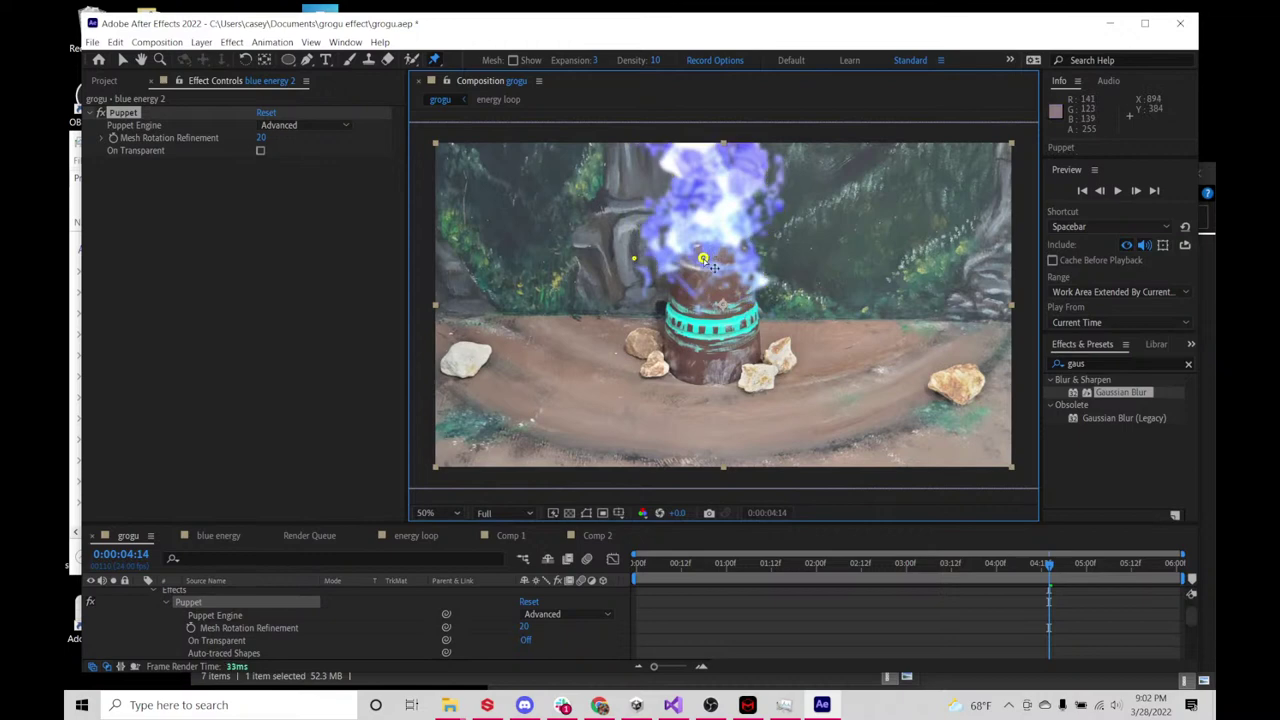
pyautogui.click(758, 259)
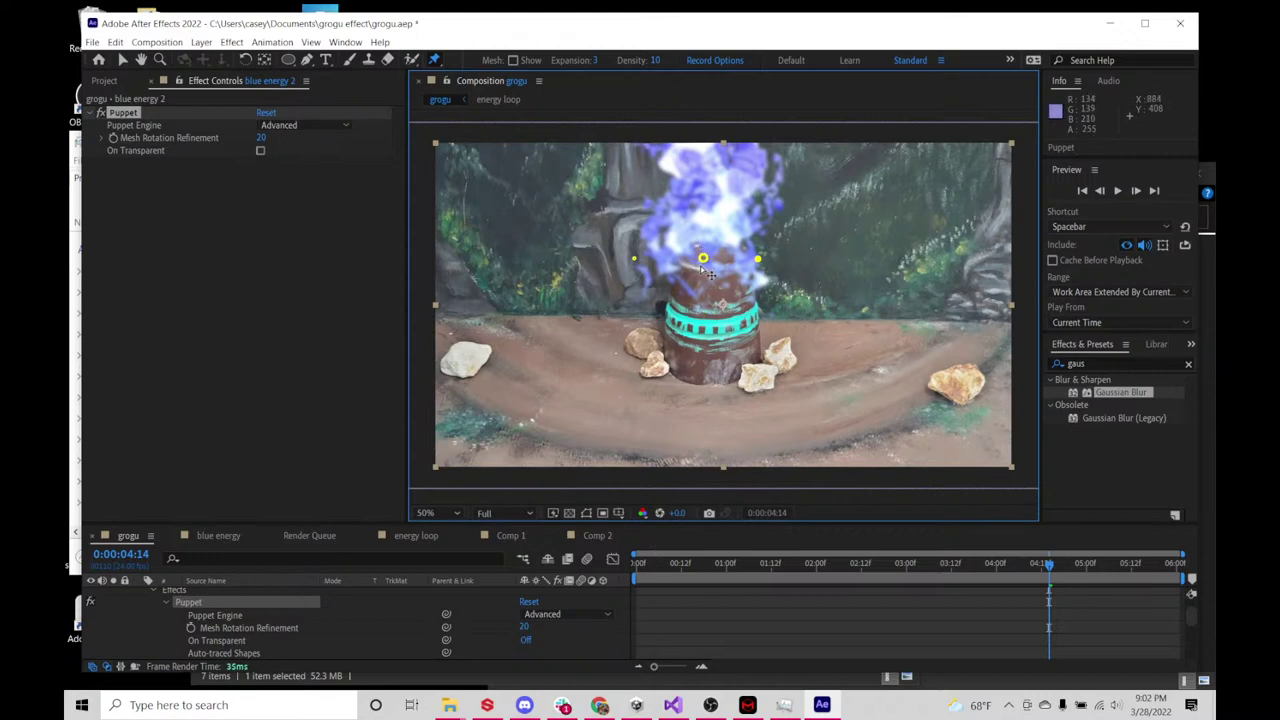
pyautogui.moveTo(704, 260); pyautogui.dragTo(691, 237)
pyautogui.hotkey('ctrl', 'z')
pyautogui.hotkey('ctrl', 'z')
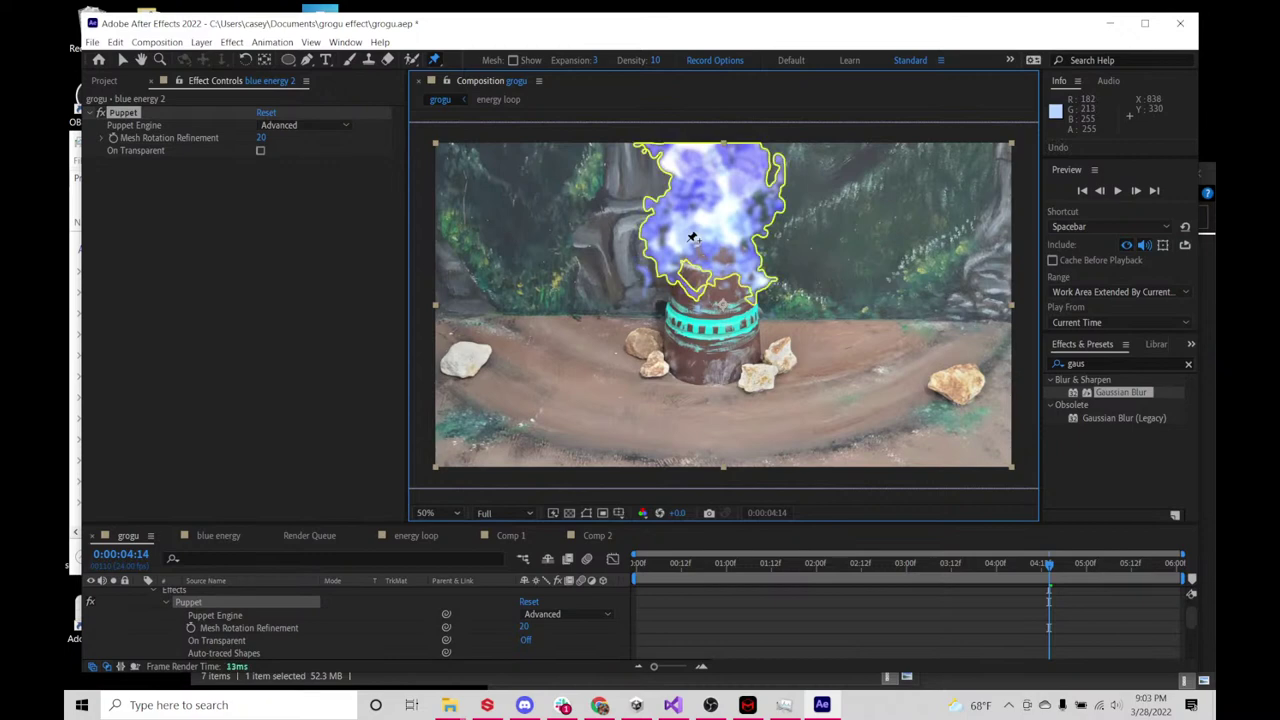
# - Apply the CC Cylinder effect to the blue energy 2 layer and set its radius to 106%
pyautogui.scroll(1, 294, 614)
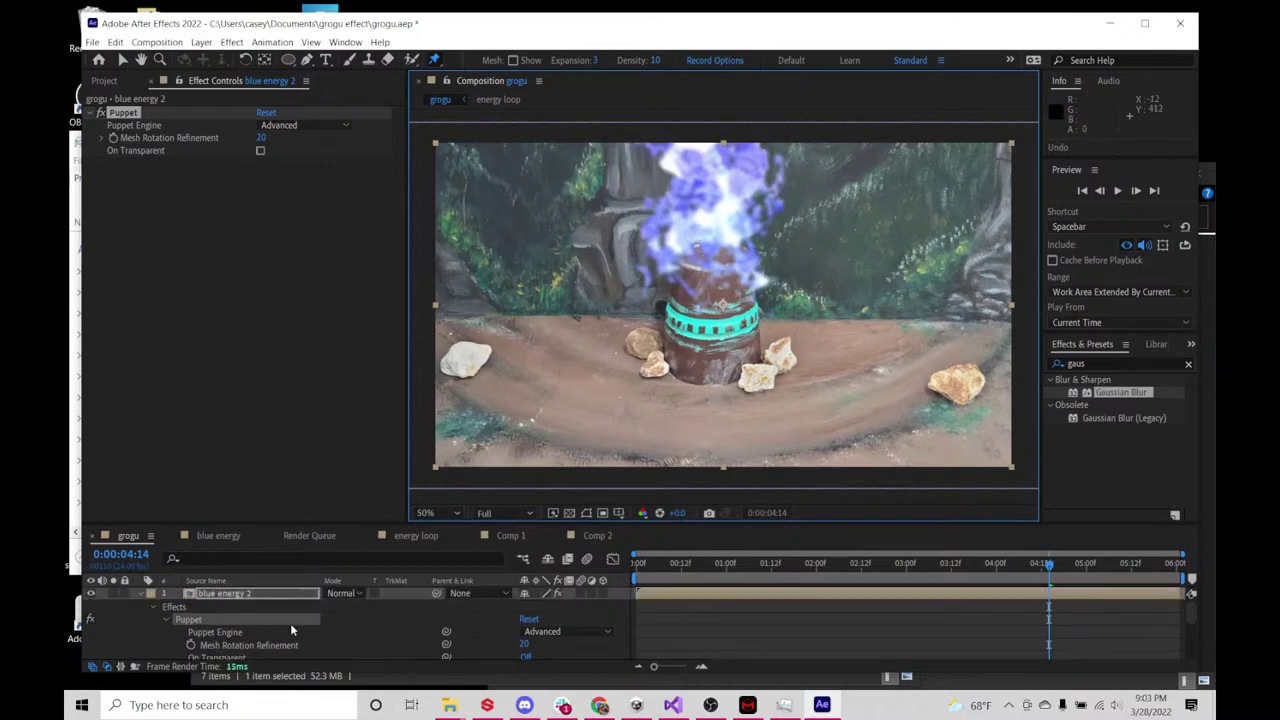
pyautogui.click(220, 596)
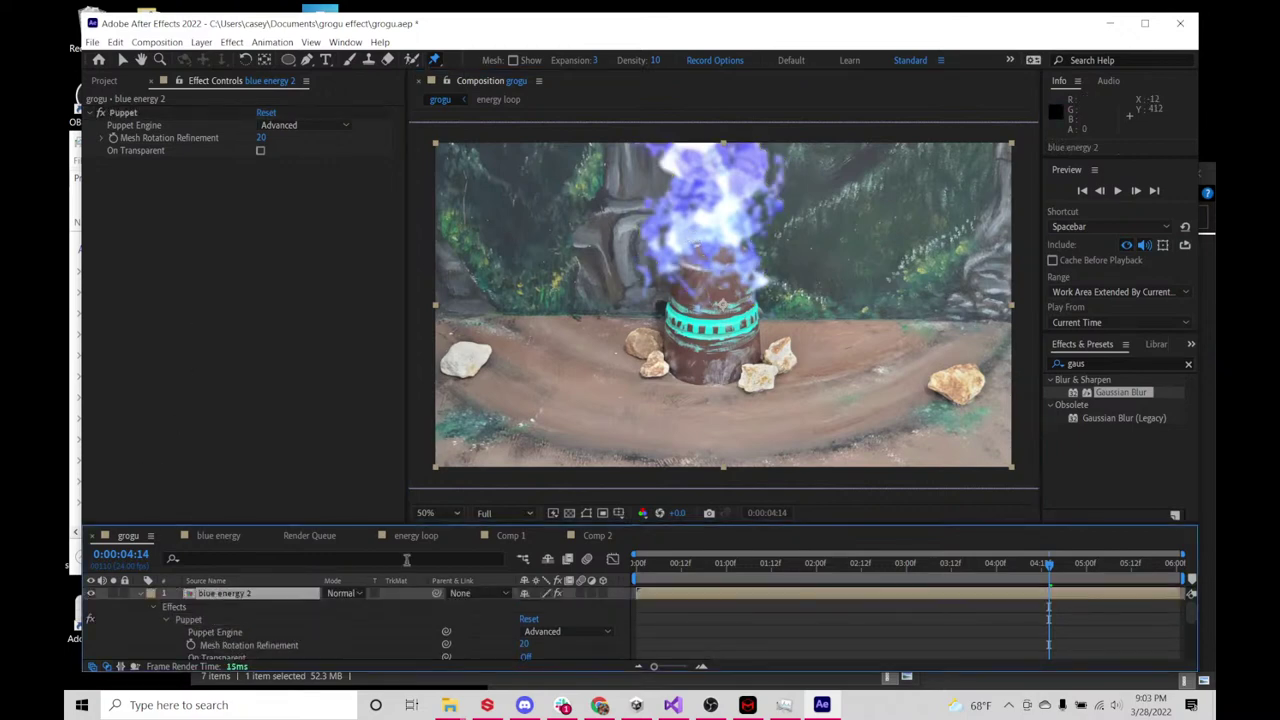
pyautogui.click(1088, 364)
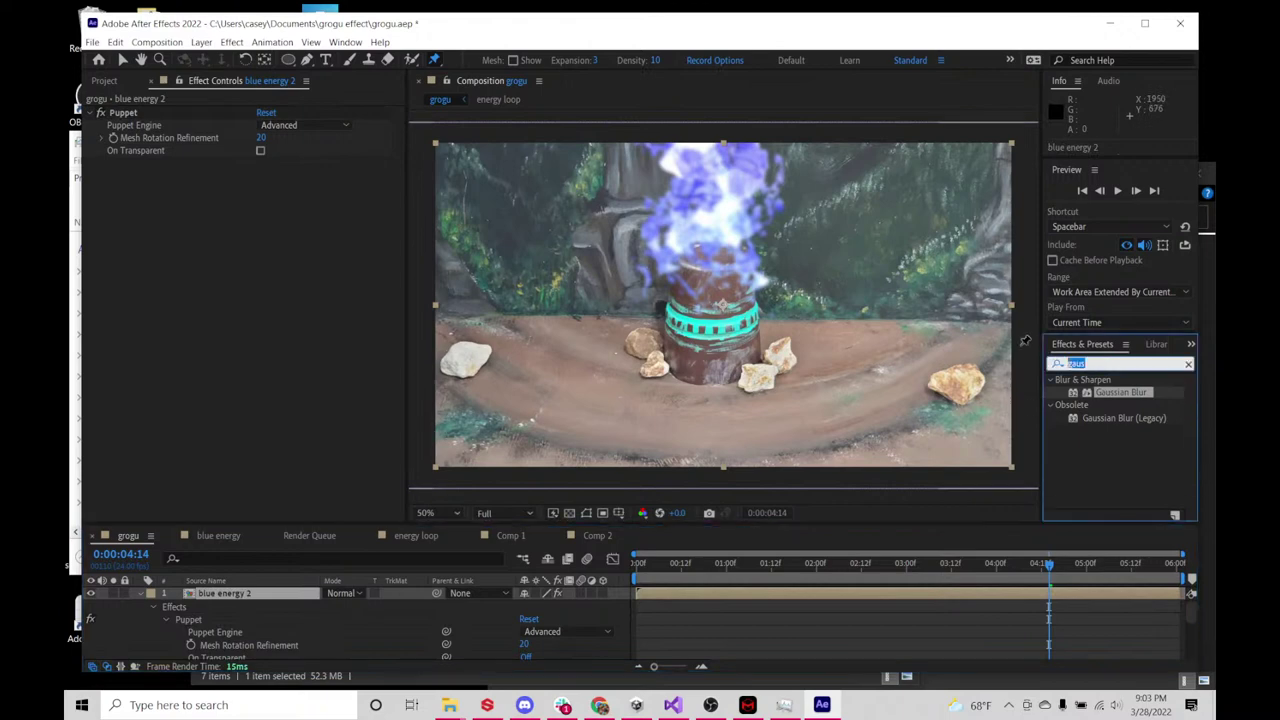
pyautogui.write('cy')
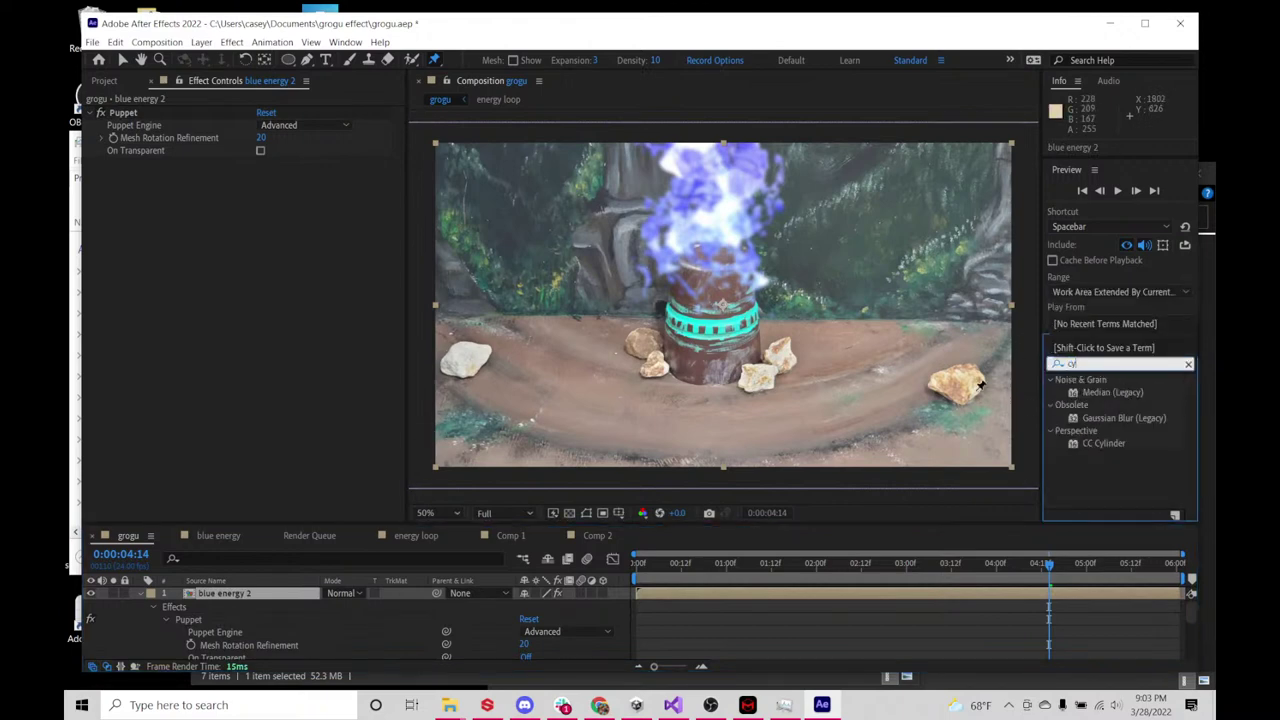
pyautogui.moveTo(1102, 443); pyautogui.dragTo(203, 248)
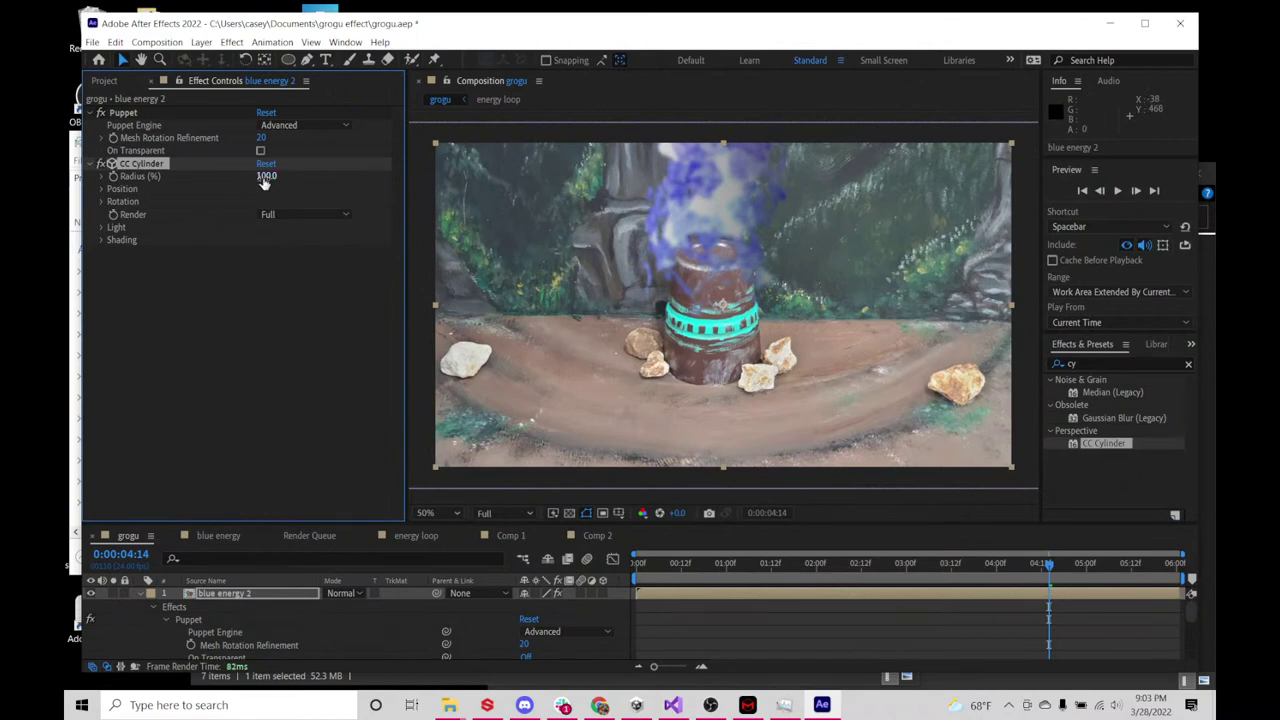
pyautogui.moveTo(265, 181)
pyautogui.mouseDown()
pyautogui.moveTo(312, 174)
pyautogui.moveTo(267, 175)
pyautogui.mouseUp()
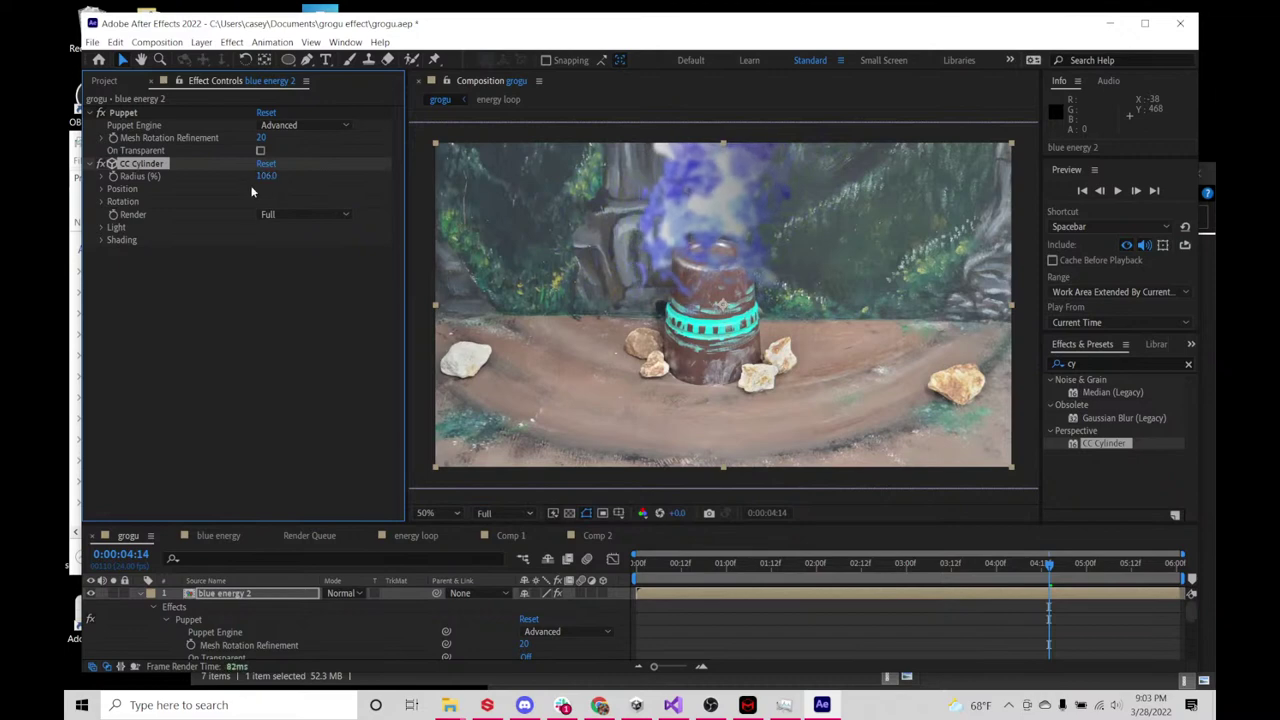
# - Delete the Puppet effect from the blue energy 2 layer
pyautogui.click(123, 114)
pyautogui.press('Delete')
pyautogui.click(124, 114)
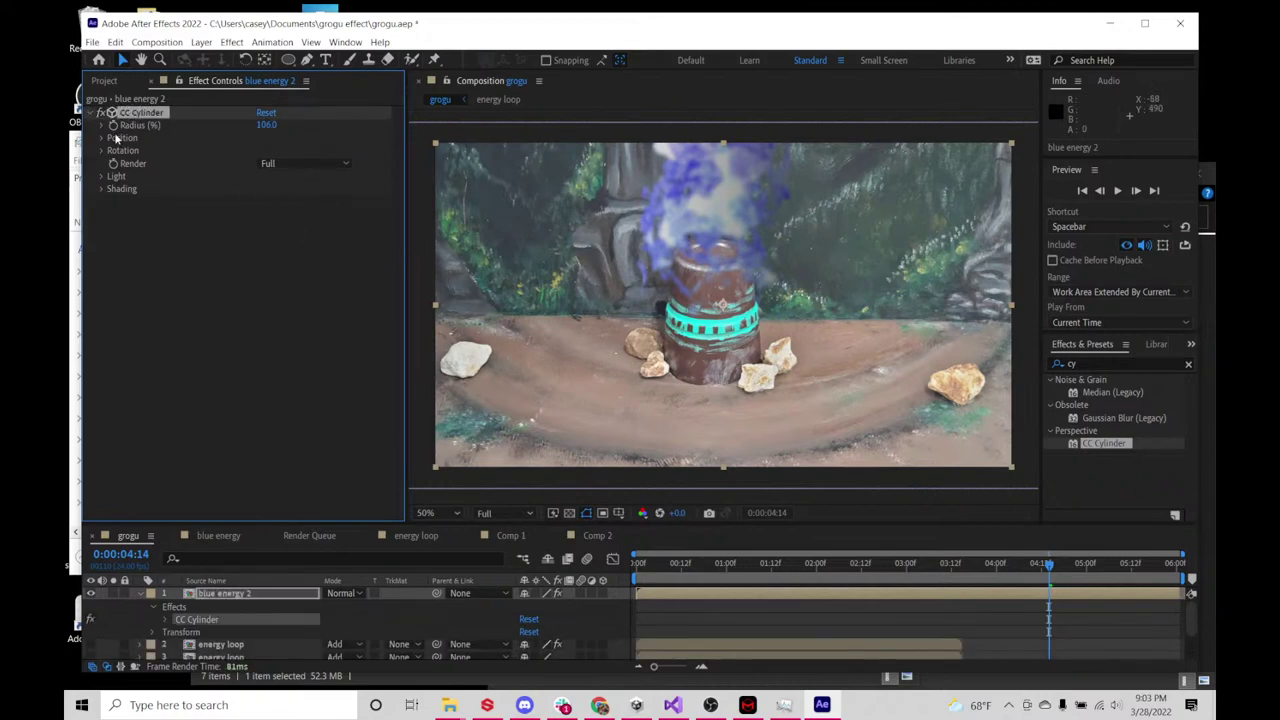
# - Expand CC Cylinder's radius and position settings, disable the effect on blue energy 2, and check the flame at 0:00:02:03
pyautogui.click(103, 139)
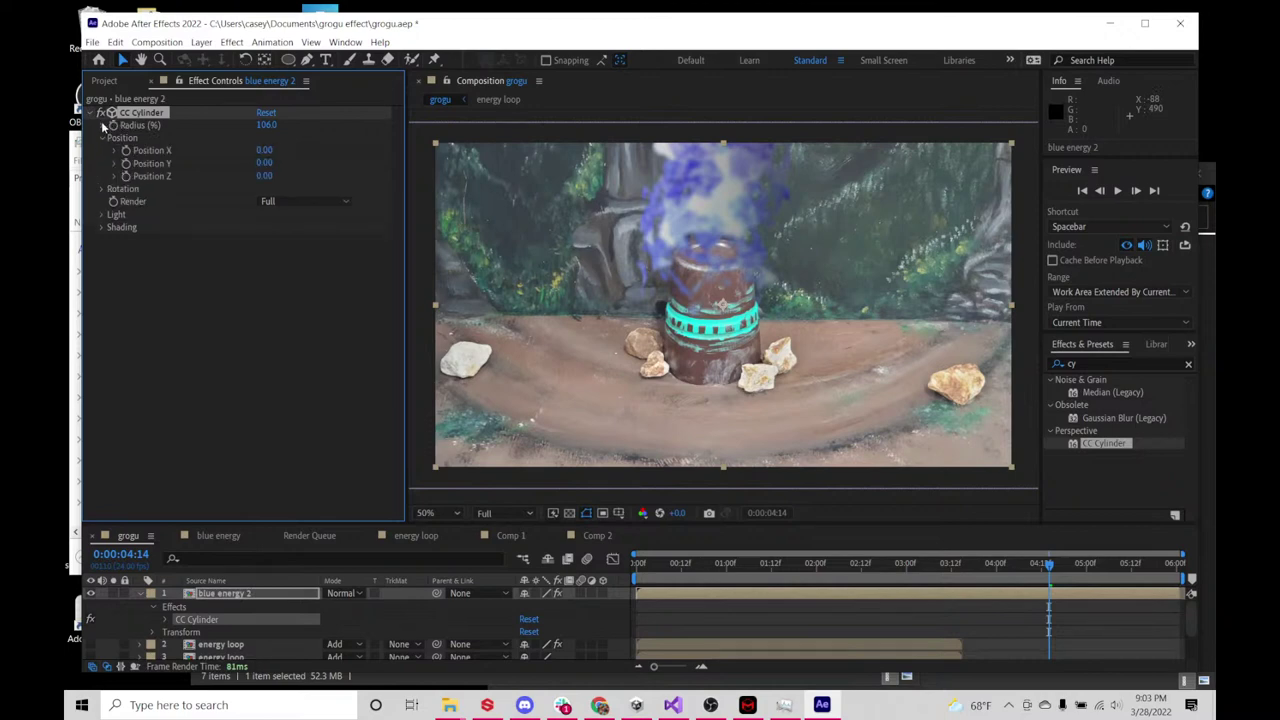
pyautogui.click(104, 126)
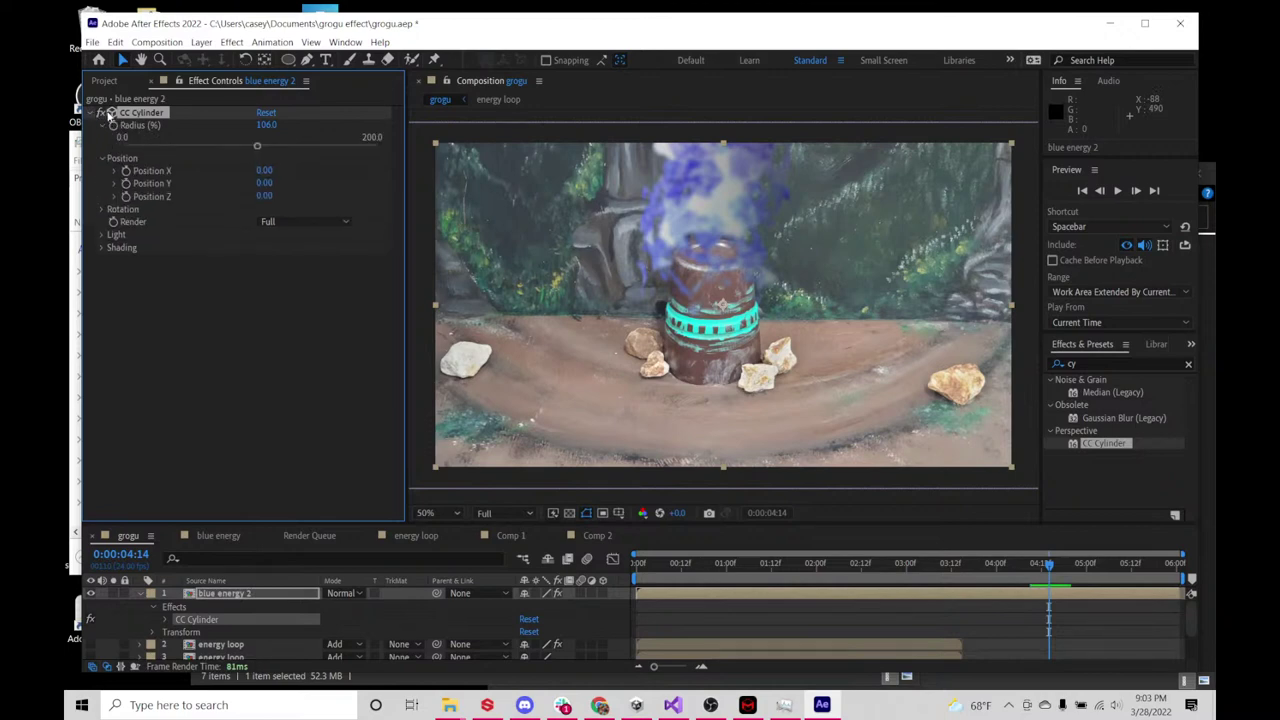
pyautogui.click(110, 113)
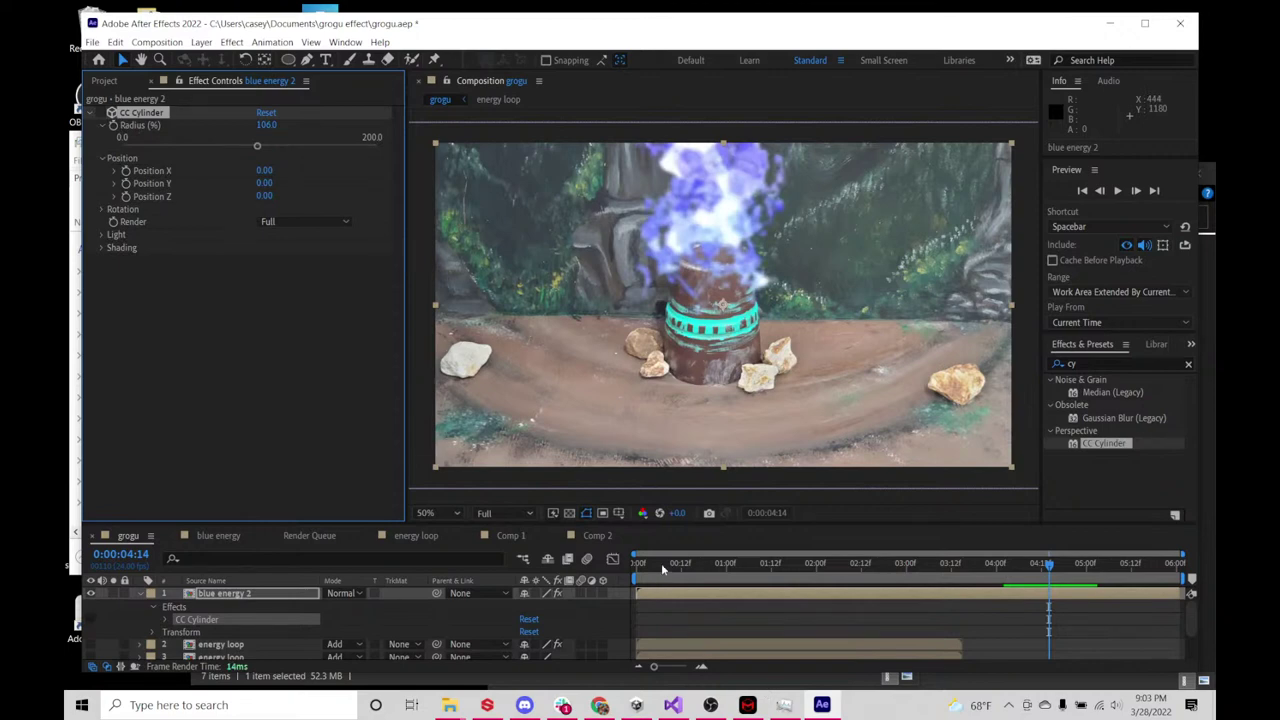
pyautogui.moveTo(661, 563); pyautogui.dragTo(827, 595)
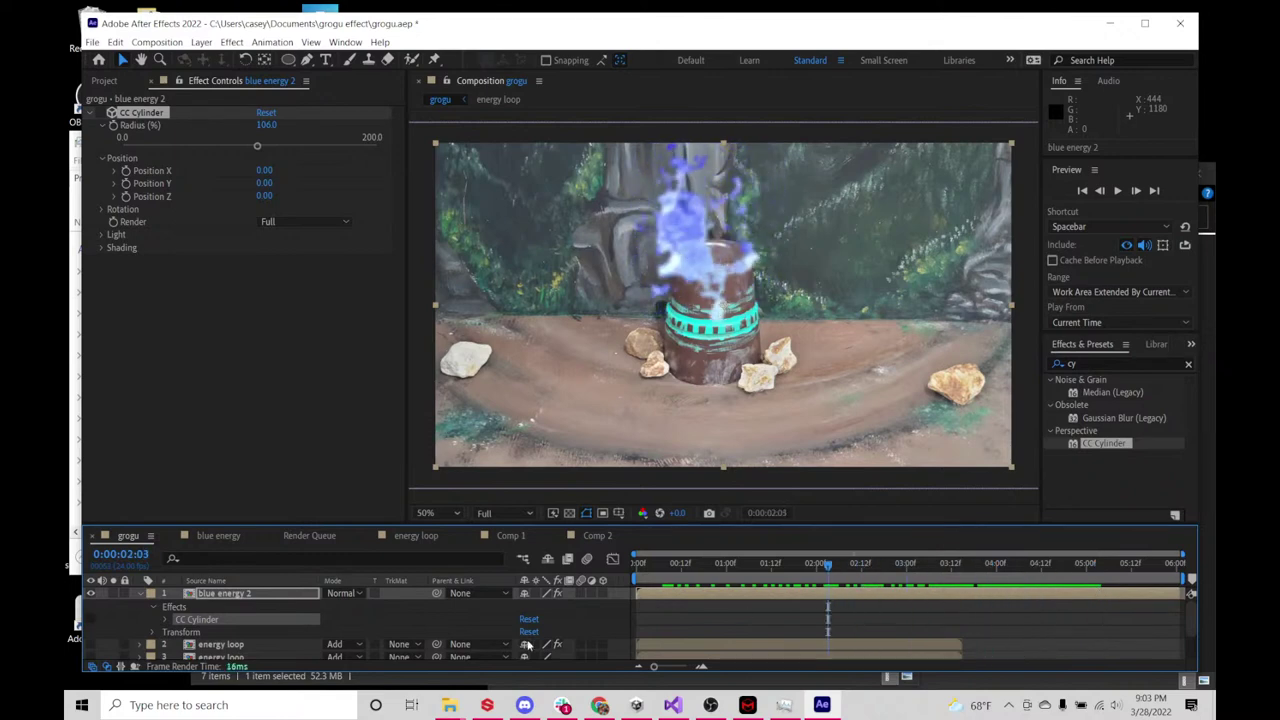
# - Open the blue energy 2 precomposition, scrub to 0:00:03:02 and examine the effects on its blue energy layer
pyautogui.doubleClick(225, 593)
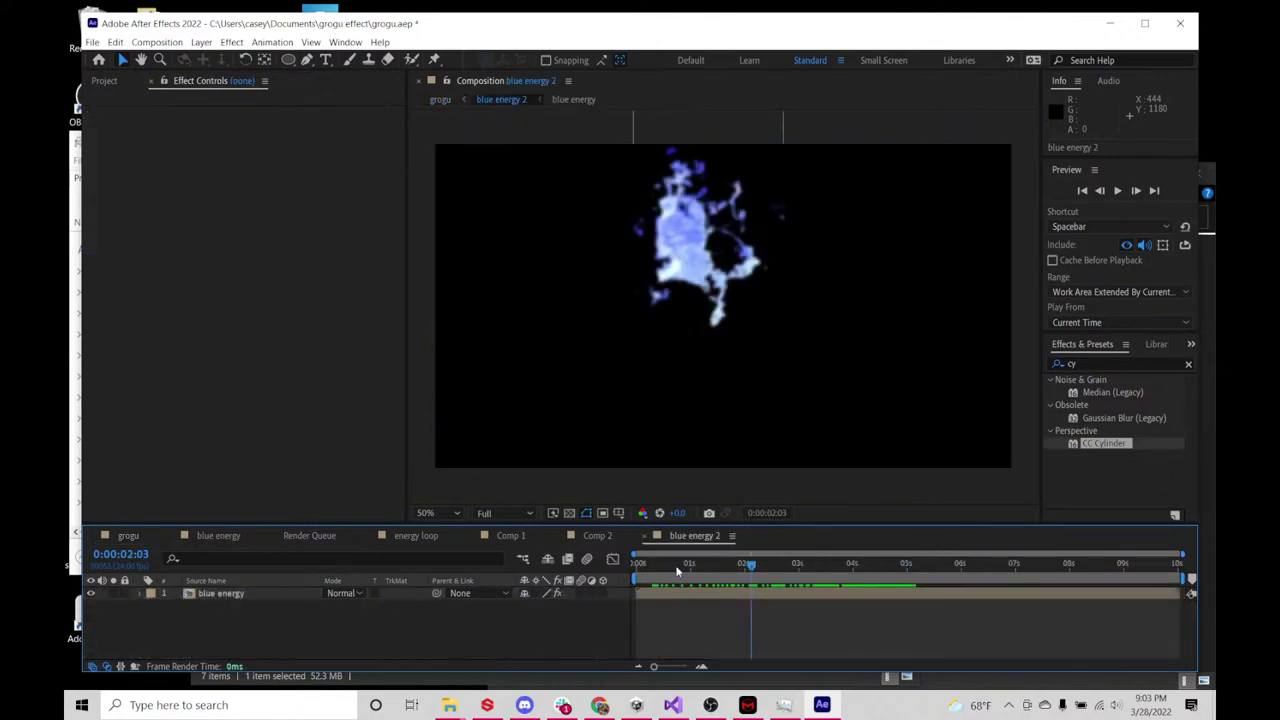
pyautogui.moveTo(751, 565); pyautogui.dragTo(812, 572)
pyautogui.click(212, 595)
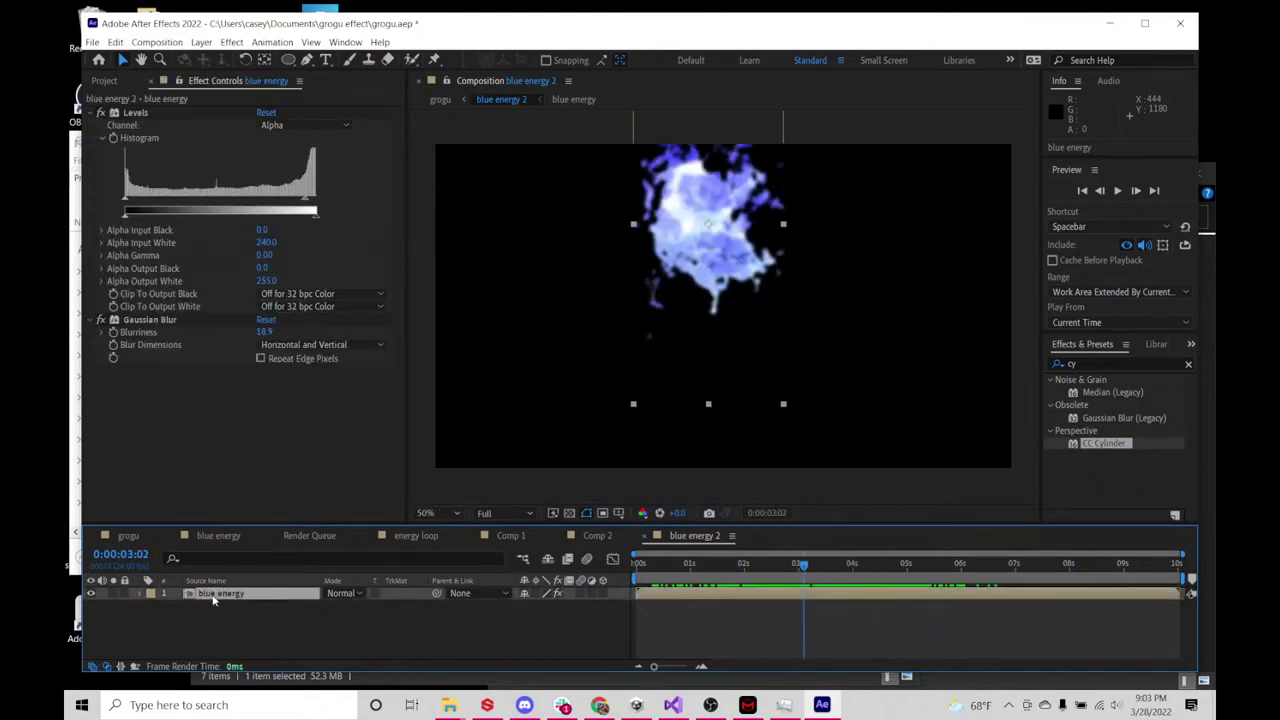
# - Set the blue energy layer's alpha Levels to input black 200, input white 255 and gamma 0.08, and preview the flame from 0:00:02:07
pyautogui.click(306, 200)
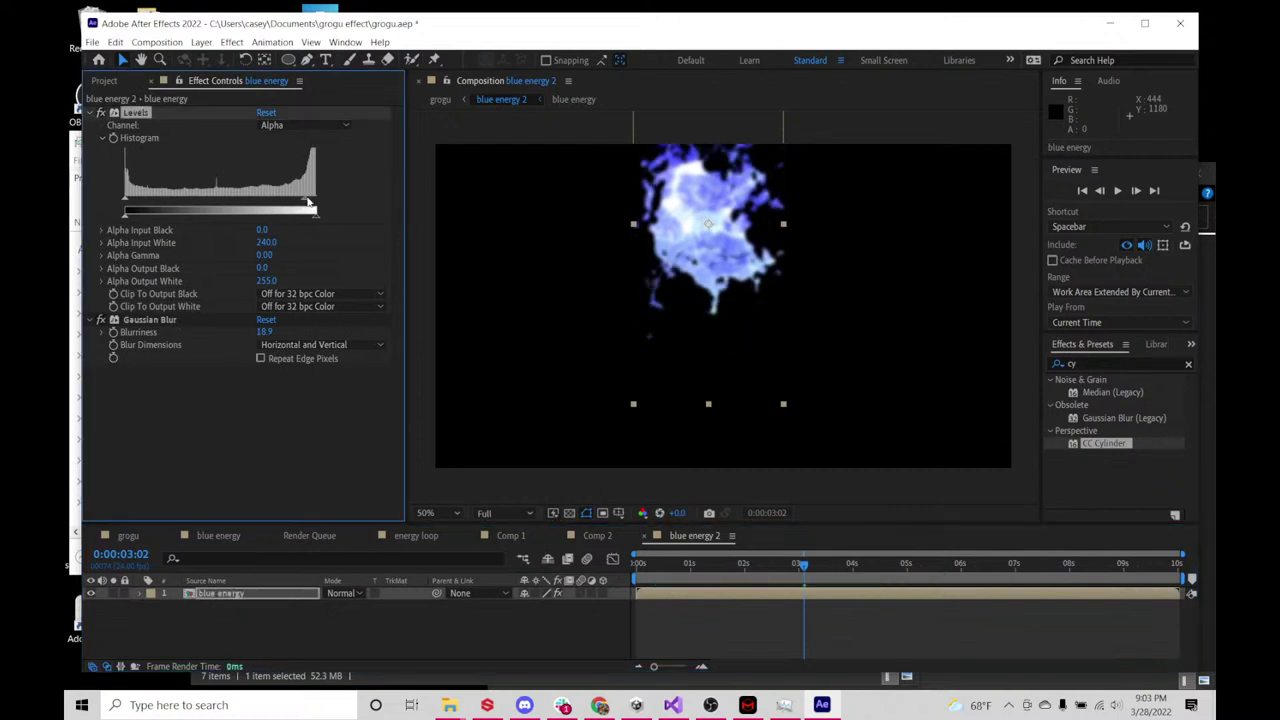
pyautogui.moveTo(308, 205); pyautogui.dragTo(313, 216)
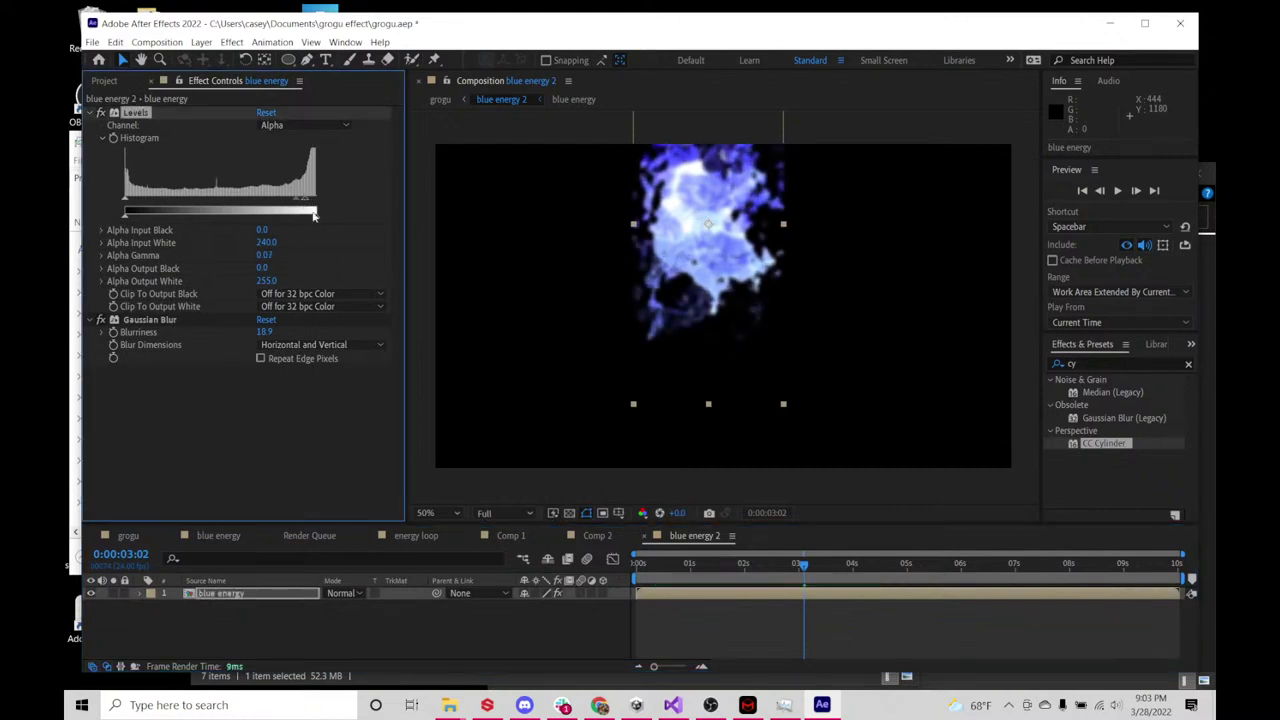
pyautogui.moveTo(126, 207); pyautogui.dragTo(315, 204)
pyautogui.moveTo(778, 567)
pyautogui.mouseDown()
pyautogui.moveTo(1026, 567)
pyautogui.moveTo(760, 569)
pyautogui.mouseUp()
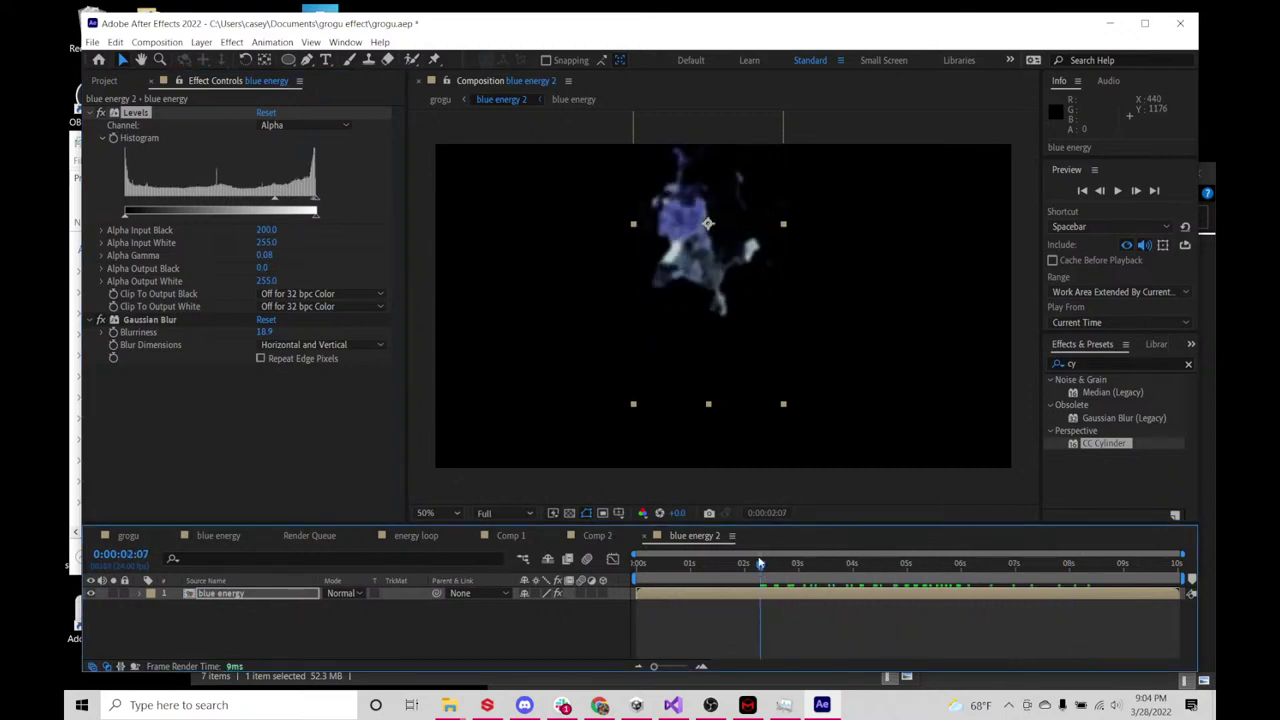
pyautogui.press('space')
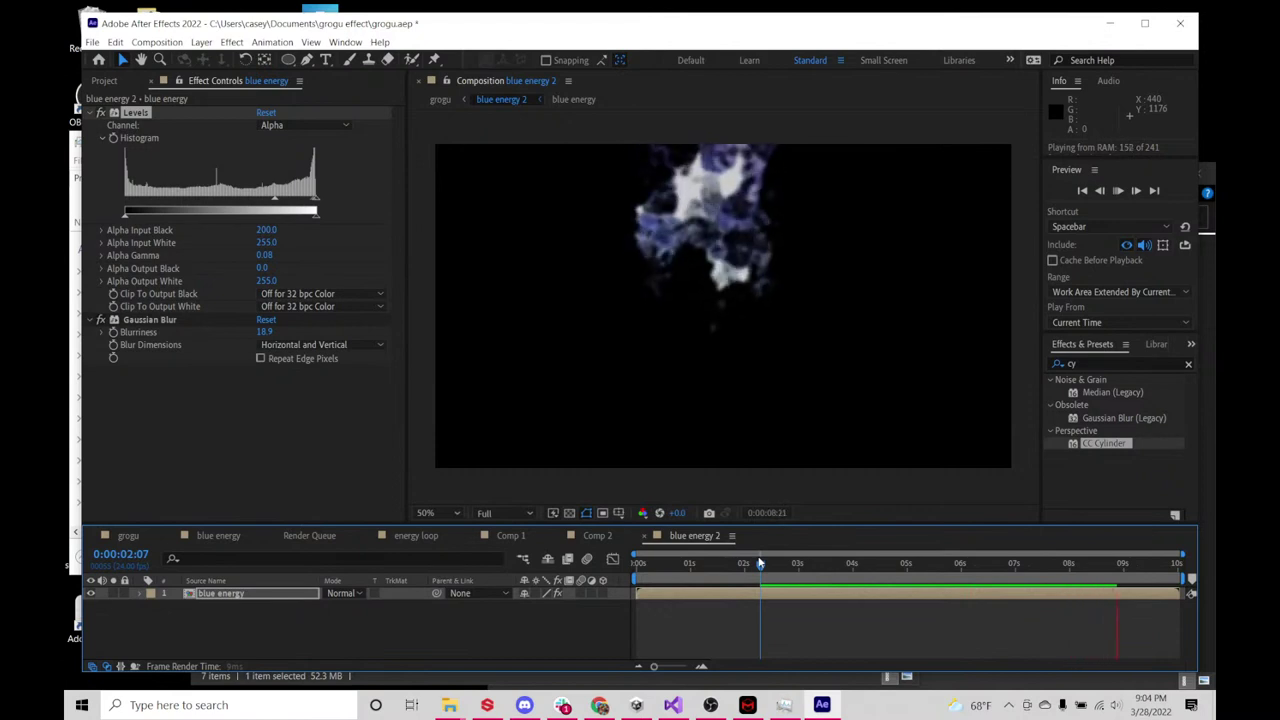
pyautogui.press('space')
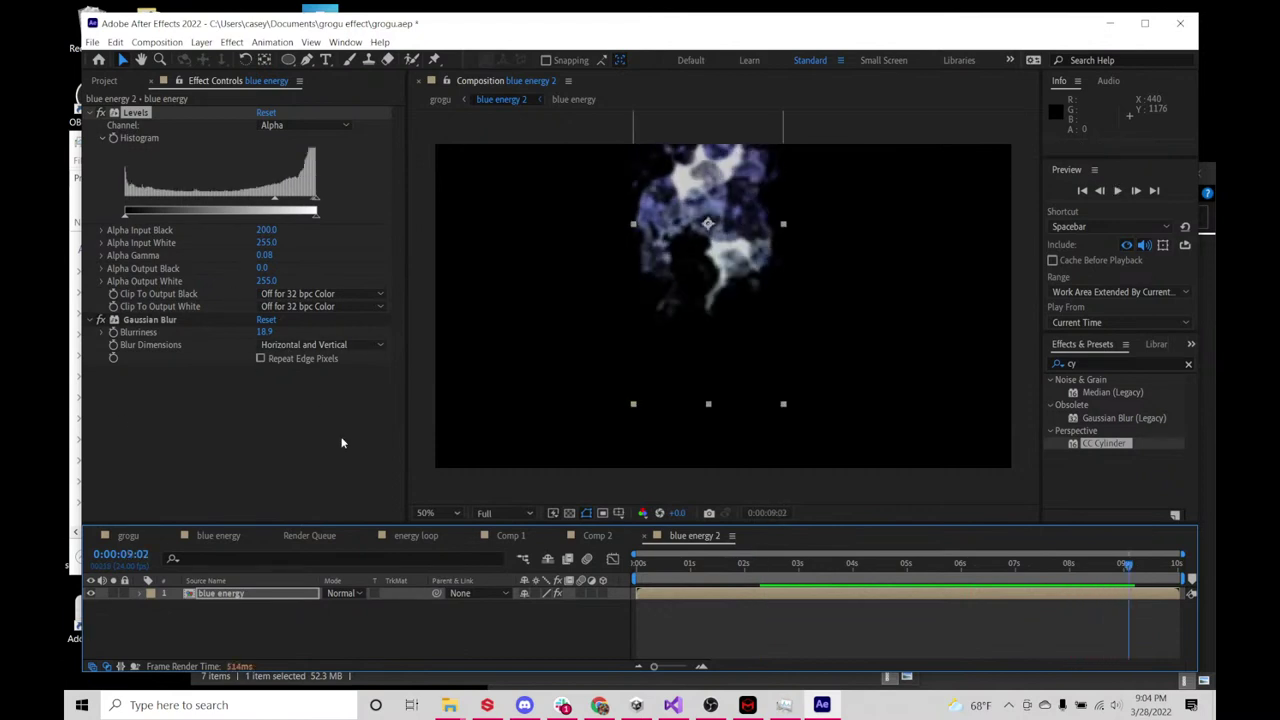
# - Find the Stylize Glow effect and apply it to the blue energy layer
pyautogui.click(290, 615)
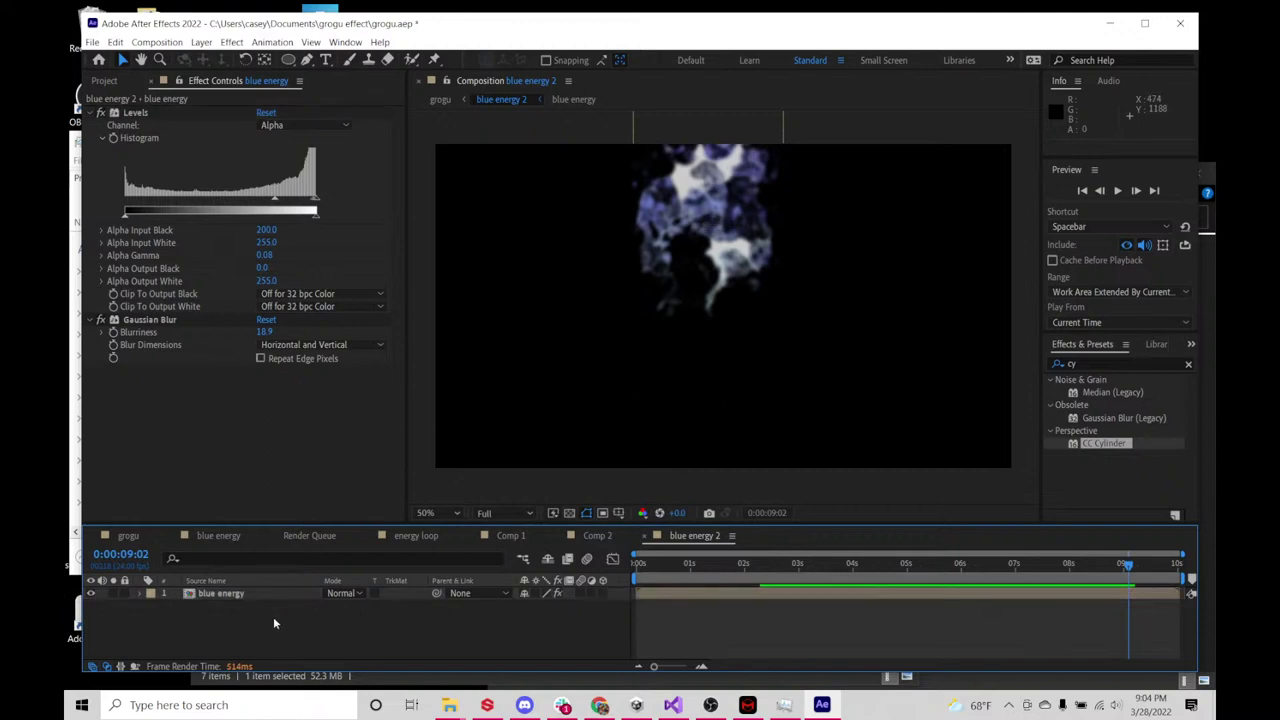
pyautogui.click(255, 599)
pyautogui.click(1100, 367)
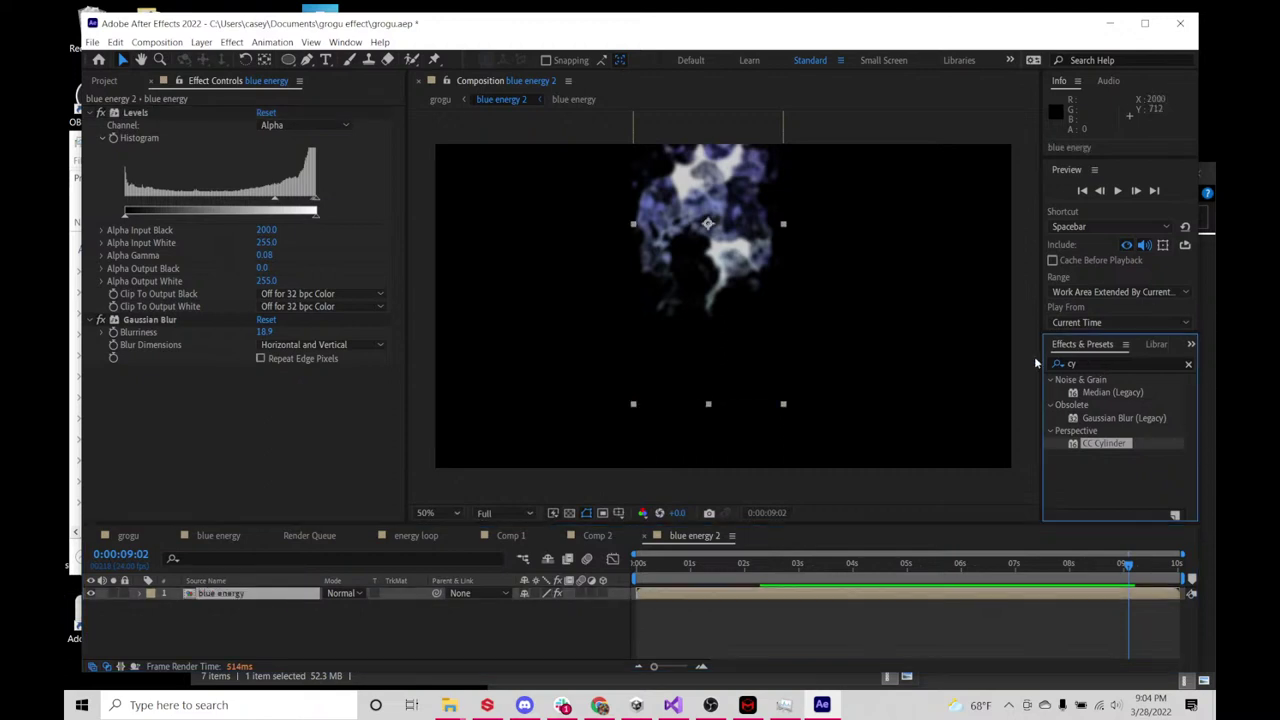
pyautogui.click(1072, 363)
pyautogui.write('glo')
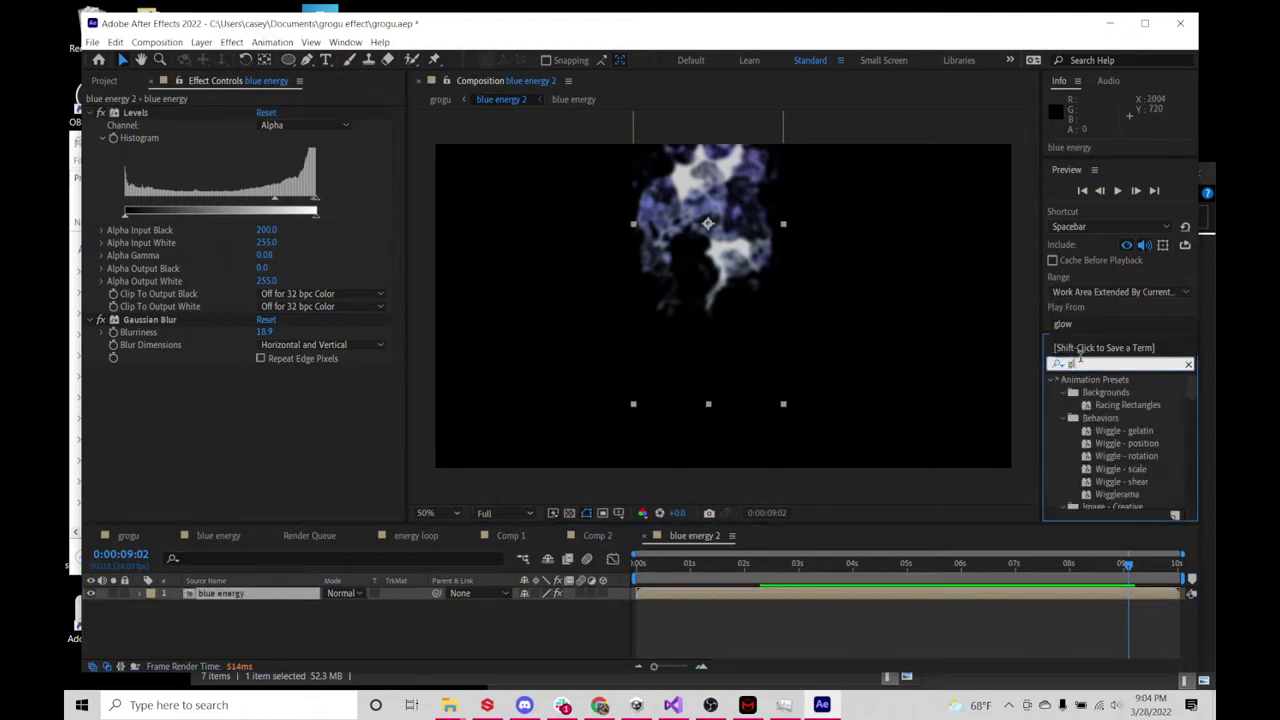
pyautogui.write('w')
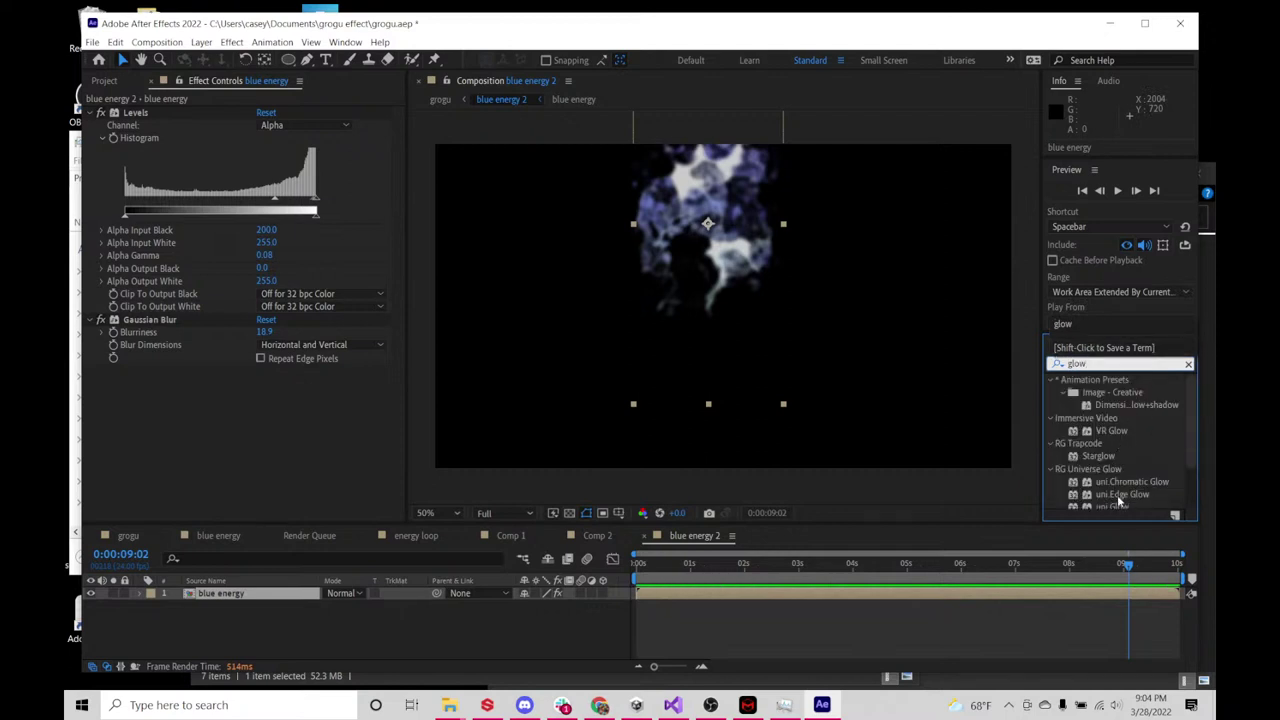
pyautogui.scroll(-1, 1120, 500)
pyautogui.scroll(-1, 1120, 510)
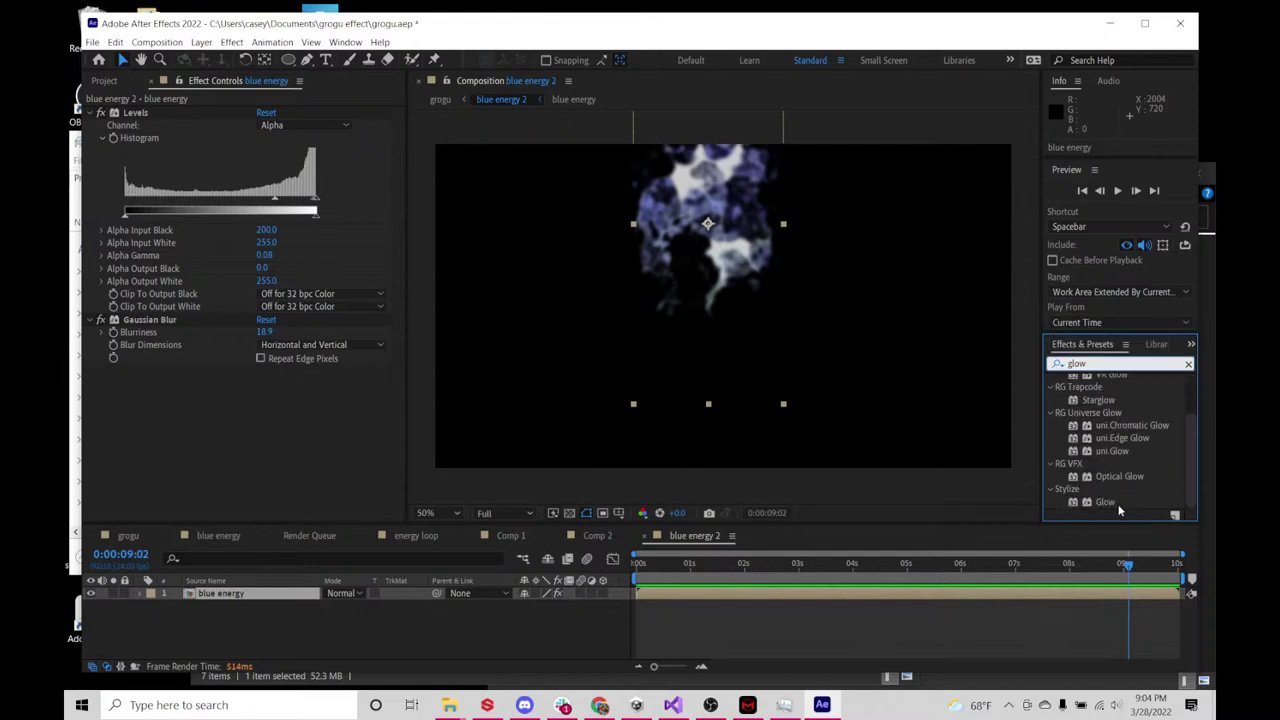
pyautogui.moveTo(1105, 501); pyautogui.dragTo(327, 280)
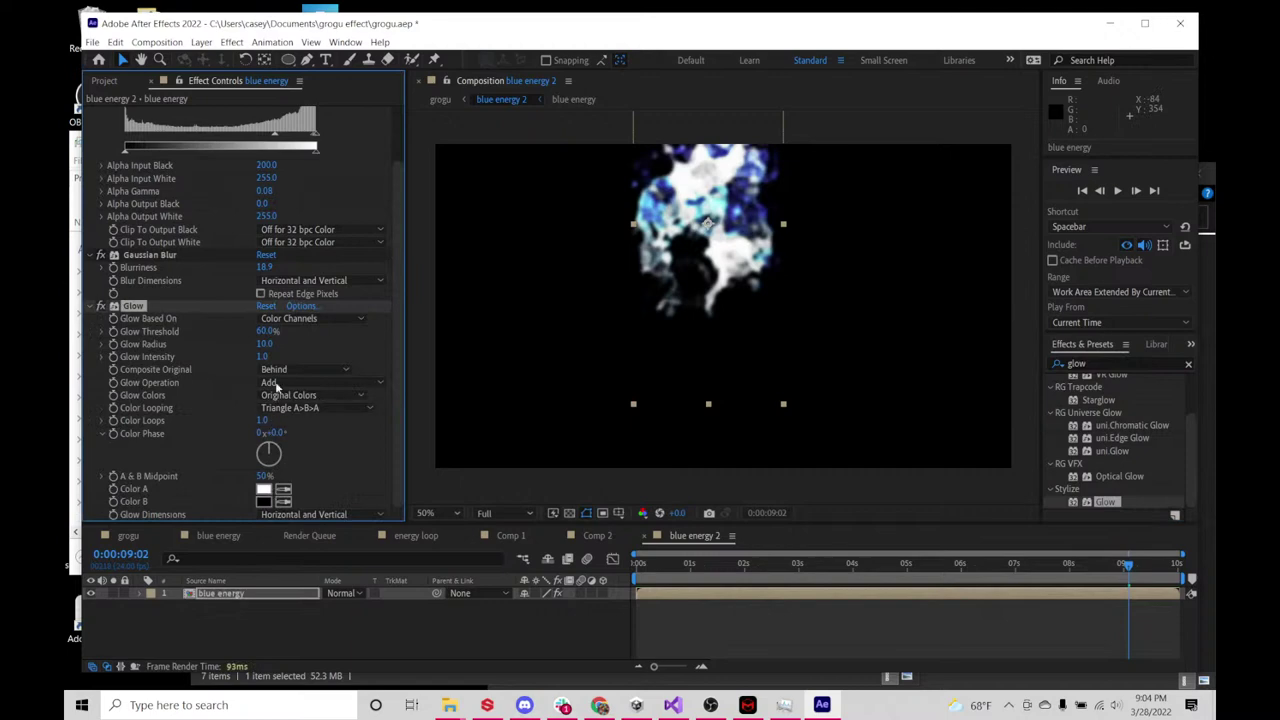
# - Set the Glow threshold to 89.8%, radius to 267 and intensity to 3.1, and check the flame at 0:00:08:13
pyautogui.click(268, 344)
pyautogui.write('177')
pyautogui.press('Return')
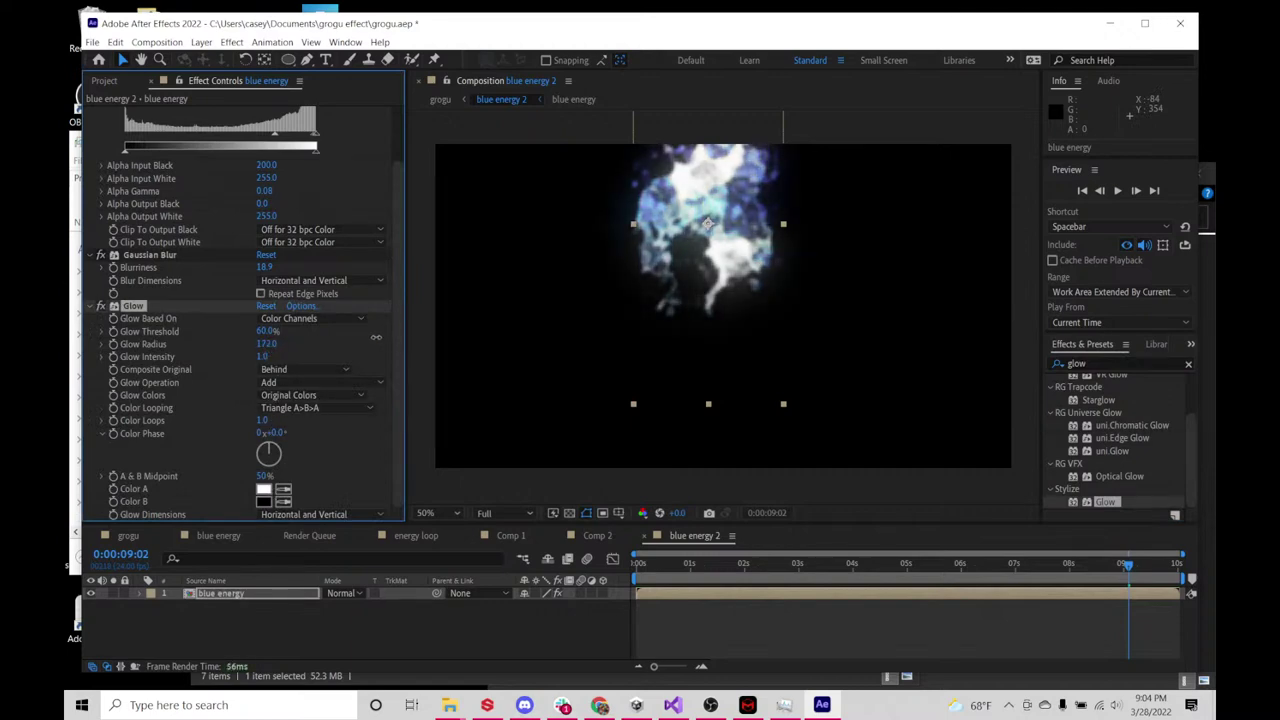
pyautogui.moveTo(263, 357); pyautogui.dragTo(421, 356)
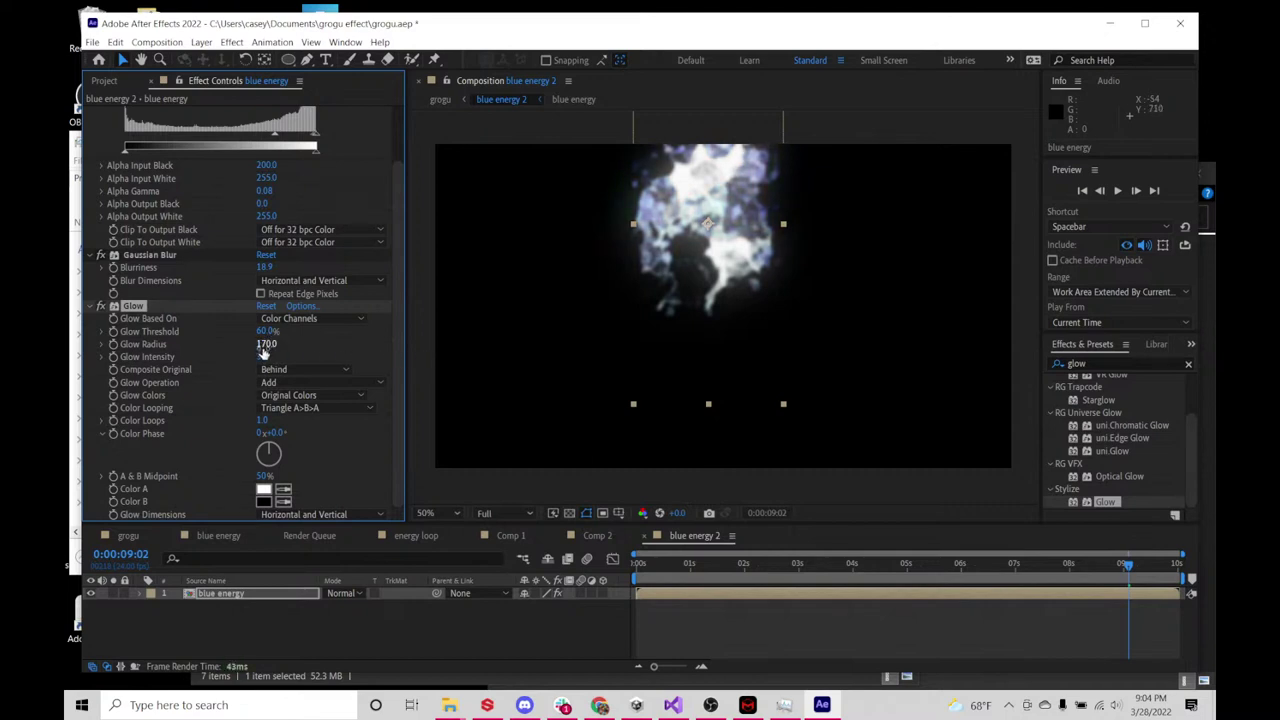
pyautogui.moveTo(263, 350); pyautogui.dragTo(335, 335)
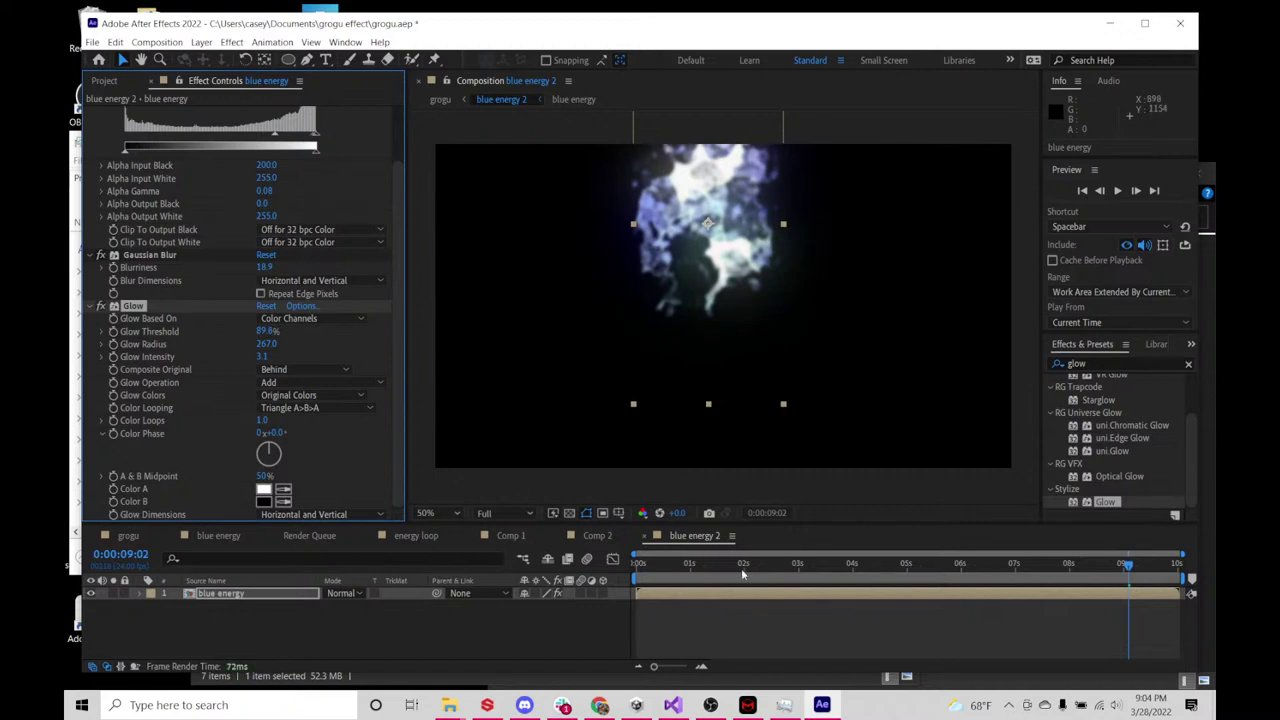
pyautogui.moveTo(743, 568); pyautogui.dragTo(1100, 568)
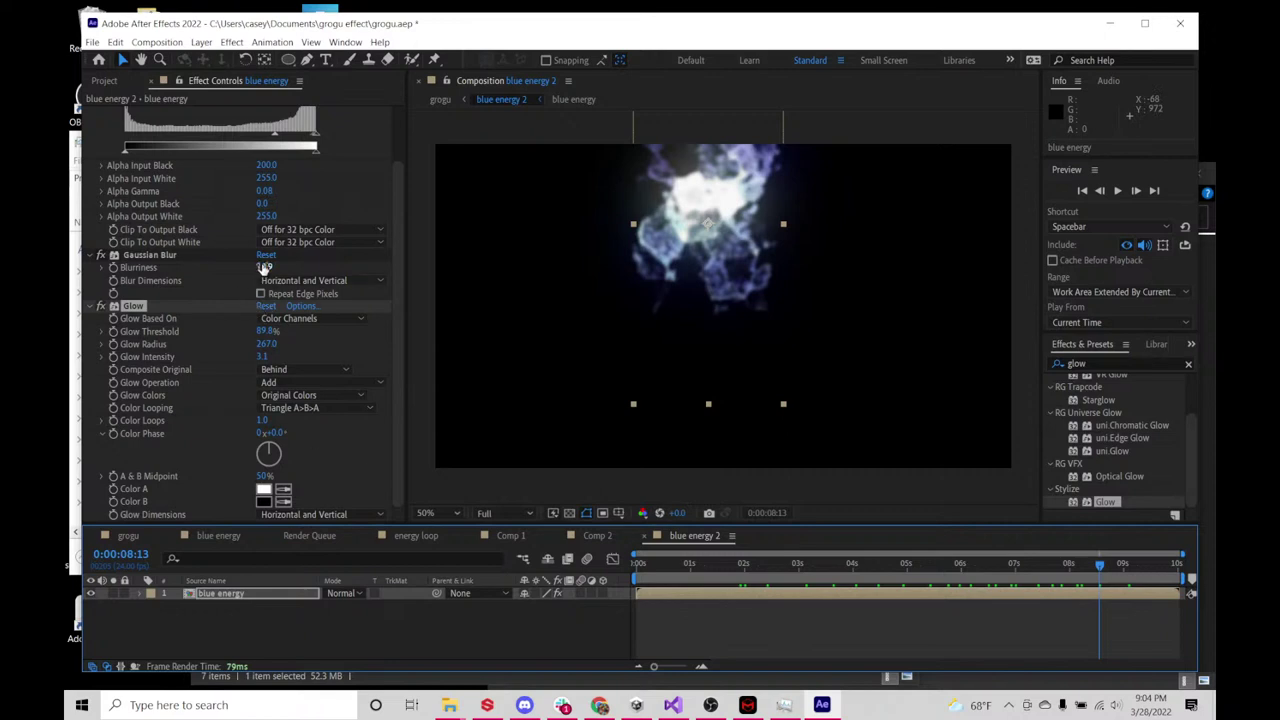
# - Reduce the blue energy layer's Gaussian Blur to 11.5 and preview the flame from 0:00:07:20
pyautogui.moveTo(265, 267); pyautogui.dragTo(221, 279)
pyautogui.moveTo(665, 563); pyautogui.dragTo(1062, 567)
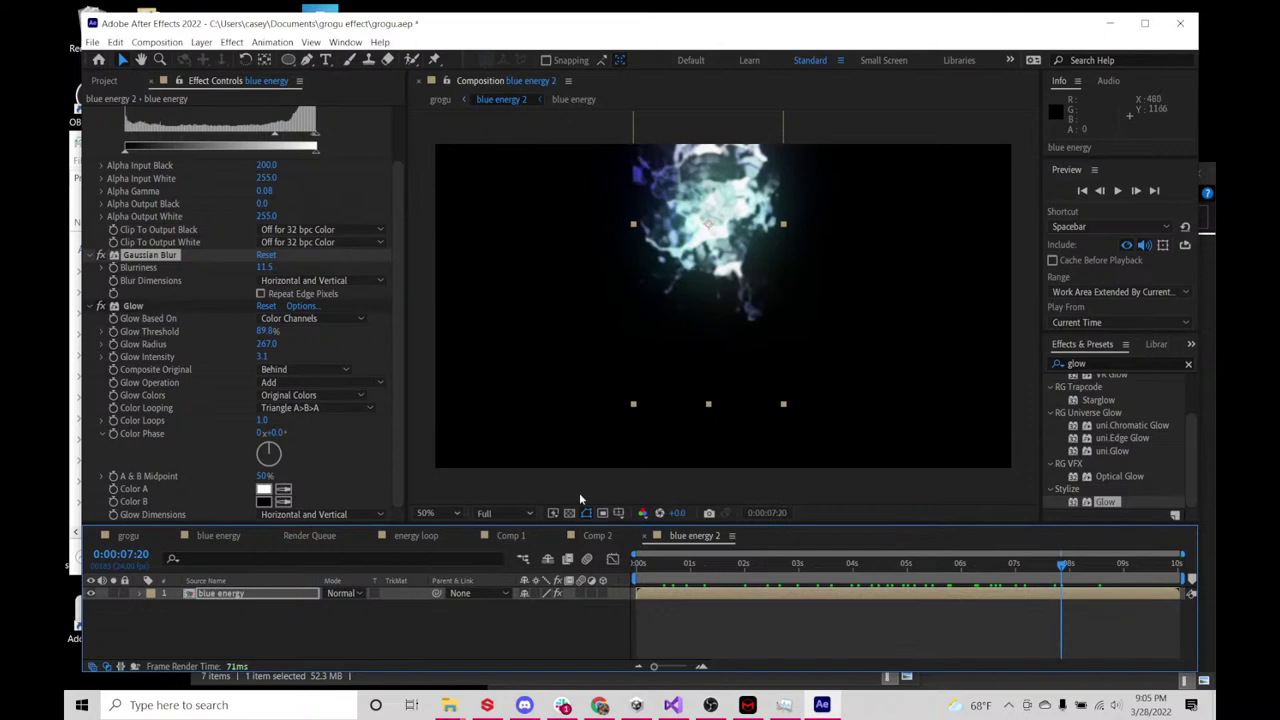
pyautogui.press('space')
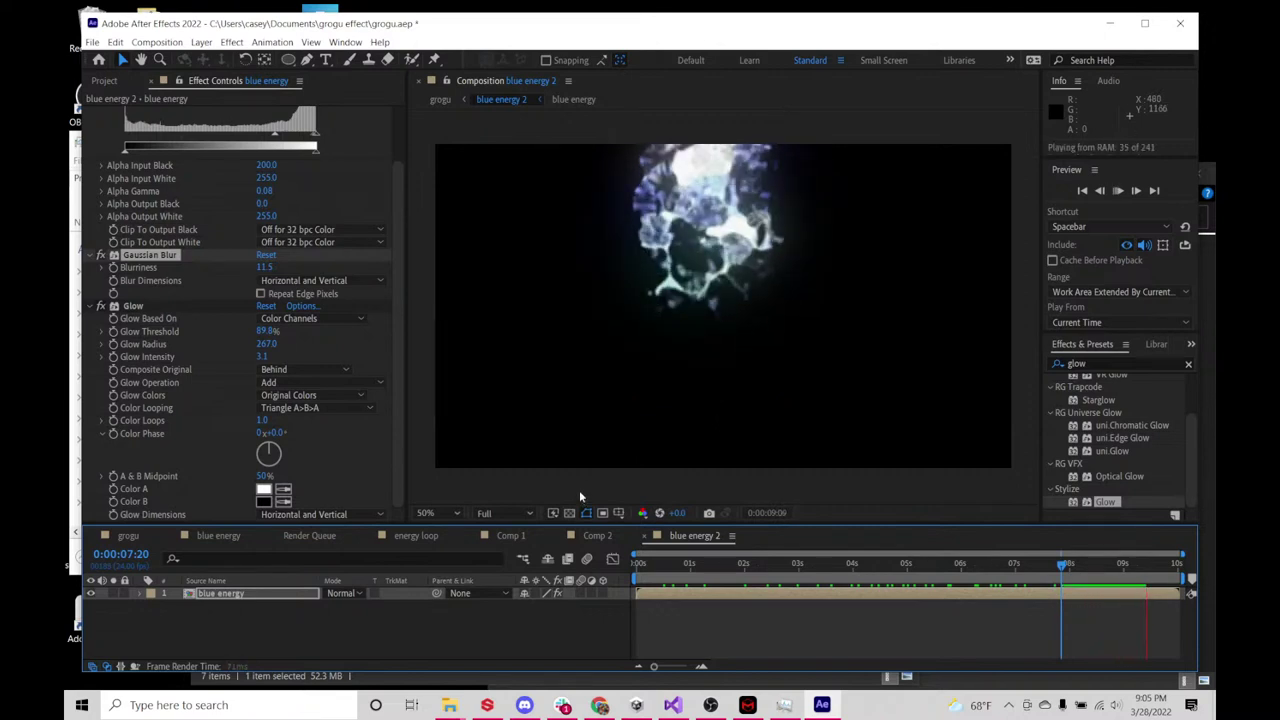
pyautogui.click(104, 80)
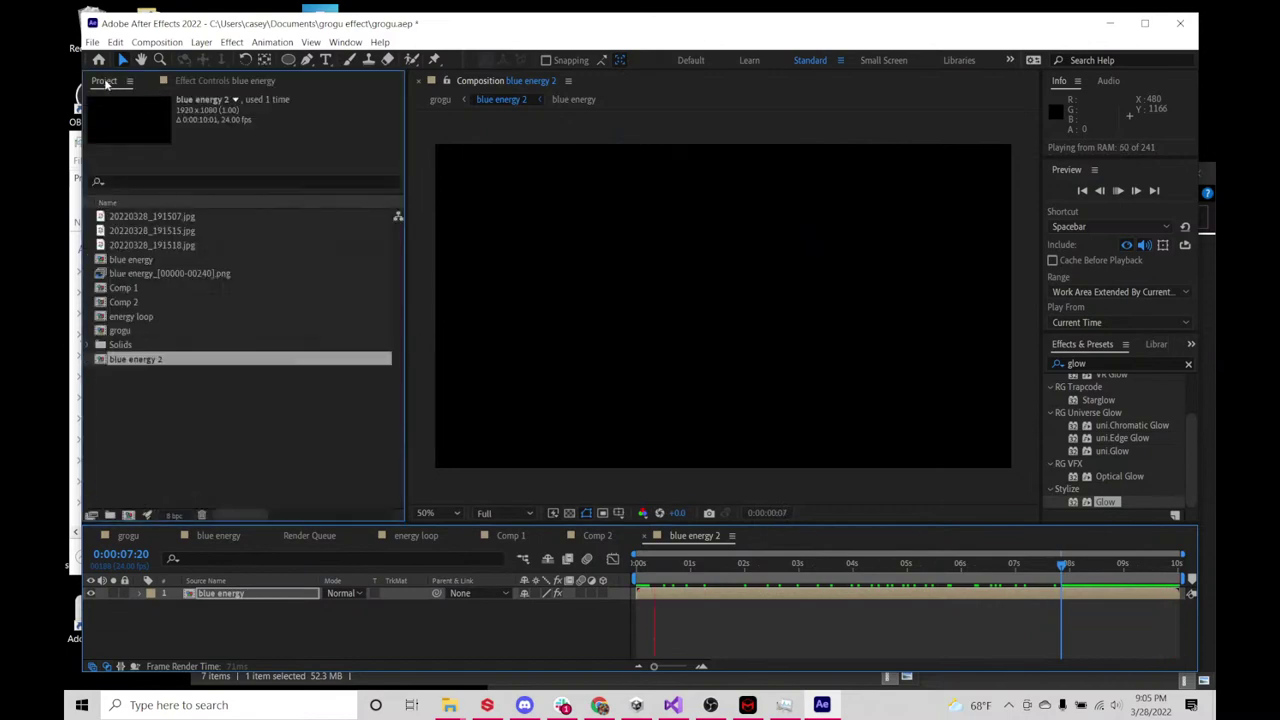
# - In the grogu composition, shift the blue energy 2 layer slightly right and down over the pedestal, check 0:00:03:22, and collapse its properties
pyautogui.click(220, 537)
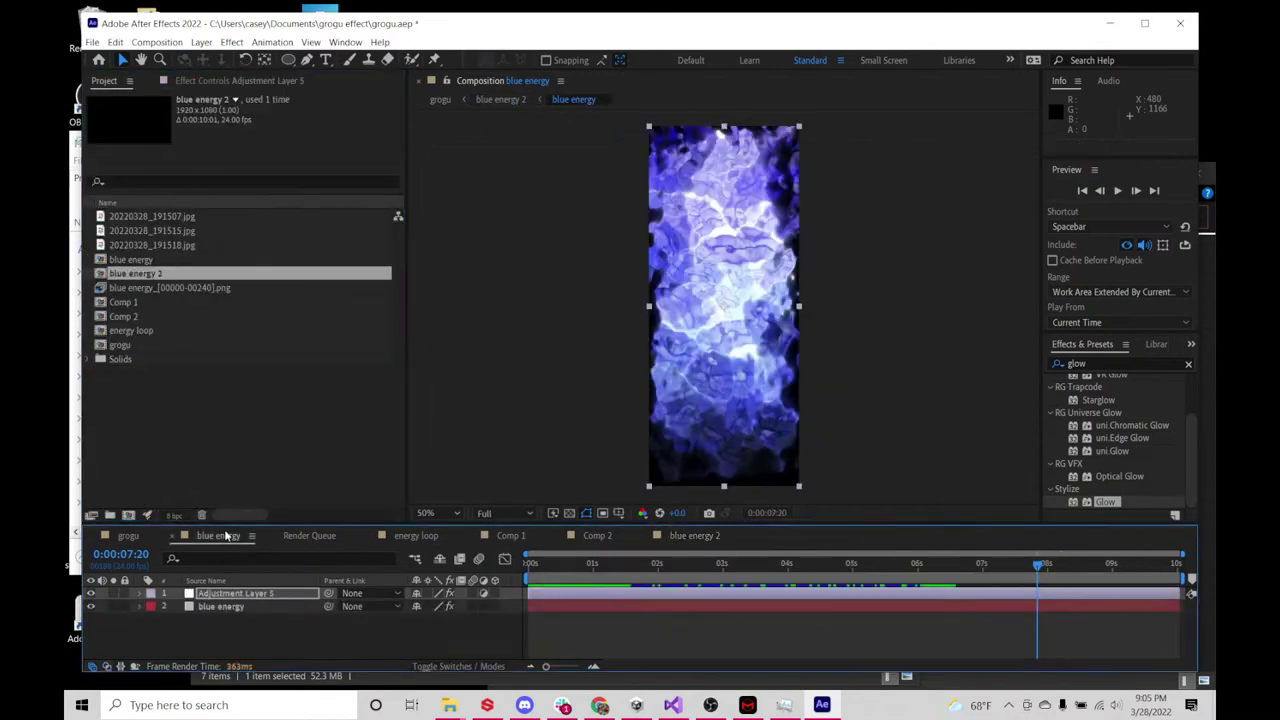
pyautogui.click(128, 536)
pyautogui.moveTo(757, 563); pyautogui.dragTo(972, 580)
pyautogui.moveTo(985, 580)
pyautogui.mouseDown()
pyautogui.moveTo(1003, 568)
pyautogui.moveTo(981, 566)
pyautogui.mouseUp()
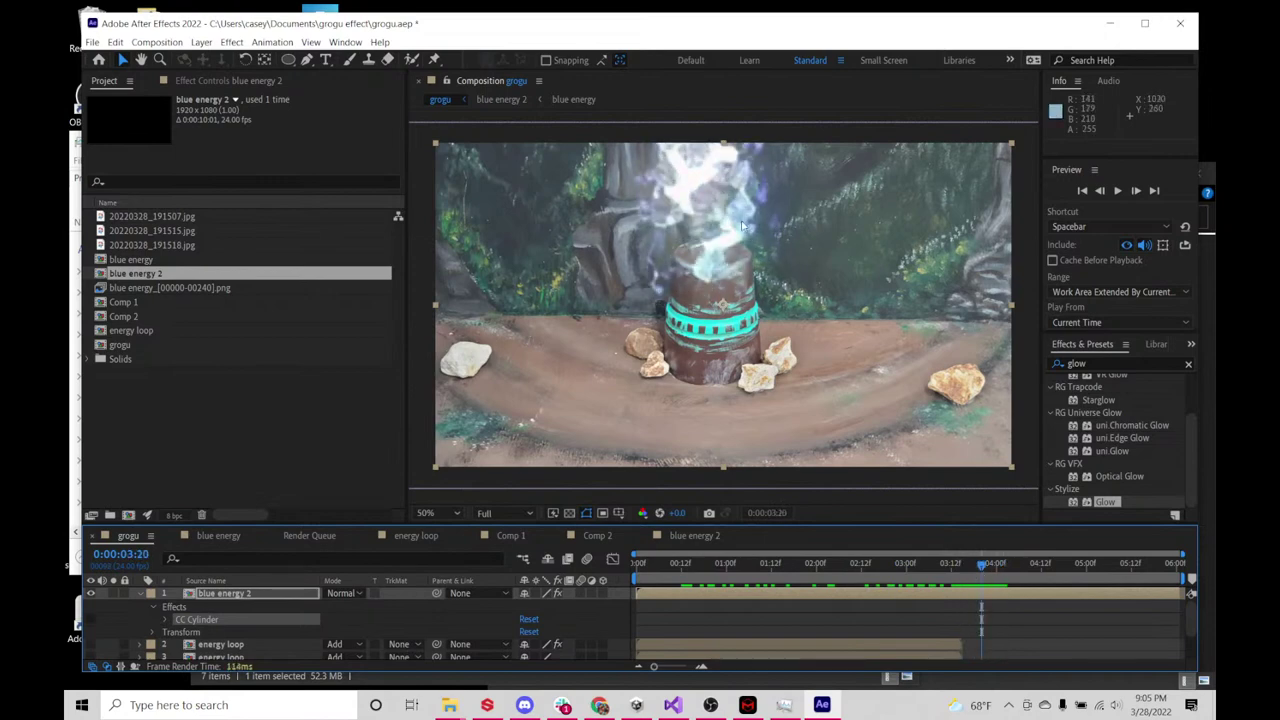
pyautogui.moveTo(718, 205); pyautogui.dragTo(726, 210)
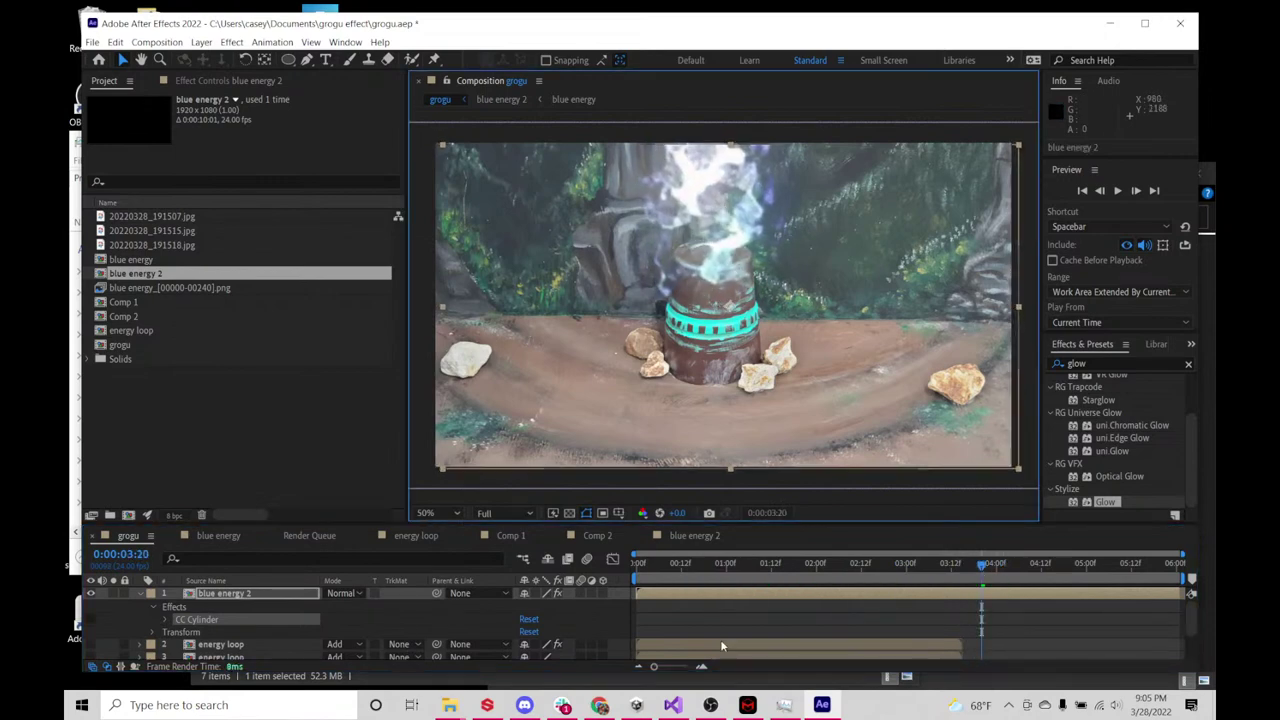
pyautogui.moveTo(714, 563); pyautogui.dragTo(989, 563)
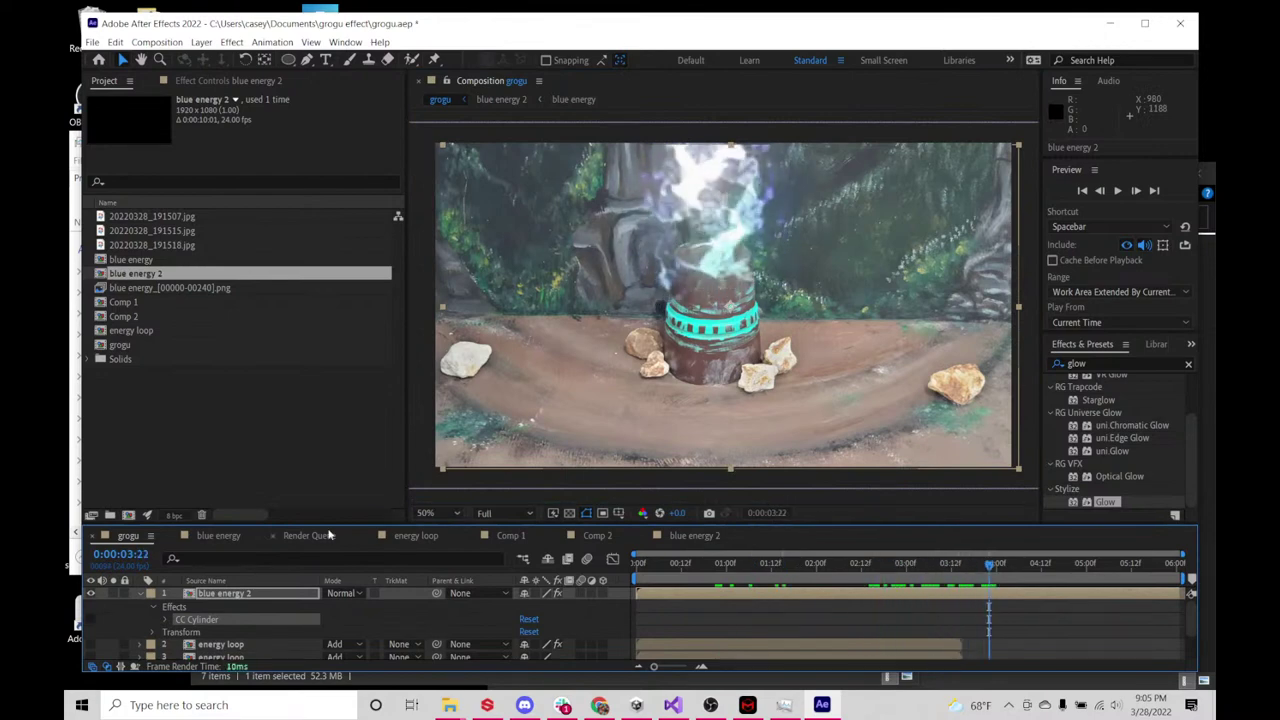
pyautogui.click(139, 594)
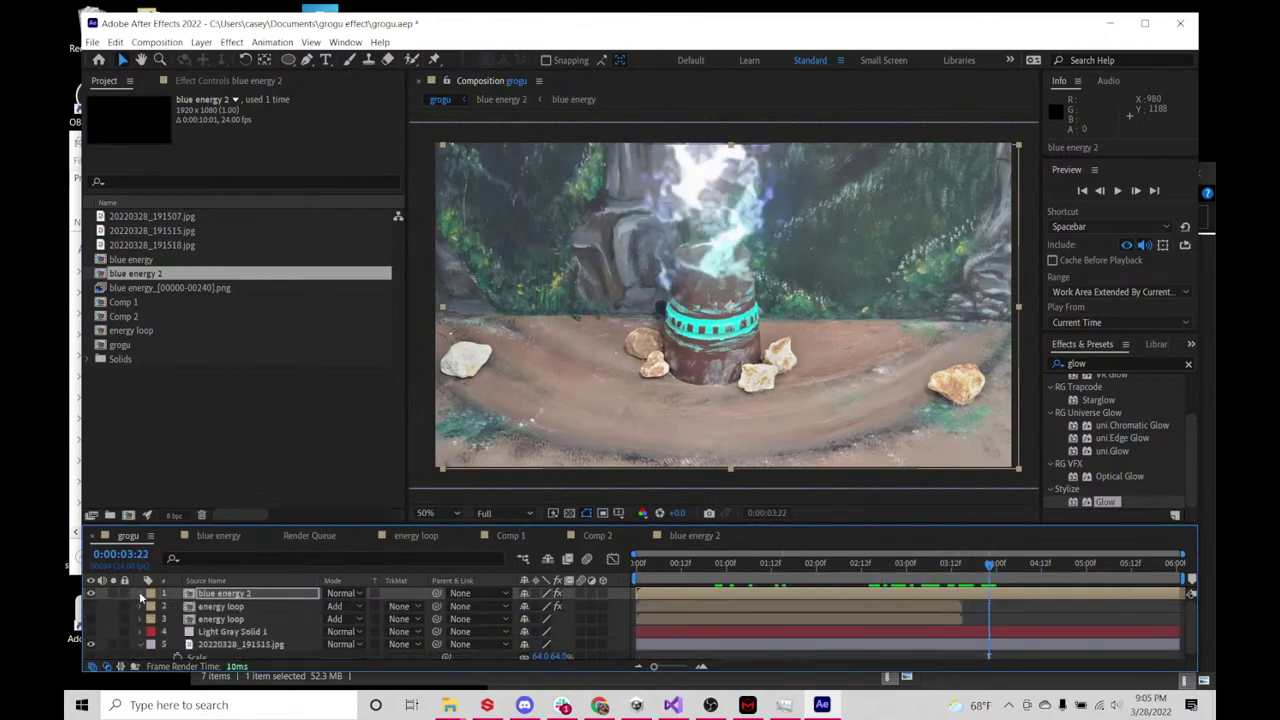
pyautogui.click(1094, 365)
pyautogui.doubleClick(1094, 365)
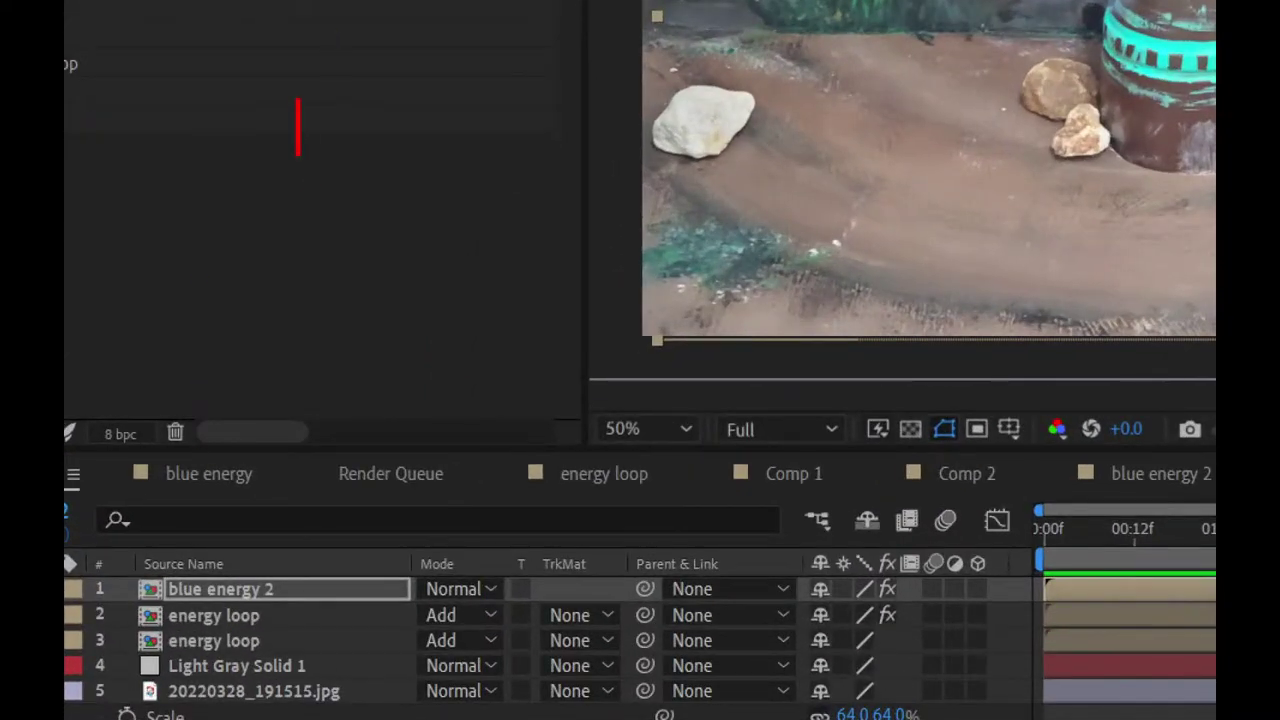
pyautogui.write('particle add')
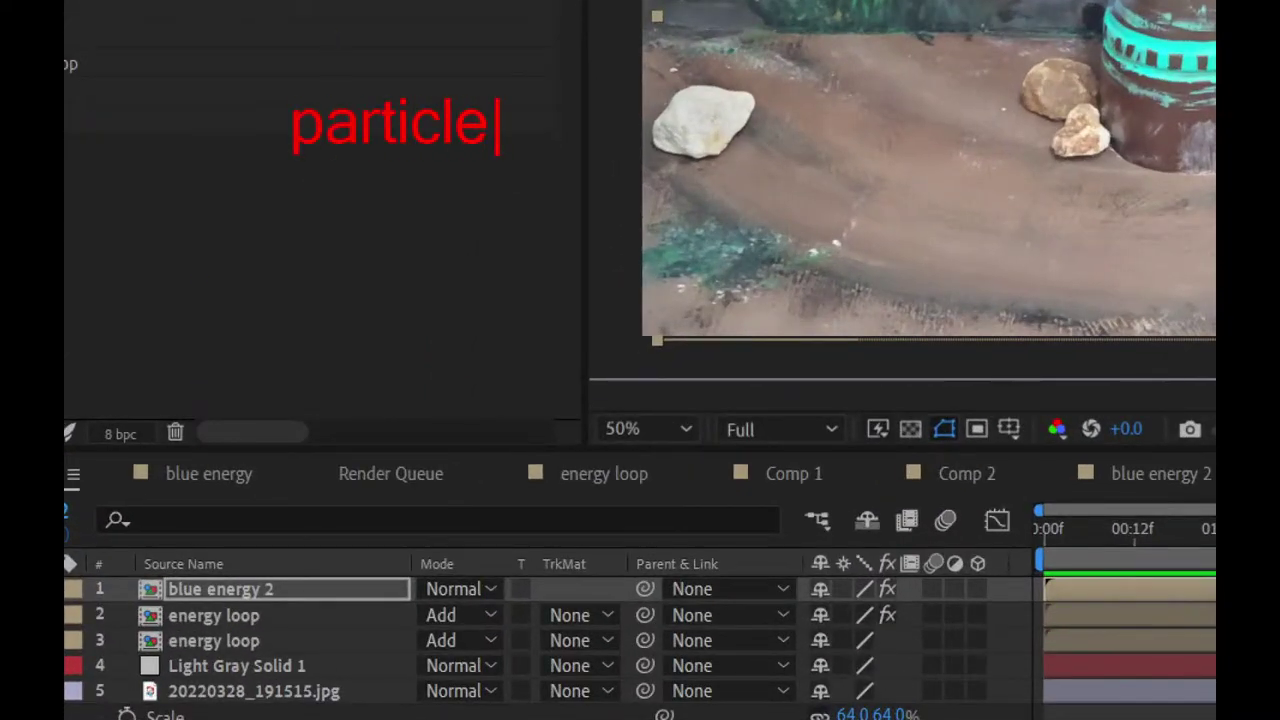
pyautogui.press('Return')
pyautogui.write('a')
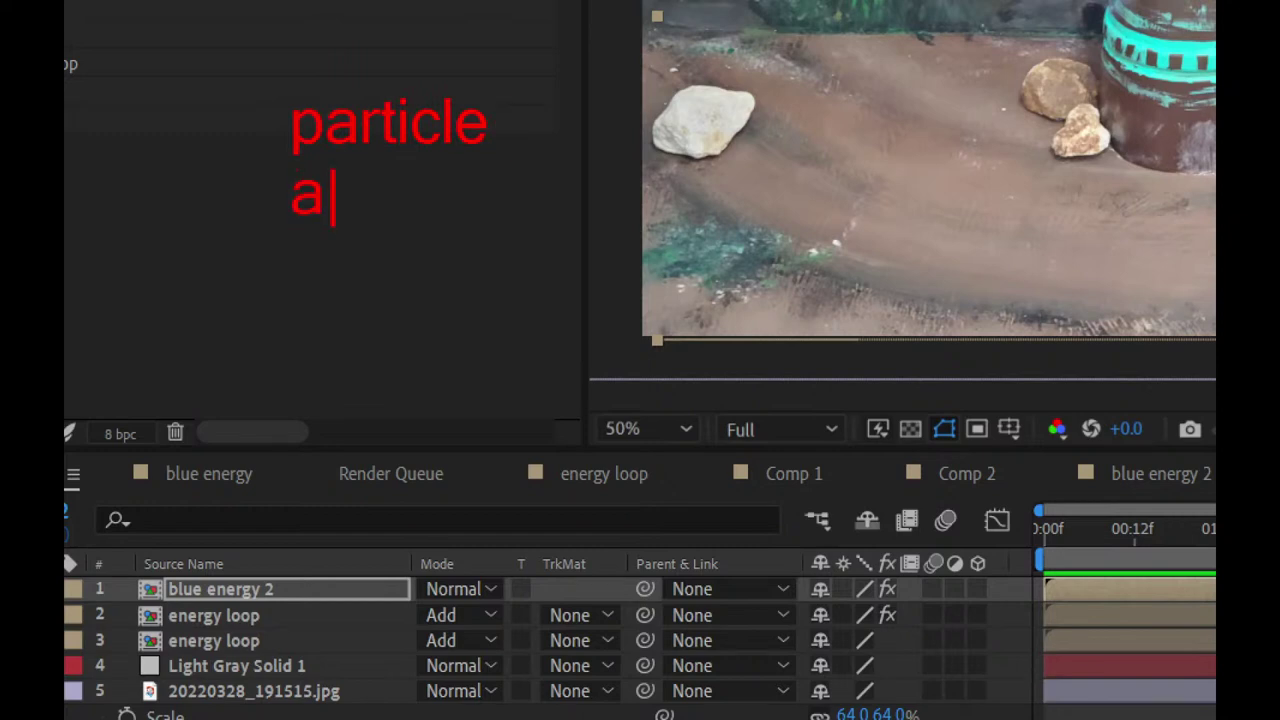
pyautogui.write('dd blend')
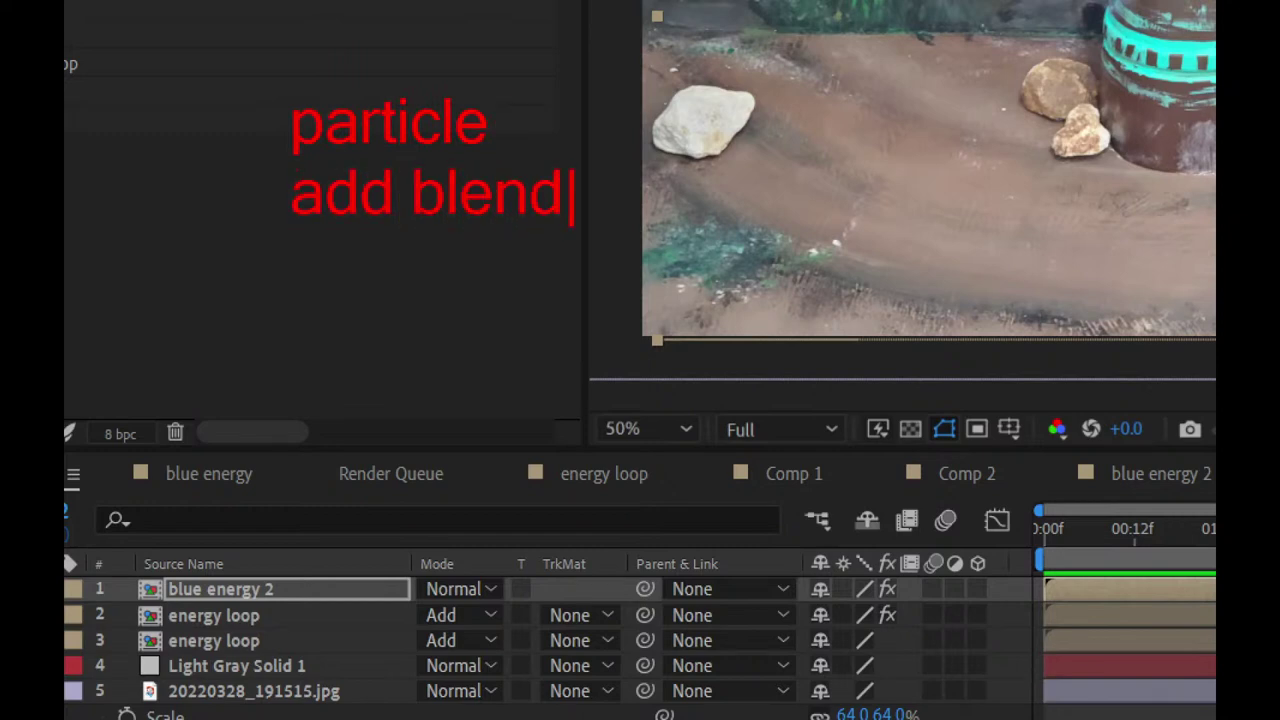
pyautogui.write(' mode')
pyautogui.press('Return')
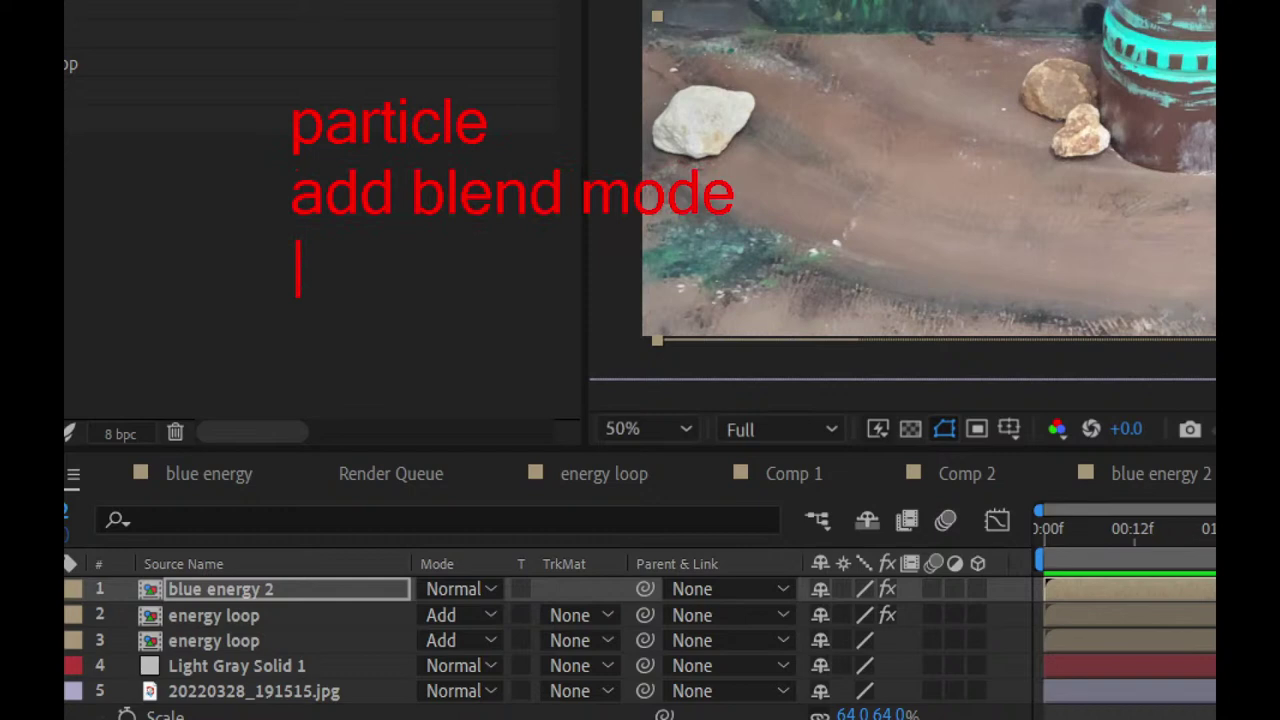
pyautogui.write('larger size')
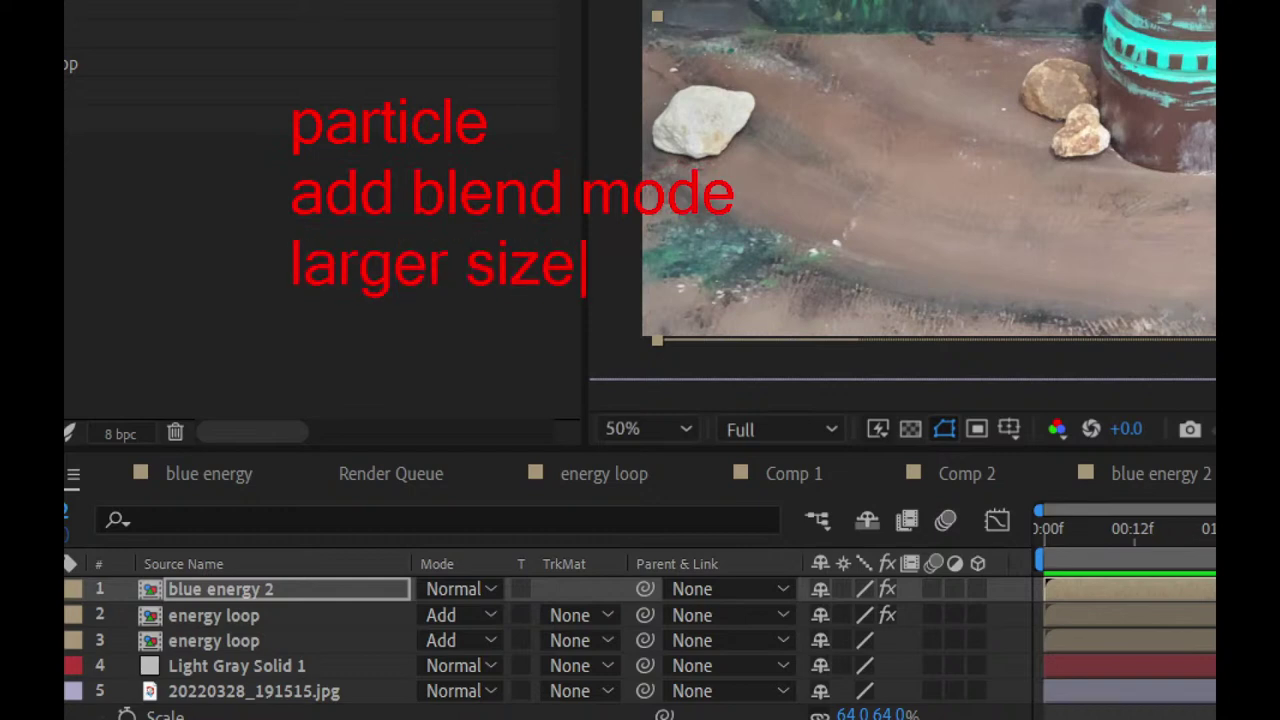
pyautogui.press('Return')
pyautogui.write('blue tint')
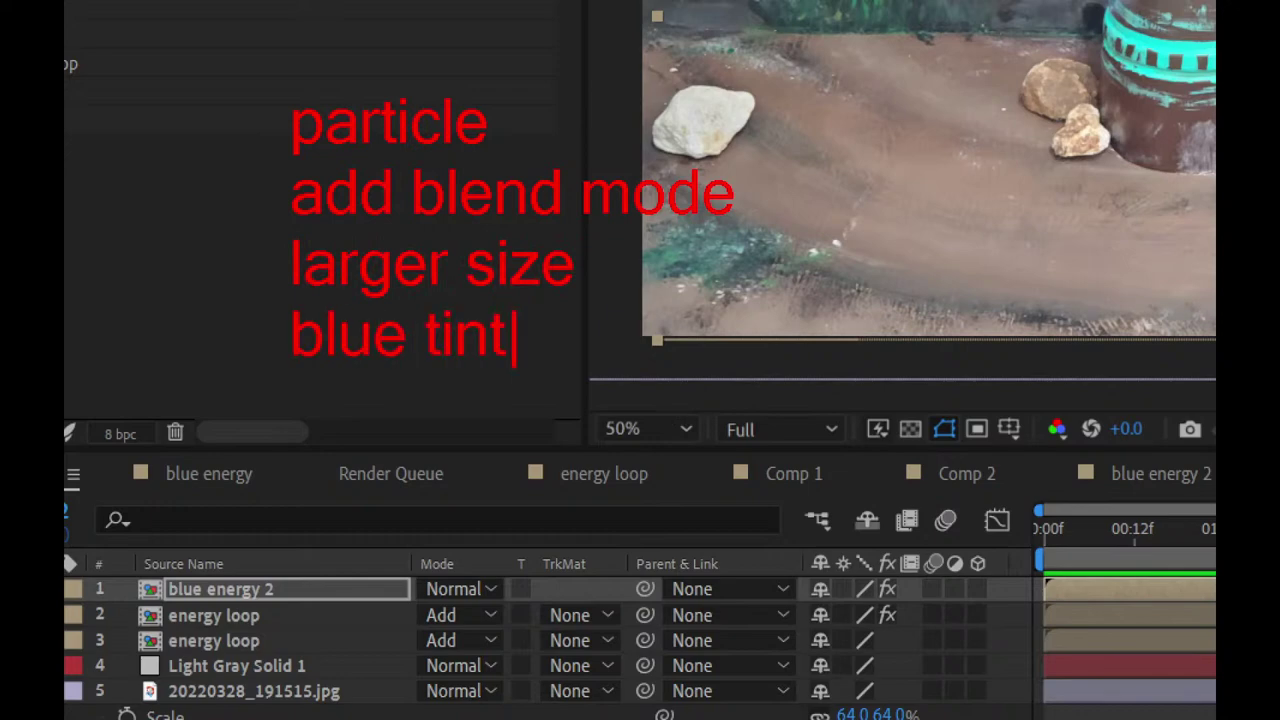
pyautogui.press('Return')
pyautogui.press('Return')
pyautogui.write('vecto')
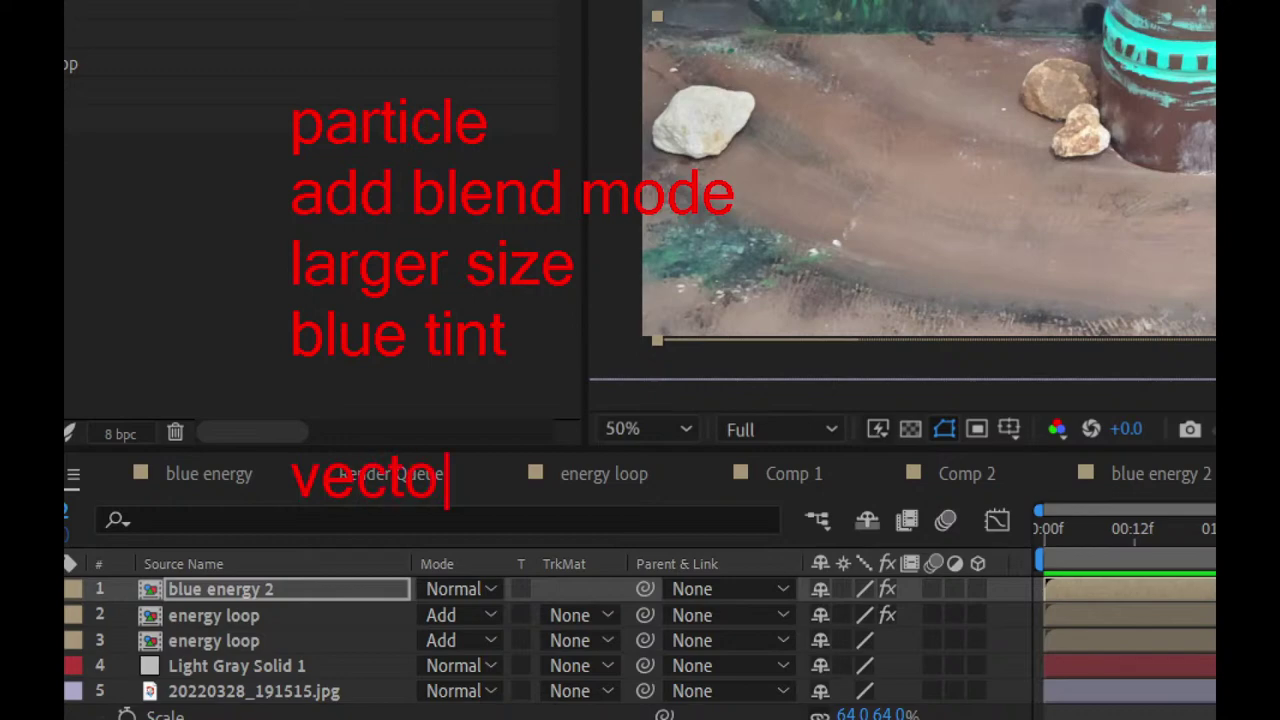
pyautogui.write('r blur')
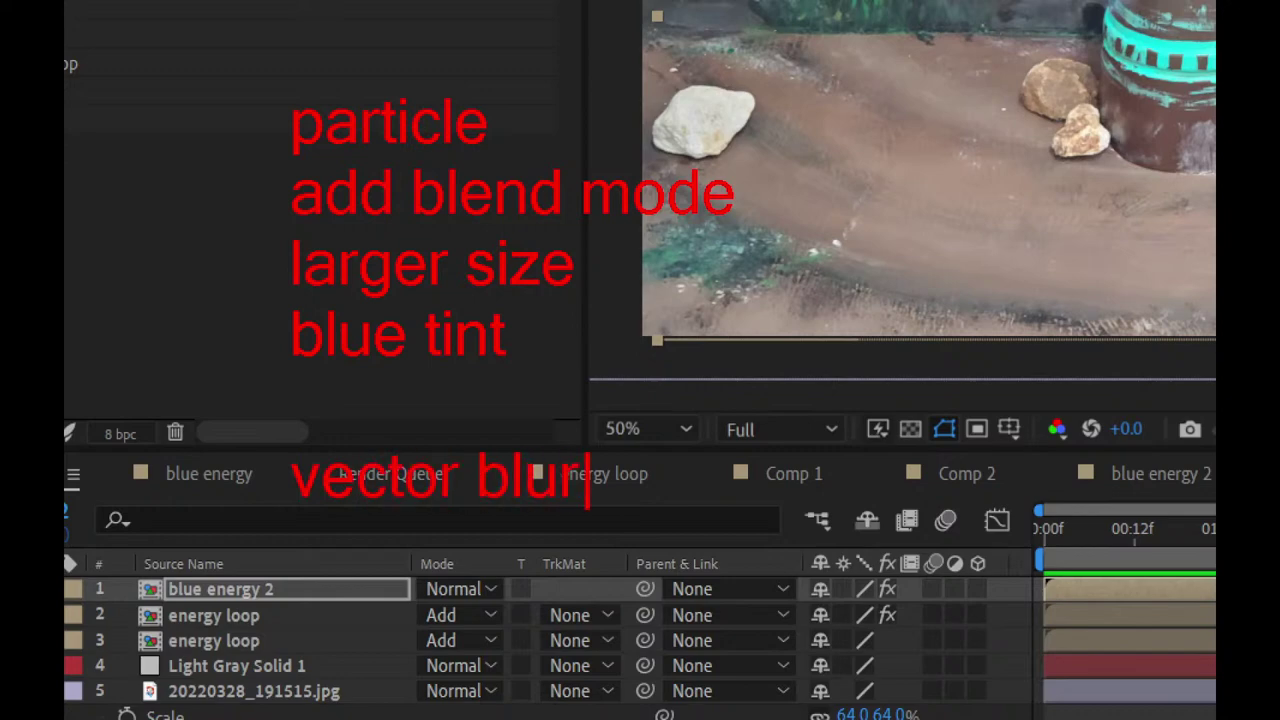
pyautogui.press('Return')
pyautogui.press('Return')
pyautogui.write('cc cycl')
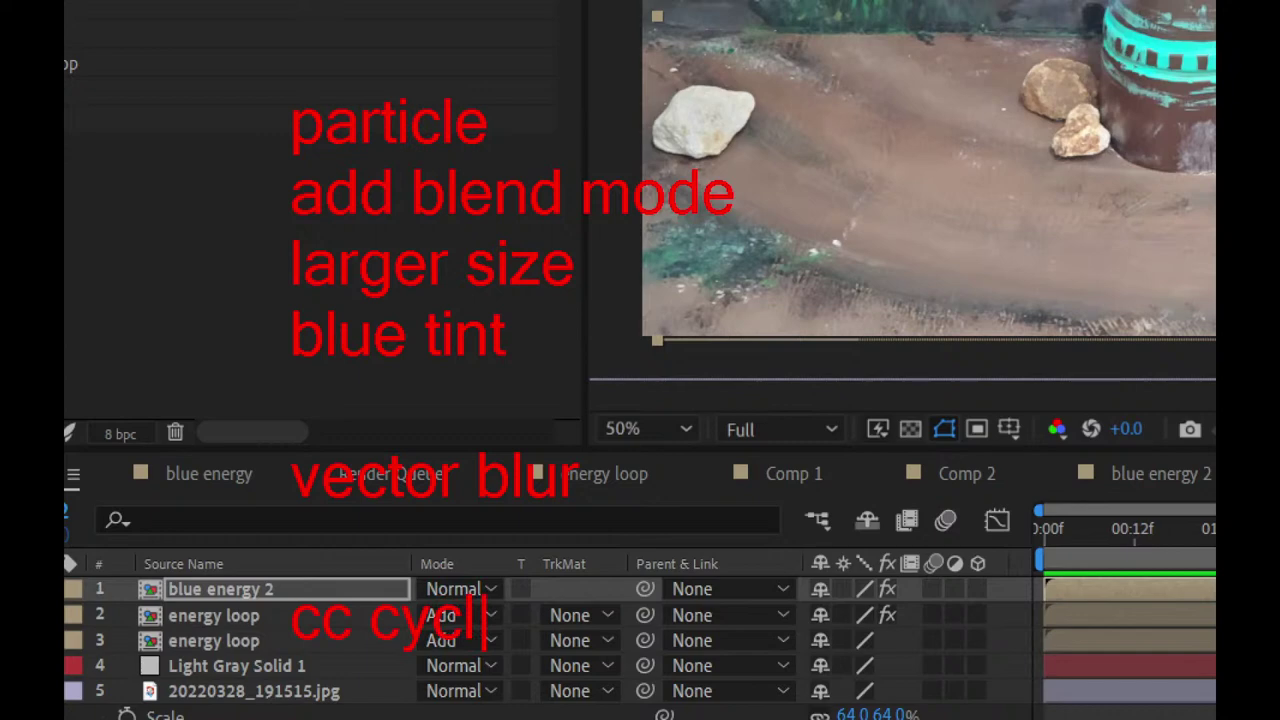
pyautogui.press('BackSpace')
pyautogui.write('l')
pyautogui.press('BackSpace')
pyautogui.write('linder')
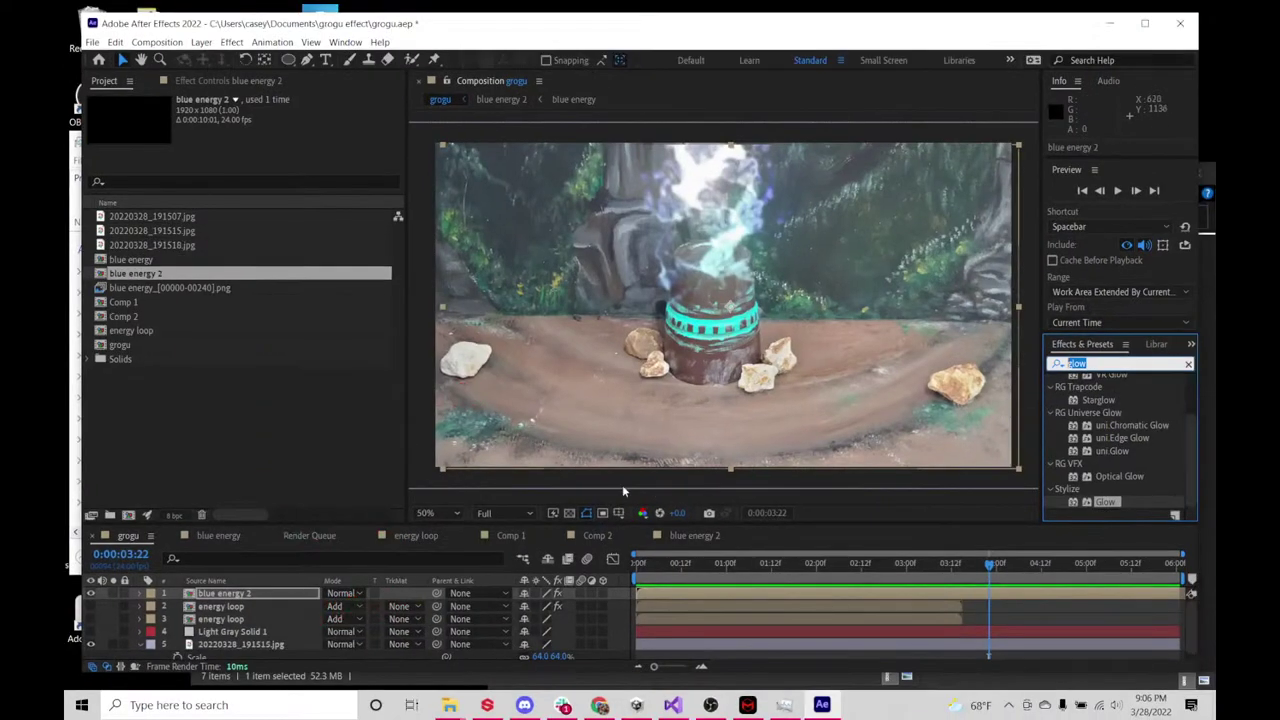
pyautogui.click(151, 386)
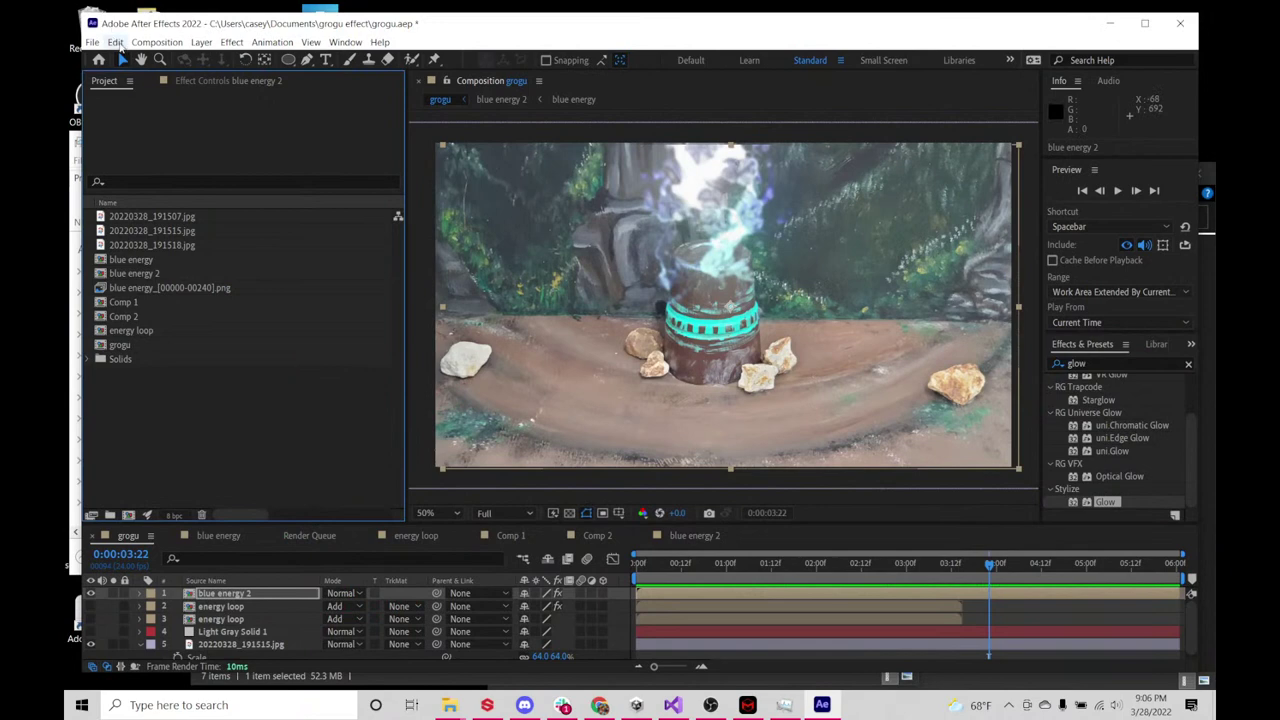
# - Create a new 1920 x 1080, 24 fps composition with the default settings and place 20220328_191518.jpg in its centre
pyautogui.click(157, 42)
pyautogui.click(166, 59)
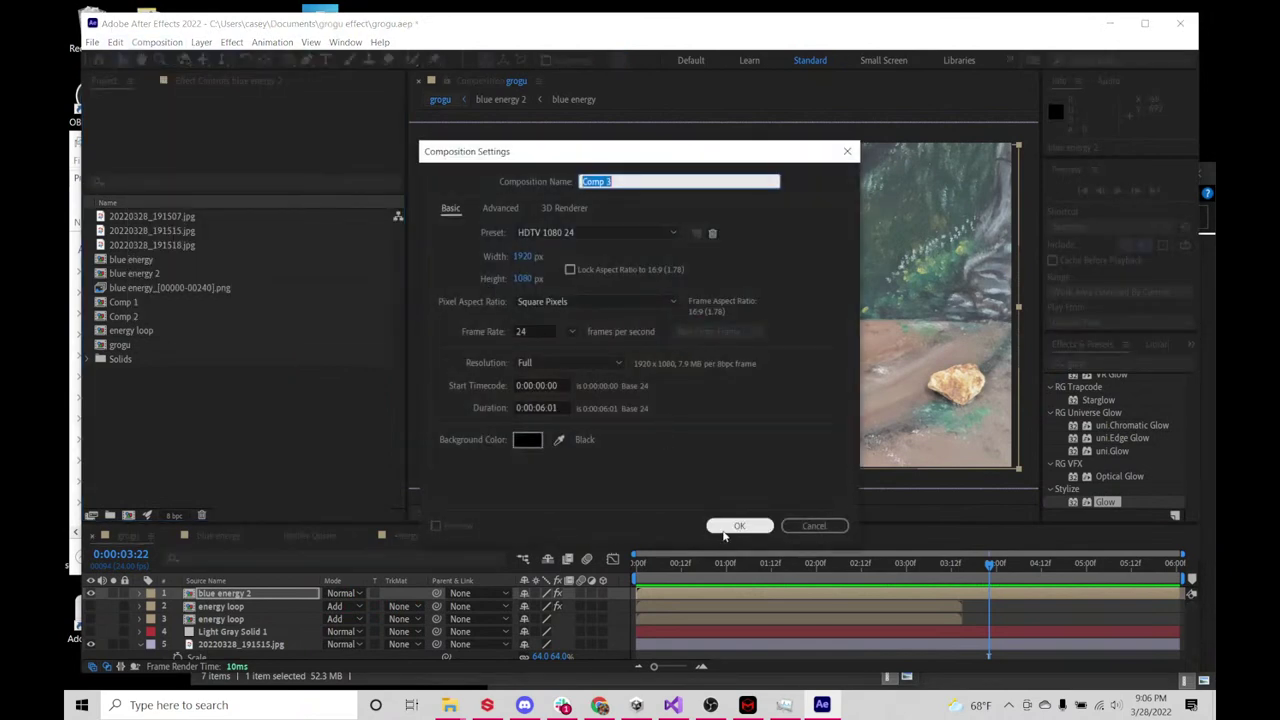
pyautogui.click(737, 523)
pyautogui.click(190, 230)
pyautogui.click(176, 250)
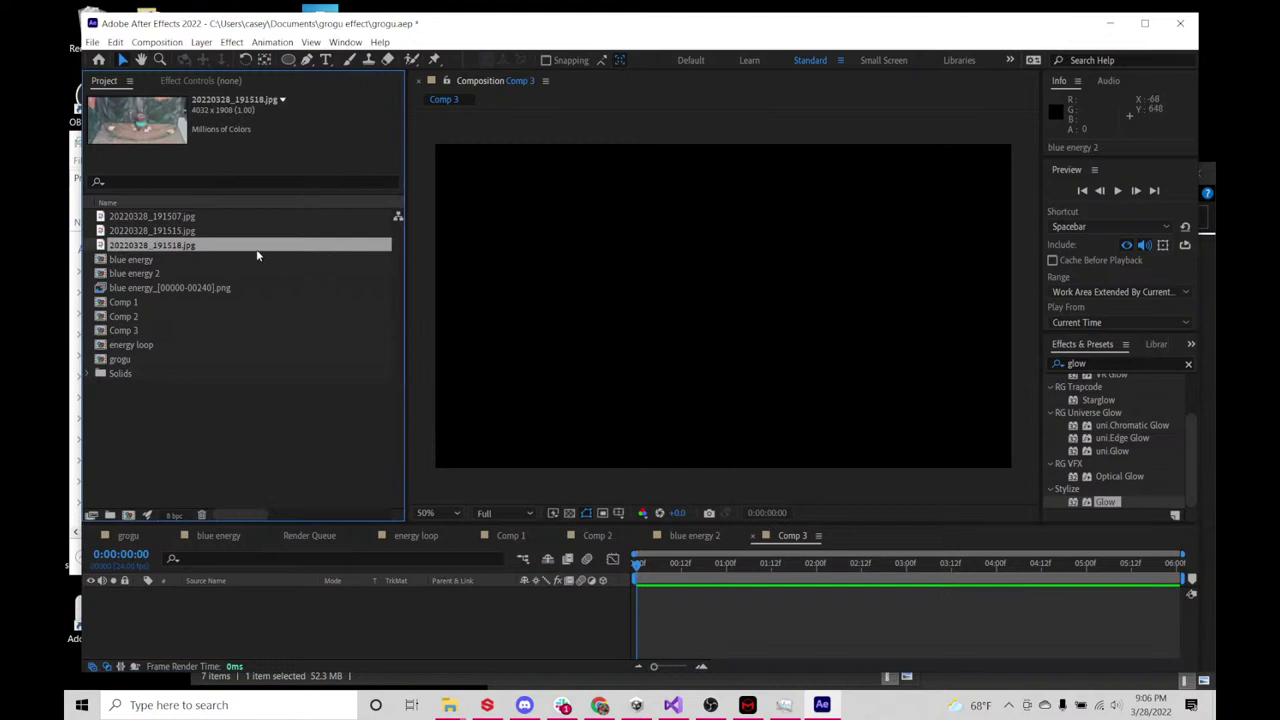
pyautogui.moveTo(256, 250); pyautogui.dragTo(723, 306)
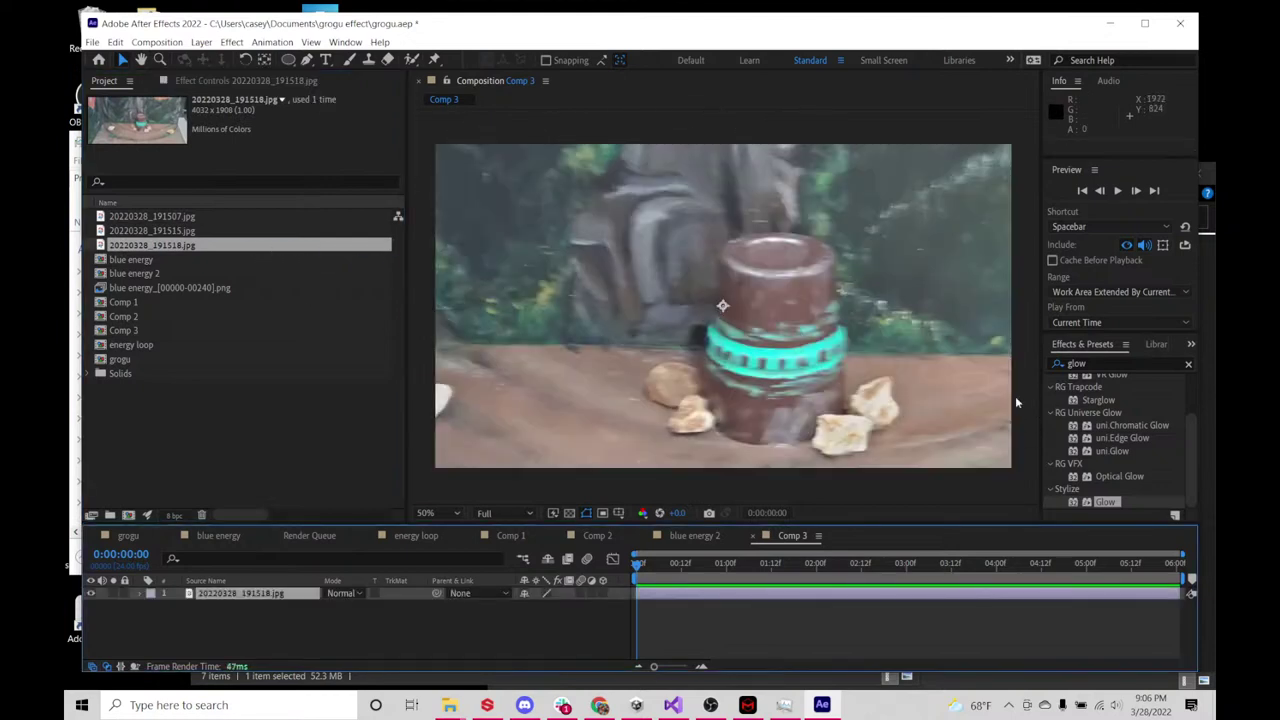
# - Find the CC Sphere effect and apply it to the 20220328_191518.jpg layer
pyautogui.click(1115, 363)
pyautogui.write('cc s')
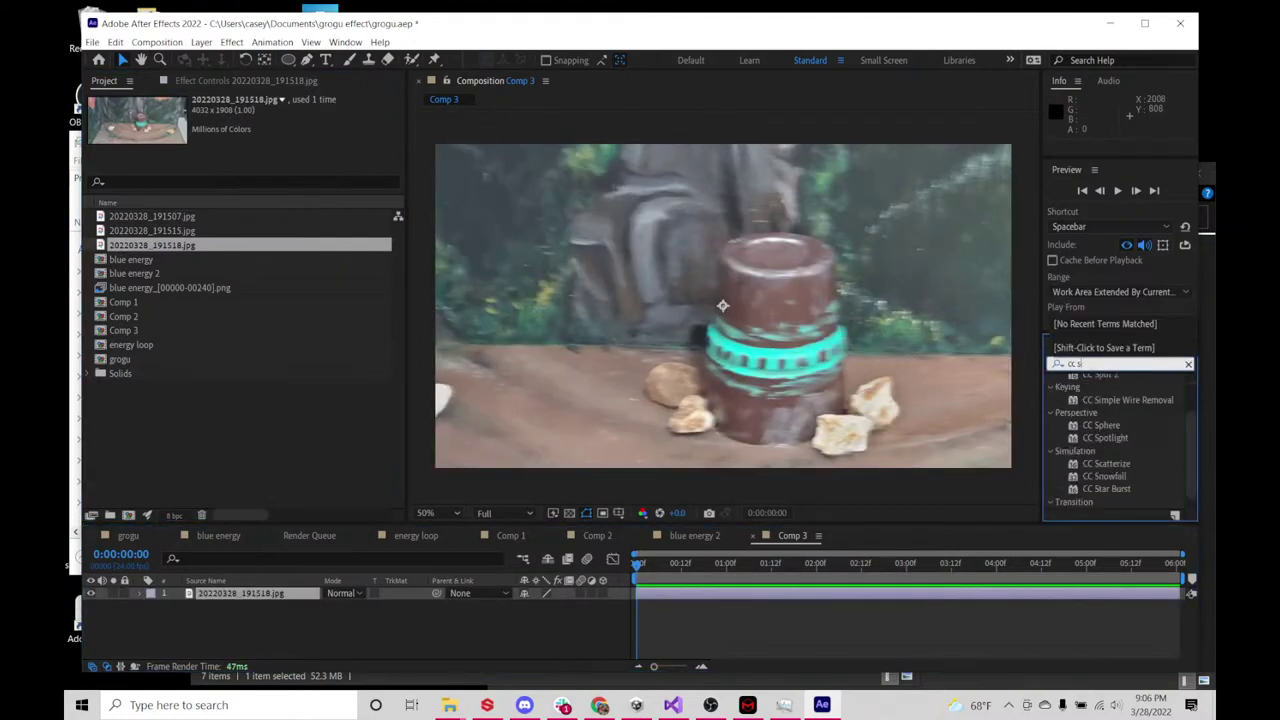
pyautogui.write('oho')
pyautogui.press('BackSpace')
pyautogui.write('sphe')
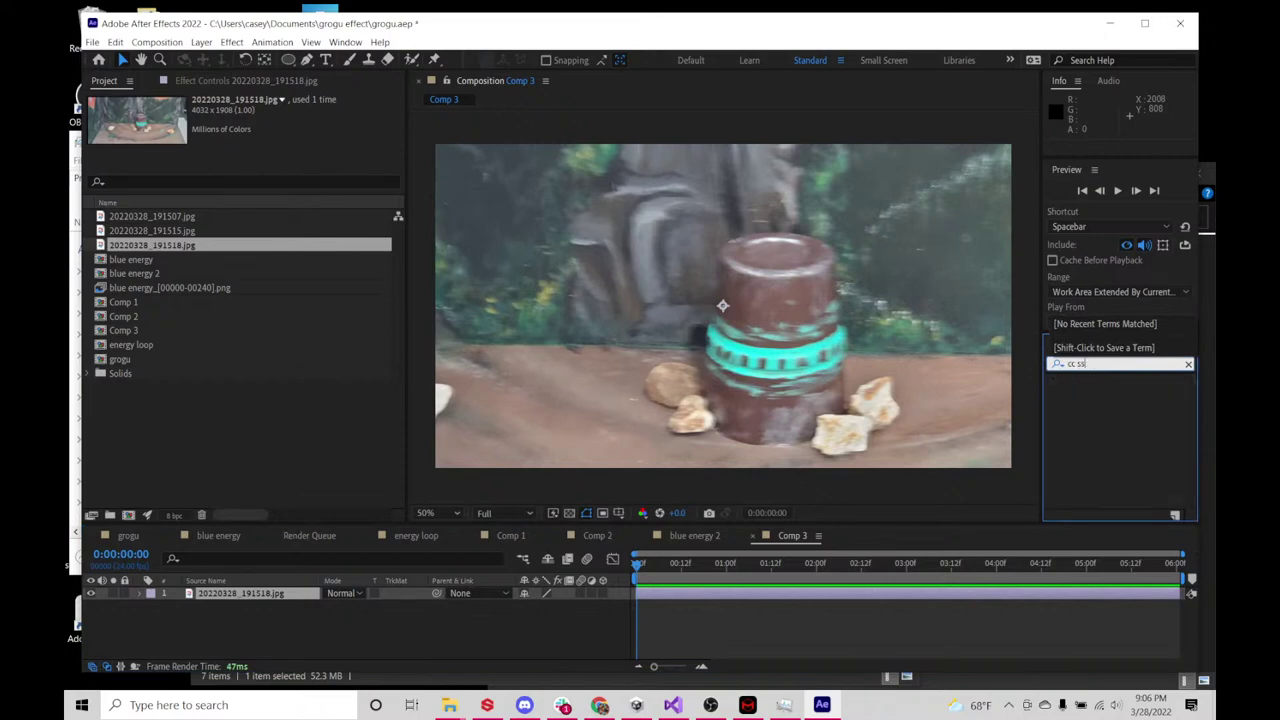
pyautogui.press('BackSpace')
pyautogui.write('h')
pyautogui.press('BackSpace')
pyautogui.write('phere')
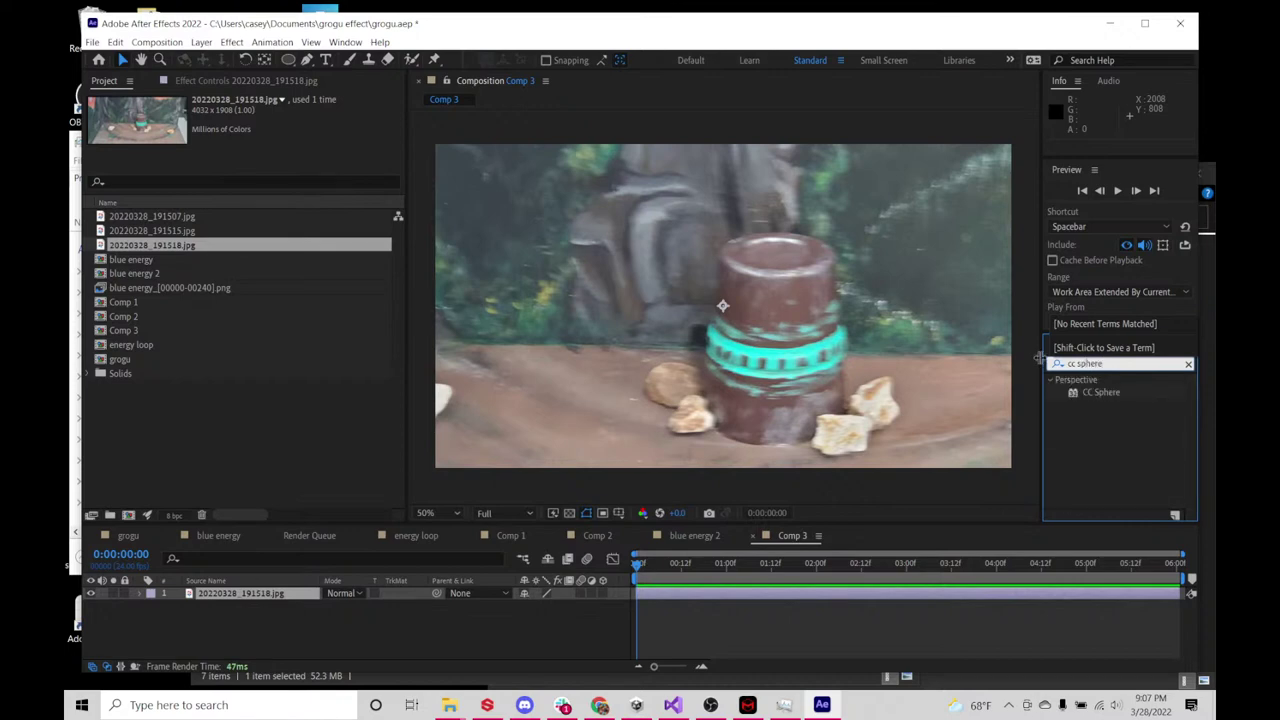
pyautogui.click(1092, 396)
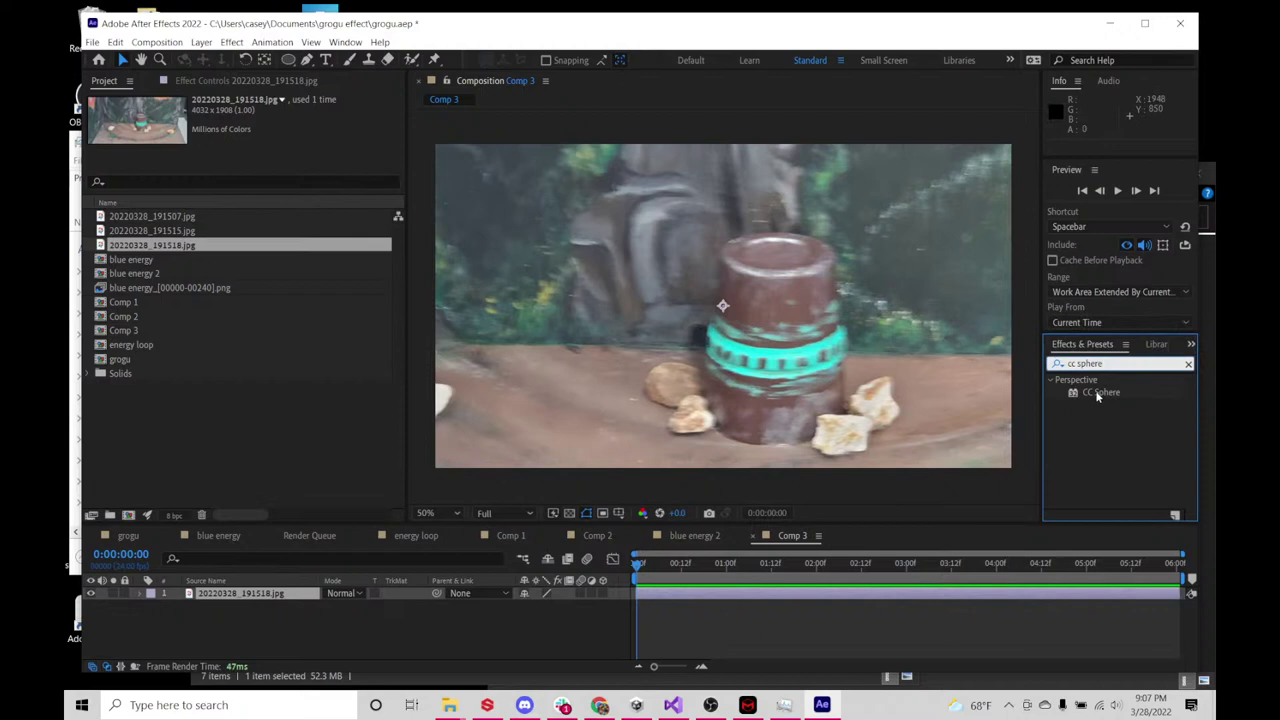
pyautogui.doubleClick(1097, 393)
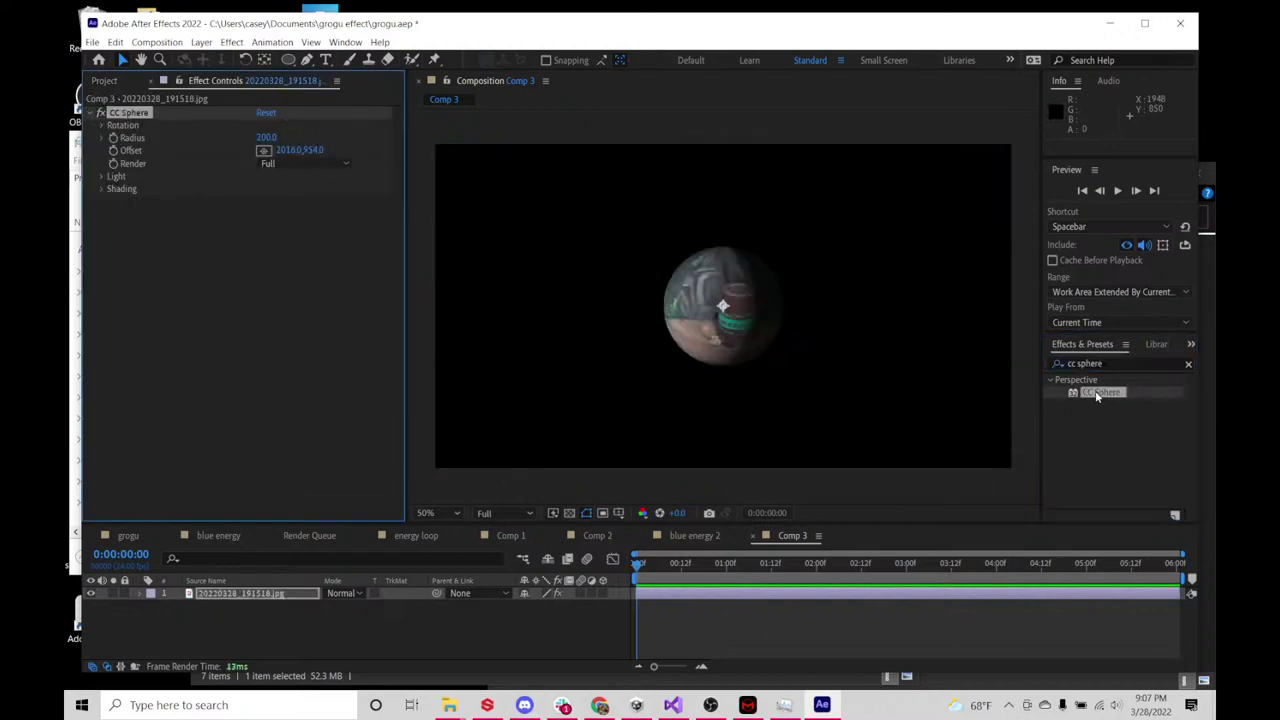
# - Try out the CC Sphere rotation on the image and delete the effect from the layer
pyautogui.scroll(6, 744, 361)
pyautogui.scroll(-4, 742, 346)
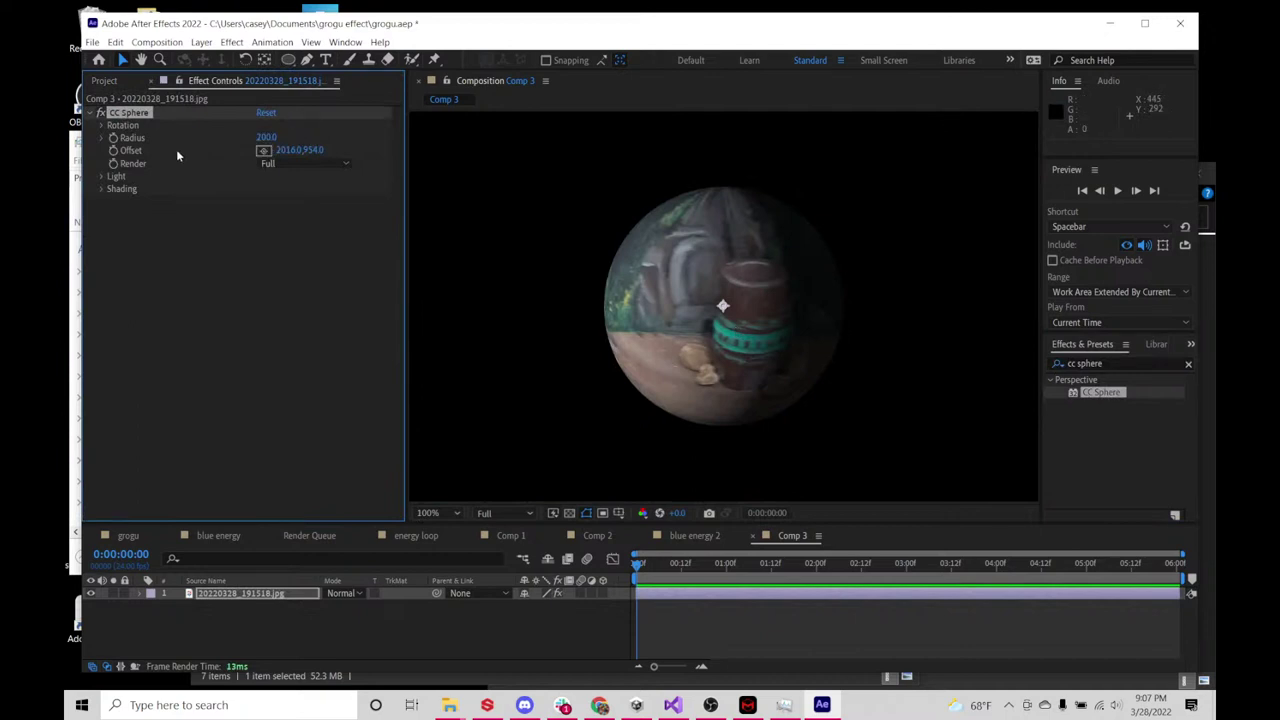
pyautogui.click(110, 128)
pyautogui.moveTo(268, 203); pyautogui.dragTo(240, 197)
pyautogui.press('Delete')
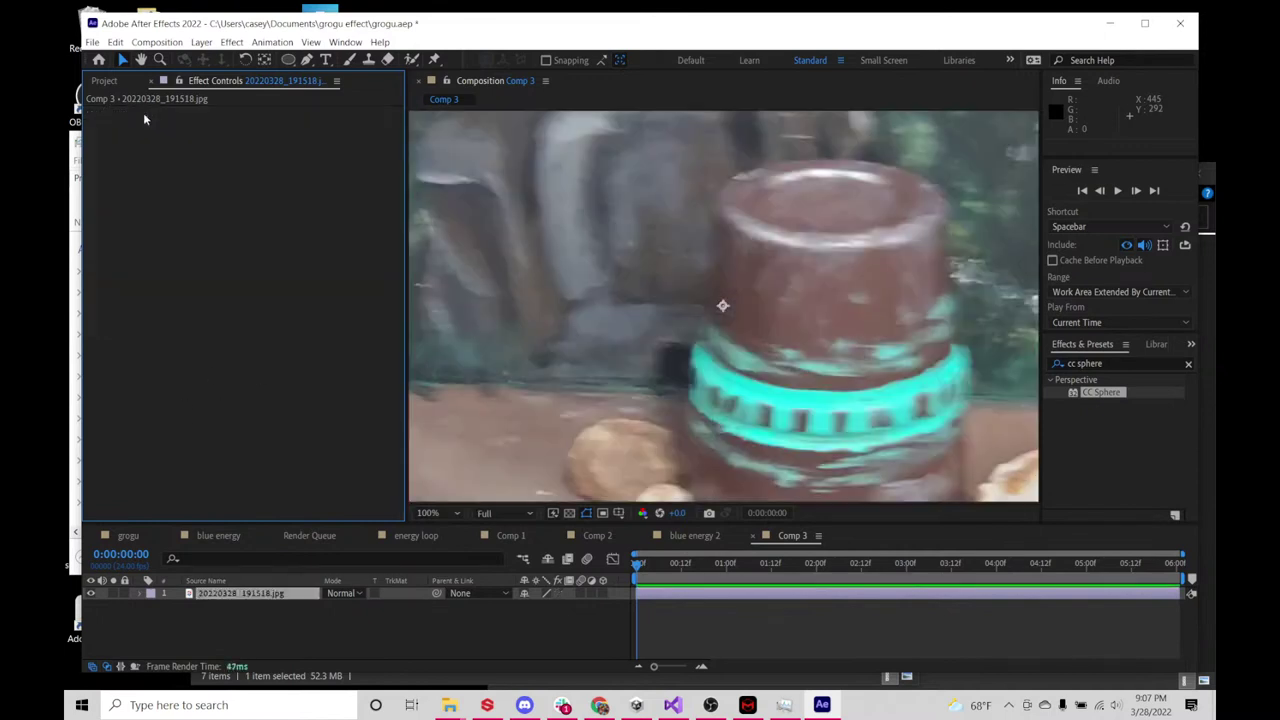
# - Find the CC Cylinder effect and apply it to the 20220328_191518.jpg layer
pyautogui.click(1100, 363)
pyautogui.doubleClick(1101, 363)
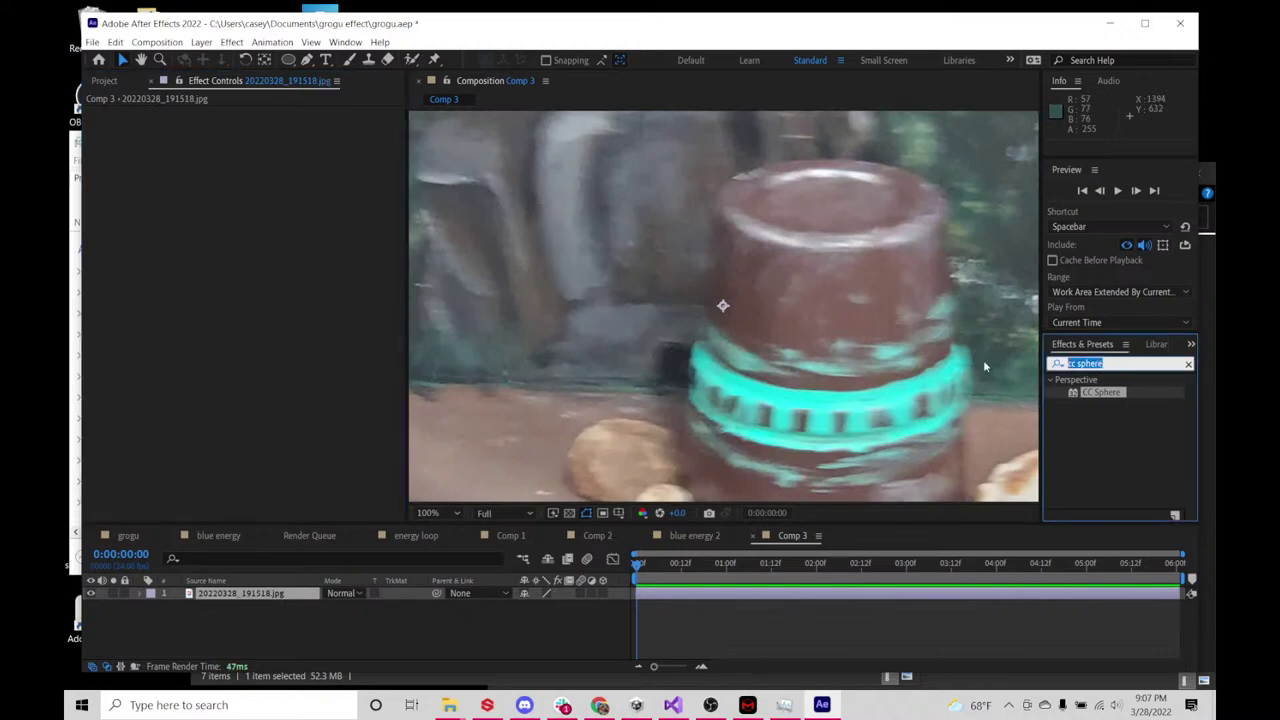
pyautogui.write('cyl')
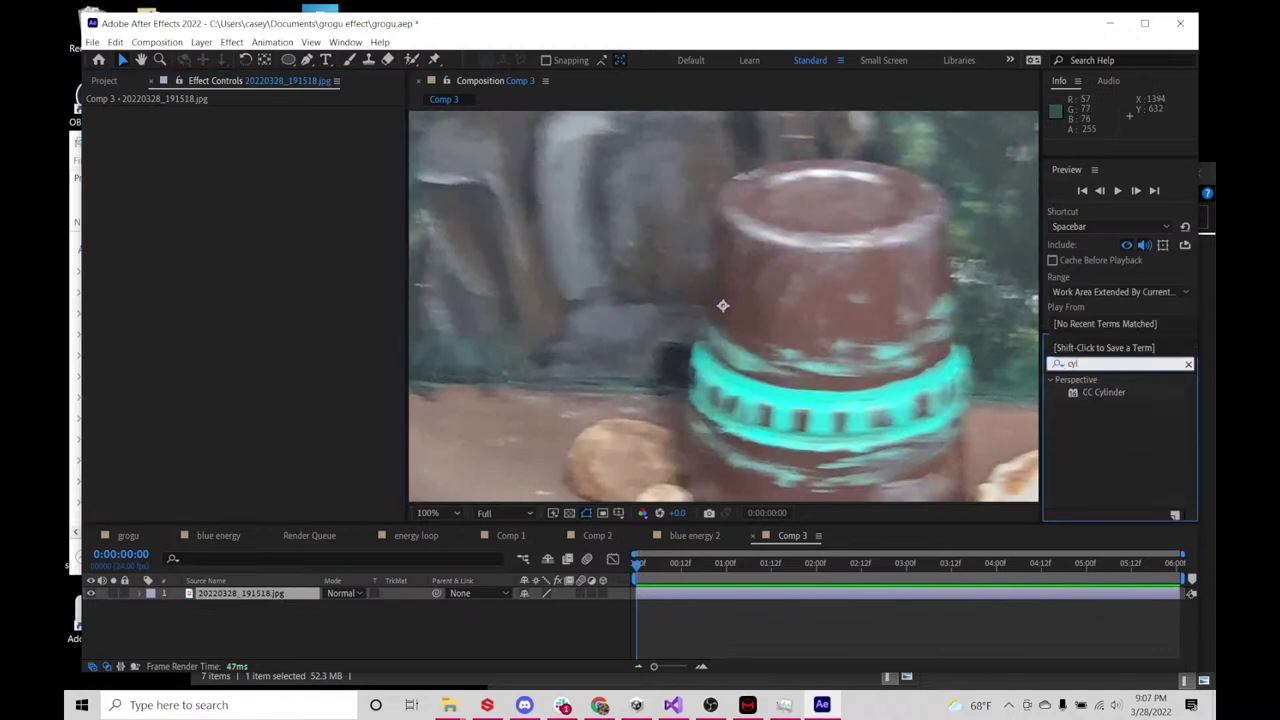
pyautogui.doubleClick(1080, 392)
pyautogui.scroll(-8, 751, 380)
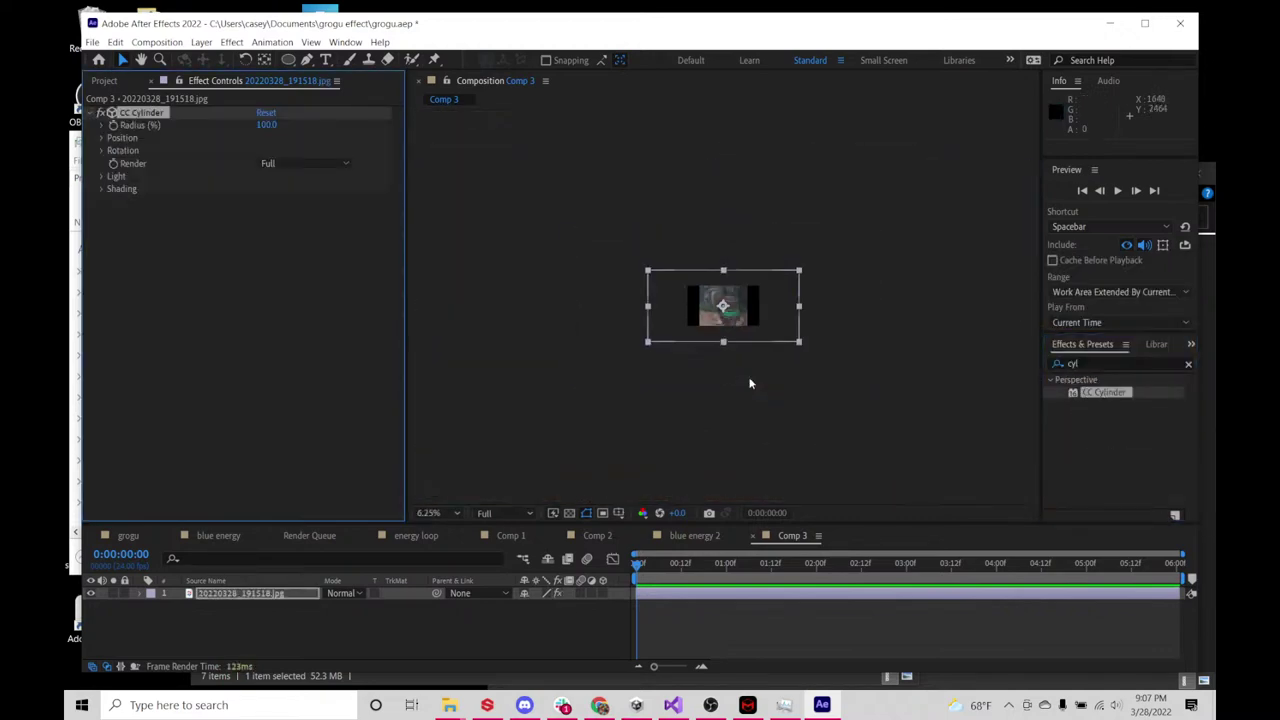
pyautogui.scroll(3, 751, 380)
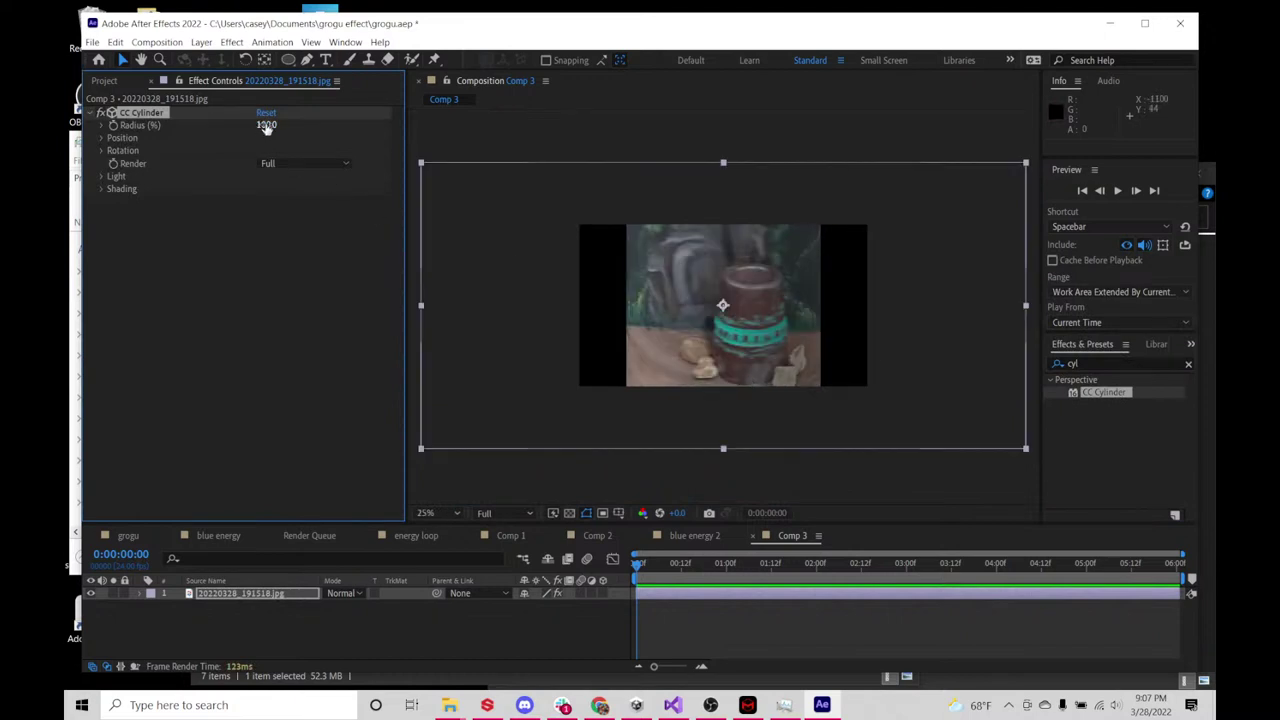
# - Narrow the image's CC Cylinder radius to 34%, and widen it to 43.2%
pyautogui.moveTo(263, 124); pyautogui.dragTo(224, 132)
pyautogui.scroll(4, 711, 264)
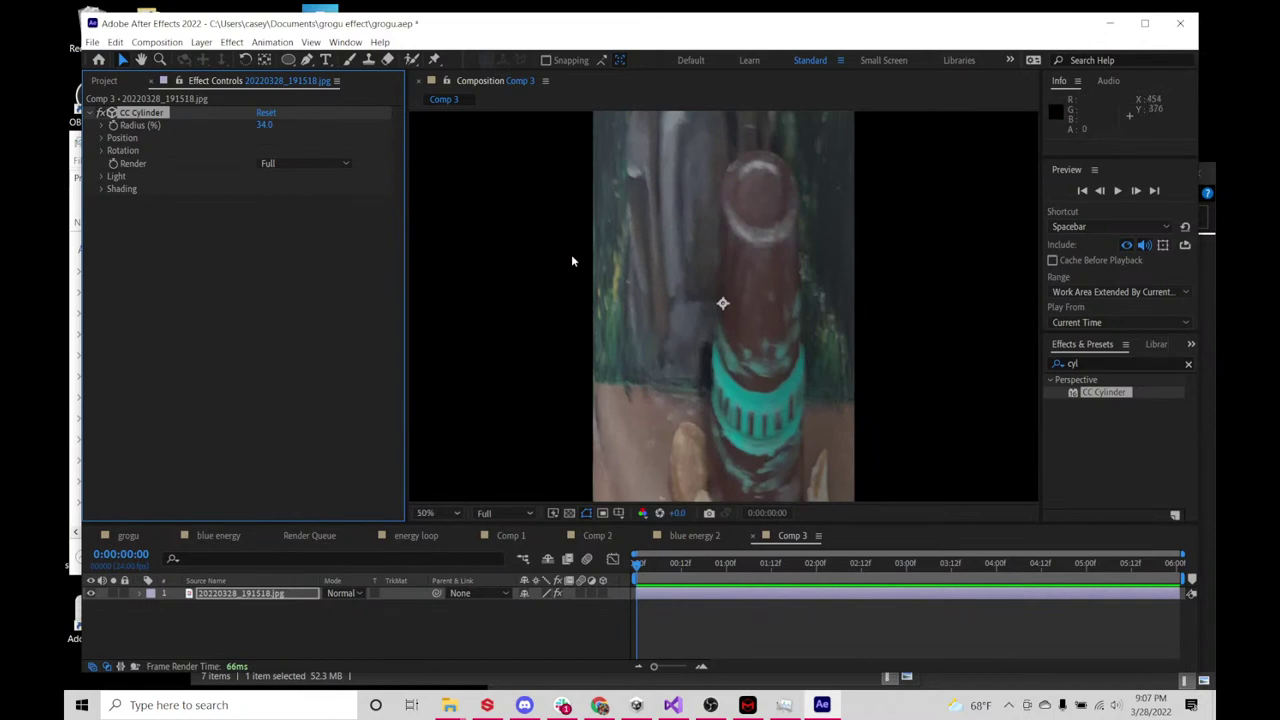
pyautogui.press(',')
pyautogui.click(102, 125)
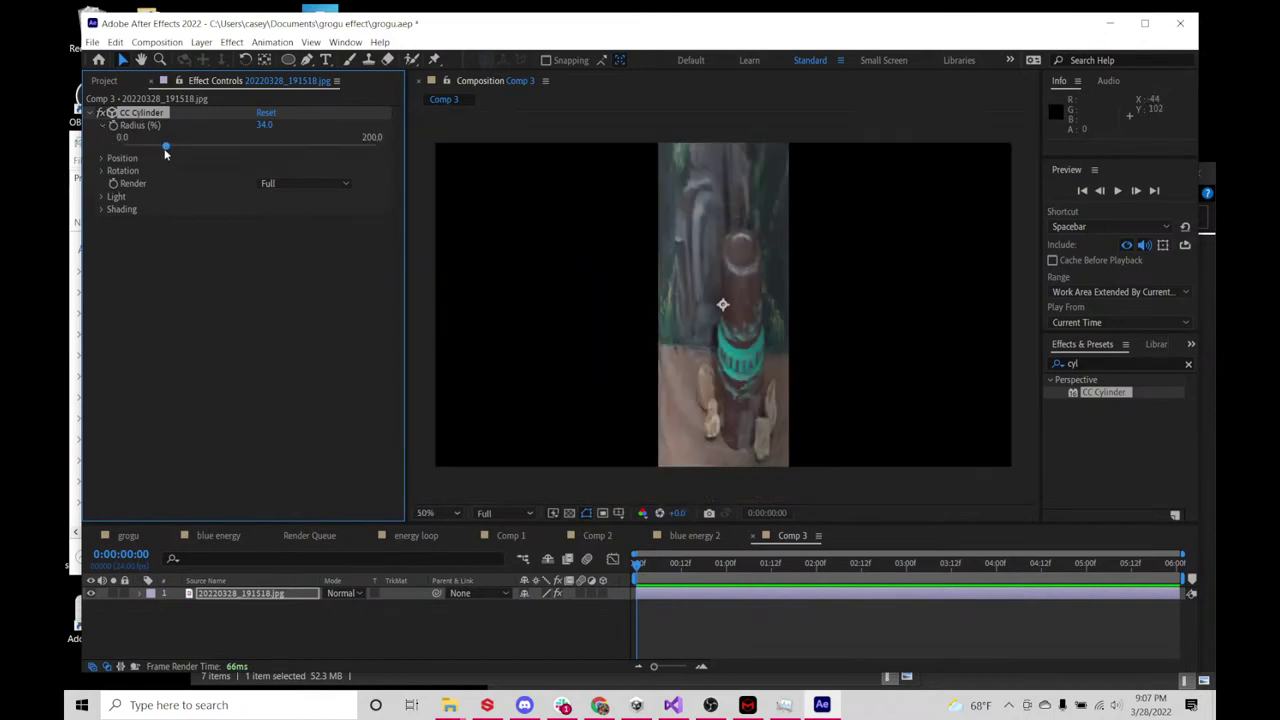
pyautogui.moveTo(166, 147); pyautogui.dragTo(177, 147)
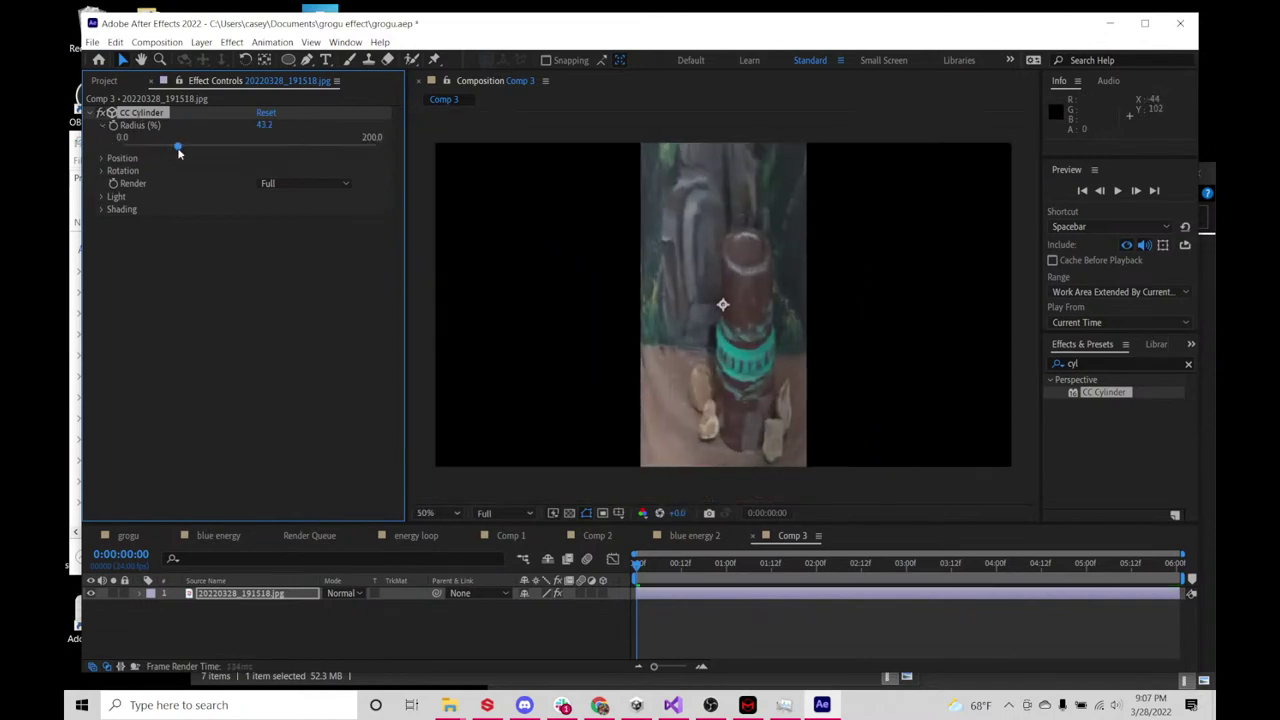
# - Try spinning the cylinder around its Y axis to 2x+304.0° and delete CC Cylinder from the image layer
pyautogui.click(101, 173)
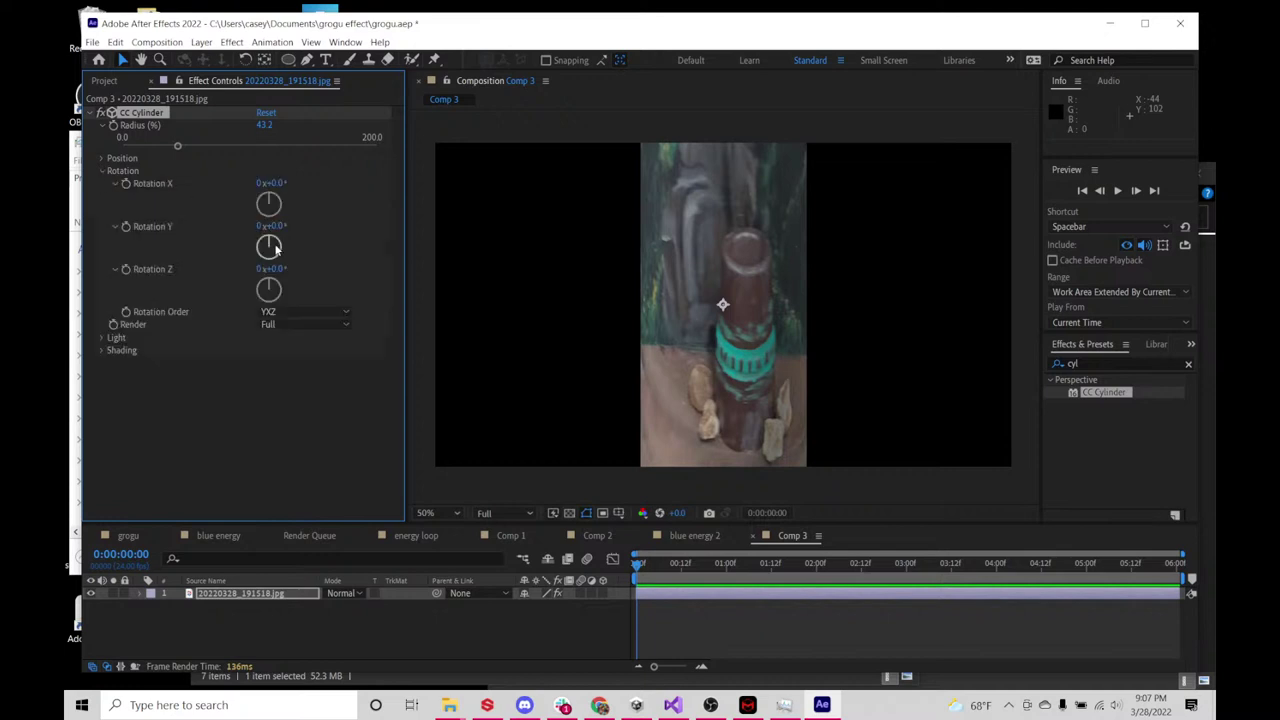
pyautogui.moveTo(273, 249); pyautogui.dragTo(138, 183)
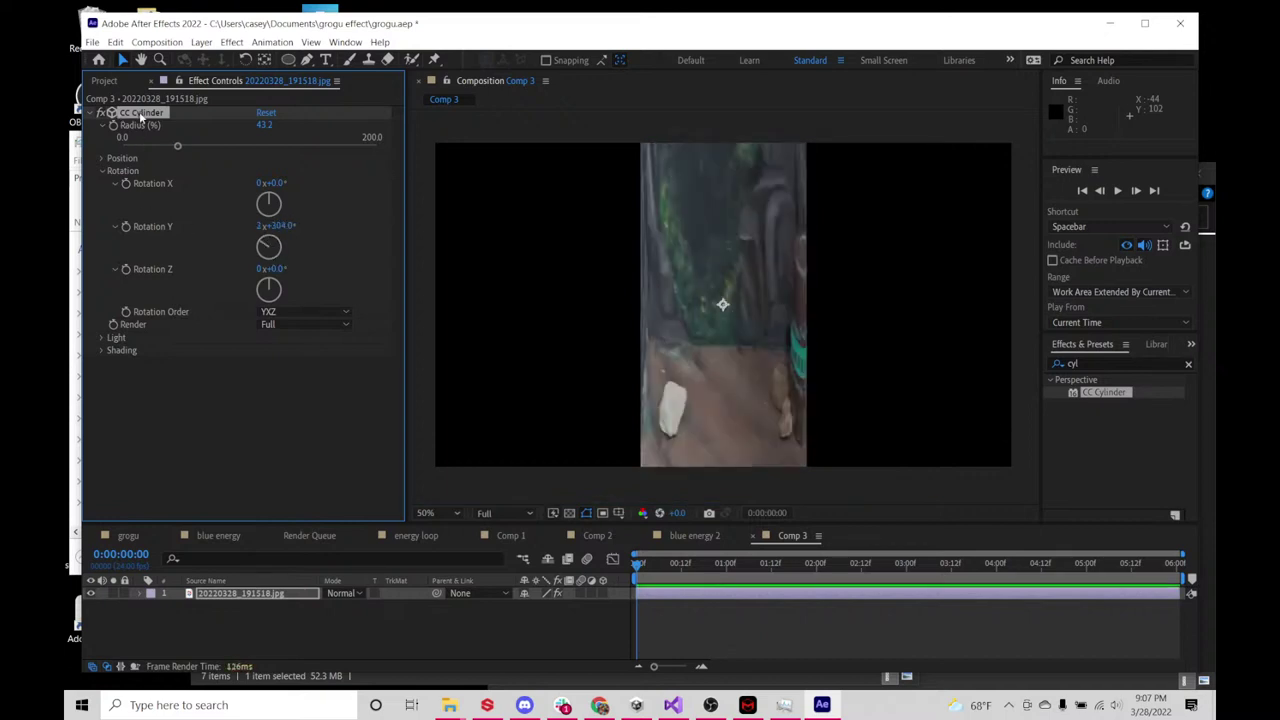
pyautogui.press('Delete')
# - Return to the grogu composition and preview the blue energy over the pedestal
pyautogui.click(150, 536)
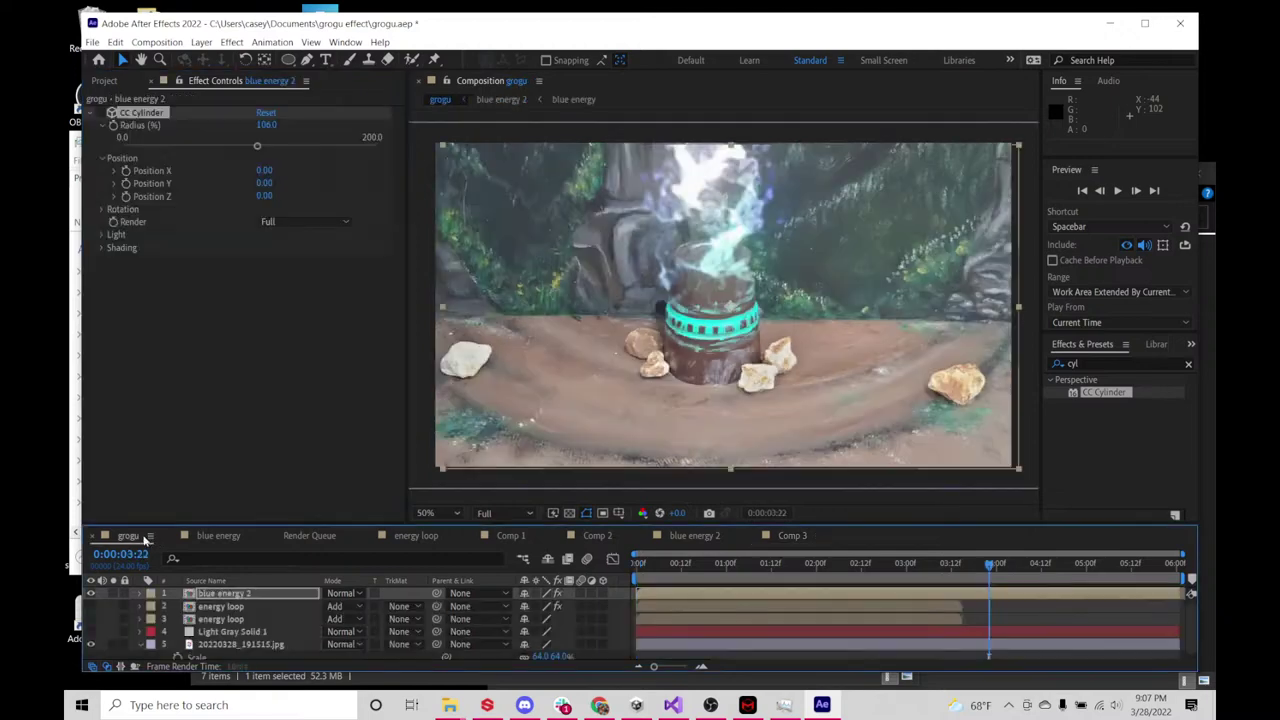
pyautogui.moveTo(668, 566); pyautogui.dragTo(910, 566)
pyautogui.press('space')
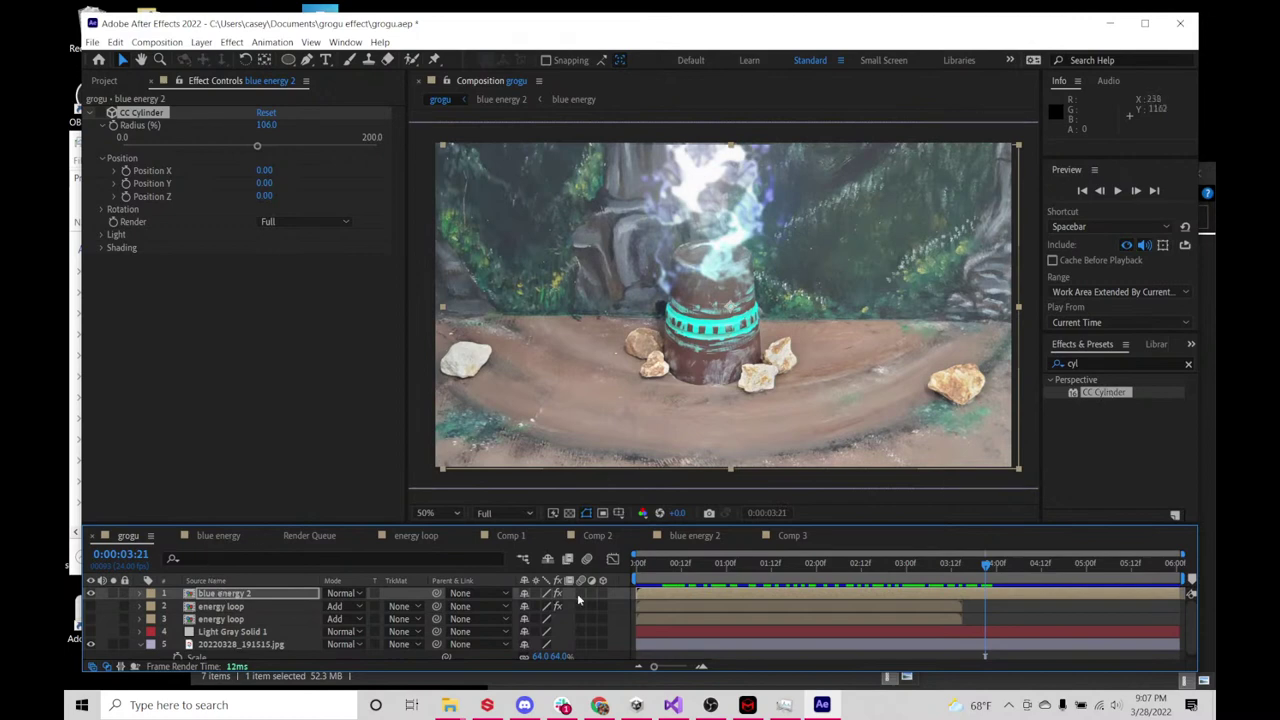
# - Turn on the CC Cylinder effect for the blue energy 2 layer and set the layer's blending mode to Add
pyautogui.click(104, 114)
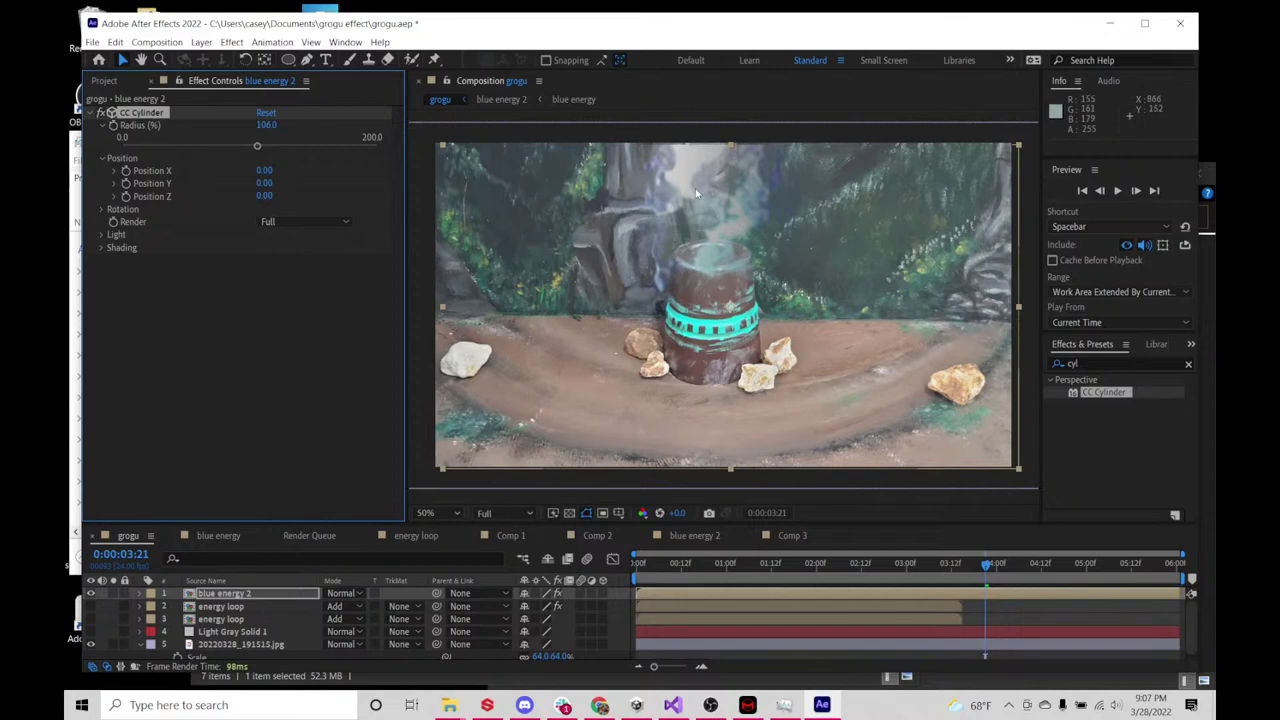
pyautogui.click(362, 597)
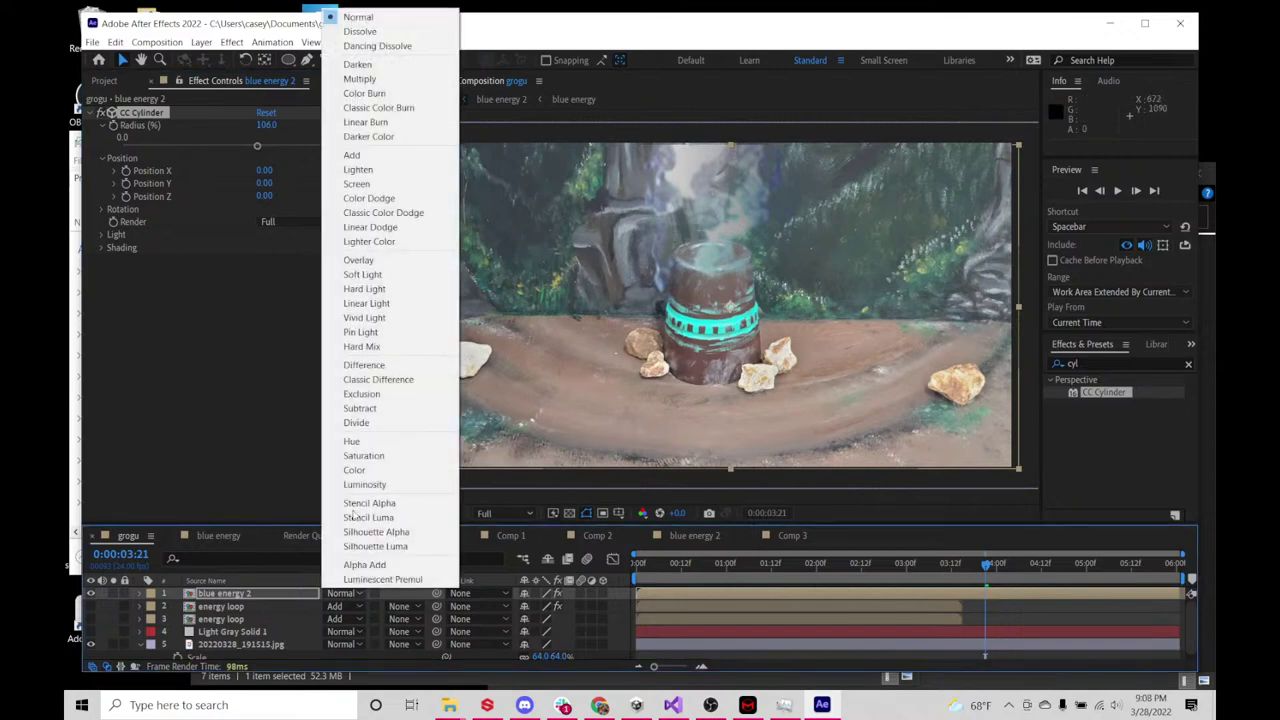
pyautogui.click(352, 155)
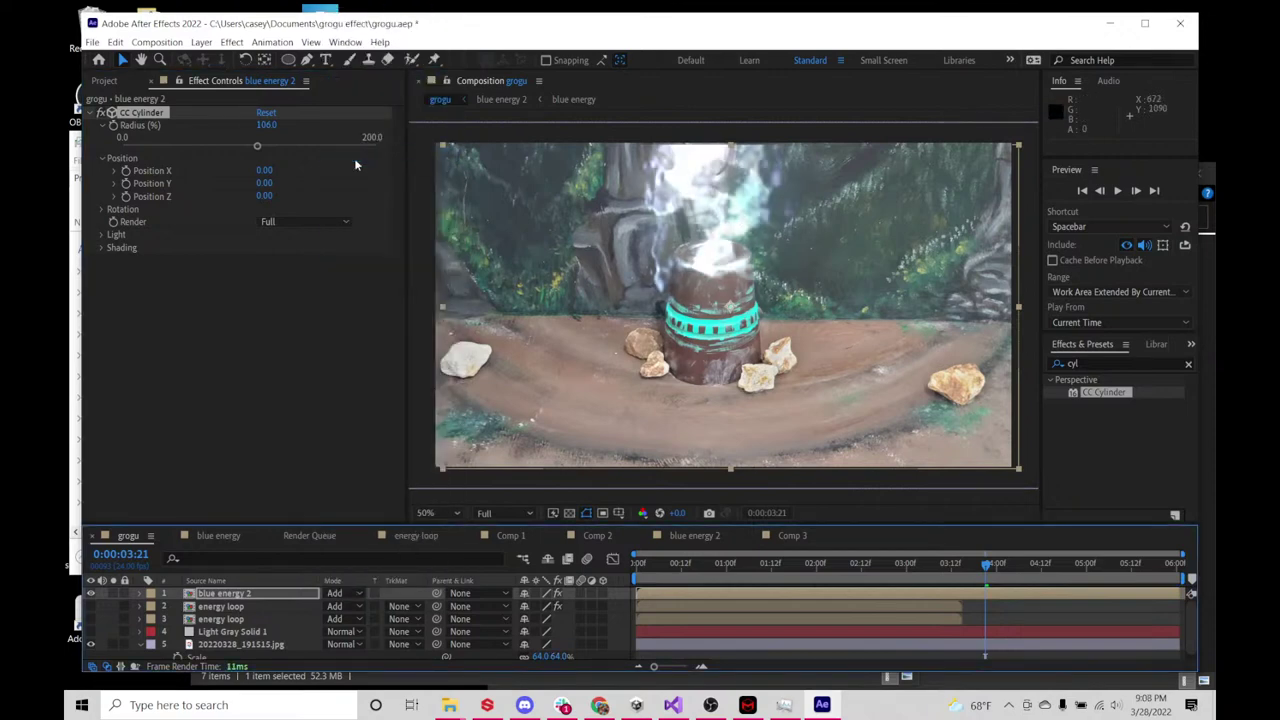
# - Preview the grogu composition from near its start and reduce the blue energy 2 layer's opacity to 89%
pyautogui.click(642, 563)
pyautogui.press('space')
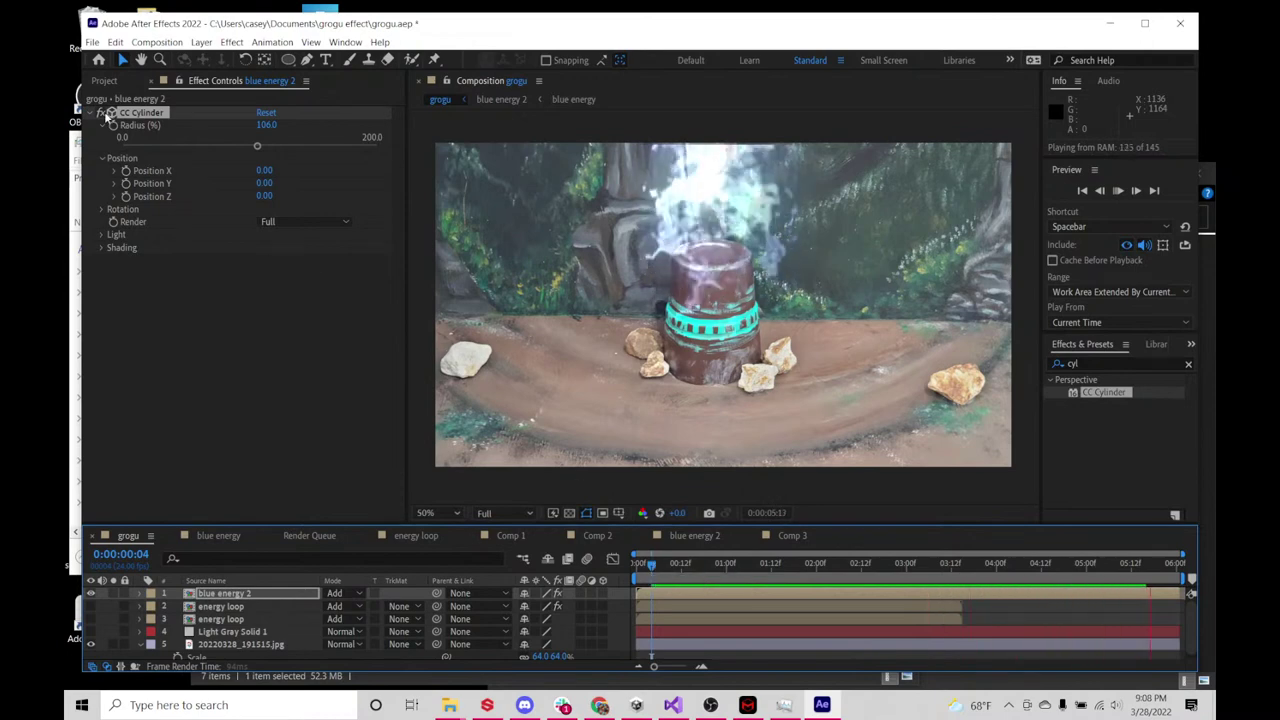
pyautogui.click(101, 118)
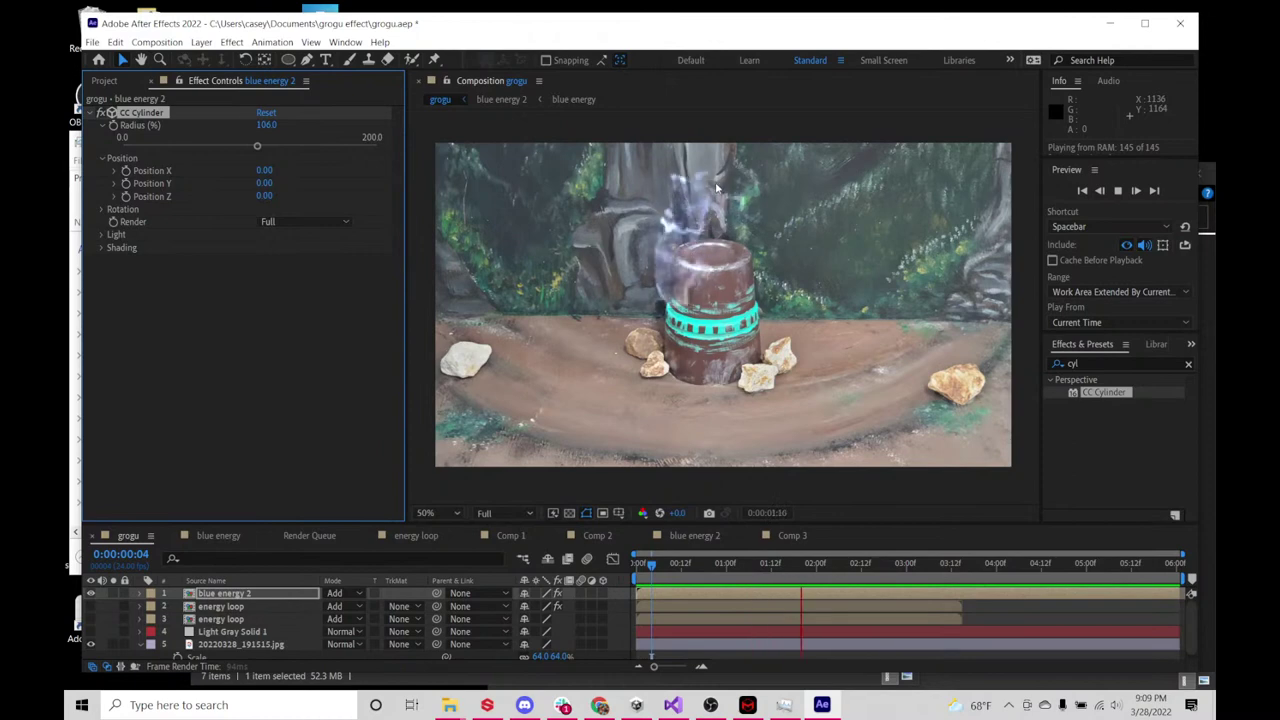
pyautogui.press('t')
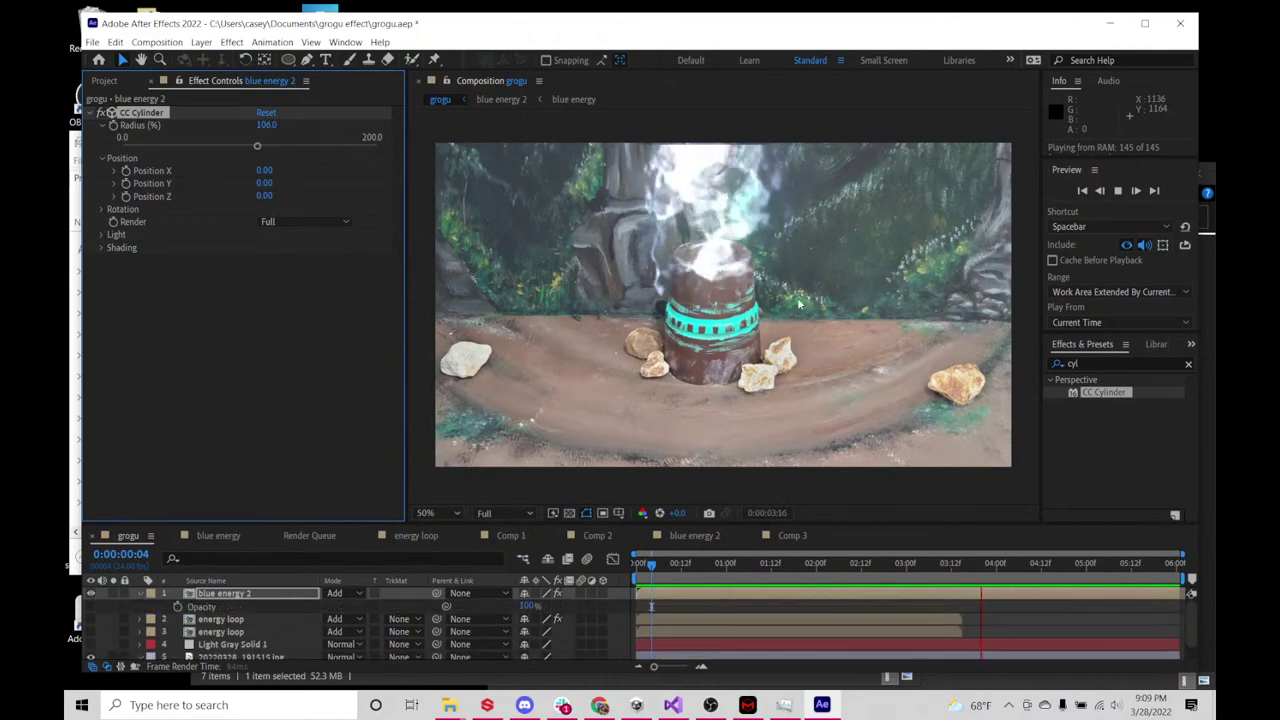
pyautogui.moveTo(533, 608)
pyautogui.mouseDown()
pyautogui.moveTo(512, 607)
pyautogui.moveTo(543, 601)
pyautogui.mouseUp()
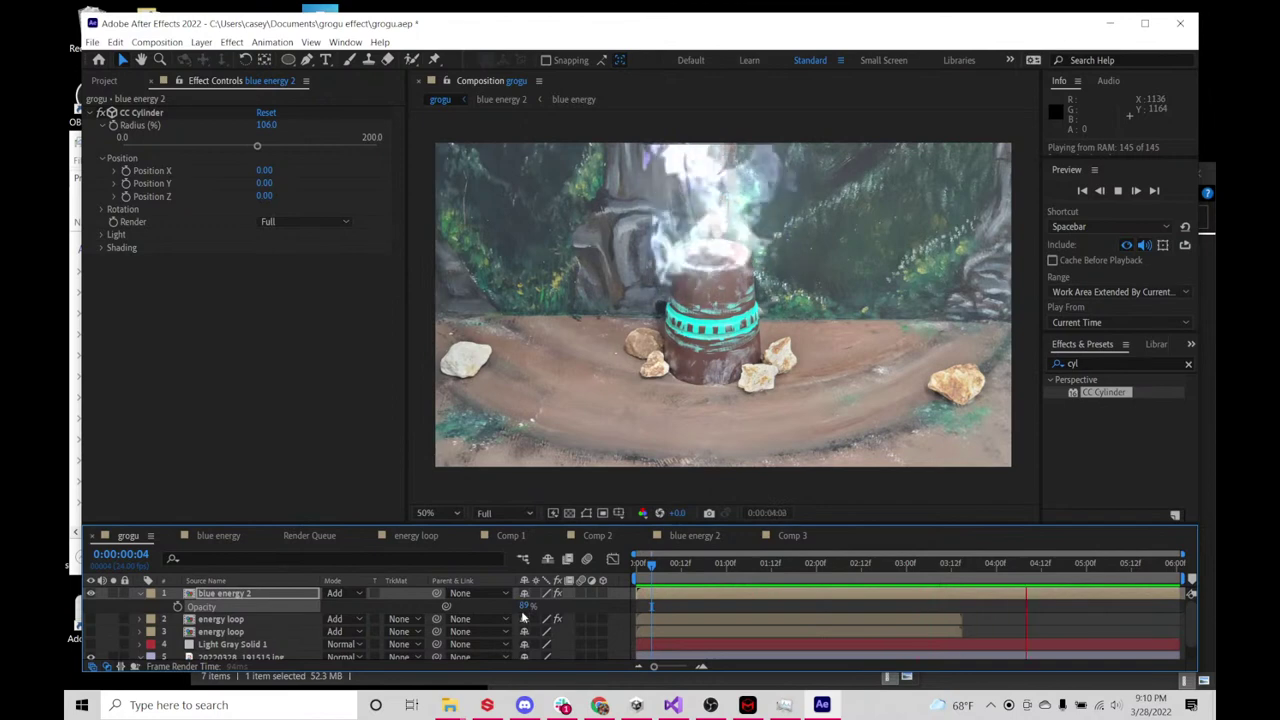
# - Open the blue energy 2 composition and apply Find Edges to the blue energy layer between Gaussian Blur and Glow
pyautogui.doubleClick(226, 595)
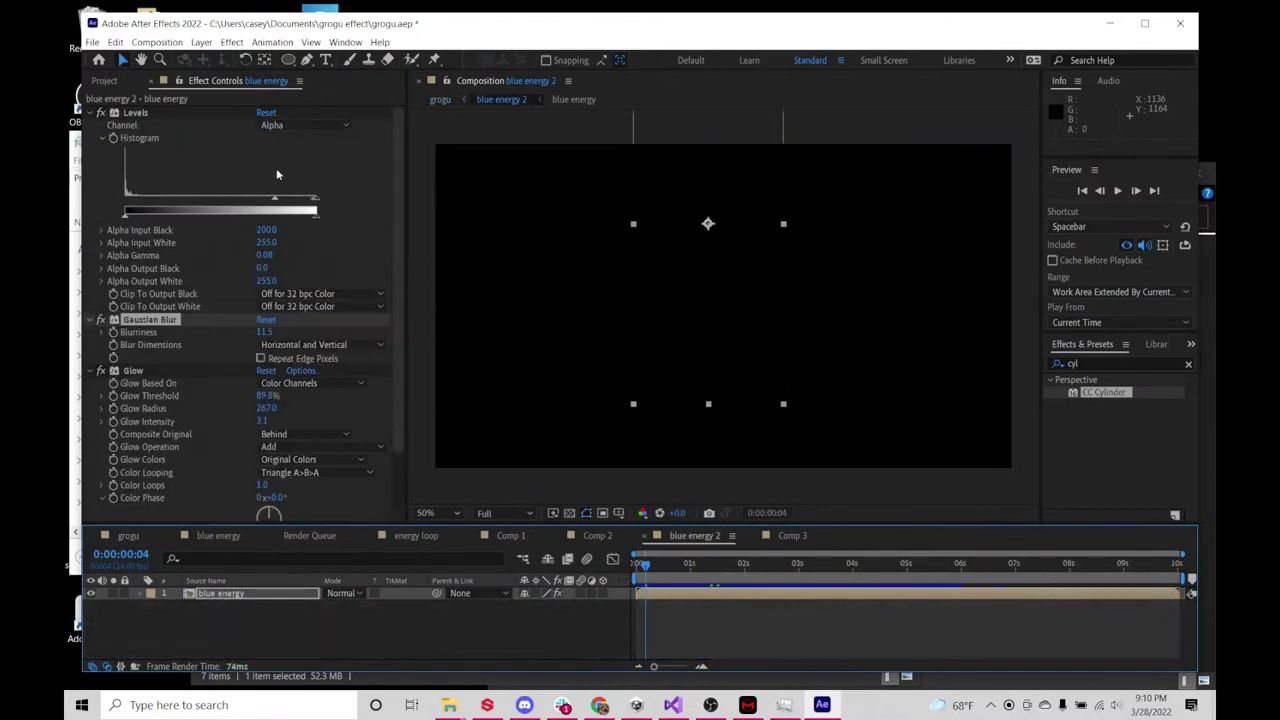
pyautogui.moveTo(679, 578); pyautogui.dragTo(960, 565)
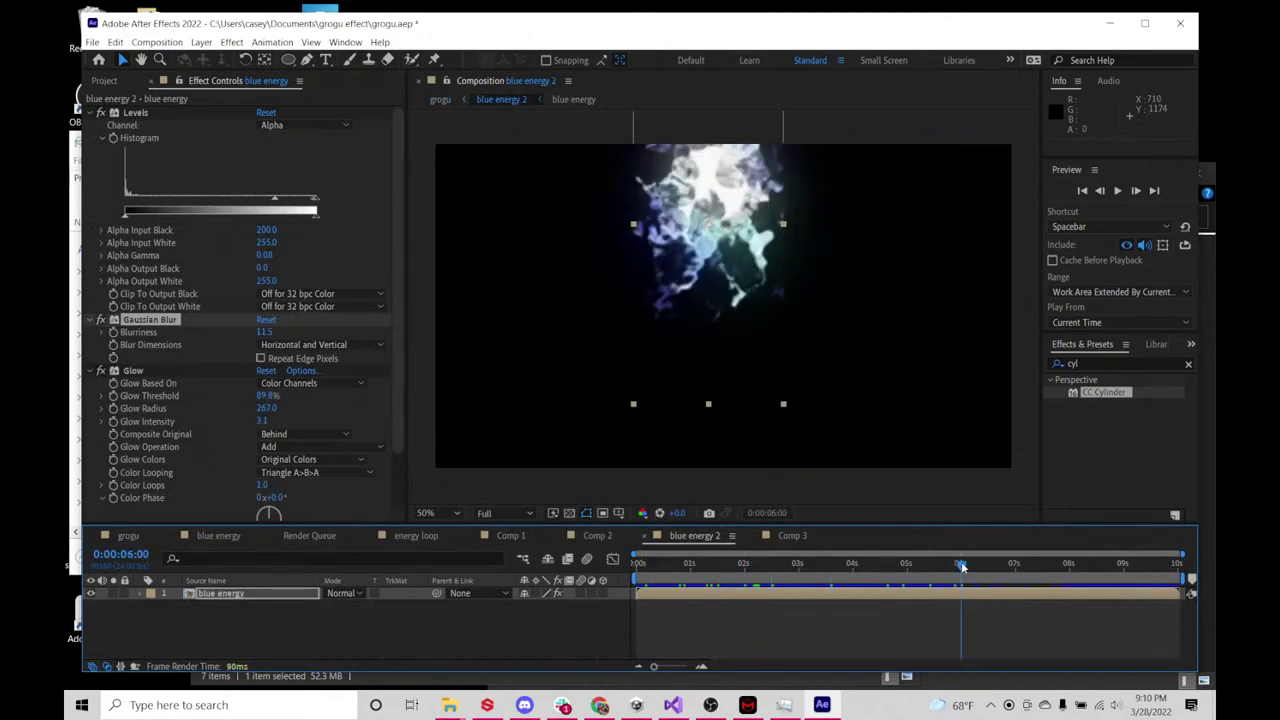
pyautogui.click(1120, 363)
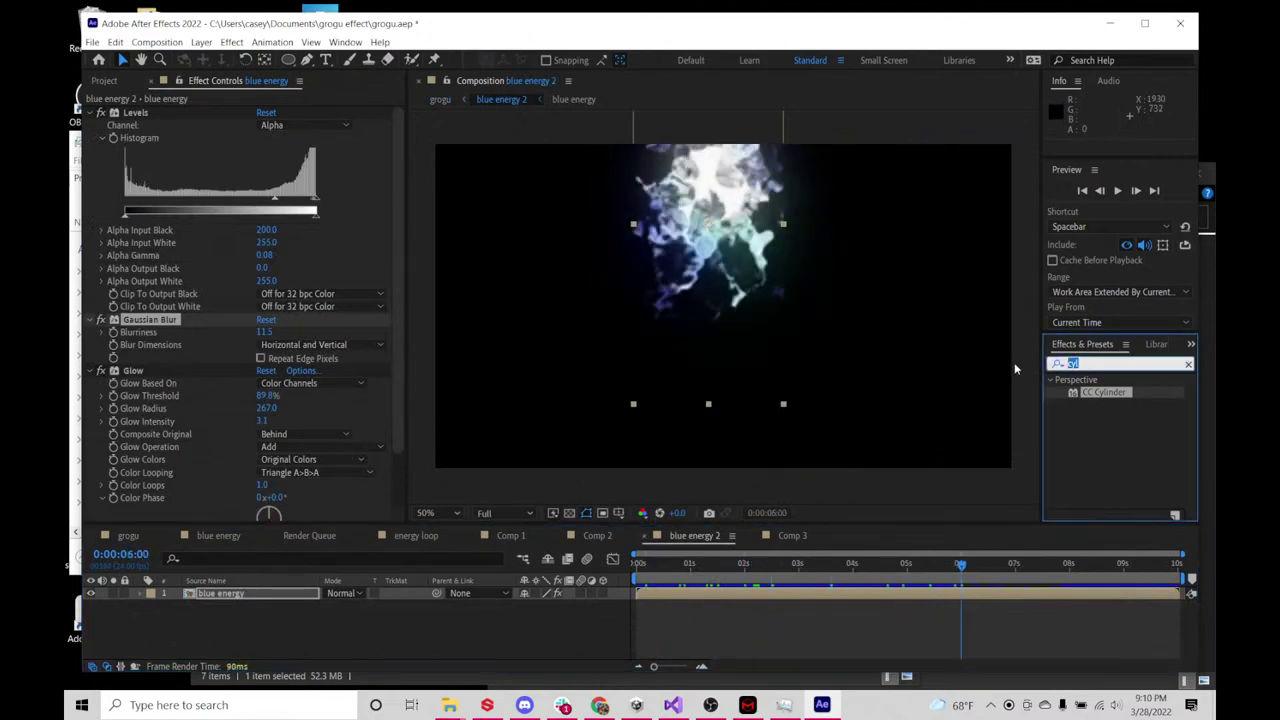
pyautogui.write('edge')
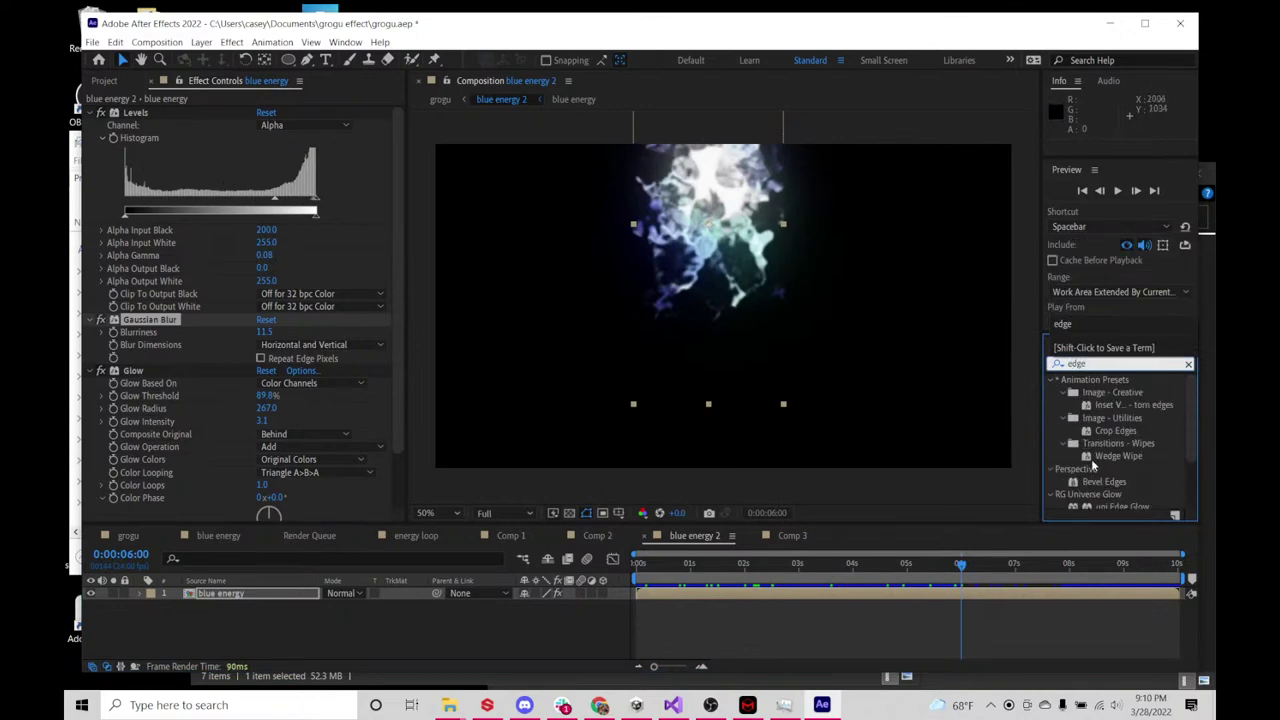
pyautogui.scroll(-2, 1093, 465)
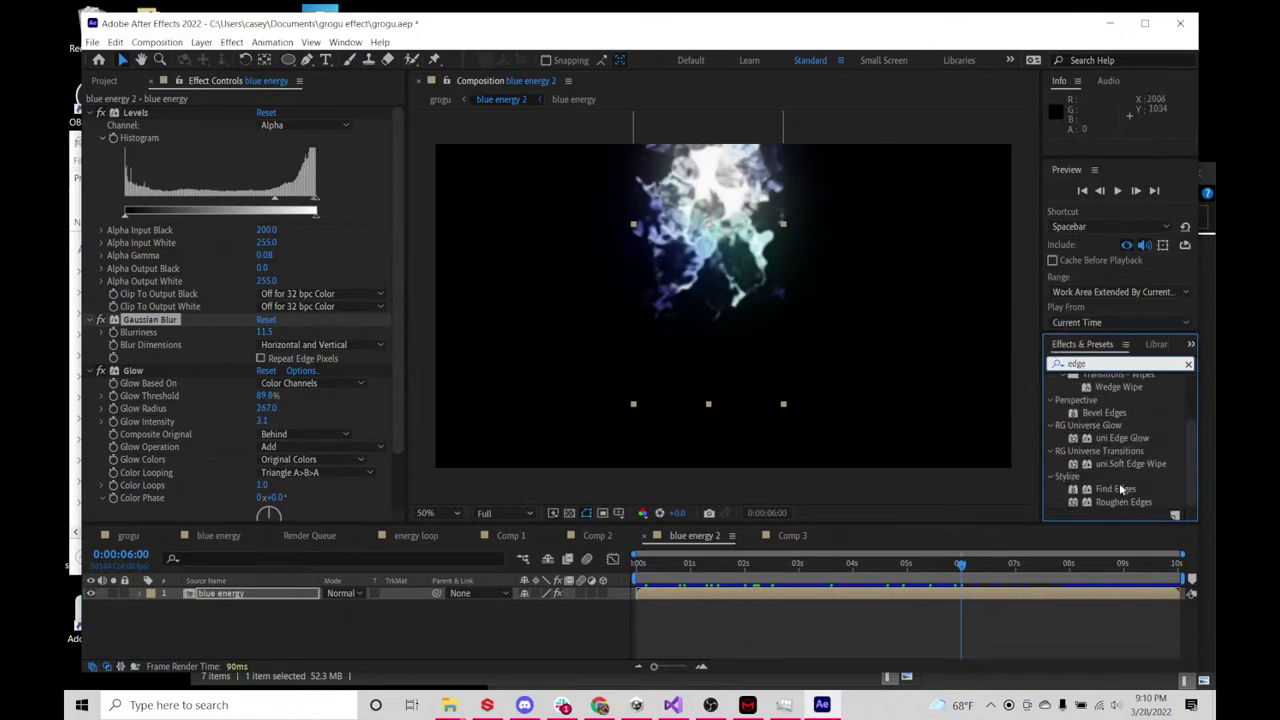
pyautogui.moveTo(1115, 489); pyautogui.dragTo(150, 262)
# - Check the flame at 0:00:07:19 and set the Find Edges Blend With Original to 28%
pyautogui.moveTo(757, 564); pyautogui.dragTo(1060, 566)
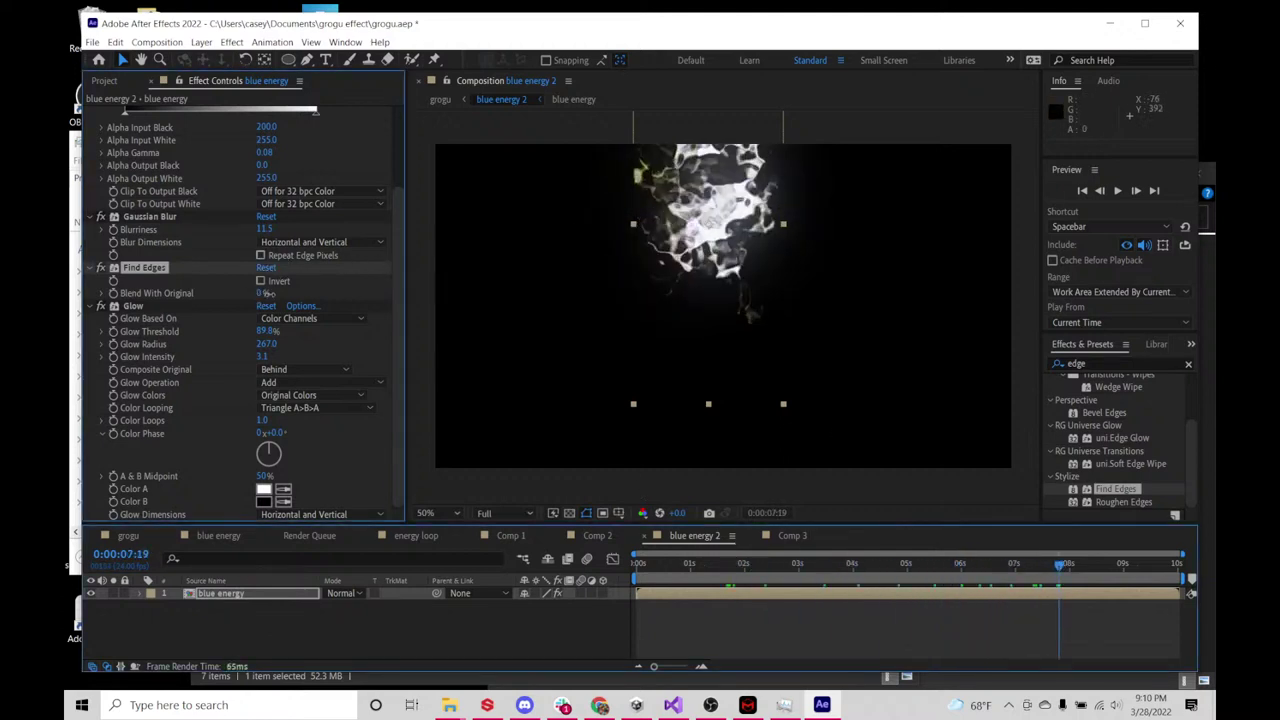
pyautogui.moveTo(264, 293)
pyautogui.mouseDown()
pyautogui.moveTo(335, 297)
pyautogui.moveTo(286, 297)
pyautogui.mouseUp()
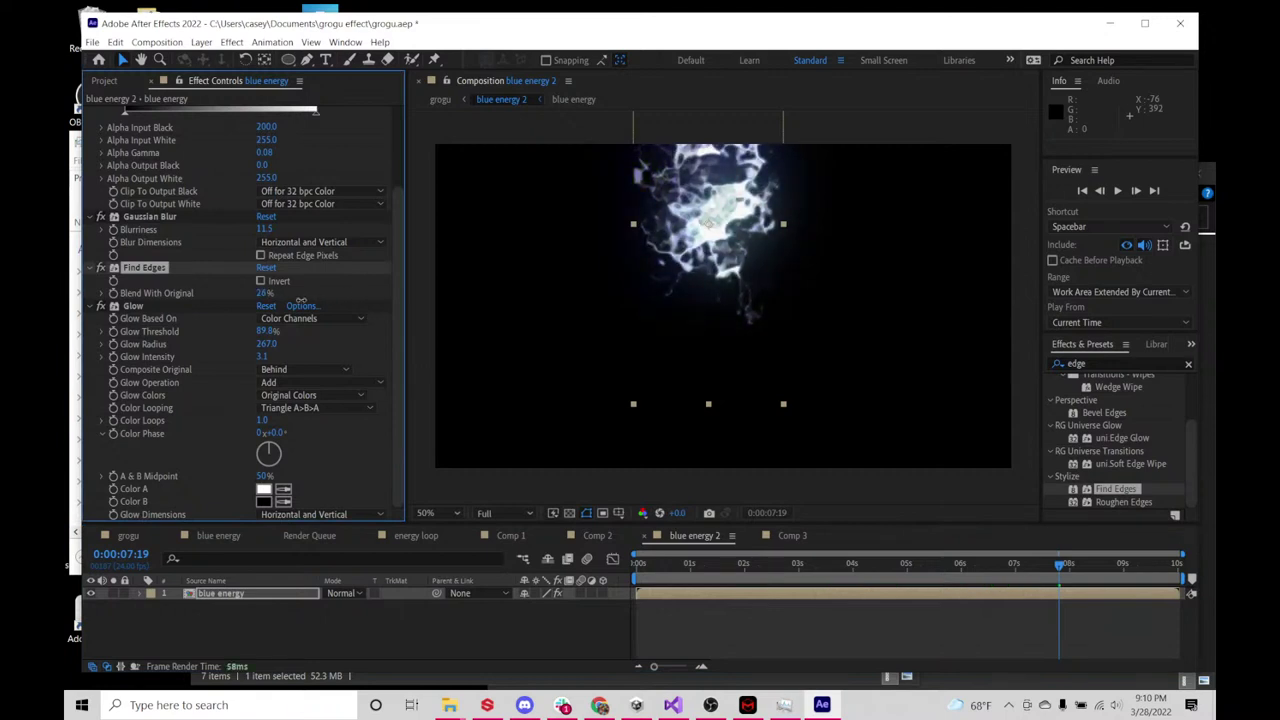
# - Compare the flame at 0:00:06:03 with Find Edges on and off, leaving Find Edges turned off
pyautogui.moveTo(716, 563); pyautogui.dragTo(967, 576)
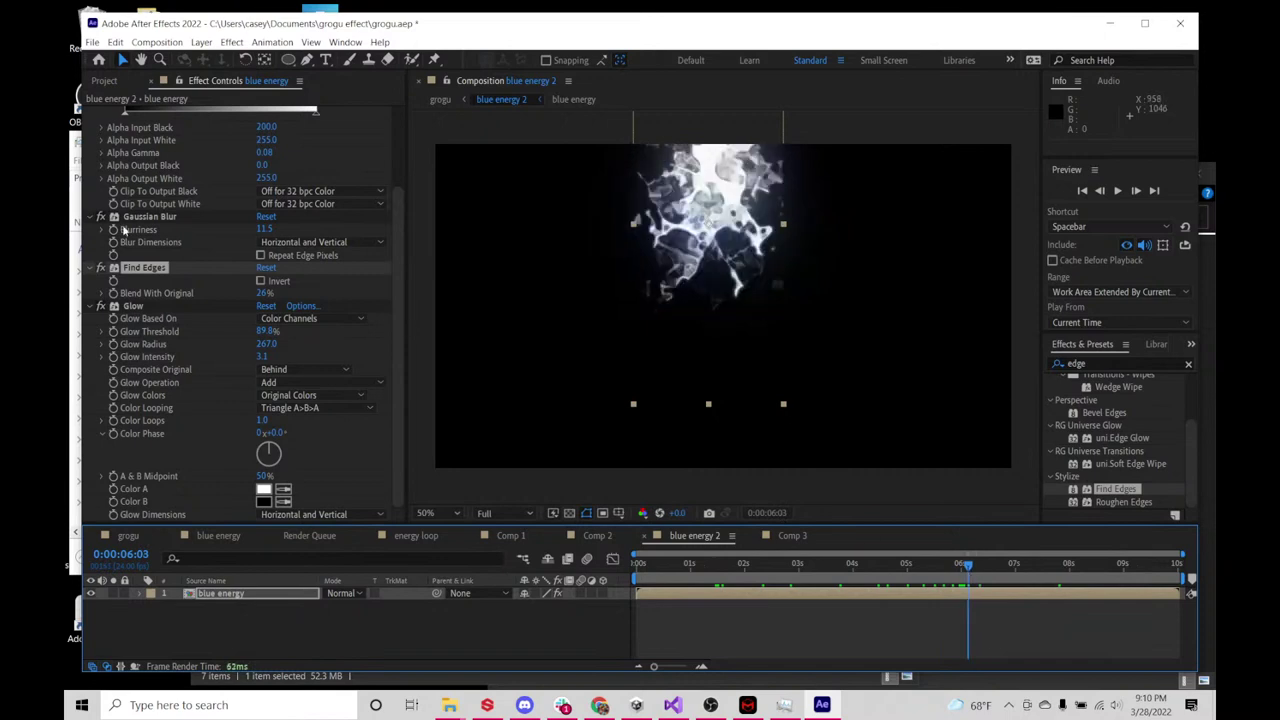
pyautogui.click(100, 268)
pyautogui.click(100, 268)
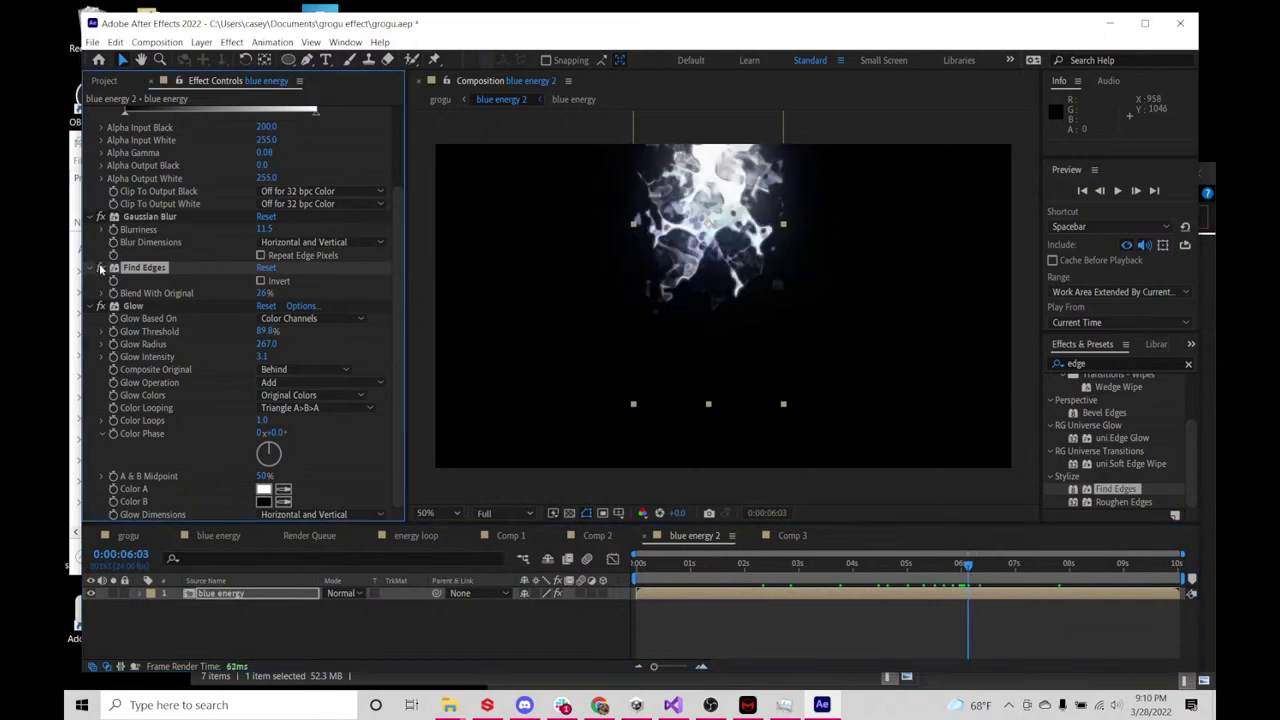
pyautogui.click(100, 268)
pyautogui.click(100, 268)
pyautogui.click(100, 268)
pyautogui.click(100, 268)
pyautogui.click(100, 268)
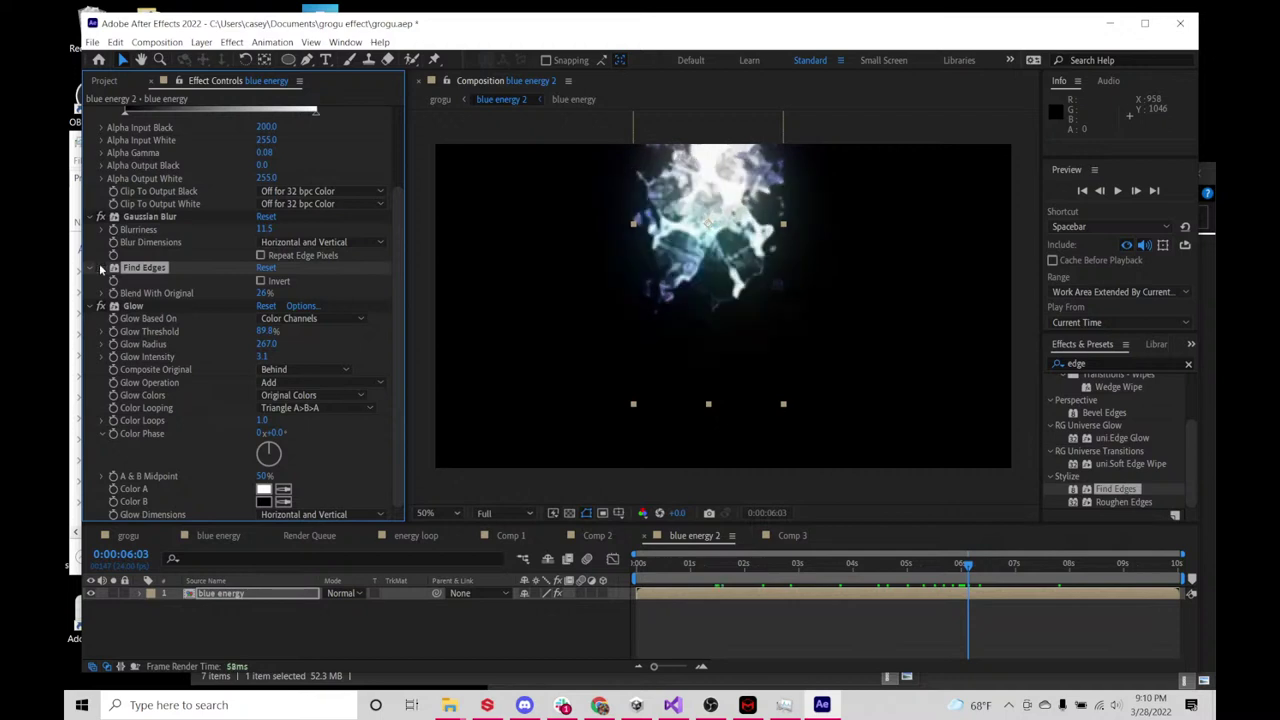
pyautogui.click(100, 268)
pyautogui.click(100, 268)
pyautogui.click(100, 268)
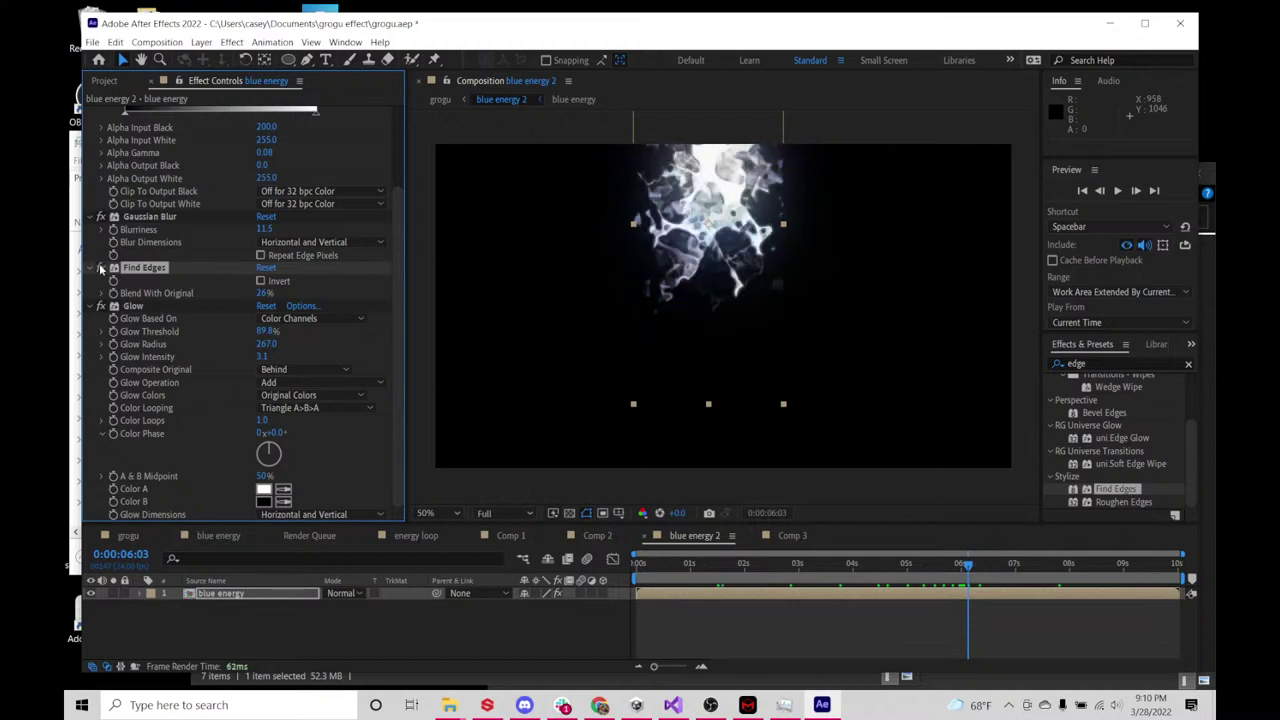
pyautogui.click(100, 268)
pyautogui.click(100, 268)
# - Turn off Gaussian Blur and preview blue energy 2 from 0:00:01:06, comparing Find Edges on and off and leaving it off
pyautogui.moveTo(790, 565); pyautogui.dragTo(990, 556)
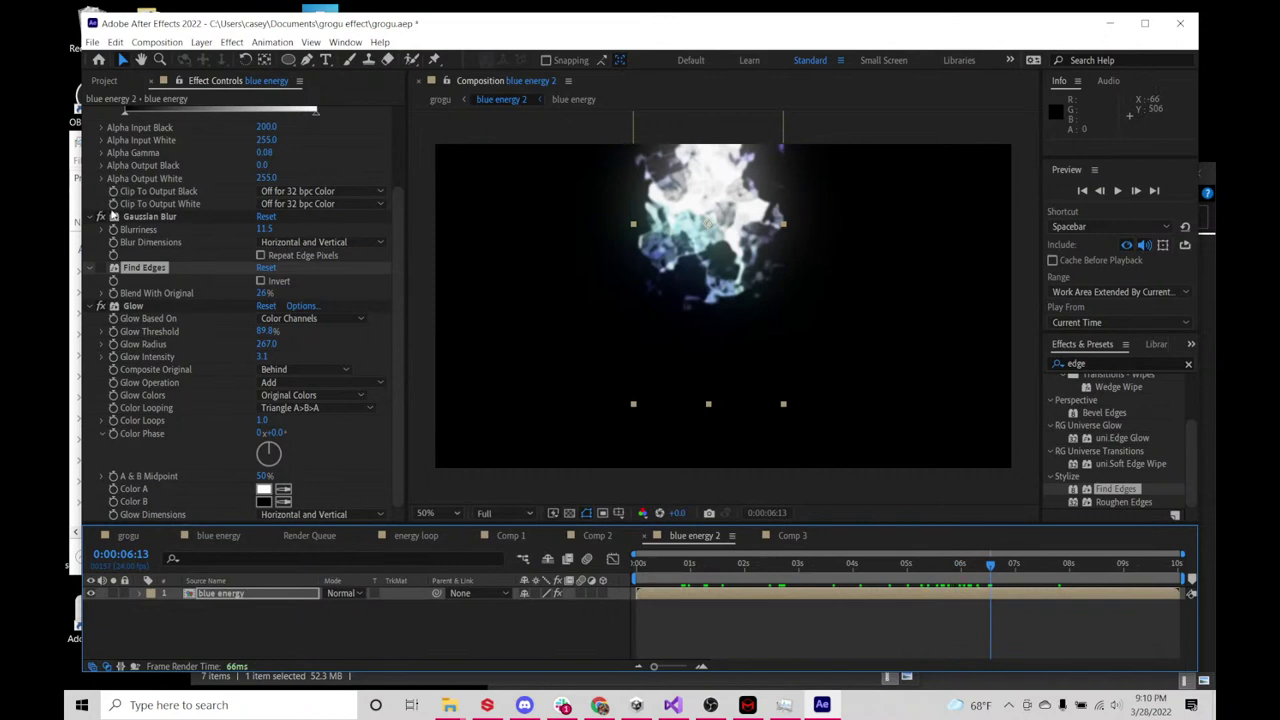
pyautogui.click(100, 216)
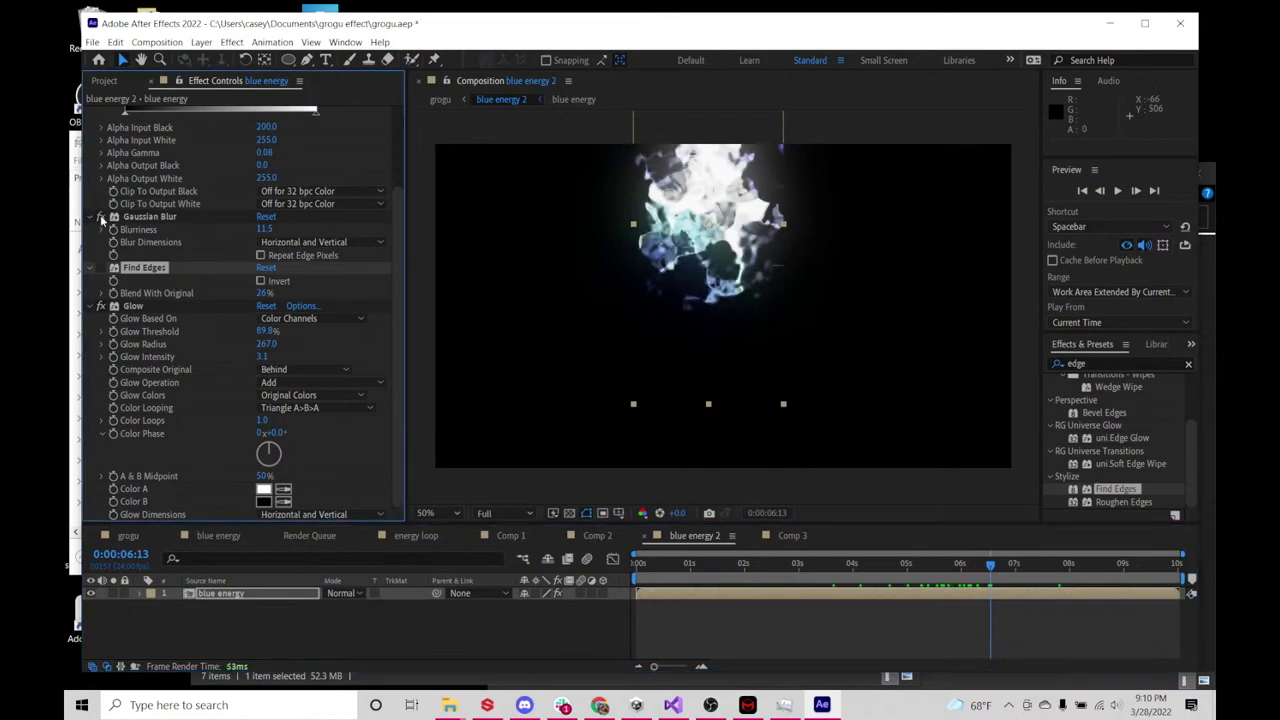
pyautogui.moveTo(840, 565); pyautogui.dragTo(704, 565)
pyautogui.press('space')
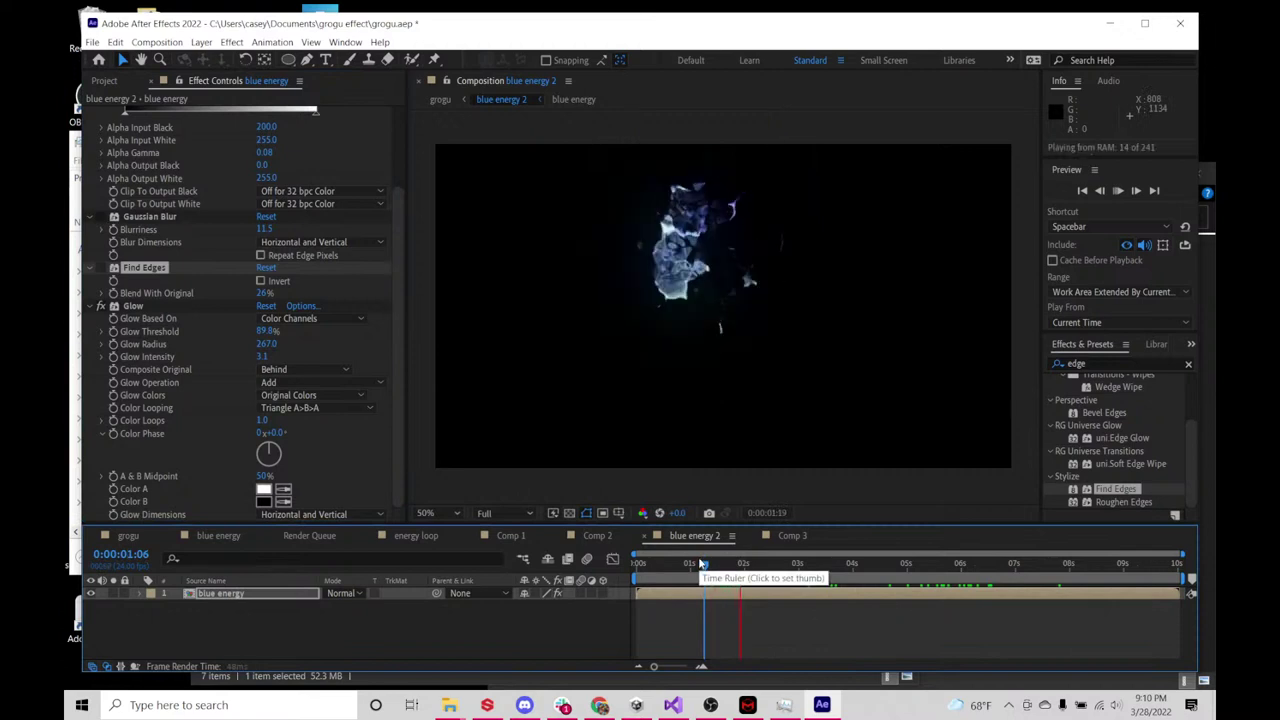
pyautogui.click(101, 268)
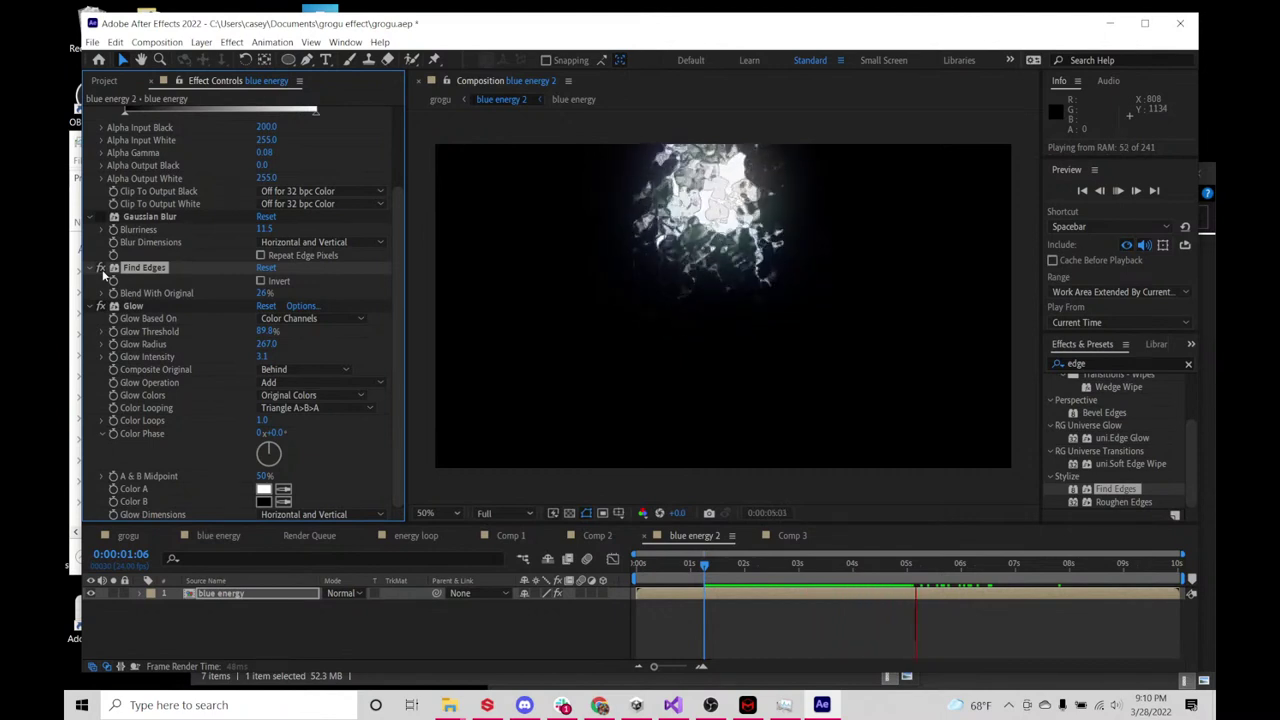
pyautogui.click(102, 269)
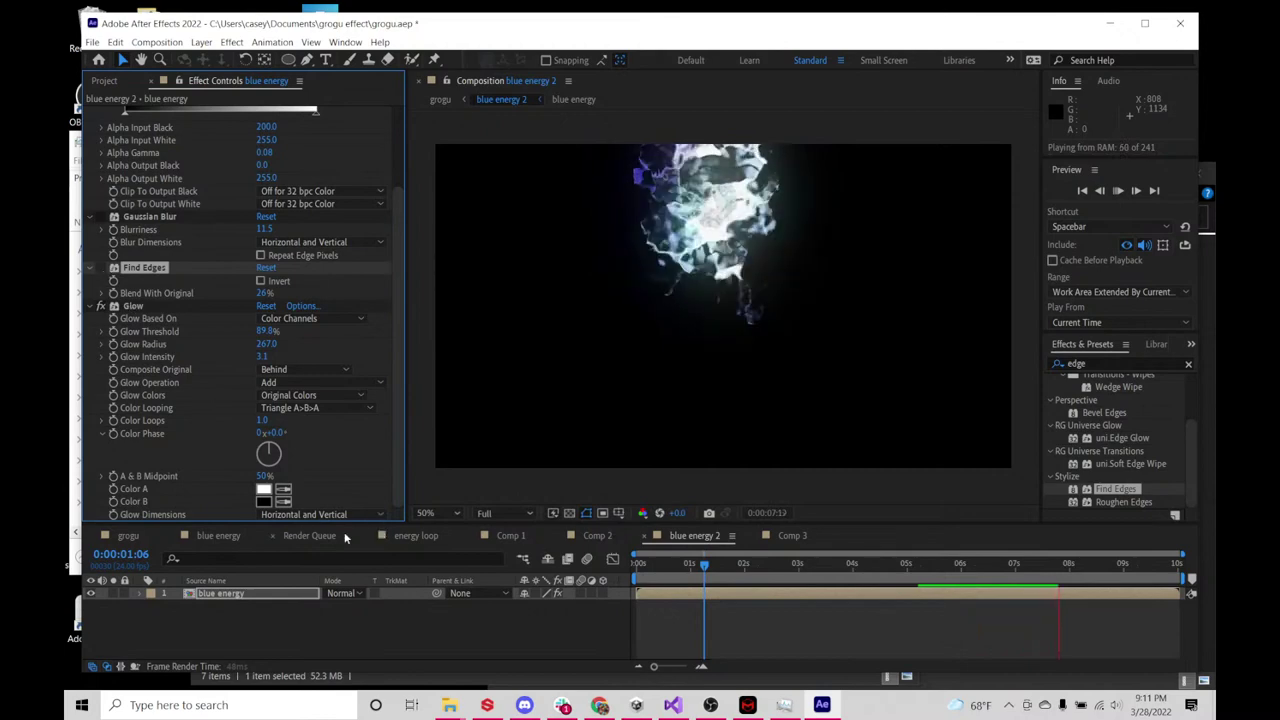
# - Preview the energy over the pedestal in the grogu composition from 0:00:04:23
pyautogui.click(143, 539)
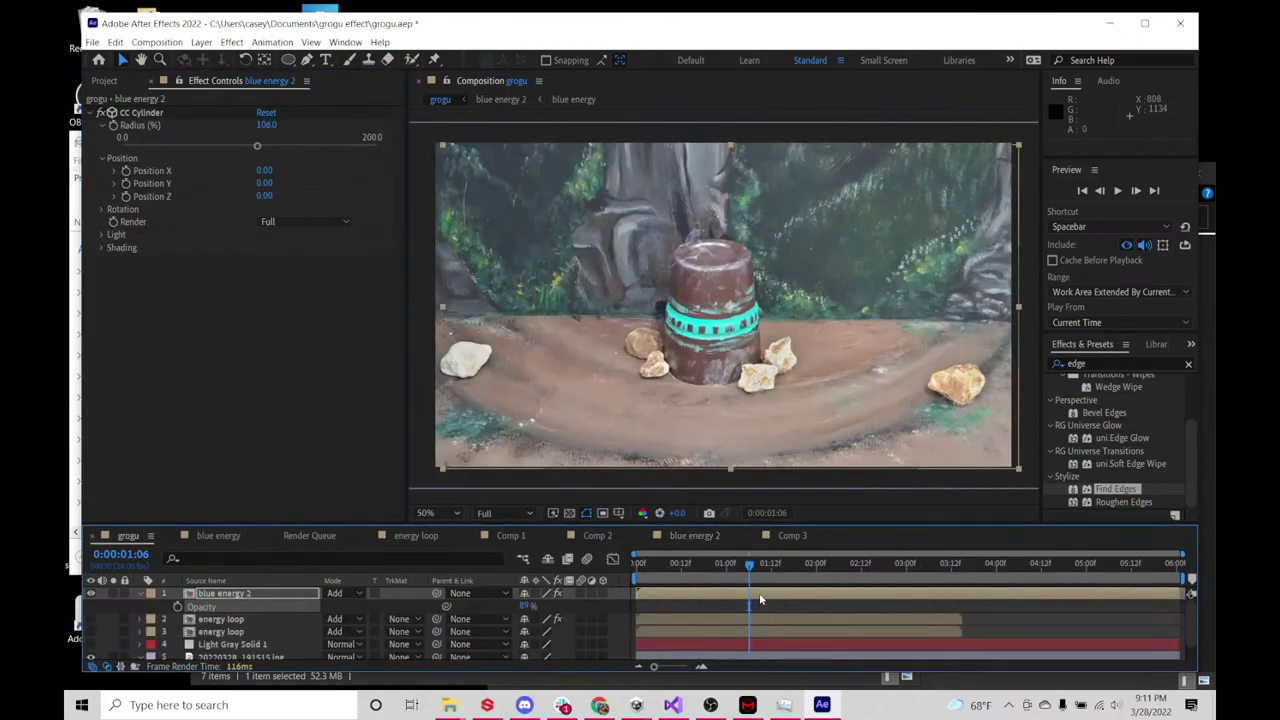
pyautogui.moveTo(808, 565); pyautogui.dragTo(1085, 552)
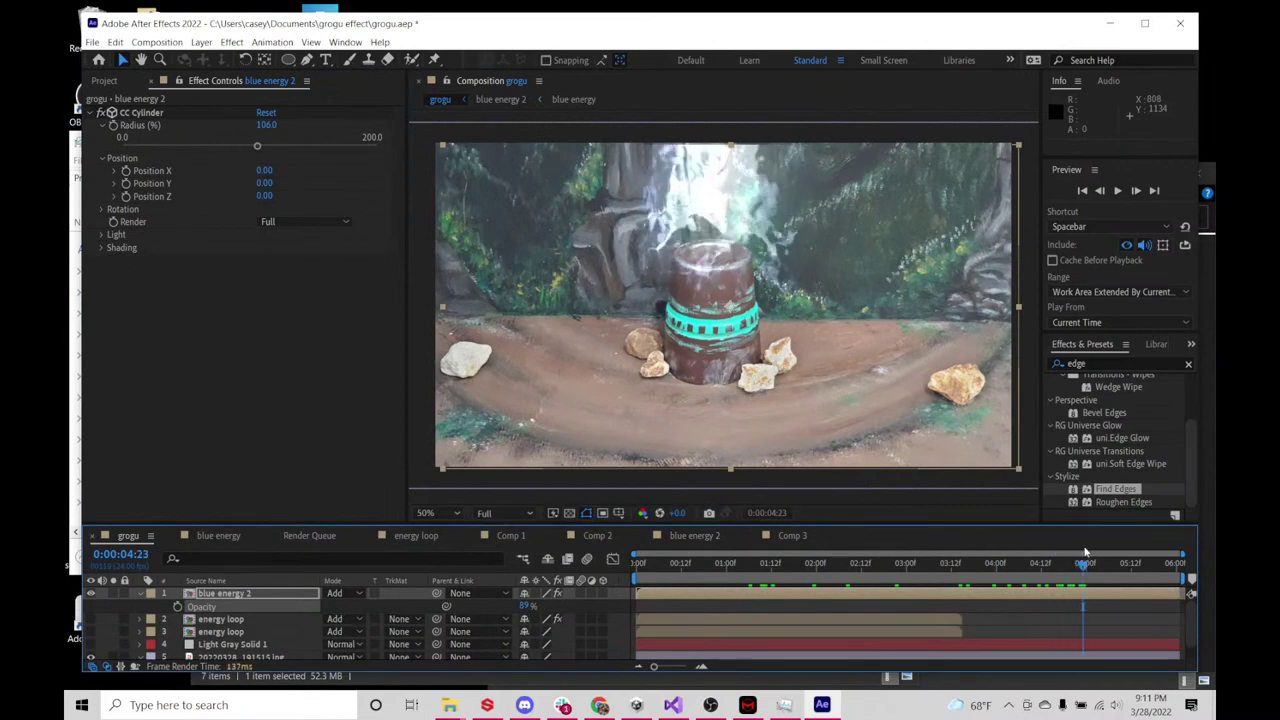
pyautogui.press('space')
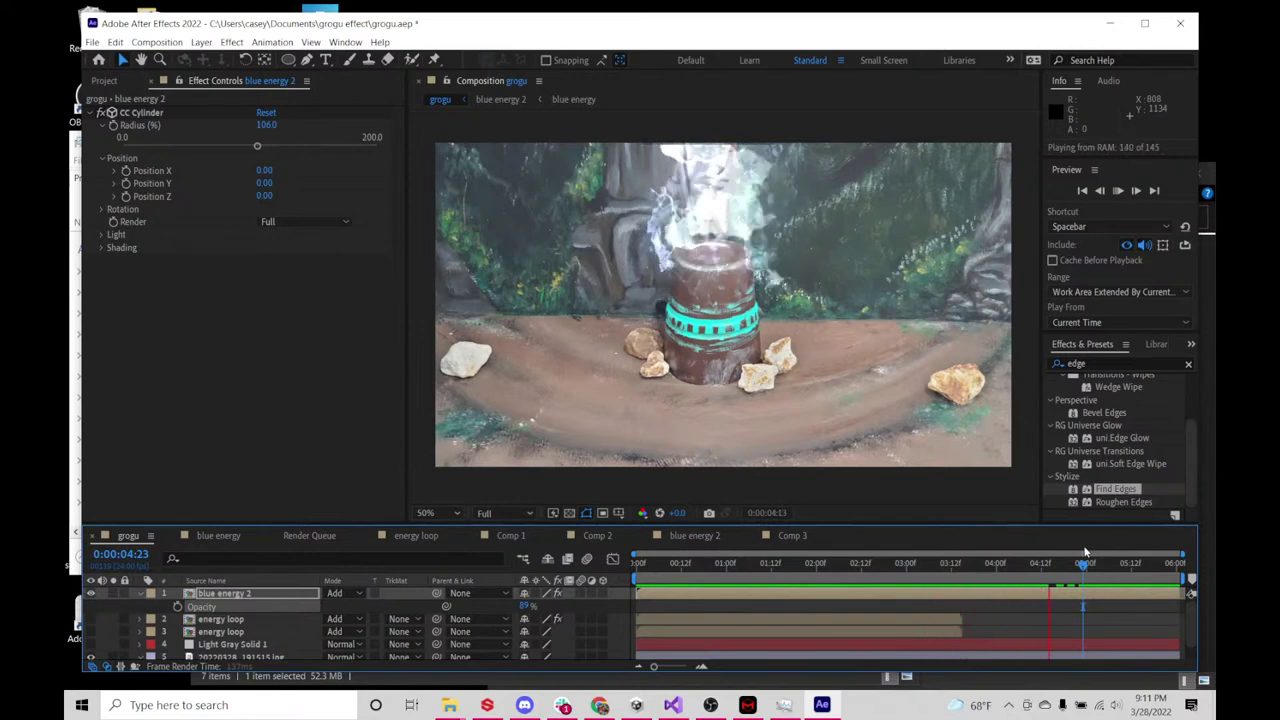
pyautogui.press('space')
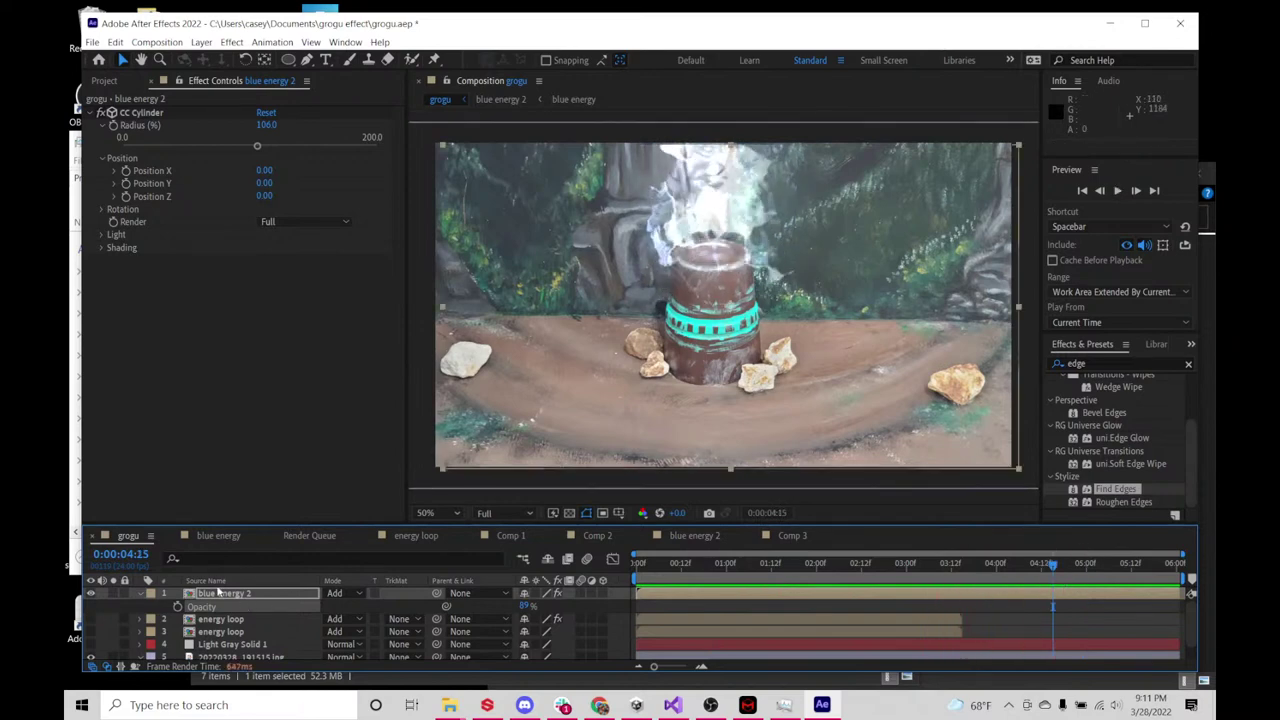
# - Hide the 20220328_191515.jpg layer and preview the energy on black from 0:00:04:00
pyautogui.scroll(-1, 100, 640)
pyautogui.click(90, 640)
pyautogui.moveTo(685, 583); pyautogui.dragTo(1036, 549)
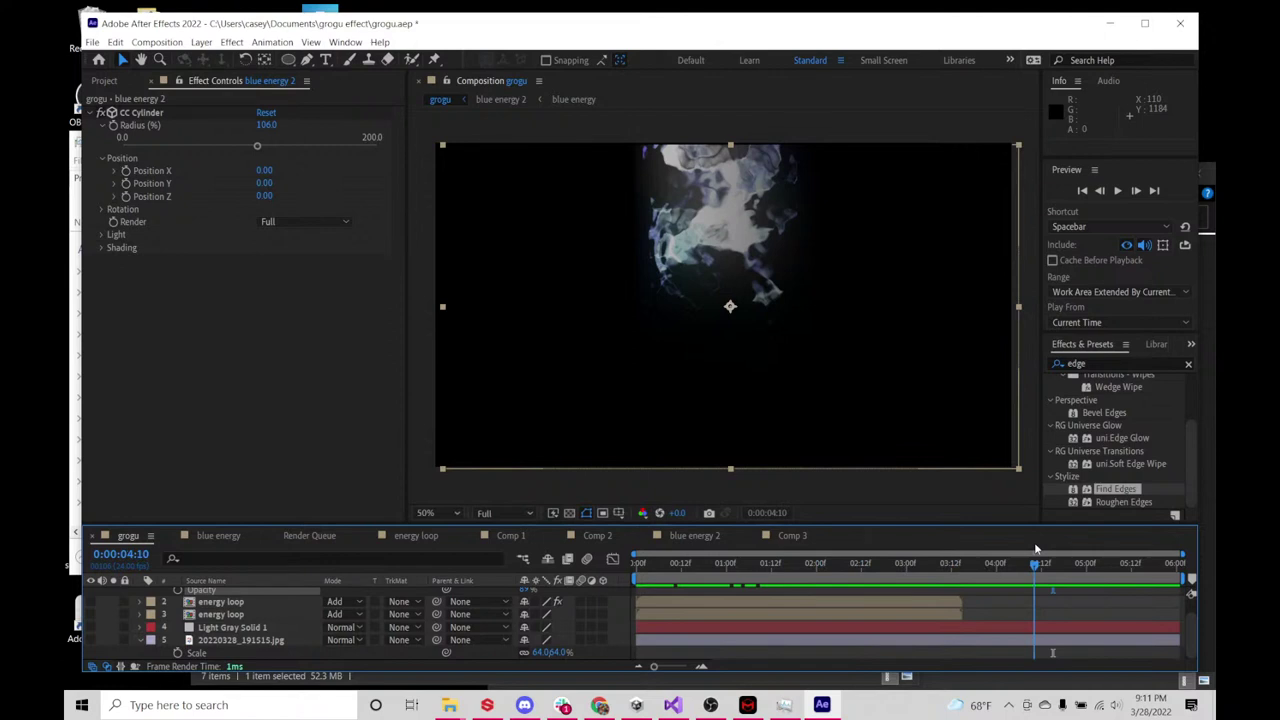
pyautogui.moveTo(1036, 549); pyautogui.dragTo(1013, 562)
pyautogui.press('space')
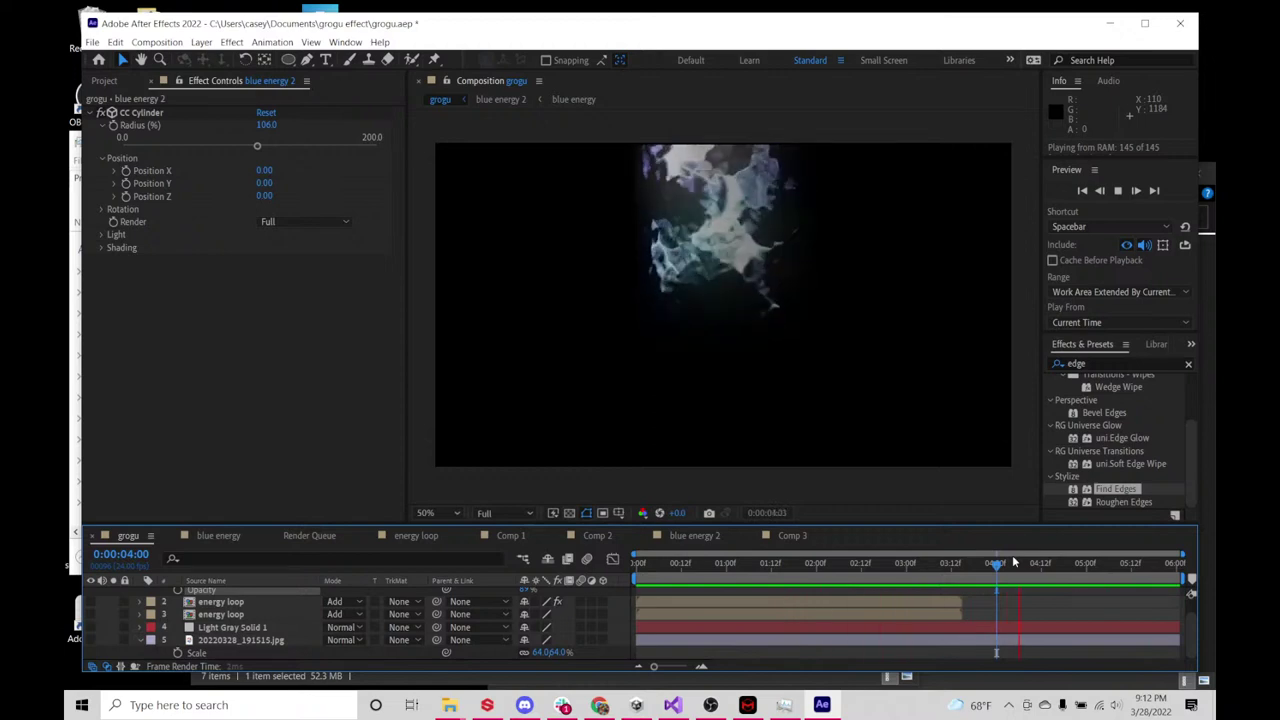
pyautogui.press('space')
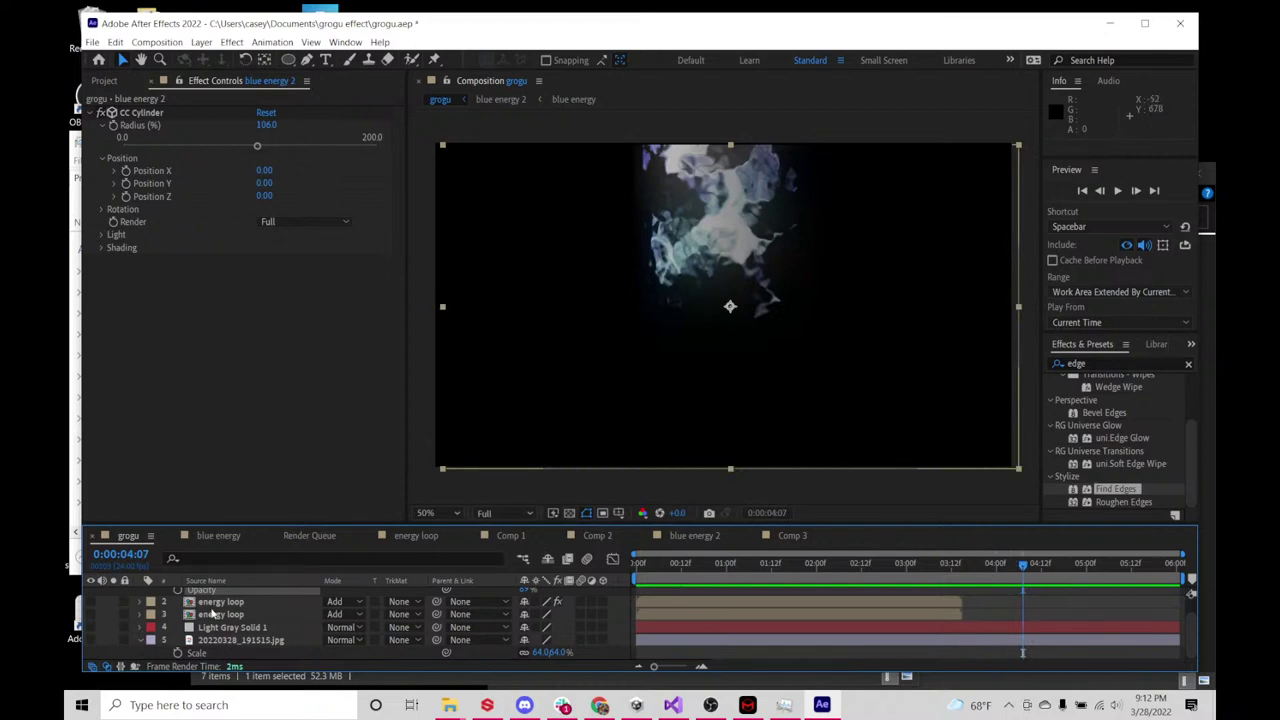
# - Show the 20220328_191515.jpg layer again and check the energy over it at 0:00:02:19
pyautogui.click(93, 652)
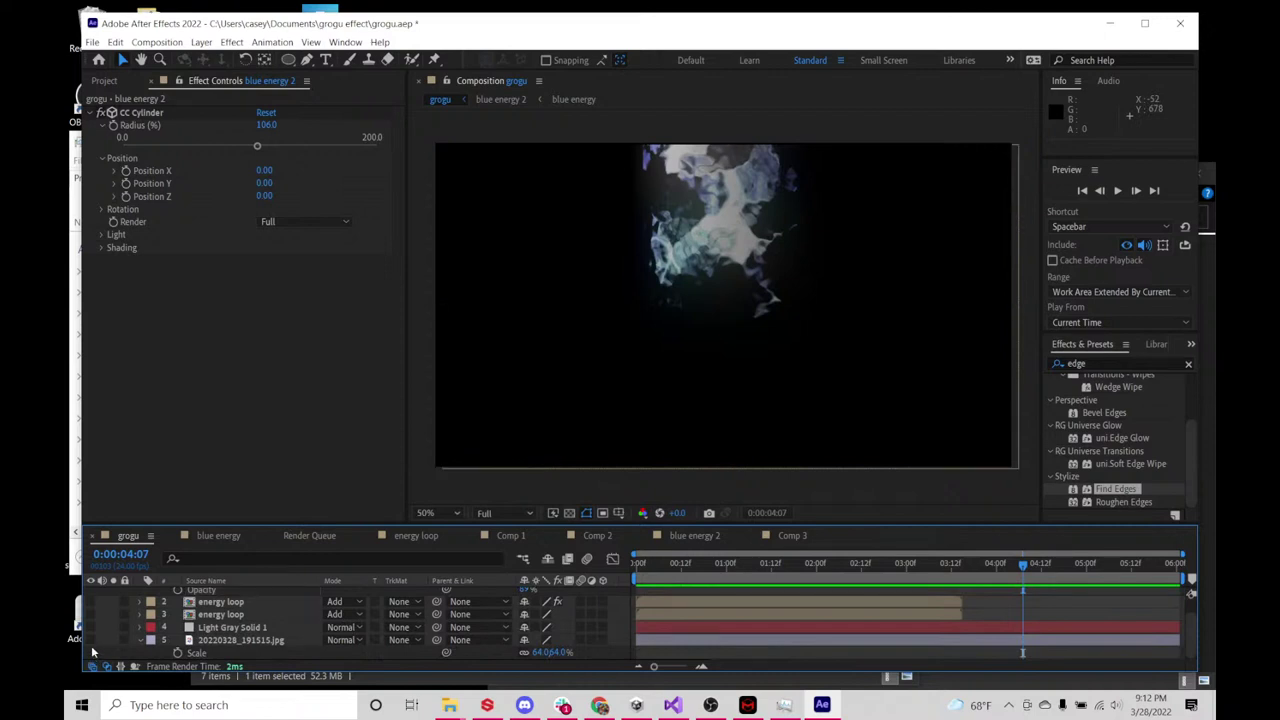
pyautogui.scroll(2, 378, 626)
pyautogui.moveTo(700, 566); pyautogui.dragTo(962, 580)
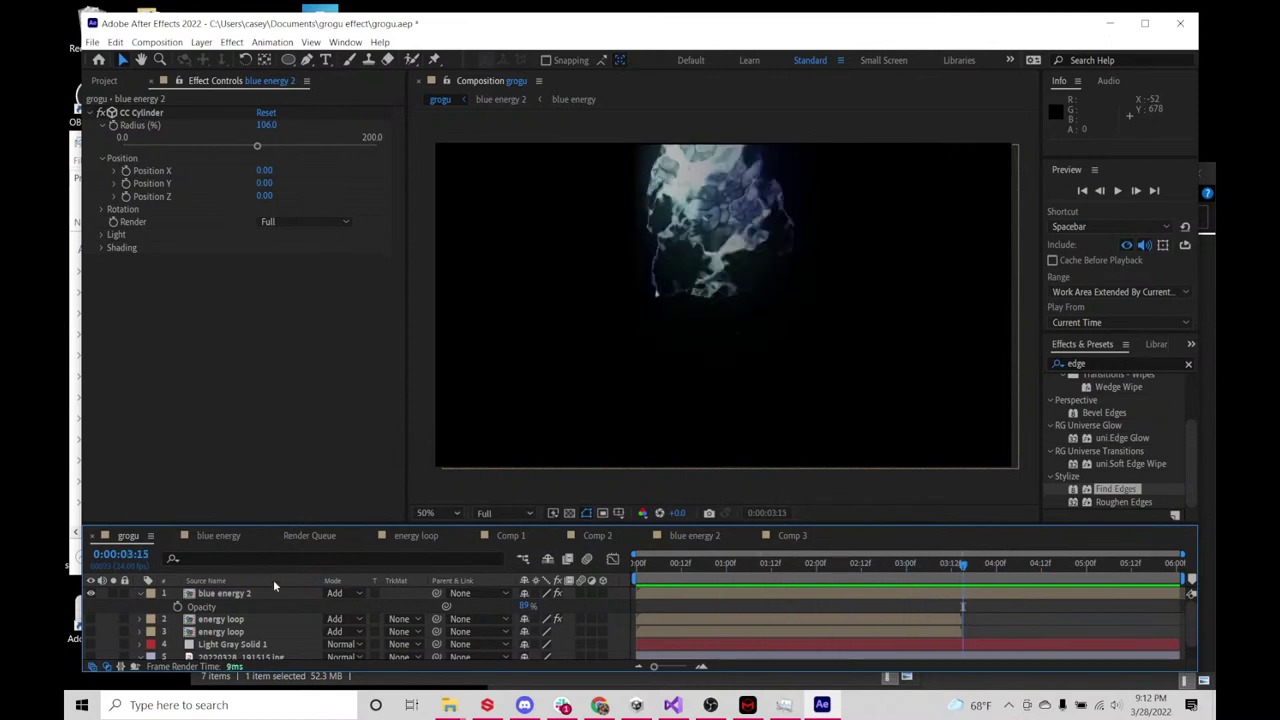
pyautogui.click(90, 665)
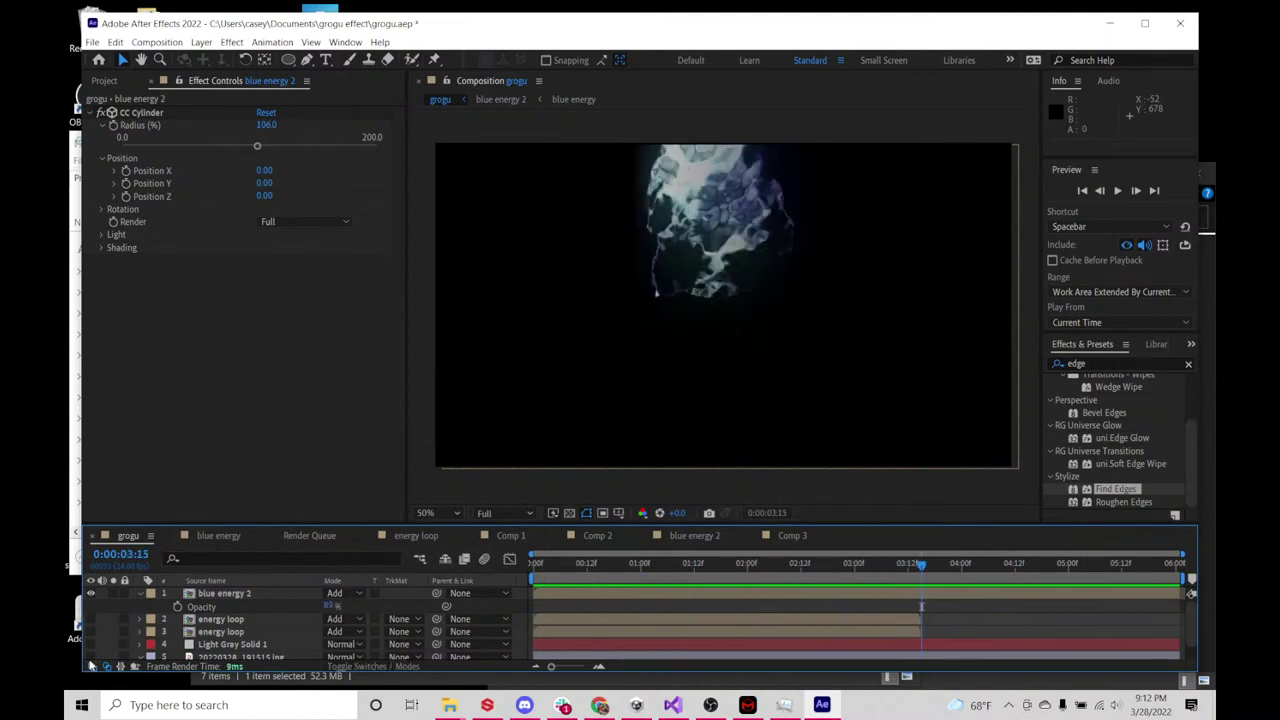
pyautogui.scroll(-2, 108, 639)
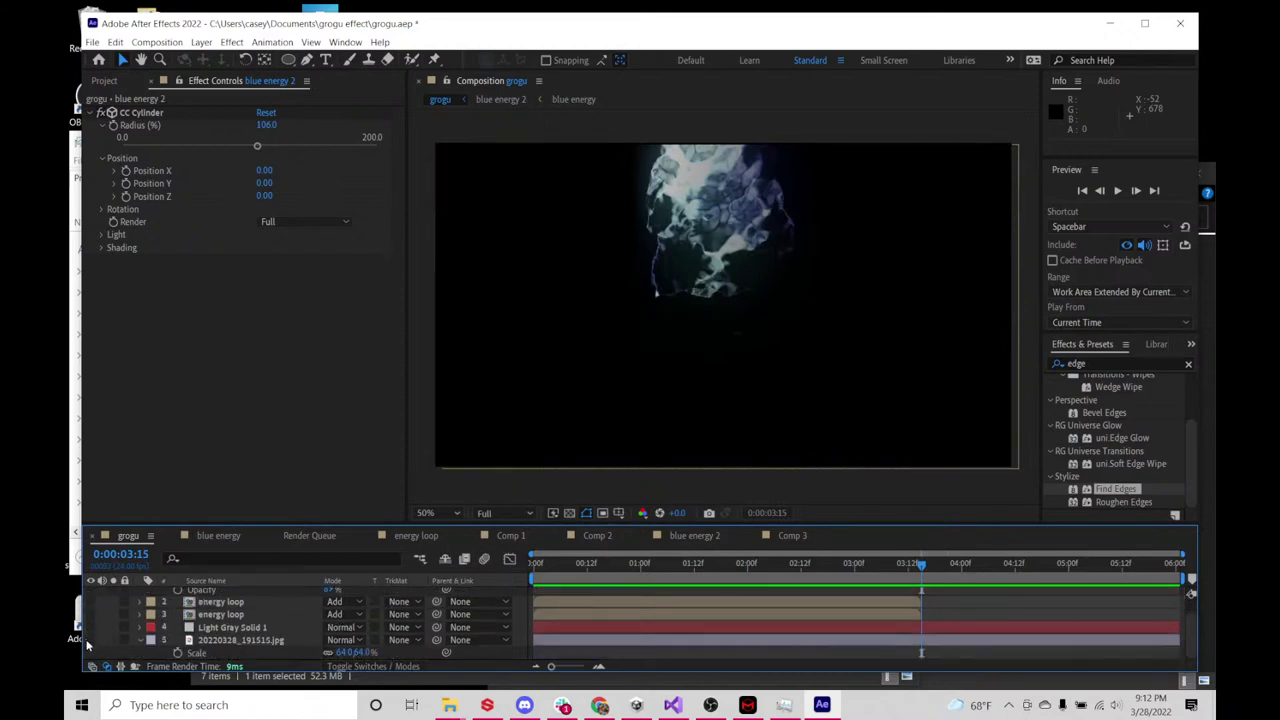
pyautogui.click(90, 640)
pyautogui.moveTo(648, 565); pyautogui.dragTo(833, 554)
# - Try the Normal, Screen and Lighten blending modes on the blue energy 2 layer and return it to Add
pyautogui.scroll(2, 290, 632)
pyautogui.click(334, 594)
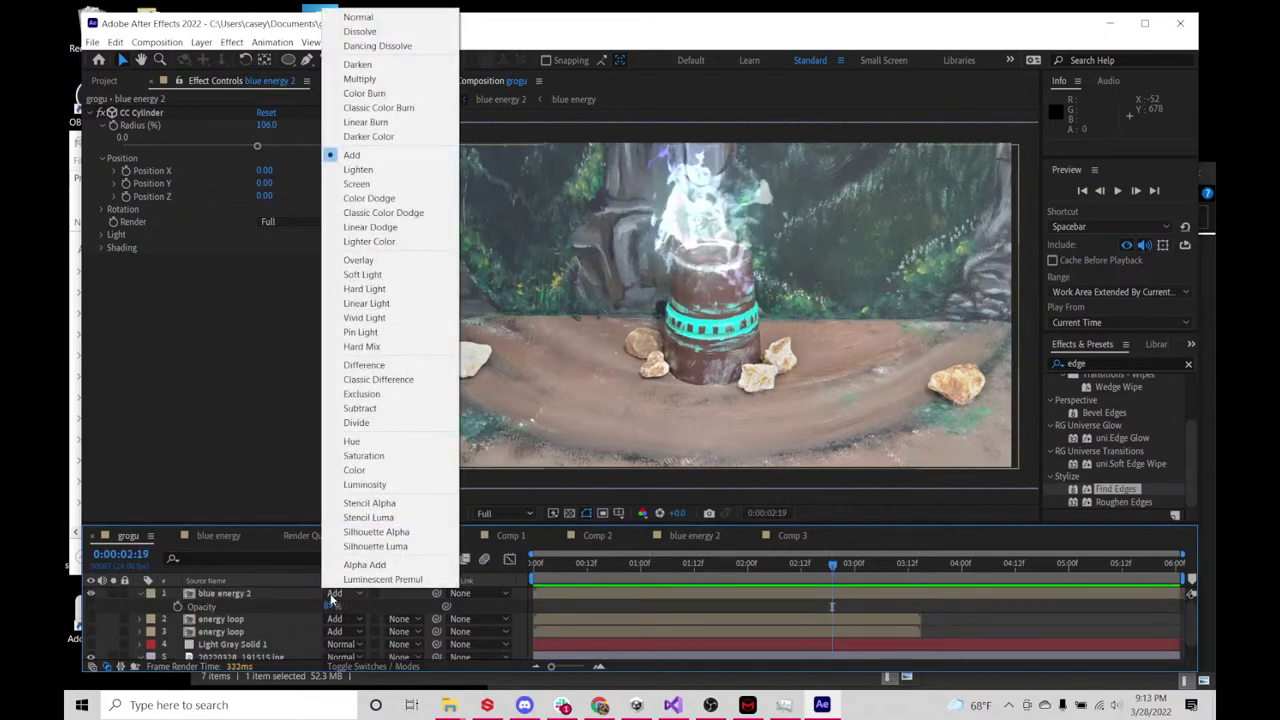
pyautogui.click(358, 17)
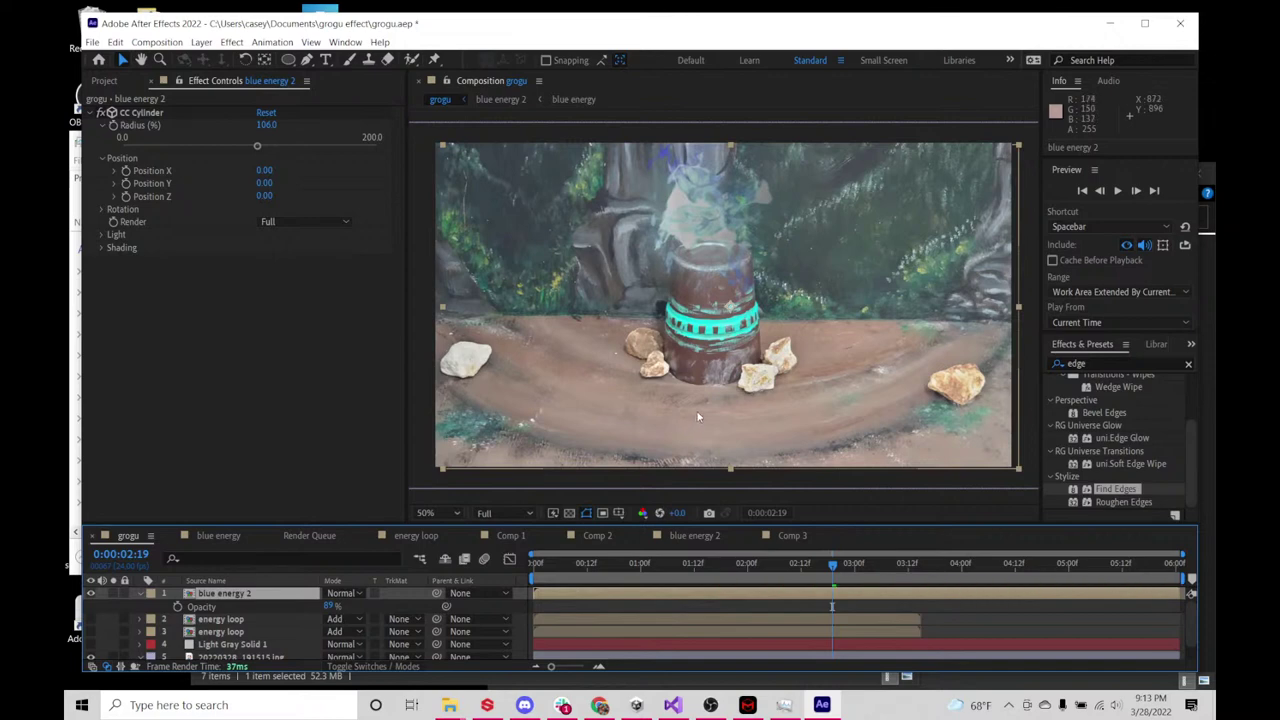
pyautogui.click(342, 593)
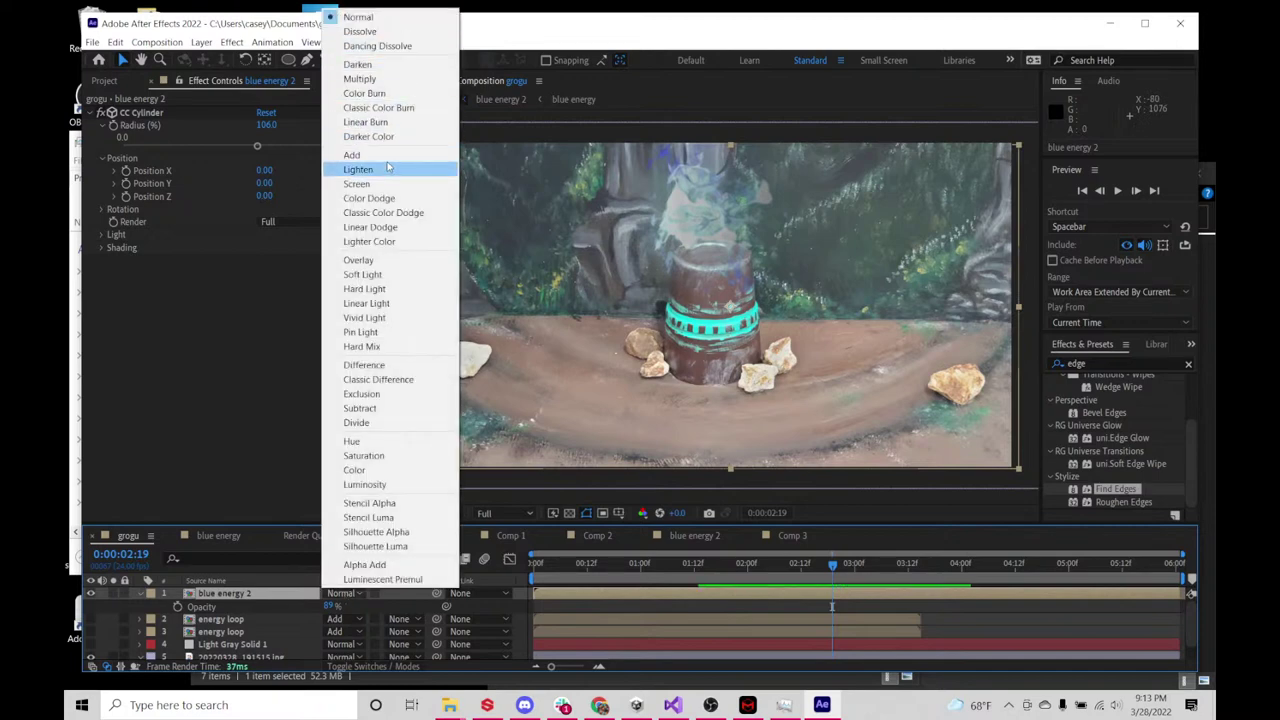
pyautogui.click(380, 155)
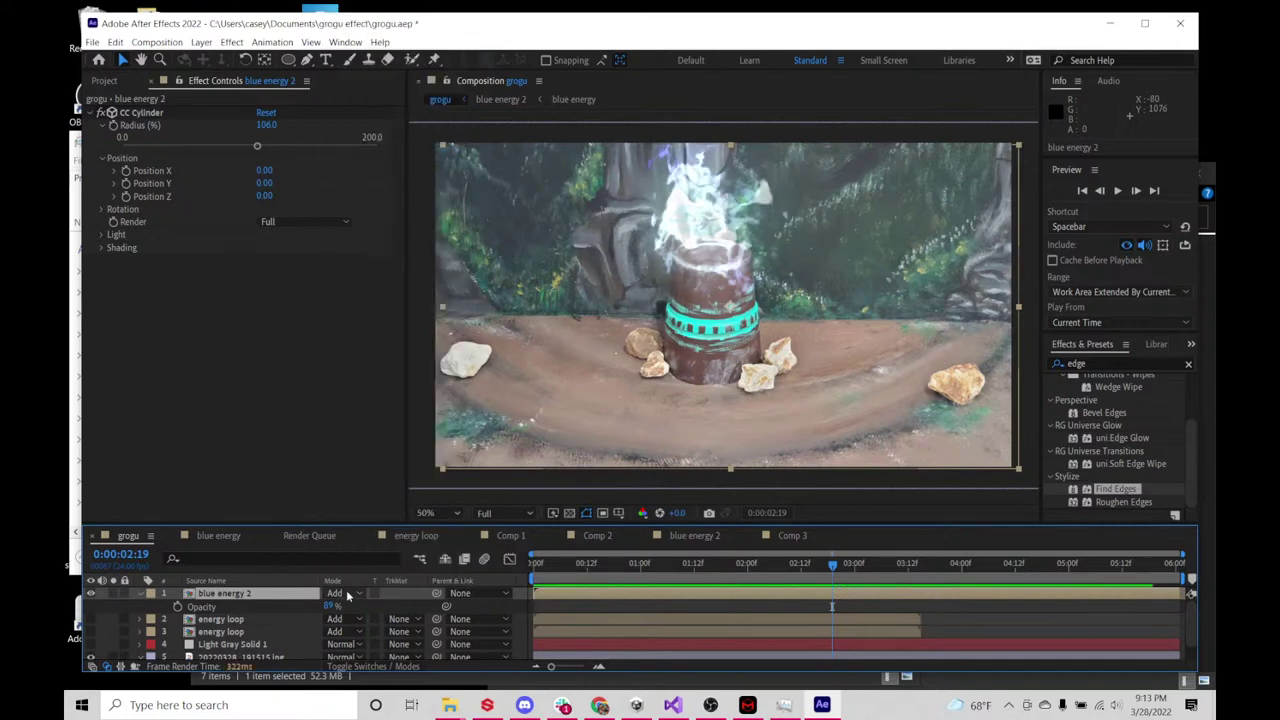
pyautogui.click(342, 593)
pyautogui.click(369, 188)
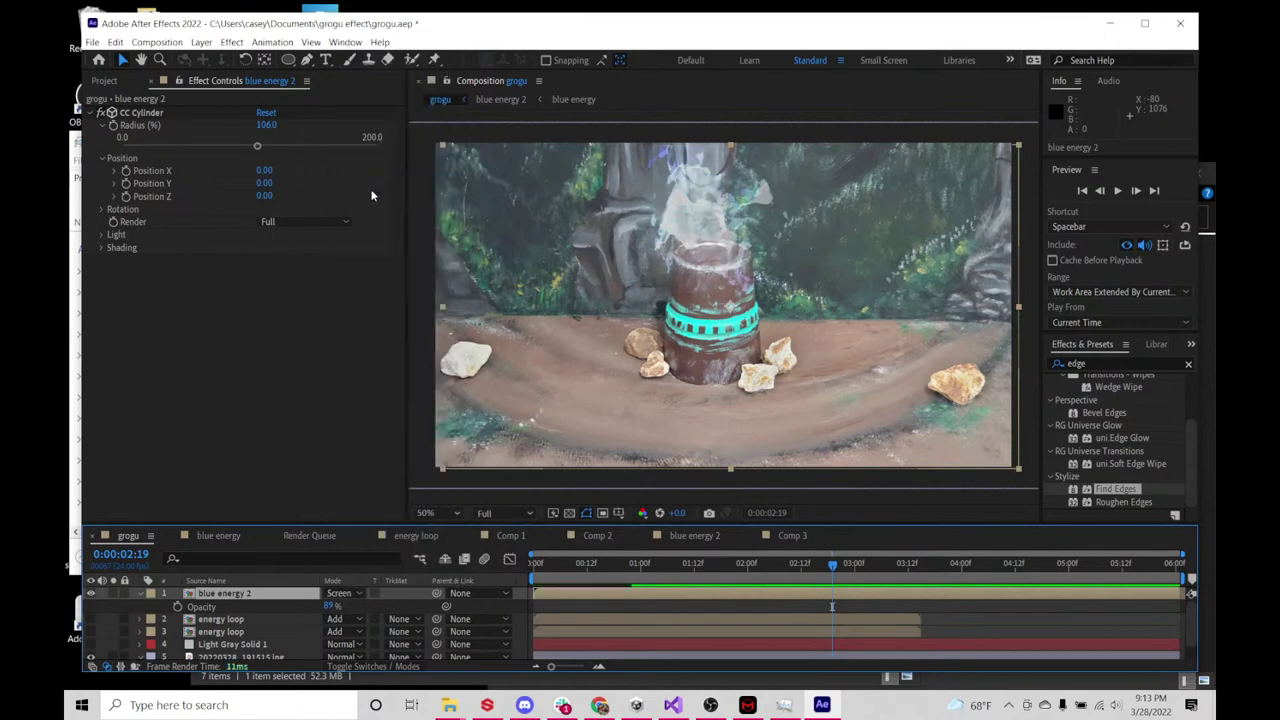
pyautogui.click(338, 593)
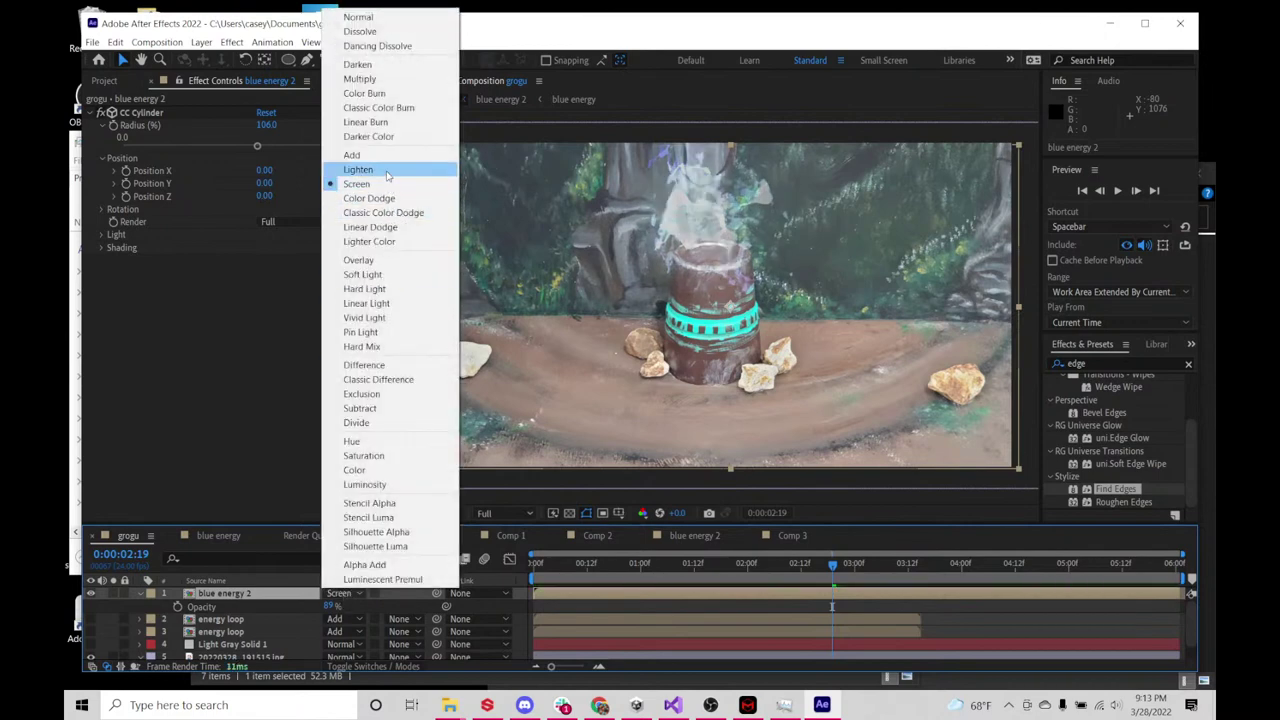
pyautogui.click(358, 169)
pyautogui.click(350, 596)
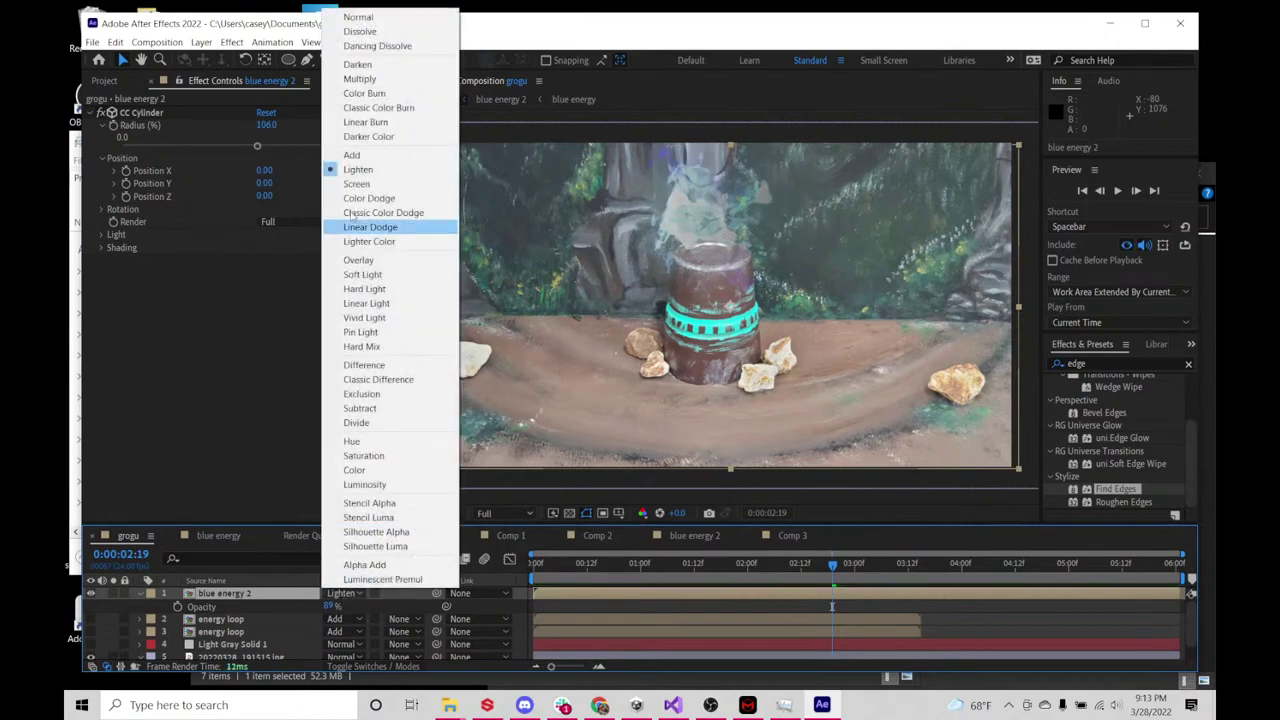
pyautogui.click(352, 155)
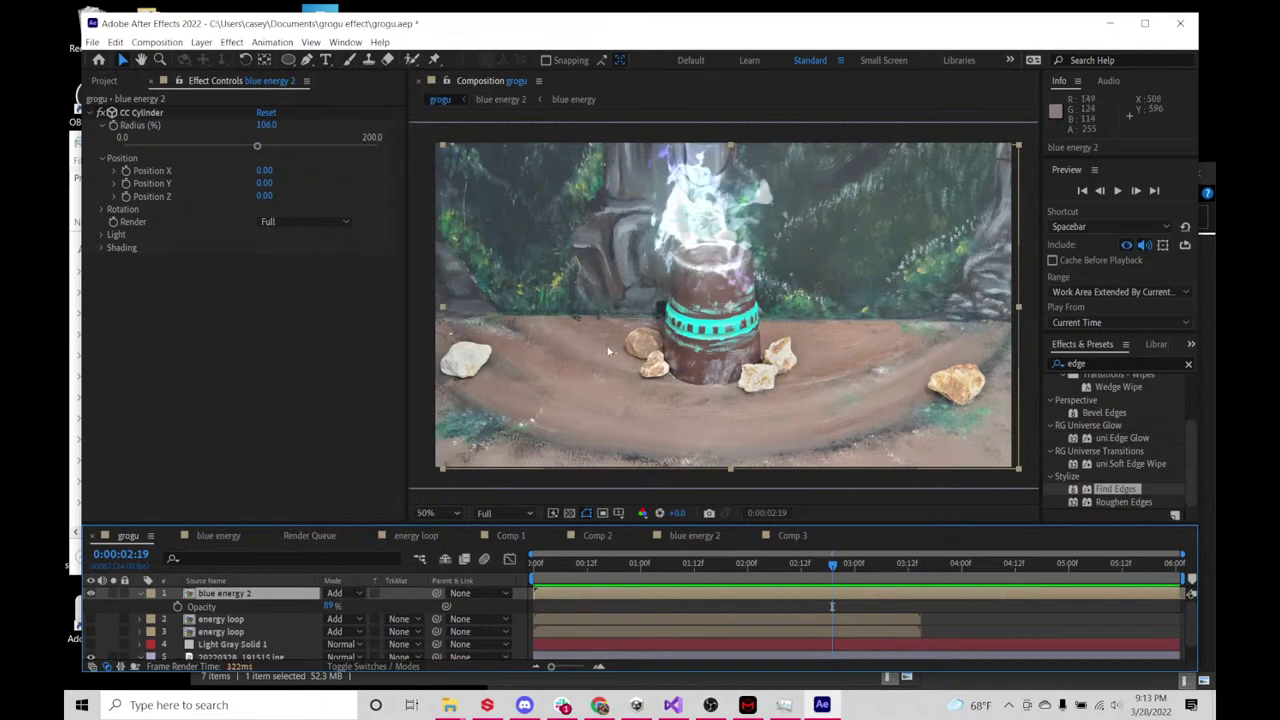
# - Return to 0:00:00:00, open blue energy 2 and its nested blue energy composition, and select the blue energy layer carrying the Particular effect
pyautogui.click(765, 564)
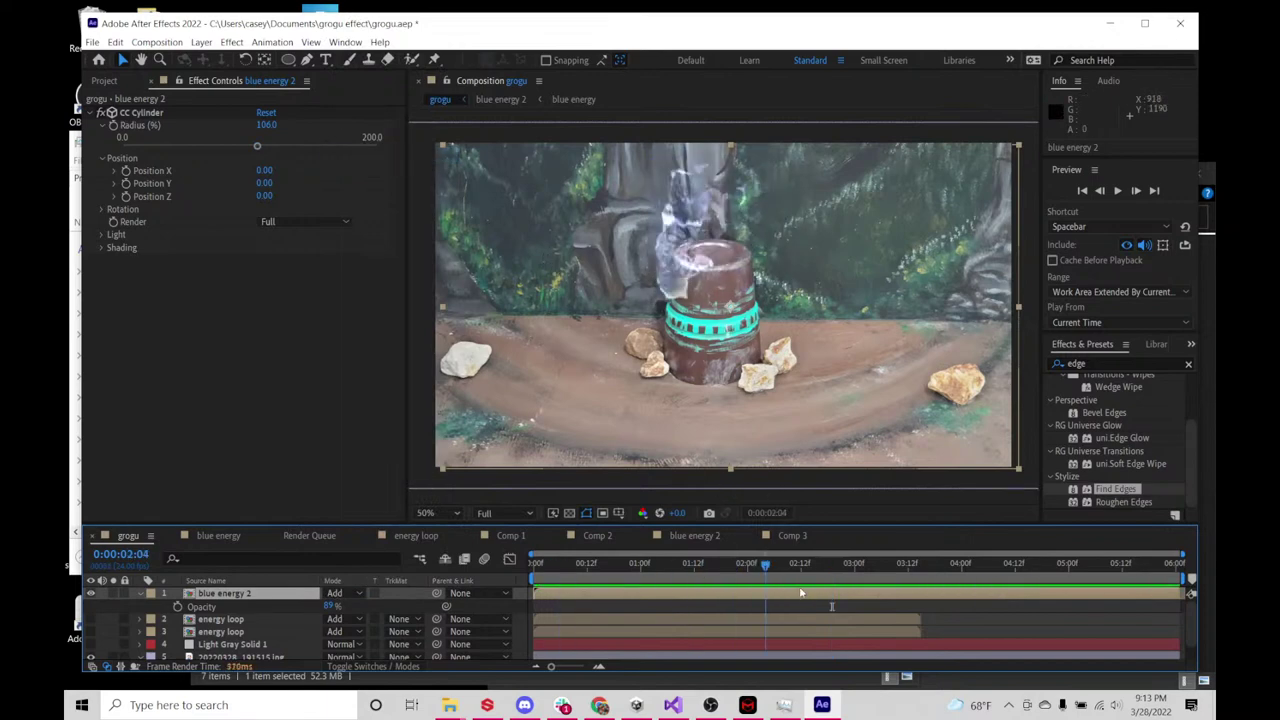
pyautogui.moveTo(765, 564); pyautogui.dragTo(532, 570)
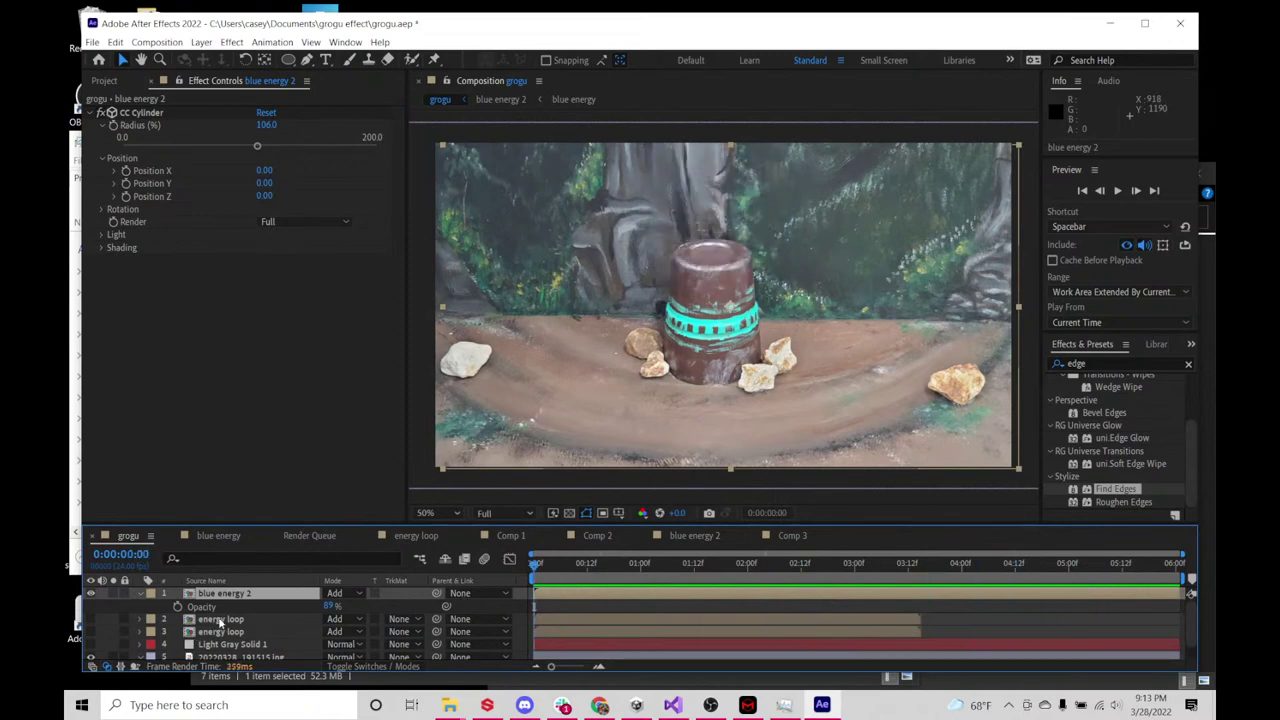
pyautogui.doubleClick(212, 595)
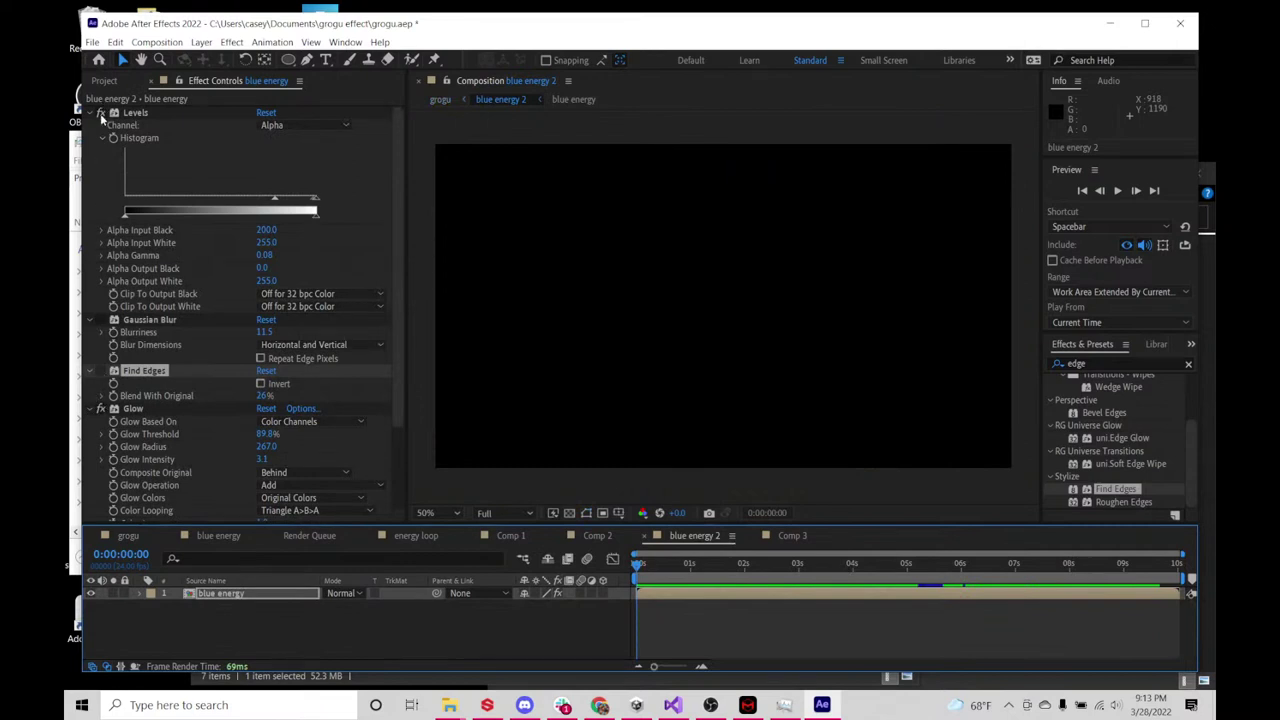
pyautogui.scroll(-2, 165, 180)
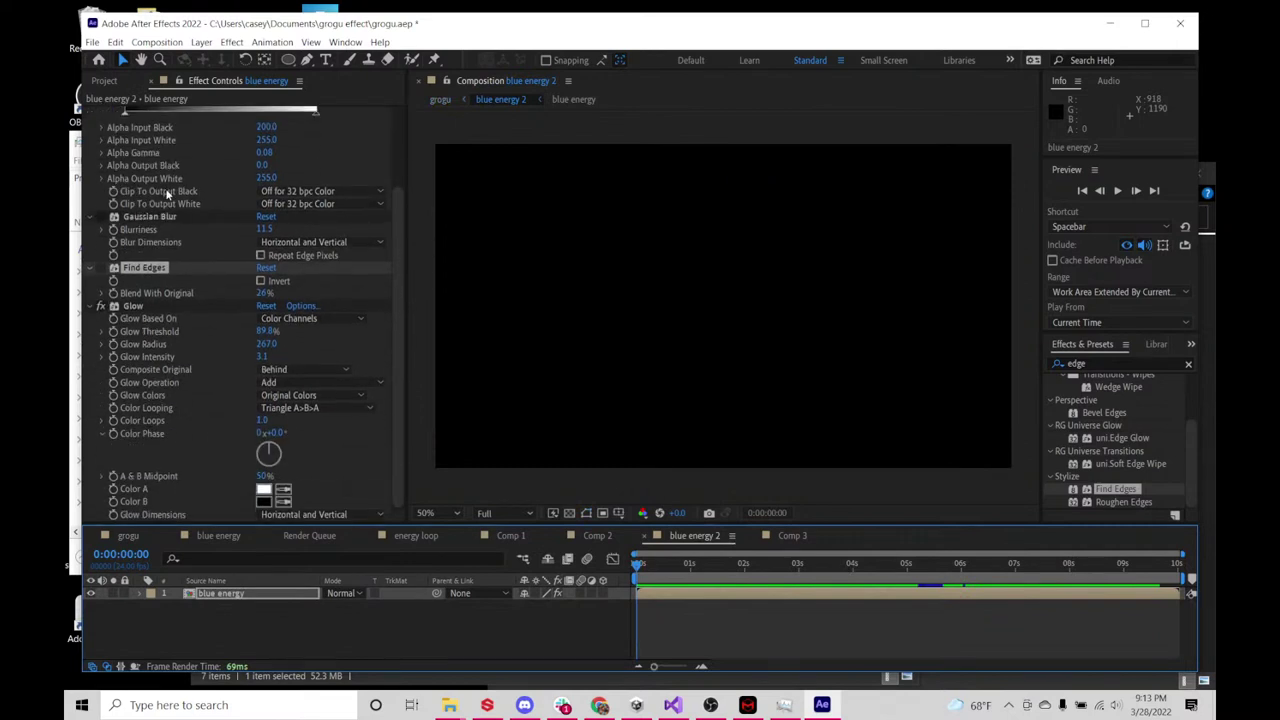
pyautogui.scroll(2, 192, 313)
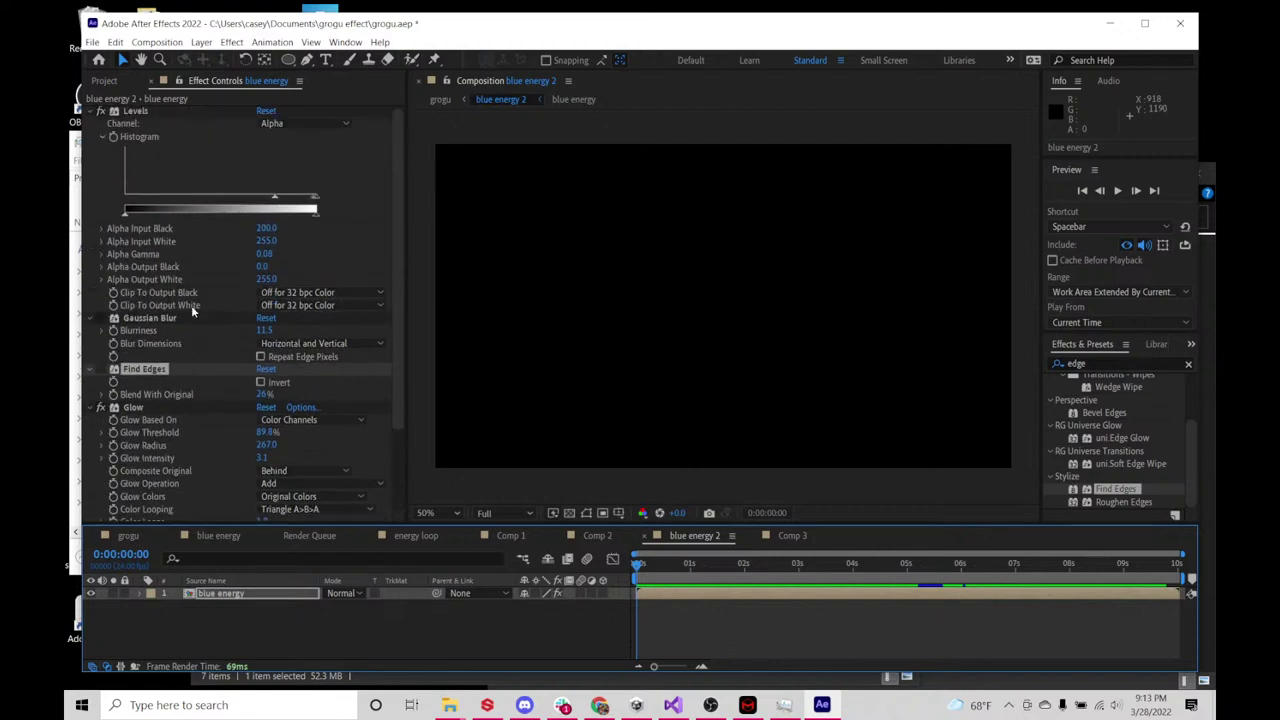
pyautogui.doubleClick(251, 598)
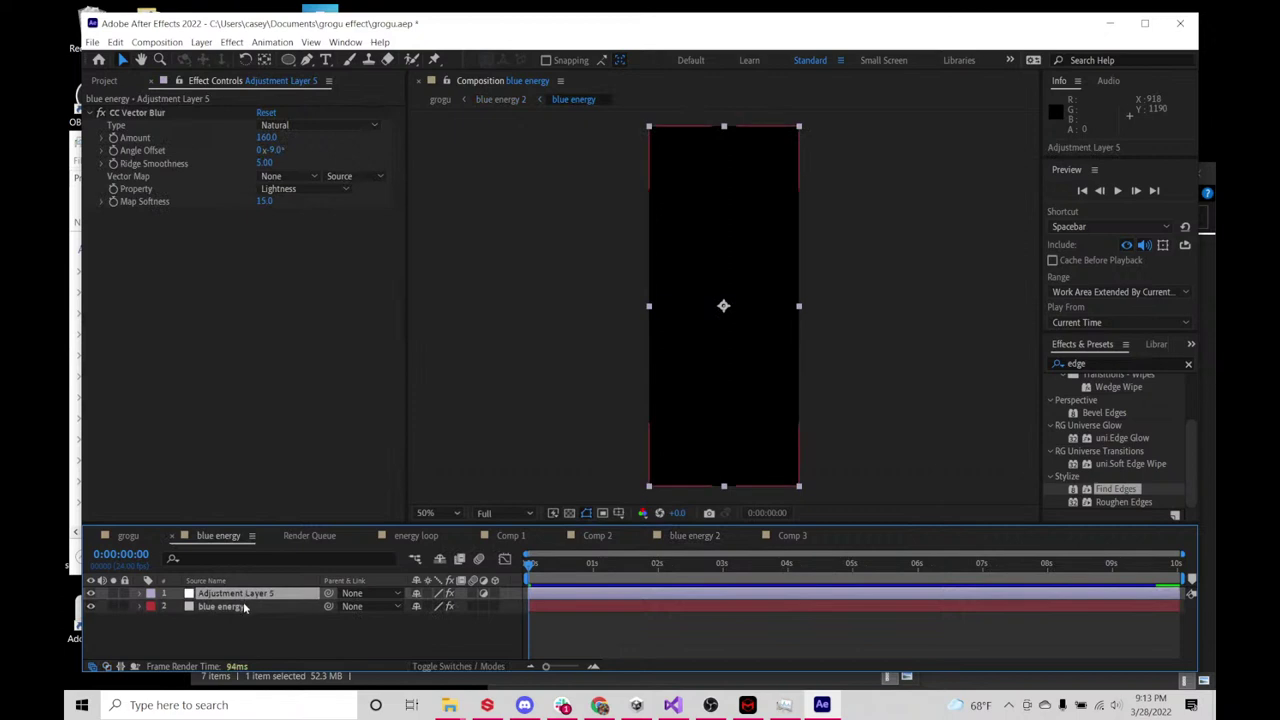
pyautogui.click(248, 605)
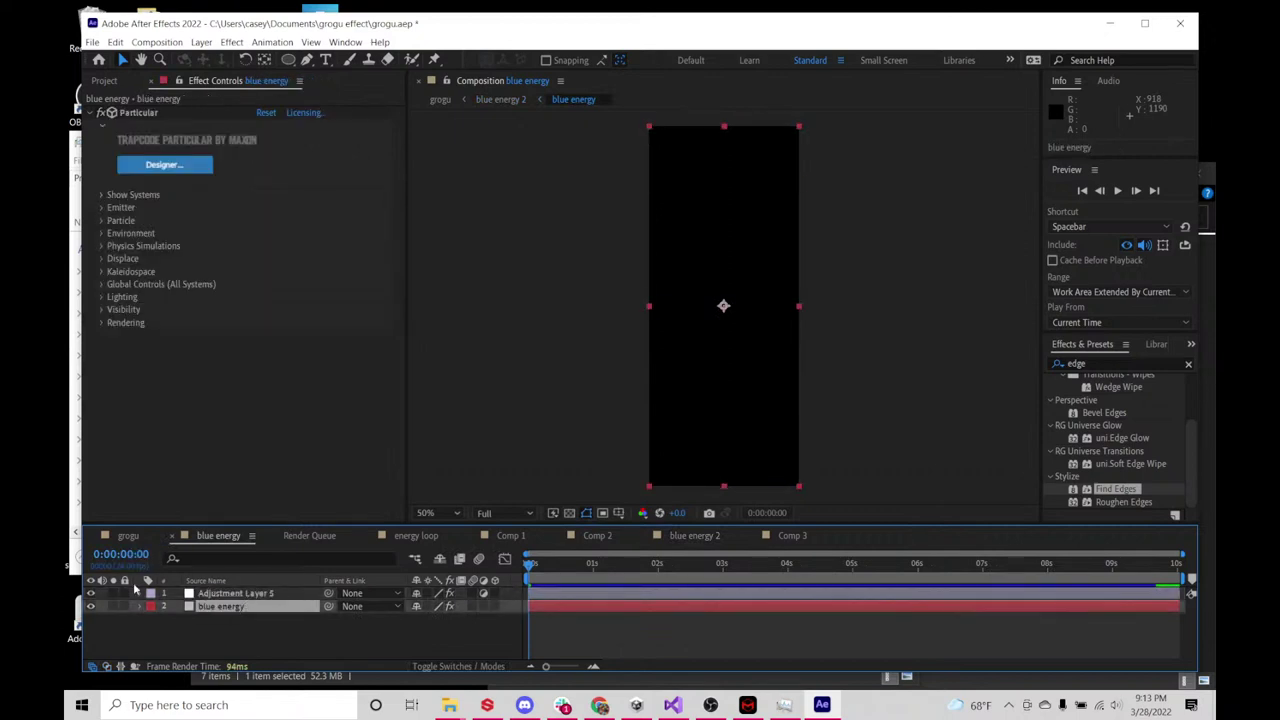
# - Turn on CC Vector Blur on Adjustment Layer 5, comparing the energy with and without it at 0:00:05:18
pyautogui.click(244, 593)
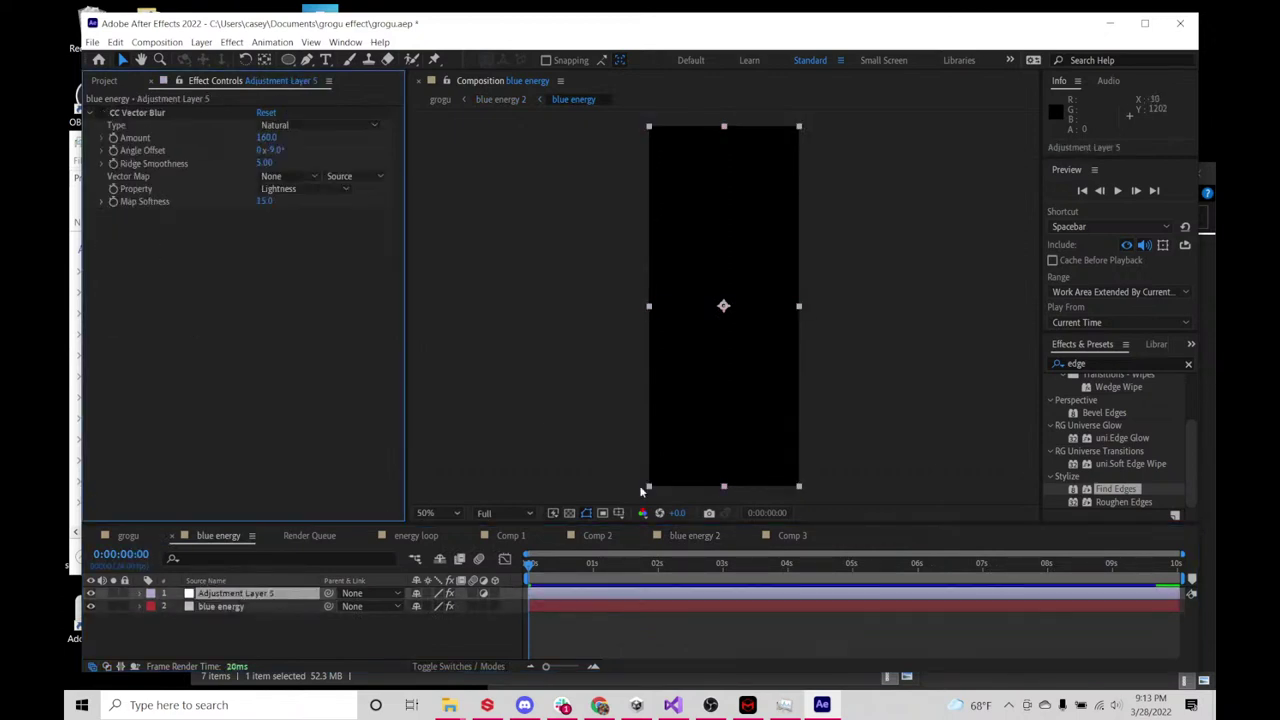
pyautogui.click(797, 565)
pyautogui.moveTo(822, 565); pyautogui.dragTo(903, 567)
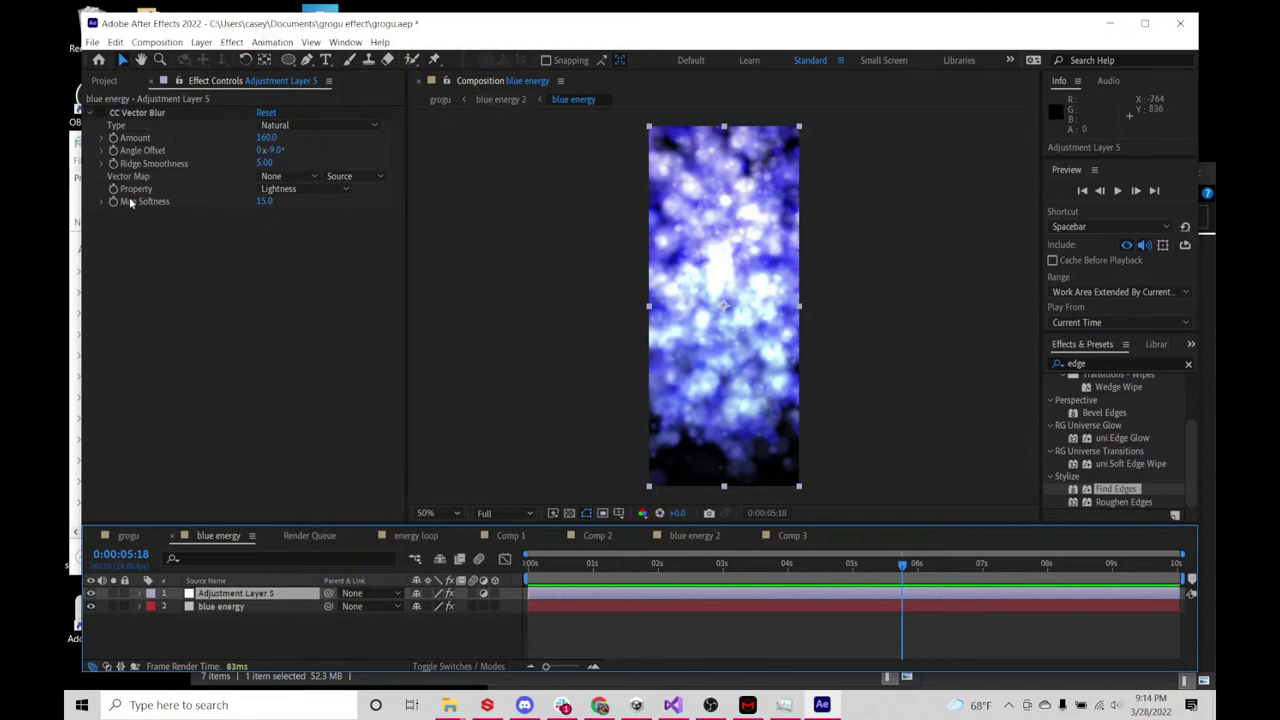
pyautogui.click(102, 117)
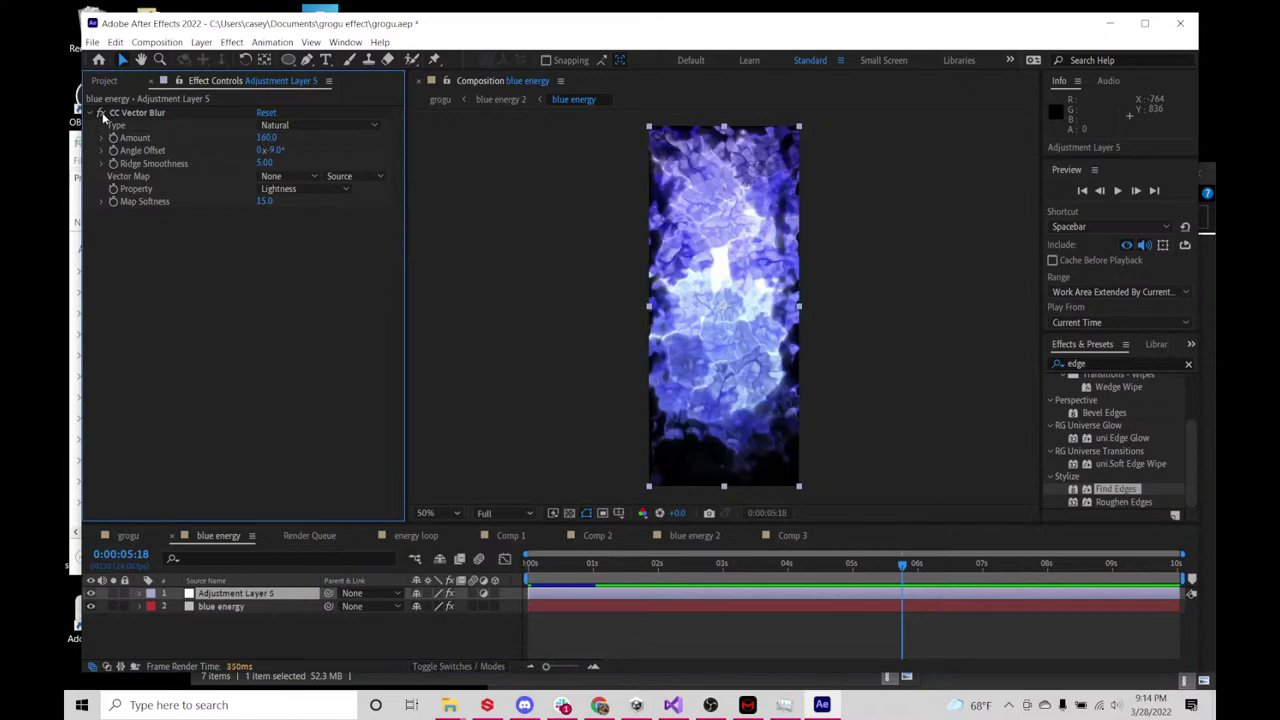
pyautogui.click(102, 117)
pyautogui.click(102, 117)
pyautogui.click(102, 117)
pyautogui.click(102, 117)
pyautogui.click(102, 117)
pyautogui.click(102, 117)
pyautogui.click(102, 117)
pyautogui.click(102, 117)
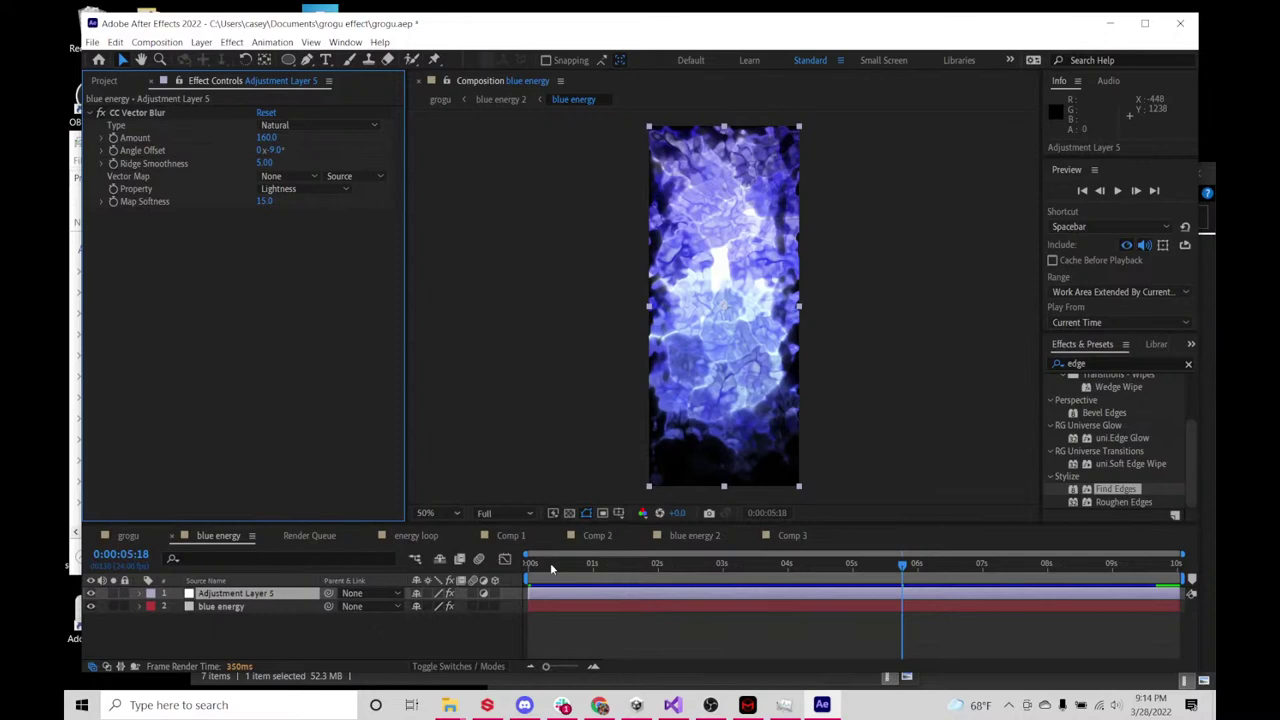
pyautogui.moveTo(551, 568); pyautogui.dragTo(855, 563)
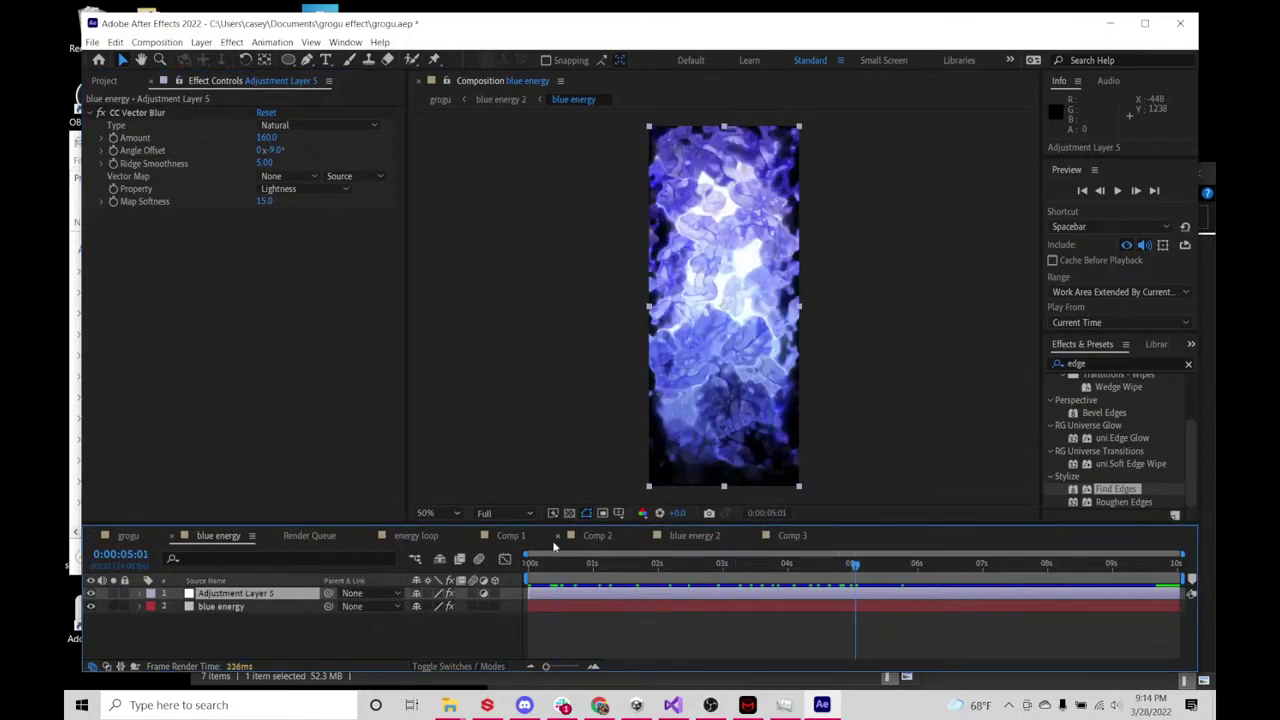
# - Open the blue energy 2 composition and compare the blue energy layer with its Levels effect off and on
pyautogui.click(690, 535)
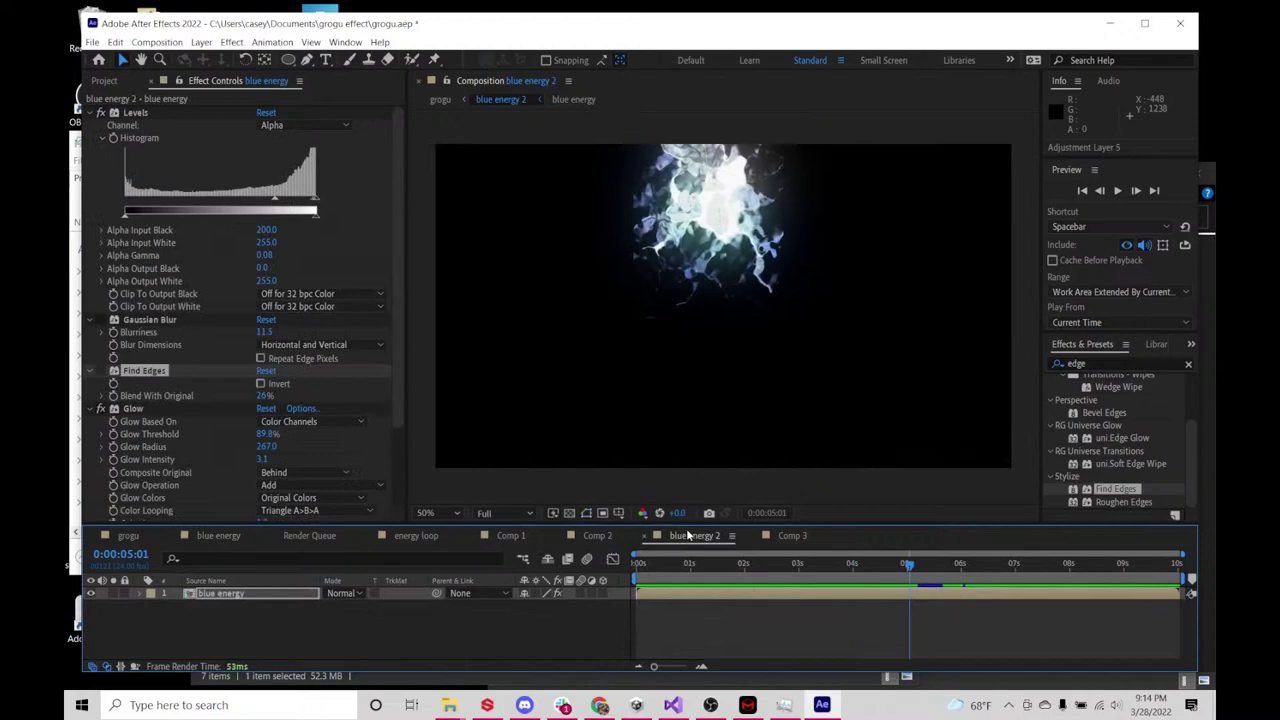
pyautogui.click(98, 113)
pyautogui.click(99, 114)
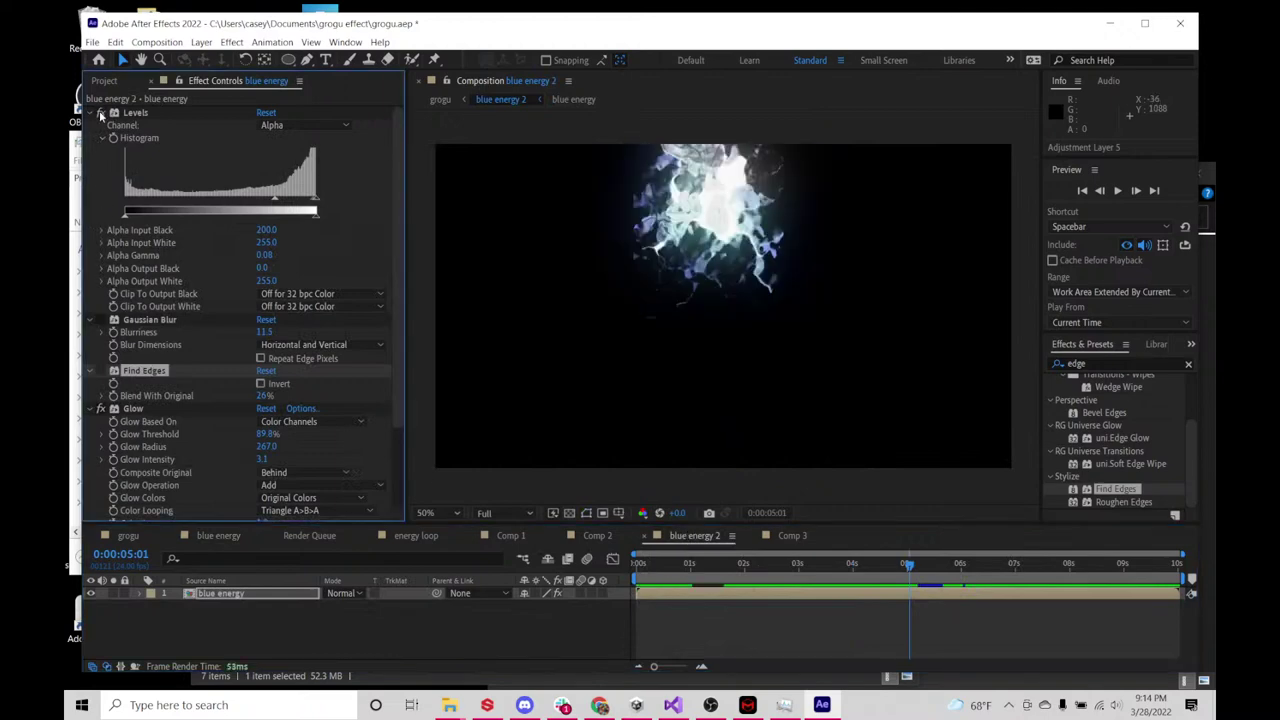
pyautogui.click(100, 115)
pyautogui.click(100, 113)
pyautogui.click(100, 113)
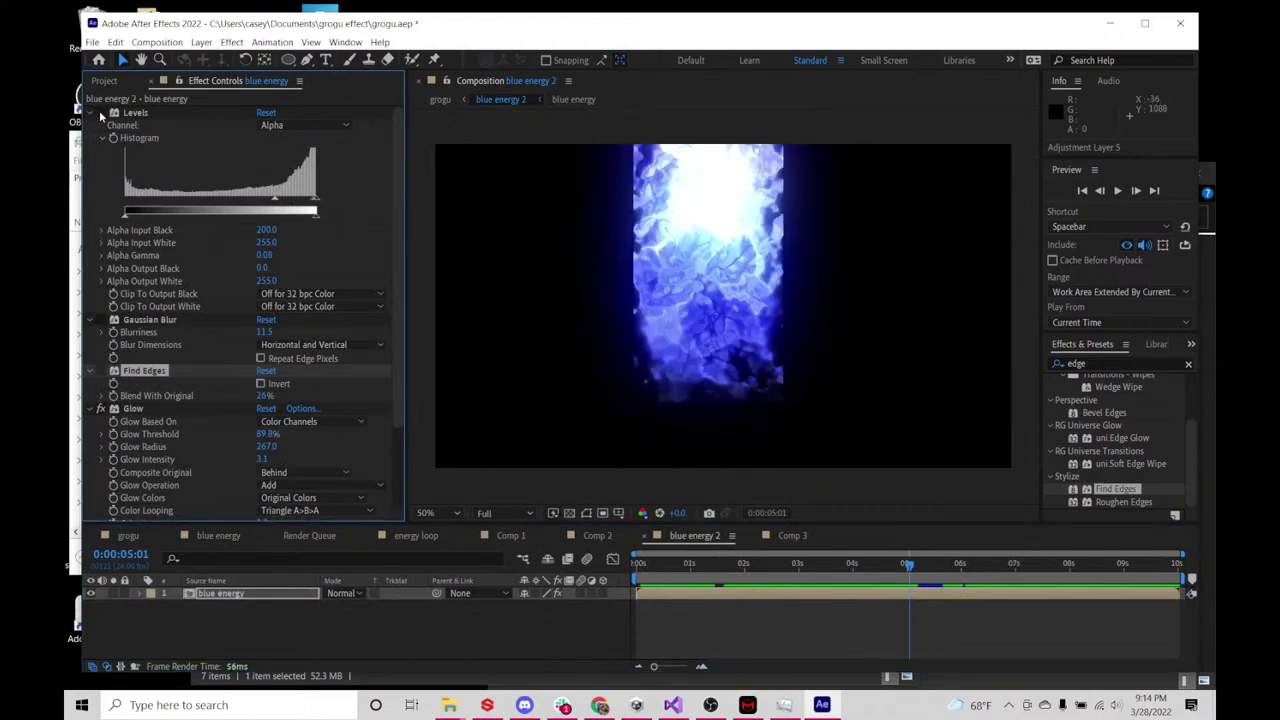
pyautogui.click(100, 113)
pyautogui.click(100, 113)
pyautogui.click(100, 113)
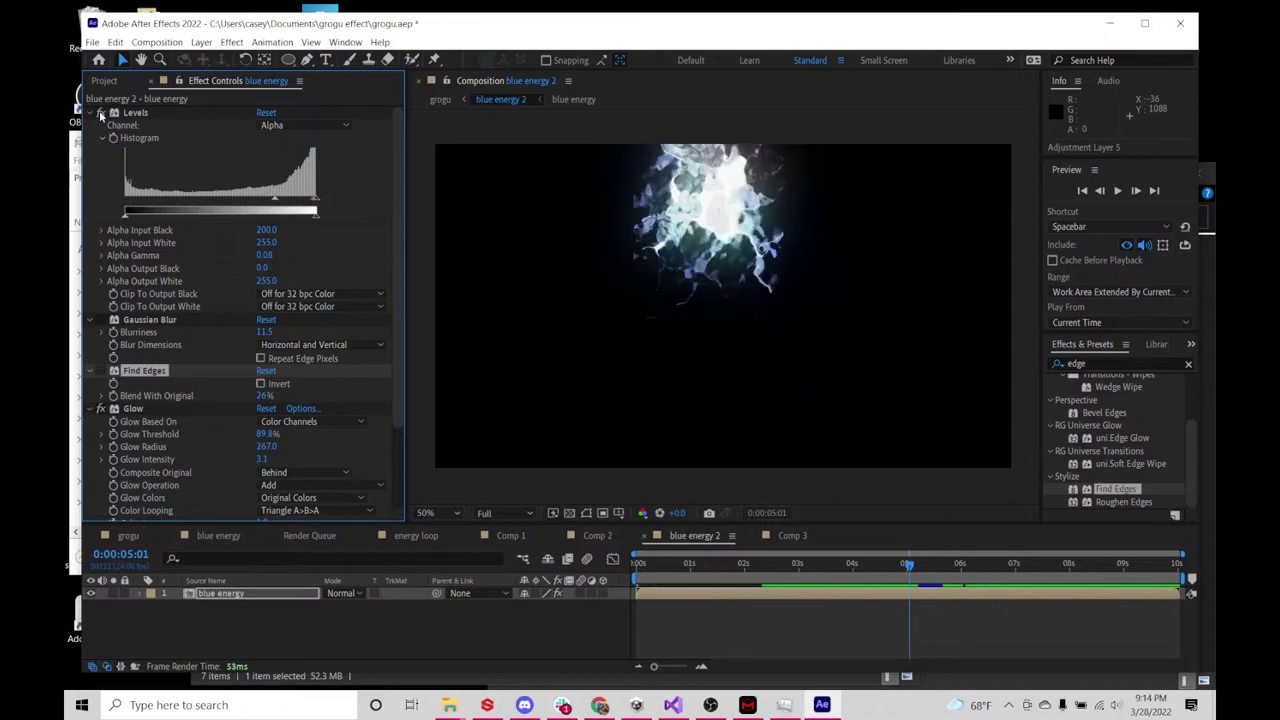
pyautogui.click(100, 113)
pyautogui.click(100, 113)
pyautogui.click(100, 113)
# - Set the Levels Alpha Gamma on the blue energy layer to 0.26 and keep the effect enabled
pyautogui.moveTo(312, 206); pyautogui.dragTo(302, 206)
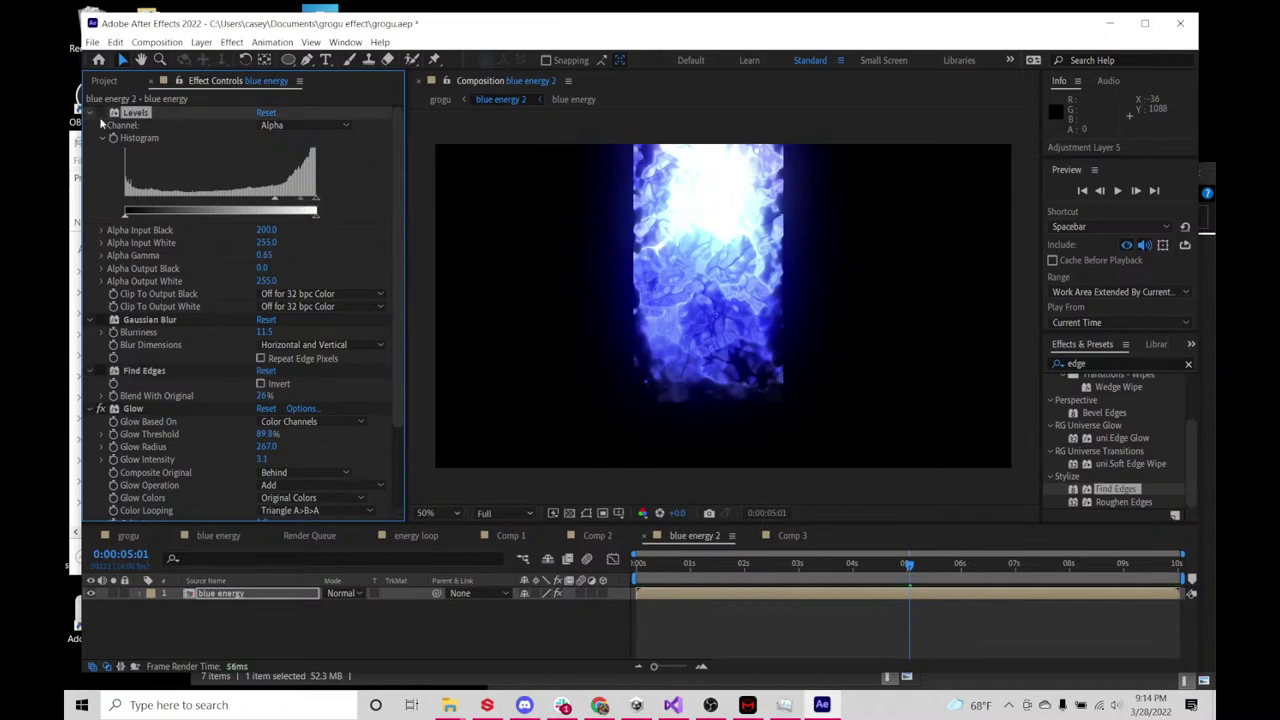
pyautogui.click(101, 123)
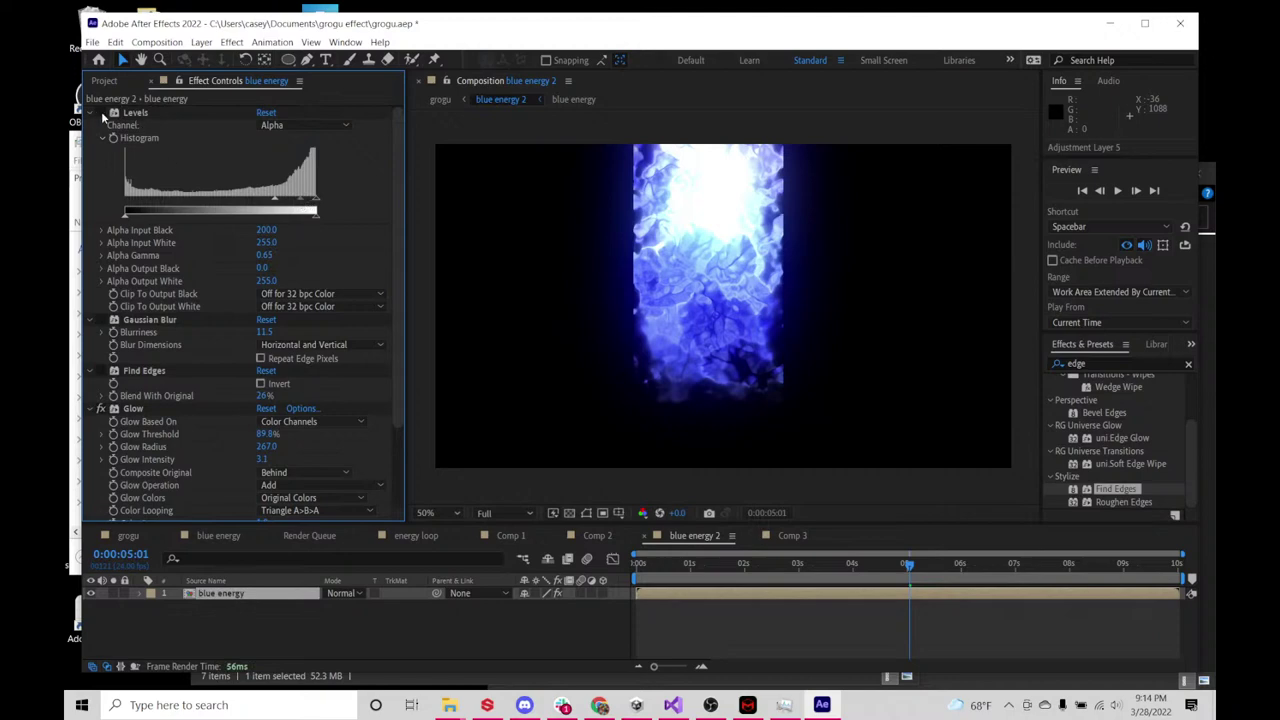
pyautogui.click(100, 112)
pyautogui.moveTo(305, 207)
pyautogui.mouseDown()
pyautogui.moveTo(322, 205)
pyautogui.moveTo(299, 204)
pyautogui.moveTo(311, 204)
pyautogui.mouseUp()
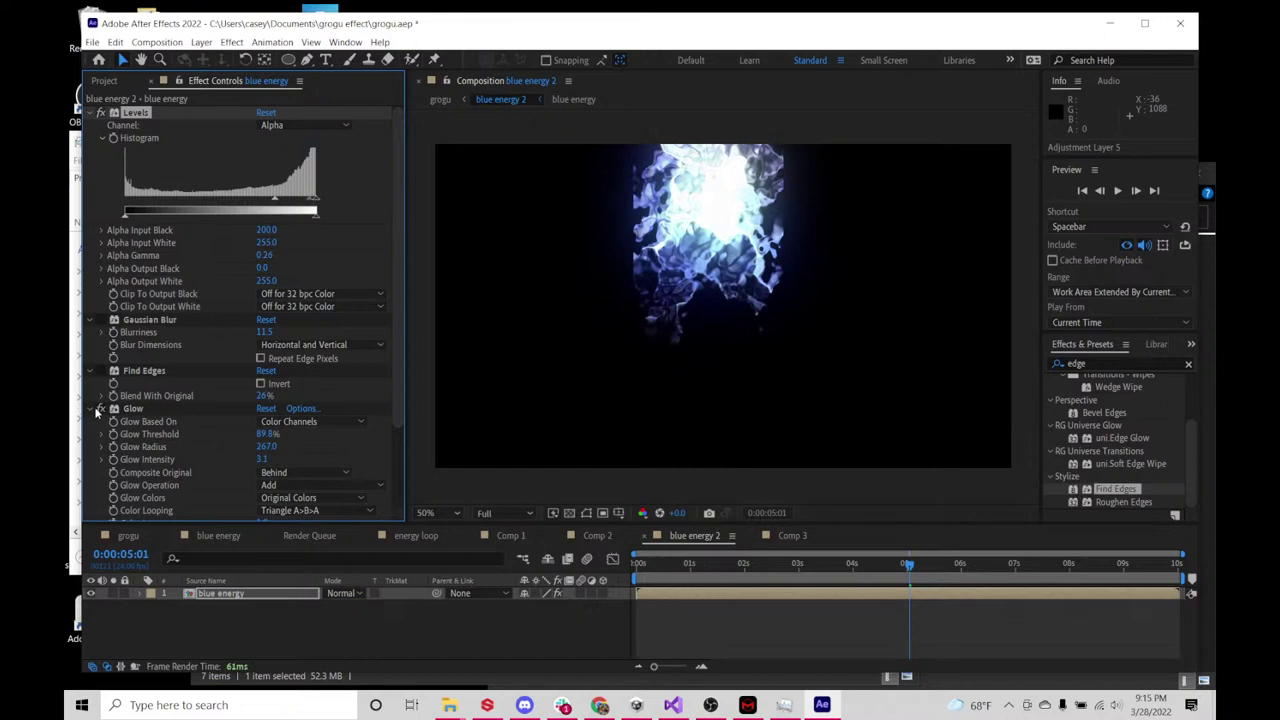
# - Toggle Gaussian Blur, Find Edges and Glow in turn to compare what each contributes to the blue energy layer
pyautogui.click(103, 320)
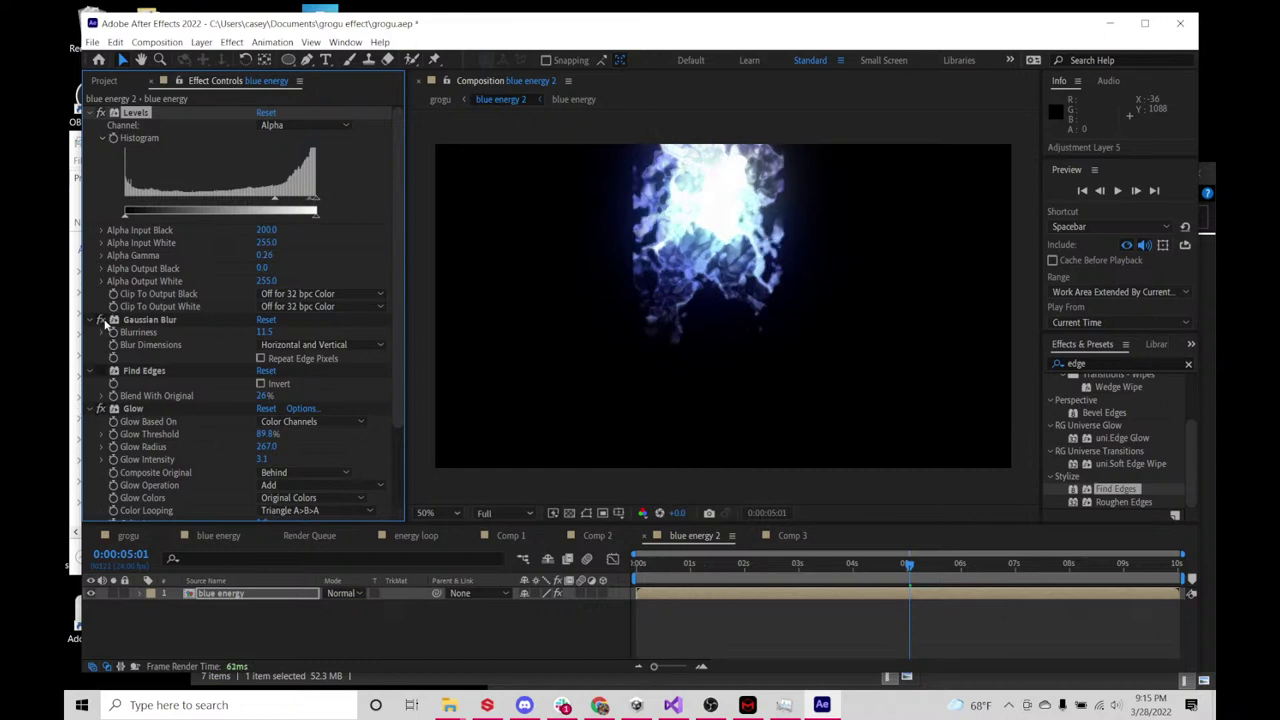
pyautogui.click(102, 320)
pyautogui.click(101, 371)
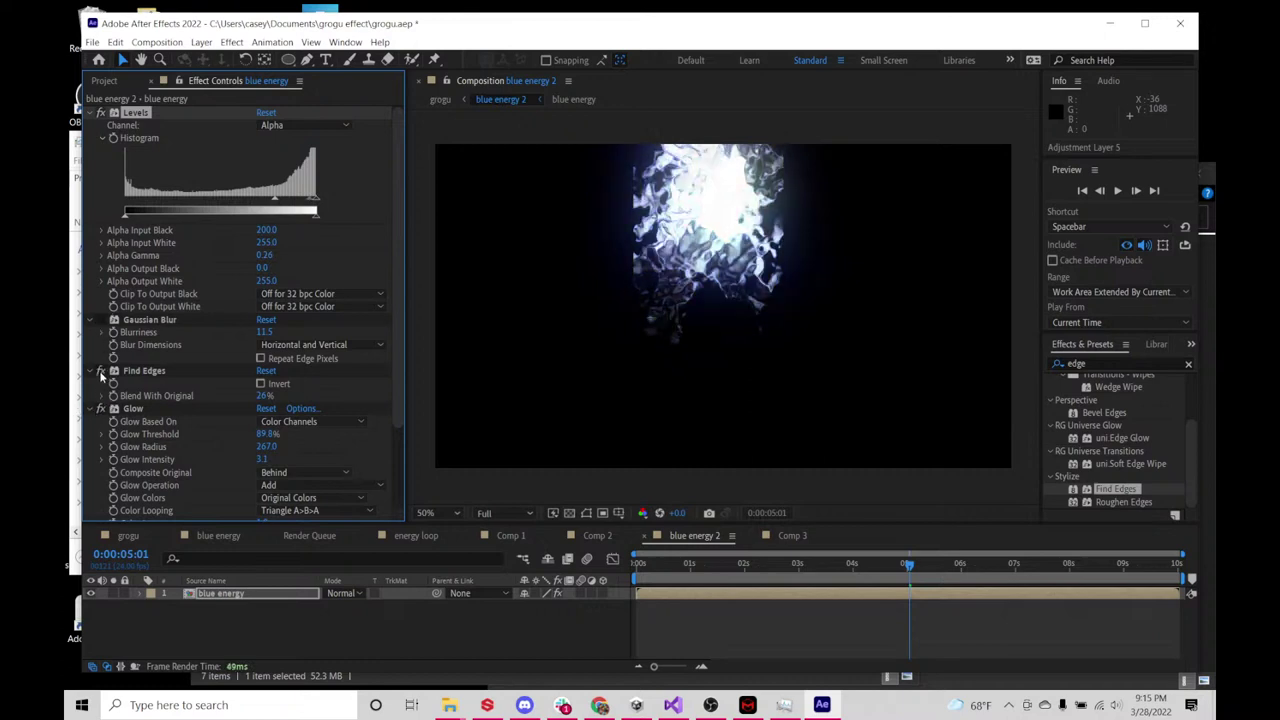
pyautogui.click(101, 371)
pyautogui.click(102, 409)
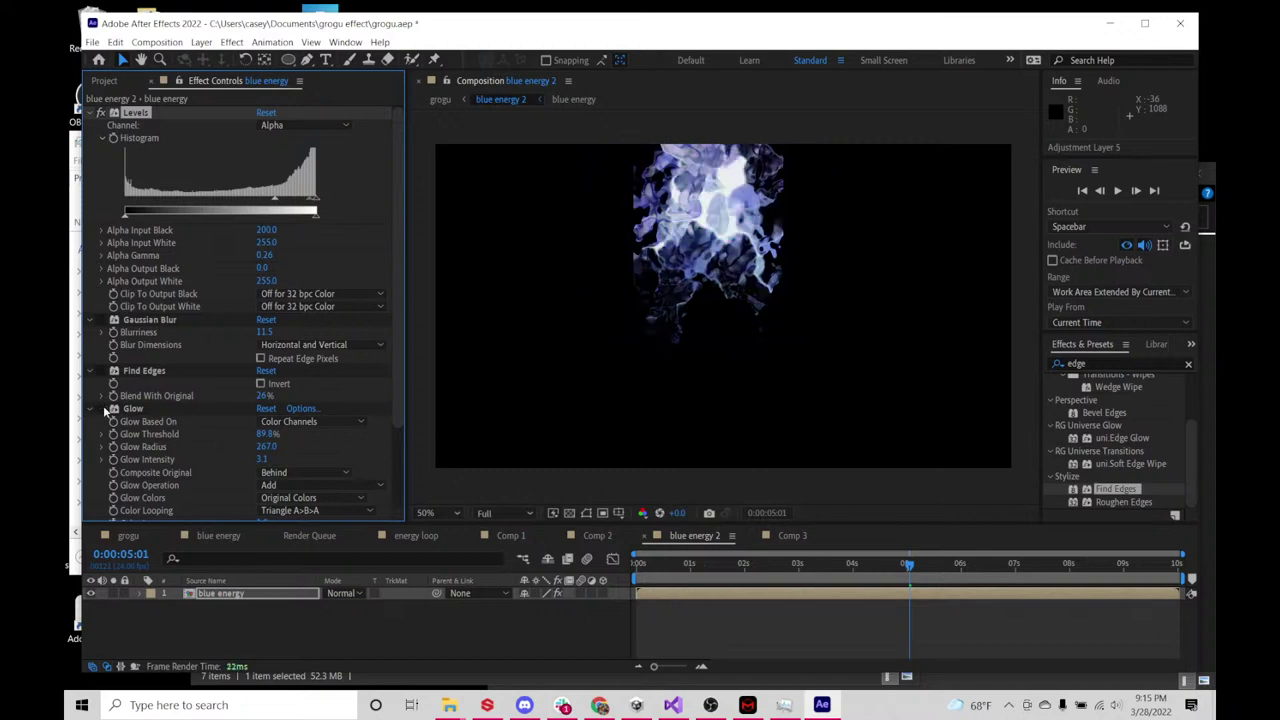
pyautogui.click(102, 409)
pyautogui.click(103, 409)
pyautogui.click(103, 409)
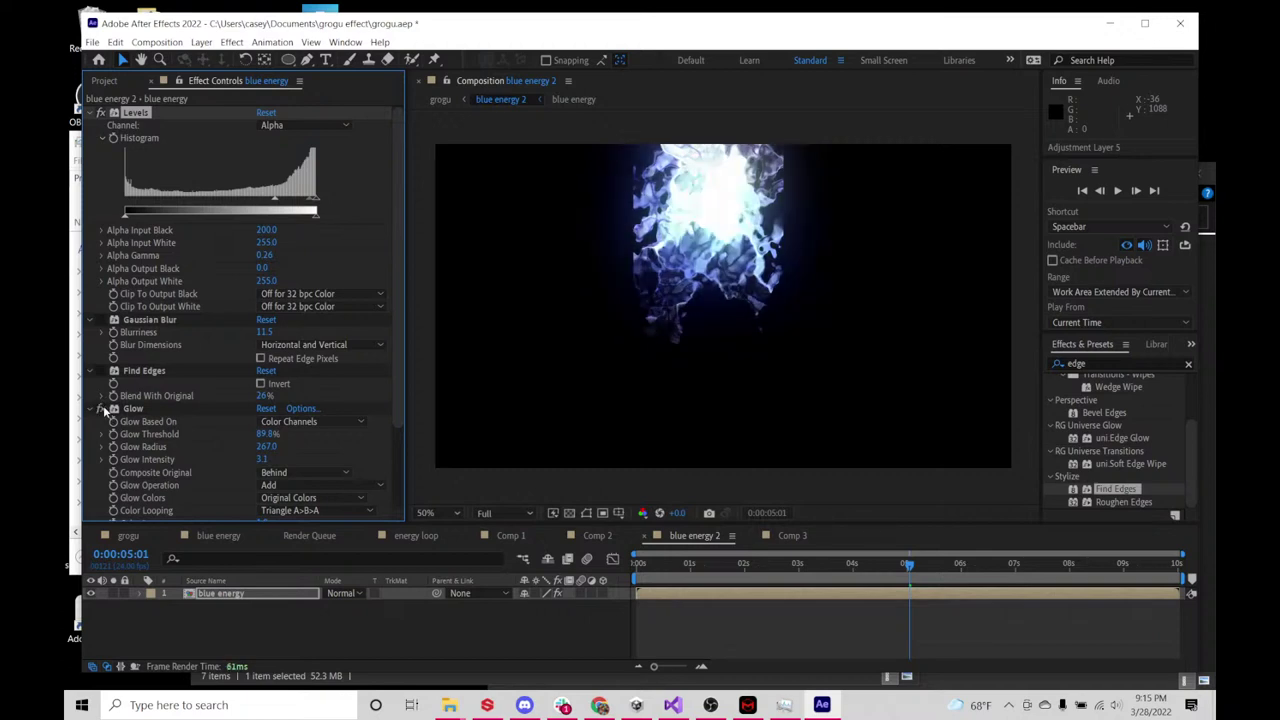
pyautogui.click(104, 410)
pyautogui.click(103, 409)
# - Return to the grogu composition and preview the refined energy over the pedestal
pyautogui.click(130, 537)
pyautogui.moveTo(655, 573); pyautogui.dragTo(1077, 563)
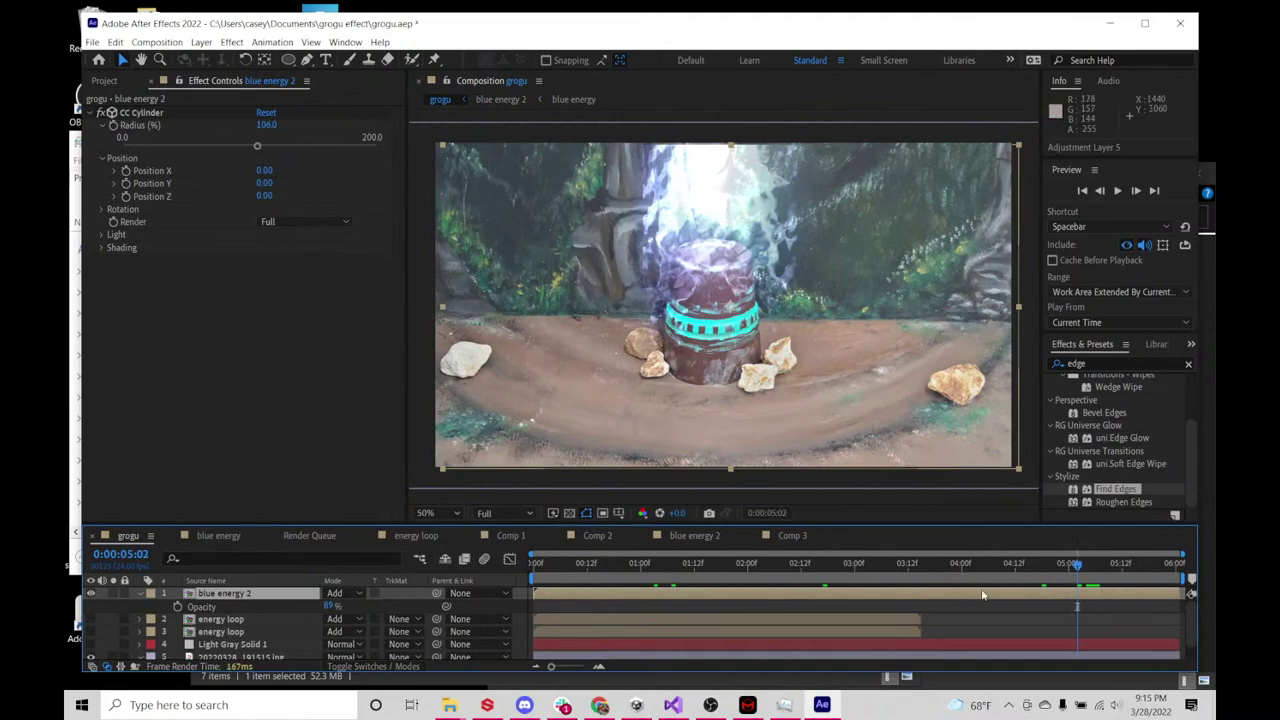
pyautogui.click(712, 563)
pyautogui.moveTo(688, 570); pyautogui.dragTo(1019, 565)
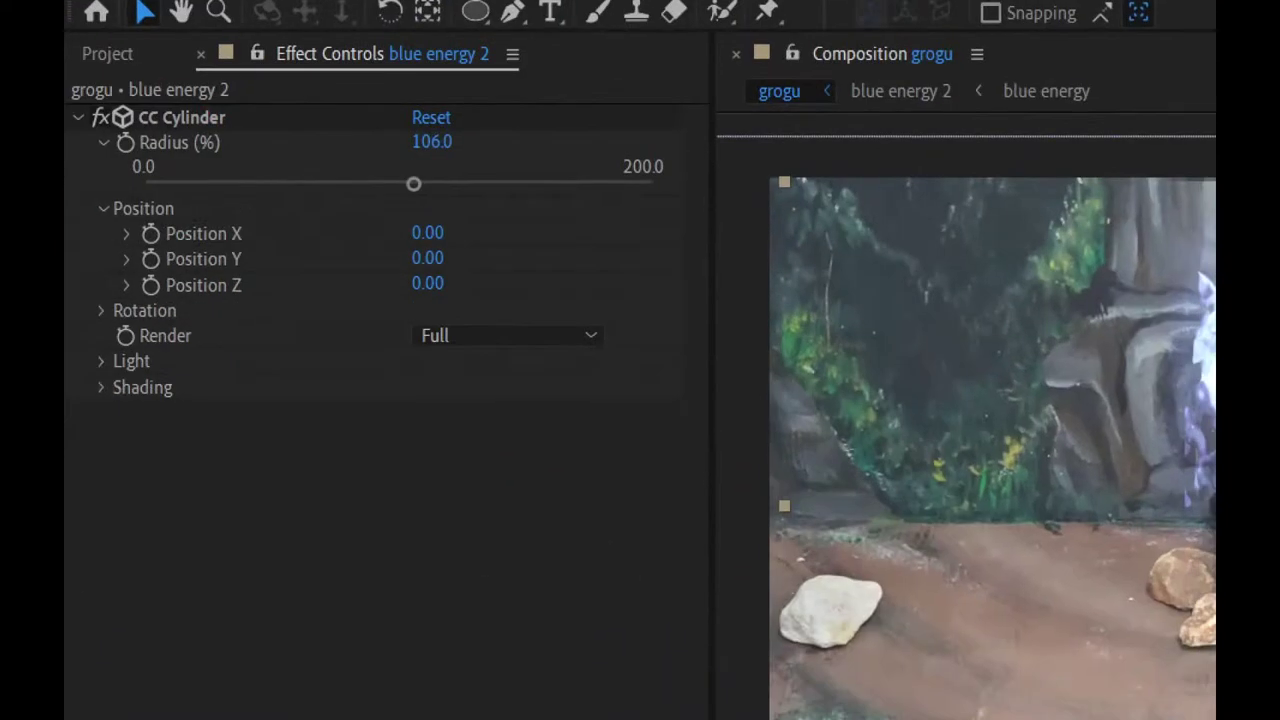
pyautogui.moveTo(226, 84)
pyautogui.mouseDown()
pyautogui.moveTo(133, 172)
pyautogui.moveTo(283, 122)
pyautogui.moveTo(150, 80)
pyautogui.mouseUp()
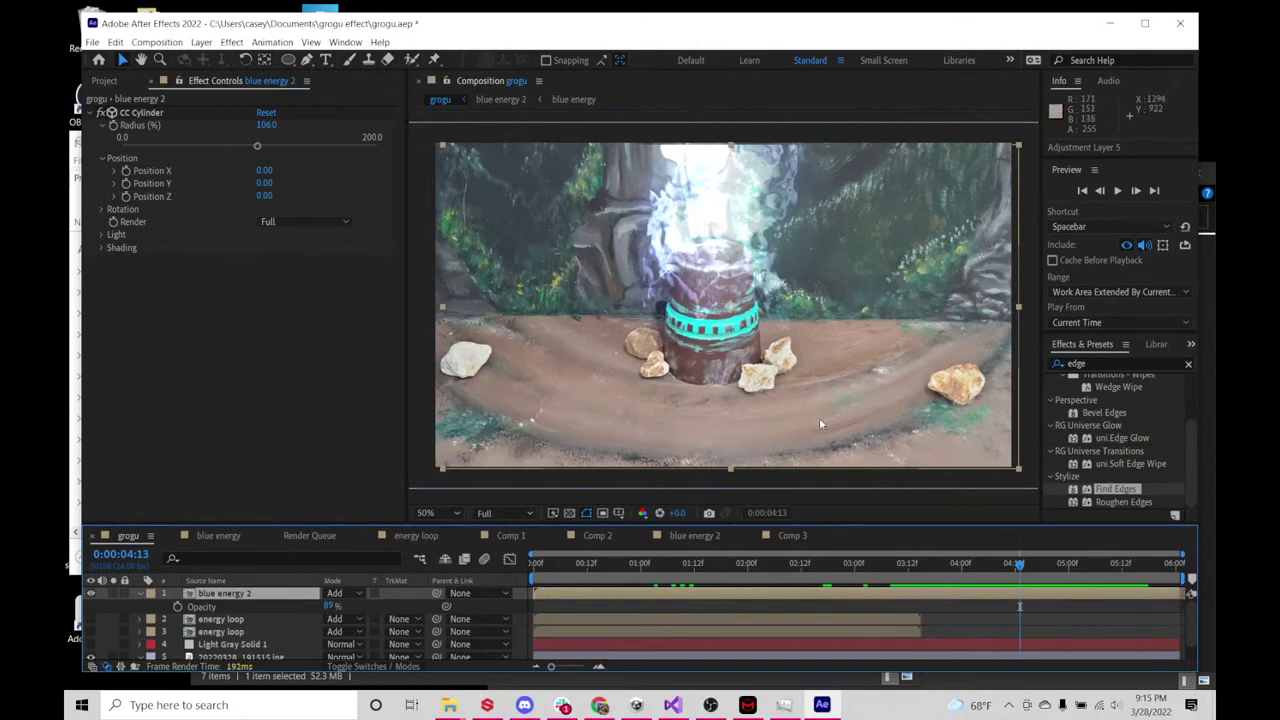
pyautogui.press('space')
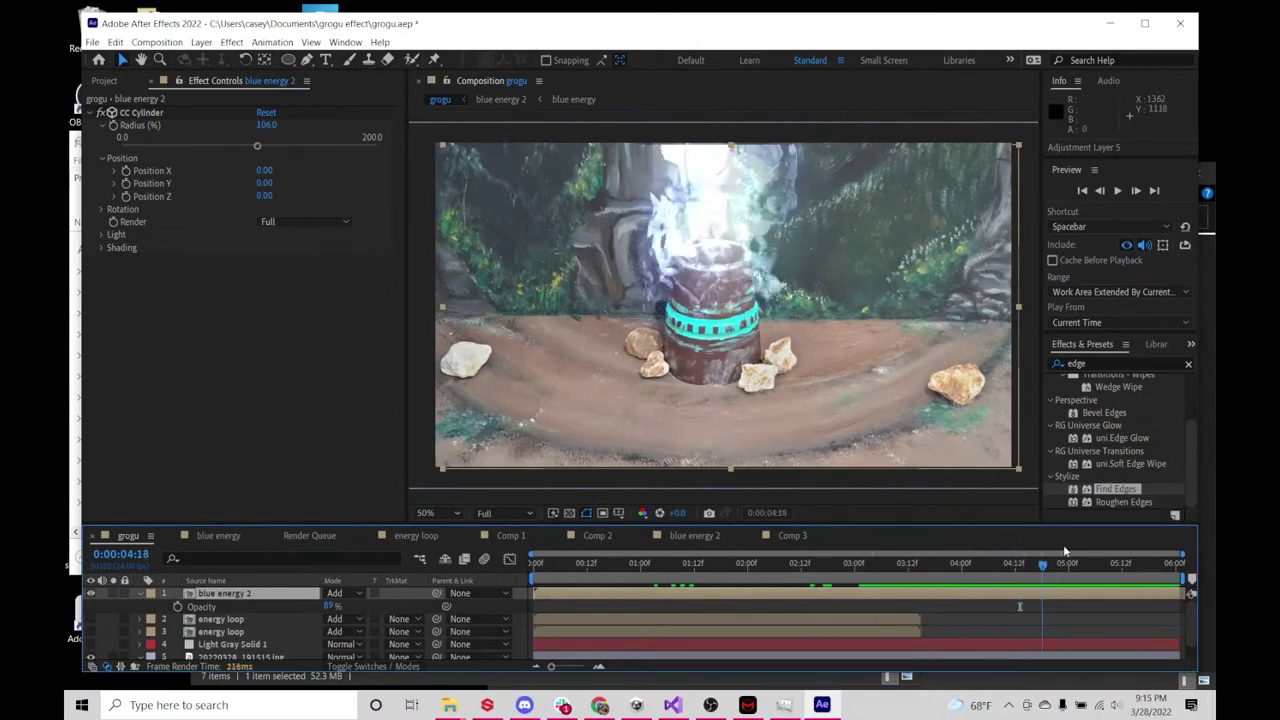
pyautogui.click(543, 568)
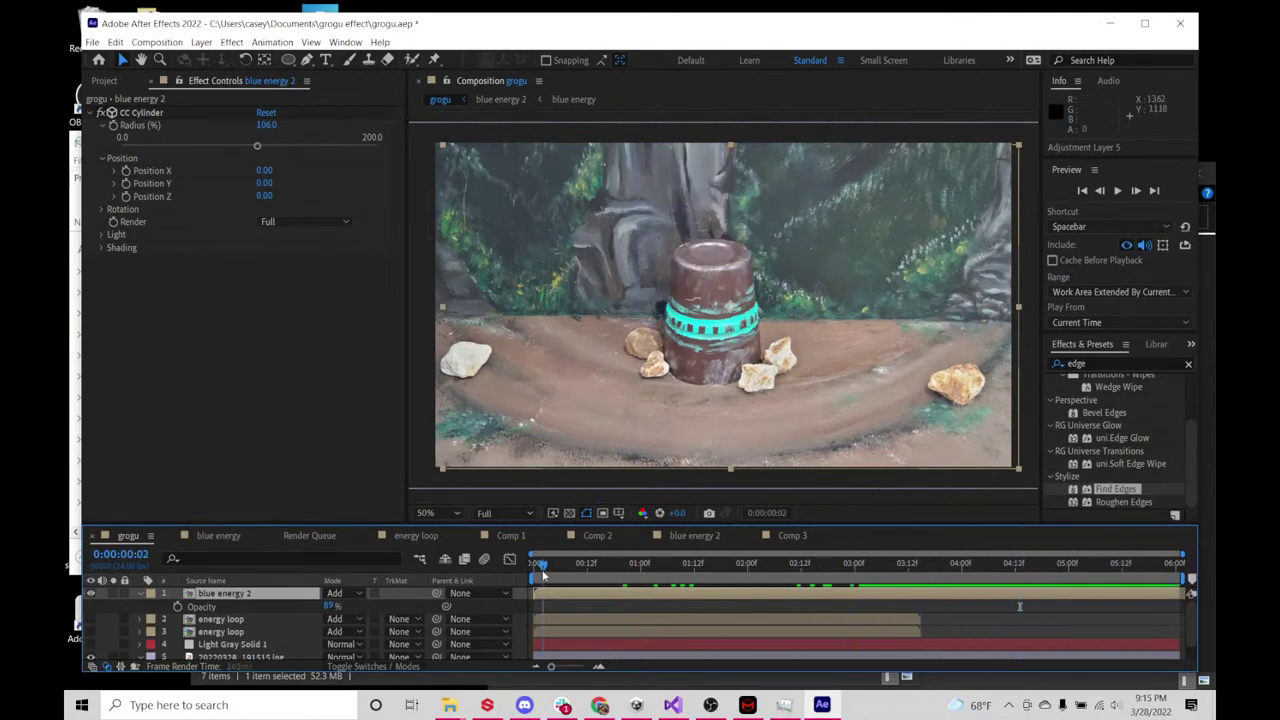
pyautogui.moveTo(543, 568); pyautogui.dragTo(957, 537)
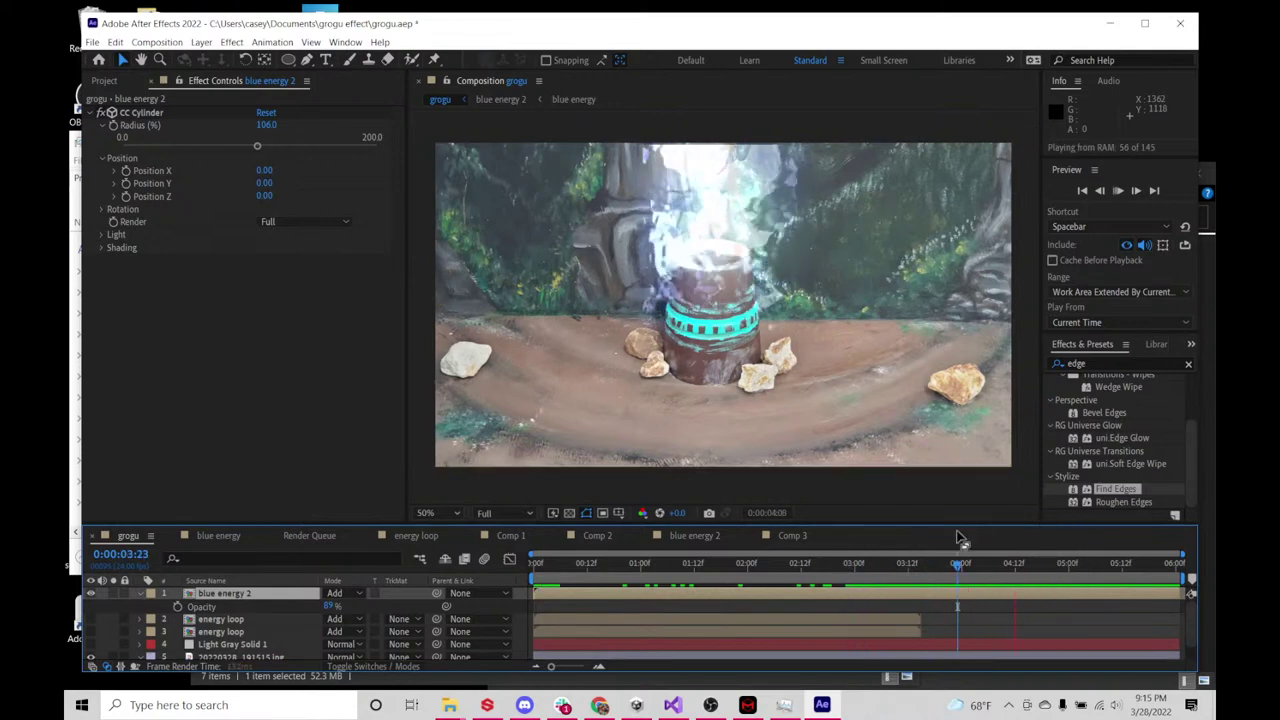
pyautogui.press('space')
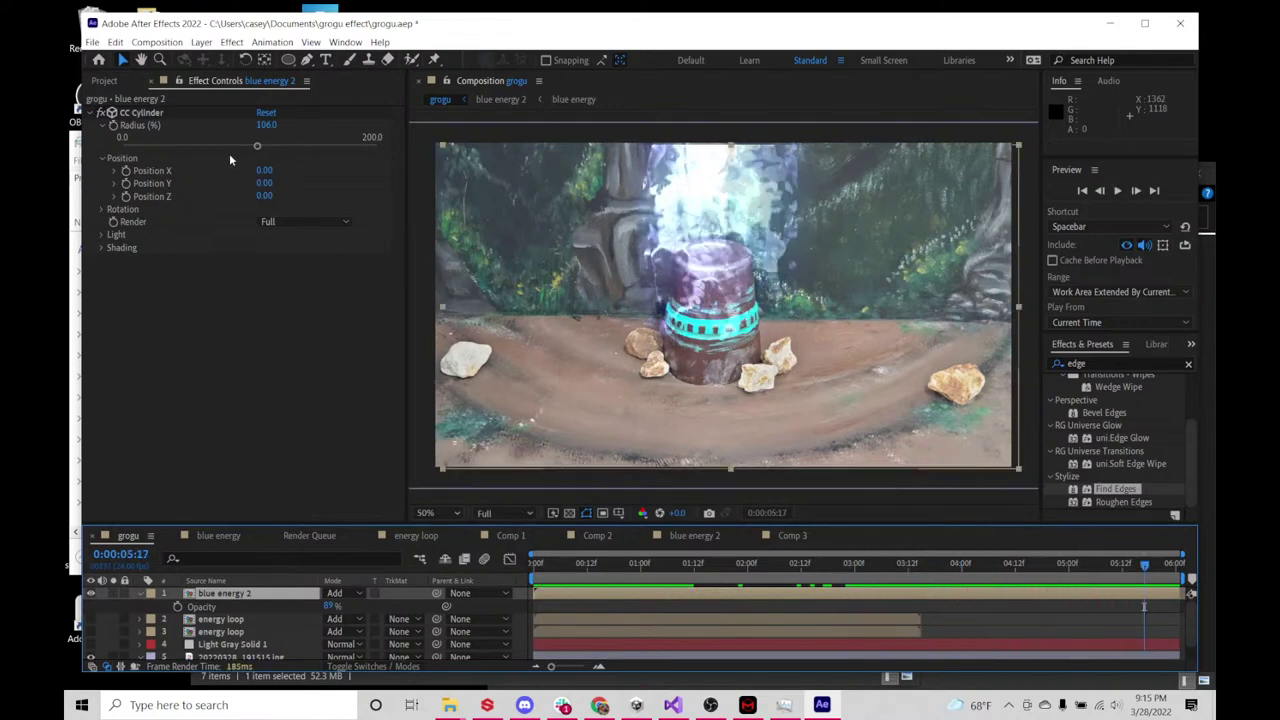
# - Set CC Cylinder on blue energy 2 to radius 100, Position X -50 and Position Y -40, and preview it
pyautogui.moveTo(257, 146)
pyautogui.mouseDown()
pyautogui.moveTo(180, 147)
pyautogui.moveTo(280, 153)
pyautogui.moveTo(250, 158)
pyautogui.moveTo(276, 182)
pyautogui.moveTo(258, 183)
pyautogui.moveTo(261, 171)
pyautogui.mouseUp()
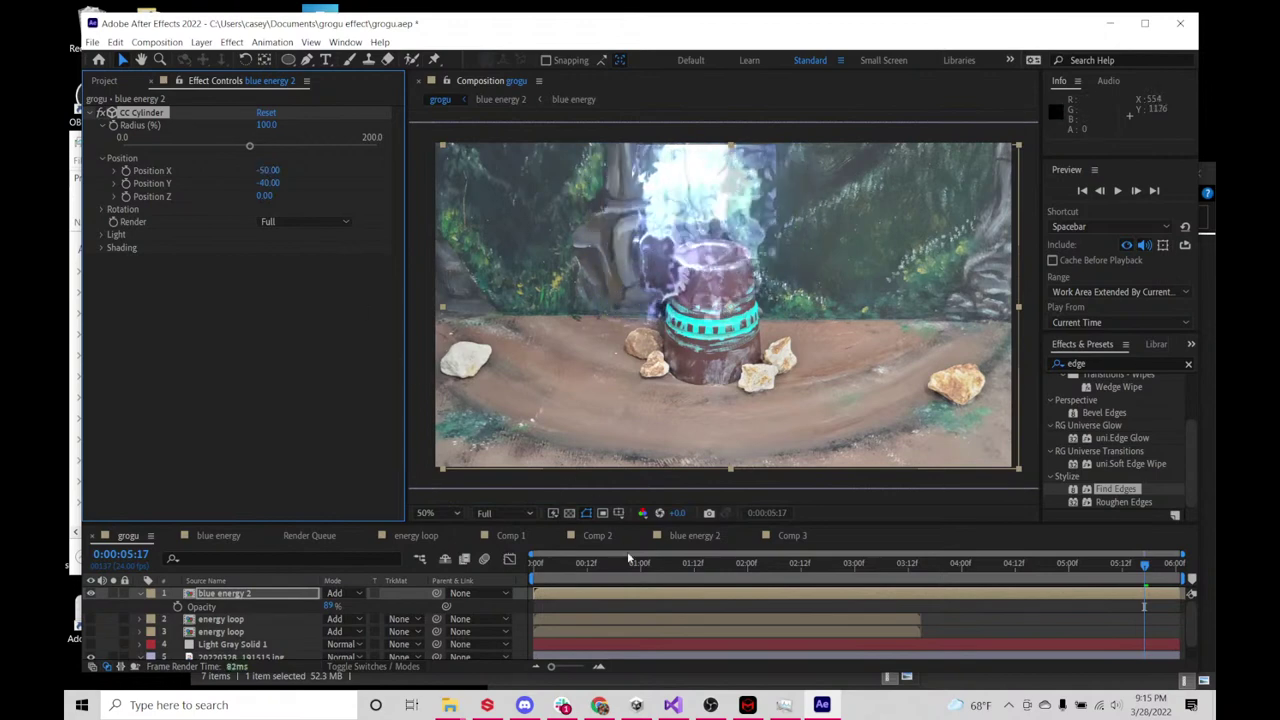
pyautogui.click(637, 563)
pyautogui.moveTo(652, 567); pyautogui.dragTo(956, 565)
pyautogui.press('space')
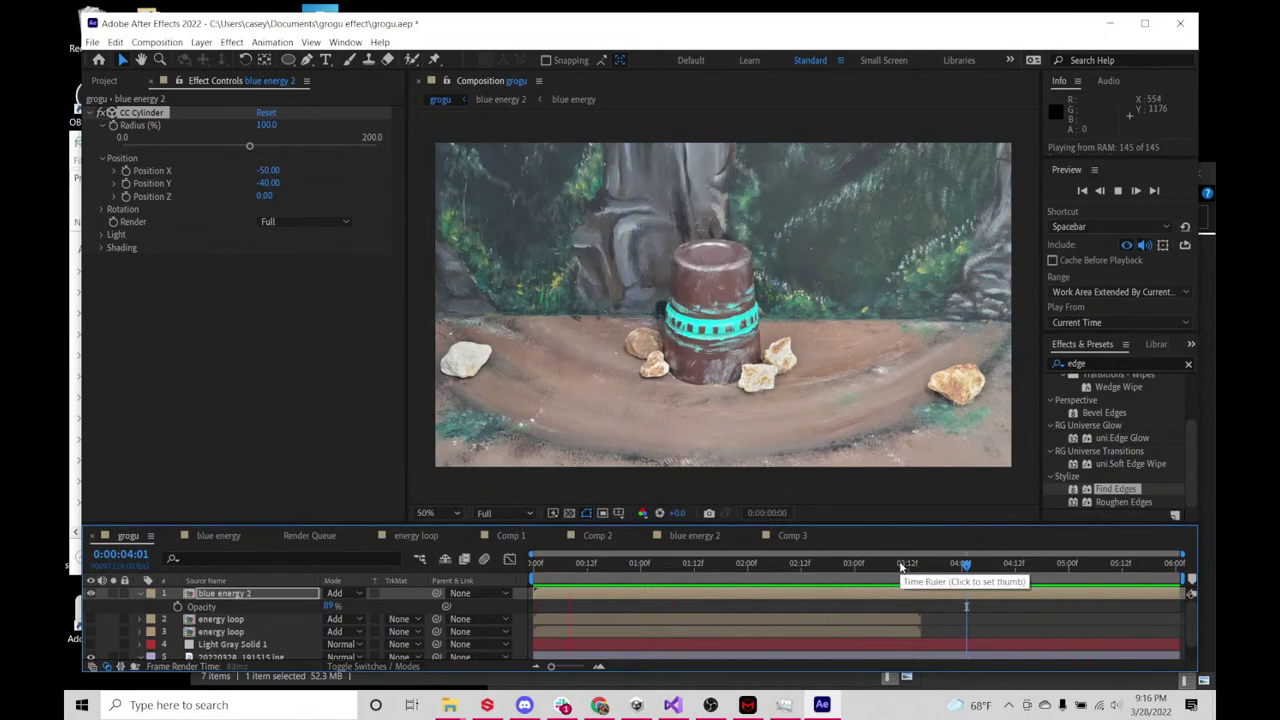
# - Check the repositioned energy between 0:00:03:11 and 0:00:04:20, playing the composition back
pyautogui.press('space')
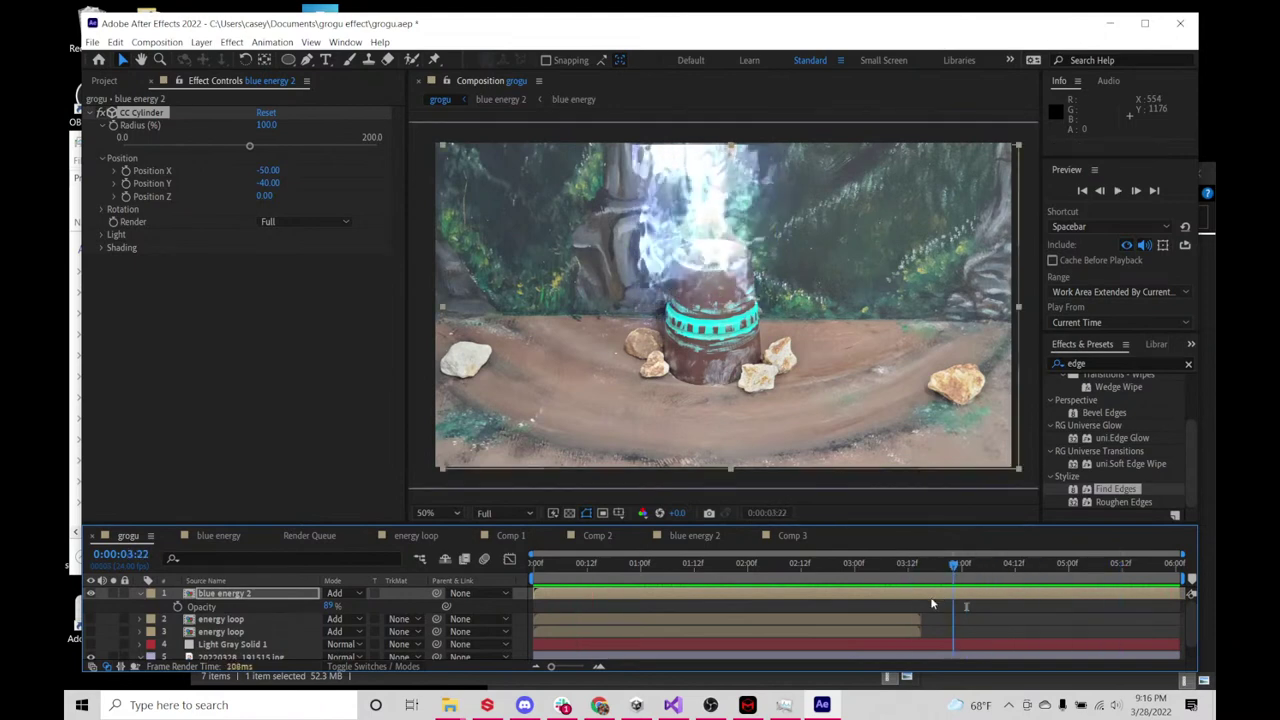
pyautogui.press('space')
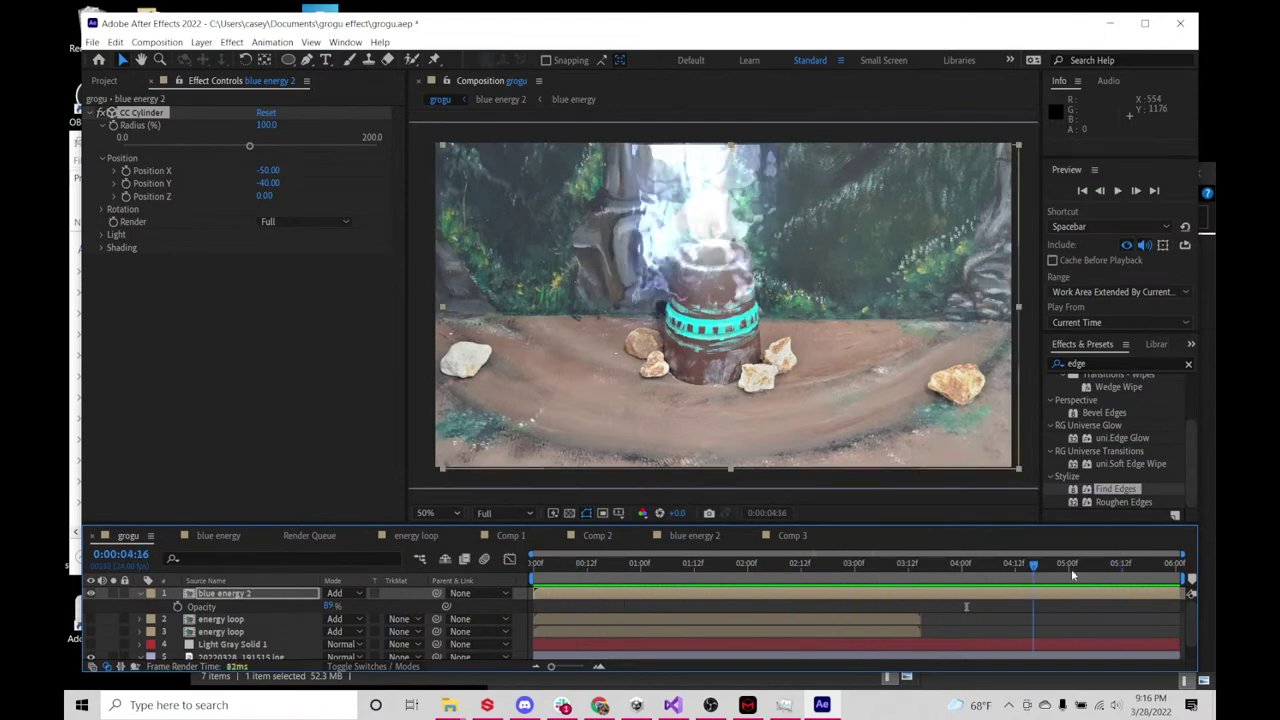
pyautogui.moveTo(1121, 562); pyautogui.dragTo(903, 566)
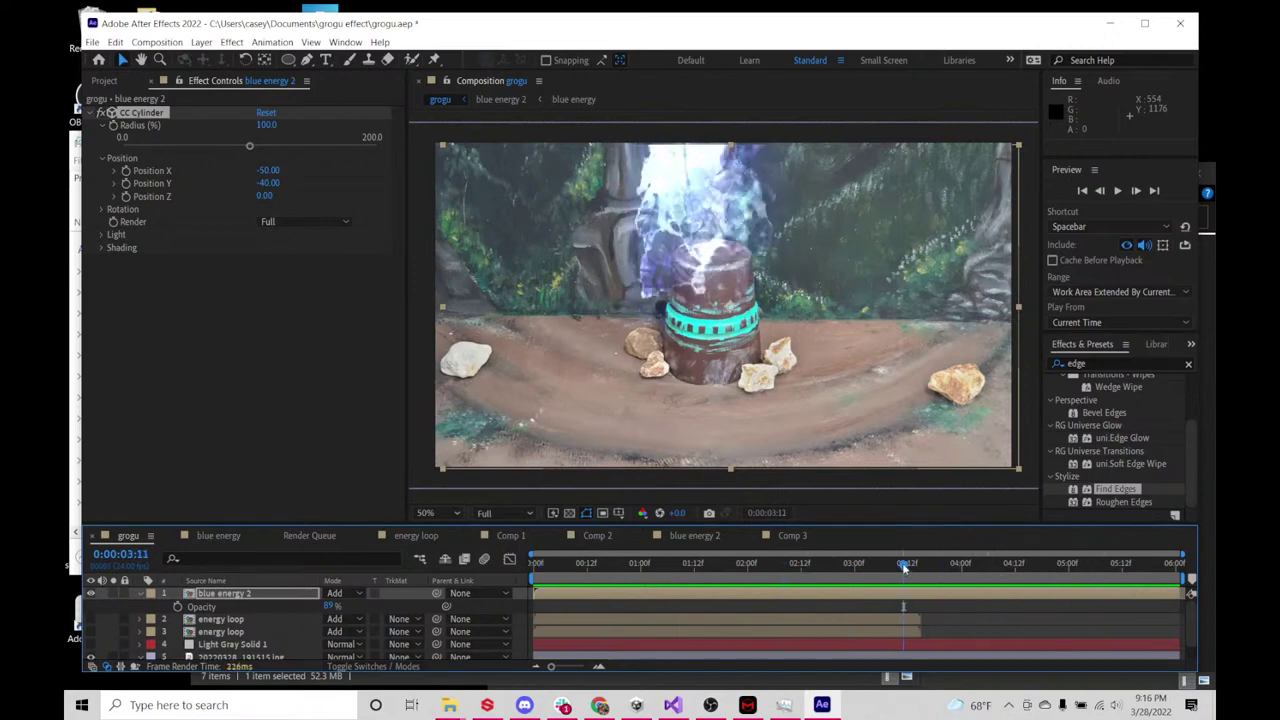
pyautogui.press('space')
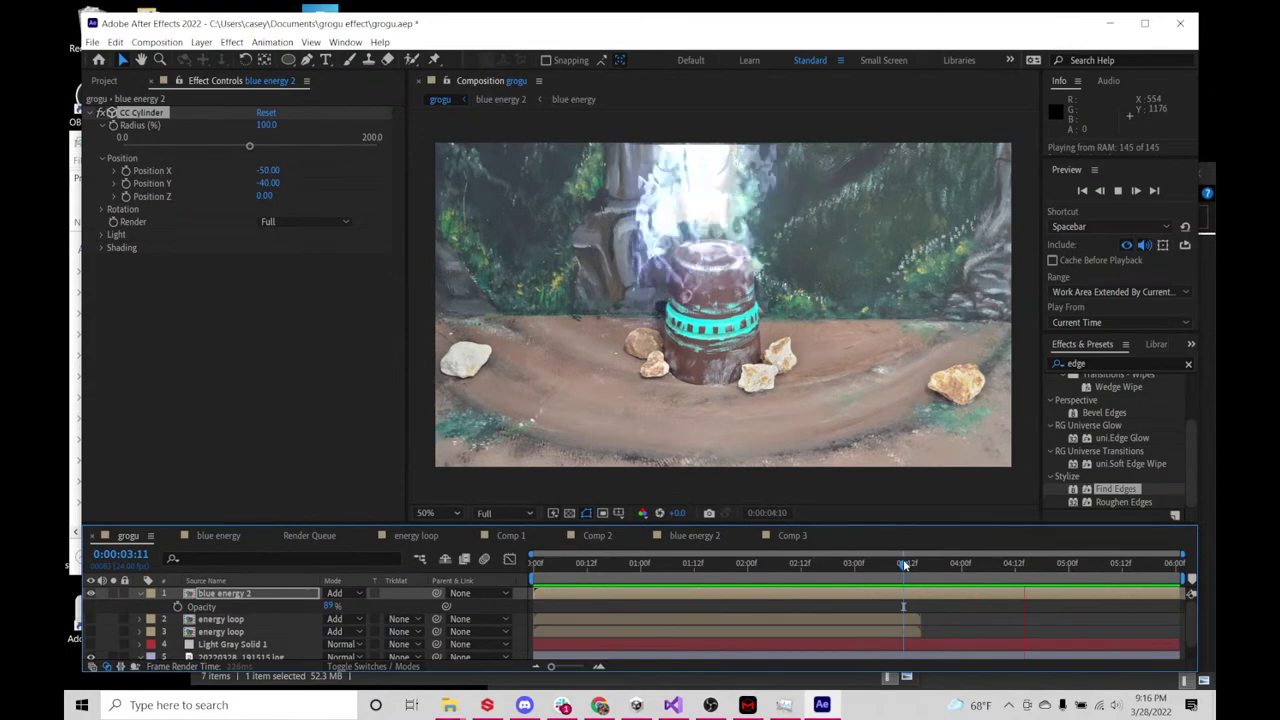
pyautogui.press('space')
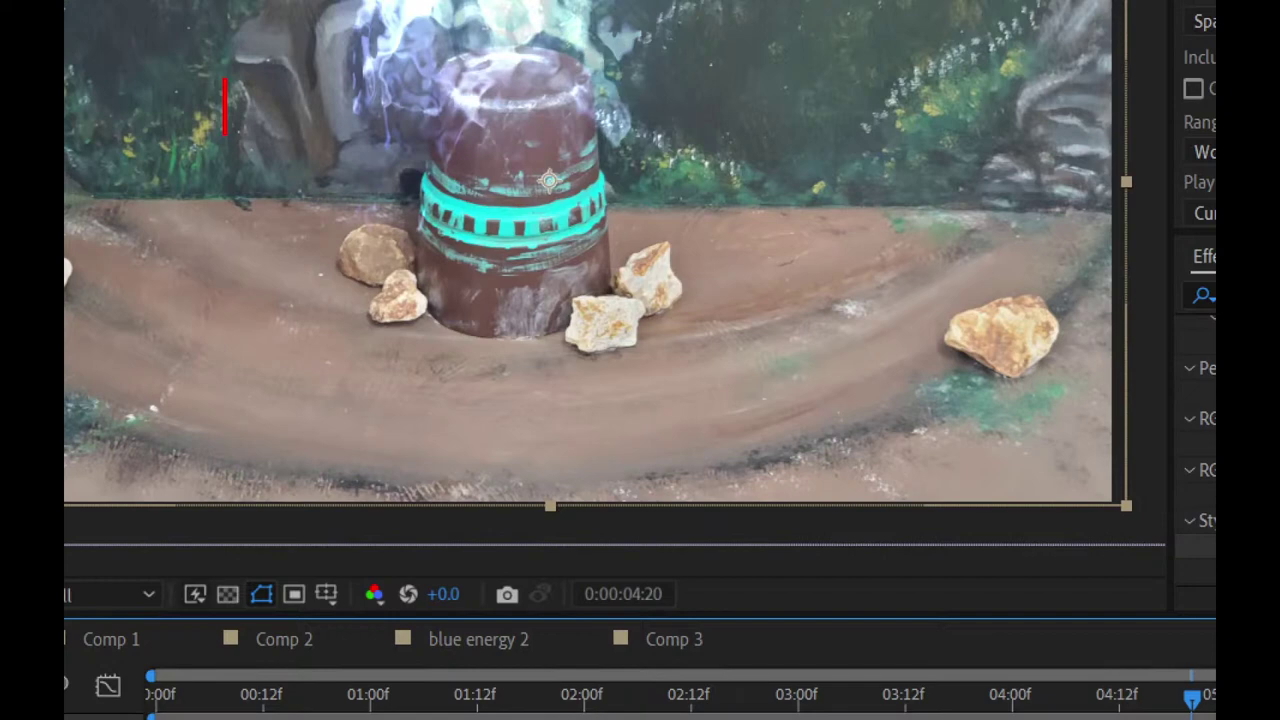
# - Write an on-screen list of the techniques used: particular, vector blur, levels alpha channel, cc cylinder
pyautogui.write('particu')
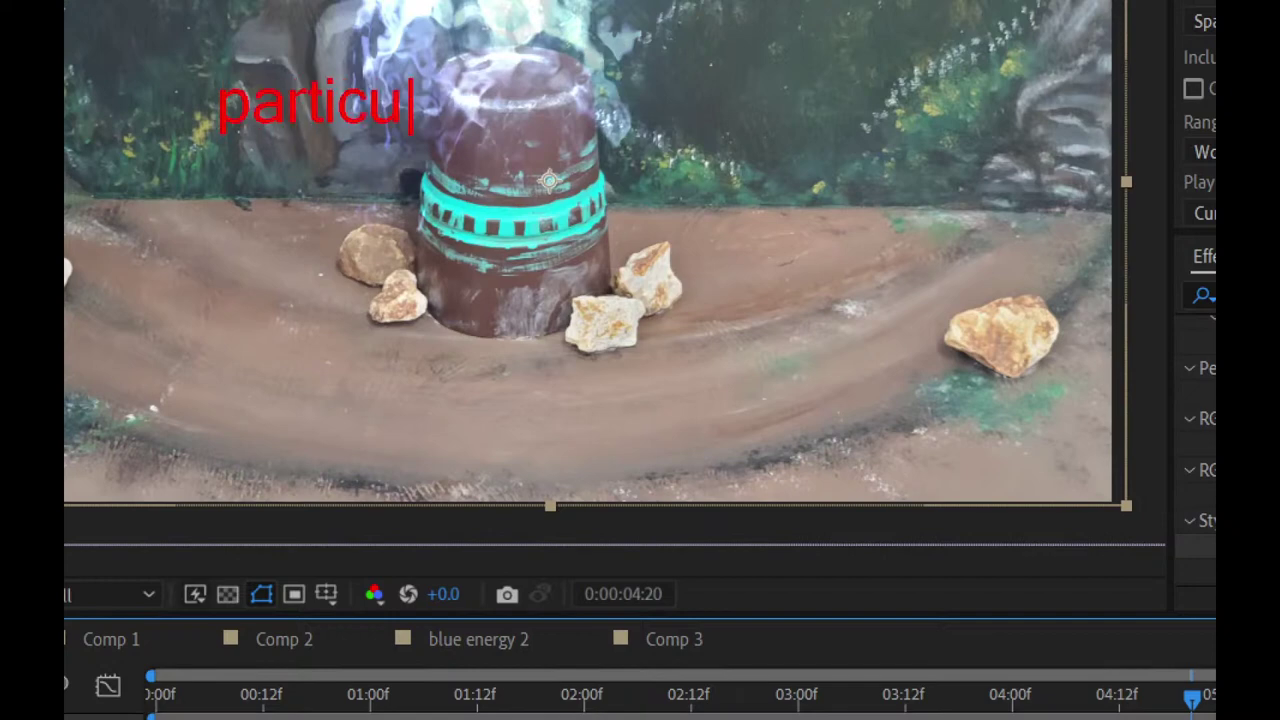
pyautogui.write('lar')
pyautogui.press('Return')
pyautogui.write('ve')
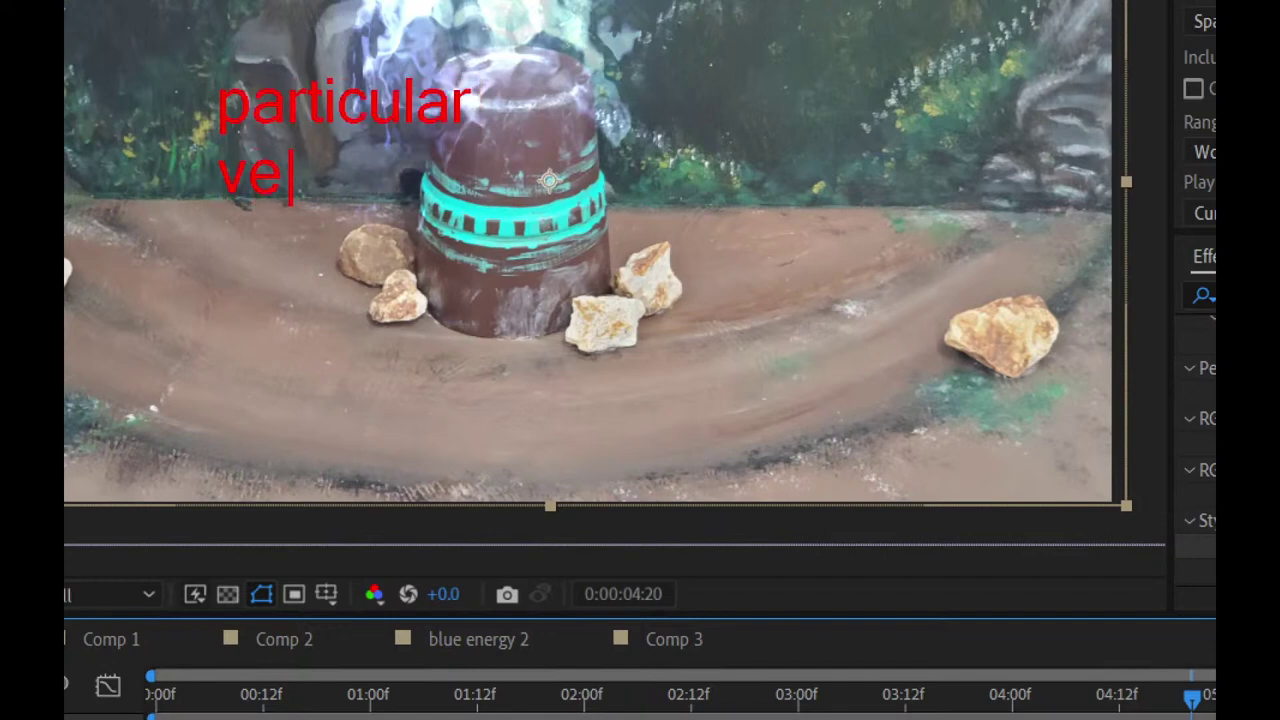
pyautogui.write('ctor blur')
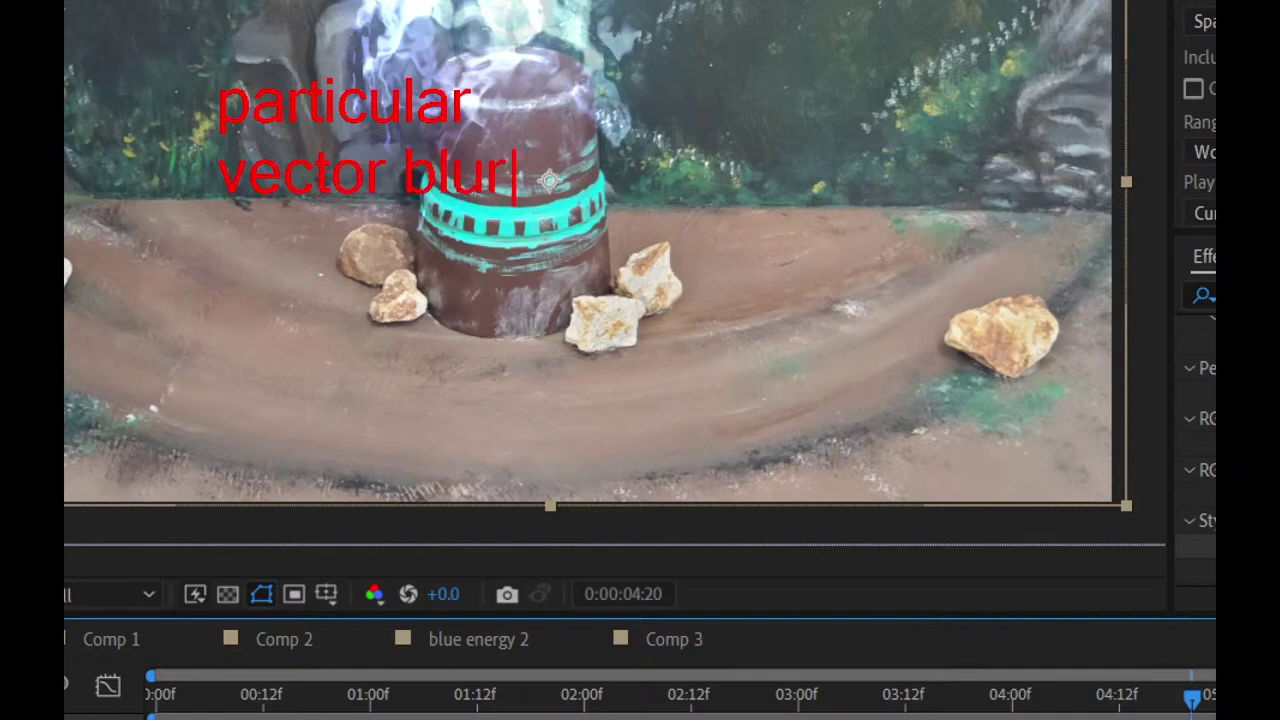
pyautogui.press('Return')
pyautogui.write('levels a')
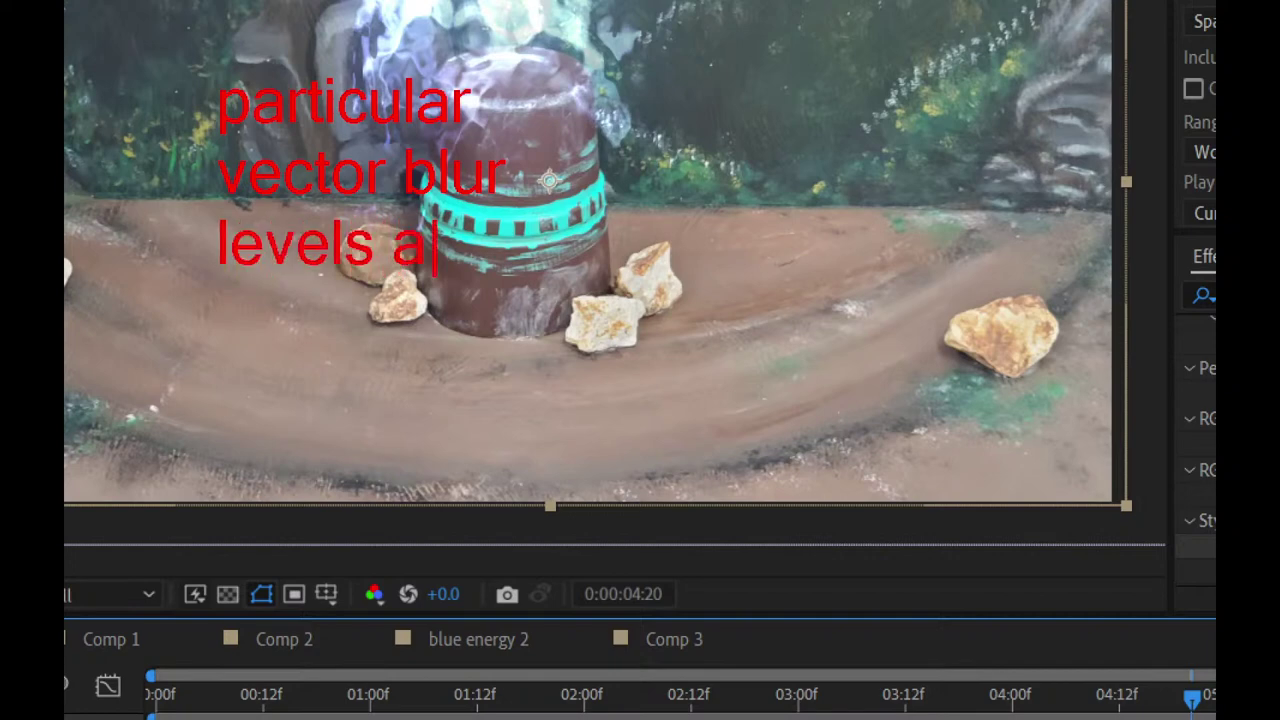
pyautogui.write('lpha c')
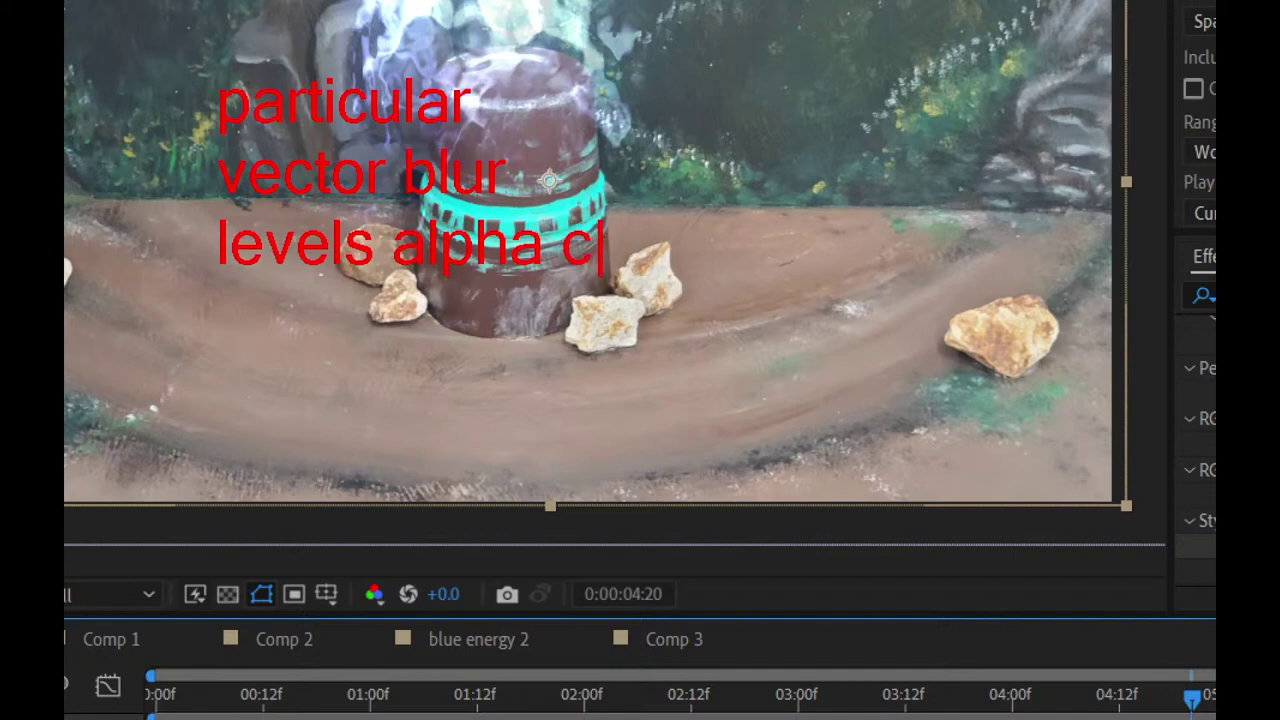
pyautogui.write('hannel')
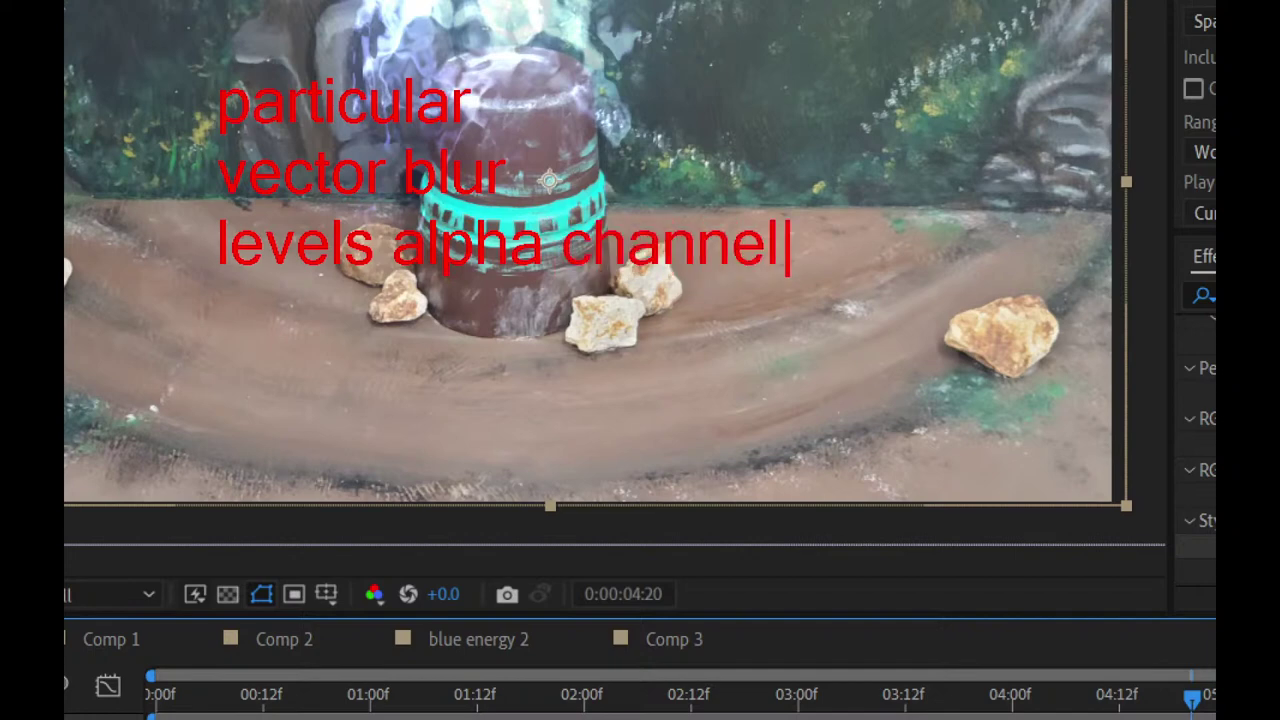
pyautogui.press('Return')
pyautogui.write('cc cylind')
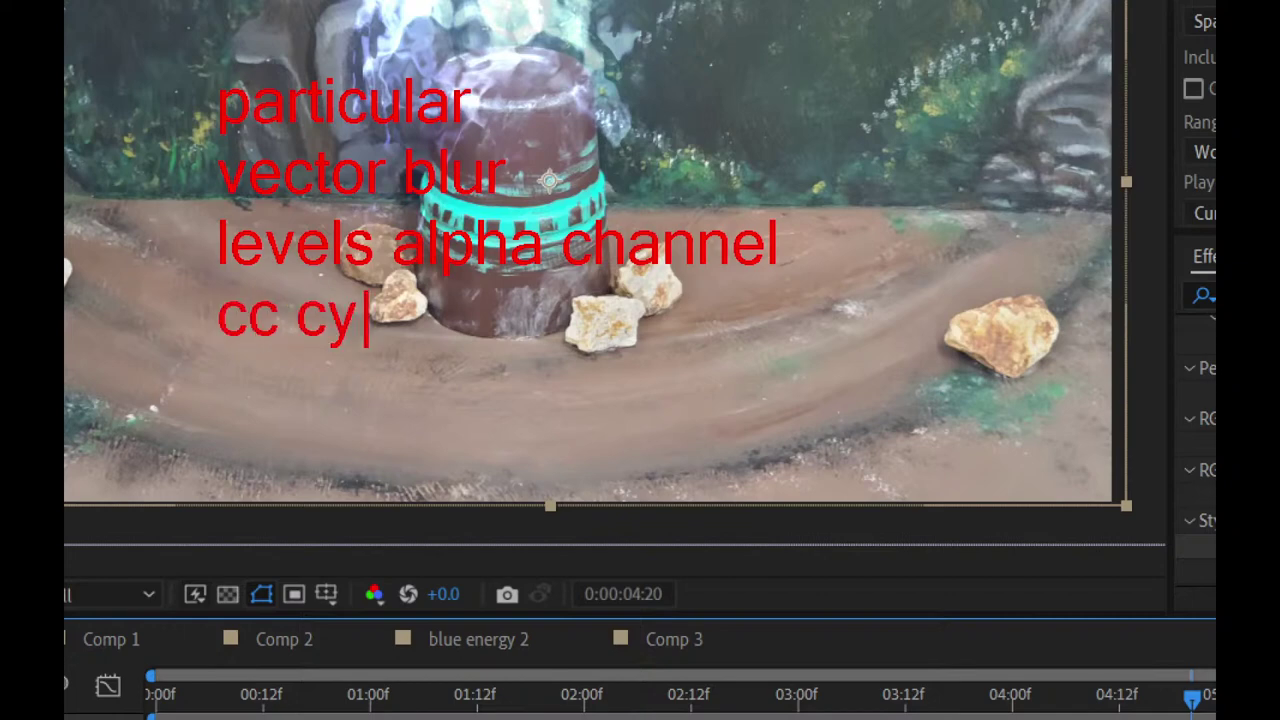
pyautogui.write('er')
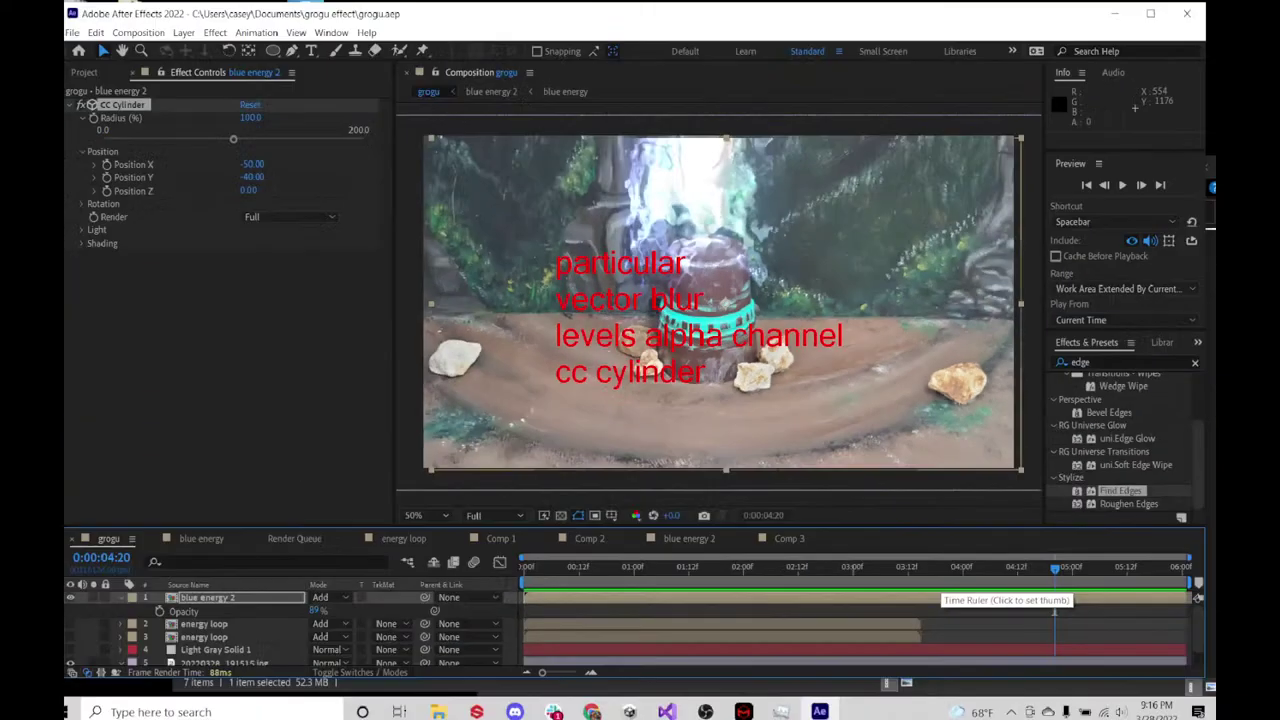
# - Scrub the grogu composition from its start to 0:00:04:04 to review the energy building over the pedestal
pyautogui.moveTo(540, 712); pyautogui.dragTo(494, 702)
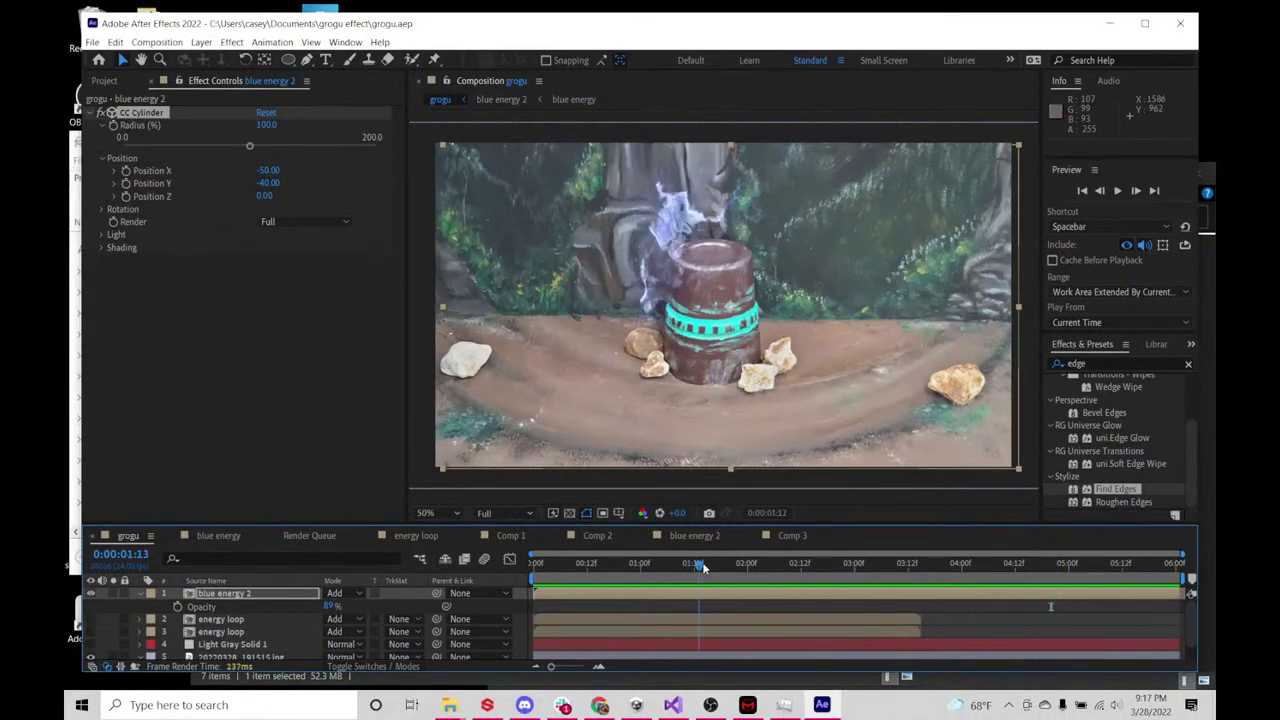
pyautogui.moveTo(702, 567); pyautogui.dragTo(622, 560)
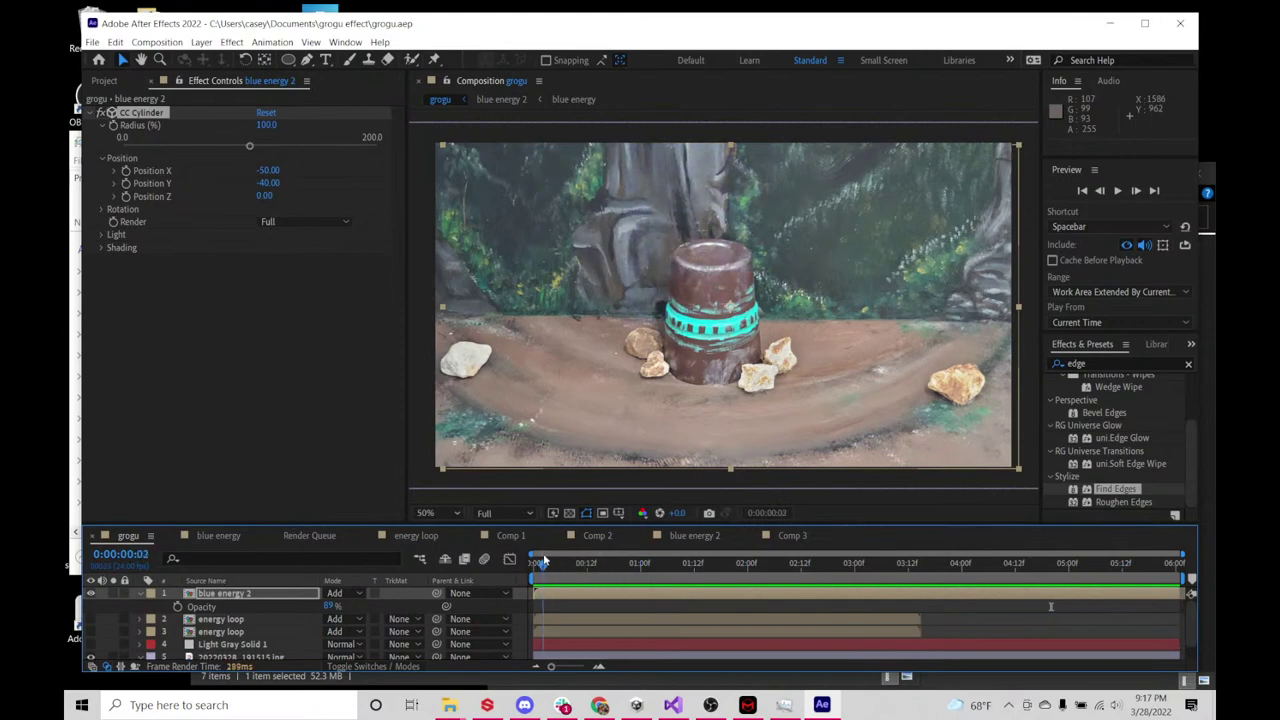
pyautogui.moveTo(543, 562); pyautogui.dragTo(979, 537)
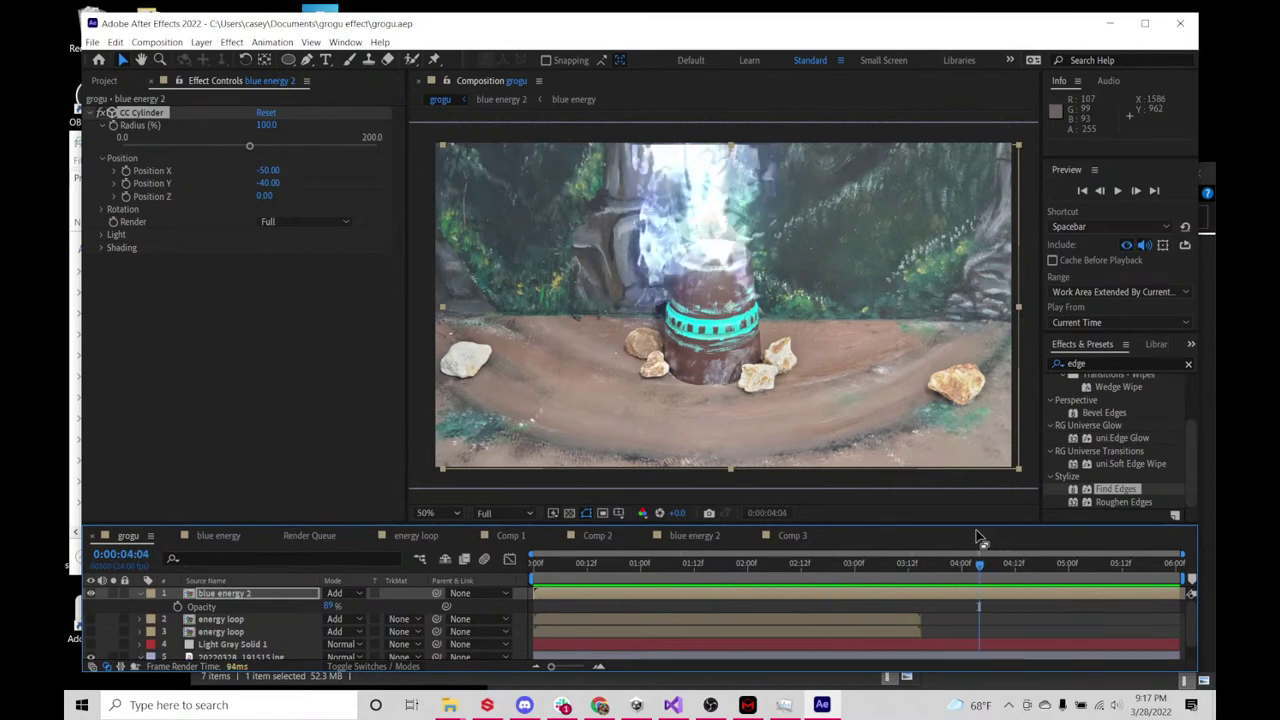
# - Reveal the Scale of the 20220328_191515.jpg layer, hide that layer and preview the energy on its own
pyautogui.click(240, 657)
pyautogui.press('s')
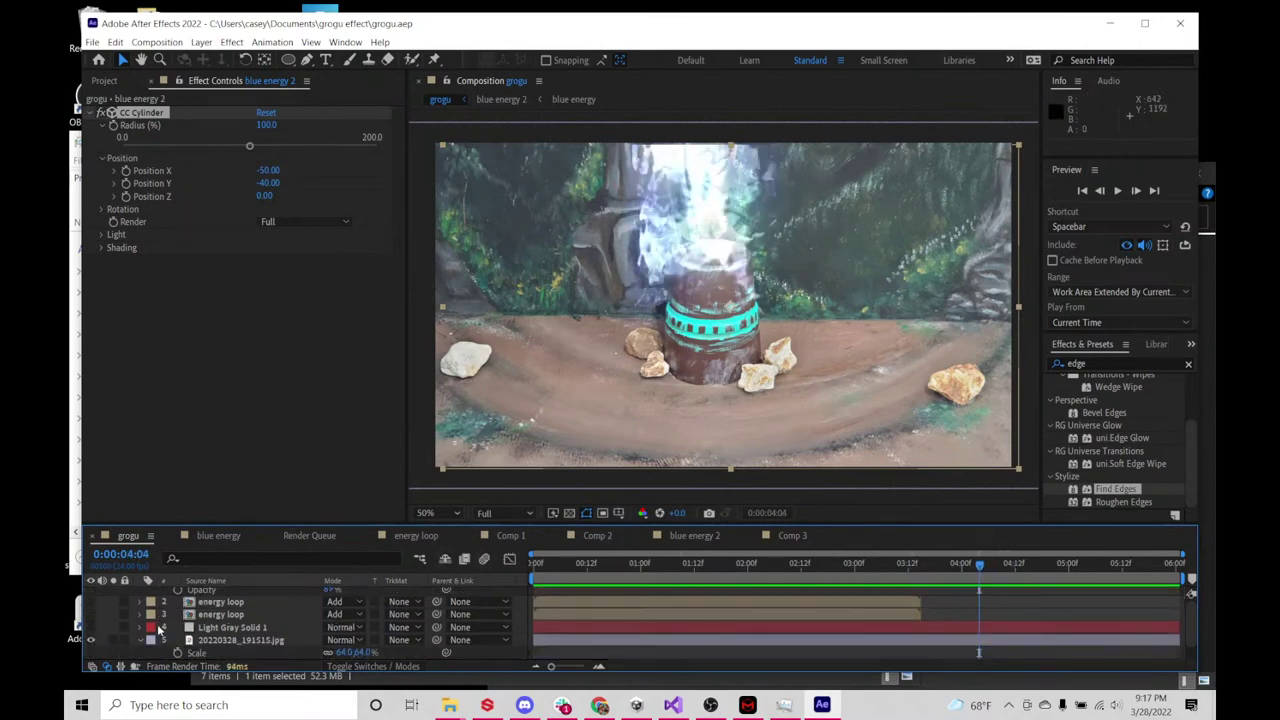
pyautogui.click(91, 640)
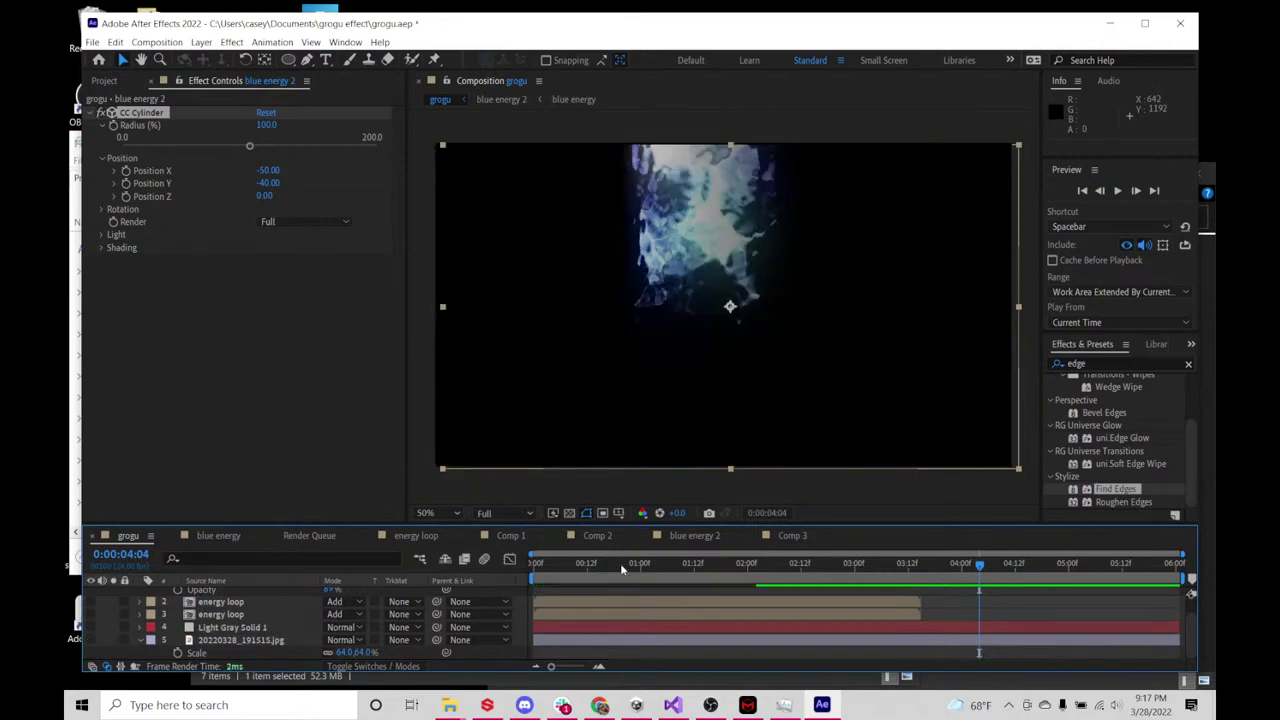
pyautogui.press('space')
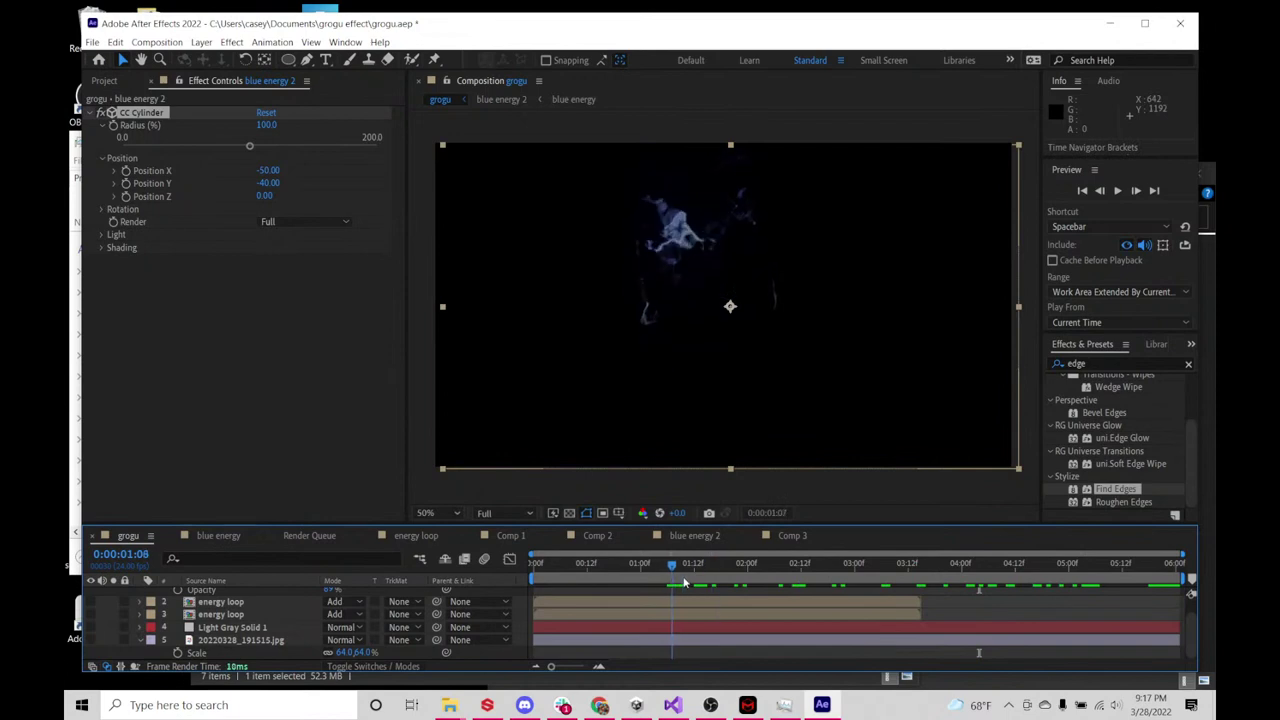
# - Review the isolated energy between 0:00:03:10 and 0:00:01:16, and save the project
pyautogui.moveTo(870, 577); pyautogui.dragTo(900, 577)
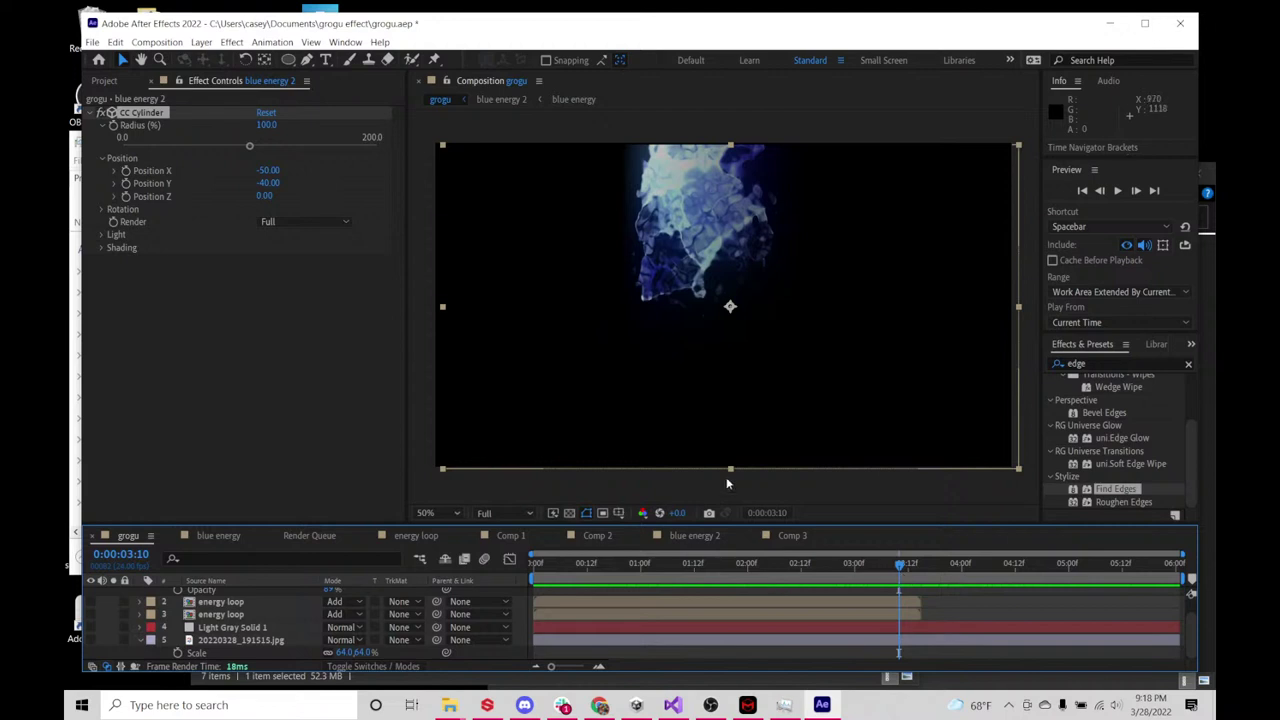
pyautogui.moveTo(874, 570); pyautogui.dragTo(712, 612)
pyautogui.click(92, 42)
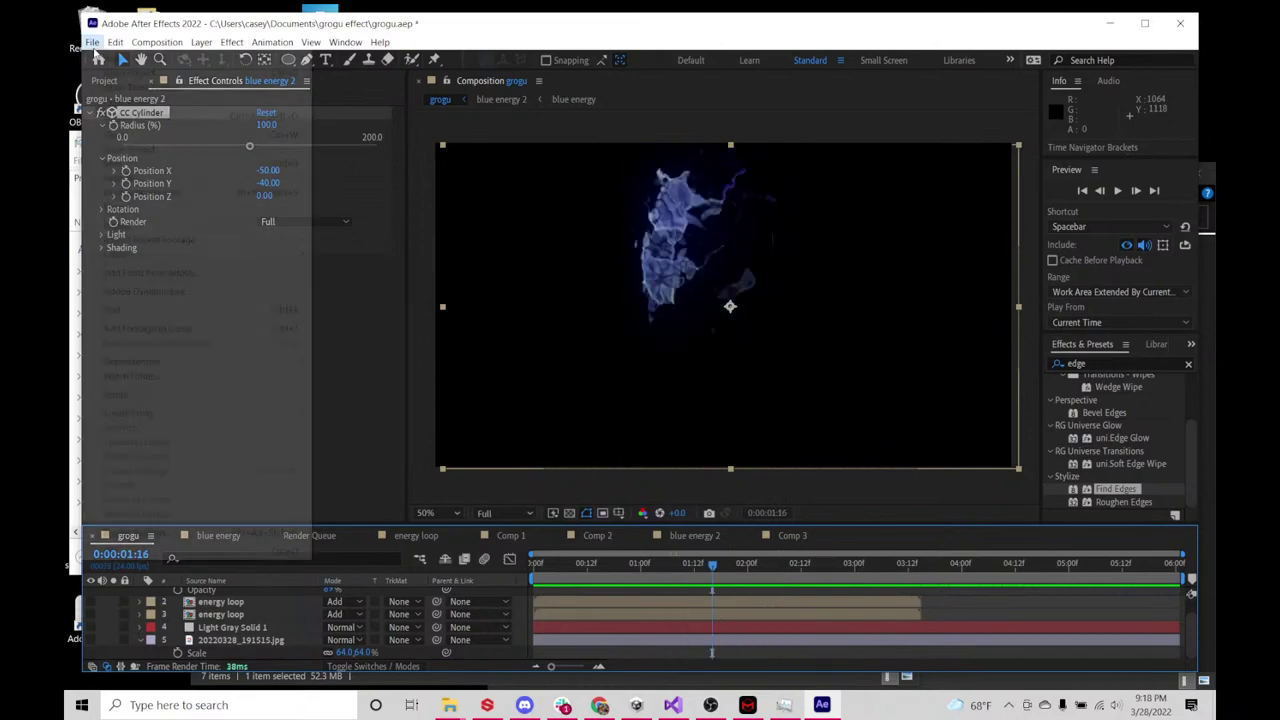
pyautogui.click(118, 163)
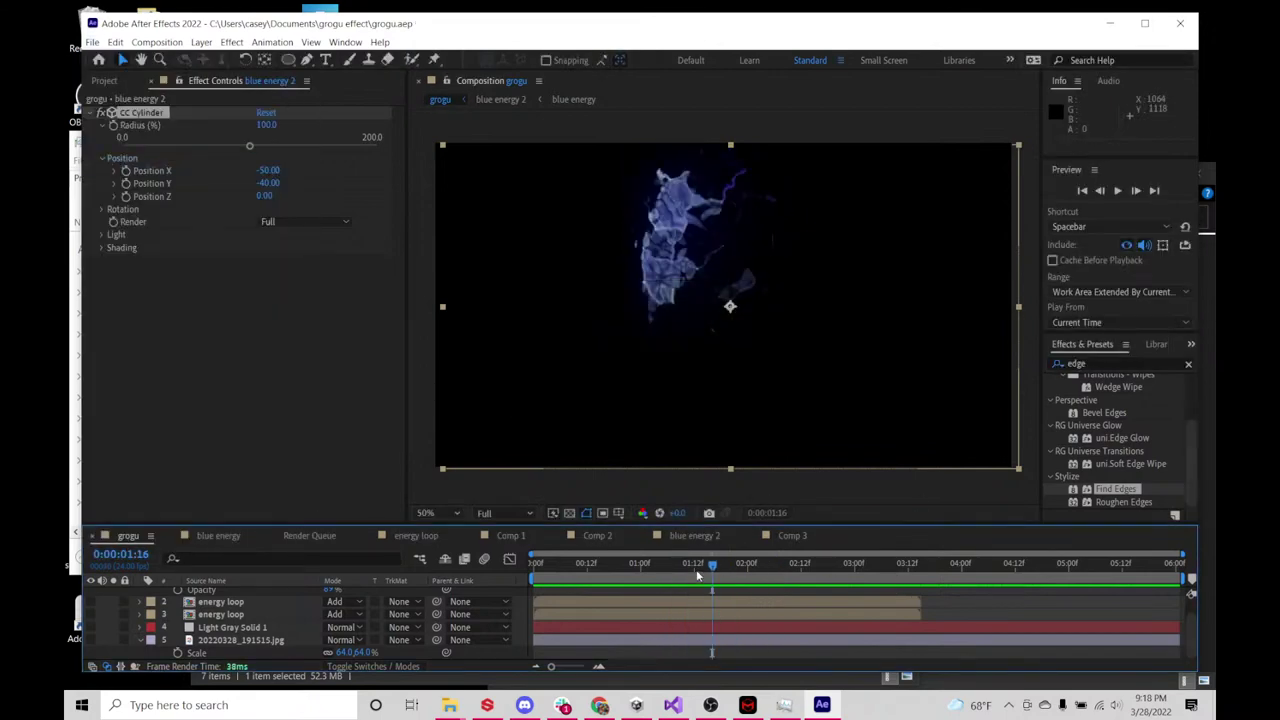
# - Scrub back and forth through the isolated energy and play the composition to examine its motion
pyautogui.click(838, 565)
pyautogui.moveTo(914, 565); pyautogui.dragTo(556, 578)
pyautogui.moveTo(734, 566); pyautogui.dragTo(769, 565)
pyautogui.press('space')
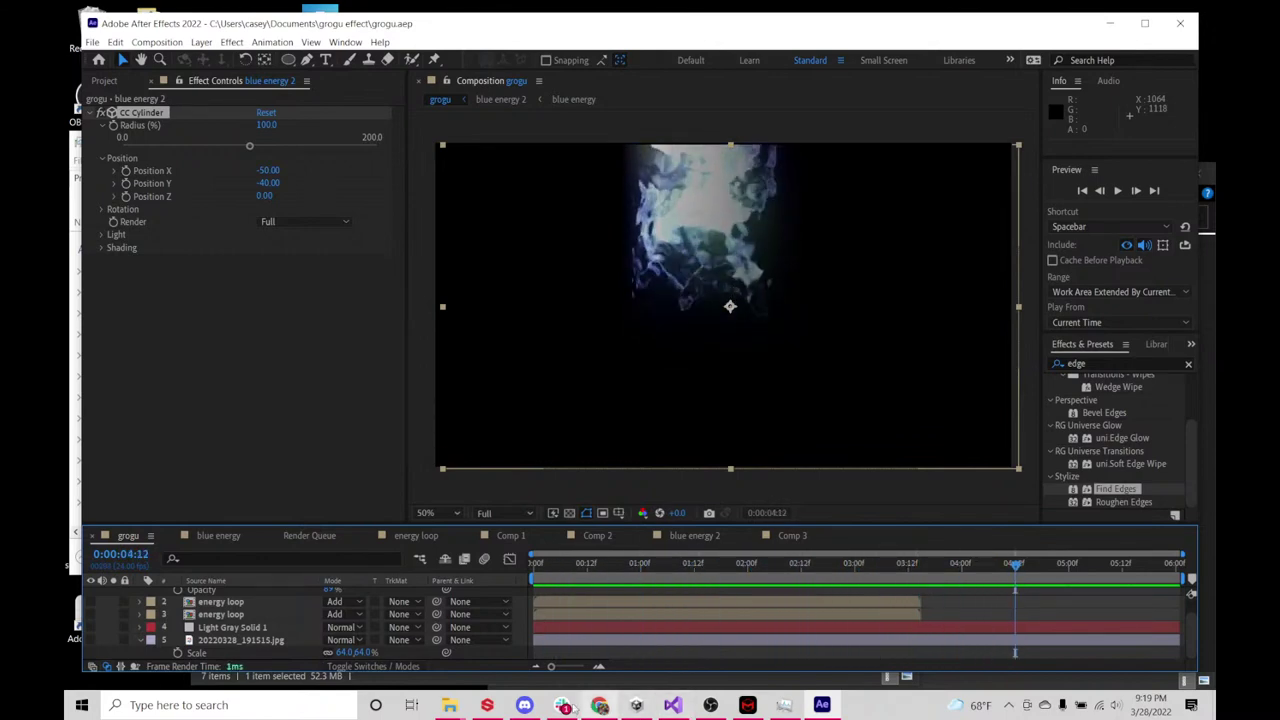
# - Minimise After Effects, switch to the YouTube live stream in Chrome and pause its playback
pyautogui.moveTo(563, 707)
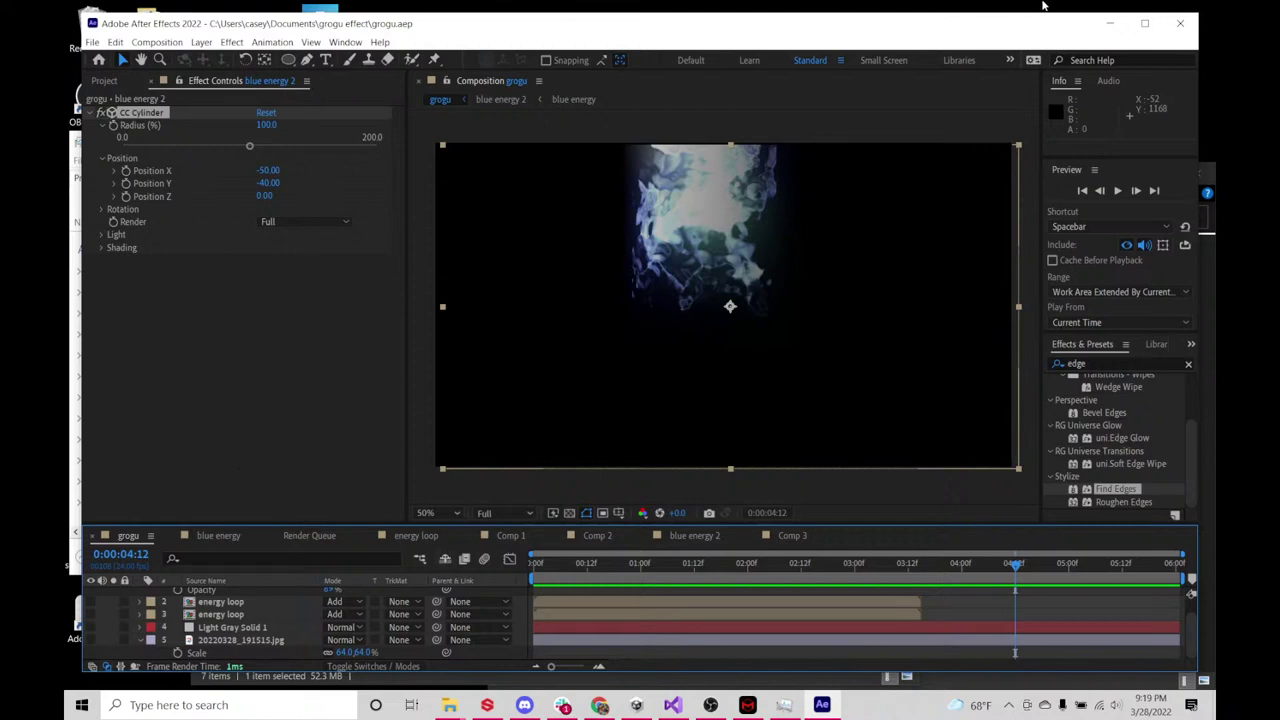
pyautogui.click(1108, 22)
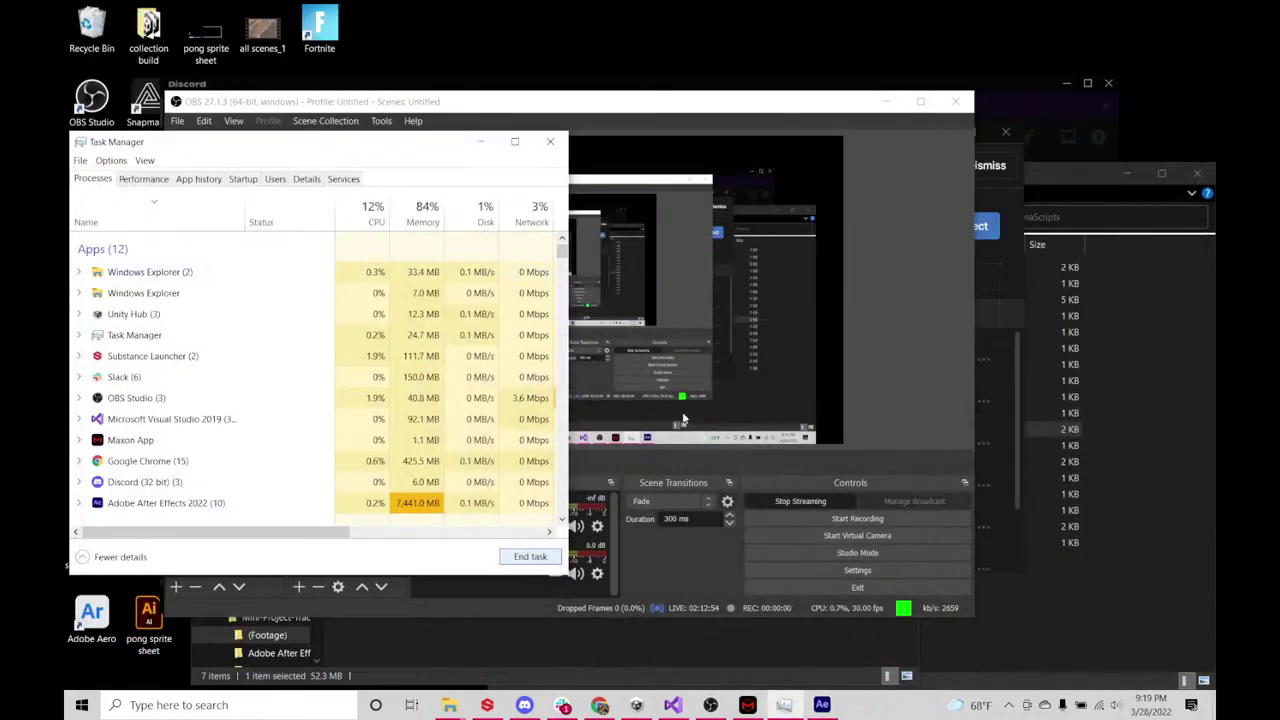
pyautogui.click(599, 705)
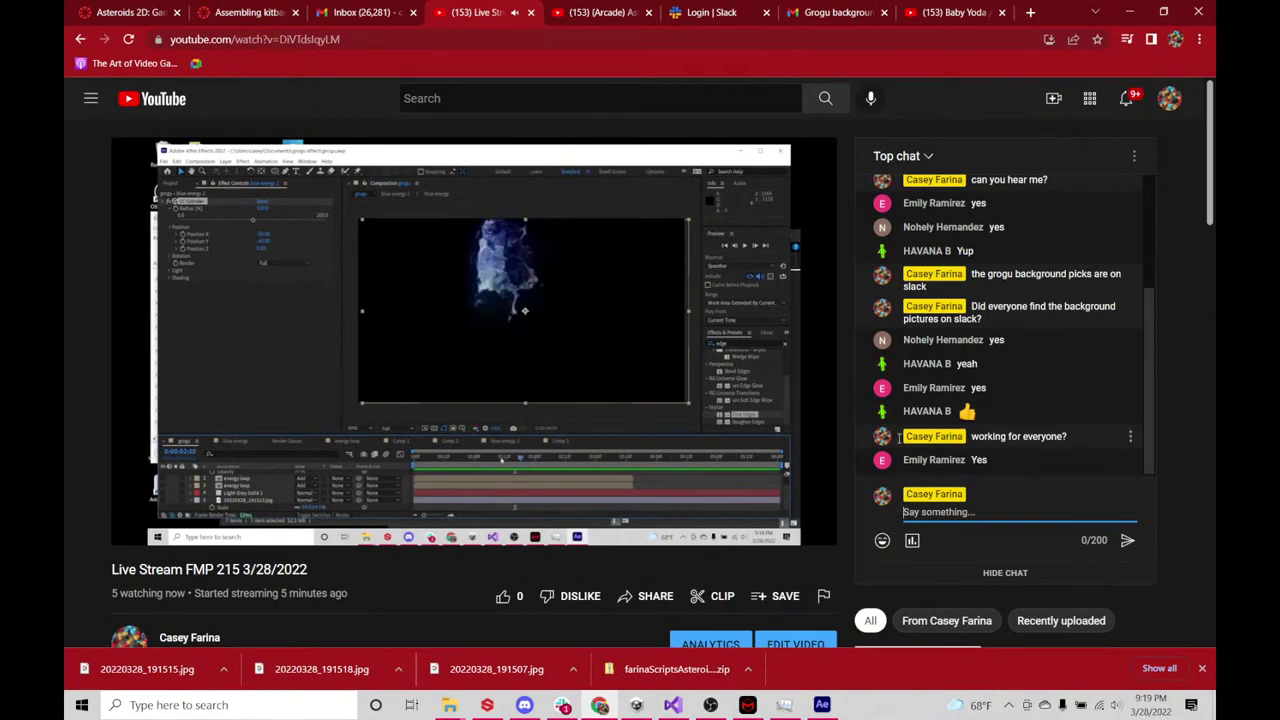
pyautogui.scroll(-3, 401, 578)
pyautogui.scroll(3, 401, 577)
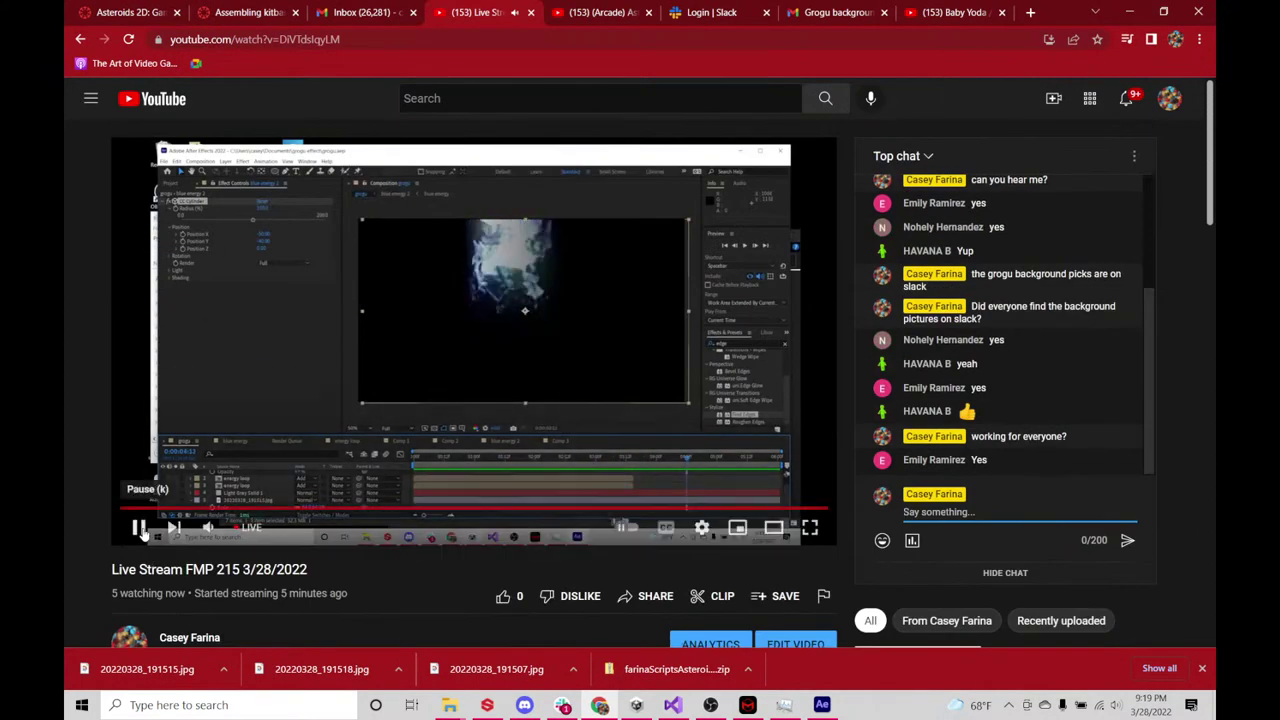
pyautogui.click(139, 529)
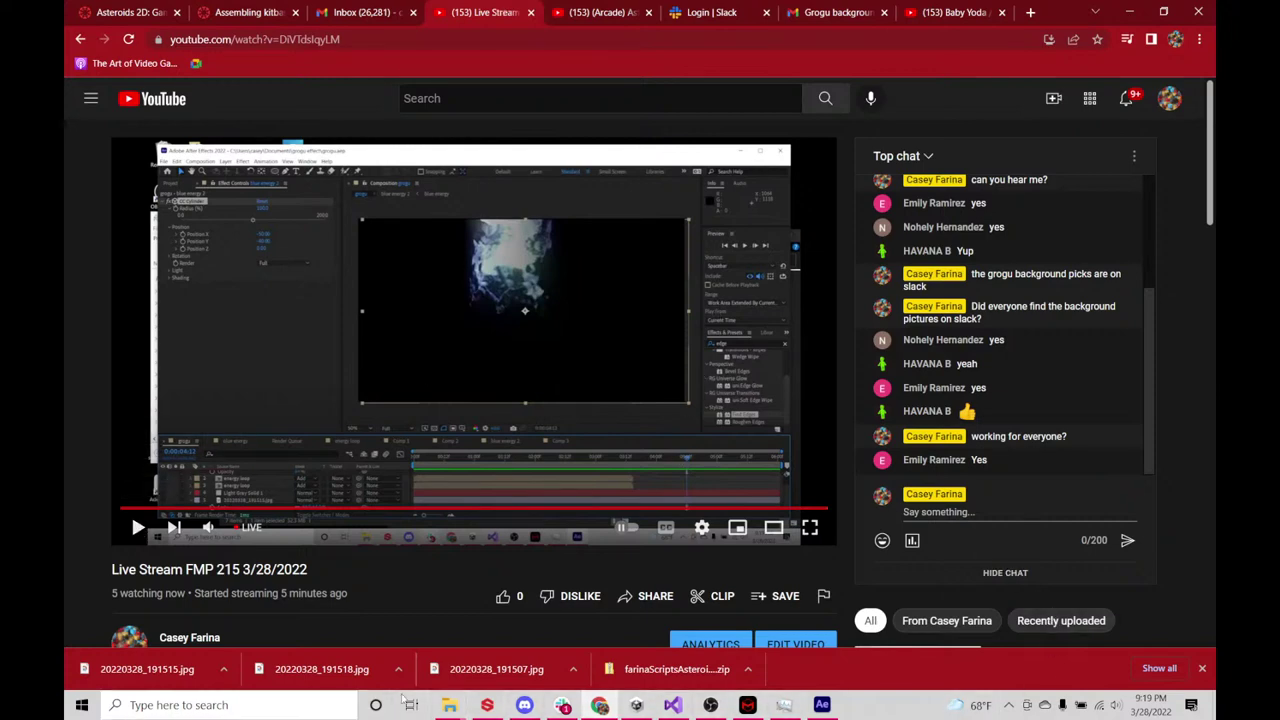
# - Bring up Task Manager to check the running apps, and minimise it again
pyautogui.click(785, 706)
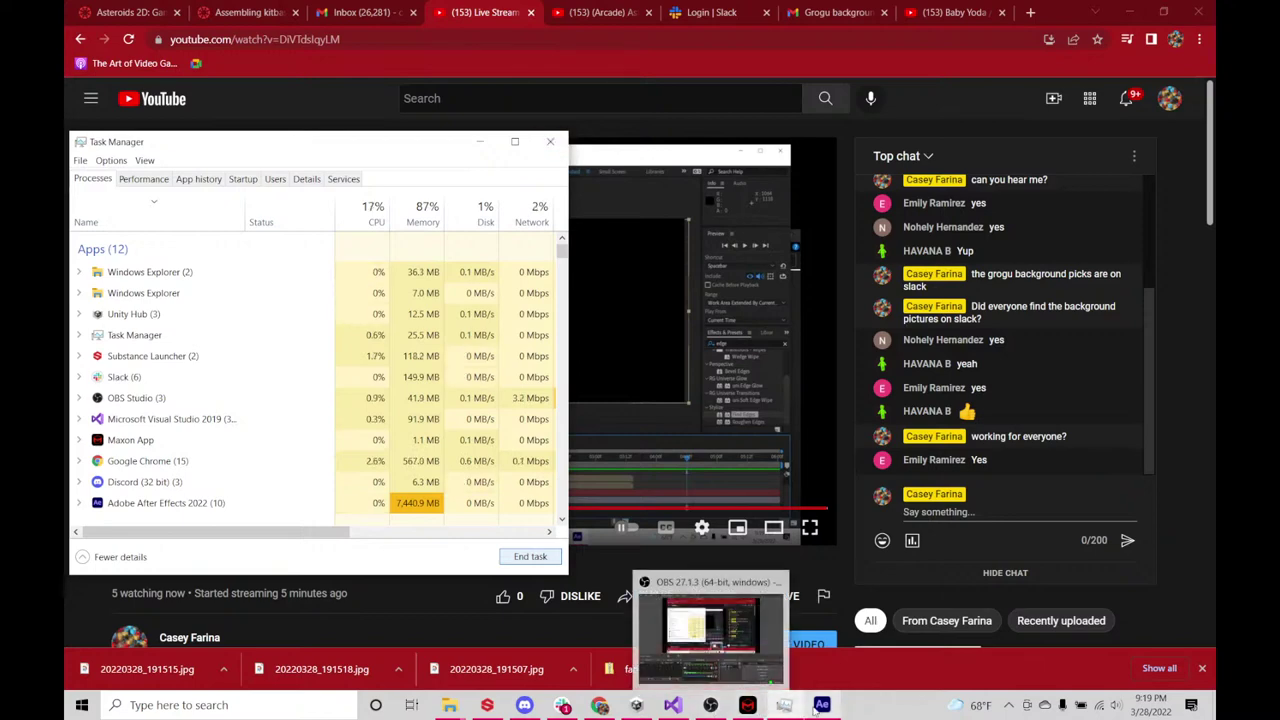
pyautogui.moveTo(774, 713)
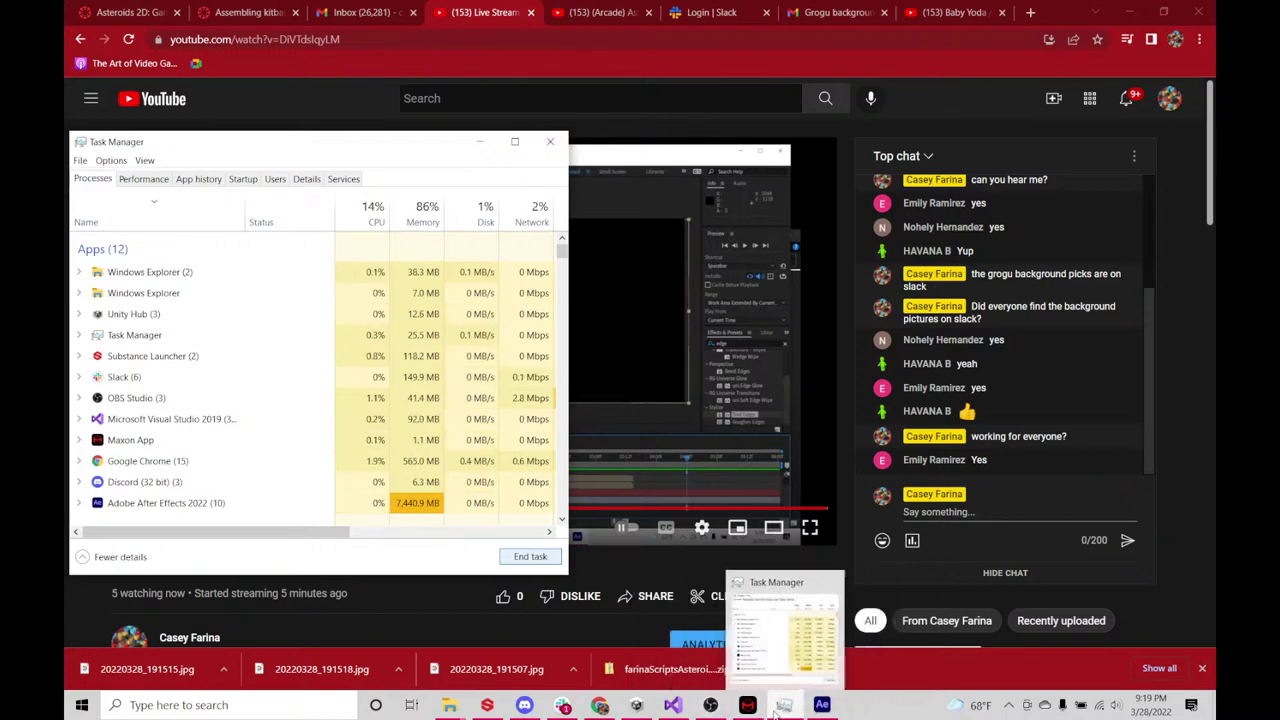
pyautogui.click(481, 141)
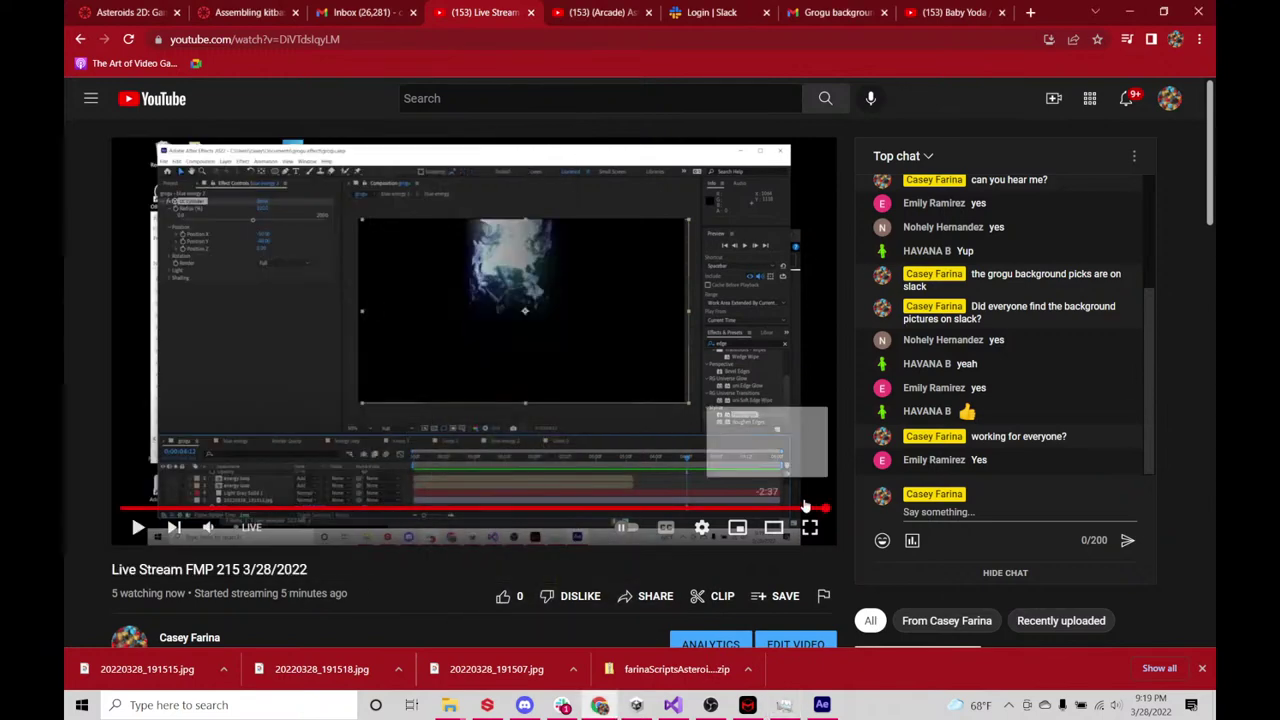